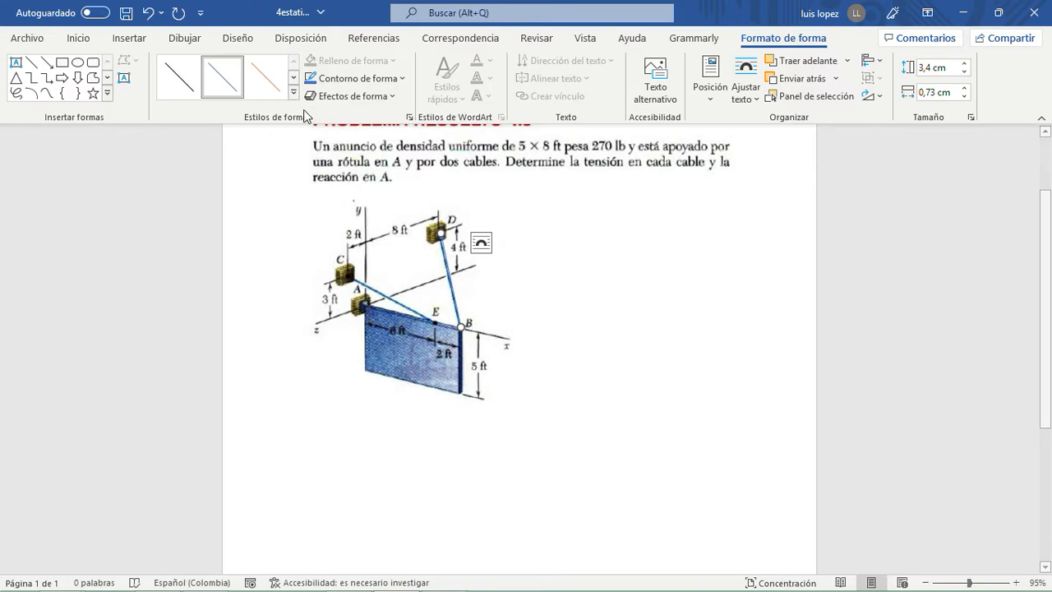
- Set the outline of the arrow from B to D to standard red and make the line thicker
left_click(384, 86)
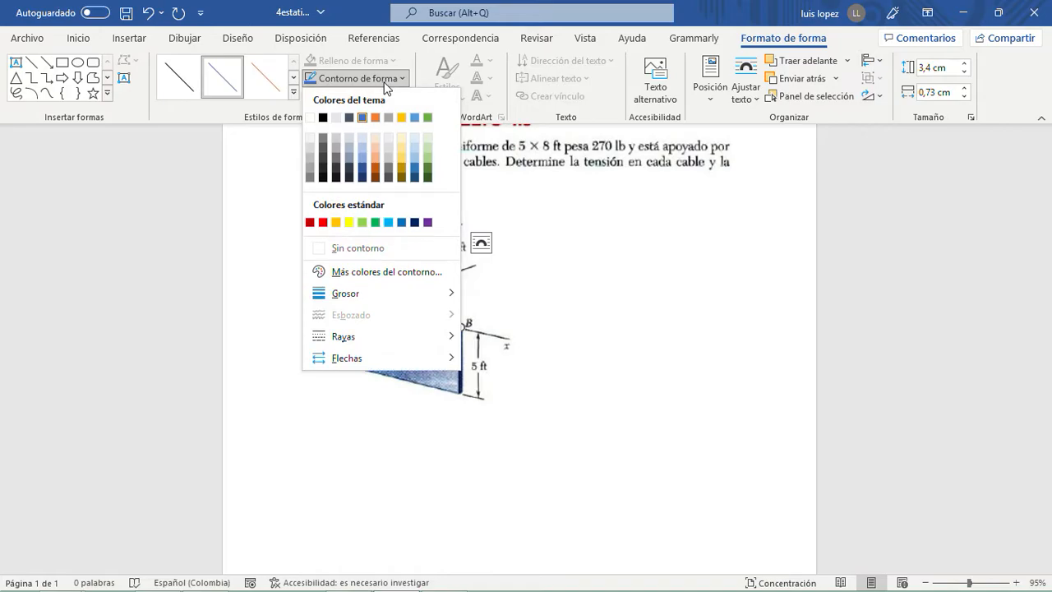
left_click(323, 222)
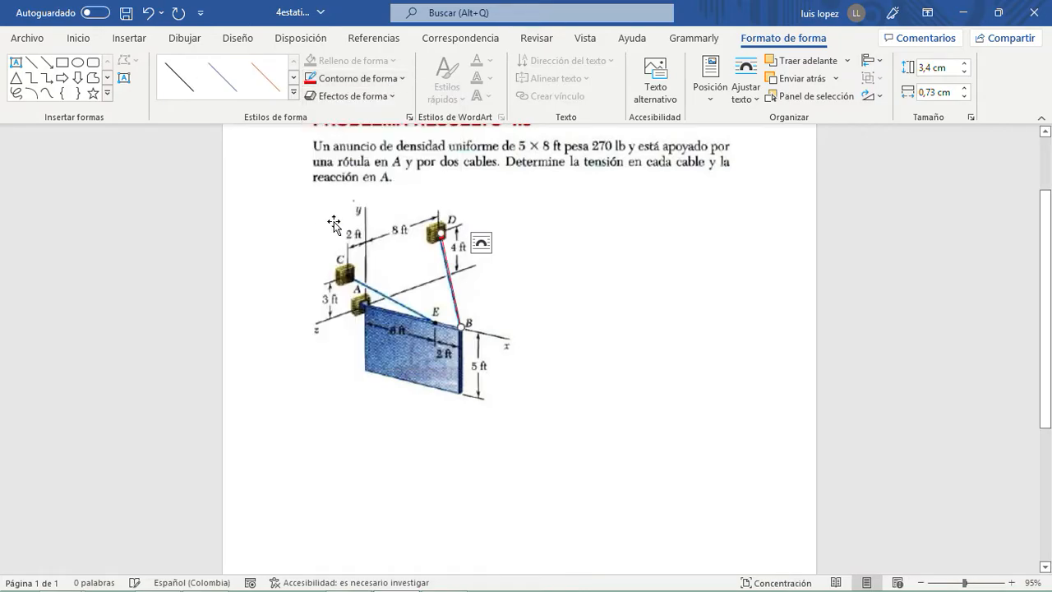
left_click(380, 83)
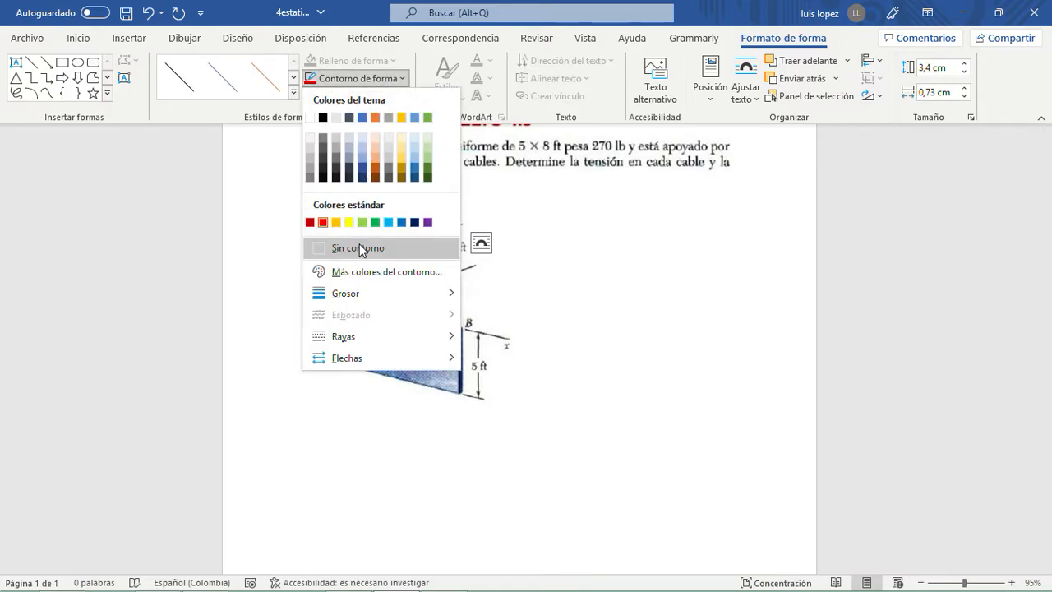
mouse_move(364, 293)
left_click(526, 454)
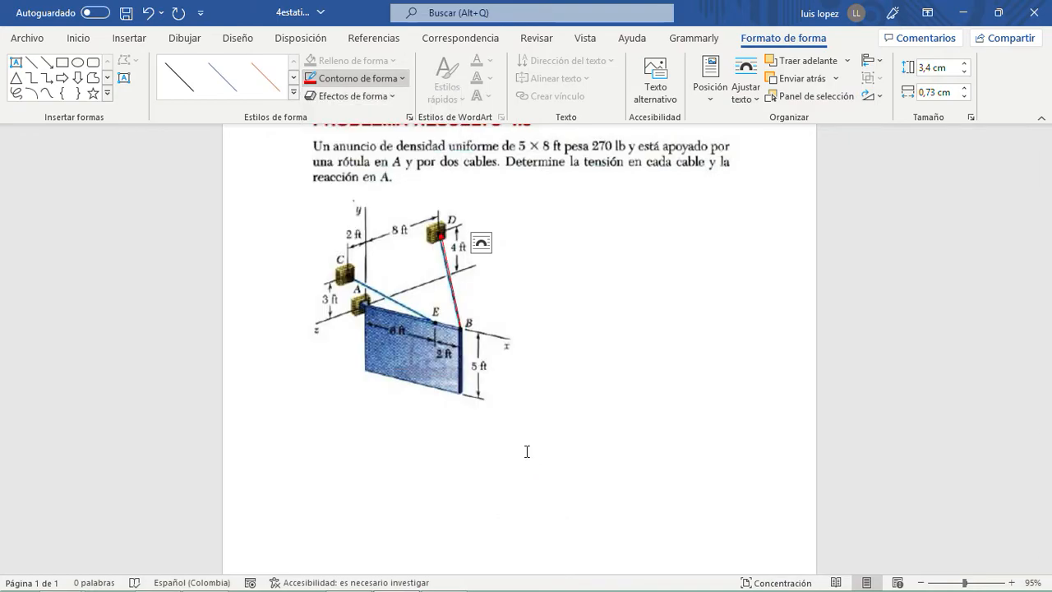
left_click(646, 331)
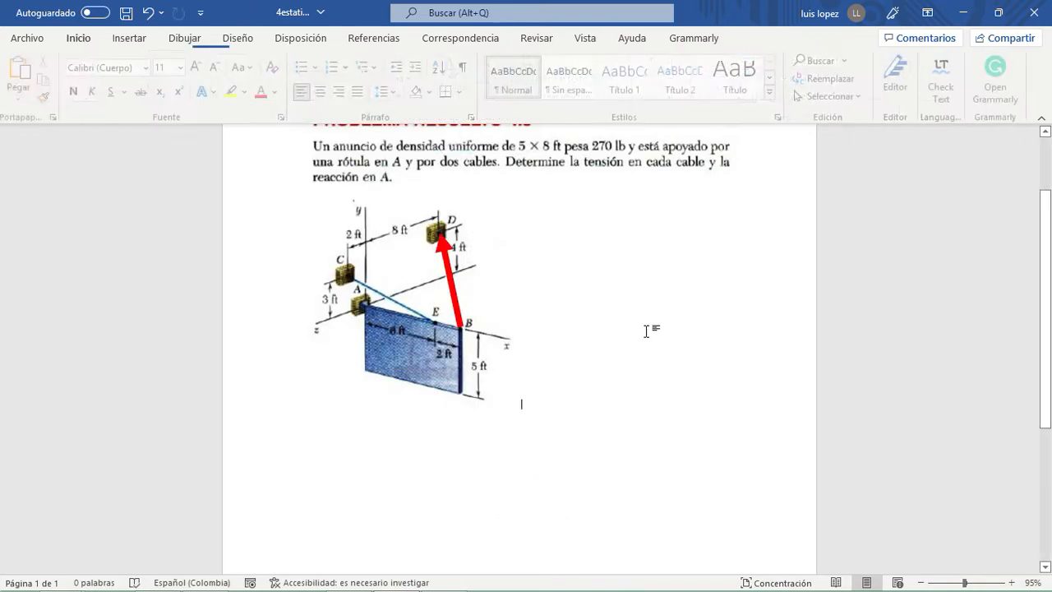
- Copy the red B–D arrow and fit the copy along the other cable, pointing from E to C
left_click(452, 286)
key("ctrl+c")
key("ctrl+v")
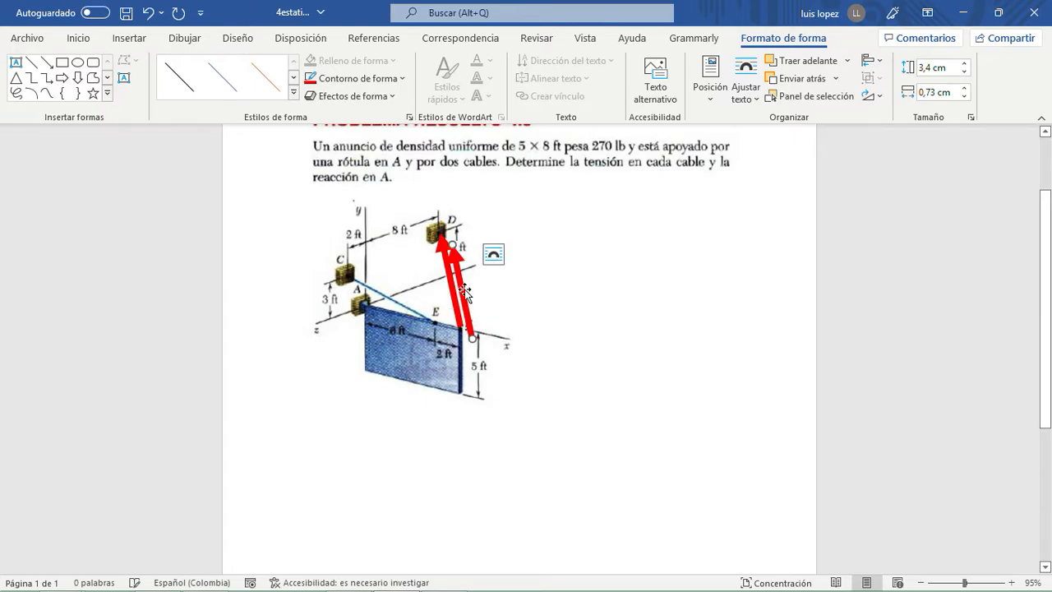
left_click_drag(462, 292, 422, 278)
left_click_drag(413, 230, 350, 278)
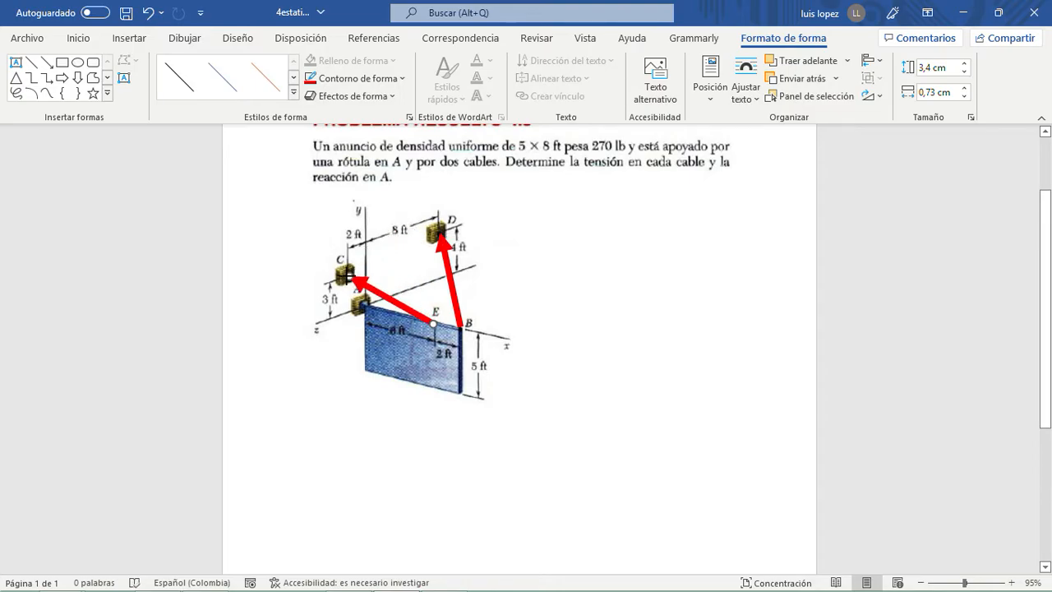
left_click(521, 287)
- Try a copy of the E–C arrow as a downward weight arrow at the panel's centre, then delete it
left_click(415, 315)
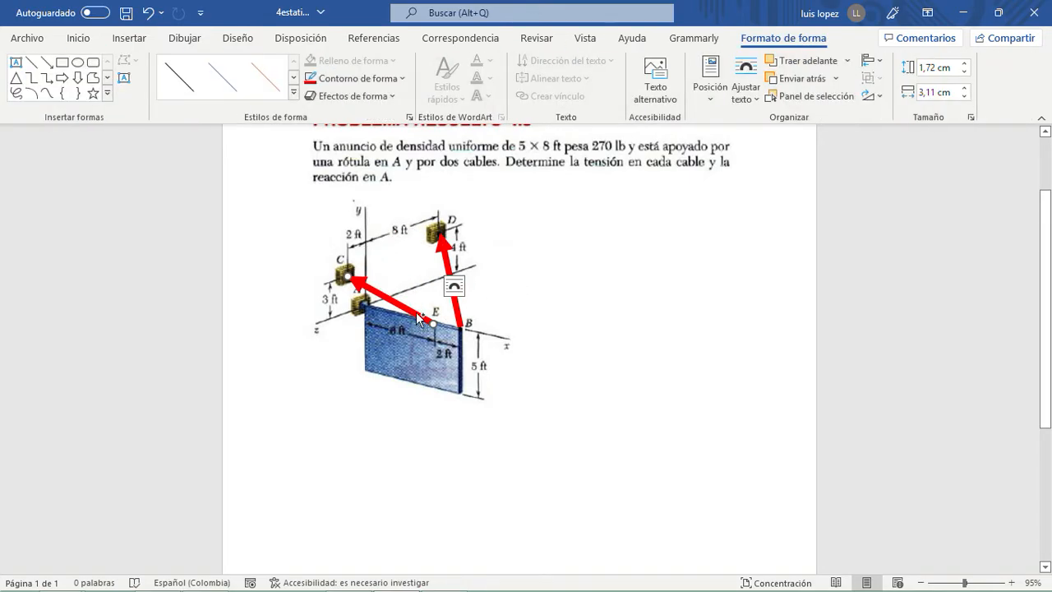
key("ctrl+v")
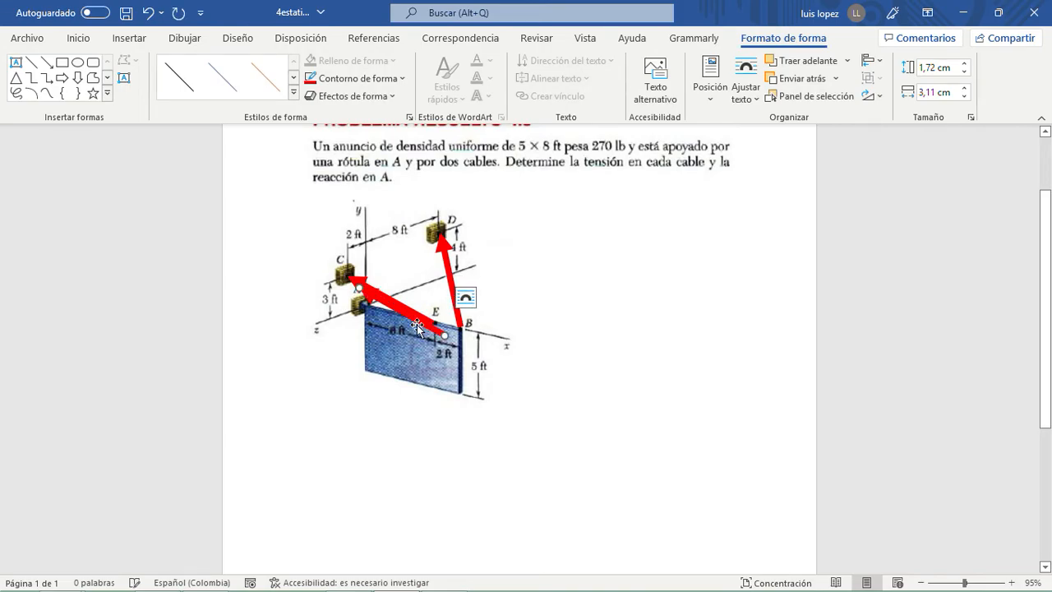
left_click_drag(421, 326, 408, 435)
left_click_drag(346, 397, 435, 540)
left_click_drag(431, 489, 408, 393)
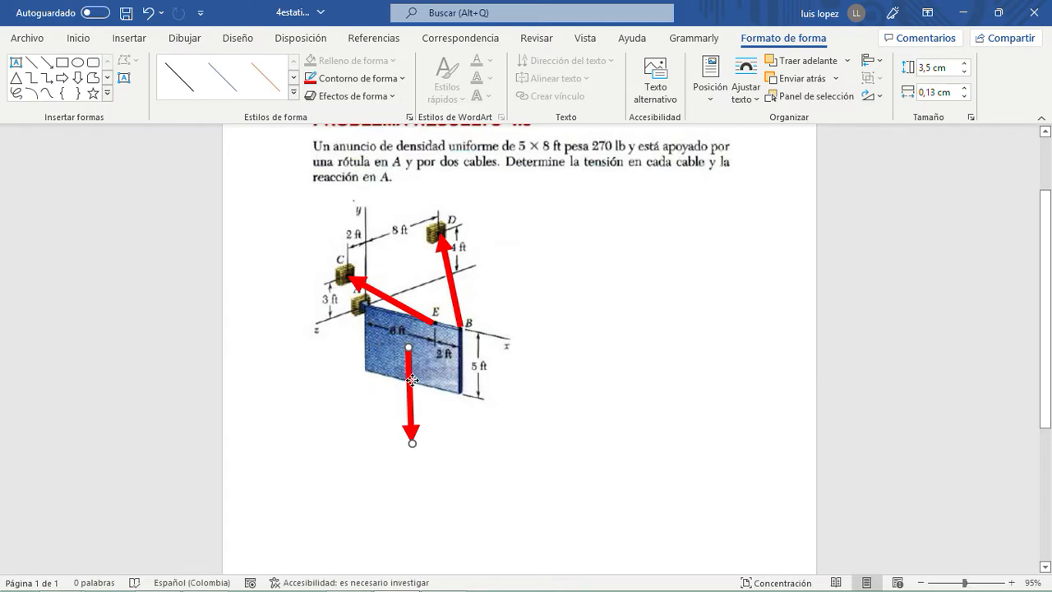
left_click_drag(408, 380, 411, 386)
left_click_drag(415, 451, 410, 442)
key("Delete")
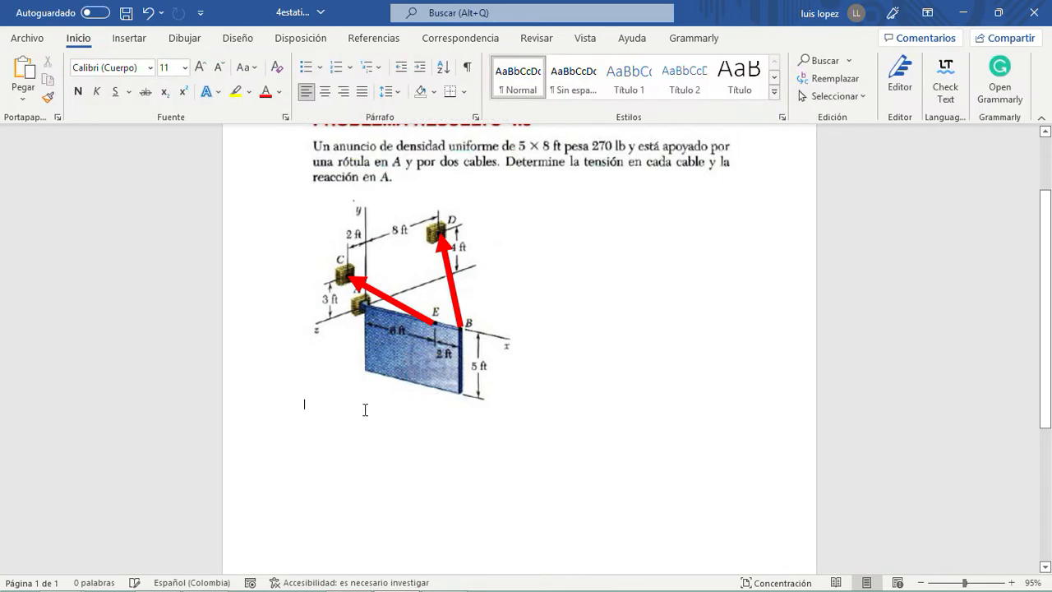
- Draw a down block arrow from the panel's centre to below its lower edge, about 3.32 cm high and 0.45 cm wide
left_click(144, 39)
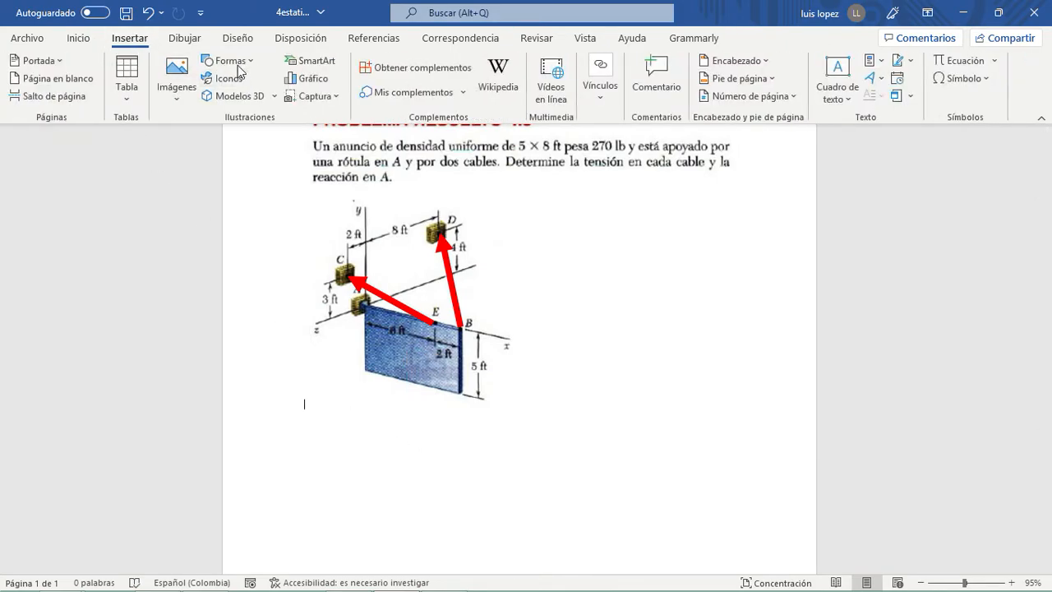
left_click(226, 60)
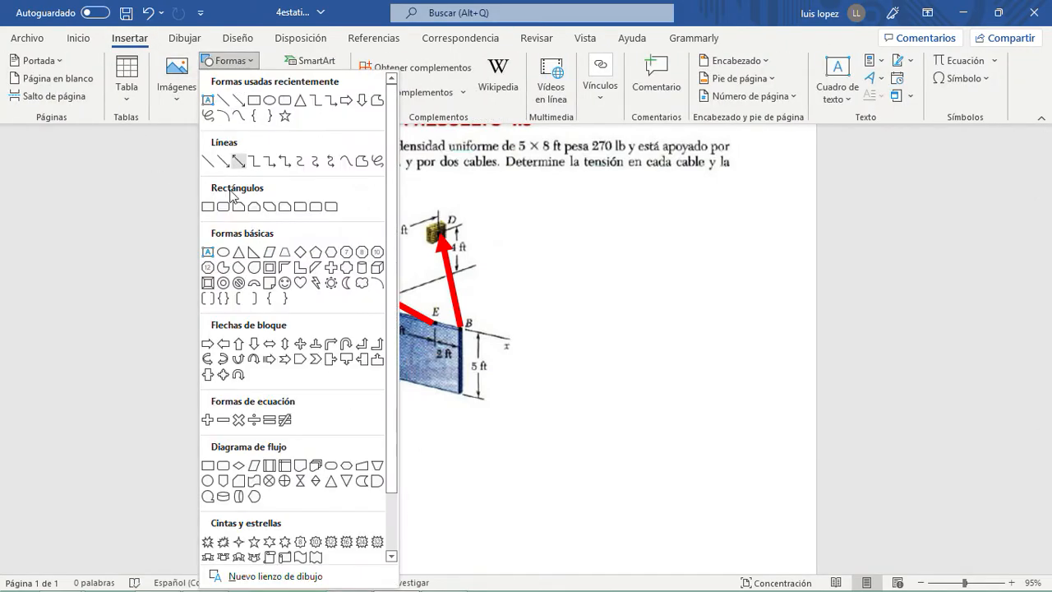
left_click(254, 344)
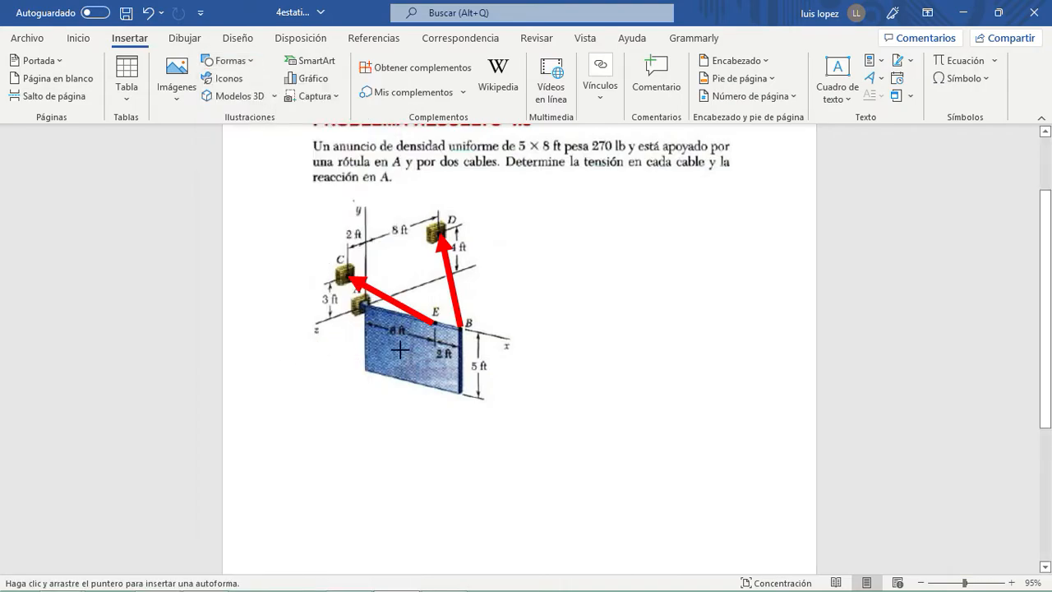
left_click_drag(403, 350, 410, 442)
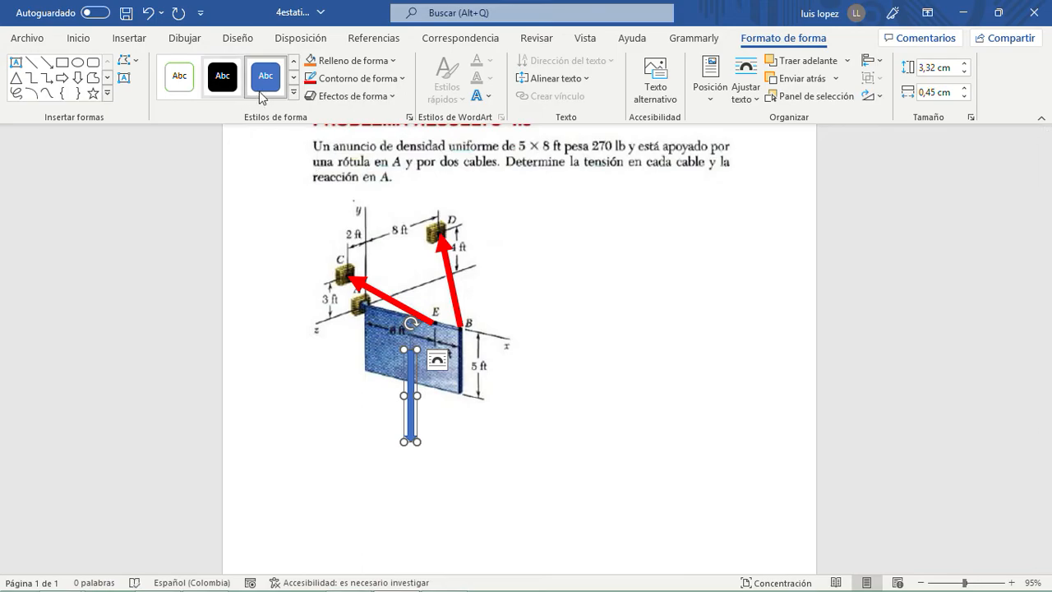
- Fill the downward block arrow with standard red
left_click(352, 78)
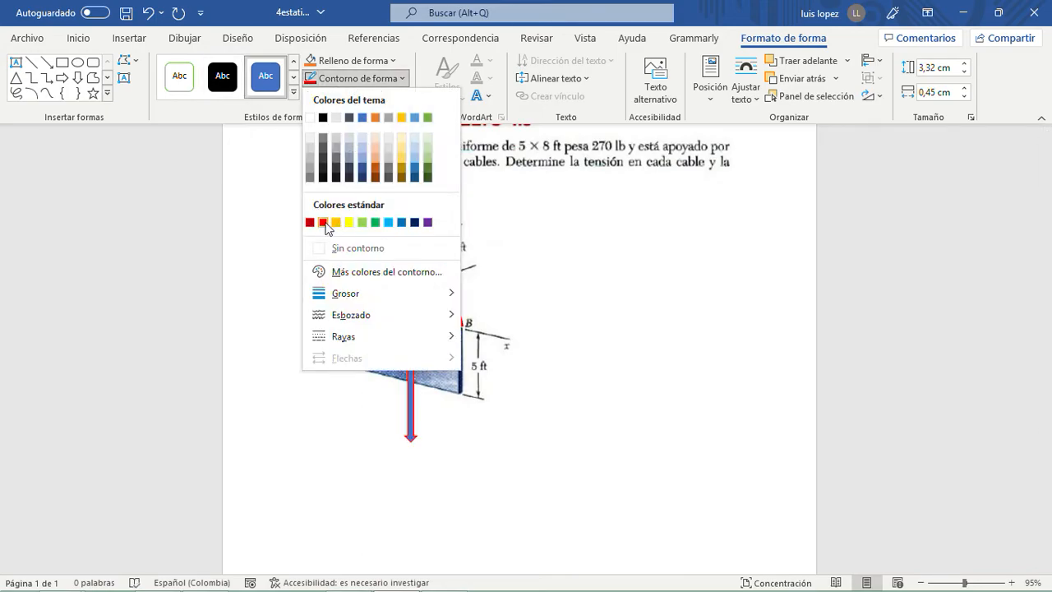
left_click(355, 61)
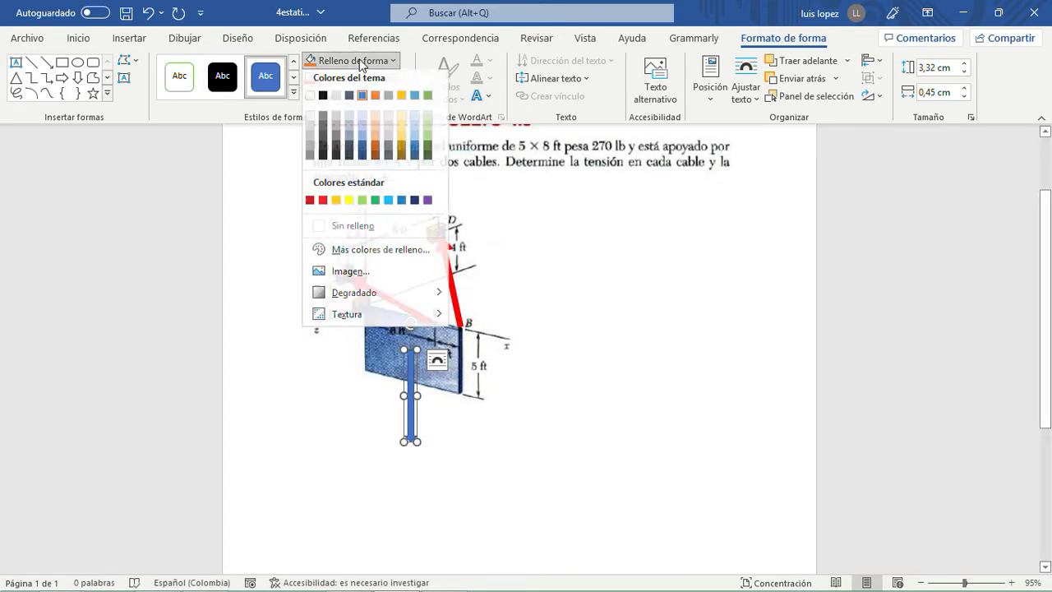
left_click(323, 204)
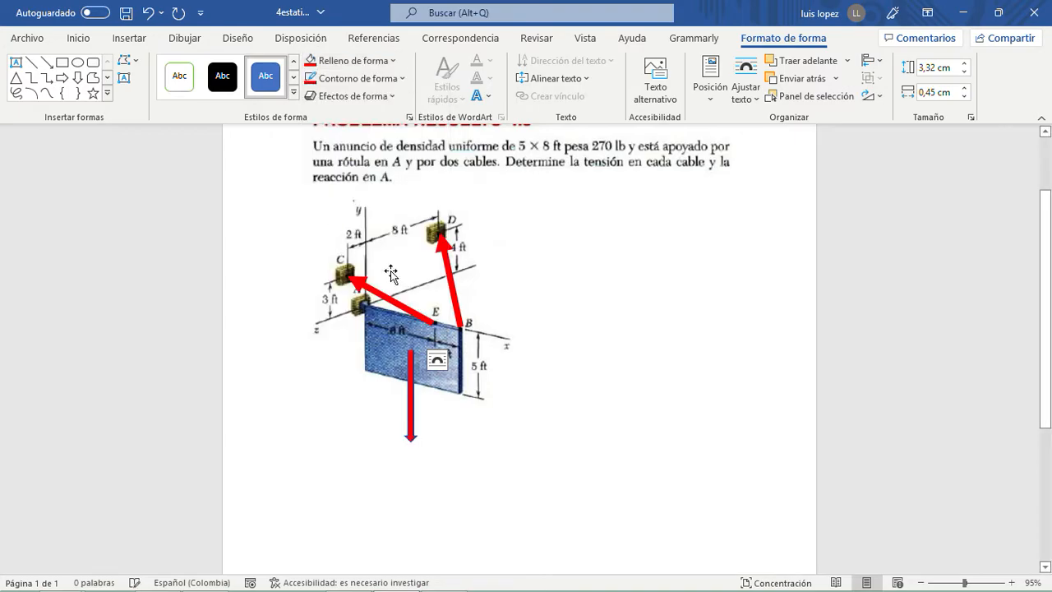
left_click(607, 355)
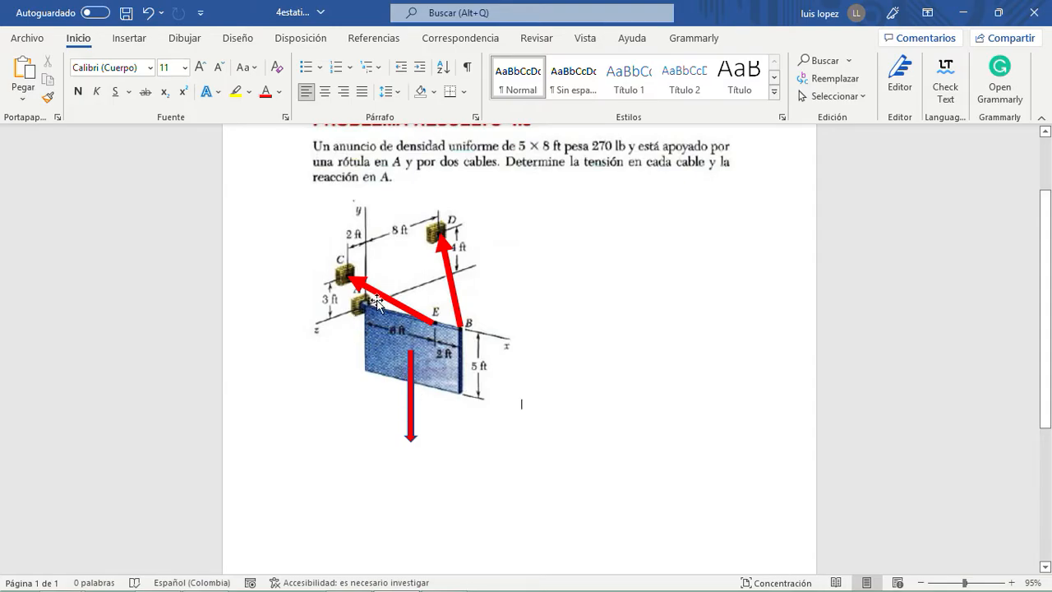
- Duplicate the red block arrow, then shorten, rotate and place the copy at A so it points along the x axis
left_click(409, 419)
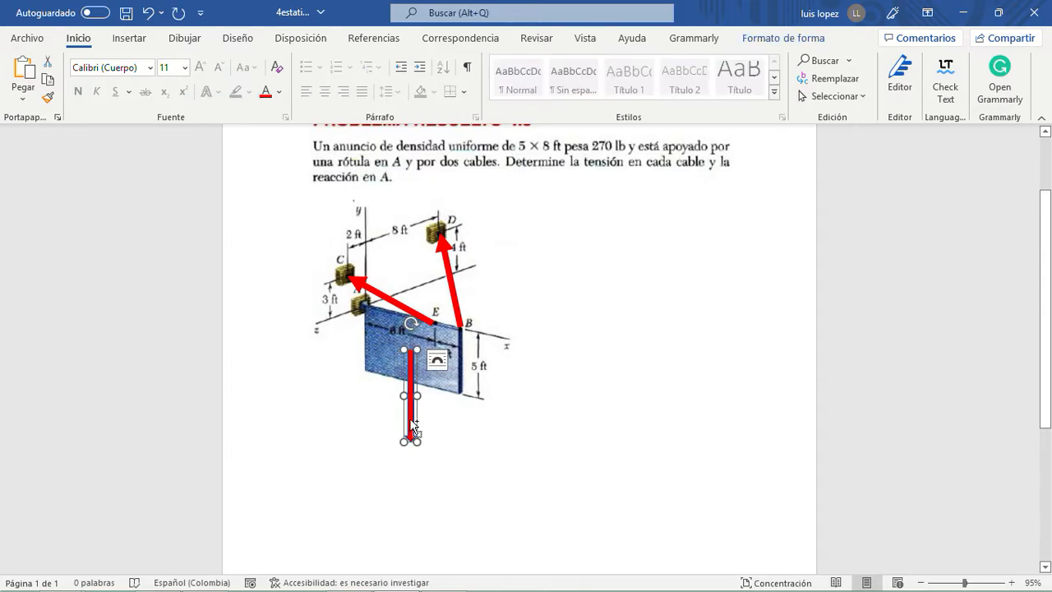
key("ctrl+d")
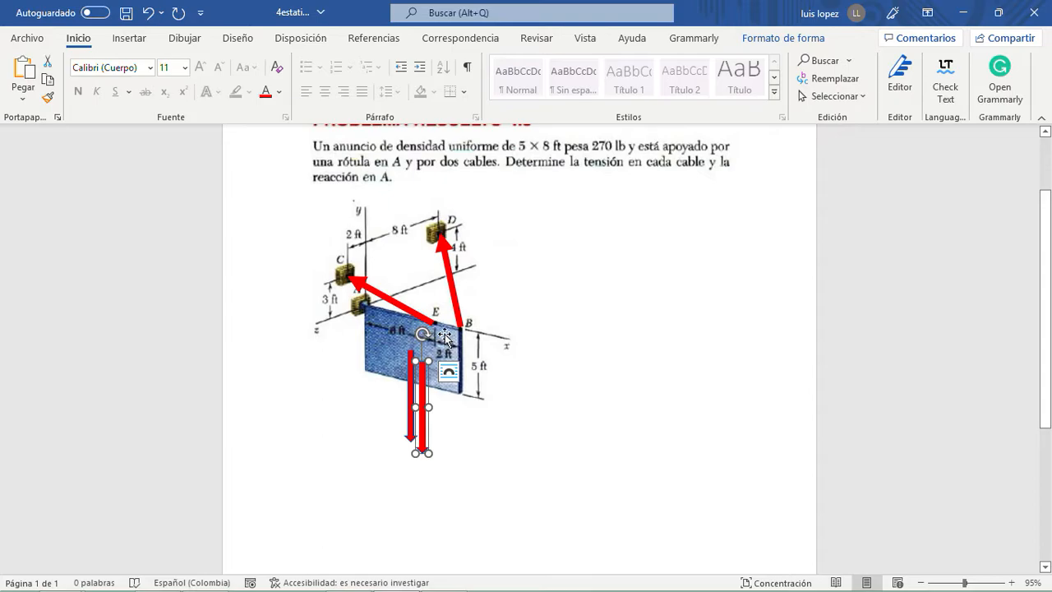
left_click_drag(421, 334, 368, 308)
left_click_drag(444, 330, 370, 308)
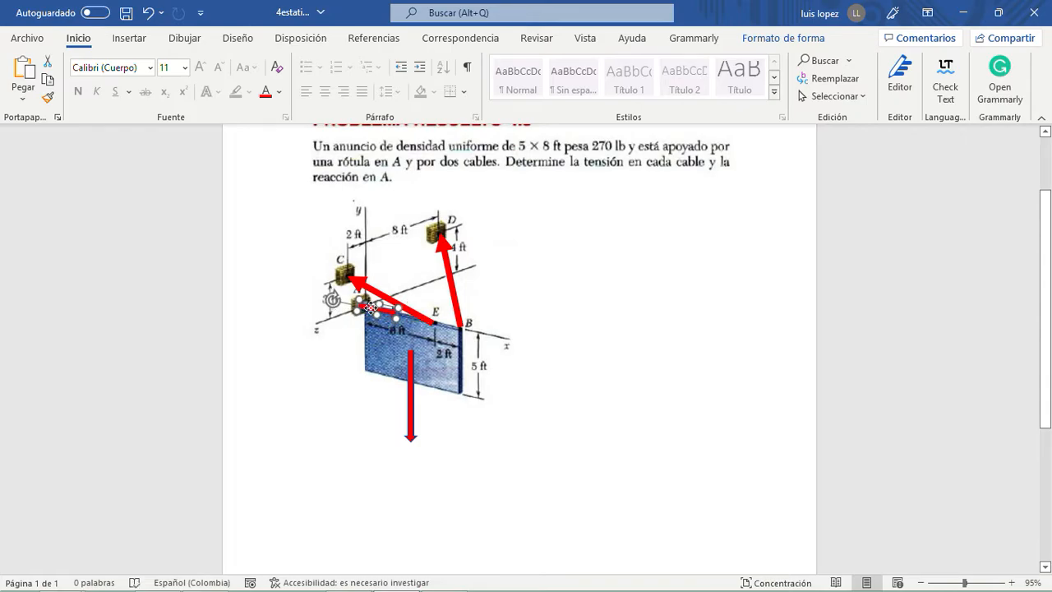
left_click(598, 359)
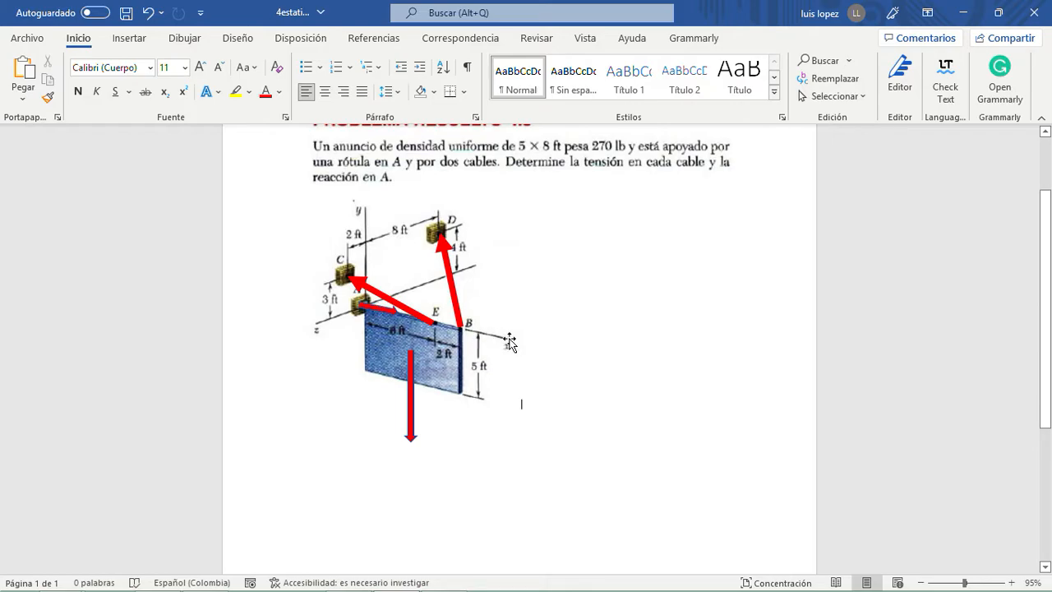
- Copy the vertical block arrow, then shorten the copy, flip it upward and place it at A along the y axis
left_click(410, 377)
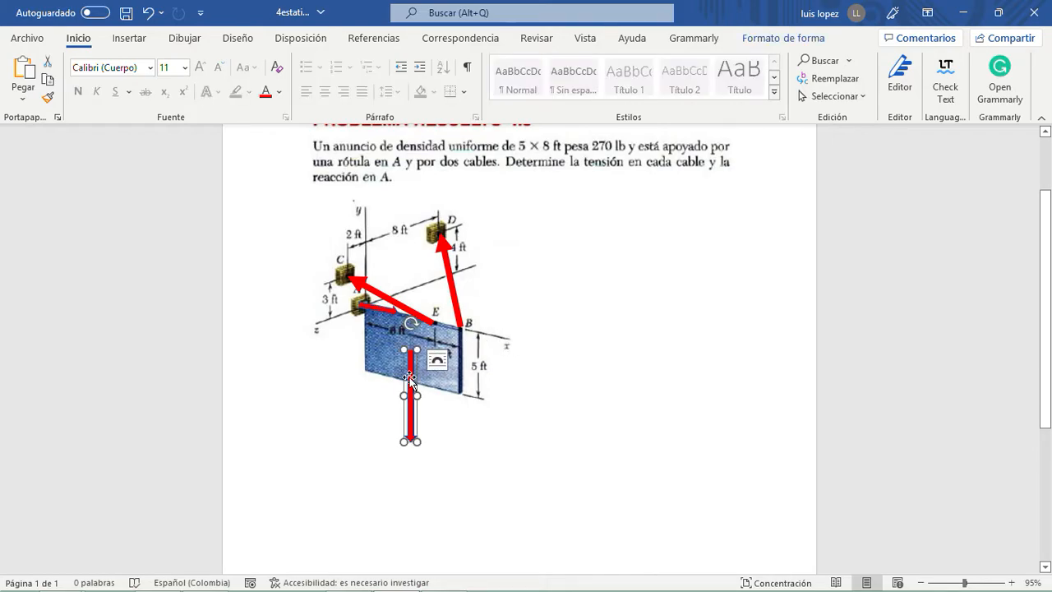
key("ctrl+v")
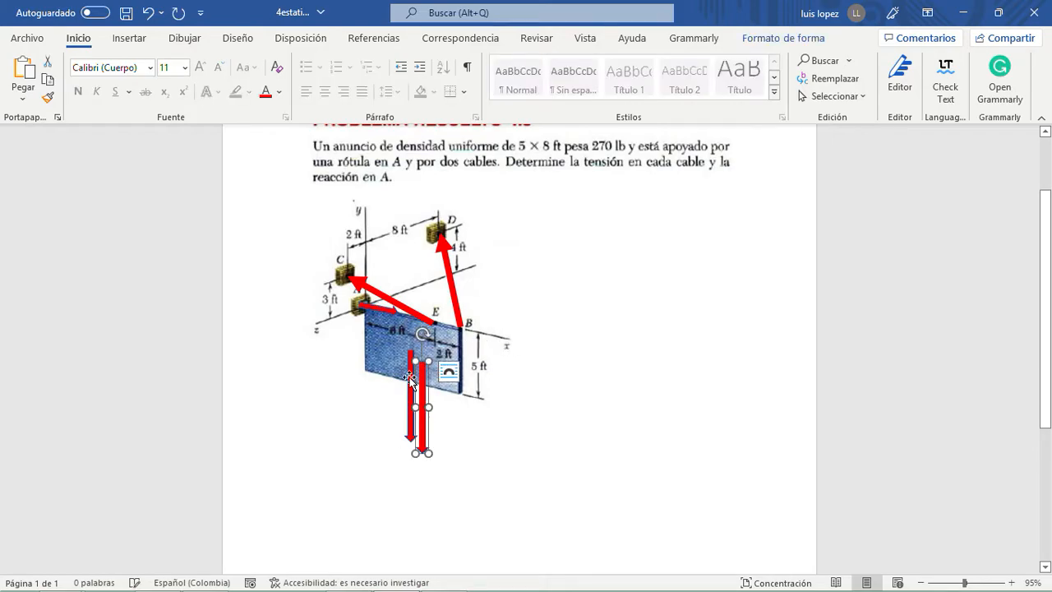
left_click_drag(426, 387, 368, 337)
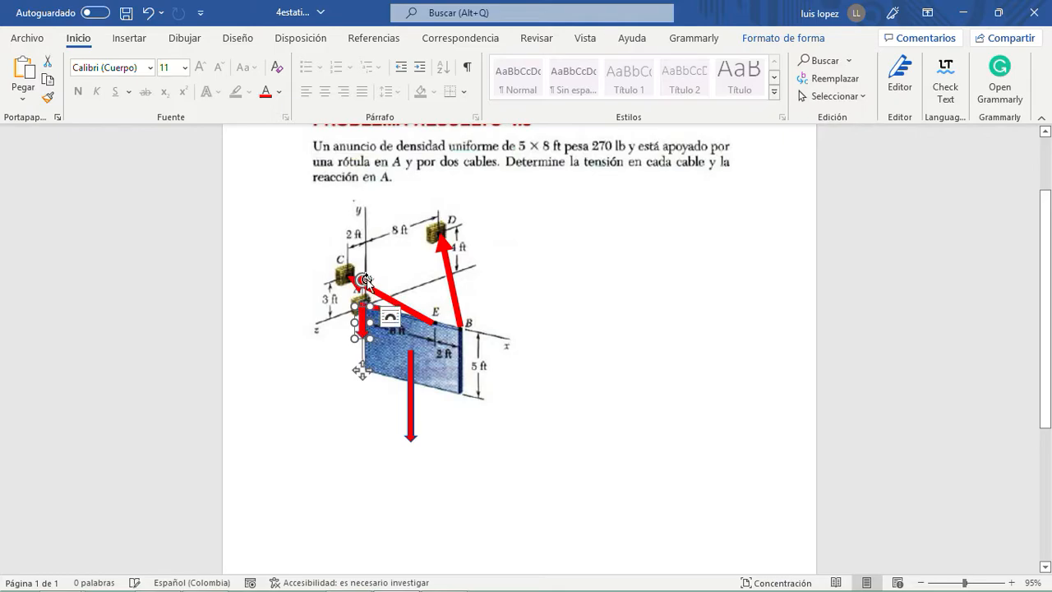
left_click_drag(361, 280, 356, 387)
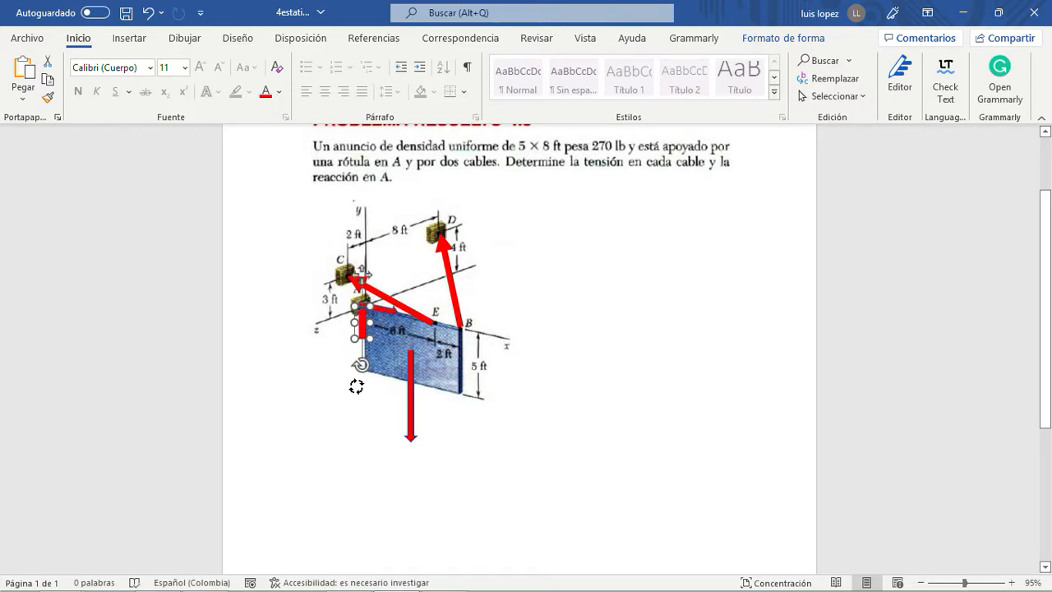
left_click_drag(360, 327, 373, 296)
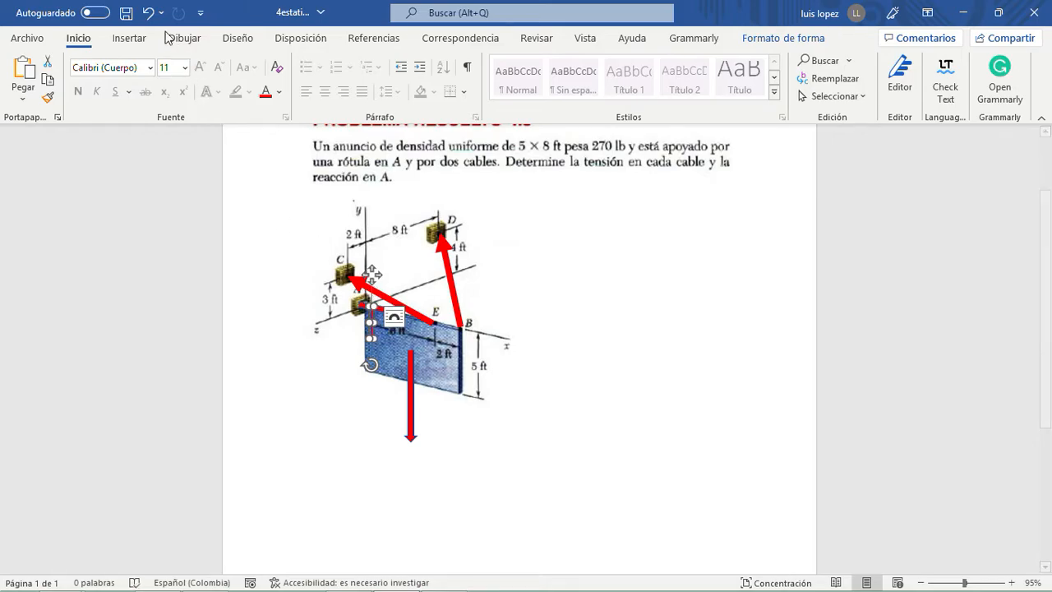
left_click(148, 13)
left_click_drag(360, 314, 362, 288)
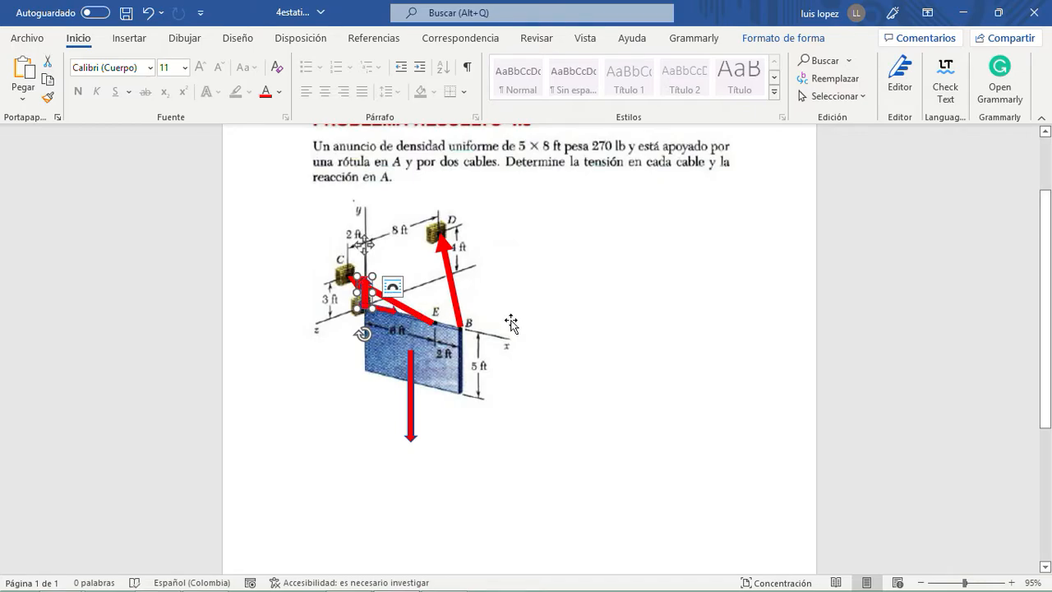
left_click(564, 310)
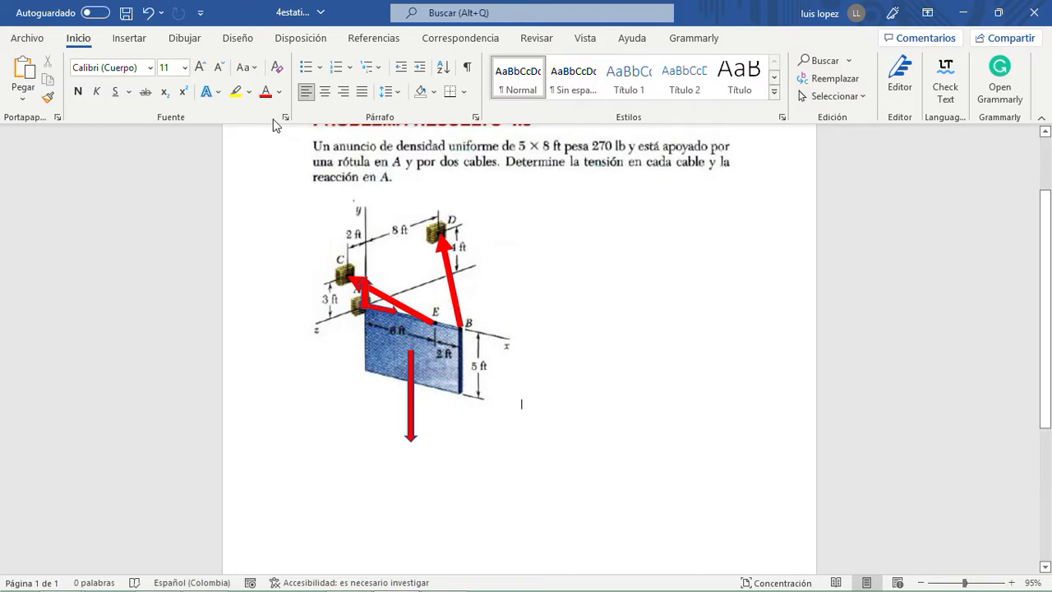
- Draw a line arrow at A along the z axis, about 1.06 cm wide and 0.28 cm high
left_click(129, 37)
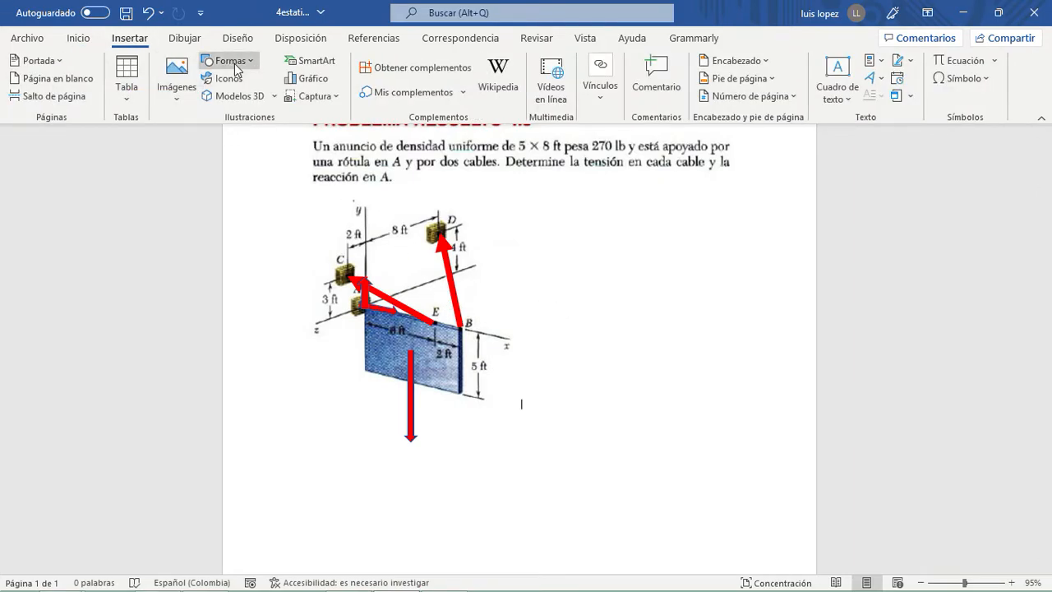
left_click(226, 60)
left_click(254, 102)
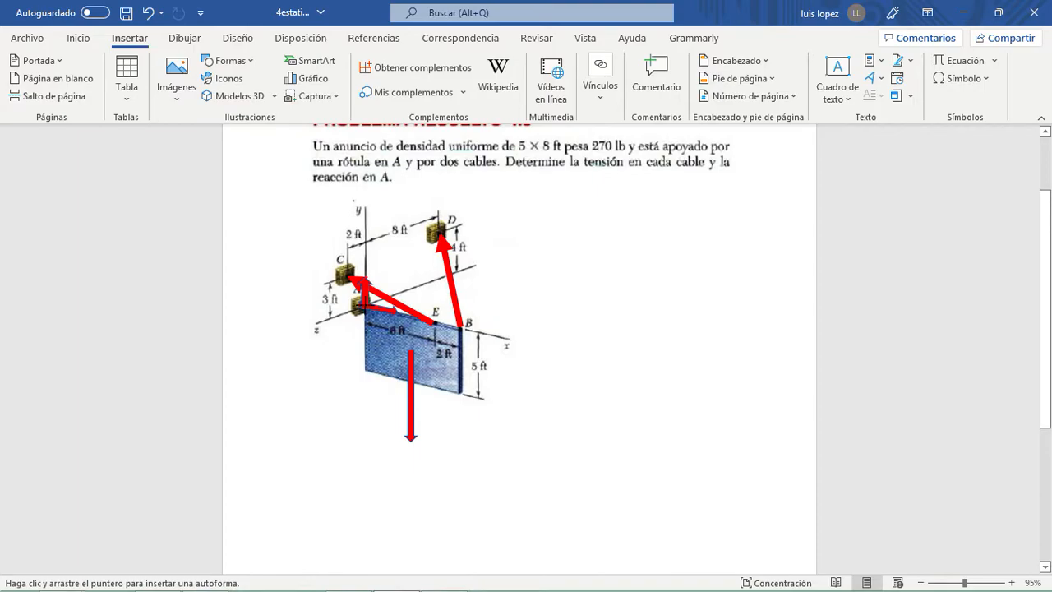
left_click_drag(333, 314, 364, 305)
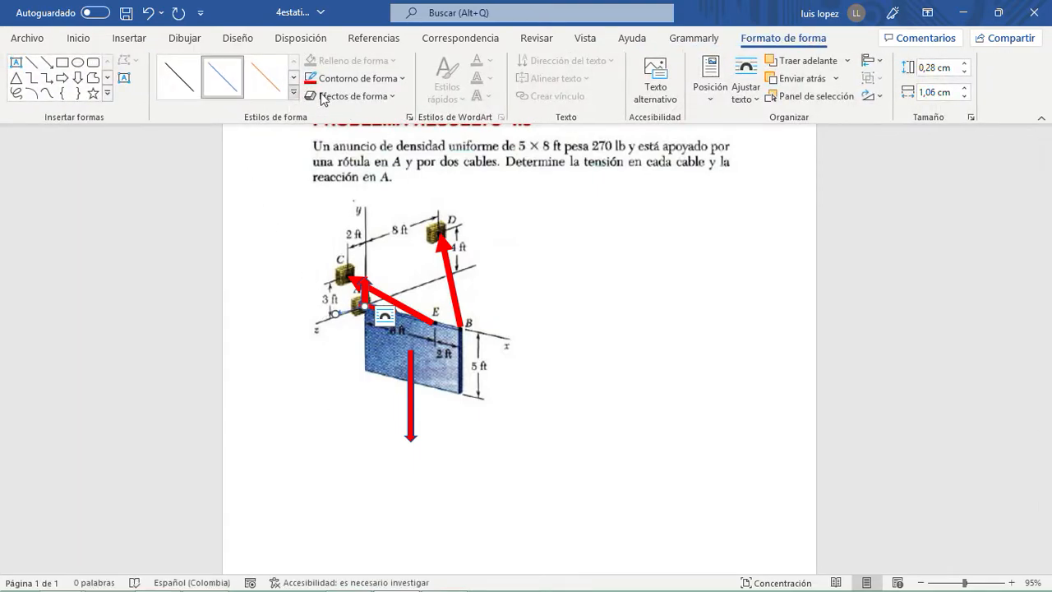
- Give the z-axis arrow at A a standard red outline with a 6 pt weight
left_click(378, 81)
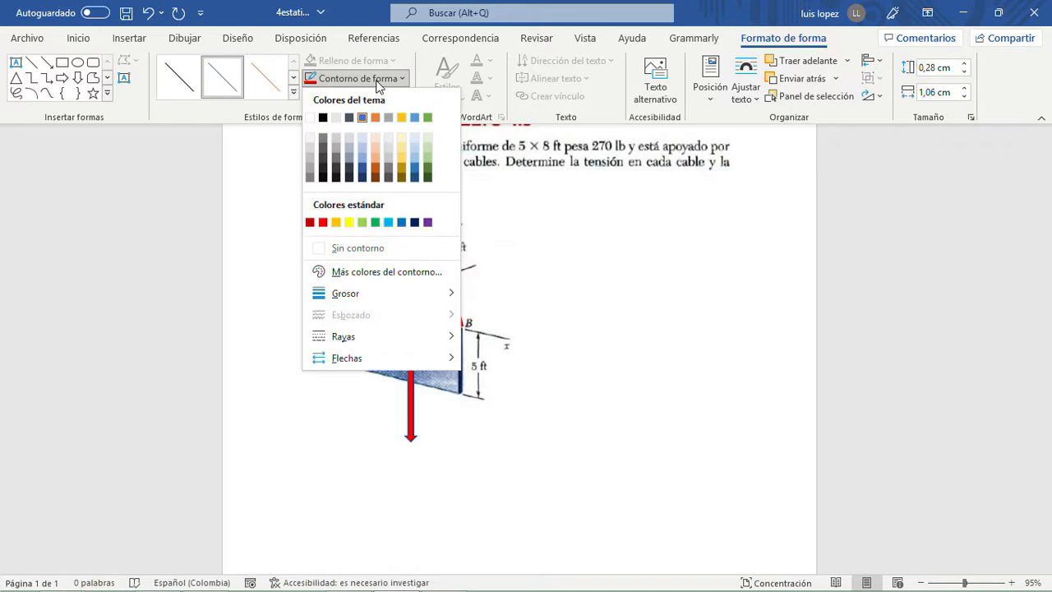
left_click(323, 222)
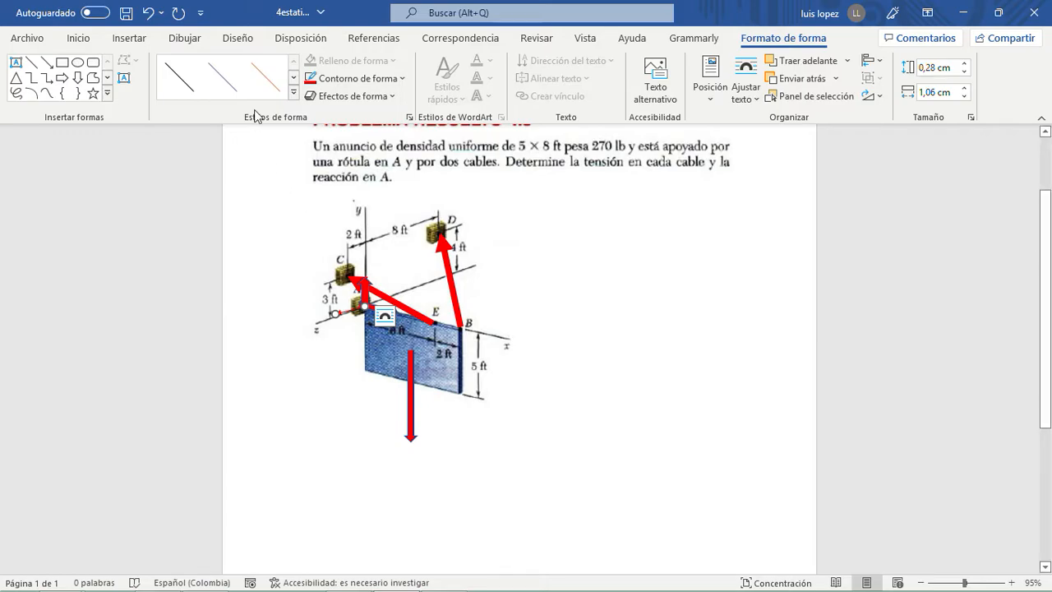
left_click(386, 80)
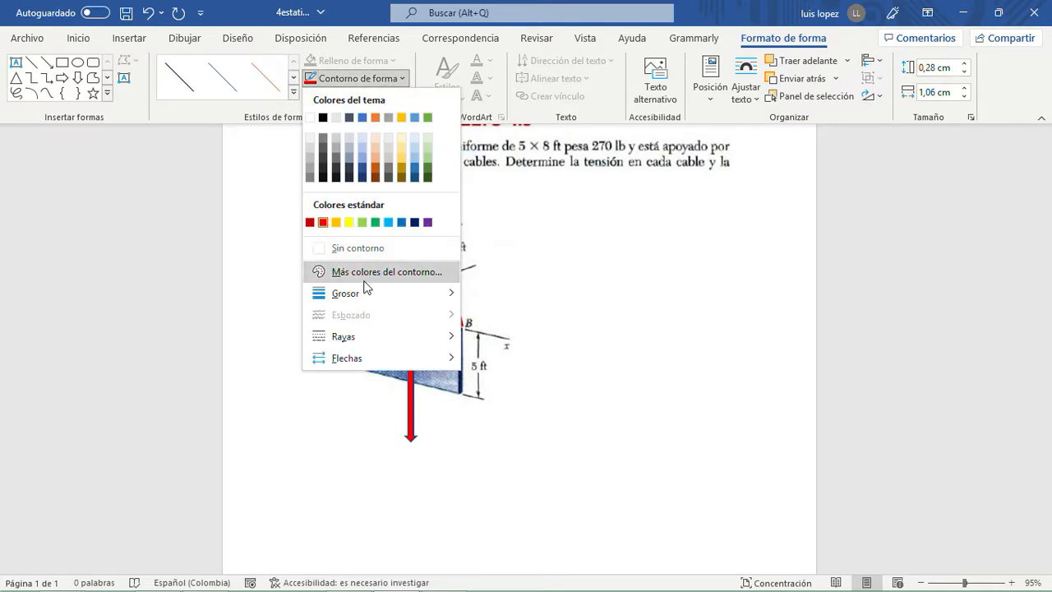
mouse_move(364, 293)
left_click(526, 453)
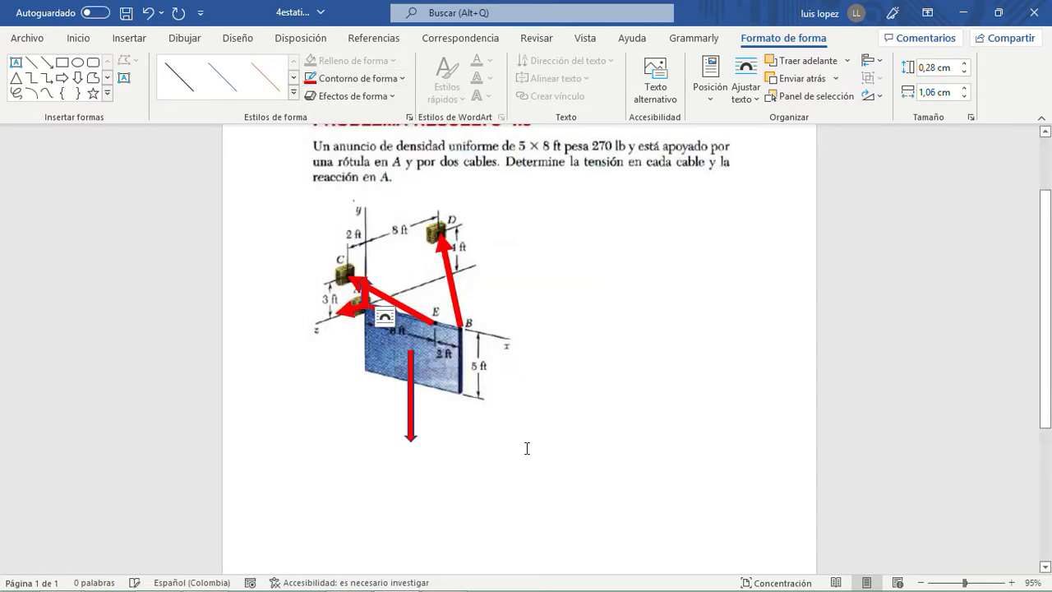
left_click(633, 331)
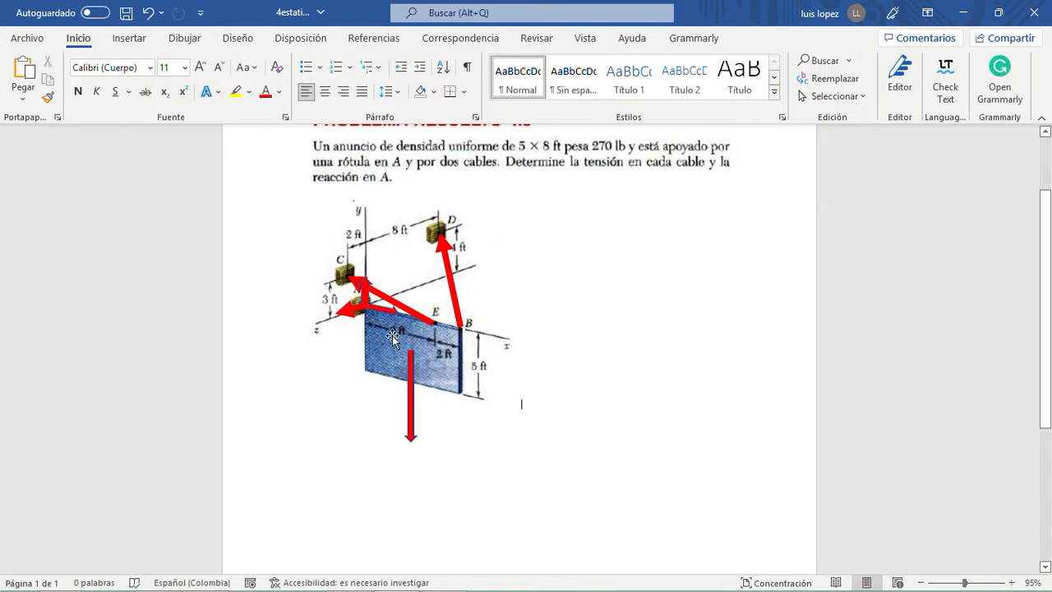
- Add a text box reading "W=270Lb" beside the tip of the downward weight arrow, sized about 2.23 by 0.75 cm
left_click(130, 39)
left_click(233, 62)
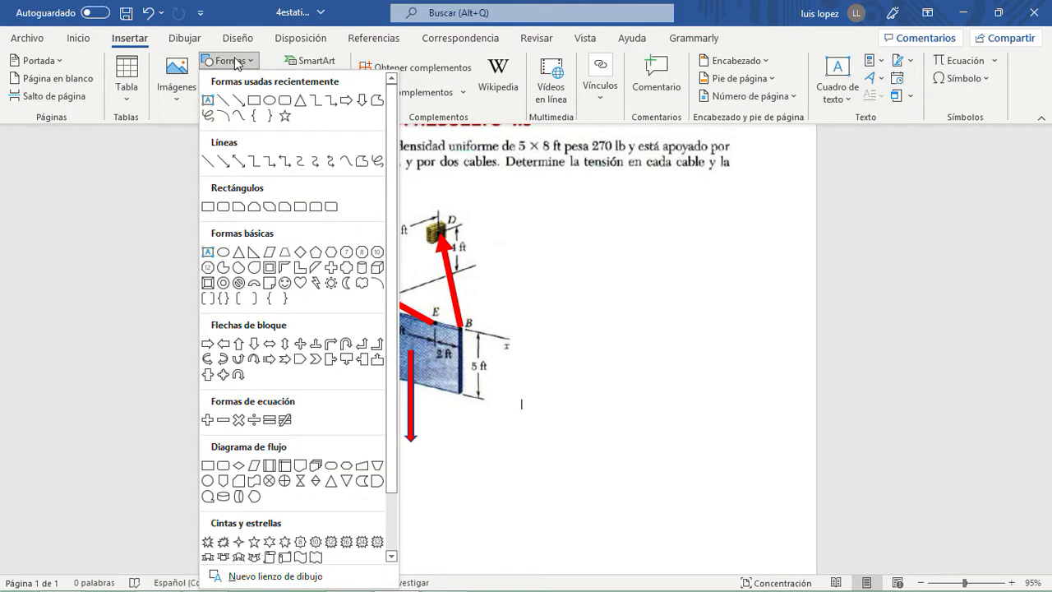
left_click(208, 100)
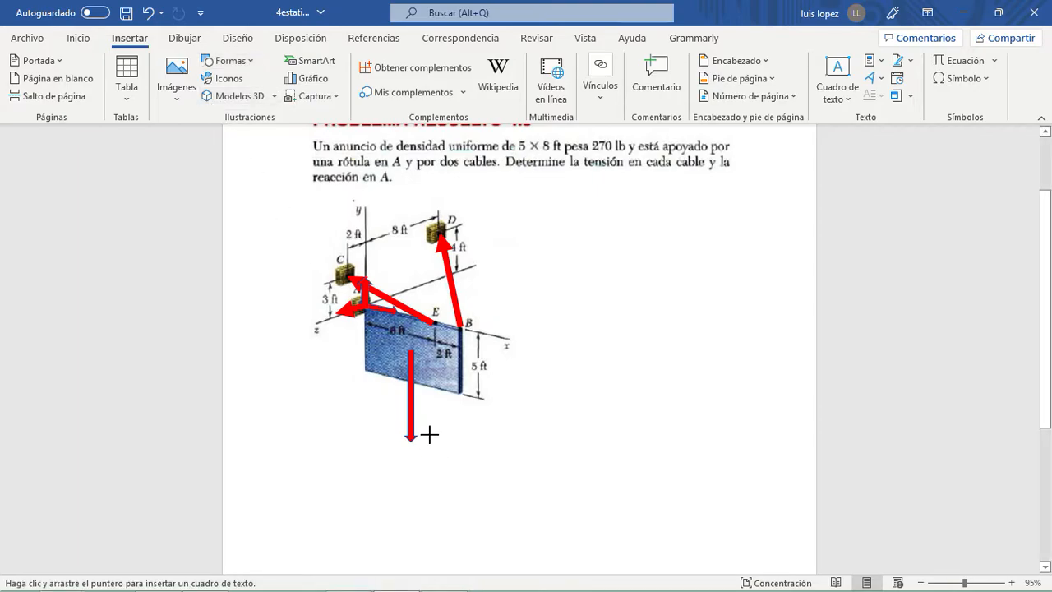
left_click_drag(420, 427, 466, 461)
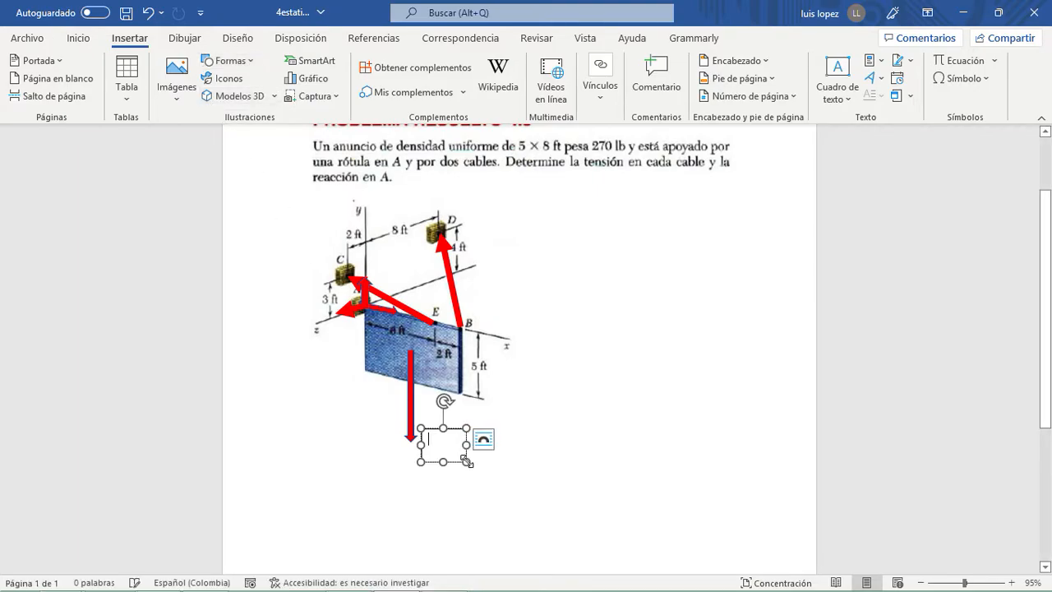
type("W=270")
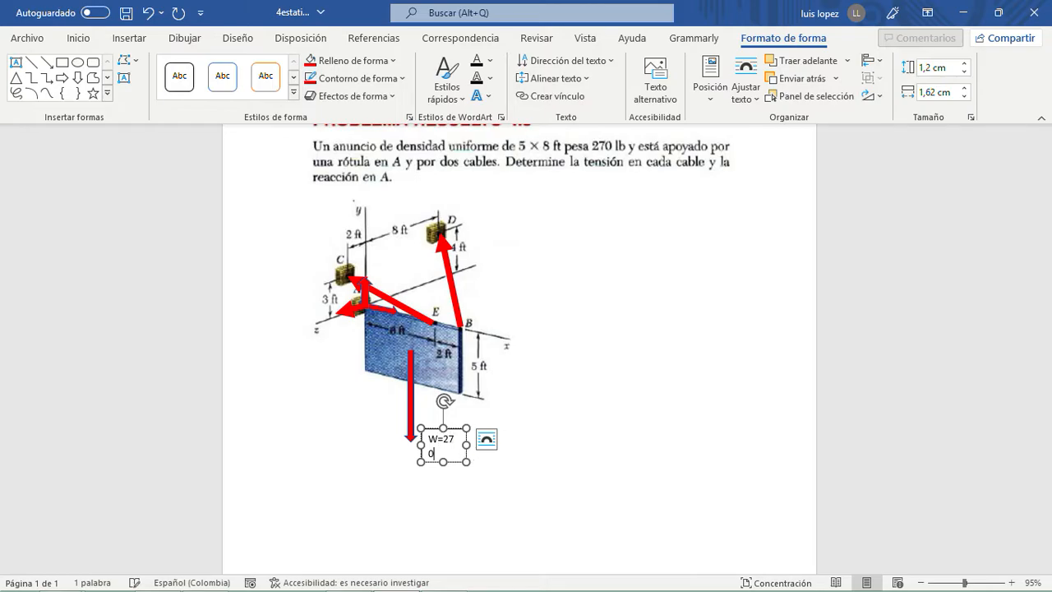
type("Lb")
mouse_move(467, 445)
left_mouse_down()
mouse_move(483, 444)
mouse_move(452, 449)
left_mouse_up()
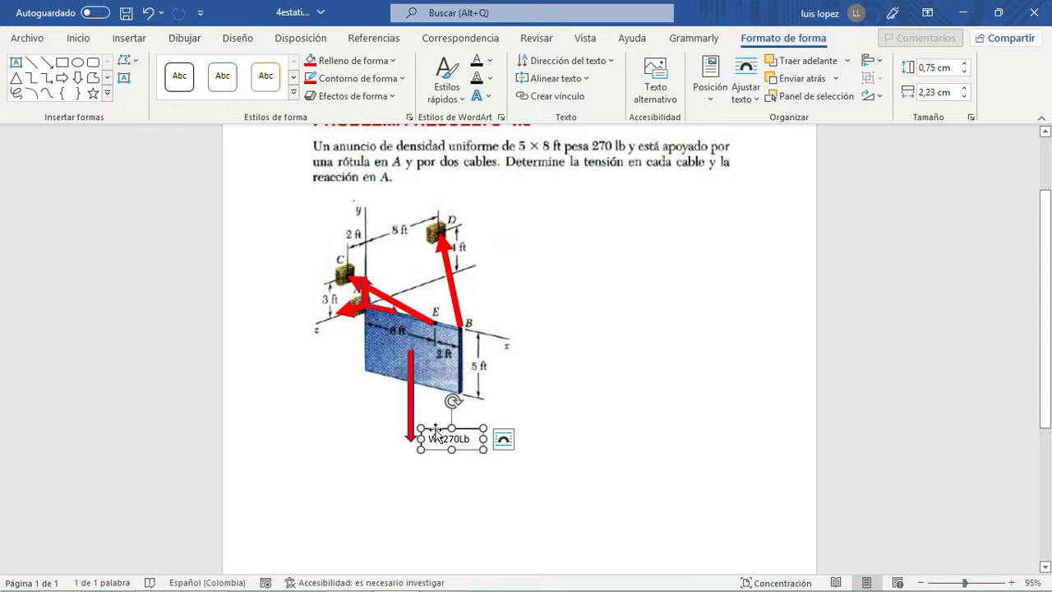
mouse_move(435, 429)
left_mouse_down()
mouse_move(437, 360)
mouse_move(437, 433)
left_mouse_up()
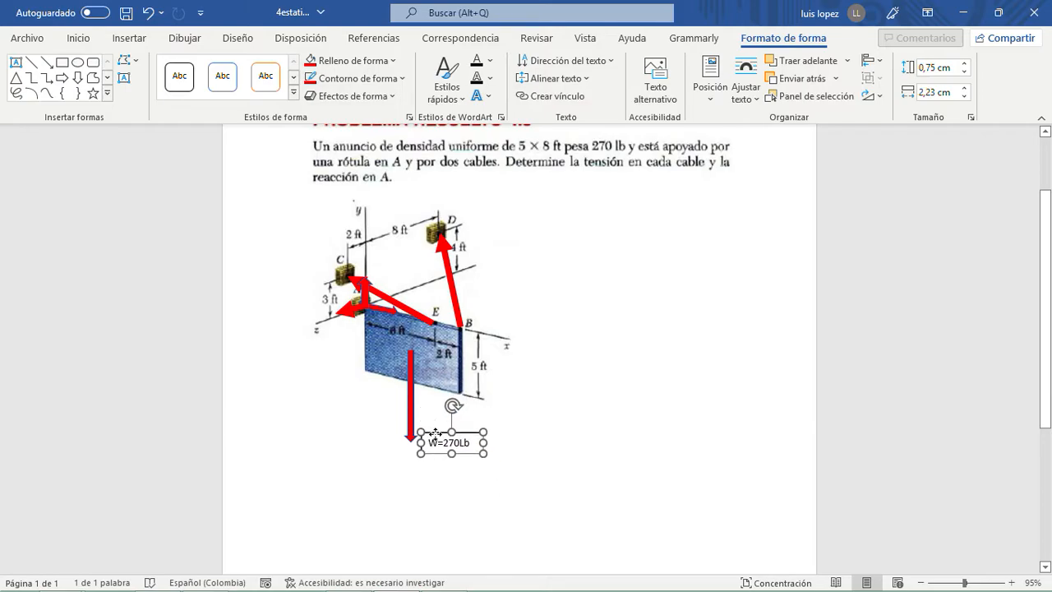
- Duplicate the weight label beside the weight arrow's start, change its text to "w(4, -2,5, 0)" and widen it to about 2.76 cm
left_click_drag(437, 433, 374, 413)
mouse_move(345, 356)
left_mouse_down()
mouse_move(354, 349)
mouse_move(350, 357)
left_mouse_up()
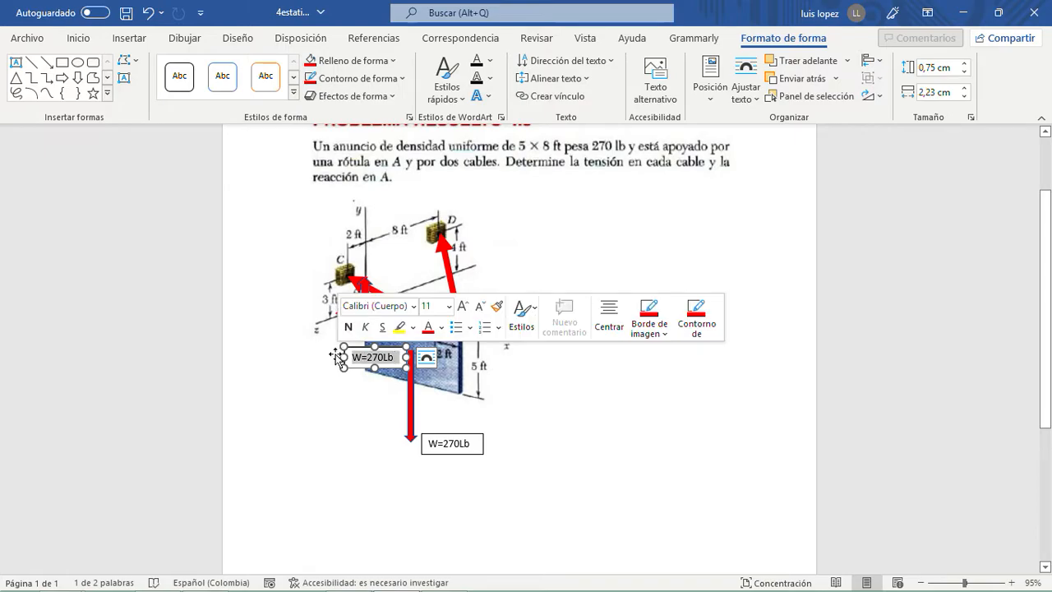
key("BackSpace")
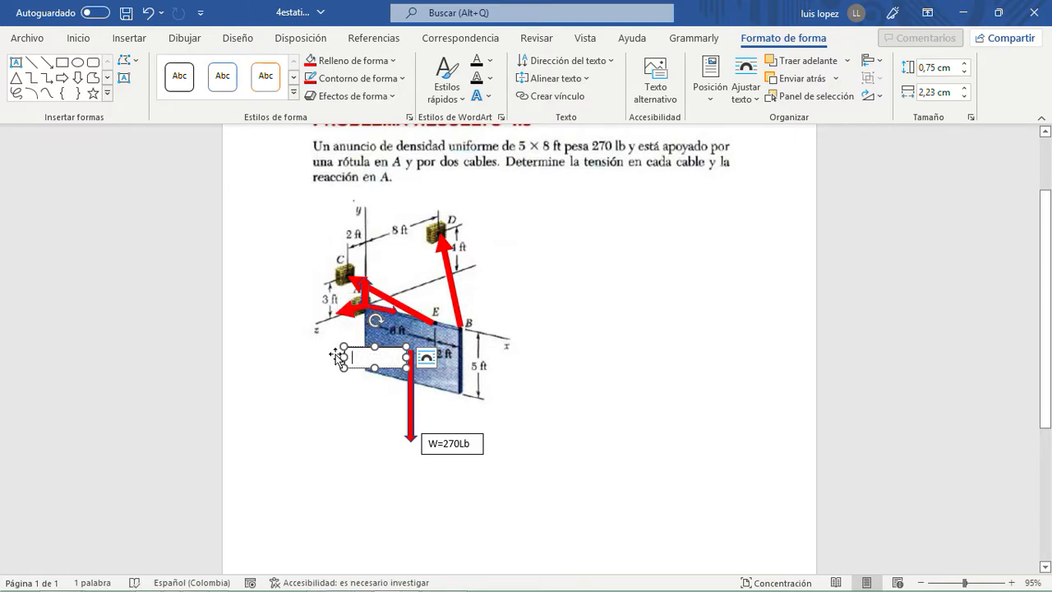
type("(")
type("4")
type("-")
type("2,5,")
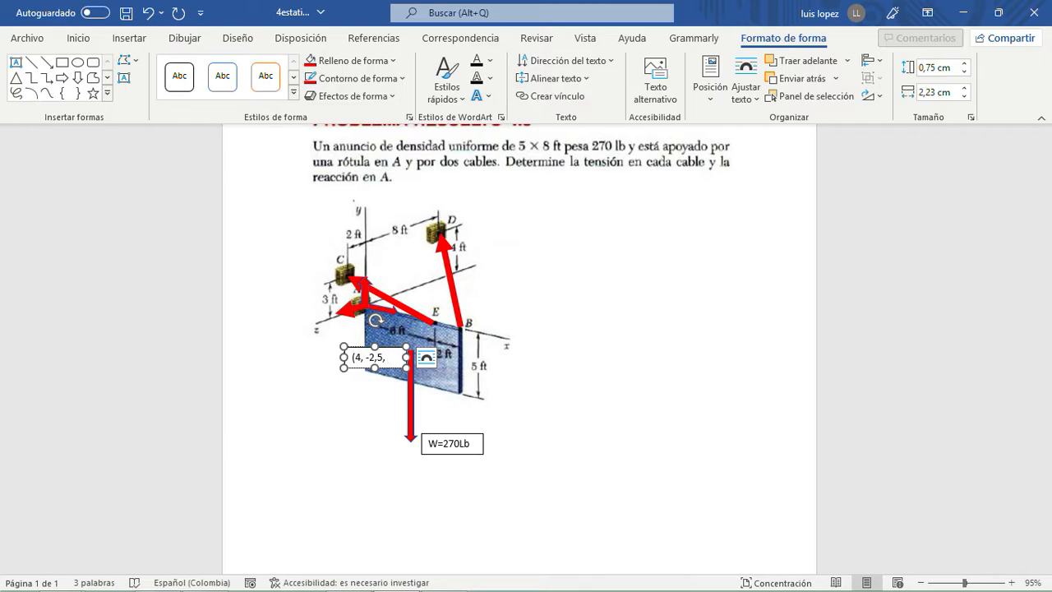
type(")")
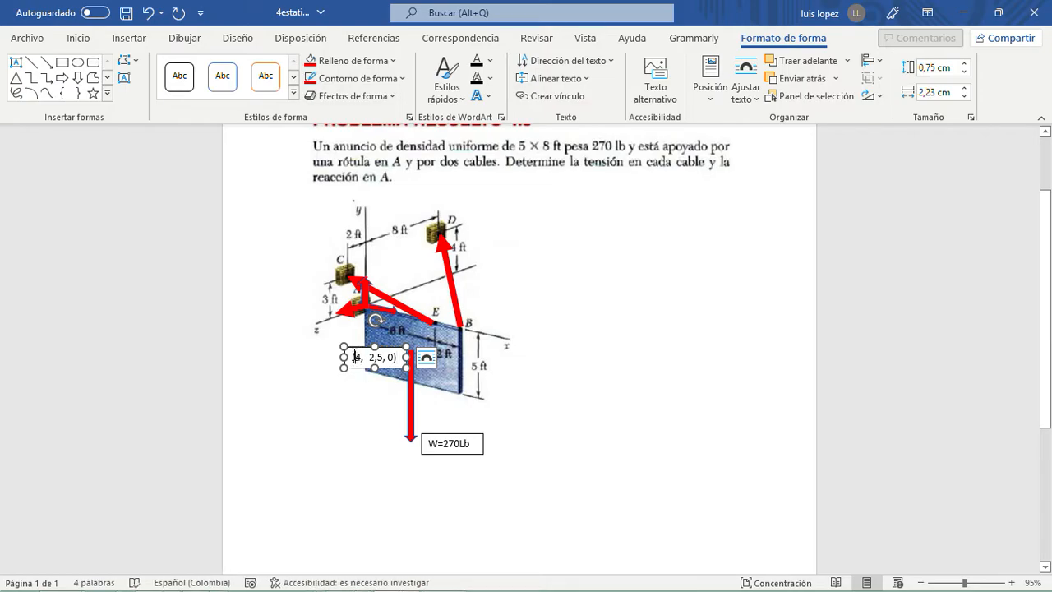
type("w")
left_click_drag(418, 358, 392, 371)
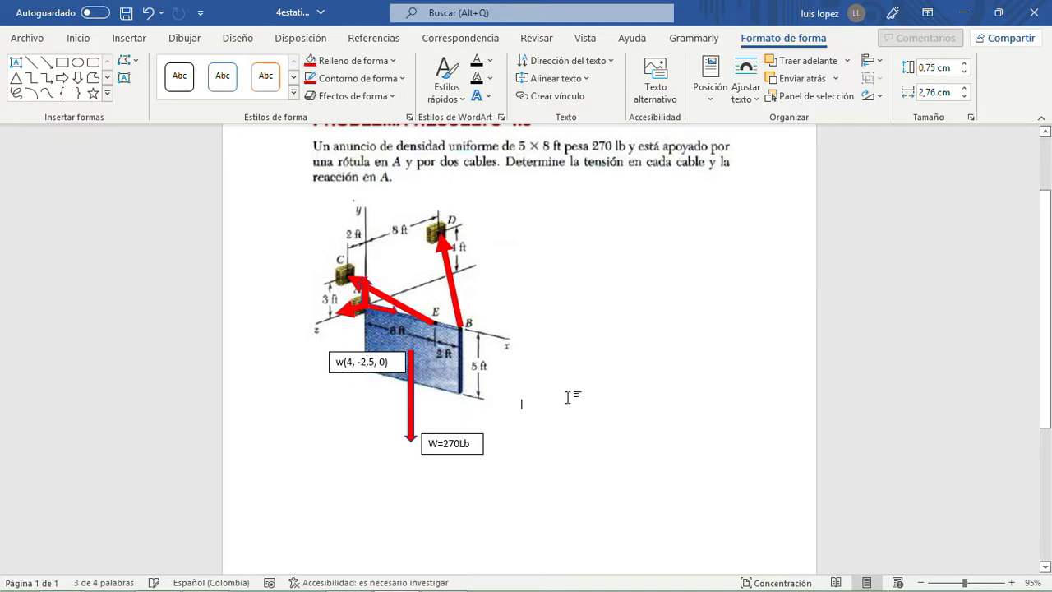
left_click(565, 398)
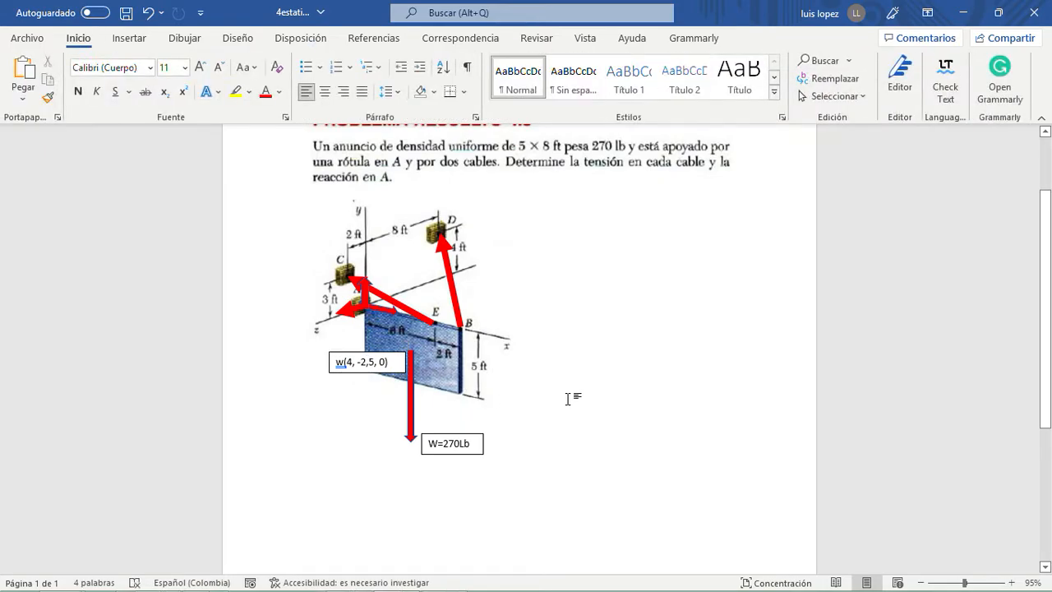
- Draw a line arrow from A to the start of the weight arrow, about 1.54 cm wide and 1.54 cm high
left_click(141, 40)
left_click(249, 67)
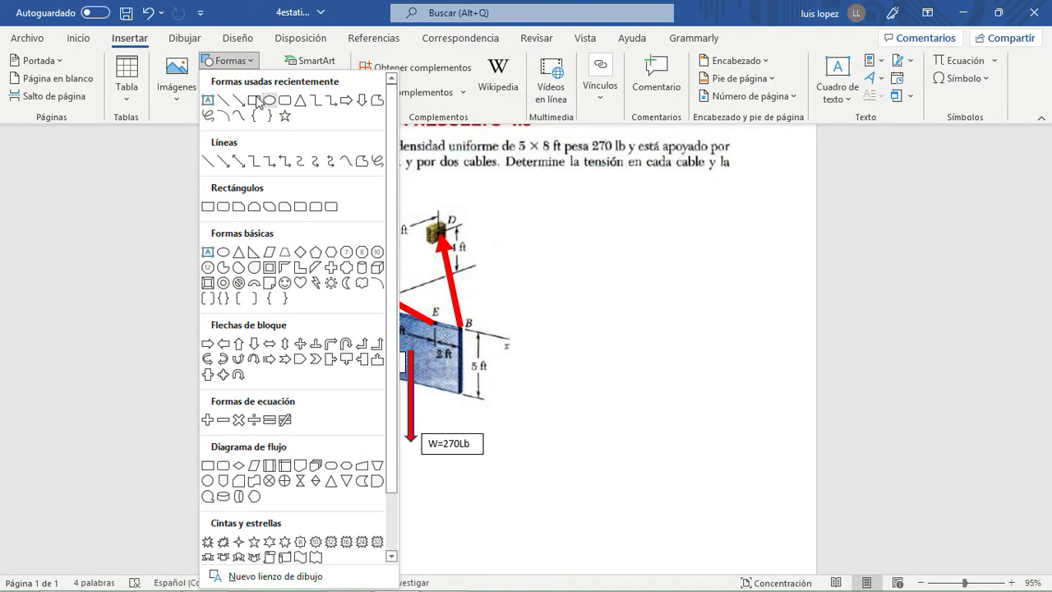
left_click(242, 99)
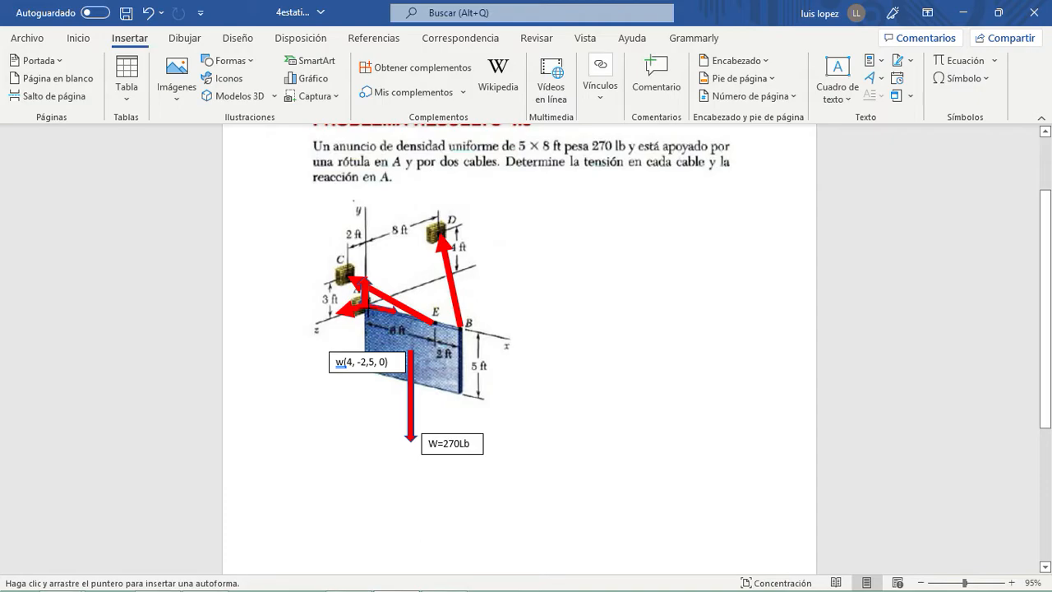
left_click_drag(411, 350, 367, 309)
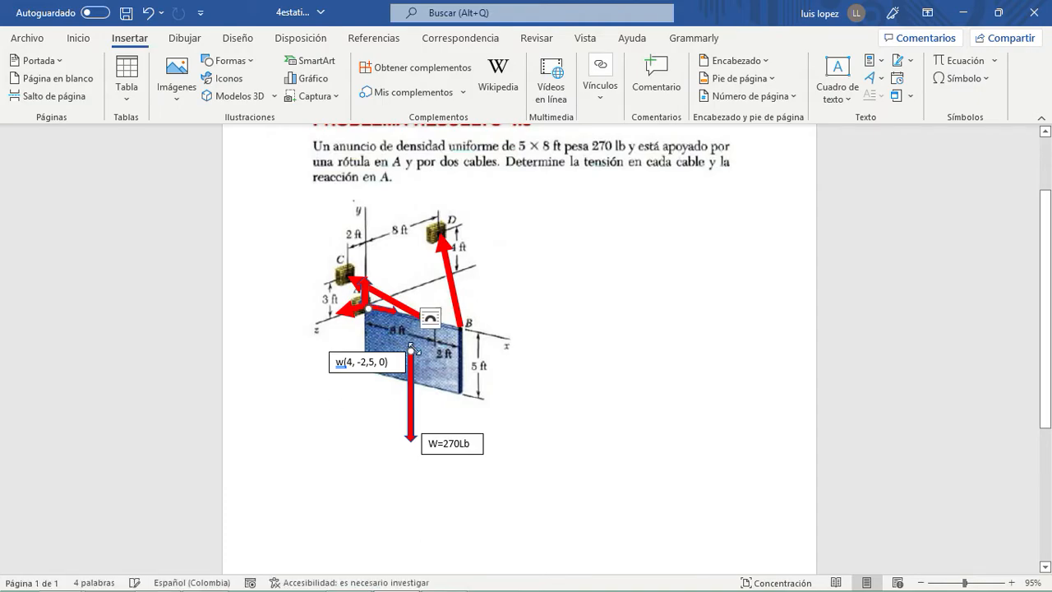
- Apply the thick orange theme style to the arrow from A to the weight and set its outline to 4½ pt
left_click(294, 96)
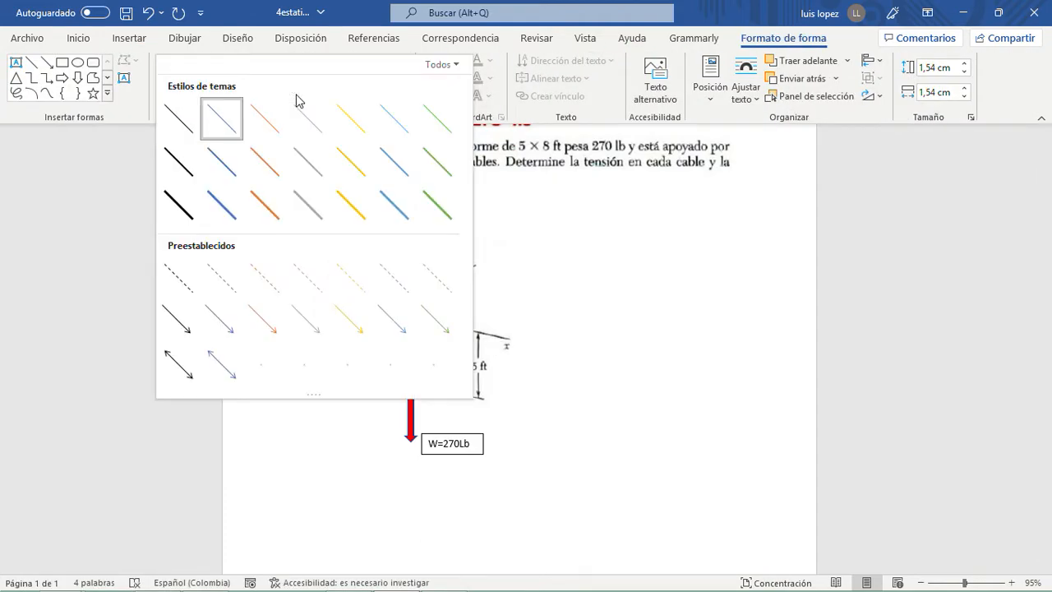
left_click(271, 210)
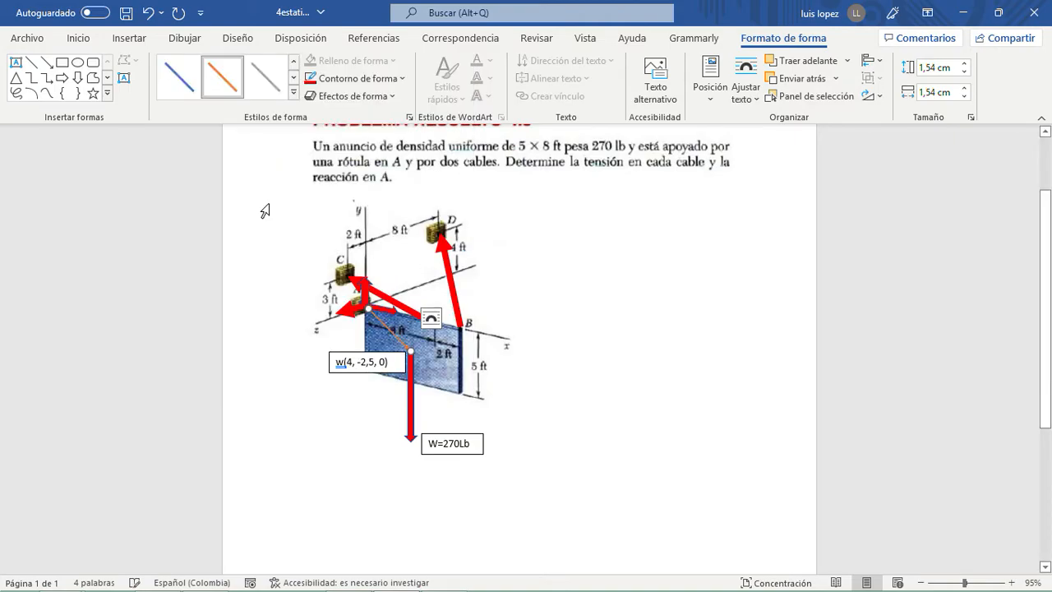
left_click(384, 77)
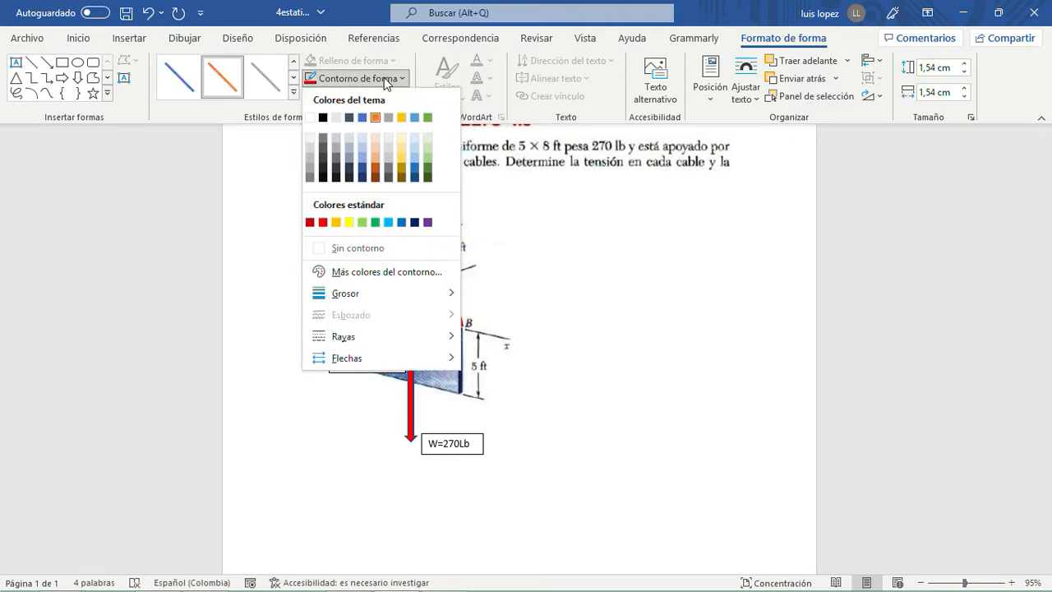
mouse_move(434, 293)
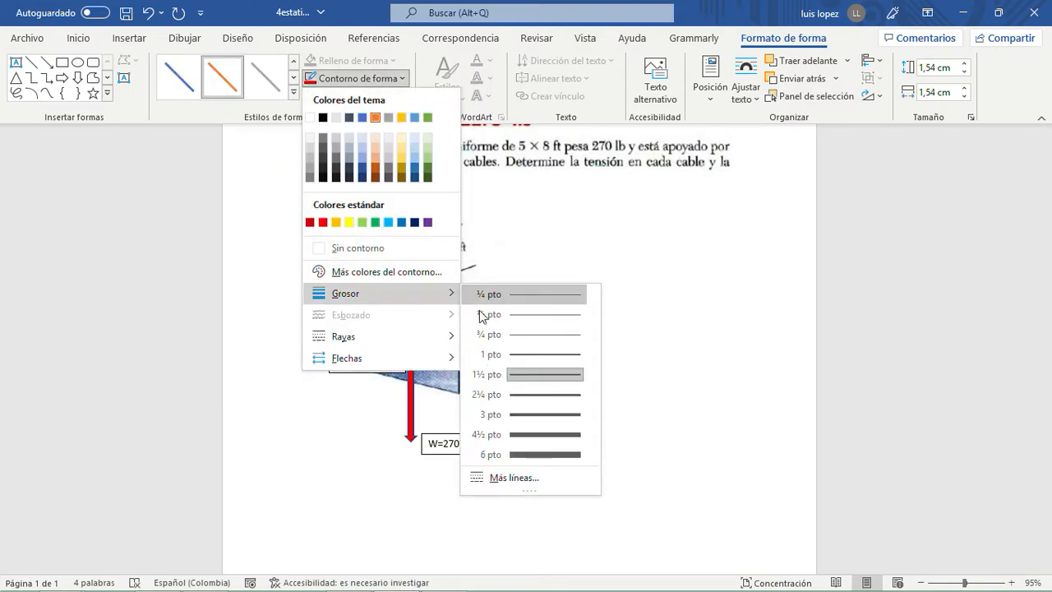
left_click(512, 433)
left_click(655, 359)
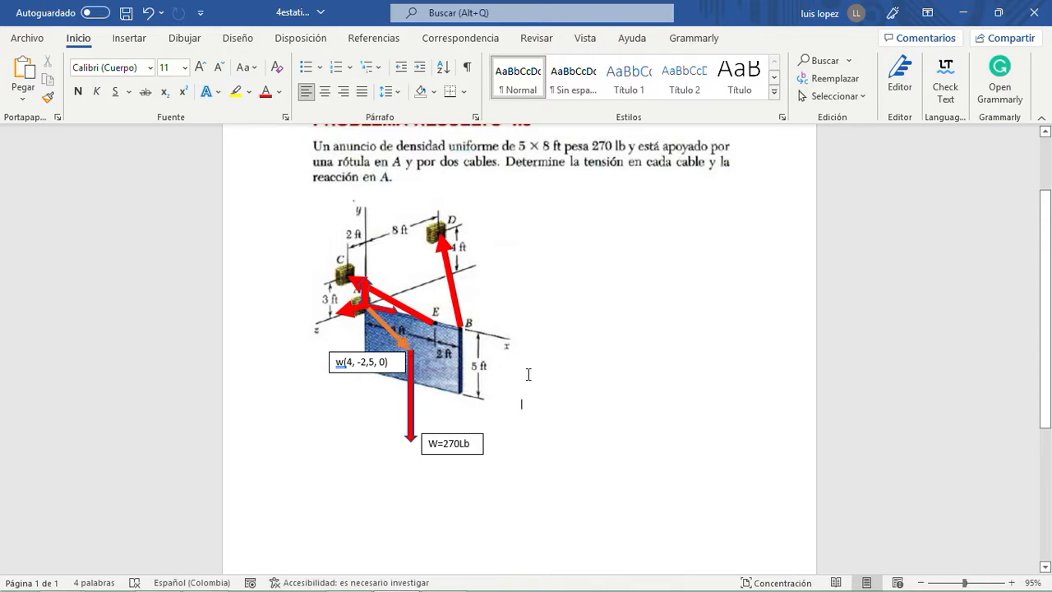
- Duplicate the orange arrow and fit the copy from A to E, about 2.29 cm wide and 0.7 cm high
left_click(401, 339)
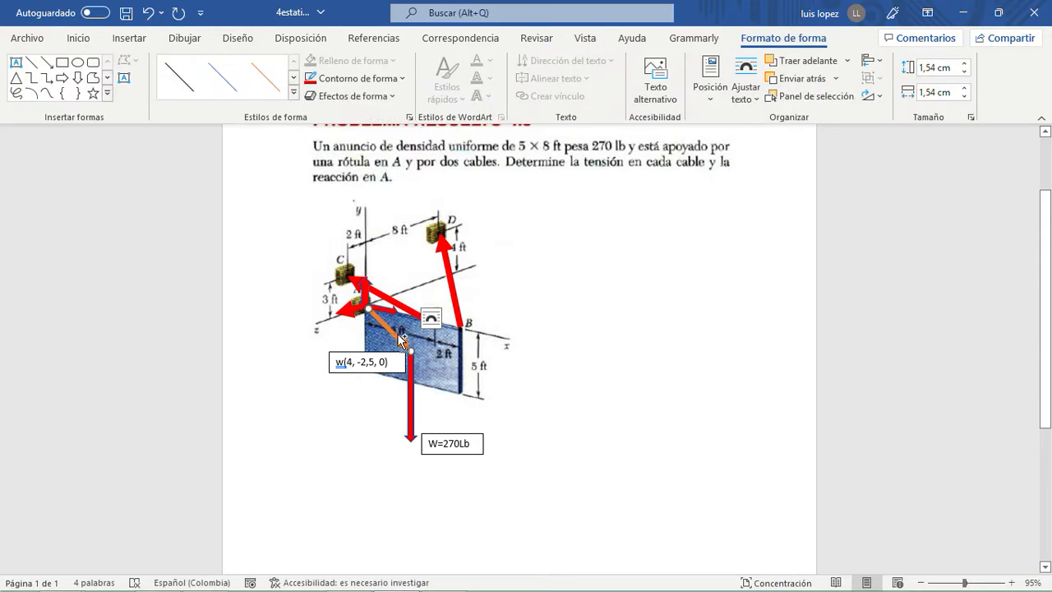
key("ctrl+v")
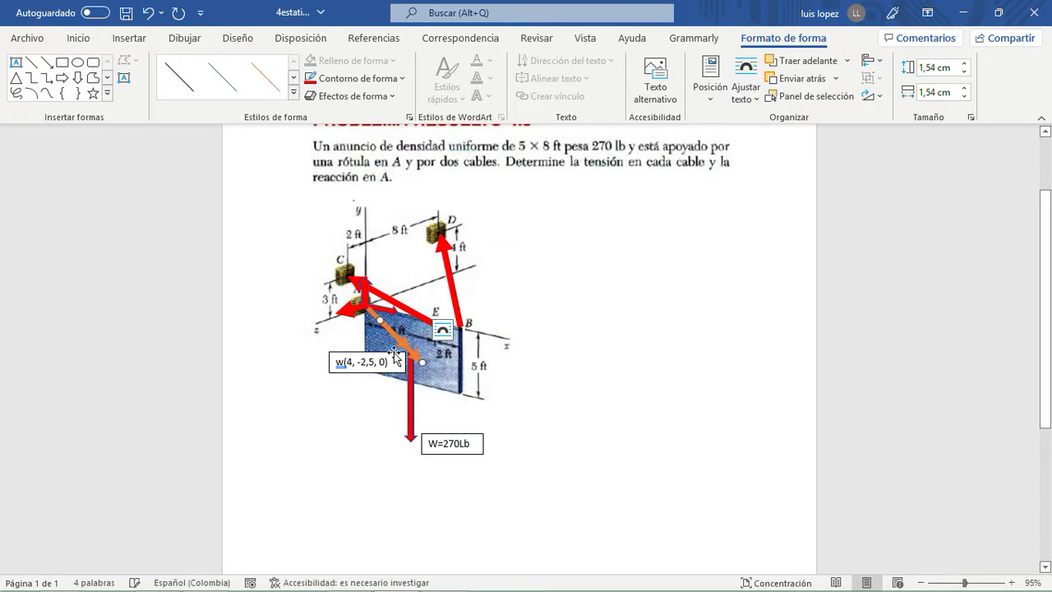
left_click_drag(414, 355, 375, 308)
left_click_drag(411, 346, 392, 313)
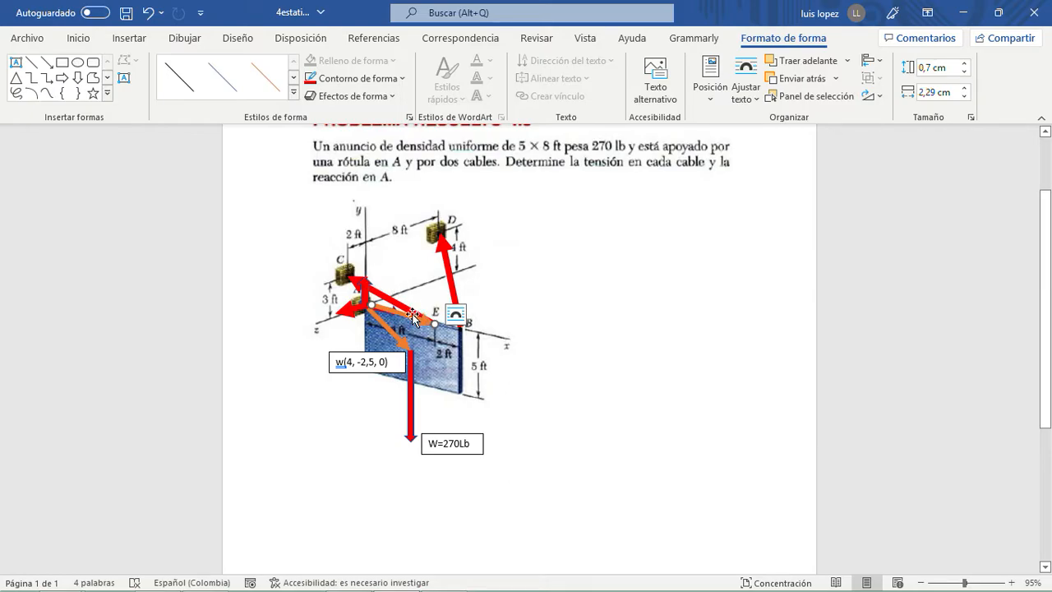
- Duplicate the A-to-E arrow and stretch the copy from A to B, about 3.16 cm wide and 0.98 cm high
mouse_move(414, 319)
left_mouse_down()
mouse_move(424, 331)
mouse_move(399, 305)
left_mouse_up()
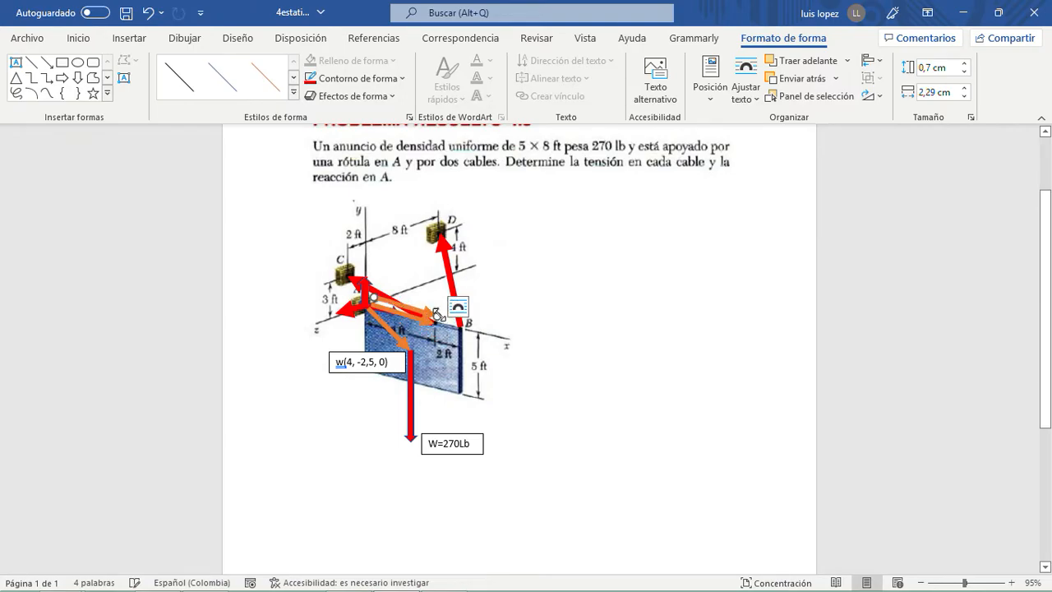
mouse_move(435, 315)
left_mouse_down()
mouse_move(460, 323)
mouse_move(423, 314)
left_mouse_up()
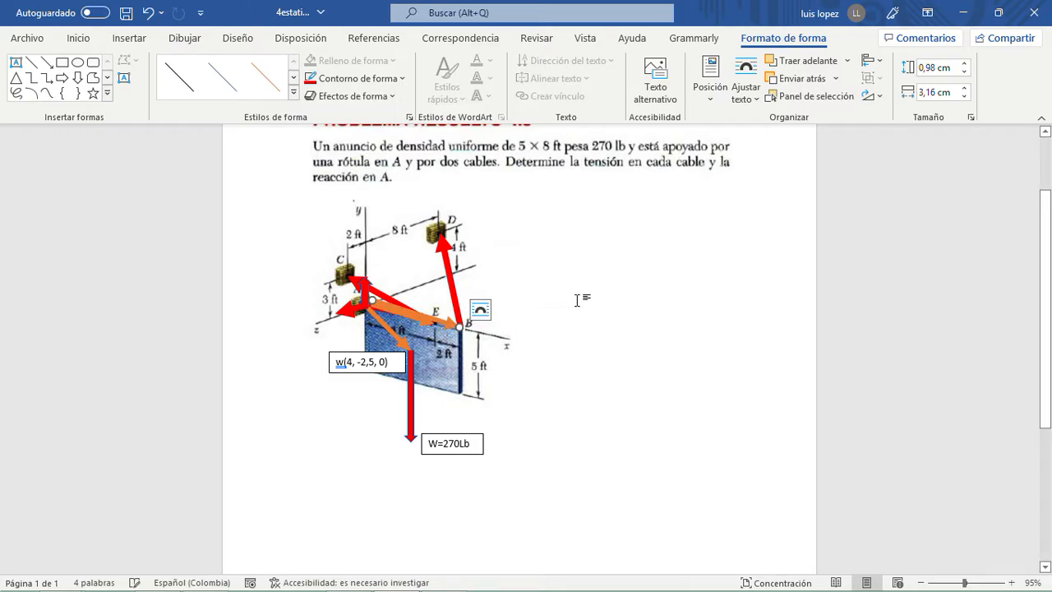
left_click(583, 301)
- Apply the thick green theme style to the arrow from A to B and set its outline to 3 pt
left_click(428, 323)
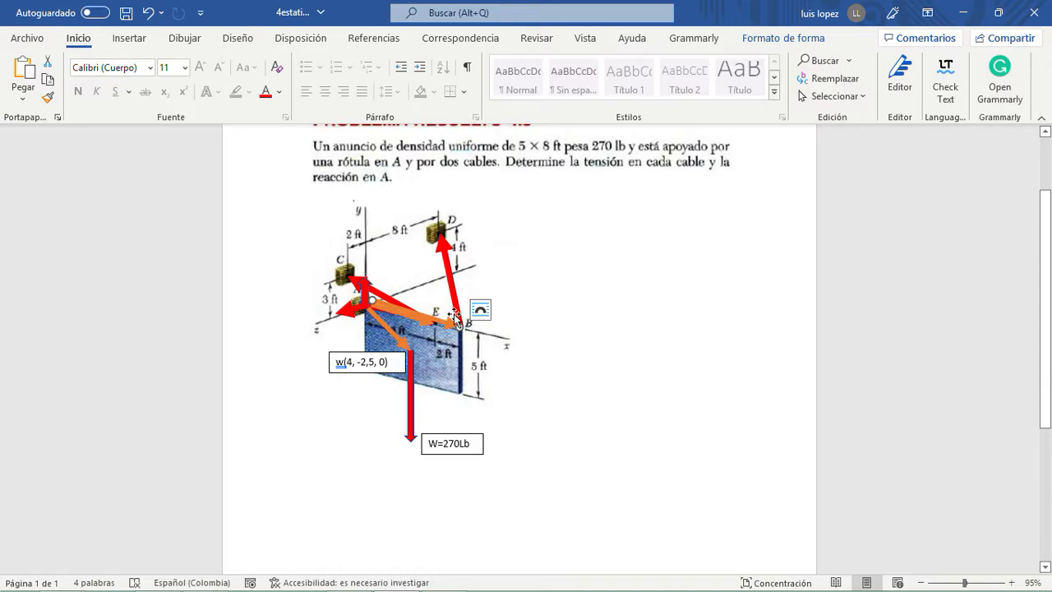
double_click(453, 323)
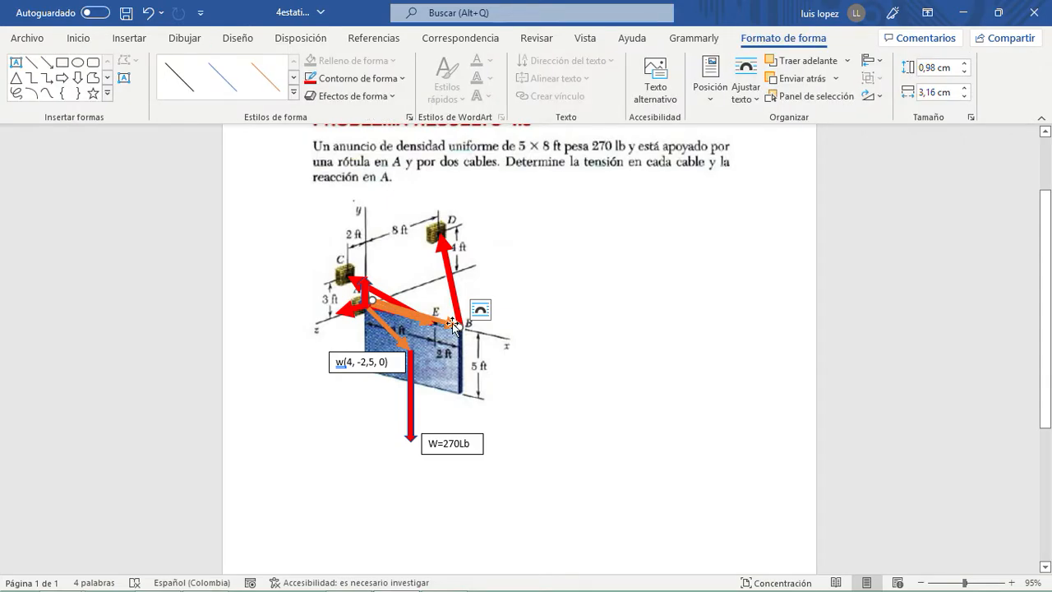
left_click(639, 321)
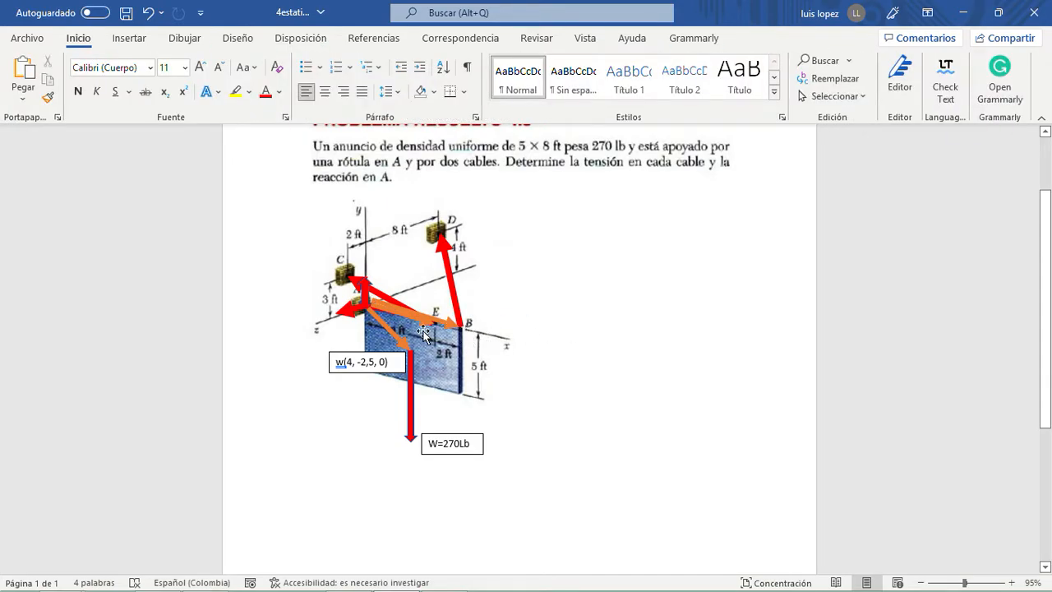
double_click(450, 323)
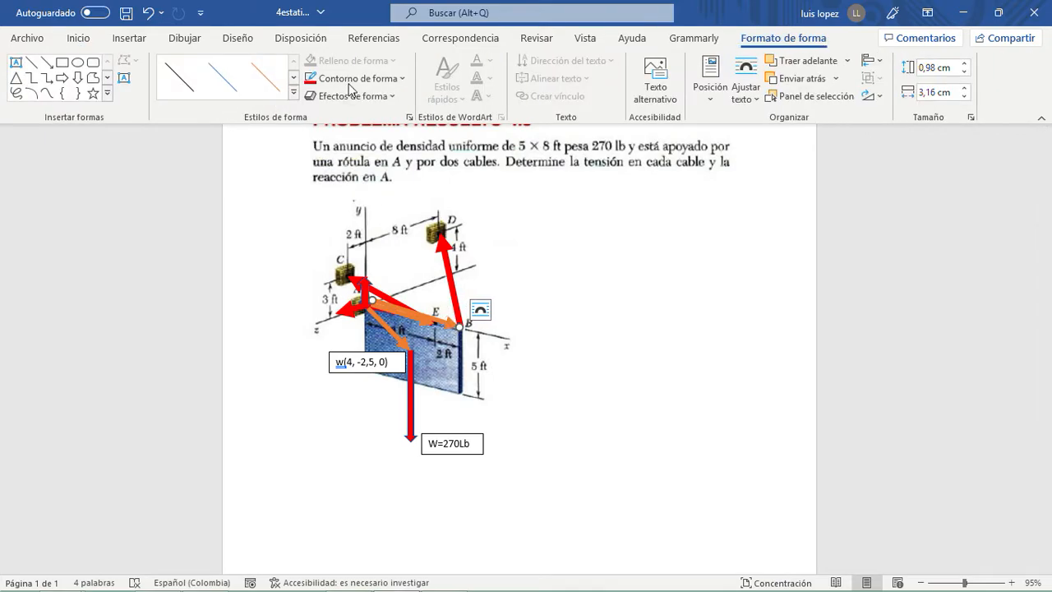
left_click(294, 95)
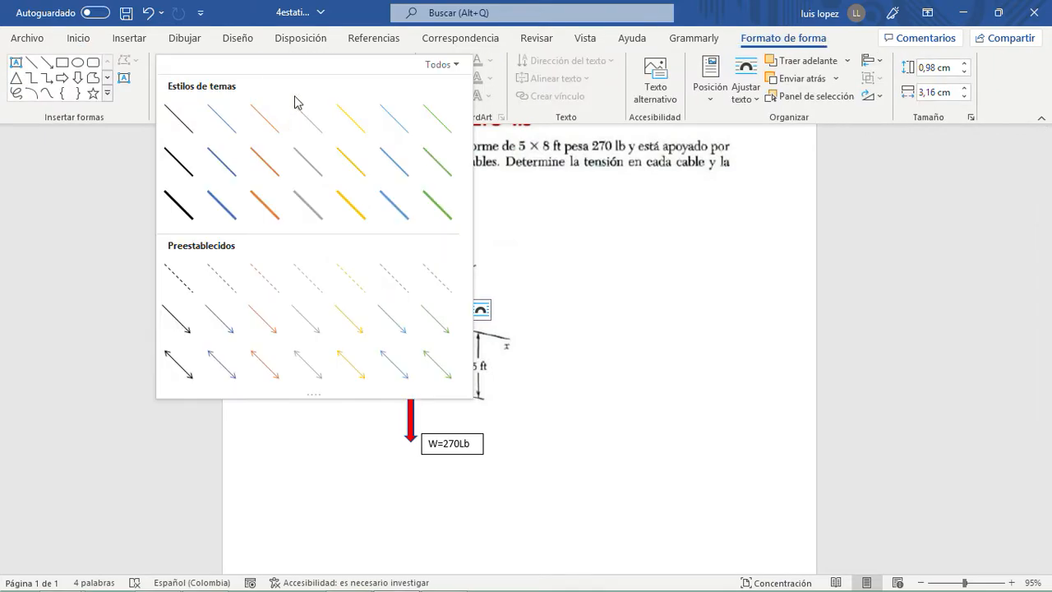
left_click(435, 206)
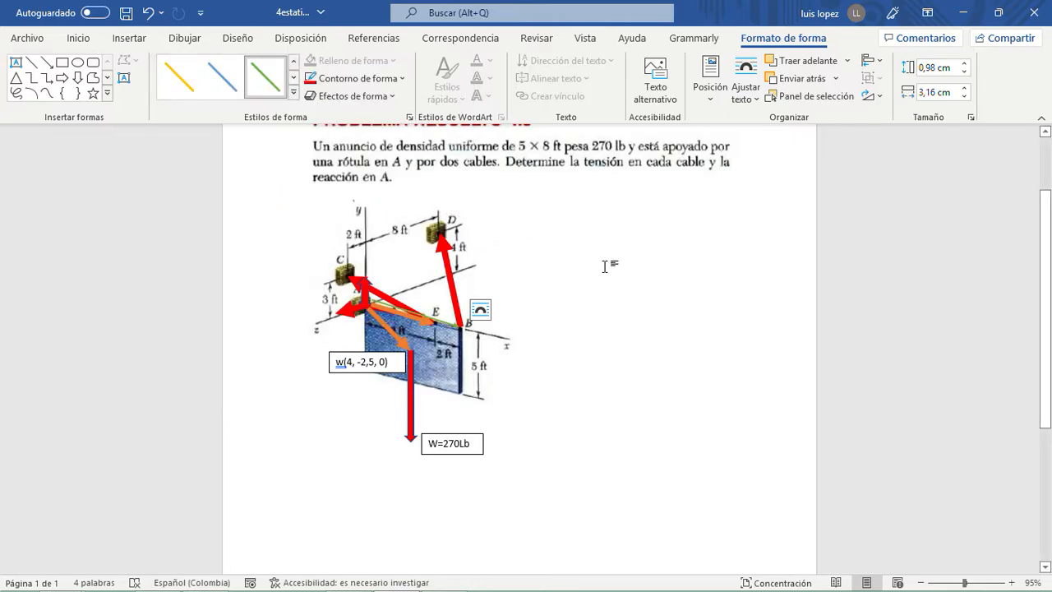
left_click(403, 79)
mouse_move(415, 290)
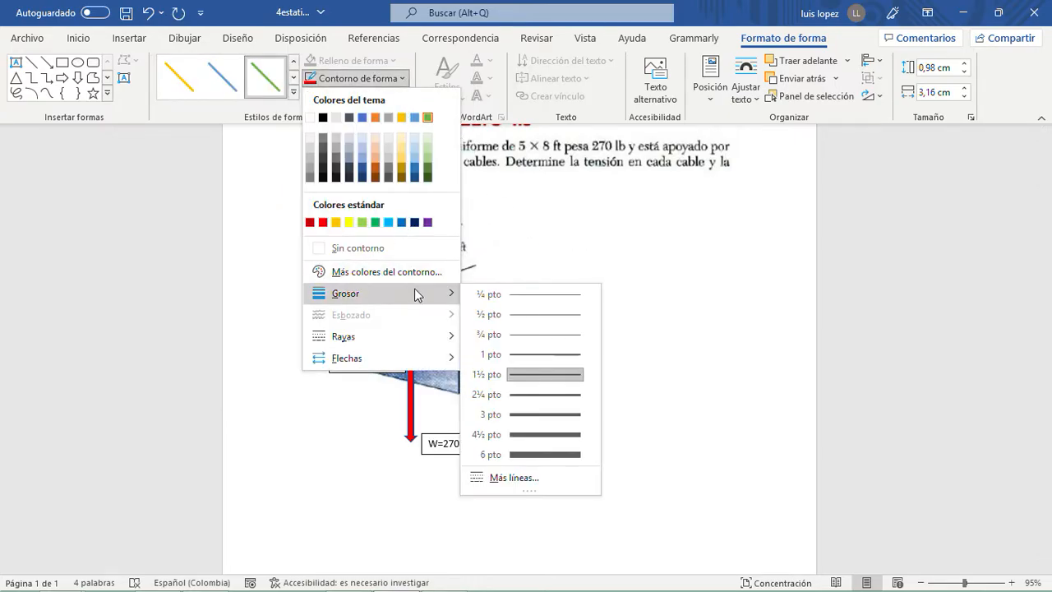
left_click(518, 413)
left_click(623, 369)
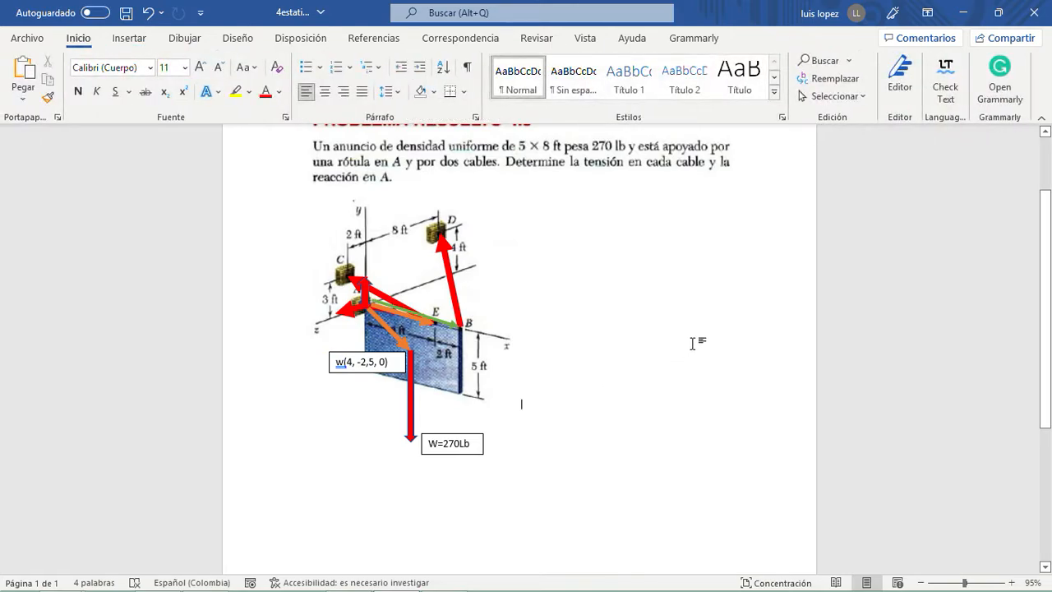
- Duplicate the w(4, -2,5, 0) label and place the copy beside point B, outside the figure
scroll(336, 413, "down", 2)
scroll(339, 404, "up", 2)
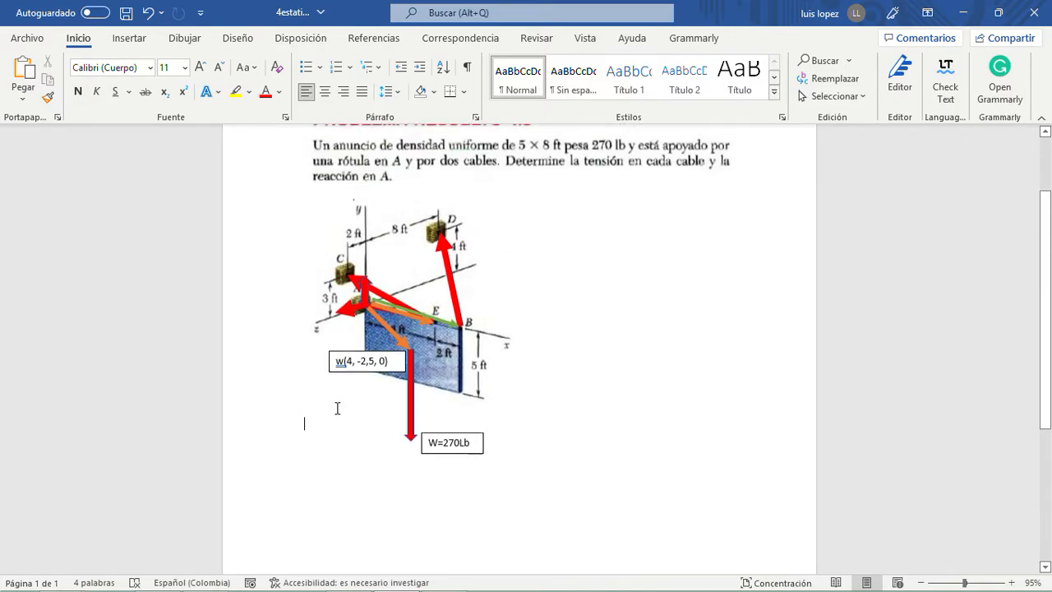
left_click(377, 370)
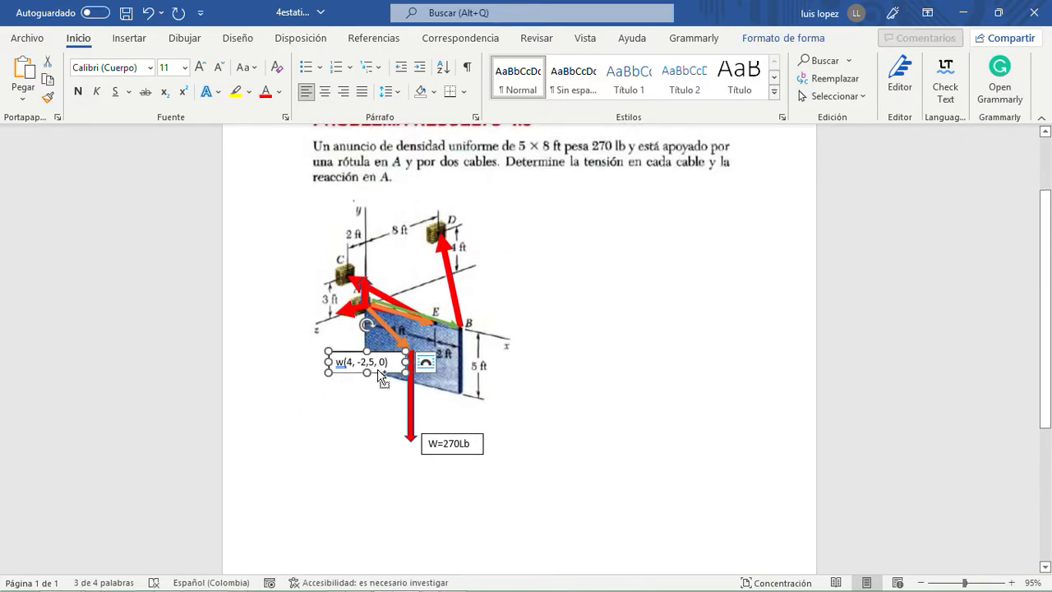
key("ctrl+c")
key("ctrl+v")
left_click_drag(396, 389, 565, 335)
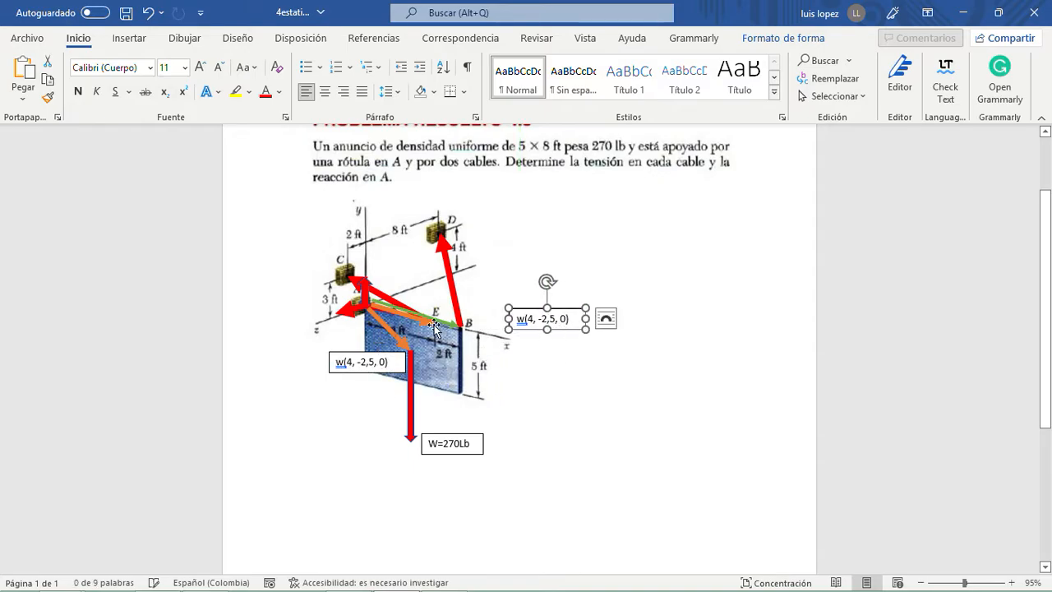
- Shift the orange A-to-E arrow slightly upward to uncover the red x reaction arrow at A
left_click(381, 310)
left_click_drag(383, 312, 406, 314)
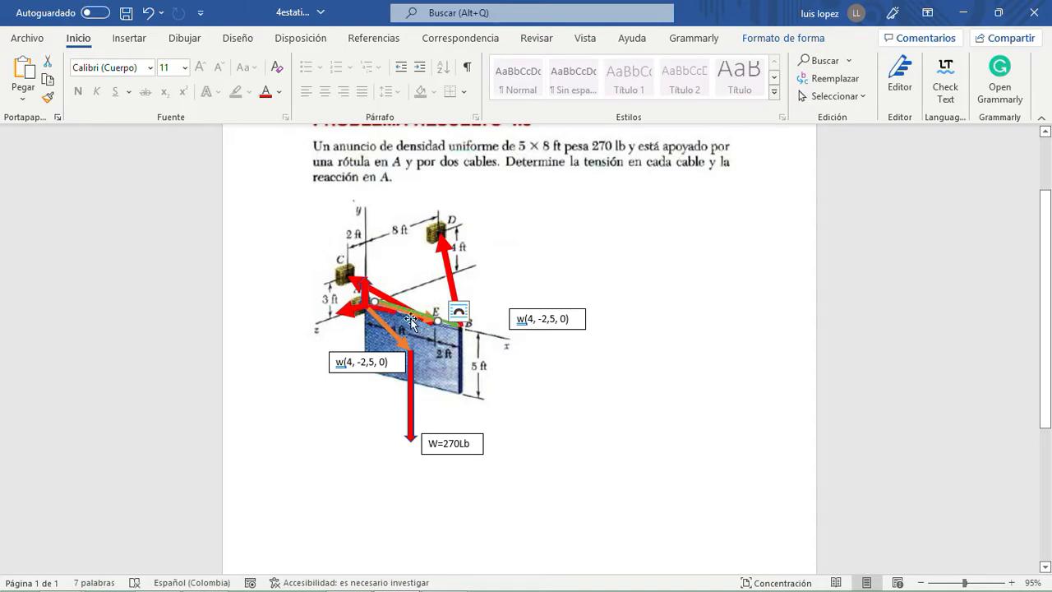
left_click(672, 261)
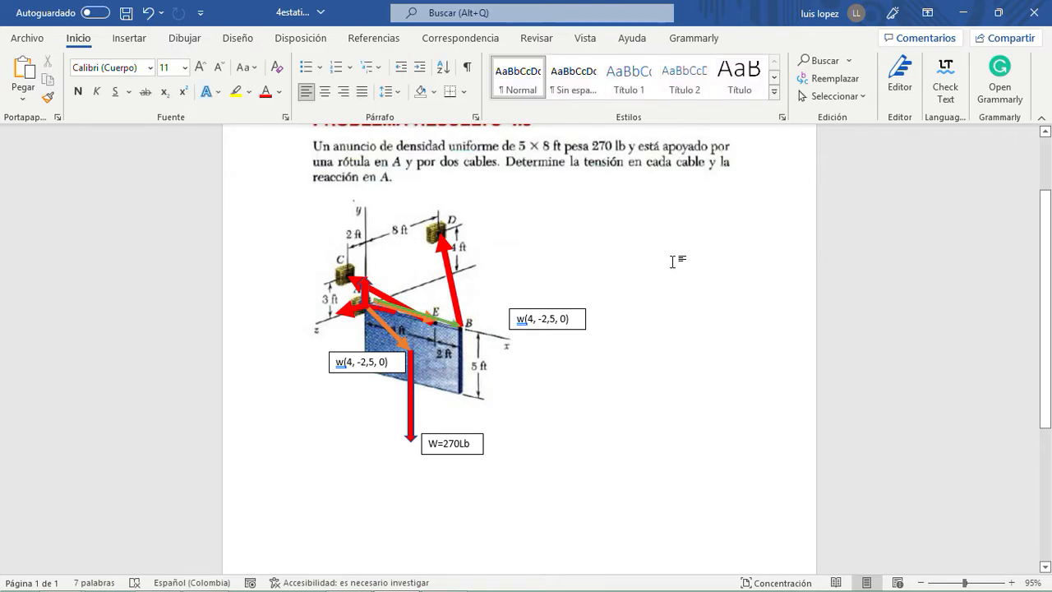
- Change the outline of the red x reaction arrow at A to light orange
left_click(363, 292)
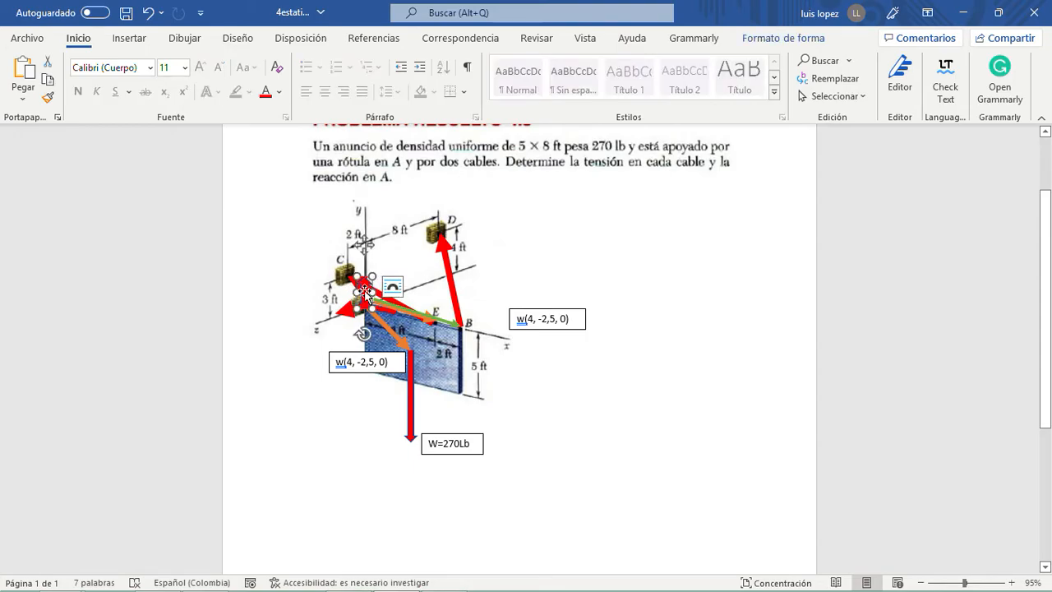
left_click(348, 310)
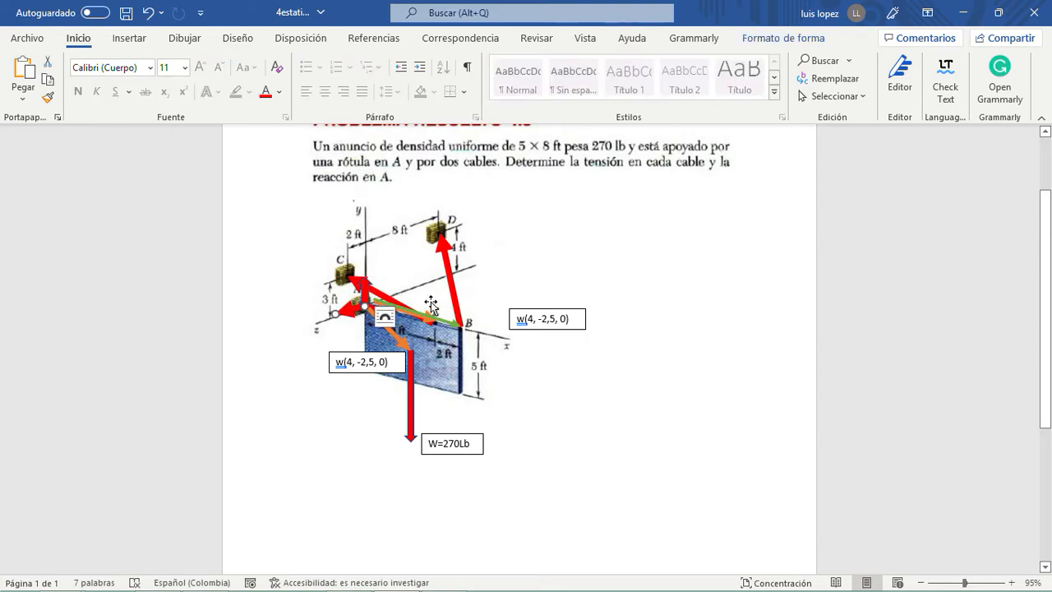
left_click(539, 280)
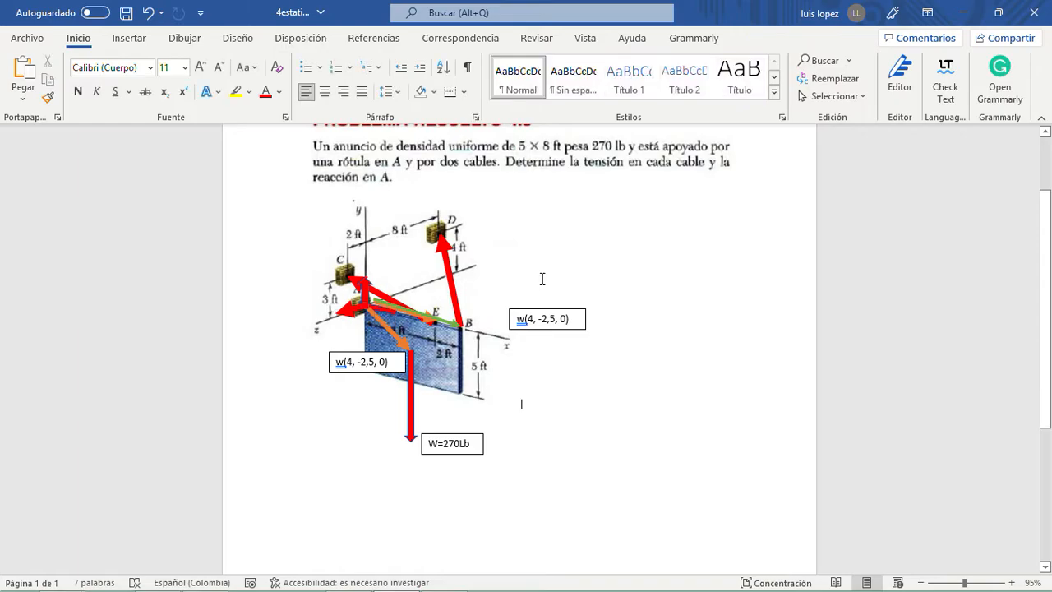
left_click(386, 309)
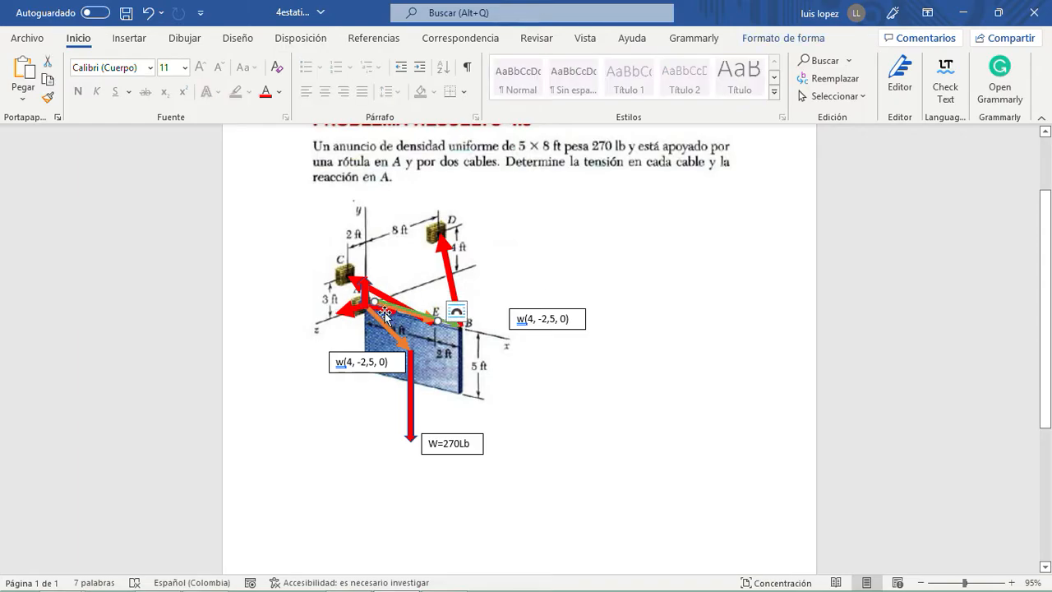
left_click(386, 313)
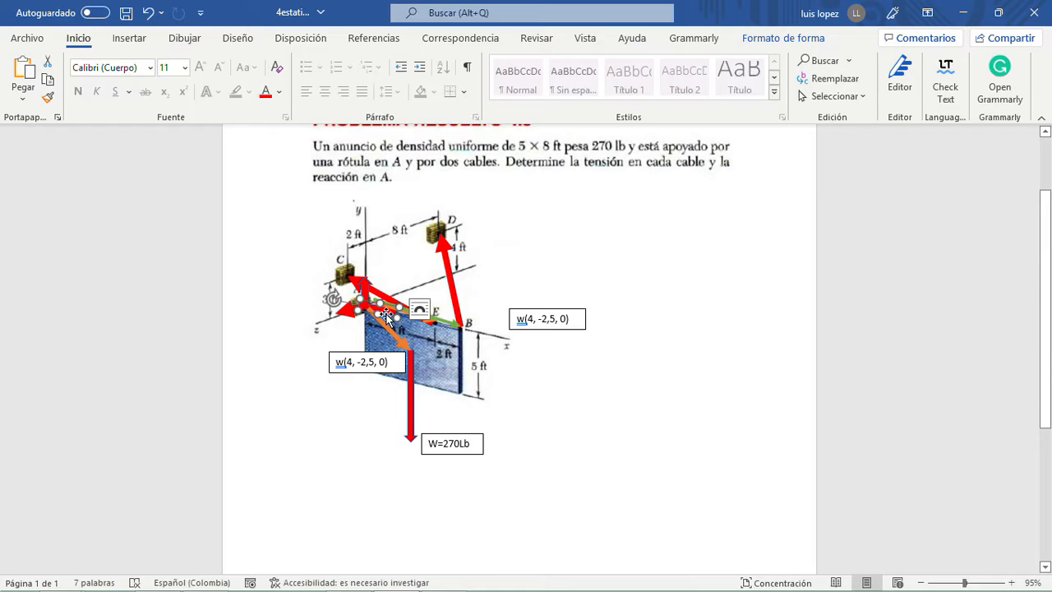
double_click(387, 316)
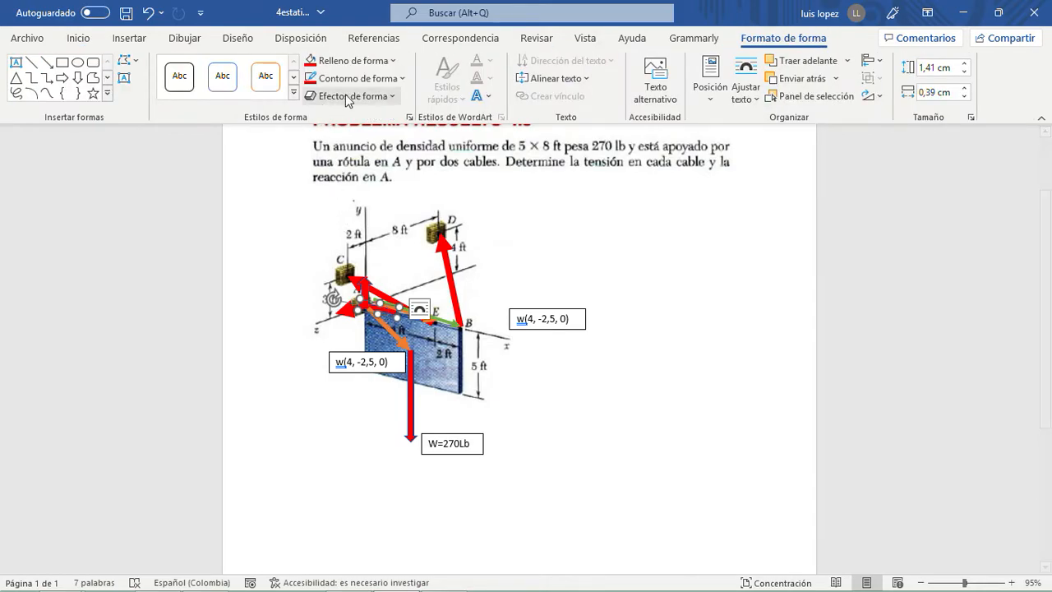
left_click(389, 78)
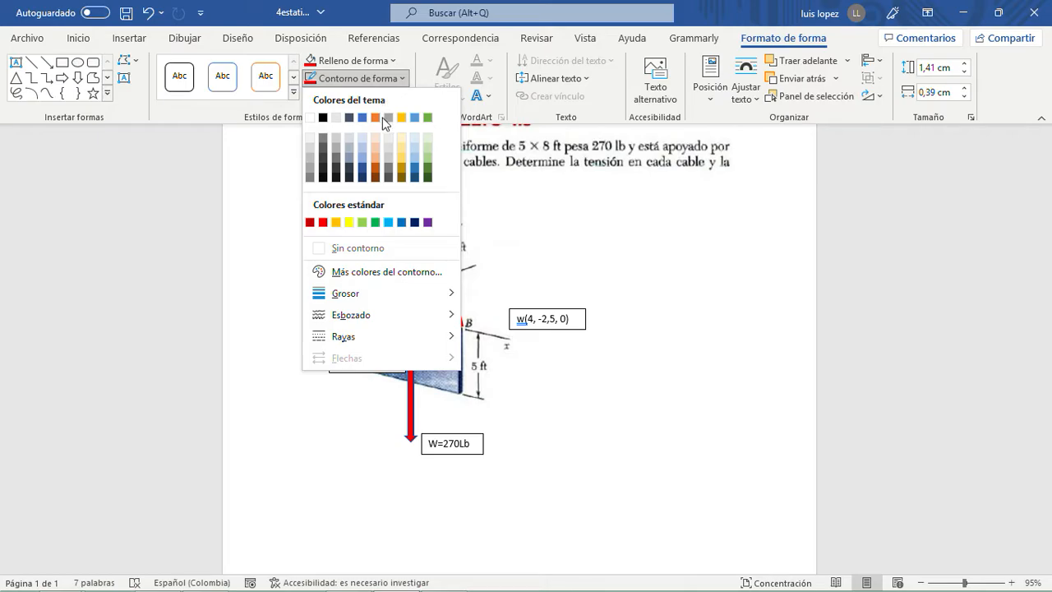
left_click(376, 156)
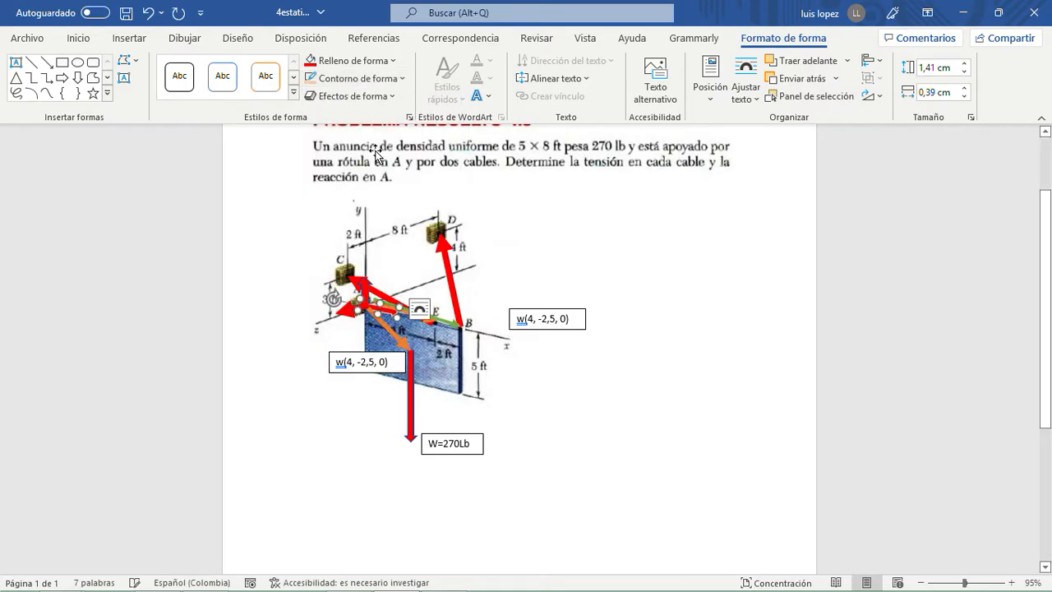
- Recolour the red z reaction arrow at A with a light orange outline
left_click(350, 309)
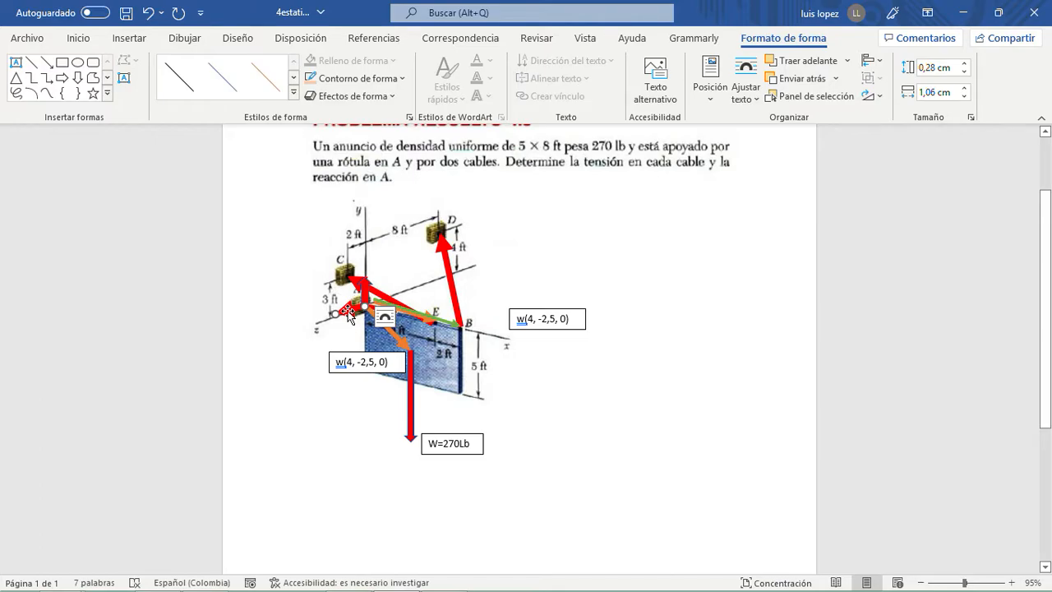
left_click(357, 84)
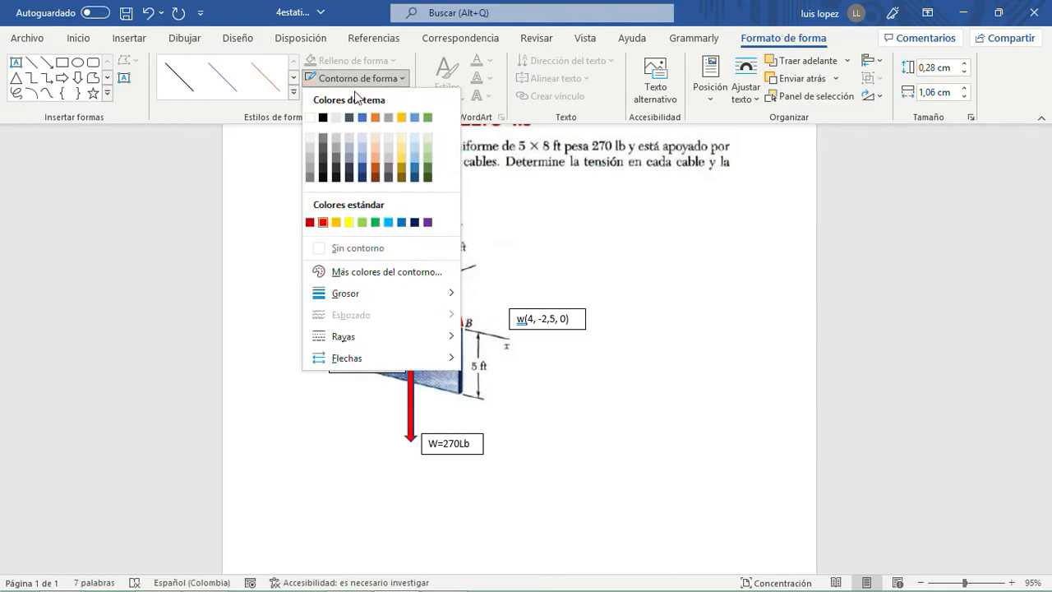
left_click(377, 161)
left_click(581, 301)
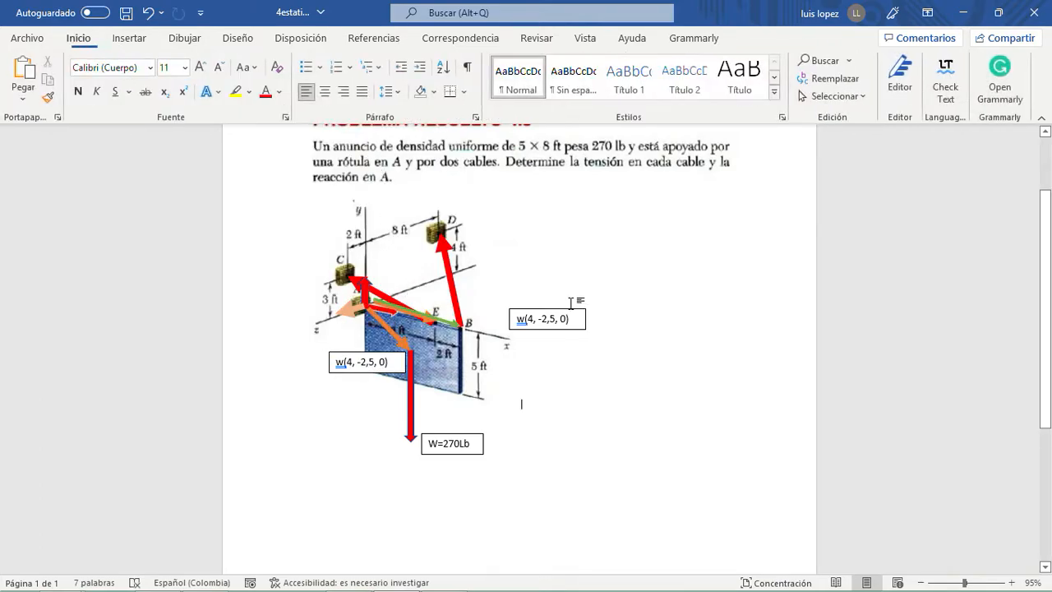
- Give the vertical y reaction arrow at A a light orange outline and fill
left_click(366, 296)
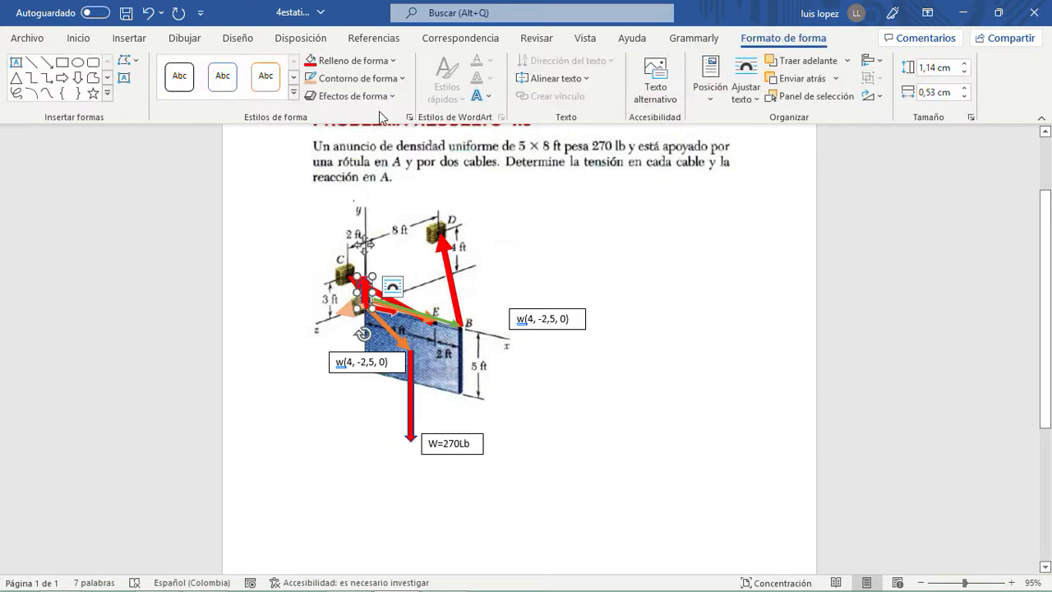
left_click(378, 80)
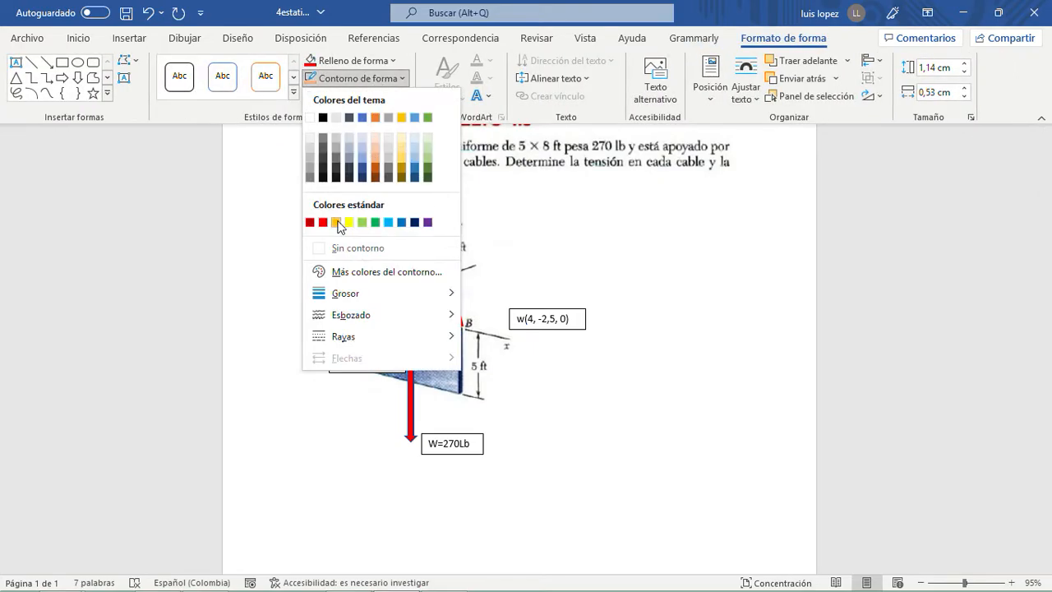
left_click(377, 157)
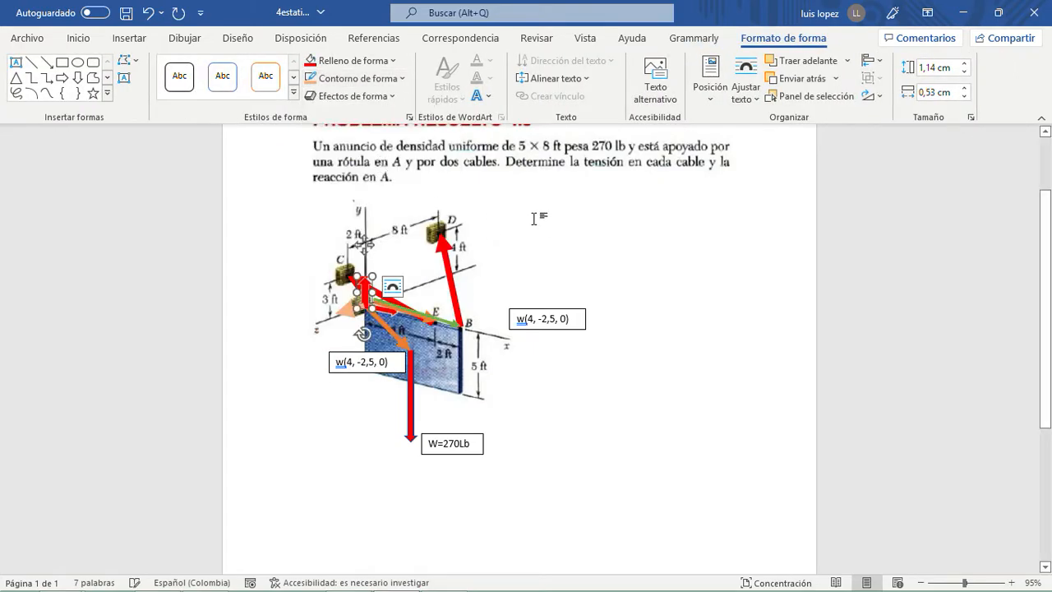
left_click(354, 60)
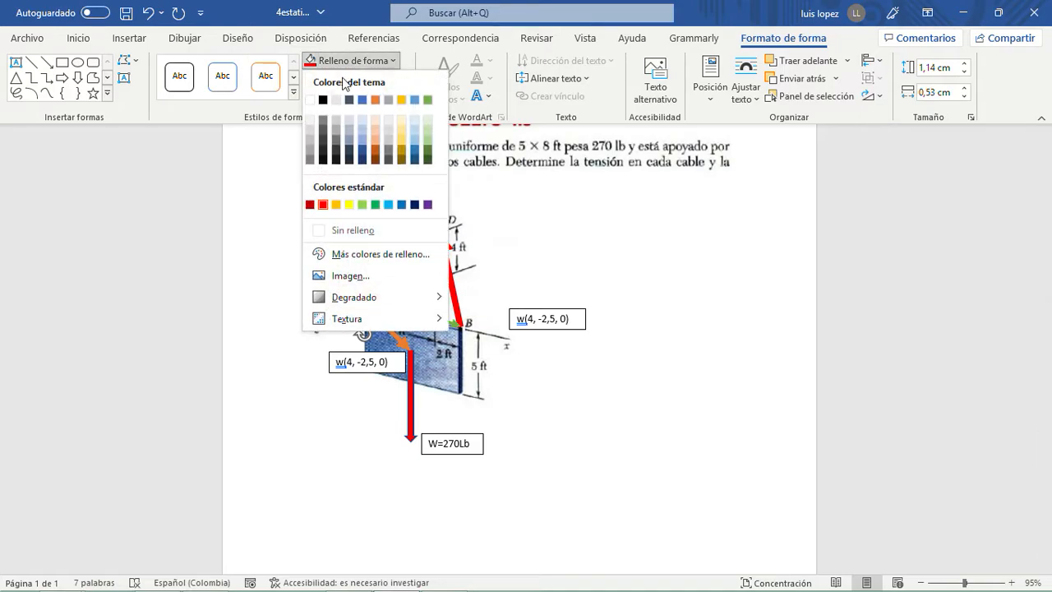
left_click(372, 149)
left_click(553, 300)
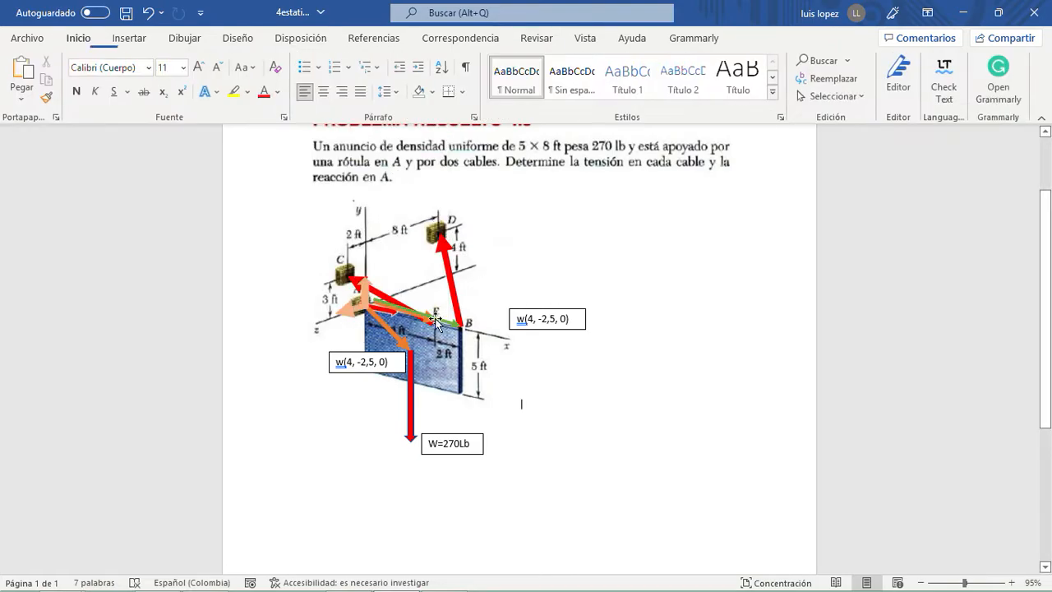
- Fill the x reaction arrow at A with light orange to match the other reaction arrows
left_click(387, 311)
left_click(386, 313)
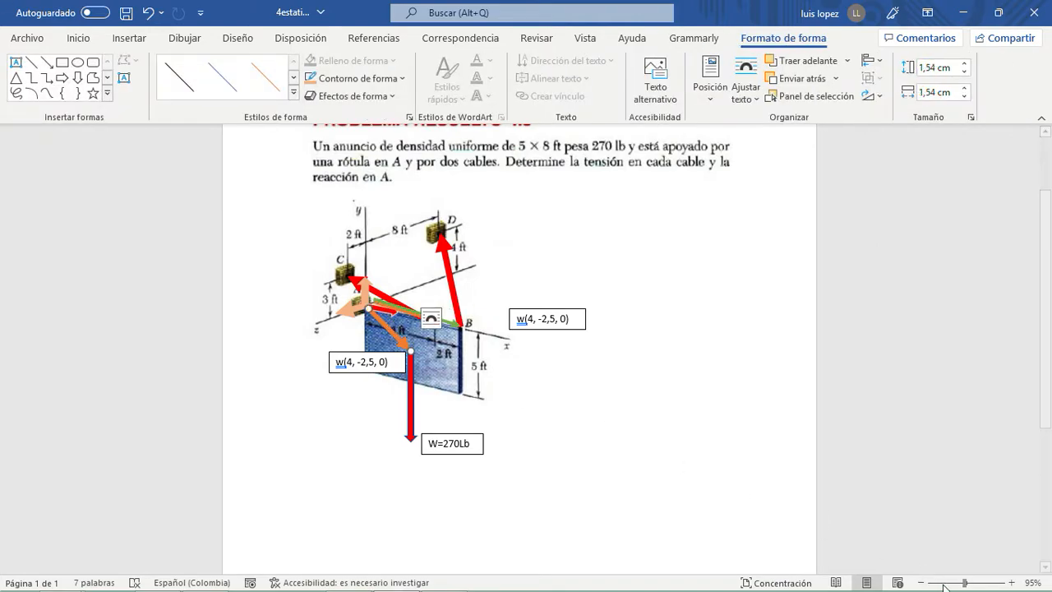
left_click_drag(968, 581, 972, 580)
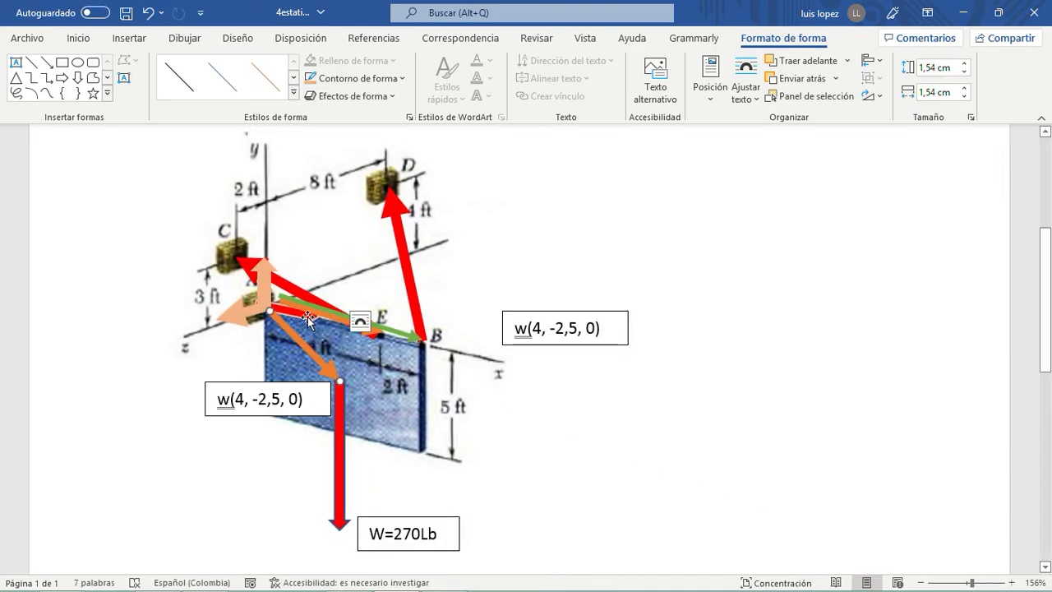
left_click(307, 317)
left_click(303, 319)
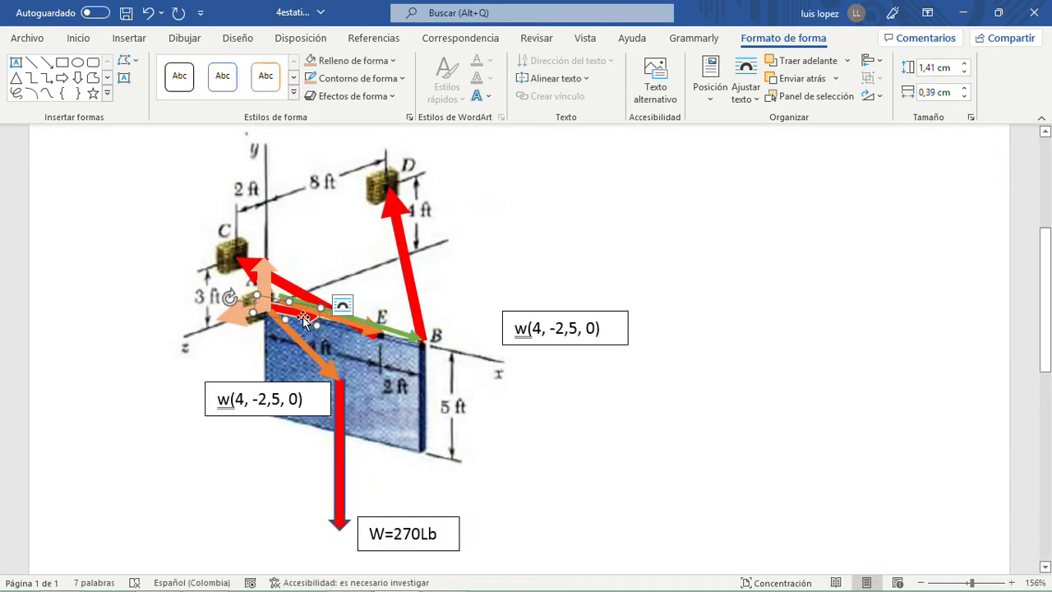
left_click(342, 79)
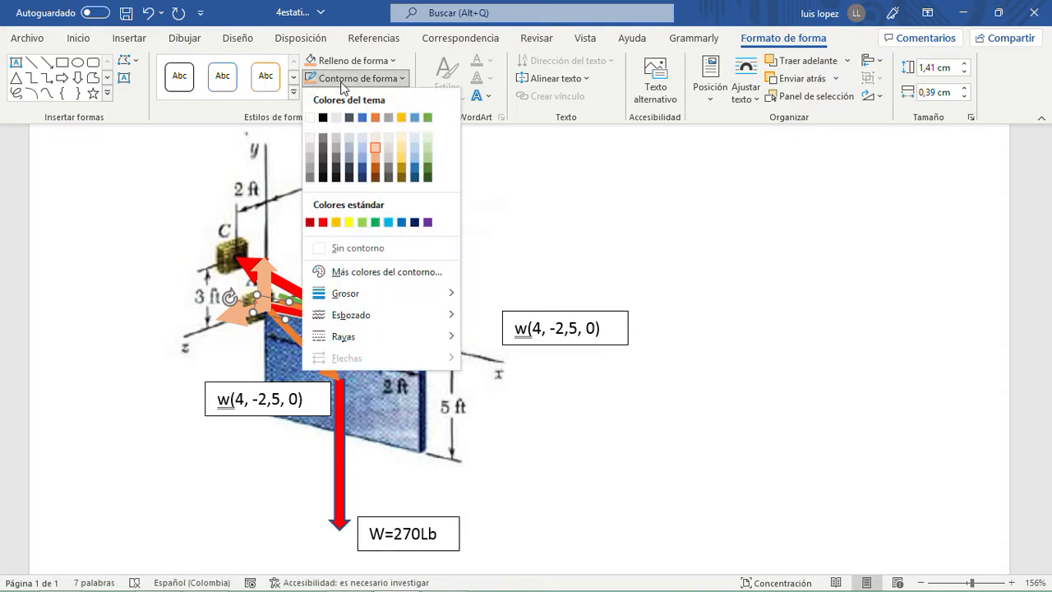
left_click(352, 60)
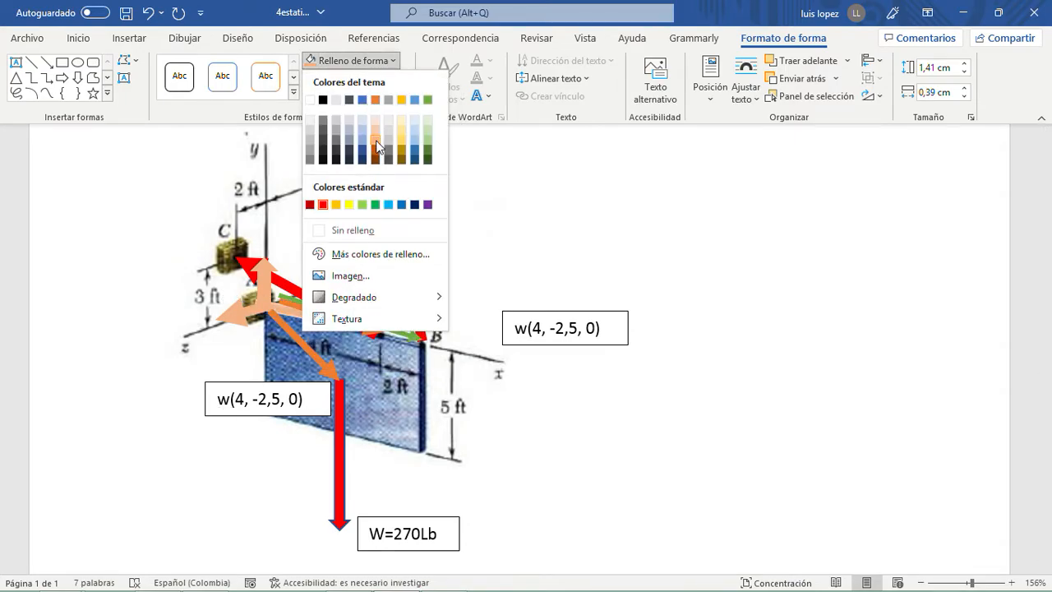
left_click(519, 190)
left_click(697, 227)
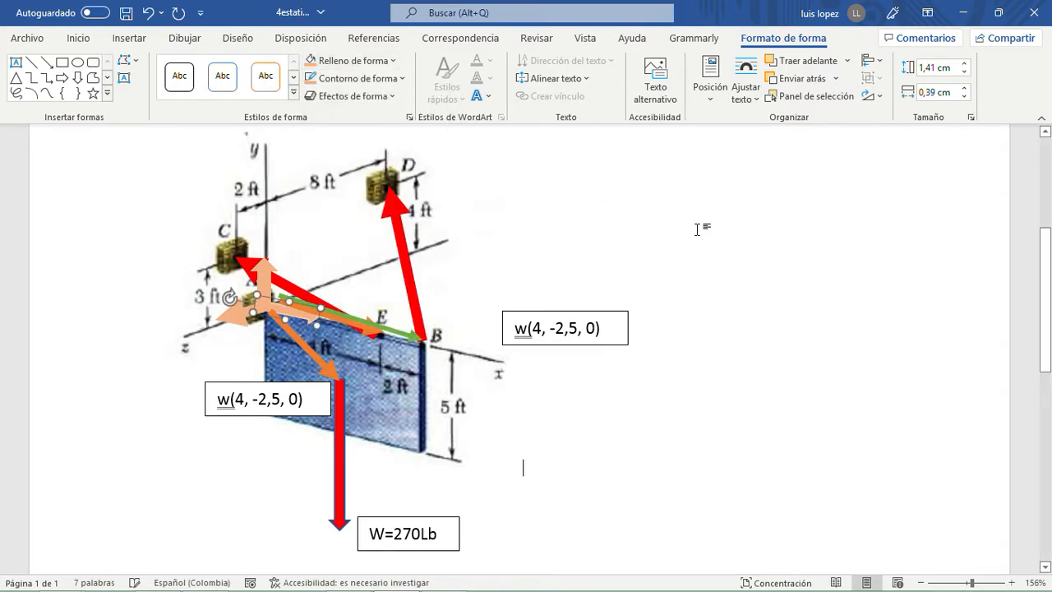
- Cut the red cable force arrow between E and C and paste it back in place, in front of the other arrows
left_click(293, 289)
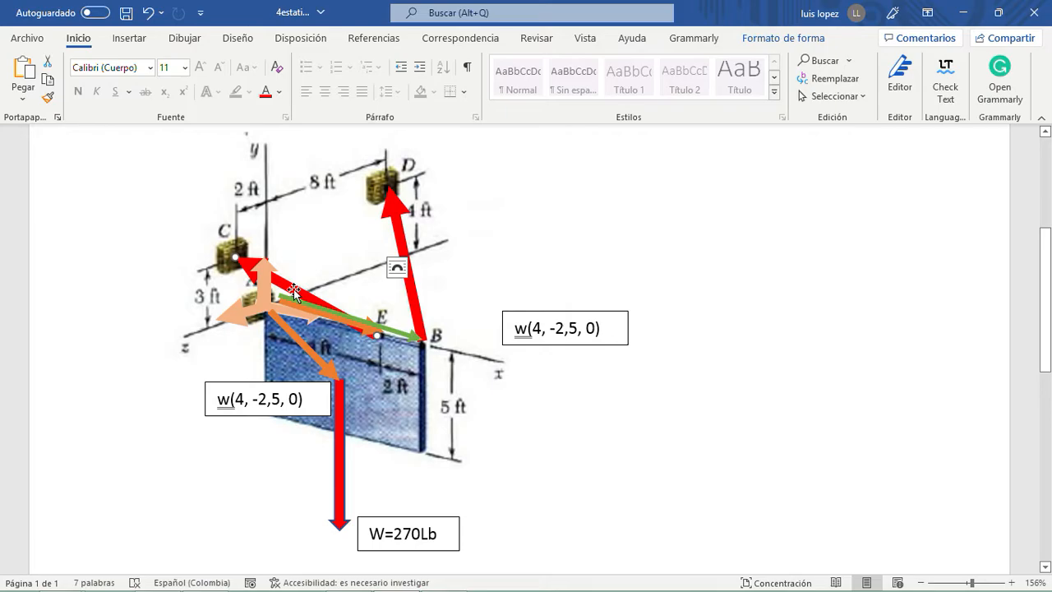
key("Delete")
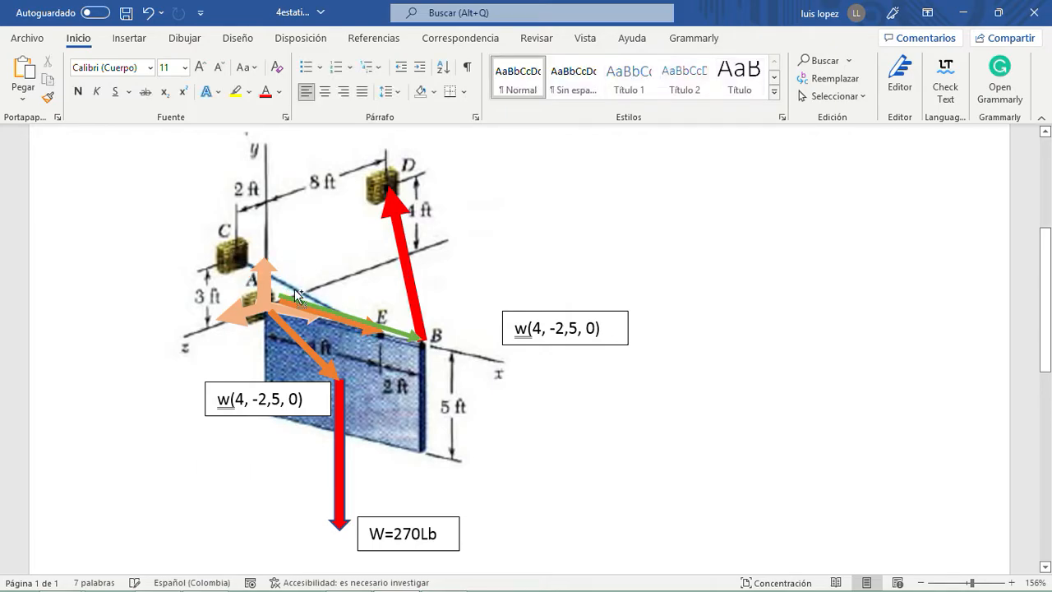
key("ctrl+z")
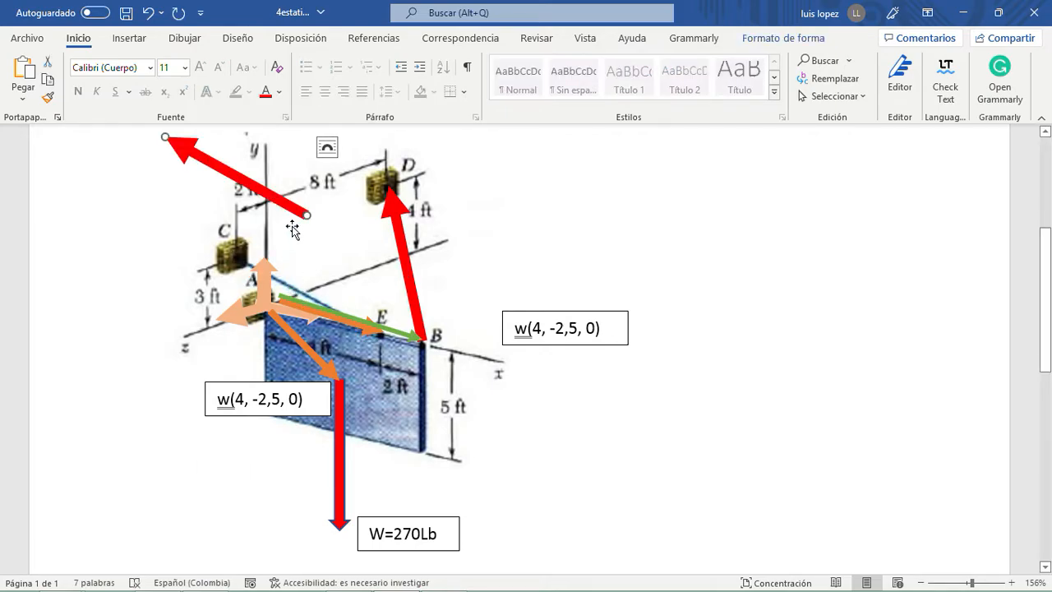
left_click_drag(293, 230, 357, 317)
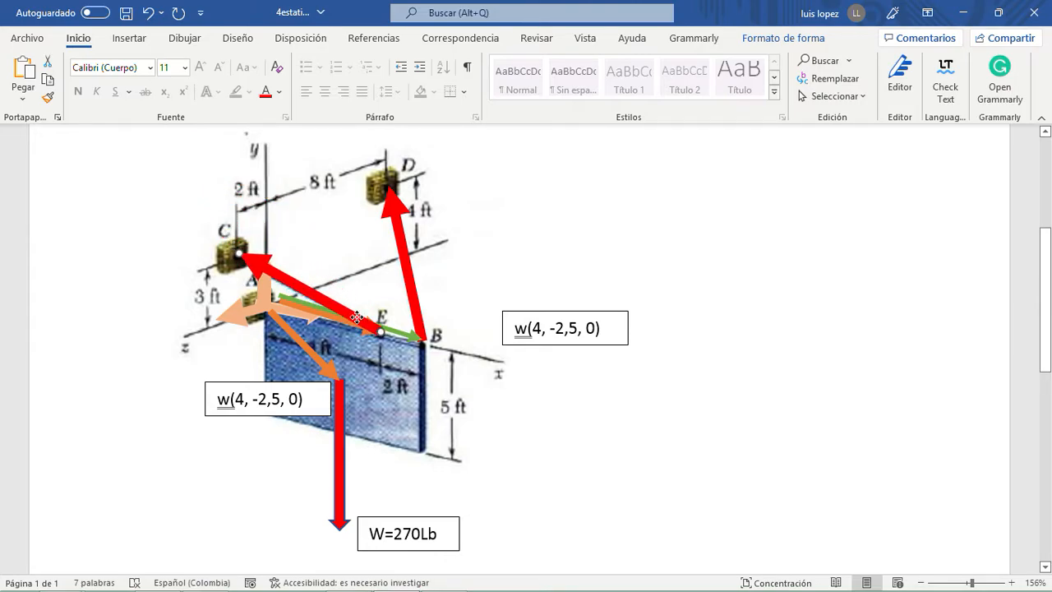
- Examine the cable force arrow at B and the position vectors from A to E and B in the figure
left_click(401, 225)
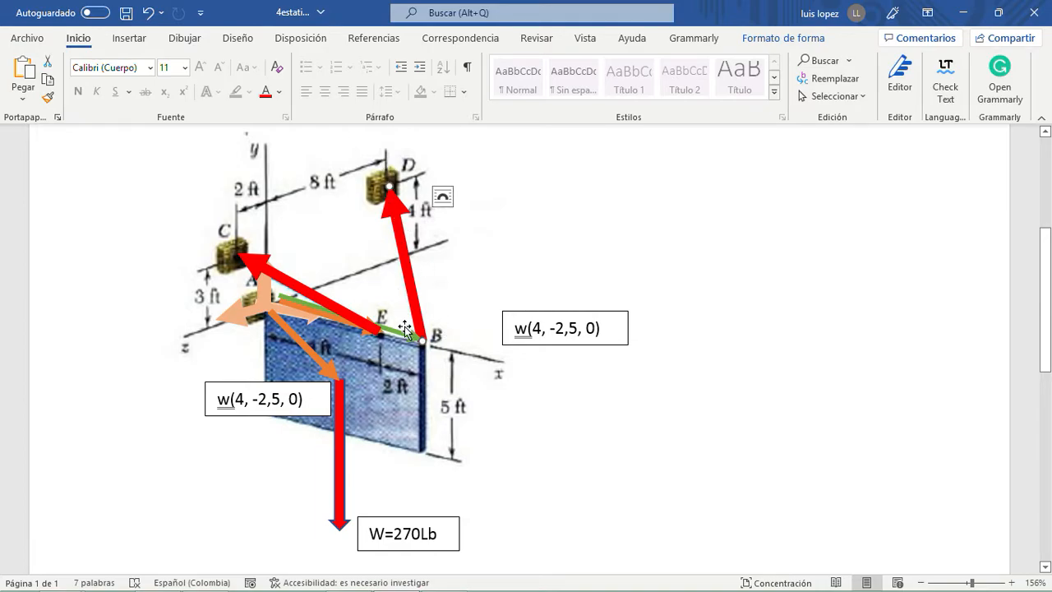
scroll(406, 329, "down", 2)
scroll(407, 277, "up", 1)
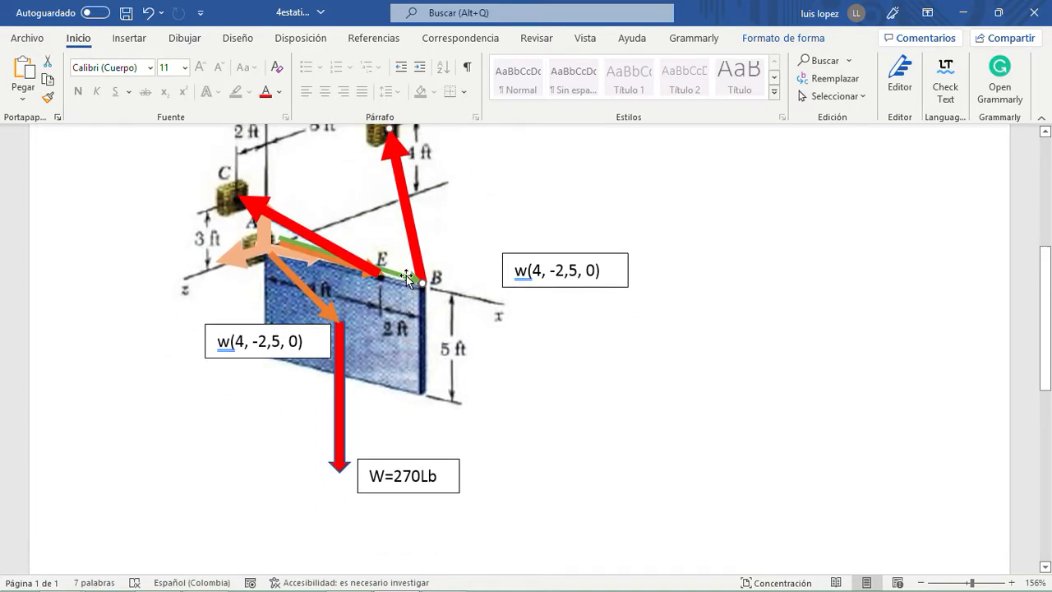
scroll(406, 275, "up", 1)
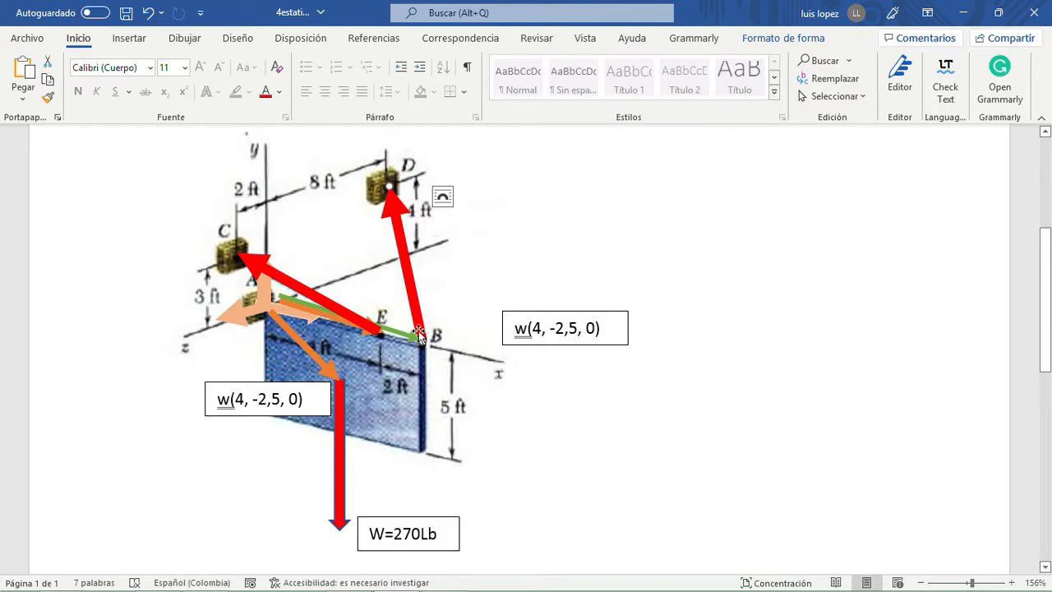
scroll(420, 332, "down", 2)
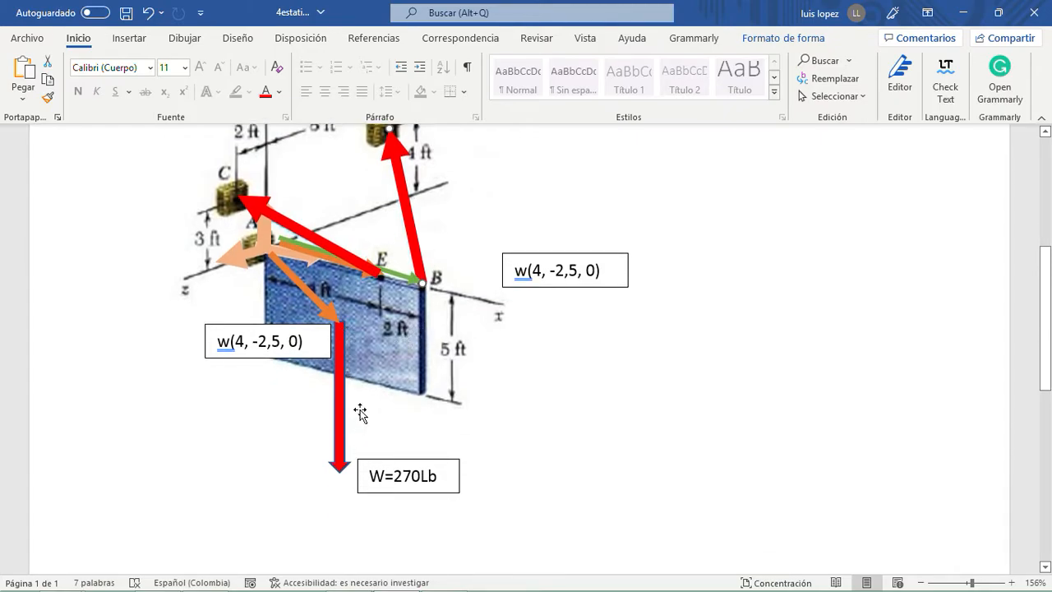
scroll(379, 353, "up", 2)
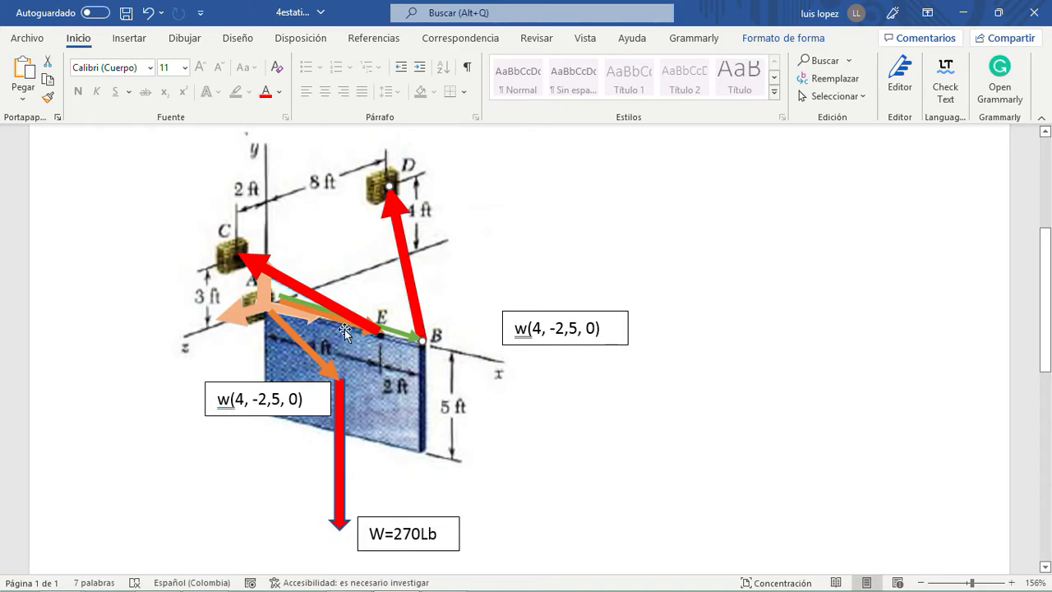
left_click(344, 327)
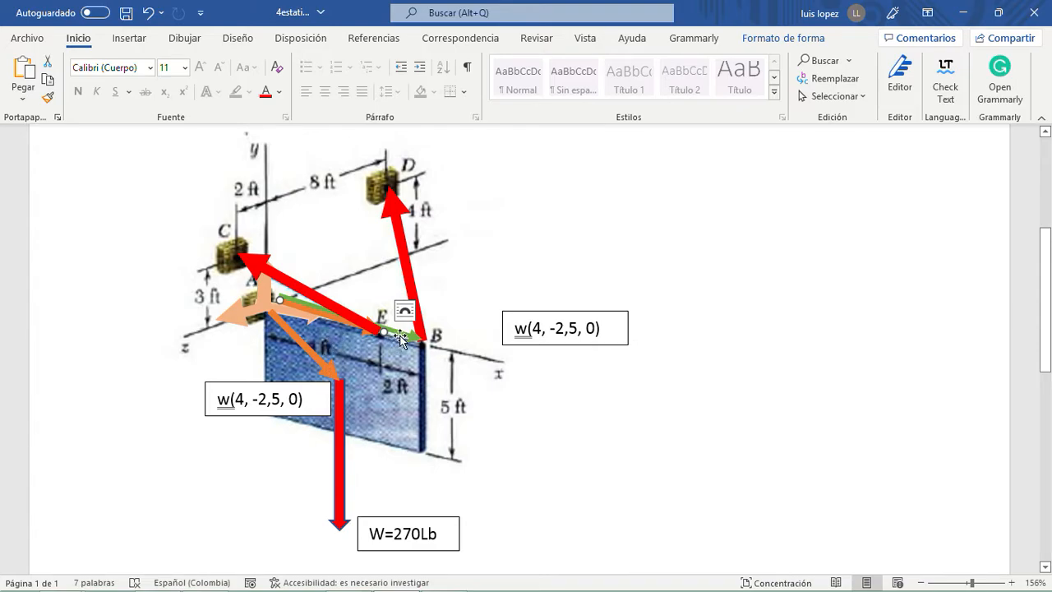
left_click_drag(383, 331, 423, 338)
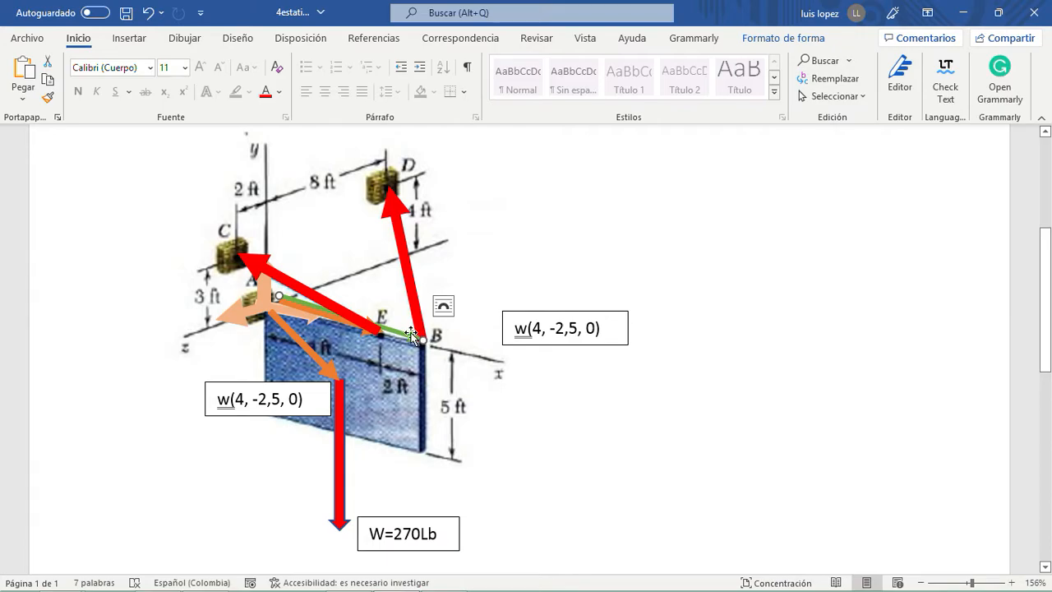
scroll(558, 392, "down", 4)
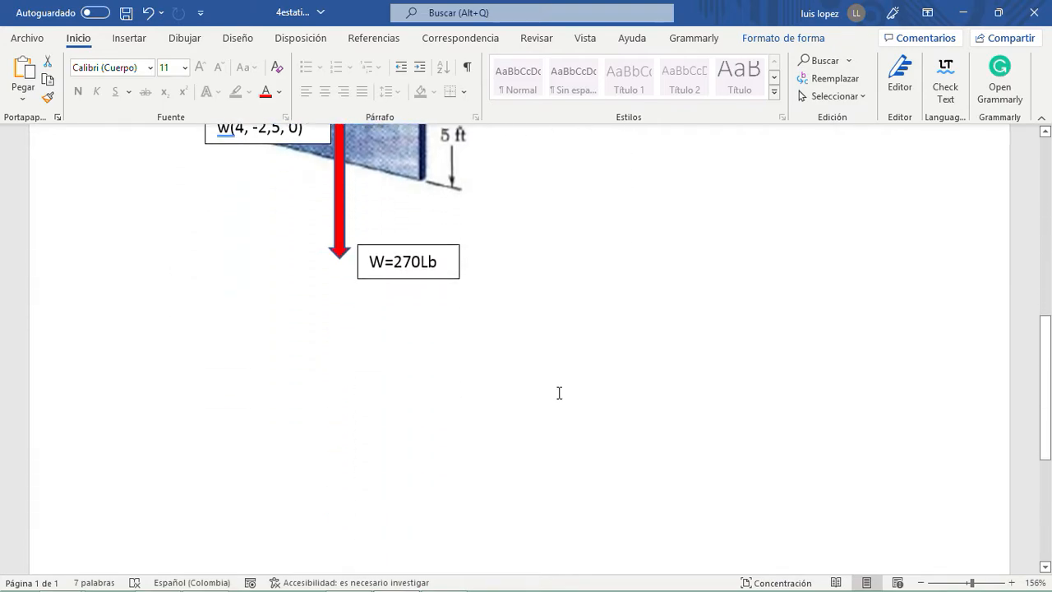
left_click(273, 317)
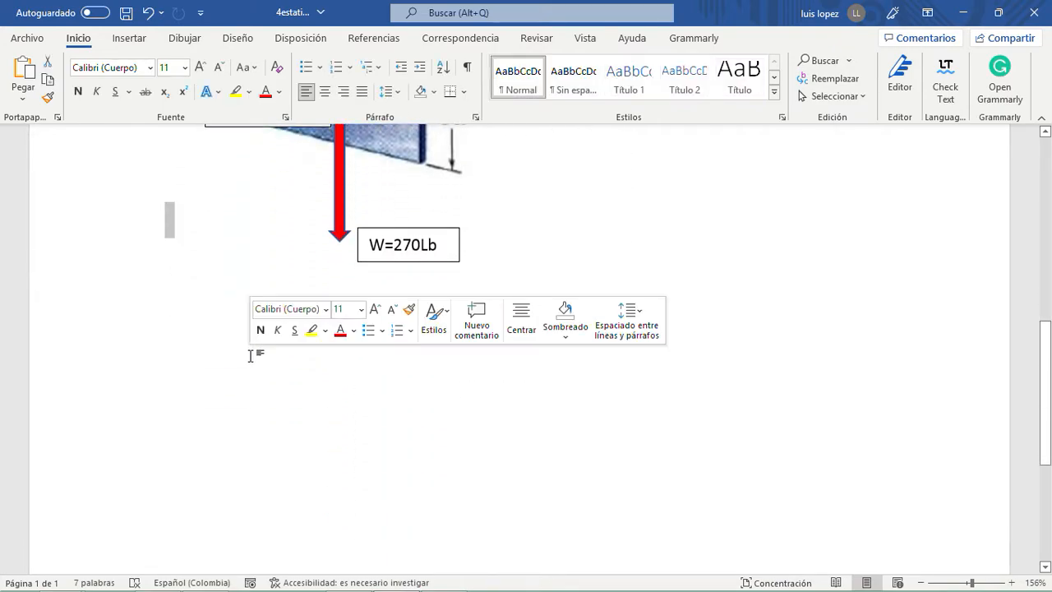
double_click(199, 328)
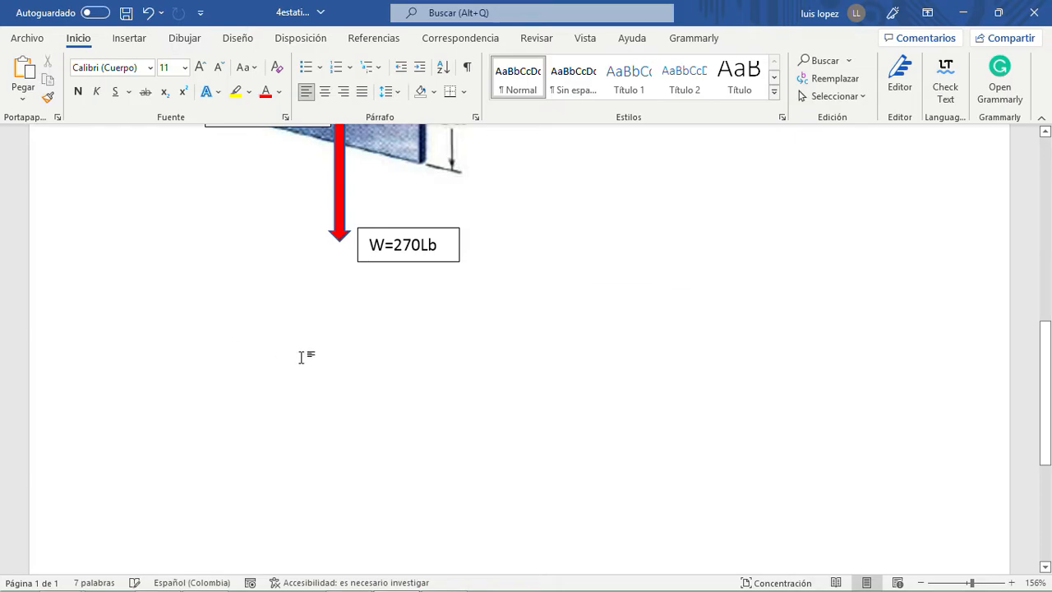
scroll(301, 357, "up", 5)
scroll(302, 359, "down", 1)
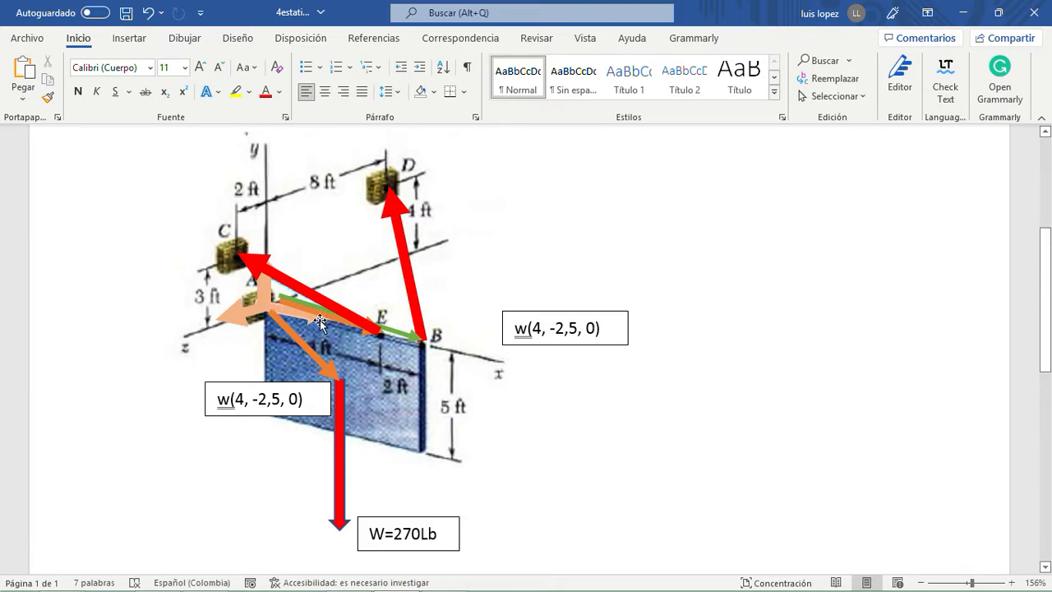
- Switch to PowerPoint, review the free-body diagram and equilibrium equations of solved problem 4.8 on slide 19, and return to Word
mouse_move(386, 585)
left_click(350, 577)
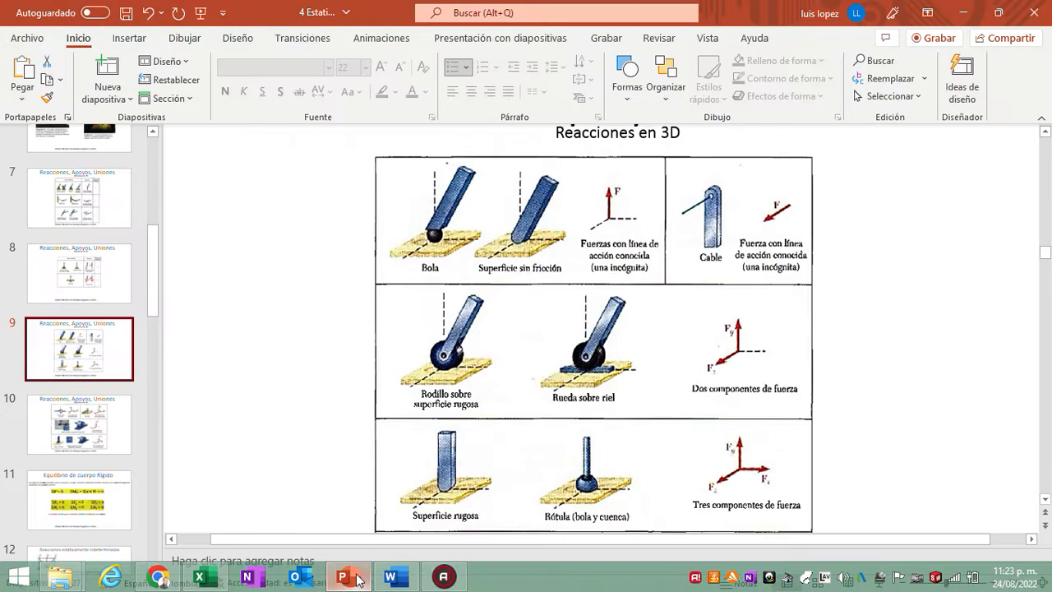
left_click_drag(156, 316, 150, 487)
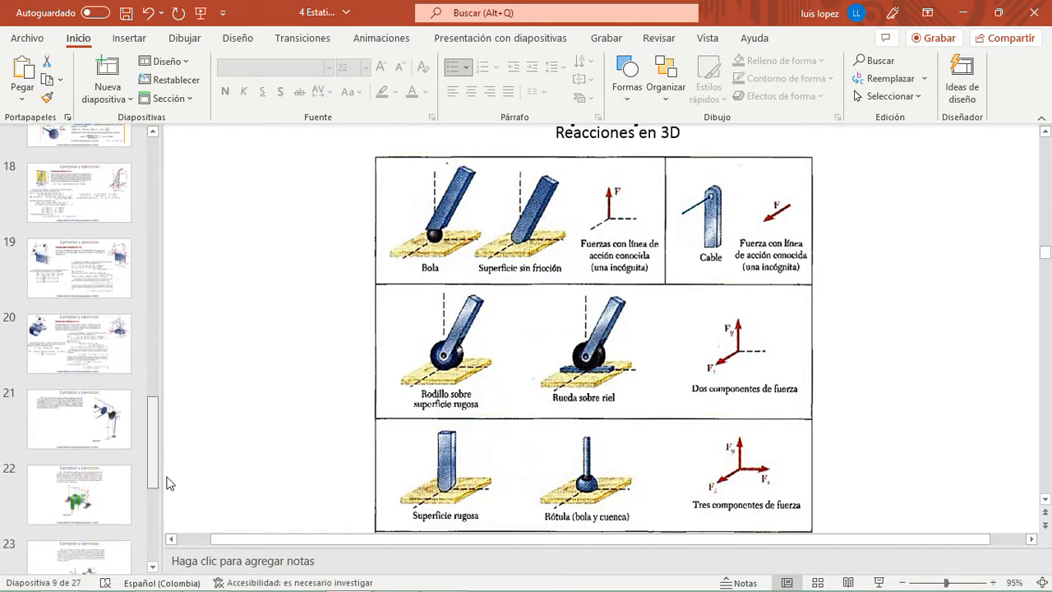
left_click(90, 275)
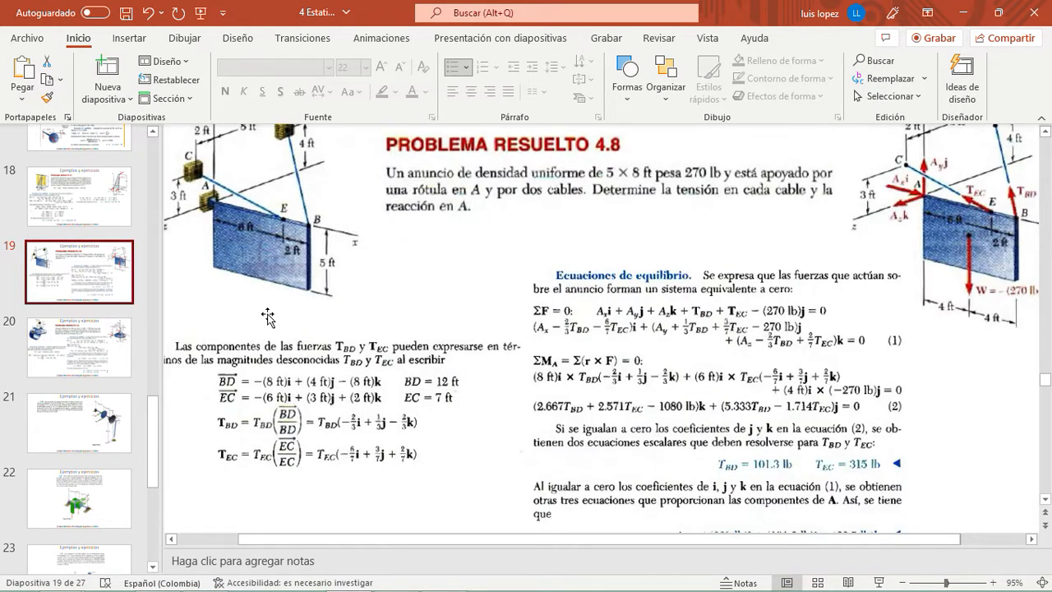
left_click_drag(581, 540, 696, 537)
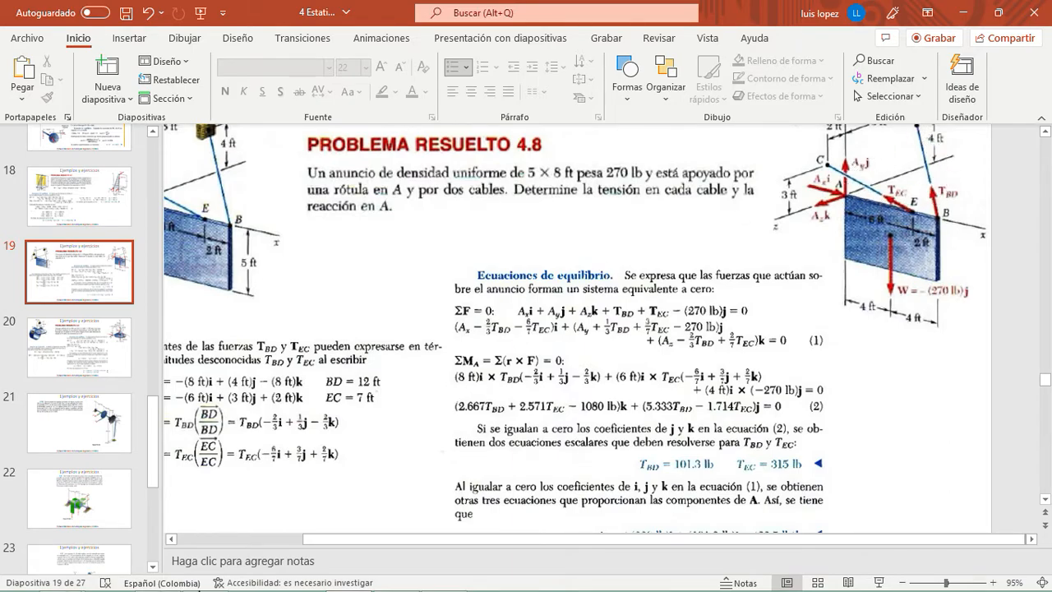
left_click(356, 580)
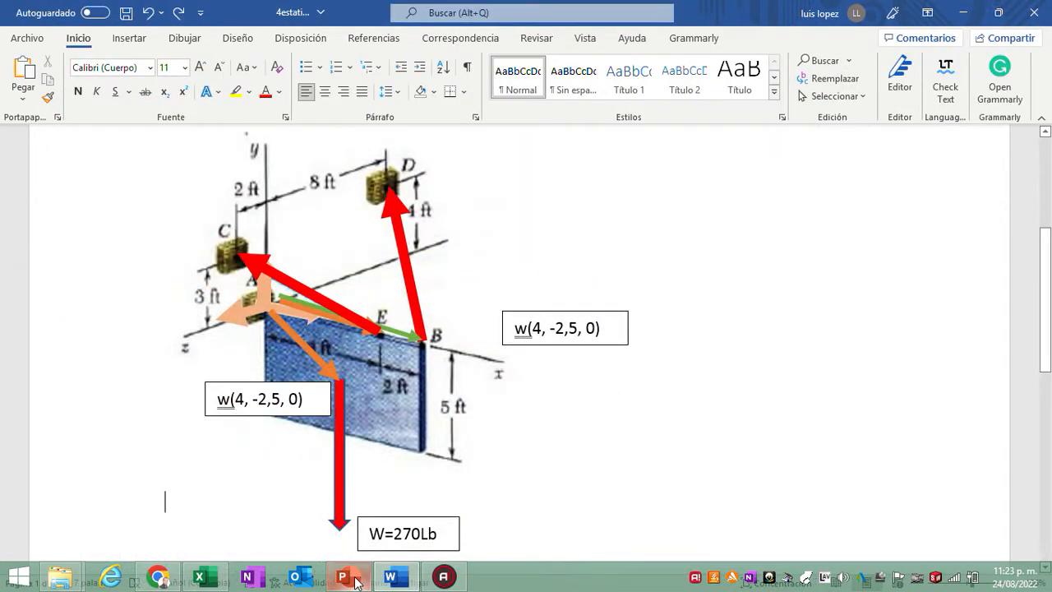
- Delete the three position vector arrows from A: the green one to B and the orange ones to E and to the weight
left_click(307, 309)
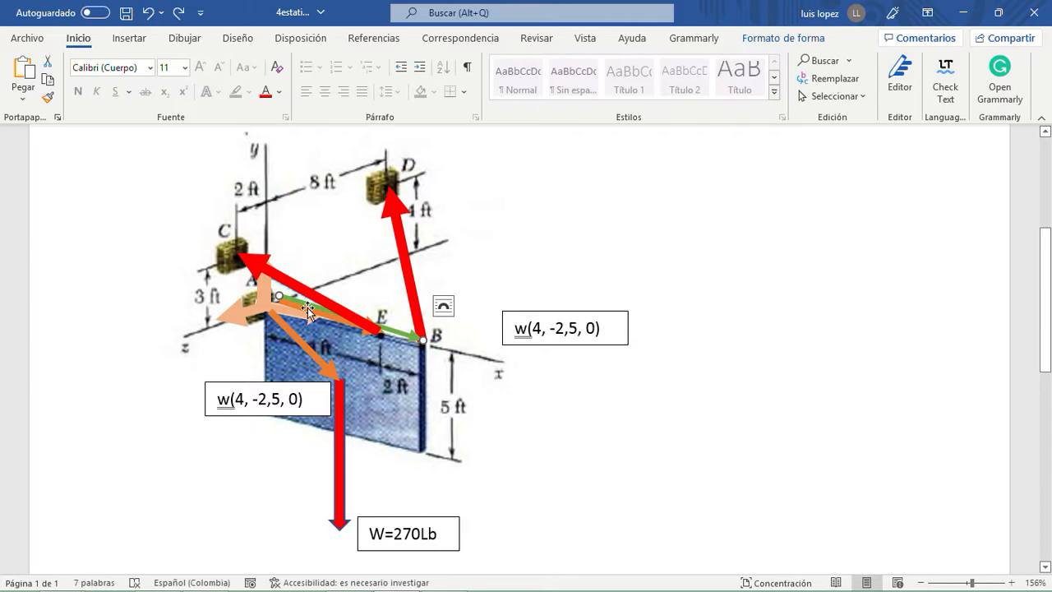
key("Delete")
left_click(320, 312)
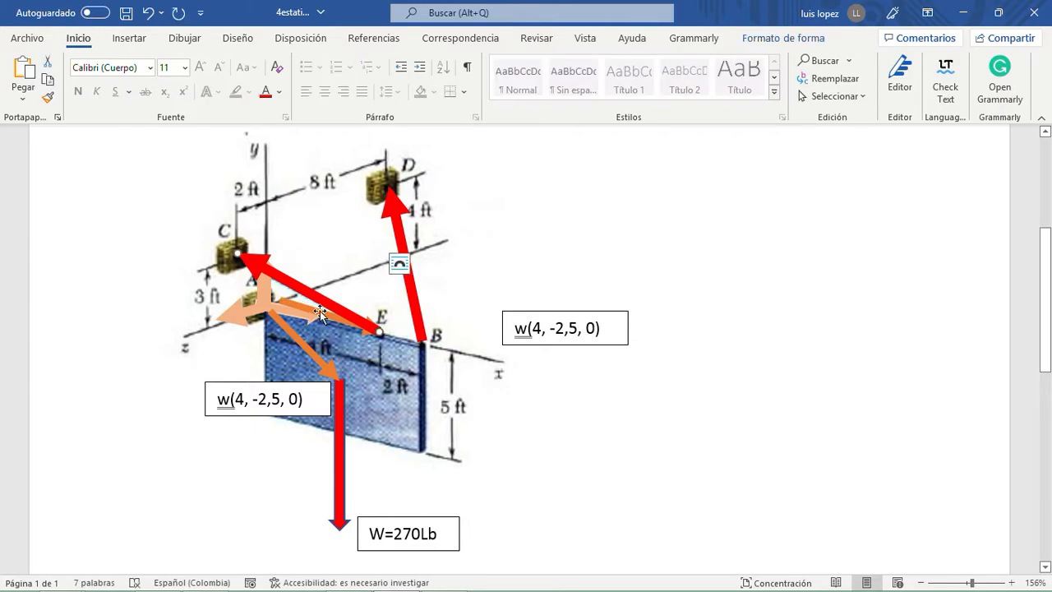
key("Escape")
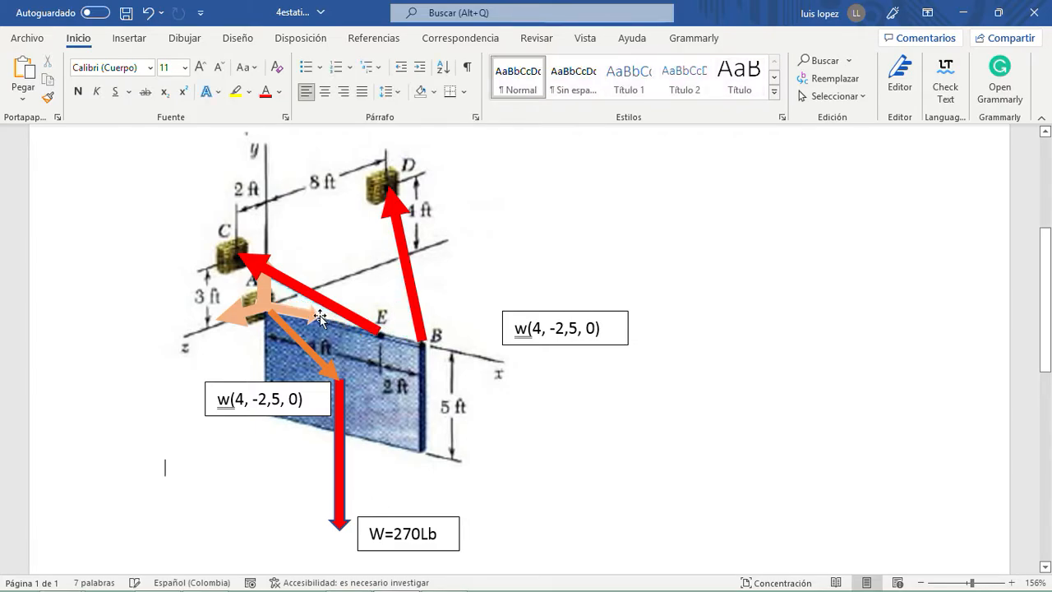
left_click(312, 355)
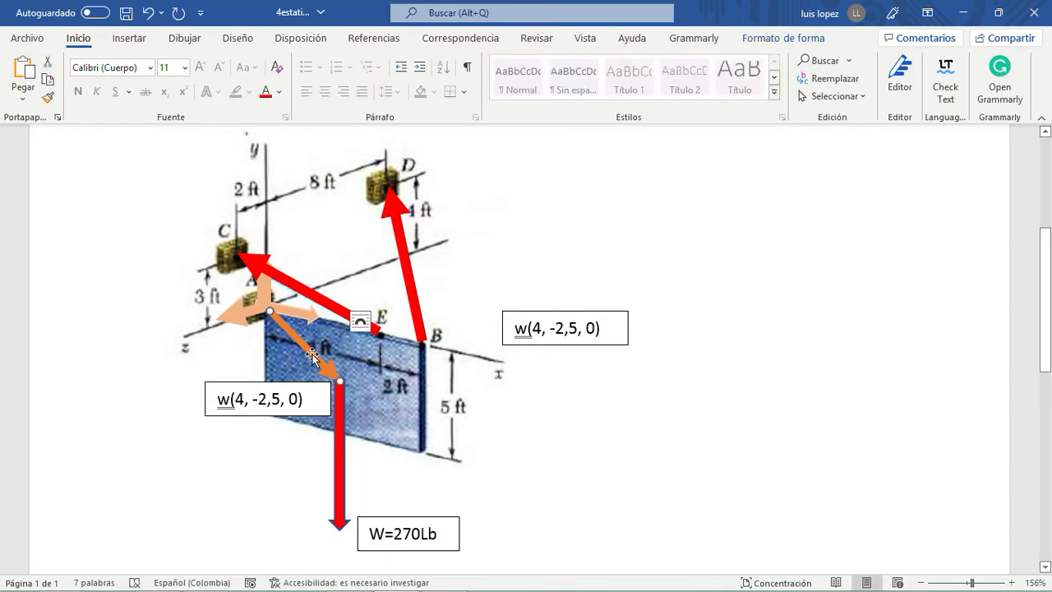
key("Delete")
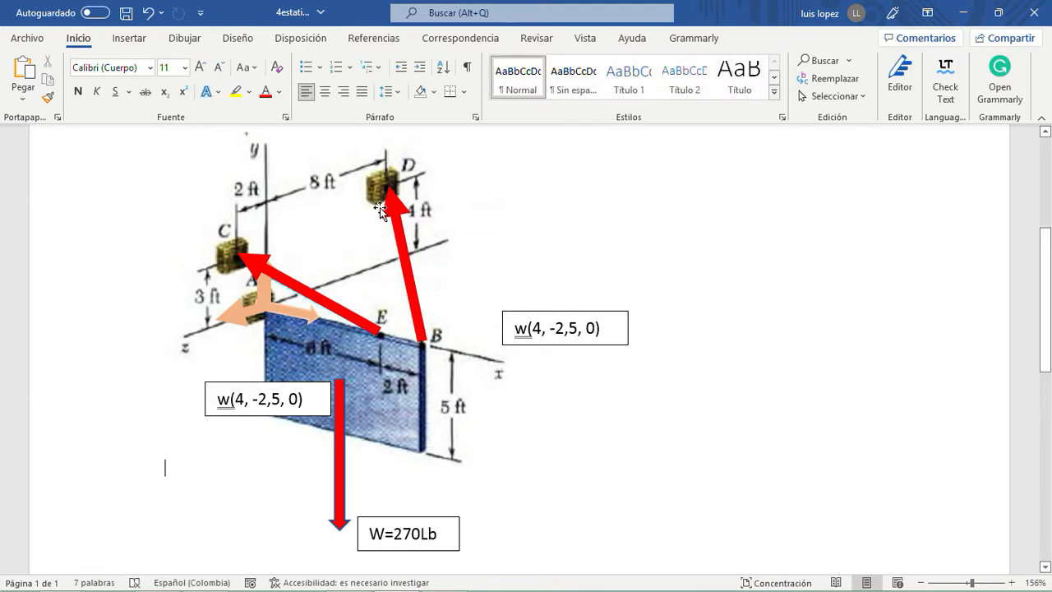
left_click(289, 311)
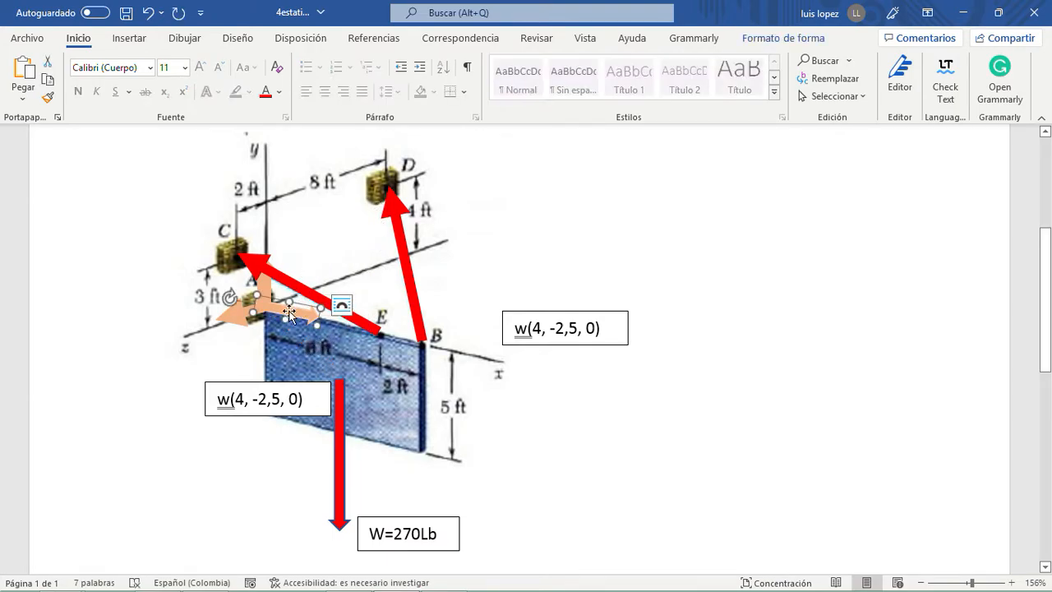
left_click(268, 286)
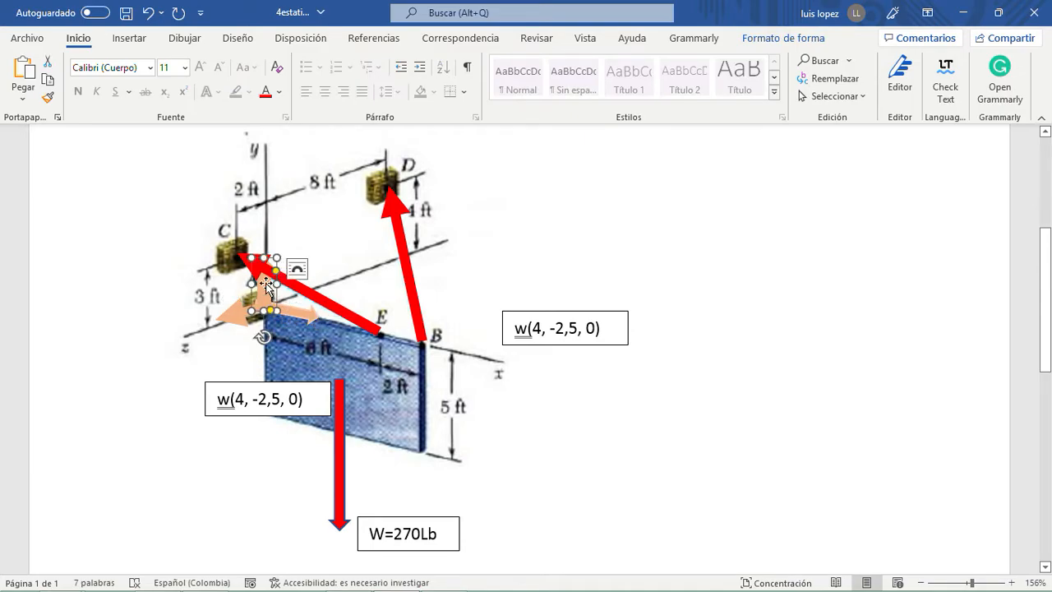
left_click(723, 279)
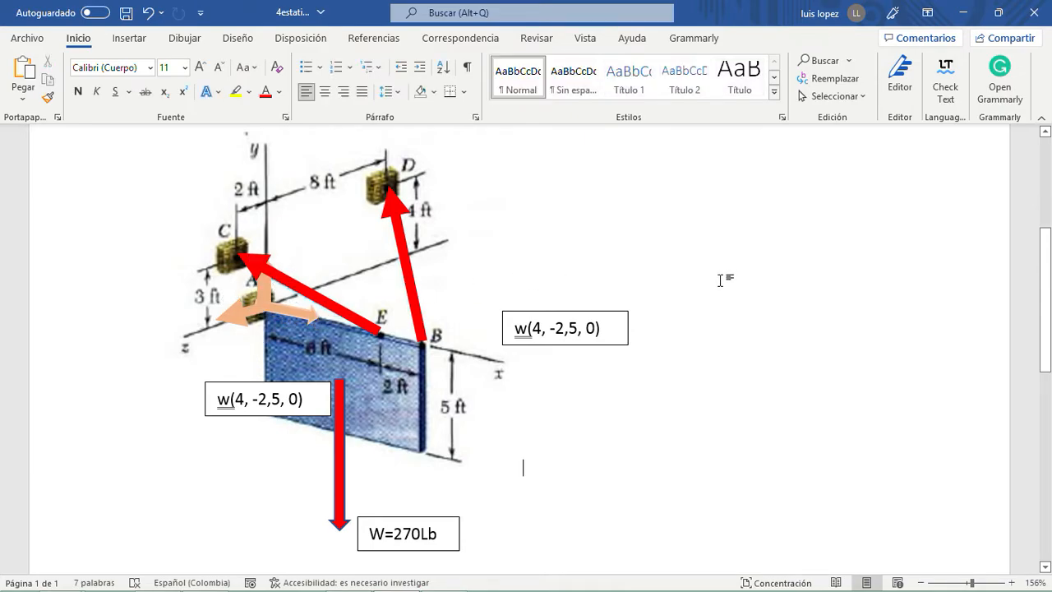
- Replace the letter w with B in the coordinate label beside point B
scroll(723, 312, "down", 2)
scroll(720, 329, "down", 1)
scroll(720, 329, "up", 1)
double_click(524, 217)
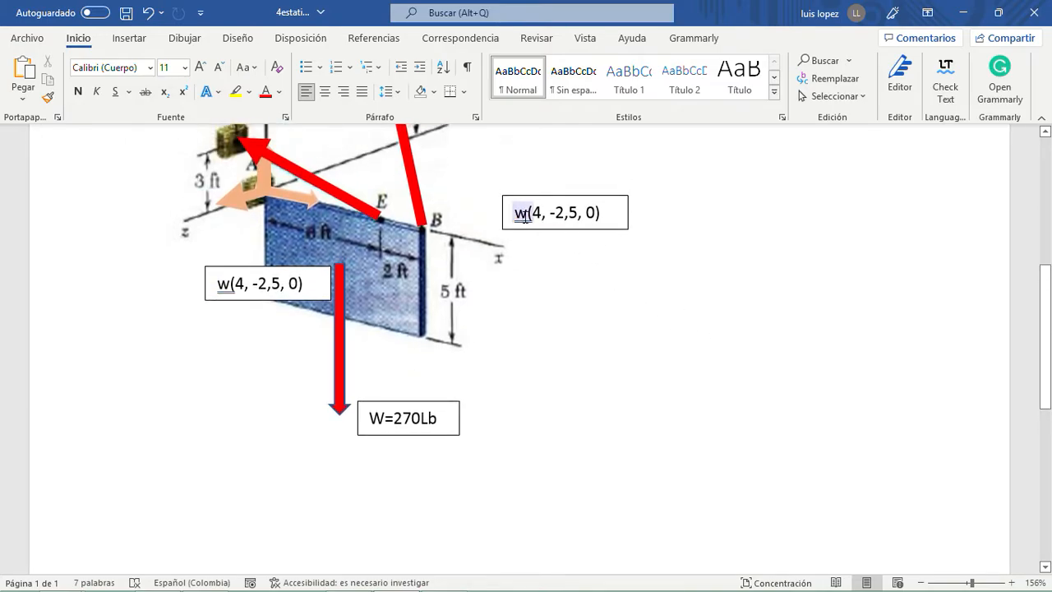
key("BackSpace")
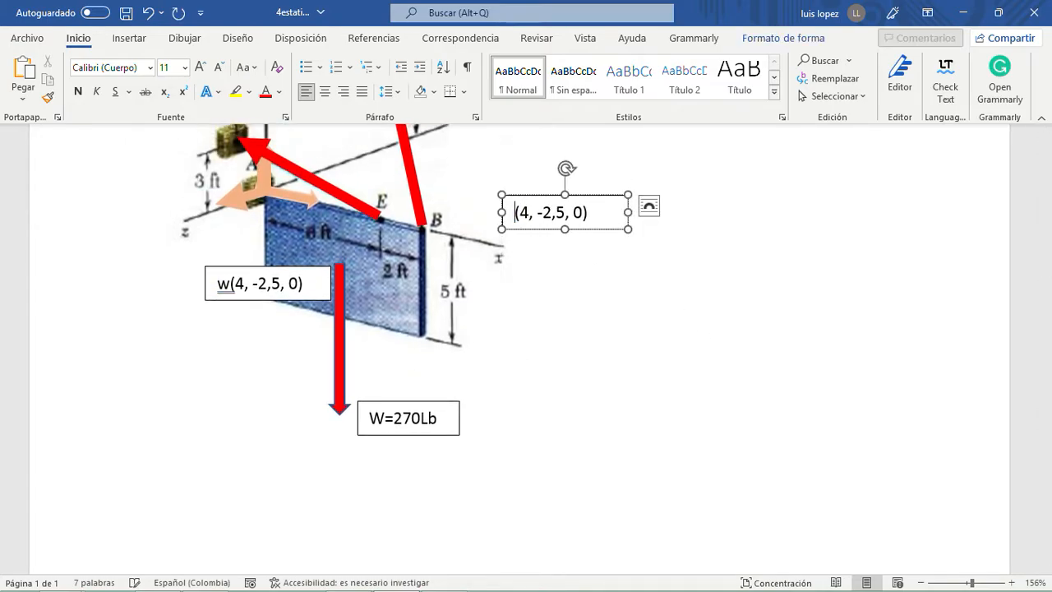
type("B")
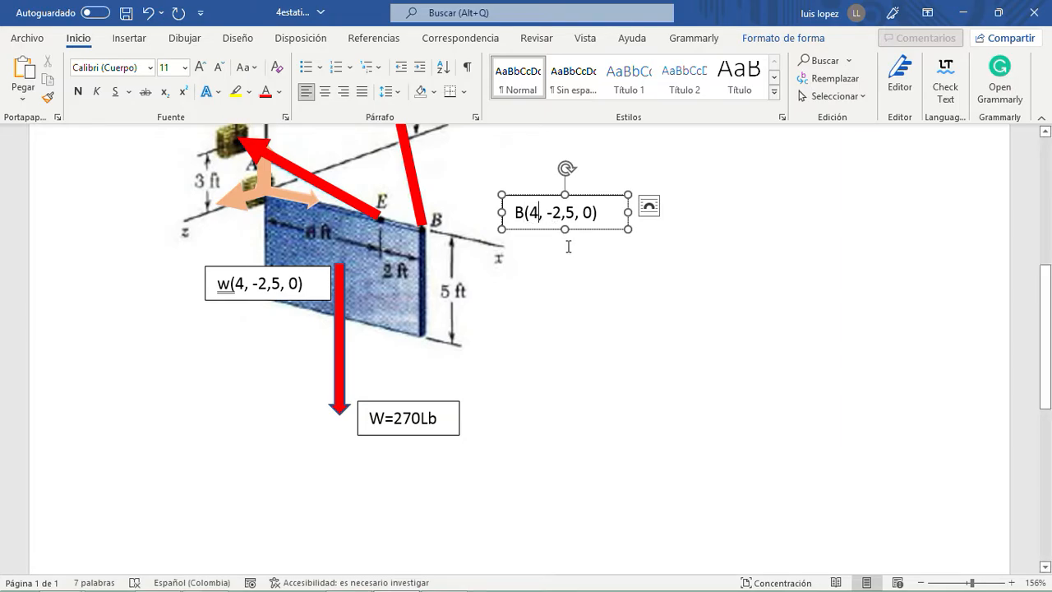
- Change the coordinates in the label of point B to (8, 0, 0)
scroll(559, 301, "up", 4)
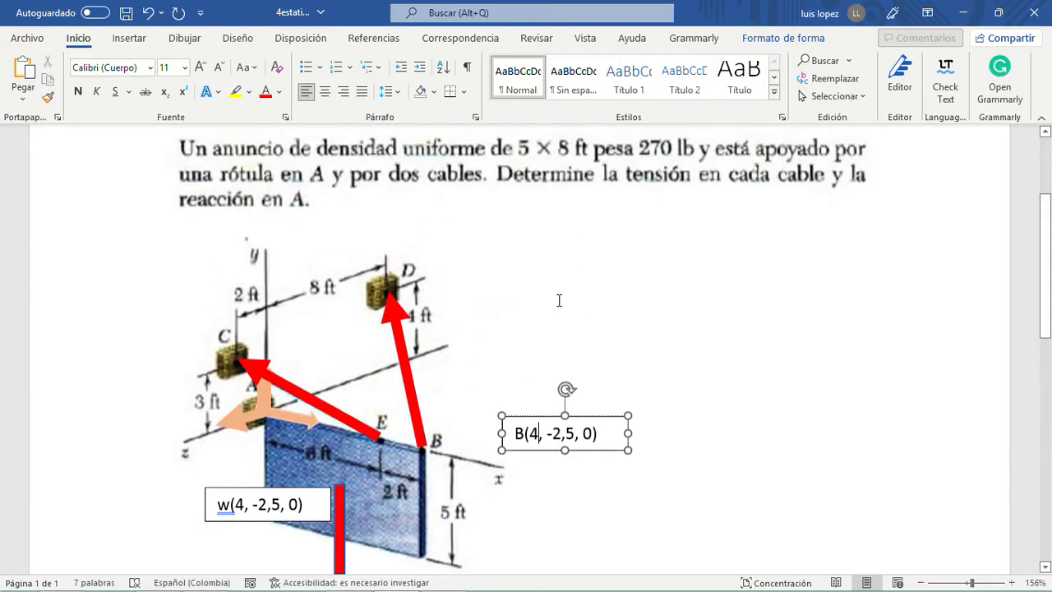
scroll(383, 354, "down", 2)
left_click(538, 328)
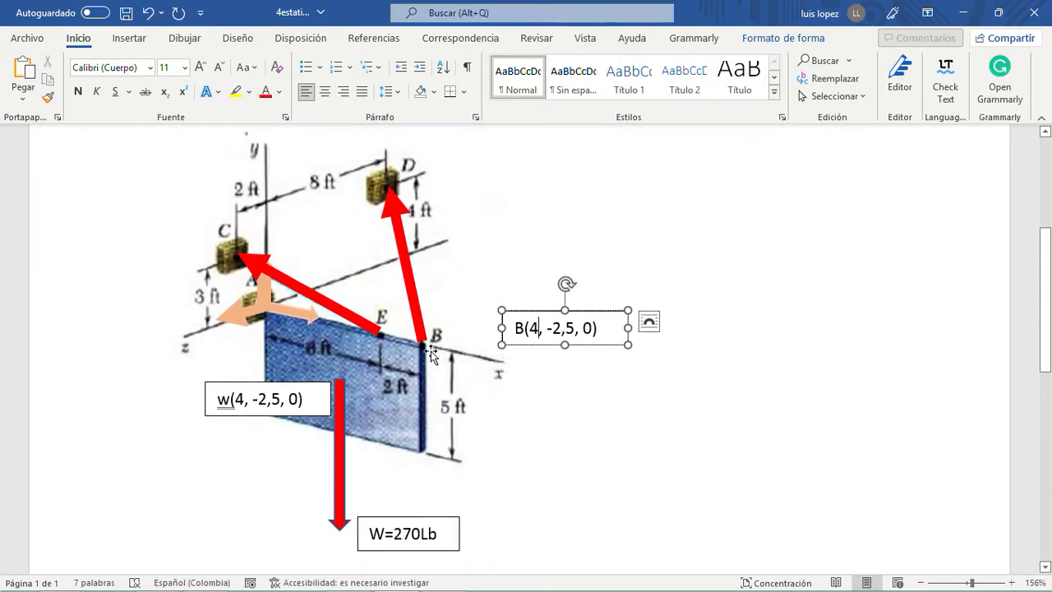
key("BackSpace")
type("8")
key("BackSpace")
key("BackSpace")
key("BackSpace")
key("BackSpace")
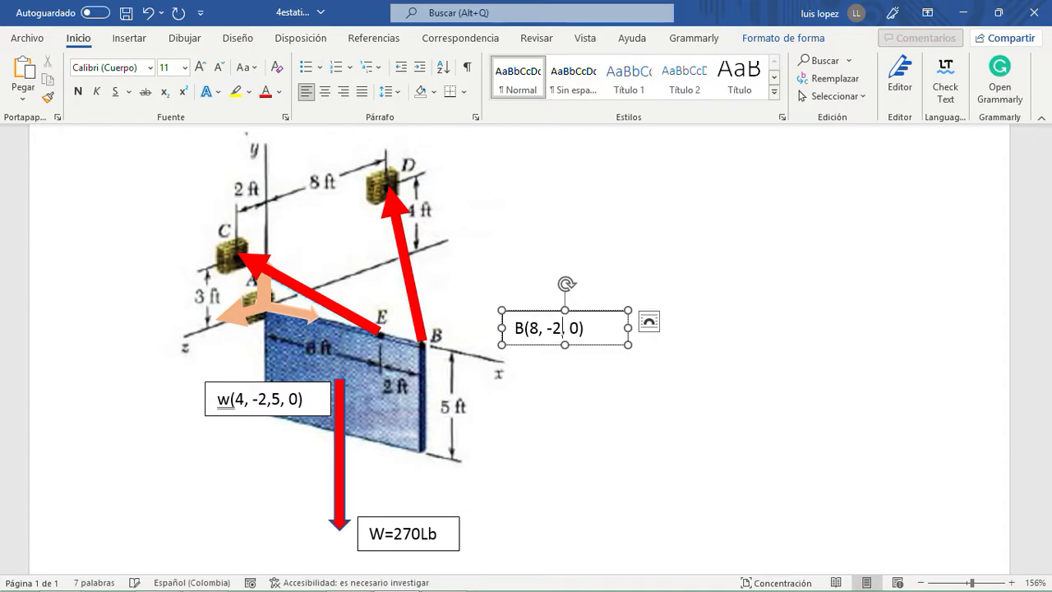
type("0")
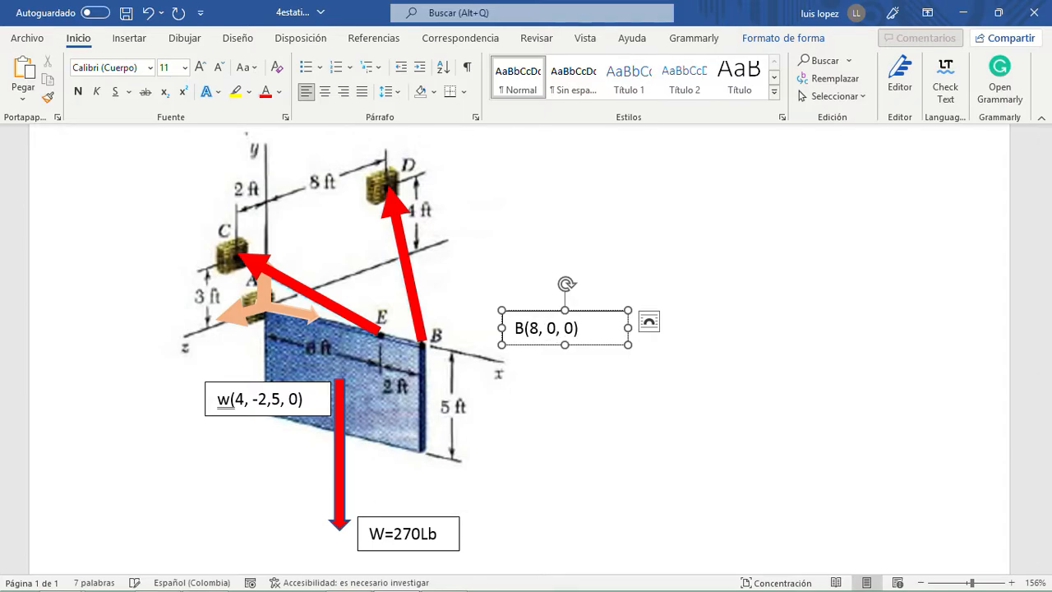
- Duplicate the B coordinate label, place the copy above the original, and replace its letter with E
left_click(581, 346)
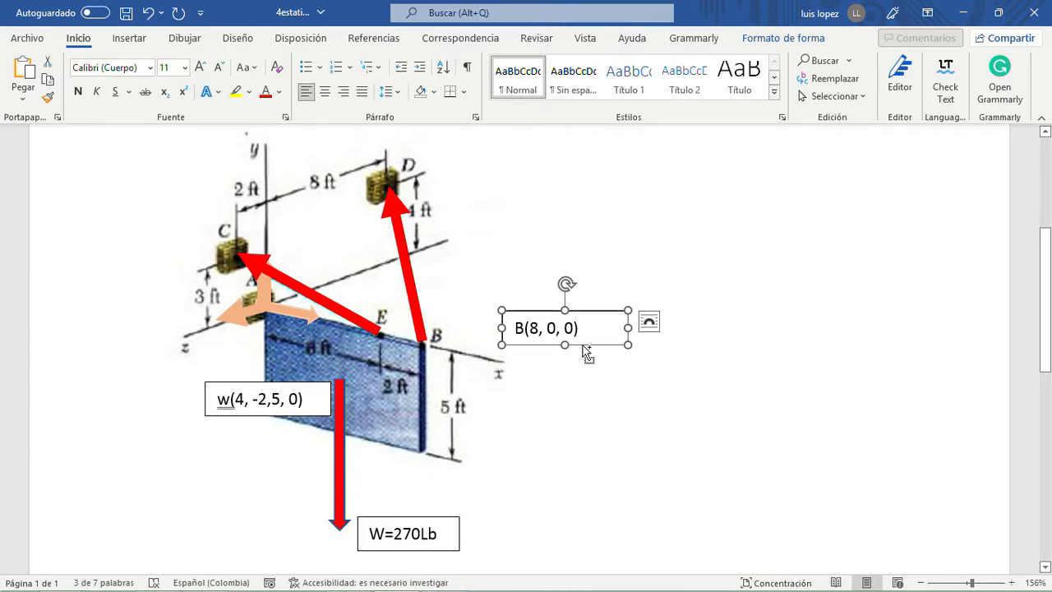
key("ctrl+v")
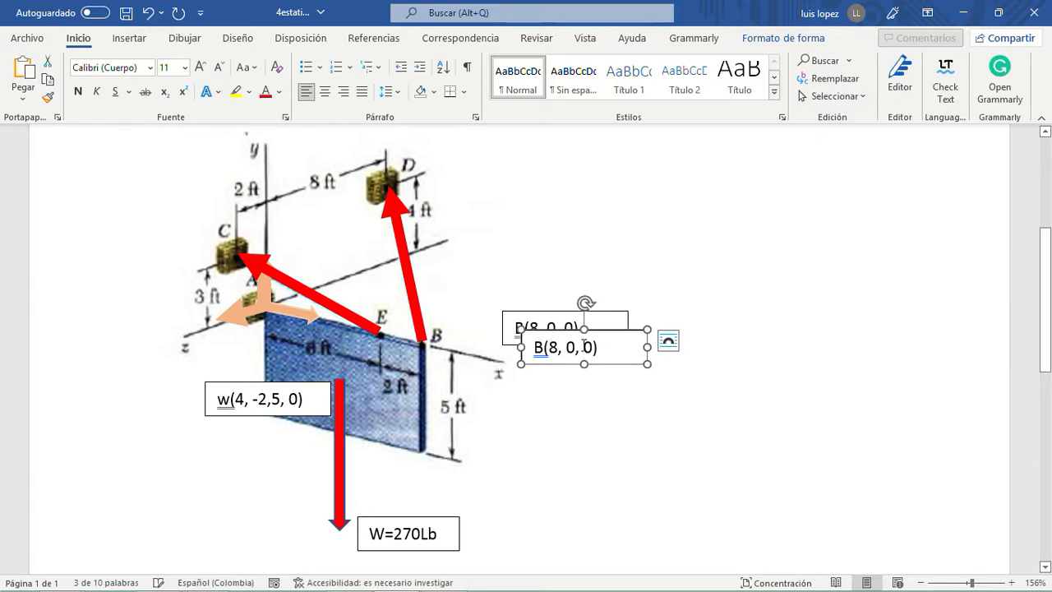
left_click_drag(611, 371, 545, 287)
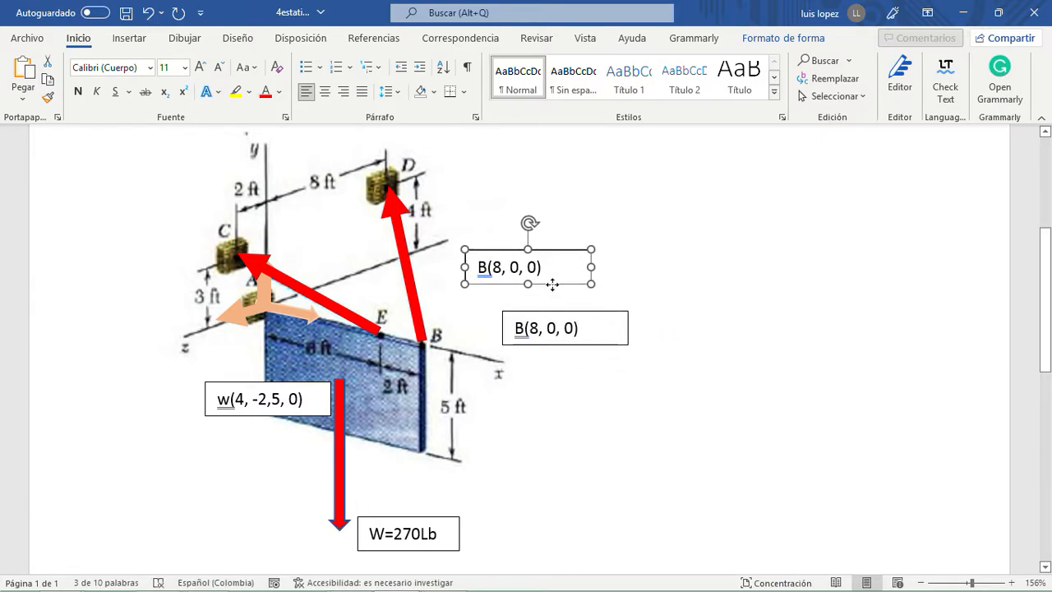
double_click(475, 265)
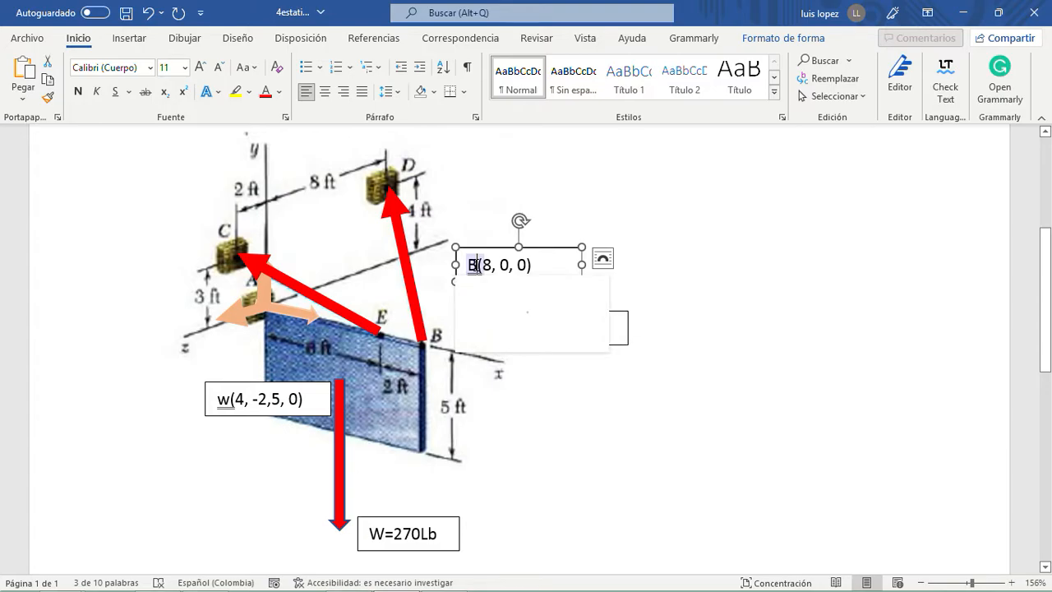
key("BackSpace")
type("E")
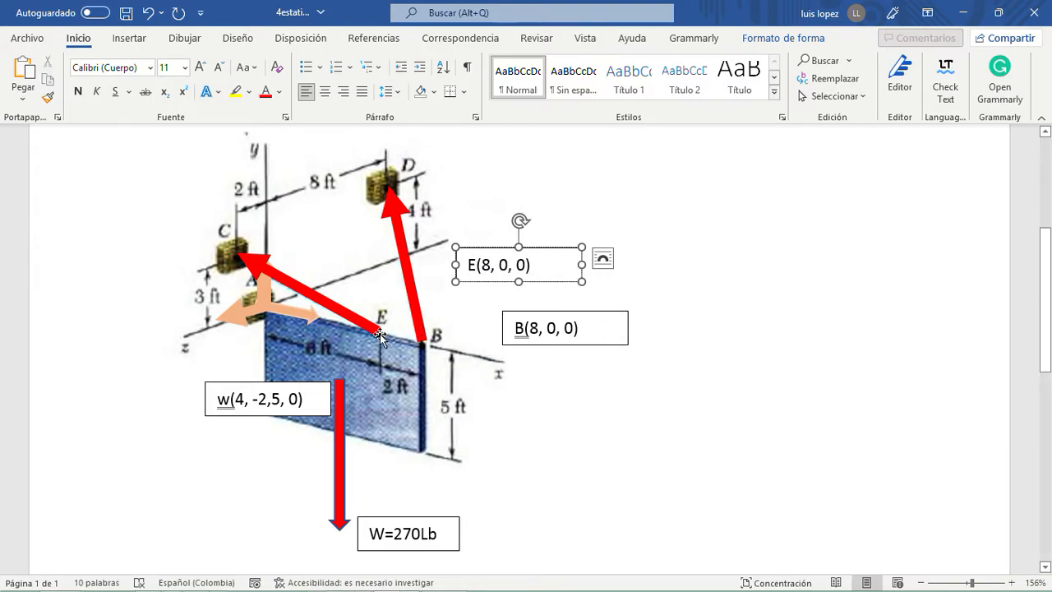
left_click(523, 465)
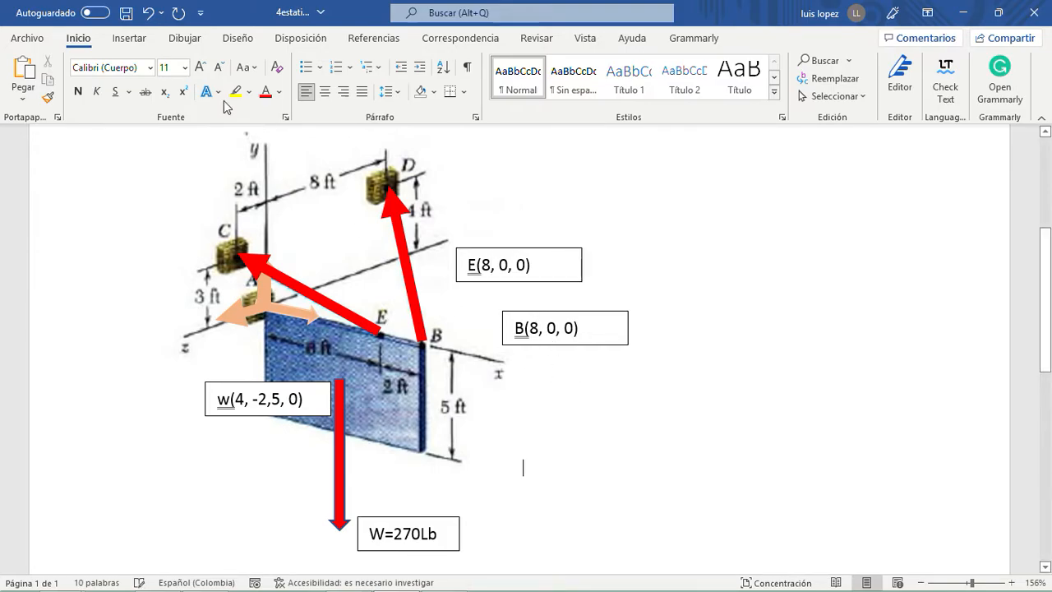
- Draw thin arrows from the B label to point B, about 1.15 cm wide, and from the E label to point E, about 1.44 cm wide
left_click(140, 41)
left_click(223, 61)
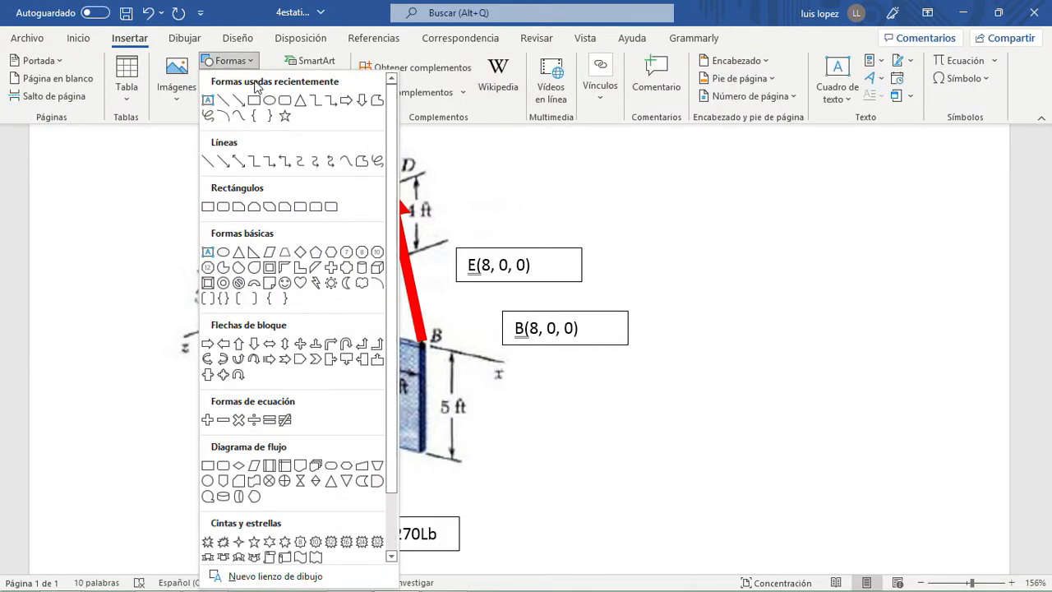
left_click(246, 97)
left_click_drag(498, 330, 444, 338)
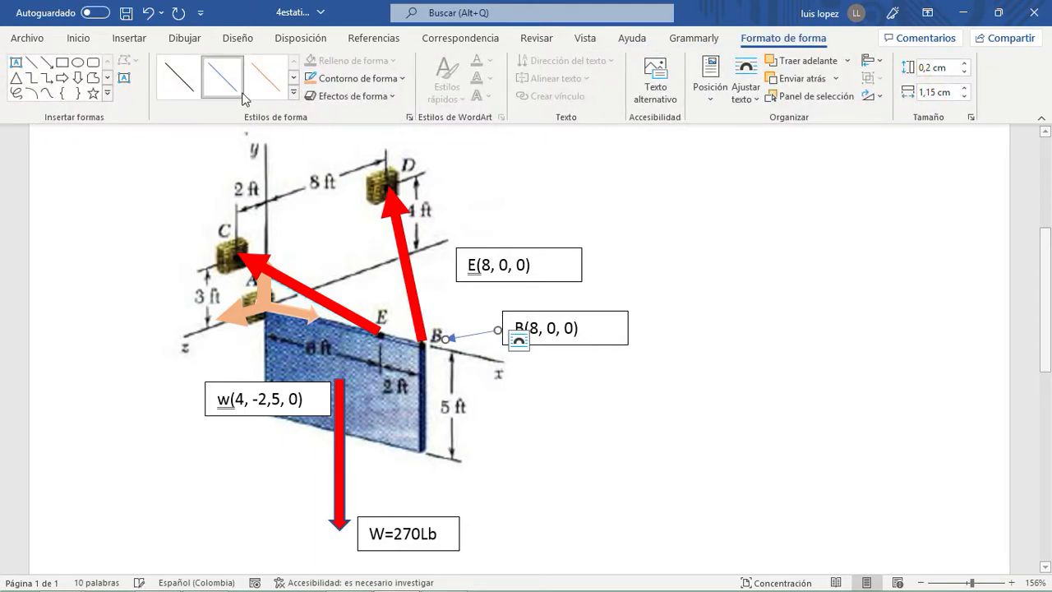
left_click(47, 62)
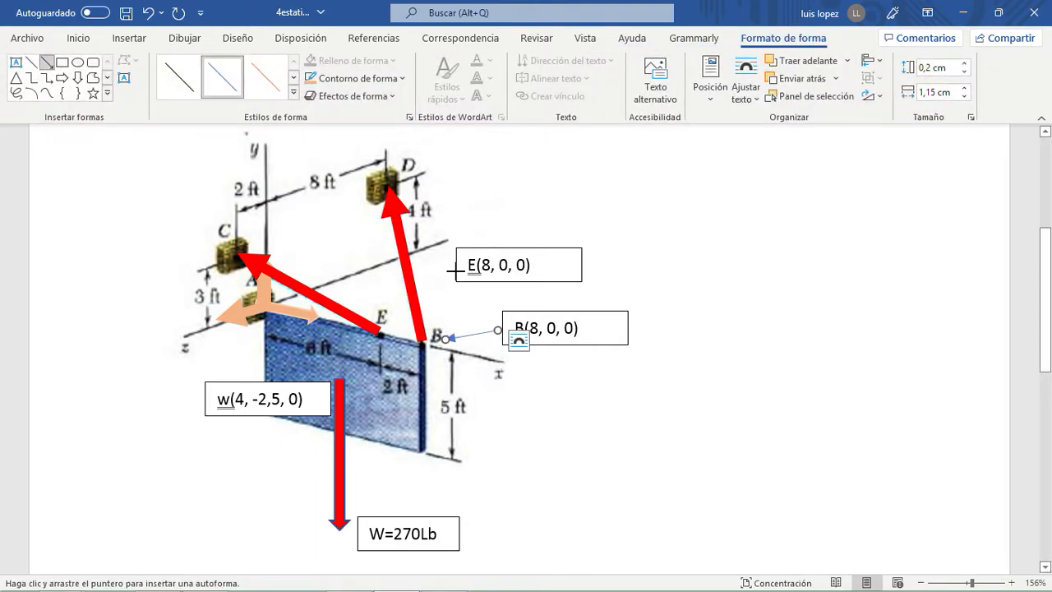
left_click_drag(453, 267, 390, 308)
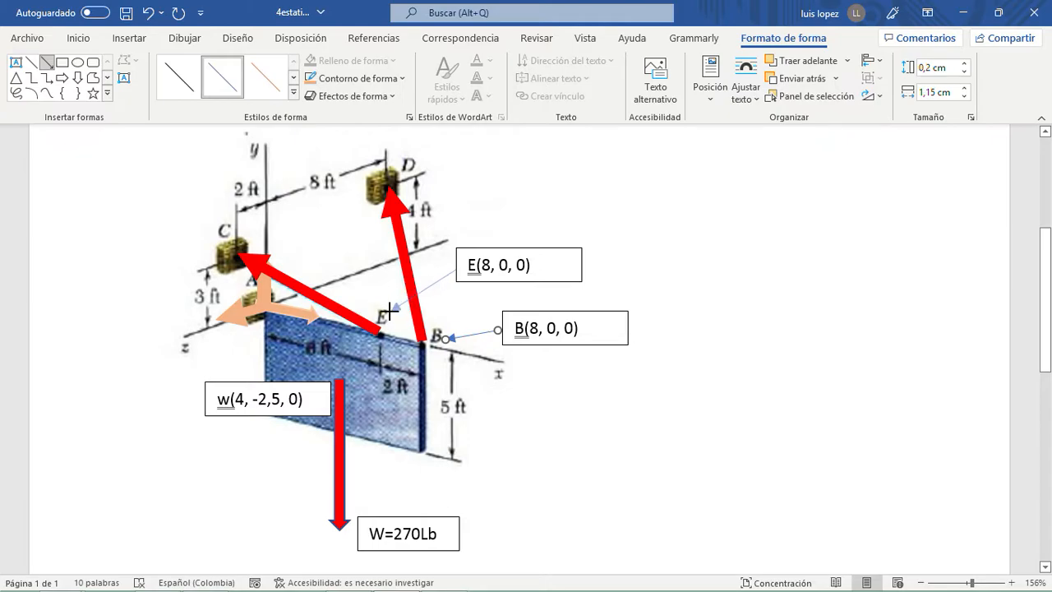
left_click(630, 260)
- Change the coordinates in the label of point E to (6, 0, 0)
left_click(489, 267)
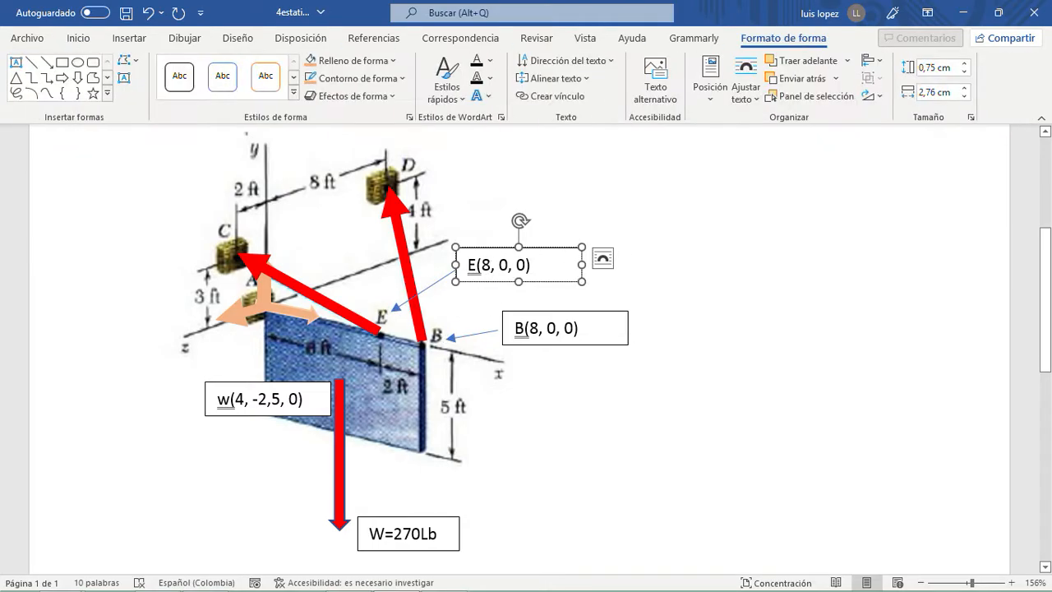
key("BackSpace")
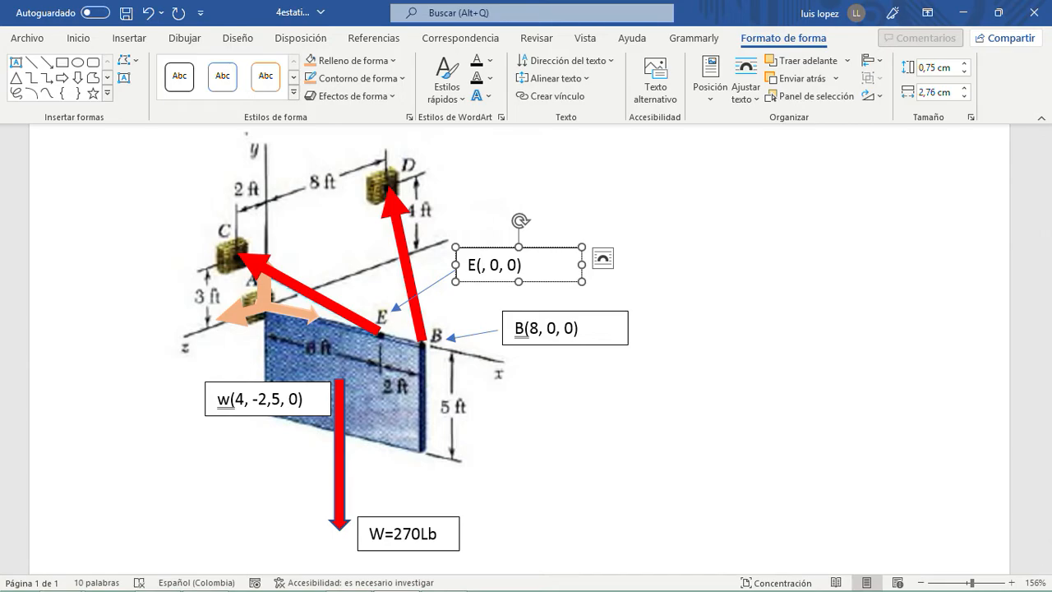
type("6")
left_click(743, 263)
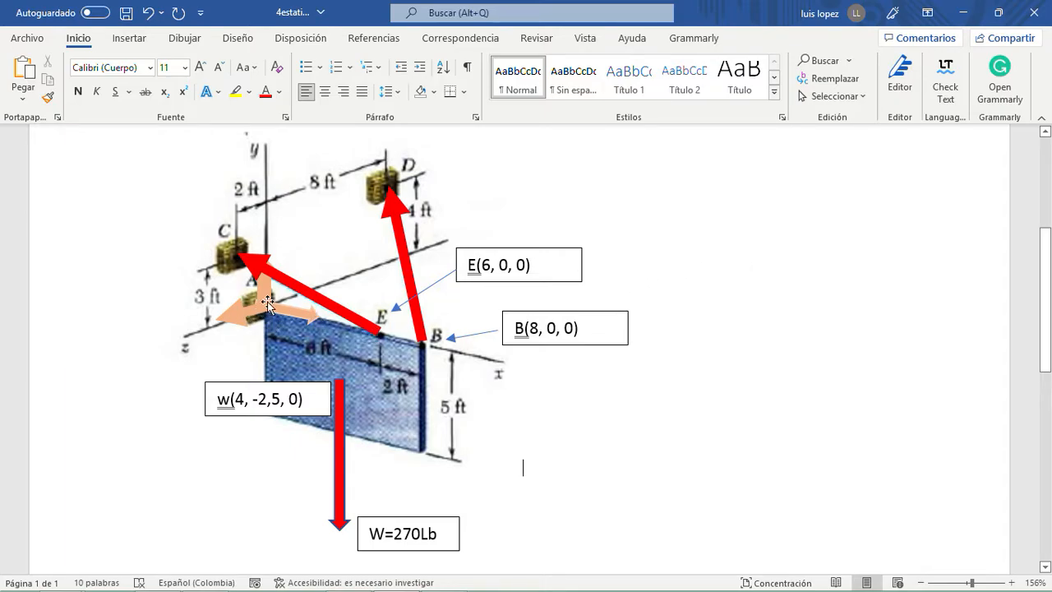
- Place a copy of the E coordinate label to the left of support C and replace its letter with A
left_click(535, 286)
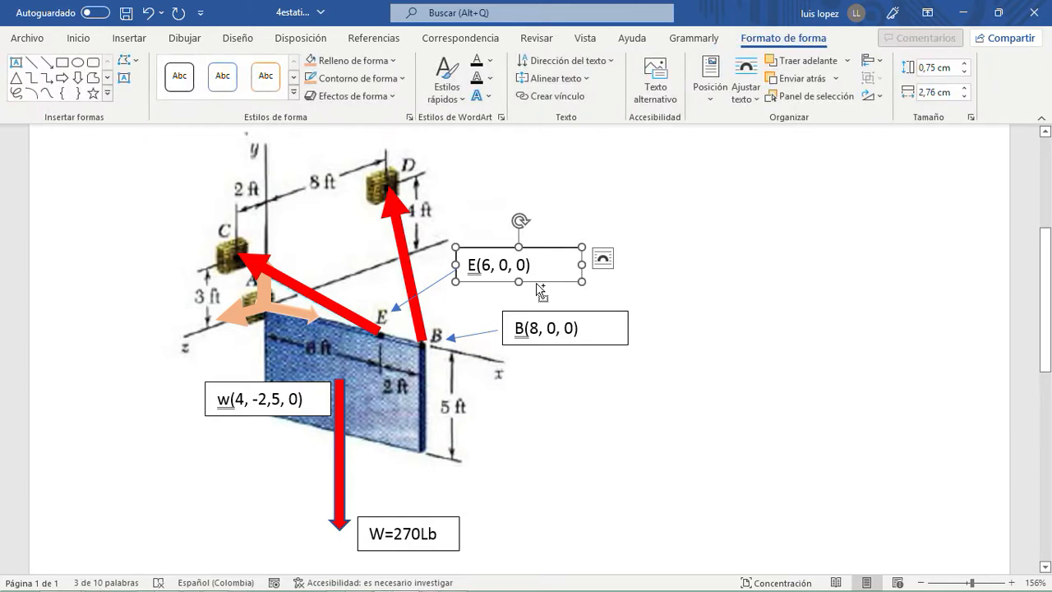
left_click_drag(539, 286, 182, 270)
left_click_drag(128, 240, 134, 230)
left_click(81, 251)
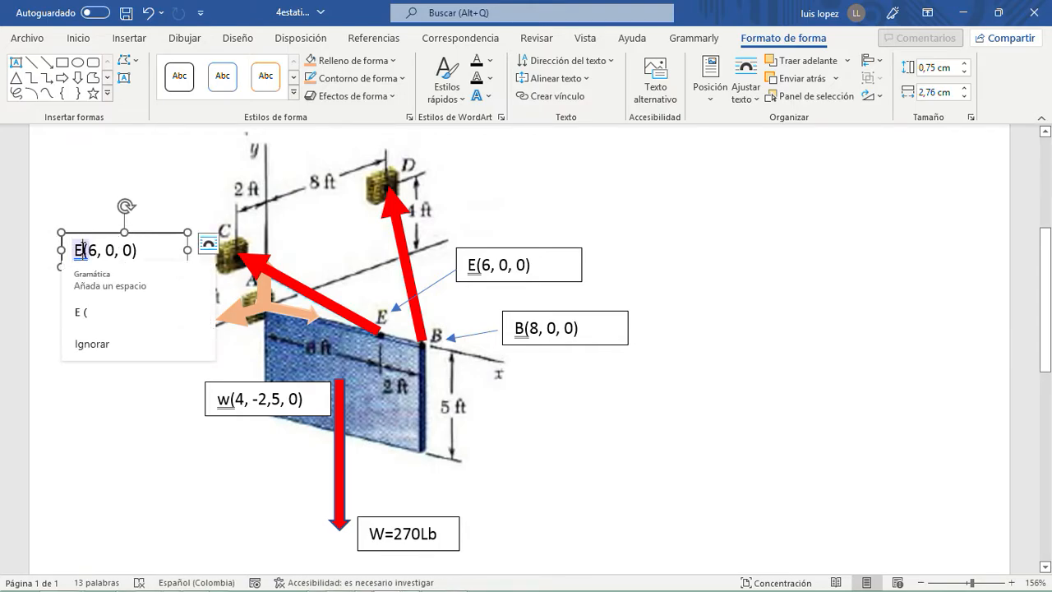
key("Escape")
key("BackSpace")
type("A")
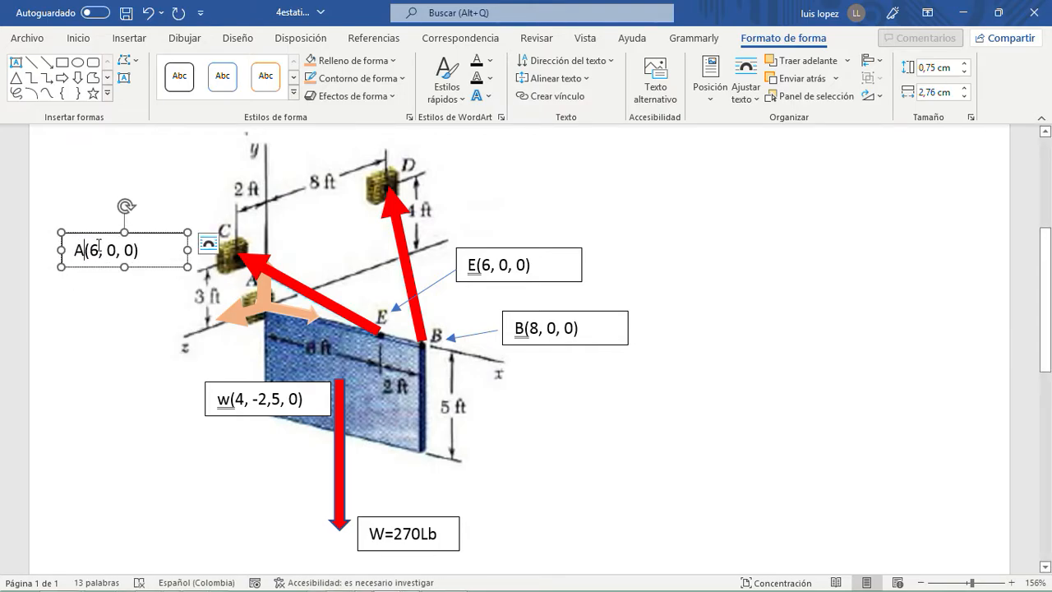
- Change the coordinates in the A label to (0, 0, 0) and shift the label slightly down and away from the figure
left_click(98, 246)
key("BackSpace")
type("0")
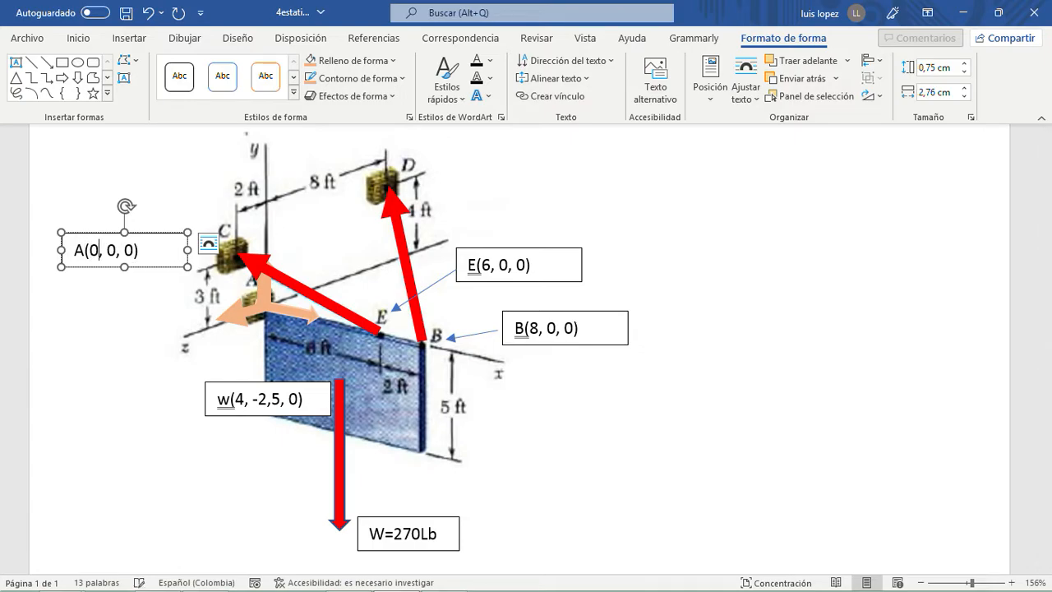
left_click_drag(102, 267, 90, 272)
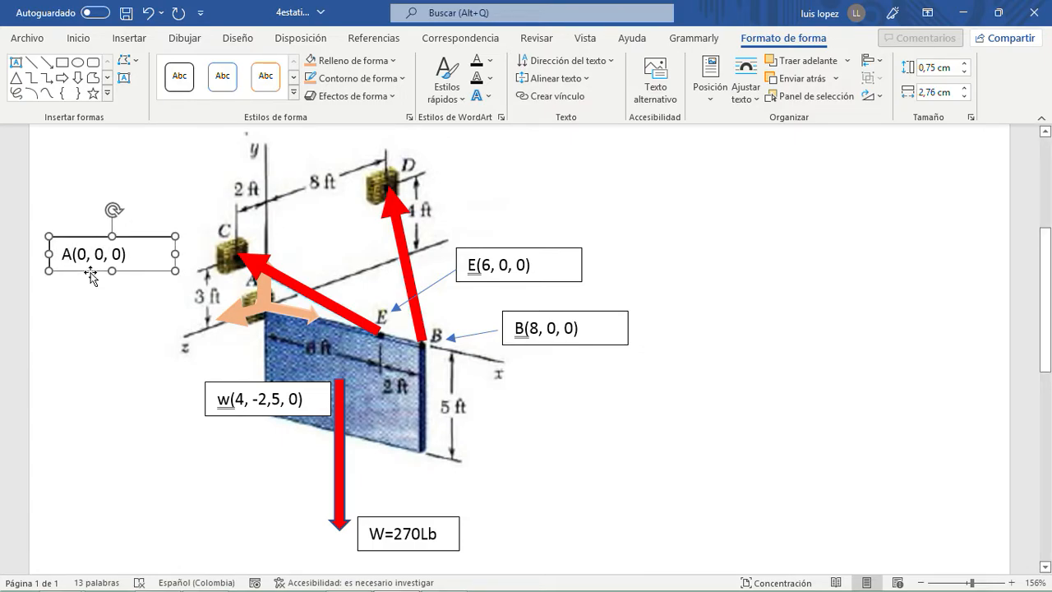
- Draw a thin arrow from the A coordinate label to point A
left_click(47, 62)
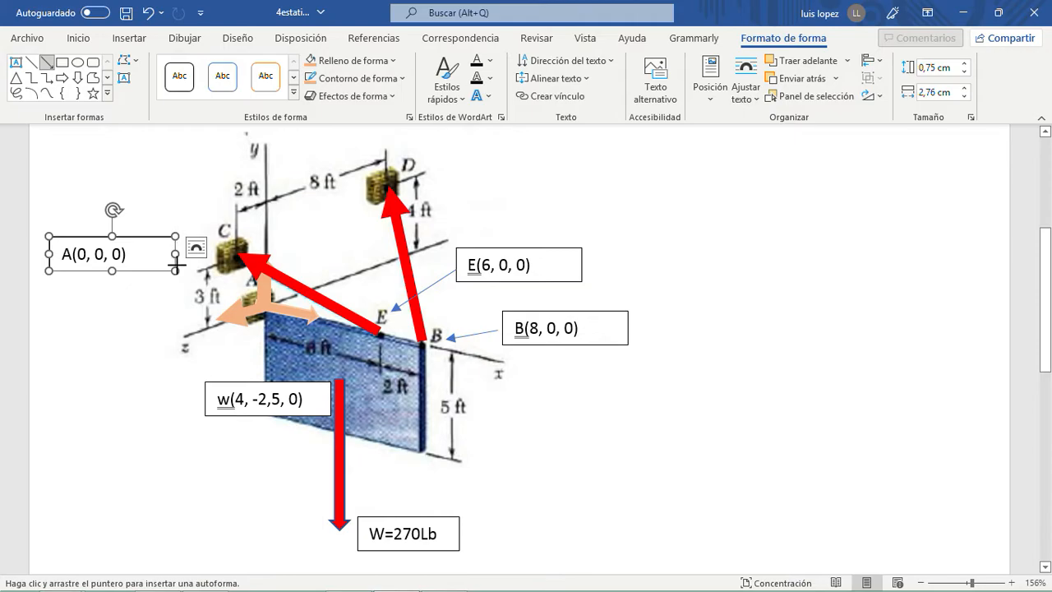
left_click_drag(176, 263, 260, 302)
key("Escape")
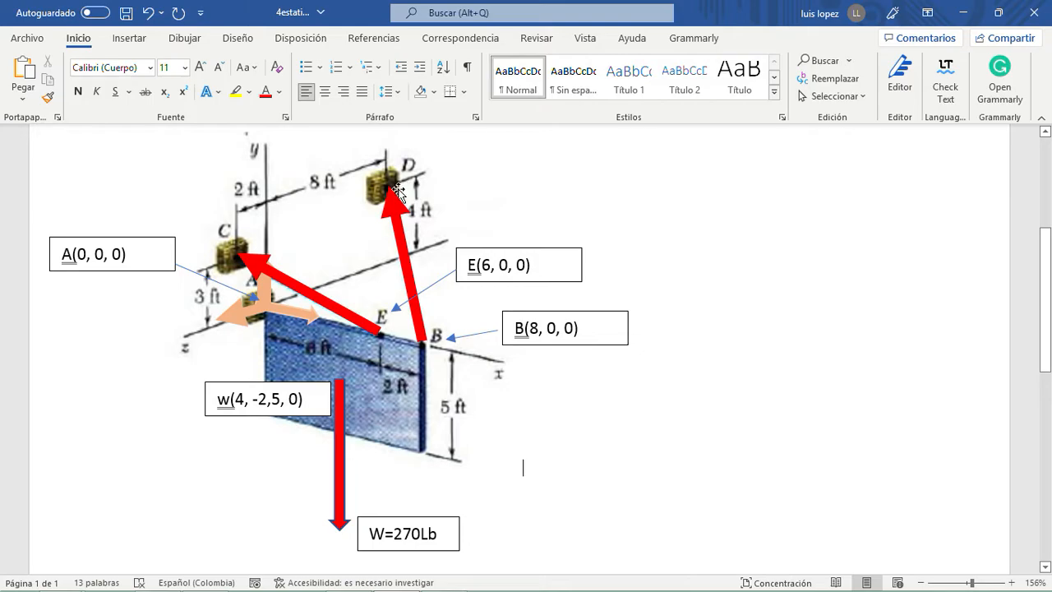
- Duplicate the E(6, 0, 0) coordinate label
left_click(515, 248)
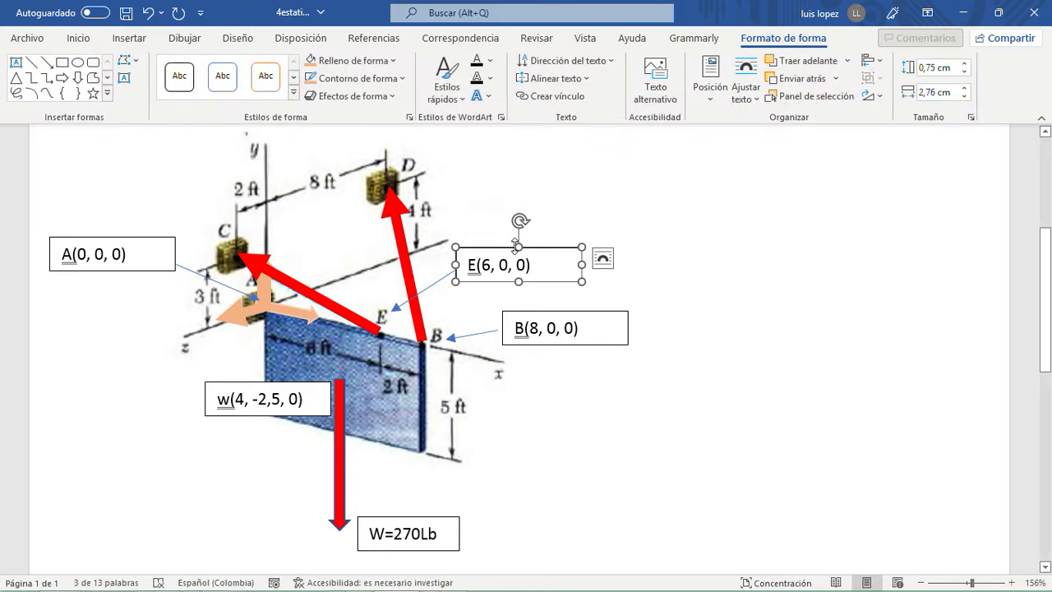
key("ctrl+c")
key("ctrl+v")
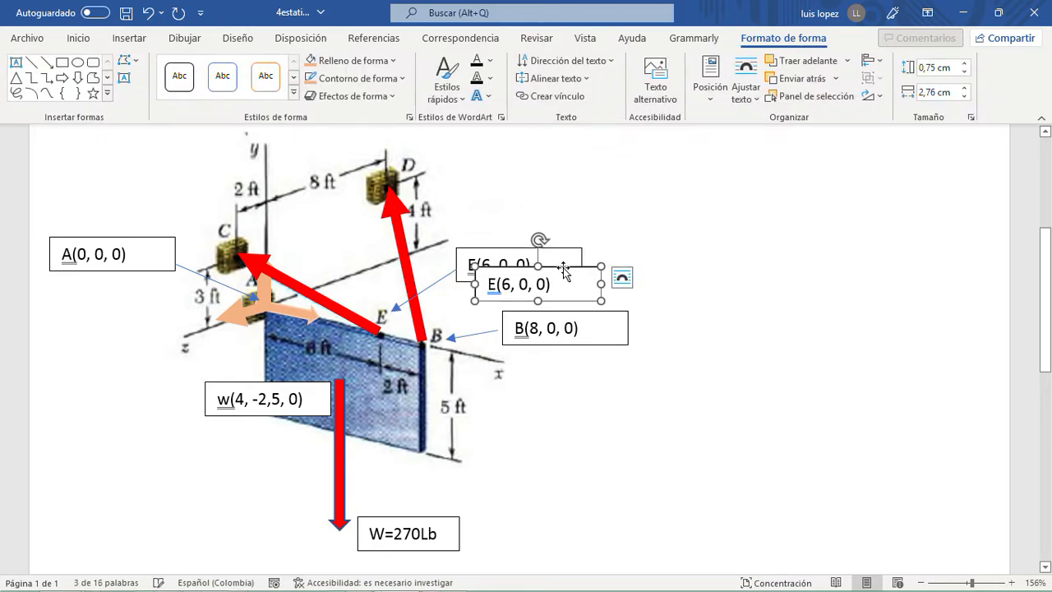
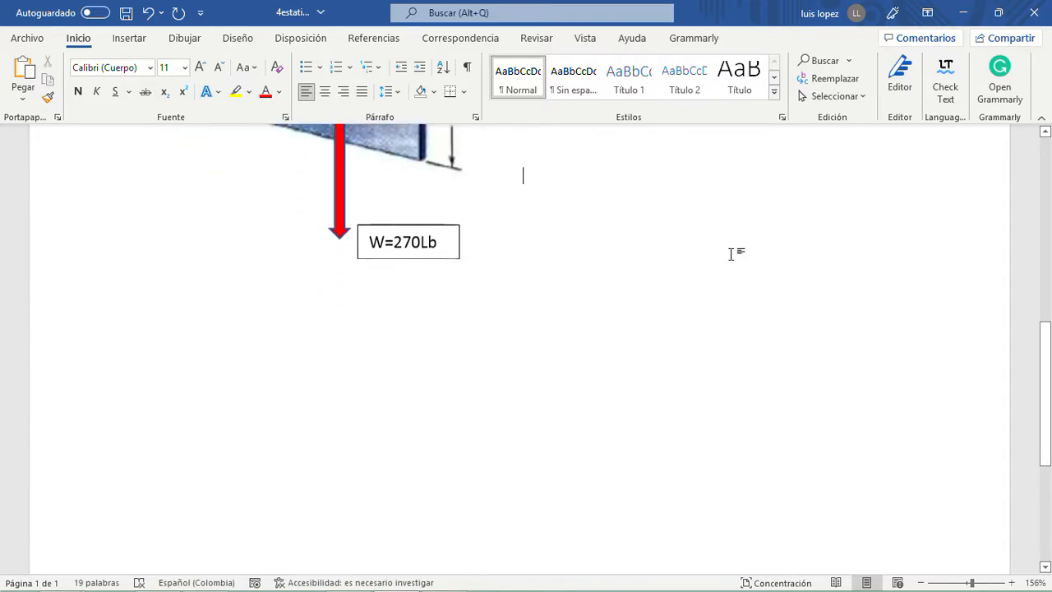
- Open 4estaticacuerporigido.xlsx from the ejerc folder and arrange Excel side by side with the Word diagram
scroll(737, 270, "down", 1)
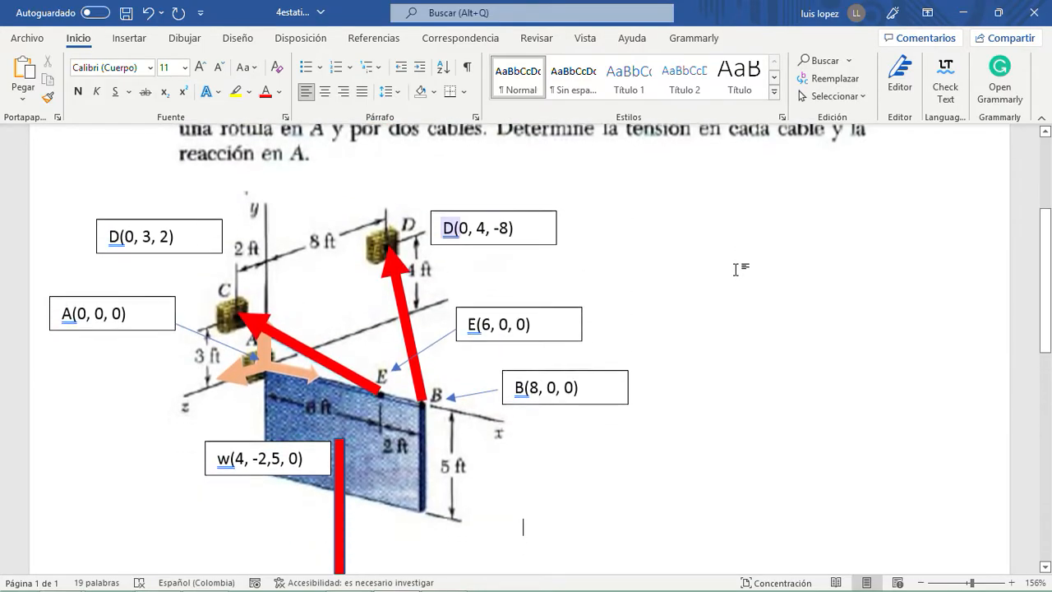
scroll(734, 275, "down", 1)
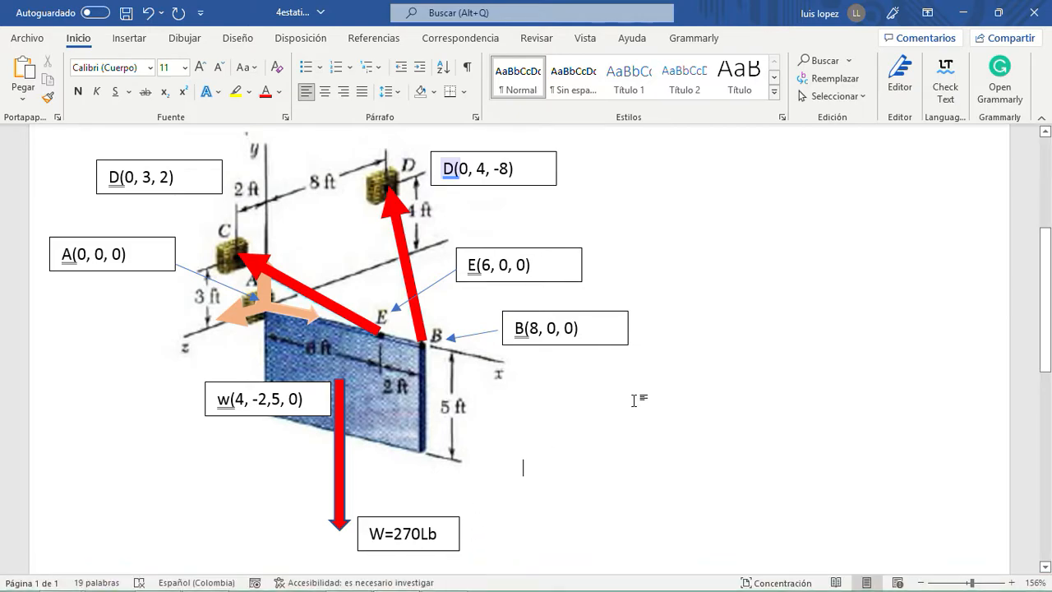
key("super+Right")
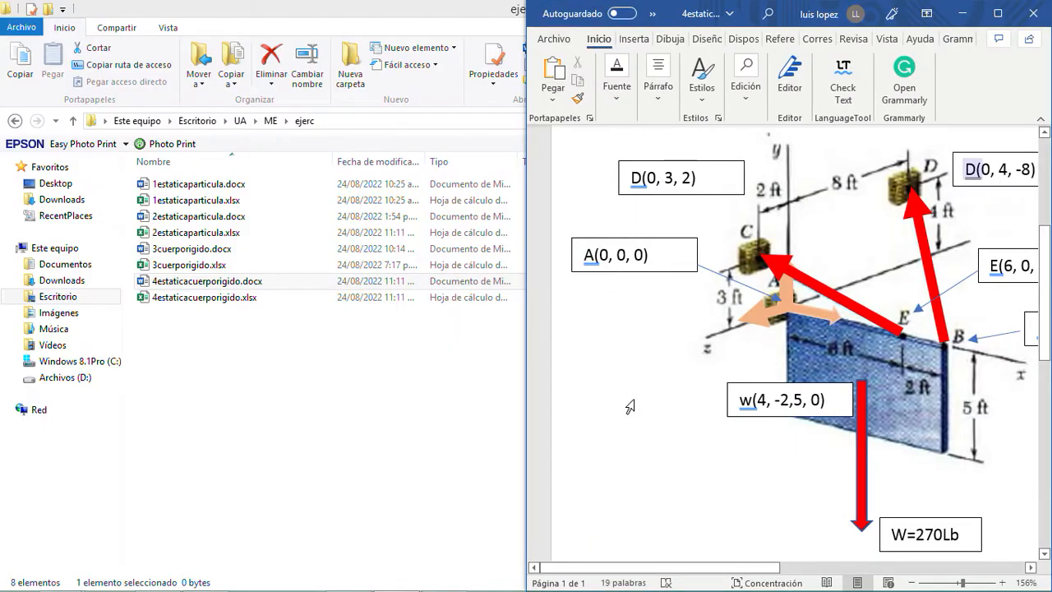
left_click(362, 416)
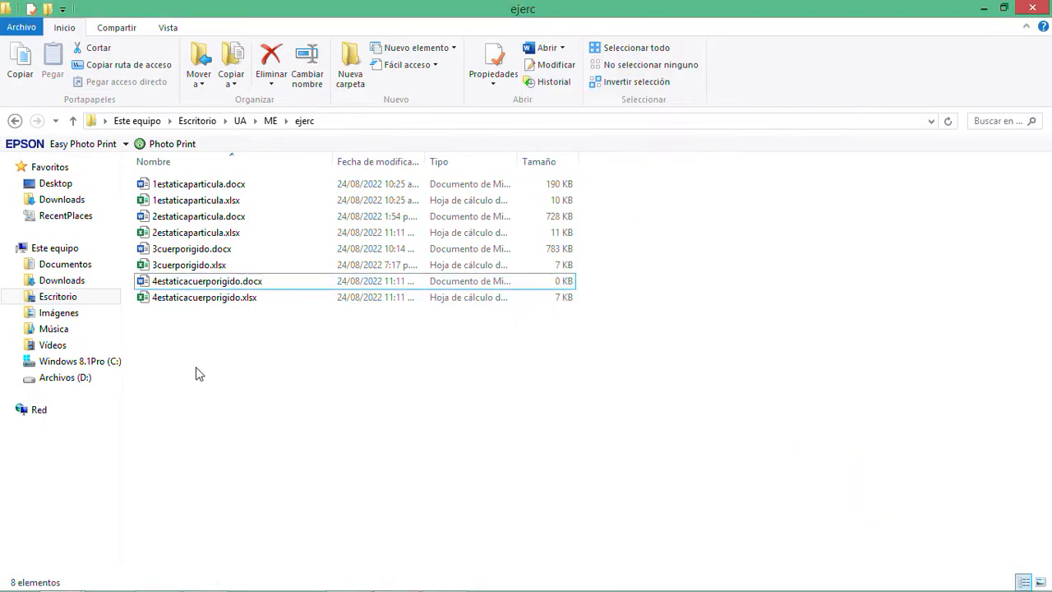
left_click(188, 302)
double_click(187, 299)
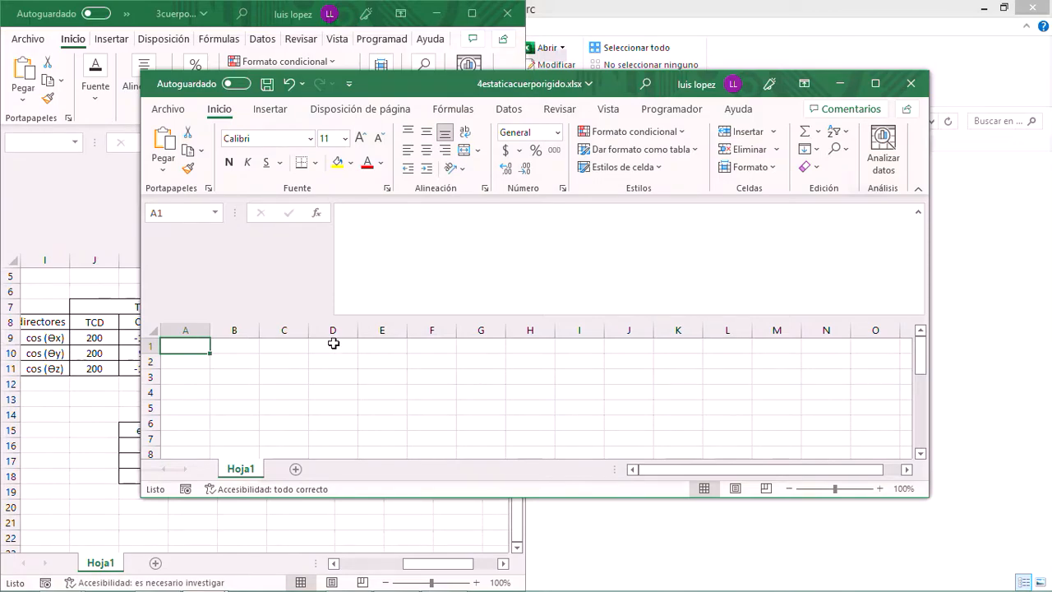
key("super+Left")
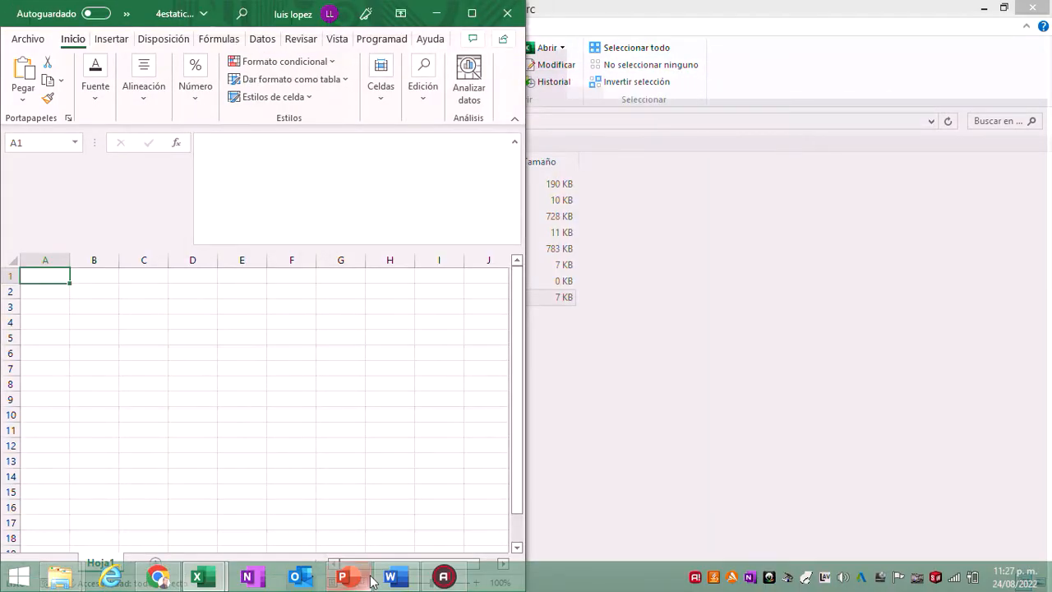
left_click(393, 577)
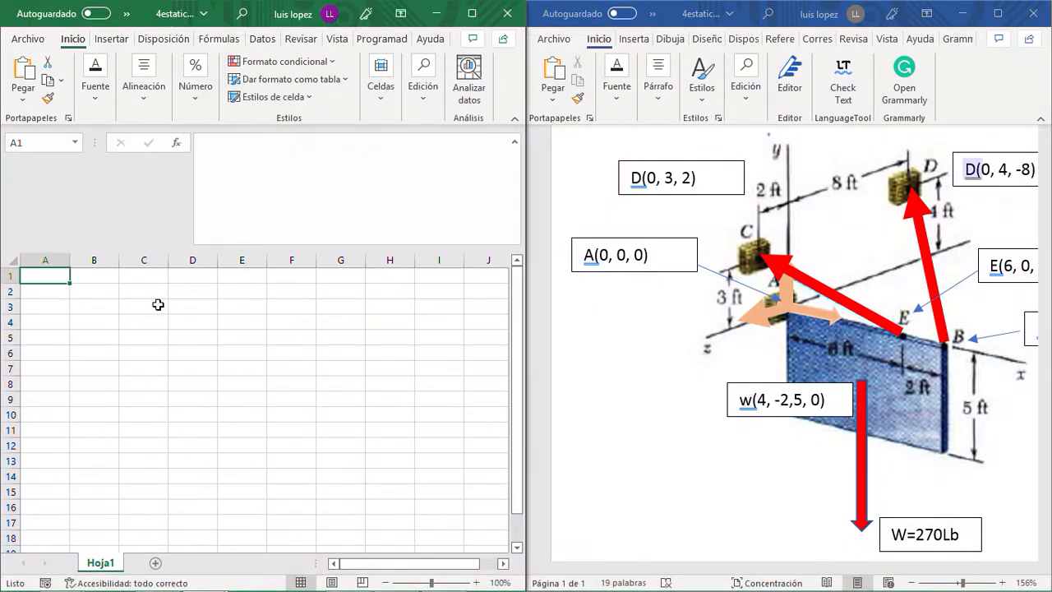
key("Right")
key("Right")
key("Right")
key("Left")
key("Left")
key("Left")
key("Right")
key("Down")
key("Up")
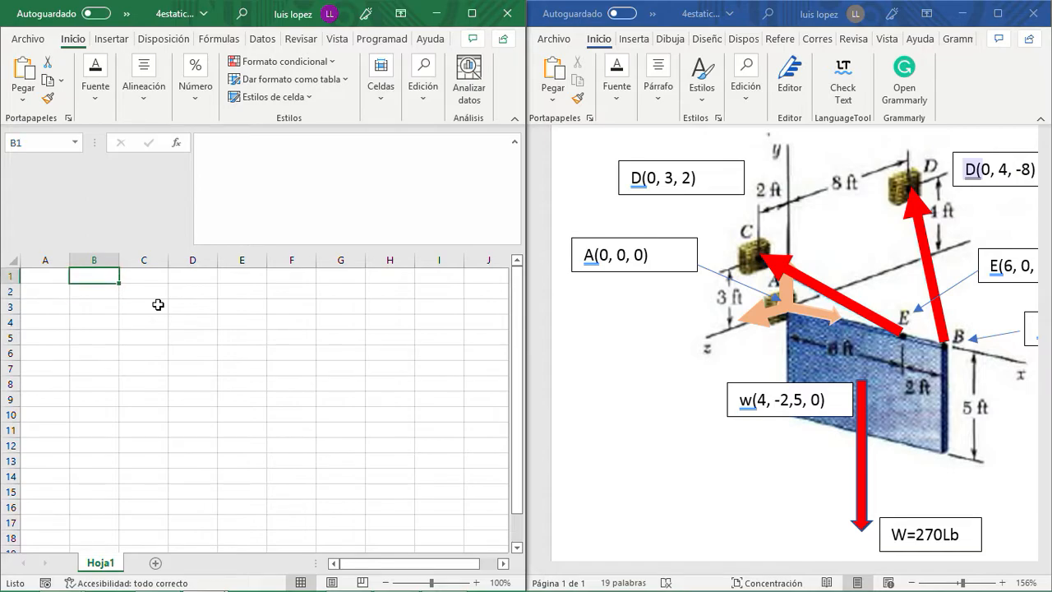
key("Down")
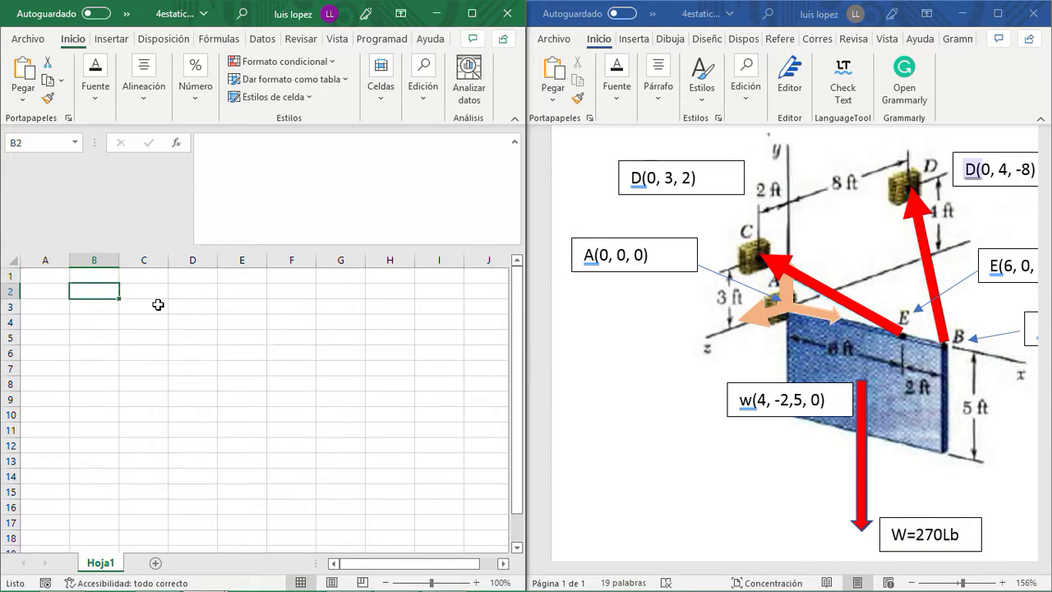
key("Left")
key("Right")
- Enter the heading "para rAE" in cell A1
key("Left")
key("Up")
type("p")
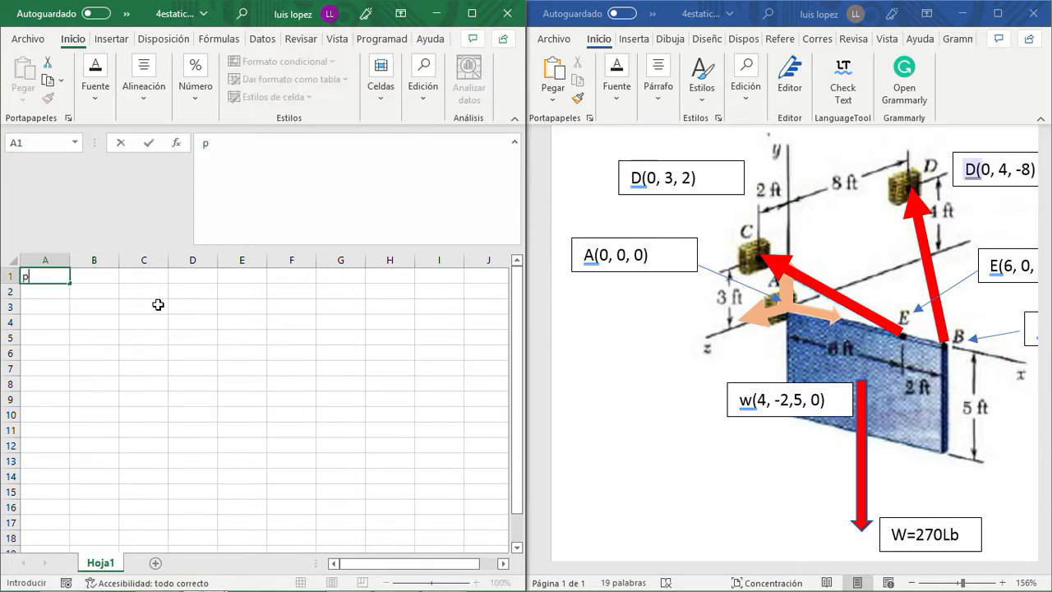
type("a")
key("BackSpace")
key("BackSpace")
key("Return")
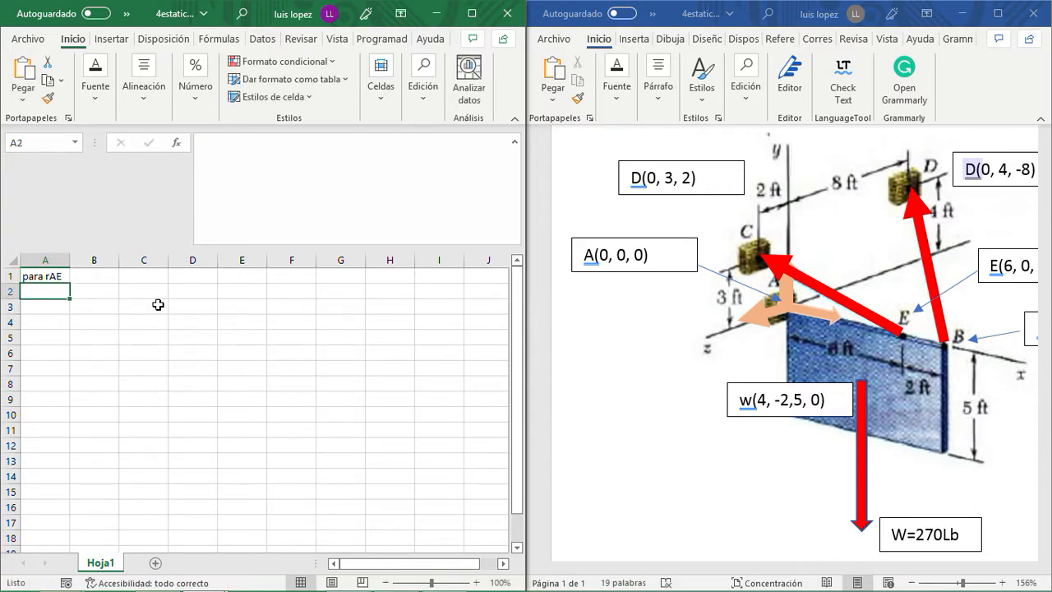
key("Down")
key("Down")
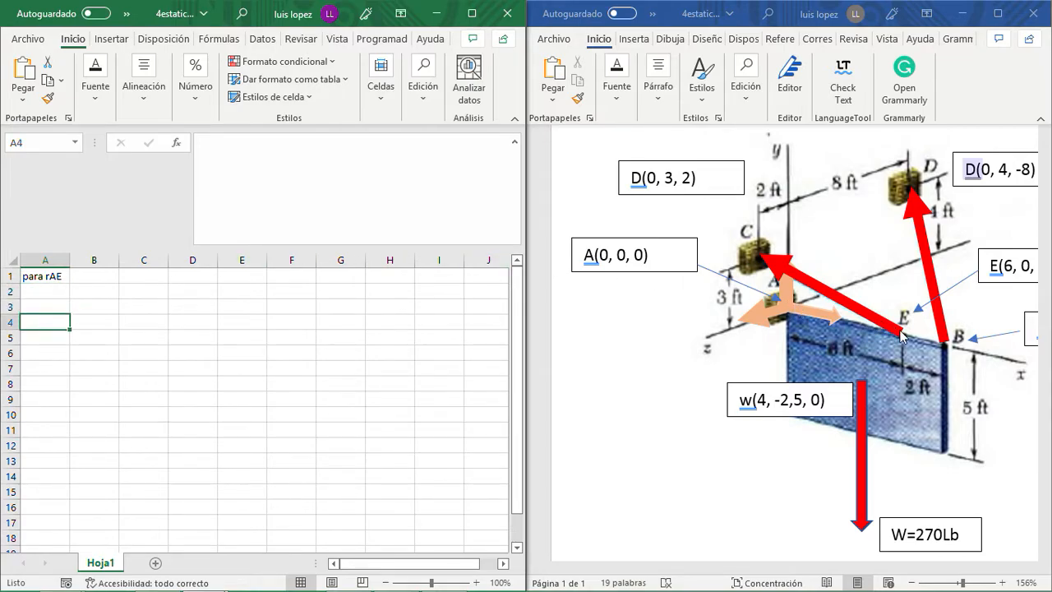
left_click(41, 291)
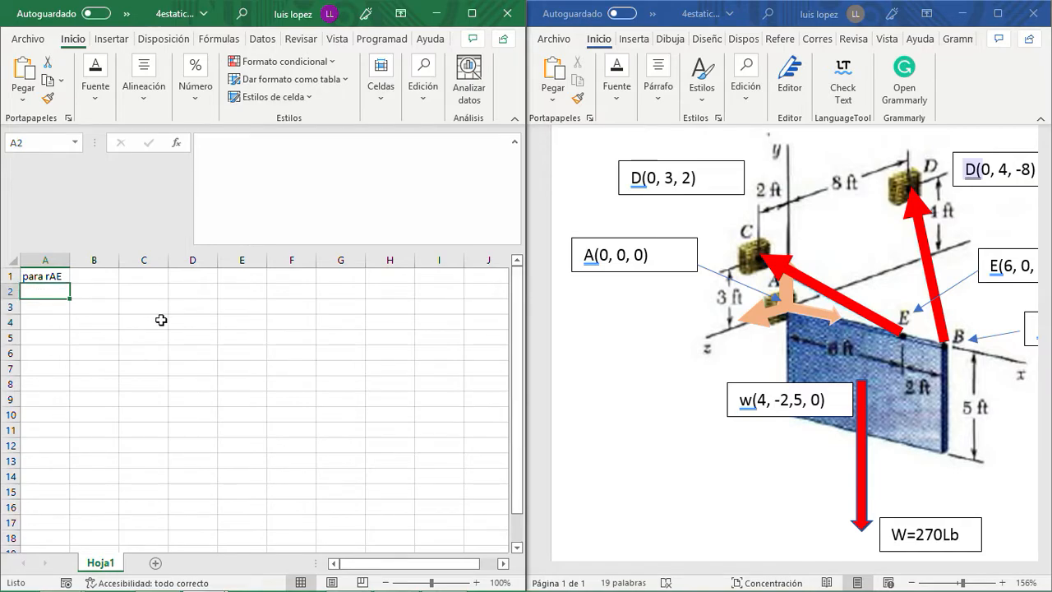
key("Right")
key("Right")
key("Home")
key("Right")
key("Right")
key("Left")
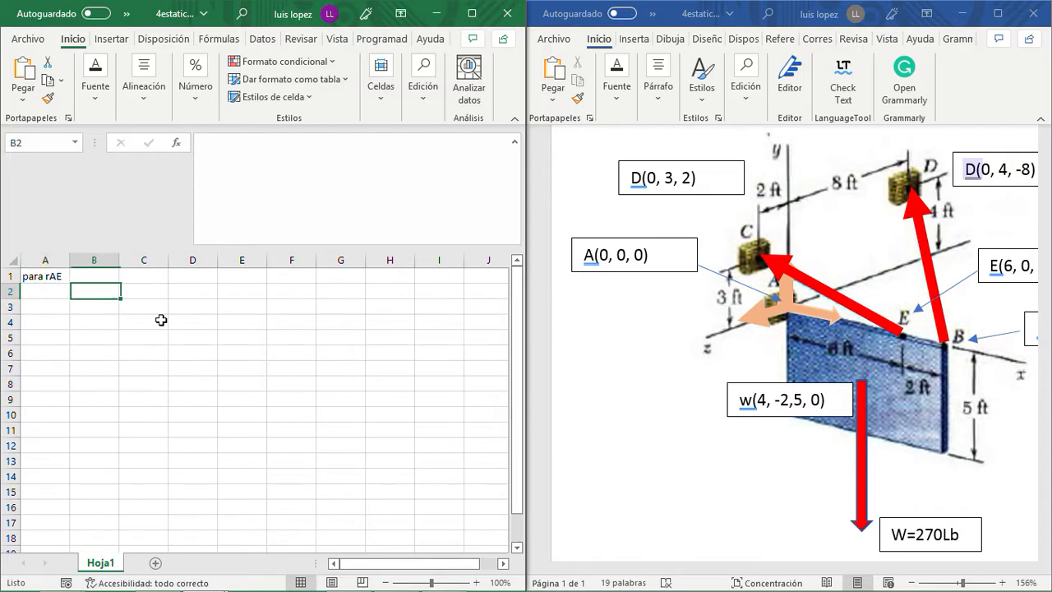
- Fill A2:A5 with the header "eje" and the axis labels X, Y and Z
key("Left")
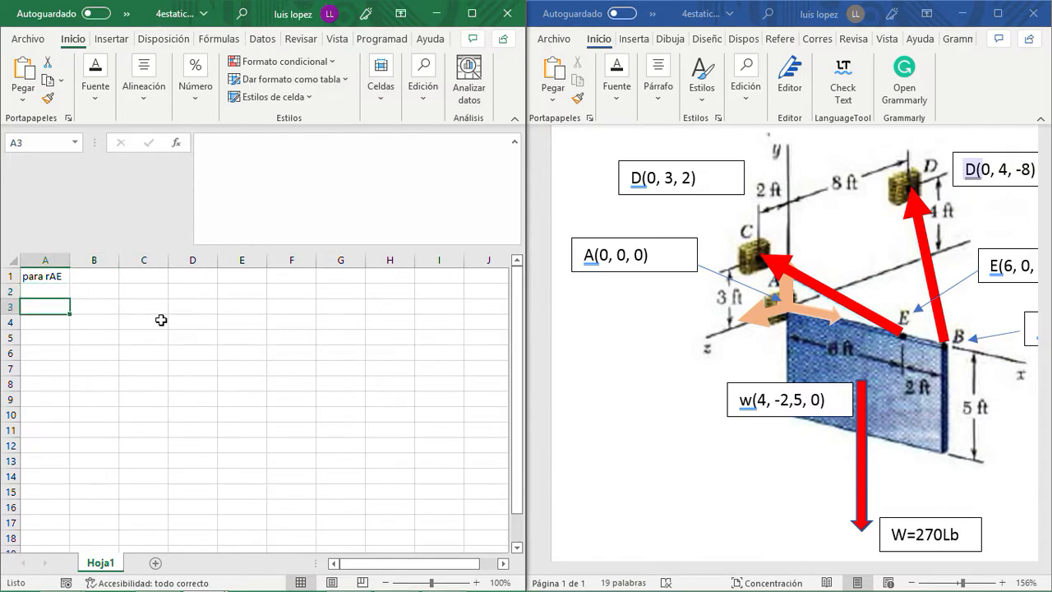
type("eje")
key("Return")
type("X")
key("Return")
type("Y")
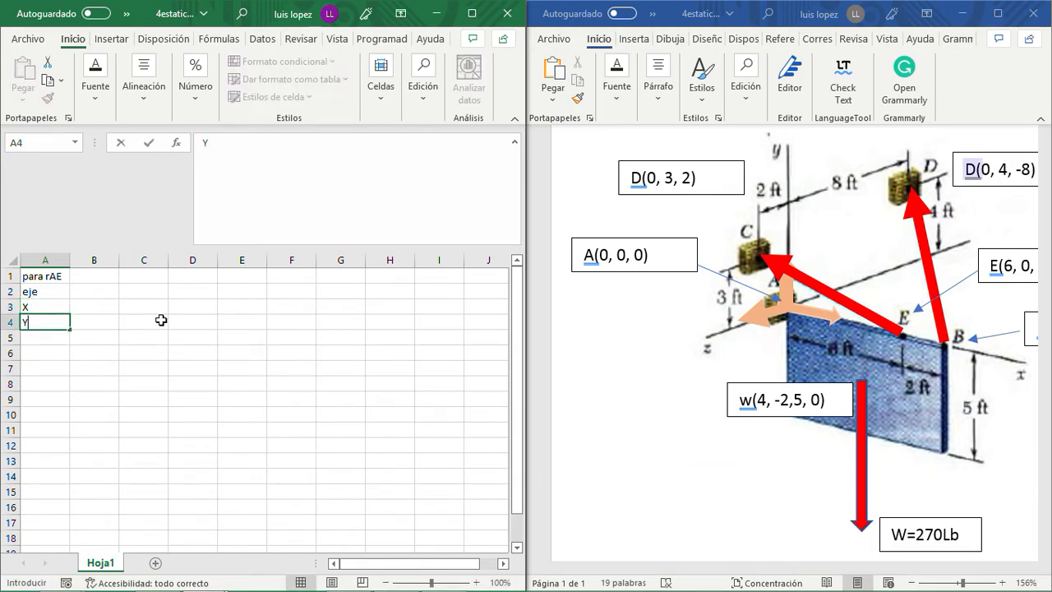
key("Return")
type("Z")
key("Return")
- Enter the point headers E in B2 and A in C2 beside the eje header
key("Up")
key("Up")
key("Up")
key("Up")
key("Right")
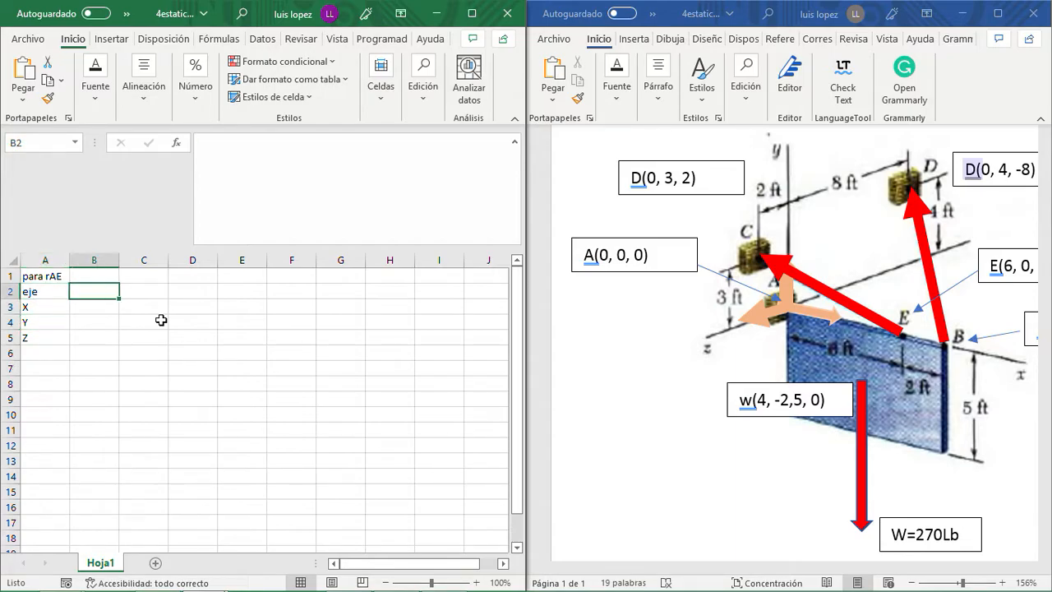
type("E")
key("Tab")
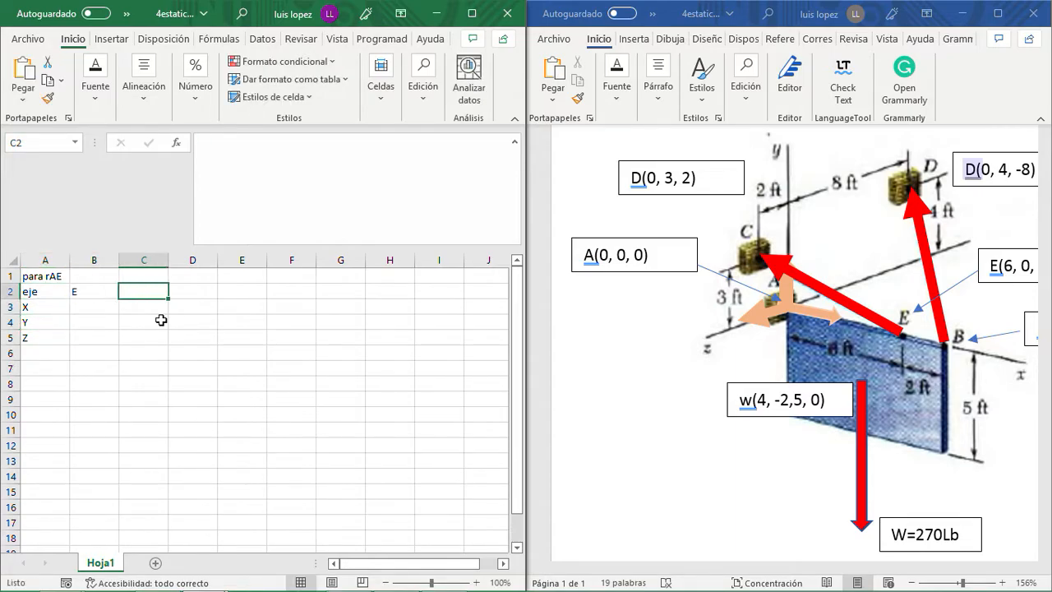
type("A")
key("Return")
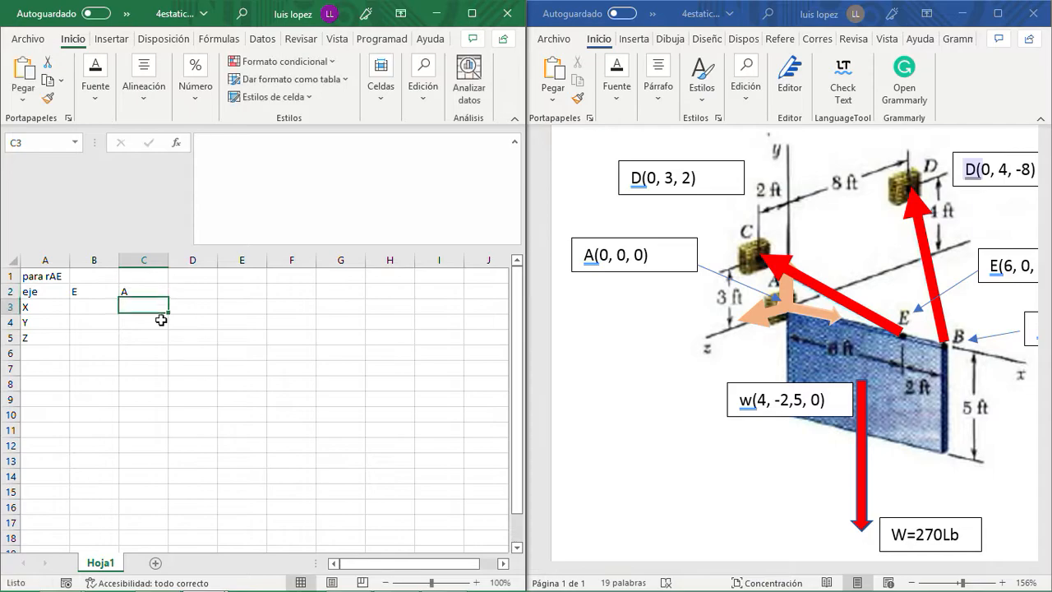
- Enter point A's coordinates 0, 0 and 0 in C3:C5
key("Right")
type("0")
key("Return")
type("0")
key("Return")
type("0")
- Enter point E's coordinates 6, 0 and 0 in B3:B5
key("Left")
key("Up")
key("Up")
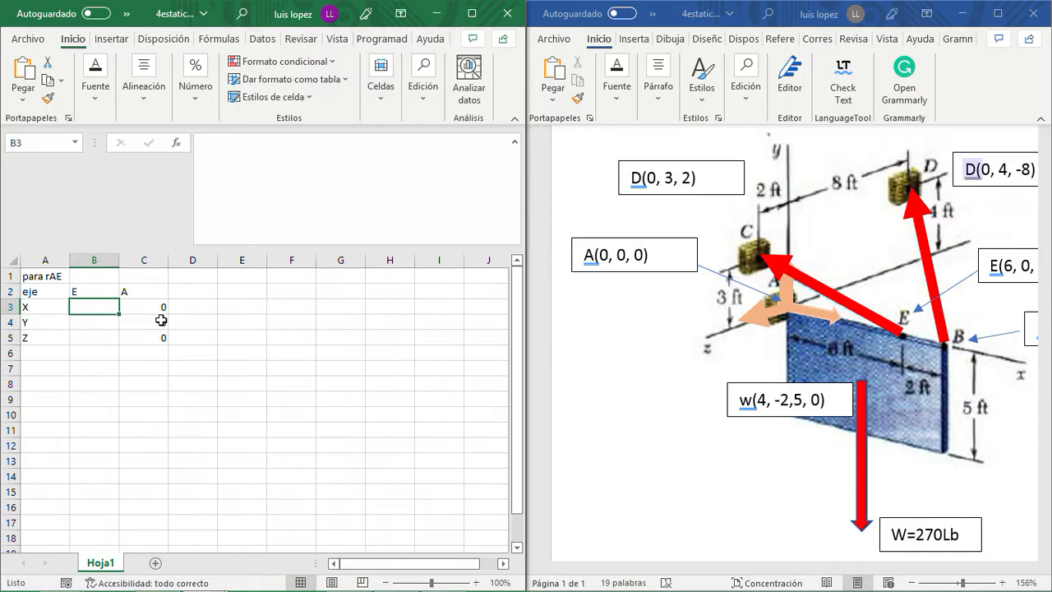
type("6")
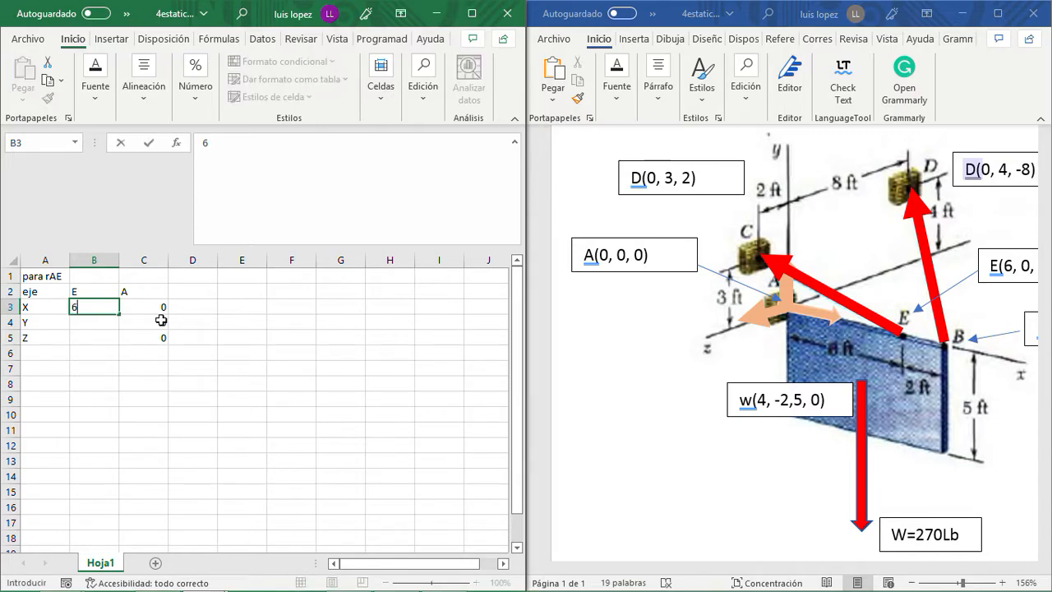
key("Return")
type("0")
key("Return")
type("0")
key("Return")
key("Up")
key("Up")
key("Up")
key("Up")
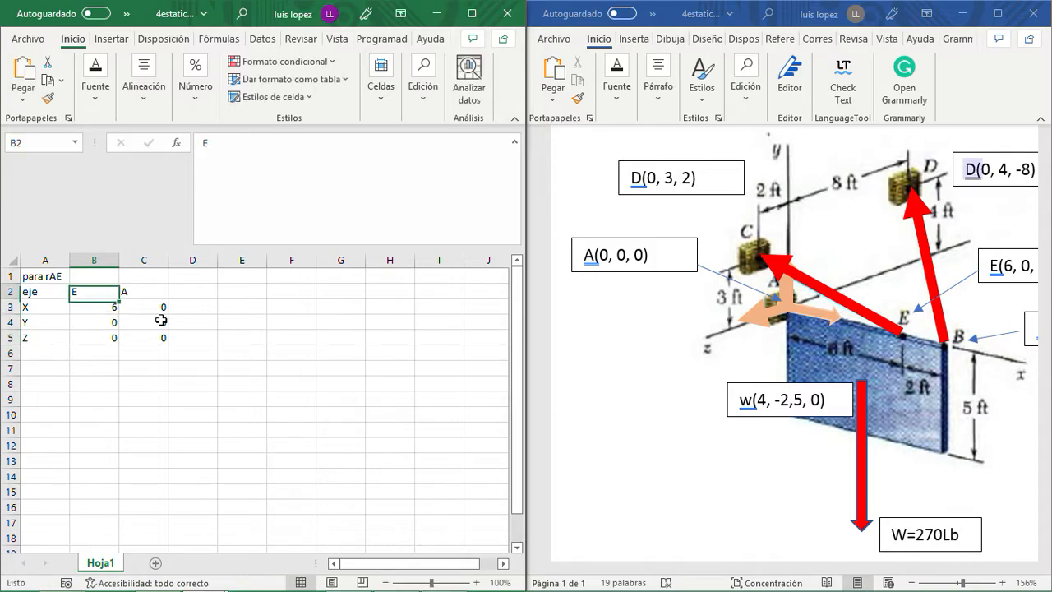
- Append the unit (ft) to the X, Y and Z axis labels in A3:A5
left_click(34, 308)
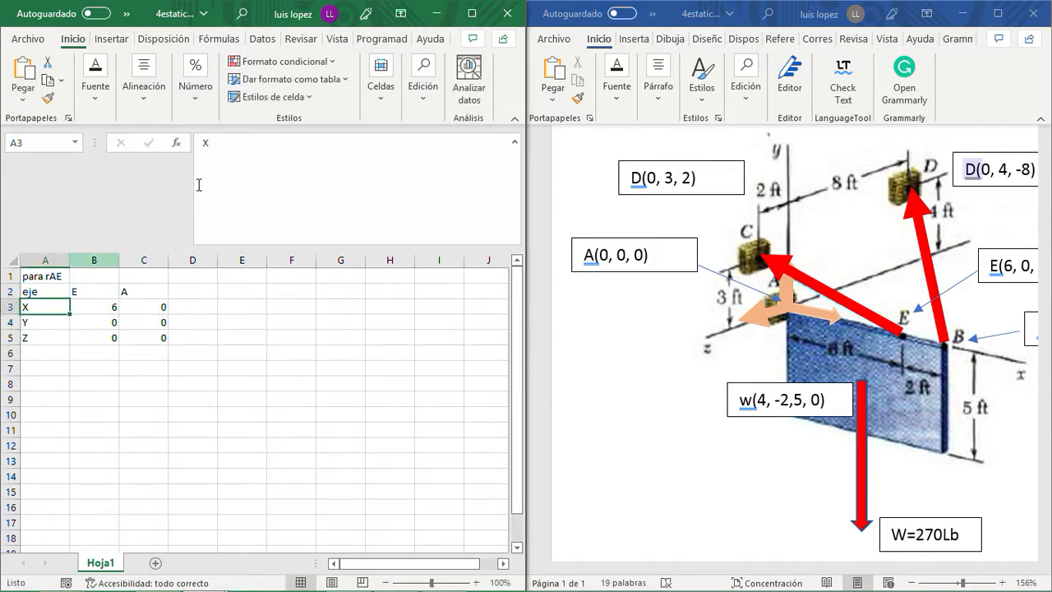
left_click(237, 156)
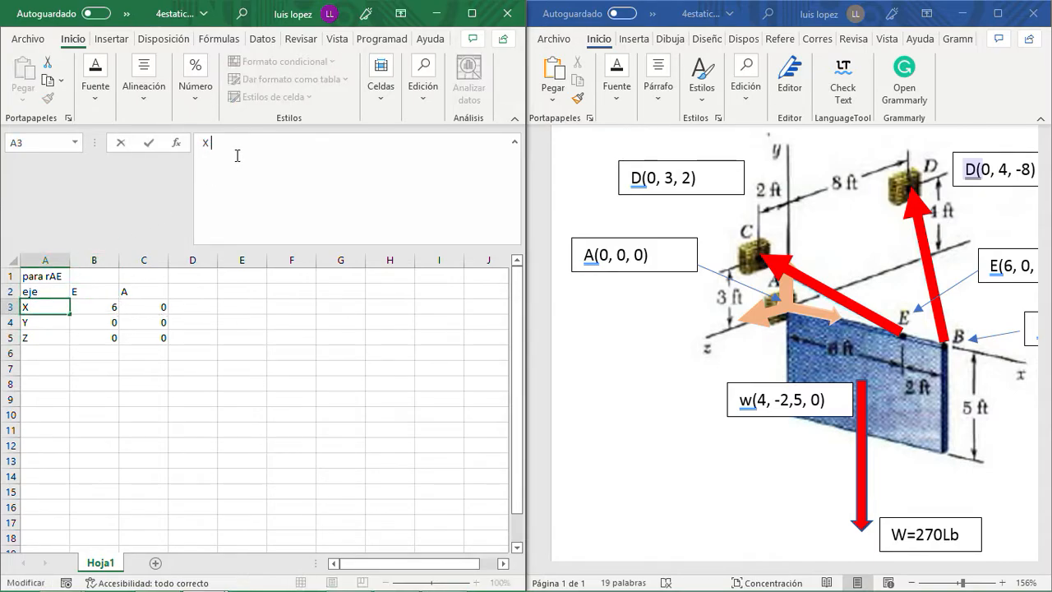
type("(ft)")
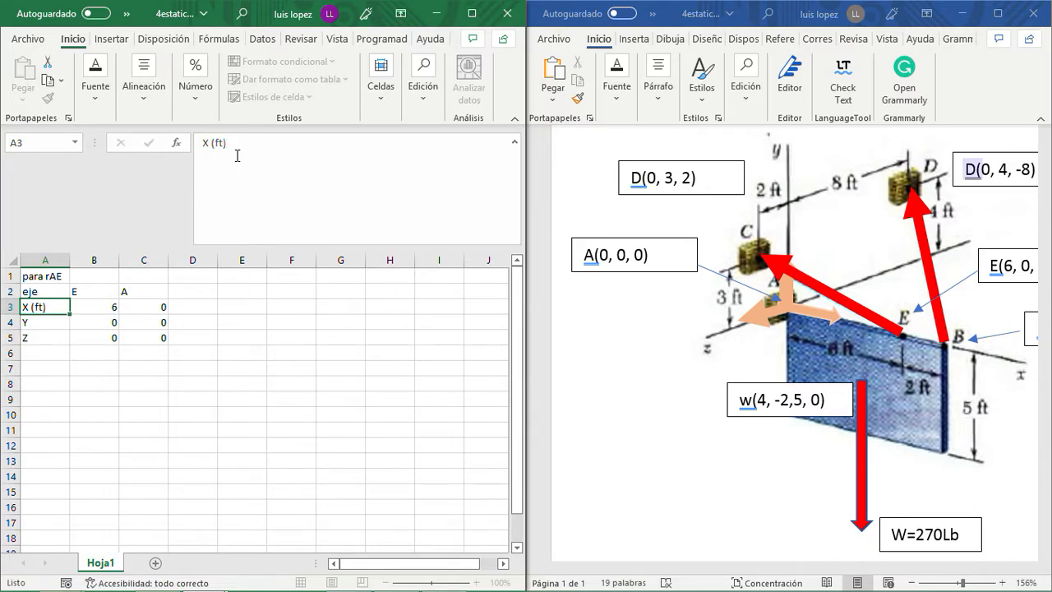
key("Return")
left_click(236, 156)
type("(ft)")
key("Return")
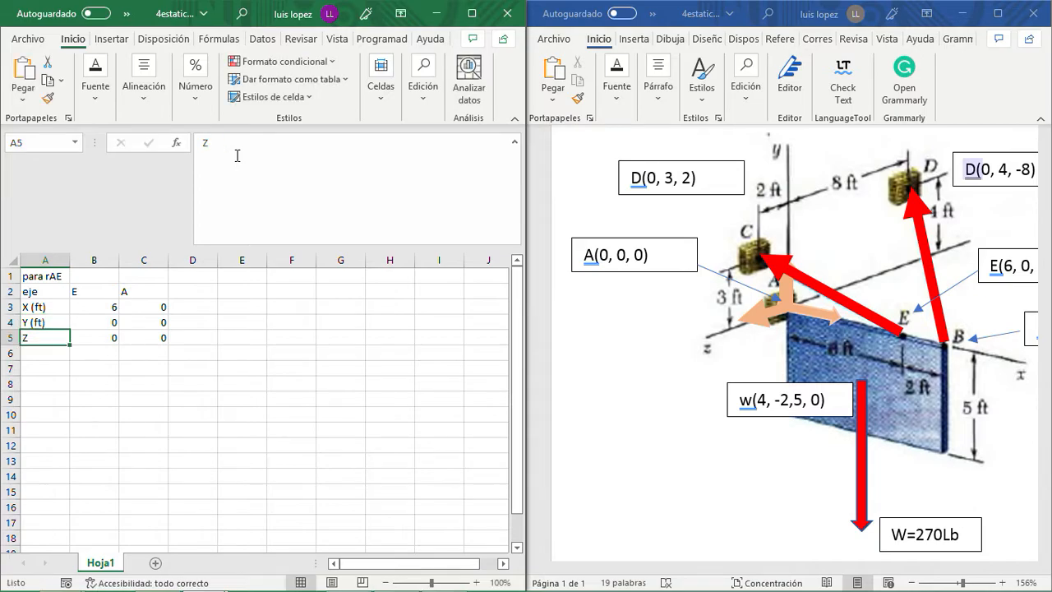
left_click(237, 155)
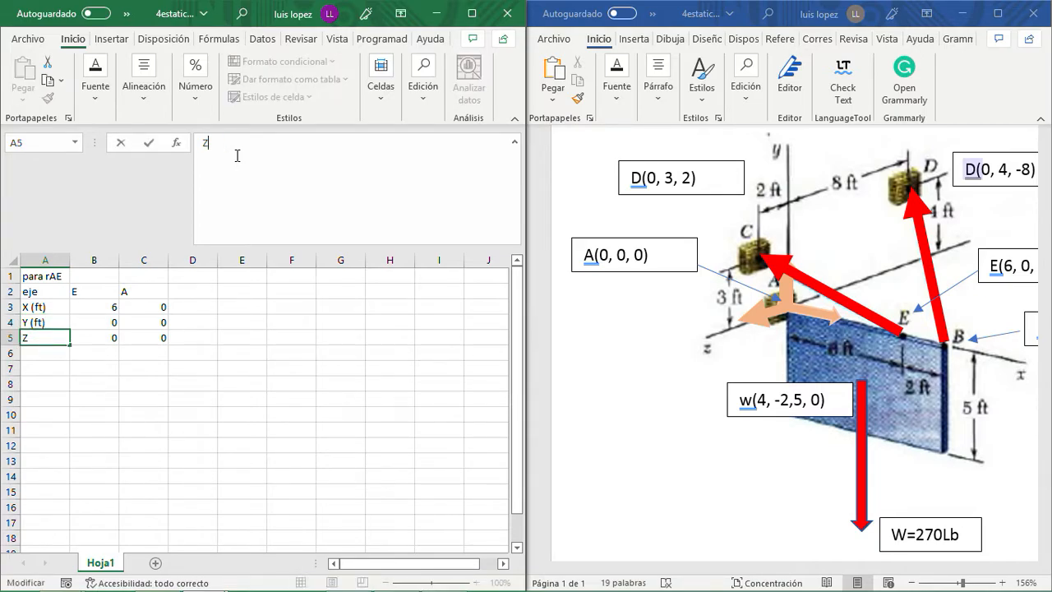
type("(ft)")
key("Return")
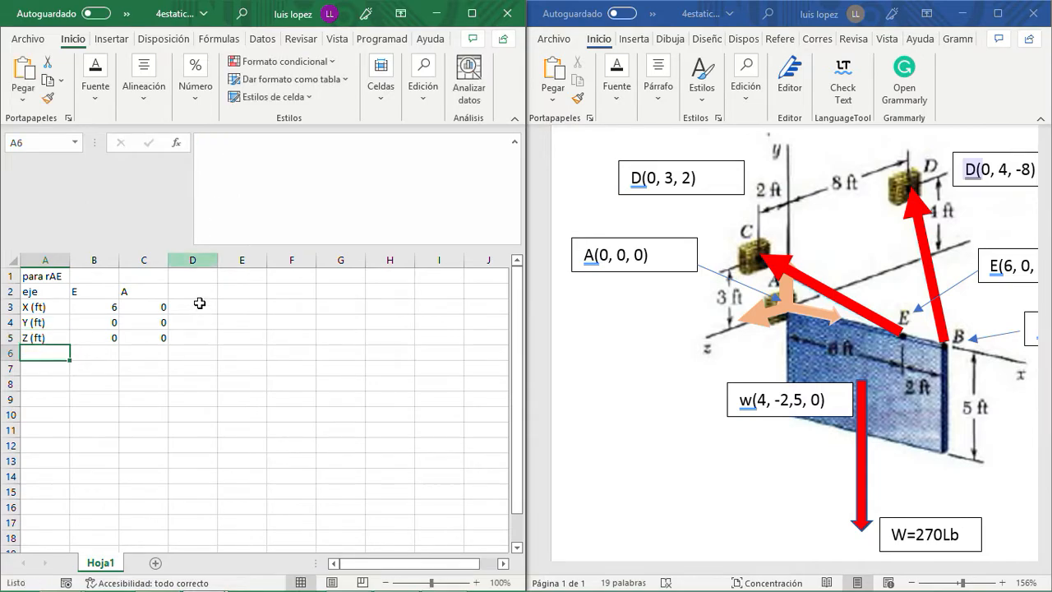
- Enter the vector component label rAEx in cell E3
left_click(199, 303)
left_click(204, 291)
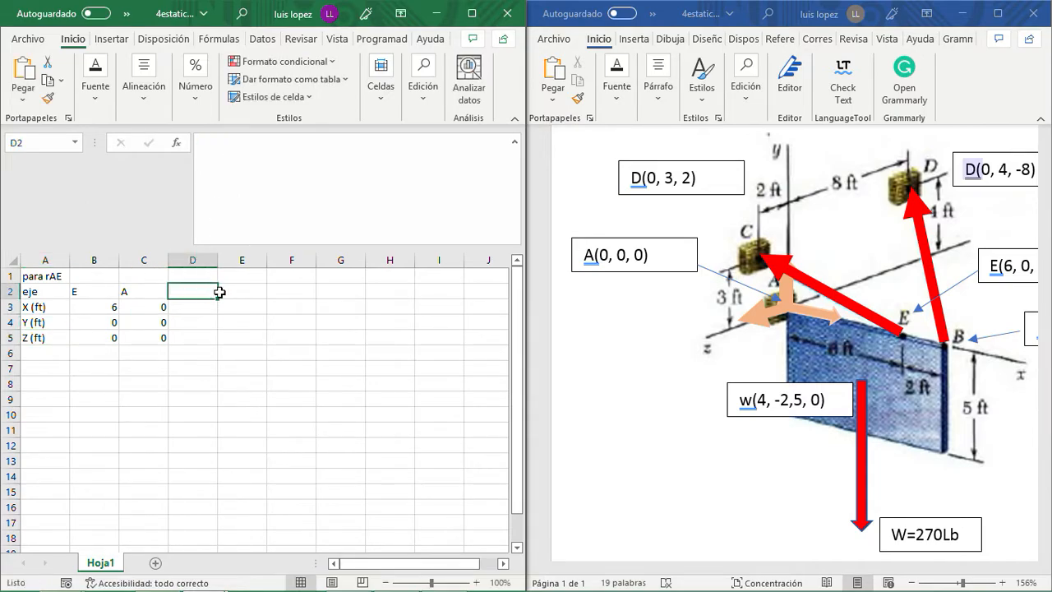
left_click(245, 305)
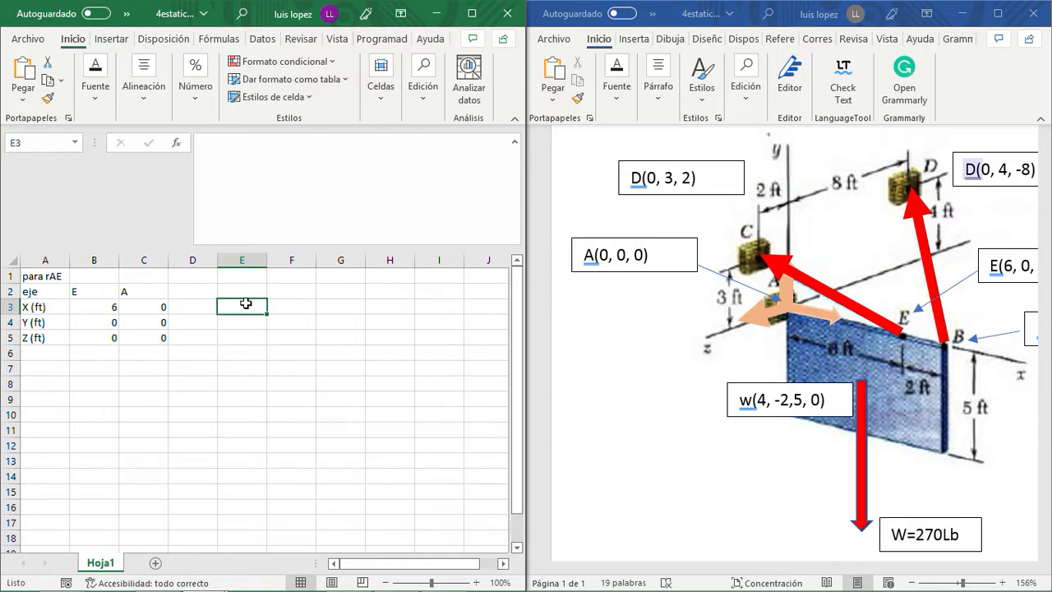
type("r")
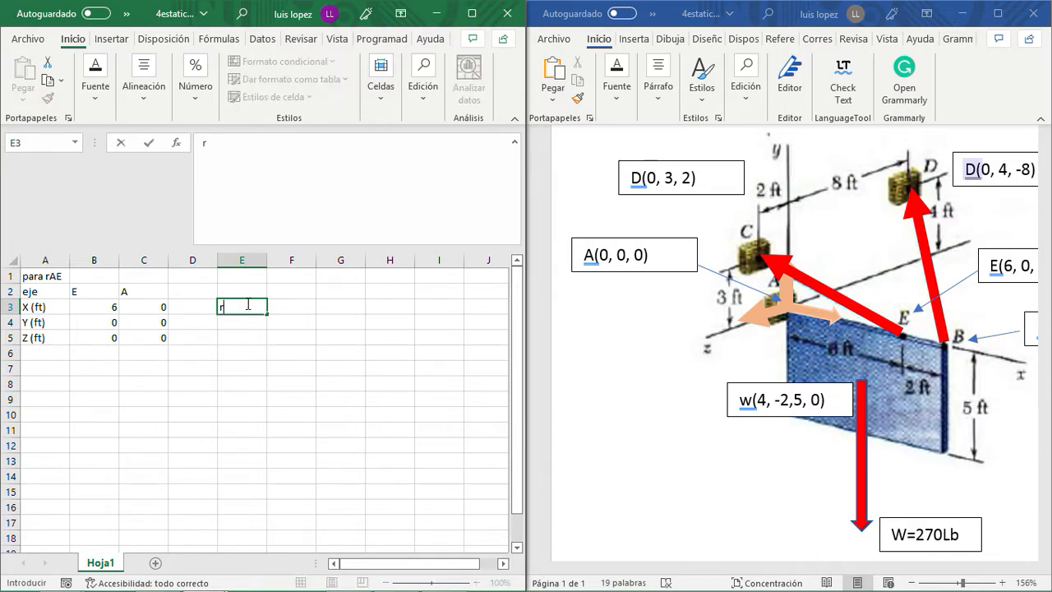
type("AEx")
key("Return")
- Copy the rAEx label from E3 into E4 and E5
left_click(246, 304)
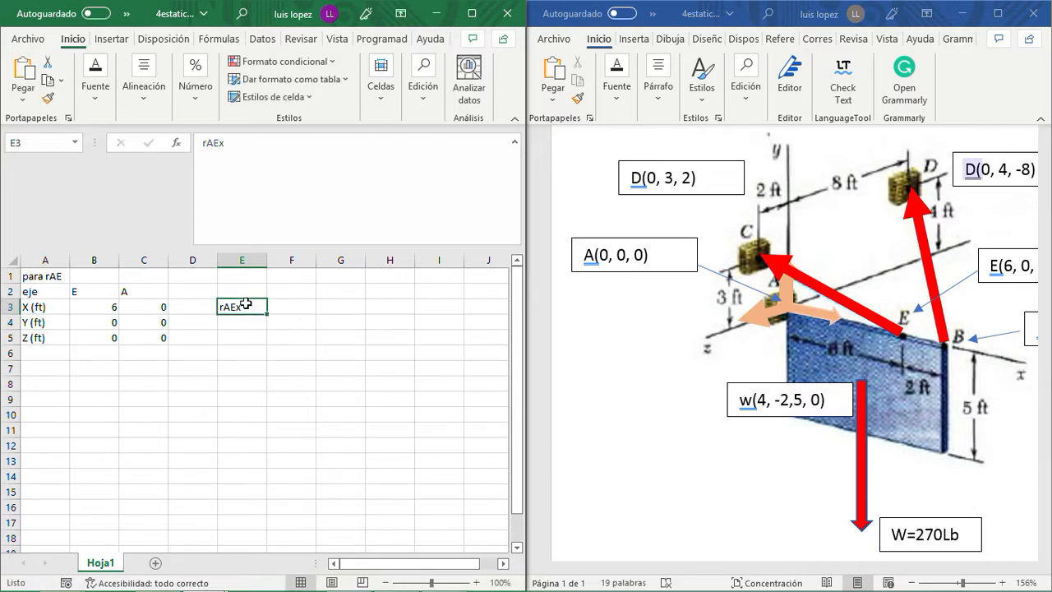
key("ctrl+c")
key("Down")
key("ctrl+v")
key("Down")
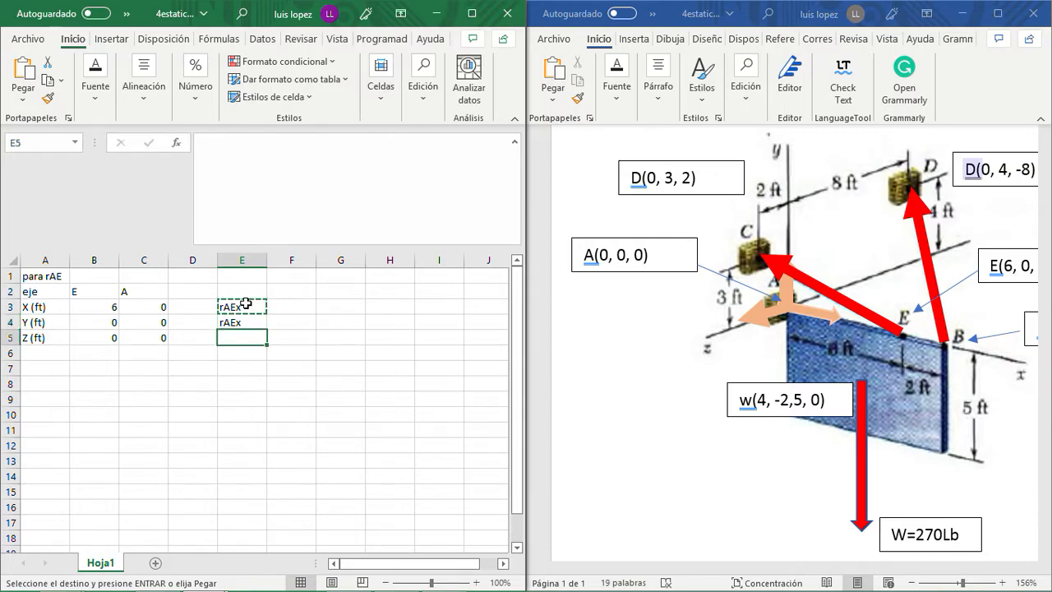
key("ctrl+v")
- Change the copied component labels in E4 and E5 to rAEy and rAEz
left_click(240, 320)
left_click(237, 146)
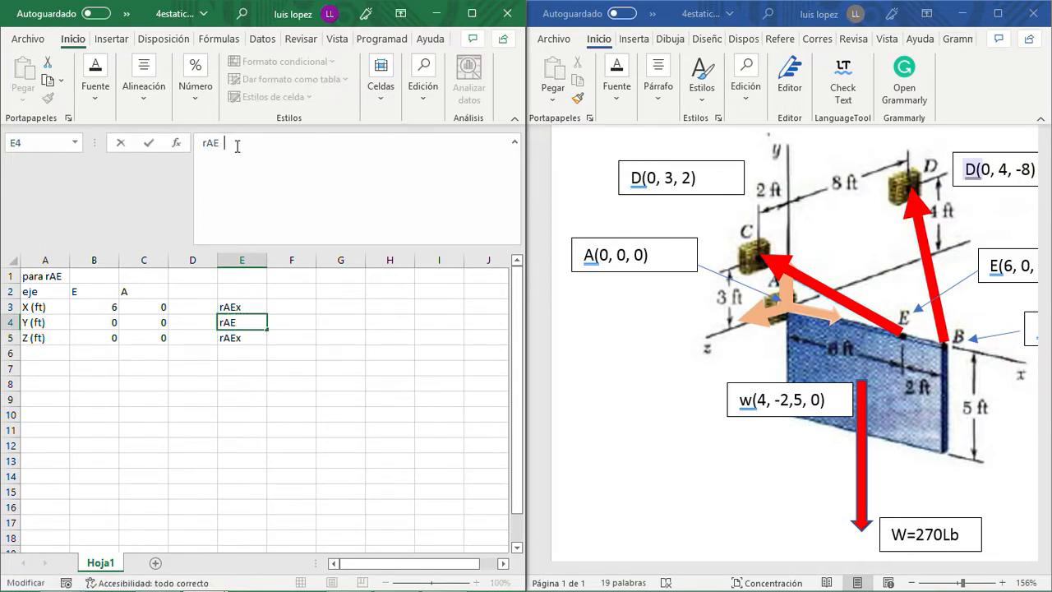
key("Return")
left_click(237, 146)
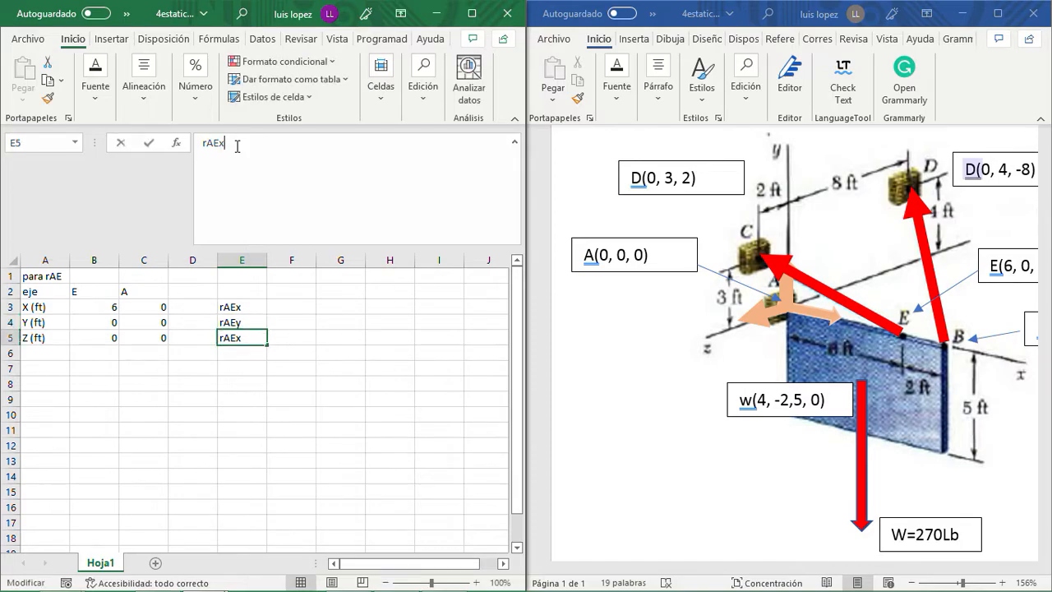
type("z")
key("Return")
- Enter the formula =B3-C3 in D3 and fill it down through D5
key("Up")
key("Up")
key("Up")
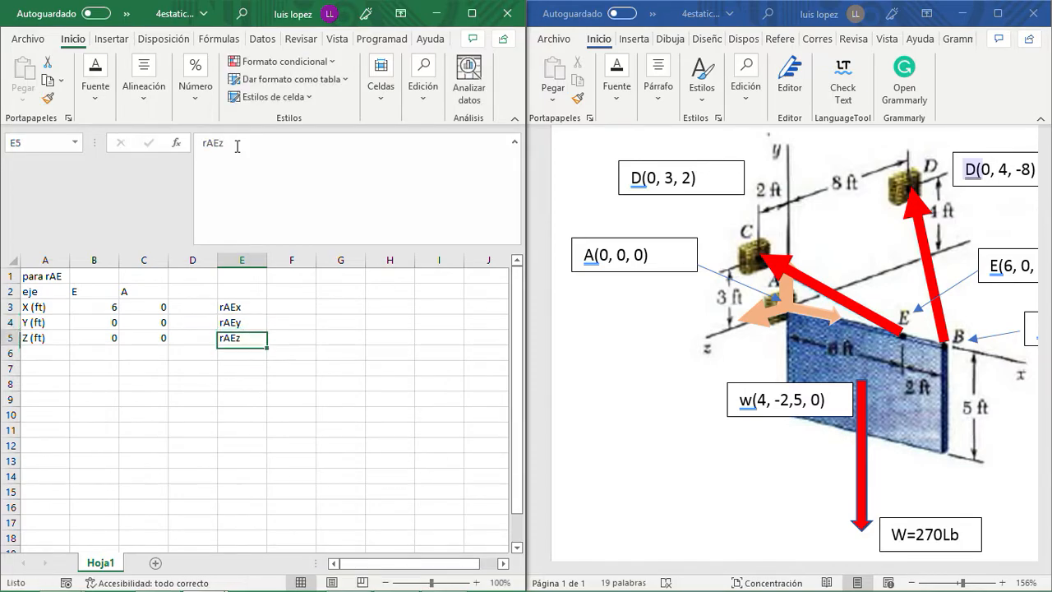
key("Left")
type("=")
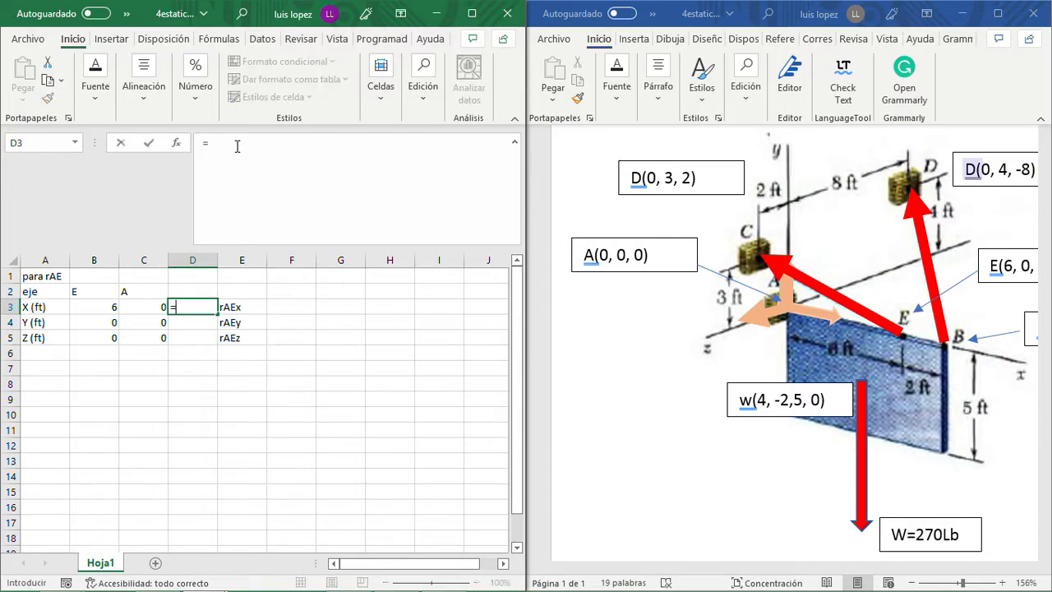
left_click(92, 307)
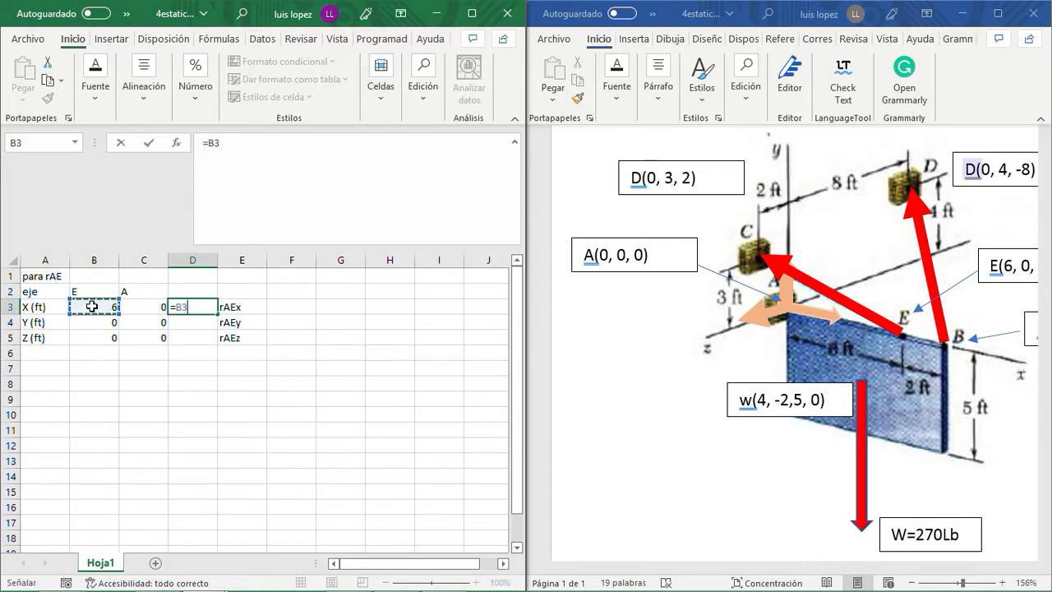
type("-")
left_click(150, 306)
key("Return")
left_click(211, 305)
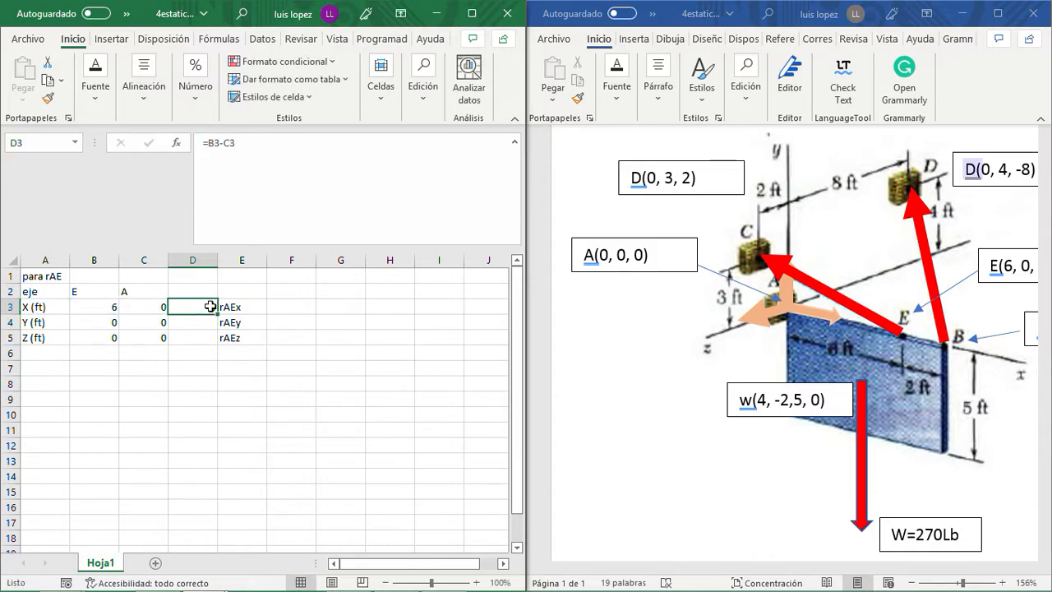
left_click_drag(216, 313, 210, 336)
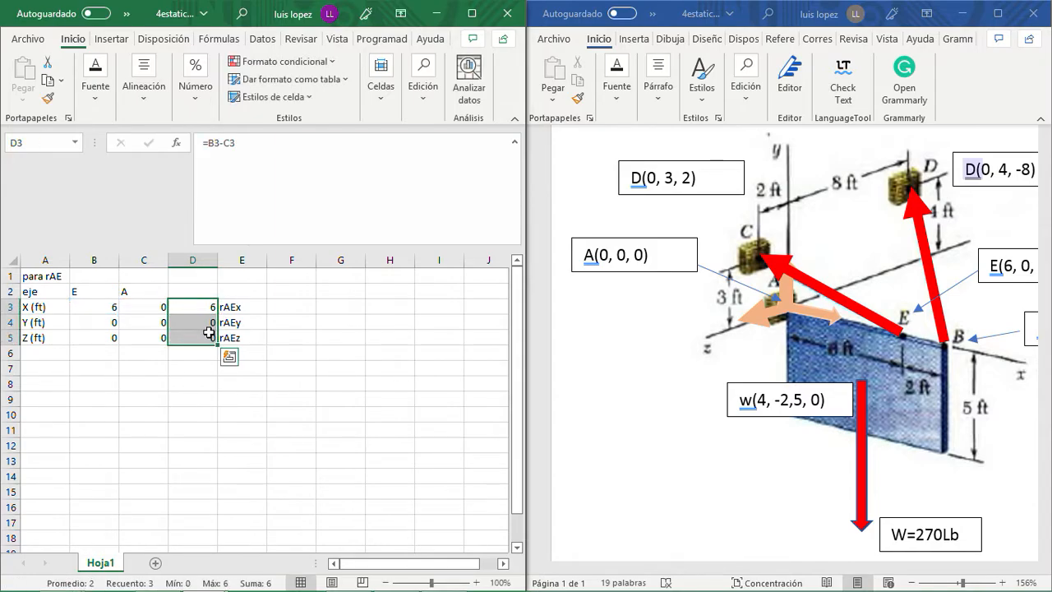
- Enter the column header rAE in cell D2
left_click(188, 291)
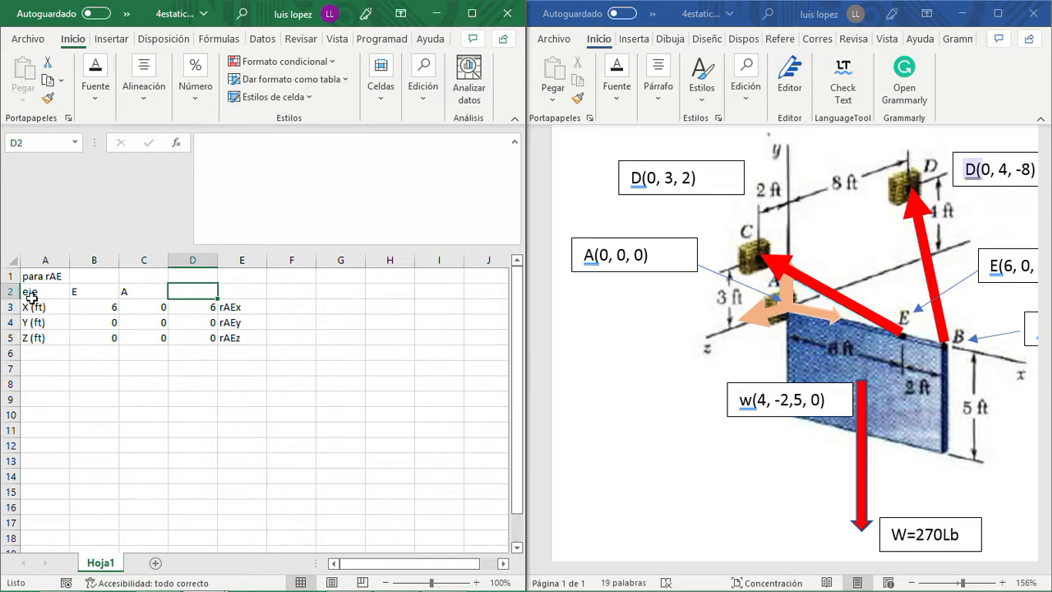
left_click(29, 353)
key("Up")
key("Up")
key("Up")
key("Up")
key("Up")
key("Down")
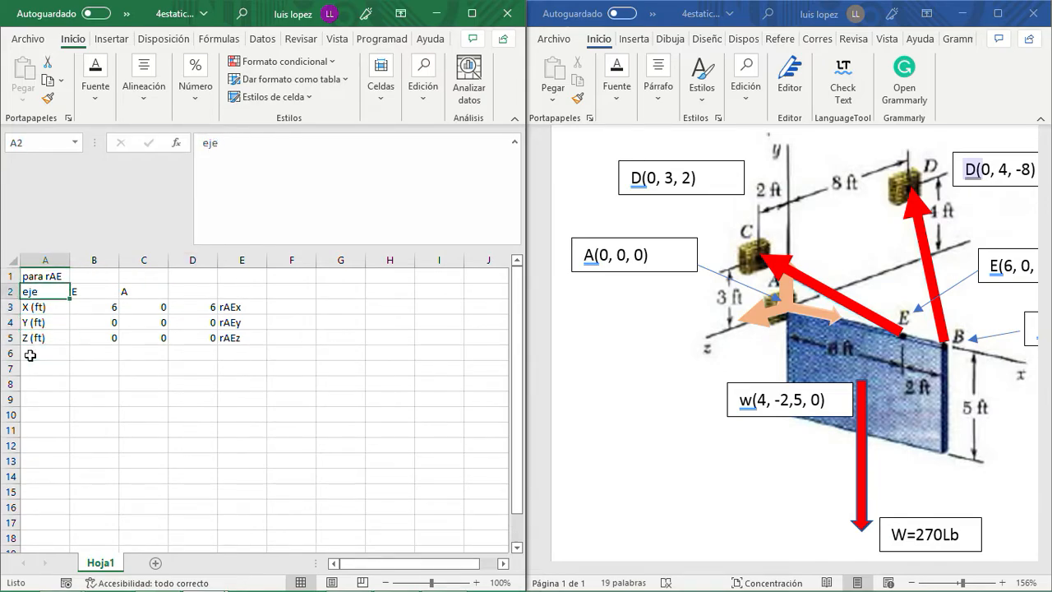
key("Right")
key("Right")
key("Right")
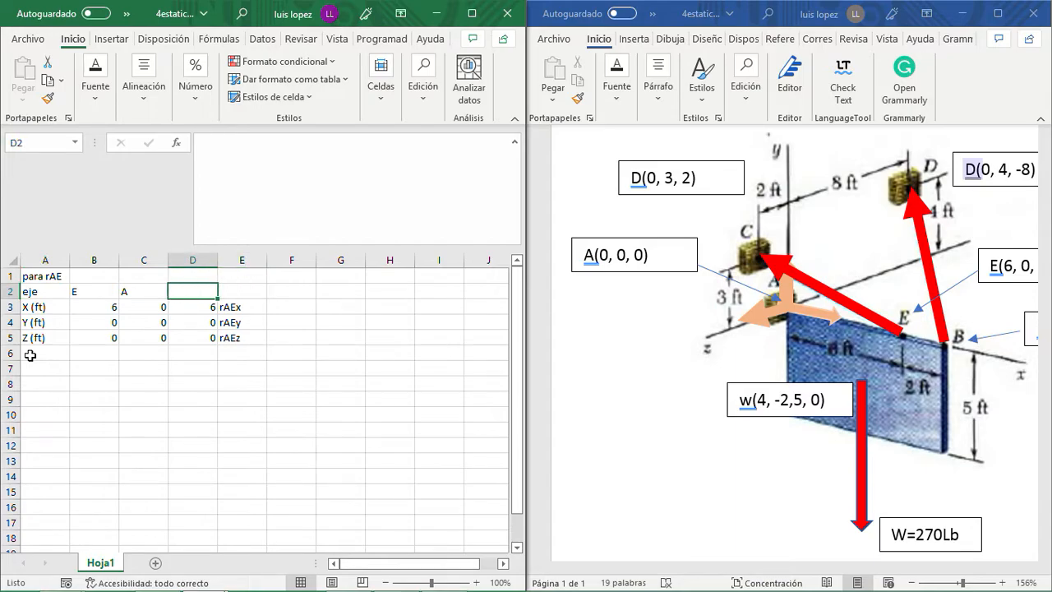
type("r")
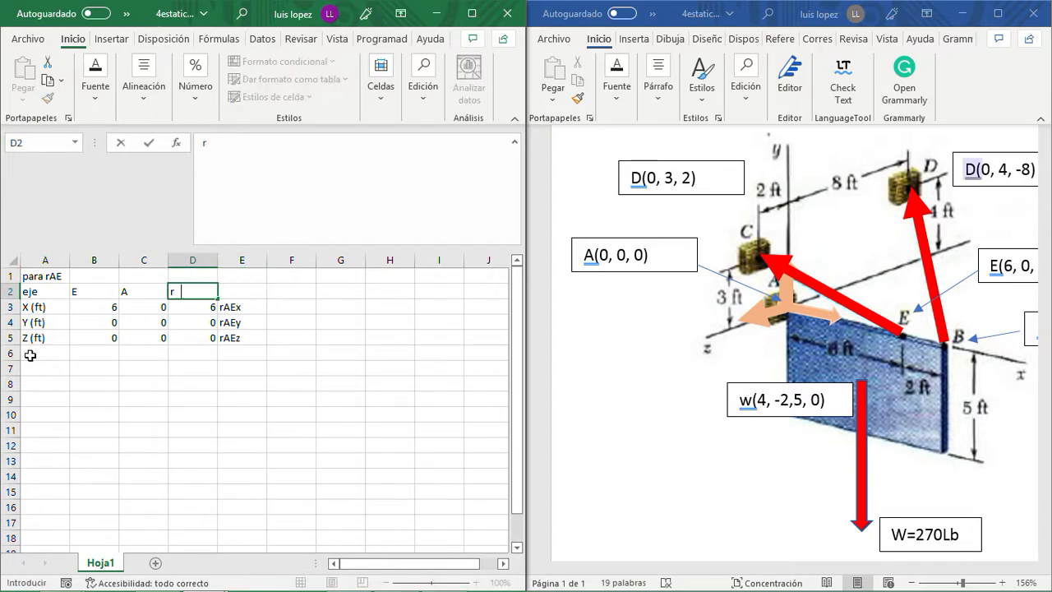
type("AE")
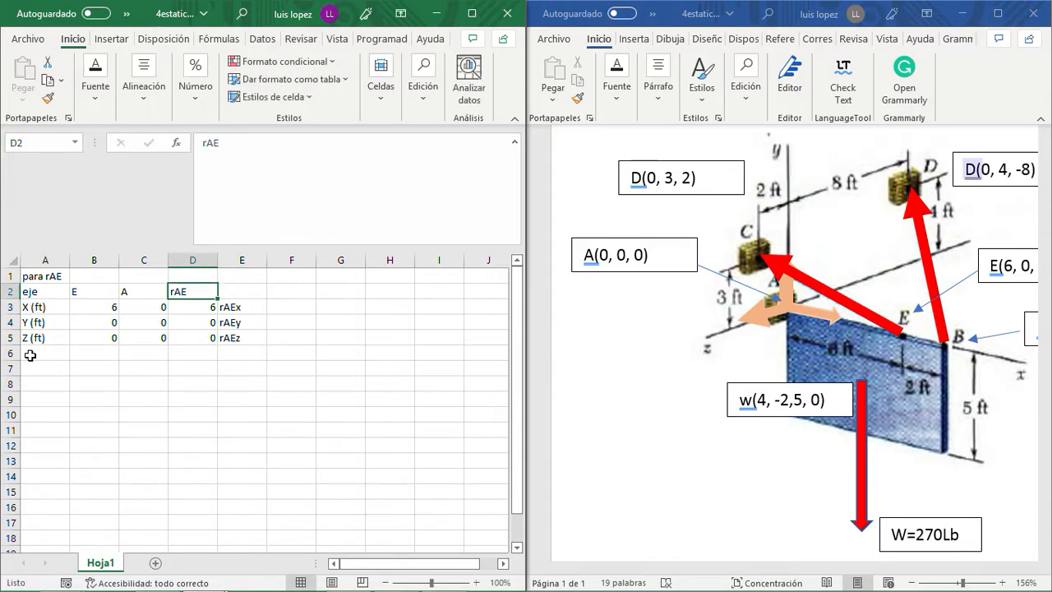
- Merge and center the rAE header across D2:E2
key("shift+Right")
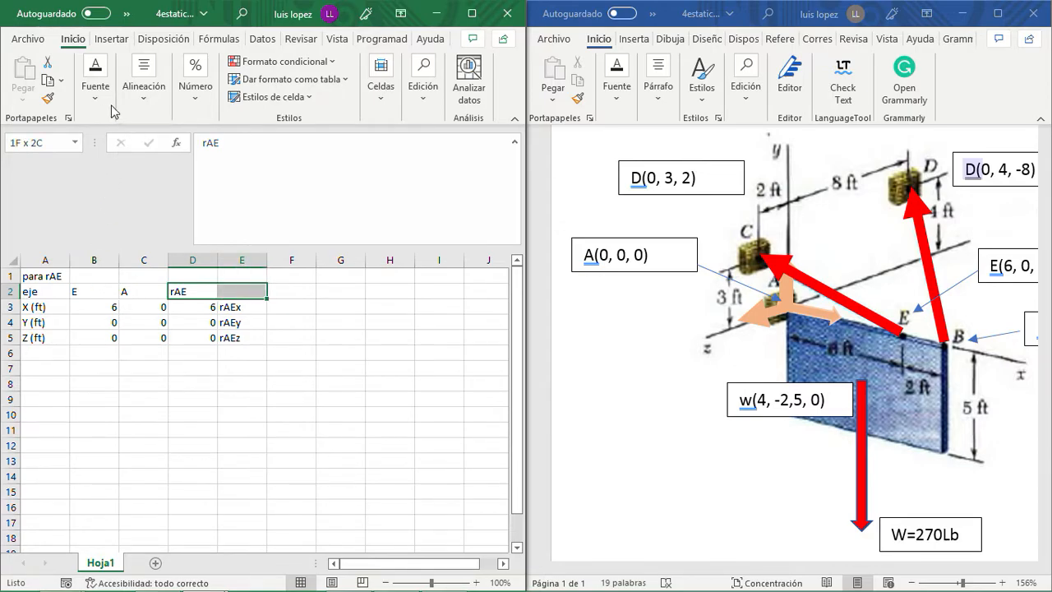
left_click(143, 104)
left_click(279, 165)
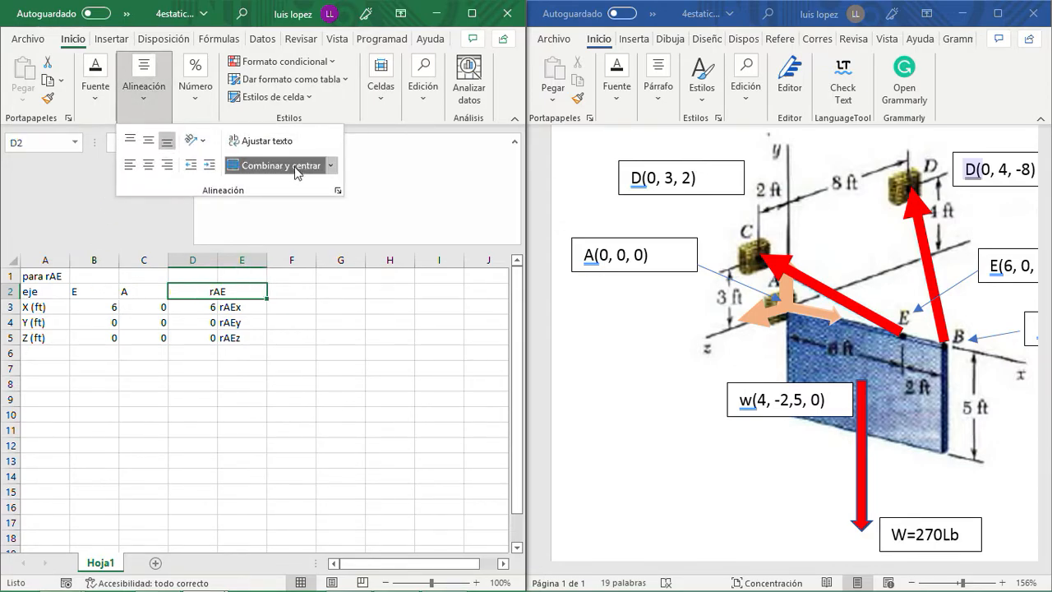
- Apply all borders to the coordinate table in A2:E5
left_click_drag(49, 291, 245, 342)
left_click(97, 93)
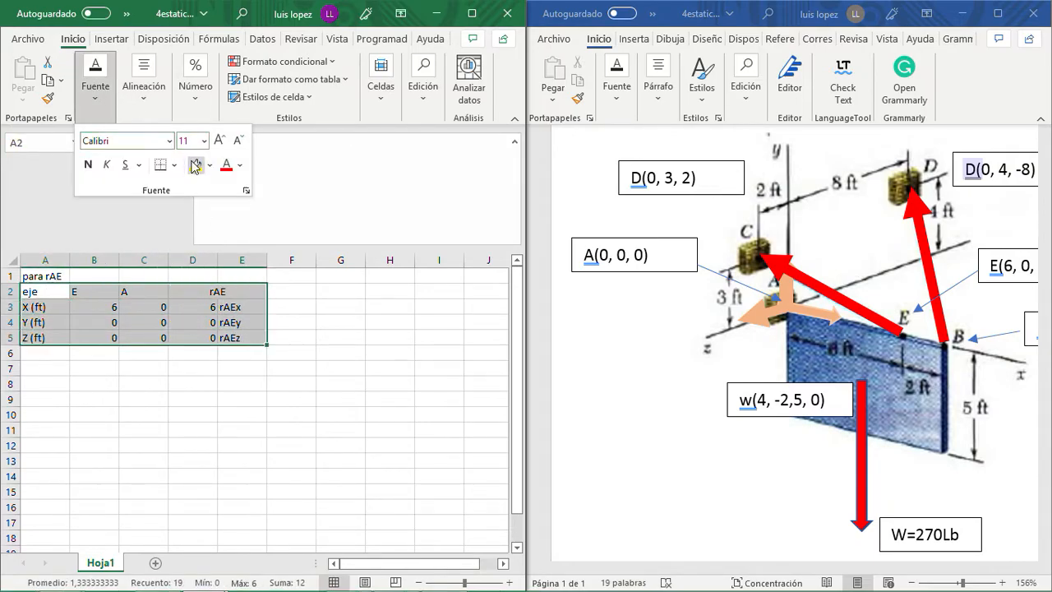
left_click(174, 165)
left_click(189, 318)
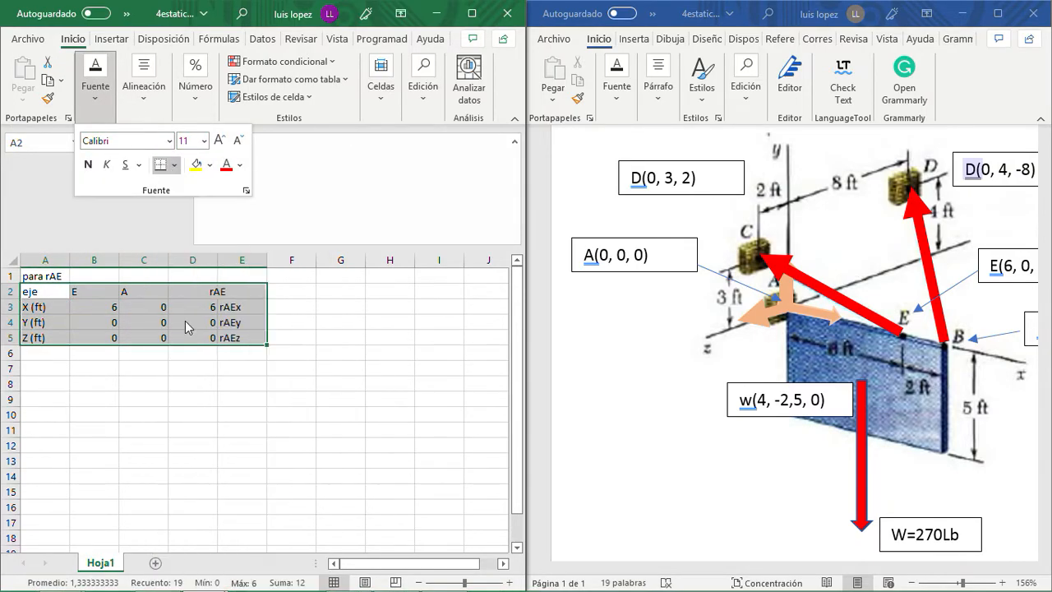
- Center the contents of A2:E5 horizontally and vertically
left_click(146, 90)
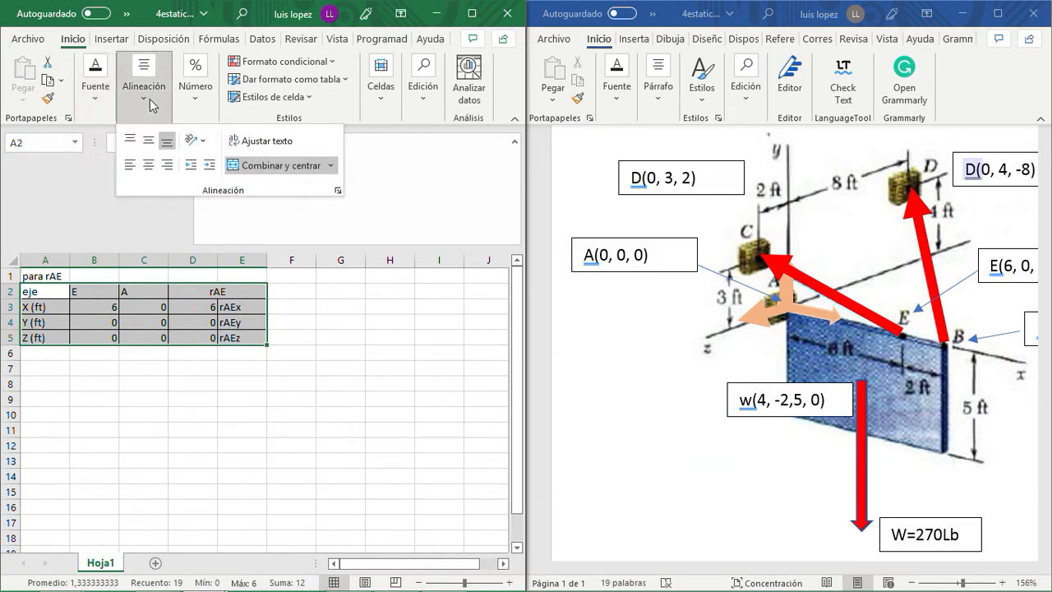
left_click(148, 165)
left_click(149, 142)
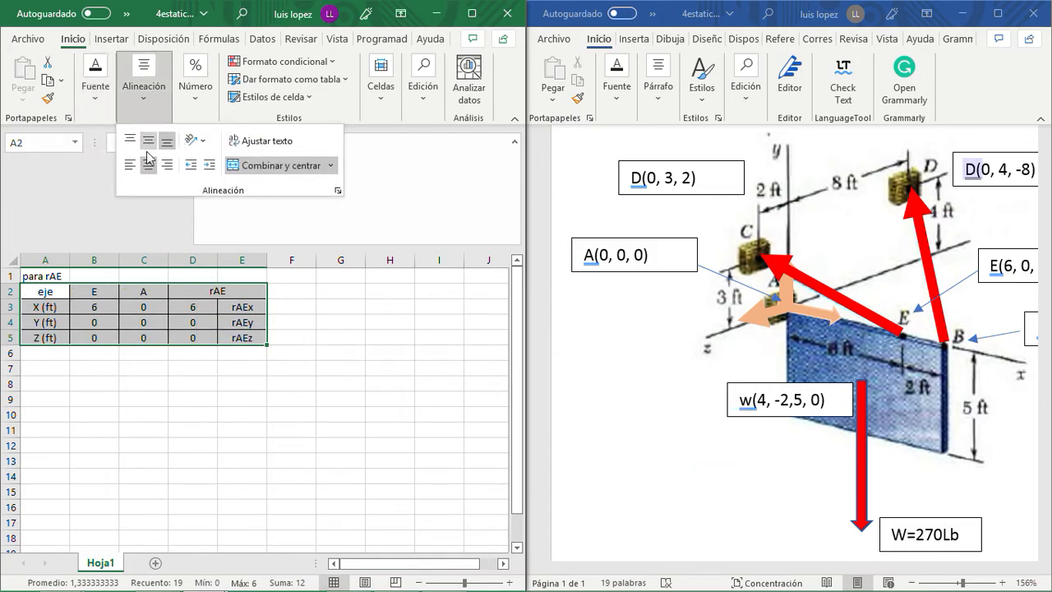
left_click(127, 377)
- Copy the titled rAE table in A1:E5 and paste the duplicate starting at A7
left_click(97, 368)
key("Up")
key("Up")
key("Up")
key("Up")
key("Up")
key("Up")
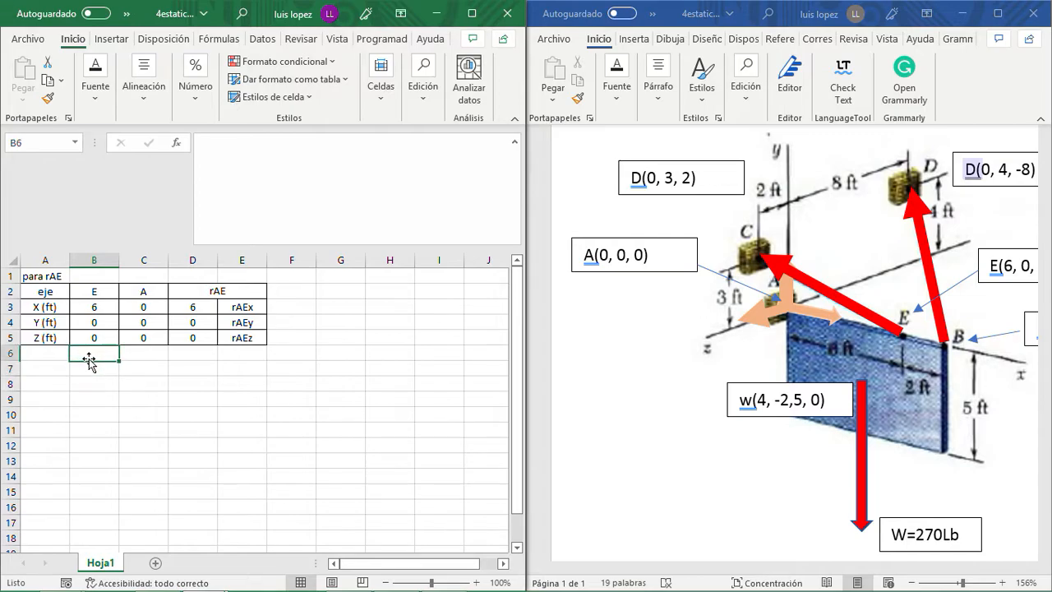
key("Left")
key("shift+Right")
key("shift+Right")
key("shift+Right")
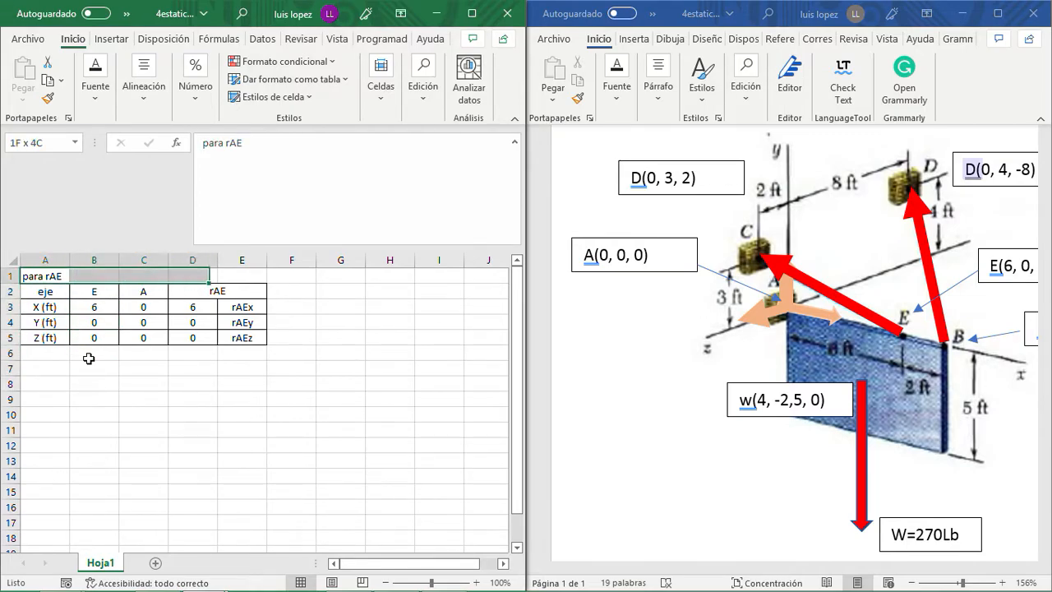
key("shift+Down")
key("shift+Down")
key("shift+Down")
key("shift+Down")
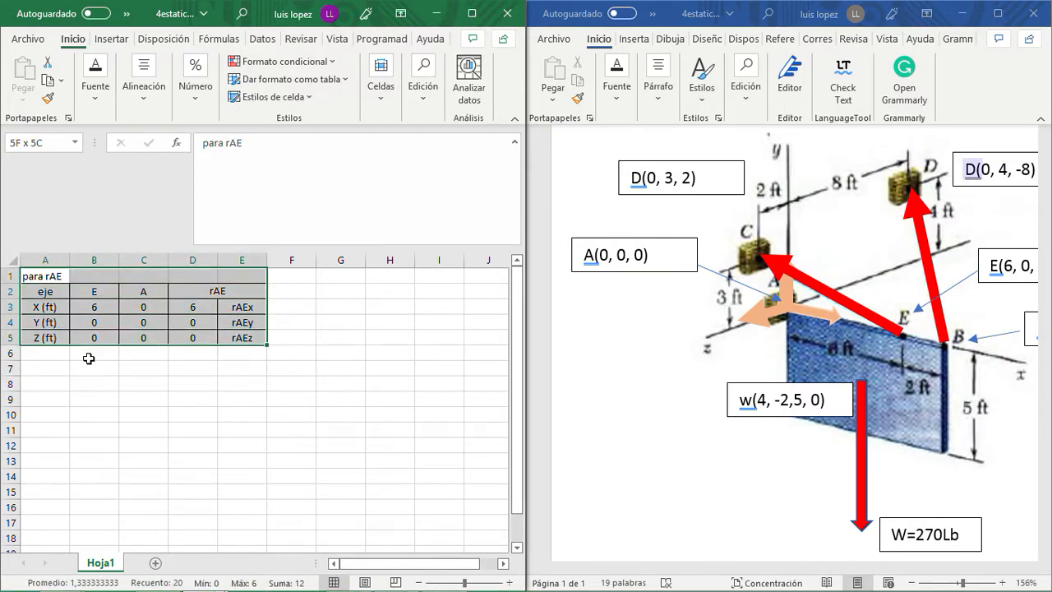
key("ctrl+c")
key("Down")
key("Down")
key("Down")
key("Down")
key("Down")
key("Down")
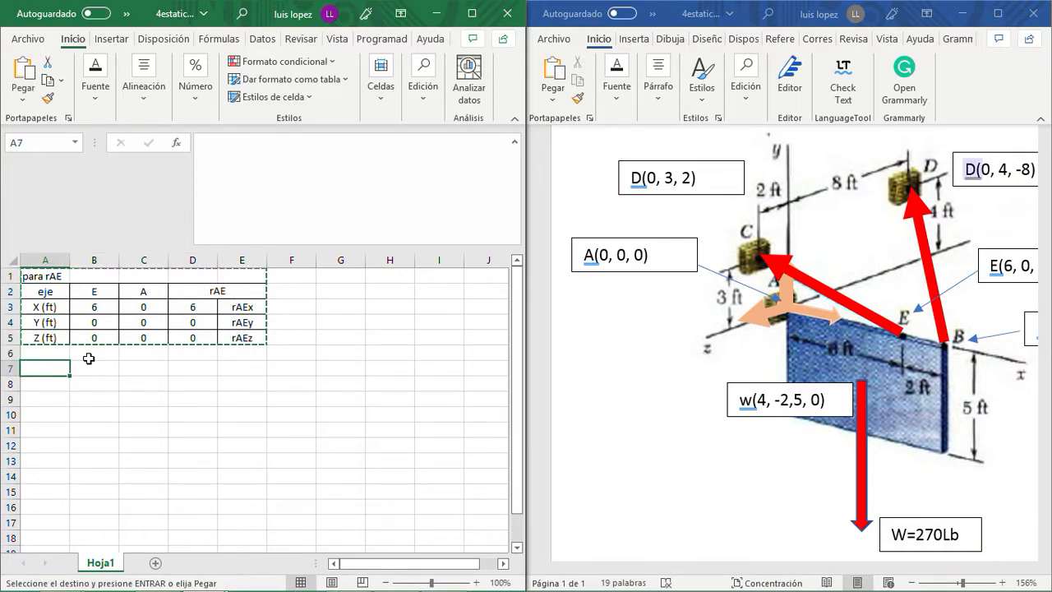
key("ctrl+v")
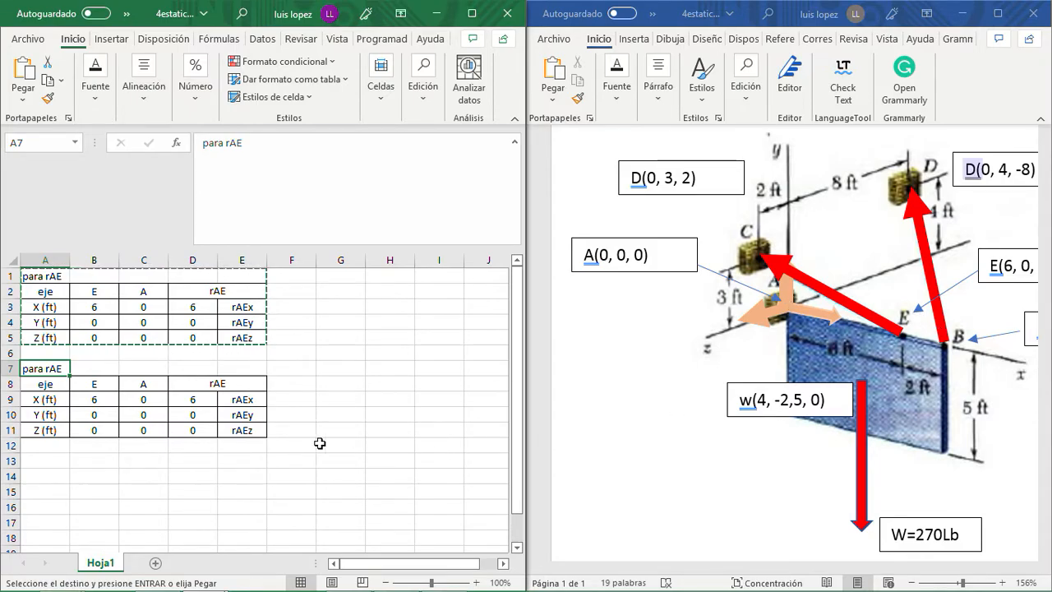
- Change the duplicated table's title in A7 to para rAB
left_click(246, 152)
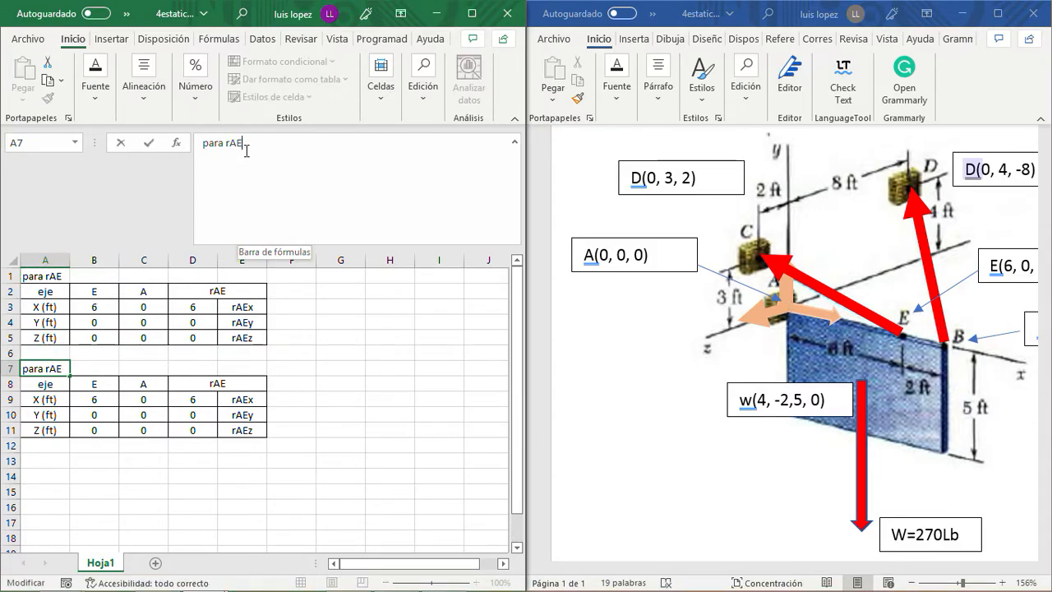
key("BackSpace")
key("Return")
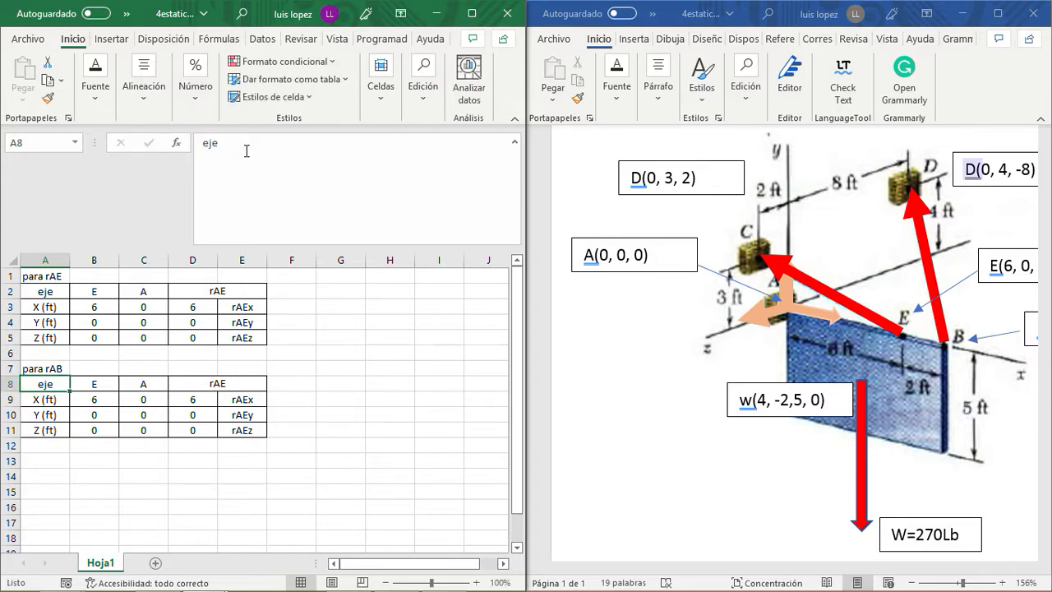
- Change the point header in B8 to B and set its X coordinate in B9 to 8
left_click(98, 382)
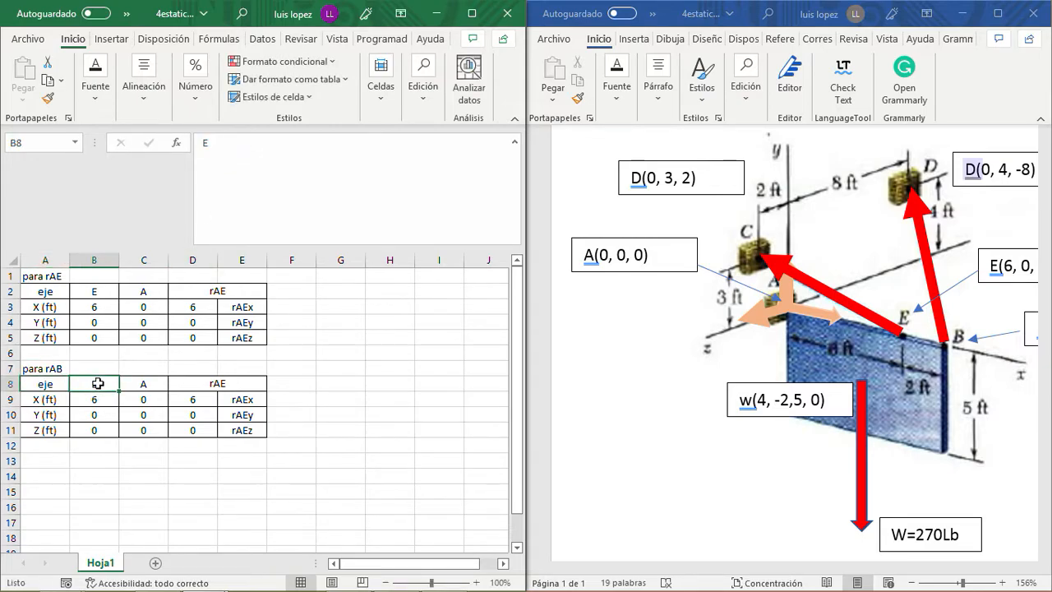
type("B")
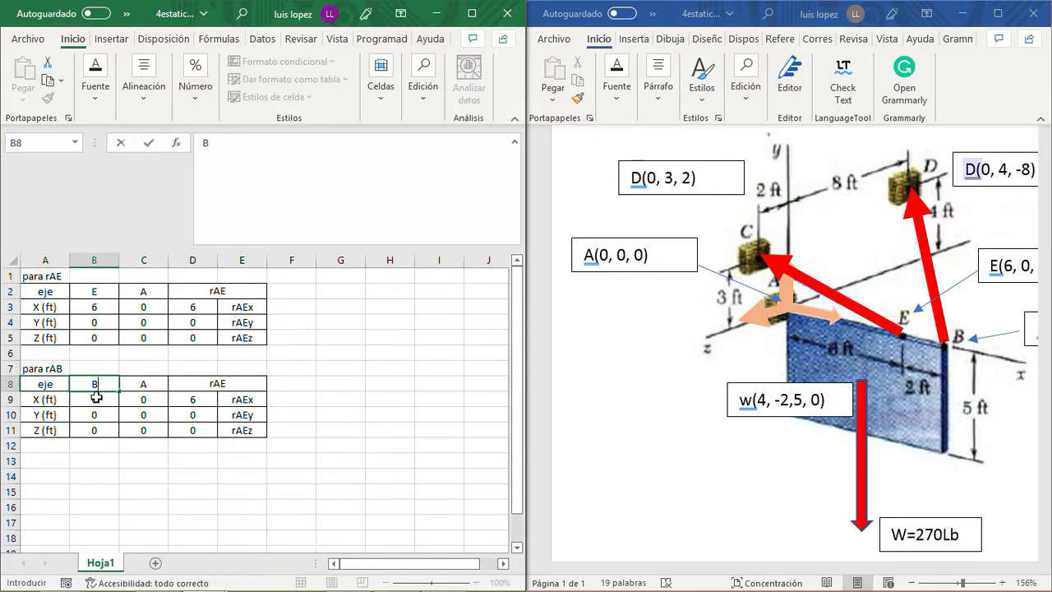
key("Return")
type("8")
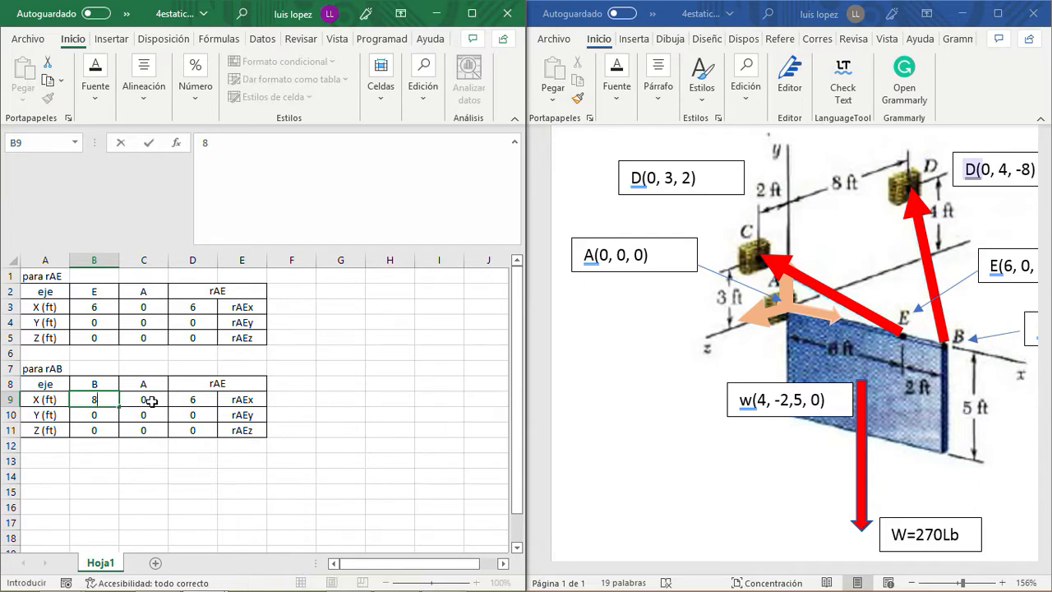
key("Return")
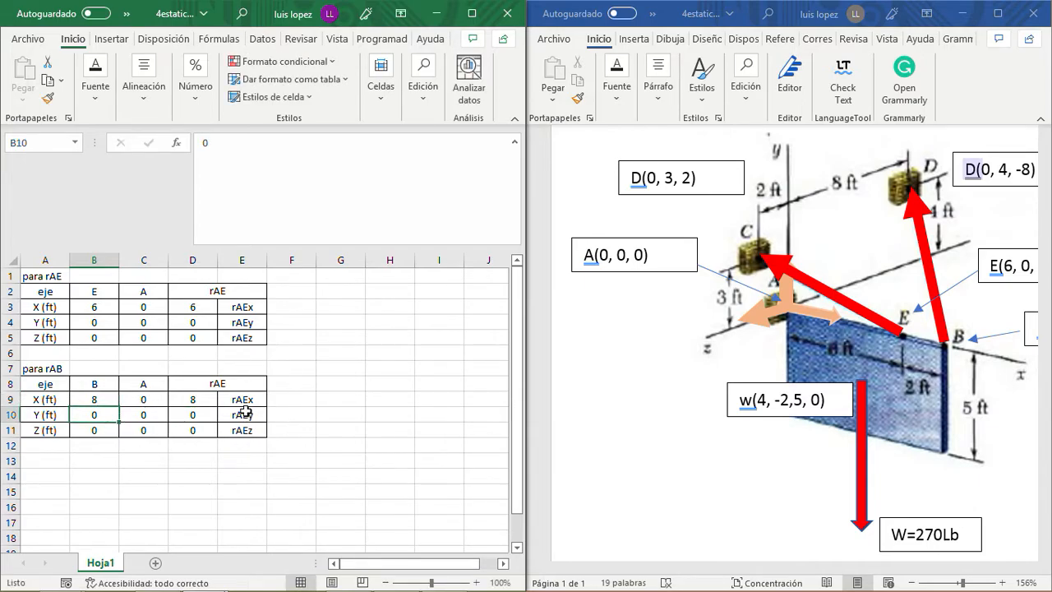
- Change the second table's merged vector header in D8 to rAB
left_click(225, 384)
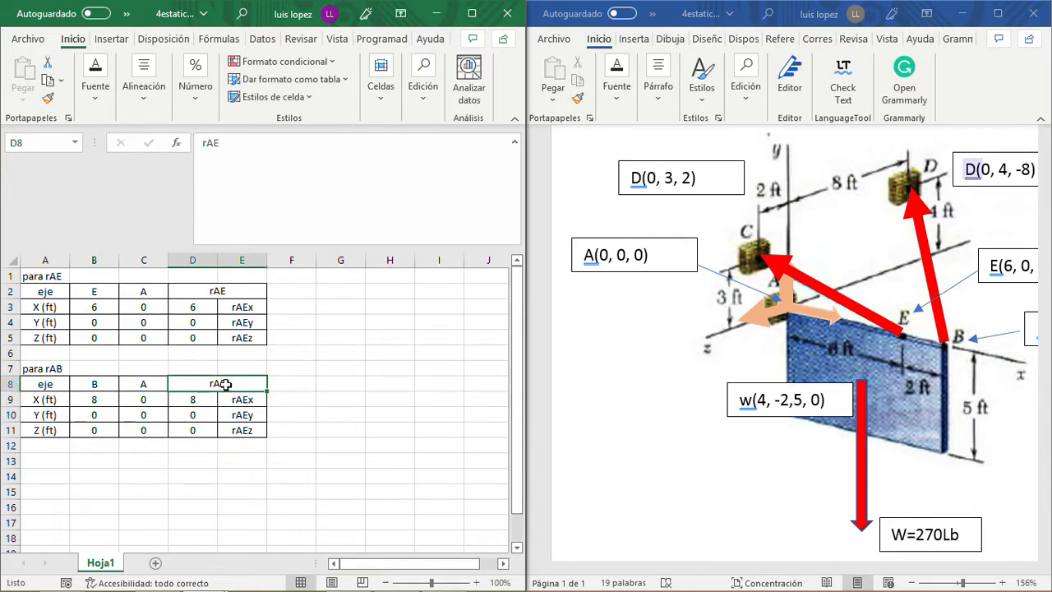
left_click(240, 154)
type("B")
key("Return")
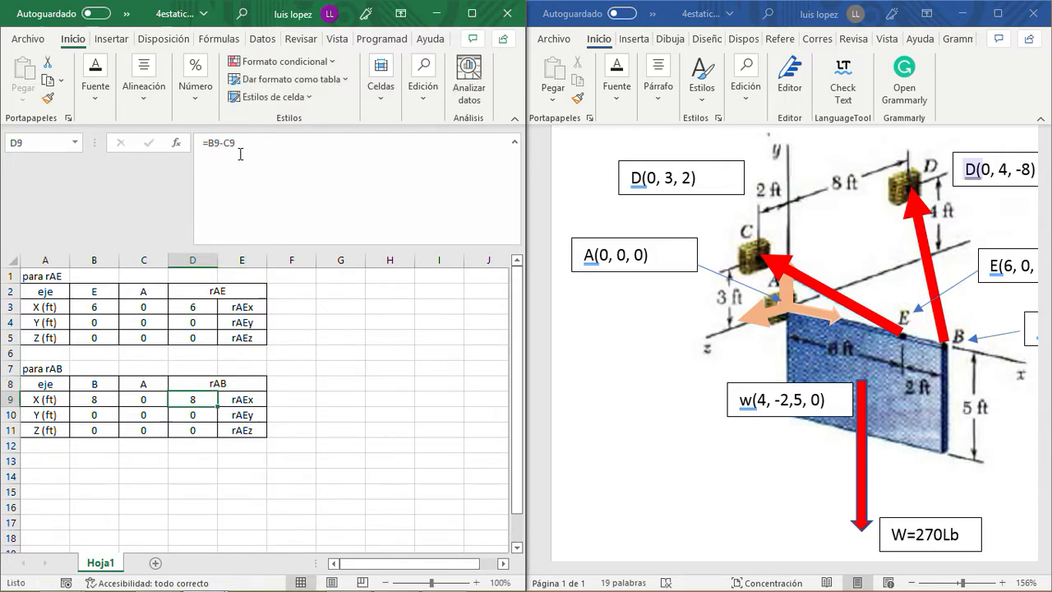
- Change the X component label in E9 to rABx
key("Right")
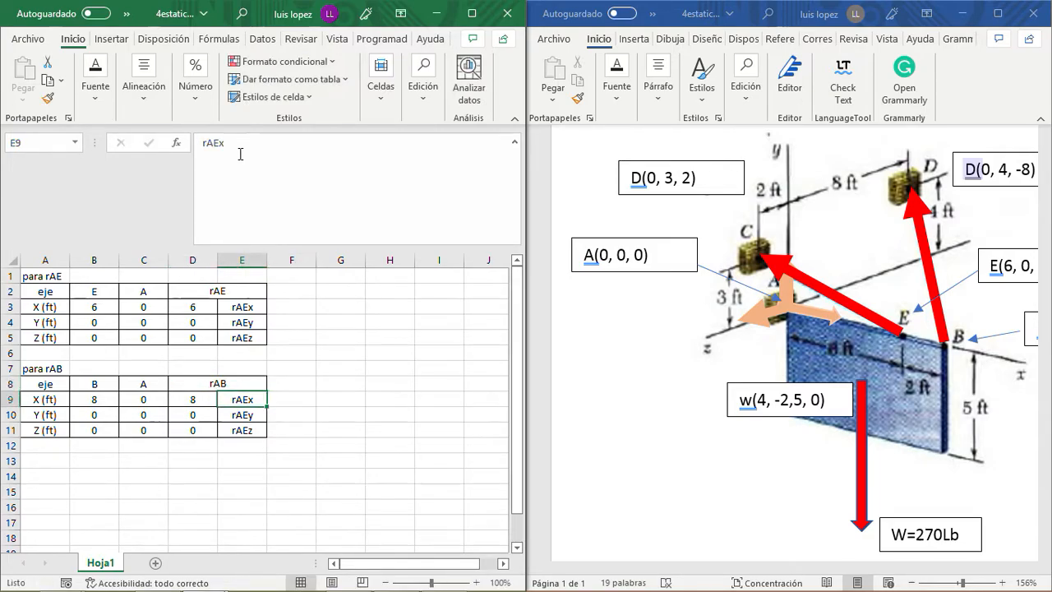
left_click(240, 154)
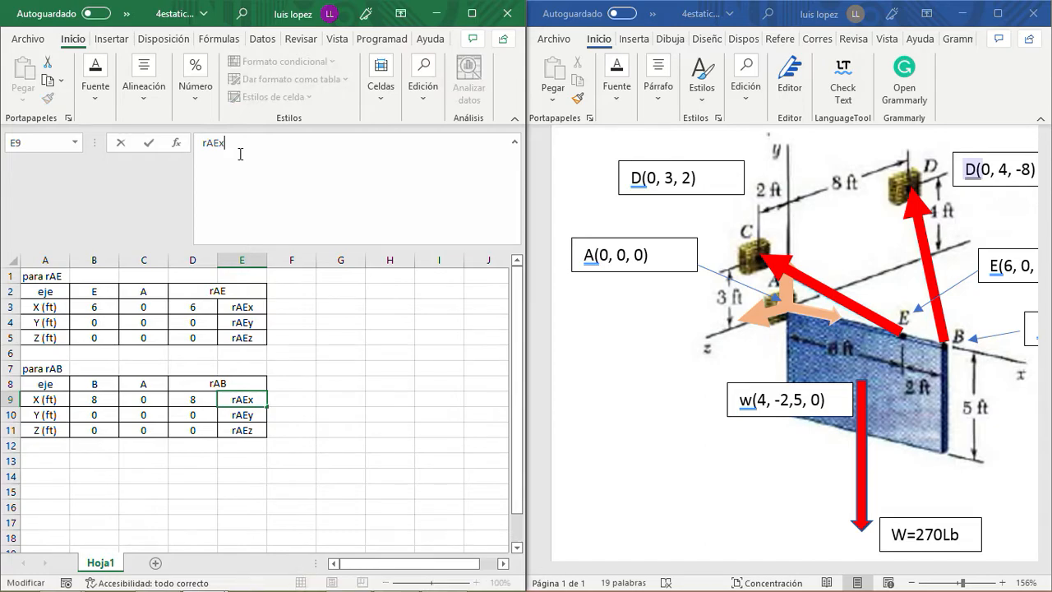
key("BackSpace")
key("BackSpace")
type("Bx")
key("Return")
- Copy the rABx label from E9 into E10:E11 of the second table
key("Up")
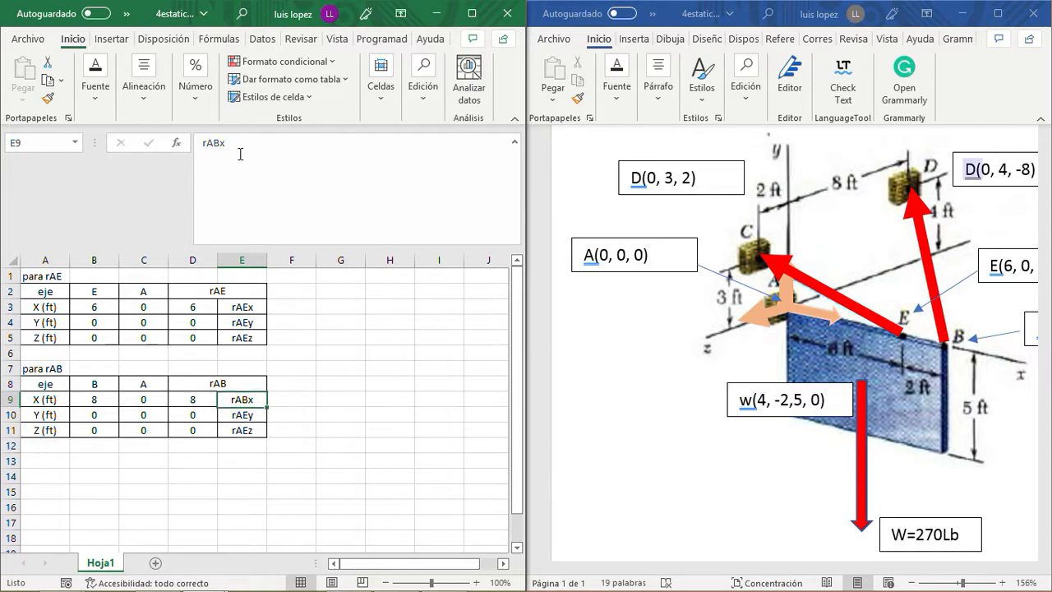
key("ctrl+c")
key("Left")
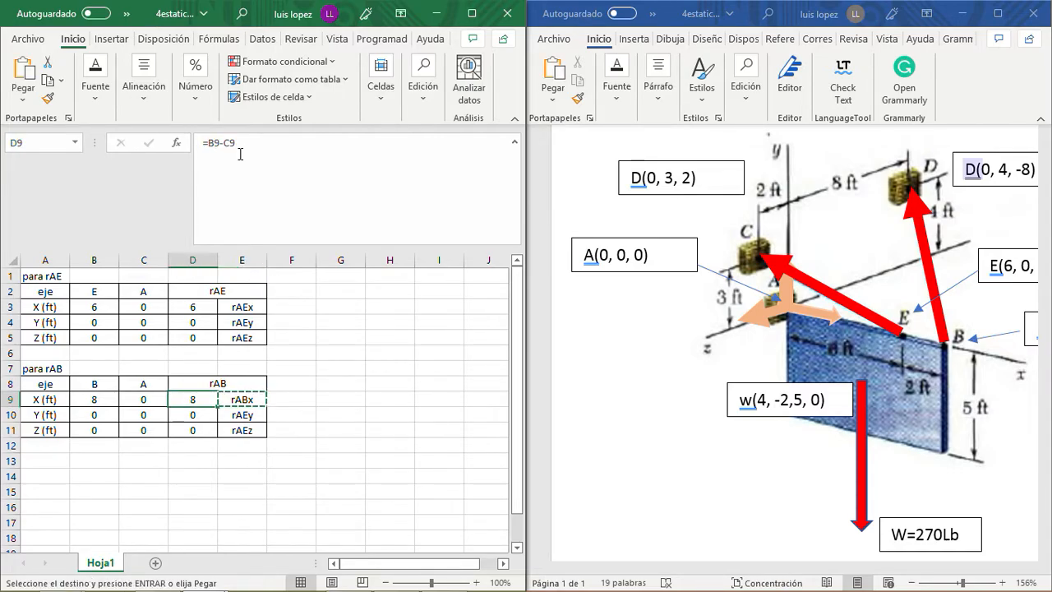
key("Right")
key("Down")
key("shift+Down")
key("ctrl+v")
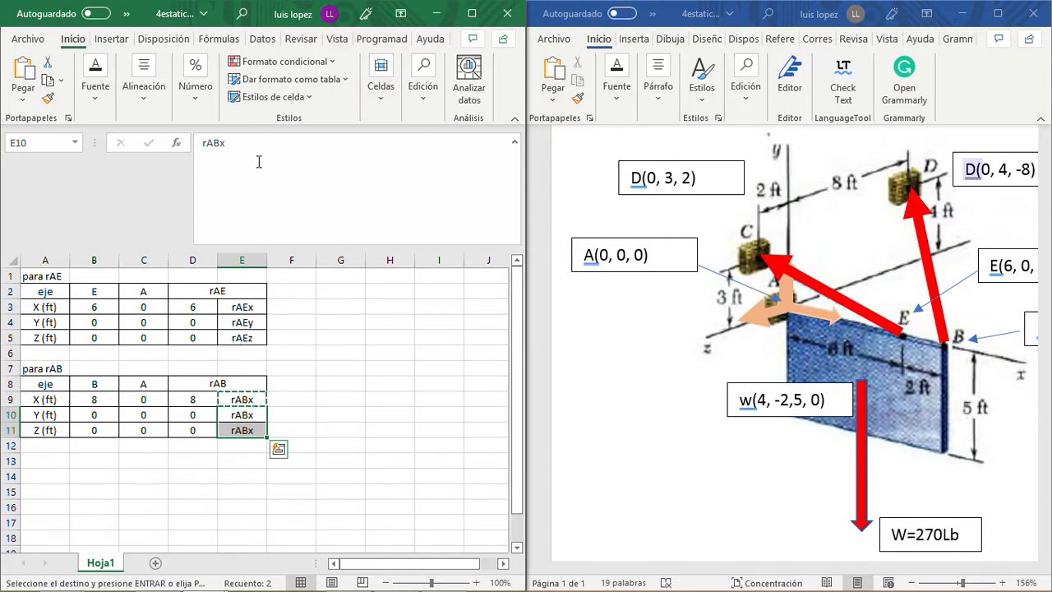
- Change the component labels in E10 and E11 to rABy and rABz
left_click(241, 414)
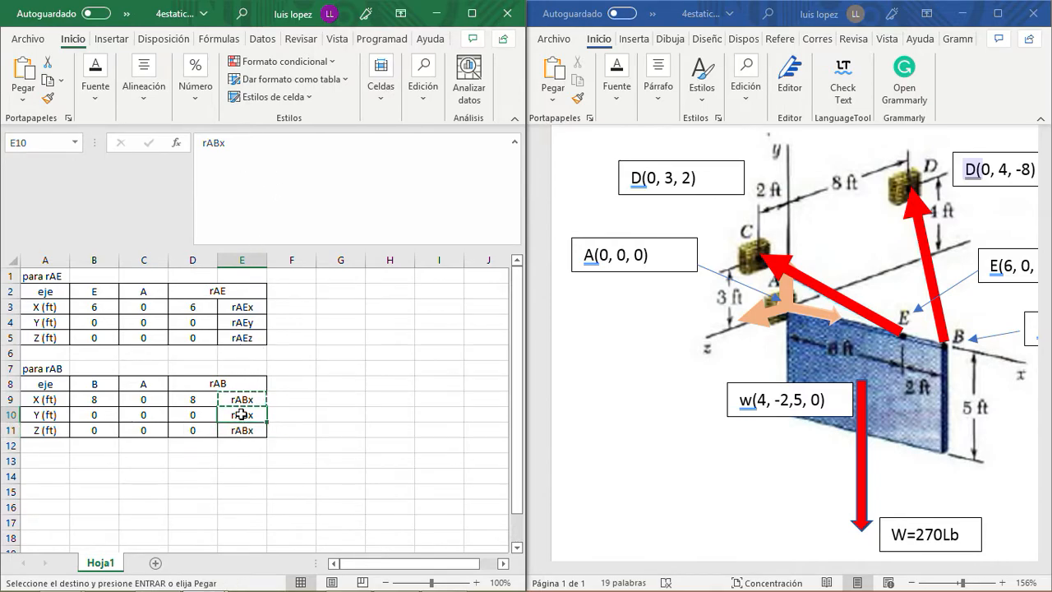
left_click(230, 142)
key("BackSpace")
type("y")
key("Return")
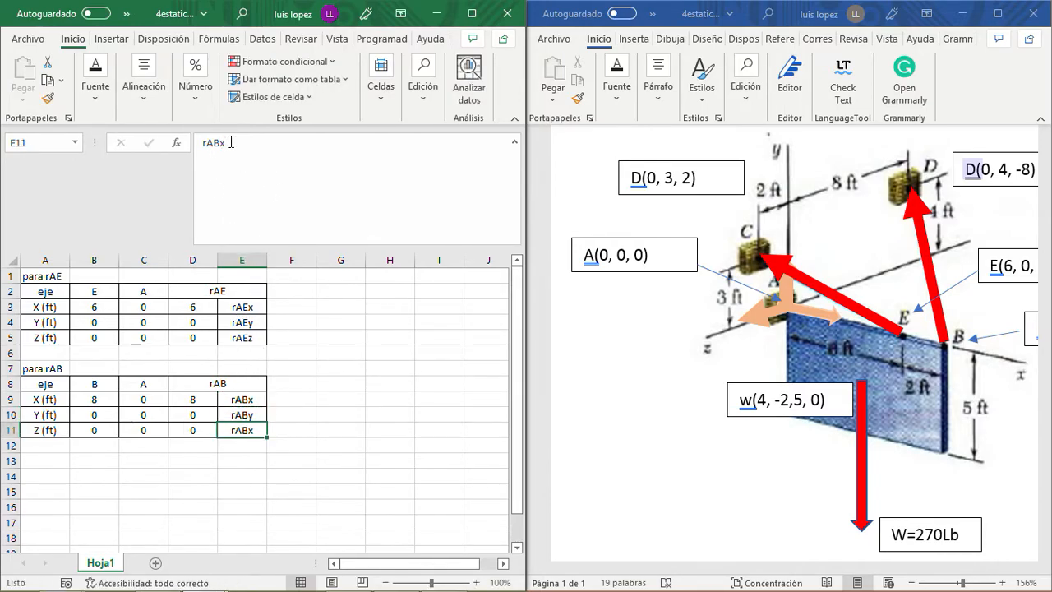
left_click(231, 142)
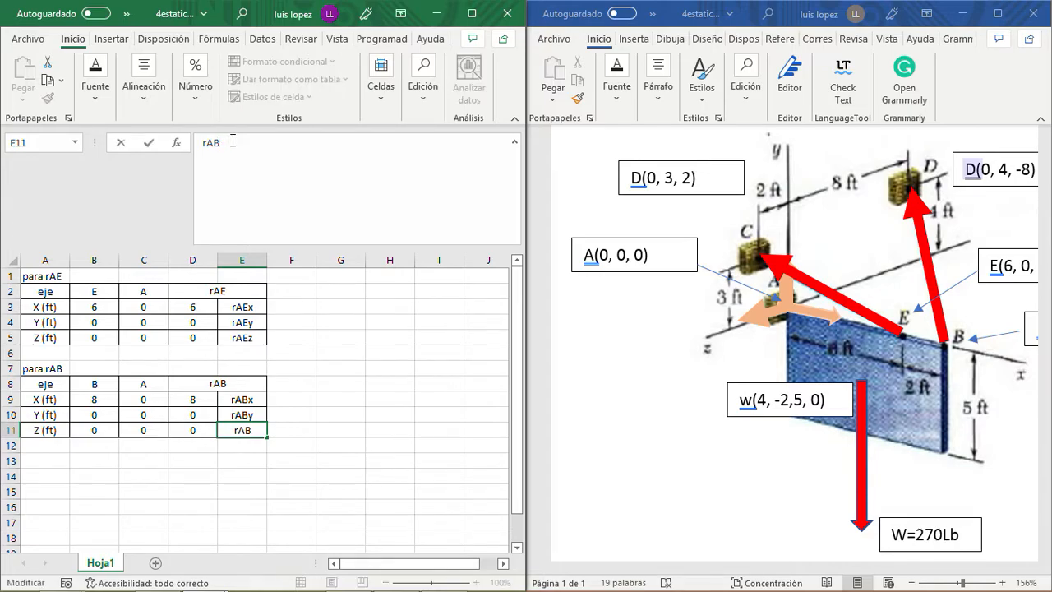
type("z")
key("Return")
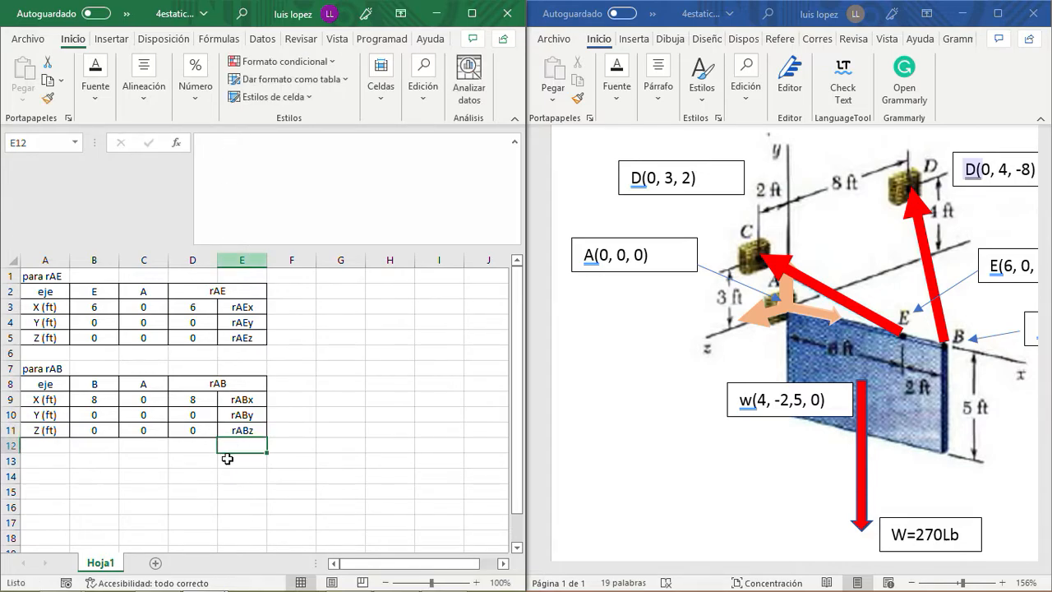
left_click(188, 470)
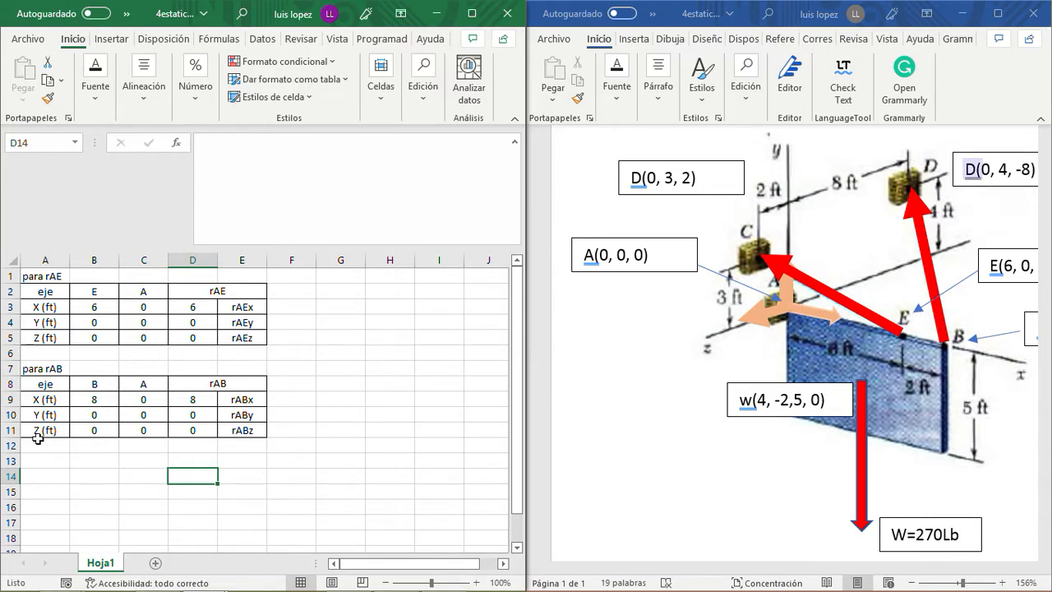
- Duplicate the complete rAB table, including its title, below itself starting at A13
left_click_drag(39, 368, 240, 432)
key("ctrl+c")
key("Down")
key("Down")
key("Down")
key("Down")
key("Down")
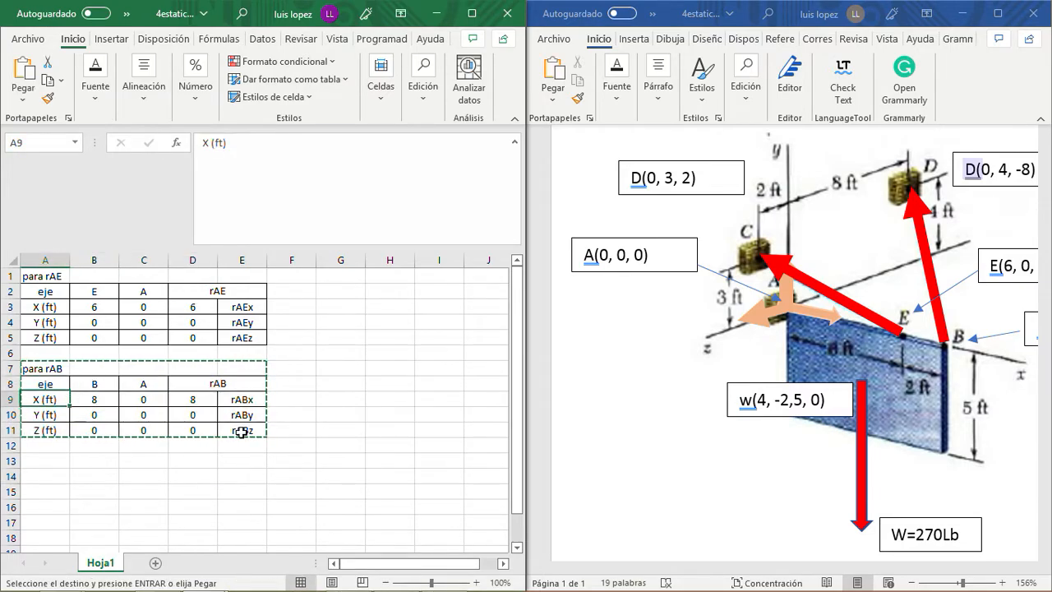
key("Down")
key("ctrl+v")
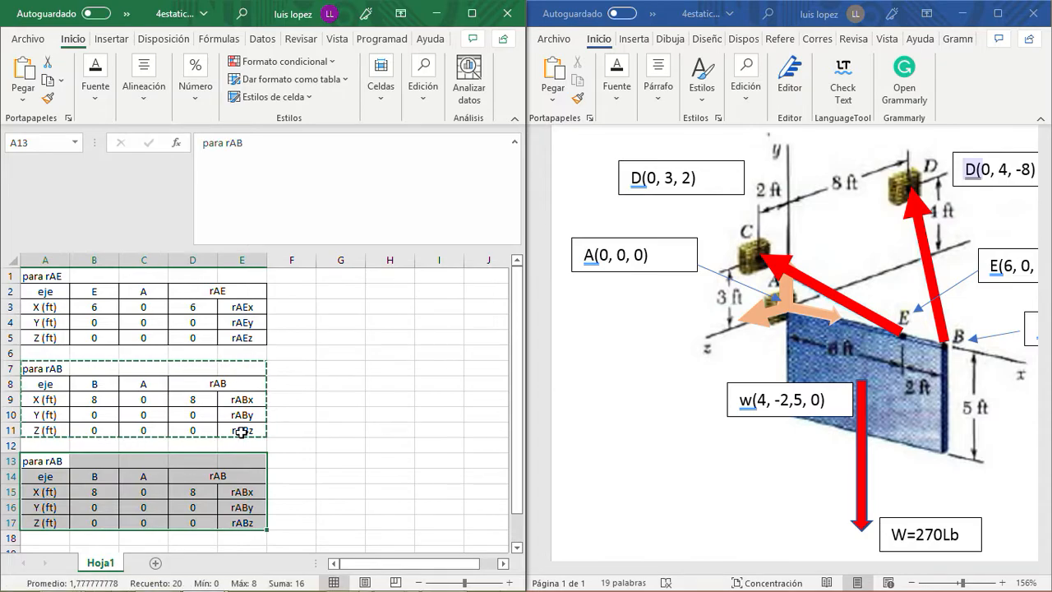
key("Down")
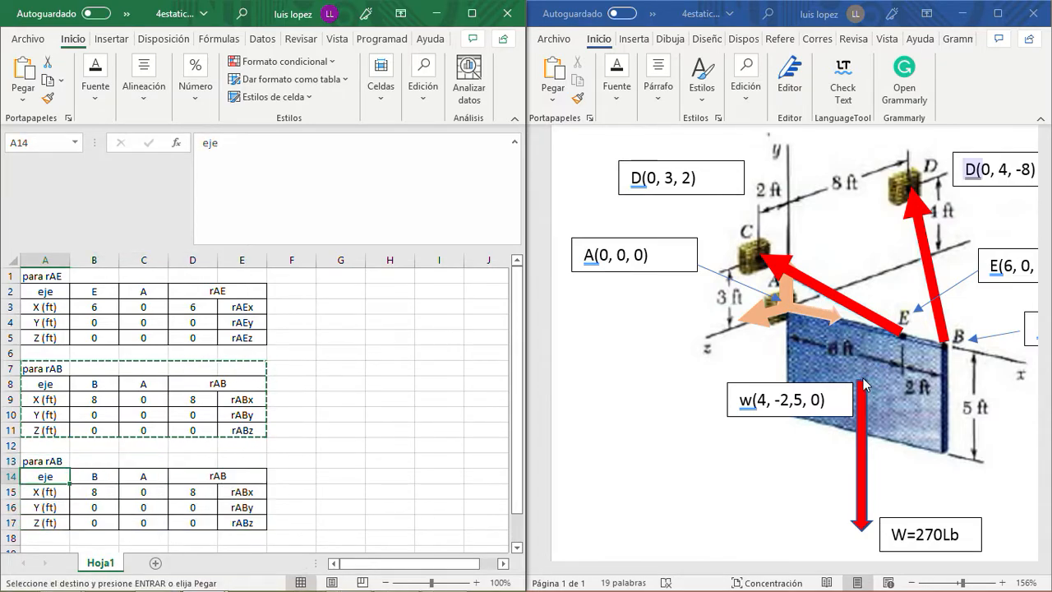
- Change the third table's title in A13 to para rAw
left_click(56, 463)
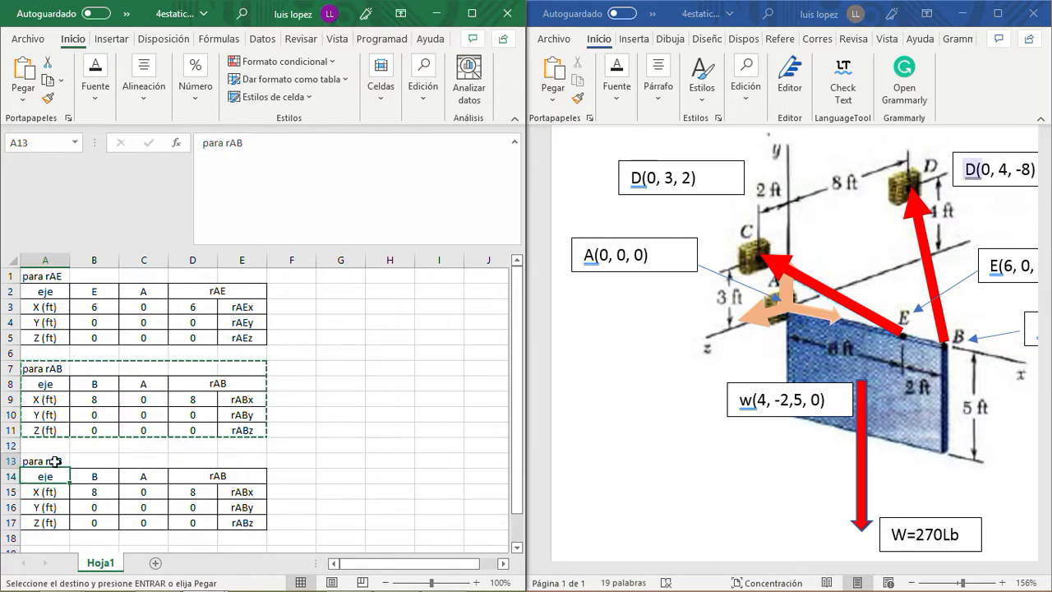
left_click(248, 145)
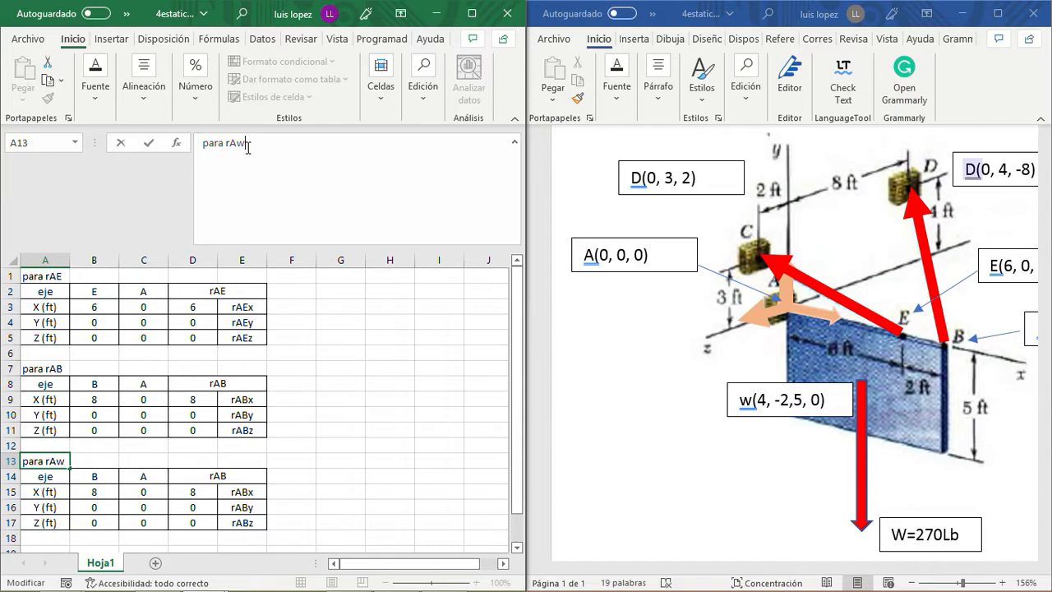
type("w")
key("Return")
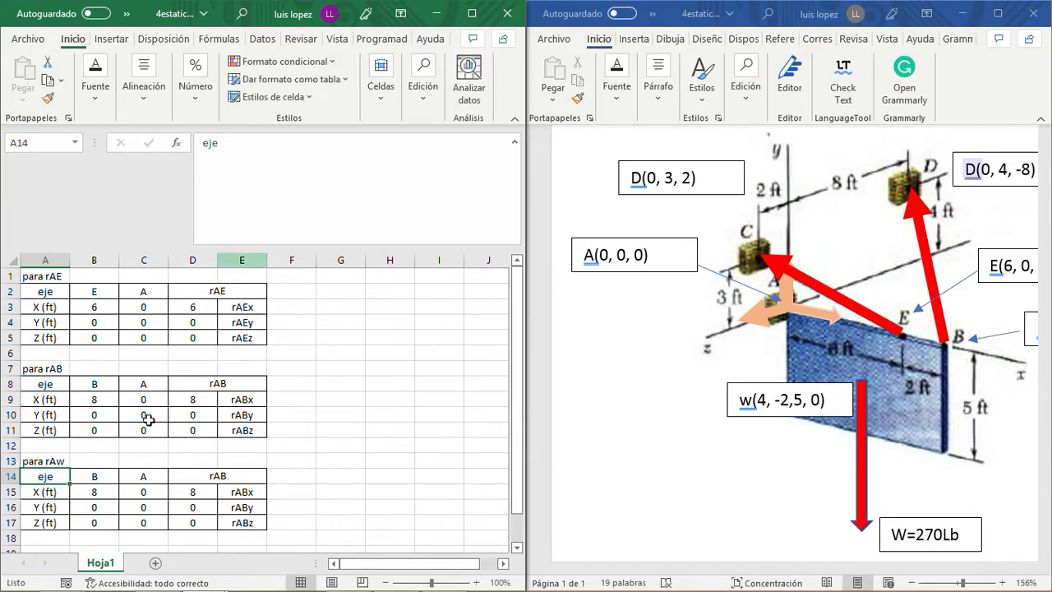
- Set the third table's point header in B14 to w, with X coordinate 4 and Y coordinate -2,5 below it
left_click(99, 474)
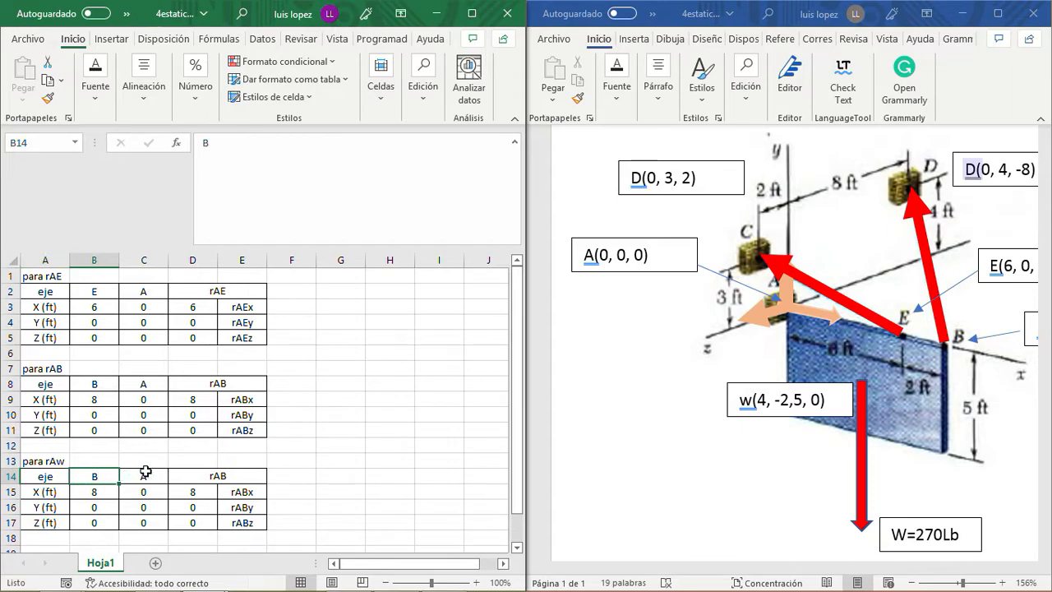
type("w")
left_click(109, 493)
type("4")
key("Return")
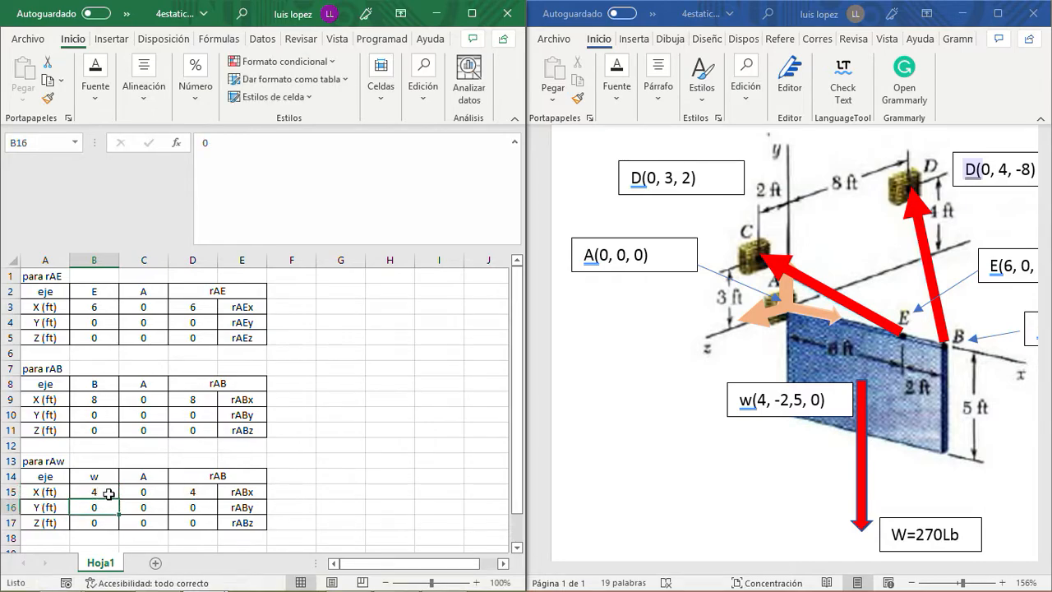
type("-2,5")
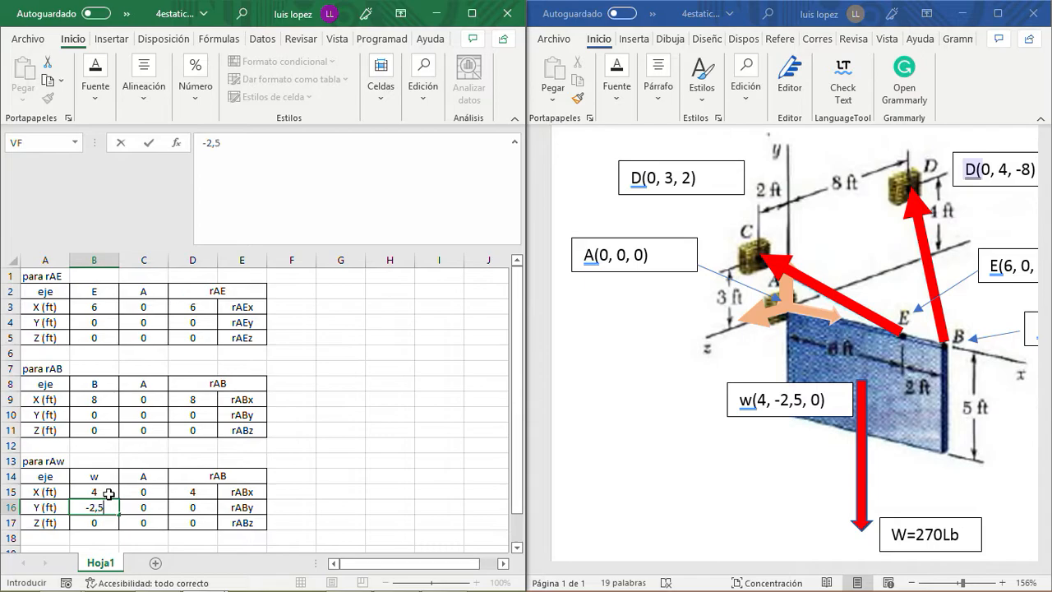
key("Return")
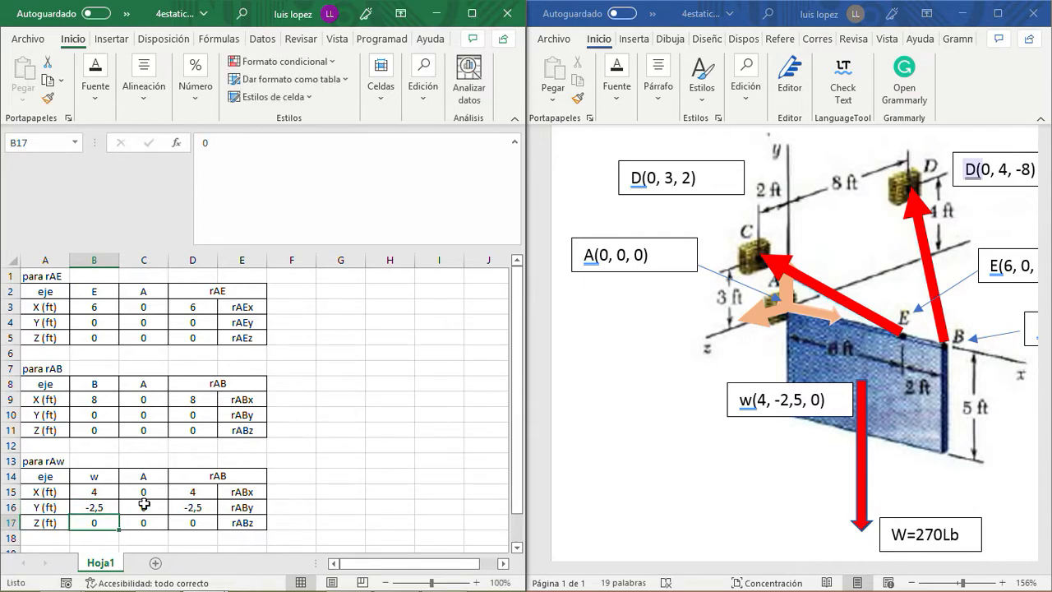
- Change the third table's merged vector header in D14 to rAw
left_click(218, 476)
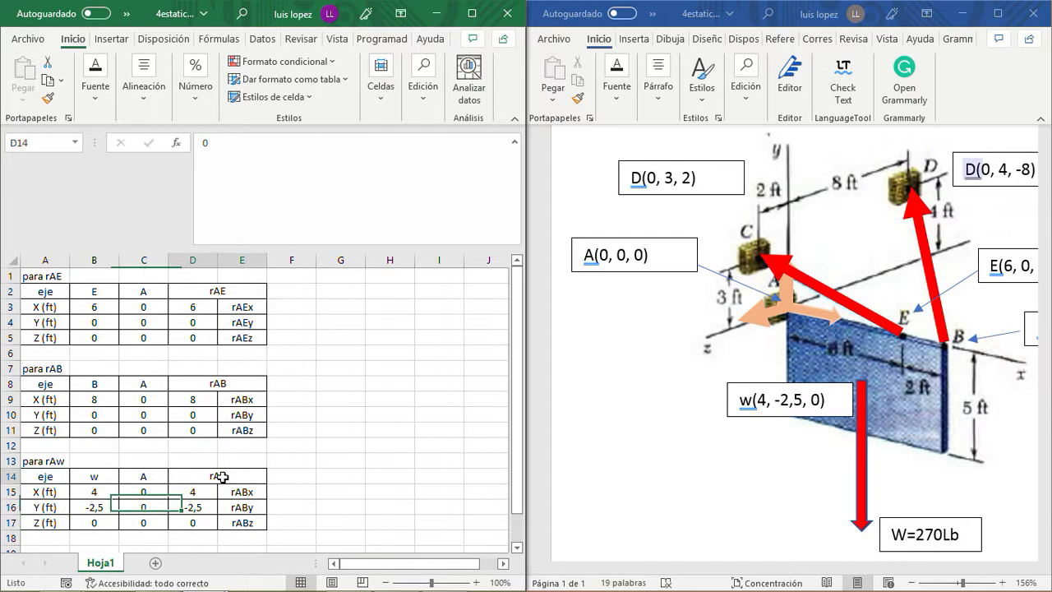
left_click(234, 150)
key("BackSpace")
type("w")
key("Return")
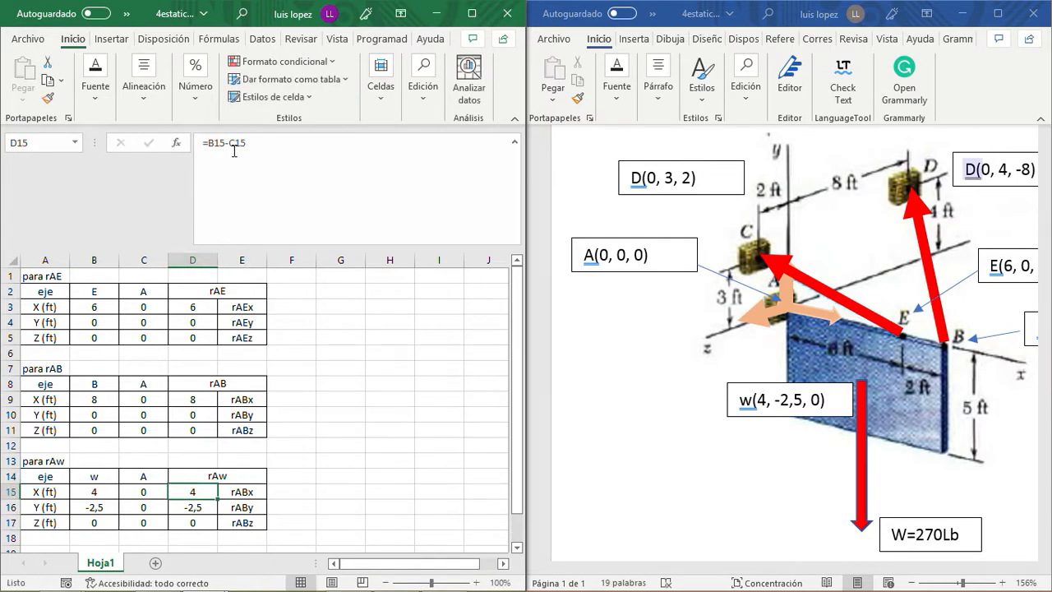
- Change the X component label in E15 to rAwx
key("Right")
left_click(221, 143)
key("BackSpace")
type("w")
key("Return")
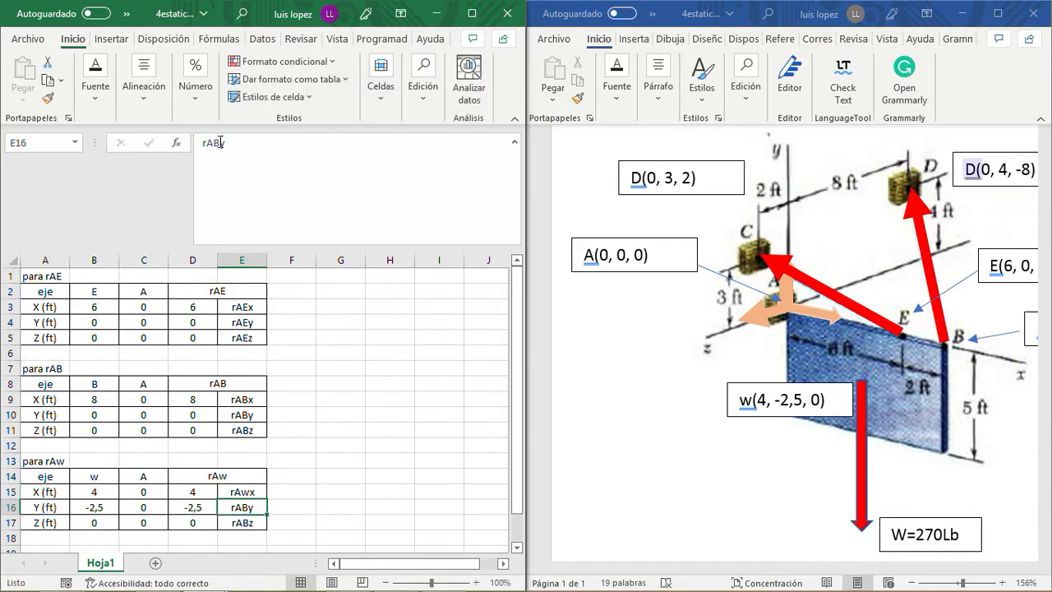
- Change the Y and Z component labels in E16 and E17 to rAwy and rAwz
left_click(220, 142)
key("BackSpace")
type("w")
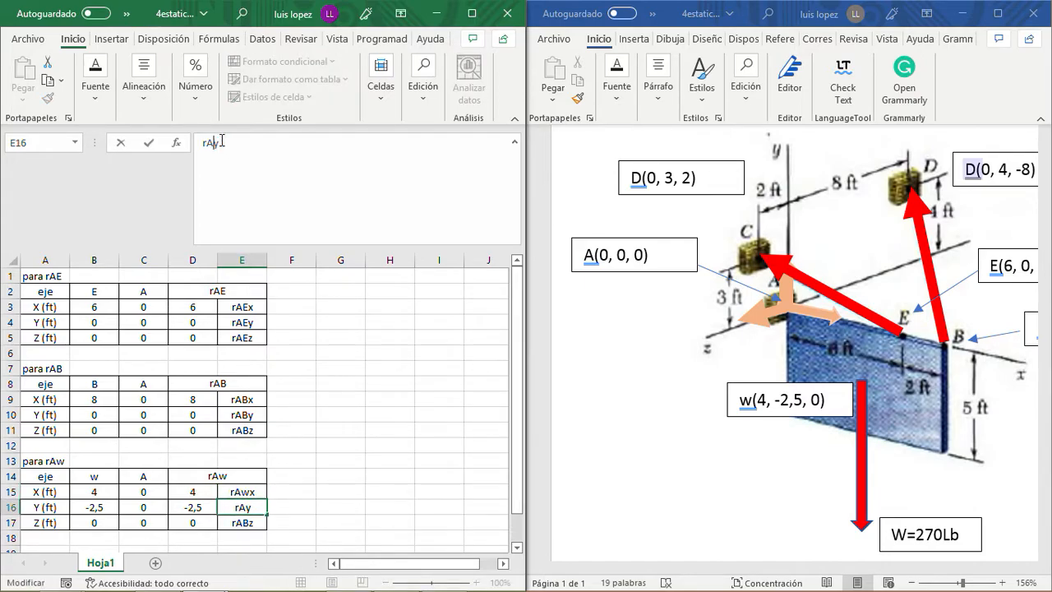
key("Return")
left_click(220, 142)
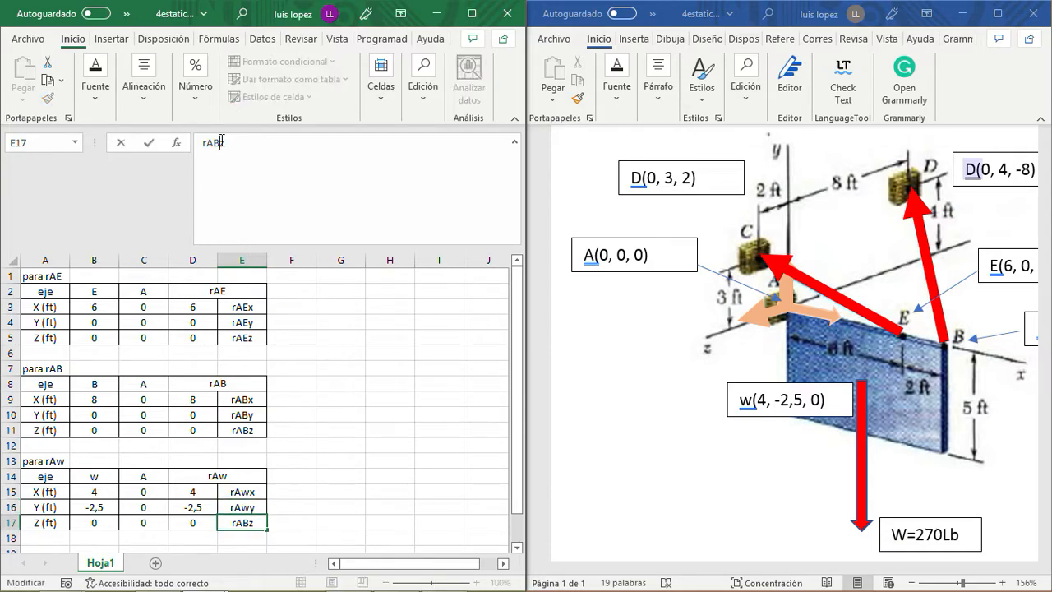
key("BackSpace")
type("w")
key("Return")
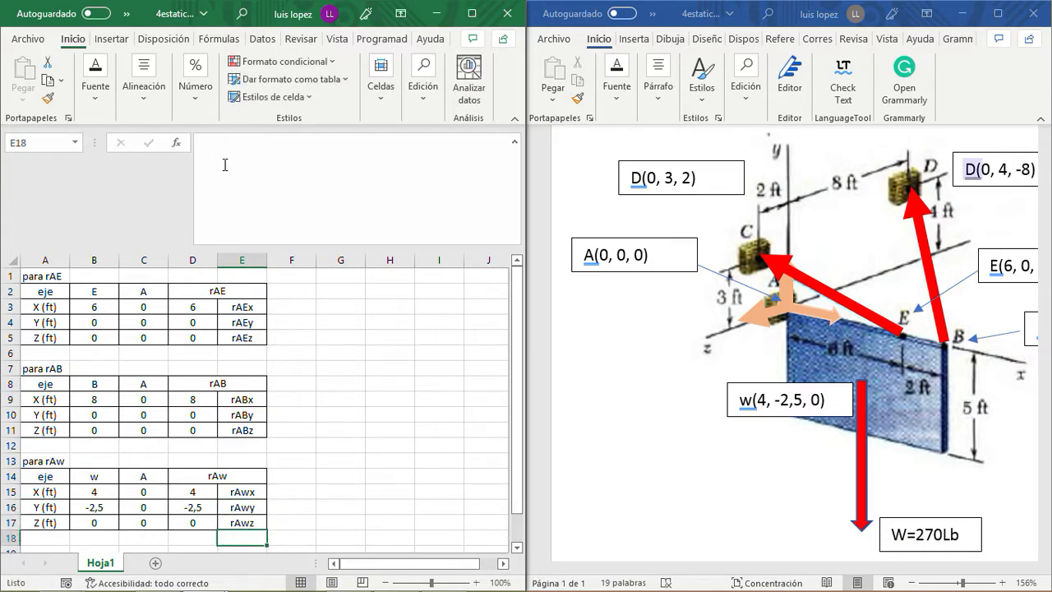
scroll(189, 398, "down", 1)
scroll(189, 398, "up", 1)
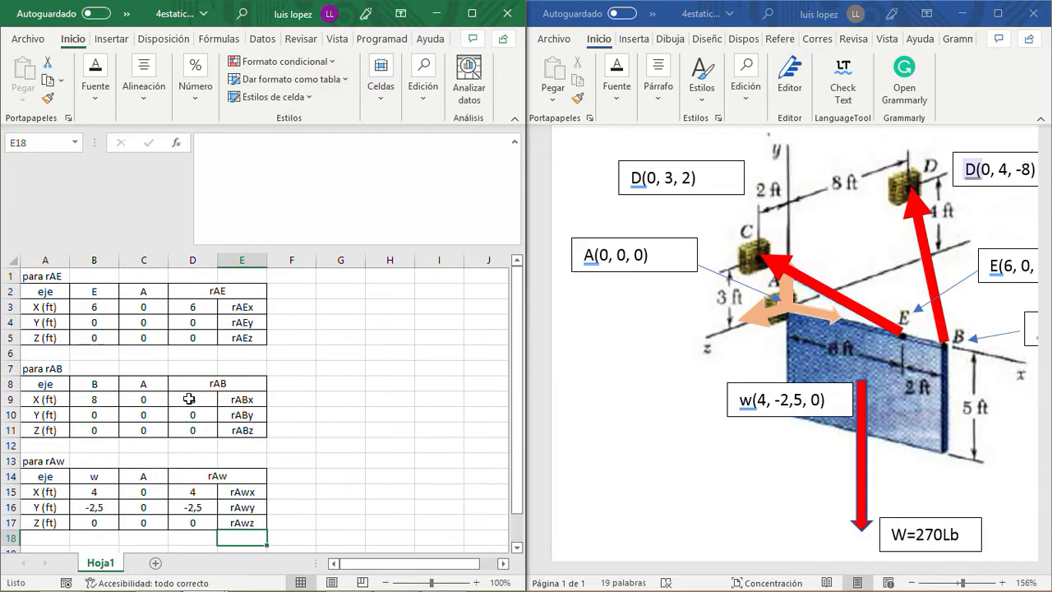
double_click(503, 565)
left_click_drag(461, 566, 389, 566)
left_click(335, 277)
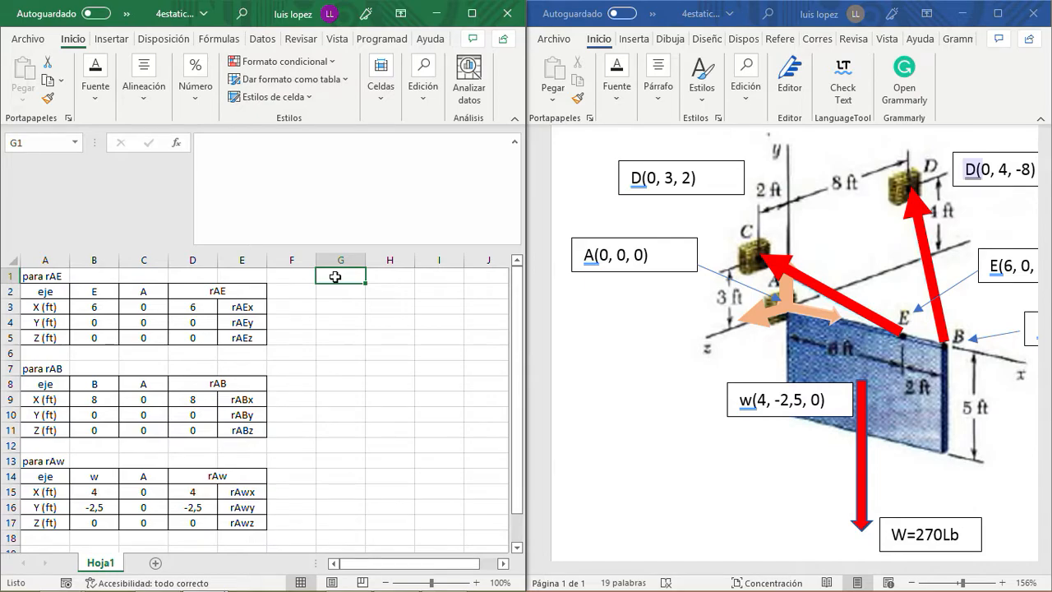
key("Left")
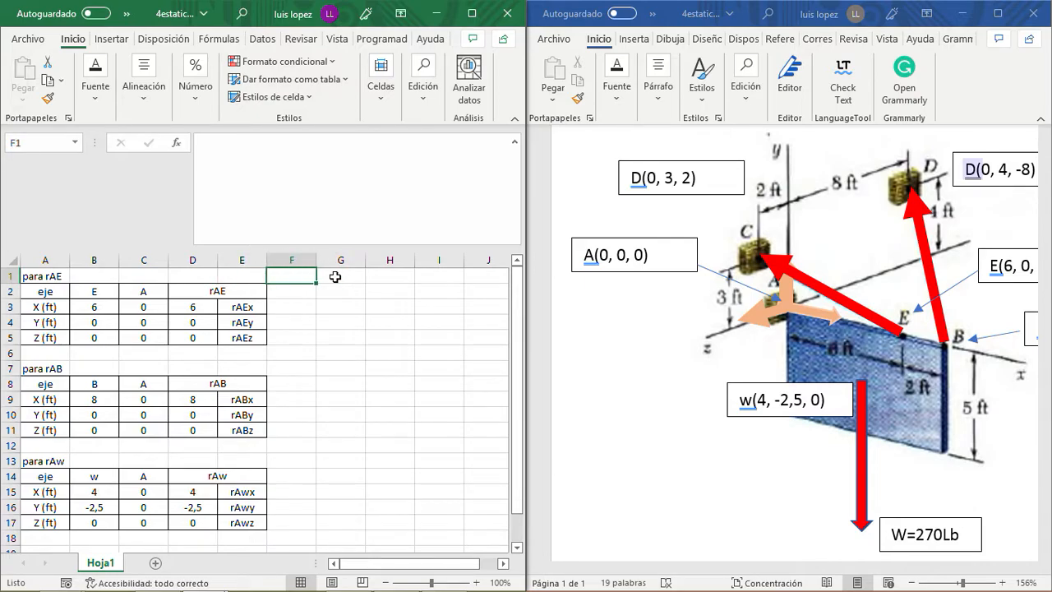
left_click(335, 277)
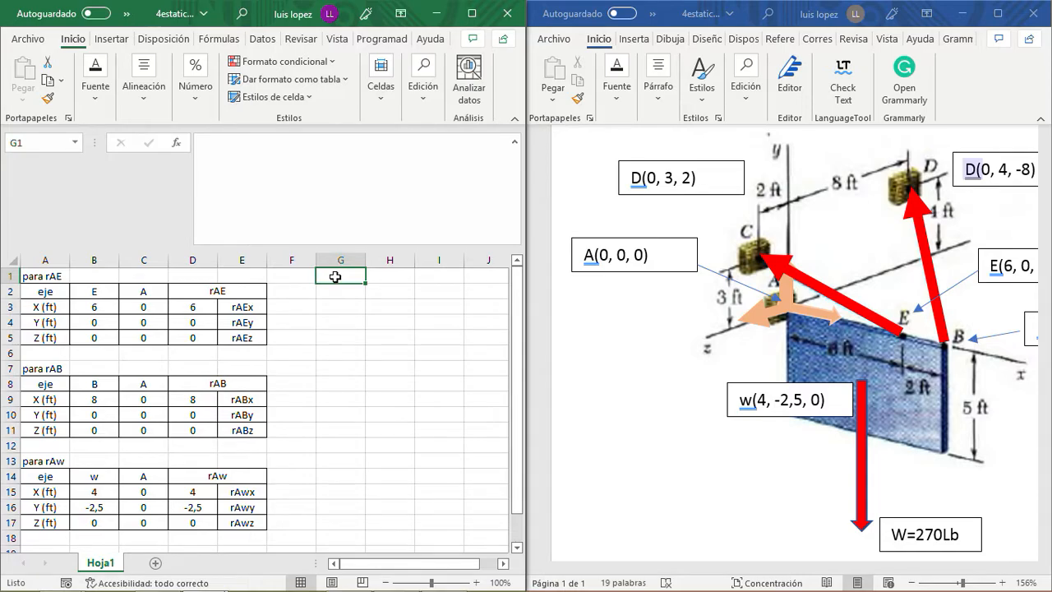
type("pa")
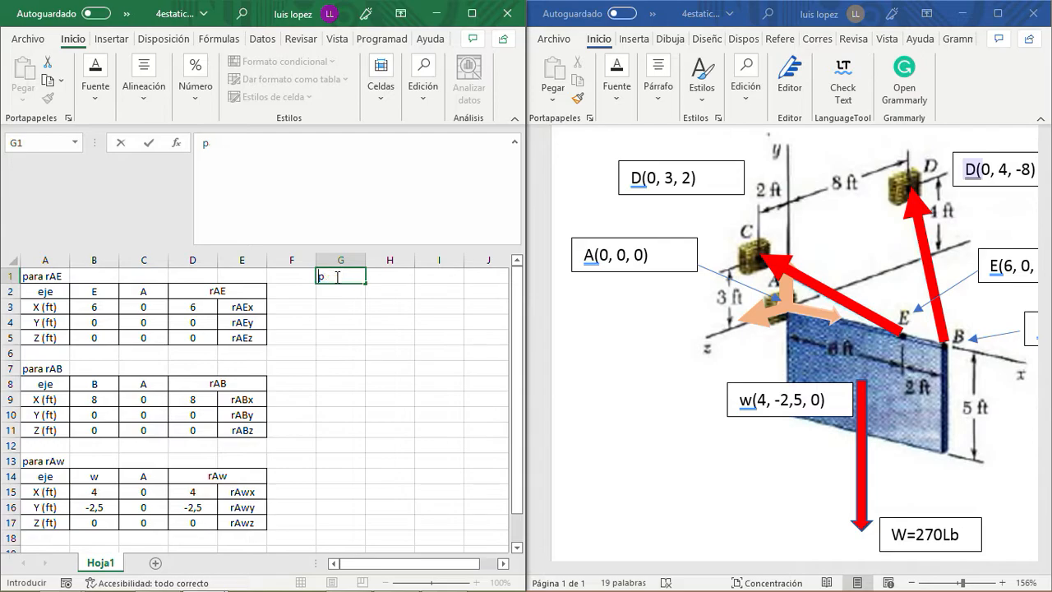
key("Escape")
- Enter the title para W in F1 for the weight table
key("Left")
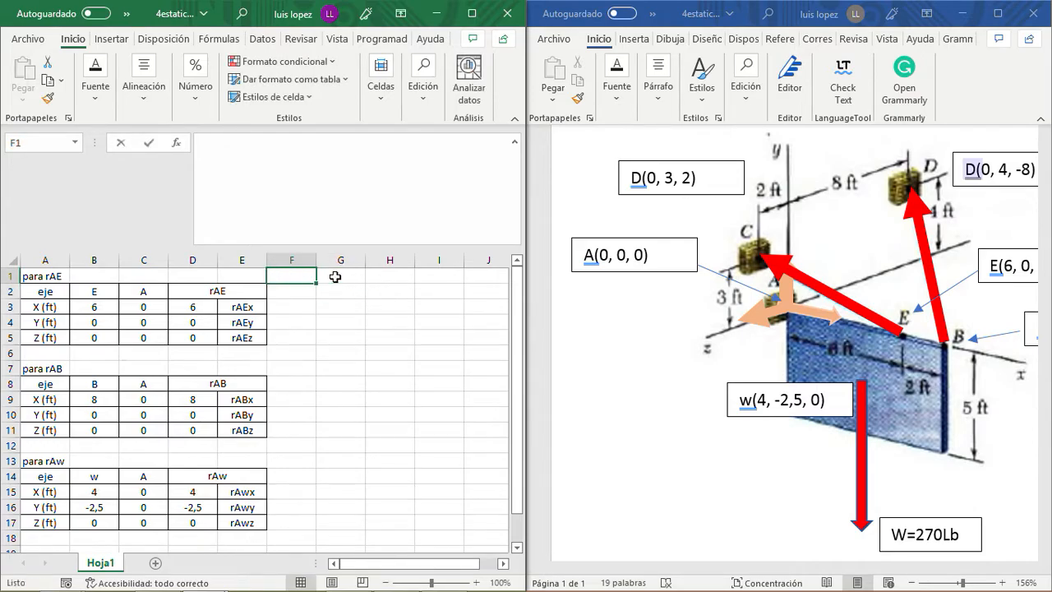
type("para")
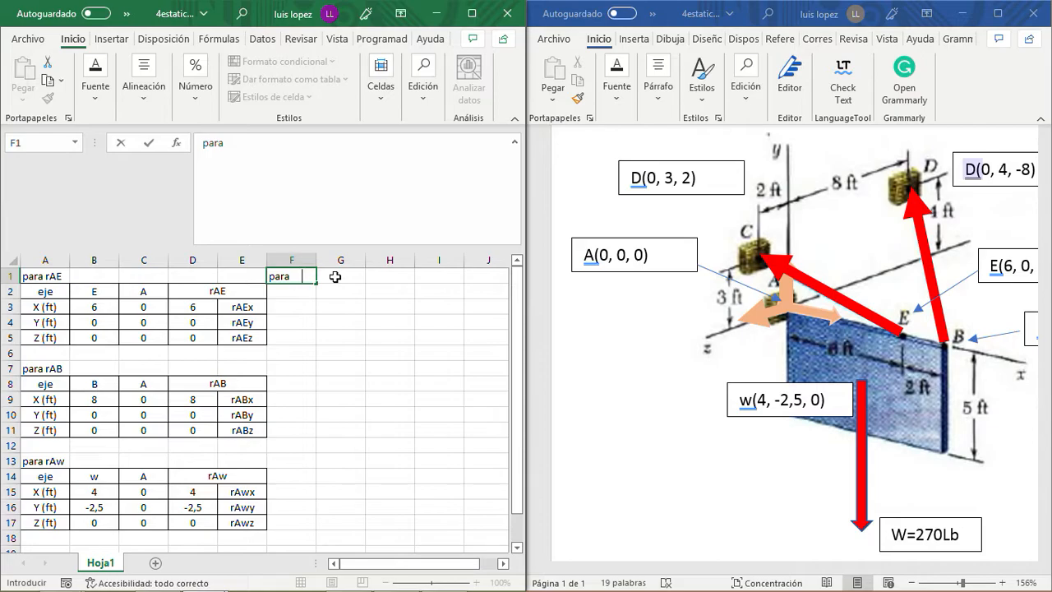
key("Return")
key("Down")
key("Down")
key("Down")
key("Up")
key("Up")
key("Up")
key("Up")
key("Down")
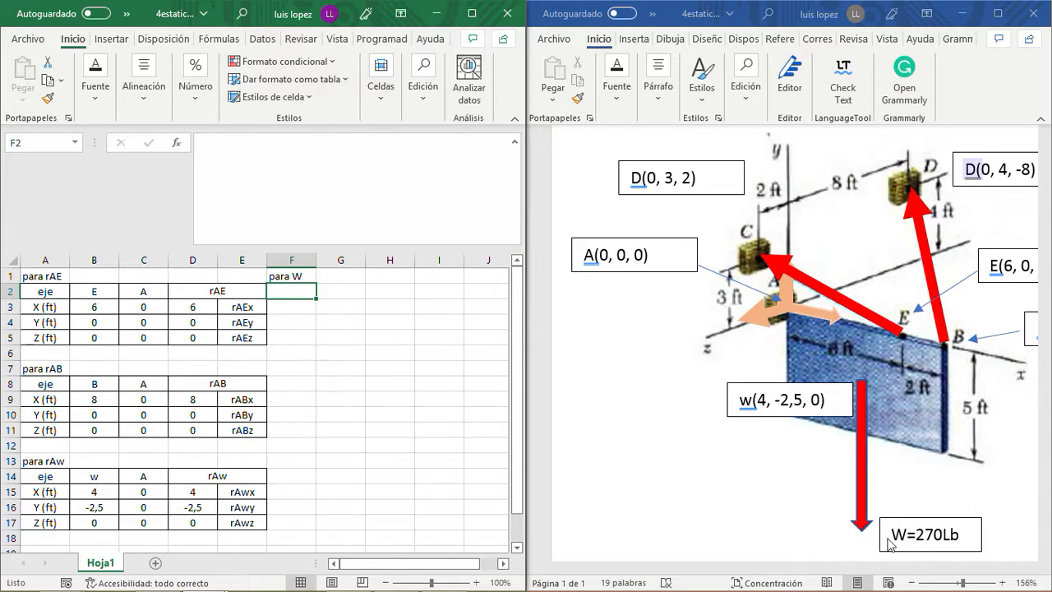
- Enter the axis column of the weight table in F2:F5 with header eje and labels X, Y and Z
type("eje")
key("Return")
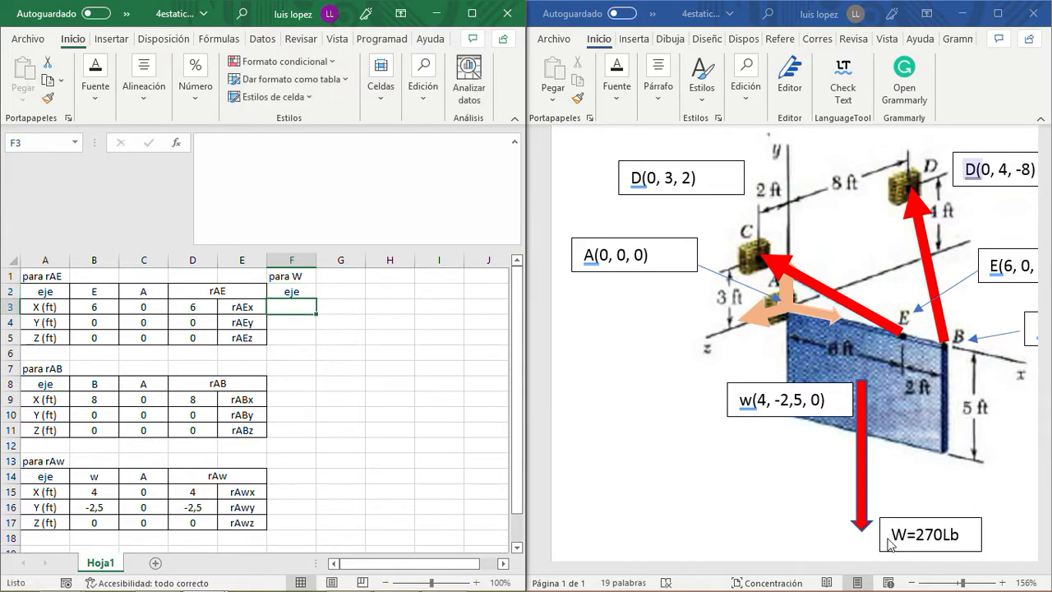
type("X")
key("Return")
type("Y")
key("Return")
type("Z")
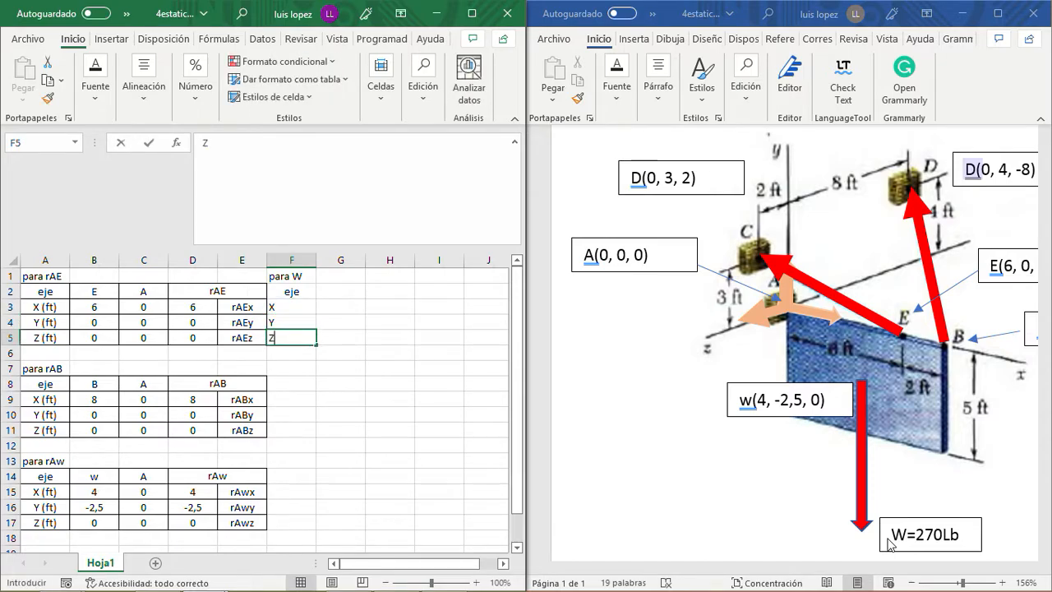
key("Return")
key("Up")
key("Up")
key("Up")
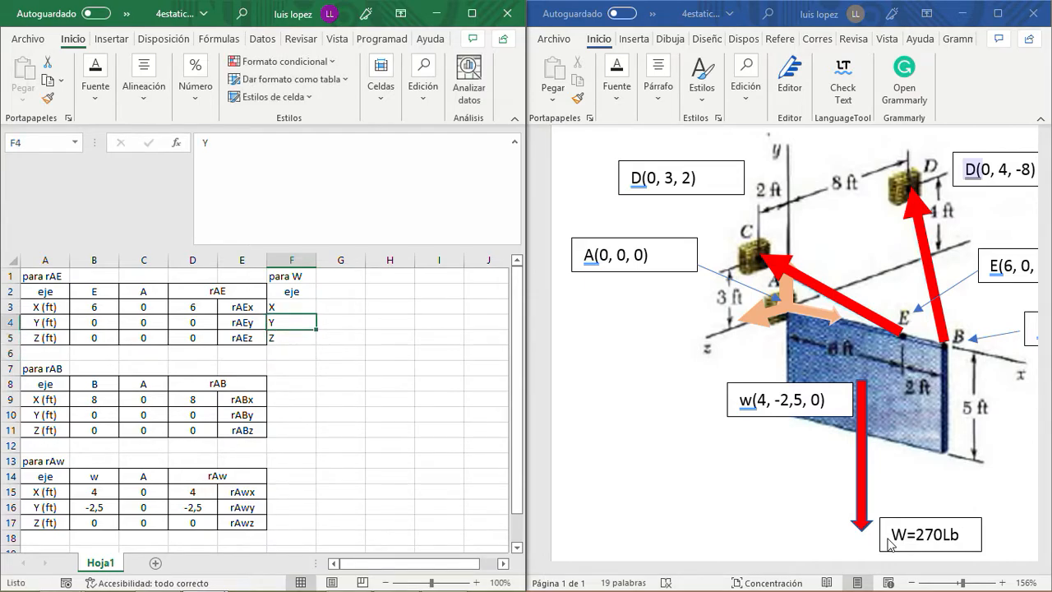
- Copy the axis column A2:A5 of the rAE table over the weight table's axis column F2:F5
key("Left")
key("Left")
key("Left")
key("Left")
key("Left")
key("Up")
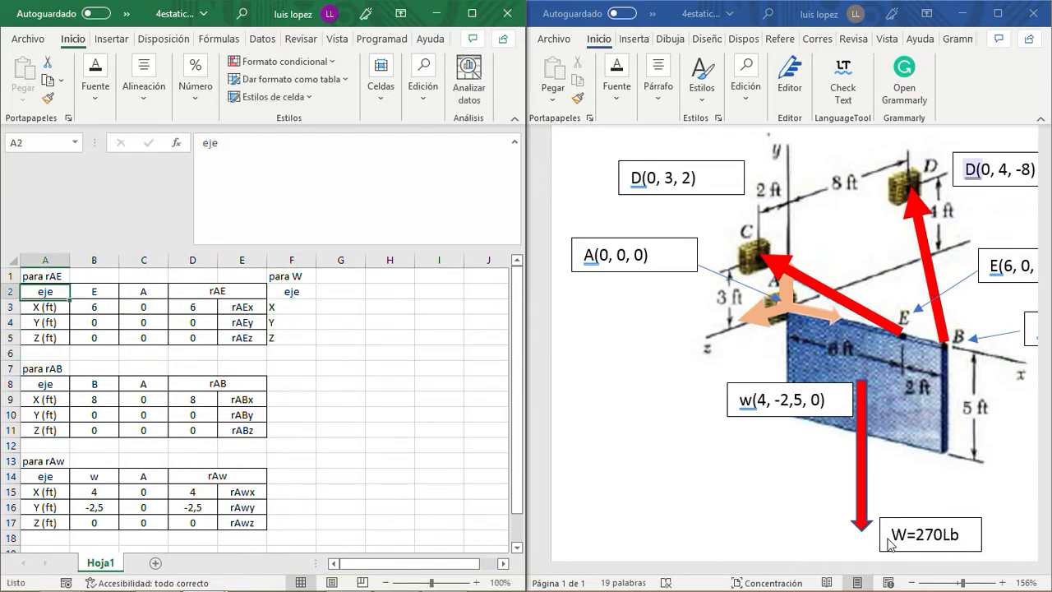
key("shift+Right")
key("shift+Right")
key("shift+Right")
key("shift+Down")
key("shift+Down")
key("shift+Down")
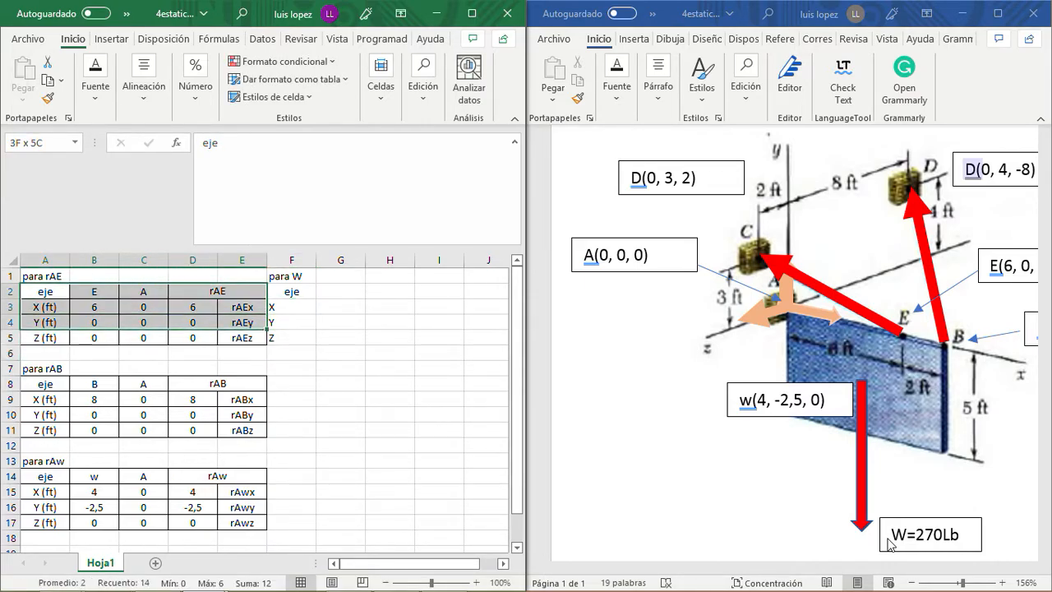
key("shift+Left")
key("shift+Left")
key("shift+Left")
key("shift+Left")
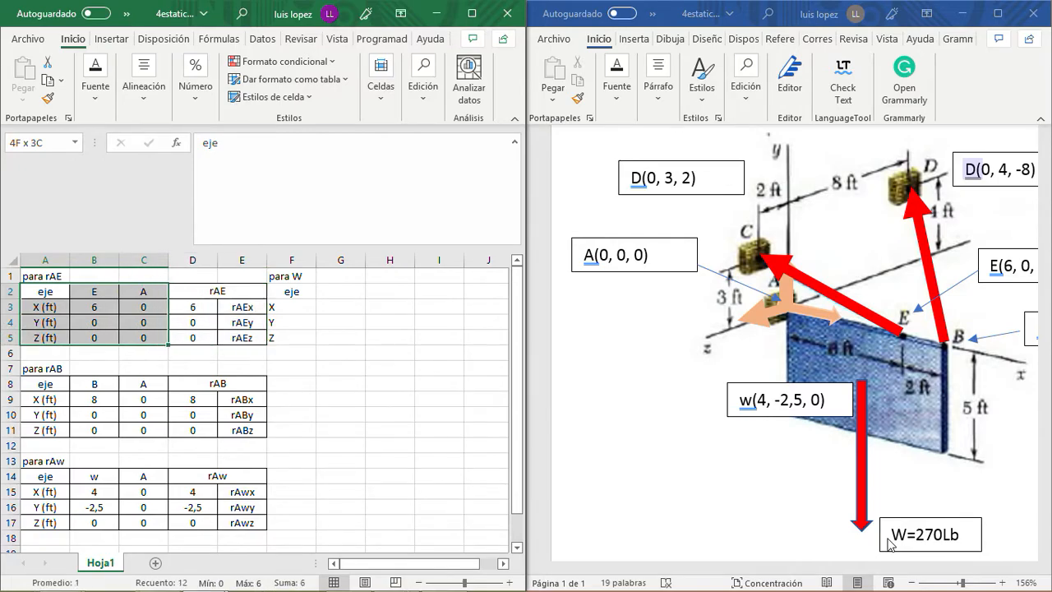
key("ctrl+c")
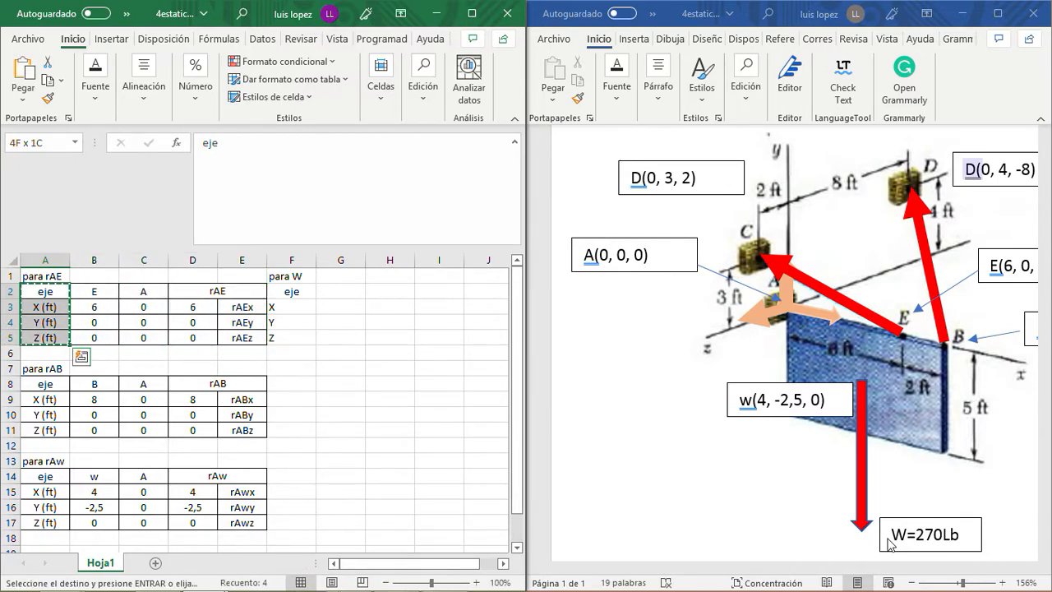
key("Right")
key("Right")
key("Right")
key("Right")
key("Right")
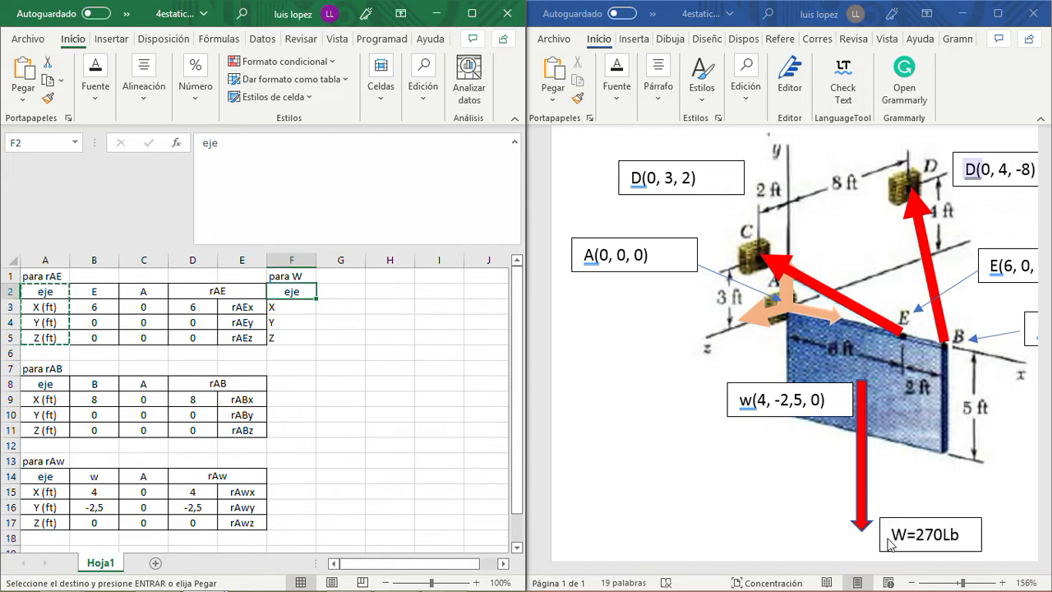
key("ctrl+v")
- Enter the header W in G2 and fill the X row with 0 in G3 and the label Wx in H3
key("Right")
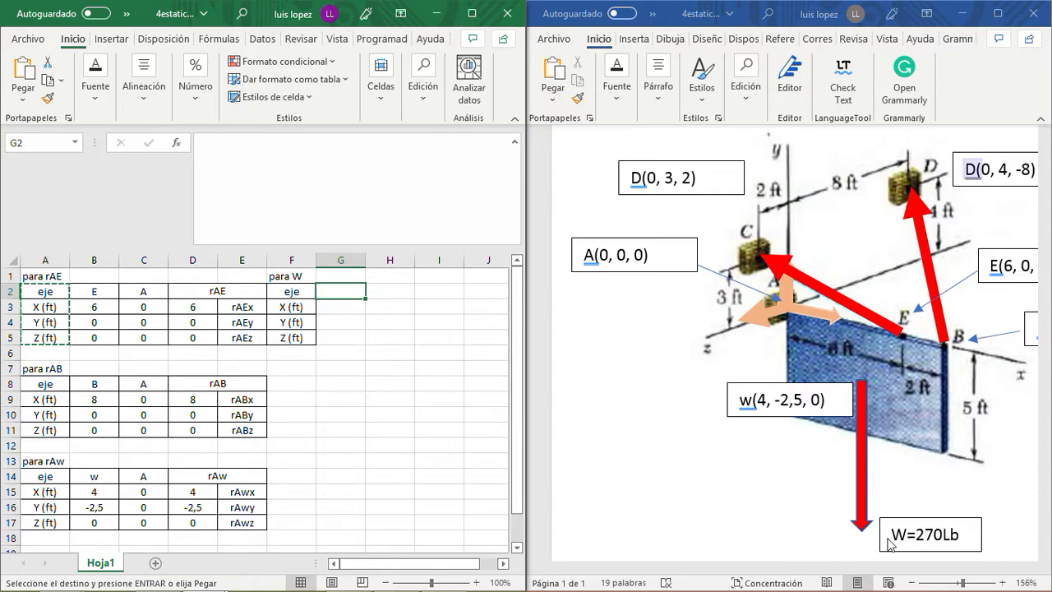
type("W")
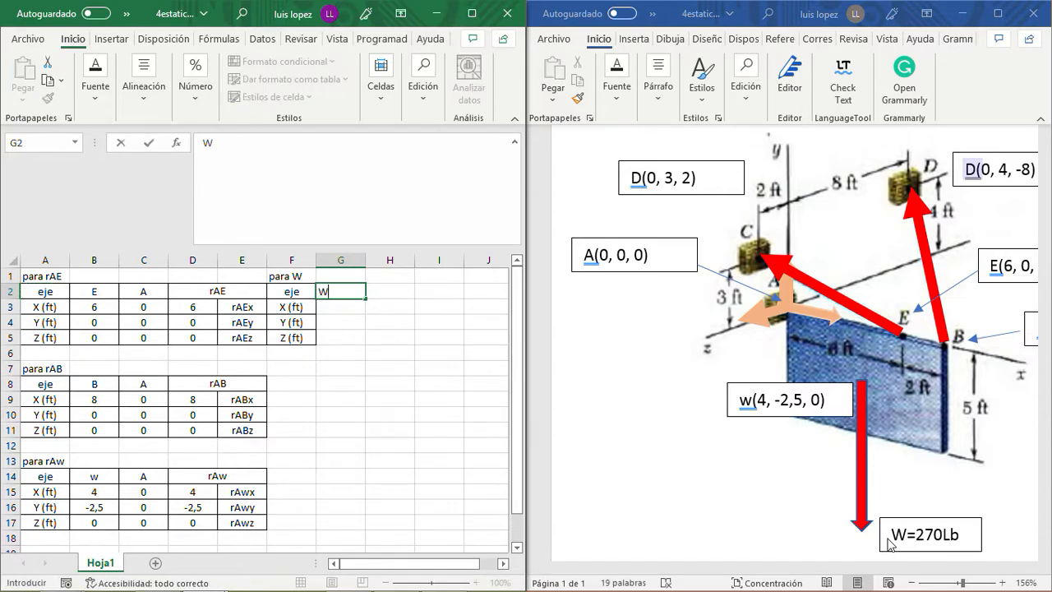
key("Return")
key("Right")
type("Wx")
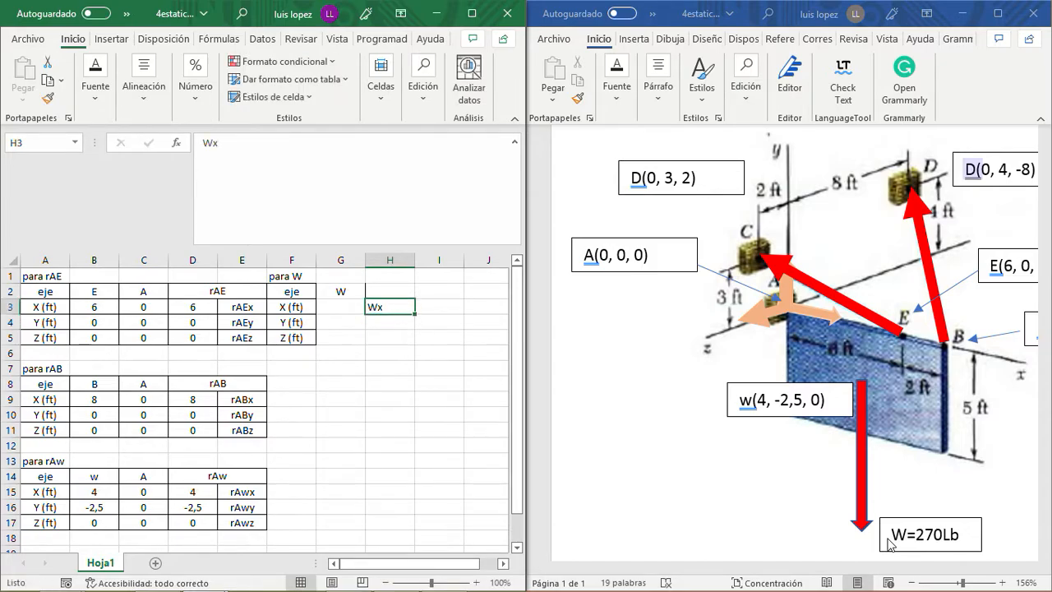
key("Left")
type("0")
key("Return")
- Fill the weight table's Y row with -270 in G4 and the label Wy in H4
key("Right")
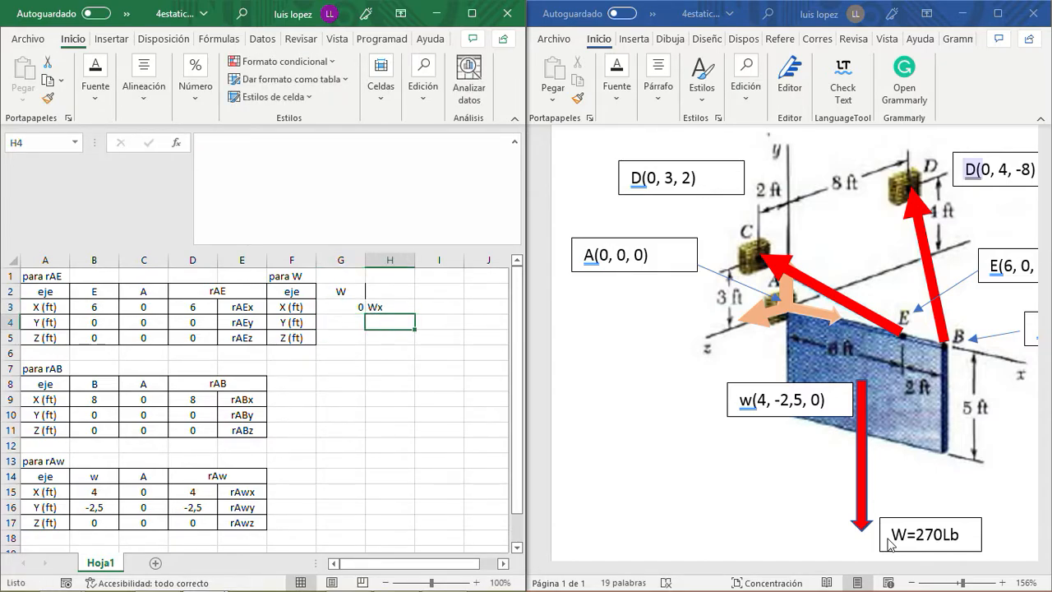
type("Wy")
key("Return")
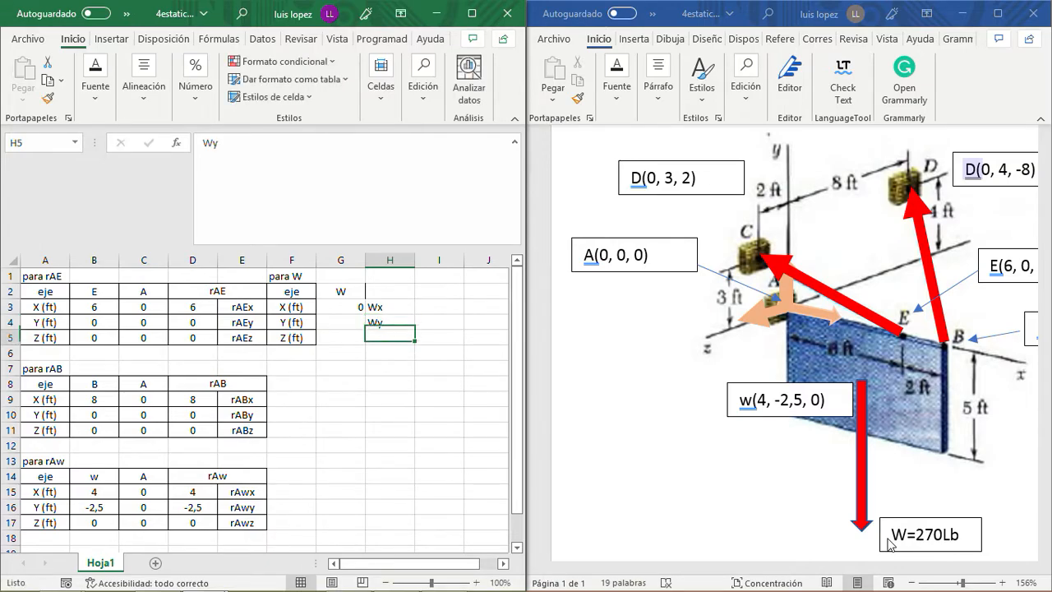
key("Left")
key("Up")
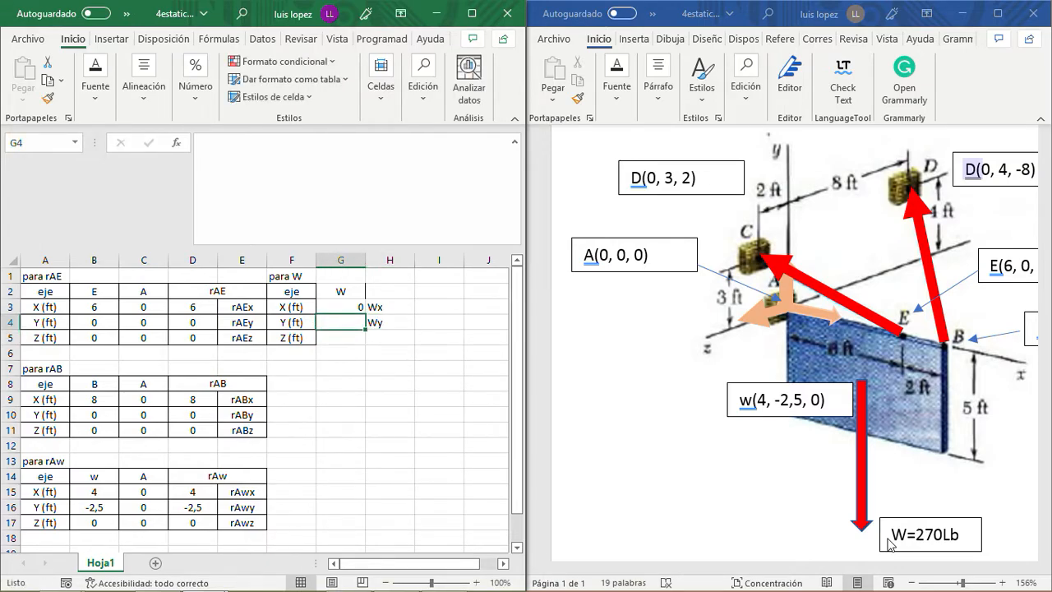
type("-270")
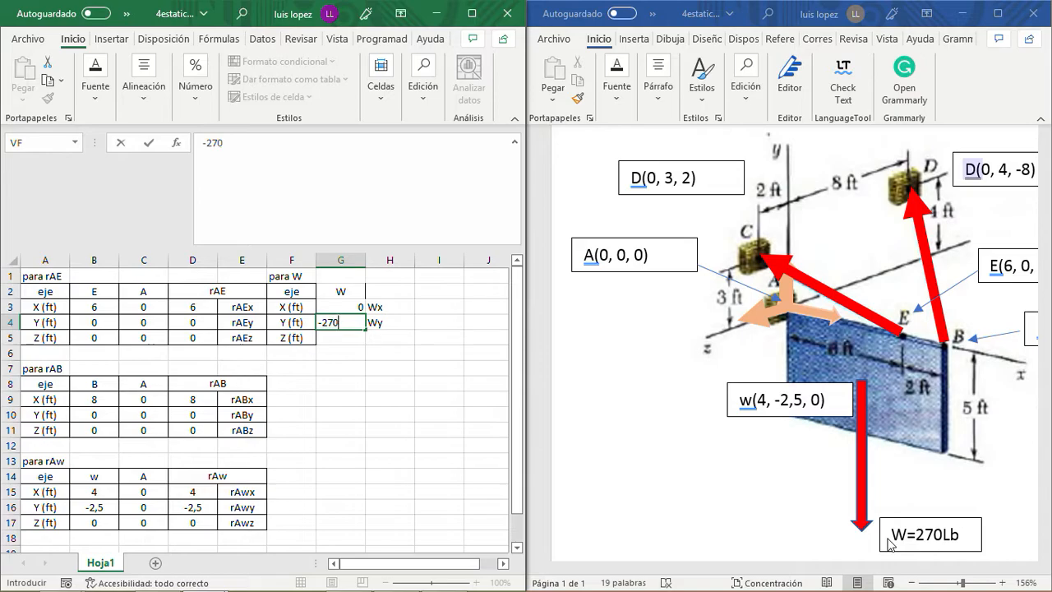
key("Return")
- Fill the weight table's Z row with 0 in G5 and the label Wz in H5
key("Right")
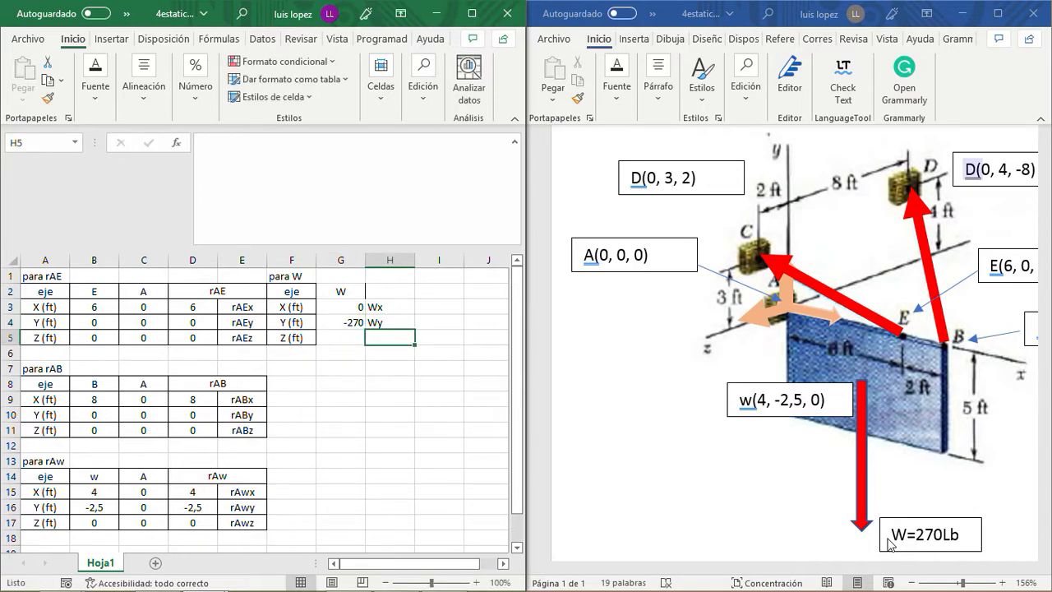
type("Wz")
key("Return")
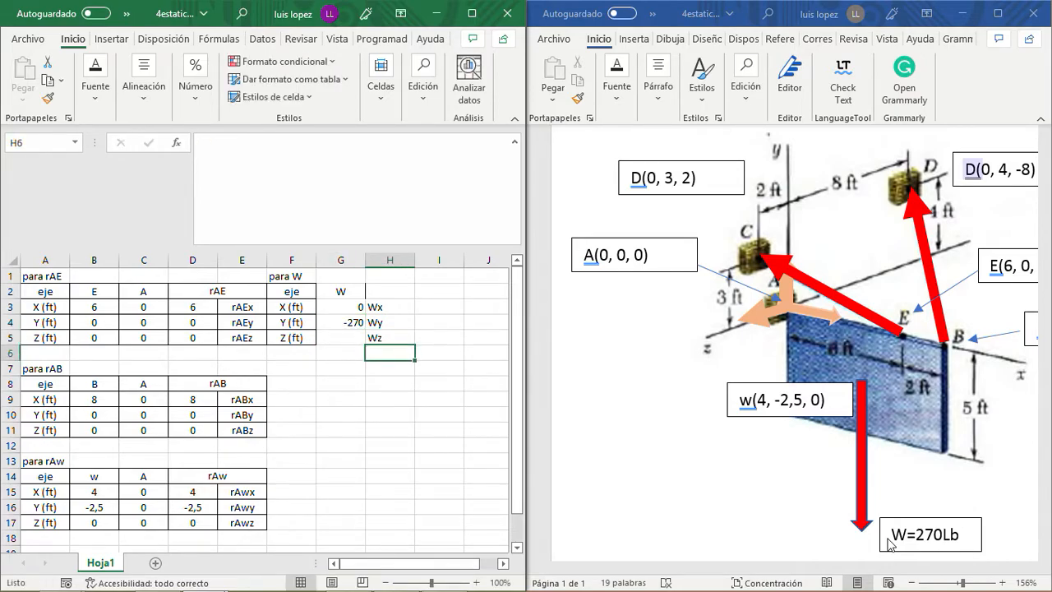
key("Up")
key("Left")
type("0")
key("Return")
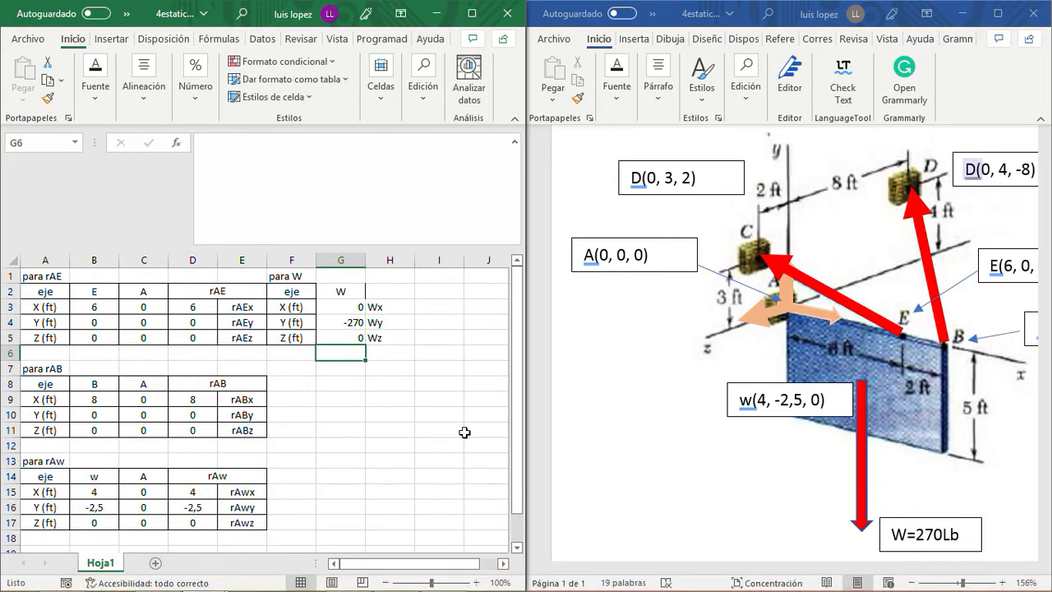
- Merge and center the W header across G2:H2
left_click(388, 367)
left_click_drag(344, 289, 383, 296)
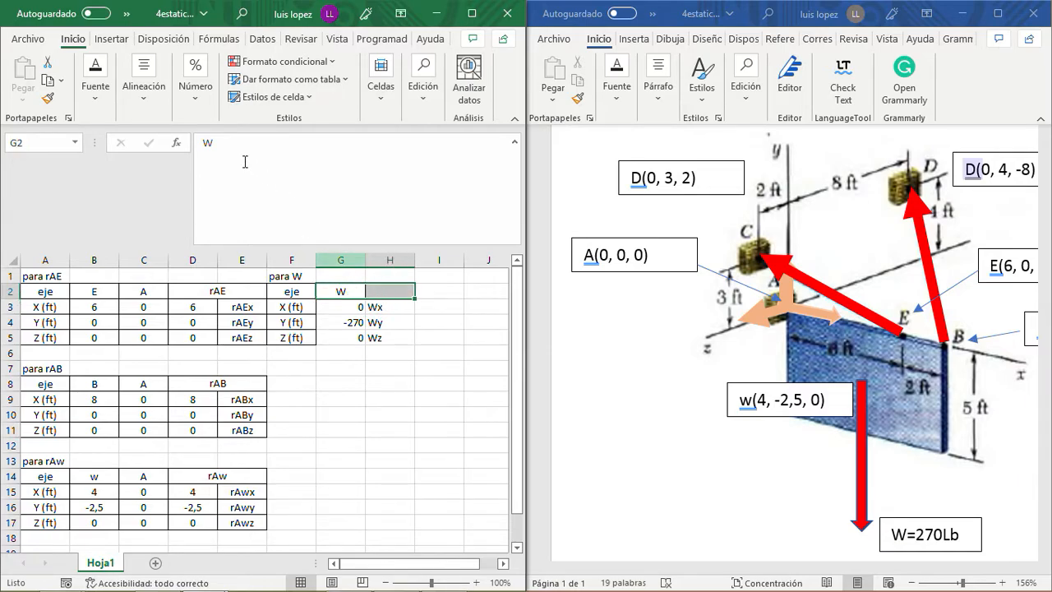
left_click(139, 105)
left_click(271, 165)
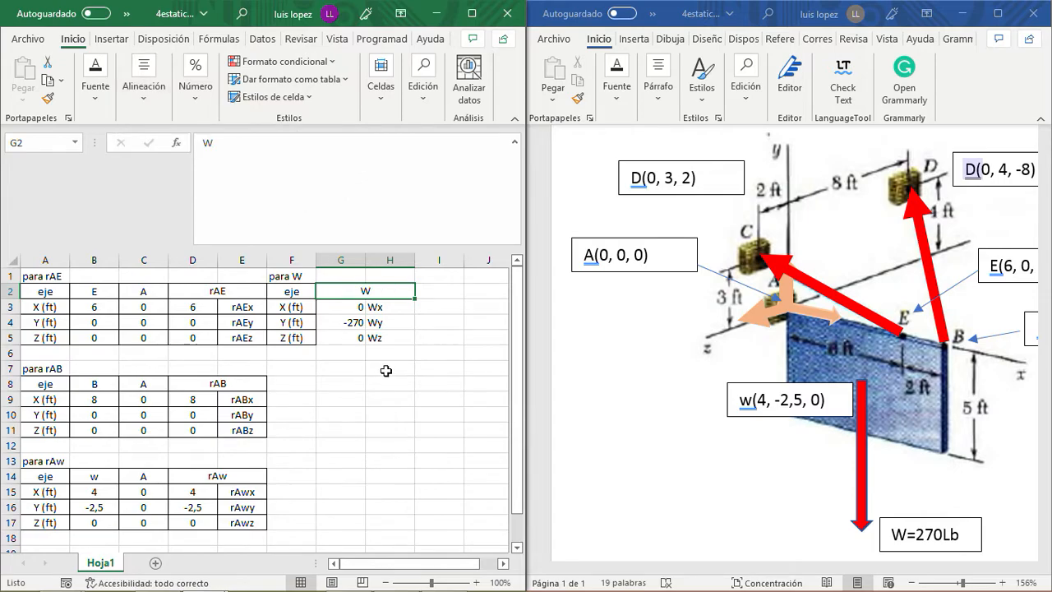
left_click(344, 307)
mouse_move(1037, 587)
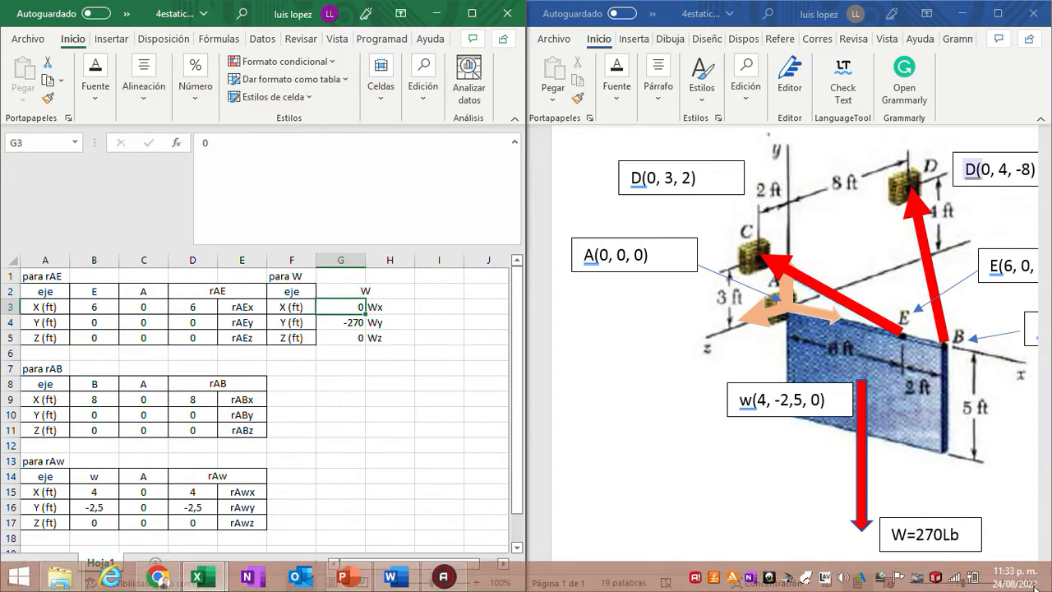
- Apply all borders to the weight table's range G2:H5 and center its contents horizontally
left_click_drag(348, 290, 379, 337)
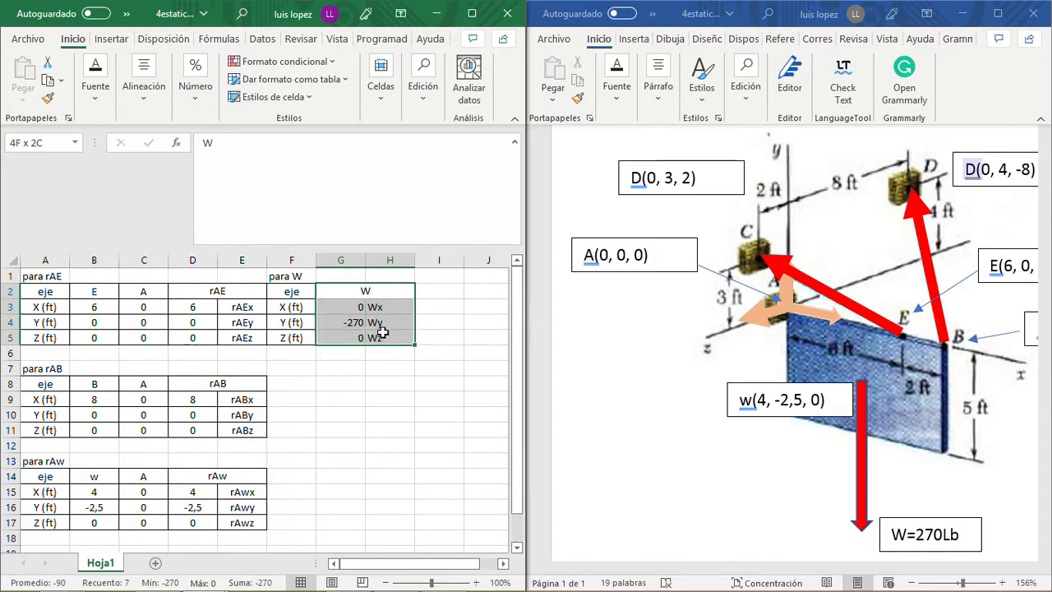
left_click(96, 94)
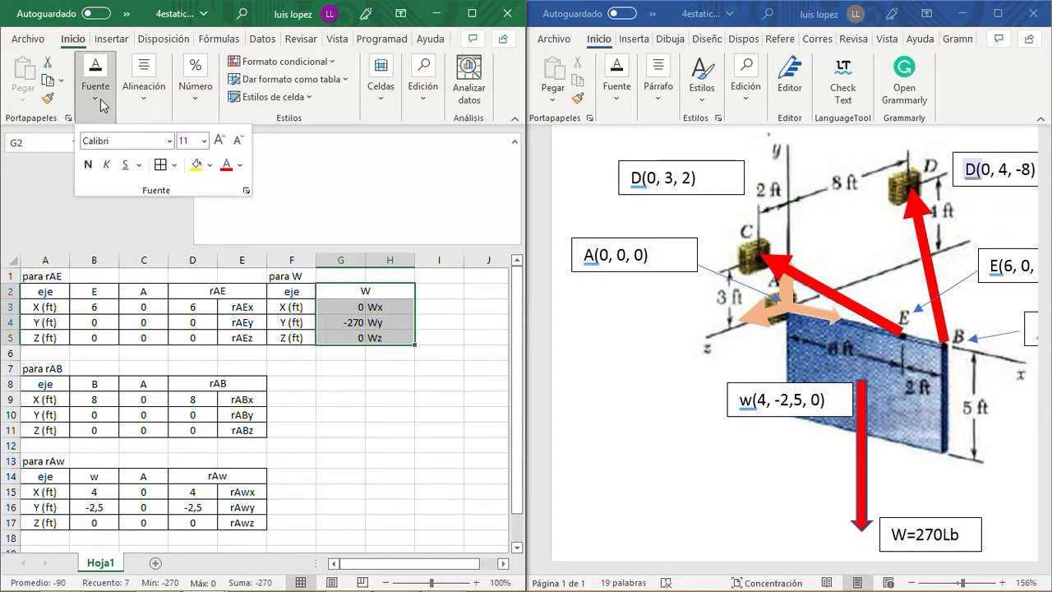
left_click(148, 97)
left_click(148, 164)
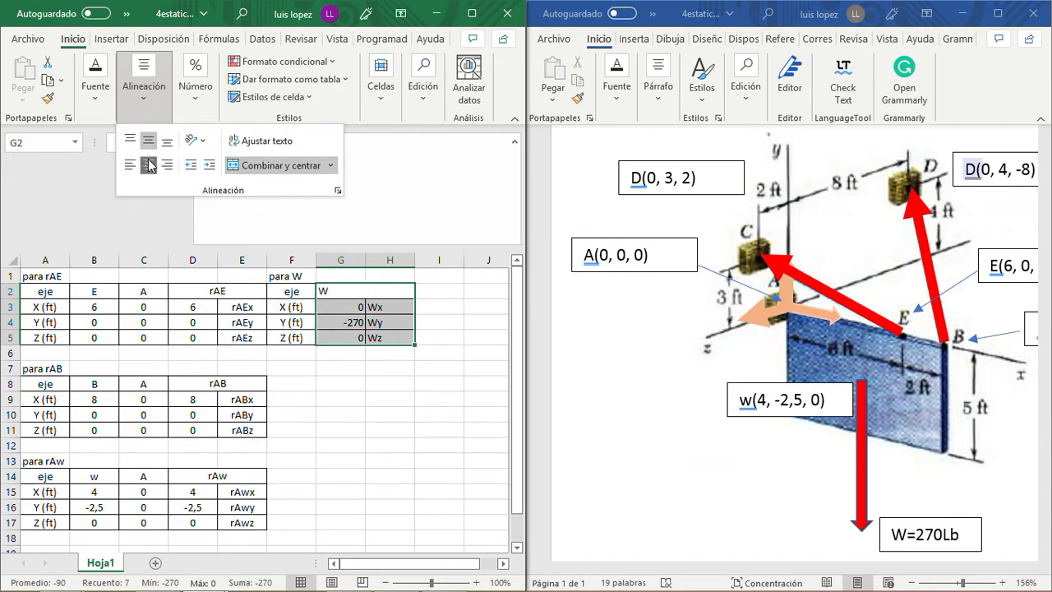
left_click(149, 165)
left_click(342, 395)
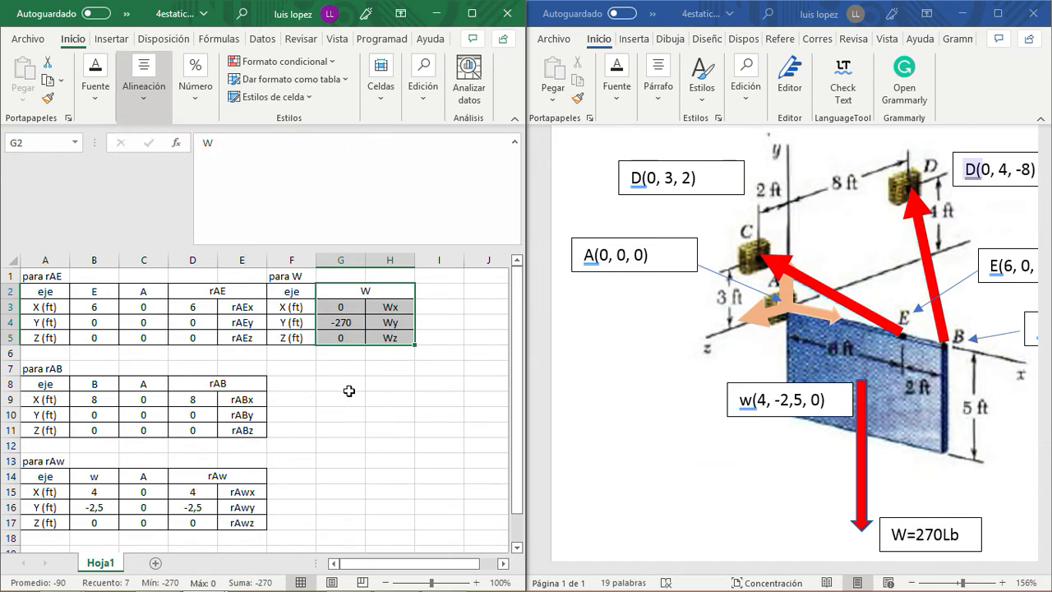
left_click(374, 379)
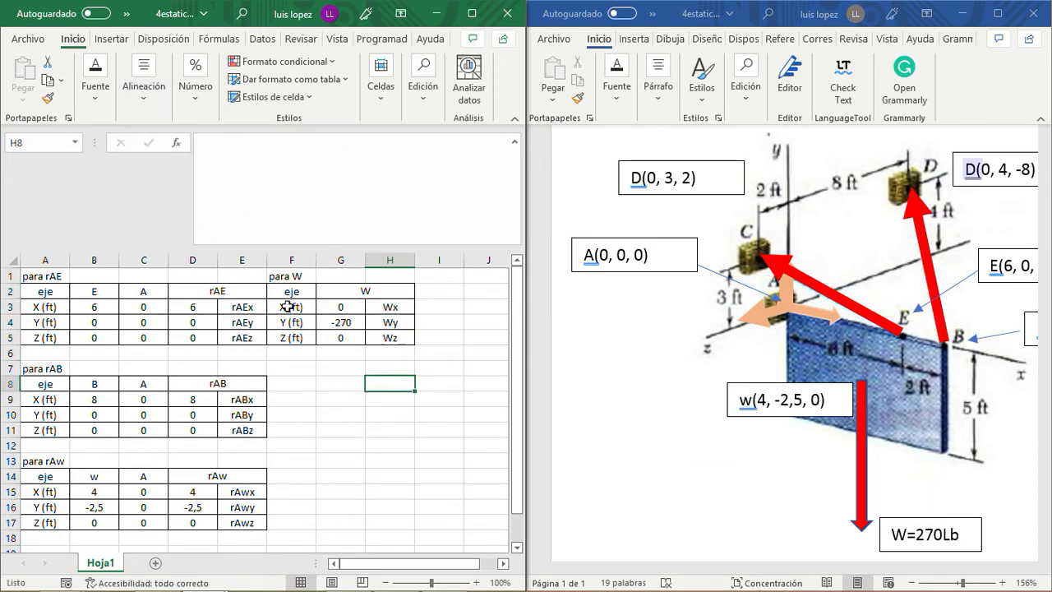
- Examine the problem statement and the cable forces at E and B in the Word free-body diagram
left_click_drag(311, 398, 318, 396)
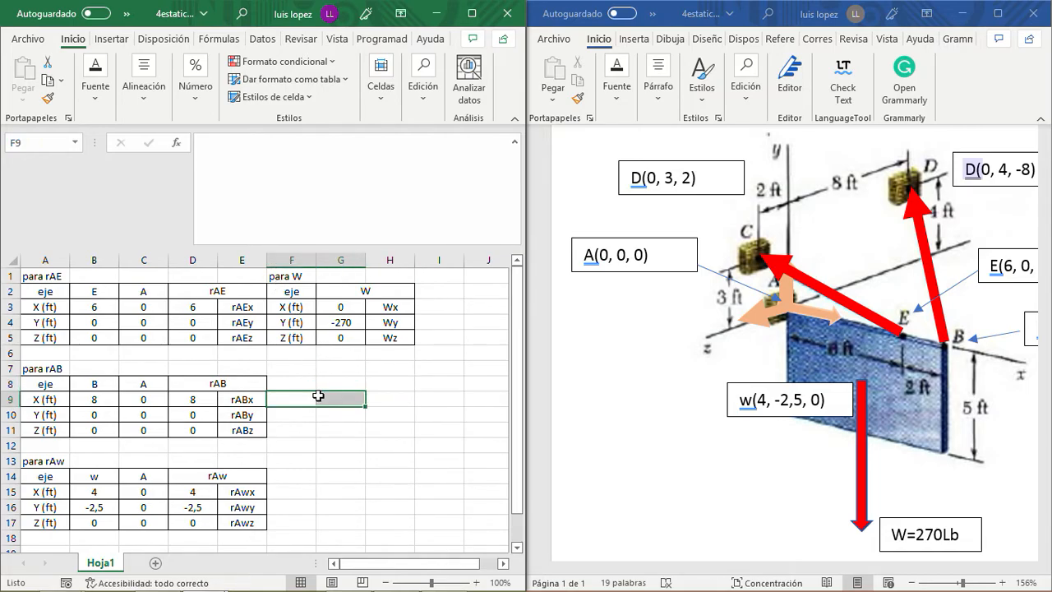
key("Down")
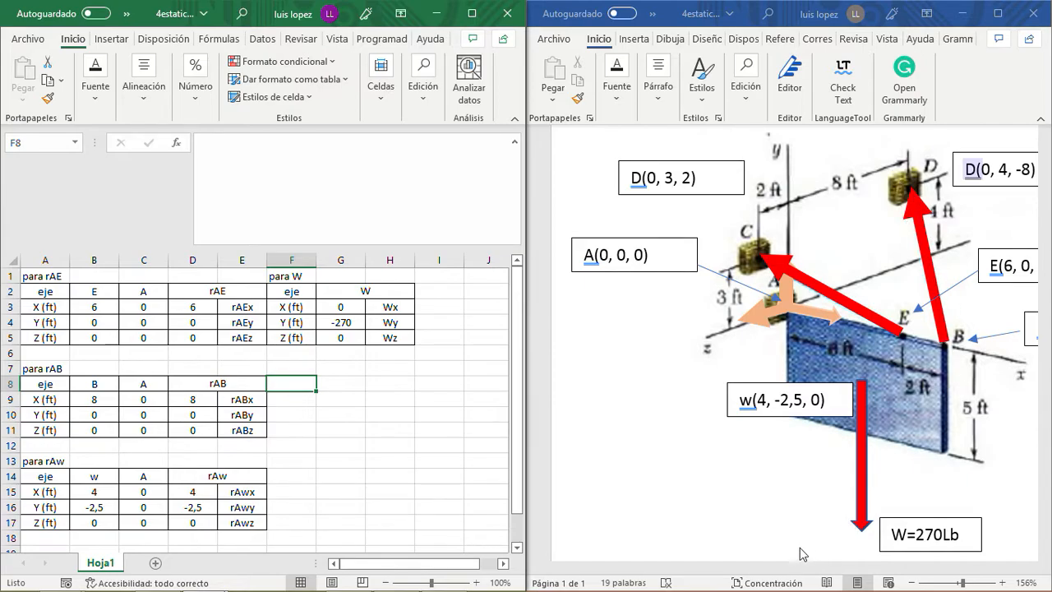
left_click_drag(722, 567, 759, 574)
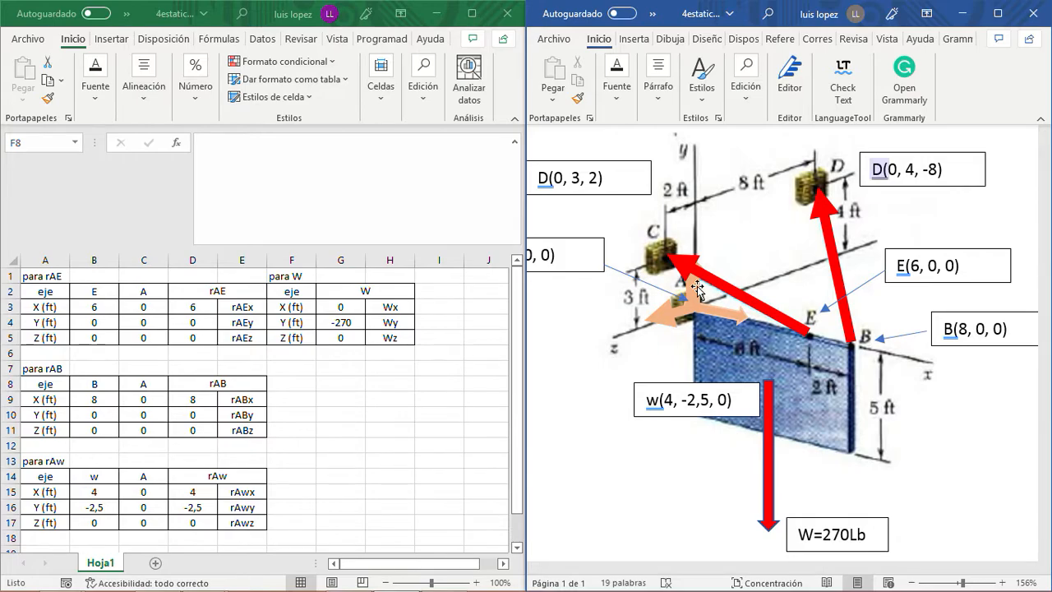
left_click_drag(777, 568, 693, 568)
scroll(888, 330, "up", 3)
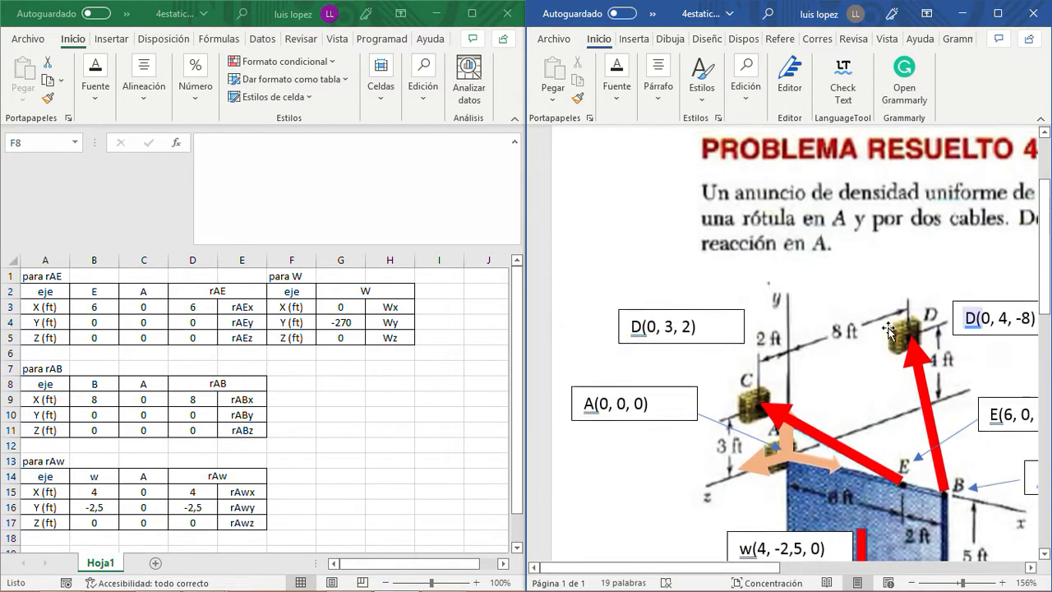
scroll(887, 330, "up", 3)
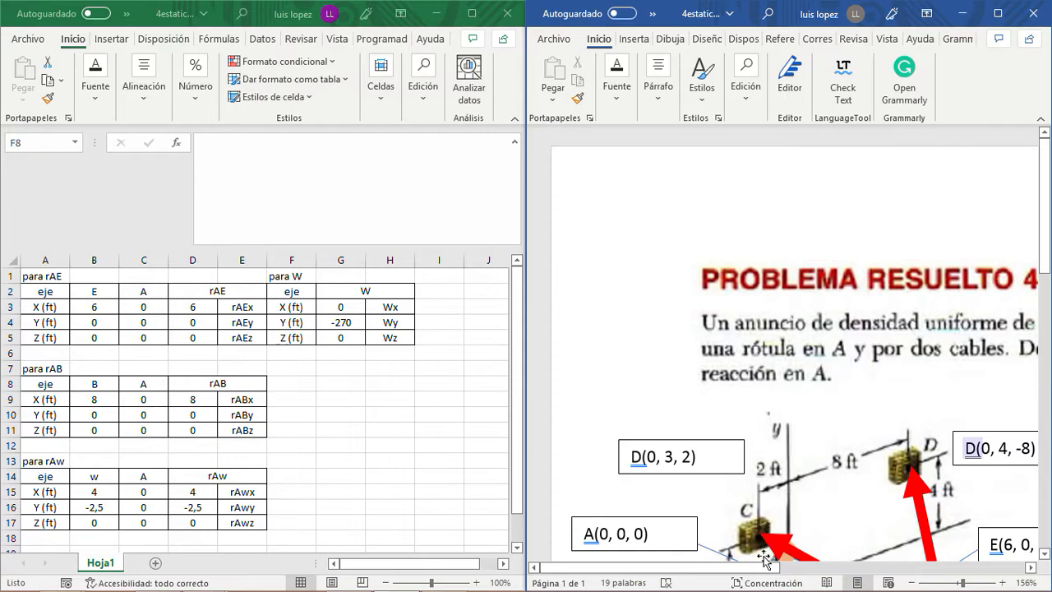
mouse_move(763, 568)
left_mouse_down()
mouse_move(963, 569)
mouse_move(754, 573)
left_mouse_up()
scroll(830, 378, "down", 7)
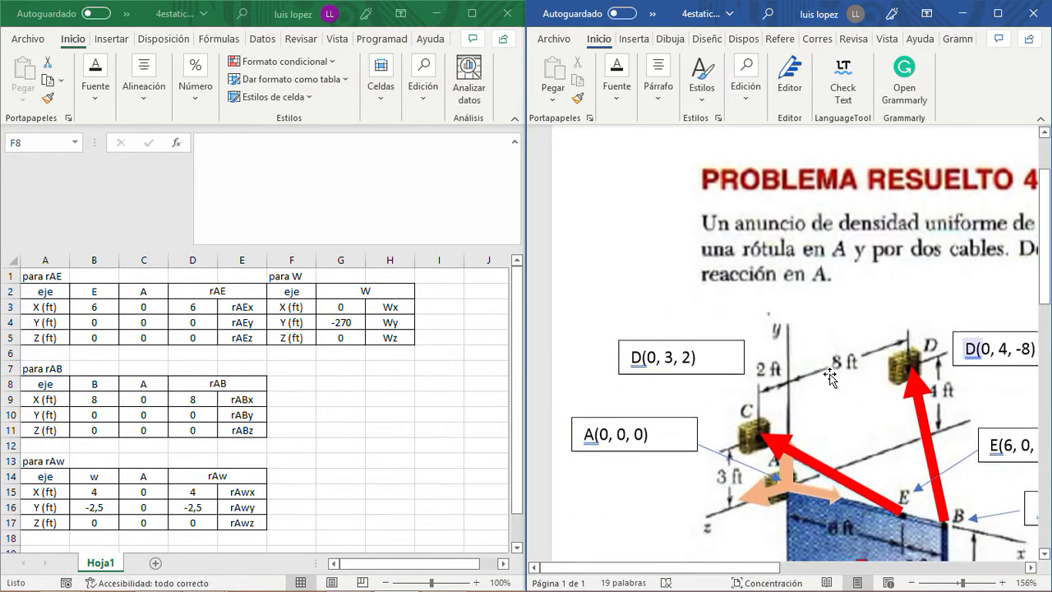
scroll(830, 379, "down", 2)
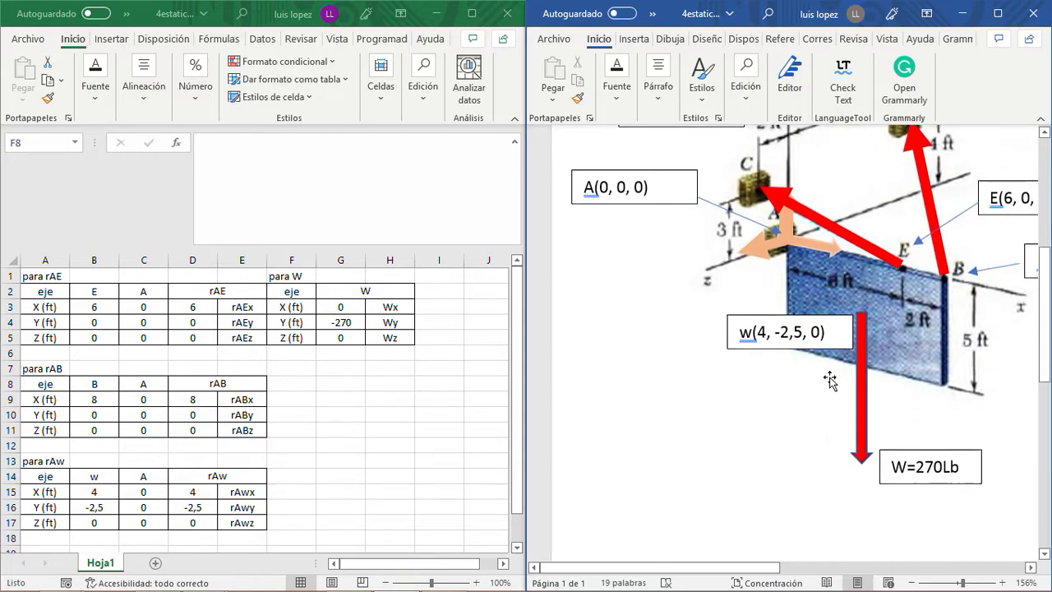
scroll(830, 378, "up", 4)
scroll(830, 378, "down", 2)
scroll(830, 378, "down", 3)
scroll(830, 378, "up", 3)
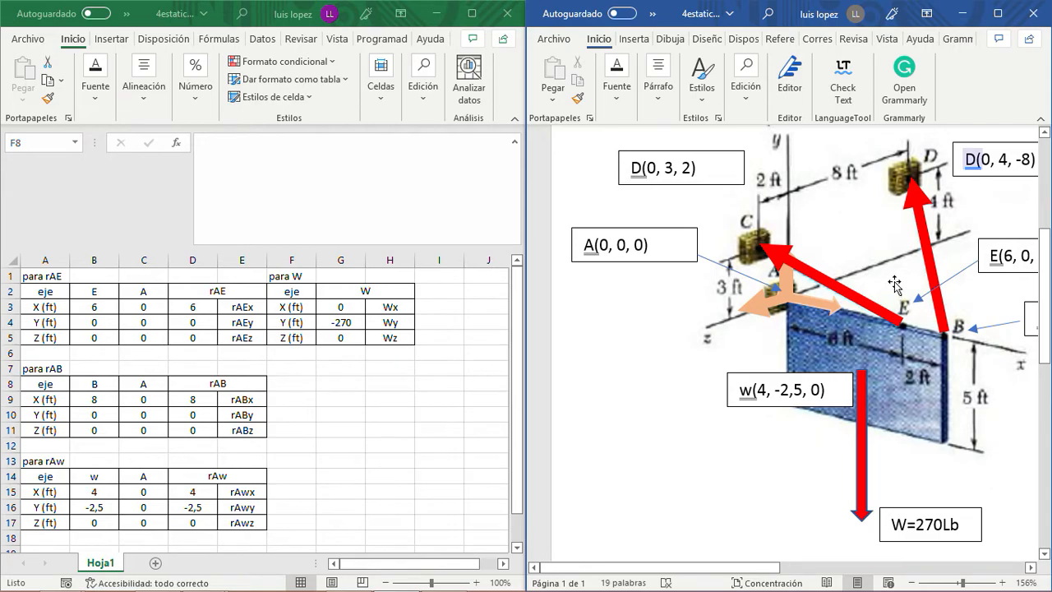
- Enter the title para TEC in F7 for the cable tension table
left_click(364, 372)
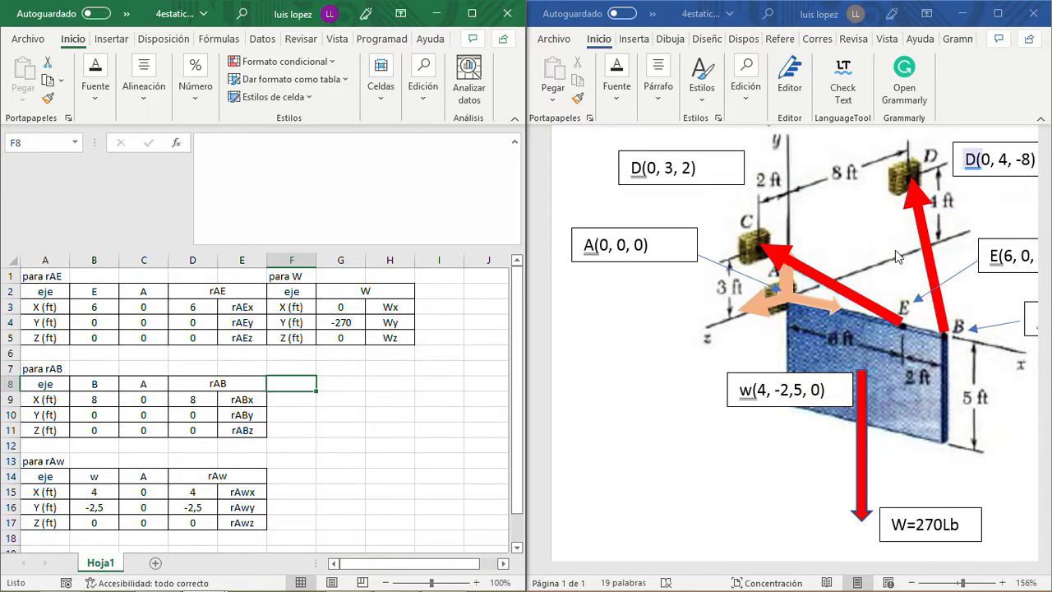
left_click(298, 368)
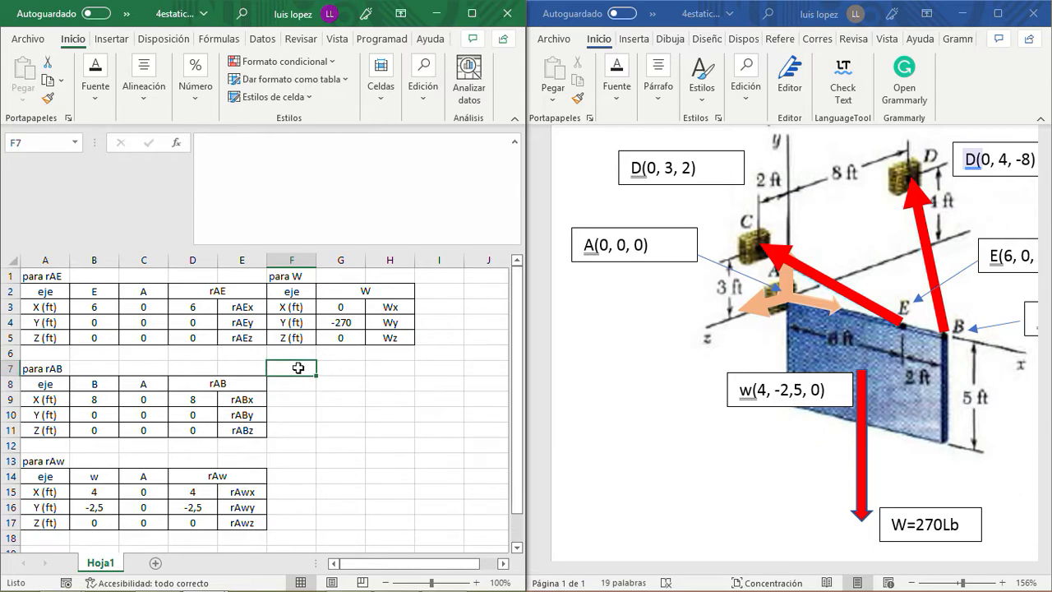
type("para TEC")
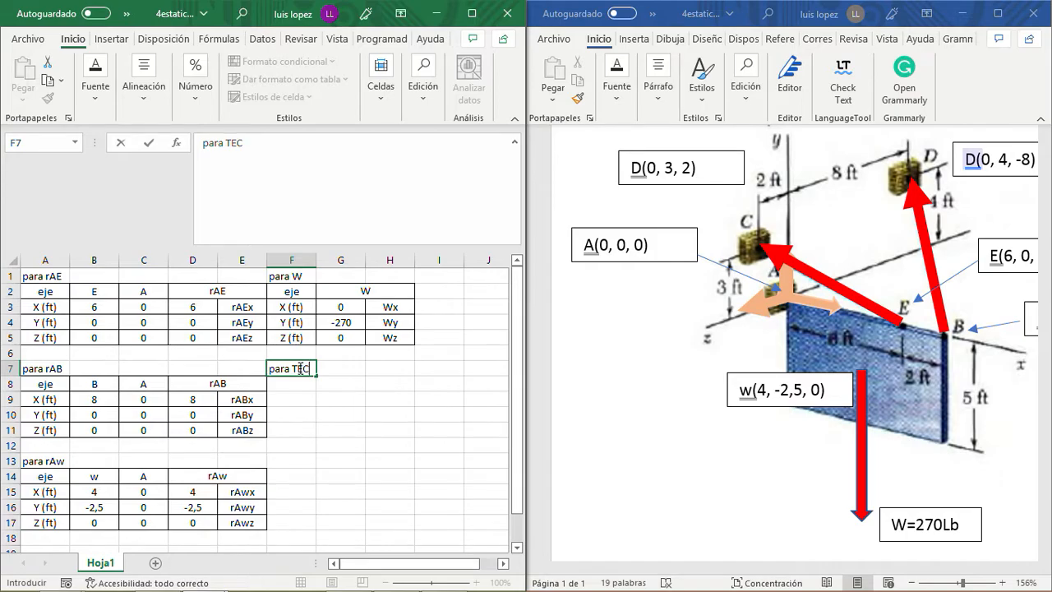
key("Return")
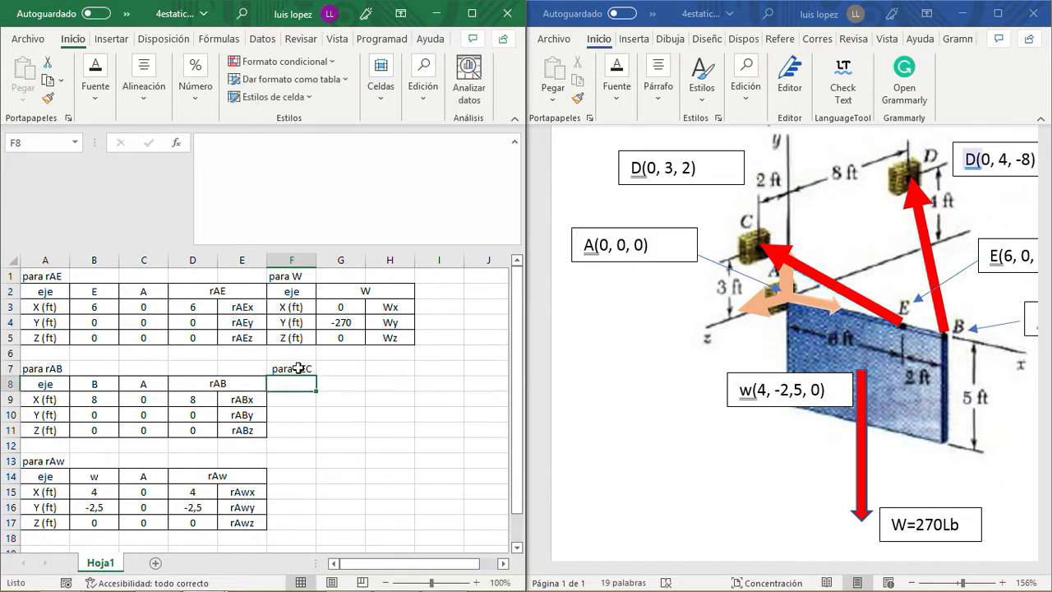
- Copy the axis labels from A8:A11 of the rAB table into F8:F11 of the TEC table
key("Left")
key("Left")
key("Left")
key("Left")
key("shift+Down")
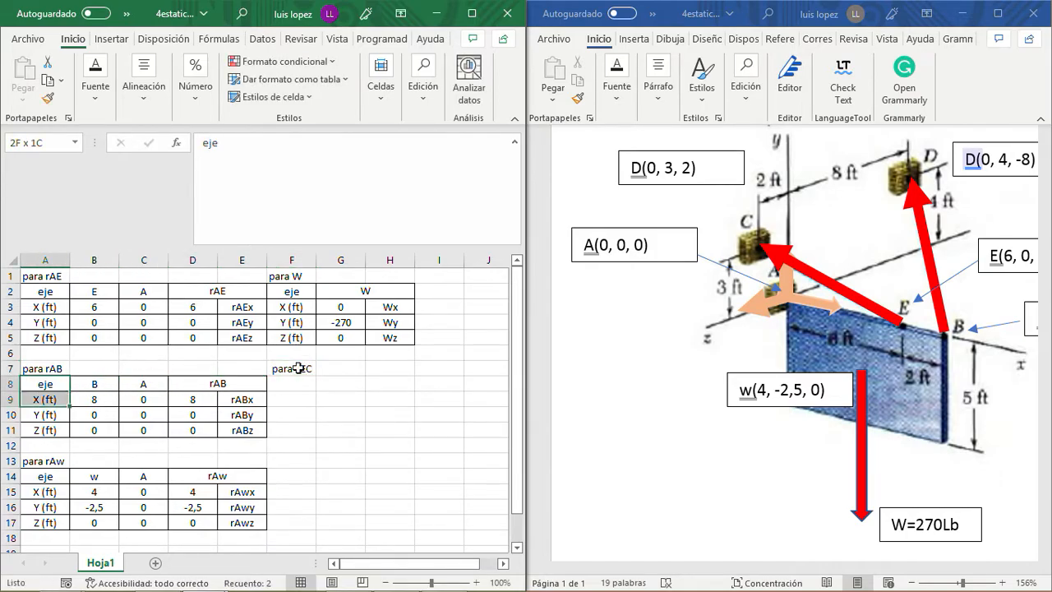
key("shift+Down")
key("shift+Down")
key("ctrl+c")
key("Right")
key("Right")
key("Right")
key("Right")
key("Right")
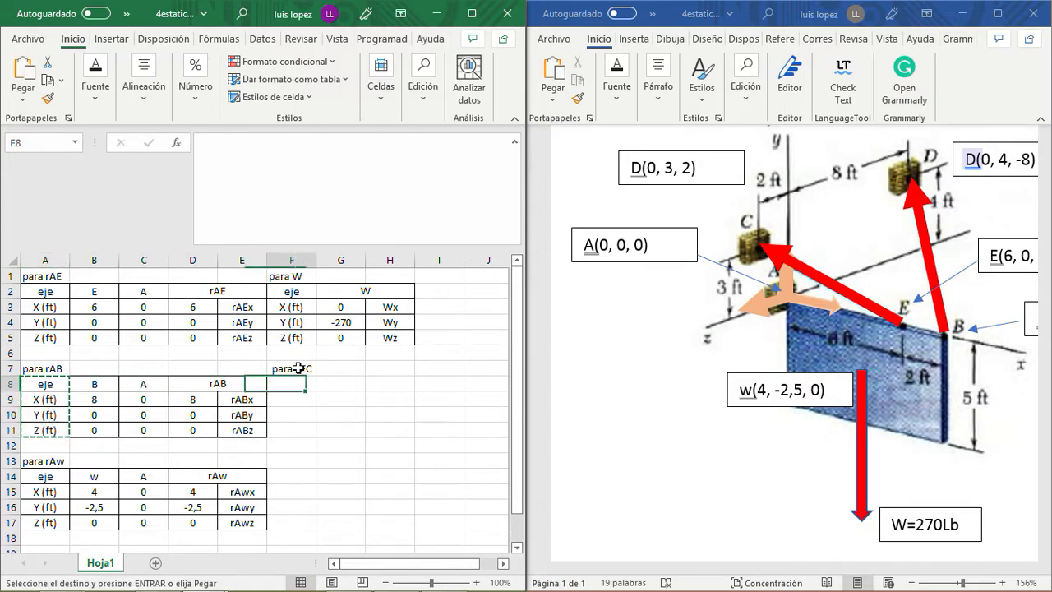
key("ctrl+v")
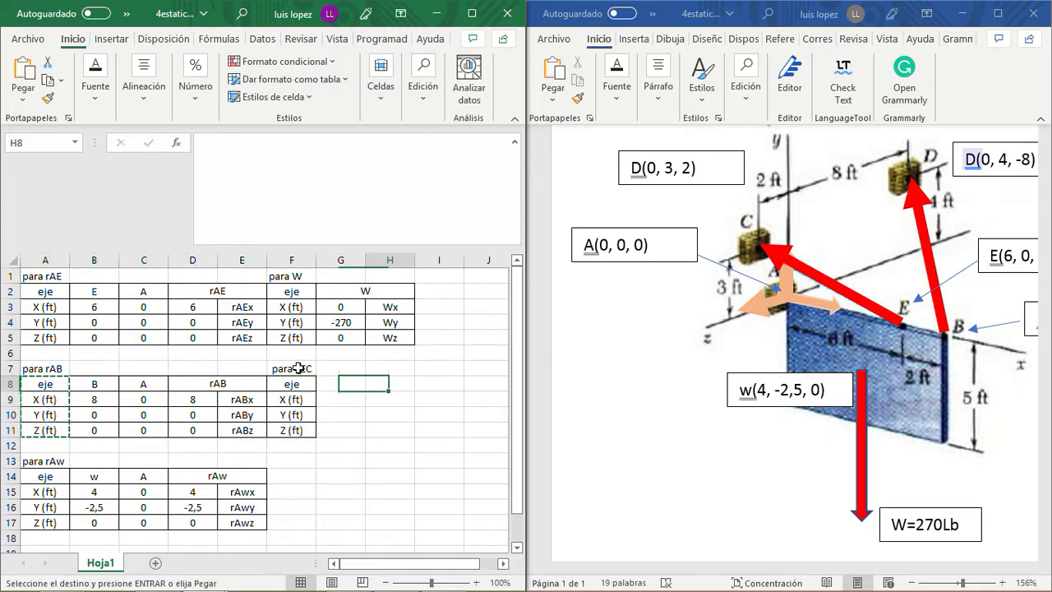
- Enter the column headers C in G8 and E in H8 of the TEC table
key("Right")
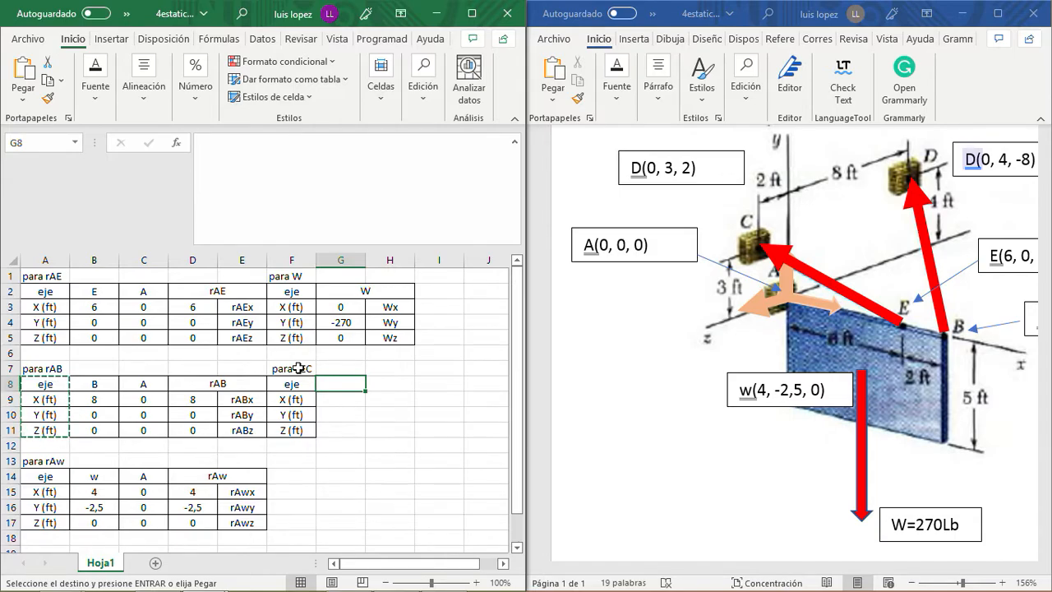
type("C")
key("Tab")
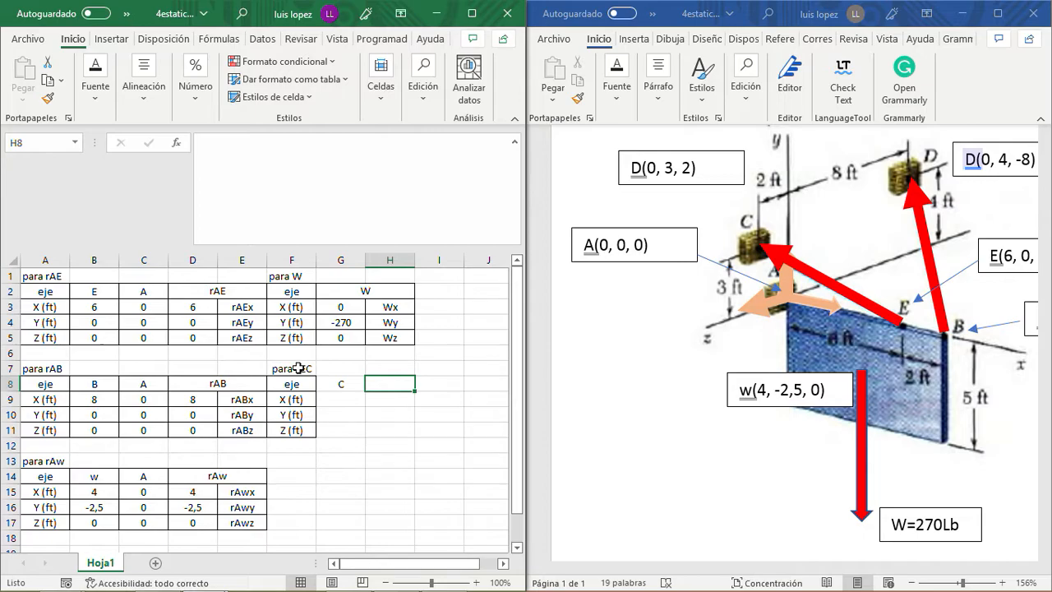
type("E")
key("Return")
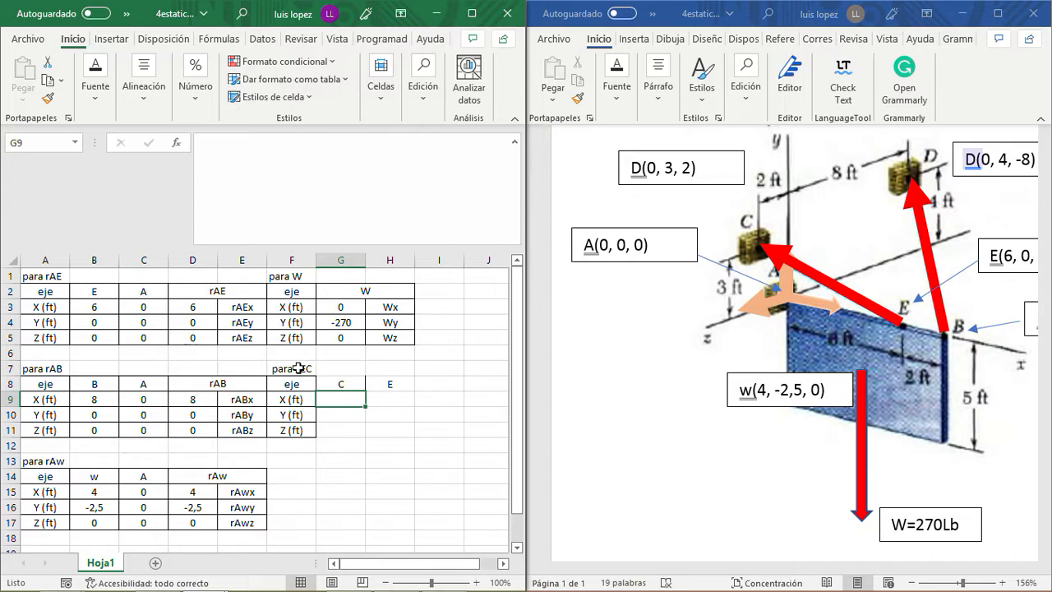
- In the Word diagram, correct the point label D(0, 3, 2) to C(0, 3, 2)
left_click(645, 167)
key("BackSpace")
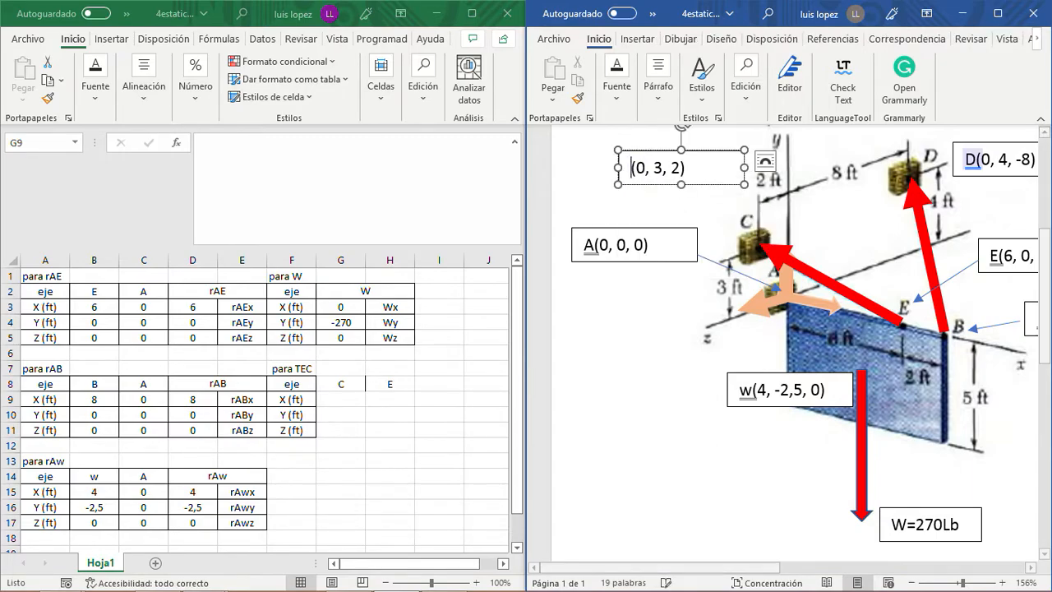
type("d")
key("BackSpace")
type("c")
key("BackSpace")
type("C")
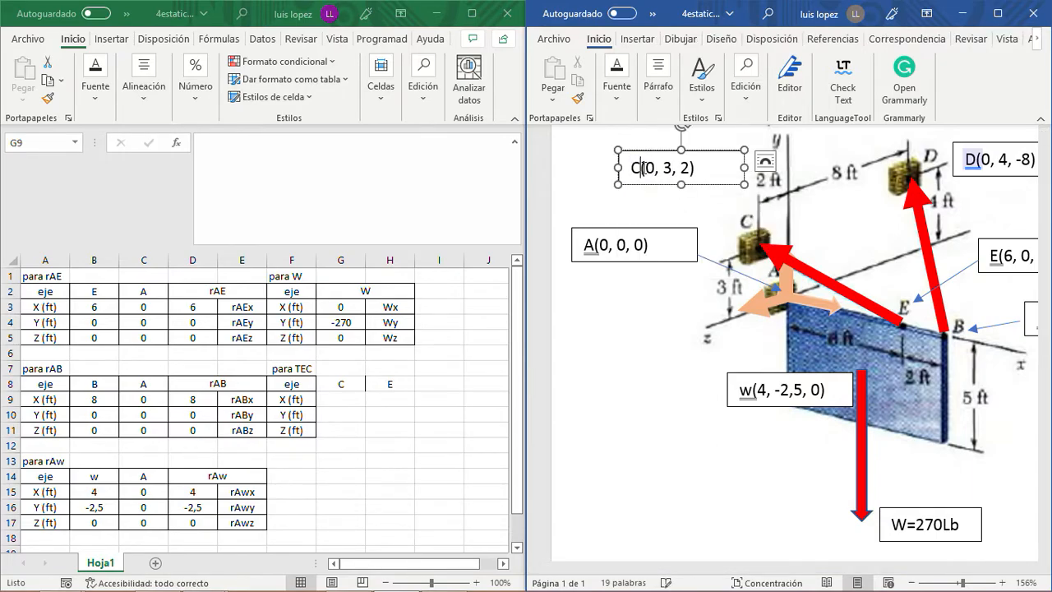
left_click(545, 428)
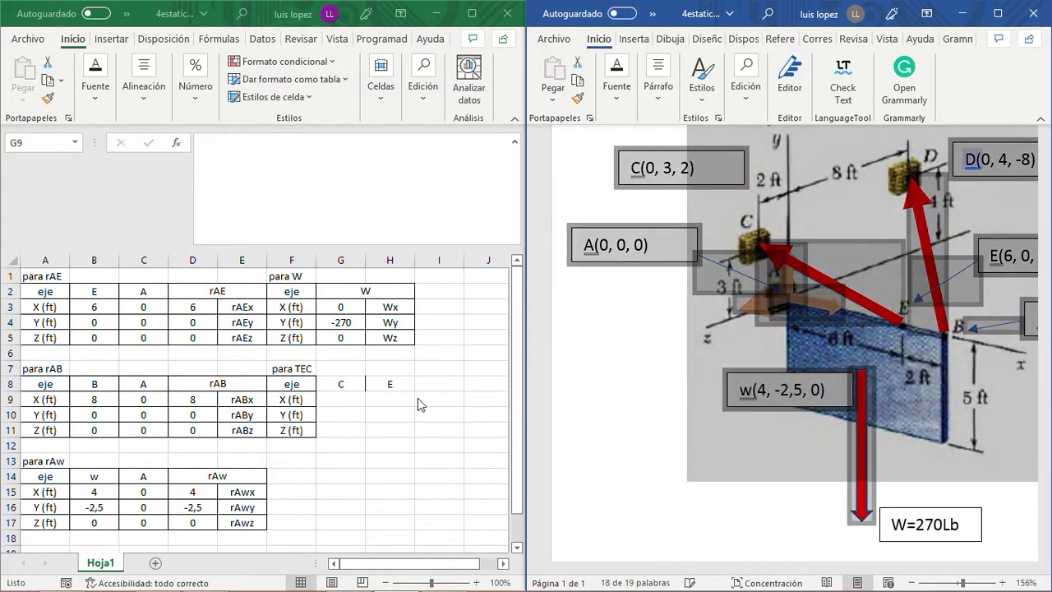
- Back in Excel, enter point C's coordinates 0, 3 and 2 in G9:G11
left_click(437, 400)
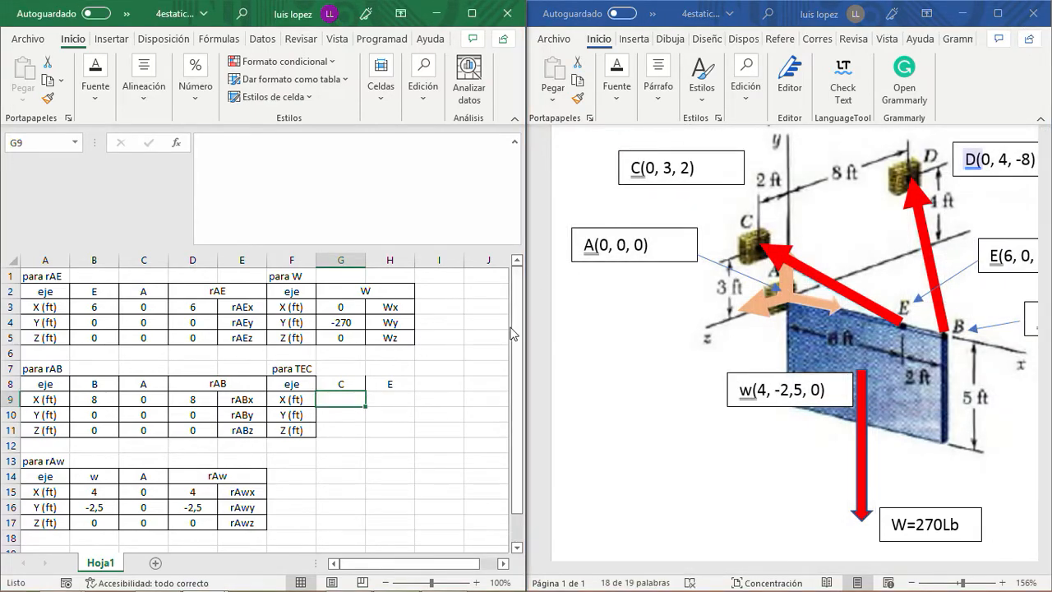
type("0")
key("Return")
type("3")
key("Return")
type("2")
key("Return")
- Check point E's label in the Word diagram and copy its coordinates from B3:B5 into H9:H11 in Excel
left_click(385, 399)
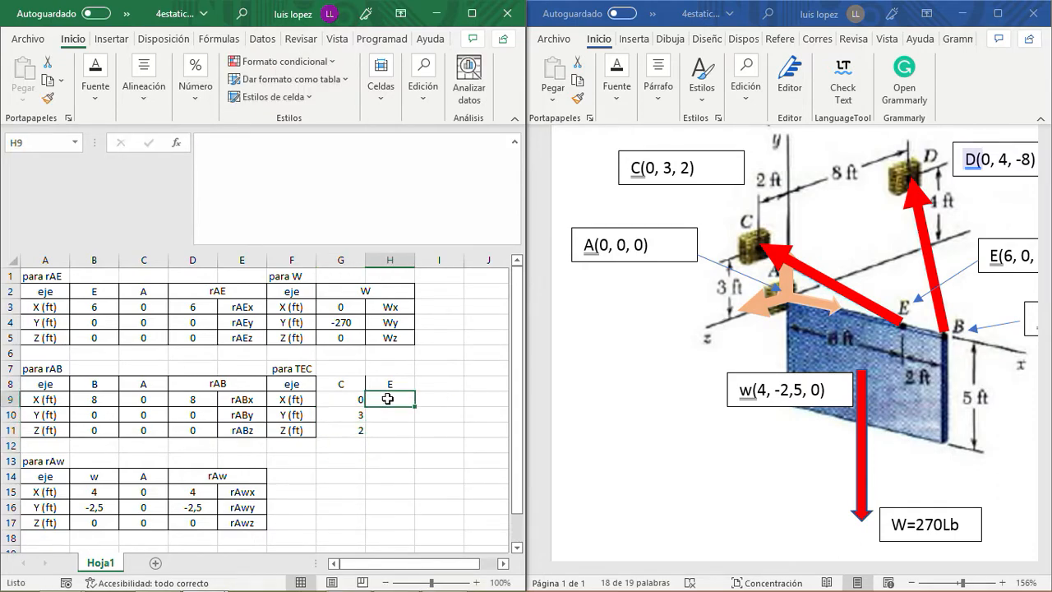
left_click(755, 571)
left_click_drag(748, 568, 814, 569)
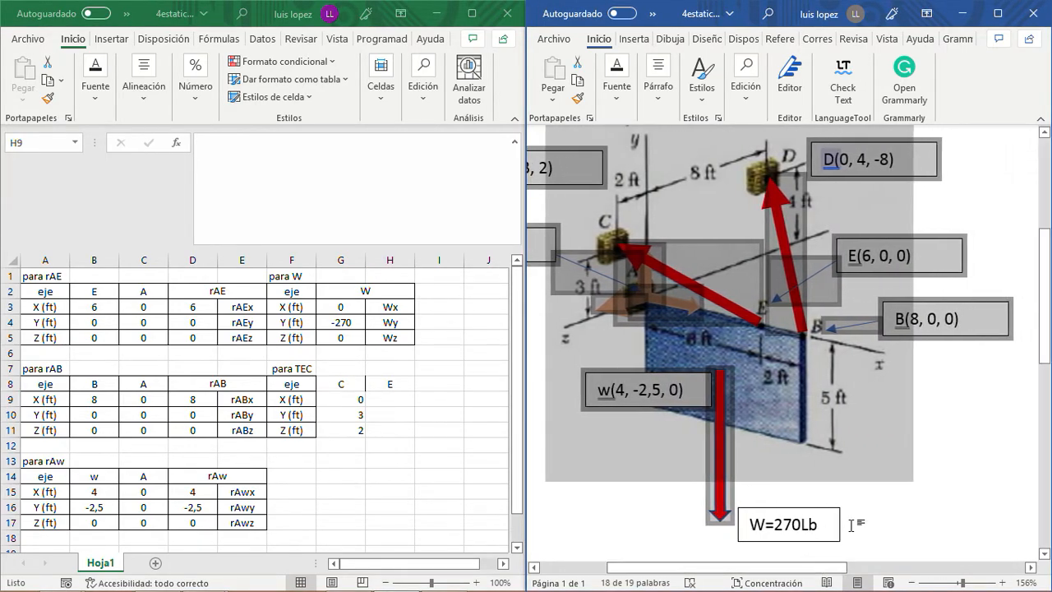
left_click(906, 519)
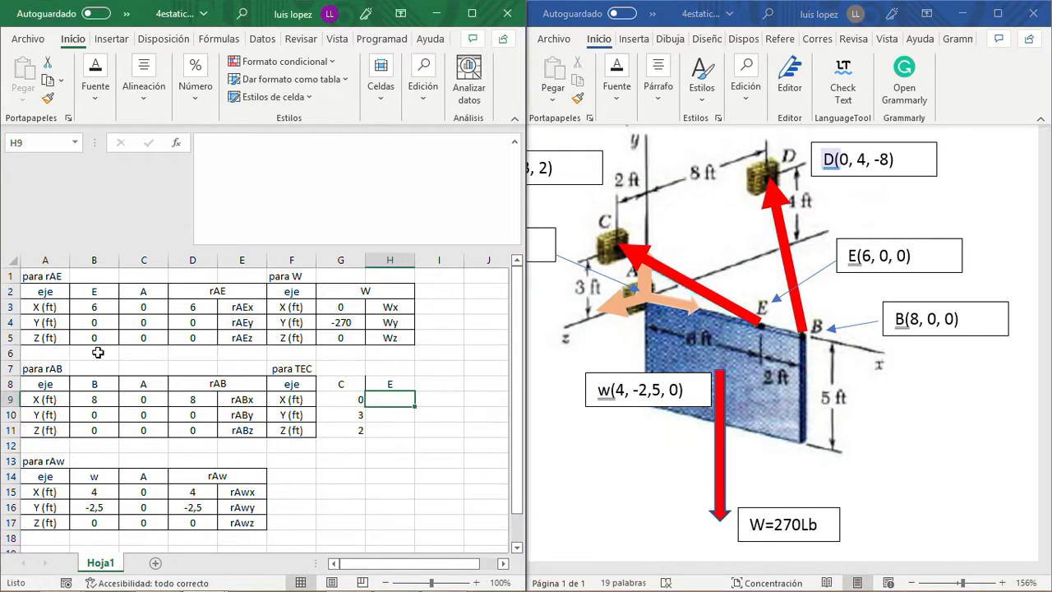
left_click(96, 305)
left_click_drag(95, 304, 96, 332)
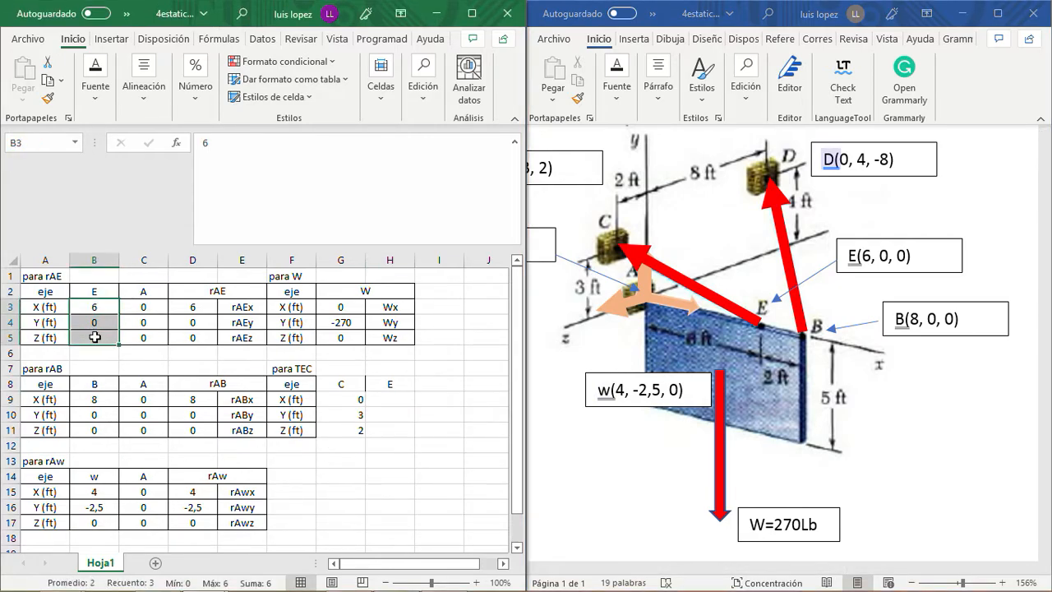
key("ctrl+c")
left_click(400, 398)
key("ctrl+v")
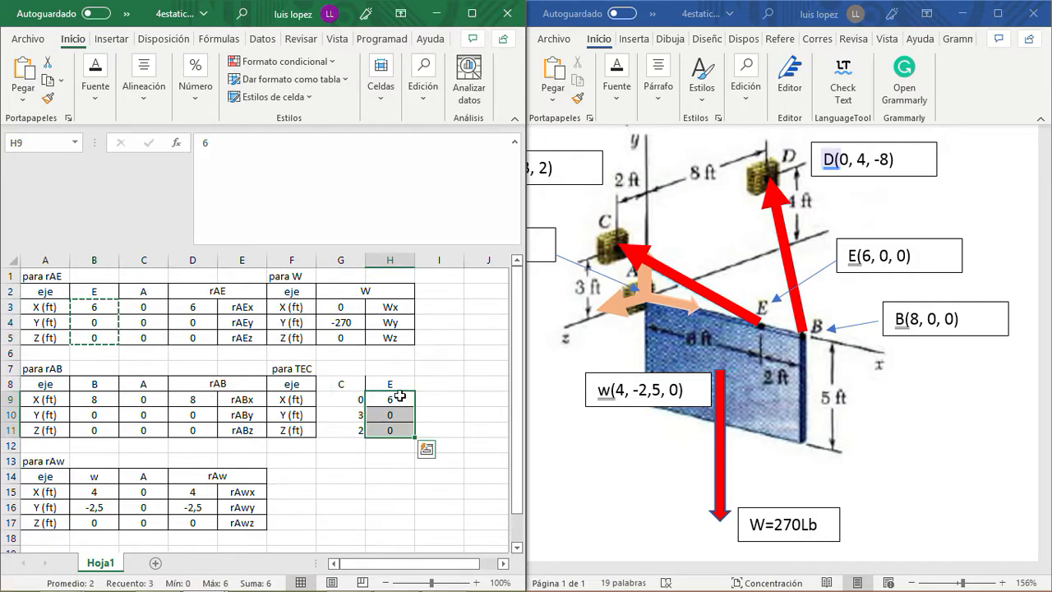
- Enter the column header Diferencia in I8 of the TEC table
key("Up")
key("Right")
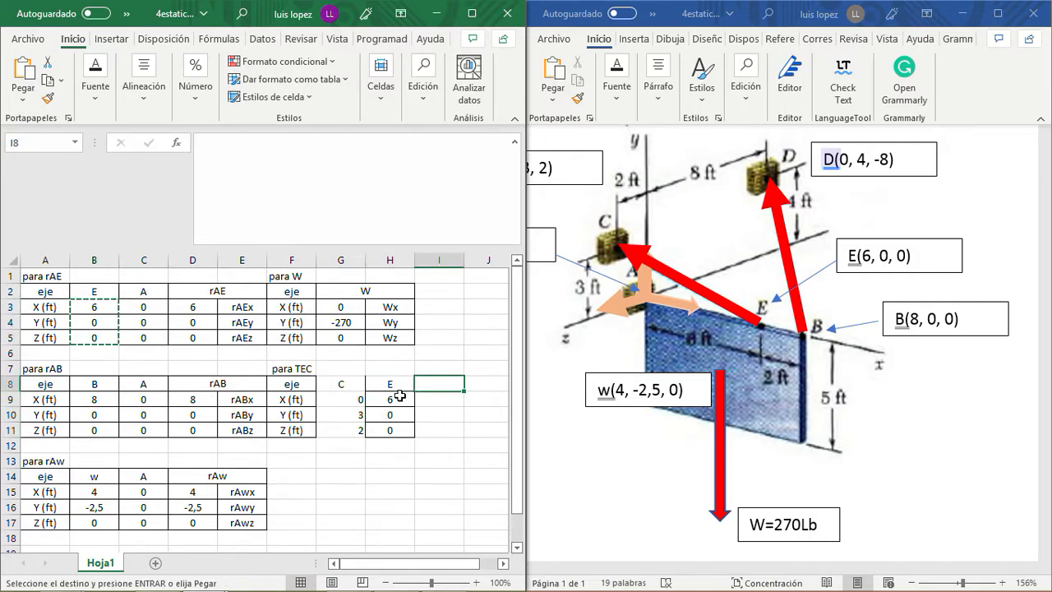
key("Escape")
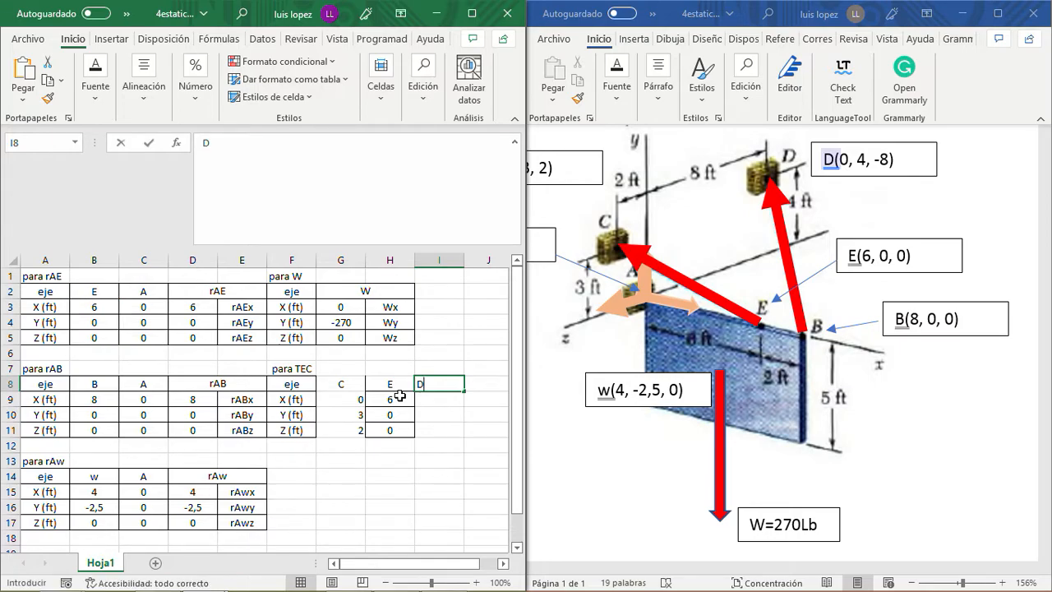
type("Diferencia")
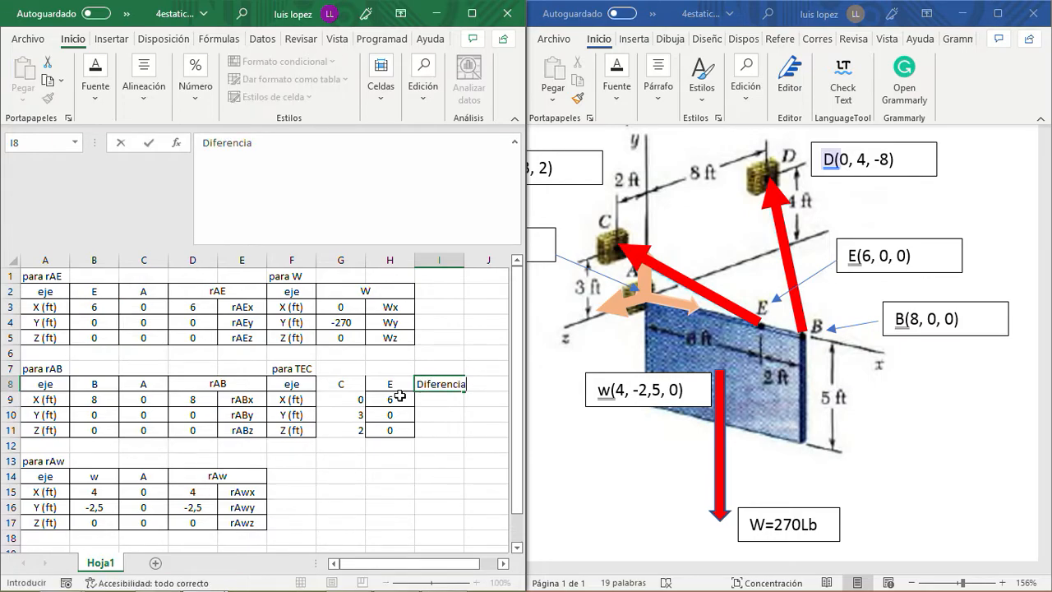
key("Return")
scroll(399, 396, "right", 1)
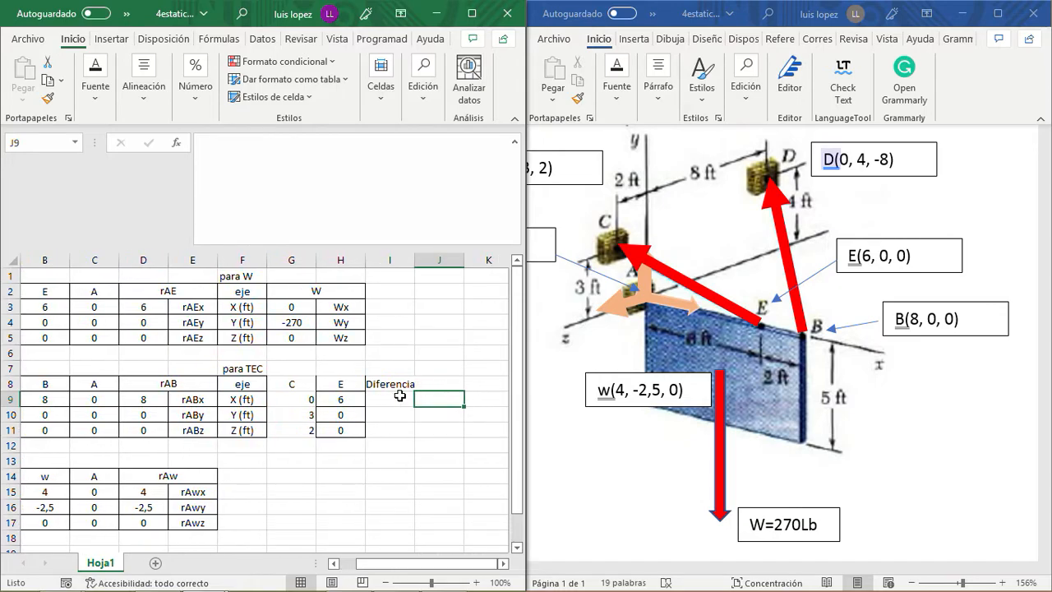
- Enter the component labels dx, dy and dz in J9:J11
key("Right")
type("dx")
key("Return")
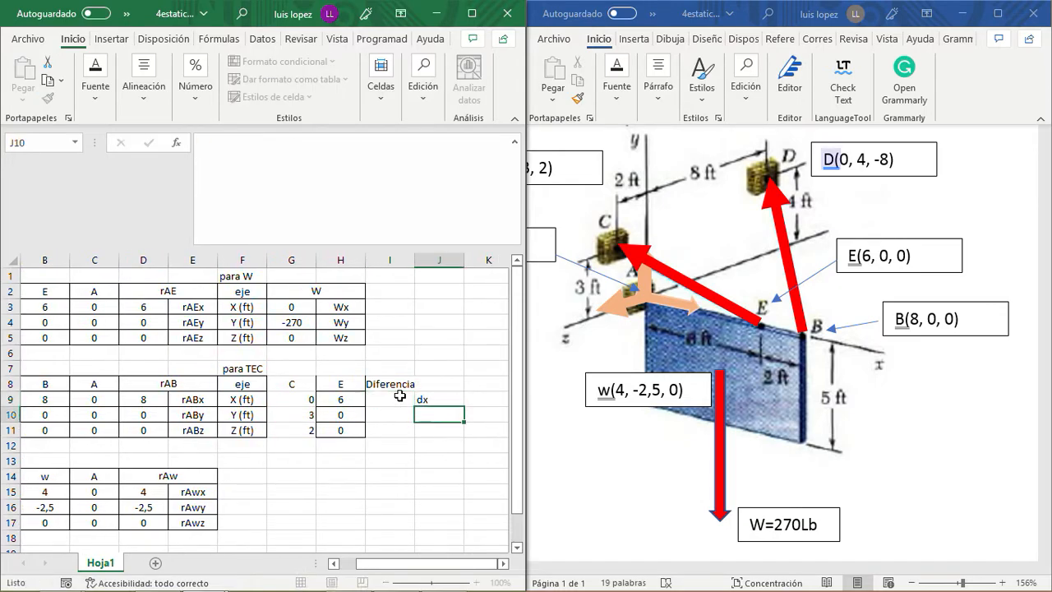
type("dy")
key("Return")
type("d")
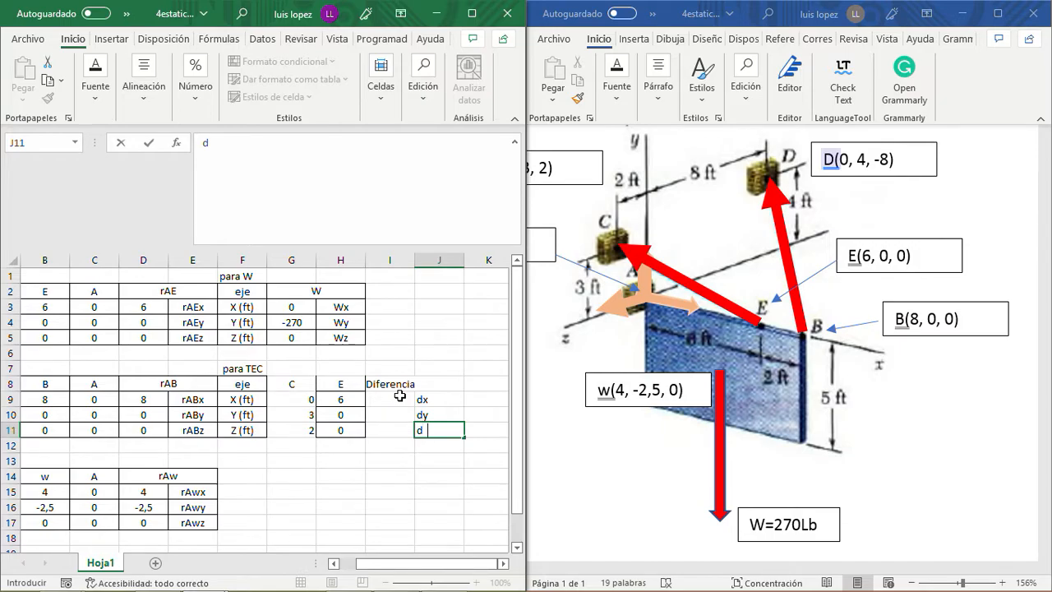
scroll(399, 396, "right", 1)
type("z")
- Calculate the C minus E difference with =G9-H9 in I9 and fill the formula down to I11
key("Left")
key("Up")
key("Up")
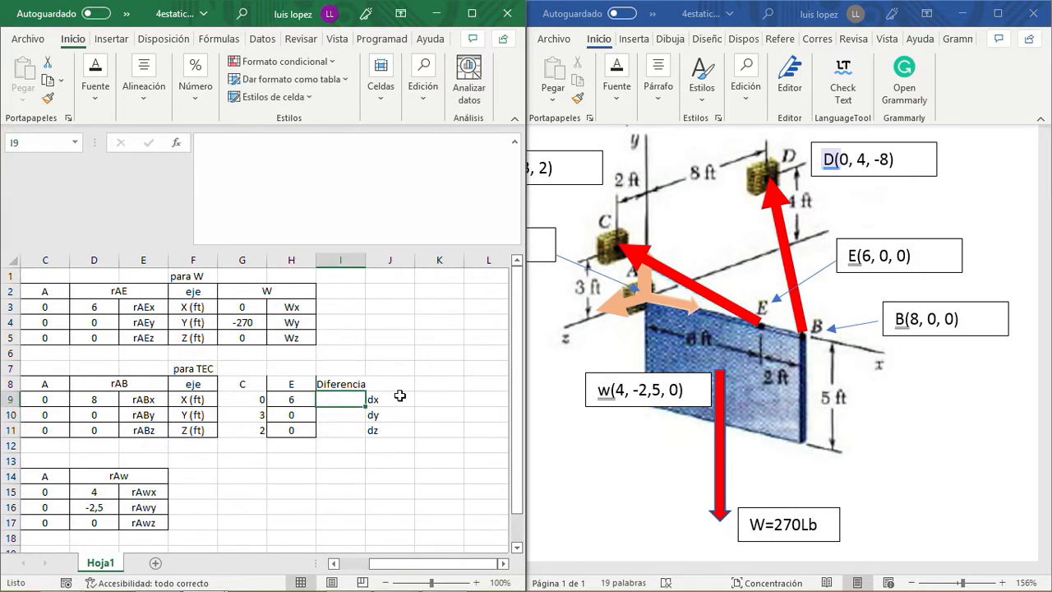
type("=")
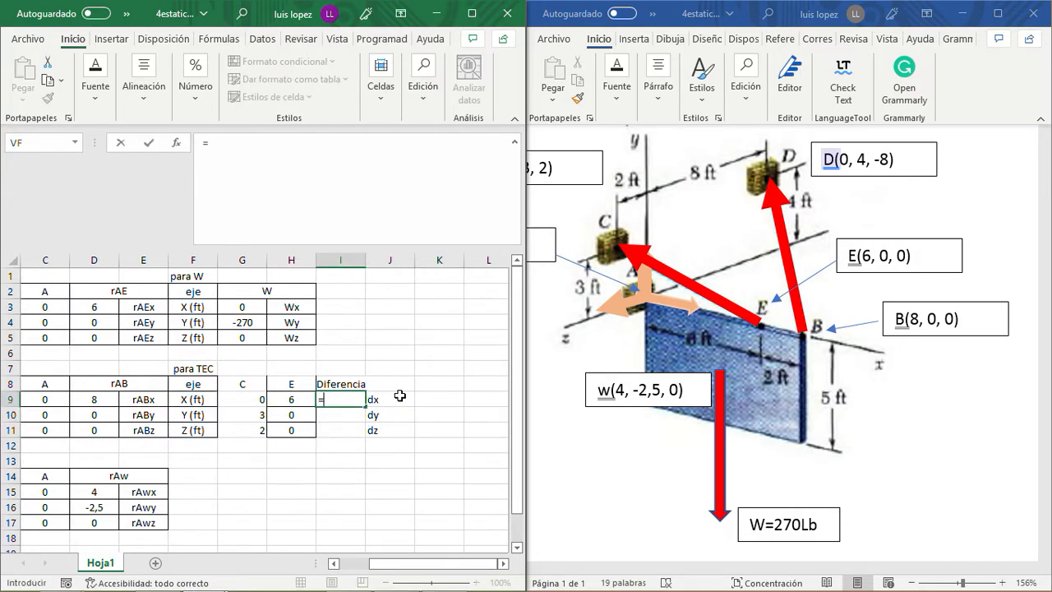
left_click(254, 398)
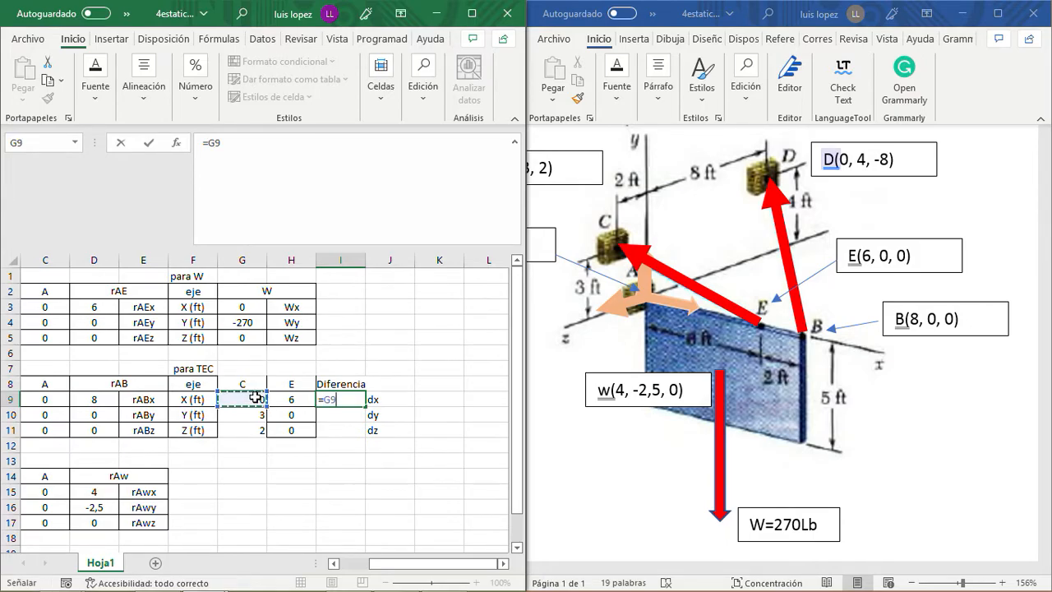
type("-")
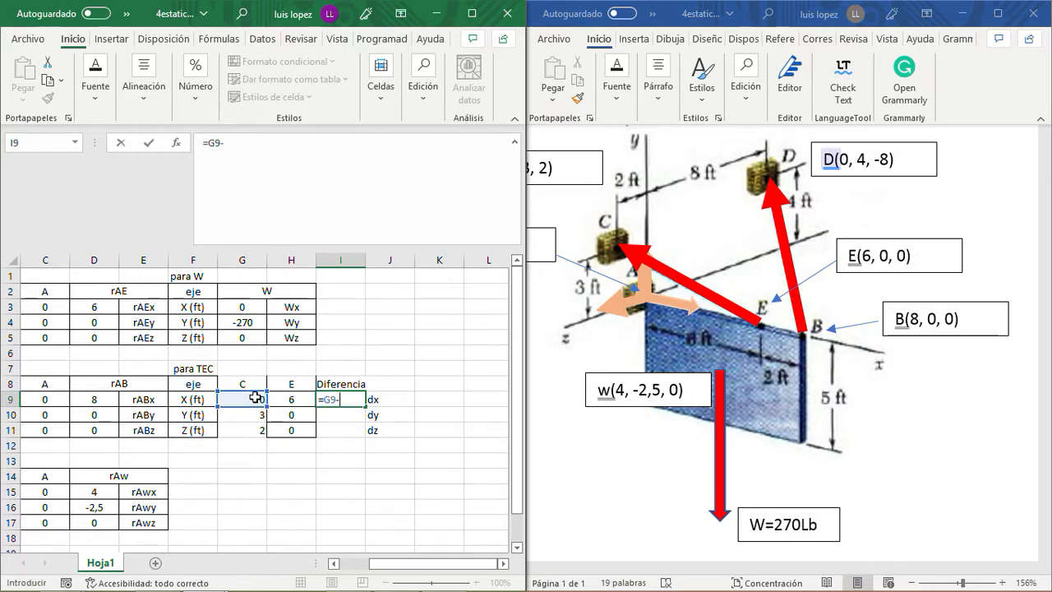
left_click(287, 398)
key("Return")
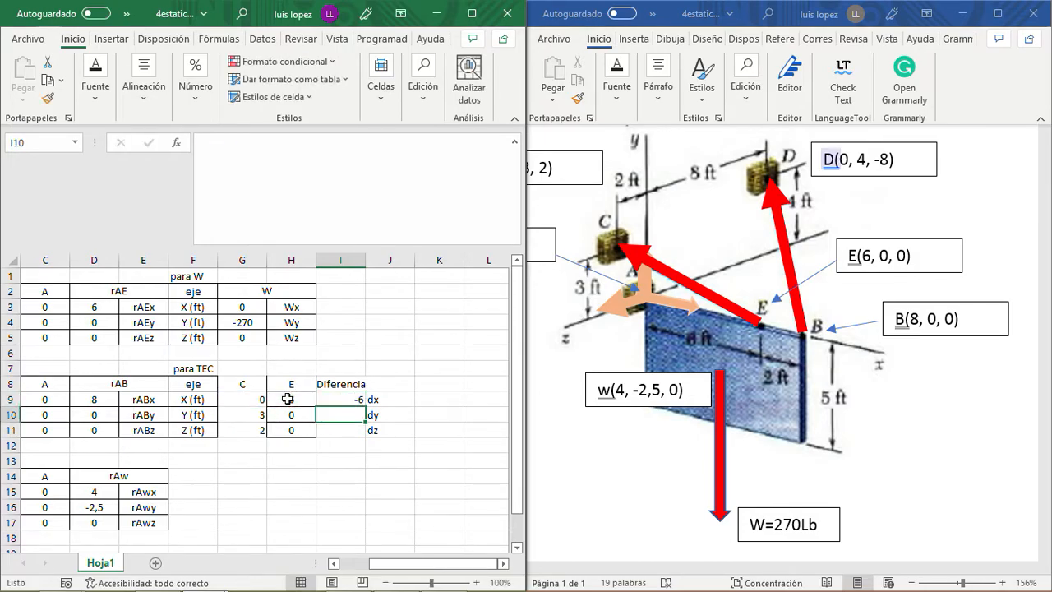
left_click(360, 400)
left_click_drag(364, 406, 362, 431)
left_click(425, 419)
- Apply all borders to G8:J11 of the TEC table and center its contents horizontally
left_click_drag(244, 383, 378, 430)
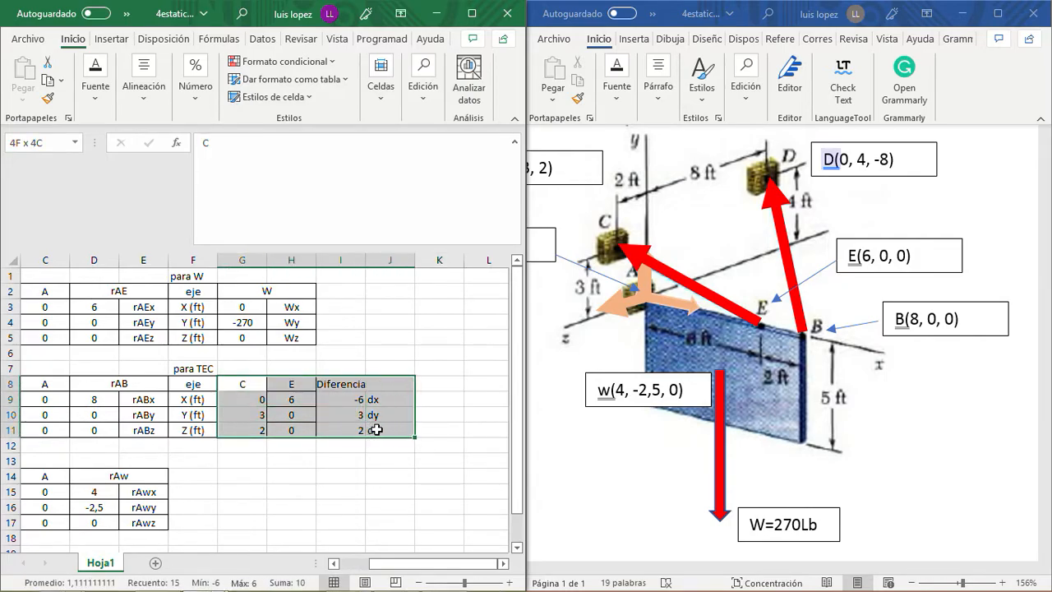
left_click(97, 102)
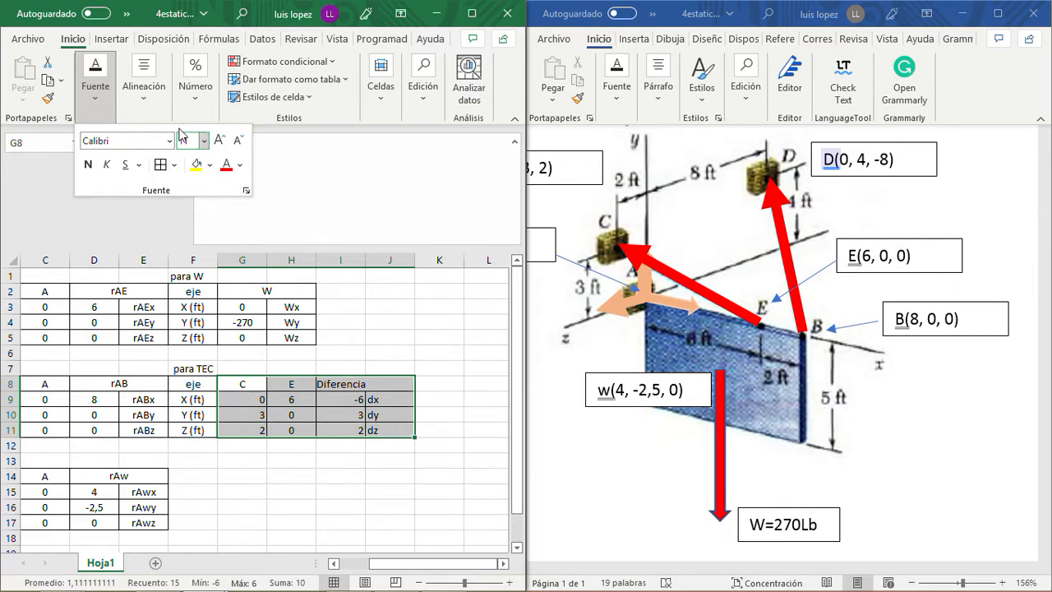
left_click(144, 91)
left_click(149, 167)
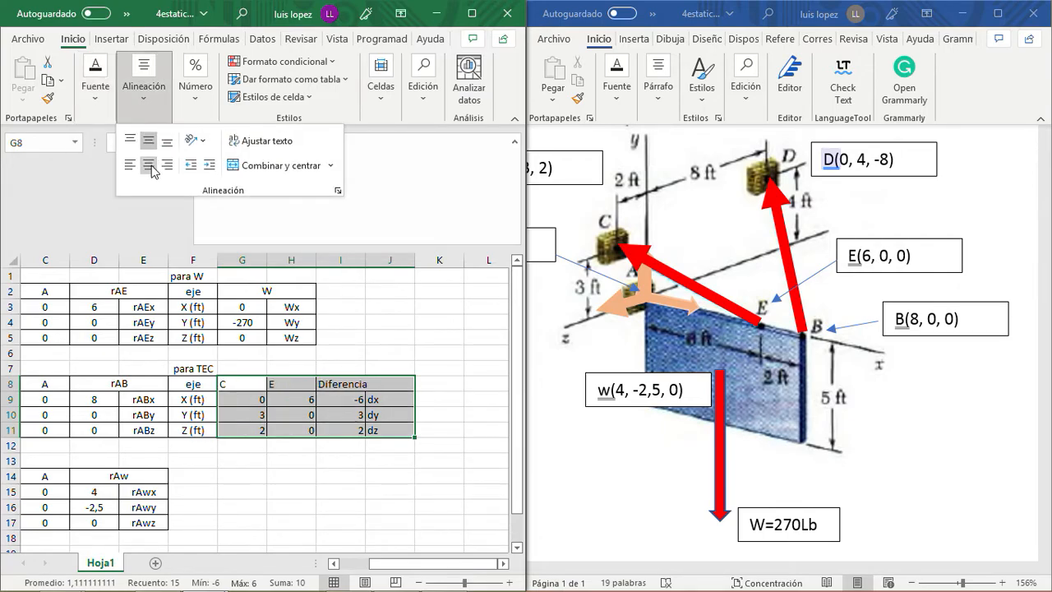
left_click(152, 171)
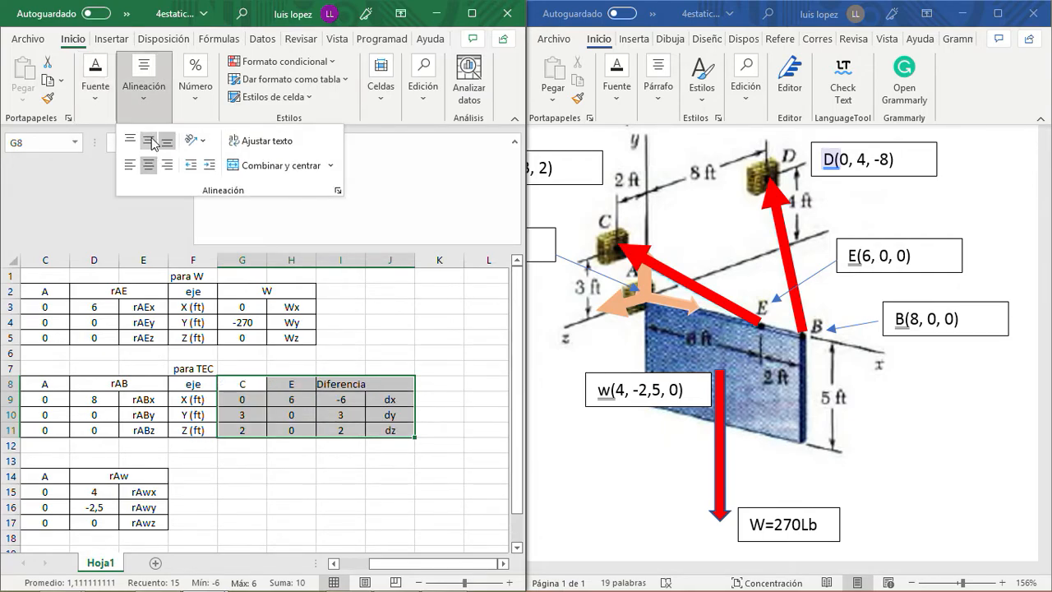
left_click(149, 167)
left_click(149, 168)
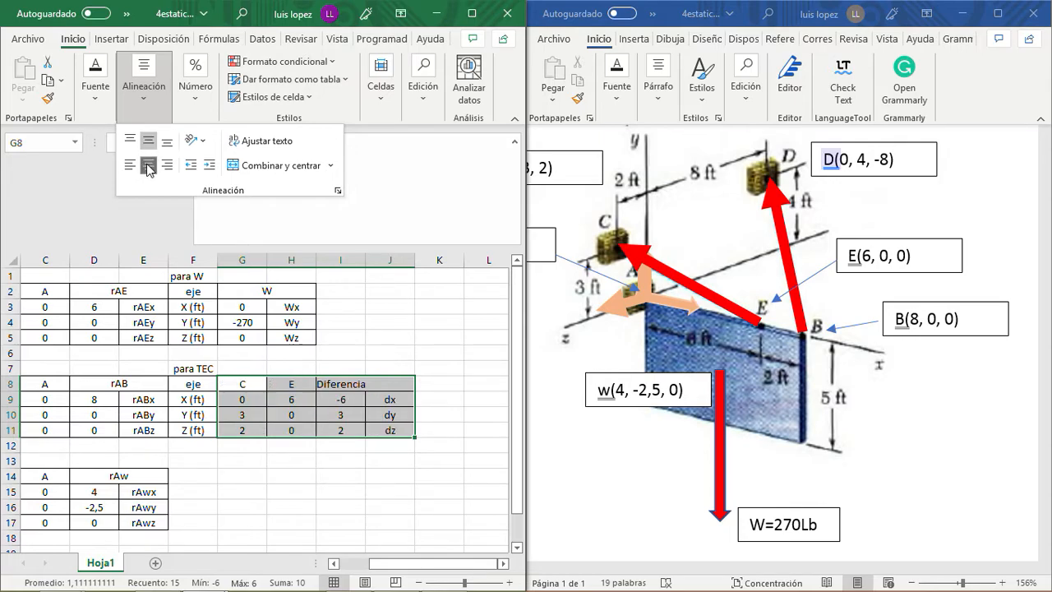
- Merge and center the Diferencia header across I8:J8
left_click(372, 382)
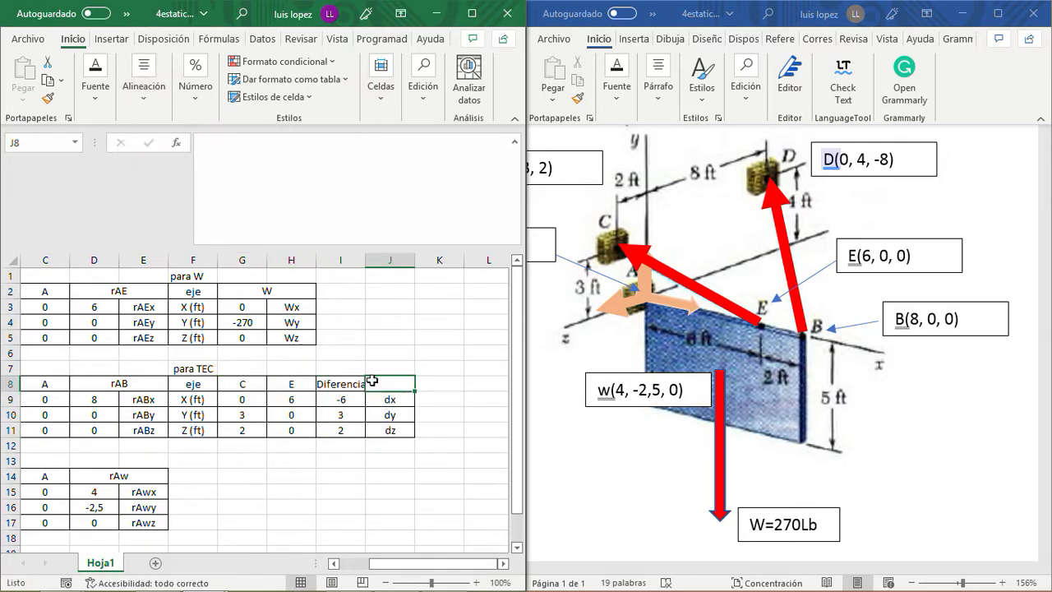
left_click_drag(334, 380, 383, 380)
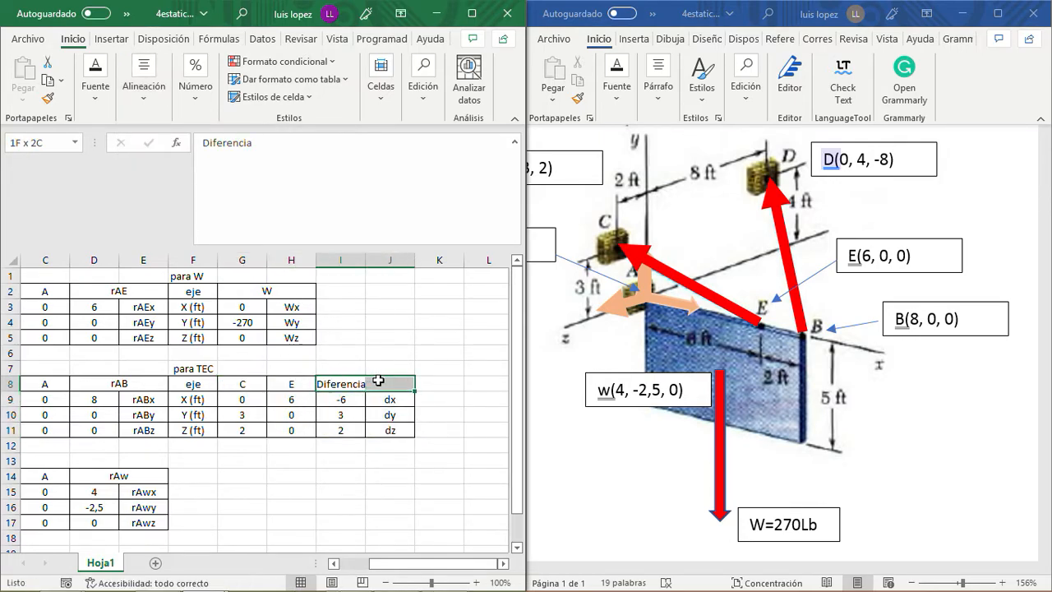
left_click(150, 103)
left_click(265, 168)
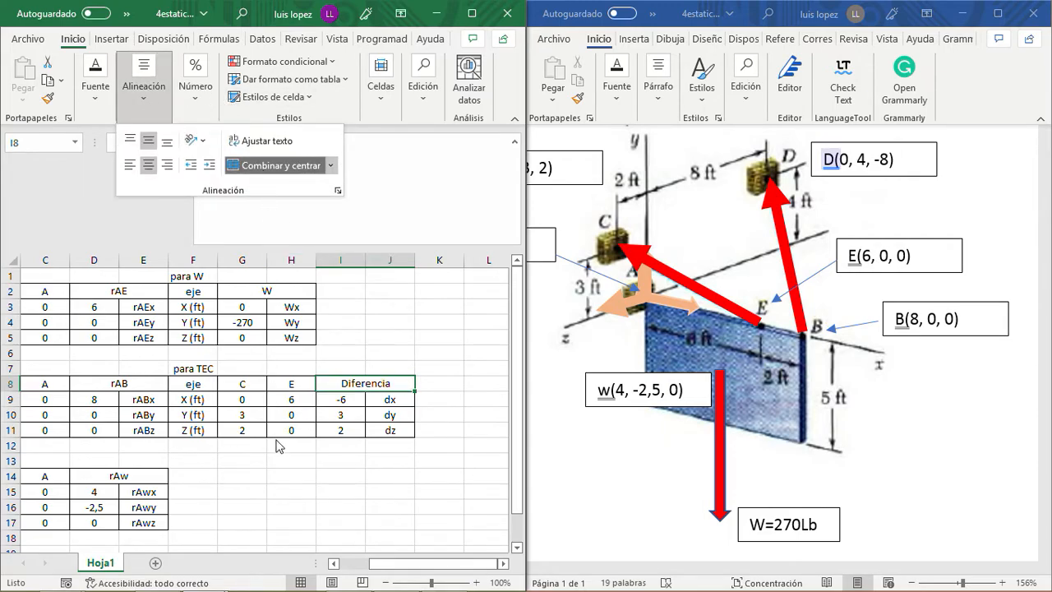
left_click(382, 446)
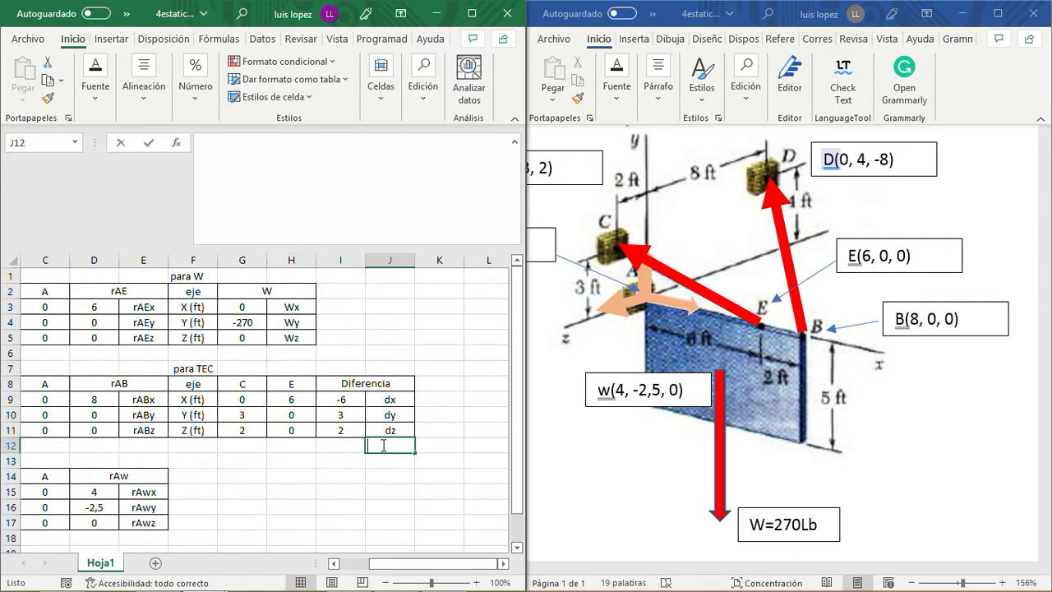
- Enter the label d in J12 below the component labels and apply all borders to I12:J12
type("d")
key("Left")
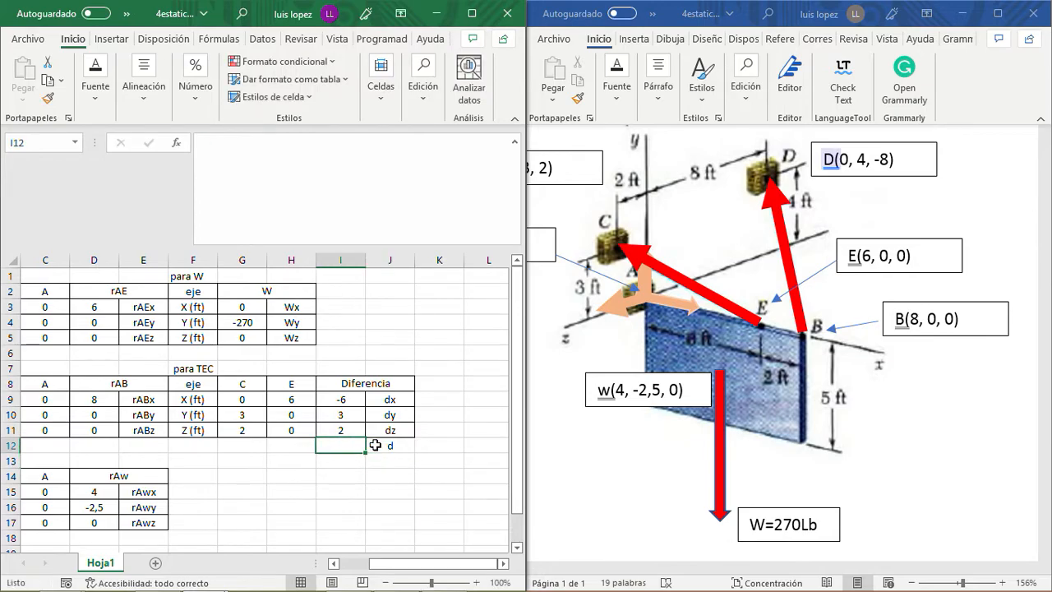
left_click(374, 445, "shift")
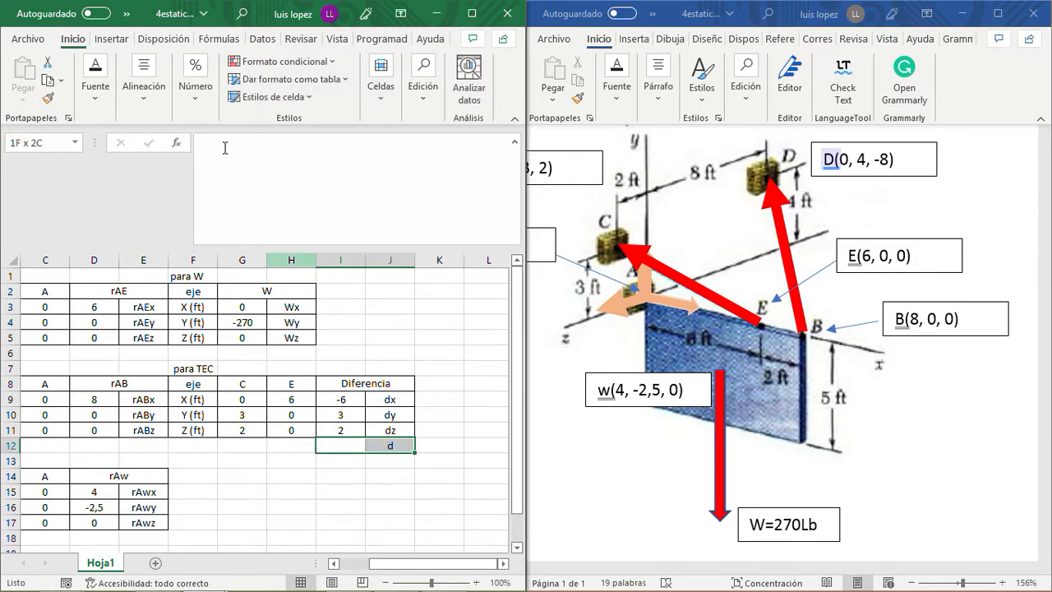
left_click(149, 114)
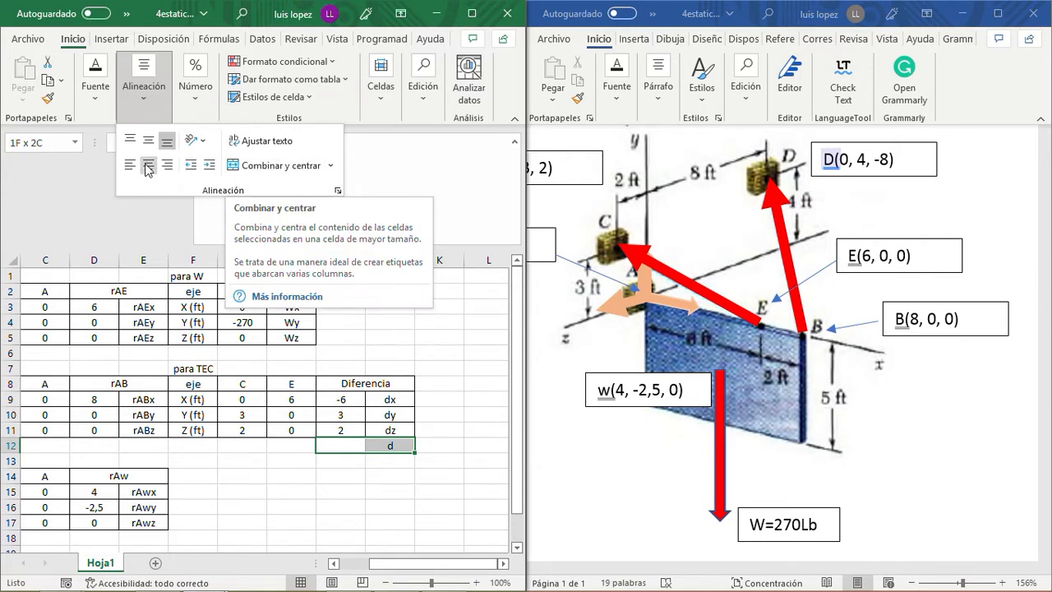
left_click(96, 92)
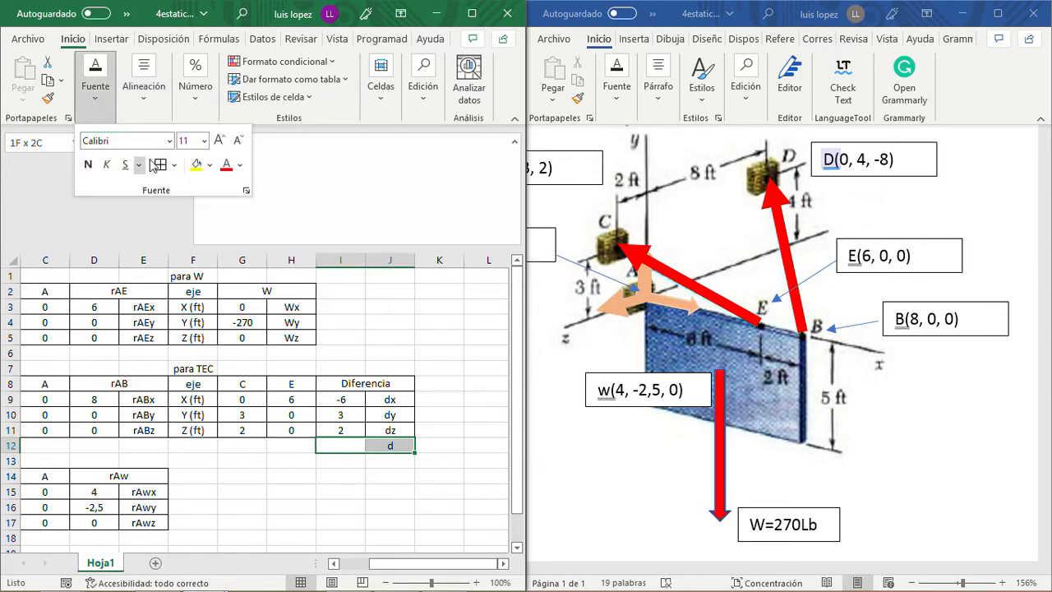
left_click(355, 474)
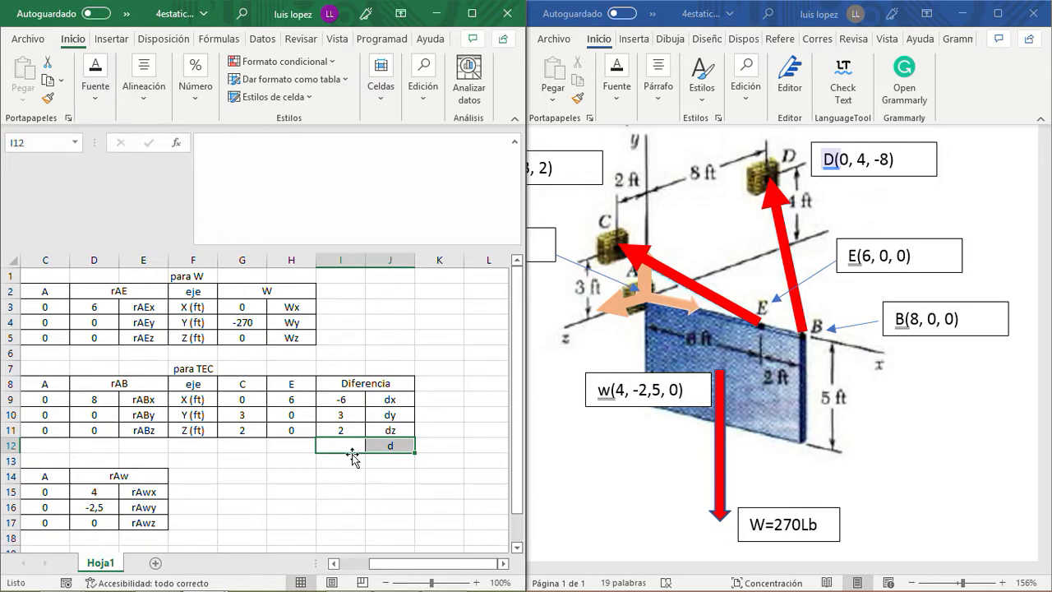
left_click(354, 479)
left_click(341, 444)
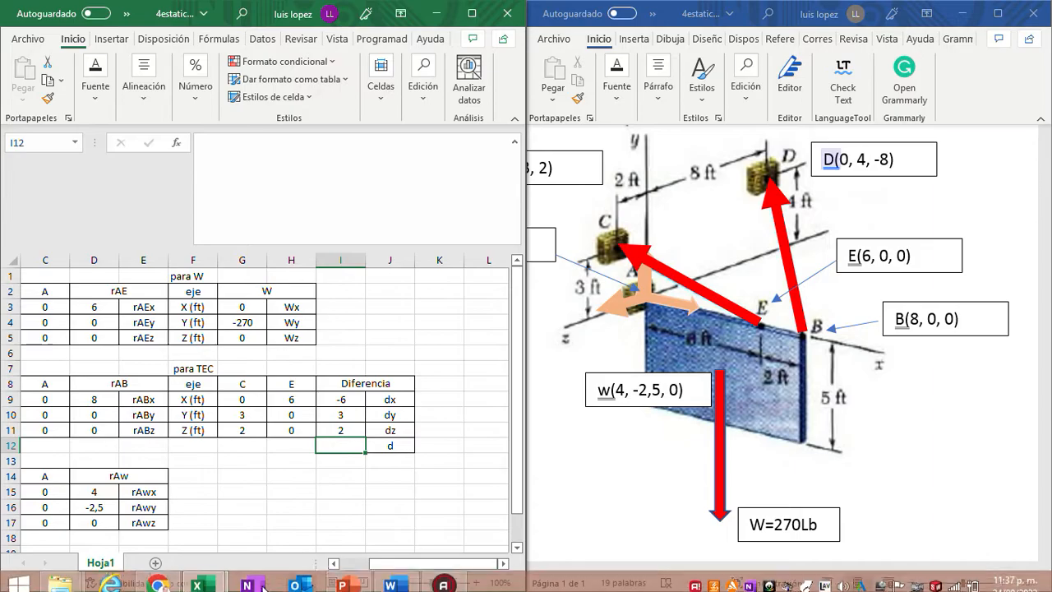
- Switch to the 3cuerporigido.xlsx workbook, maximize it and copy the distance formula =((E9^2)+(E10^2)+(E11^2))^(1/2) from E12
mouse_move(200, 576)
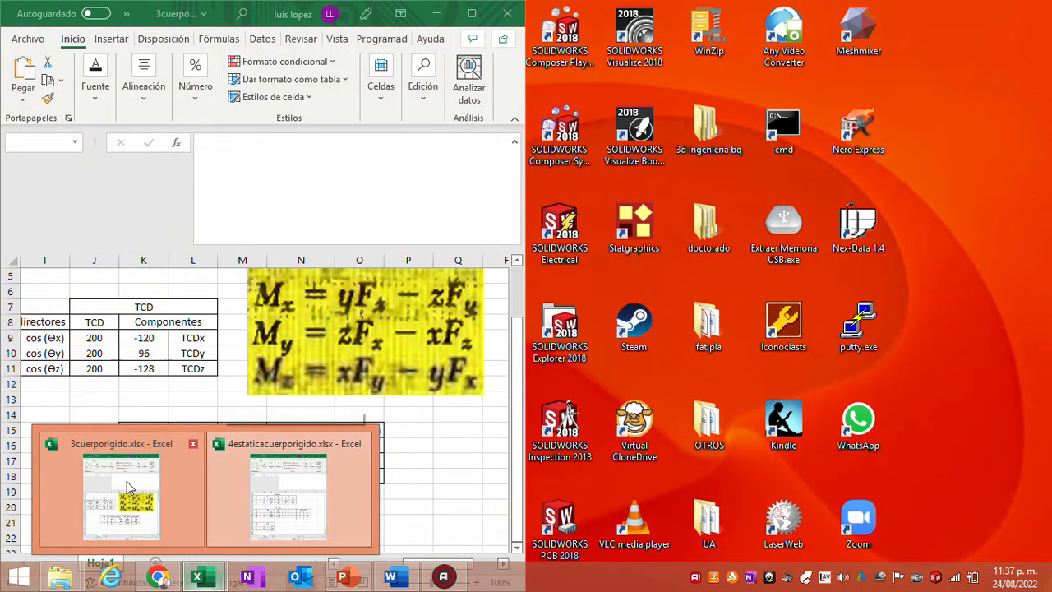
left_click(128, 486)
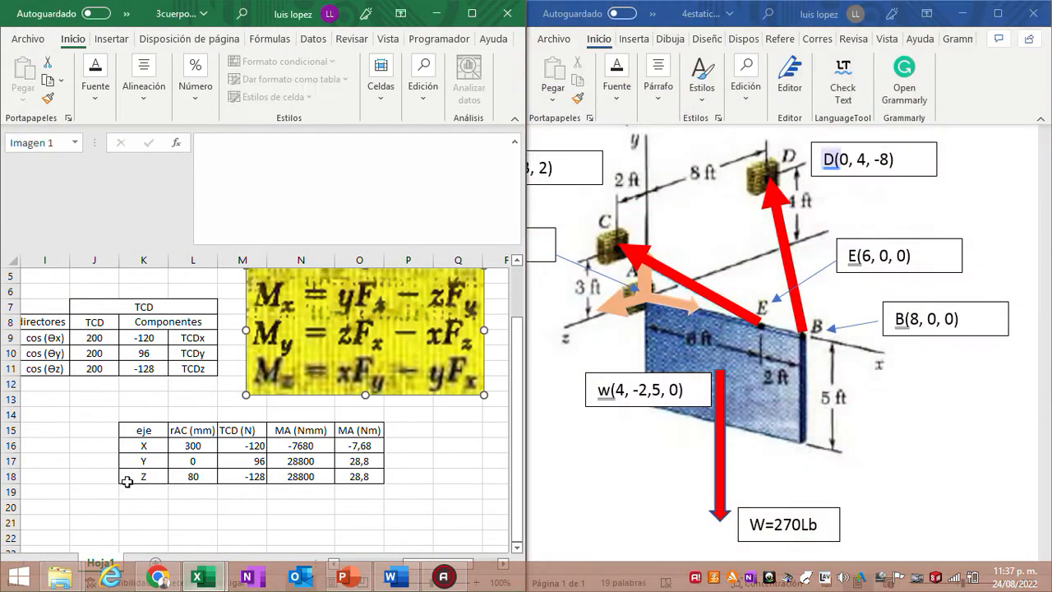
left_click(472, 13)
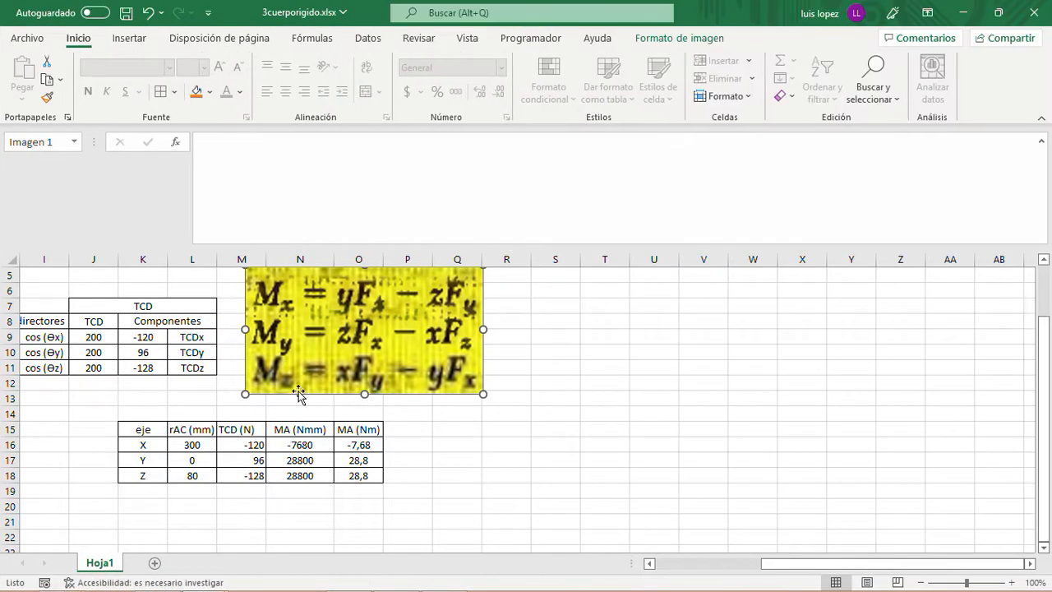
scroll(299, 394, "up", 2)
scroll(300, 383, "down", 3)
scroll(302, 382, "up", 2)
scroll(303, 383, "up", 1)
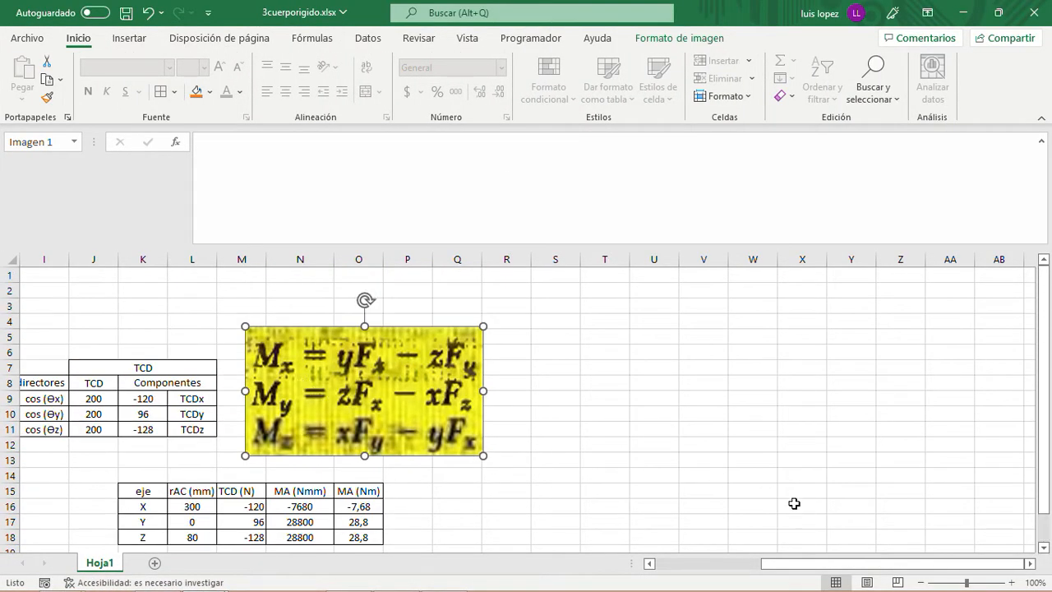
left_click_drag(799, 565, 692, 564)
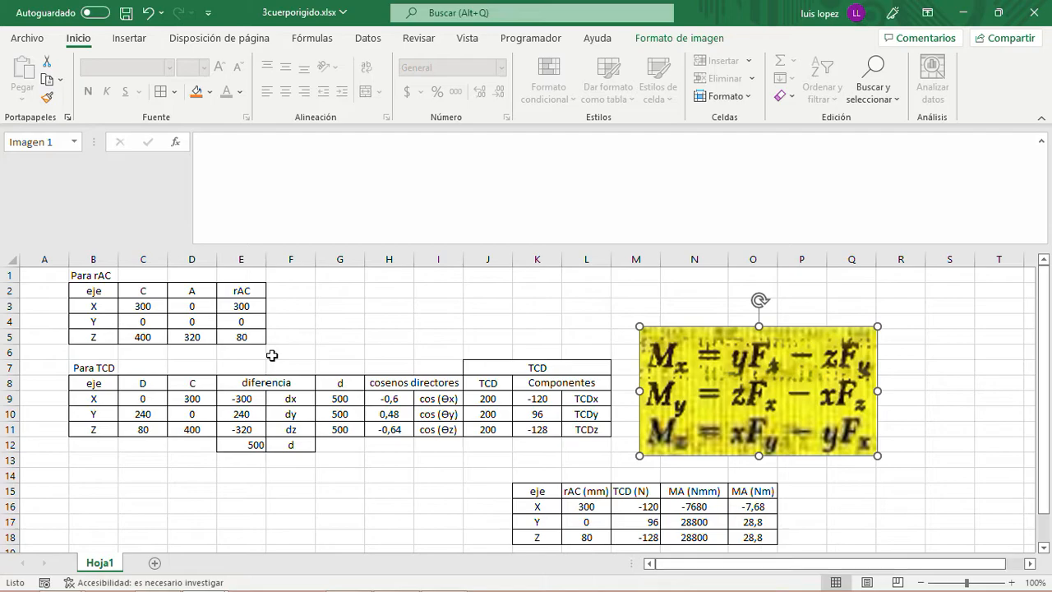
scroll(273, 358, "down", 1)
scroll(274, 357, "down", 1)
scroll(274, 357, "up", 1)
left_click(256, 398)
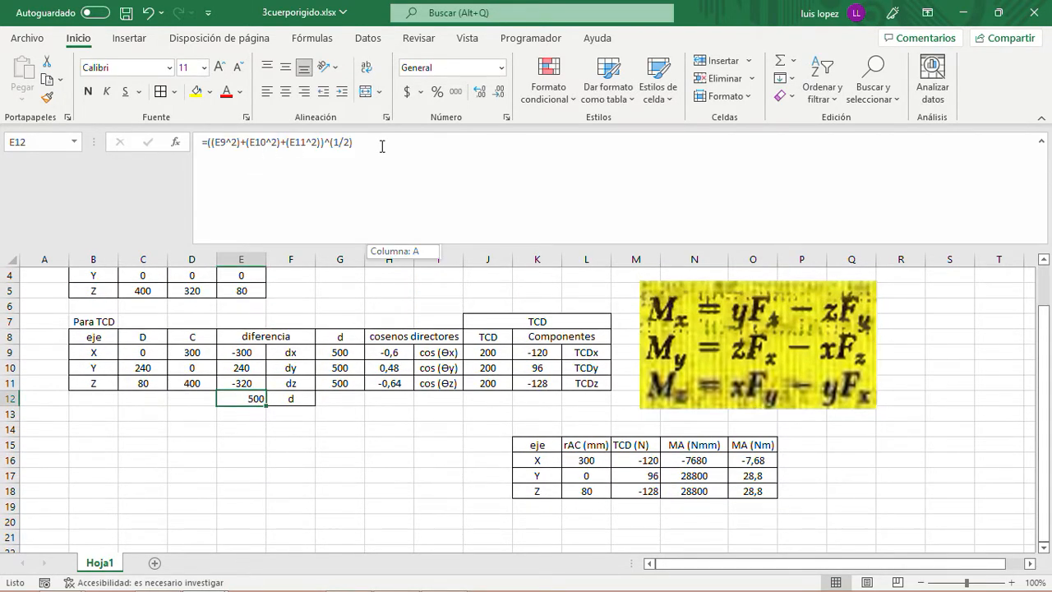
key("ctrl+c")
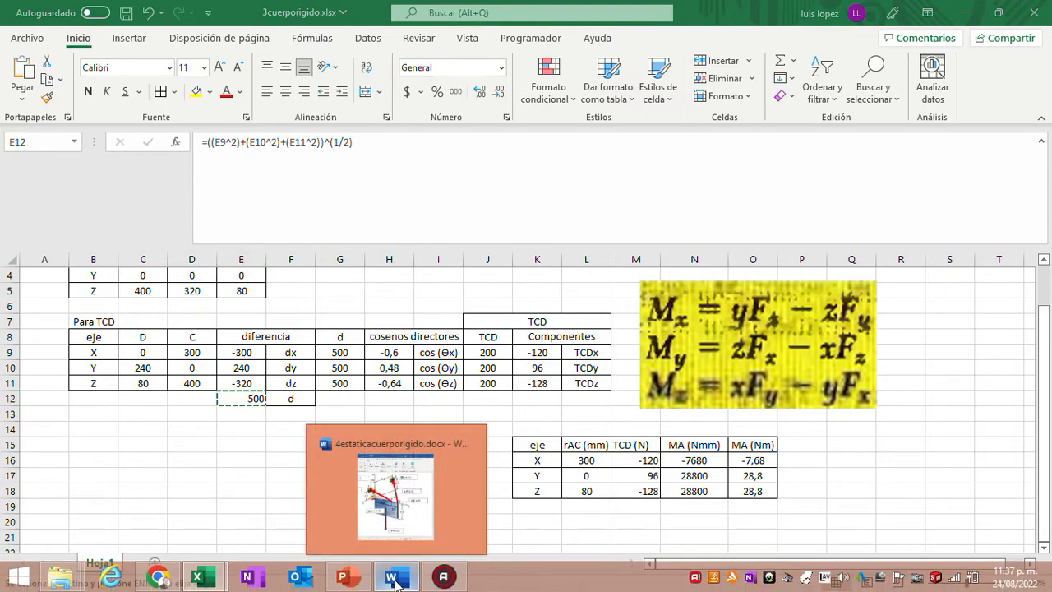
- Paste the copied distance formula into I12 of 4estaticacuerporigido.xlsx and check which difference cells it references
left_click(395, 581)
mouse_move(199, 577)
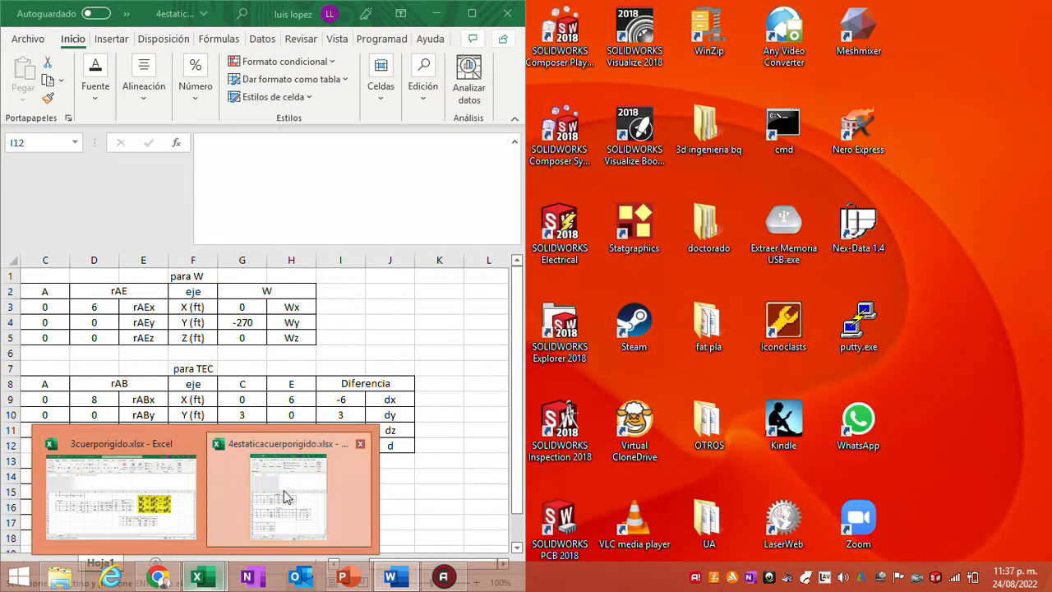
left_click(286, 489)
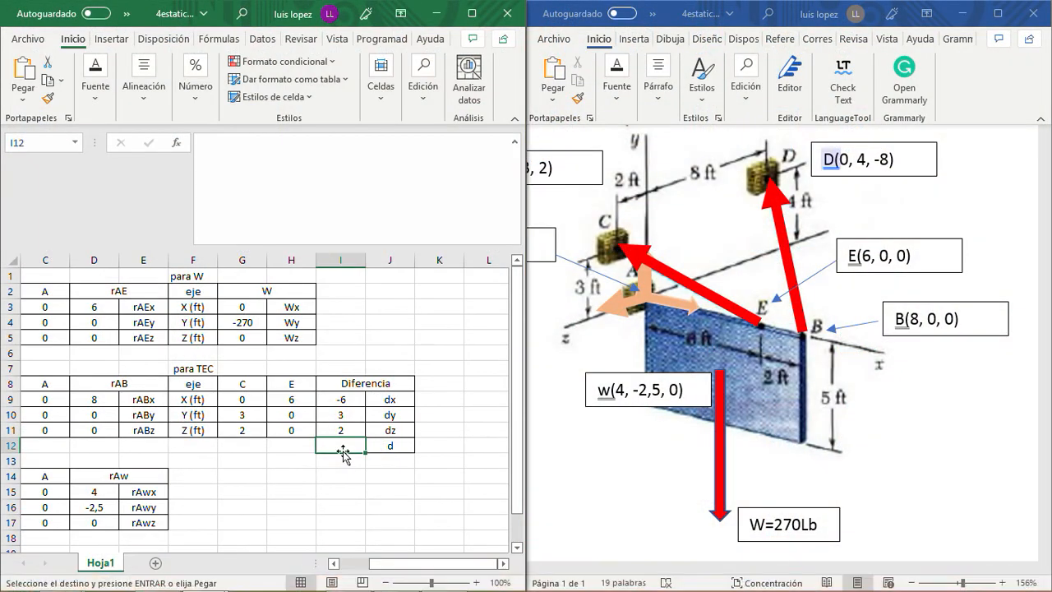
key("ctrl+v")
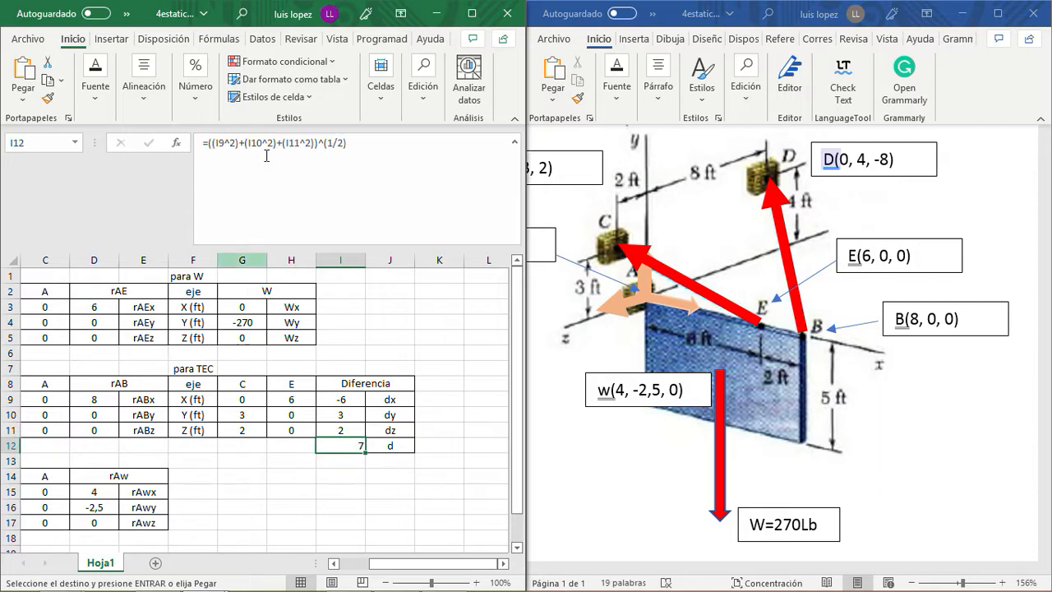
left_click(388, 141)
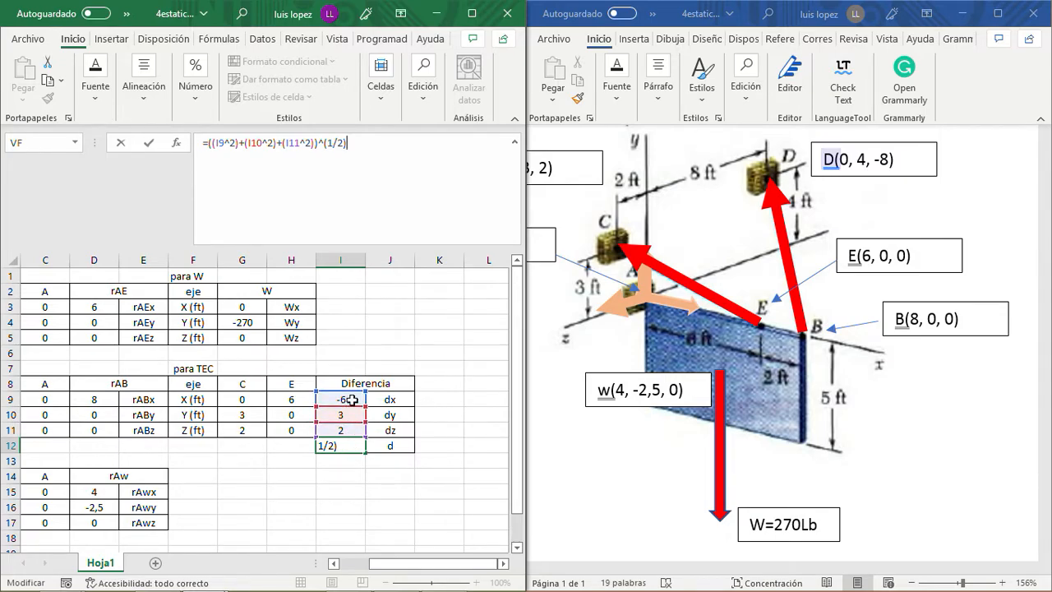
key("Return")
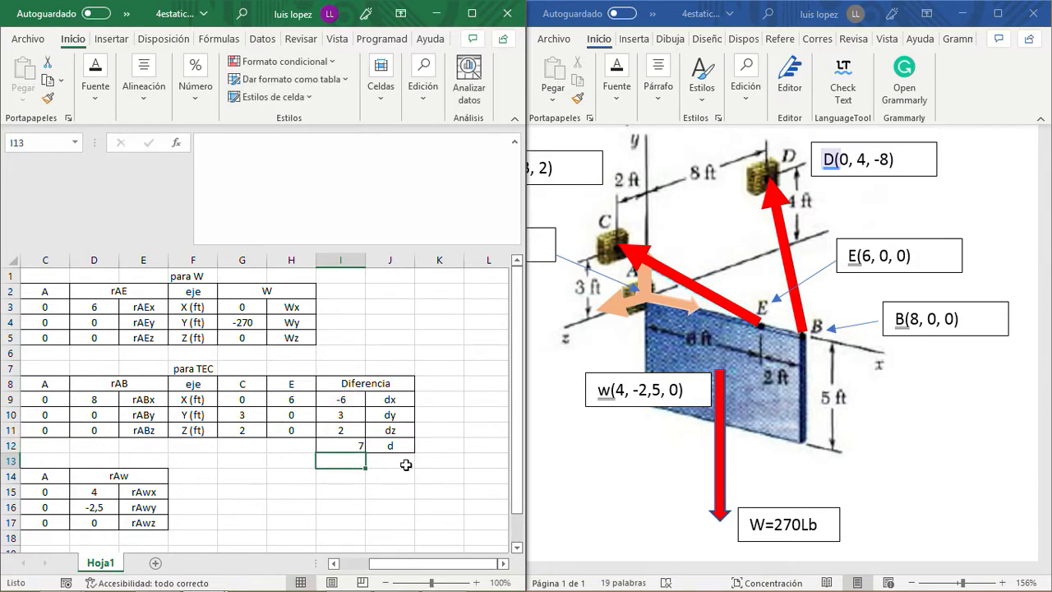
- Enter the column heading d in K8, beside the Diferencia header of the TEC table
key("Up")
key("Right")
key("Right")
key("Right")
key("Right")
key("Right")
key("Left")
key("Left")
key("Left")
key("Up")
key("Up")
key("Up")
key("Up")
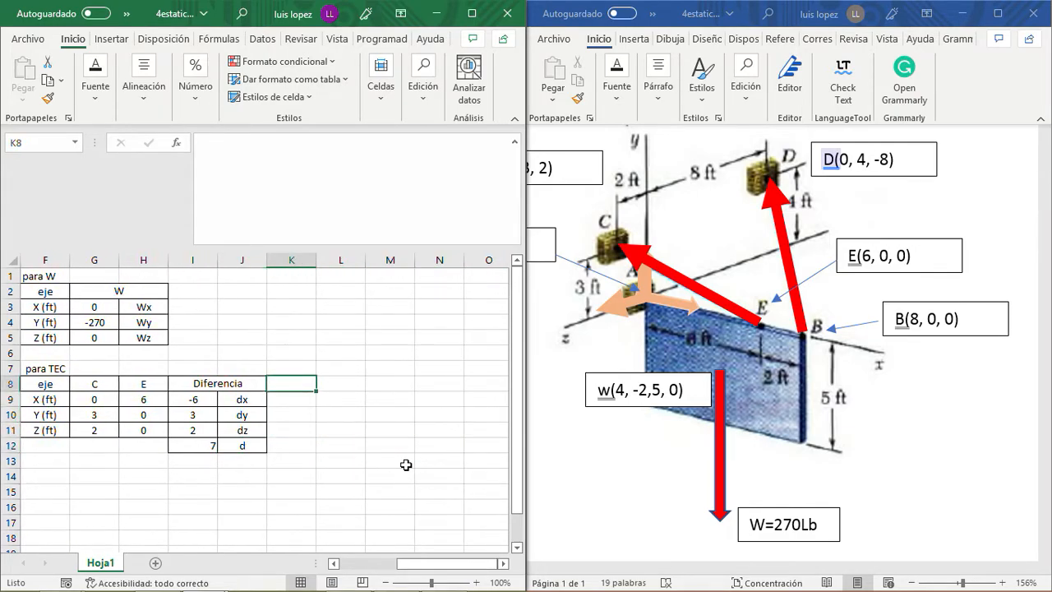
key("Down")
key("Right")
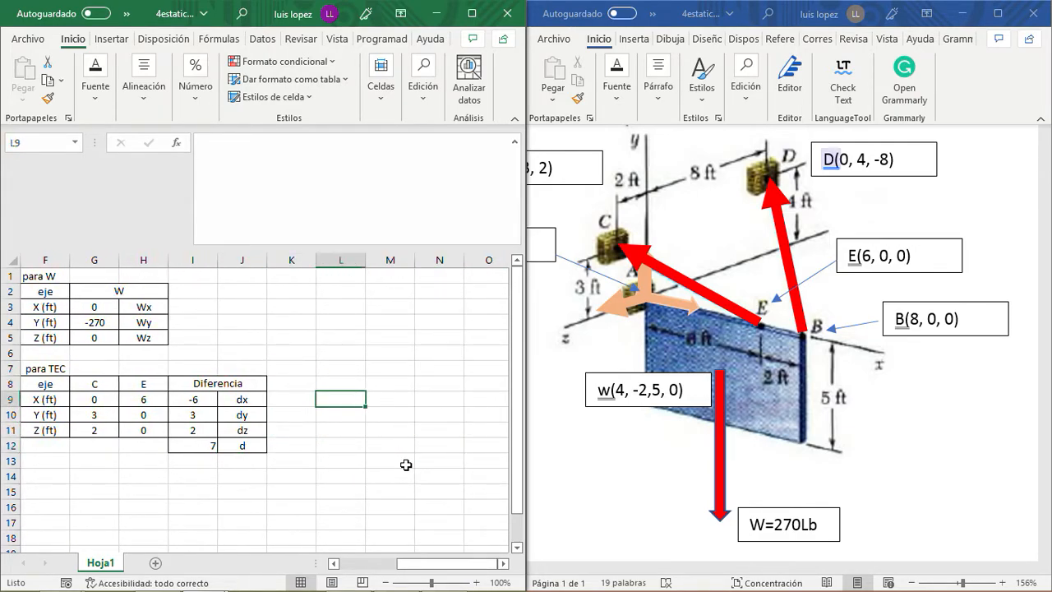
left_click(294, 383)
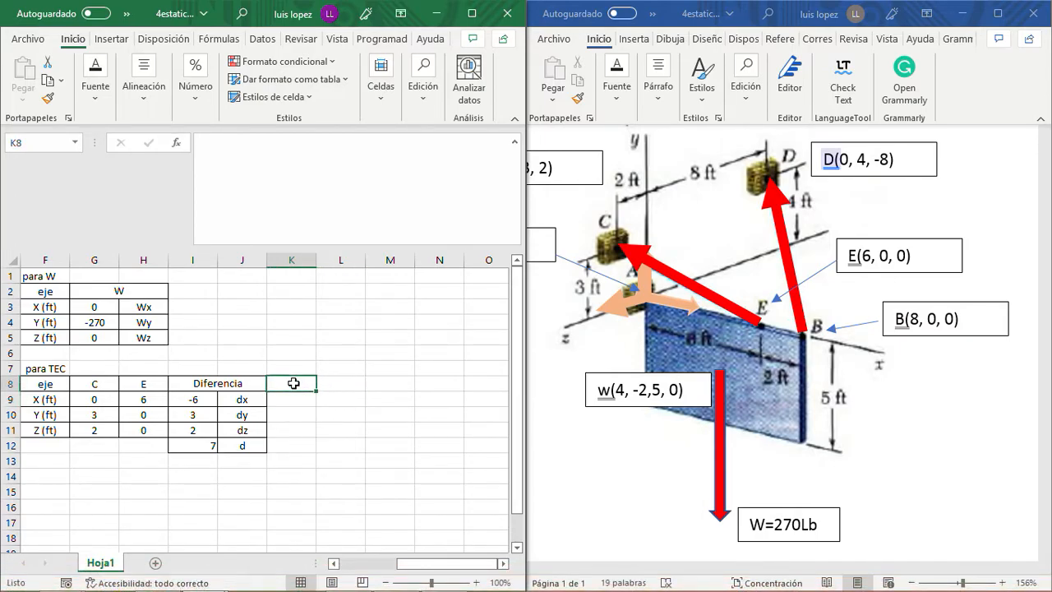
key("Down")
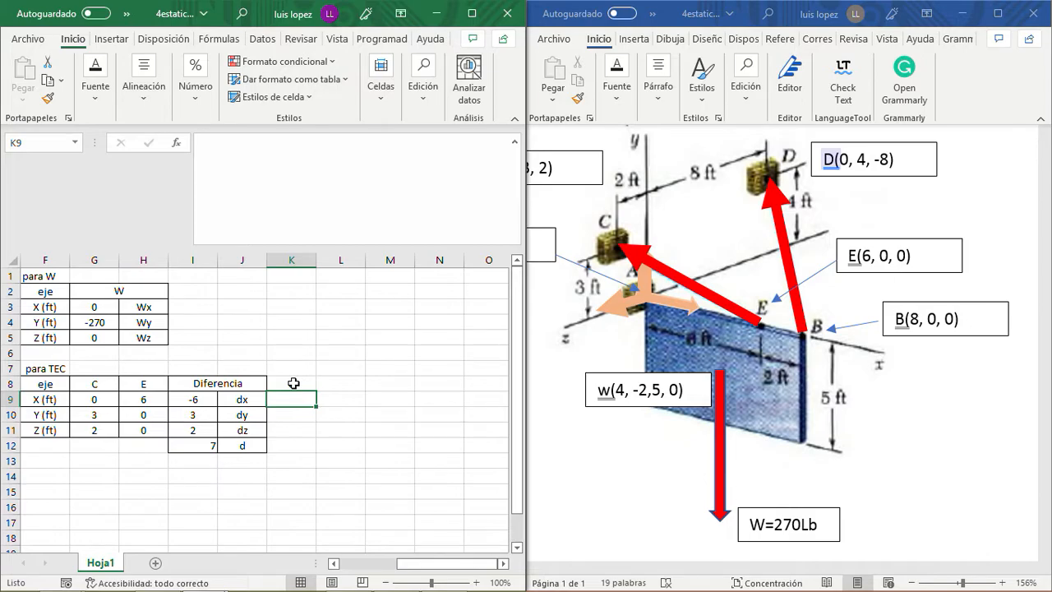
key("Down")
key("Up")
key("Up")
key("Down")
type("d")
key("Return")
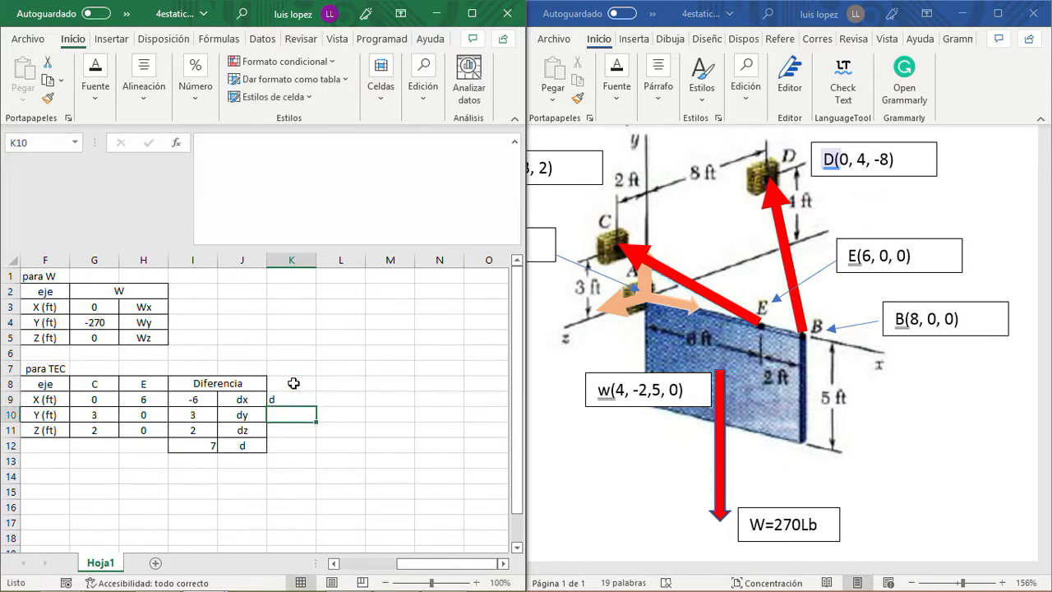
- Fill K9:K11 of the d column with the reference =I12 in each row
type("=")
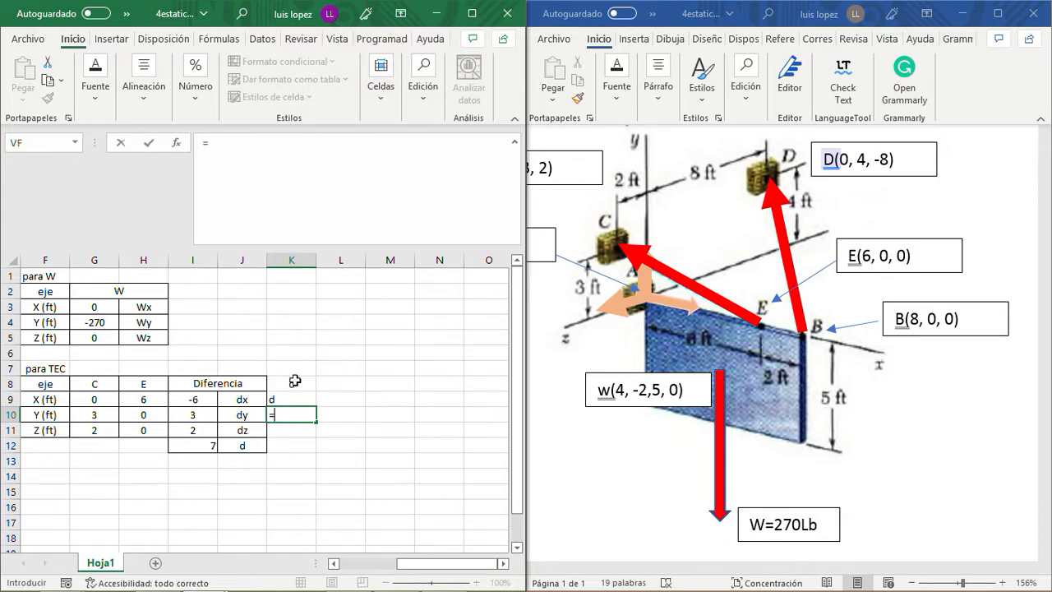
left_click(198, 447)
key("Return")
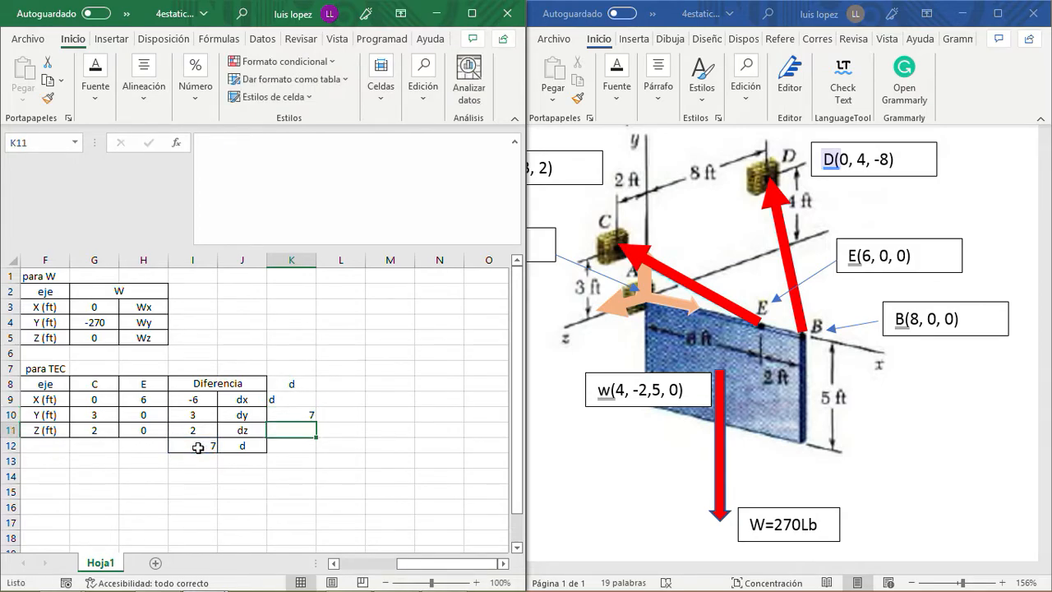
type("=")
left_click(198, 446)
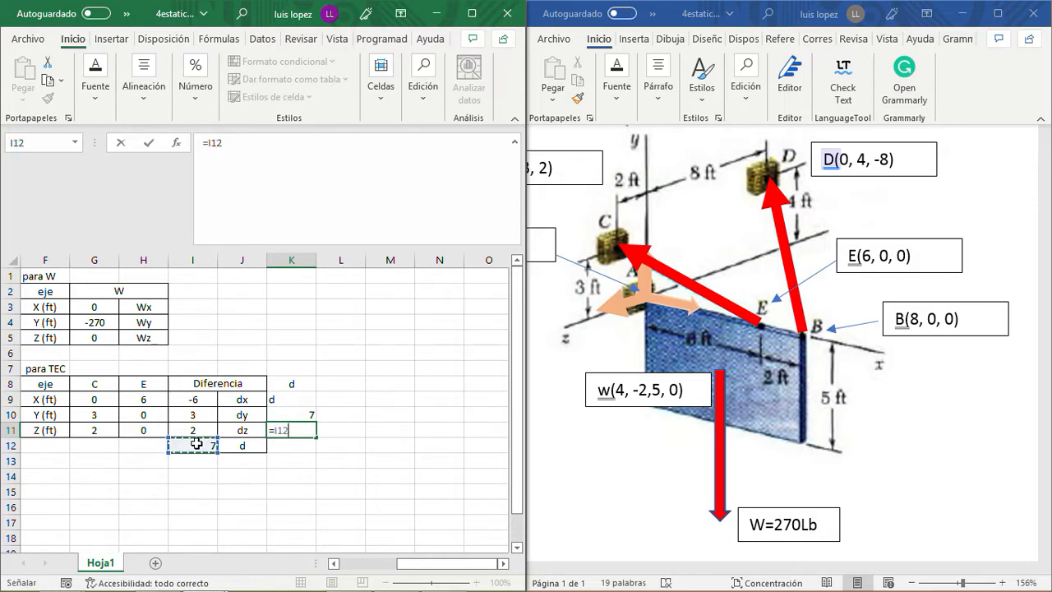
key("Return")
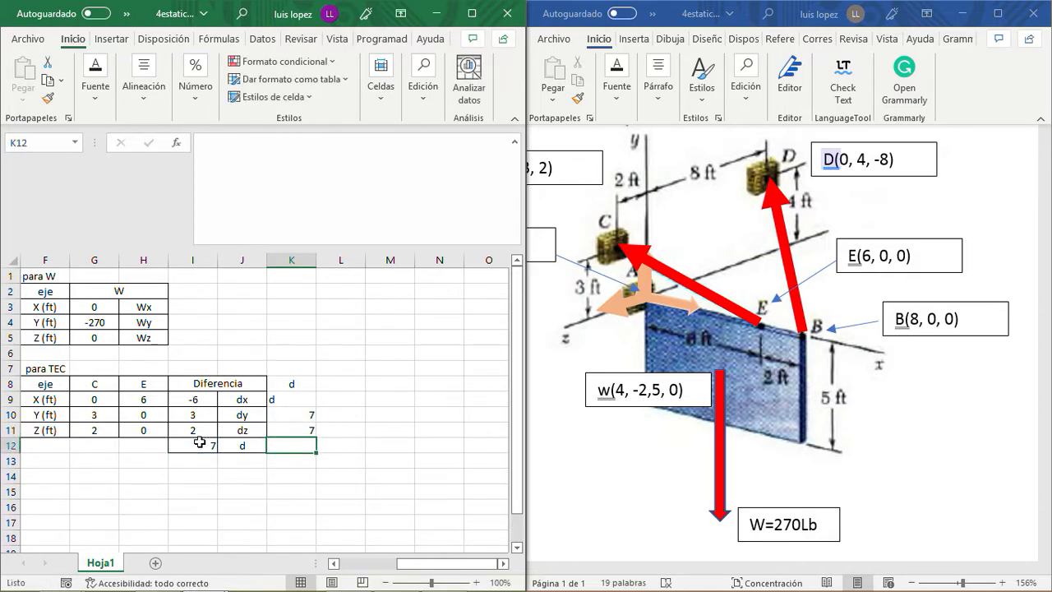
left_click(302, 399)
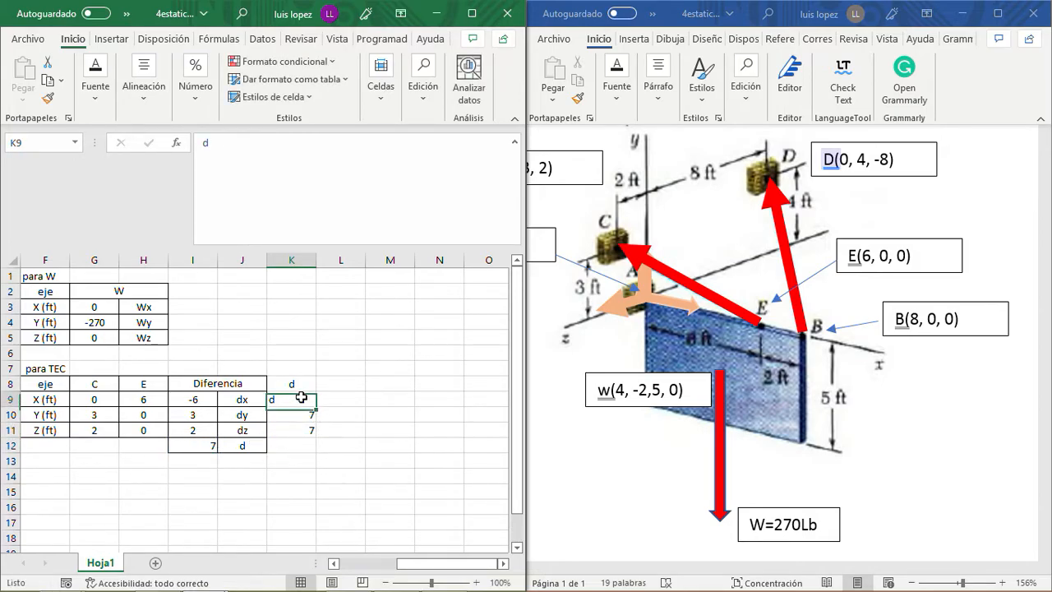
type("=")
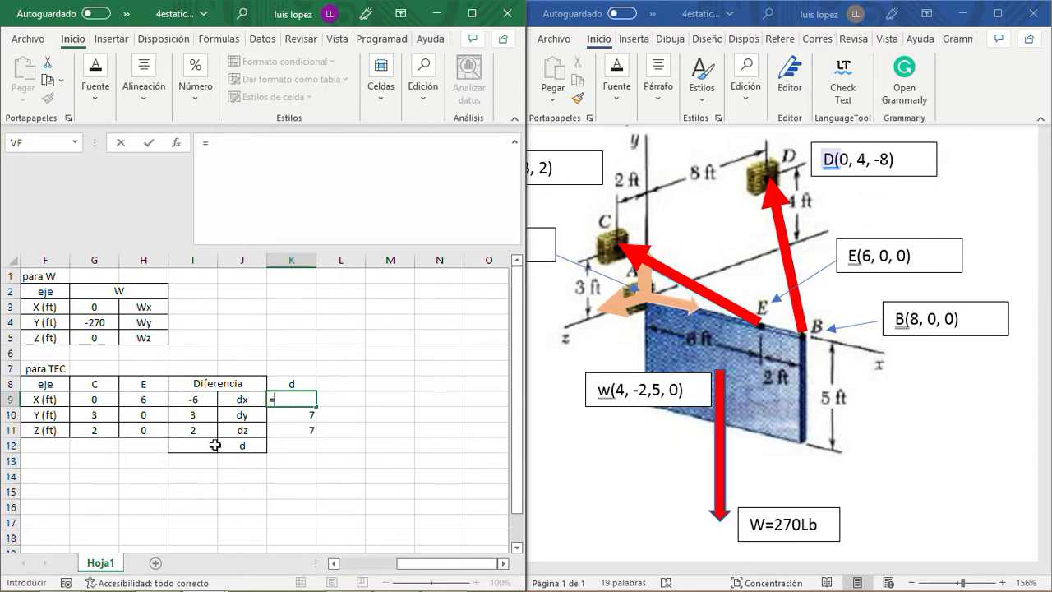
left_click(205, 447)
key("Return")
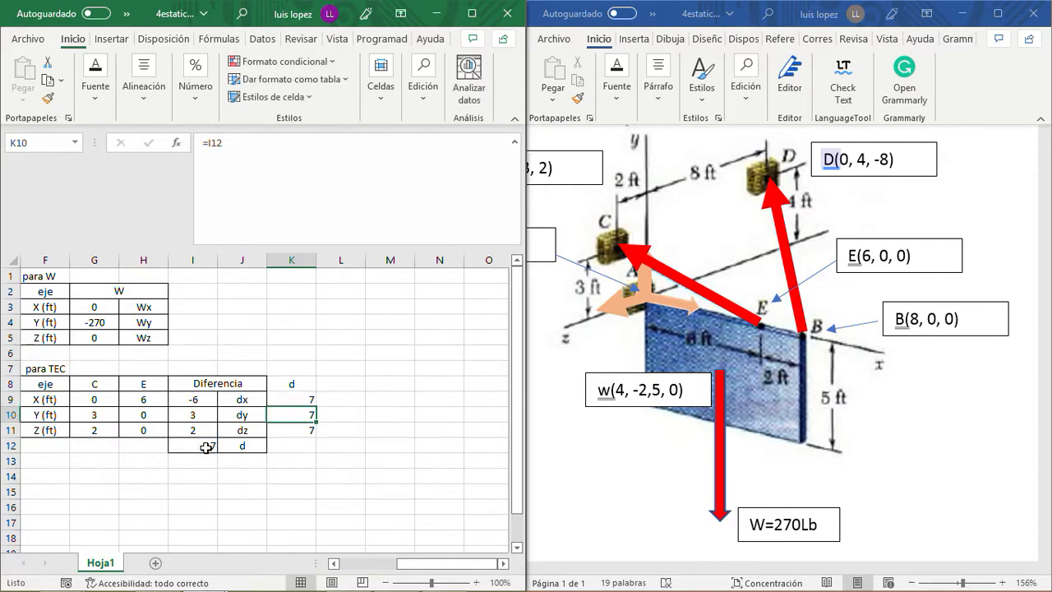
- Switch to the 3cuerporigido.xlsx workbook and copy the cosenos directores block H8:I11, including its header and formulas
left_click(337, 376)
mouse_move(366, 579)
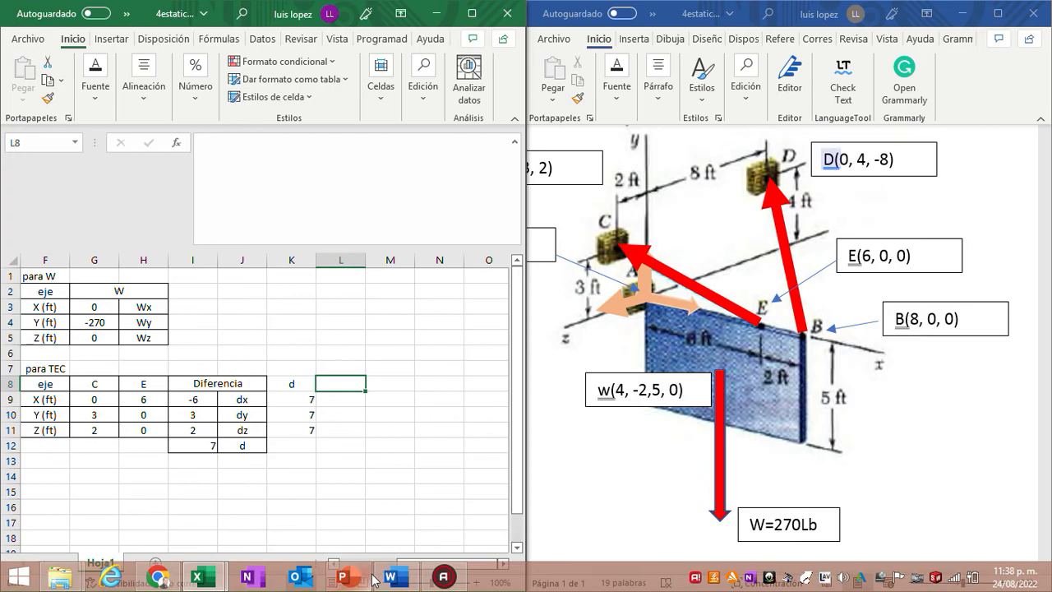
mouse_move(205, 578)
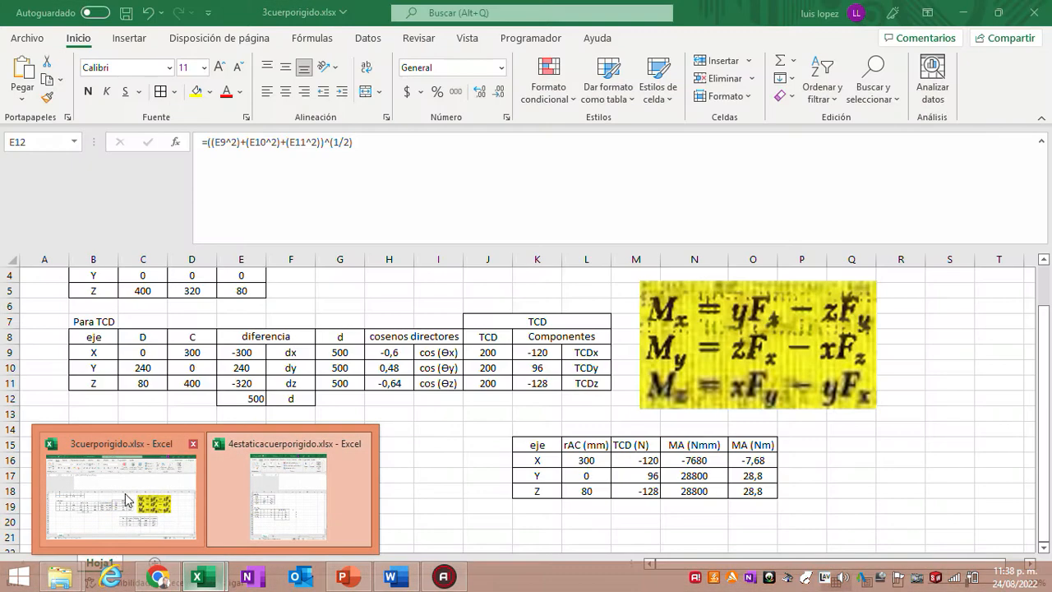
left_click(164, 496)
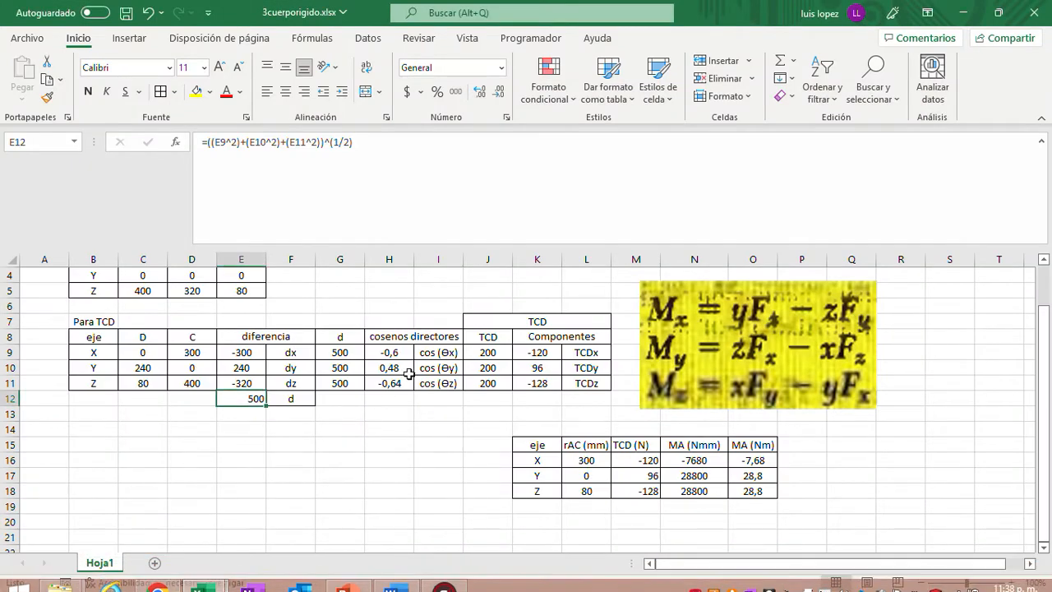
left_click(384, 337)
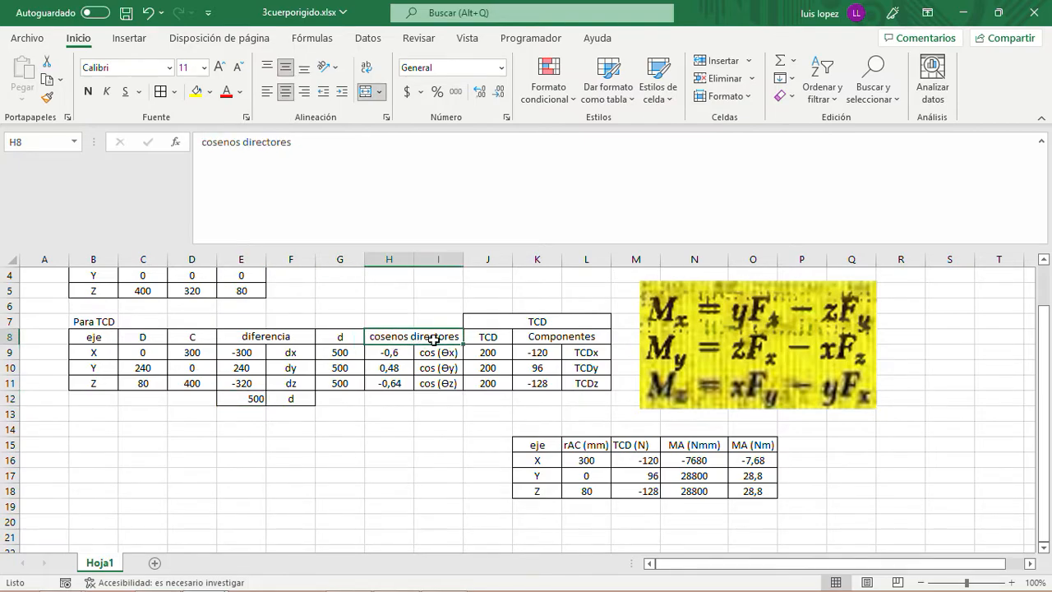
key("shift+Down")
key("shift+Down")
key("shift+Down")
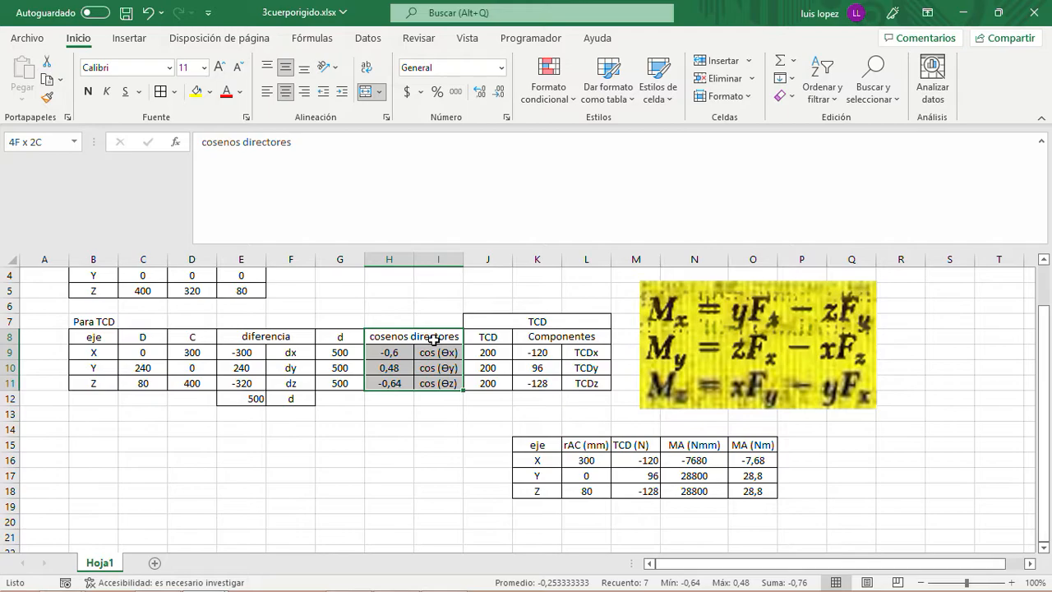
key("ctrl+c")
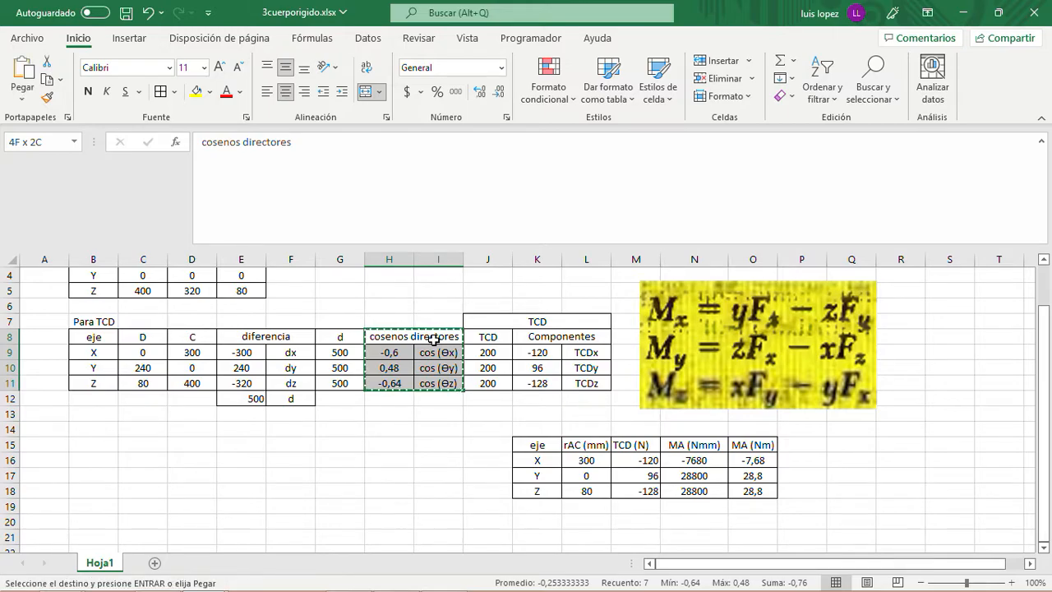
- Return to 4estaticacuerporigido.xlsx and paste the copied cosenos directores block at L8, beside the d column of the TEC table
mouse_move(458, 582)
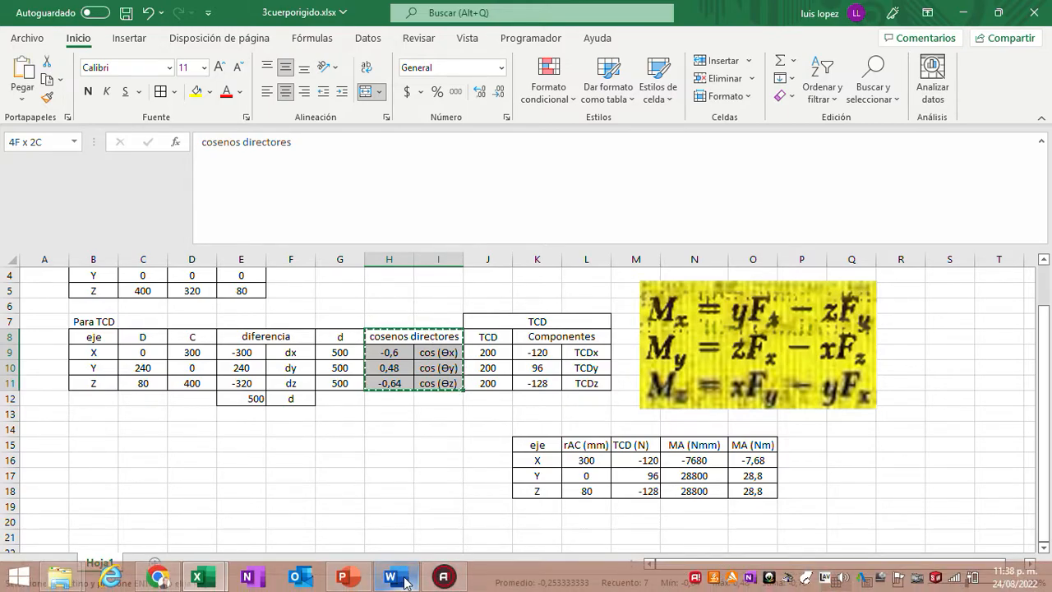
mouse_move(201, 579)
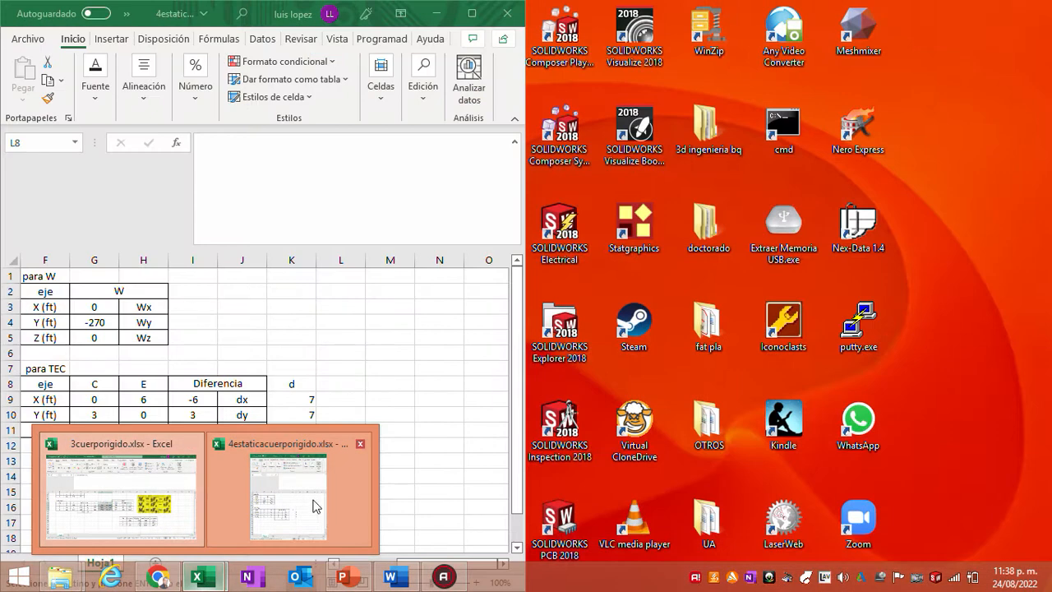
left_click(316, 503)
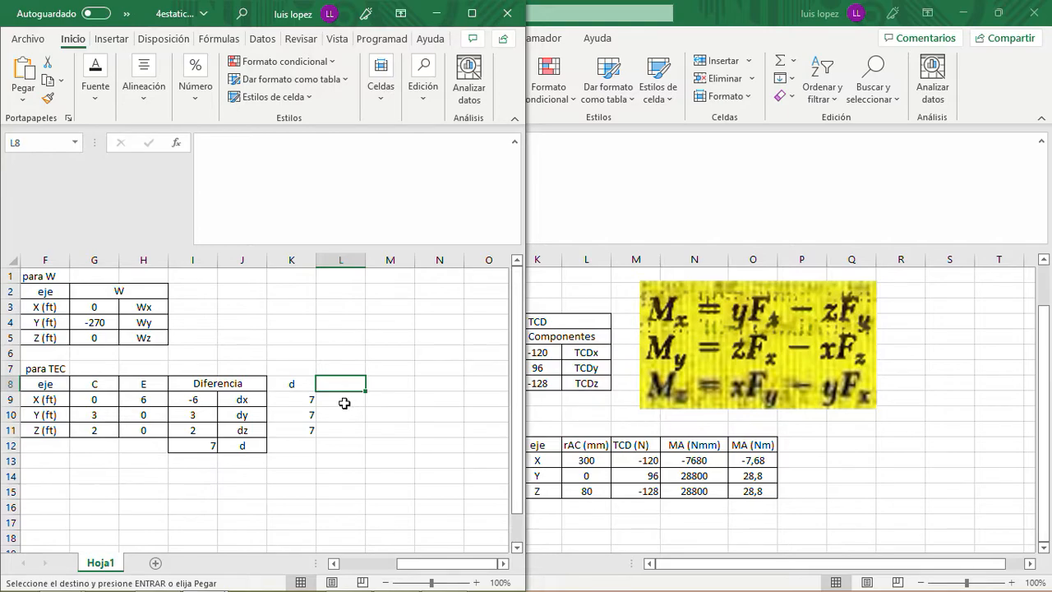
key("ctrl+v")
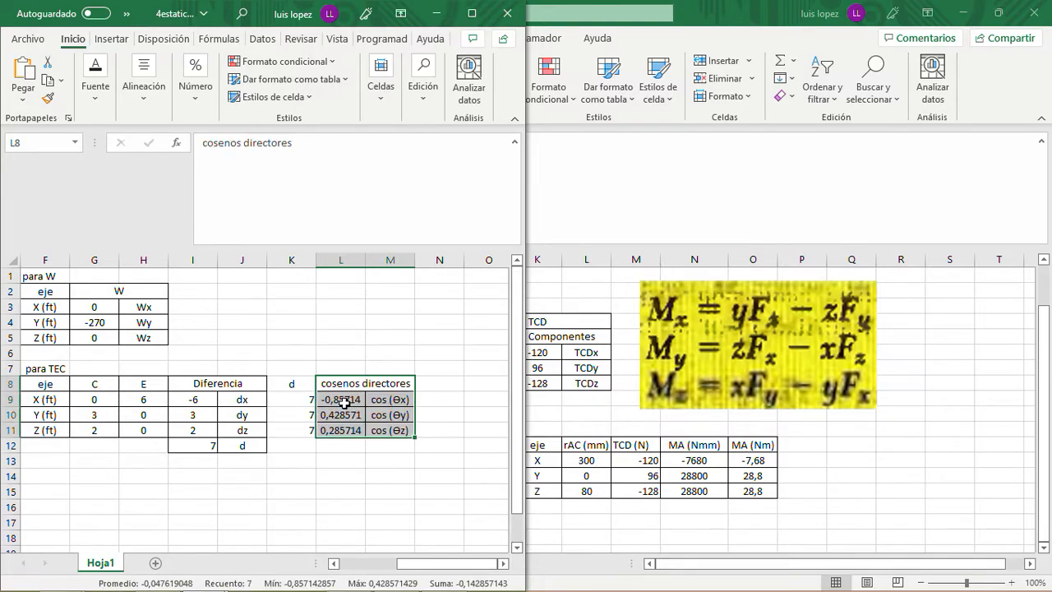
- Check which cells the pasted direction cosine formula in L9 references
left_click(461, 423)
left_click_drag(304, 384, 301, 423)
left_click(337, 400)
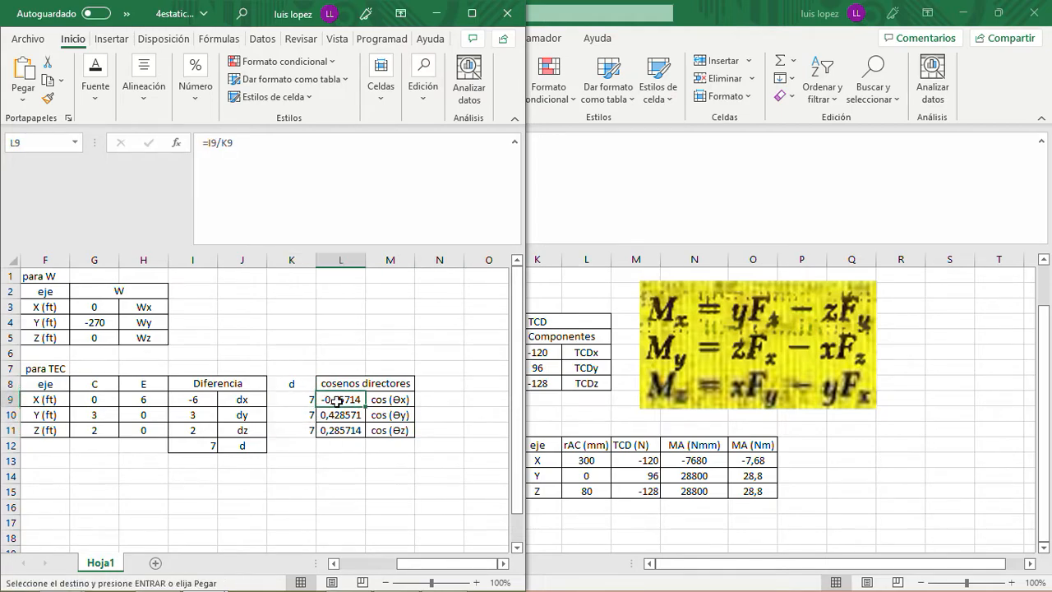
left_click(321, 149)
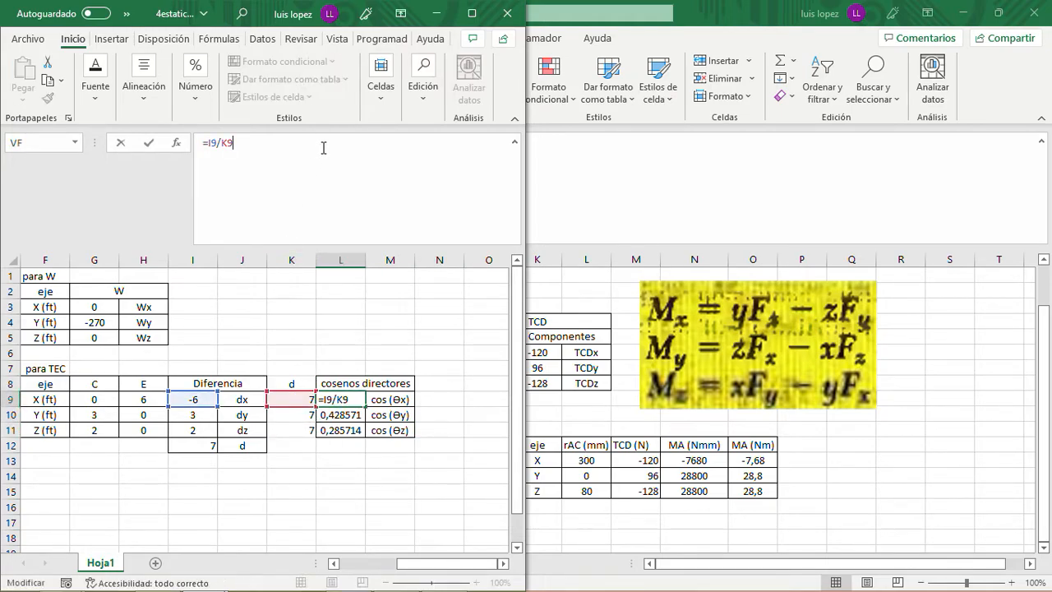
key("Return")
- Center the contents of the d column, K8:K11, horizontally in the TEC table
left_click_drag(284, 383, 294, 428)
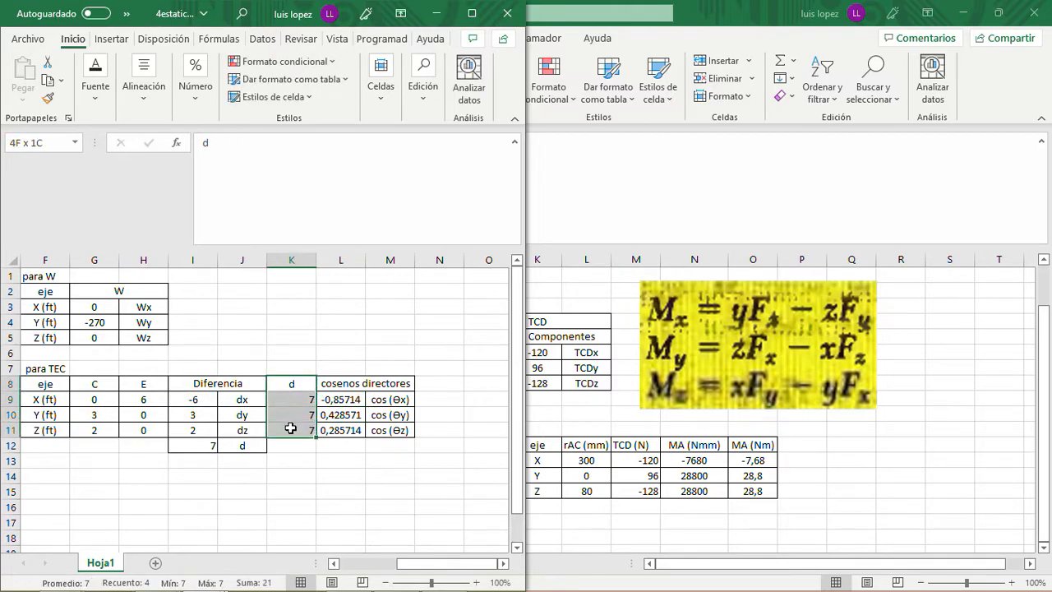
left_click(145, 102)
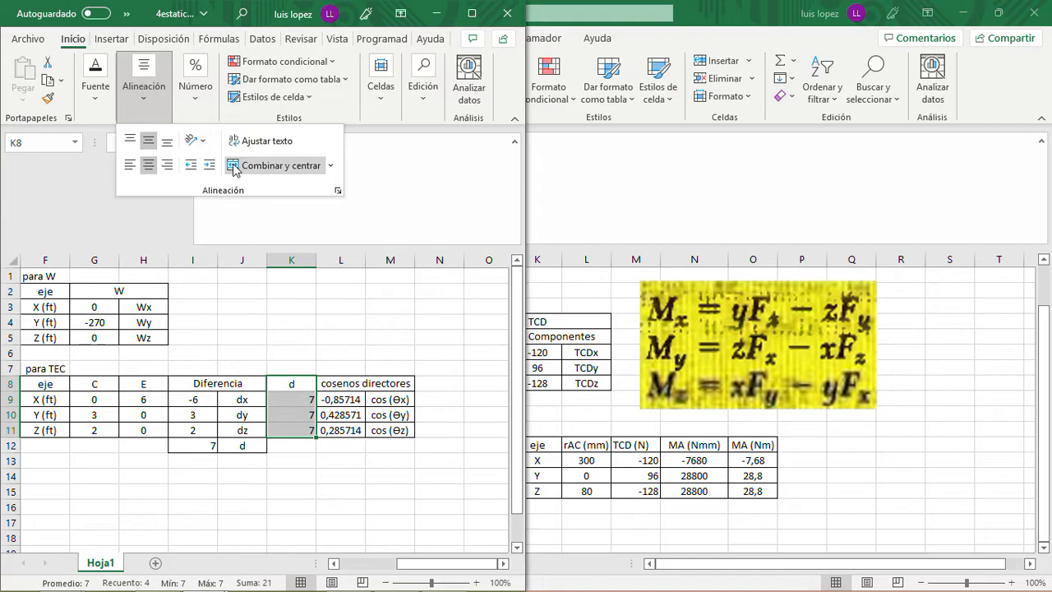
left_click(309, 334)
left_click(104, 102)
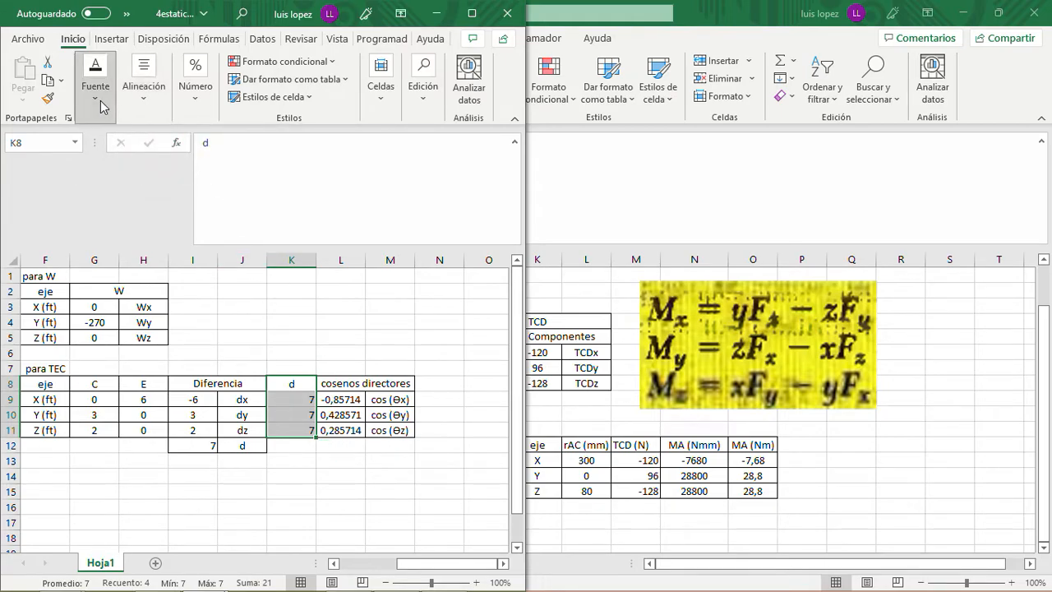
left_click(144, 102)
left_click(151, 170)
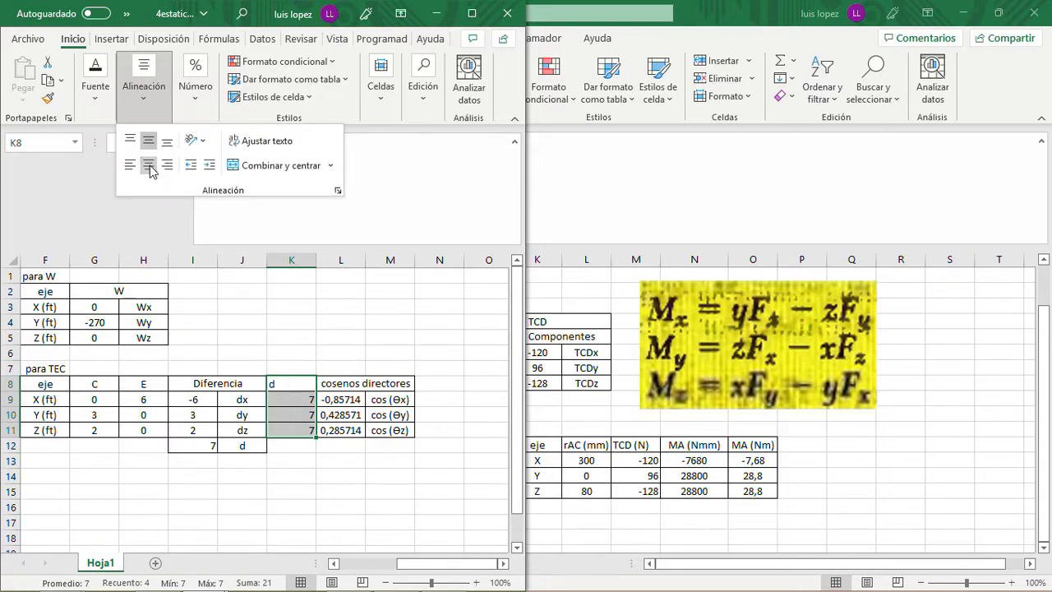
left_click(329, 465)
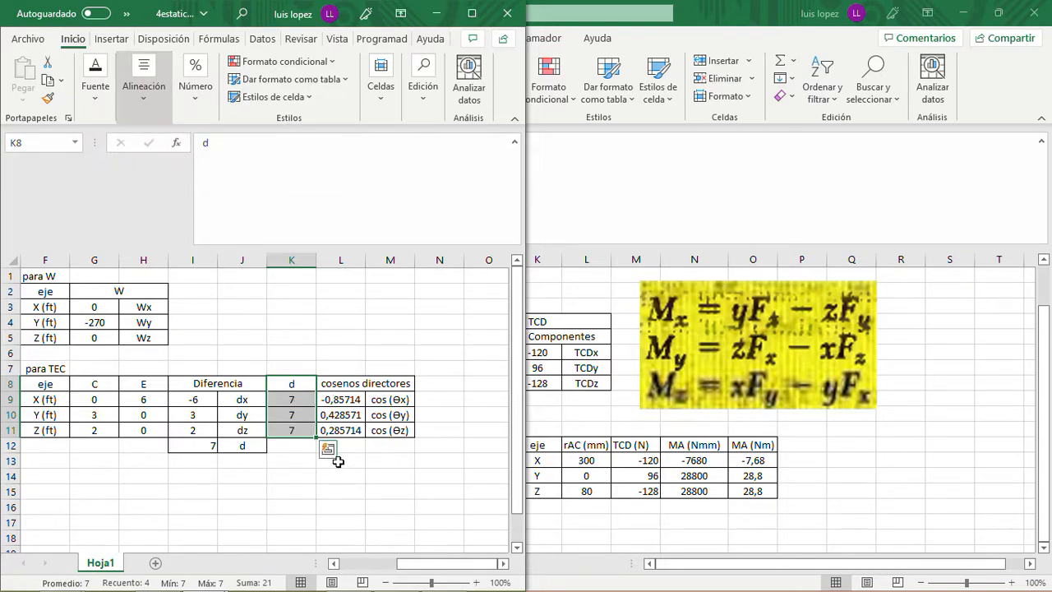
left_click(380, 461)
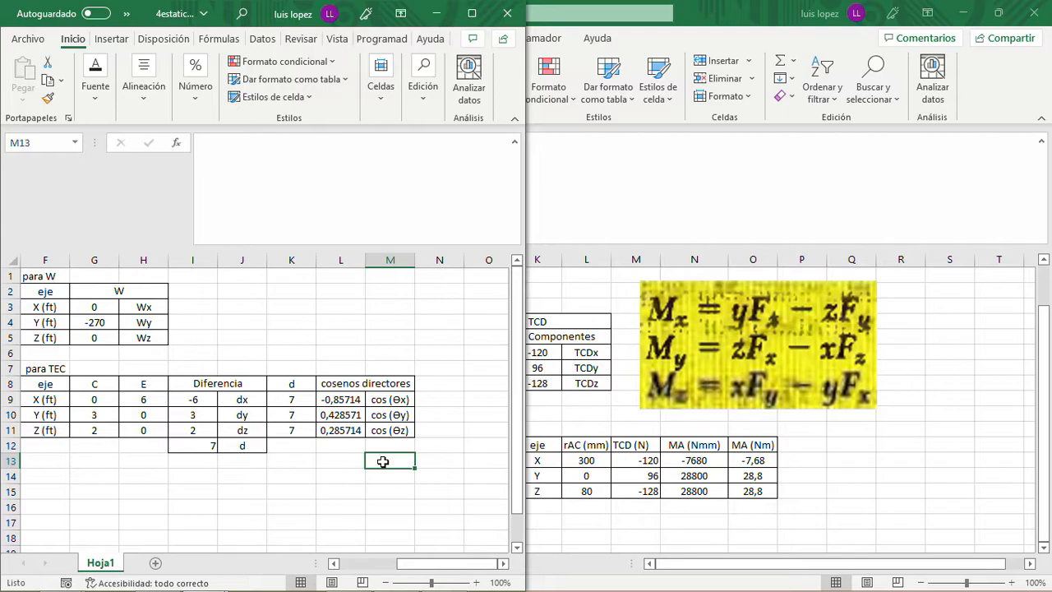
- Look over the TEC table and the neighbouring W, rAE, rAB and rAw tables on the sheet
key("Up")
key("Up")
key("Up")
key("Up")
key("Up")
key("Down")
key("Down")
key("Down")
key("Down")
key("Down")
key("Left")
key("Left")
key("Left")
key("Left")
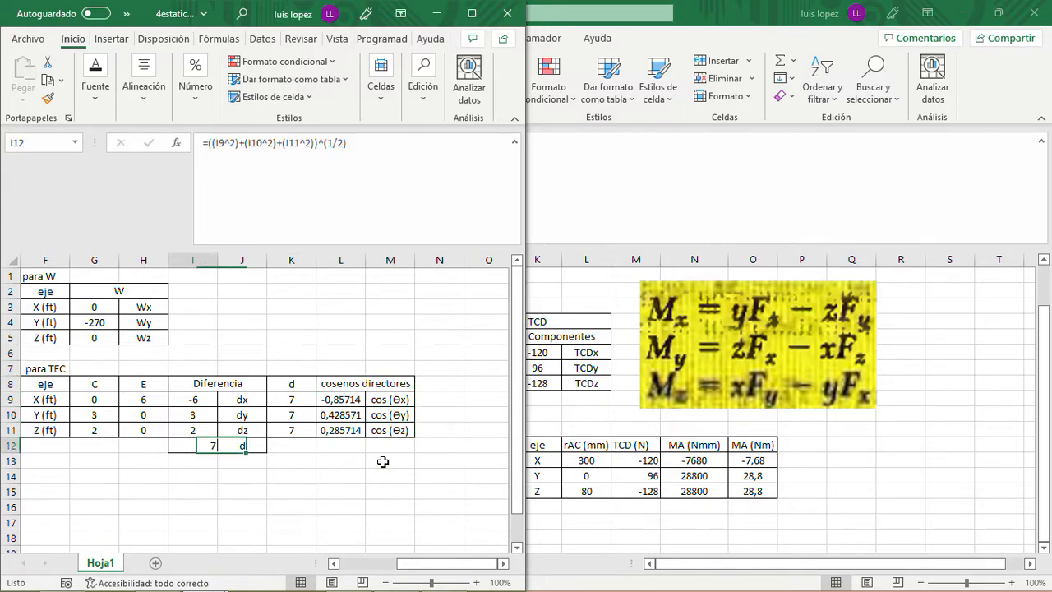
key("Home")
key("Right")
key("Right")
key("Right")
key("Right")
key("Right")
key("Right")
key("Right")
key("Right")
key("Right")
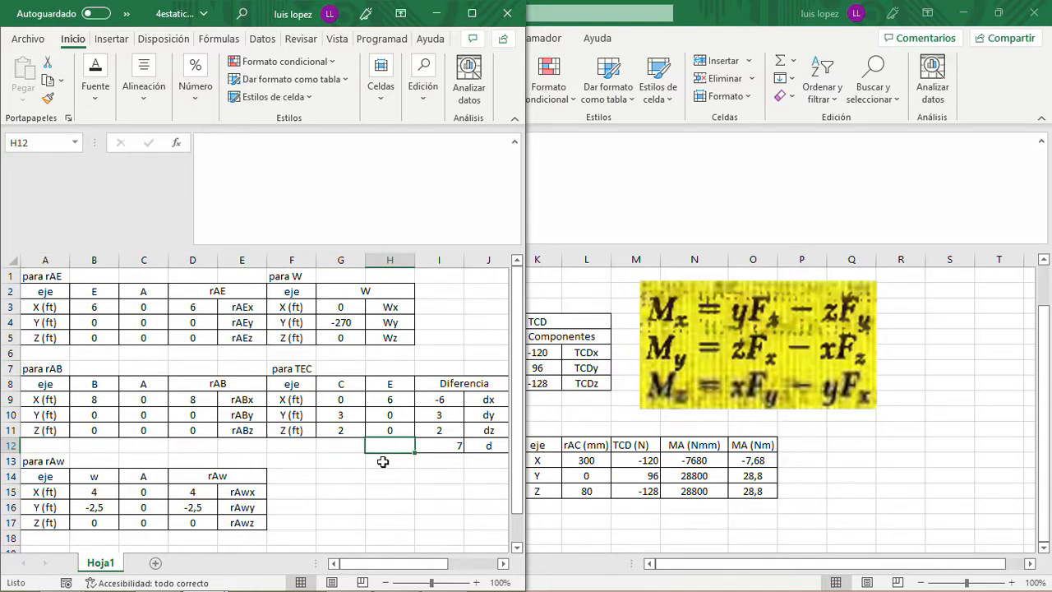
key("Right")
key("Right")
key("Right")
key("Right")
key("Right")
key("Left")
key("Left")
key("Left")
key("Left")
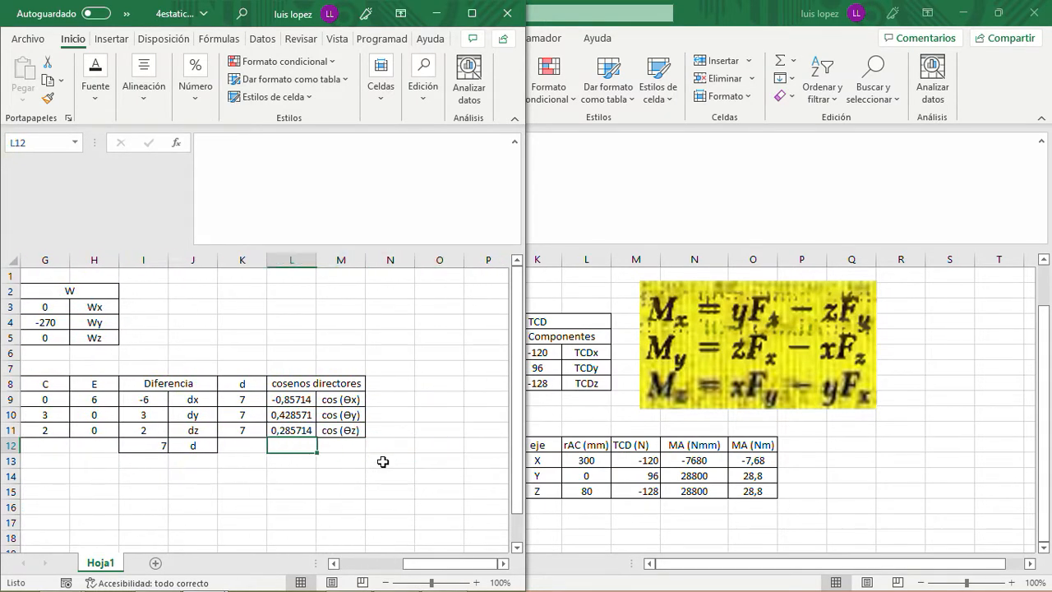
key("Left")
key("Left")
key("Left")
key("Left")
key("Left")
key("Left")
key("Left")
key("Right")
key("Right")
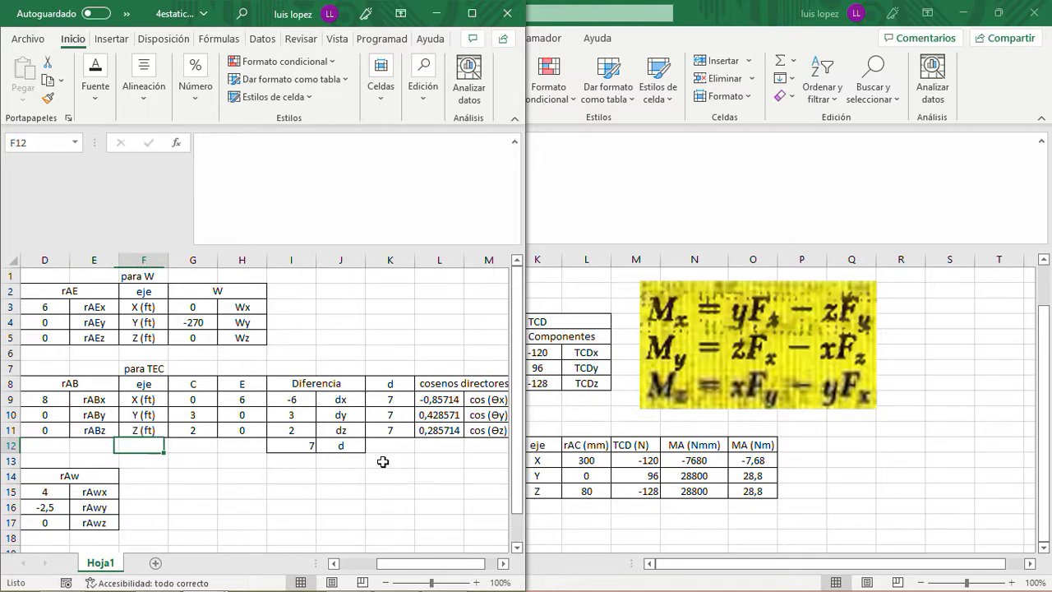
- Copy the whole TEC table, F7:M12, from its para TEC title to the row with the distance d
key("Up")
key("Up")
key("Up")
key("Up")
key("Up")
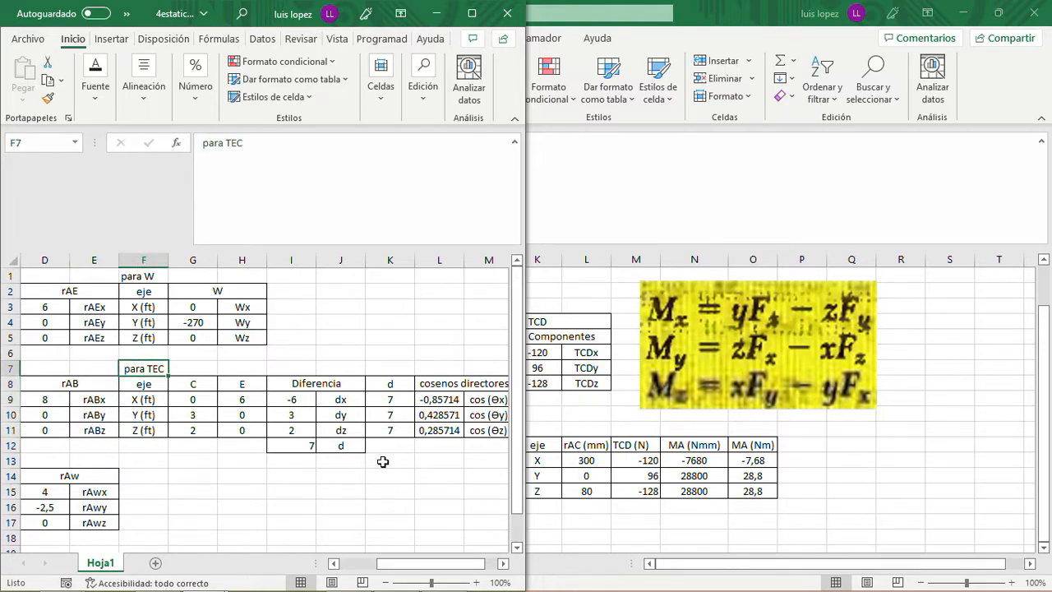
key("shift+Right")
key("shift+Right")
key("shift+Right")
key("shift+Right")
key("shift+Right")
key("shift+Right")
key("shift+Right")
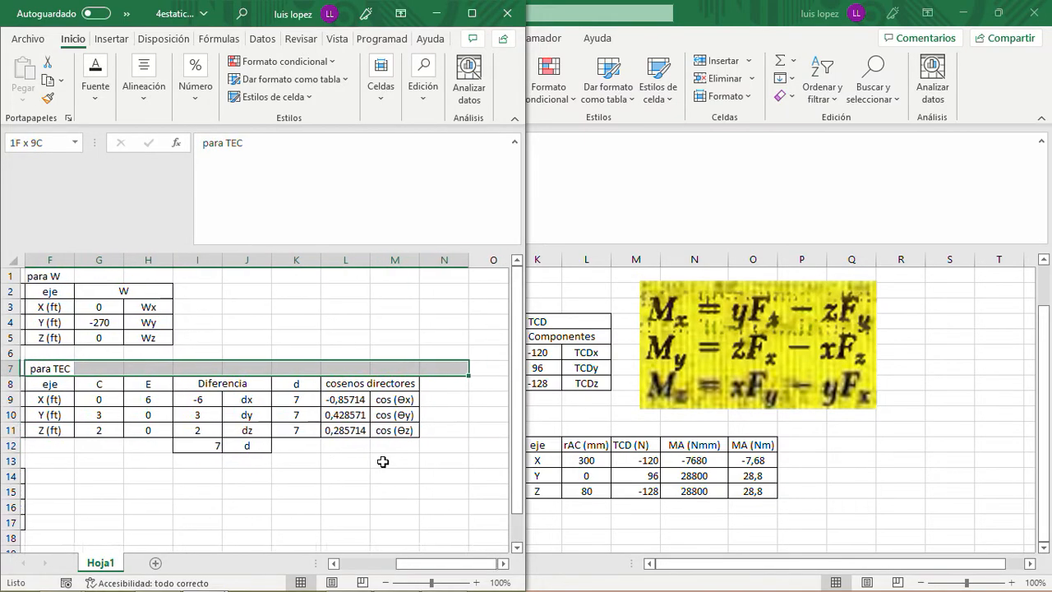
key("shift+Down")
key("shift+Down")
key("shift+Down")
key("shift+Down")
key("shift+Down")
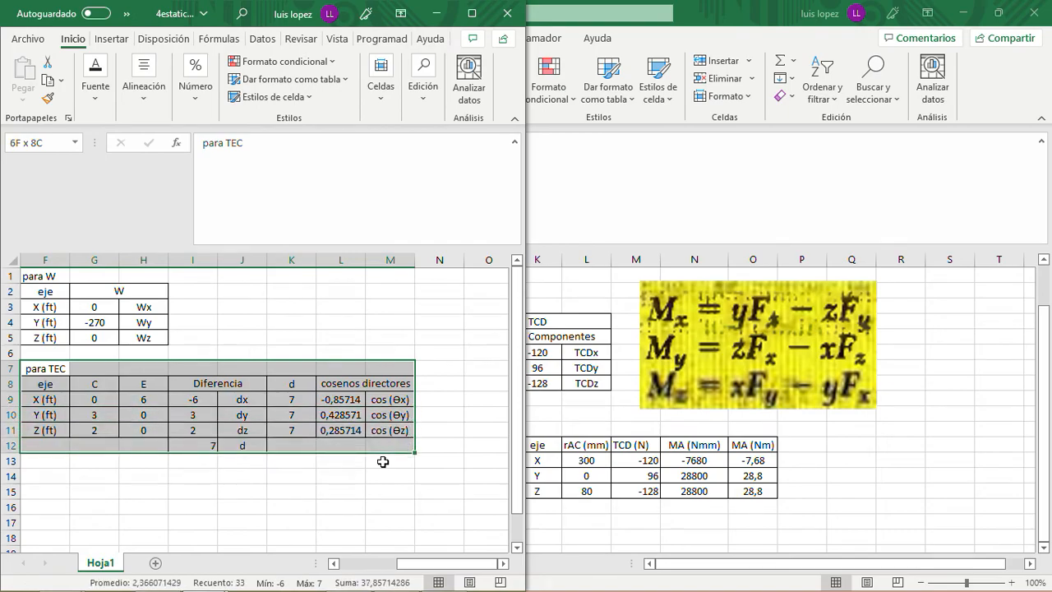
key("ctrl+c")
- Paste the copied TEC table at F13, directly below the original, and select the duplicate's title cell
key("Down")
key("Down")
key("Down")
key("Down")
key("Down")
key("Down")
key("Down")
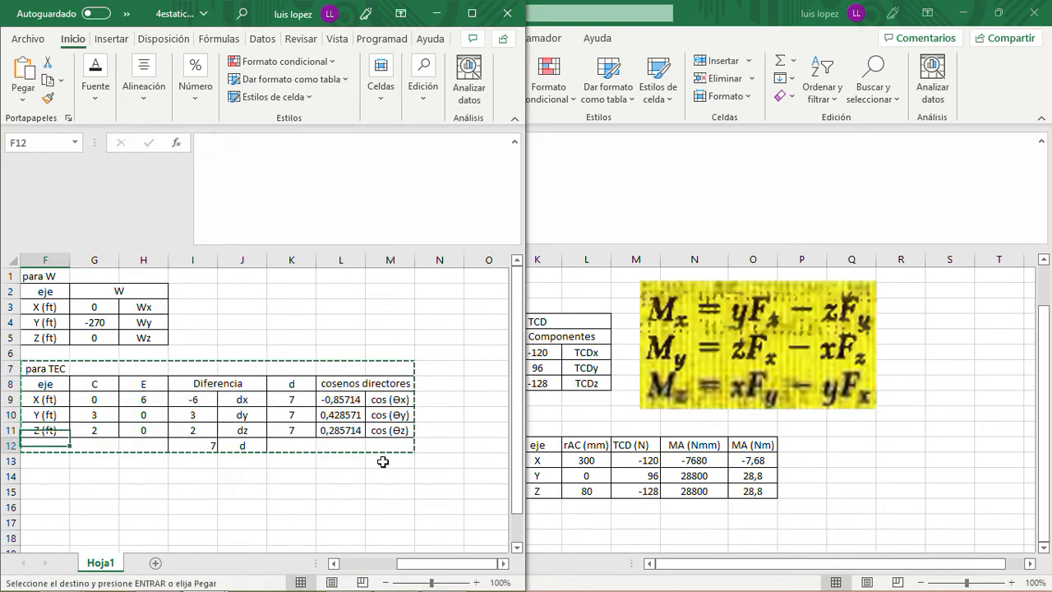
key("Down")
key("Left")
key("Left")
key("Left")
key("Right")
key("Right")
key("Right")
key("Up")
key("Up")
key("ctrl+v")
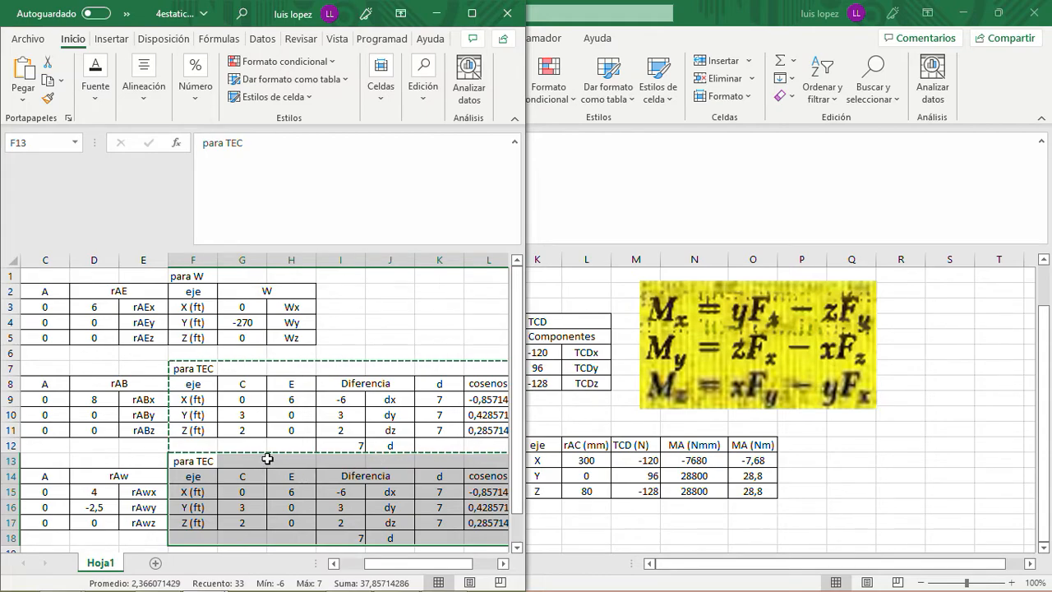
left_click(209, 459)
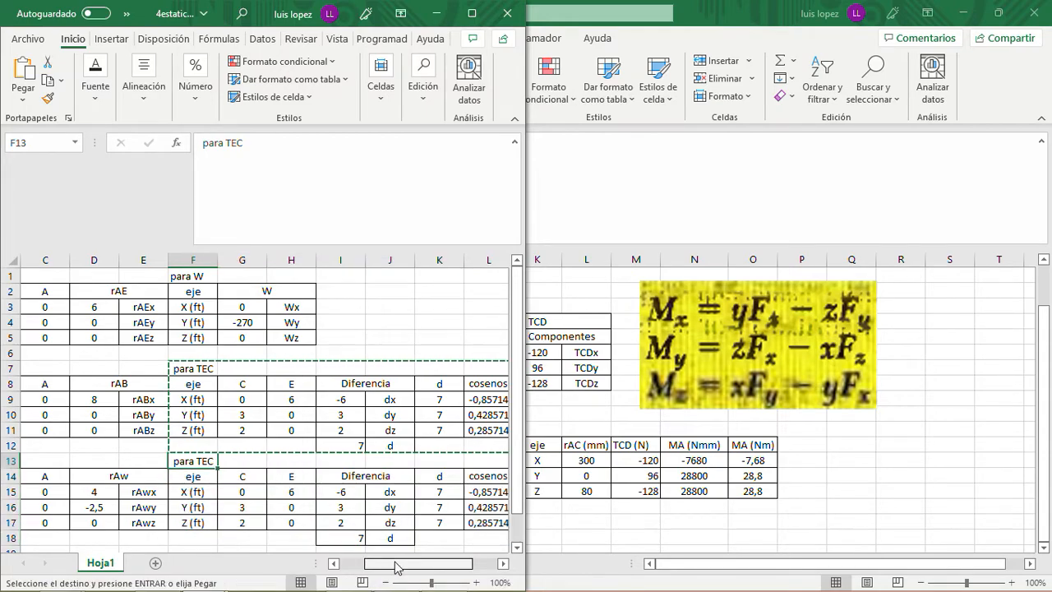
left_click_drag(395, 564, 362, 565)
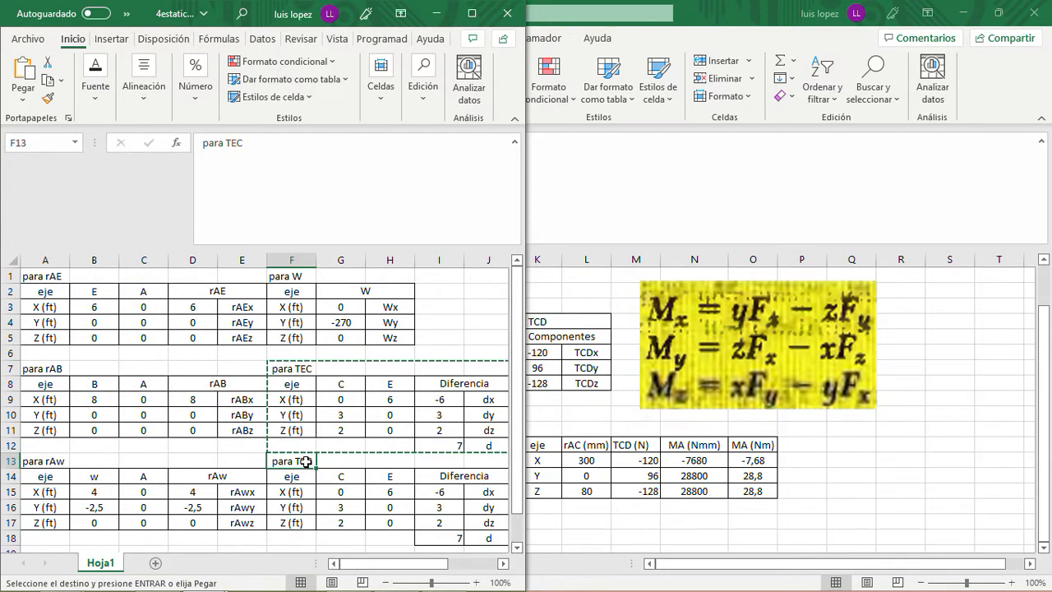
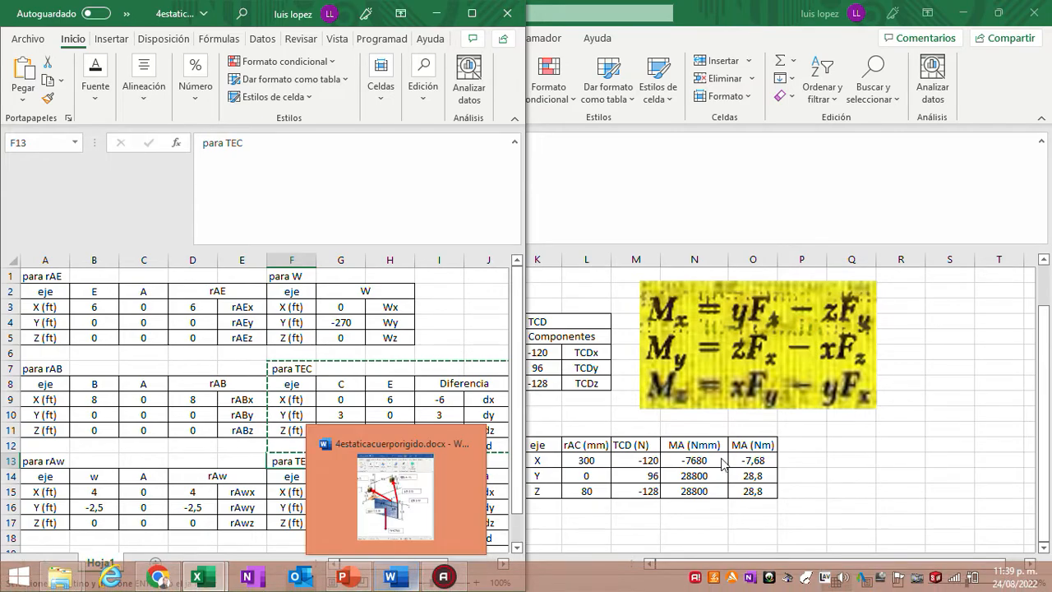
- Bring up the Word free-body diagram beside the workbook and retitle the duplicated table in F13 as para TBD
left_click(396, 493)
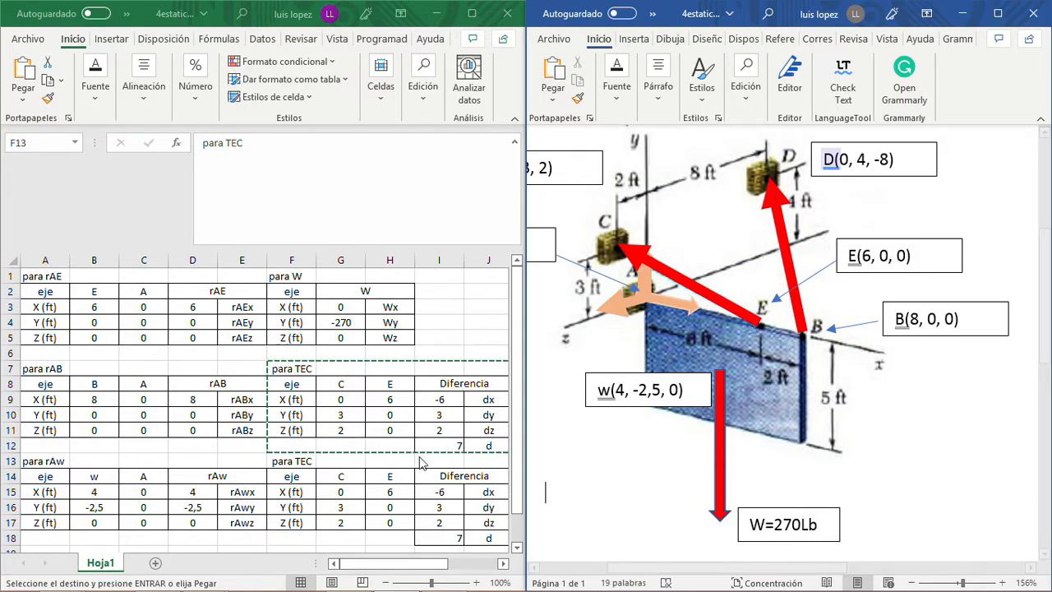
left_click(303, 461)
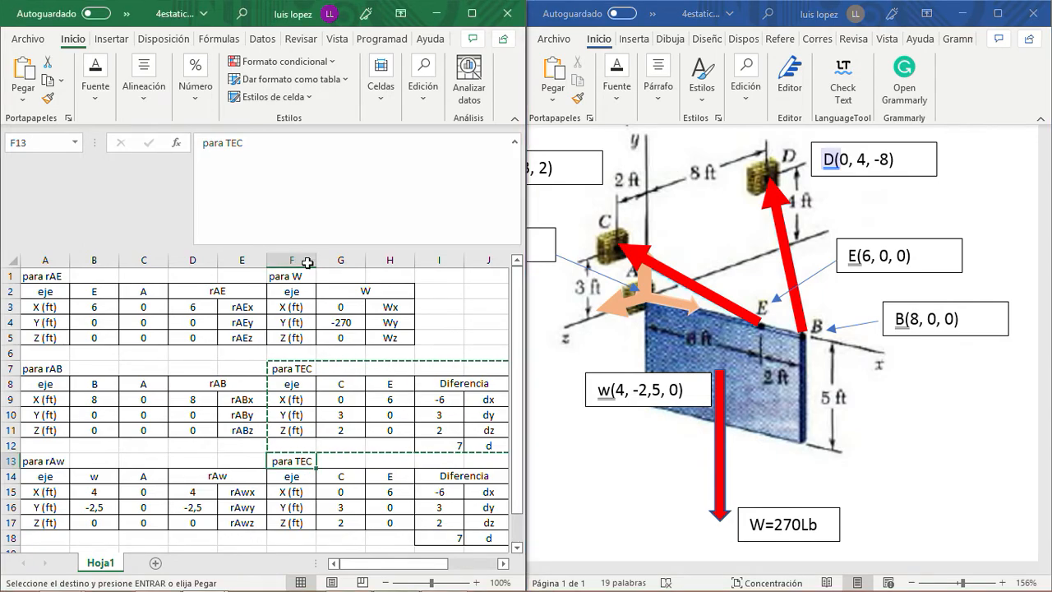
left_click(258, 152)
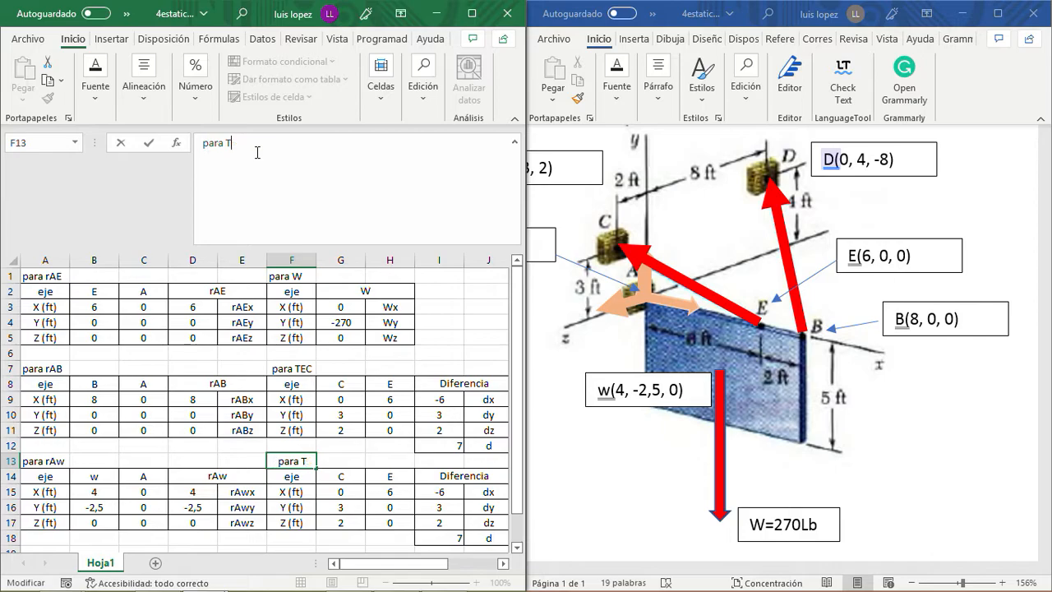
type("BD")
key("Return")
- Change the TBD table's point headers to D in G14 and B in H14
key("Right")
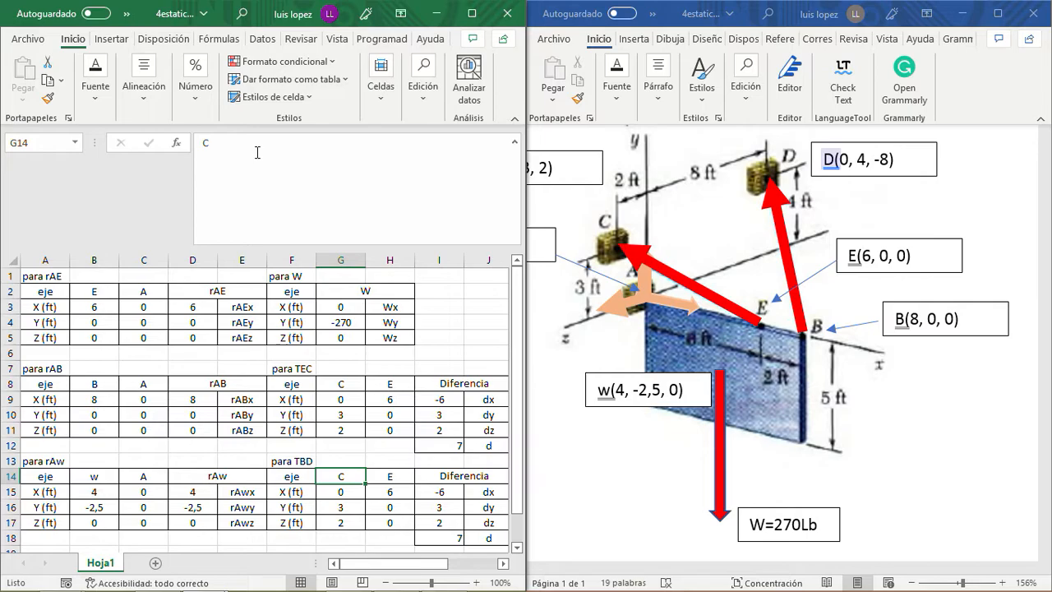
type("D")
key("Right")
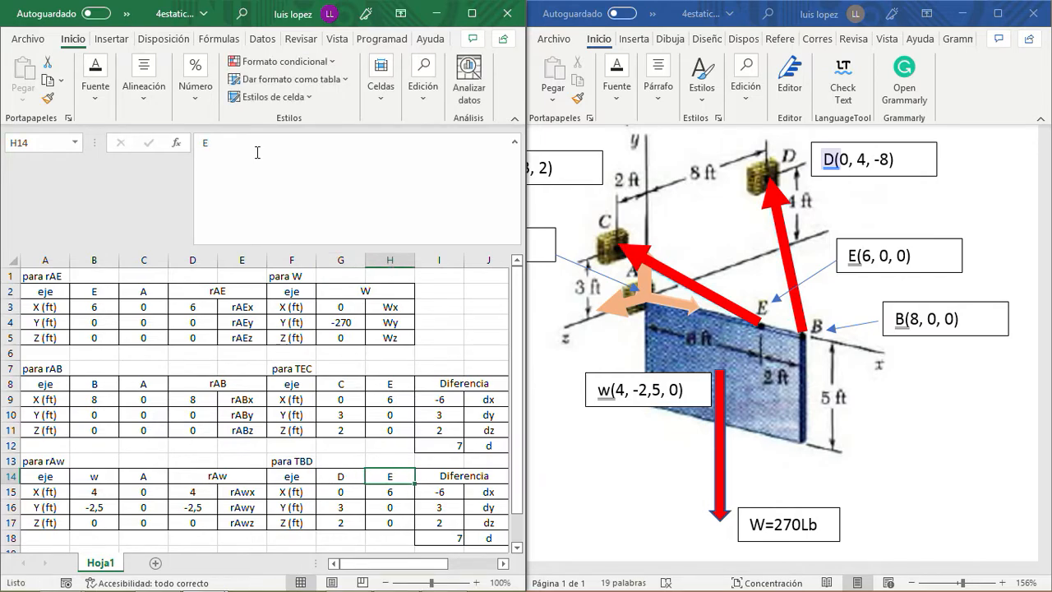
type("B")
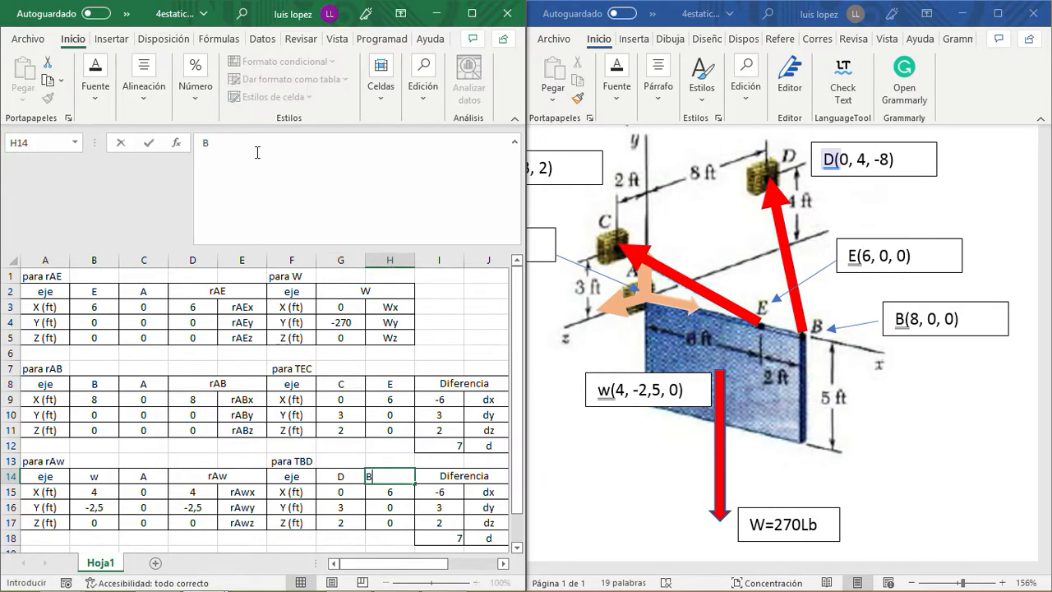
key("Return")
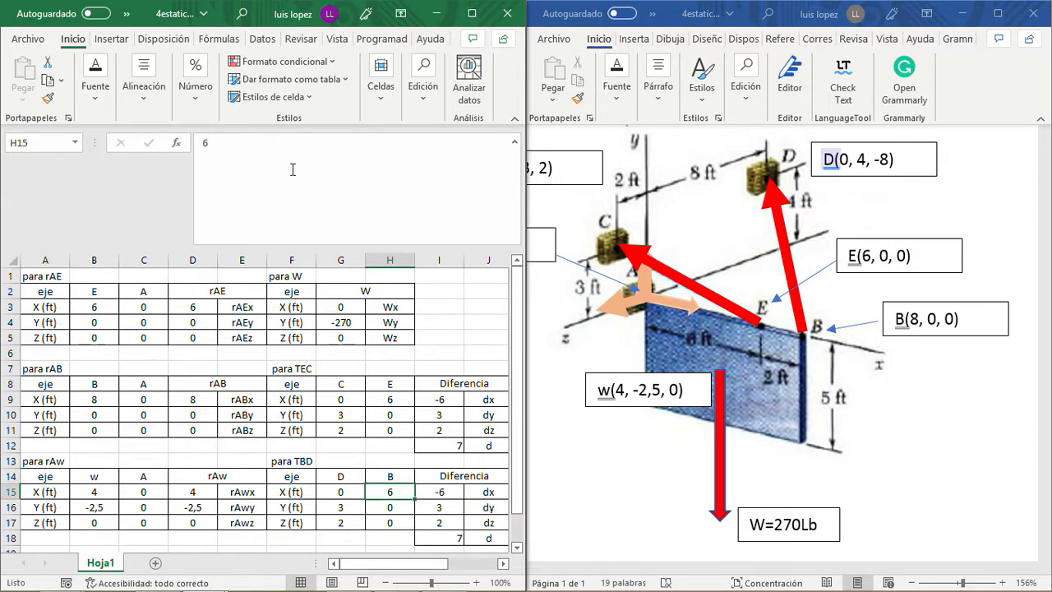
- Enter point D's coordinates in the TBD table, setting Y to 4 in G16 and Z to -8 in G17
left_click(343, 493)
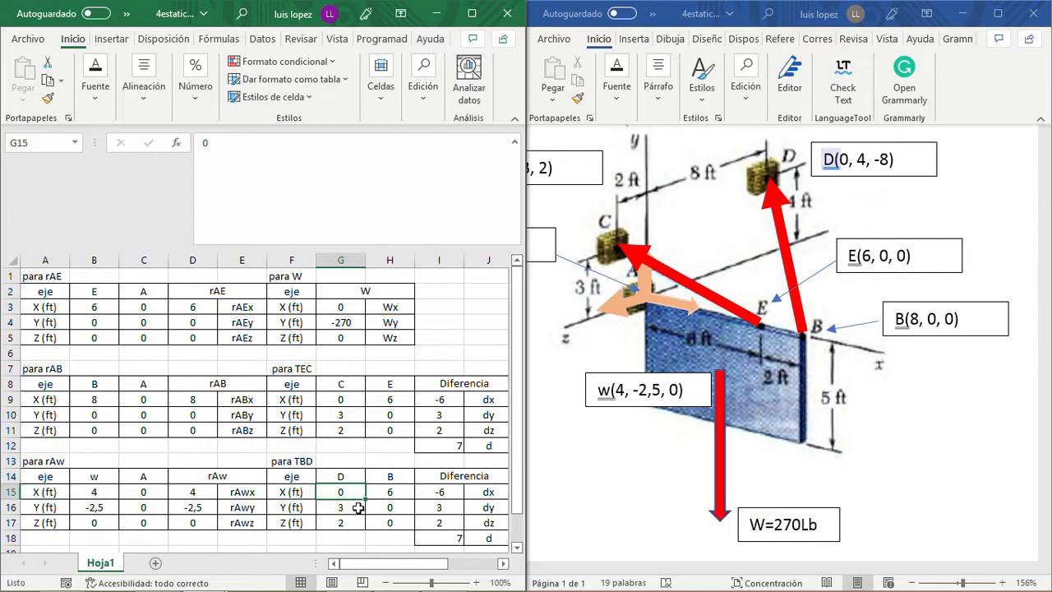
key("Down")
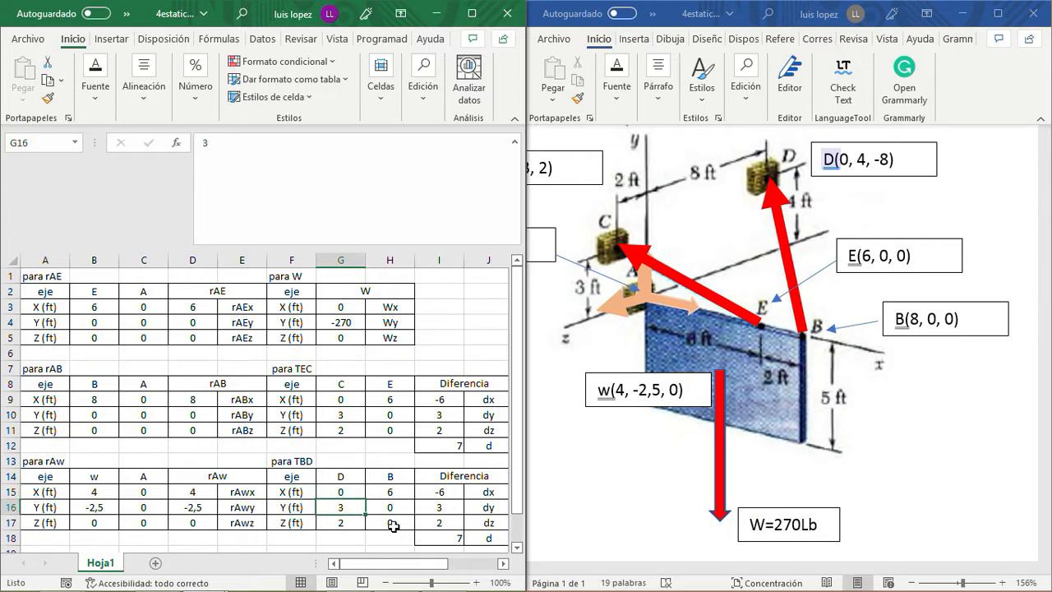
type("4")
key("Return")
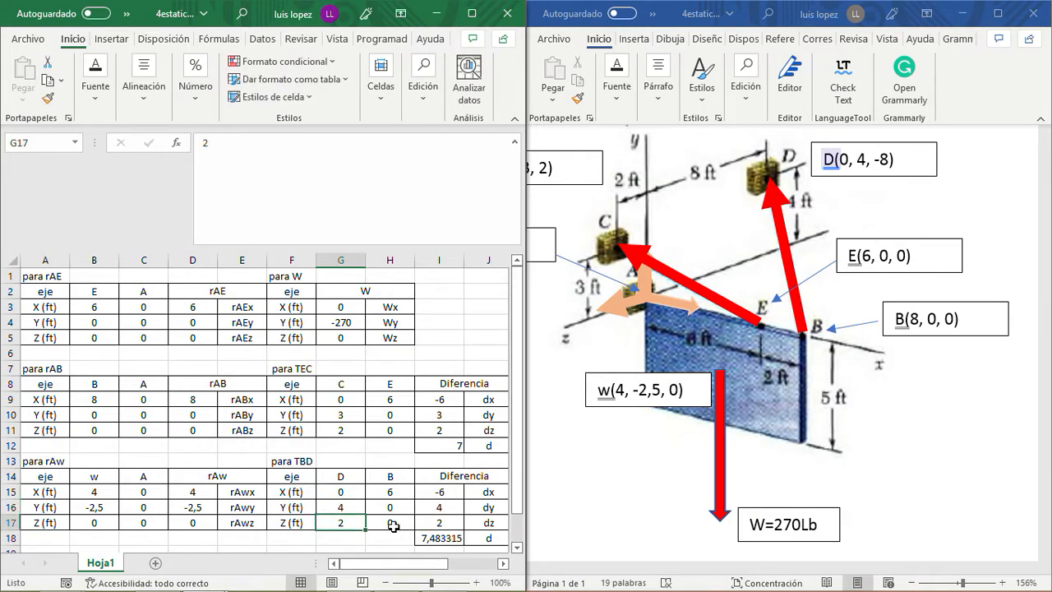
type("-8")
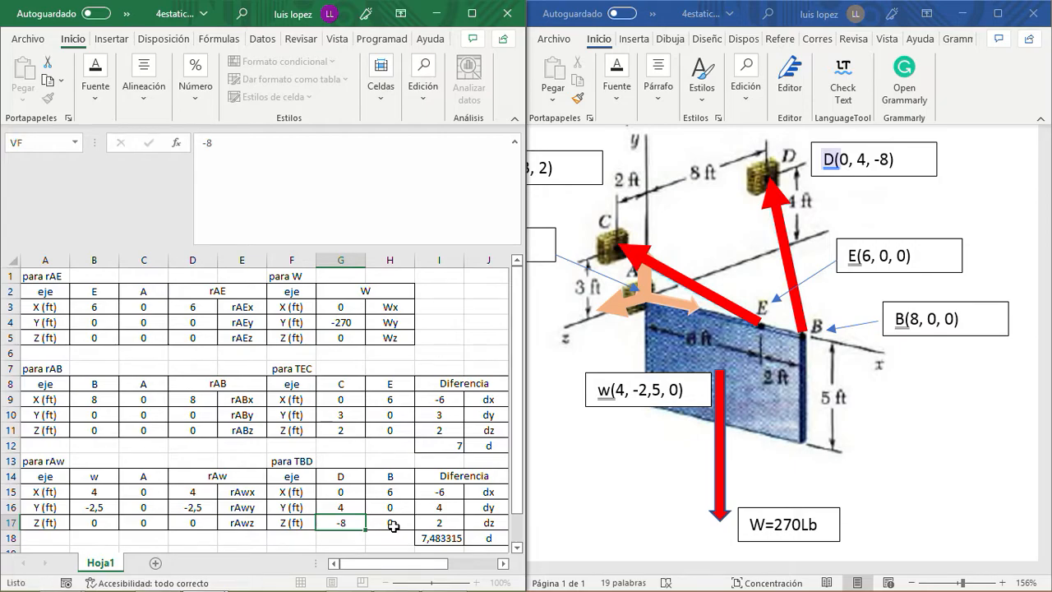
key("Return")
- Set point B's X coordinate in the TBD table, cell H15, to 8
left_click(394, 526)
key("Up")
key("Up")
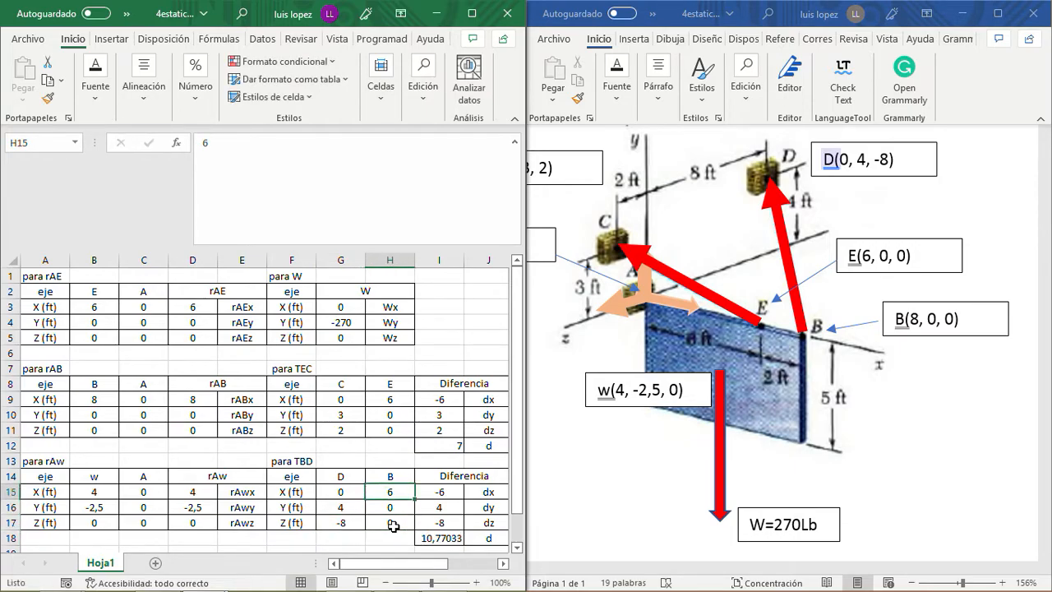
type("8")
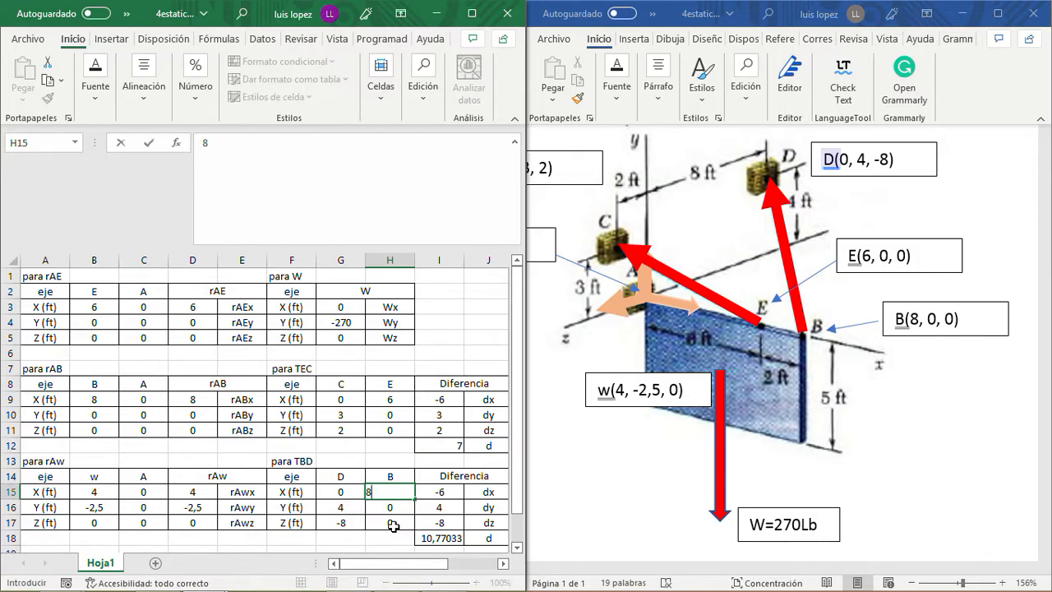
key("Return")
key("Down")
key("Up")
key("Up")
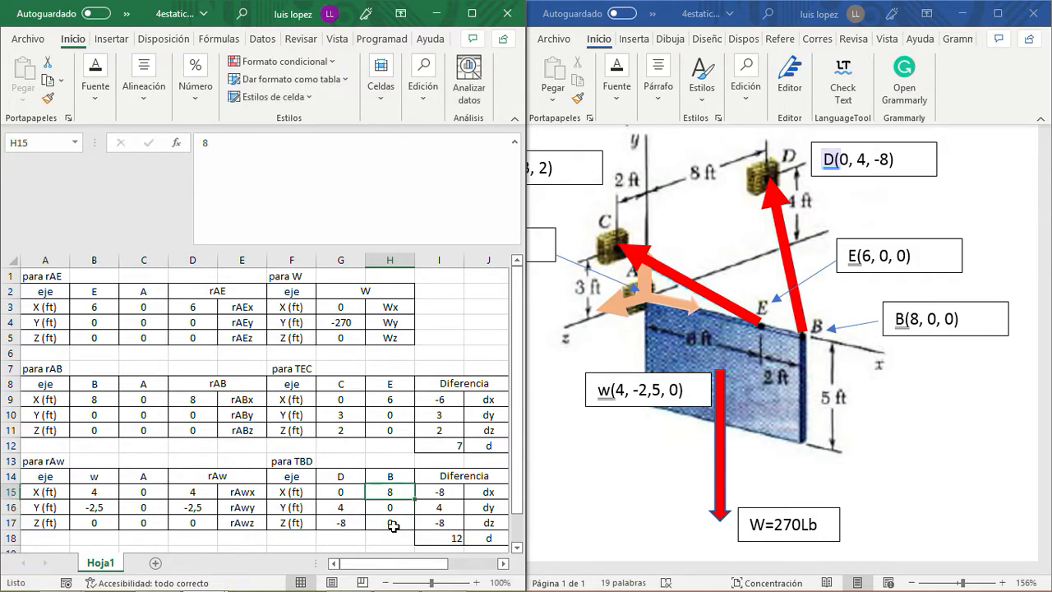
- Check the TBD table's formulas for the dx difference, the distance d and the x direction cosine
key("Right")
left_click(342, 165)
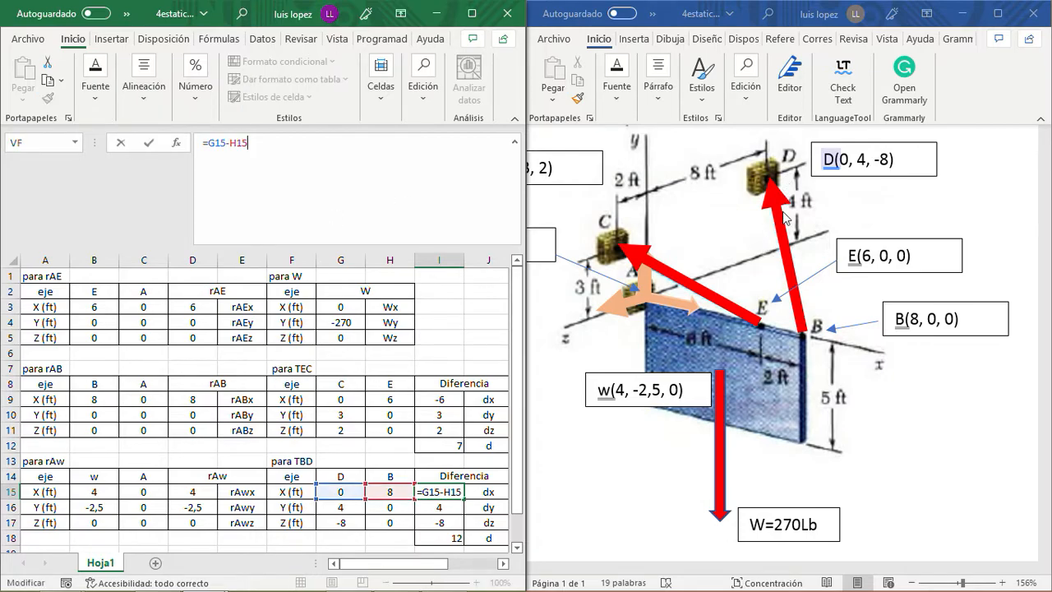
key("Return")
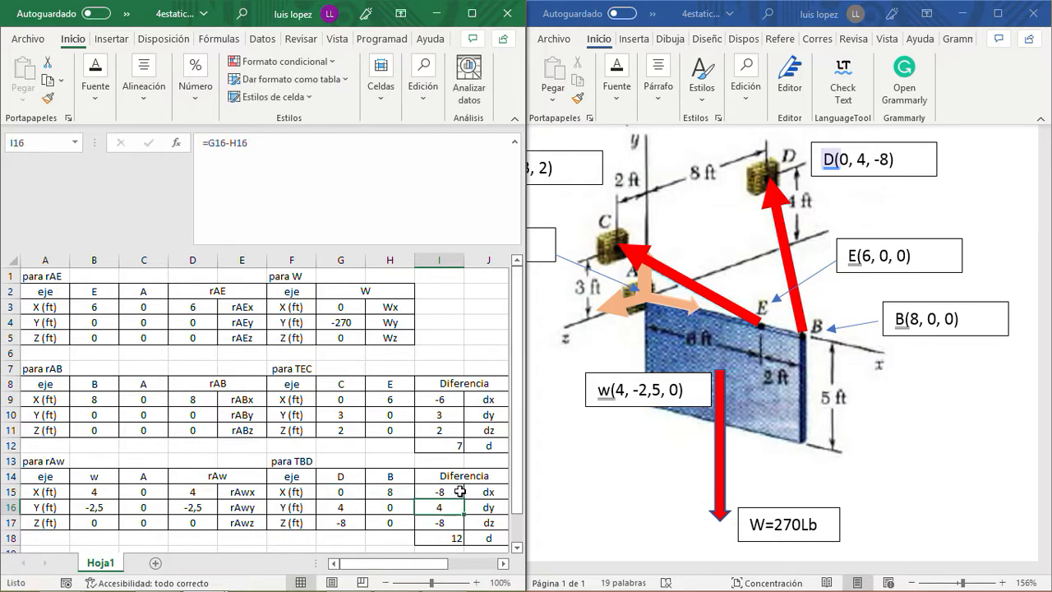
left_click_drag(433, 565, 483, 566)
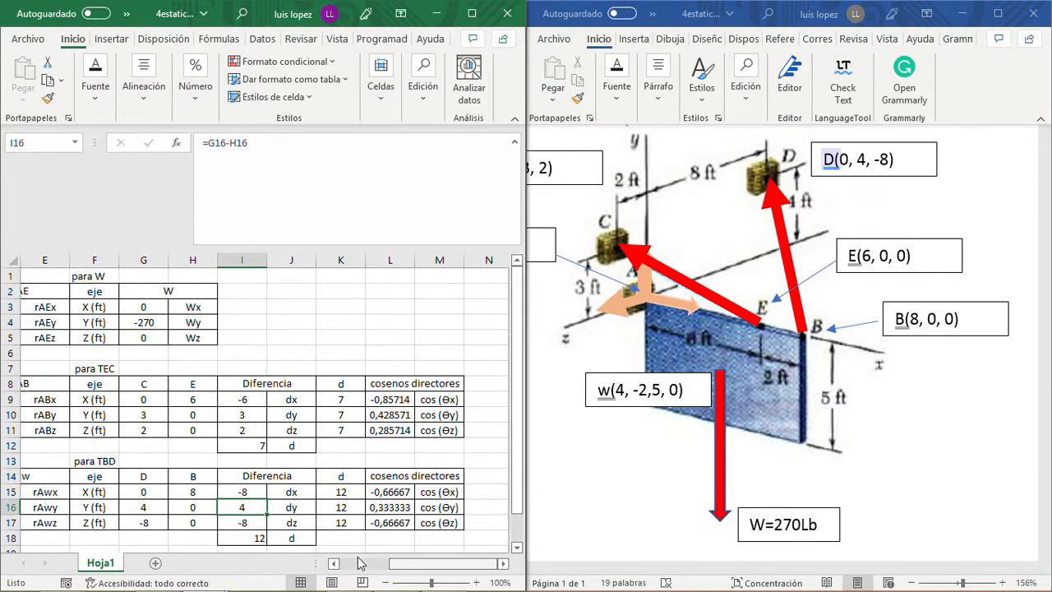
left_click(256, 535)
left_click(370, 138)
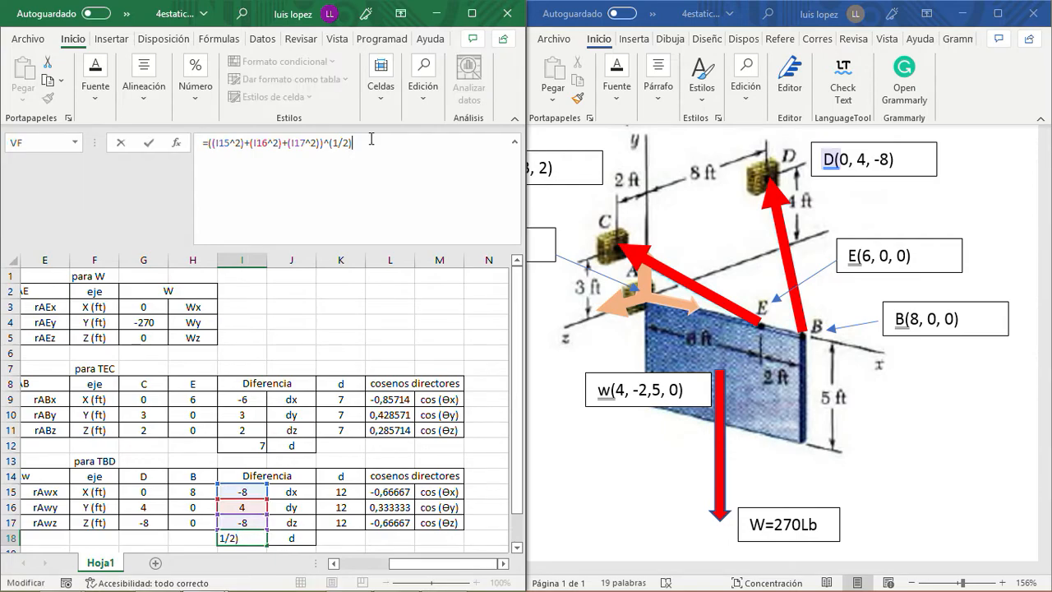
key("Return")
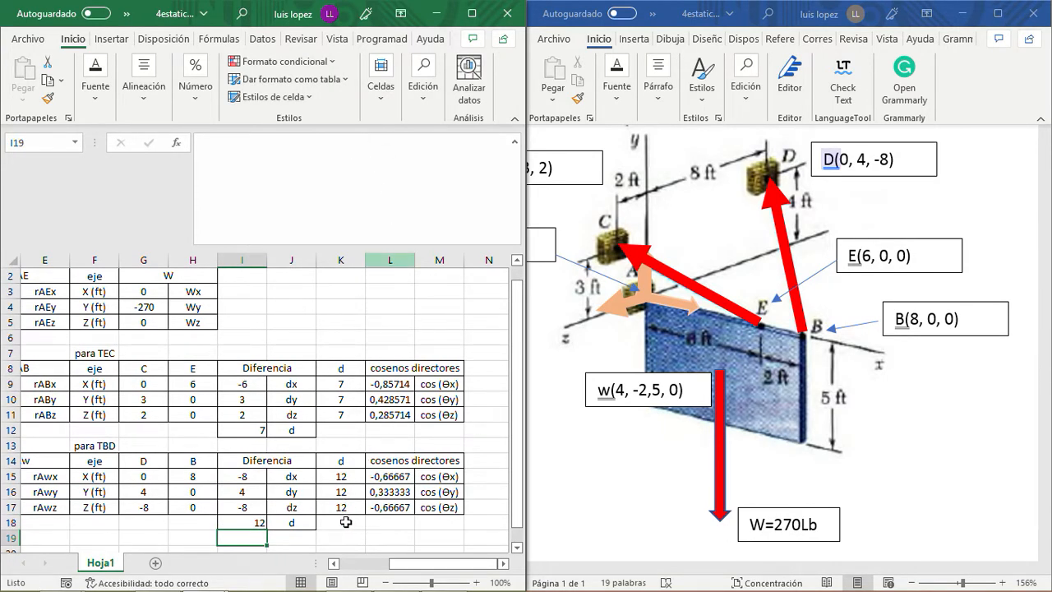
left_click(351, 478)
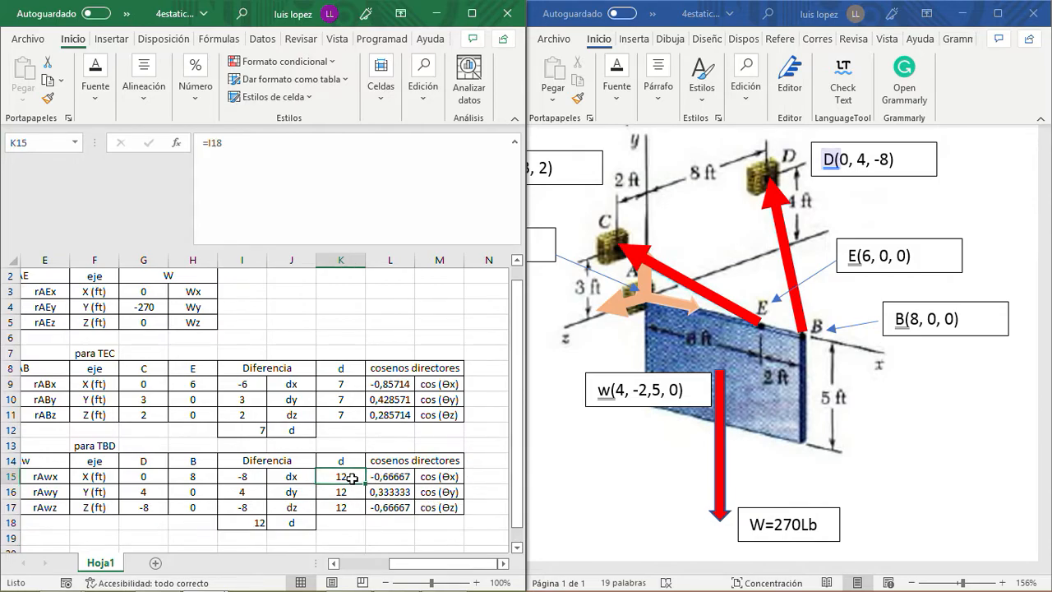
left_click(398, 476)
left_click(321, 144)
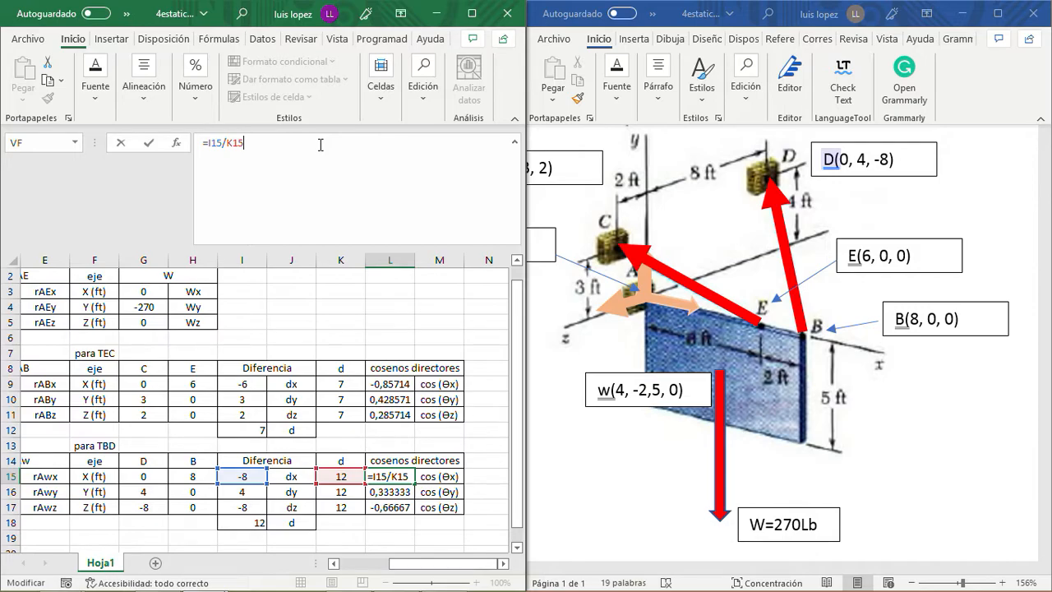
key("Return")
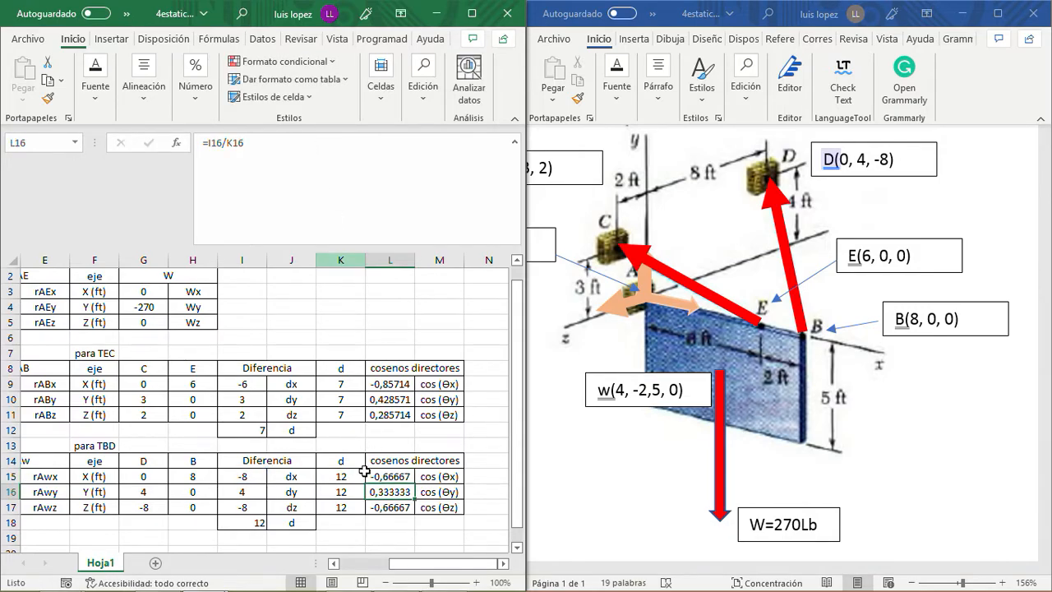
- Review the TEC and TBD tables together with the W components on the sheet
scroll(298, 447, "down", 2)
scroll(302, 445, "up", 3)
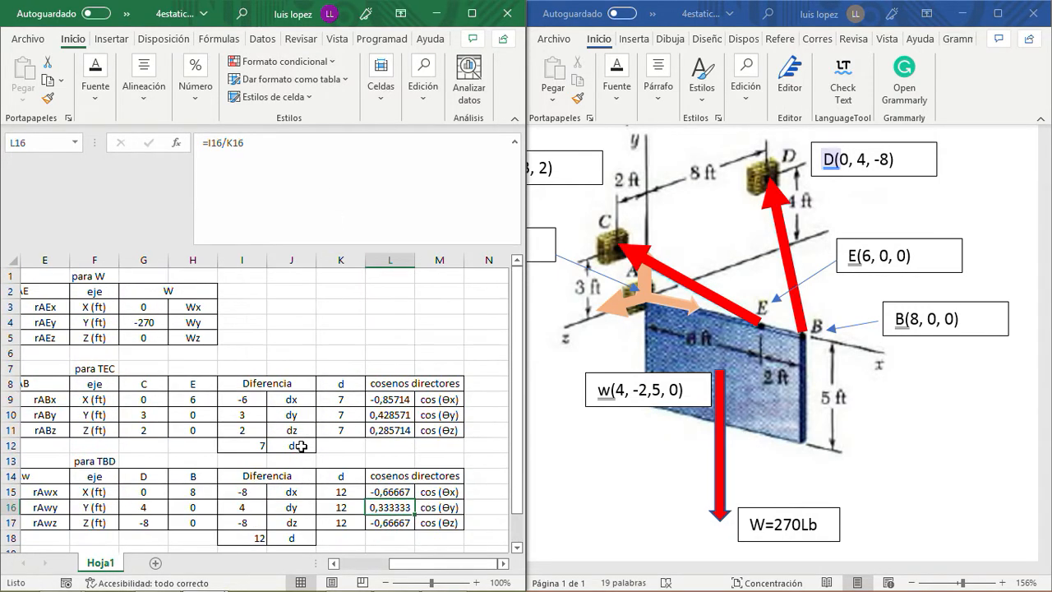
scroll(302, 446, "down", 2)
scroll(301, 444, "up", 2)
scroll(745, 354, "down", 3)
scroll(745, 354, "up", 2)
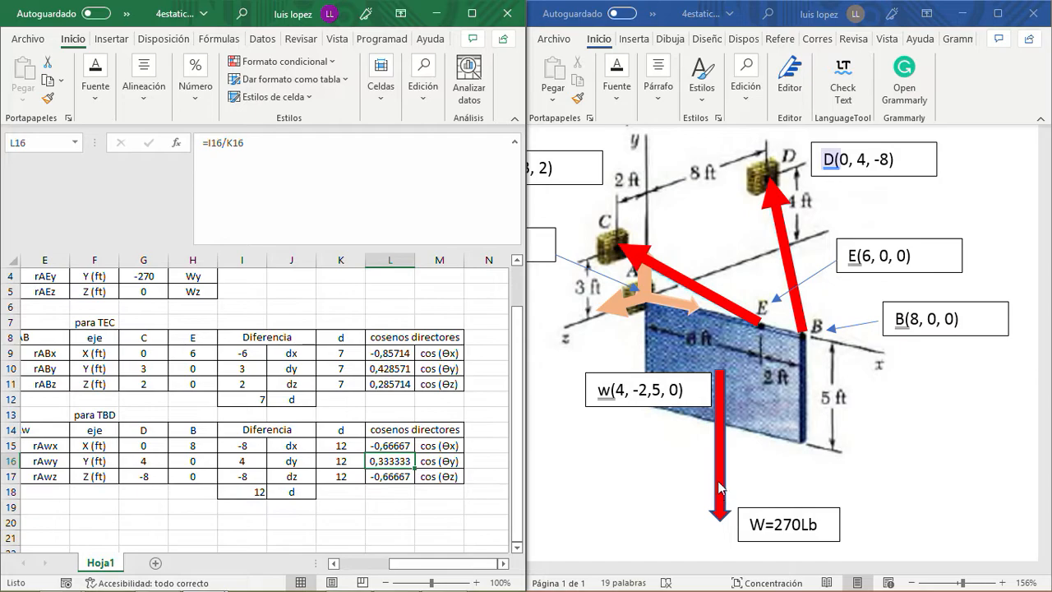
left_click_drag(519, 368, 519, 299)
left_click_drag(146, 309, 153, 335)
left_click(245, 337)
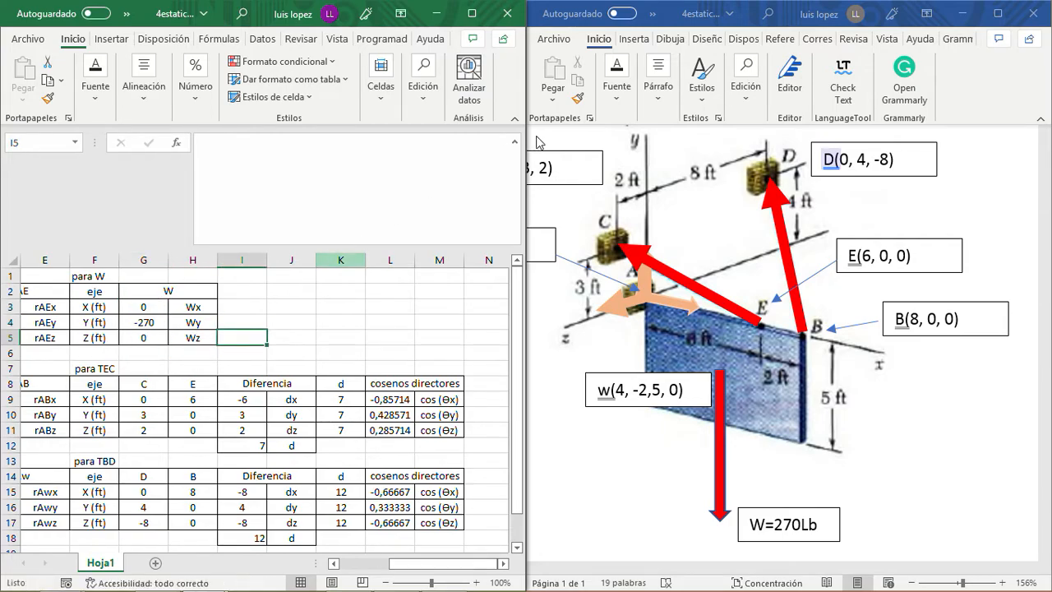
- Switch to the Word document and write the reaction vector A=Ax i +Ay j +Az k below the diagram
scroll(654, 511, "down", 2)
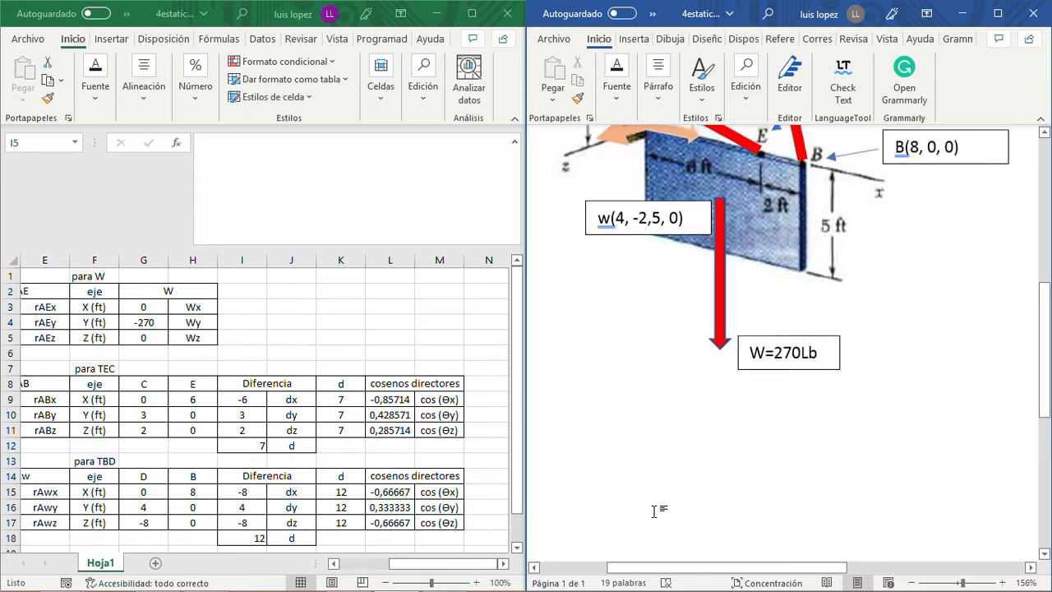
left_click(555, 403)
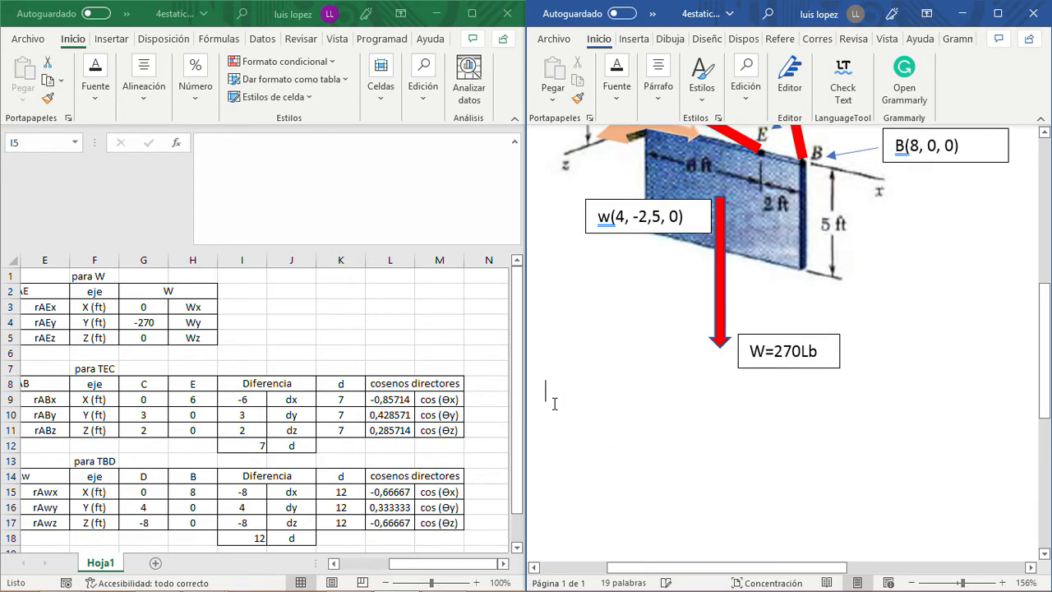
scroll(664, 423, "down", 2)
scroll(658, 428, "up", 8)
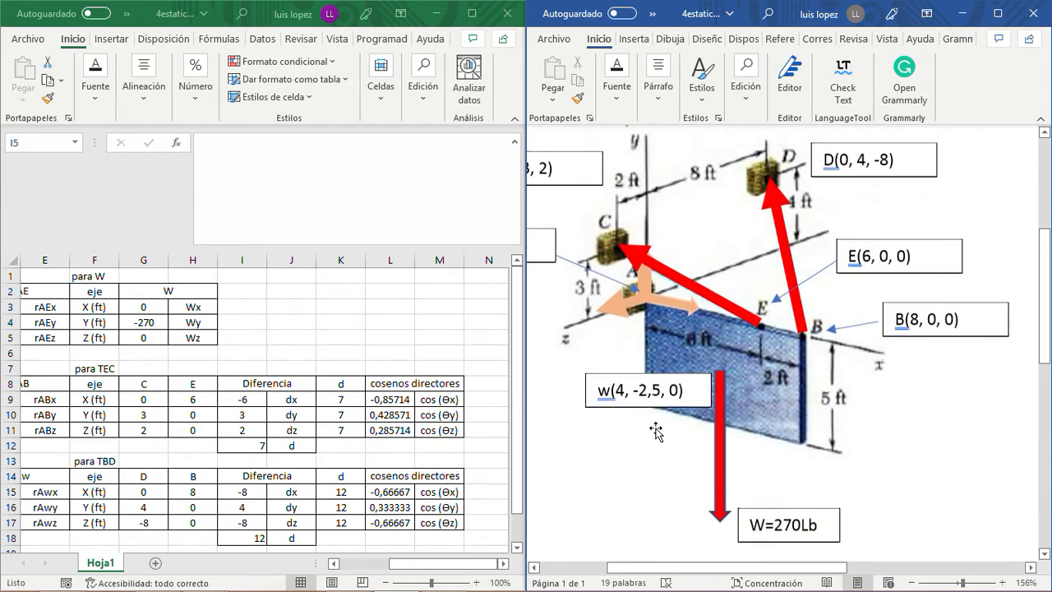
scroll(660, 431, "down", 5)
left_click_drag(695, 566, 626, 571)
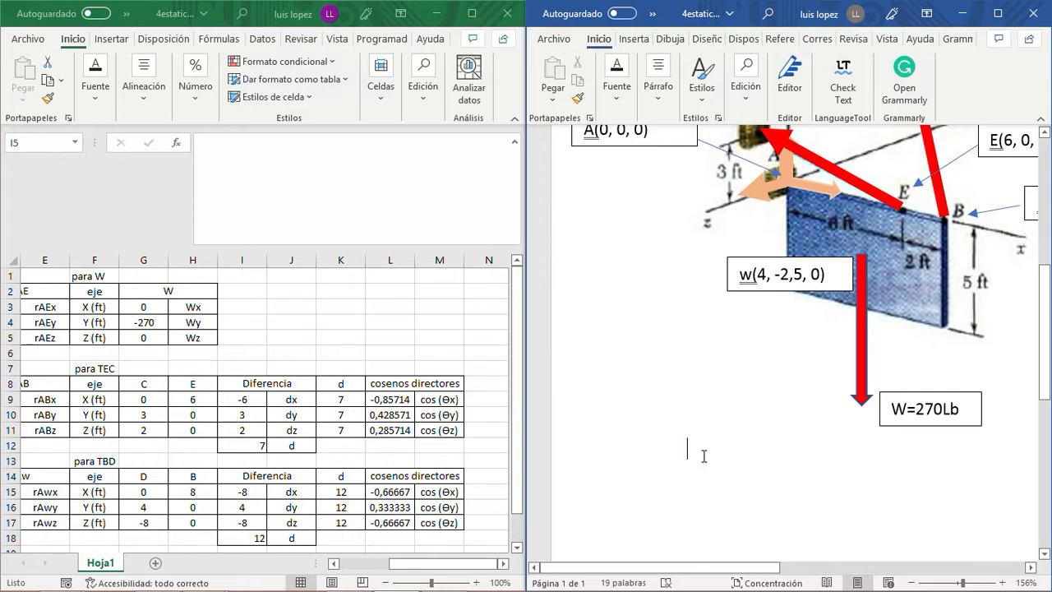
type("A=Ax i")
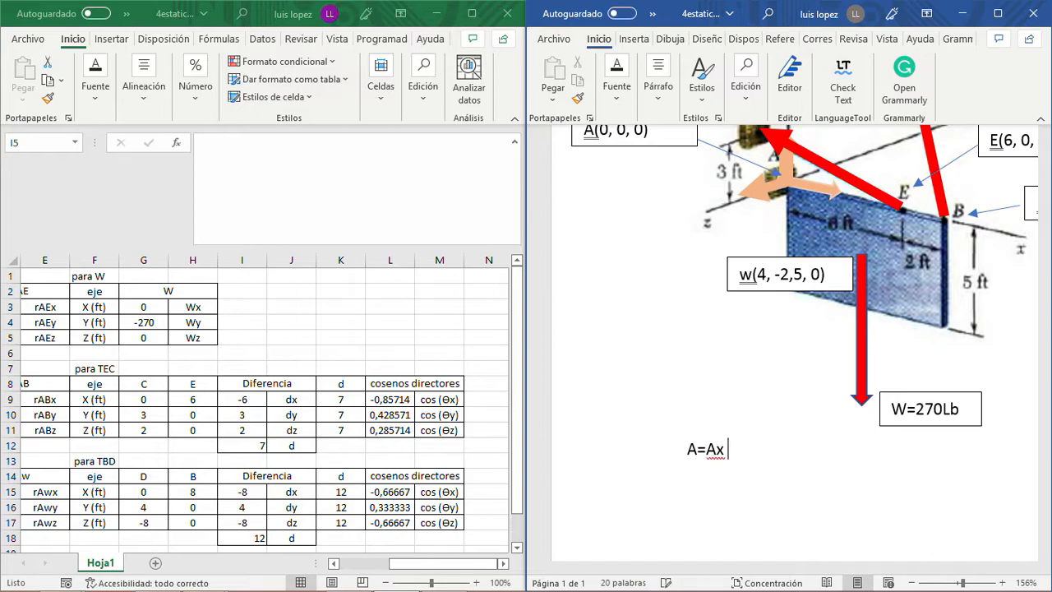
type(" +Ay j +Azk")
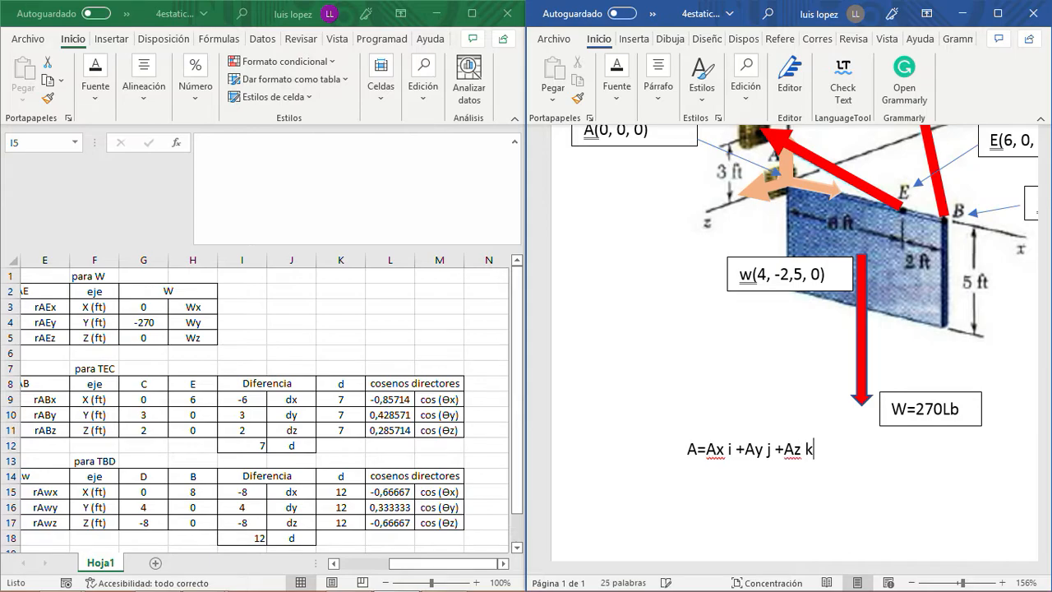
- Write the weight vector W=0i-270j+0k on a new line below the A vector in Word
scroll(730, 352, "up", 3)
scroll(730, 352, "down", 4)
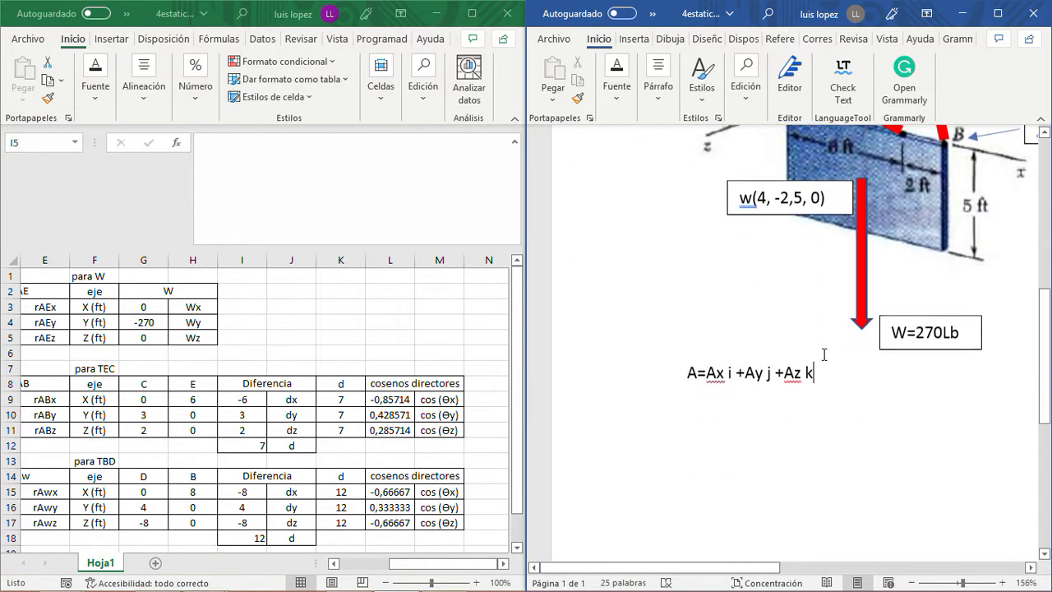
key("Return")
type("W=")
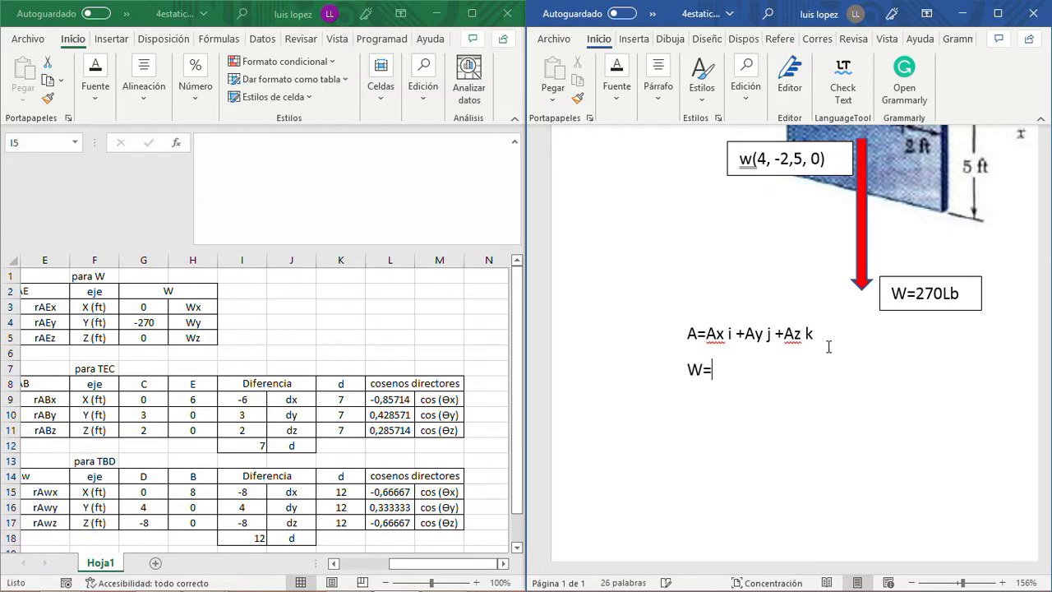
scroll(828, 347, "up", 1)
left_click(172, 319)
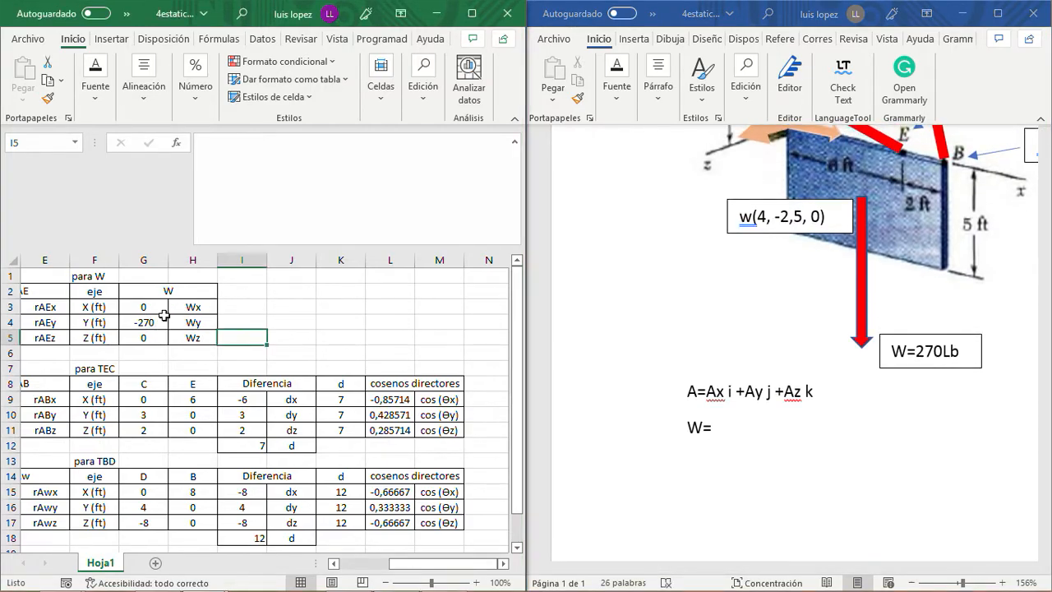
left_click(715, 424)
type("0")
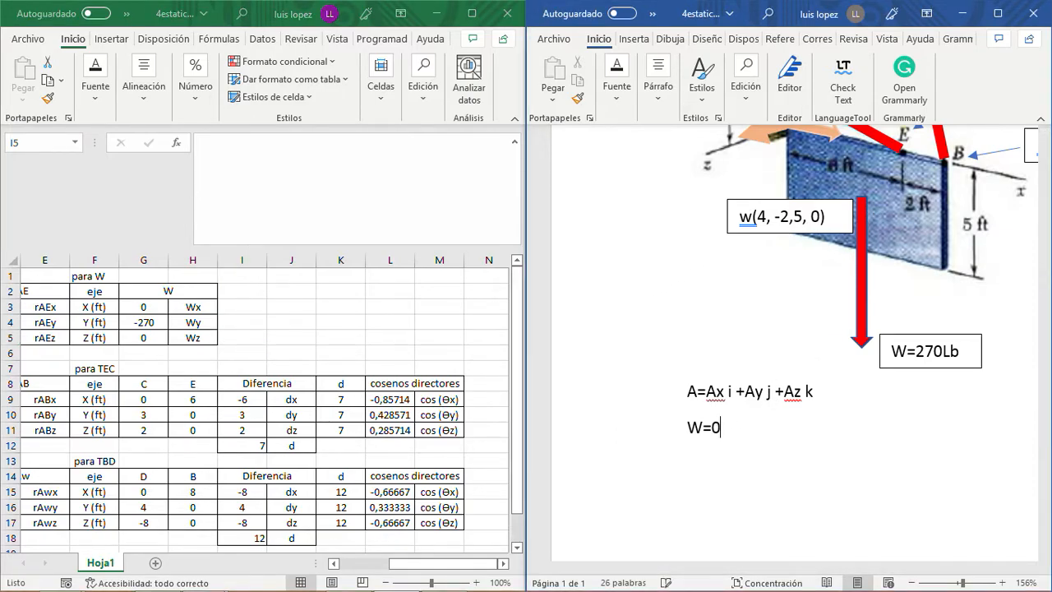
type("i-270j+0k")
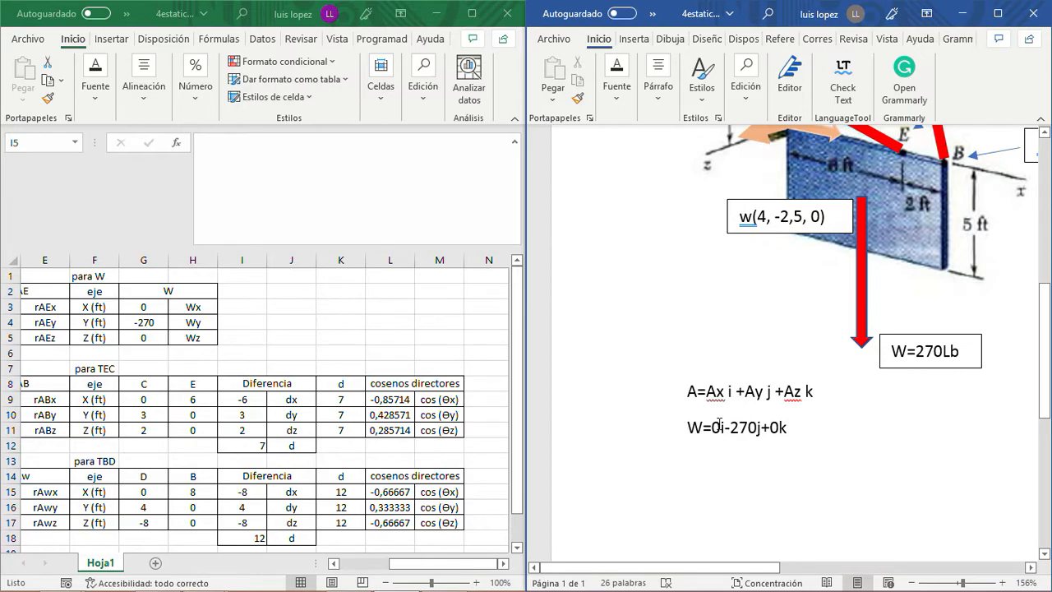
key("Return")
- Highlight the A and W vector lines in yellow
left_click_drag(829, 395, 687, 392)
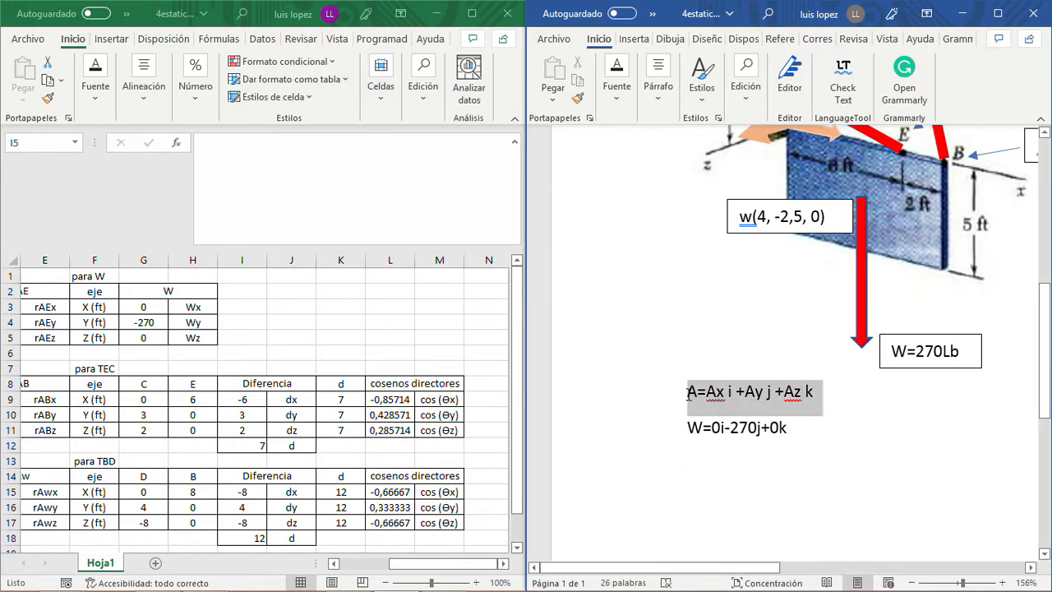
left_click(618, 101)
left_click(766, 164)
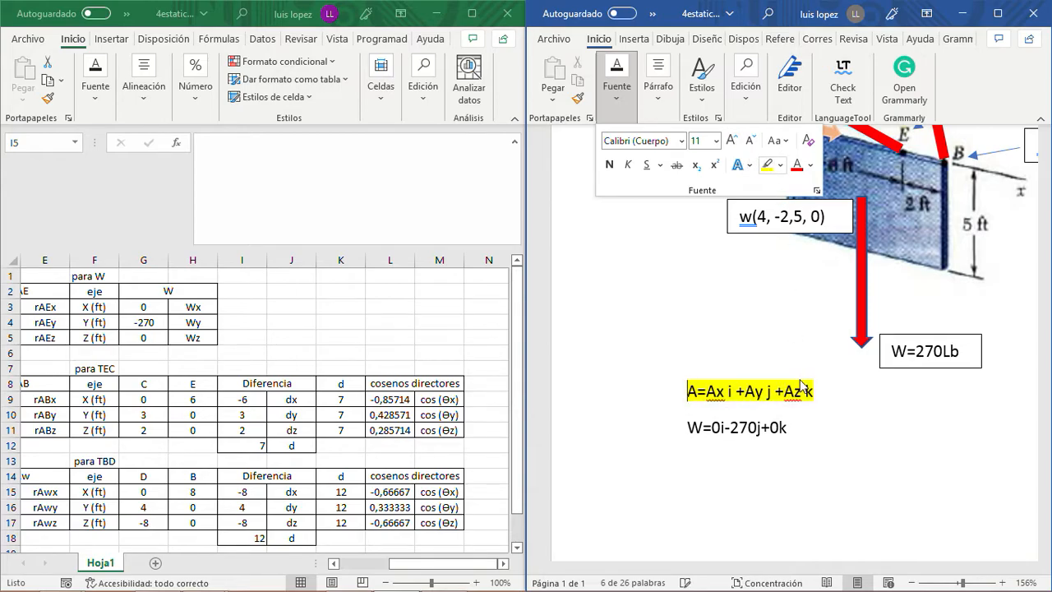
left_click(795, 427)
left_click_drag(790, 427, 692, 427)
left_click(617, 90)
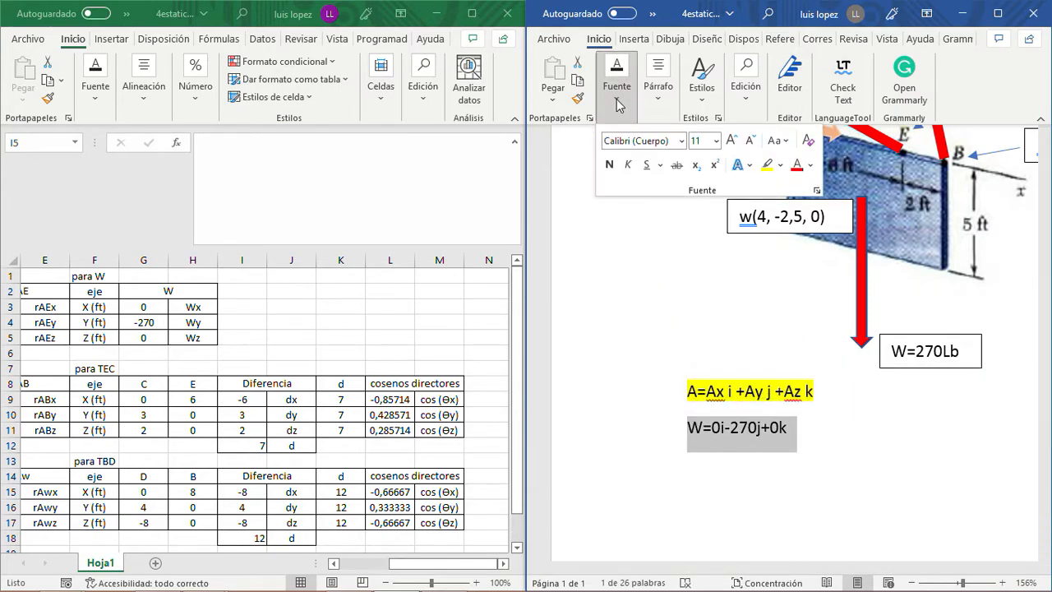
left_click(772, 166)
left_click(804, 429)
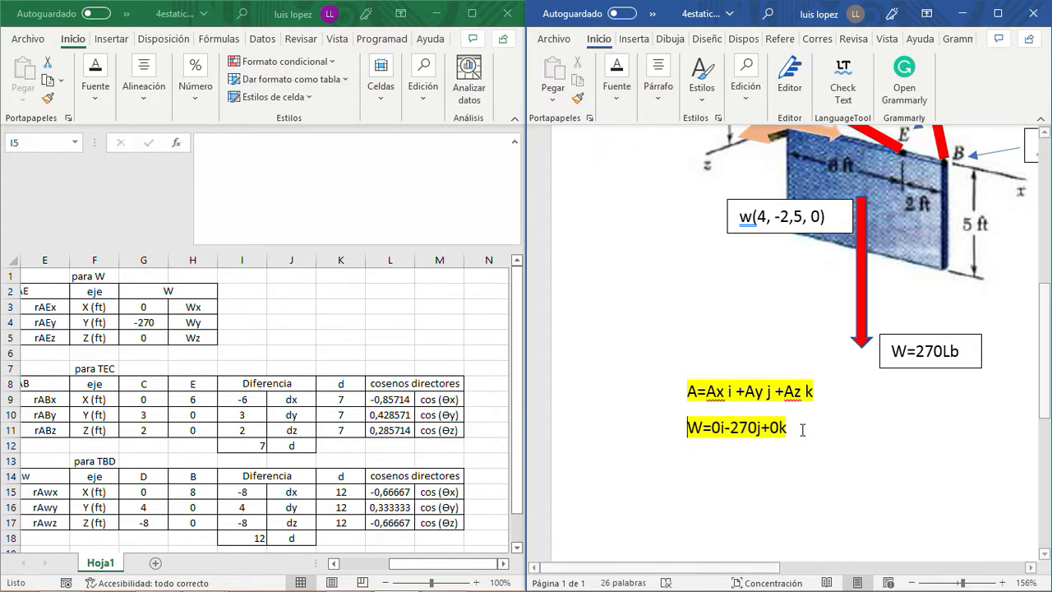
- Place the cursor on the line below W and examine the diagram's tension arrows and point coordinates
left_click(805, 429)
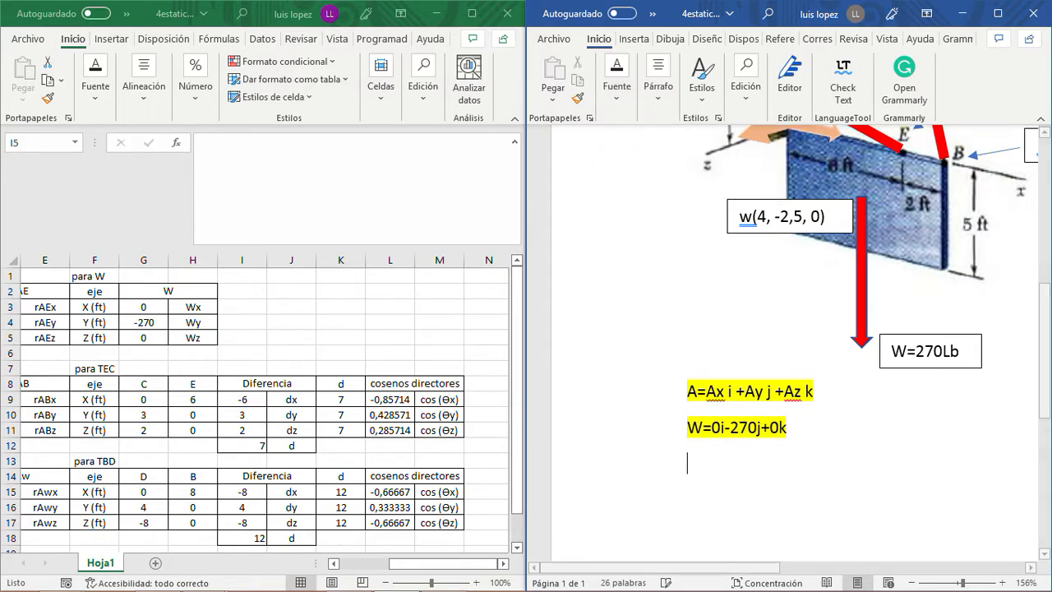
key("Return")
scroll(804, 419, "up", 4)
scroll(803, 415, "down", 5)
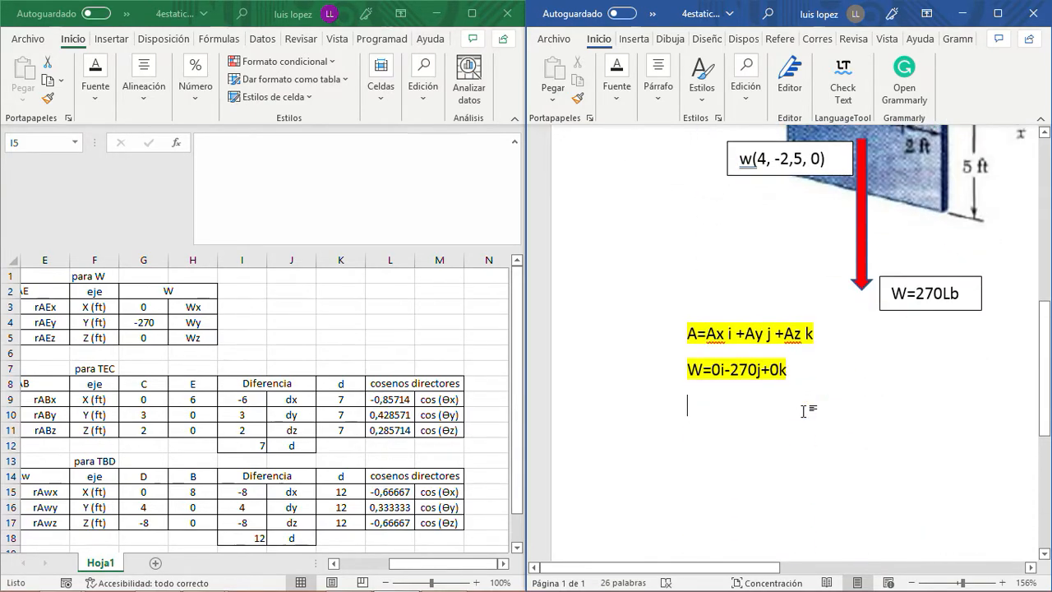
scroll(804, 411, "up", 6)
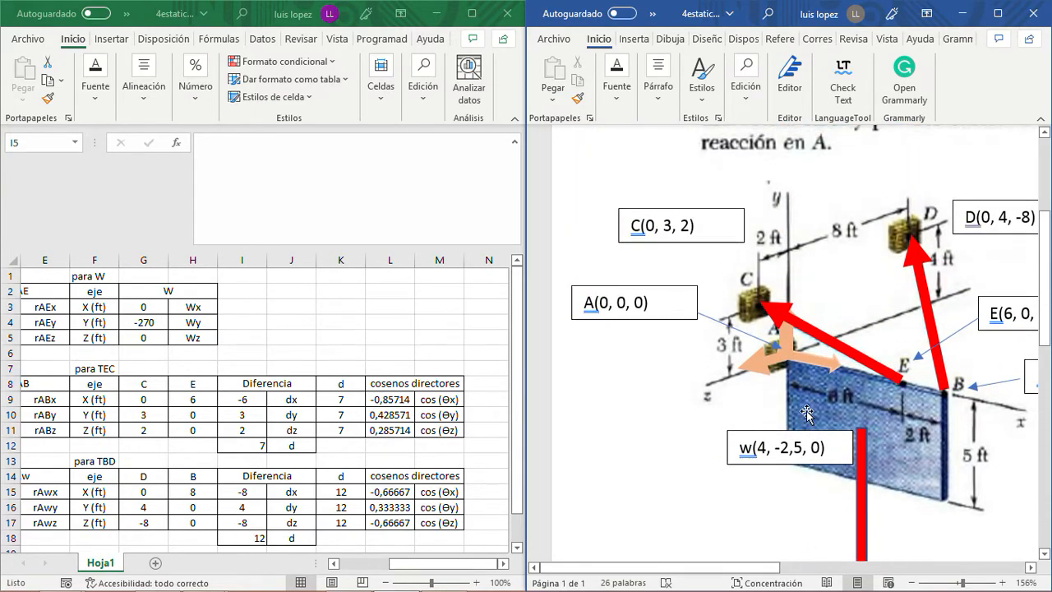
scroll(806, 415, "down", 6)
scroll(808, 416, "up", 5)
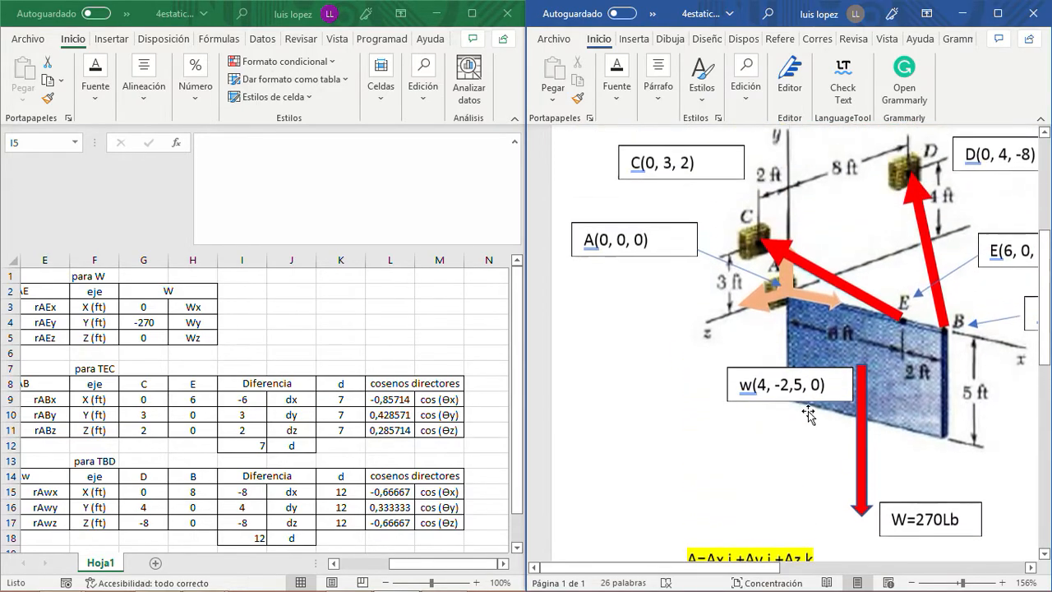
scroll(810, 415, "down", 5)
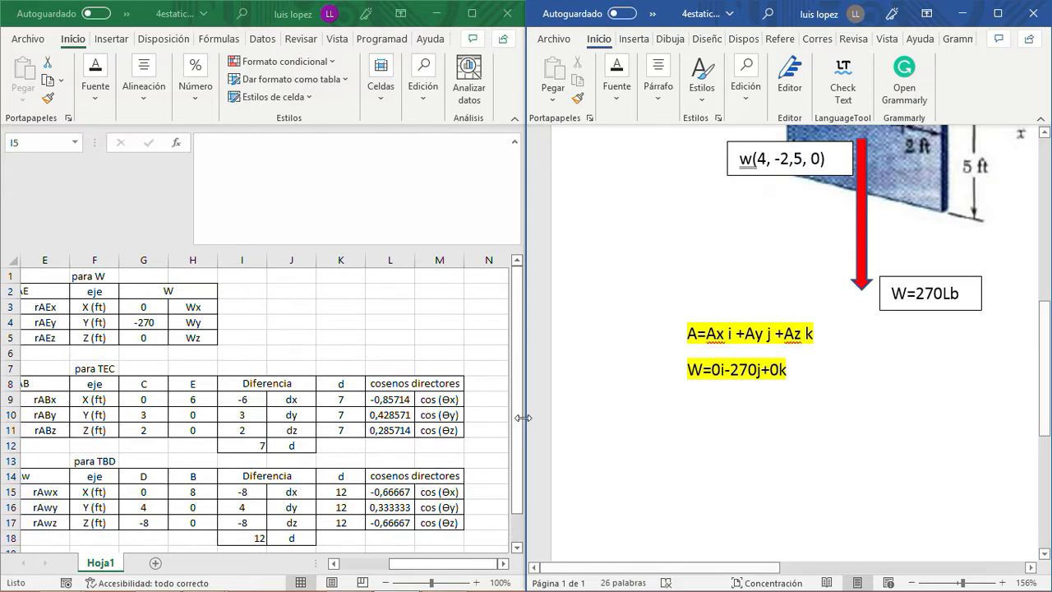
mouse_move(520, 454)
left_mouse_down()
mouse_move(517, 485)
mouse_move(522, 457)
left_mouse_up()
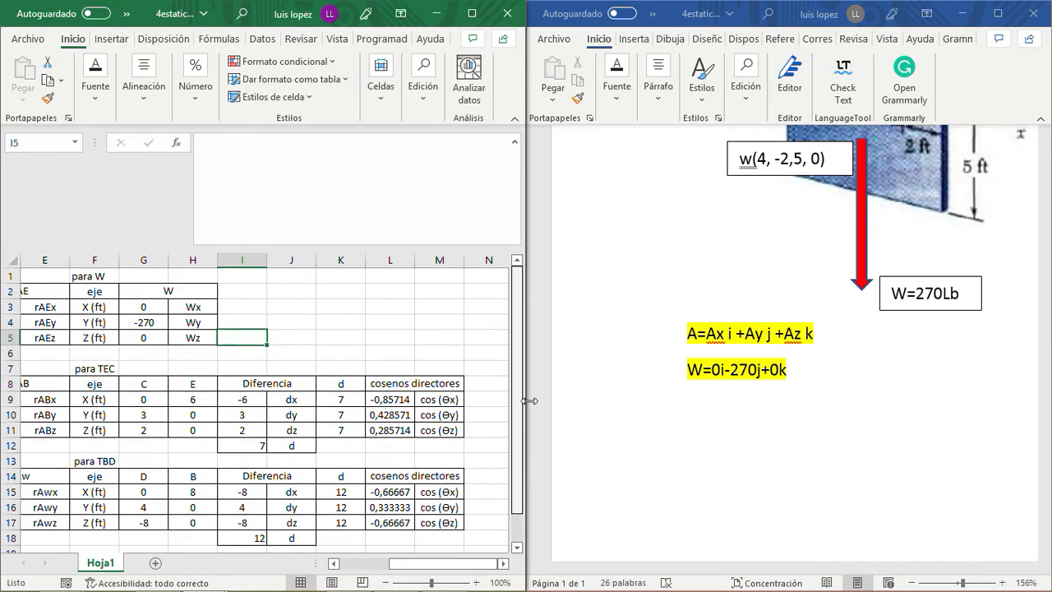
- Begin the TEC vector below W with TEC=|TEC|*() as its magnitude times an empty pair of parentheses
left_click(722, 421)
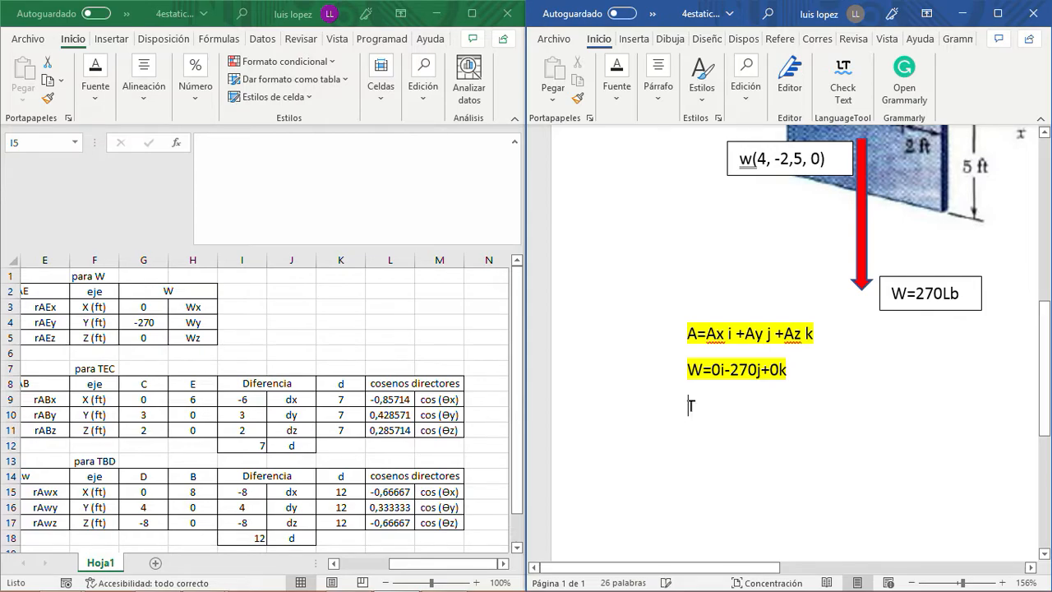
type("TEC=")
type("°")
key("BackSpace")
type("|TE")
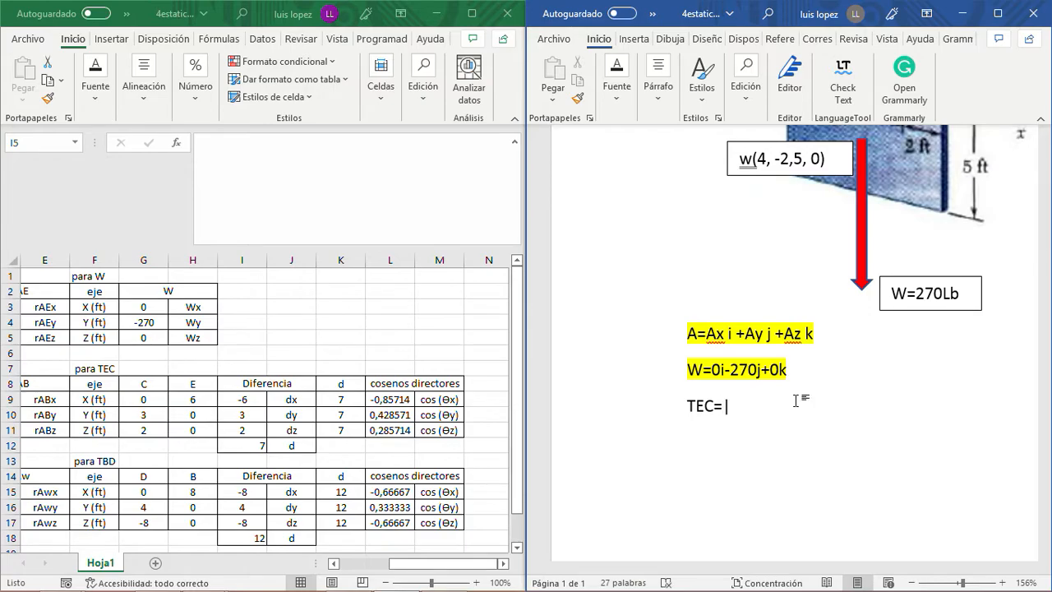
type("C|*()cos")
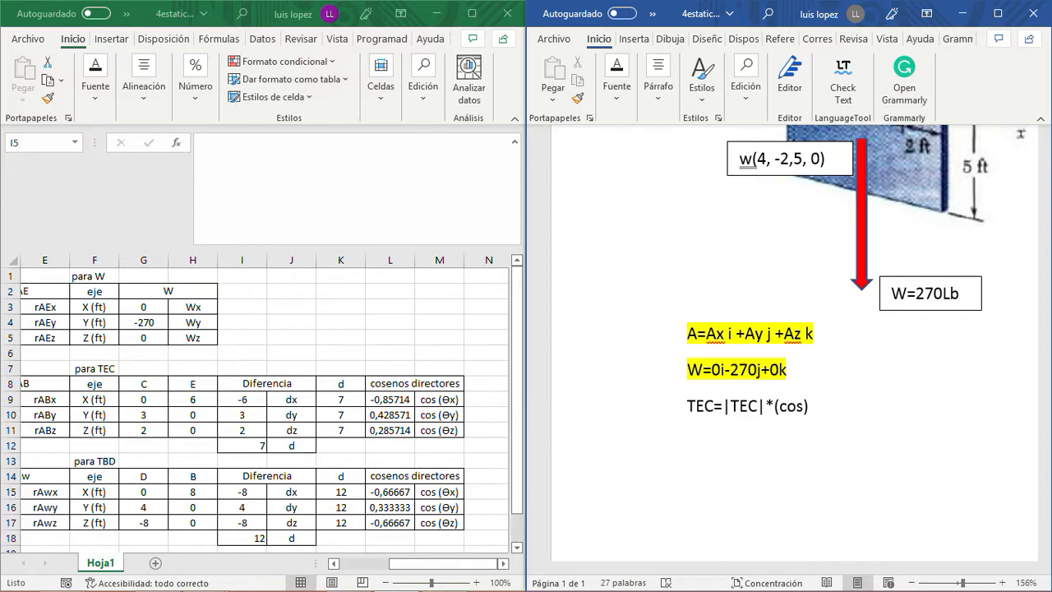
key("BackSpace")
key("BackSpace")
key("BackSpace")
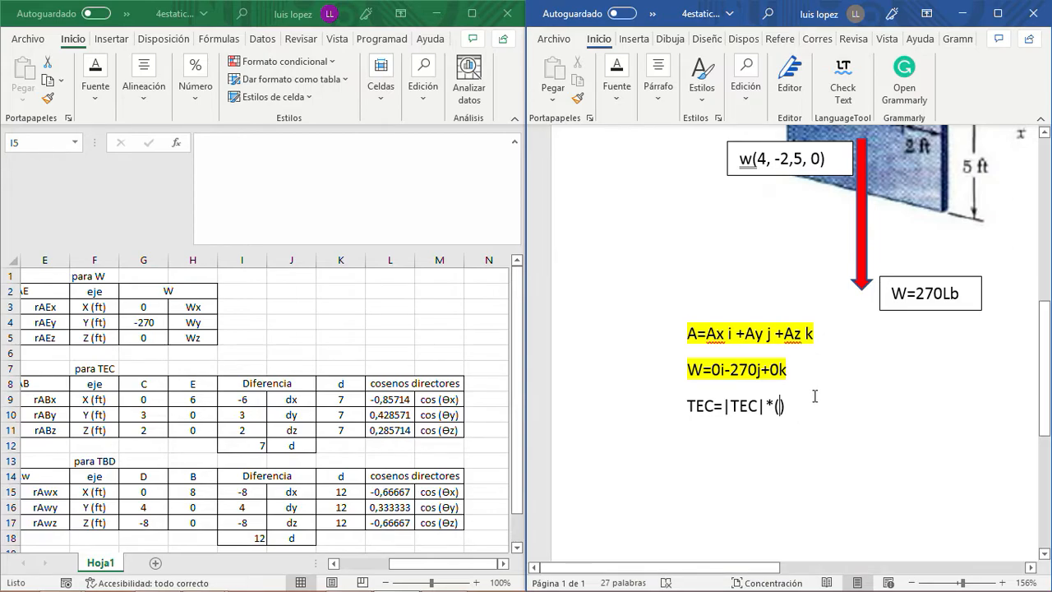
left_click(446, 399)
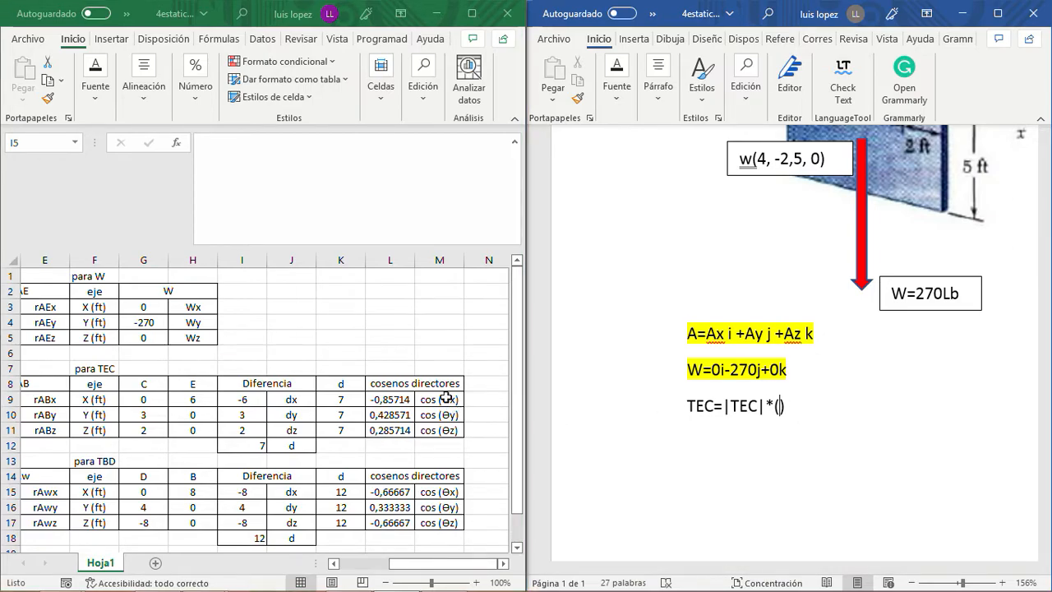
left_click(446, 399)
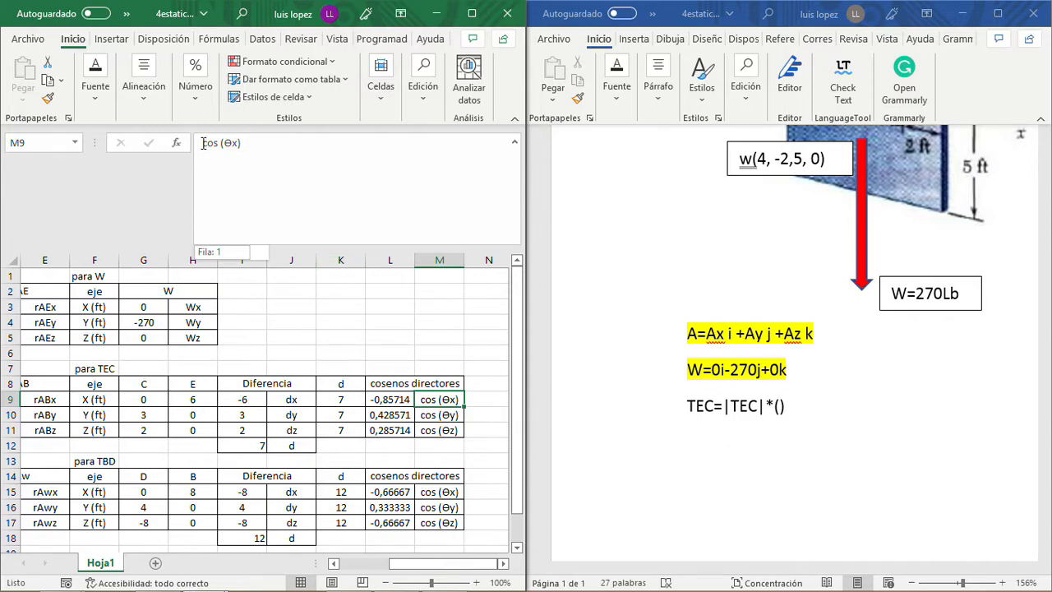
mouse_move(554, 589)
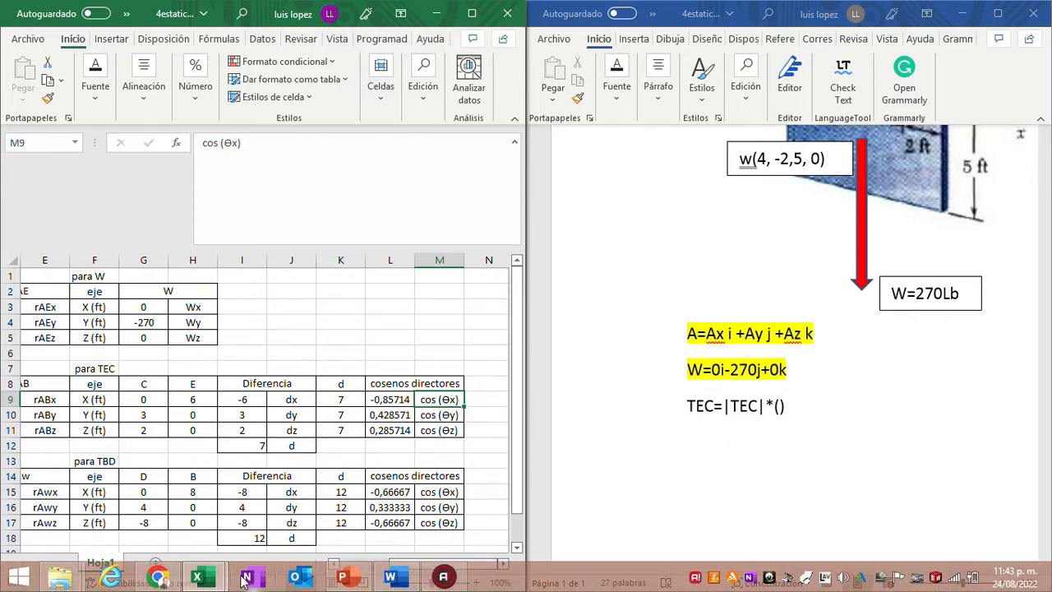
mouse_move(63, 576)
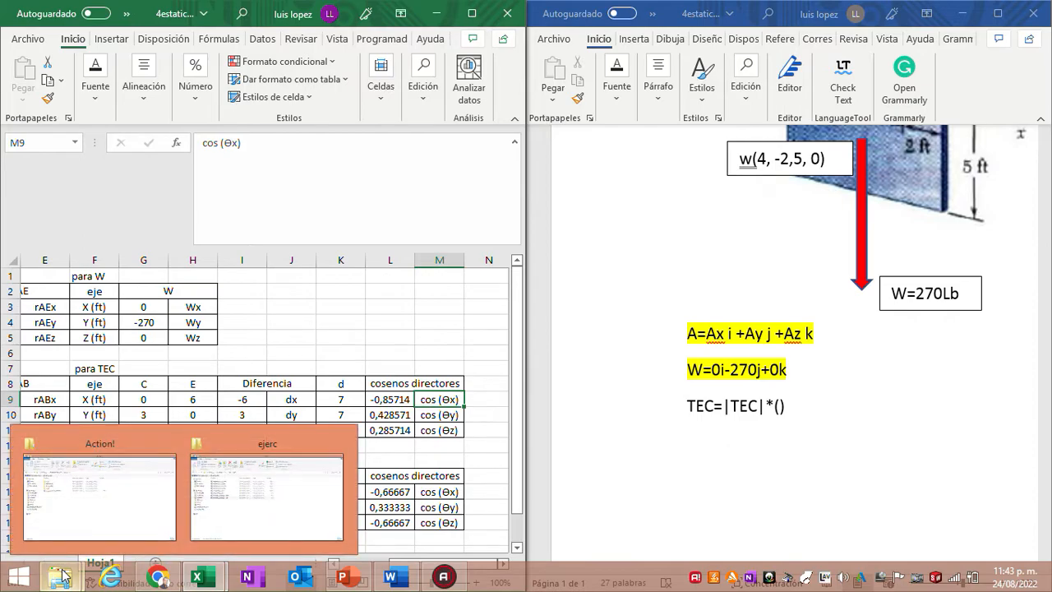
left_click(812, 427)
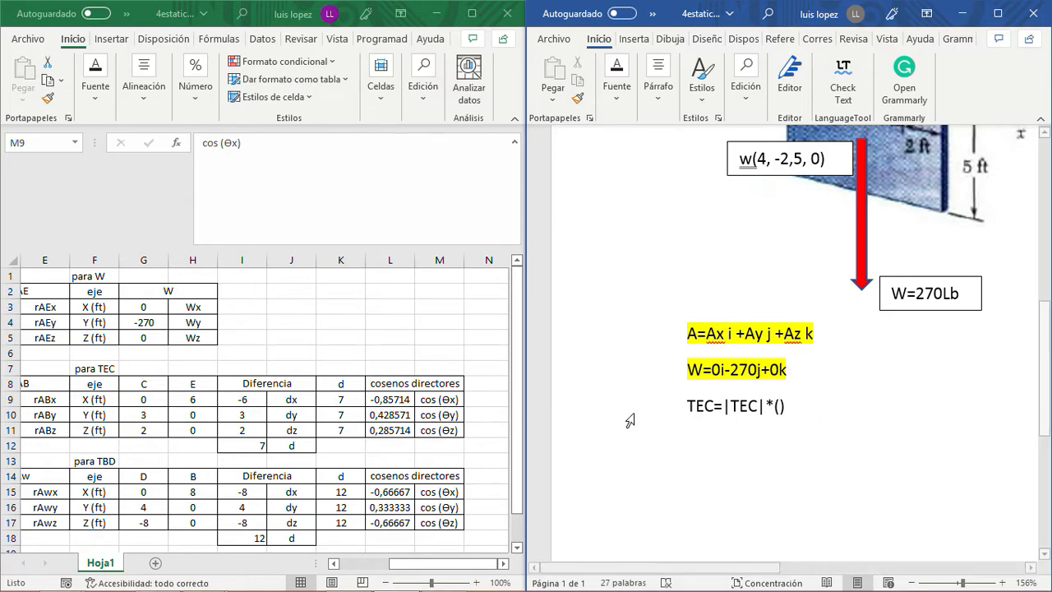
type("-0,")
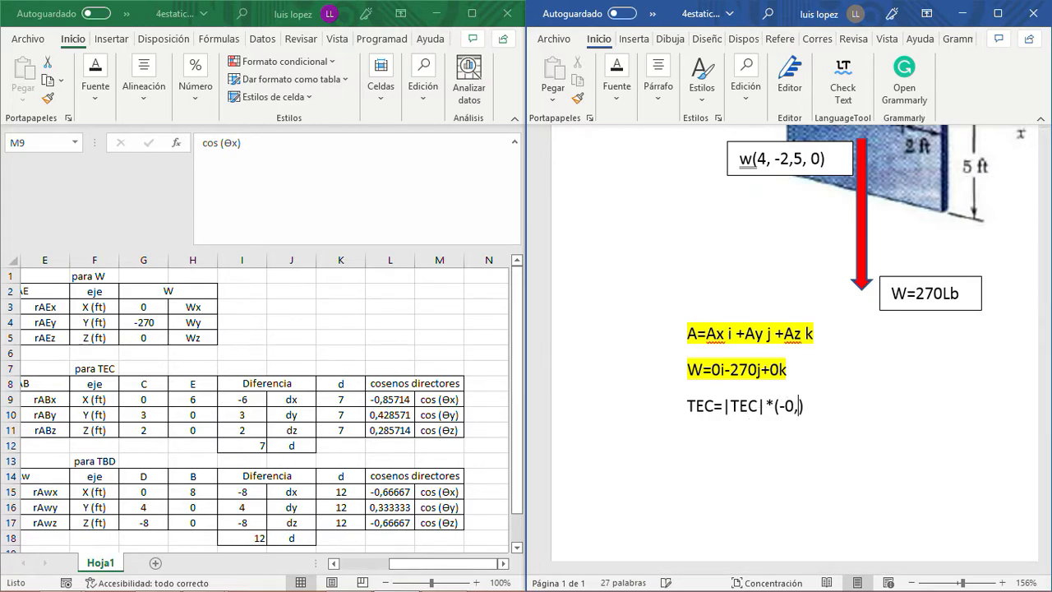
key("BackSpace")
key("BackSpace")
key("BackSpace")
- Copy the TEC x direction cosine from L9 into the Word expression's parentheses as -0,85714i+ on the same line
left_click(394, 394)
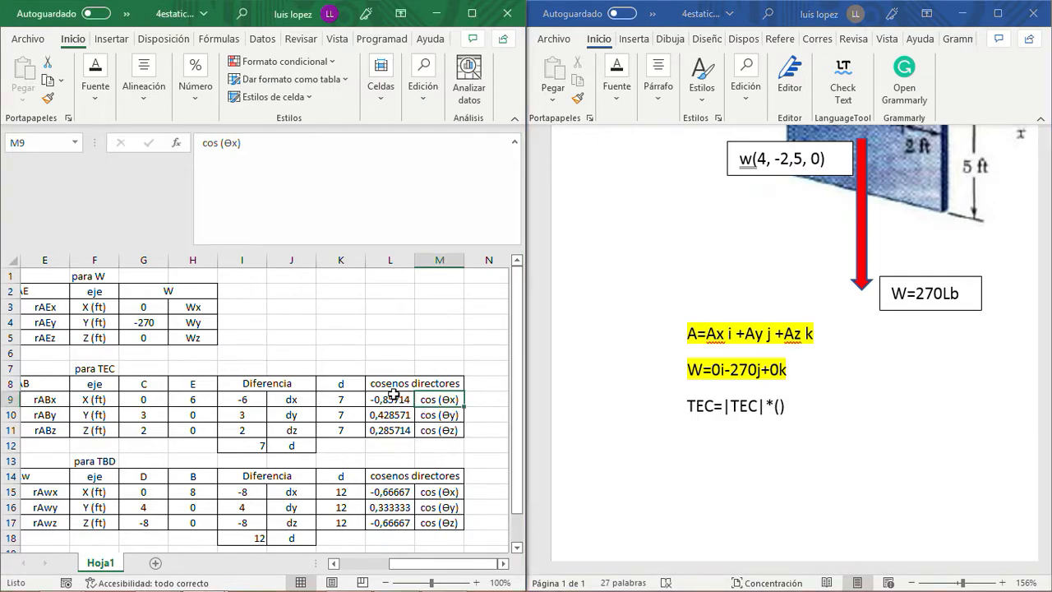
left_click(387, 398)
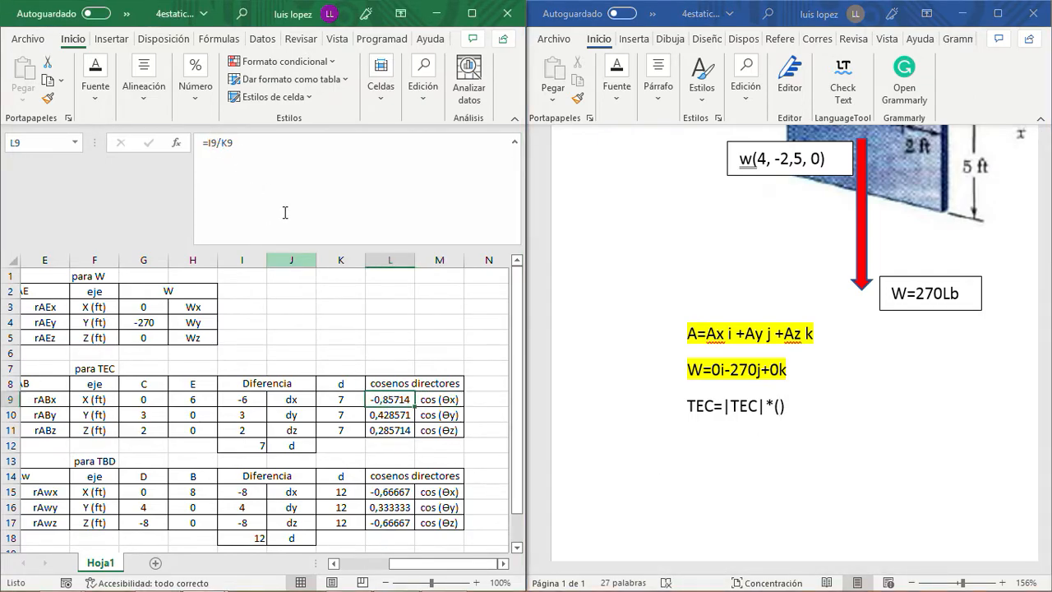
key("ctrl+c")
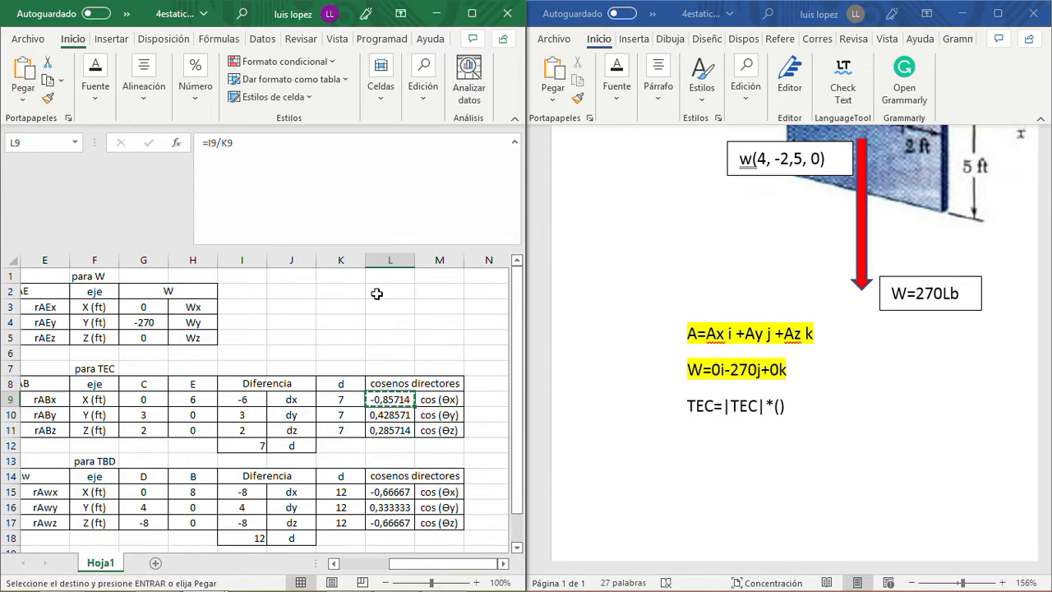
left_click(779, 407)
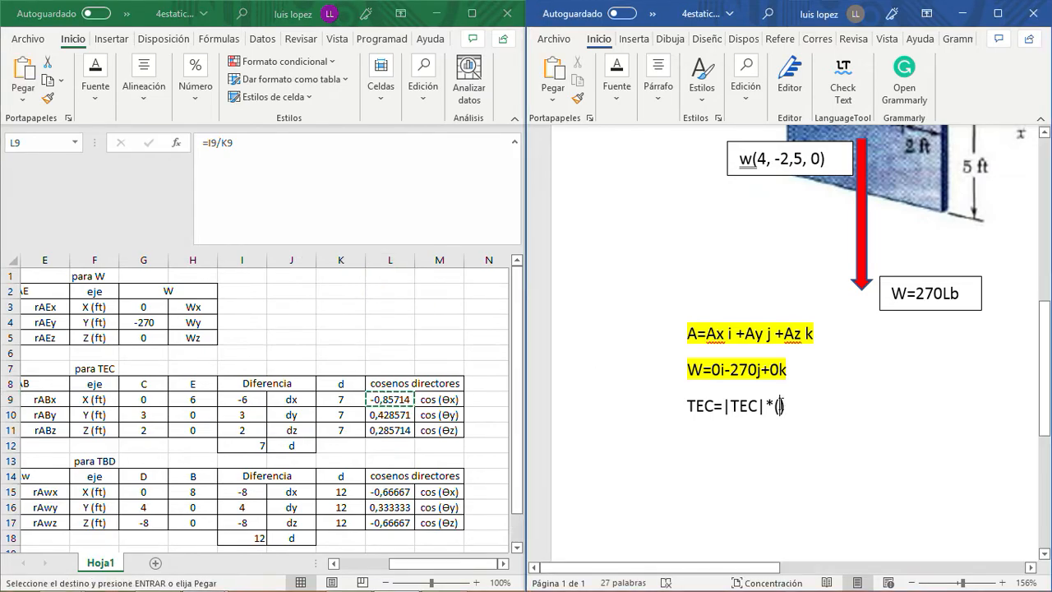
key("ctrl+v")
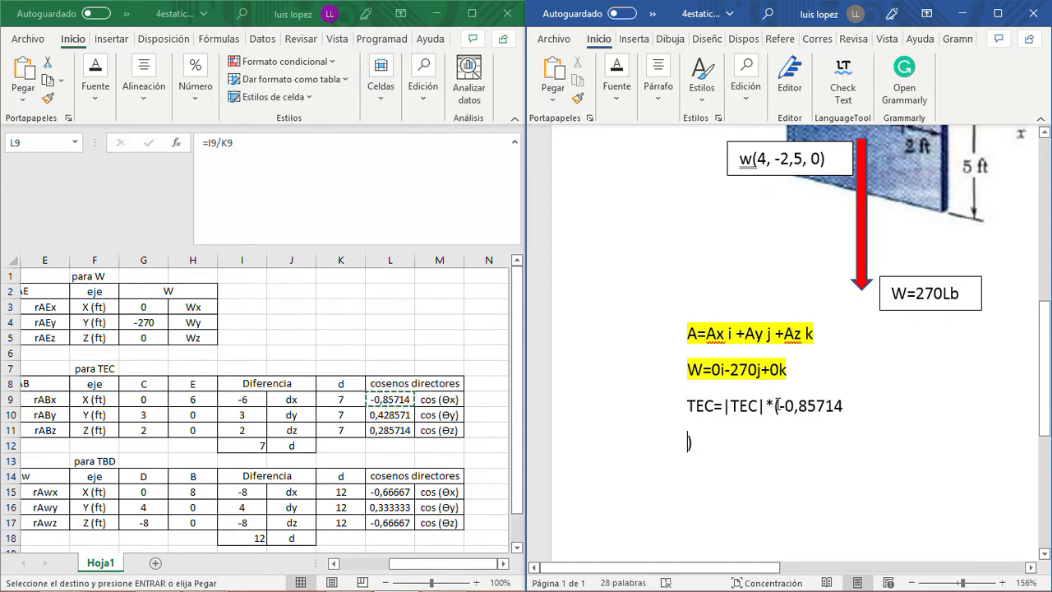
key("BackSpace")
type("i+")
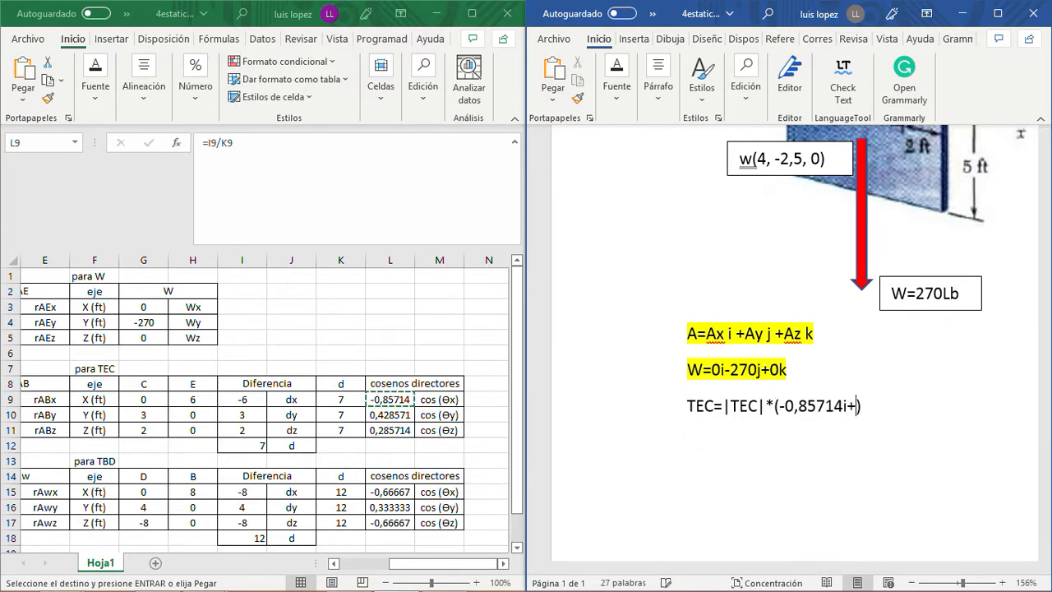
- Copy the TEC y direction cosine from L10 into the expression as 0,428571j+ after the i term
left_click(387, 414)
key("ctrl+c")
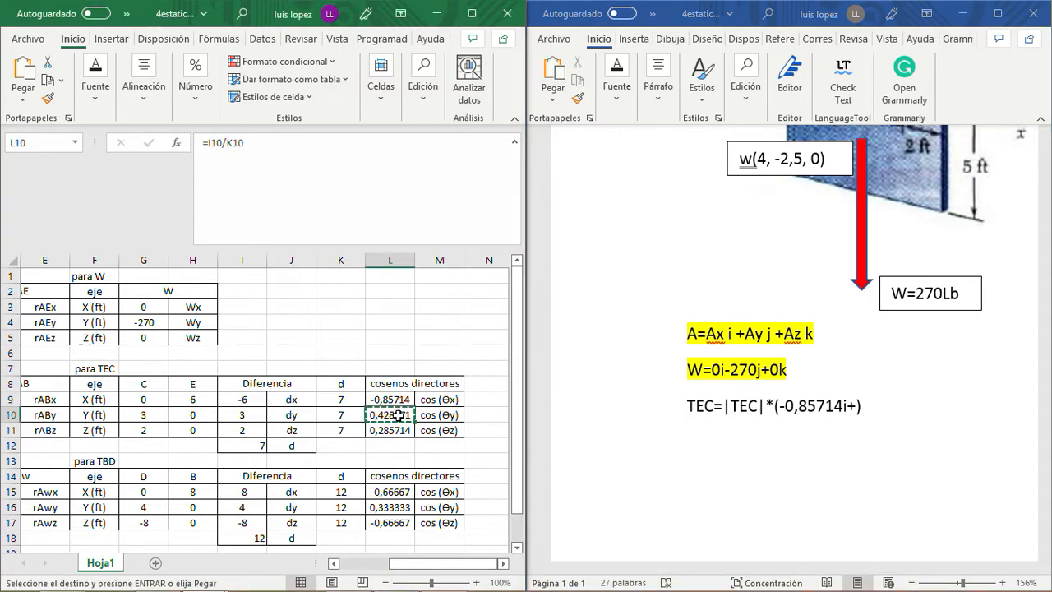
left_click(857, 407)
key("ctrl+v")
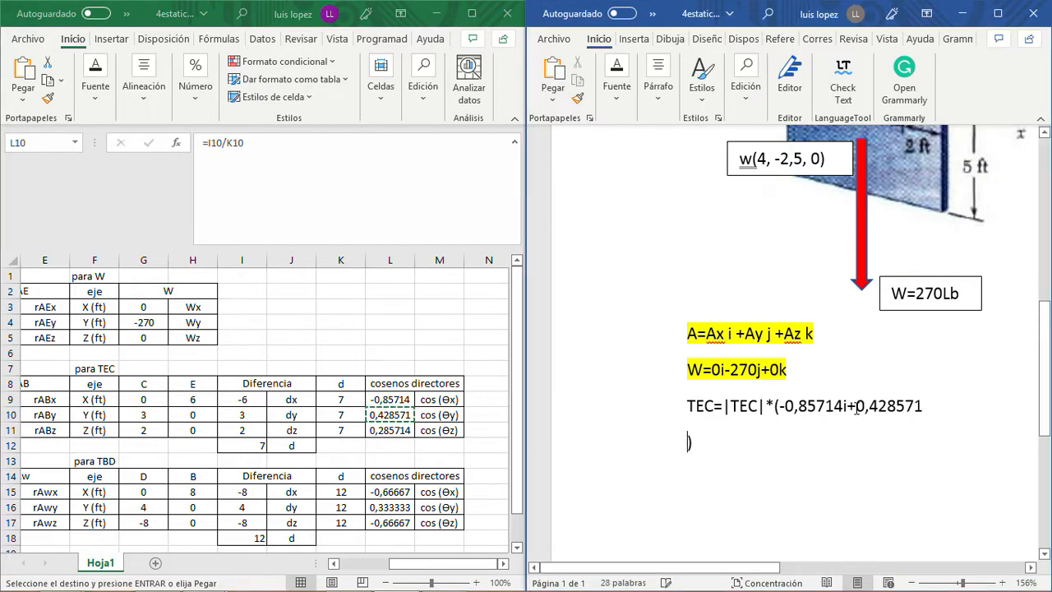
key("BackSpace")
type("j+")
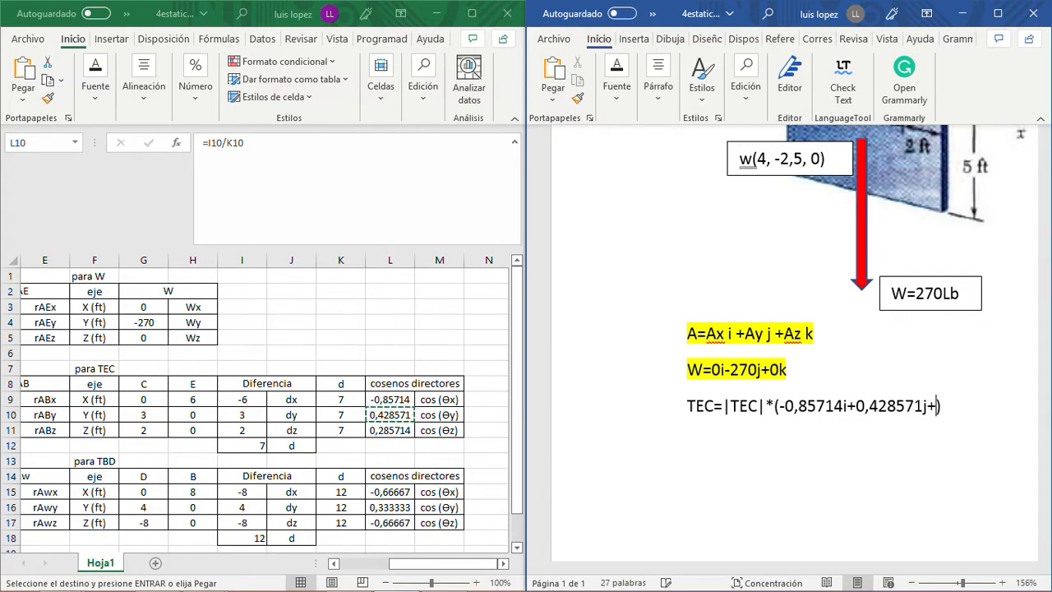
- Copy the TEC z direction cosine from L11 into the Word expression as 0,285714j before the closing parenthesis, on the same line
left_click(398, 425)
left_click(398, 429)
key("ctrl+c")
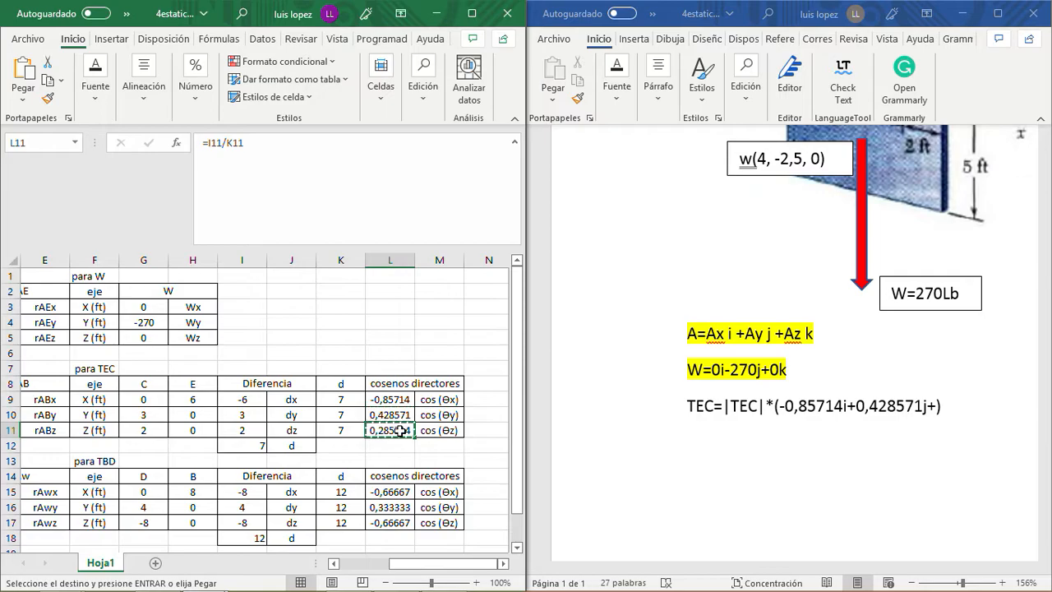
left_click(937, 406)
key("ctrl+v")
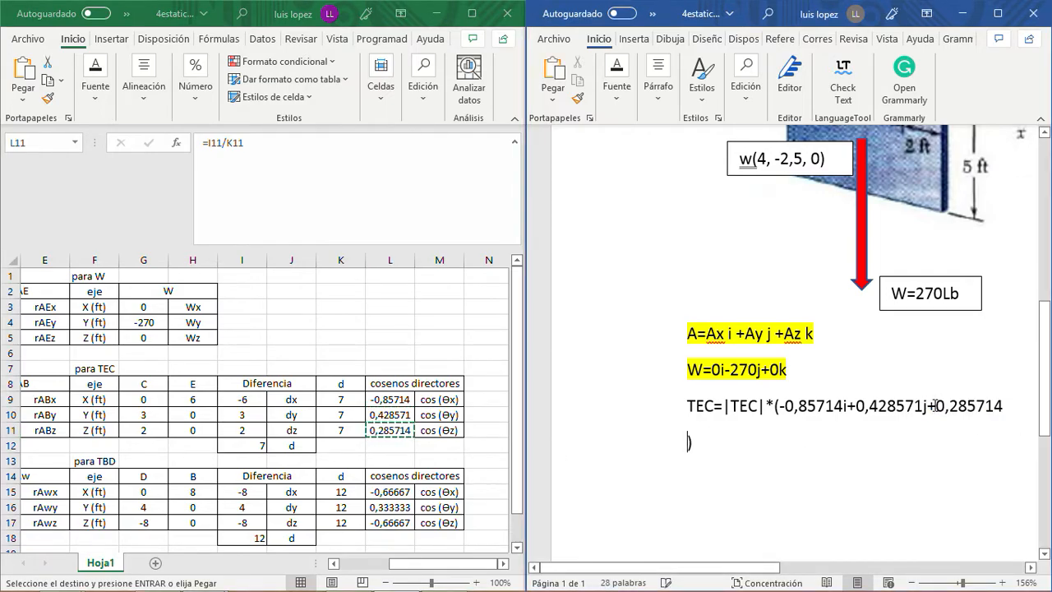
key("BackSpace")
type("j")
key("End")
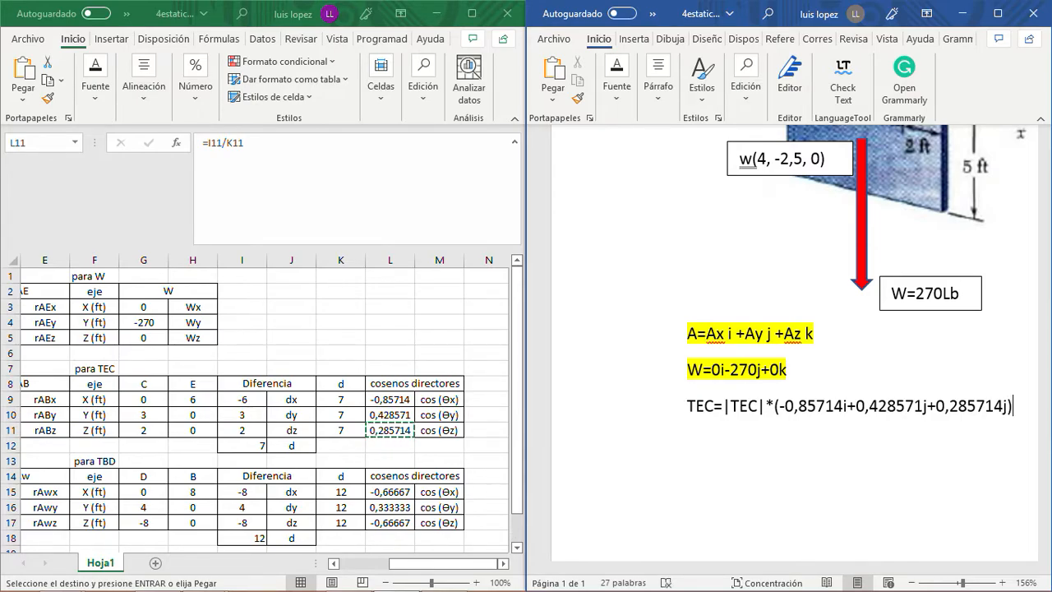
- Duplicate the complete TEC=|TEC|*(-0,85714i+0,428571j+0,285714j) expression on a new line directly below it
key("Return")
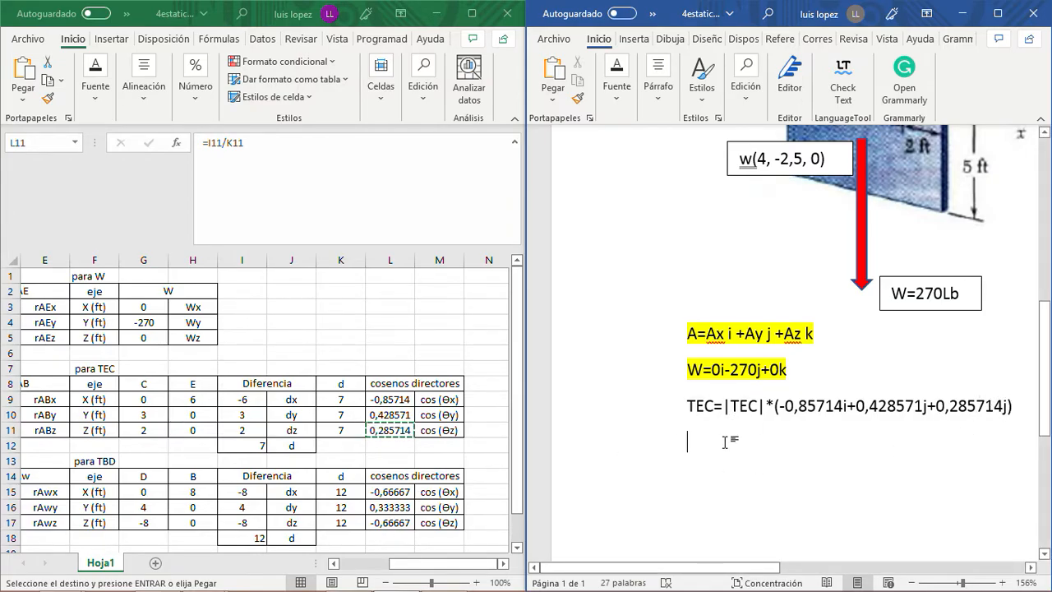
left_click(1014, 406)
left_click_drag(1014, 406, 678, 405)
right_click(678, 405)
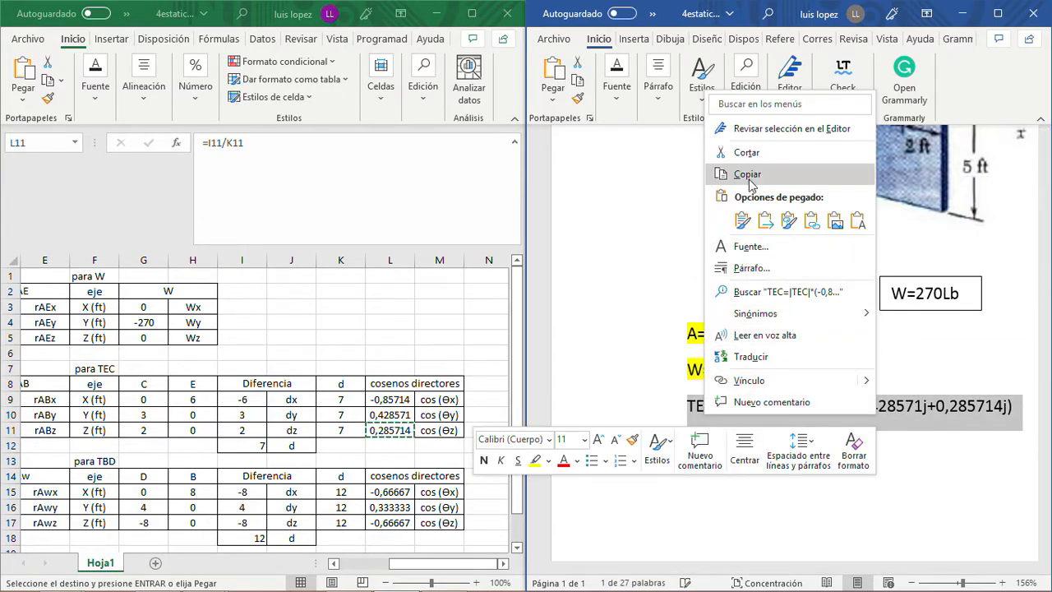
left_click(724, 148)
left_click(697, 441)
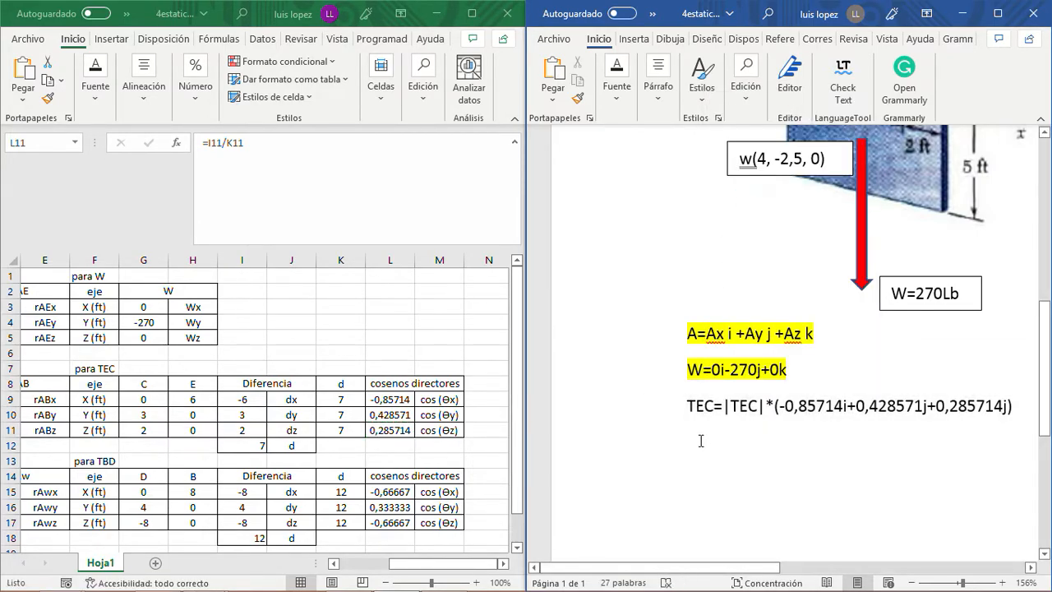
key("ctrl+v")
- Cut the |TEC|* factor from the duplicated TEC line and delete its opening parenthesis
left_click(774, 443)
key("shift+Left")
key("shift+Left")
key("shift+Left")
key("shift+Left")
key("shift+Left")
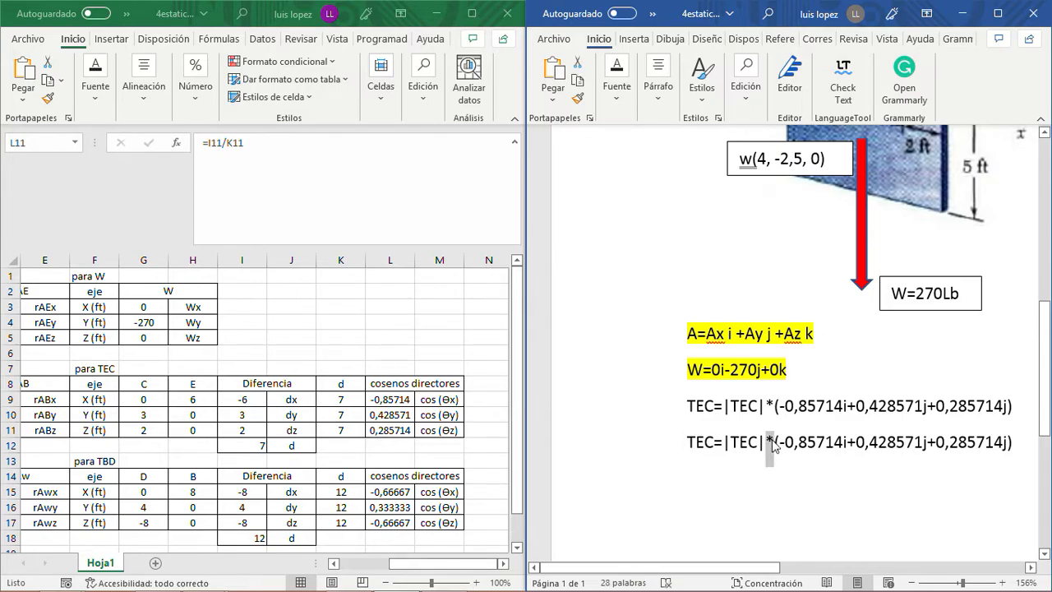
key("shift+Left")
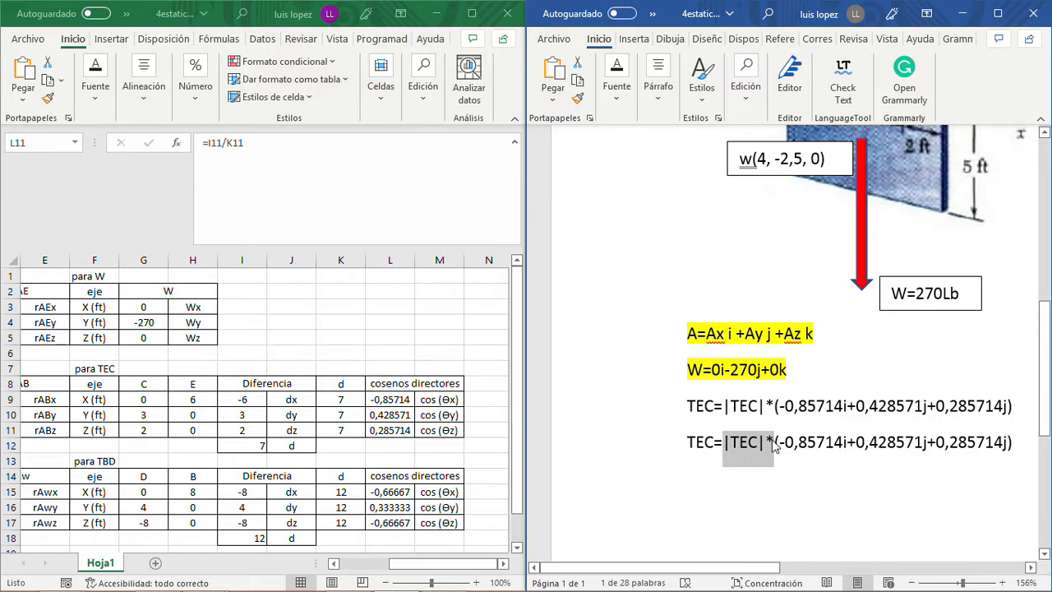
key("Right")
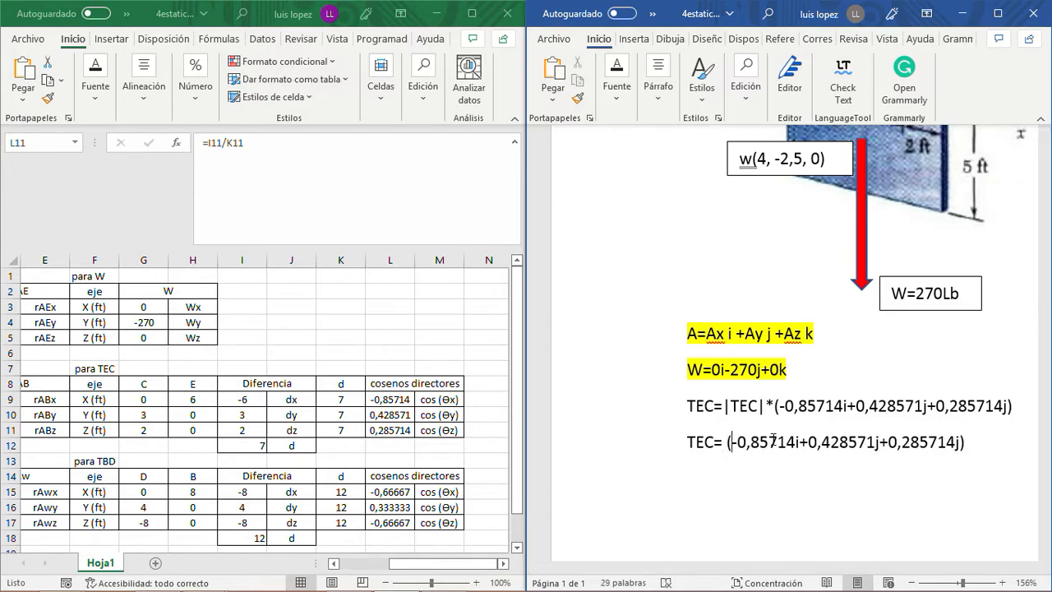
key("BackSpace")
- Insert the cut |TEC| factor between -0,85714 and i in the duplicated line, without the asterisk
key("Right")
key("Right")
key("Right")
key("Right")
key("Right")
key("Right")
key("Right")
key("Right")
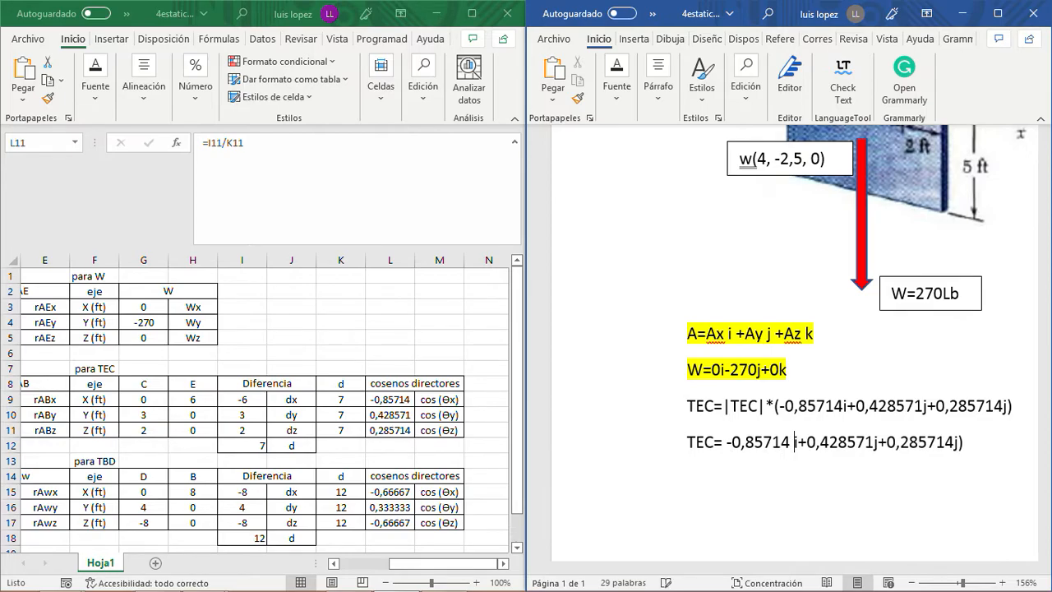
key("ctrl+v")
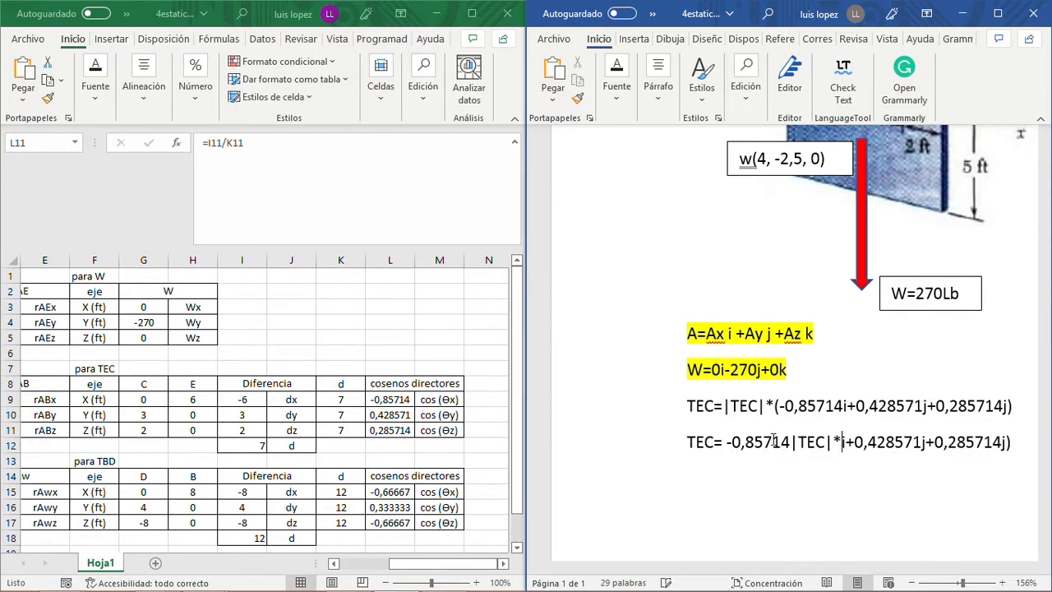
key("BackSpace")
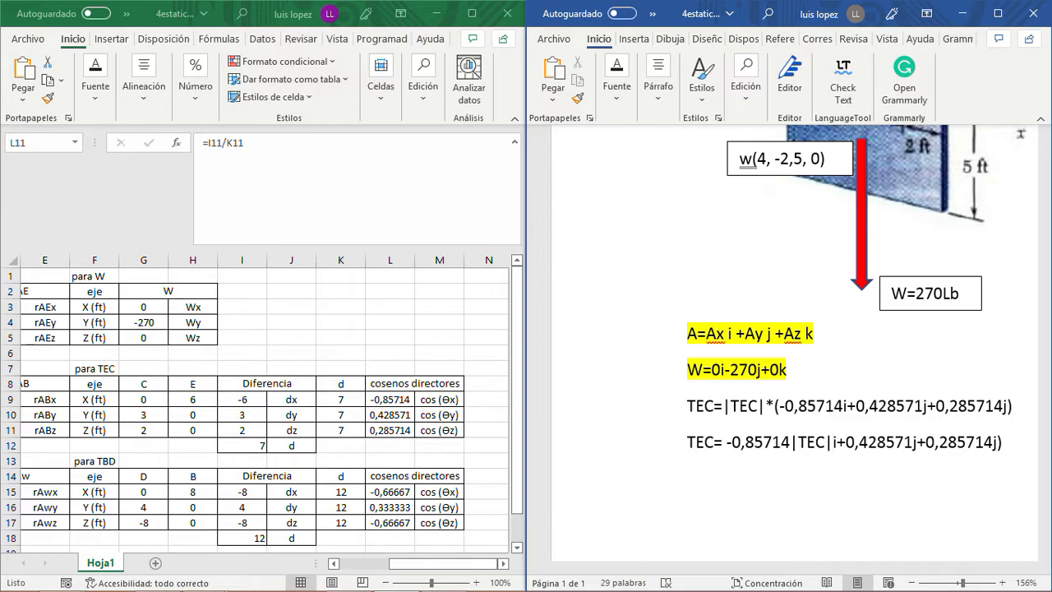
- Insert |TEC| between 0,428571 and j in the same line, without the asterisk
key("Right")
key("Right")
key("Right")
key("ctrl+v")
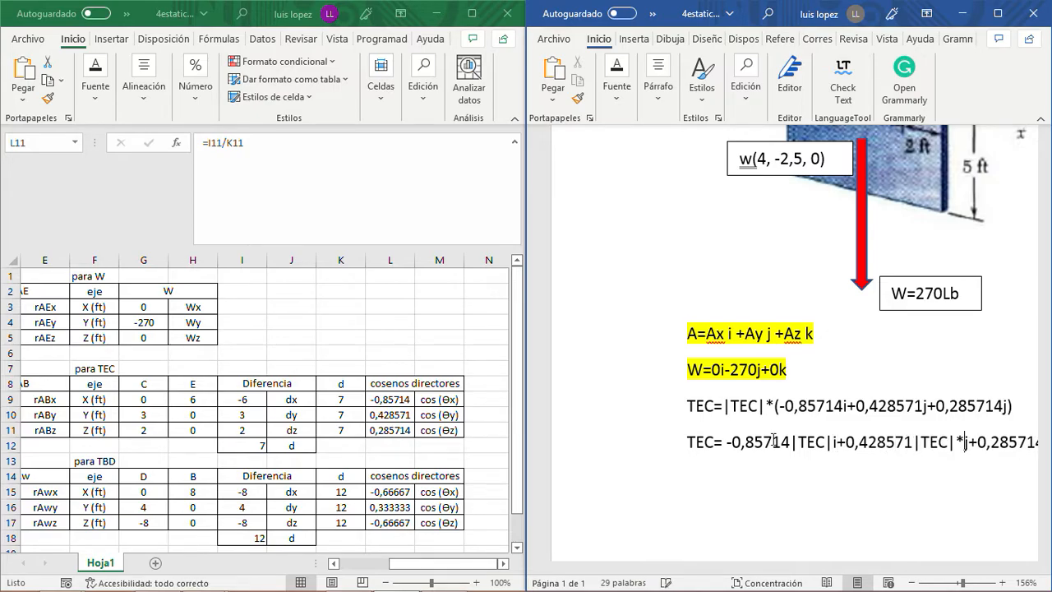
key("BackSpace")
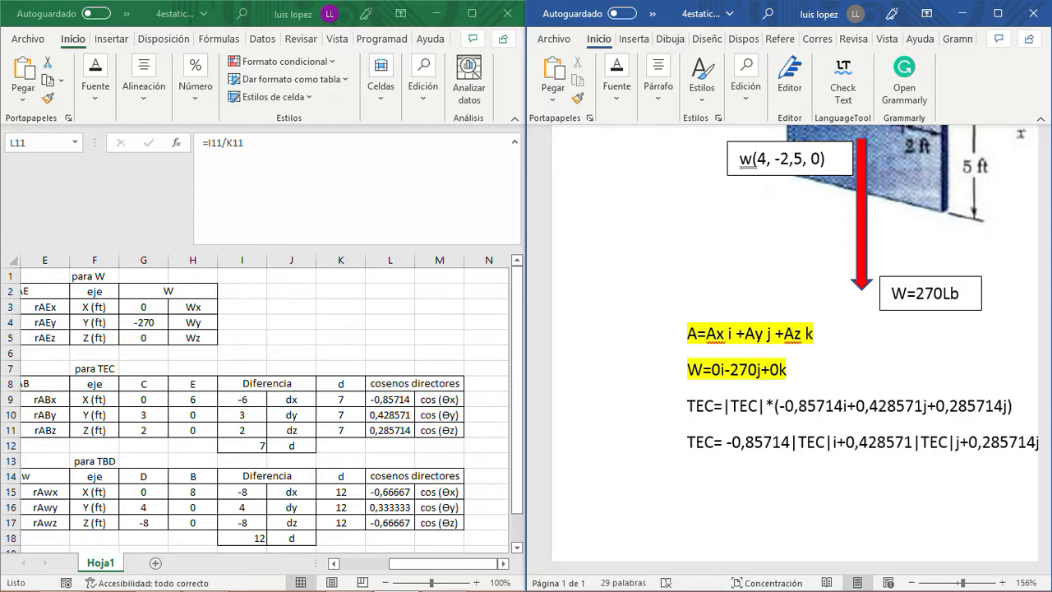
- Insert |TEC| between 0,285714 and the final j without the asterisk, and delete the closing parenthesis
key("Right")
left_click_drag(752, 568, 800, 580)
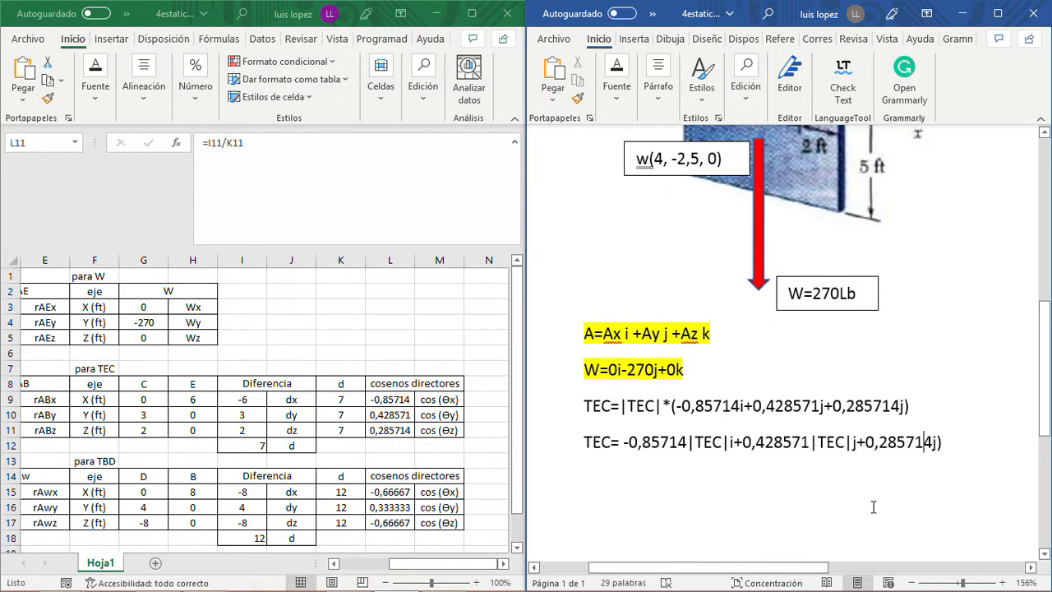
left_click(925, 436)
key("ctrl+v")
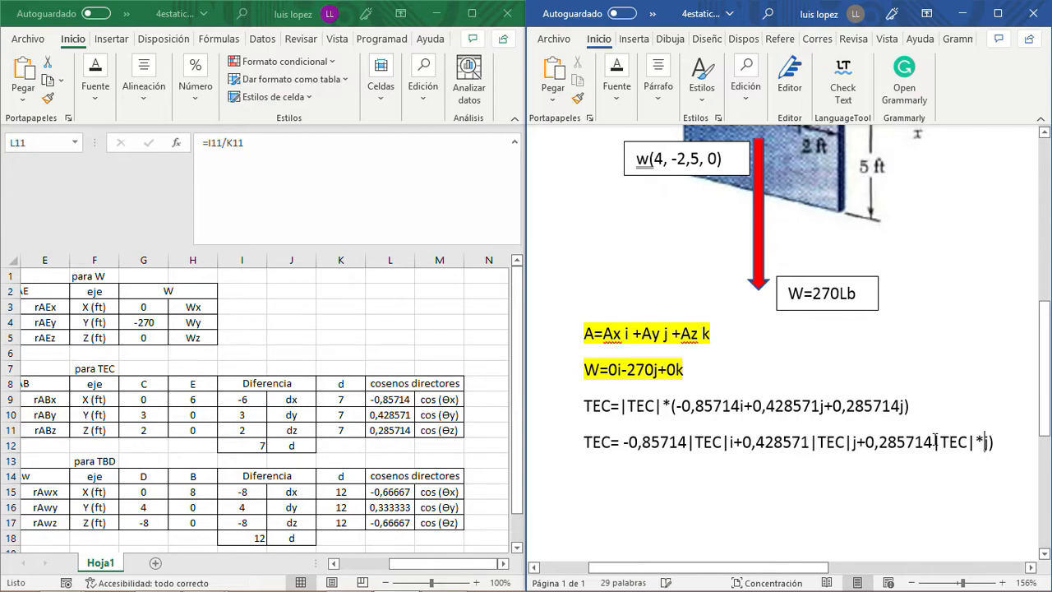
key("BackSpace")
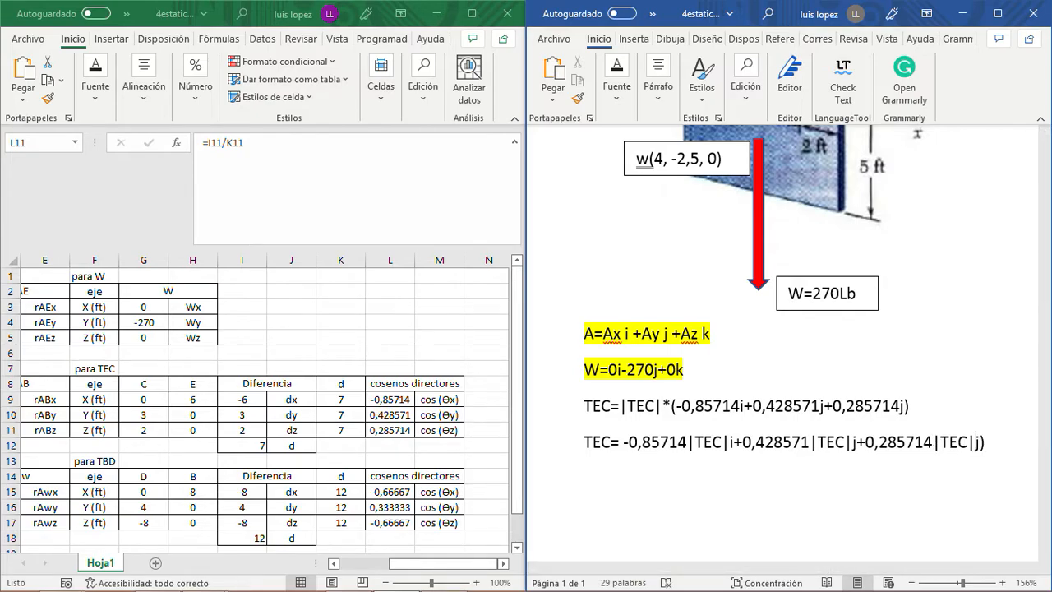
key("BackSpace")
- Highlight the expanded TEC= -0,85714|TEC|i+0,428571|TEC|j+0,285714|TEC|j line in yellow
left_click_drag(996, 439, 564, 436)
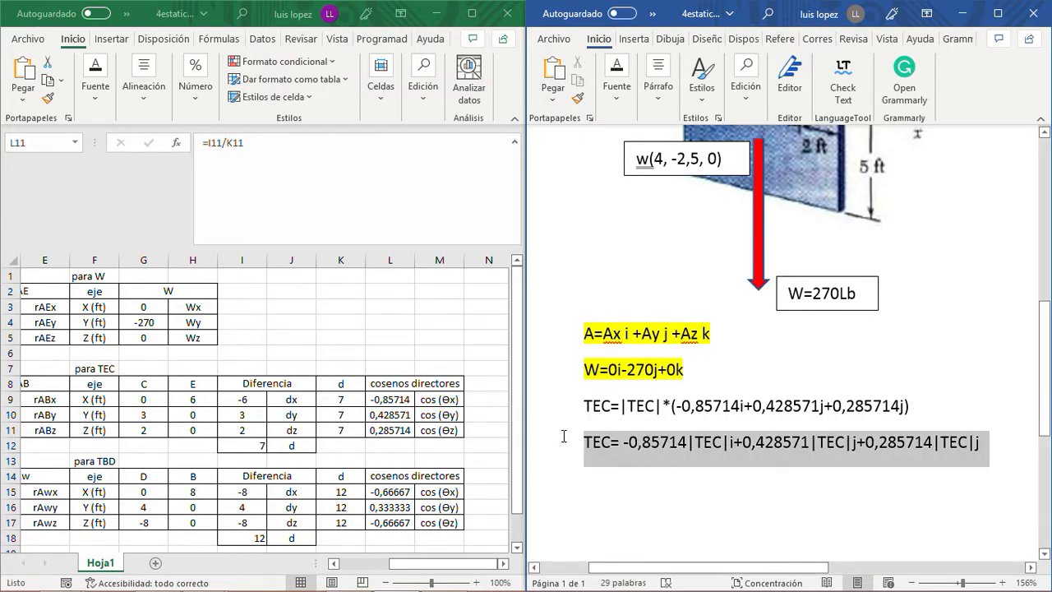
left_click(622, 110)
left_click(766, 164)
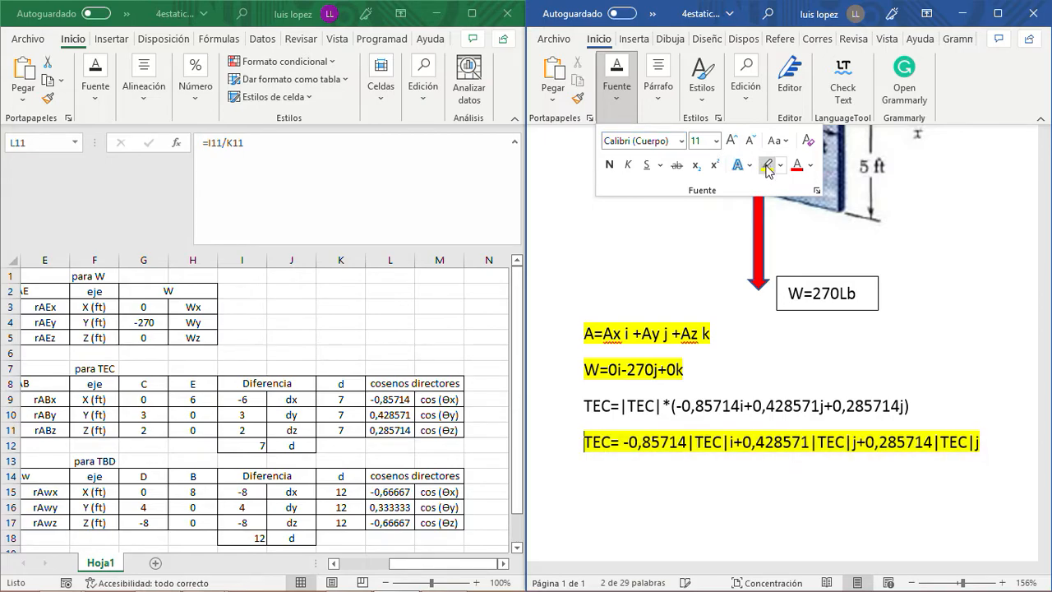
left_click(996, 436)
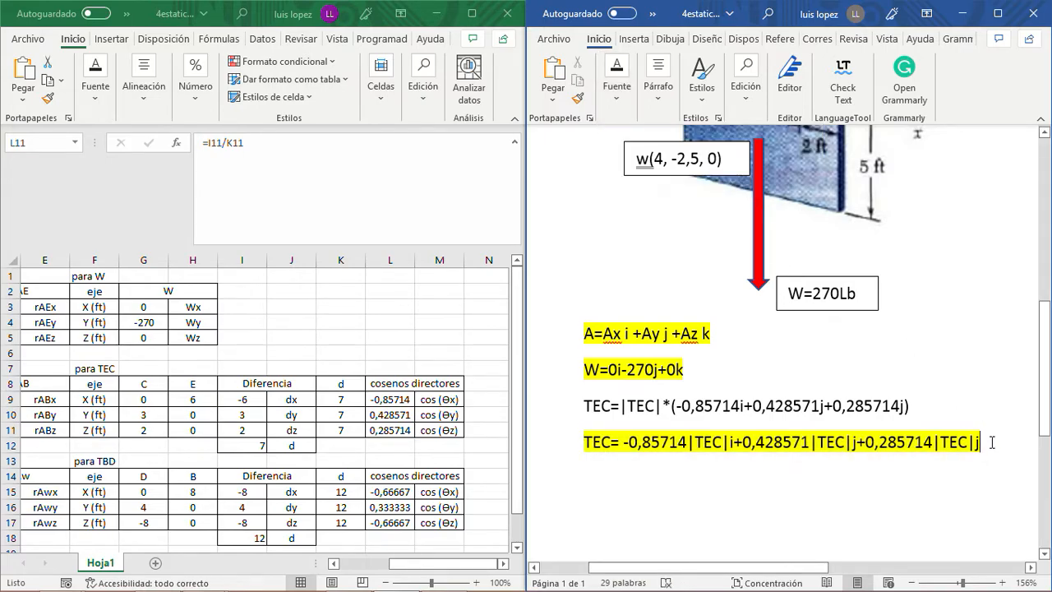
- Copy the unhighlighted TEC=|TEC|*(...) expression onto a new line below the highlighted TEC vector
key("Return")
left_click_drag(911, 404, 583, 407)
key("ctrl+c")
right_click(603, 413)
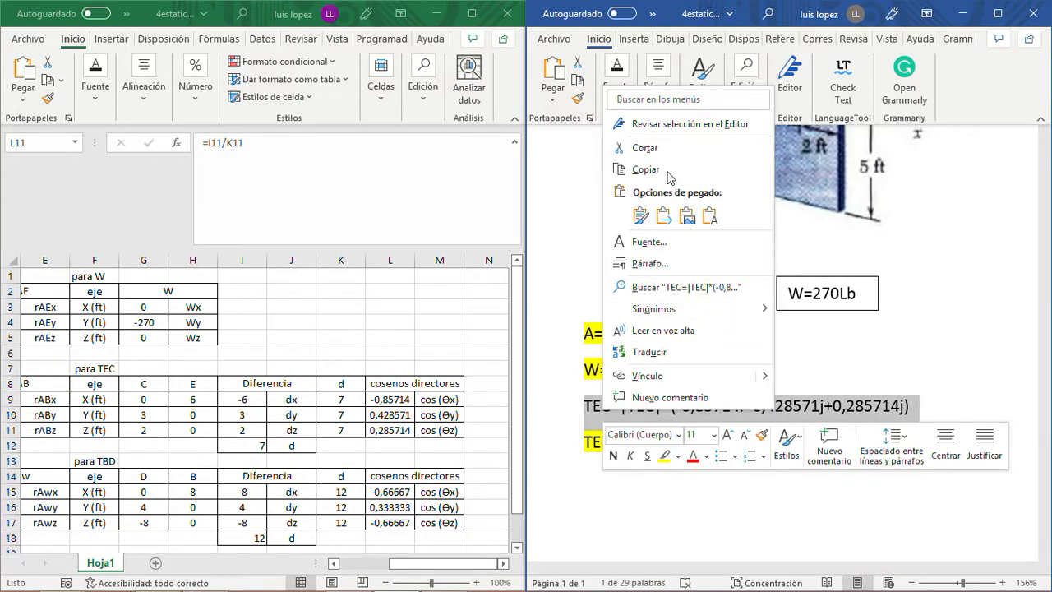
left_click(637, 172)
left_click(598, 469)
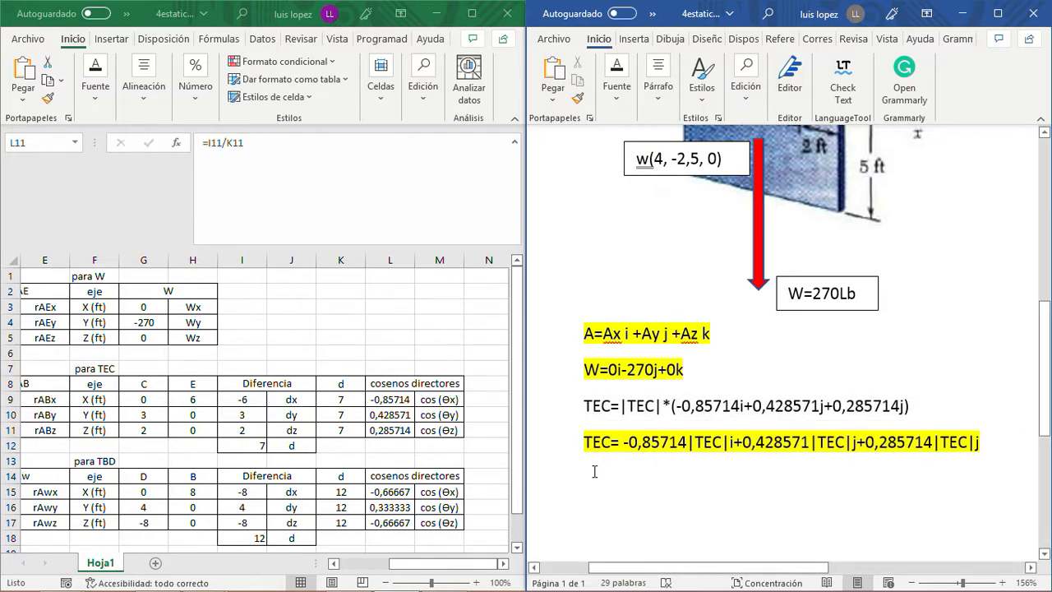
key("ctrl+v")
- Rename the copied expression's vector and its magnitude from TEC to TBD so it begins TBD=|TBD|*
left_click(612, 476)
key("BackSpace")
type("B")
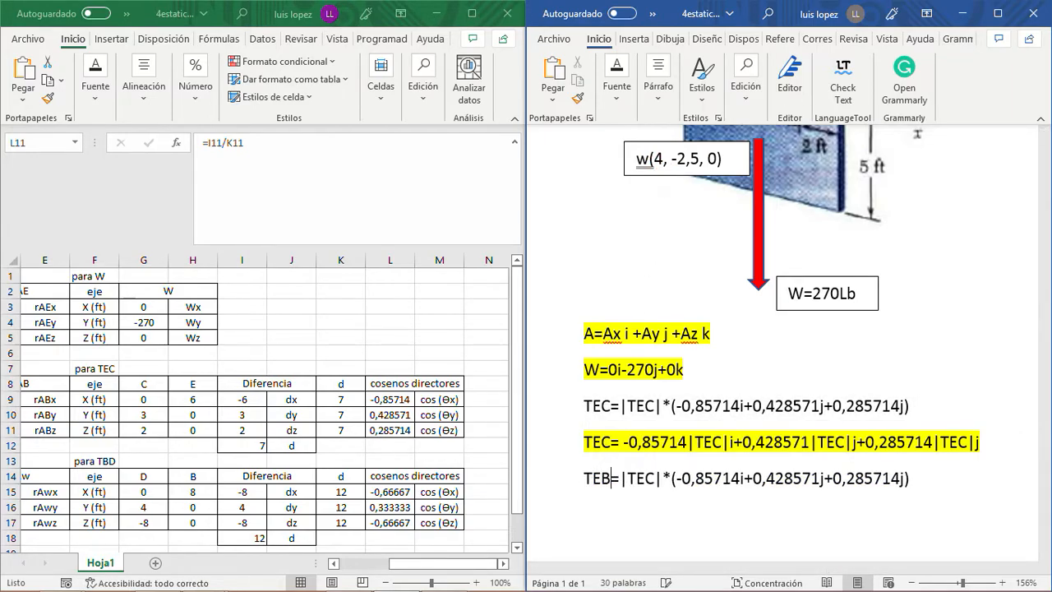
left_click(602, 477)
key("BackSpace")
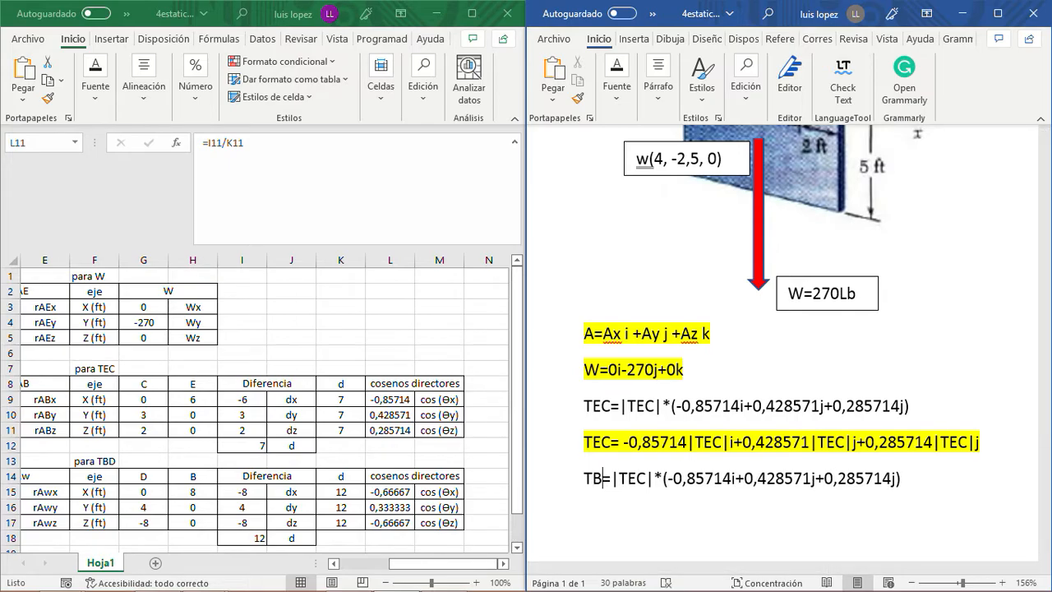
type("D")
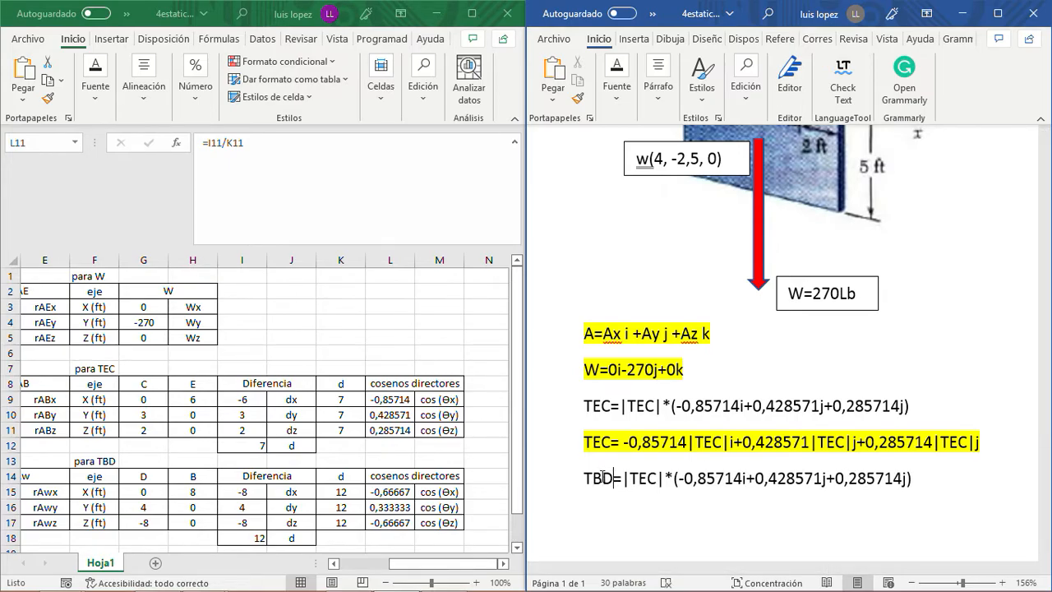
left_click(658, 478)
key("BackSpace")
key("BackSpace")
type("BD")
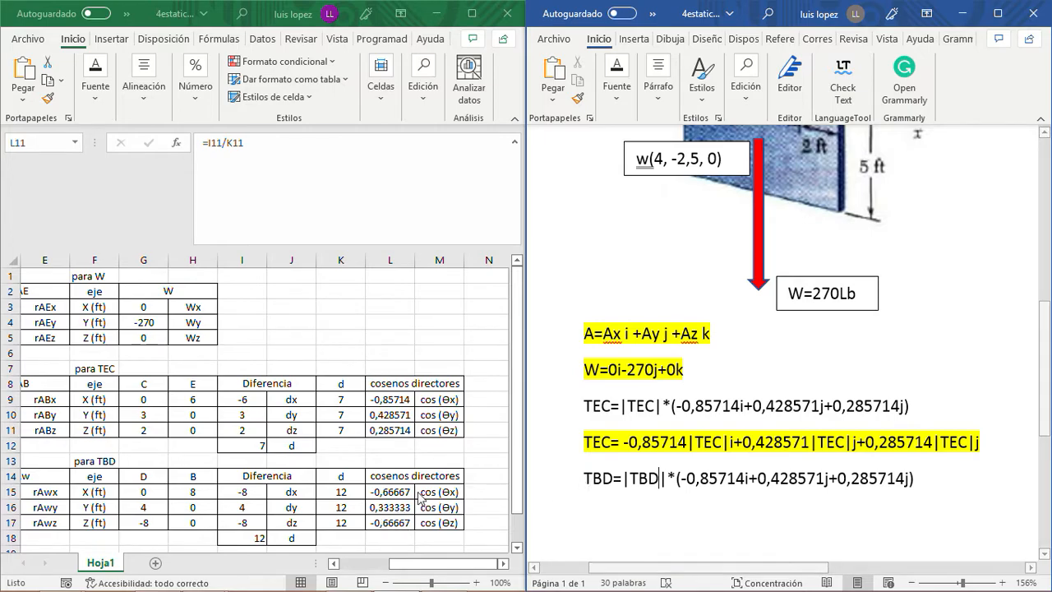
- Replace the i term of the TBD expression with the x direction cosine copied from L15, written as -0,66667i on the same line
left_click(400, 491)
left_click(400, 490)
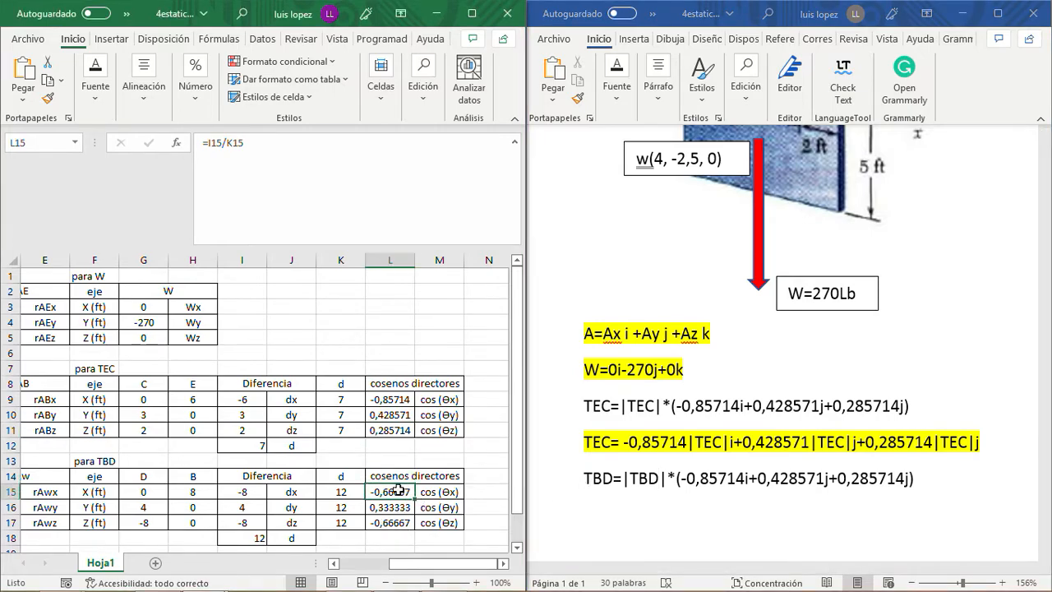
key("ctrl+c")
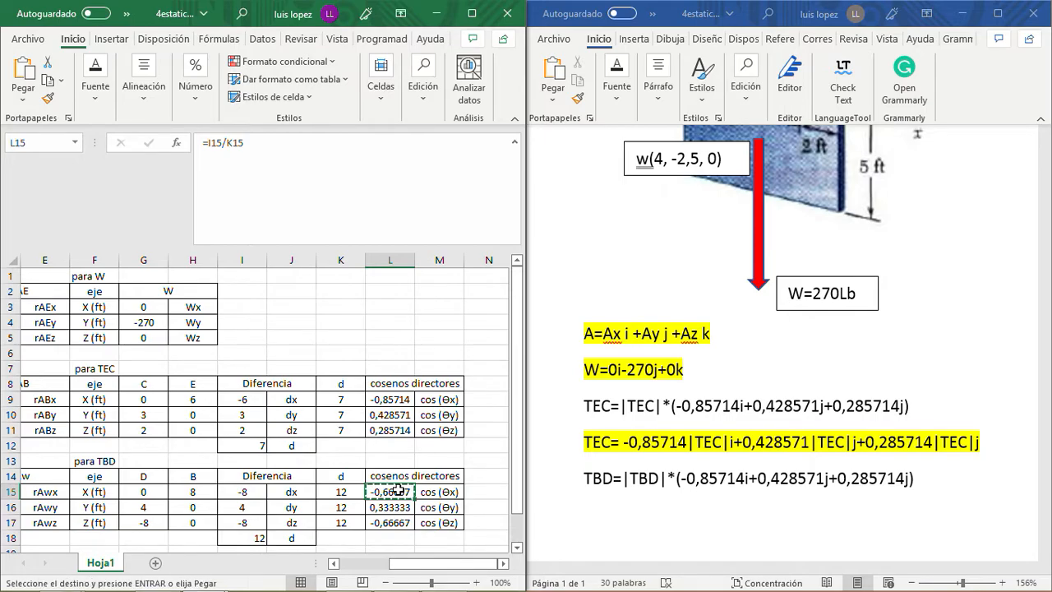
left_click(733, 477)
left_click_drag(745, 478, 681, 478)
key("BackSpace")
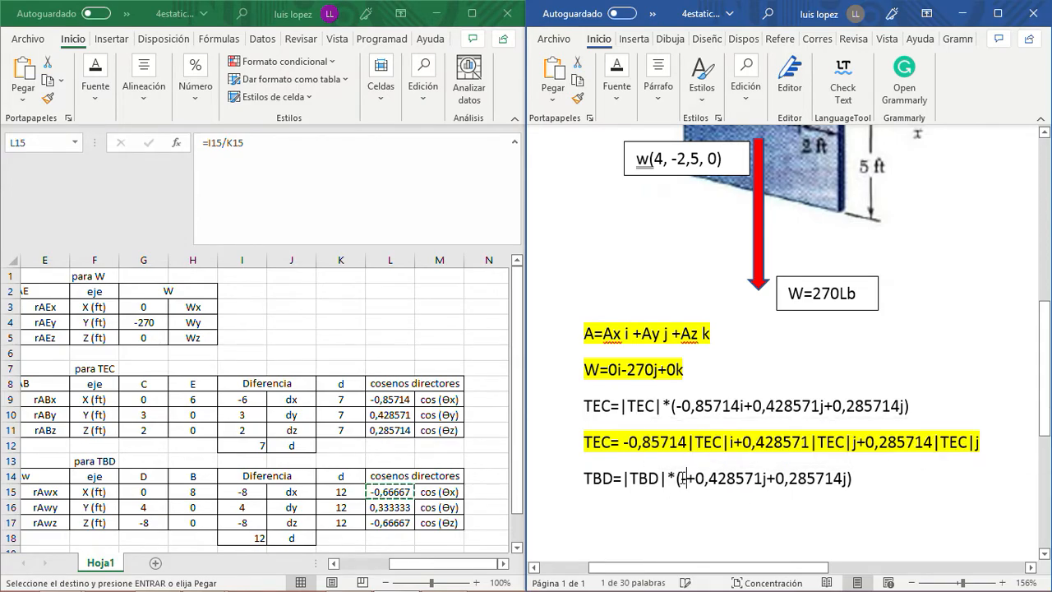
key("ctrl+v")
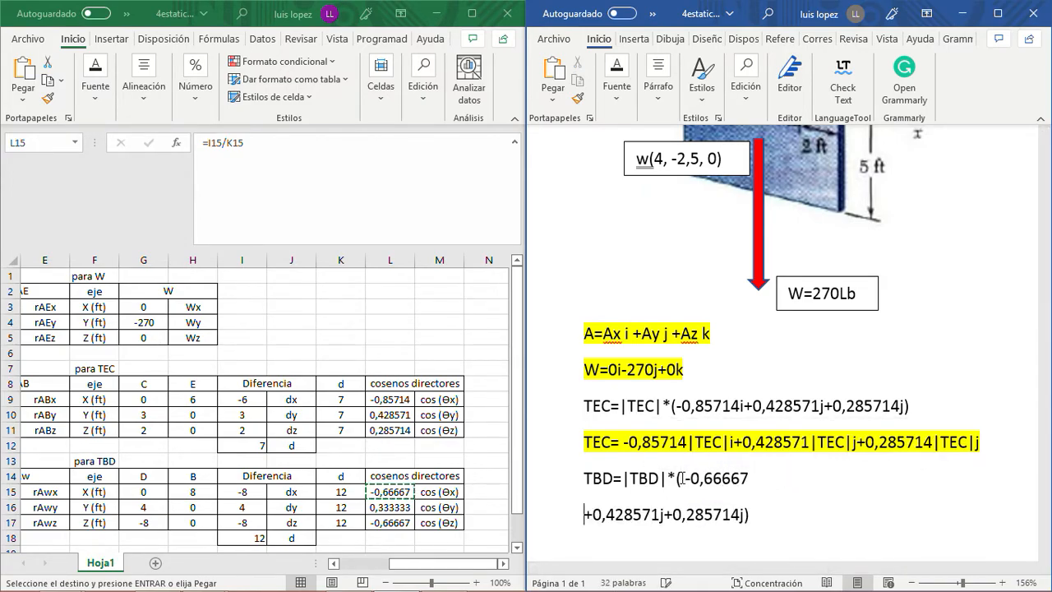
key("Delete")
type("i+0,428571j+0,285714j")
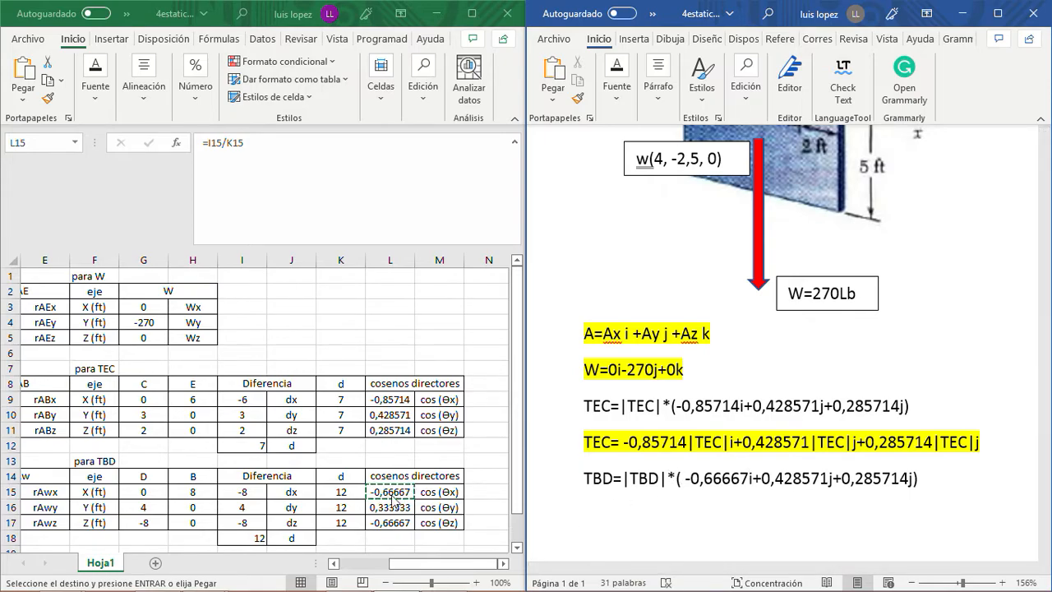
- Replace the first j term of the TBD expression with the y direction cosine copied from L16, written as 0,333333j
left_click_drag(828, 477, 761, 477)
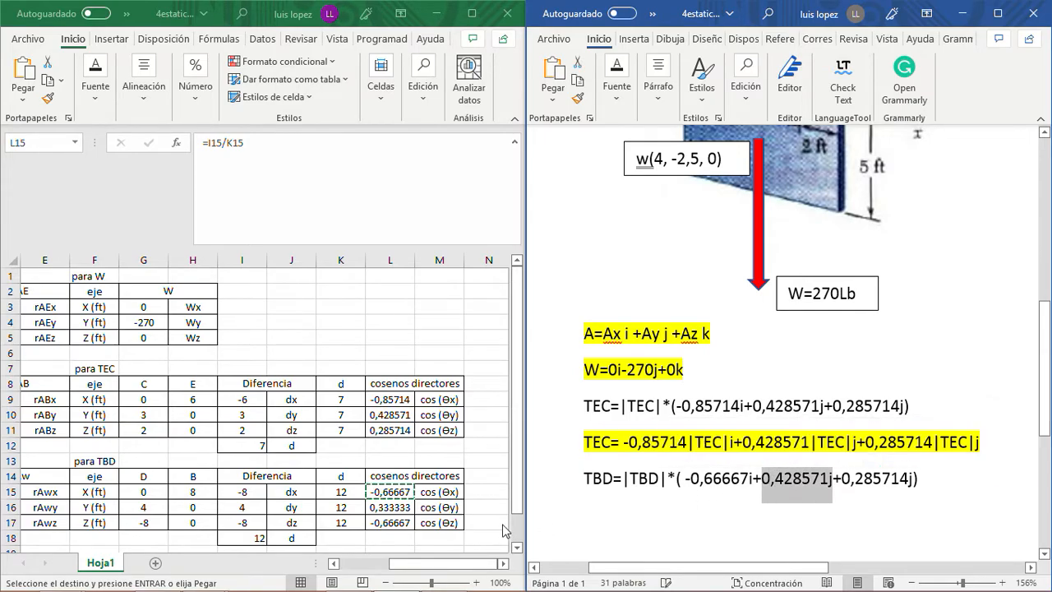
left_click(391, 507)
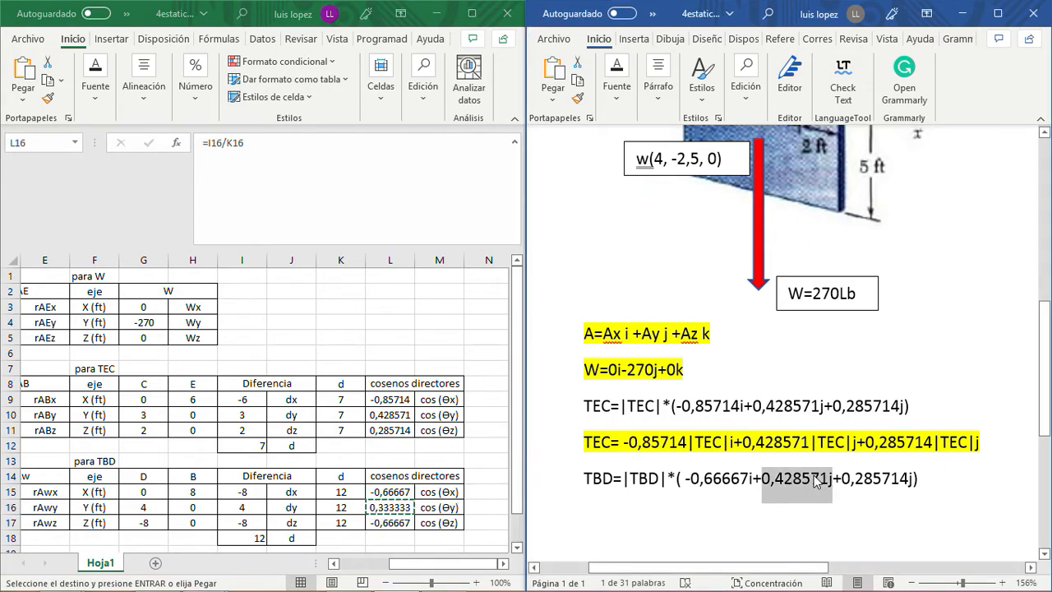
key("ctrl+v")
key("BackSpace")
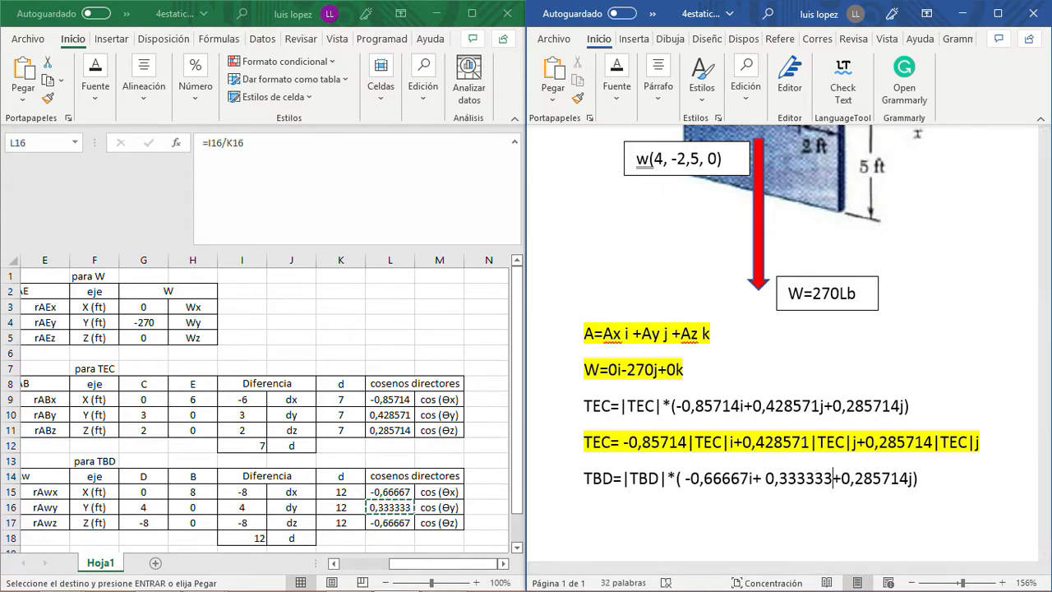
type("j")
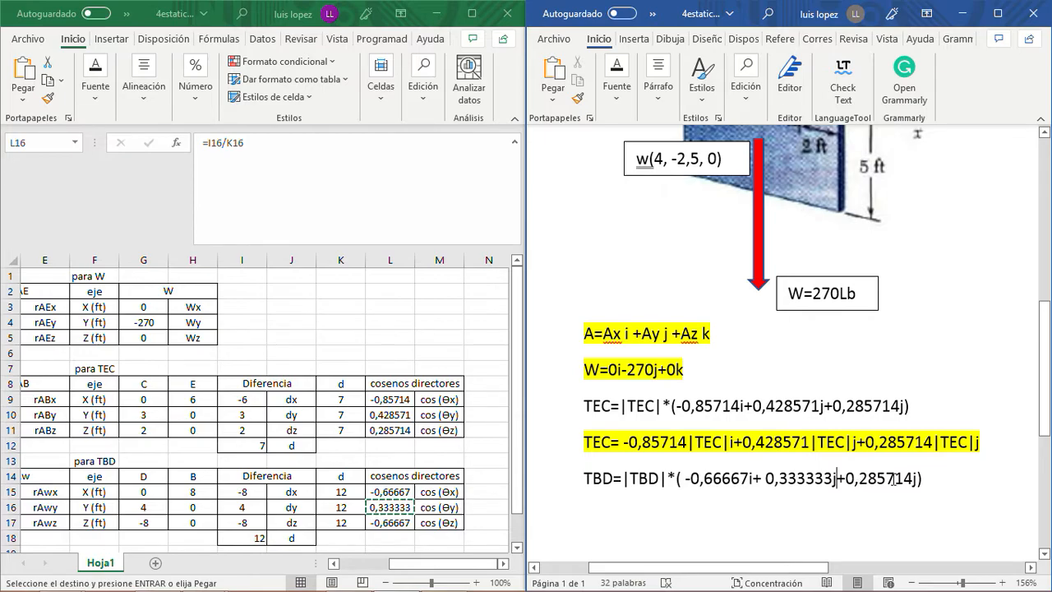
- Replace the last term of the TBD expression with the z direction cosine copied from L17, written as -0,66667k
left_click(391, 521)
left_click(393, 522)
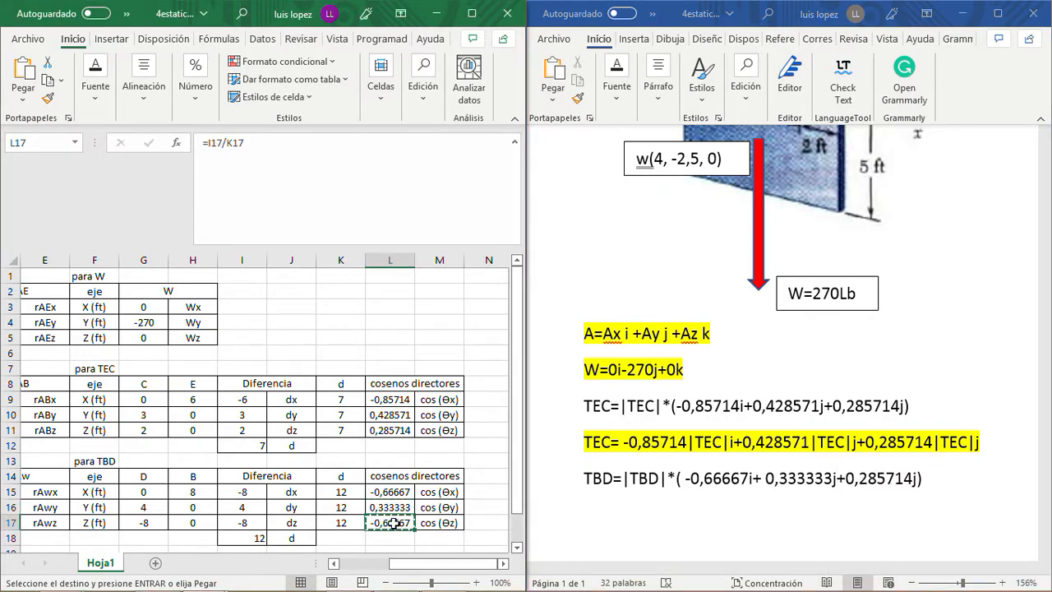
left_click(904, 477)
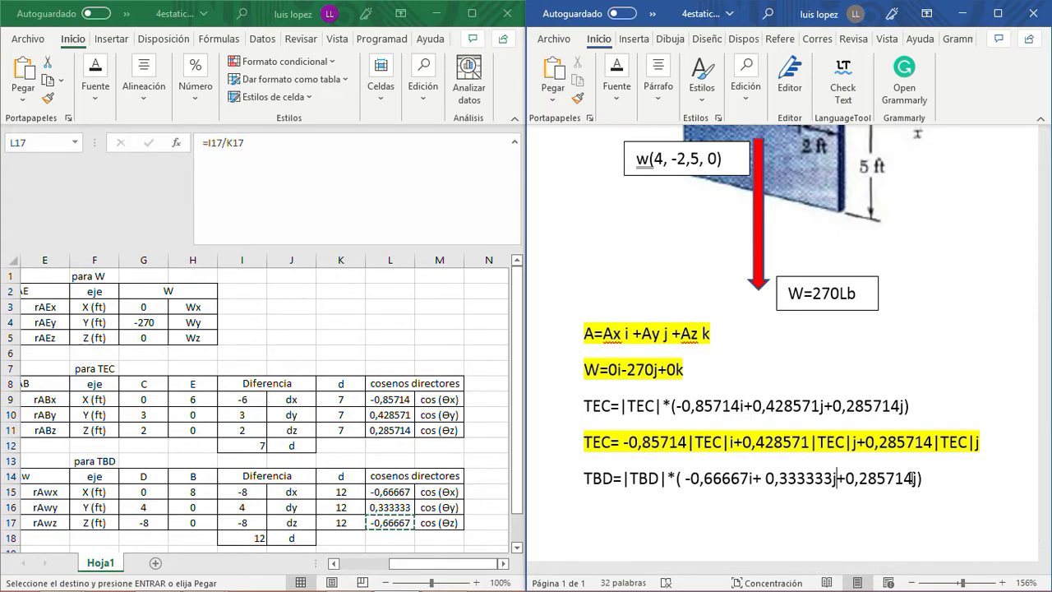
left_click_drag(912, 477, 846, 475)
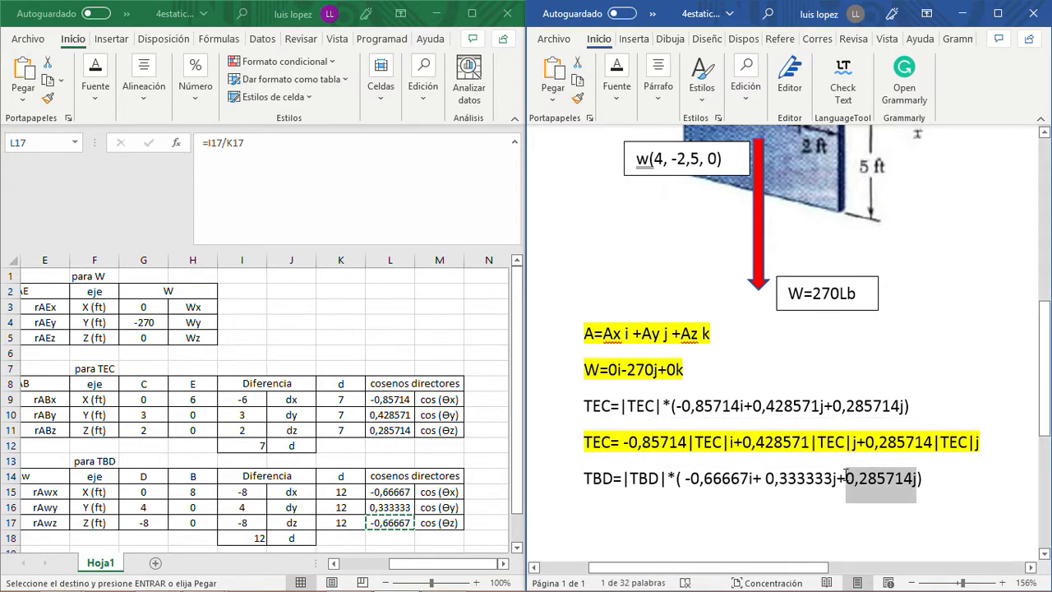
key("ctrl+v")
key("BackSpace")
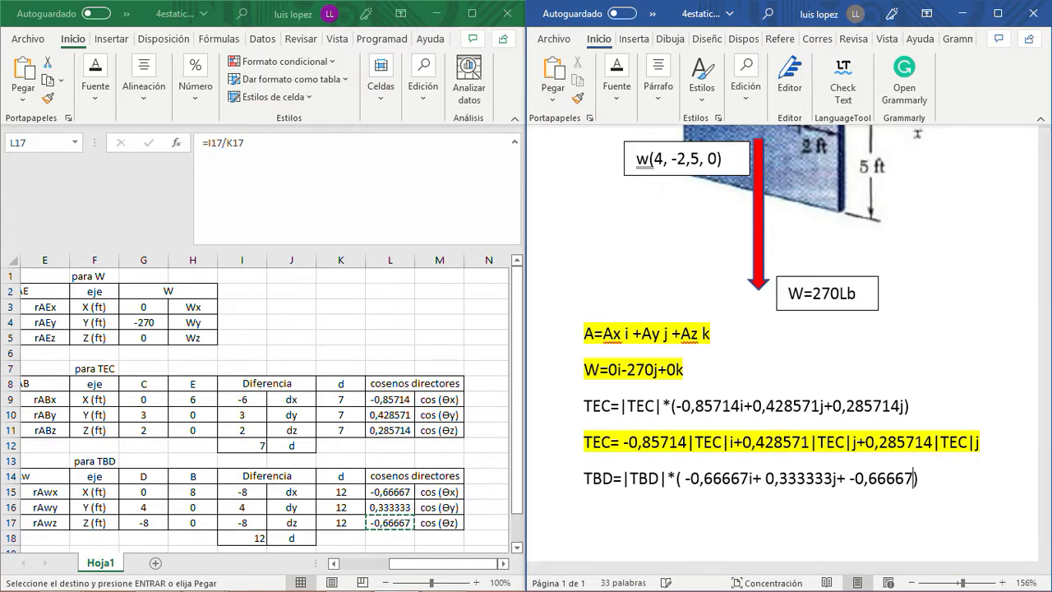
type("k")
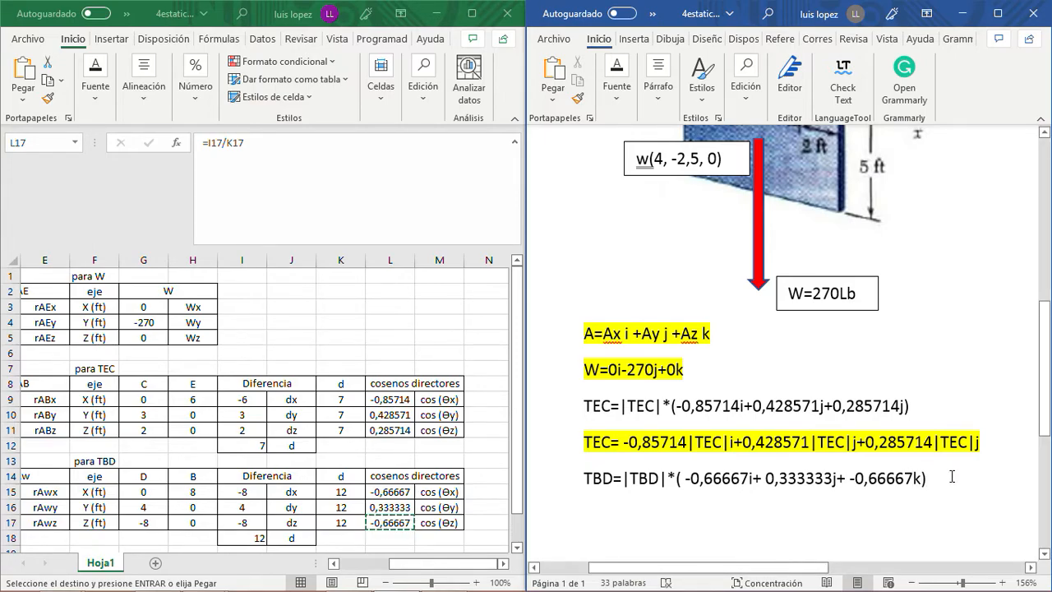
- Copy the whole TBD=|TBD|*(...) expression onto a new line directly below it
key("Return")
left_click_drag(578, 473, 932, 475)
key("ctrl+c")
right_click(862, 481)
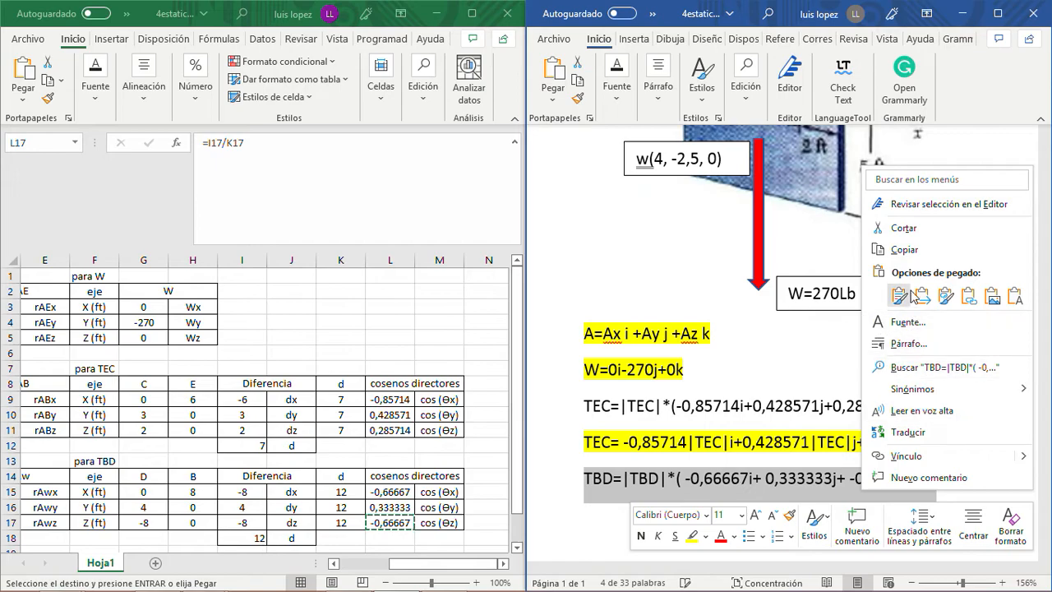
left_click(916, 251)
left_click(621, 510)
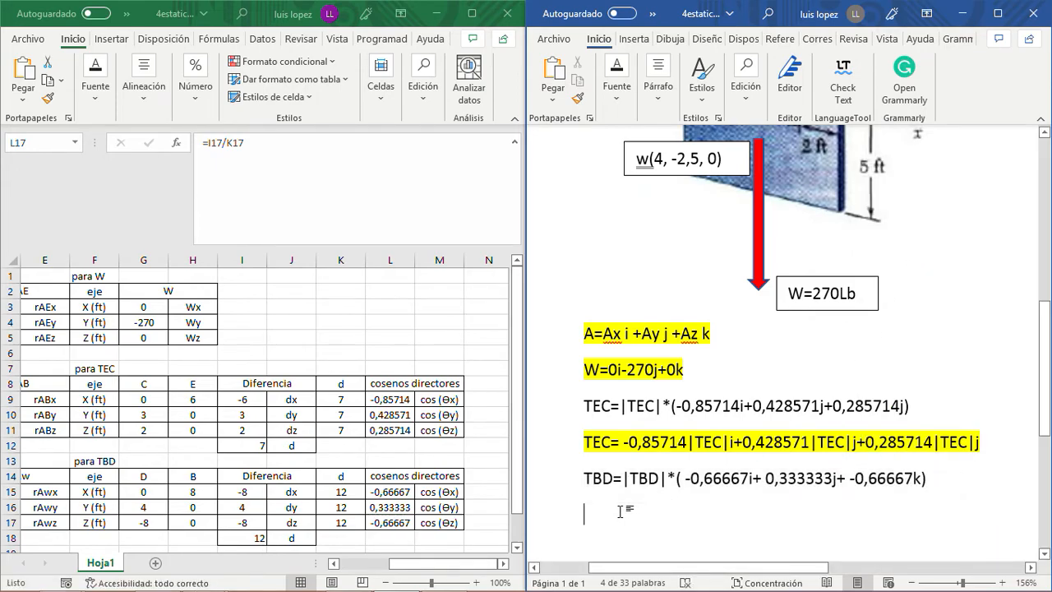
key("ctrl+v")
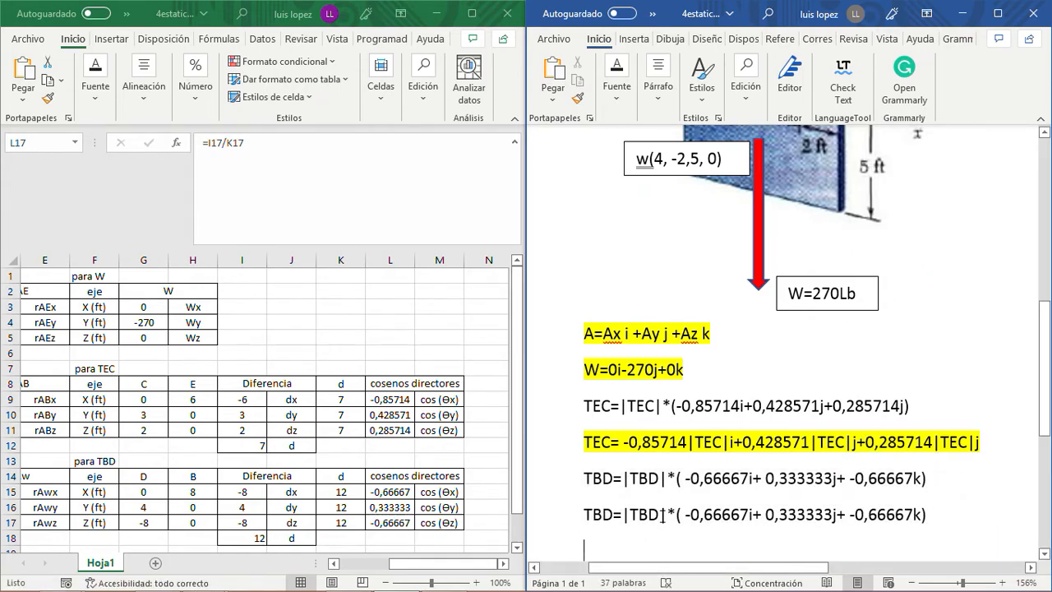
- Copy the |TBD| magnitude within the lower expression and insert it between -0,66667 and i
left_click(669, 514)
key("shift+Left")
key("shift+Left")
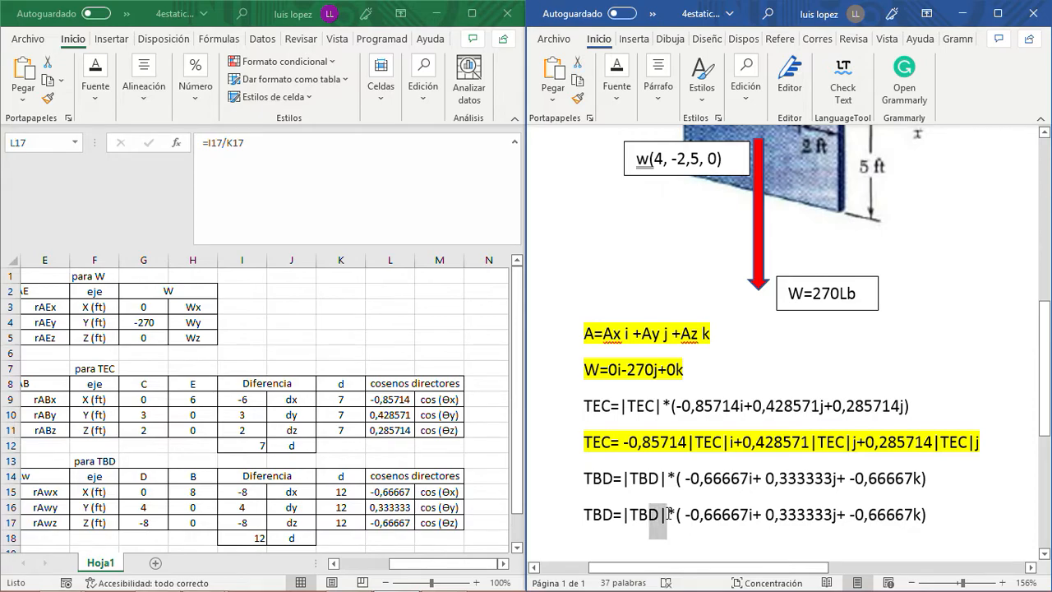
key("shift+Left")
key("shift+Left")
key("shift+Left")
key("ctrl+c")
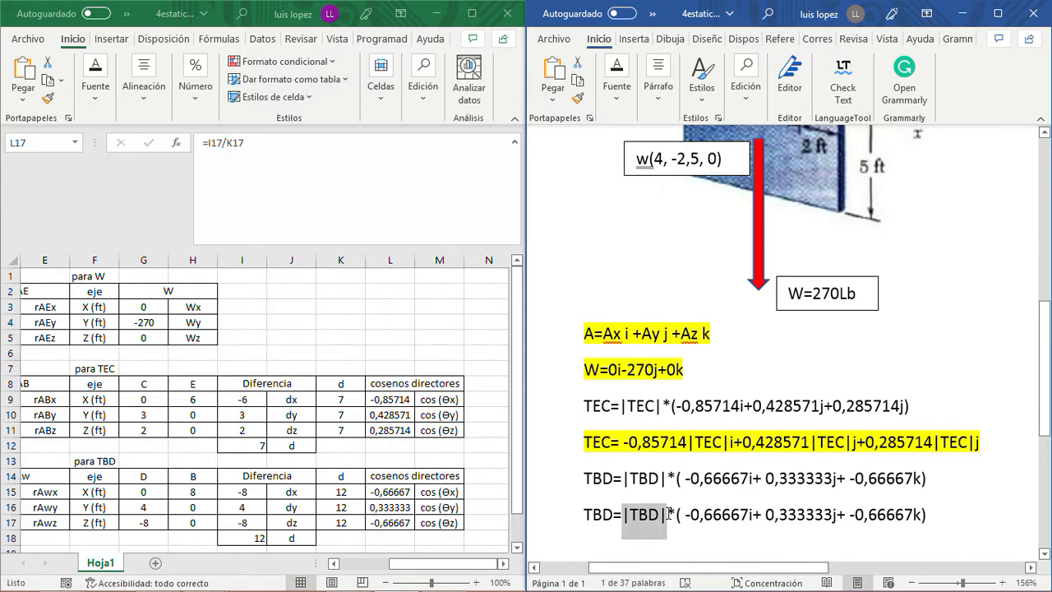
key("Right")
- Insert the copied |TBD| magnitude before the j and k unit vectors of the lower TBD expression
key("Right")
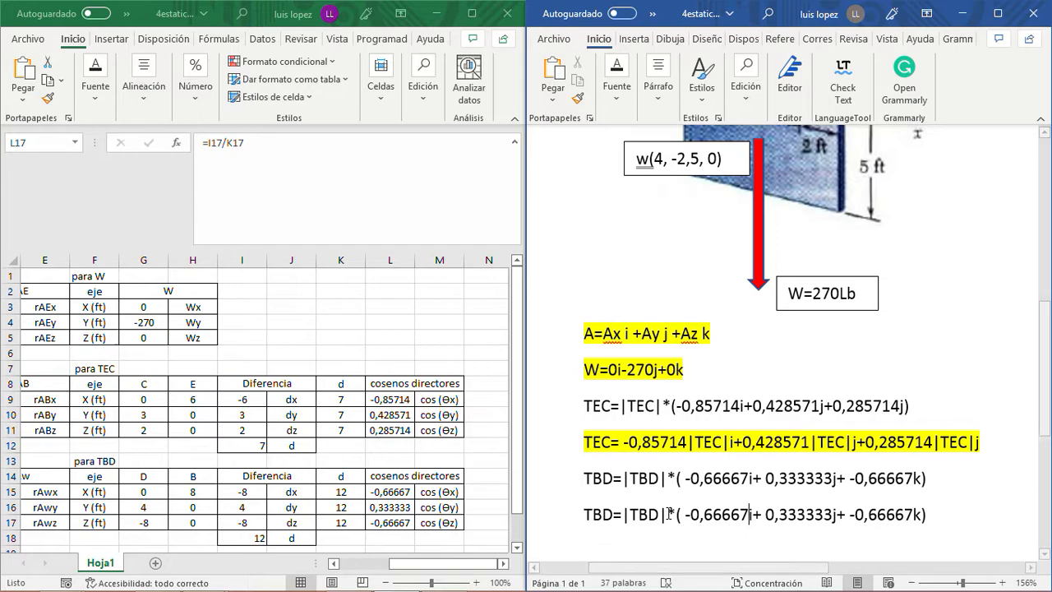
key("ctrl+v")
key("Right")
key("Right")
key("Right")
key("Right")
key("Right")
key("Right")
key("Right")
key("Right")
key("ctrl+v")
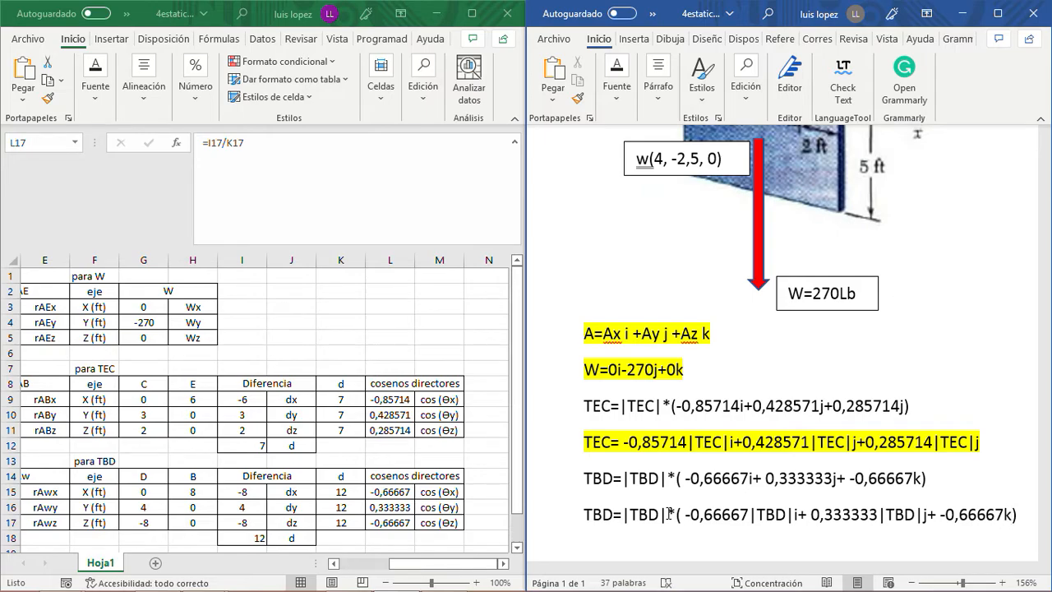
key("Right")
key("Right")
key("Right")
key("Right")
key("Right")
key("Right")
key("Right")
key("Right")
key("Right")
key("Right")
key("Right")
key("ctrl+v")
- Remove the leading |TBD|*( factor and the closing parenthesis from the lower TBD expression
key("Left")
key("Left")
key("Left")
key("Left")
key("Left")
key("Left")
key("Left")
key("Left")
key("Left")
key("Left")
key("Left")
key("Left")
key("Left")
key("Left")
key("Right")
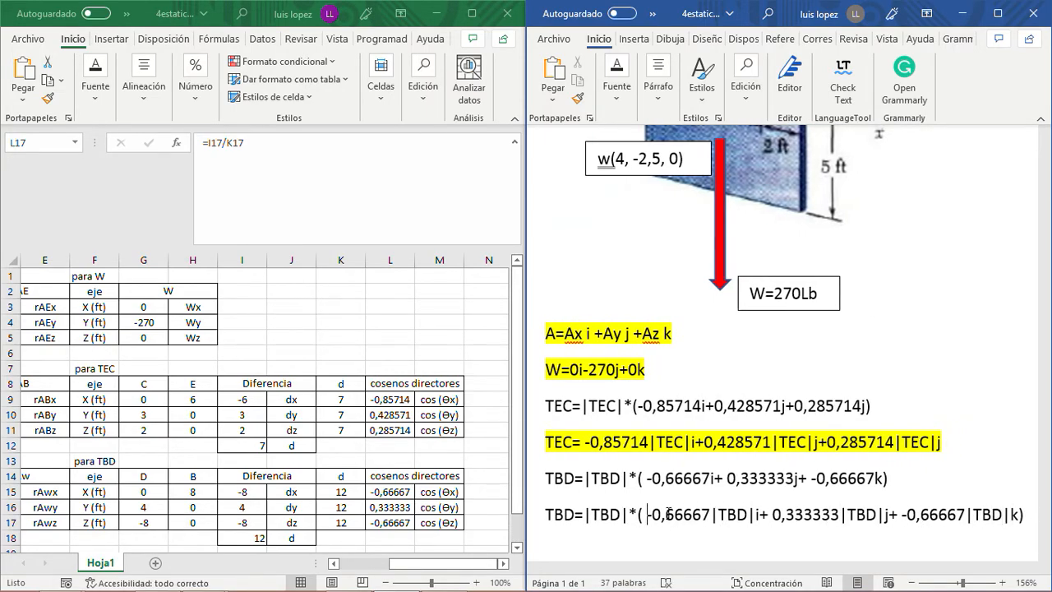
key("BackSpace")
key("BackSpace")
key("BackSpace")
key("BackSpace")
key("BackSpace")
key("BackSpace")
key("BackSpace")
key("BackSpace")
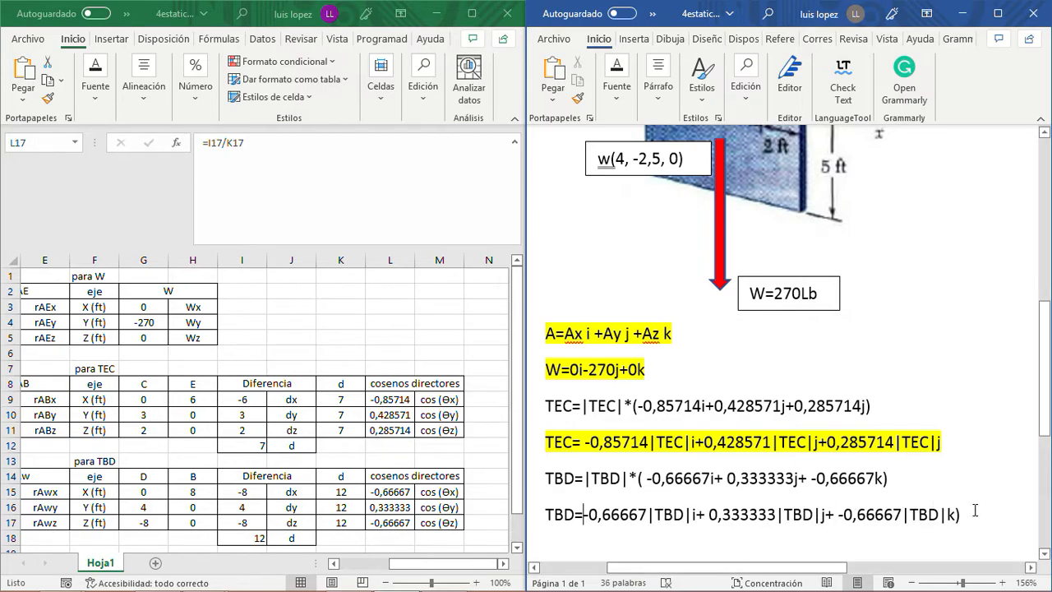
key("BackSpace")
- Highlight the expanded TBD vector line in yellow
left_click_drag(957, 513, 544, 518)
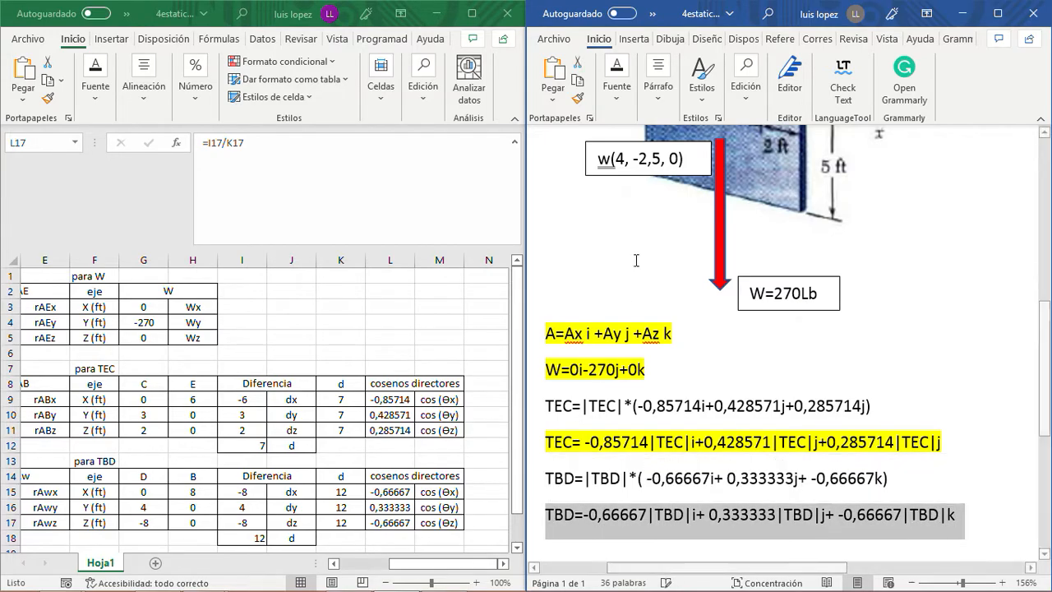
left_click(616, 105)
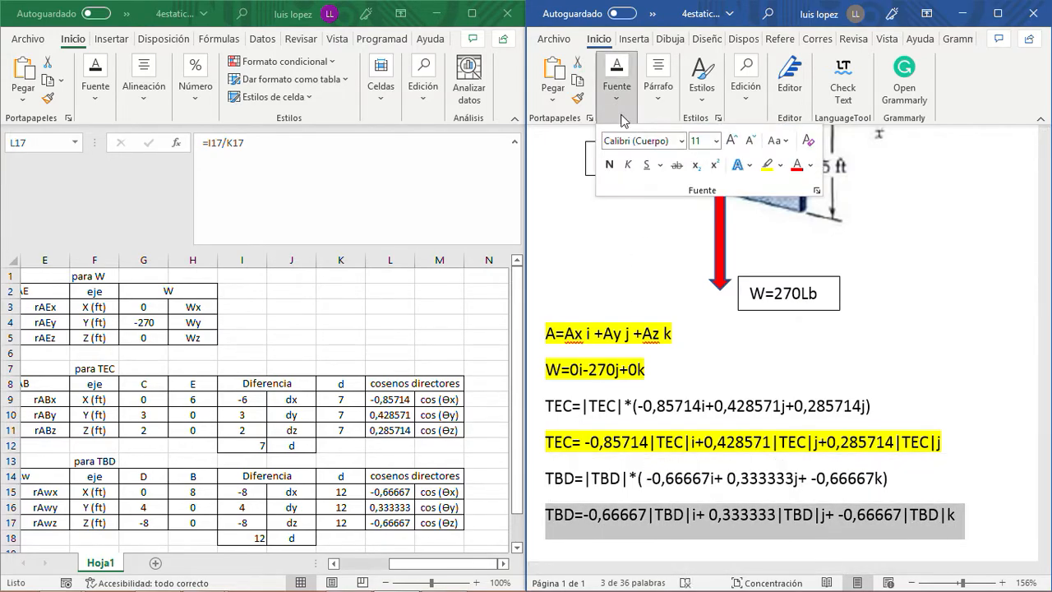
left_click(771, 164)
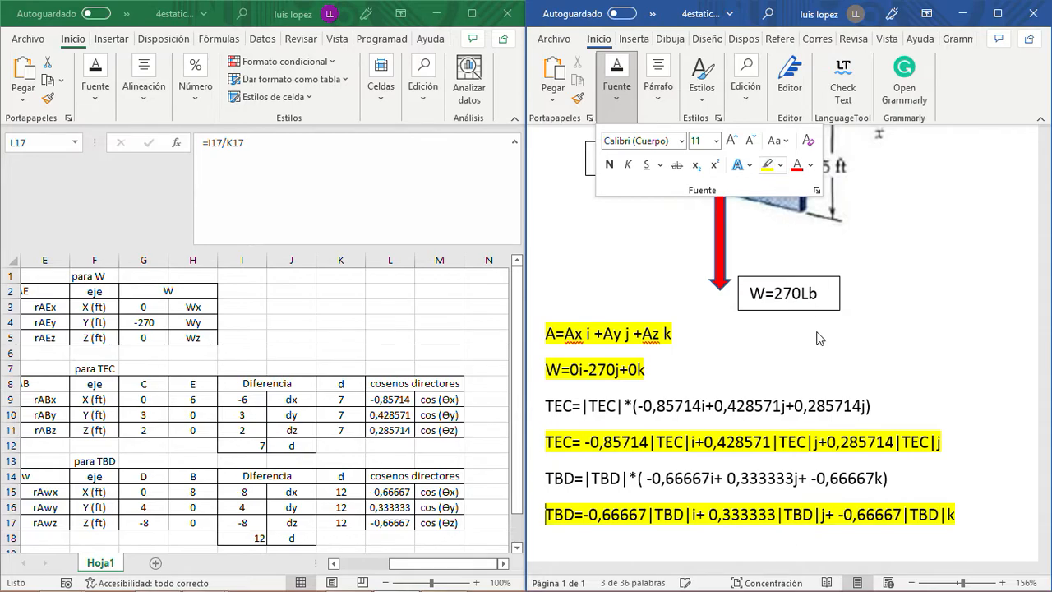
left_click(791, 397)
- Examine the sign's force diagram and point coordinates against the A, W, TEC and TBD vectors written below it
scroll(792, 396, "up", 5)
scroll(789, 396, "down", 4)
scroll(788, 397, "up", 3)
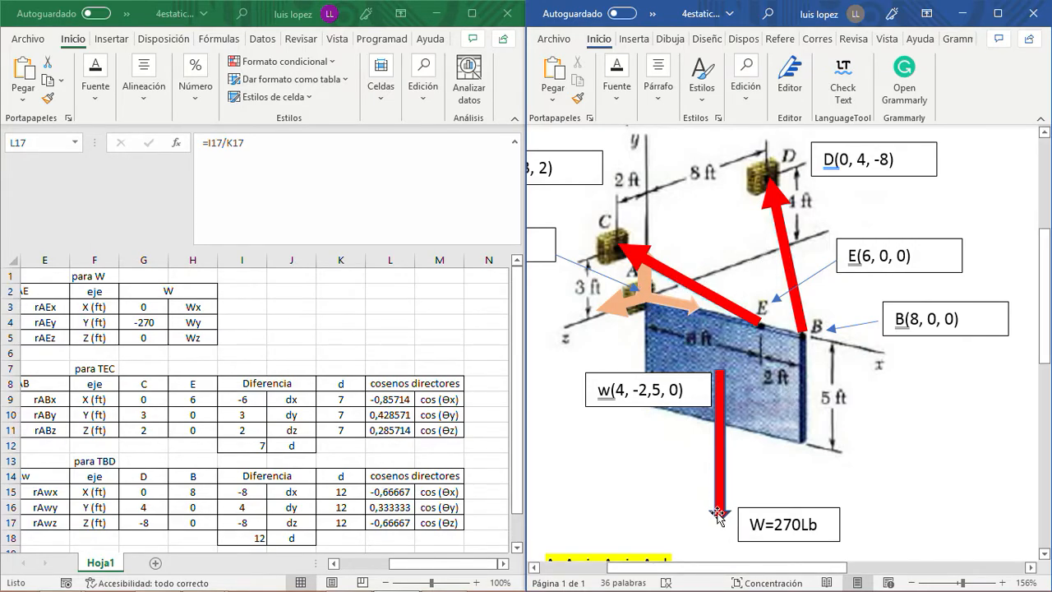
scroll(718, 507, "down", 8)
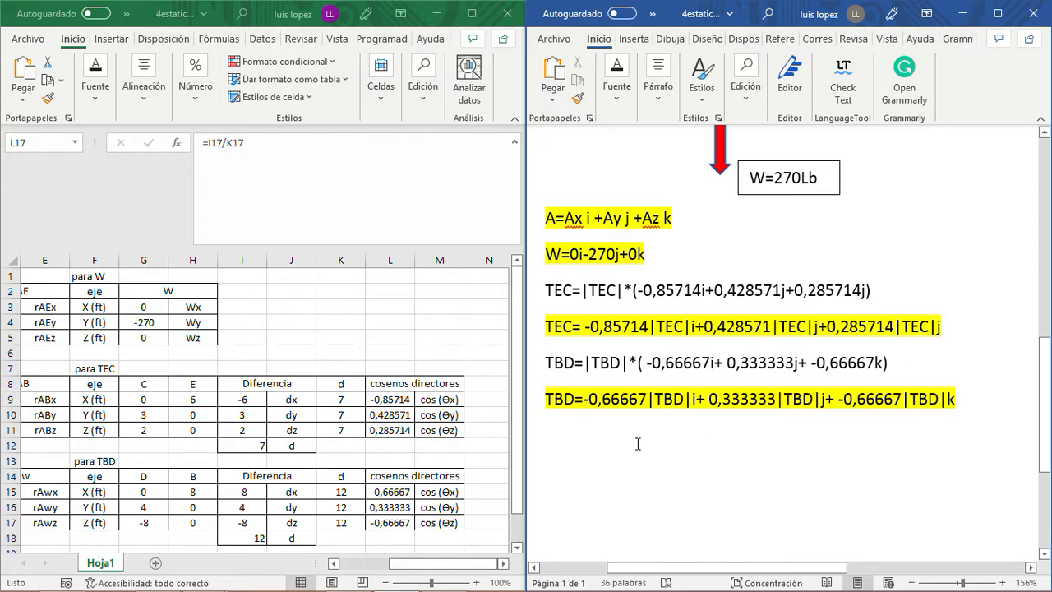
scroll(637, 442, "up", 4)
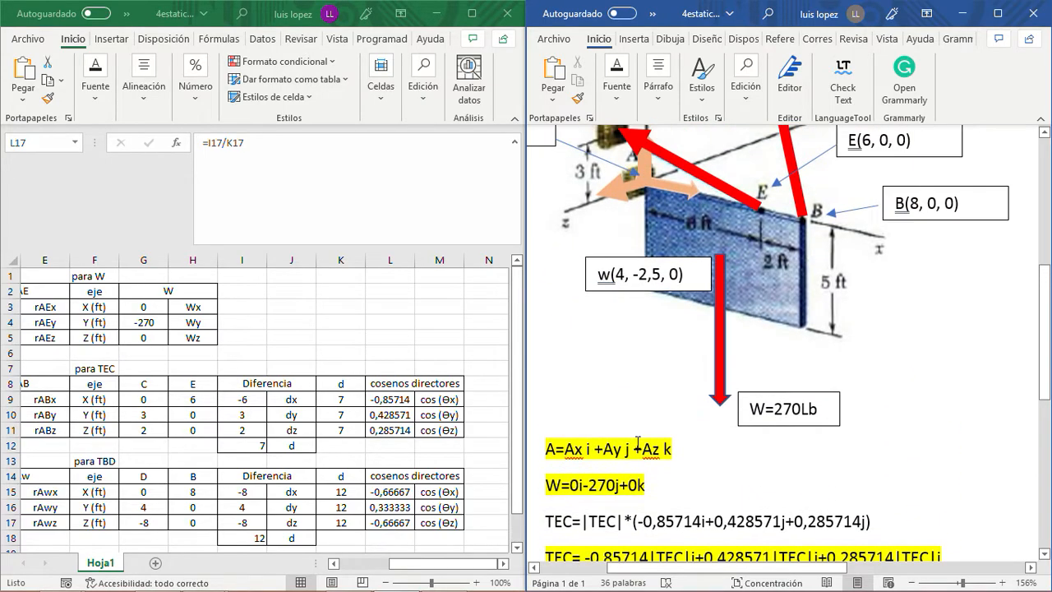
scroll(637, 442, "down", 5)
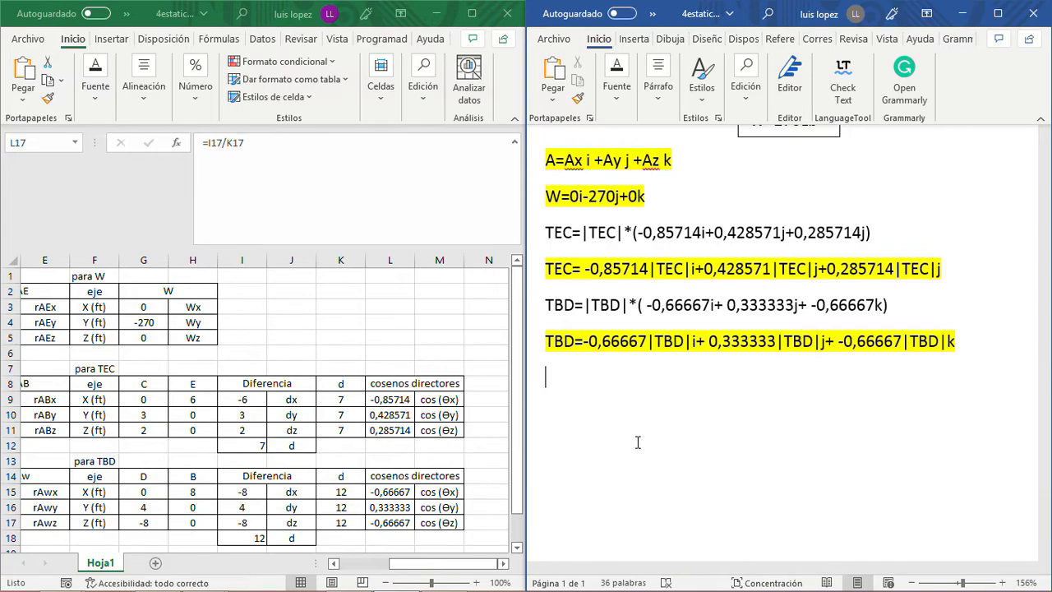
scroll(640, 453, "up", 4)
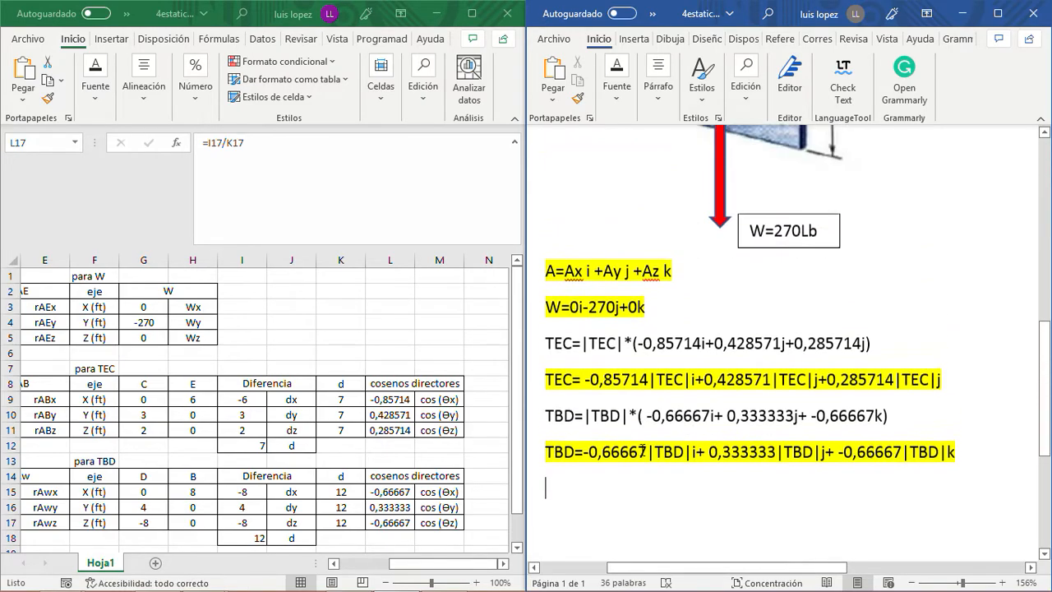
scroll(642, 447, "down", 4)
scroll(642, 448, "up", 5)
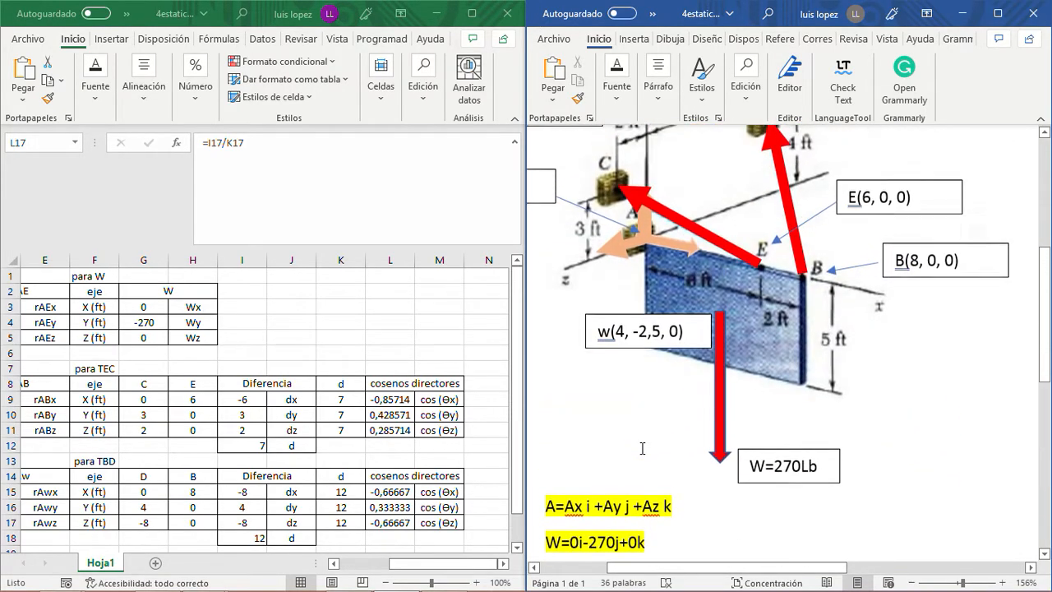
scroll(644, 450, "down", 1)
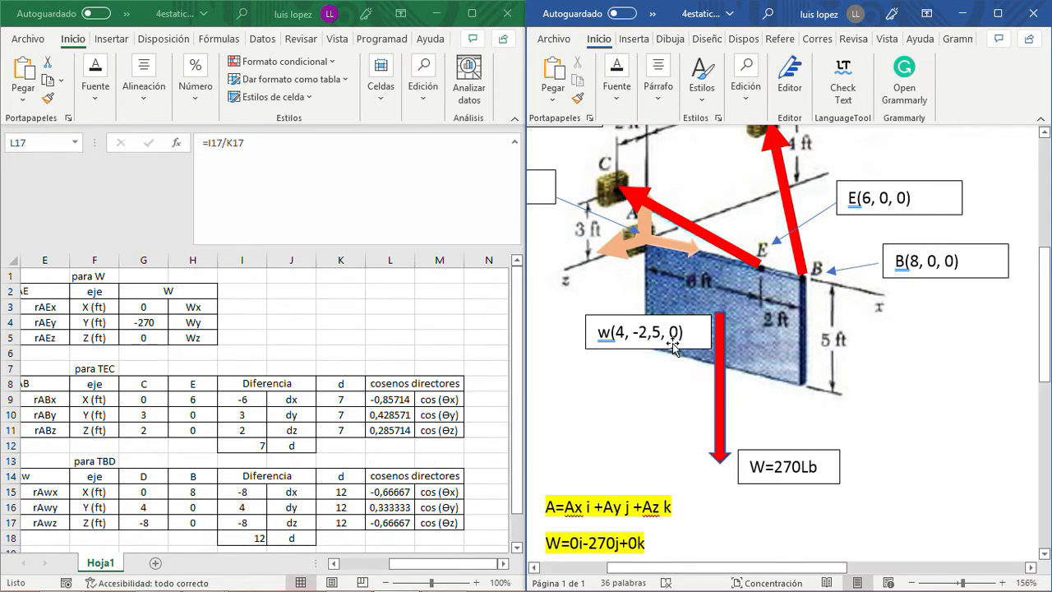
scroll(673, 347, "up", 3)
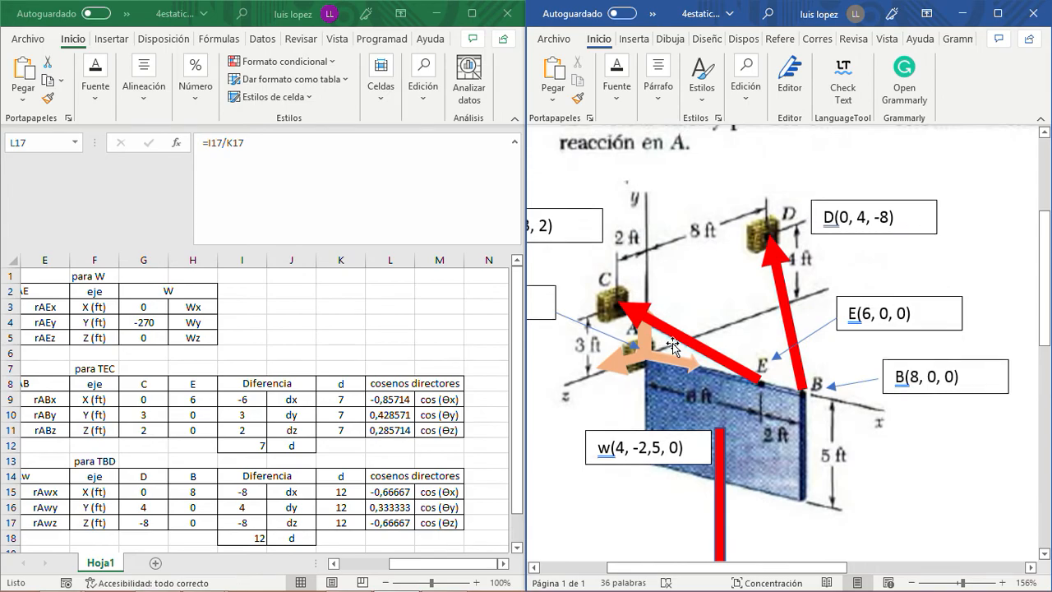
scroll(673, 347, "down", 12)
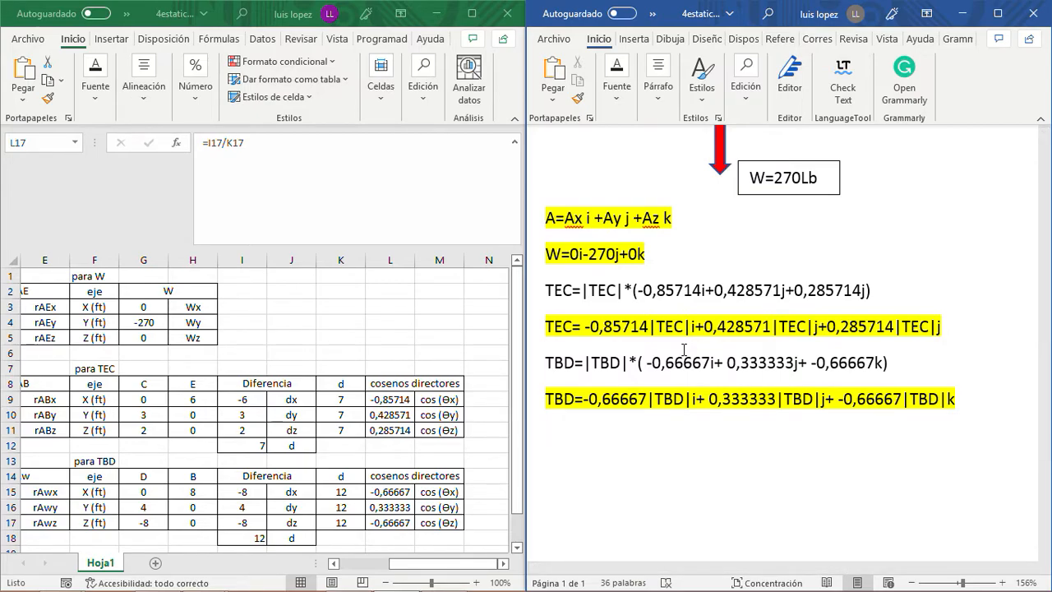
scroll(684, 349, "up", 3)
scroll(683, 349, "down", 6)
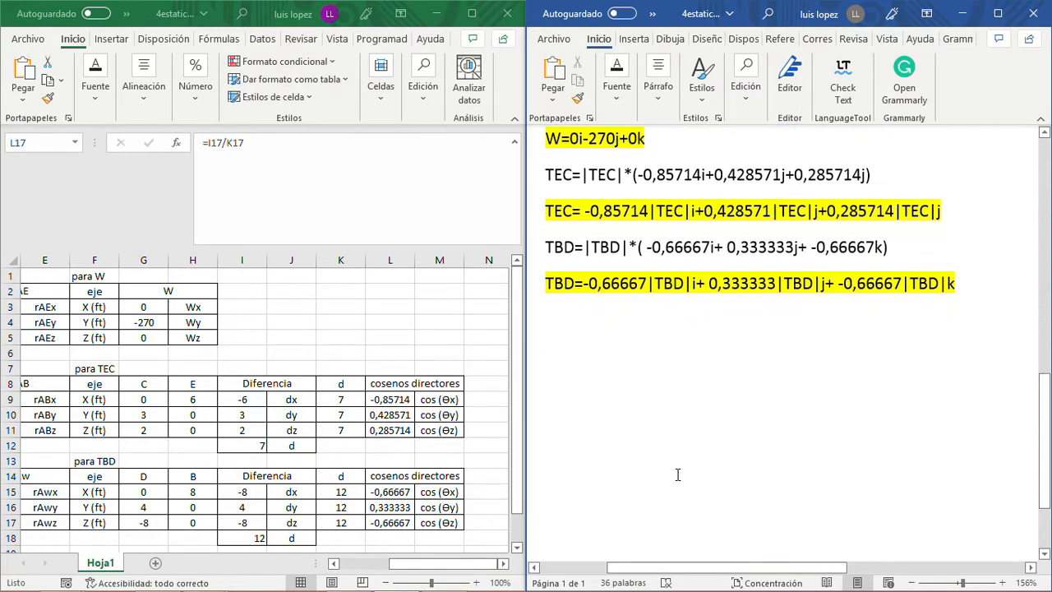
left_click_drag(682, 567, 563, 567)
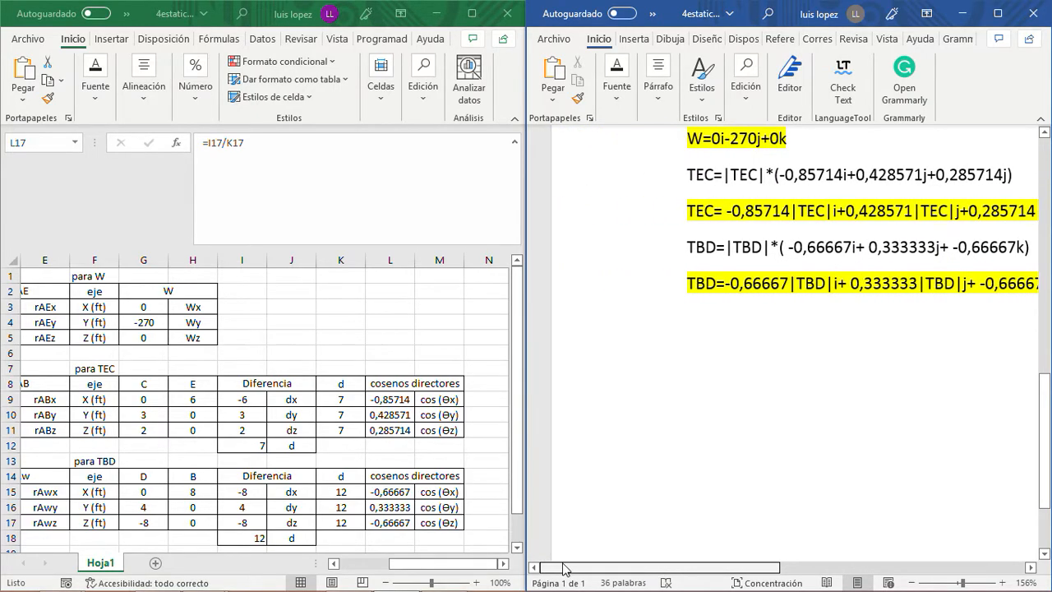
scroll(838, 336, "up", 5)
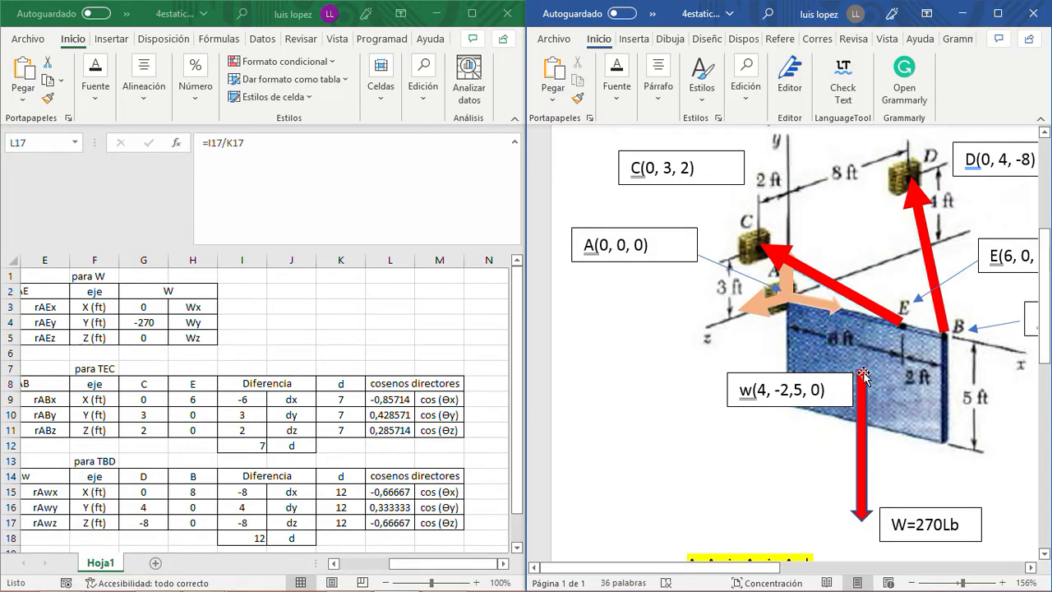
scroll(822, 380, "down", 10)
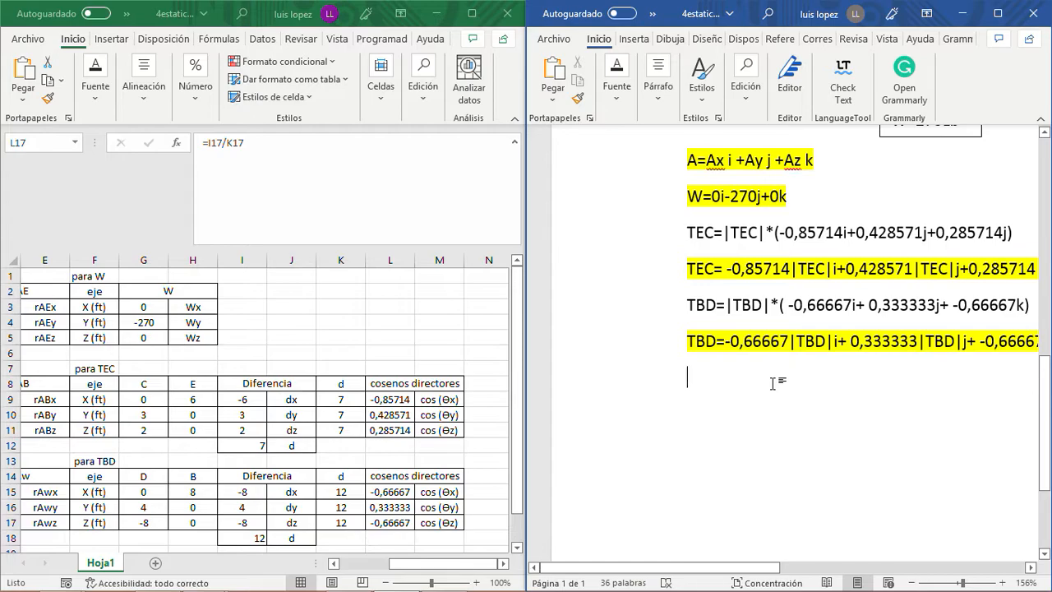
- Write the position vector line rAw=6i +0j +0k below the expanded TBD vector, using the rAE table's components
left_click_drag(444, 563, 300, 566)
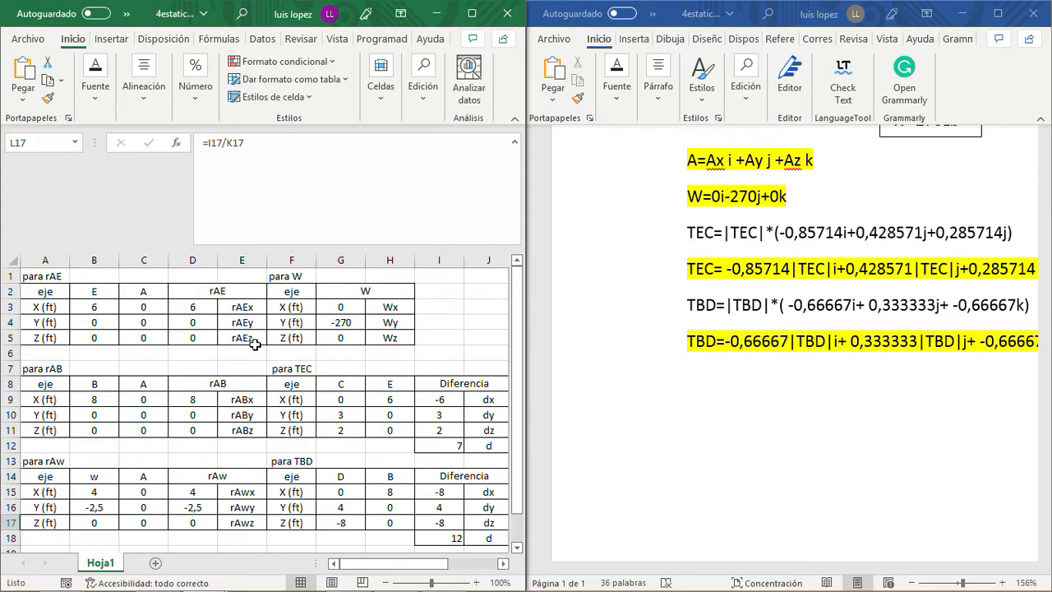
left_click(705, 393)
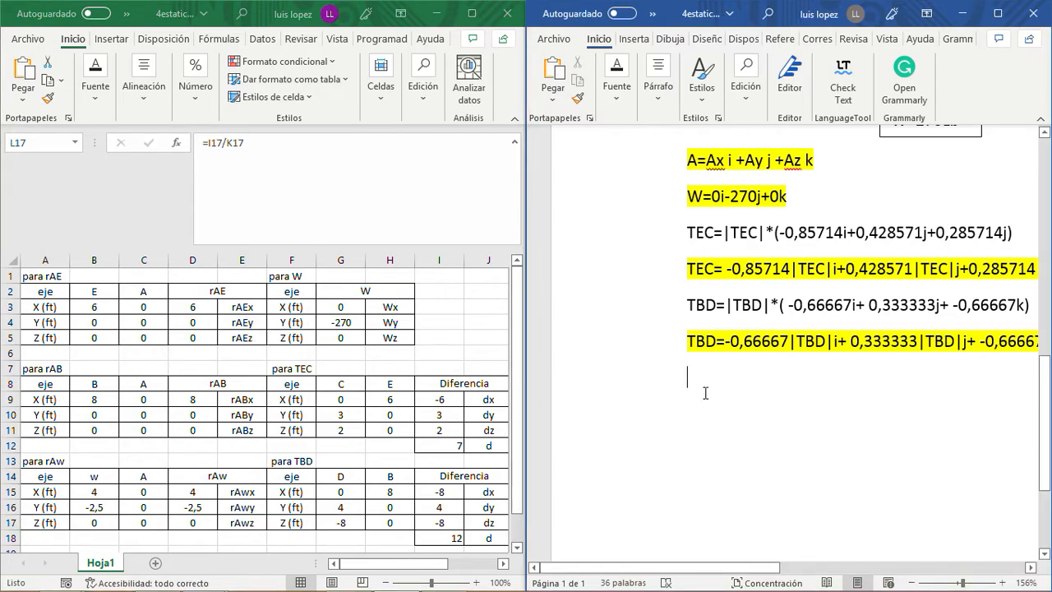
type("rAe")
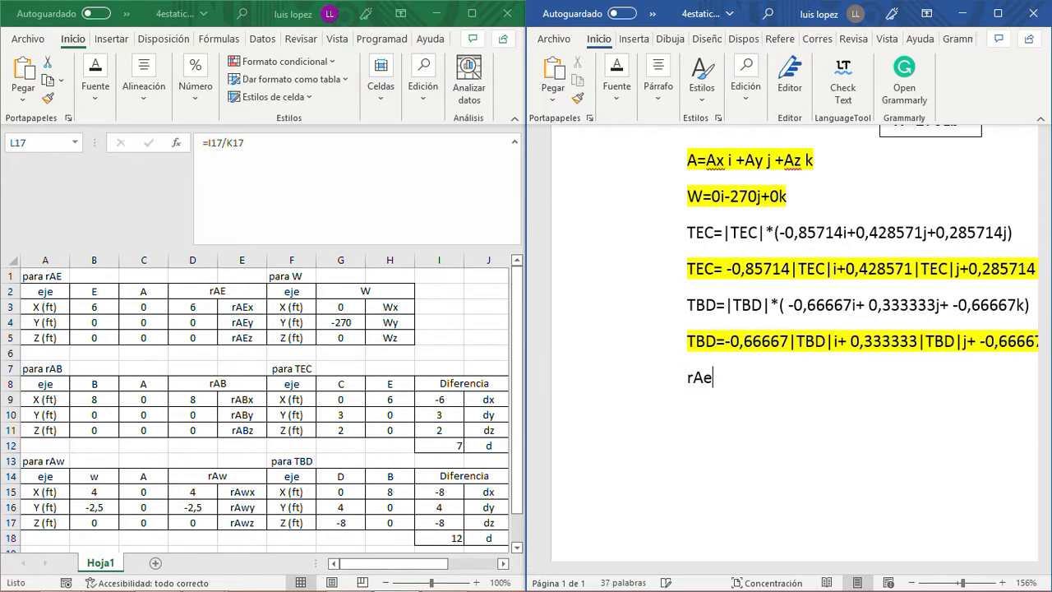
key("BackSpace")
type("e")
key("BackSpace")
type("w=")
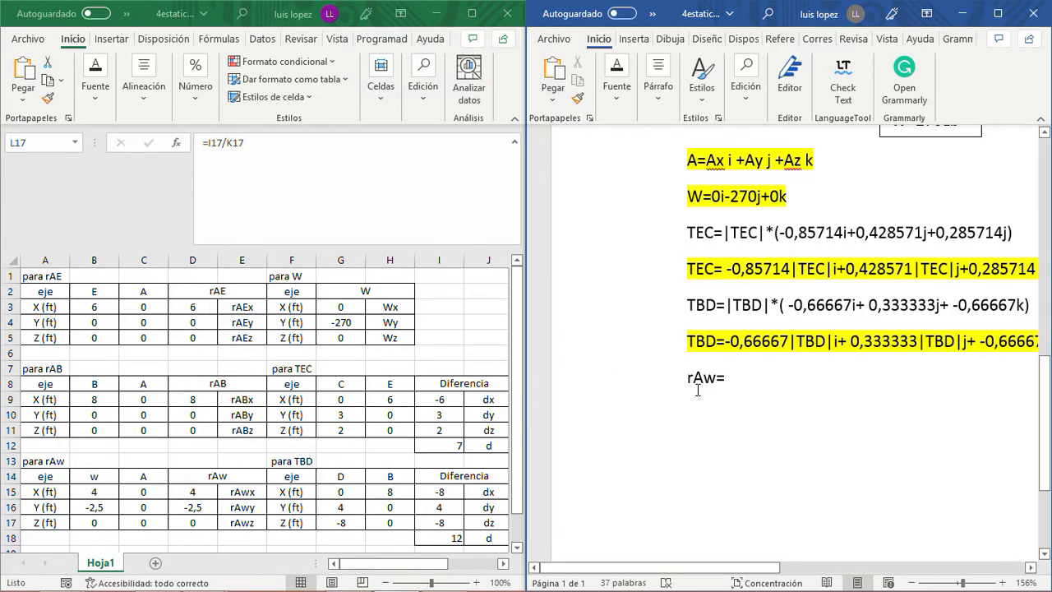
type("6i")
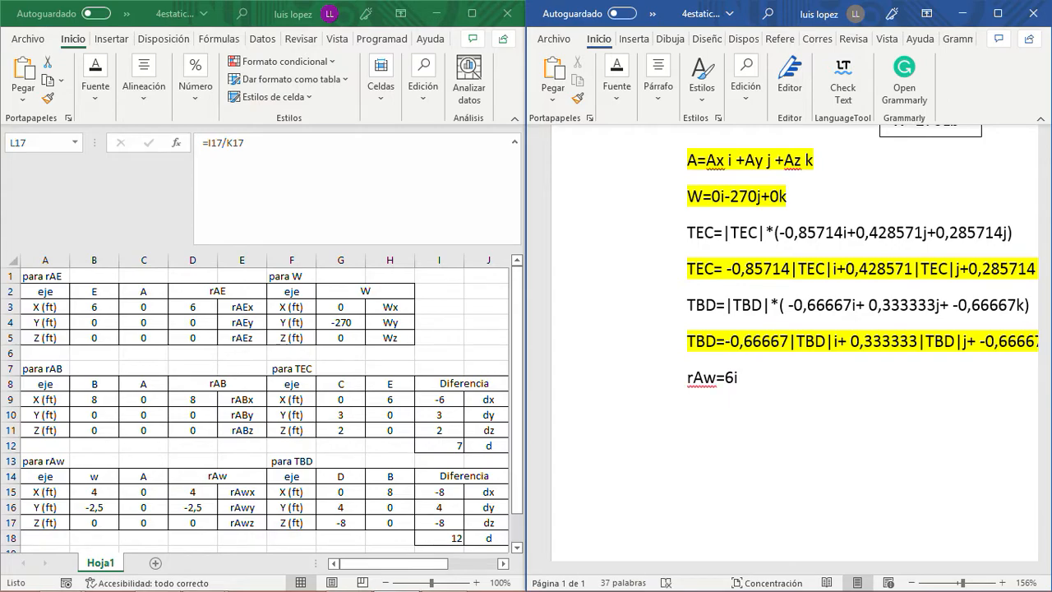
type(" +0j +0k")
- Highlight the rAw=6i +0j +0k line in red
left_click_drag(794, 377, 683, 376)
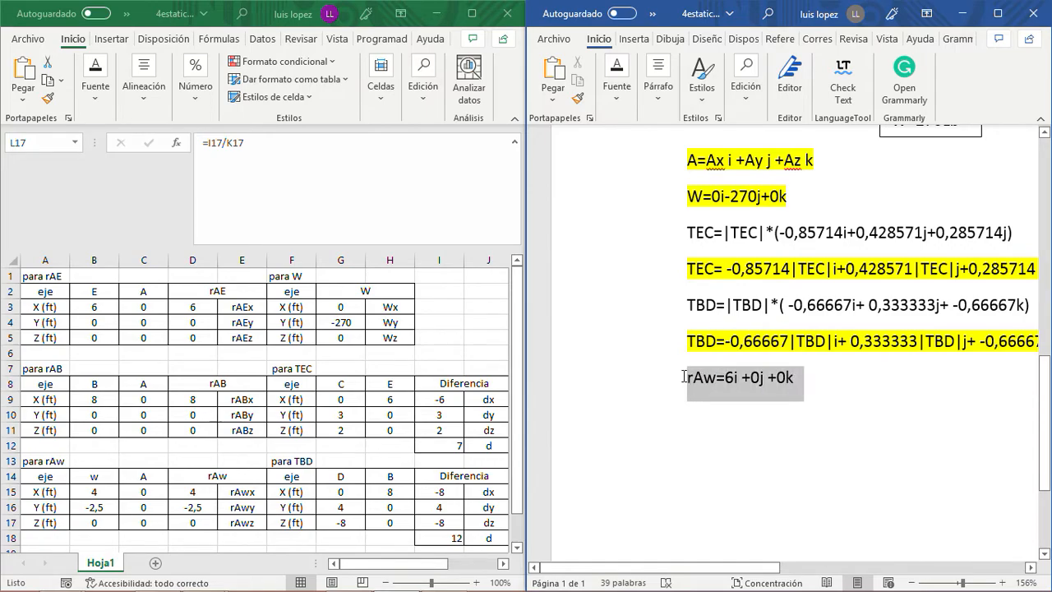
left_click(617, 82)
left_click(779, 167)
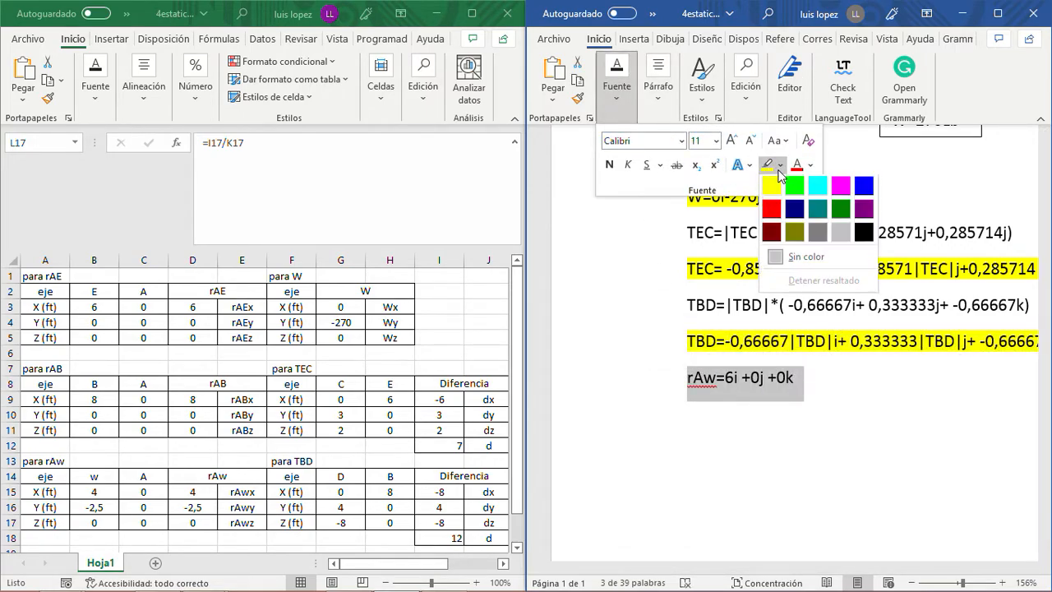
left_click(771, 210)
left_click(805, 376)
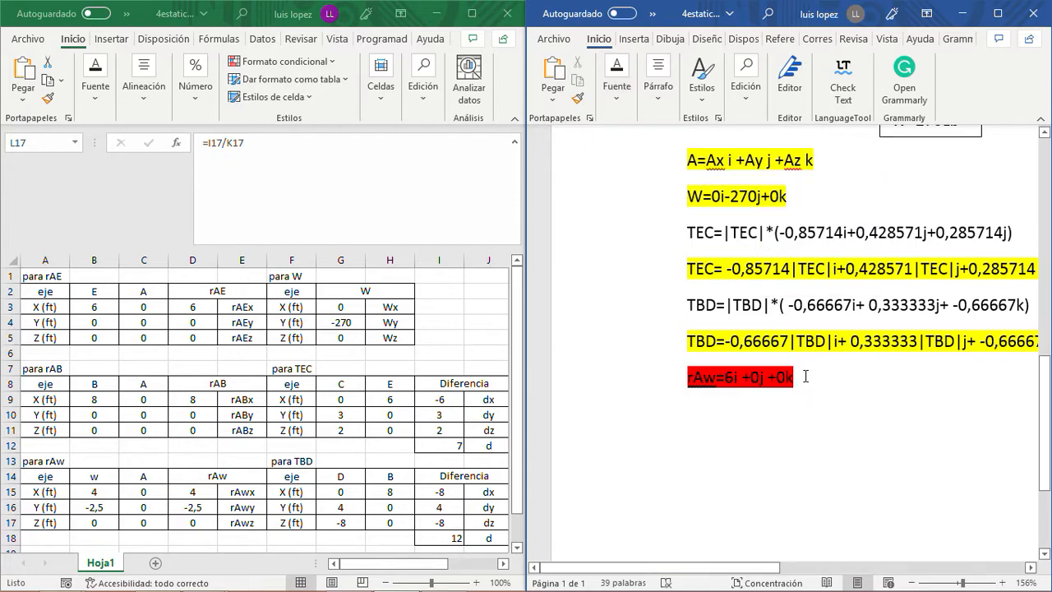
- Start a new line with rAB= and paste in the 6i +0j +0k components copied from the line above
key("Return")
type("rA")
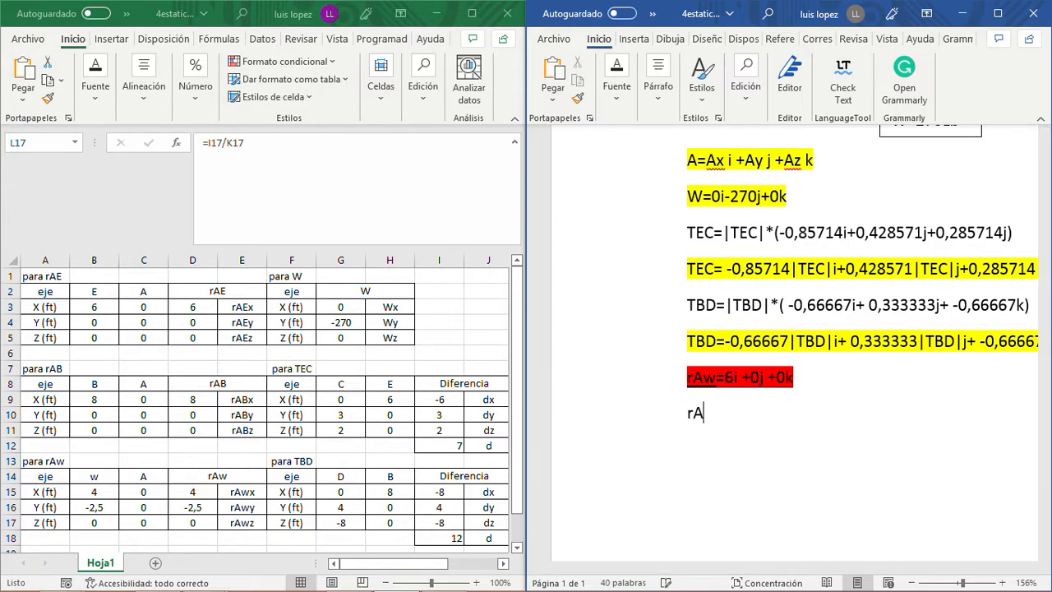
type("B=")
key("Up")
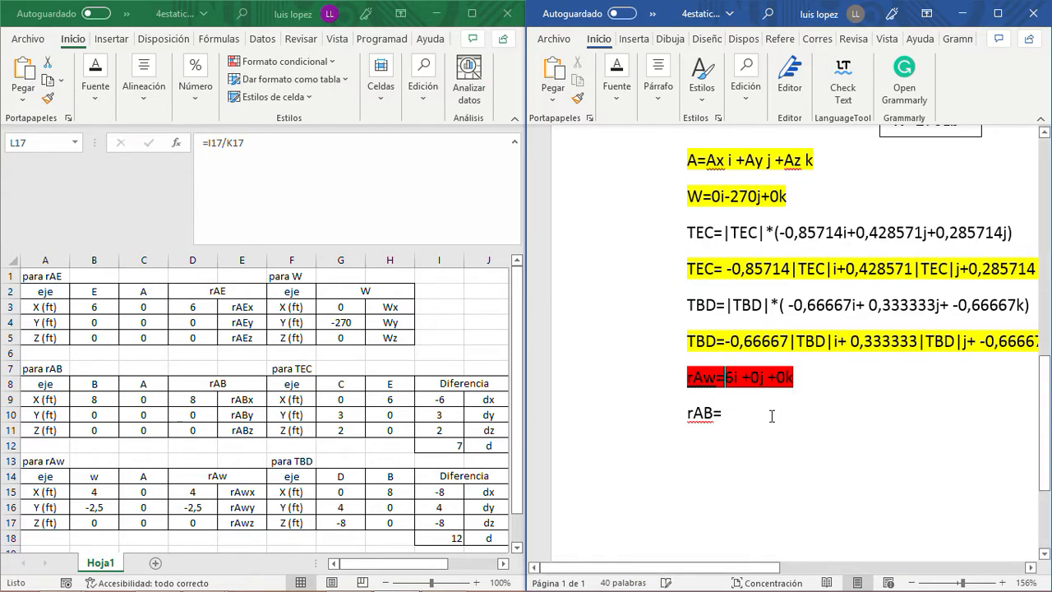
key("shift+Right")
key("shift+Right")
key("shift+Right")
key("shift+Right")
key("shift+Right")
key("shift+Right")
key("shift+Right")
key("shift+Right")
key("shift+Right")
key("shift+Right")
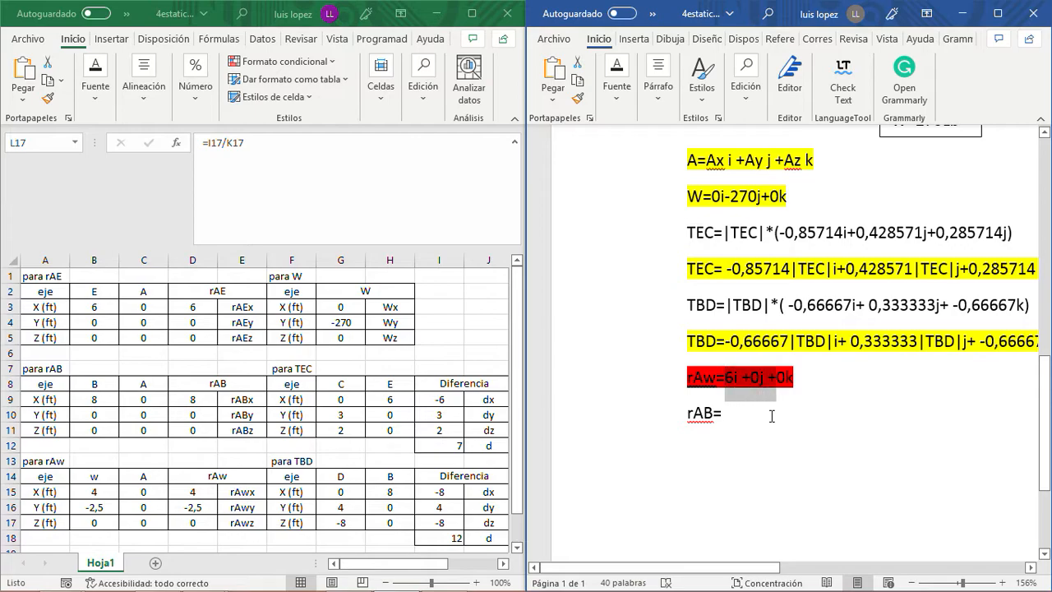
key("shift+Right")
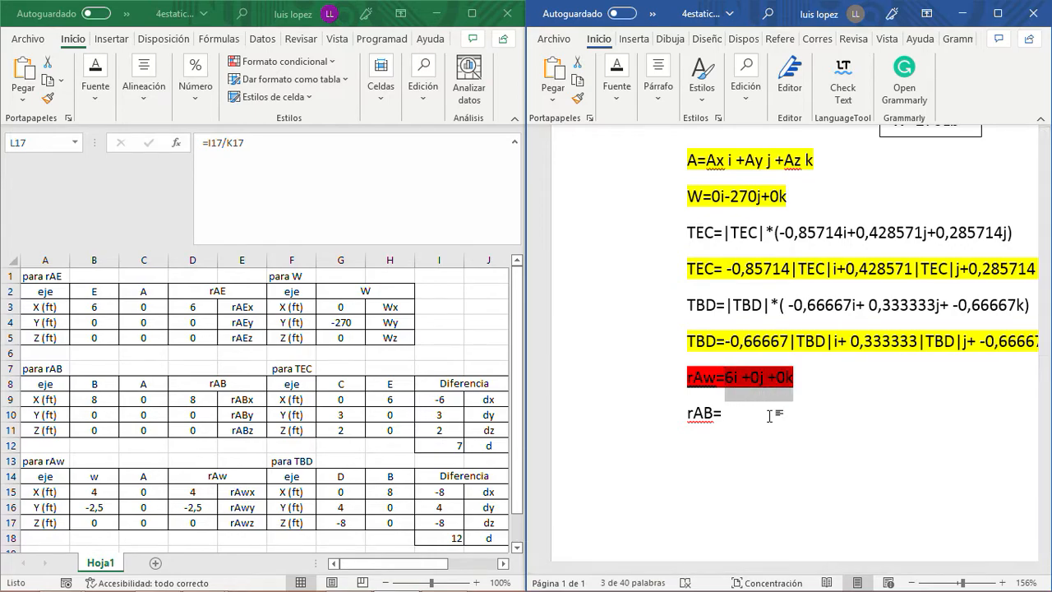
key("ctrl+c")
key("Down")
key("ctrl+v")
- Change the i component of the rAB vector to 8i
key("Left")
key("Left")
key("Left")
key("Left")
key("Left")
key("Left")
key("Left")
key("Left")
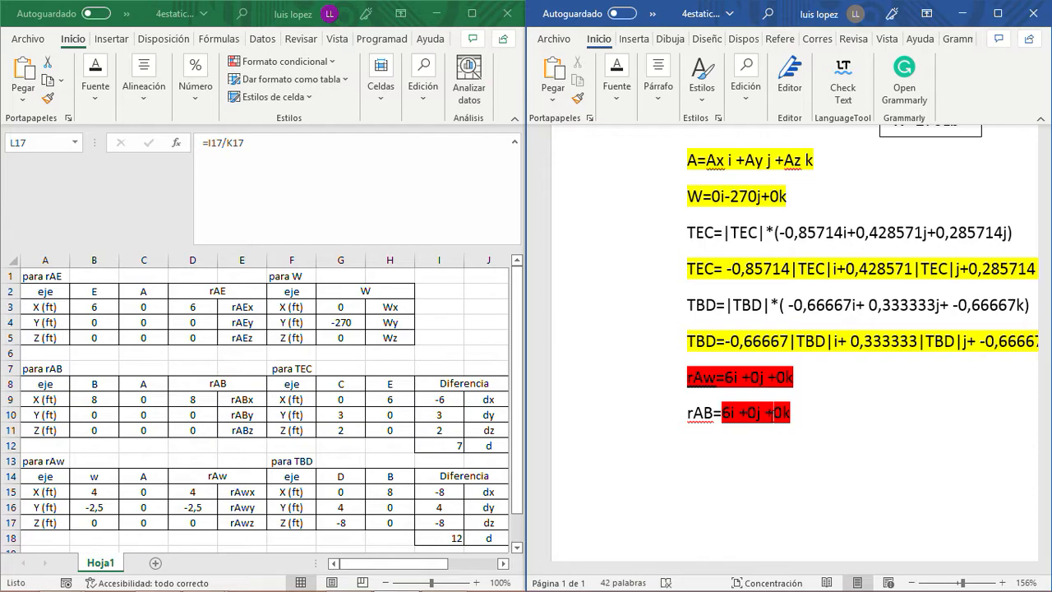
key("BackSpace")
key("BackSpace")
type("8i")
- Highlight the whole rAB line in red
left_click(671, 414)
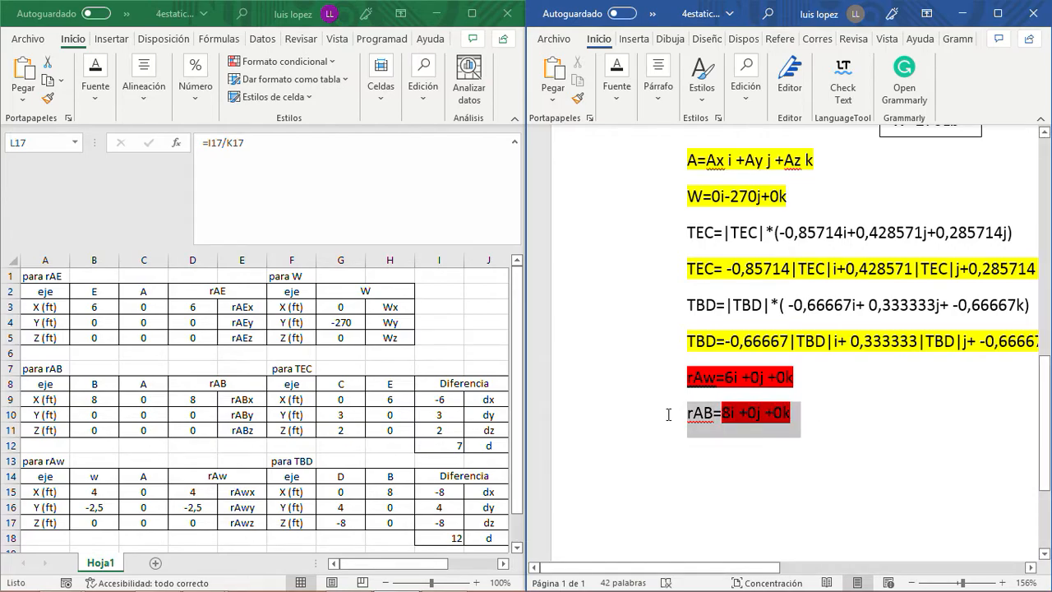
left_click(618, 90)
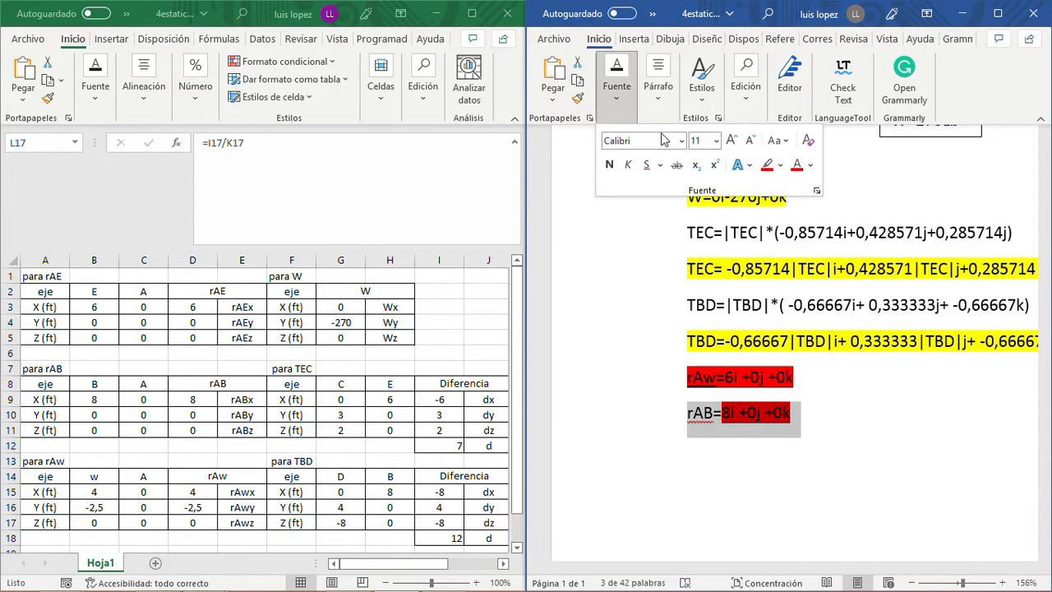
left_click(769, 168)
left_click(804, 412)
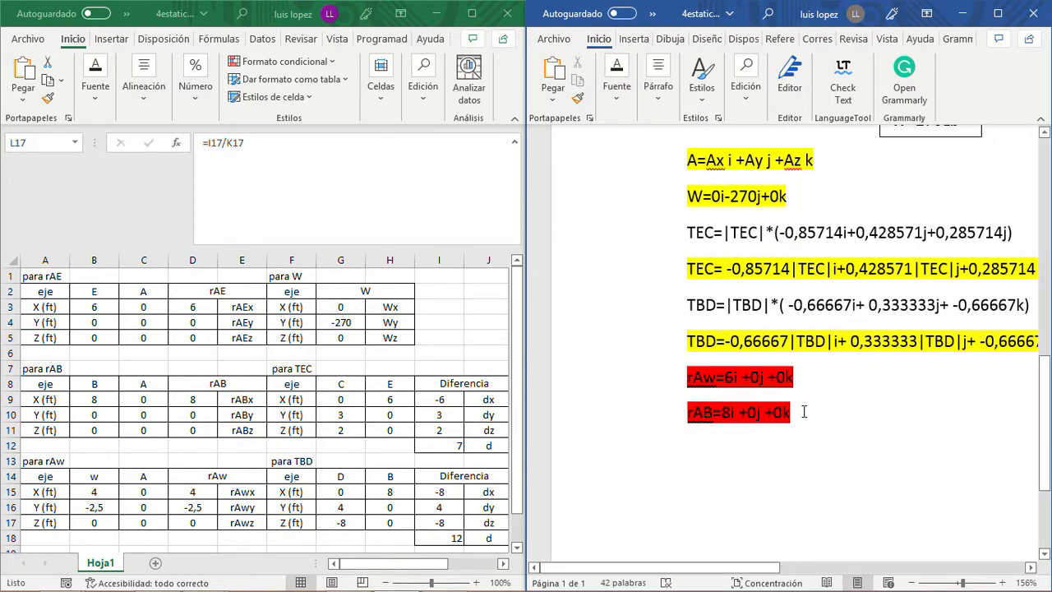
- Write the position vector rAw=4i-2,5j+0k on a new line below rAB, using the rAw table's components
key("Return")
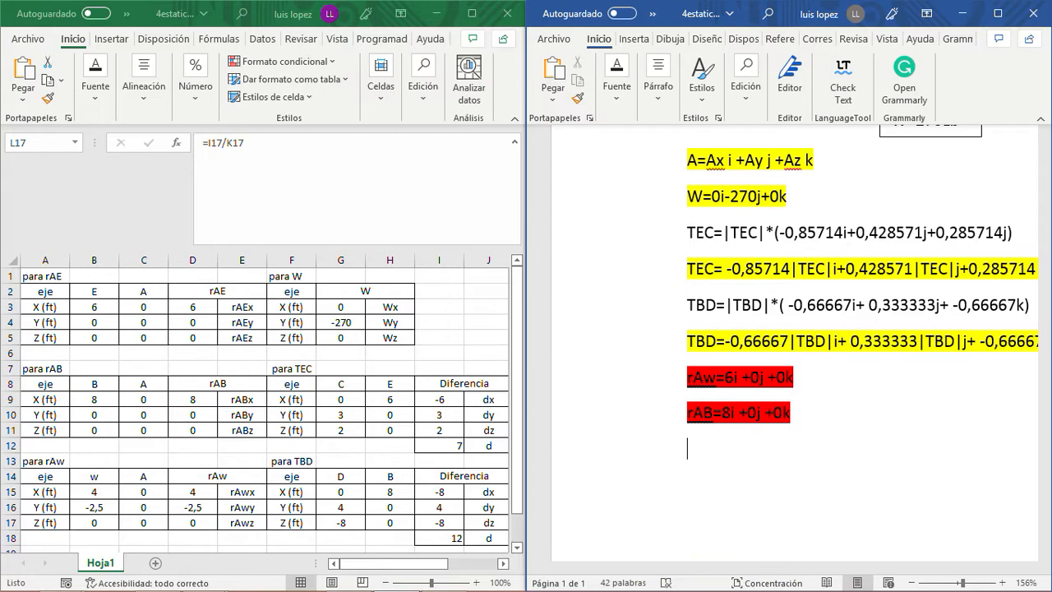
type("rAw=")
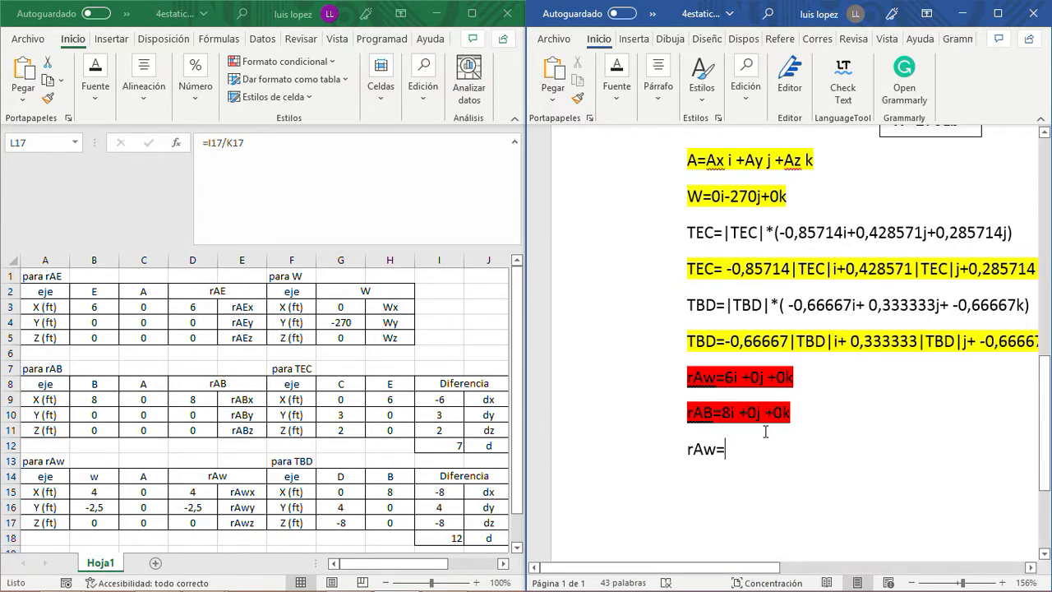
type("4i")
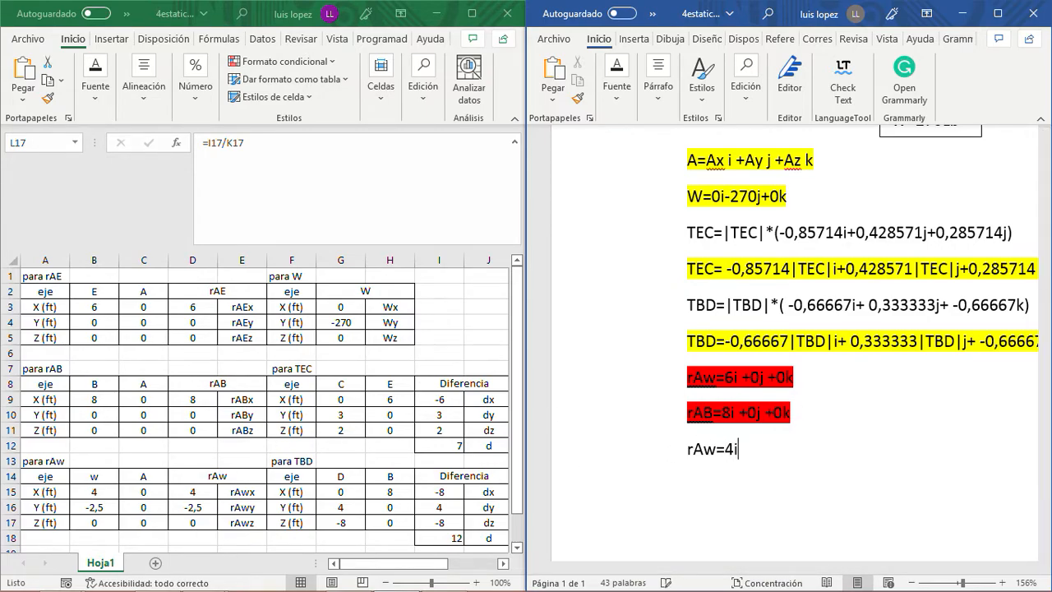
type("-2,5j+0k")
- Highlight the rAw=4i-2,5j+0k line in red
left_click_drag(773, 445, 688, 448)
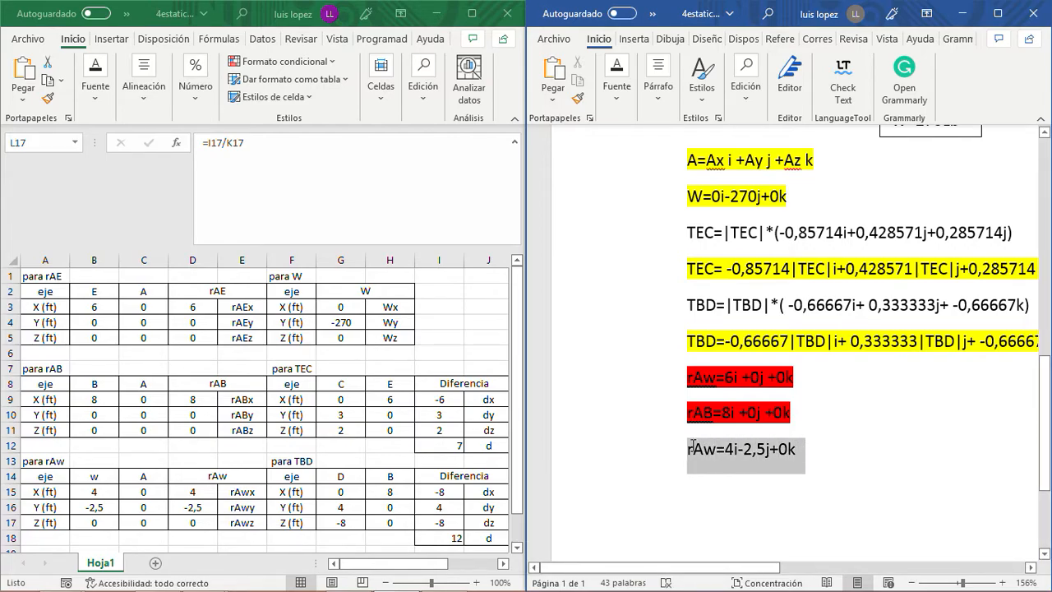
left_click(625, 107)
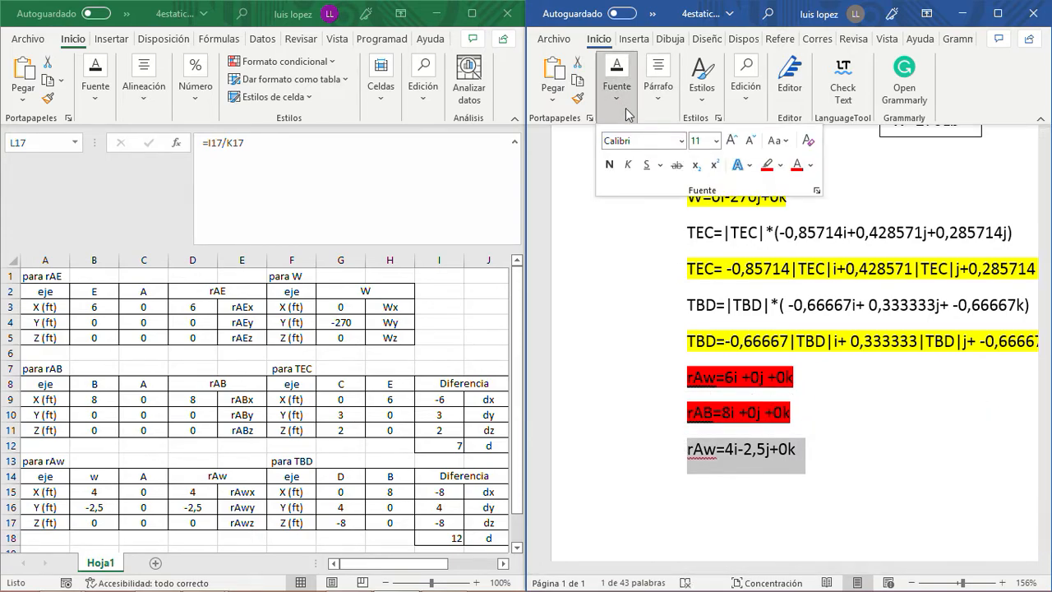
left_click(767, 166)
left_click(819, 442)
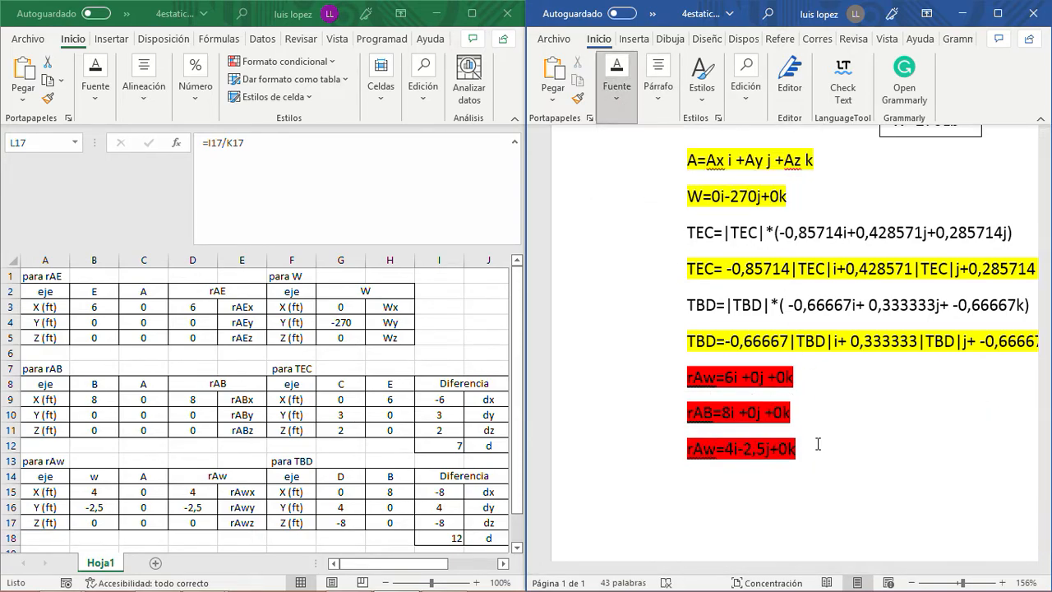
- Examine the full width of the force vector lines and the position vectors below the sign's diagram
scroll(821, 443, "up", 5)
scroll(821, 445, "down", 5)
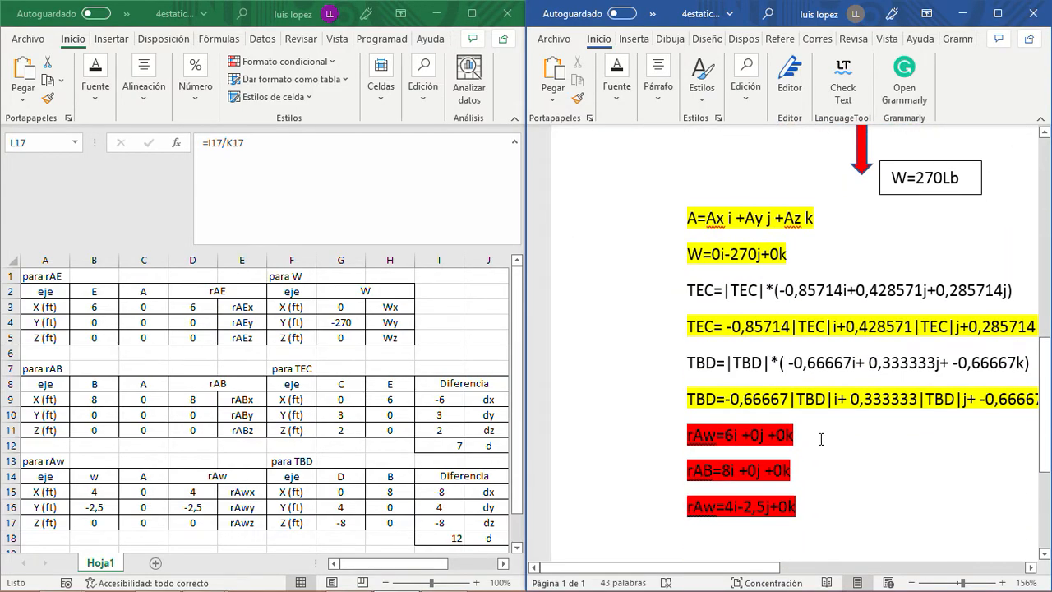
scroll(821, 439, "up", 3)
scroll(820, 440, "down", 8)
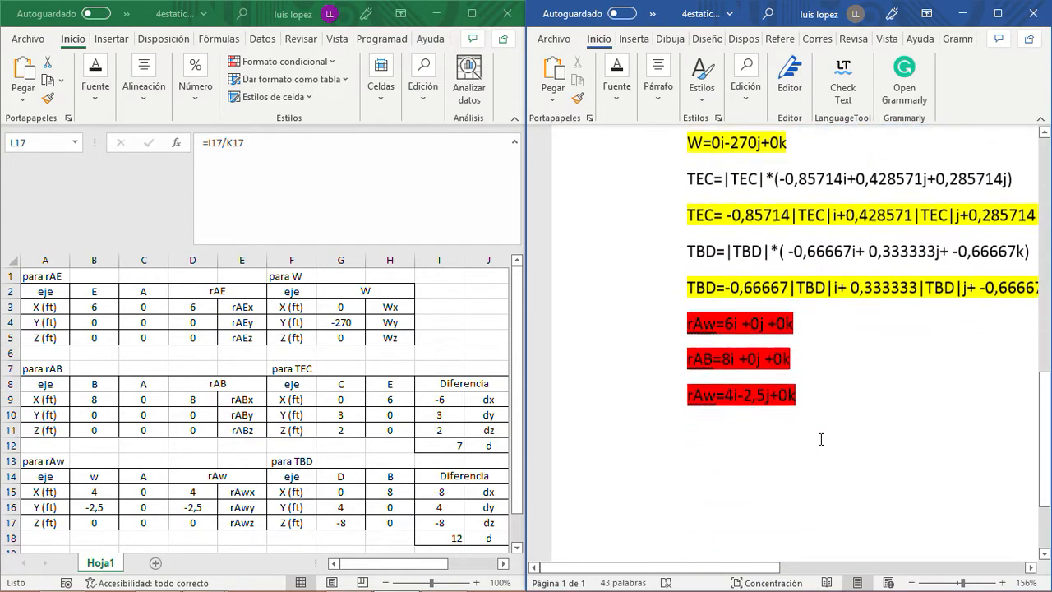
scroll(821, 439, "up", 7)
scroll(822, 438, "down", 5)
scroll(822, 438, "down", 1)
mouse_move(743, 568)
left_mouse_down()
mouse_move(852, 569)
mouse_move(755, 570)
left_mouse_up()
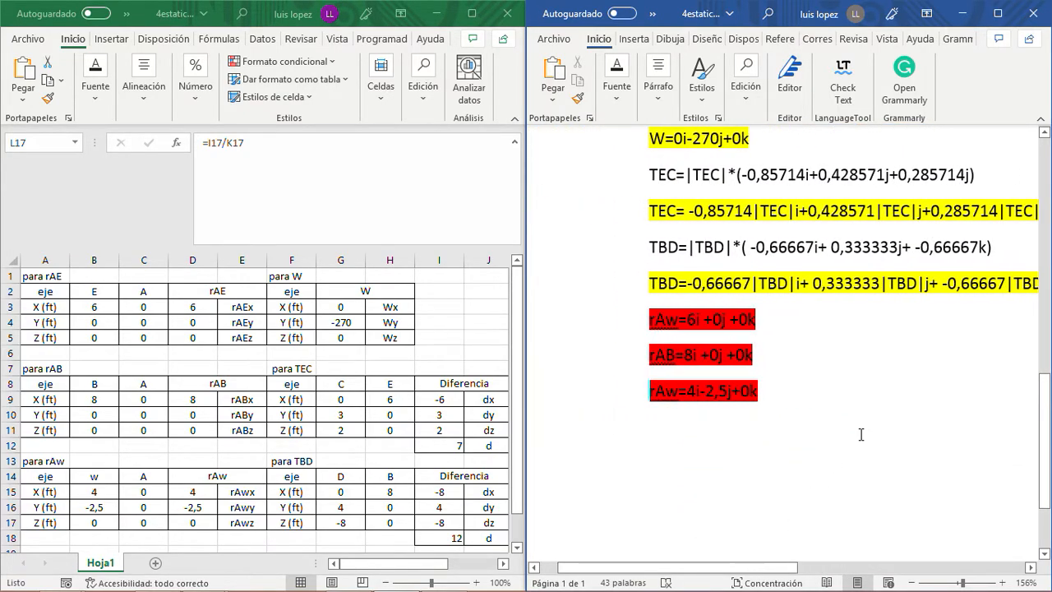
scroll(822, 434, "up", 3)
scroll(864, 435, "down", 1)
scroll(864, 434, "down", 3)
scroll(864, 440, "up", 7)
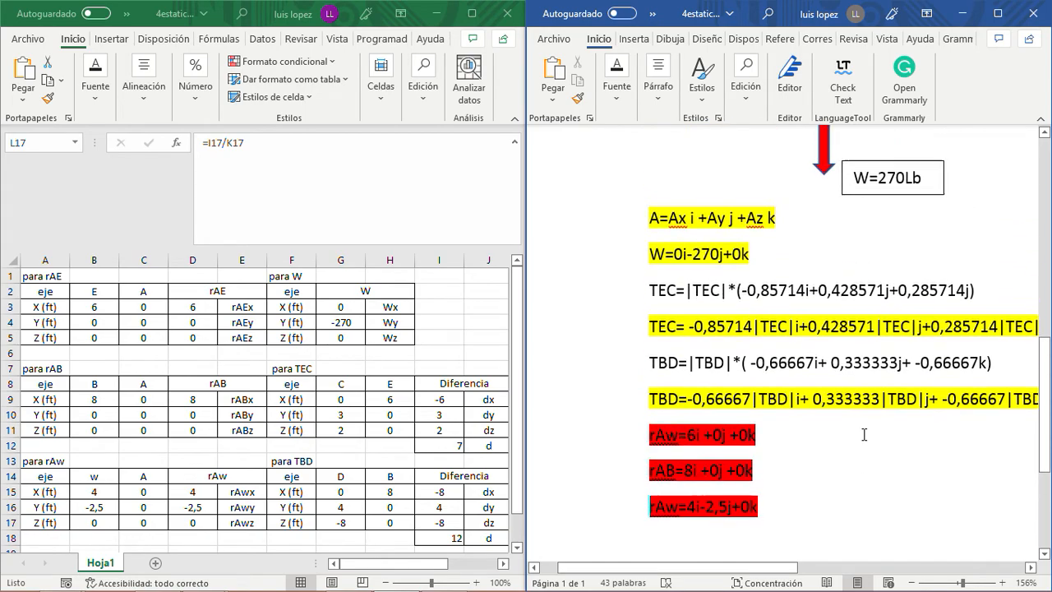
scroll(867, 448, "down", 4)
scroll(867, 448, "down", 1)
mouse_move(798, 568)
left_mouse_down()
mouse_move(820, 571)
mouse_move(793, 570)
left_mouse_up()
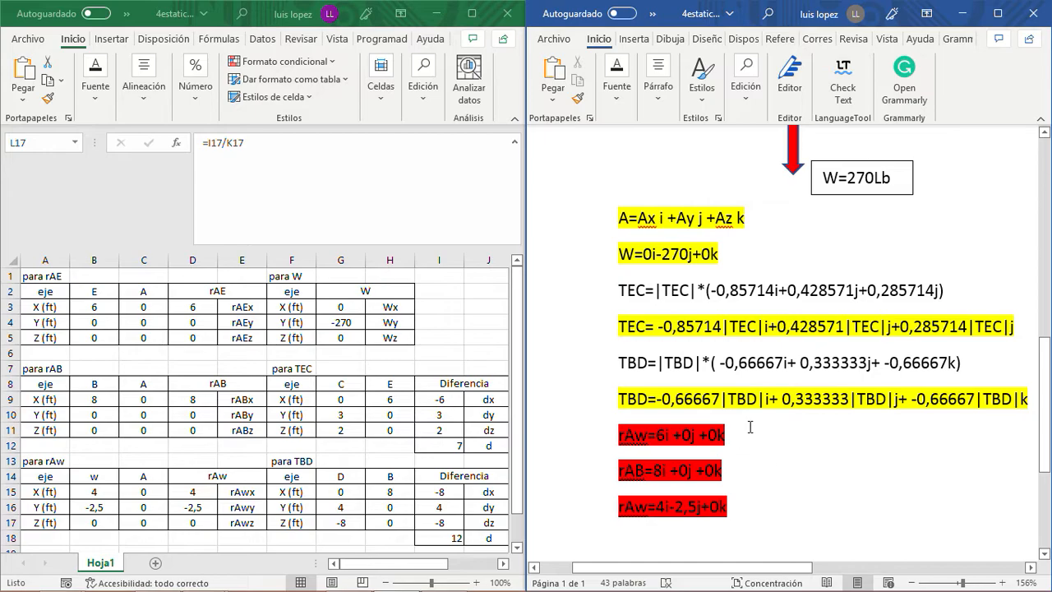
- Delete the unhighlighted factored TBD and TEC lines, keeping only their expanded versions
left_click(970, 362)
left_click_drag(970, 362, 591, 371)
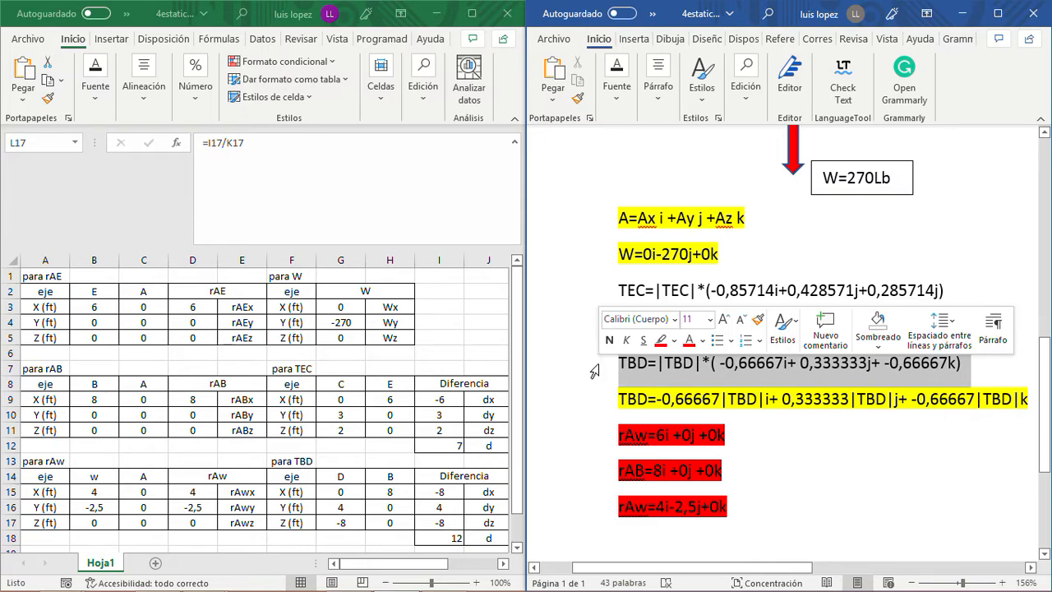
key("Delete")
left_click_drag(950, 292, 614, 294)
key("Delete")
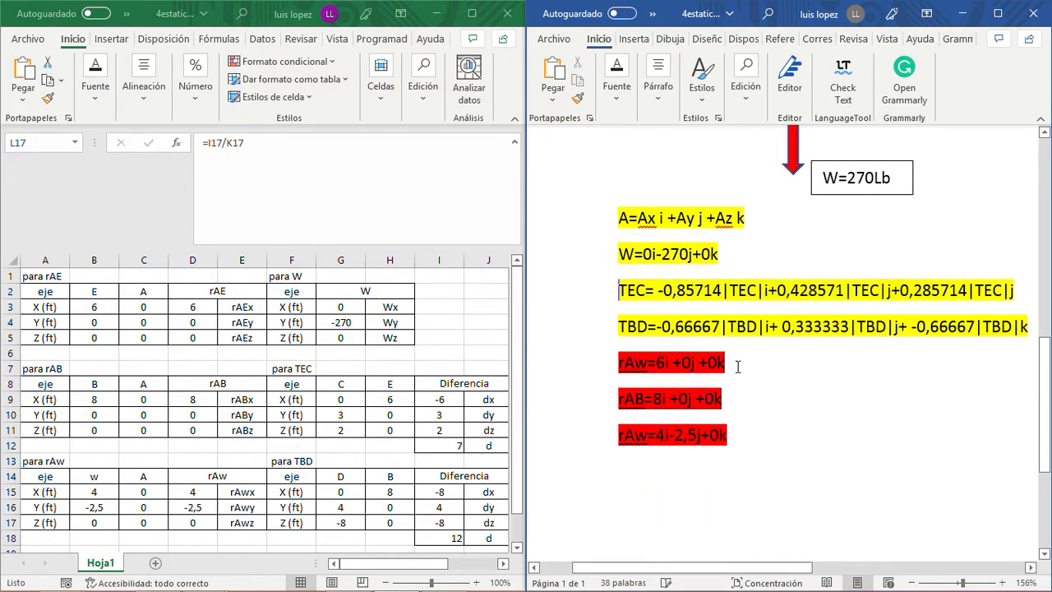
- Review the yellow force vectors and red position vectors against the sign's force diagram
scroll(742, 370, "up", 3)
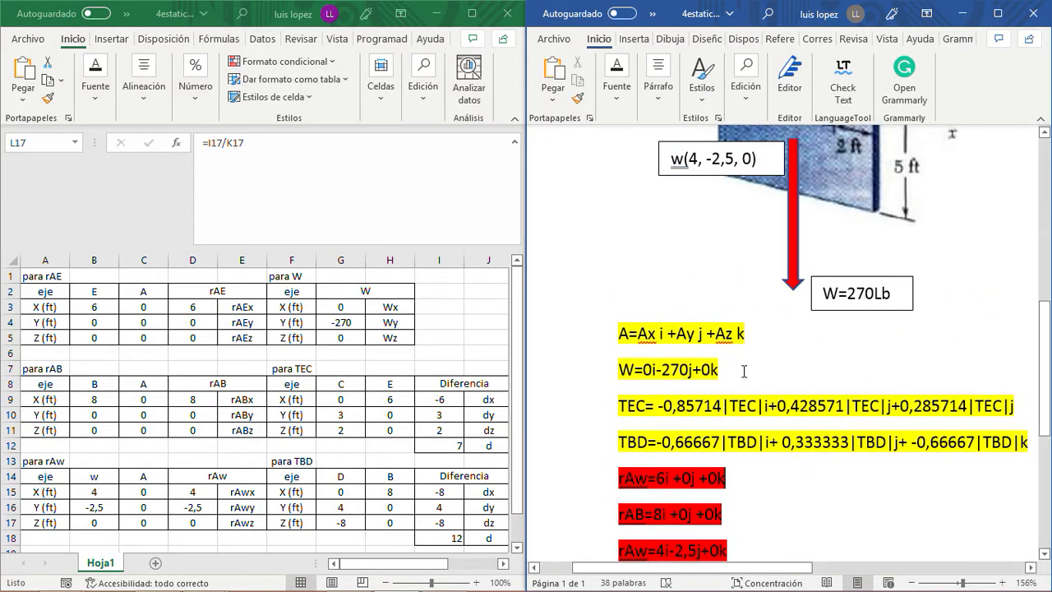
scroll(744, 371, "down", 3)
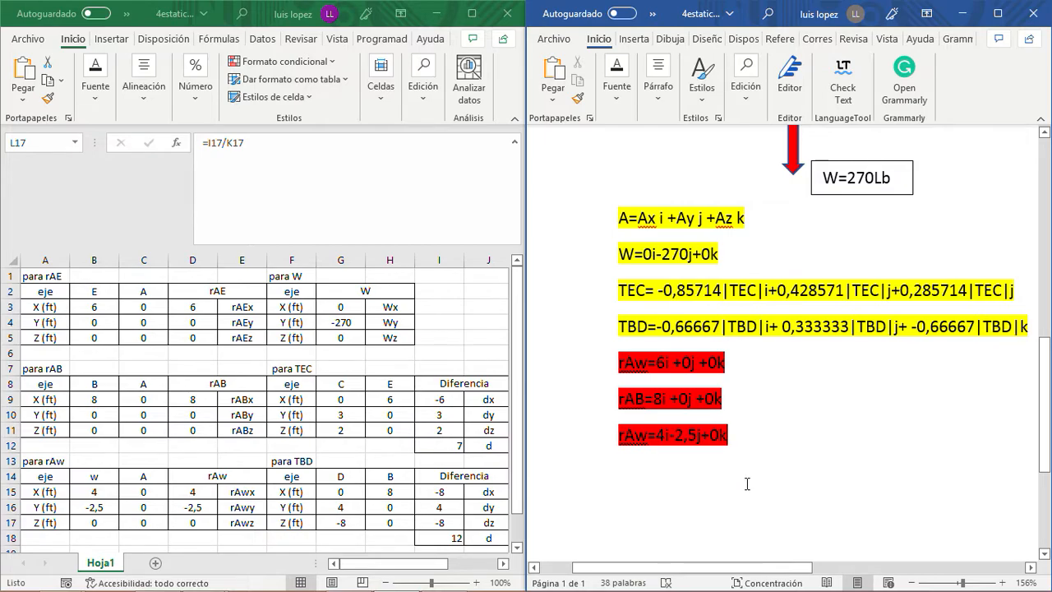
mouse_move(731, 569)
left_mouse_down()
mouse_move(781, 569)
mouse_move(729, 569)
left_mouse_up()
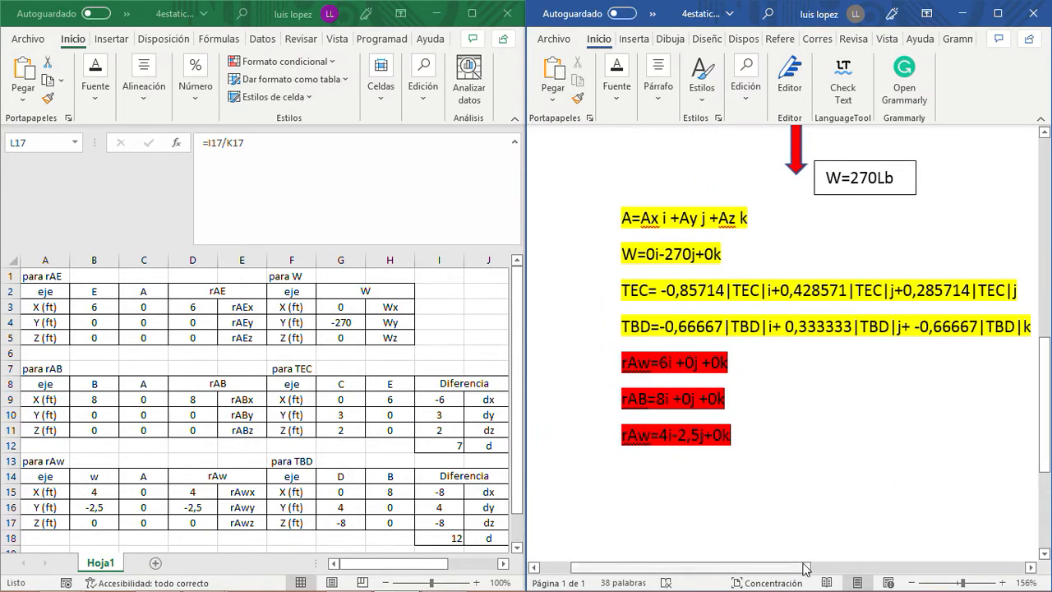
left_click_drag(805, 569, 830, 569)
left_click_drag(997, 323, 580, 233)
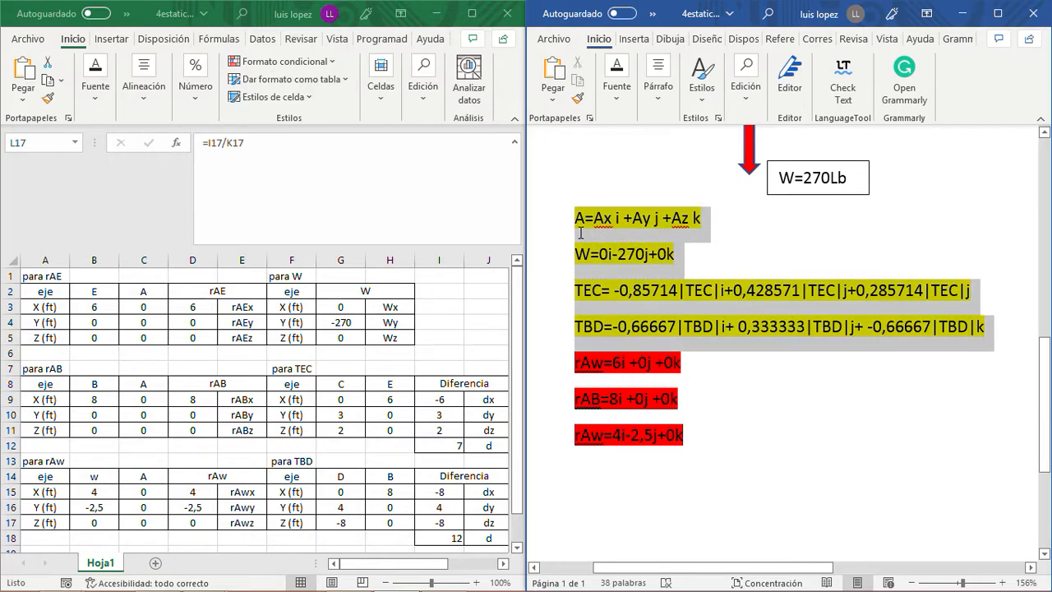
left_click(677, 254)
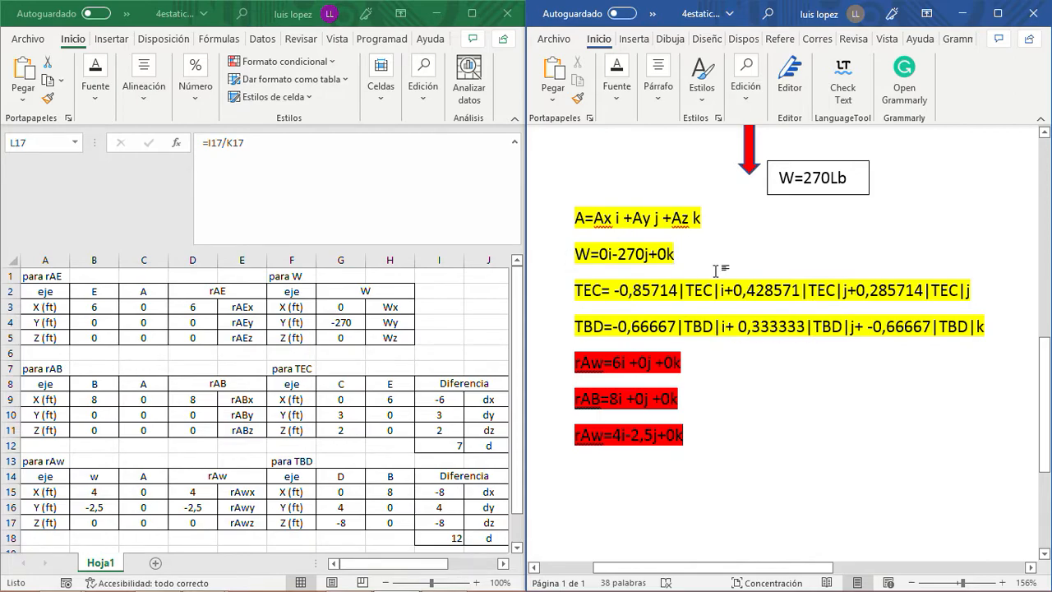
left_click(708, 433)
scroll(711, 431, "up", 3)
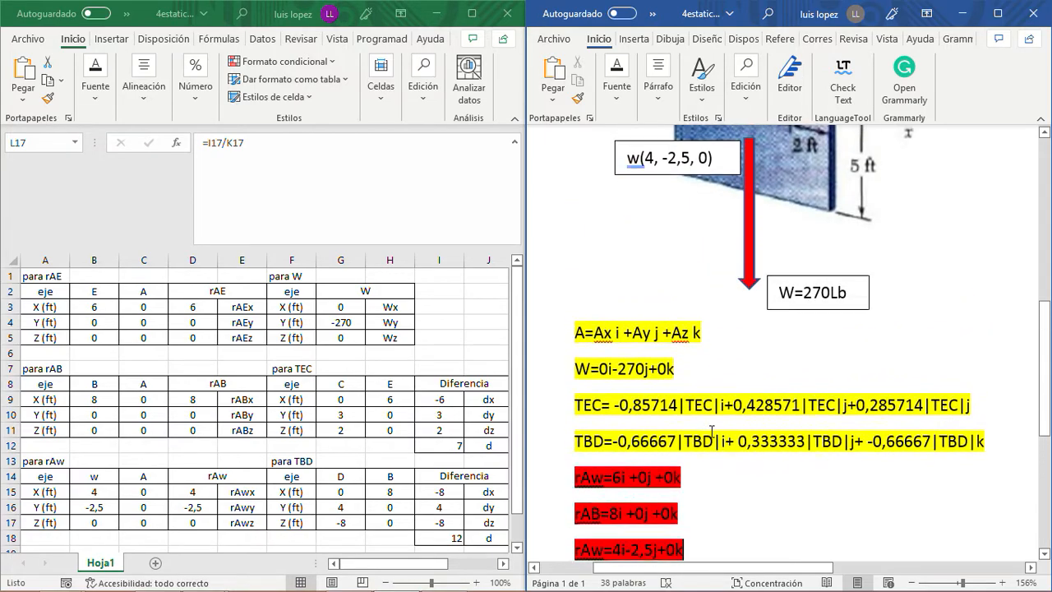
- Compare the A, W, TEC and TBD vectors and the red position vectors with the diagram's arrows and point coordinates
scroll(712, 425, "down", 10)
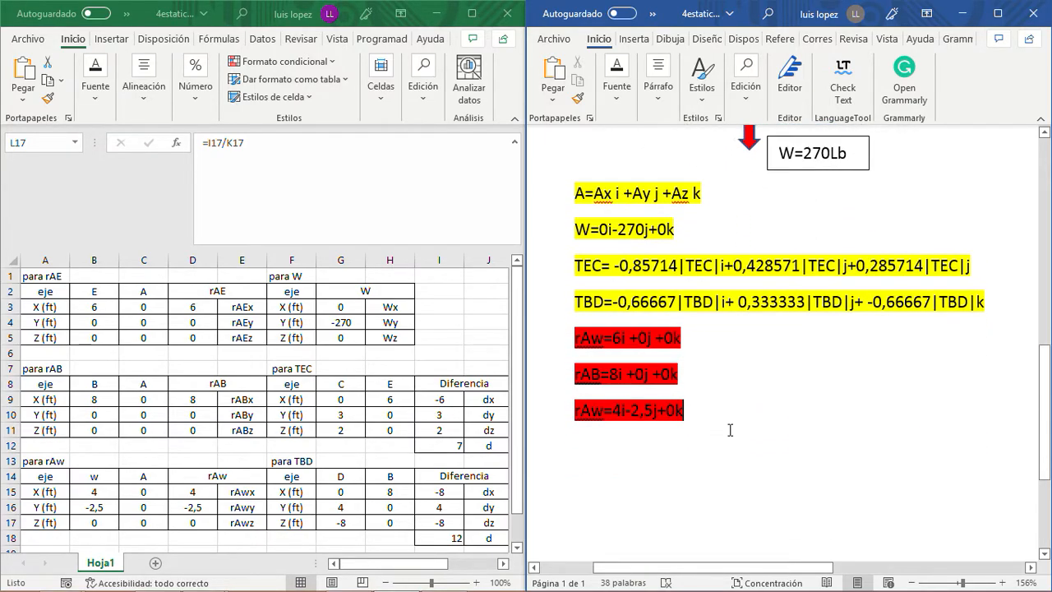
scroll(723, 427, "up", 5)
scroll(729, 428, "down", 1)
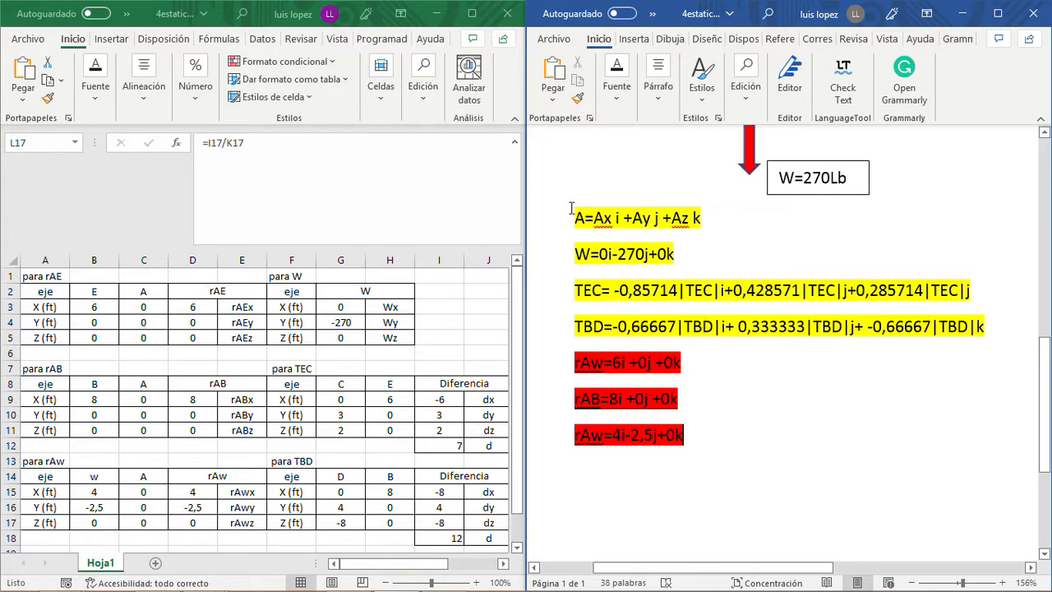
left_click_drag(574, 217, 781, 323)
left_click(778, 392)
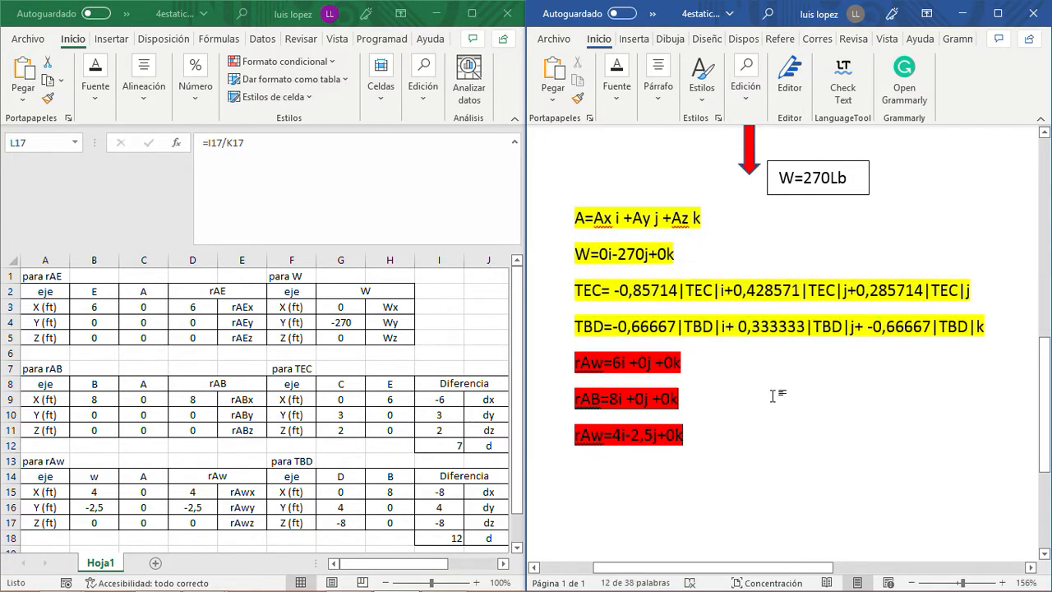
scroll(752, 394, "up", 3)
scroll(752, 394, "up", 6)
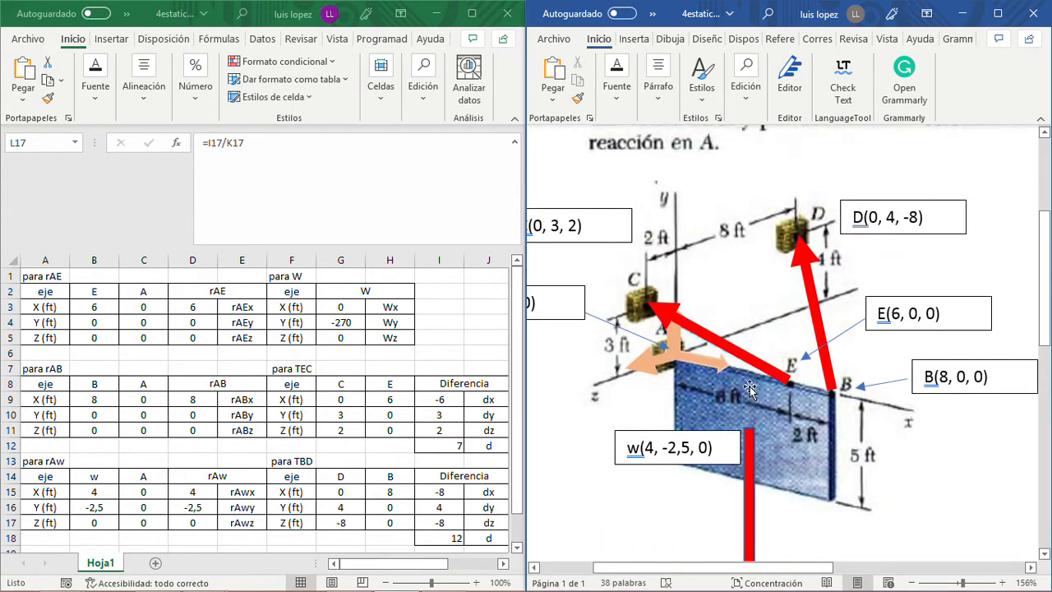
scroll(749, 390, "down", 10)
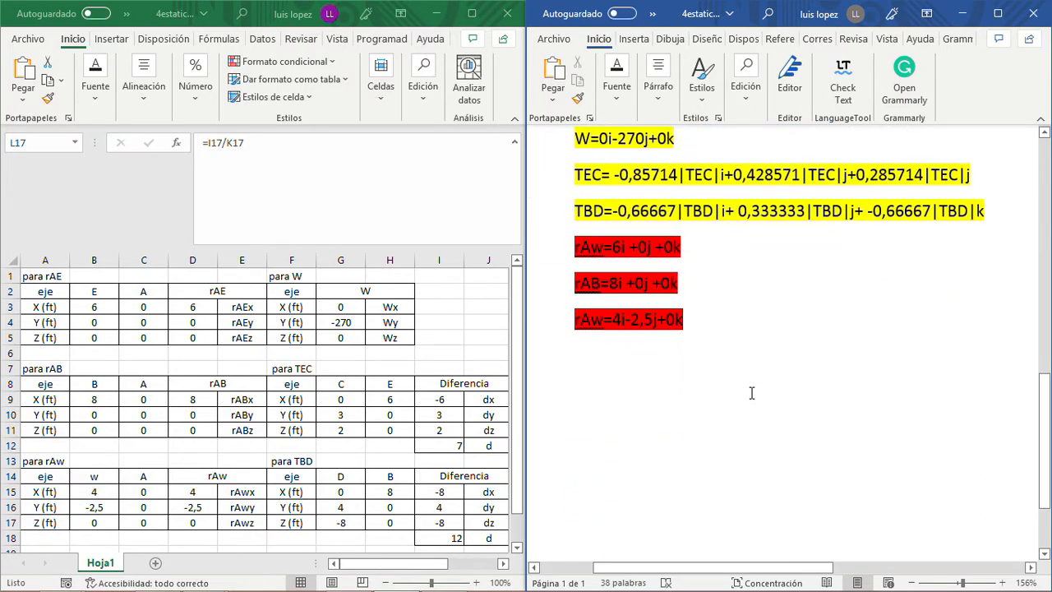
- Start a new line below the rAw=4i-2,5j+0k vector and recheck the sign's diagram
left_click(701, 319)
key("Return")
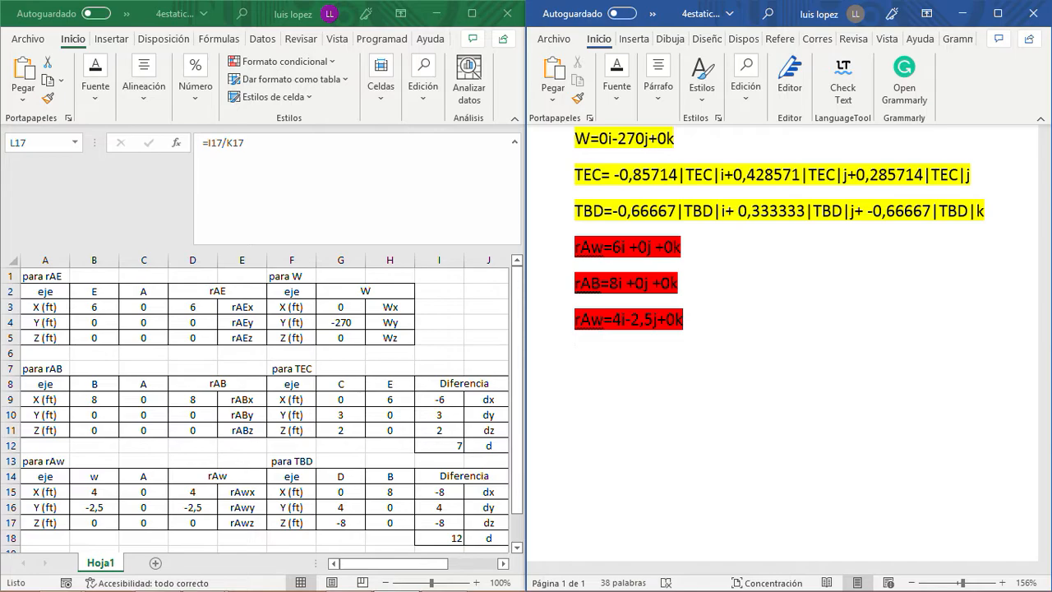
scroll(760, 444, "up", 8)
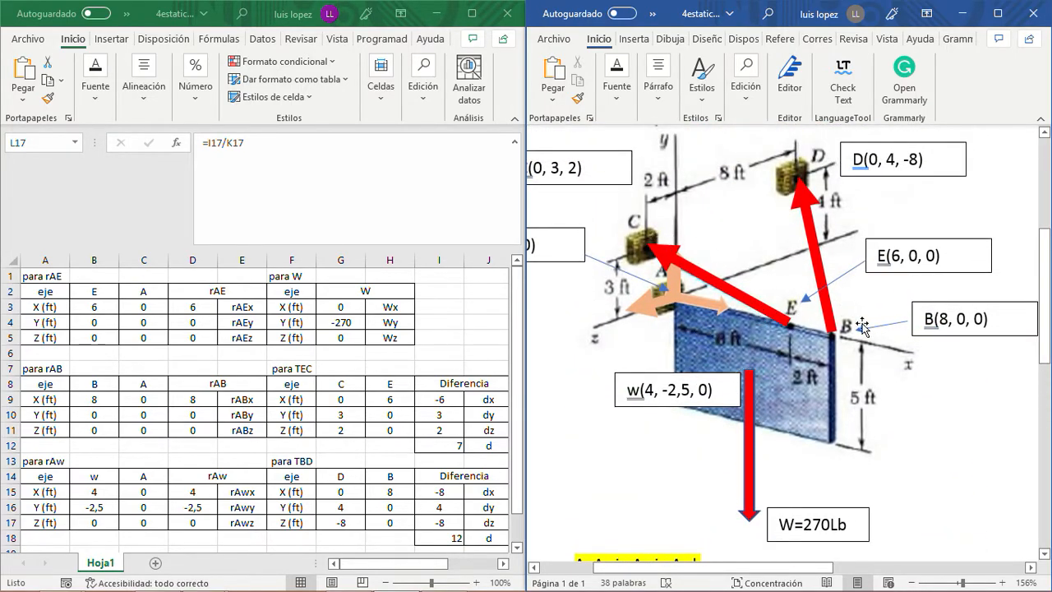
scroll(741, 393, "down", 3)
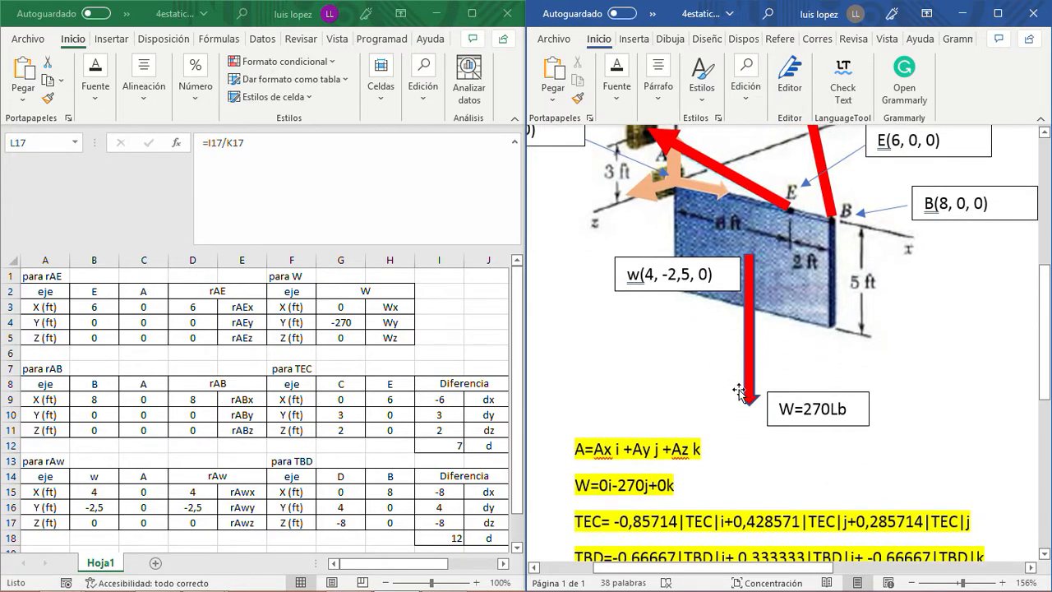
left_click(443, 332)
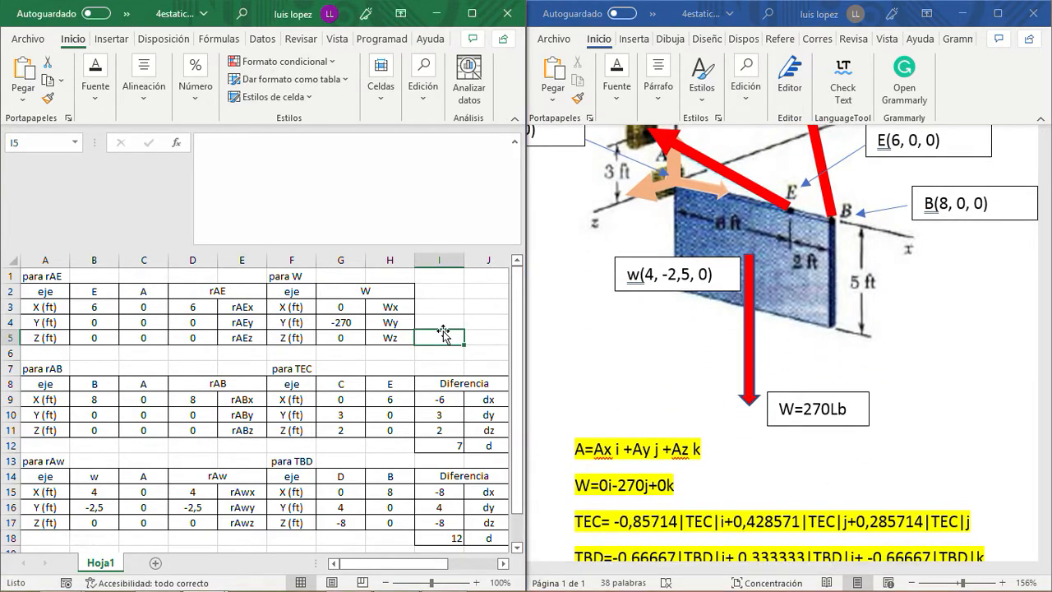
mouse_move(205, 582)
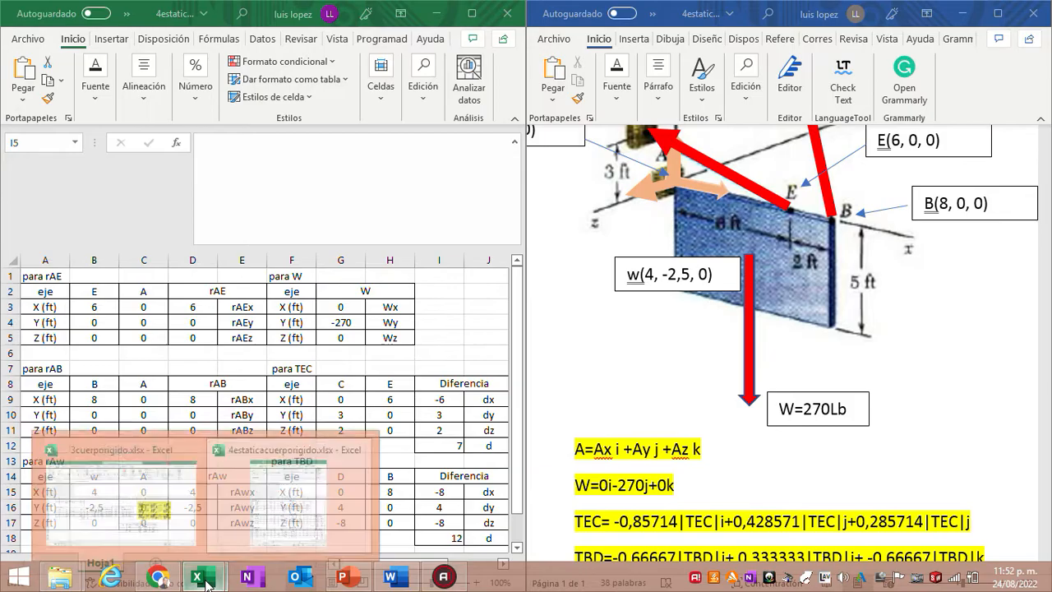
mouse_move(174, 514)
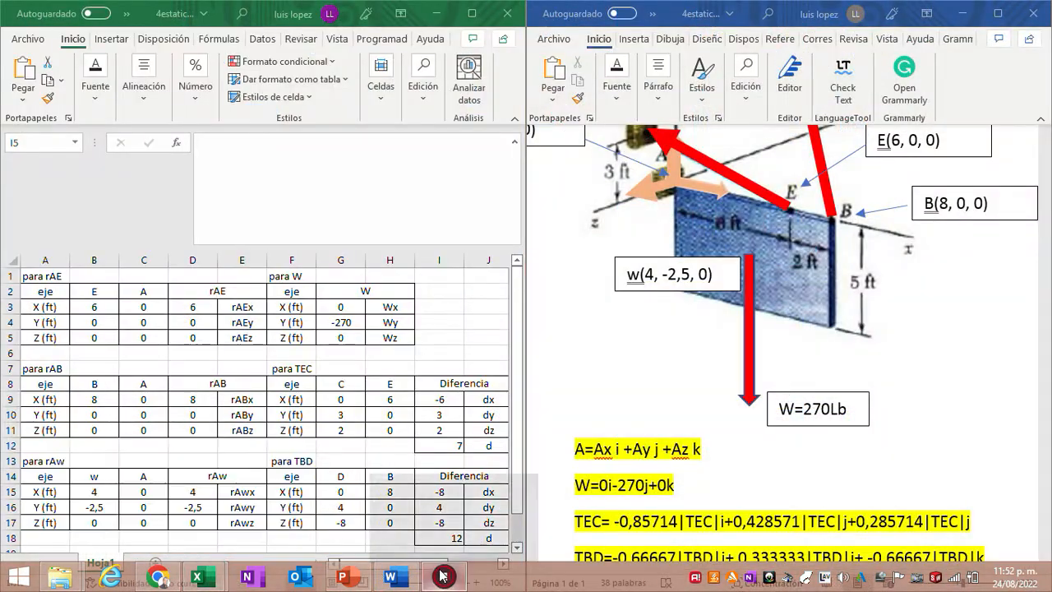
left_click(443, 576)
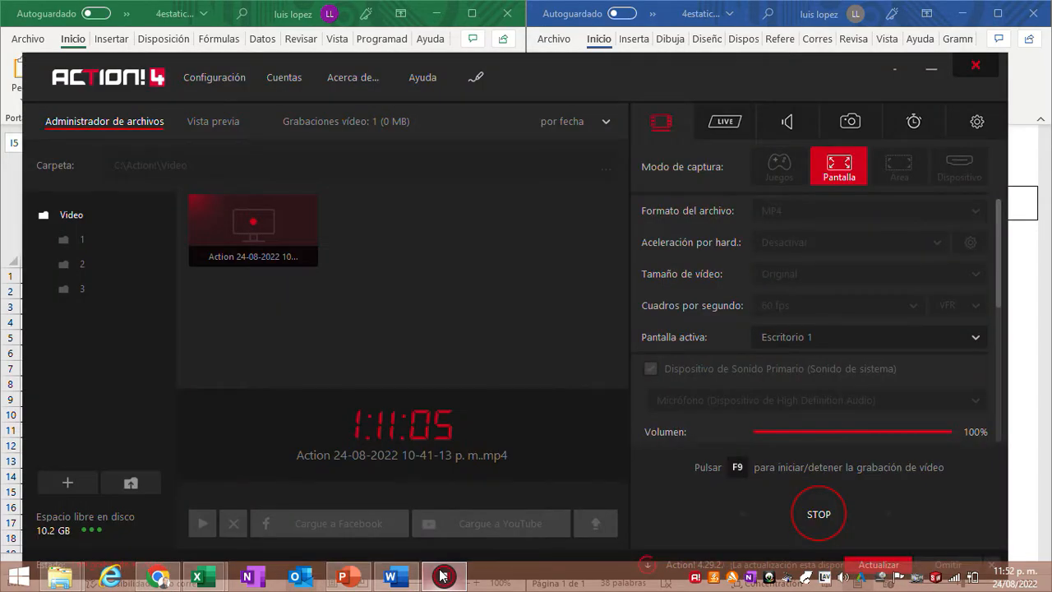
left_click(443, 576)
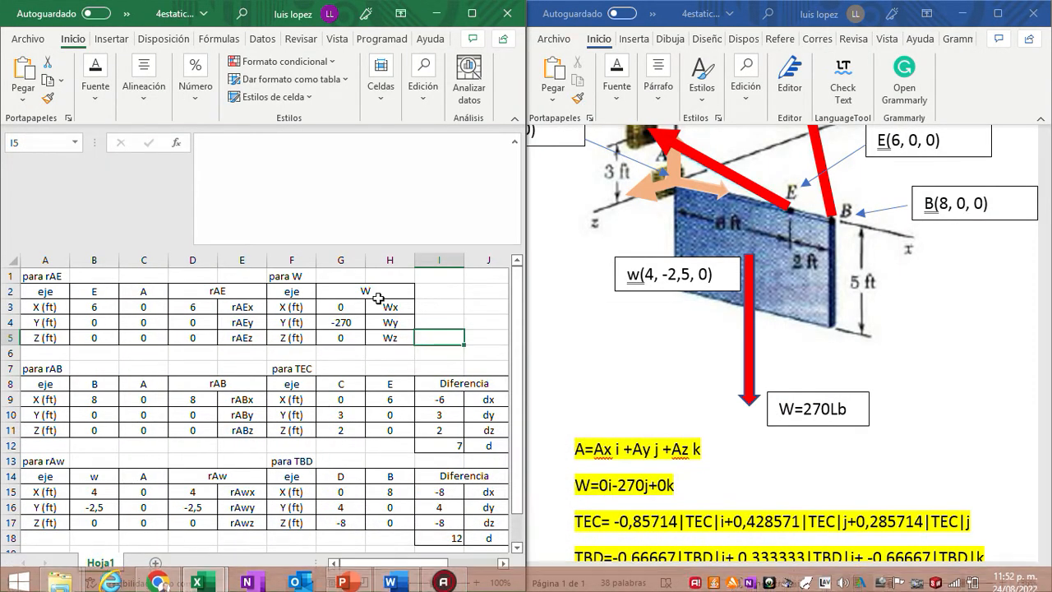
- Maximize the 4estaticacuerporigido.xlsx workbook to show all its tables, and switch to the 3cuerporigido.xlsx workbook
left_click(472, 14)
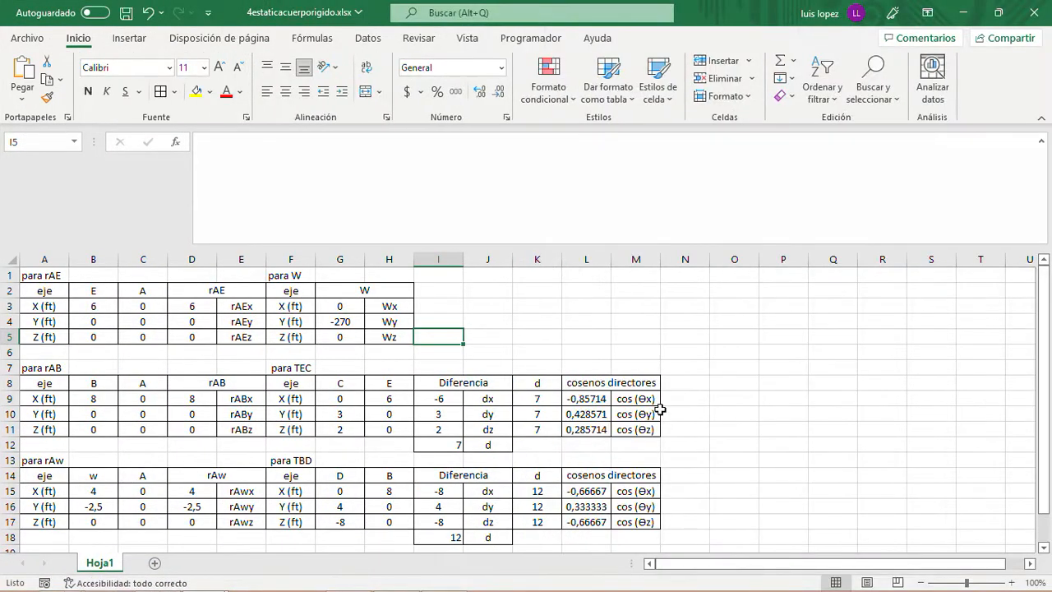
scroll(709, 456, "down", 4)
scroll(716, 383, "up", 4)
mouse_move(204, 577)
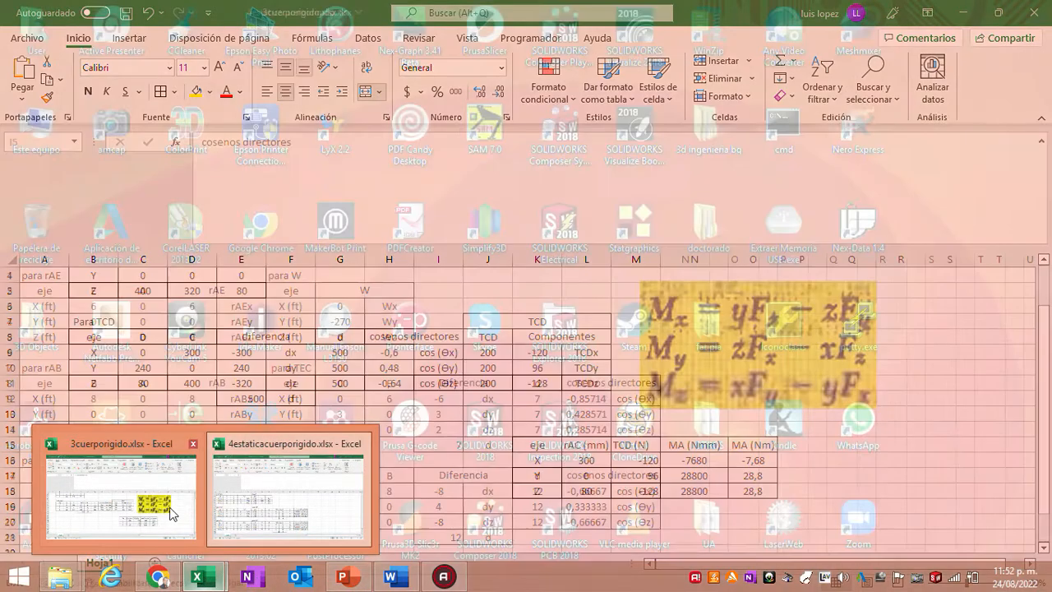
left_click(164, 501)
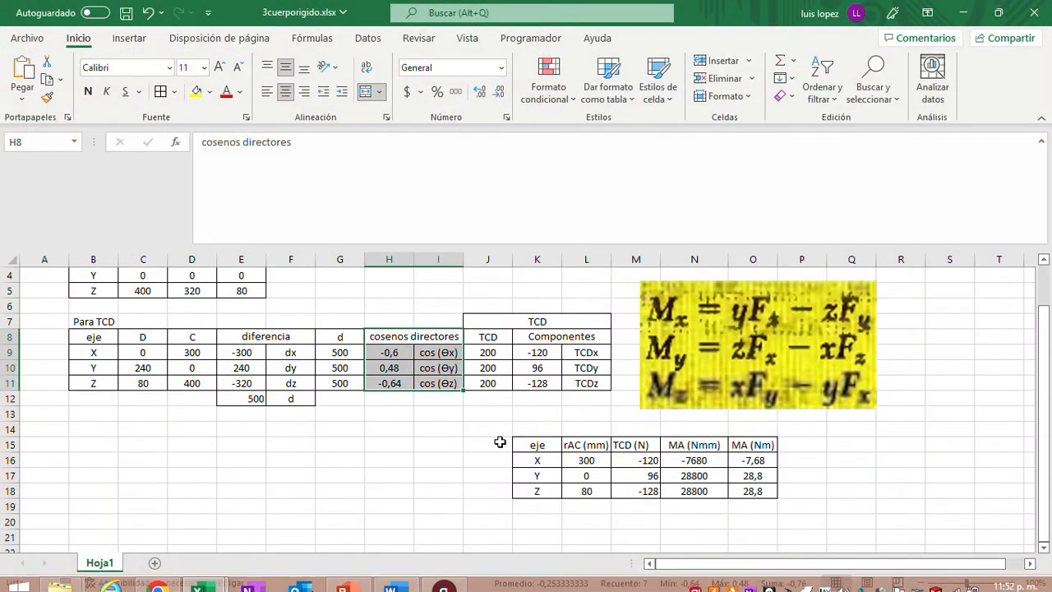
- Copy the moment table in K15:O18 with the eje, rAC, TCD and MA columns
left_click(445, 411)
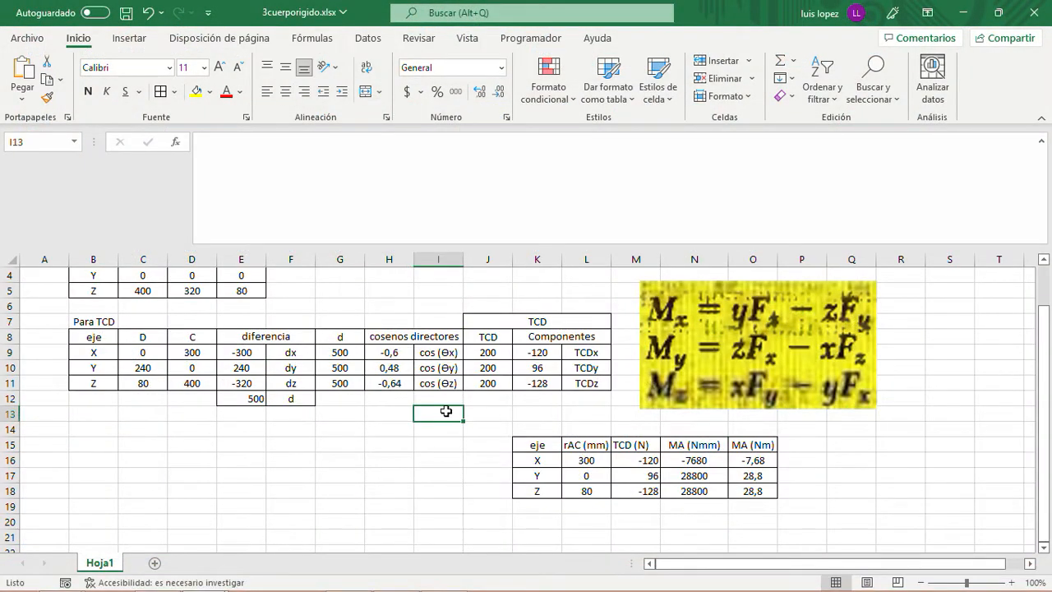
left_click(544, 444)
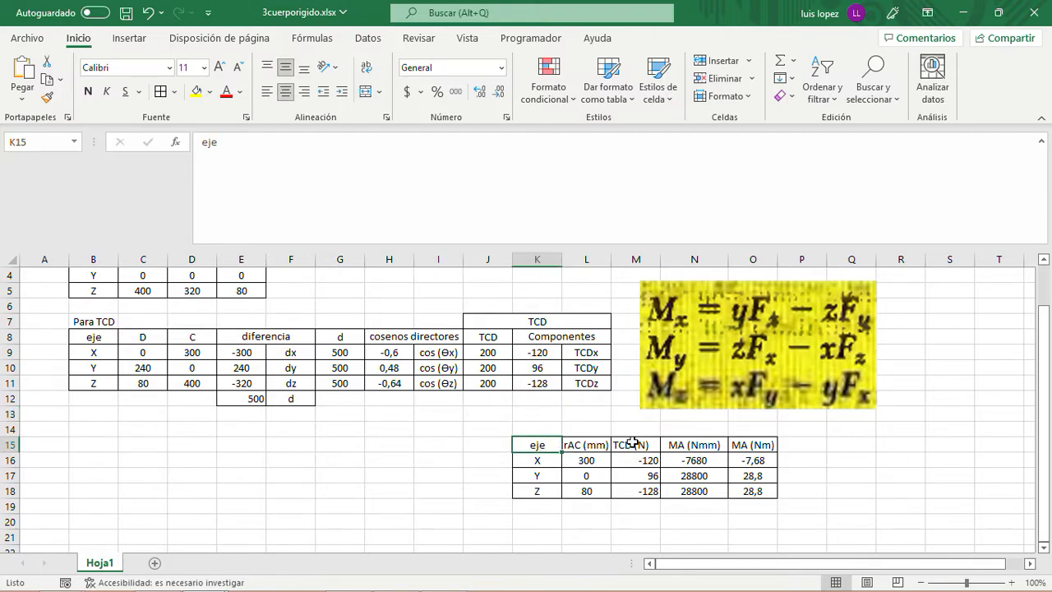
key("shift+Right")
key("shift+Right")
key("shift+Right")
key("shift+Right")
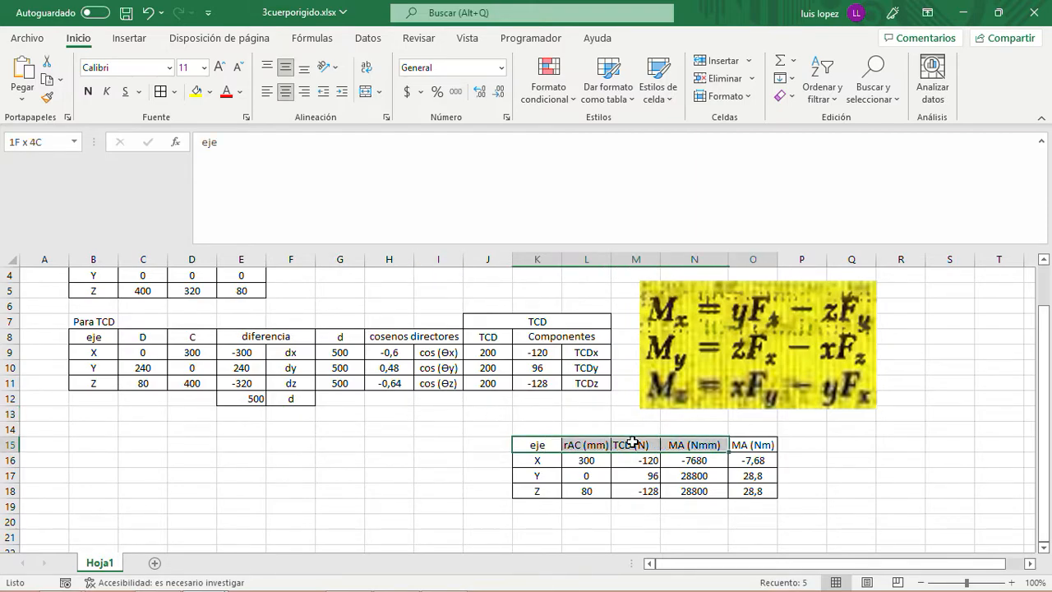
key("shift+Down")
key("shift+Down")
key("shift+Down")
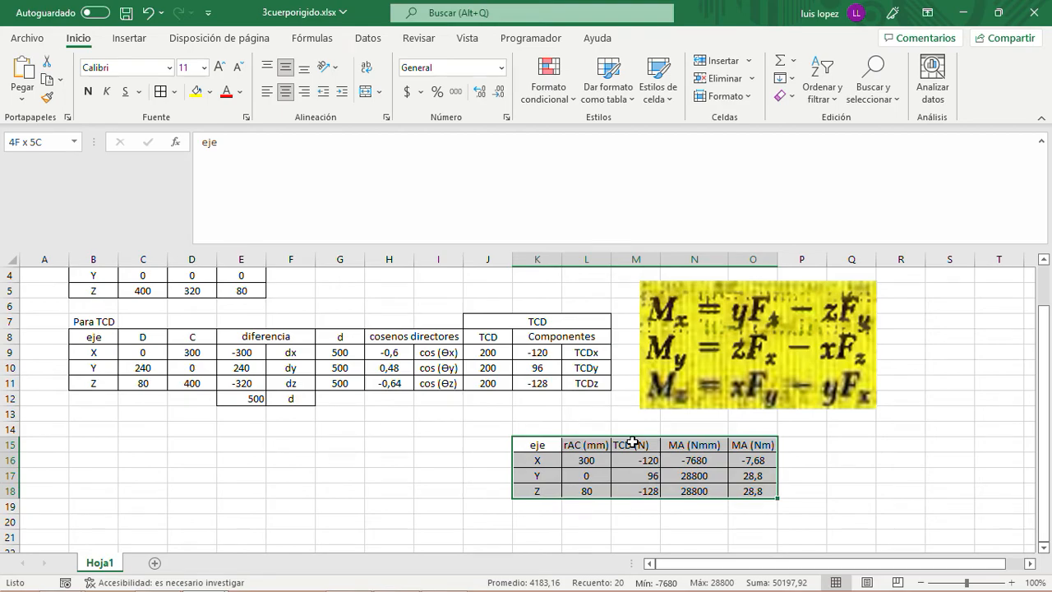
key("ctrl+c")
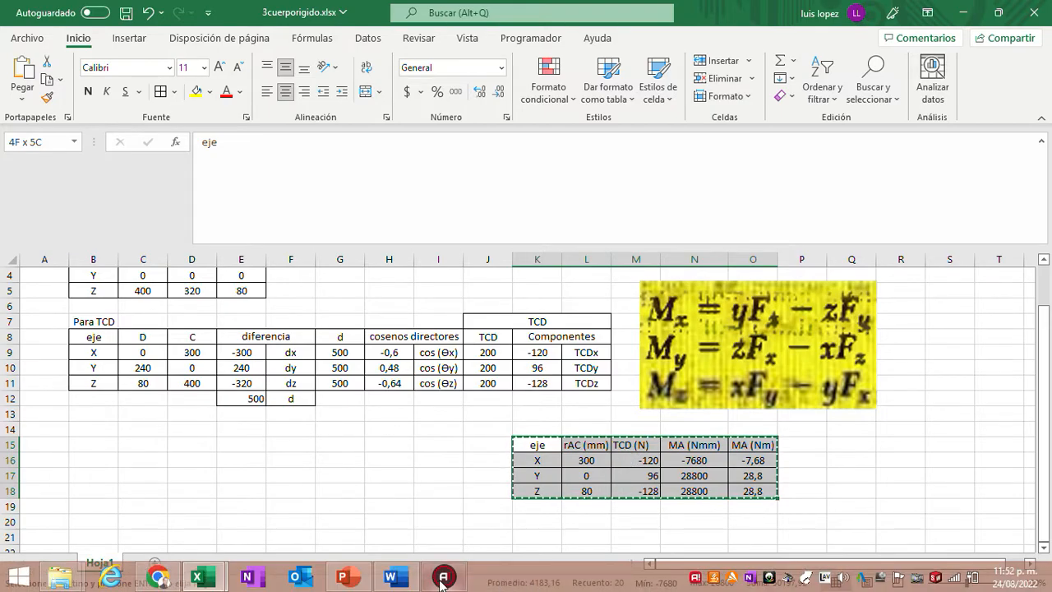
- Paste the copied moment table into 4estaticacuerporigido.xlsx starting at cell K2
mouse_move(344, 580)
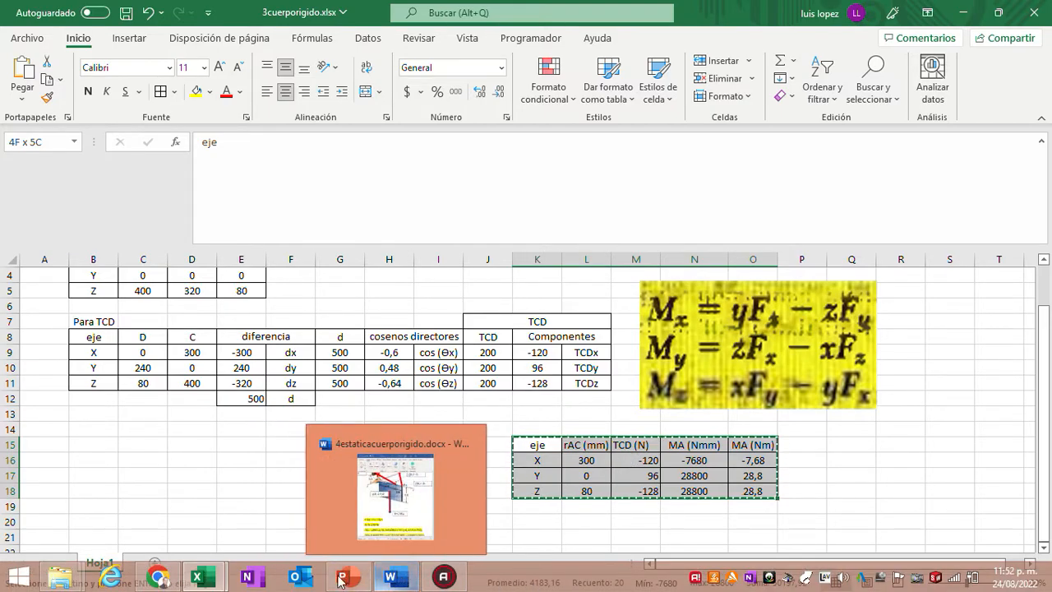
mouse_move(197, 577)
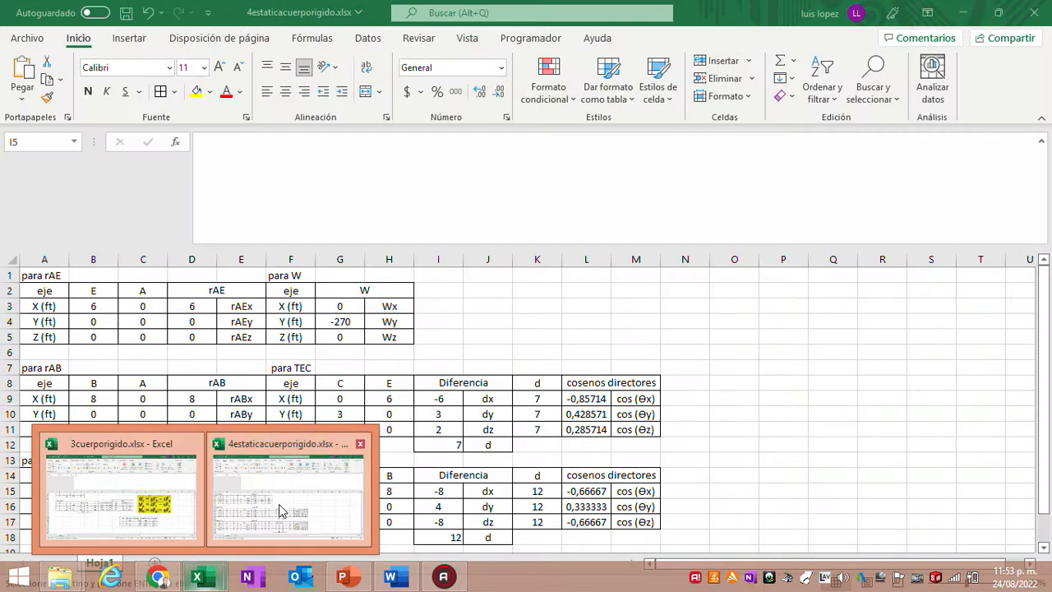
left_click(277, 507)
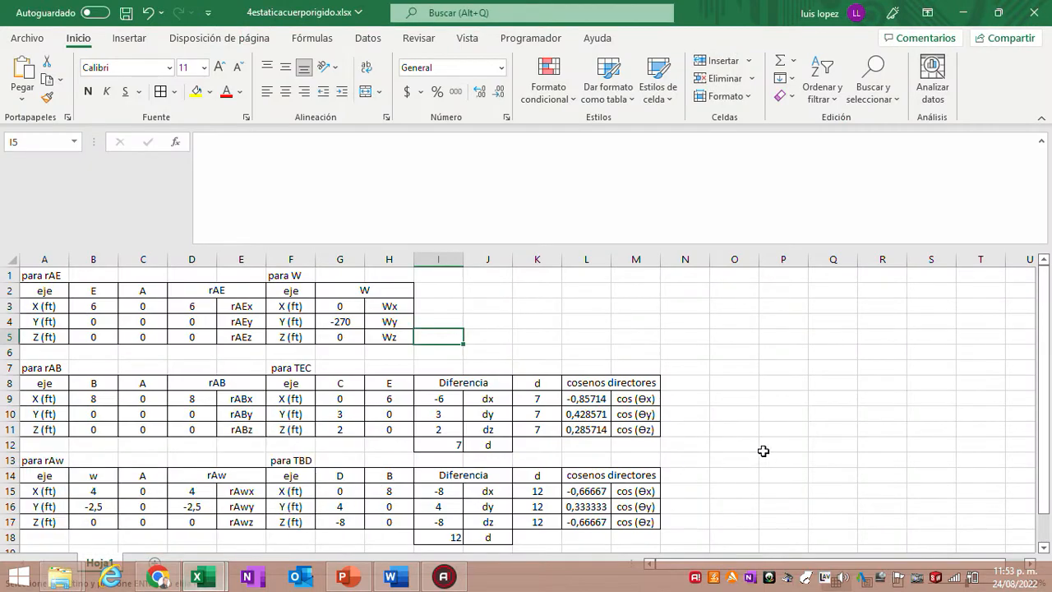
left_click(536, 292)
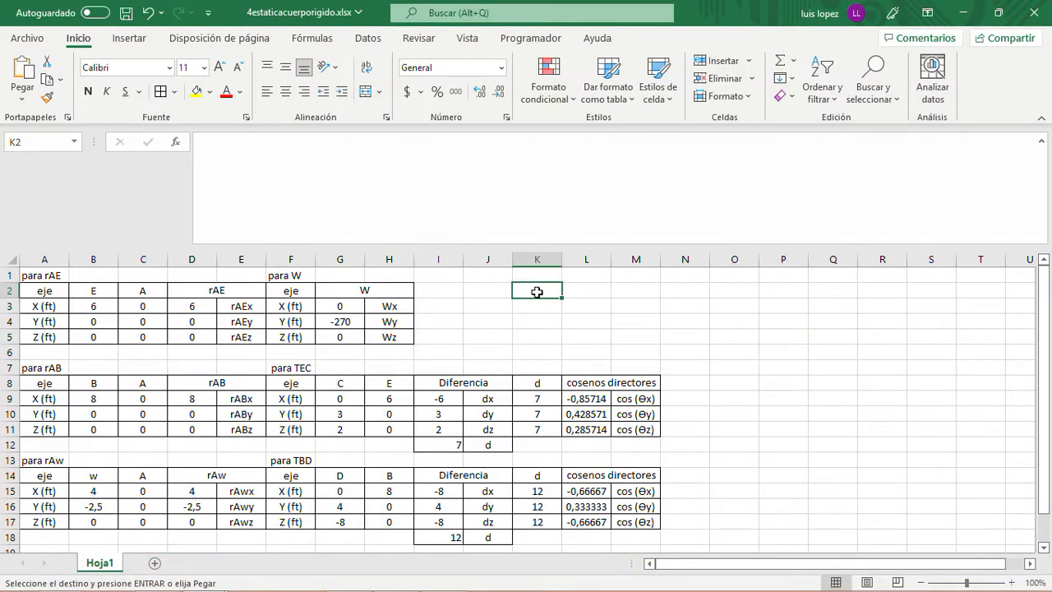
key("ctrl+v")
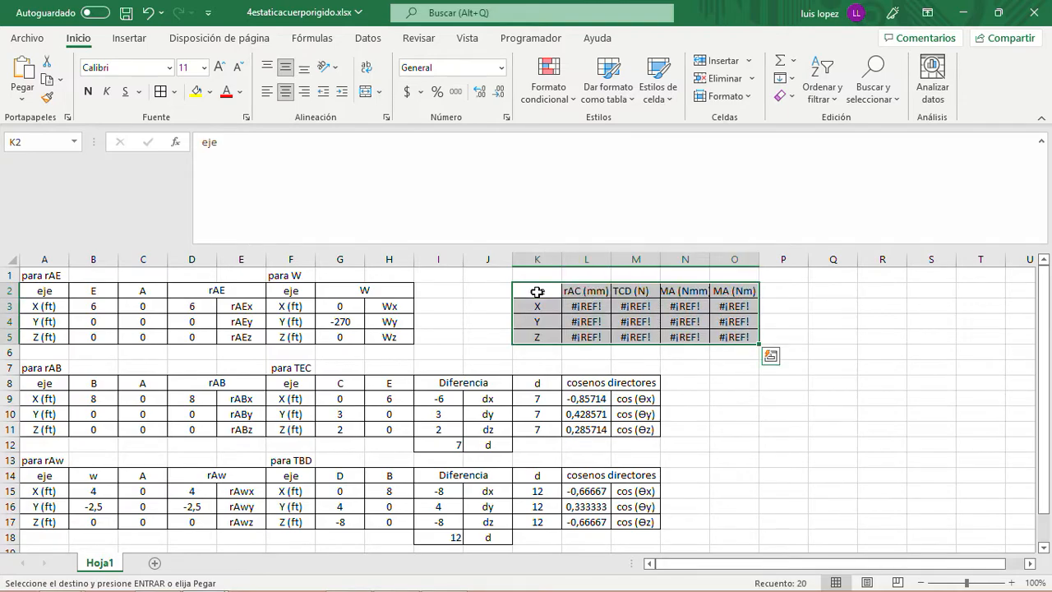
left_click(589, 306)
left_click(578, 290)
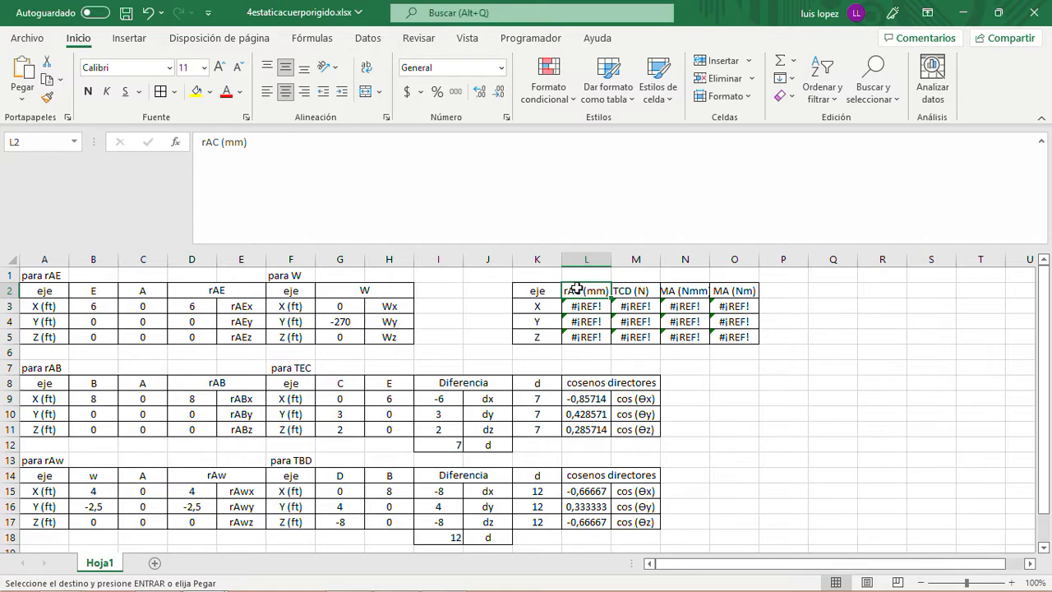
- Title the pasted moment table "para W" in cell K1
left_click(546, 273)
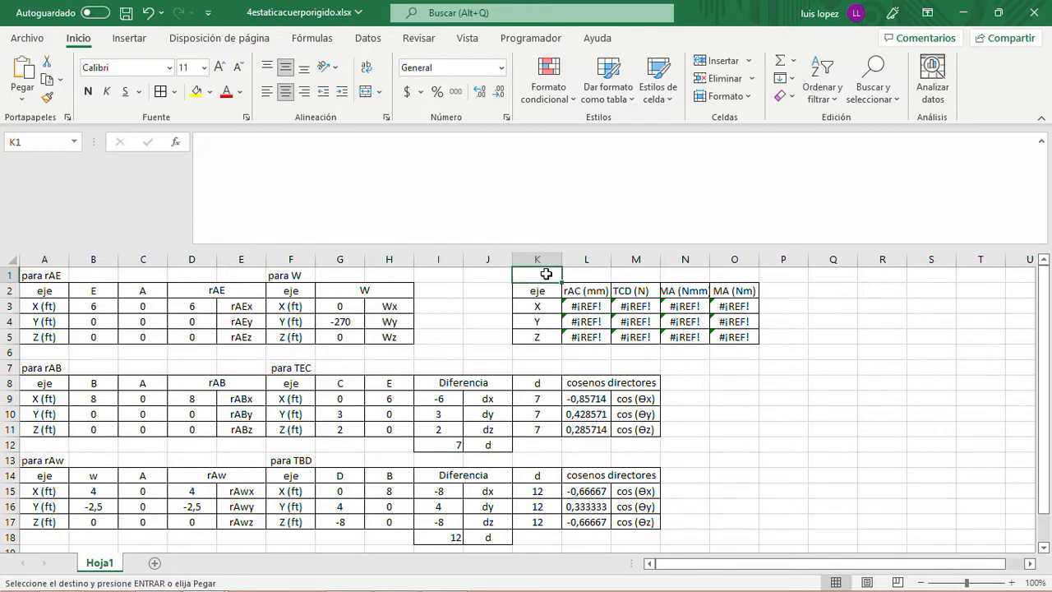
type("para")
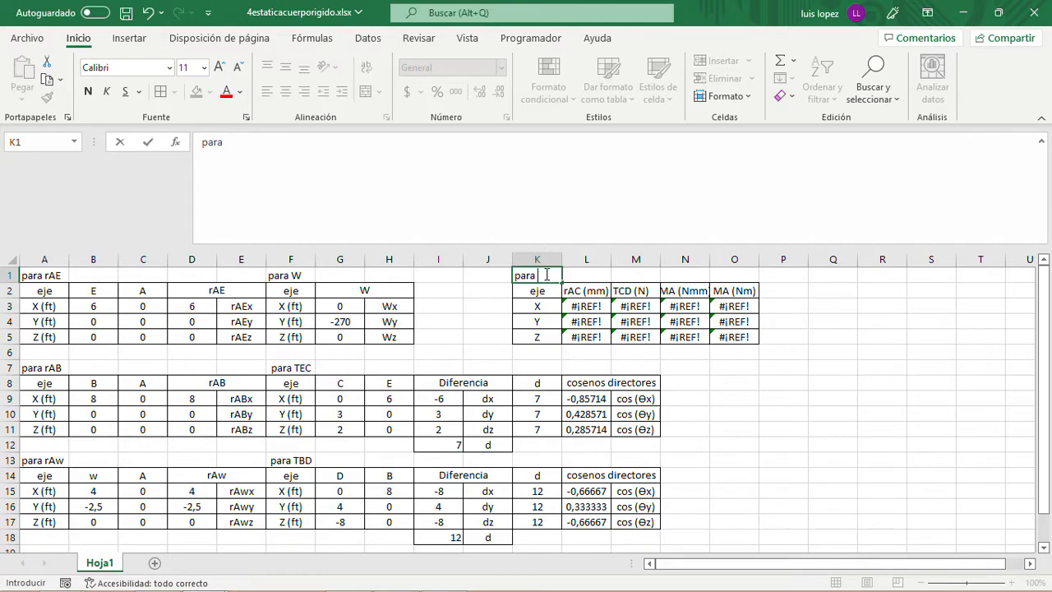
type(" W")
key("Return")
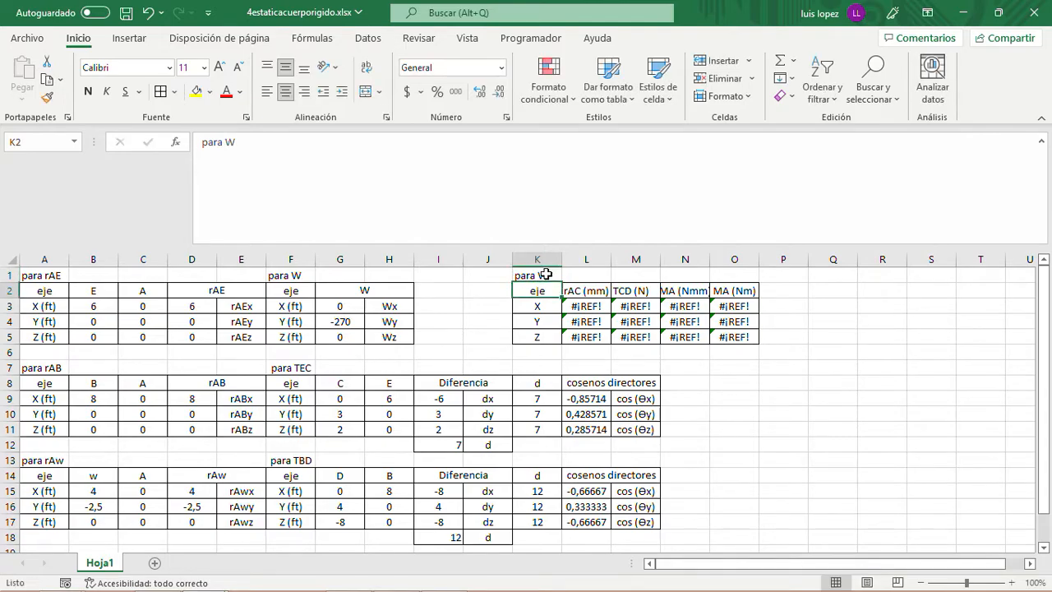
- Rename the moment table's position vector header in L2 as "rAw (ft)"
key("Right")
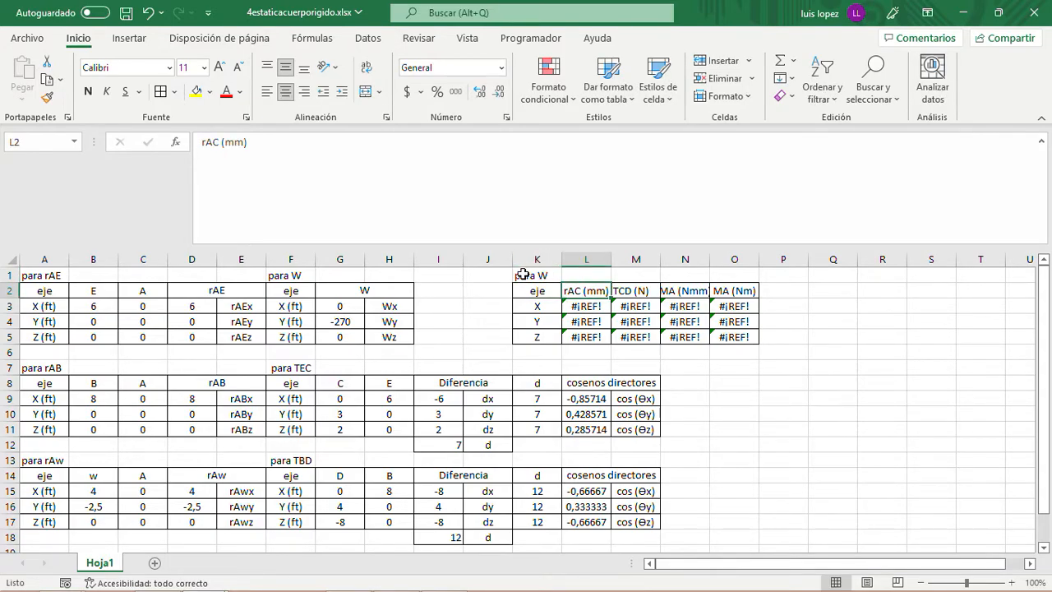
left_click(221, 147)
left_click(221, 146)
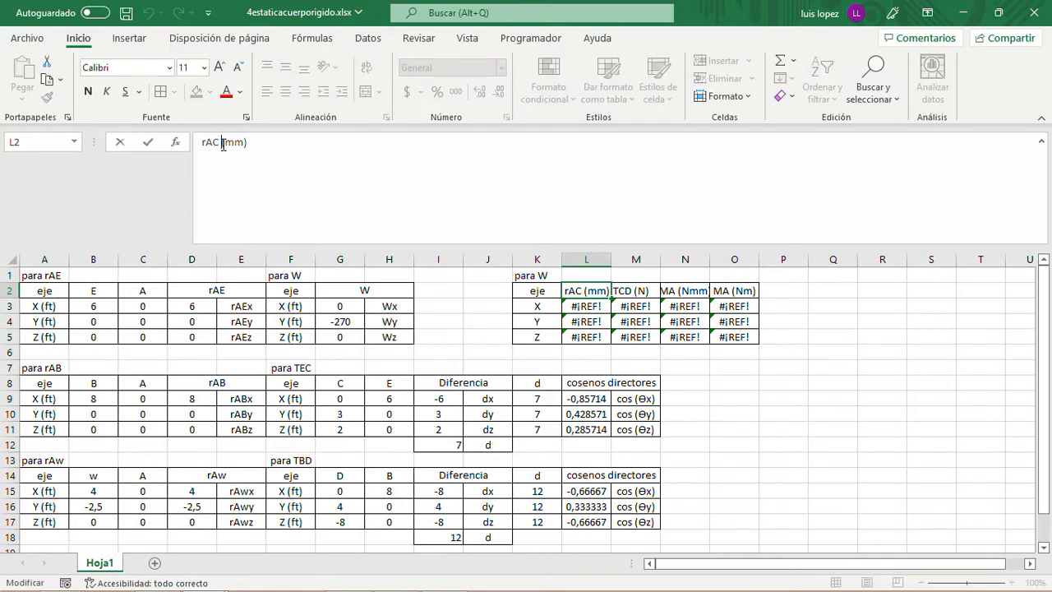
key("BackSpace")
type("w")
key("Right")
key("Right")
key("BackSpace")
key("BackSpace")
key("BackSpace")
key("BackSpace")
key("BackSpace")
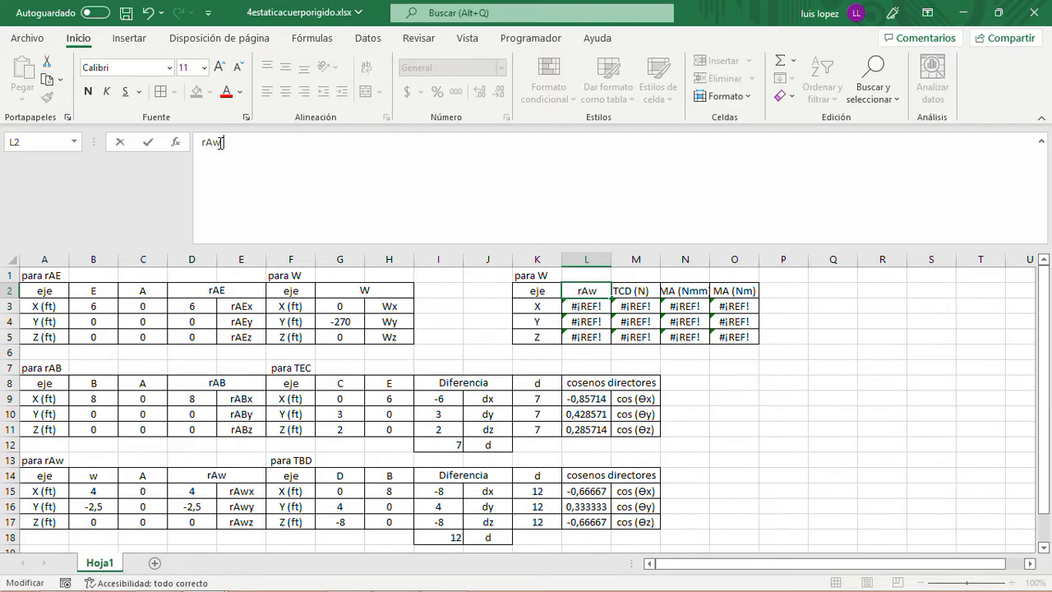
type("(ft)")
key("Return")
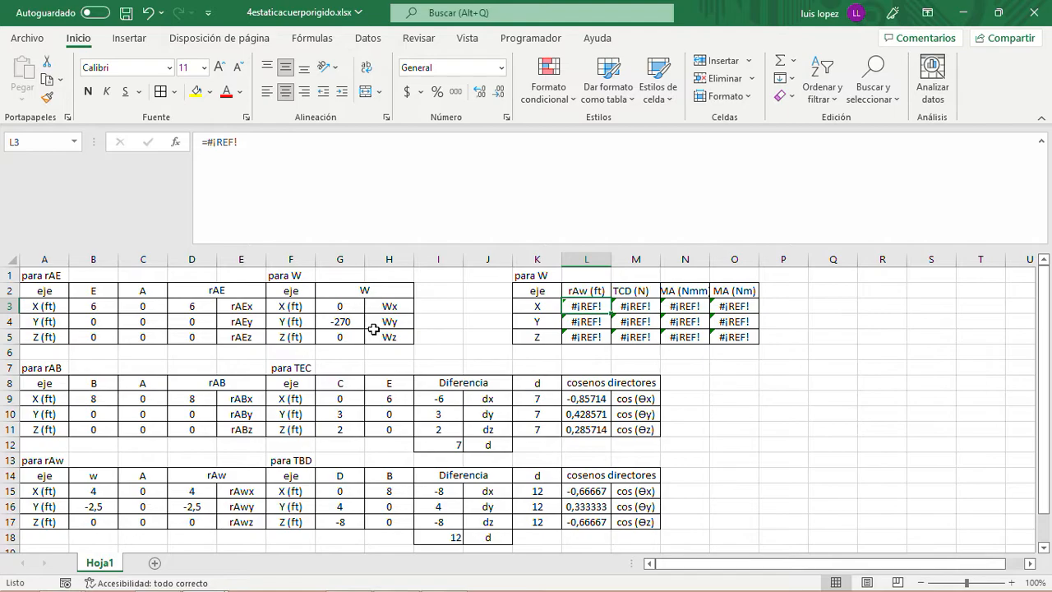
left_click(293, 462)
key("shift+Right")
key("shift+Right")
key("shift+Right")
key("shift+Right")
key("shift+Right")
key("shift+Right")
key("shift+Right")
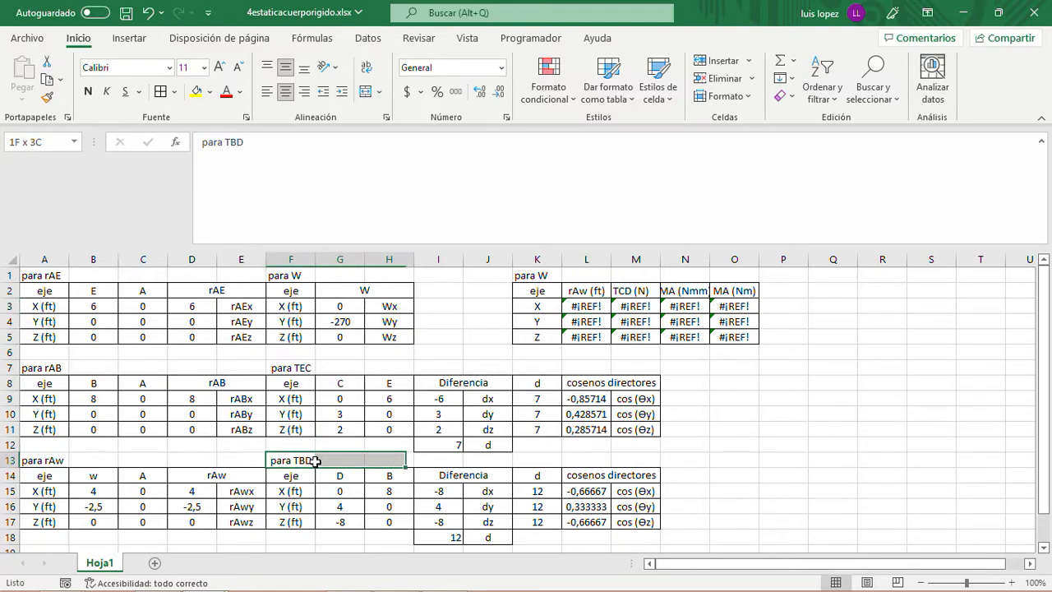
key("shift+Down")
key("shift+Down")
key("shift+Down")
key("shift+Down")
key("shift+Down")
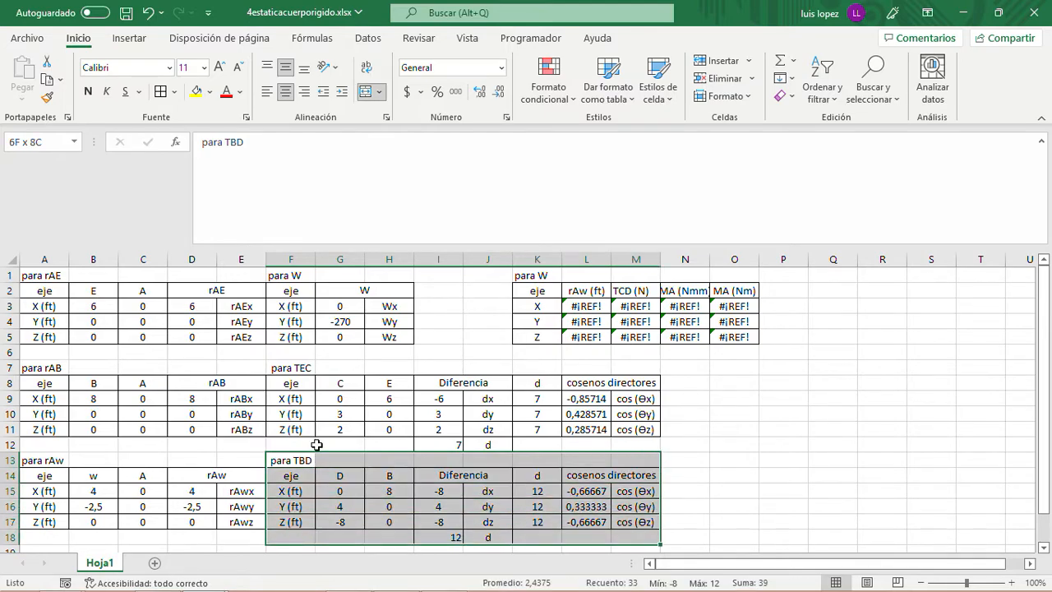
left_click(487, 294)
left_click(534, 277)
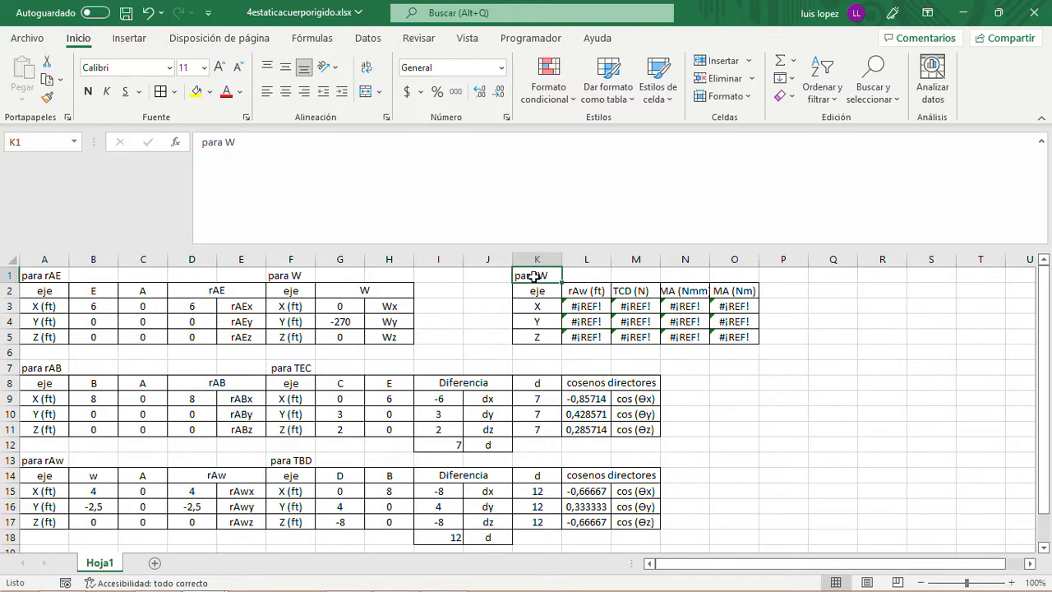
key("shift+Right")
key("shift+Right")
key("shift+Right")
key("shift+Right")
key("shift+Right")
key("shift+Left")
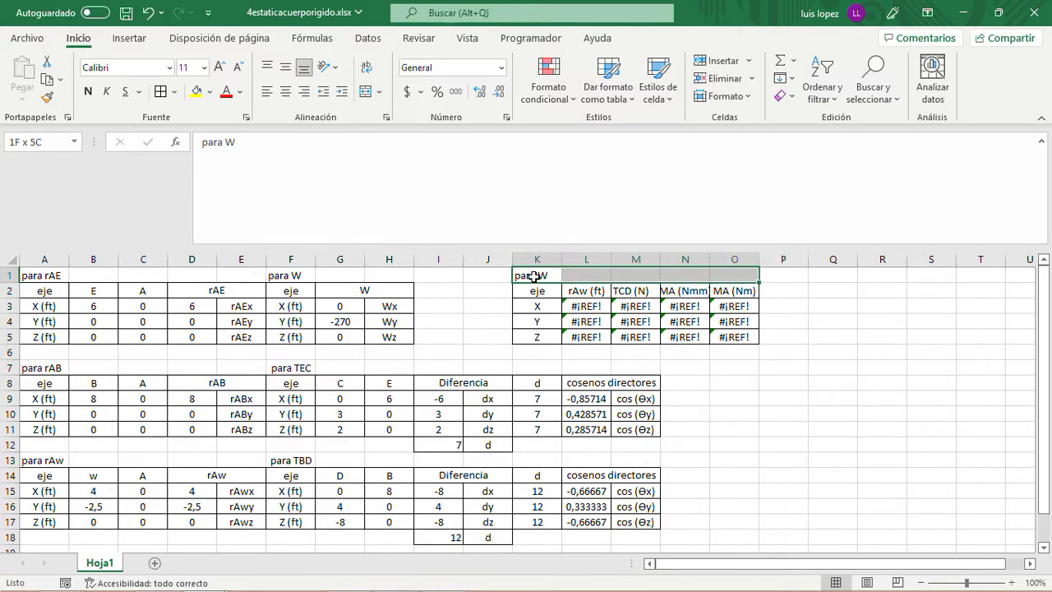
key("shift+Down")
key("shift+Down")
key("shift+Down")
key("shift+Down")
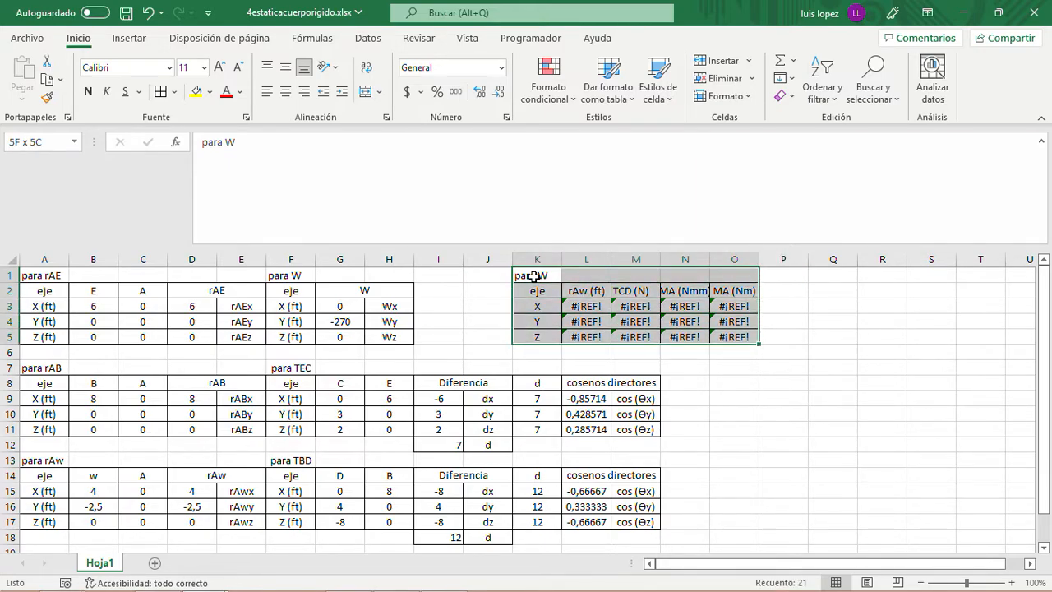
key("ctrl+q")
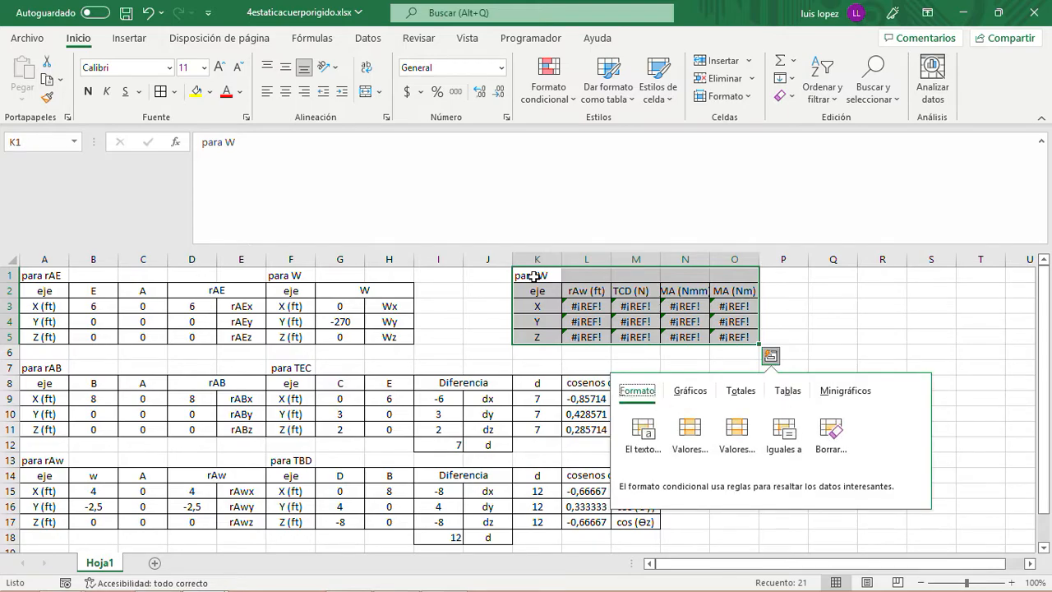
left_click(911, 321)
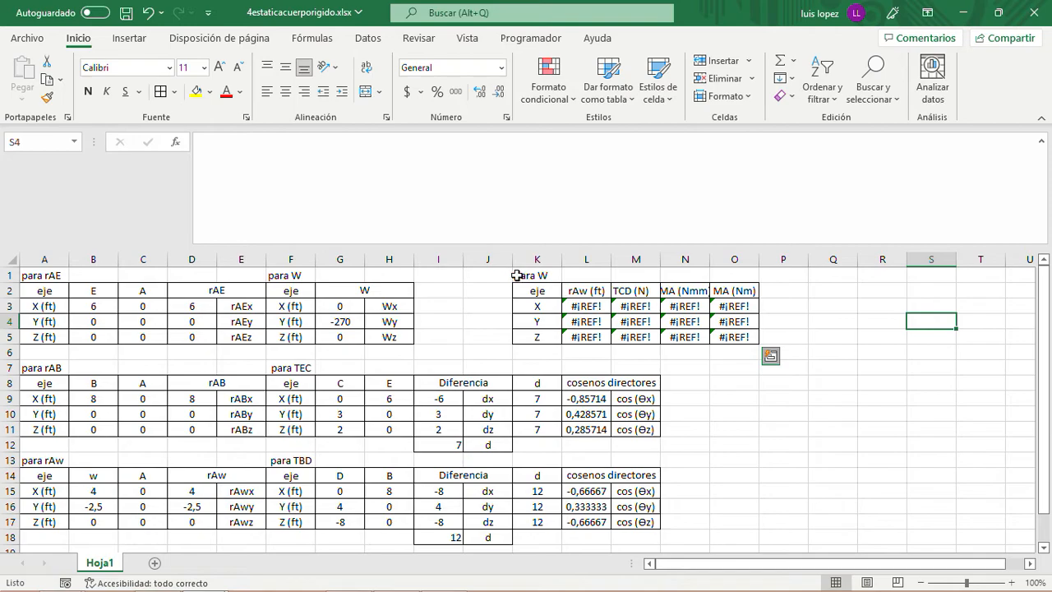
- Move the "para W" moment table from K1:O5 so that it starts at cell P14
left_click_drag(526, 276, 722, 336)
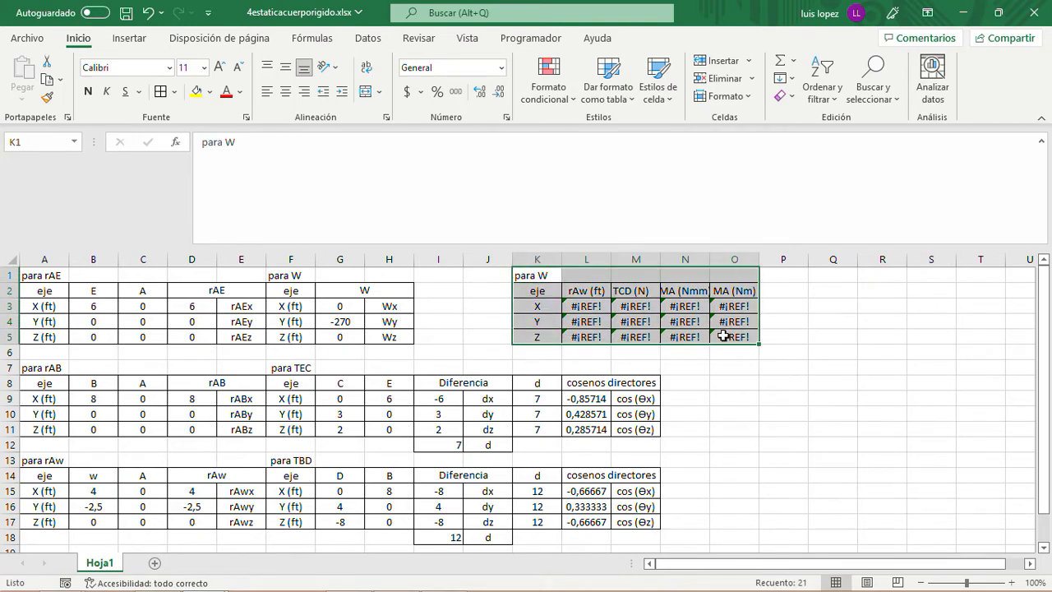
key("ctrl+c")
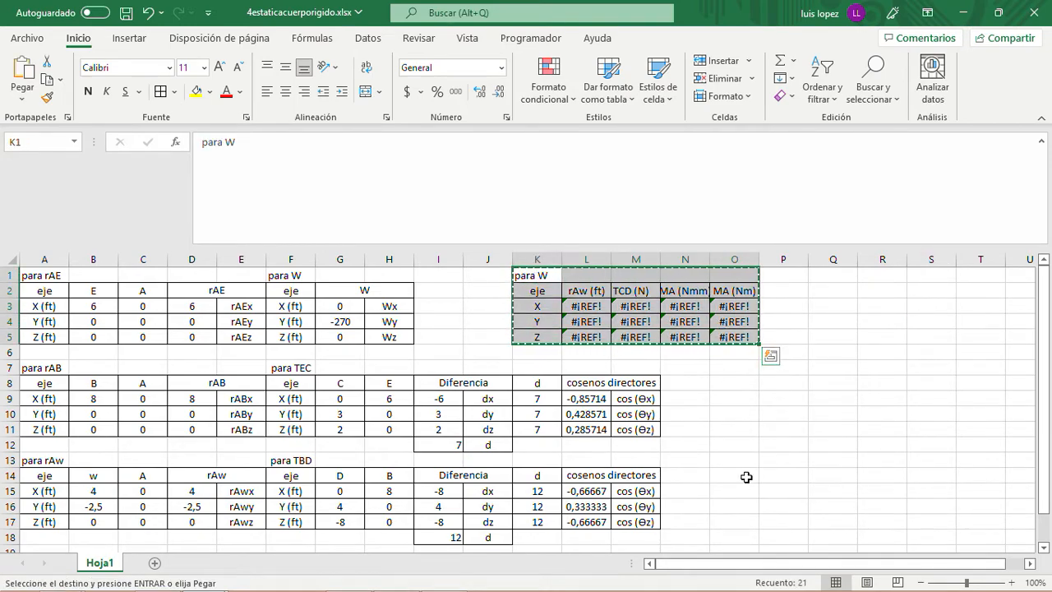
left_click(775, 473)
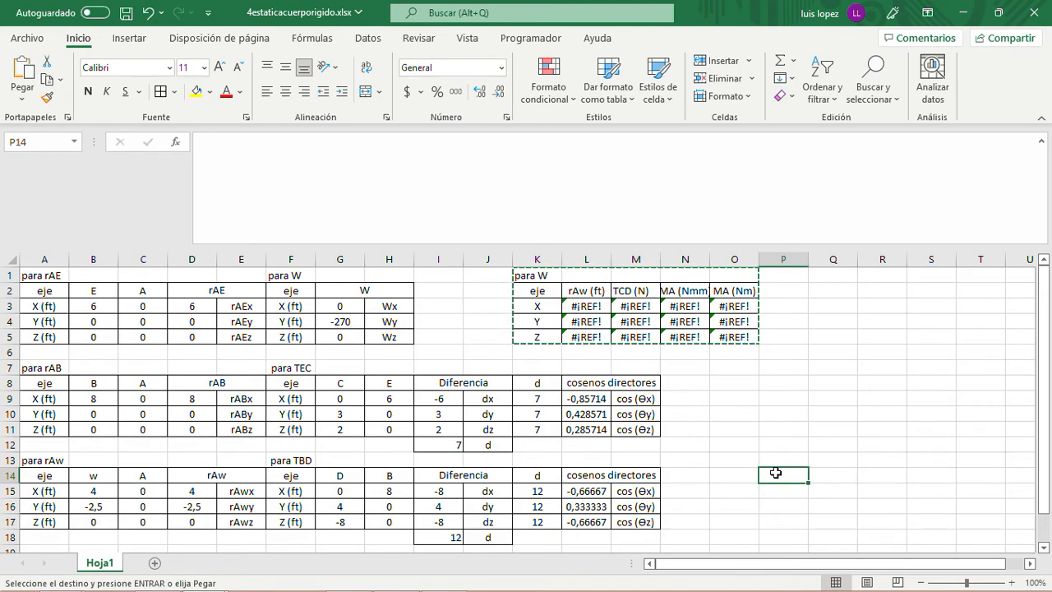
key("ctrl+v")
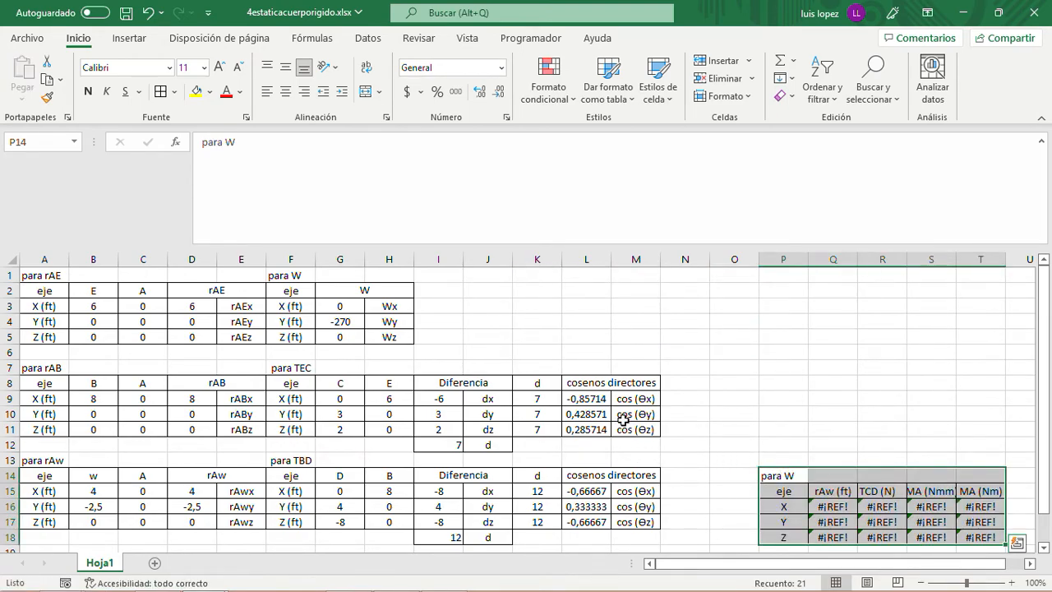
- Move the "para TBD" direction cosines table from F13:M18 so that it starts at cell F20
scroll(620, 414, "down", 1)
left_click(292, 414)
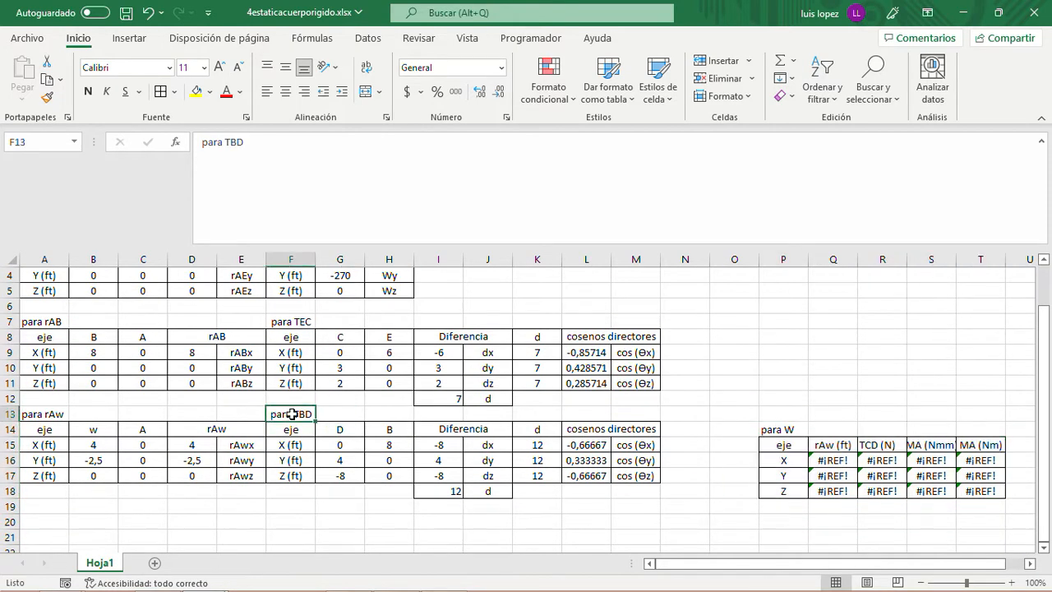
key("shift+Right")
key("shift+Right")
key("shift+Right")
key("shift+Right")
key("shift+Right")
key("shift+Right")
key("shift+Right")
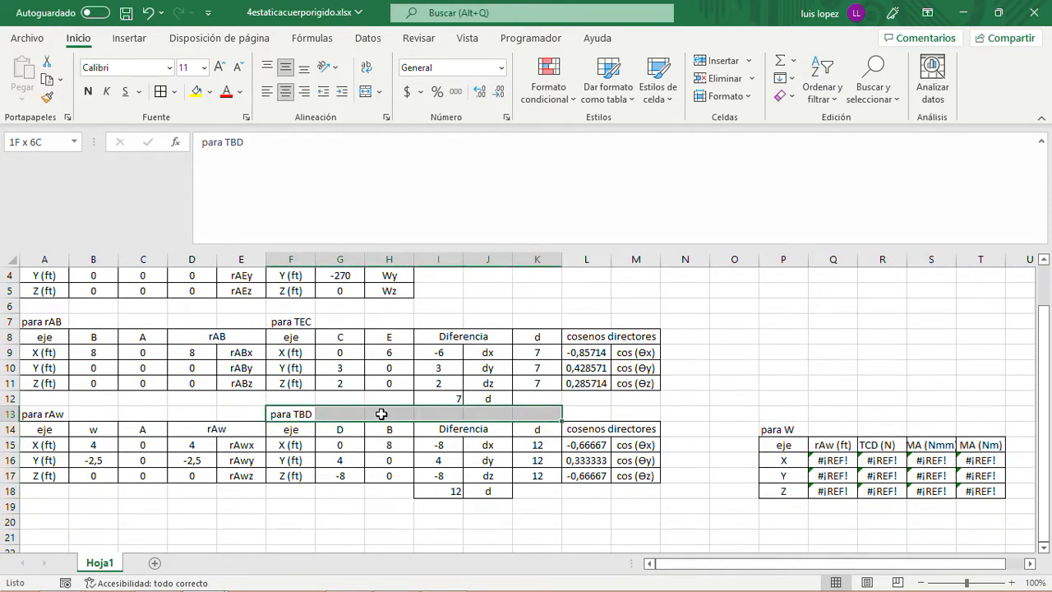
key("shift+Down")
key("shift+Down")
key("shift+Down")
key("shift+Down")
key("shift+Down")
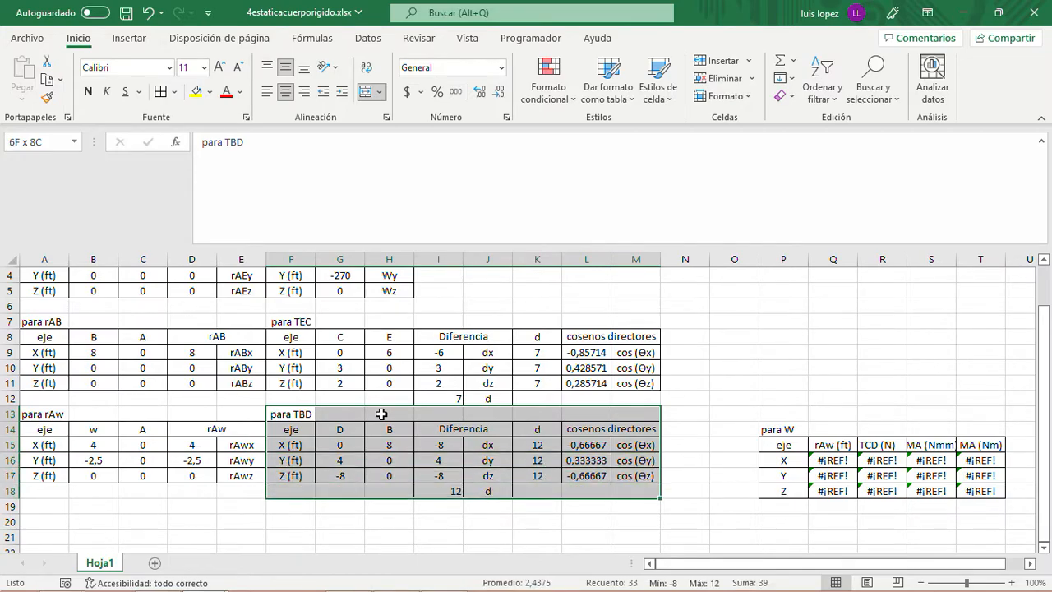
key("ctrl+c")
key("Down")
key("Down")
key("Down")
key("Down")
key("Down")
key("Down")
key("Down")
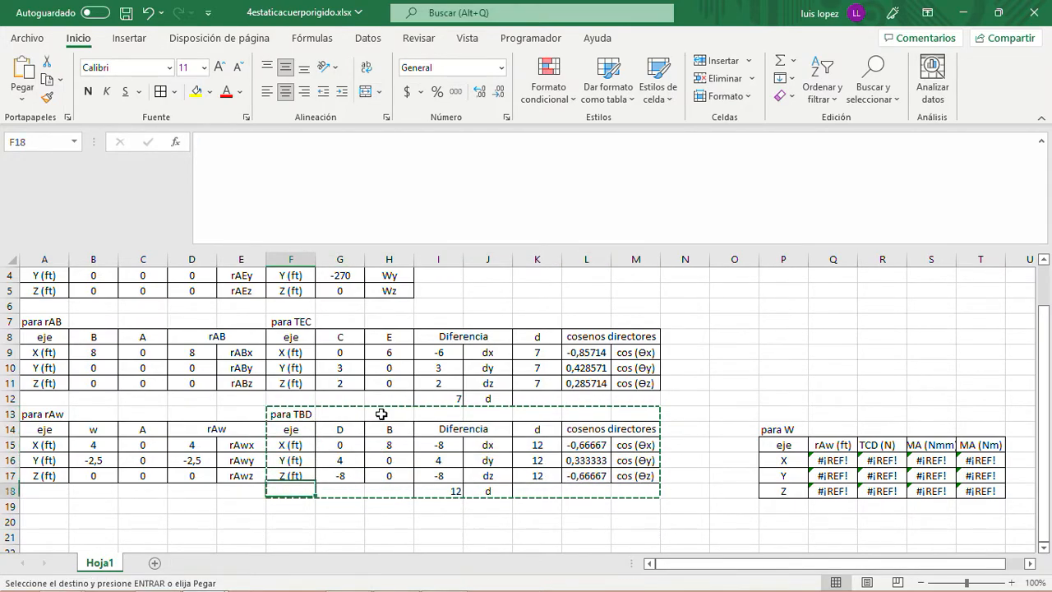
key("ctrl+v")
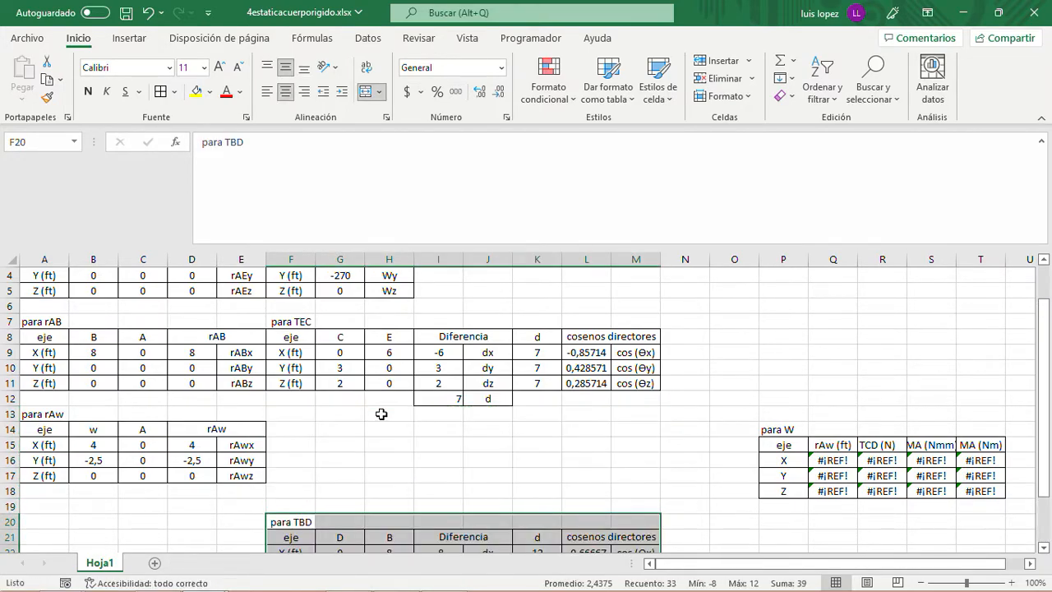
- Move the "para W" force table from F1:H5 to cell F13, beside the "para rAw" table
scroll(382, 414, "up", 1)
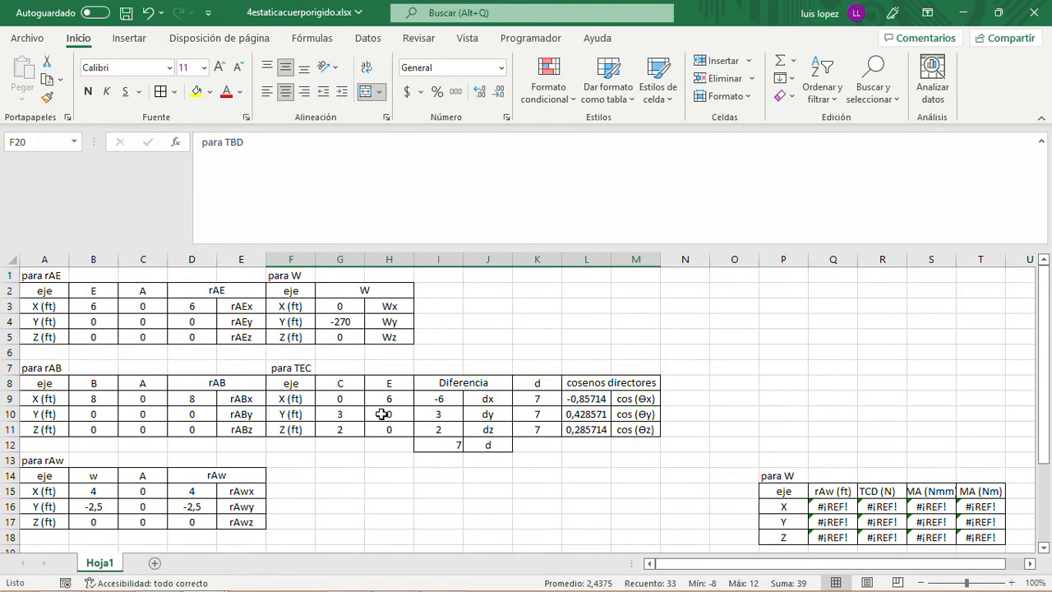
left_click(285, 275)
key("shift+Right")
key("shift+Right")
key("shift+Down")
key("shift+Down")
key("shift+Down")
key("shift+Down")
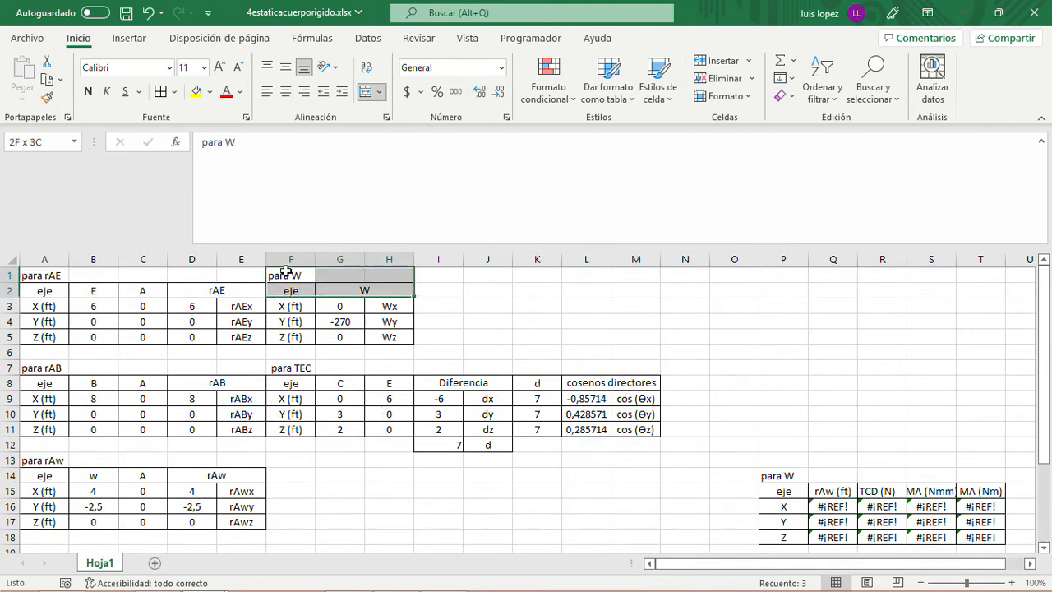
key("ctrl+c")
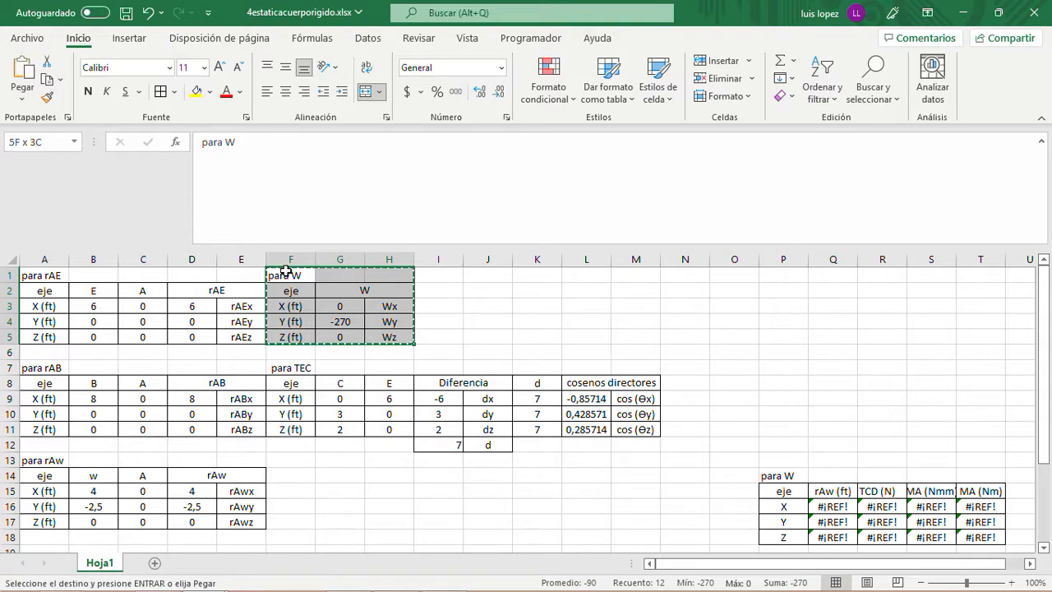
key("Down")
key("Down")
key("Down")
key("Down")
key("Down")
key("Down")
key("Down")
key("Down")
key("Down")
key("Down")
key("Down")
key("Down")
key("Down")
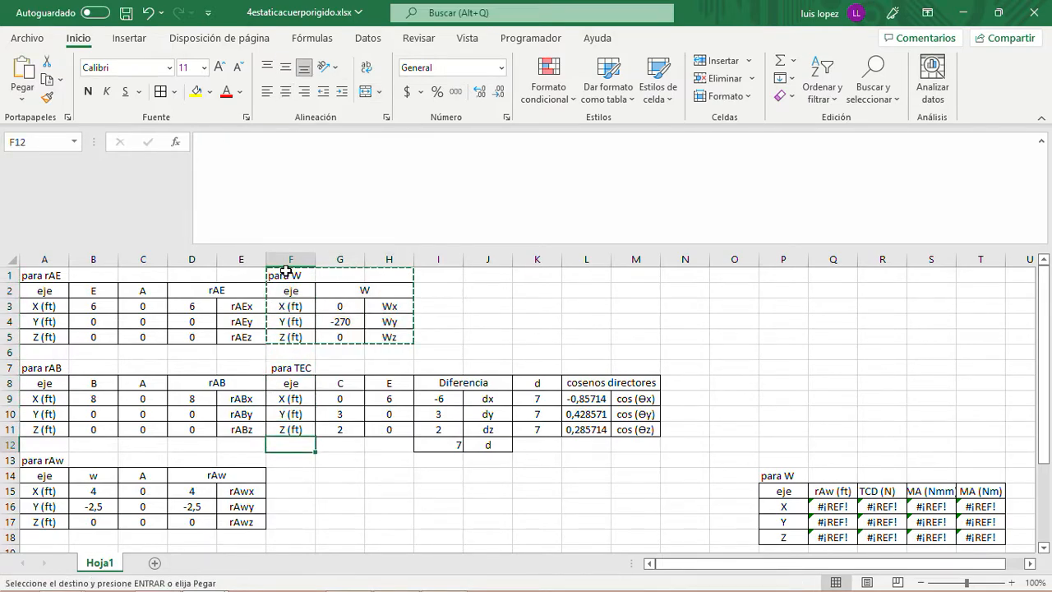
key("Up")
key("ctrl+v")
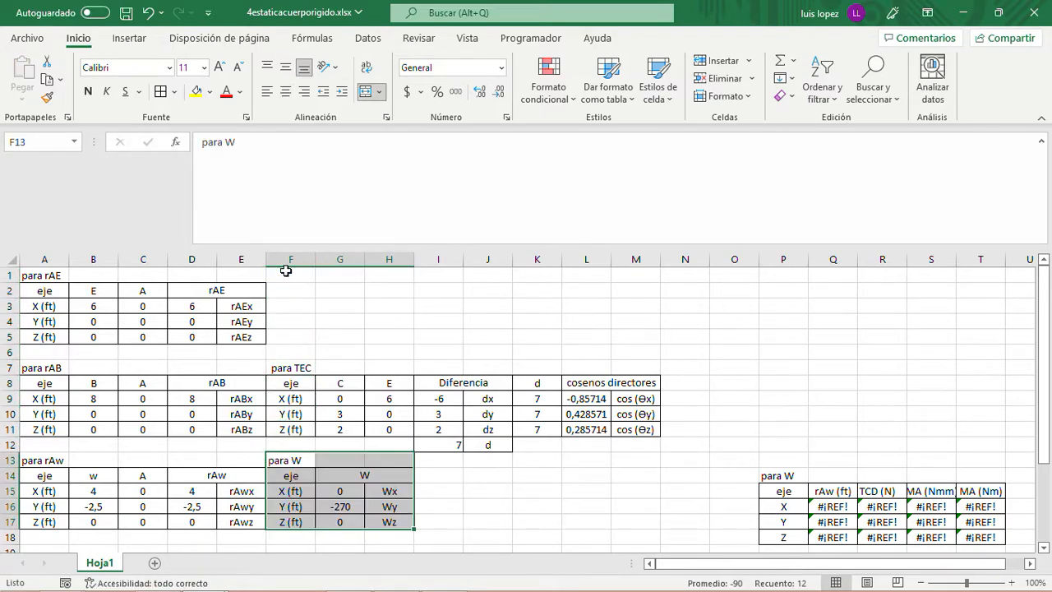
- Try moving the "para TBD" table from F20:M25 to cell F1, and undo the move
scroll(411, 406, "down", 3)
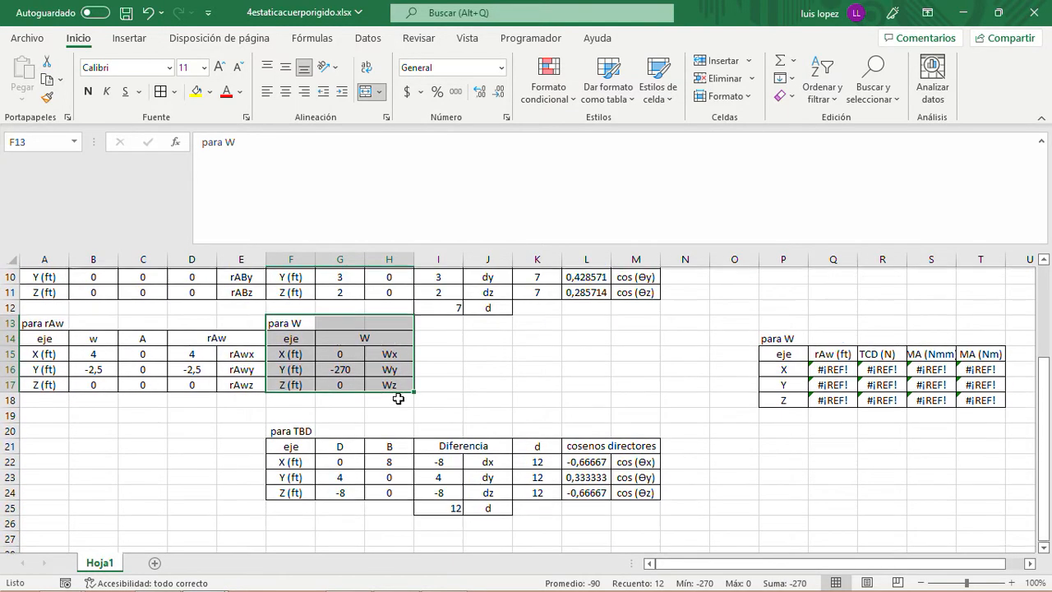
left_click(285, 430)
key("shift+Right")
key("shift+Right")
key("shift+Right")
key("shift+Right")
key("shift+Right")
key("shift+Right")
key("shift+Right")
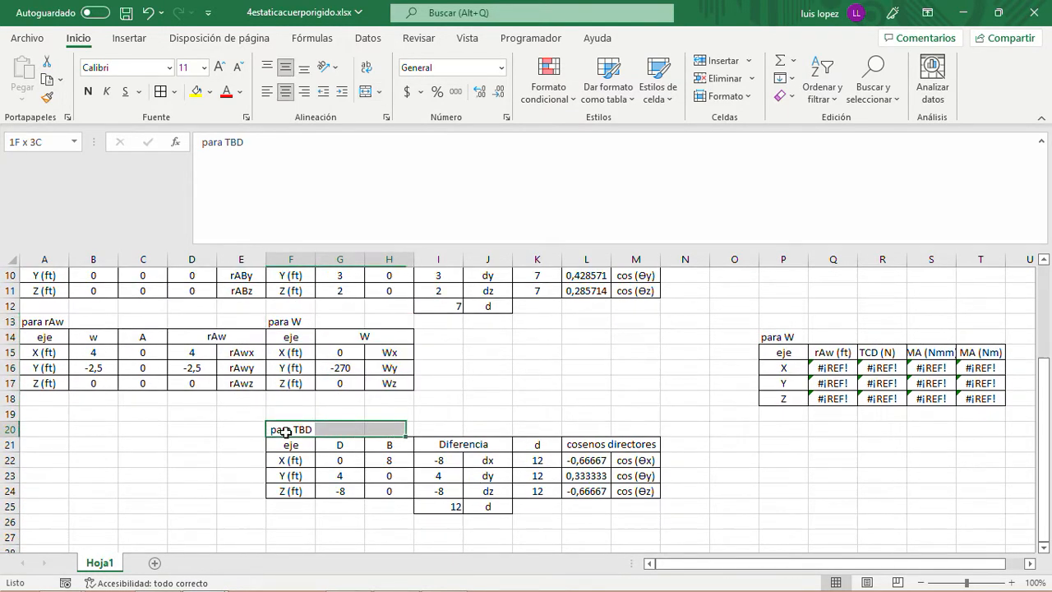
key("shift+Down")
key("shift+Down")
key("shift+Down")
key("shift+Down")
key("shift+Down")
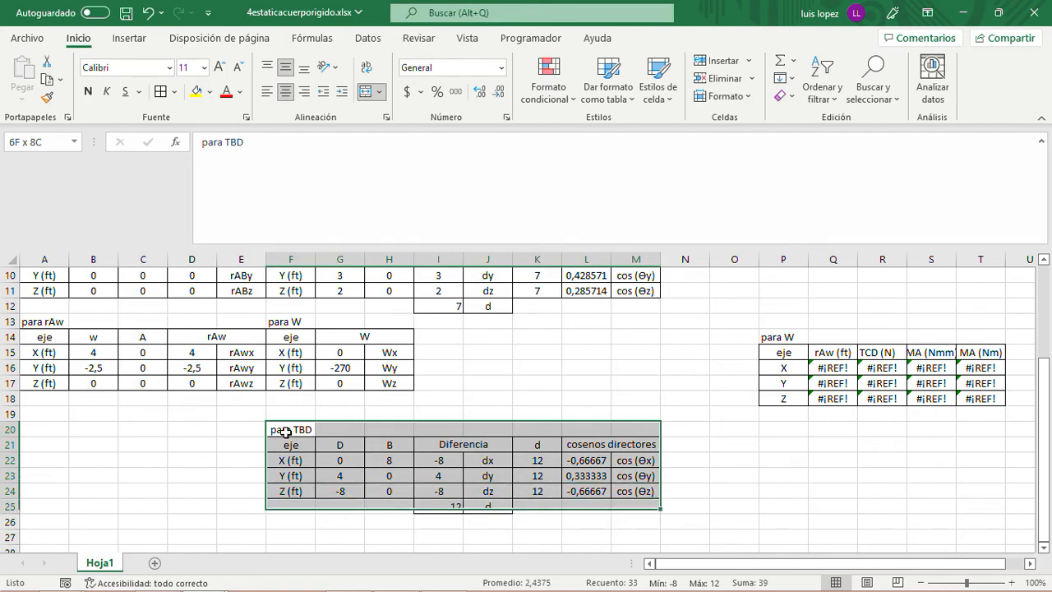
key("ctrl+c")
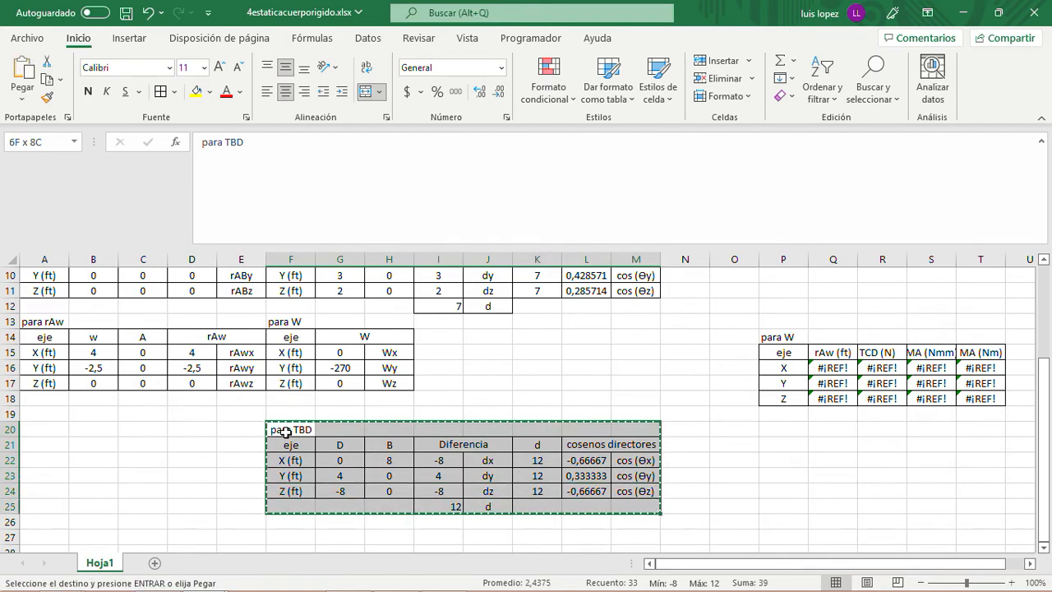
scroll(475, 380, "up", 3)
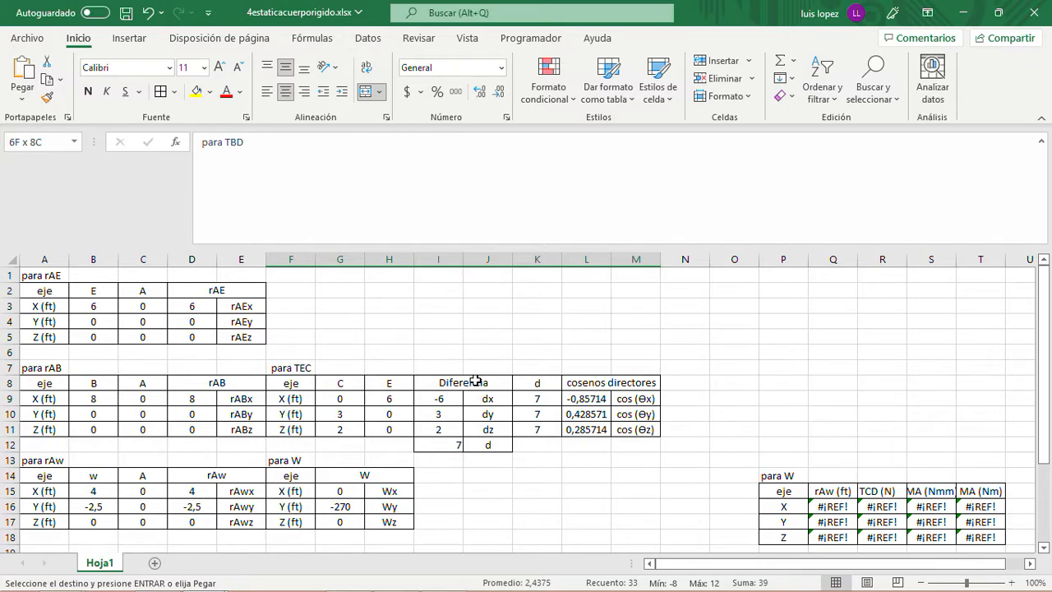
scroll(475, 380, "down", 2)
scroll(475, 381, "up", 1)
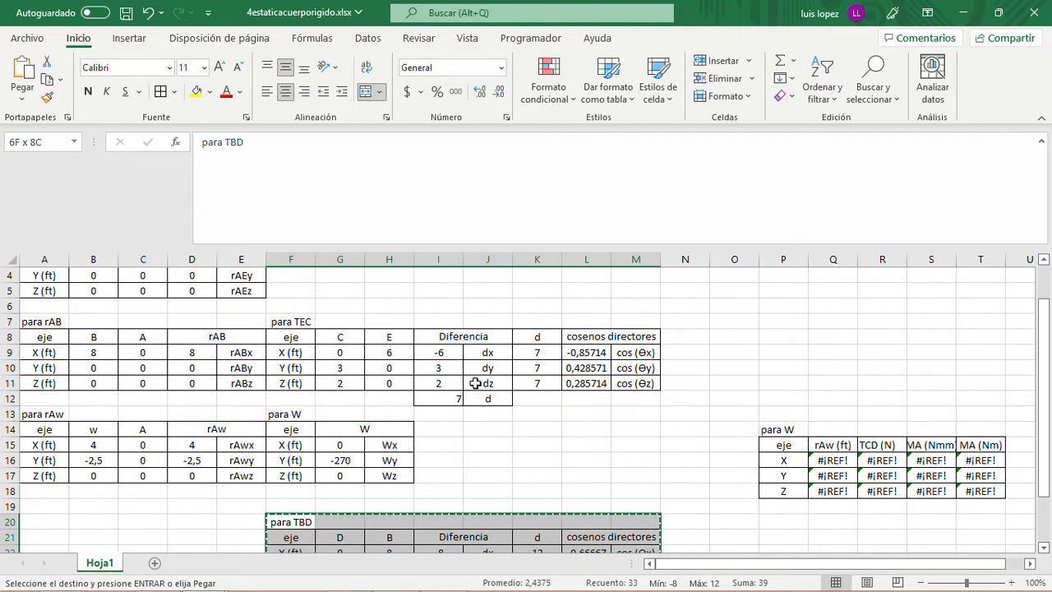
scroll(475, 383, "up", 1)
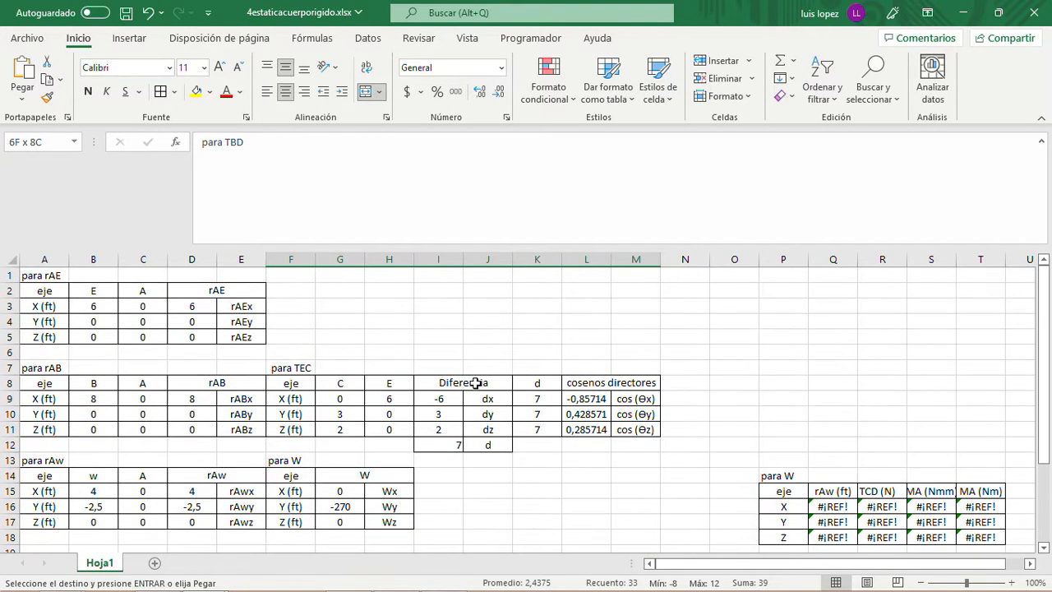
left_click(294, 278)
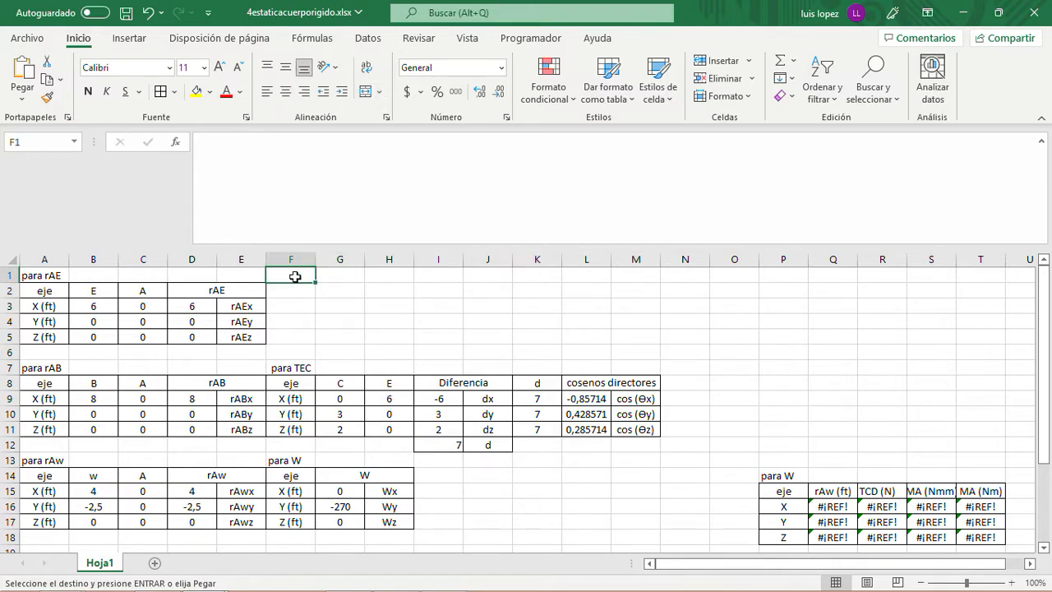
key("Return")
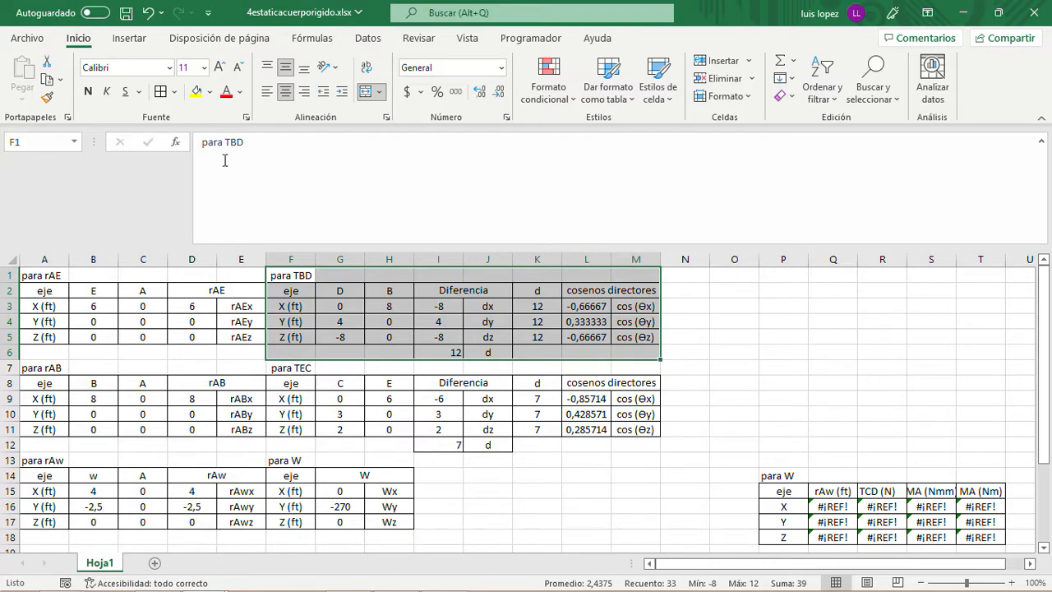
left_click(151, 12)
- Move the "para TEC" table from F7:M12 to cell F1, beside the "para rAE" table
left_click(298, 368)
key("shift+Right")
key("shift+Right")
key("shift+Right")
key("shift+Right")
key("shift+Right")
key("shift+Right")
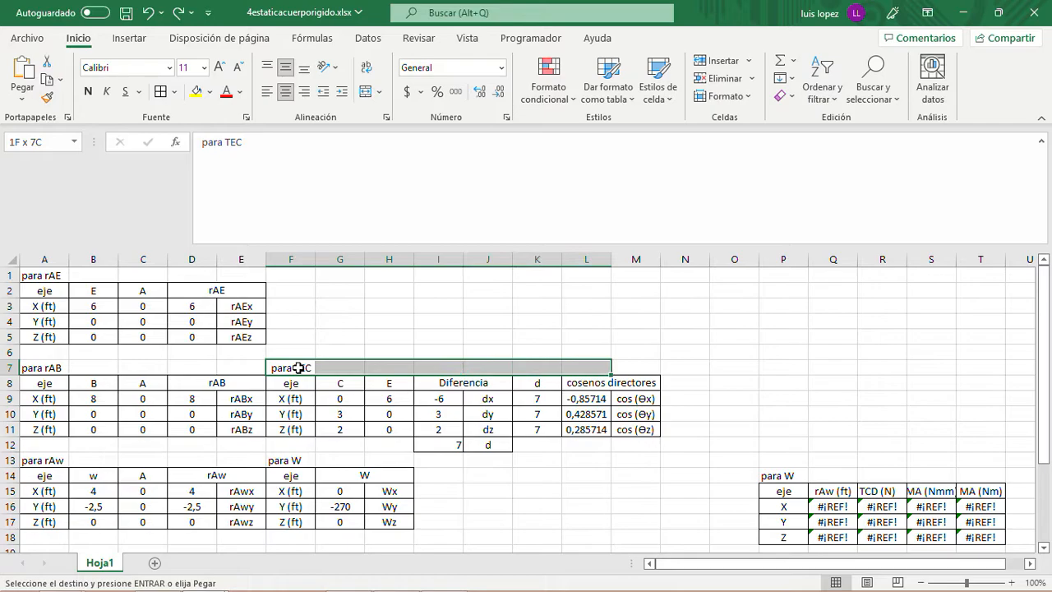
key("shift+Right")
key("shift+Down")
key("shift+Down")
key("shift+Down")
key("shift+Down")
key("shift+Down")
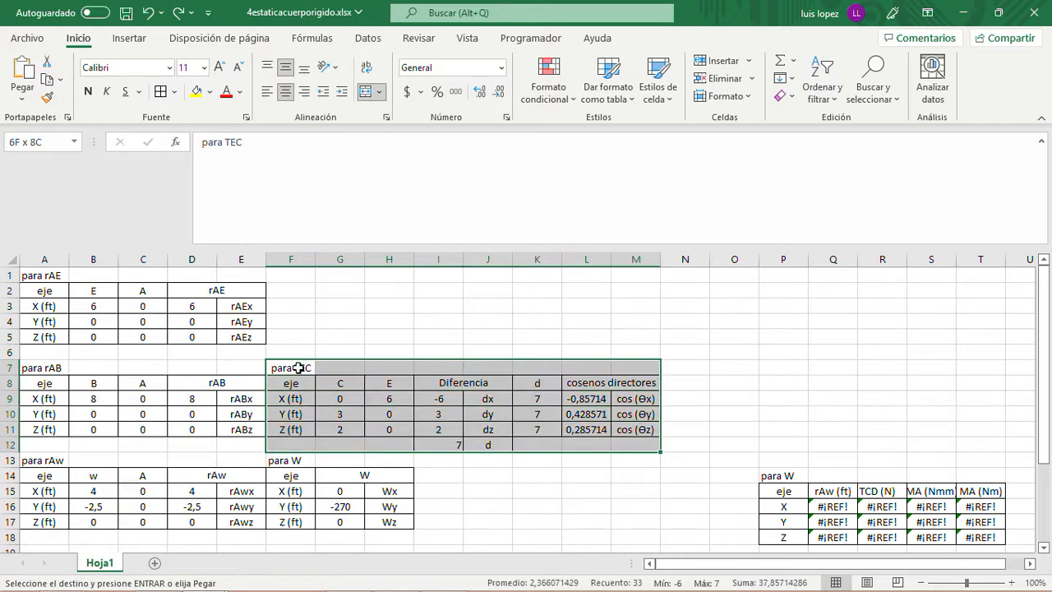
key("ctrl+c")
key("Up")
key("Up")
key("Up")
key("Up")
key("Up")
key("Up")
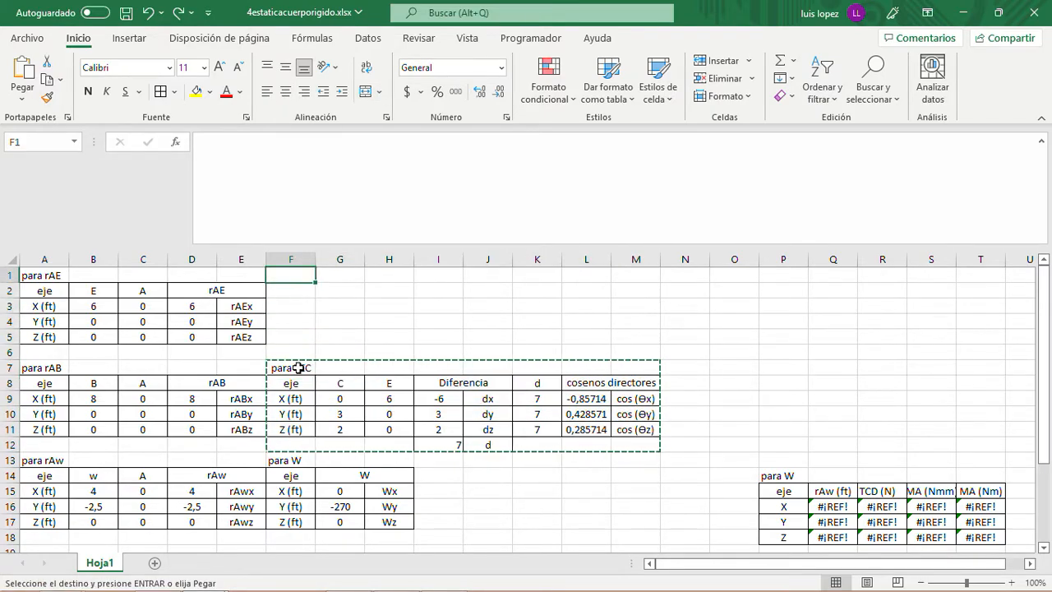
key("ctrl+v")
- Move the "para TBD" direction cosines table from F20:M25 to cell F7, beside the "para rAB" table
key("Down")
key("Down")
key("Down")
key("Down")
key("Down")
key("Down")
key("Down")
key("Down")
key("Down")
key("Down")
key("Down")
key("Down")
key("Down")
key("Down")
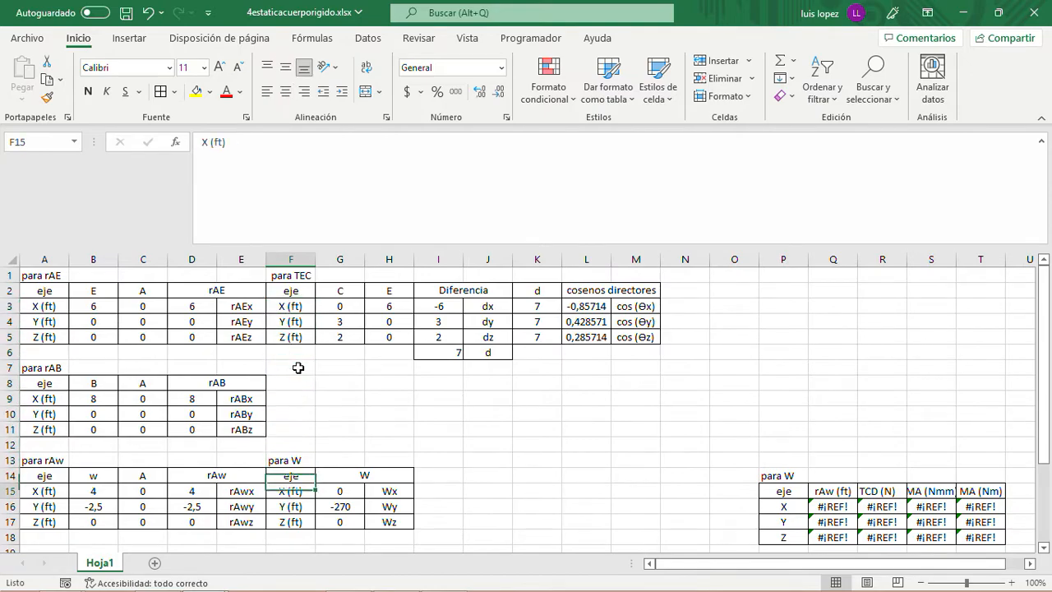
key("Down")
key("Down")
key("Down")
key("Down")
key("Down")
key("Down")
key("Down")
key("Down")
key("Down")
key("Down")
key("Up")
key("Up")
key("Up")
key("Up")
key("Up")
key("shift+Right")
key("shift+Right")
key("shift+Right")
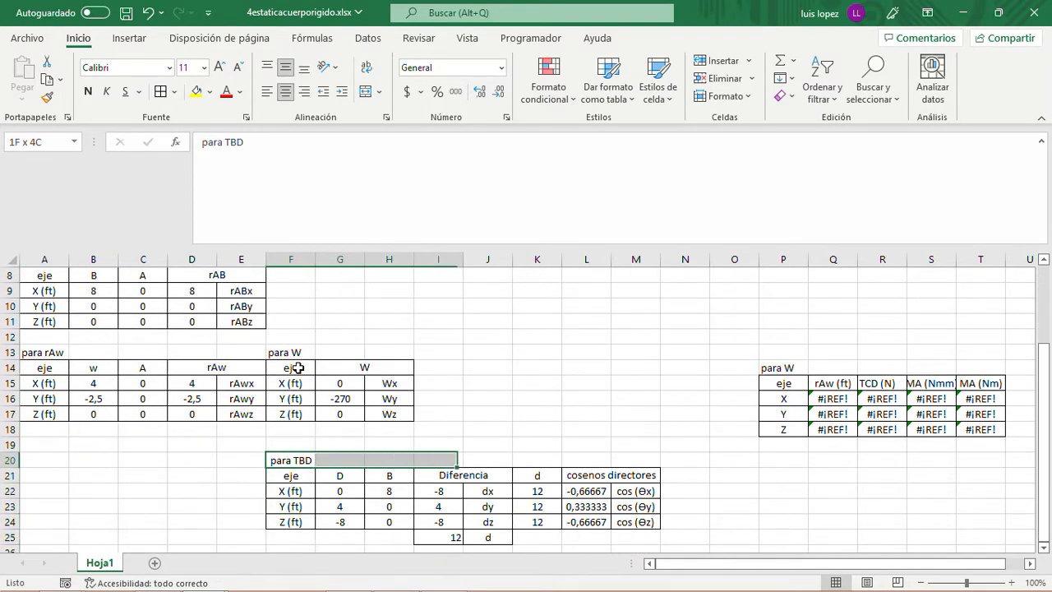
key("shift+Right")
key("shift+Right")
key("shift+Right")
key("shift+Right")
key("shift+Down")
key("shift+Down")
key("shift+Down")
key("shift+Down")
key("shift+Down")
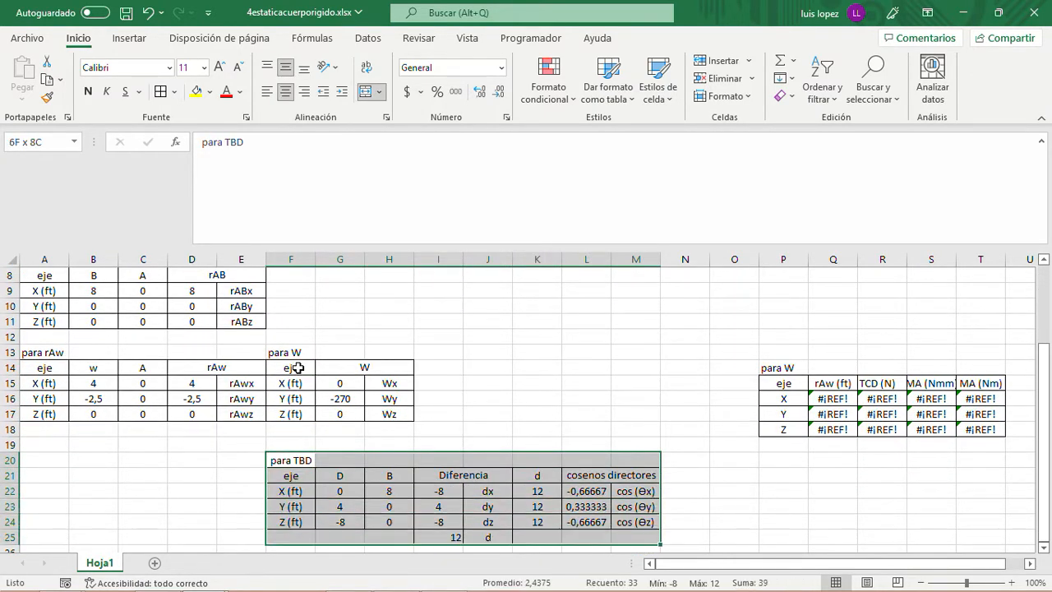
key("ctrl+x")
scroll(291, 362, "up", 2)
left_click(291, 350)
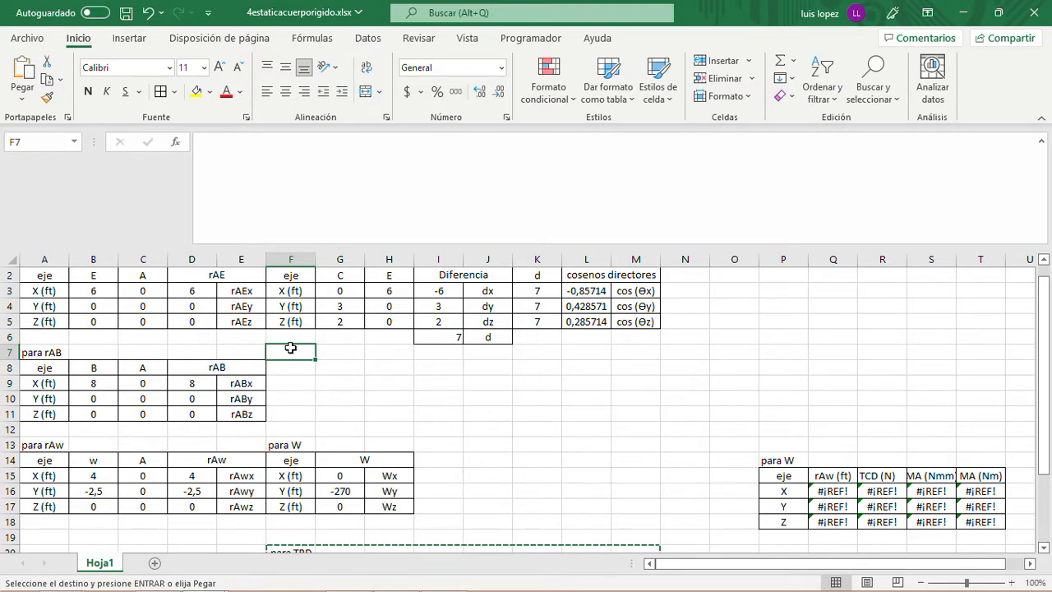
key("ctrl+v")
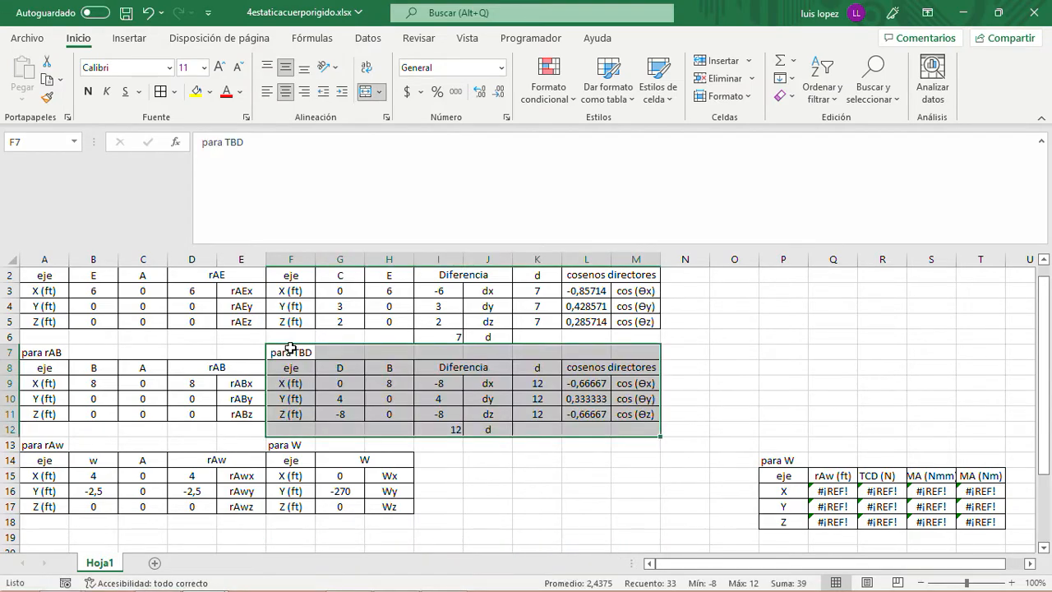
left_click(491, 469)
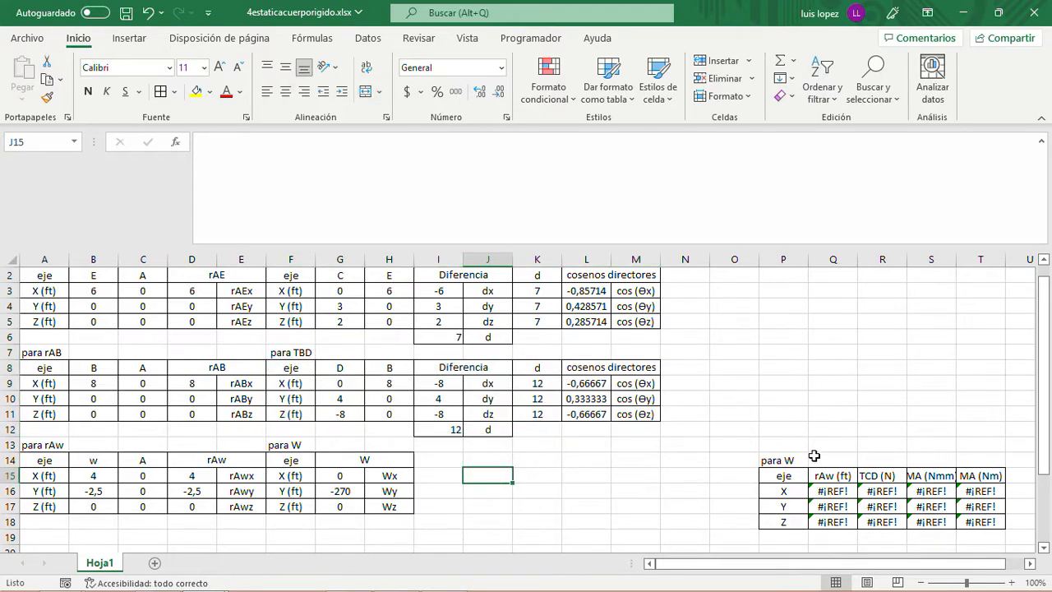
- Move the "para W" moment table from P14:T18 up to cell P8
scroll(814, 456, "down", 1)
left_click(781, 411)
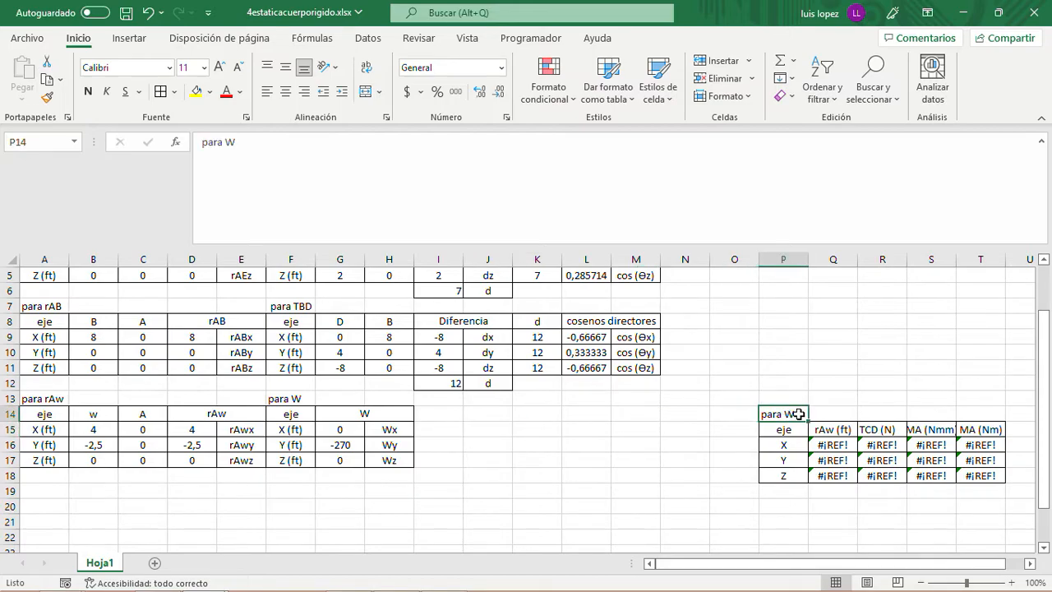
key("shift+Right")
key("shift+Right")
key("shift+Right")
key("shift+Right")
key("shift+Down")
key("shift+Down")
key("shift+Down")
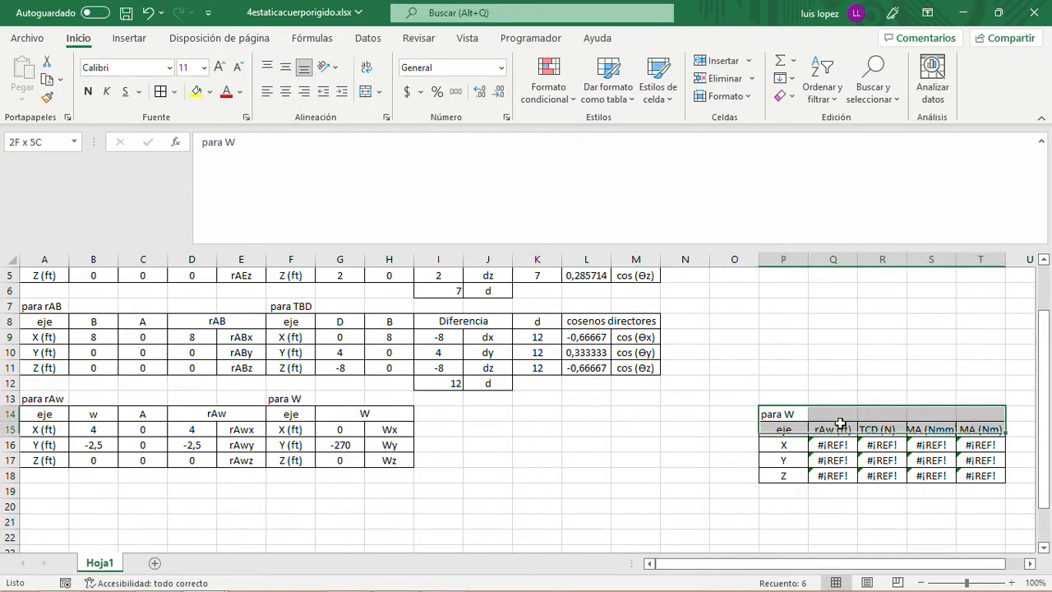
key("shift+Down")
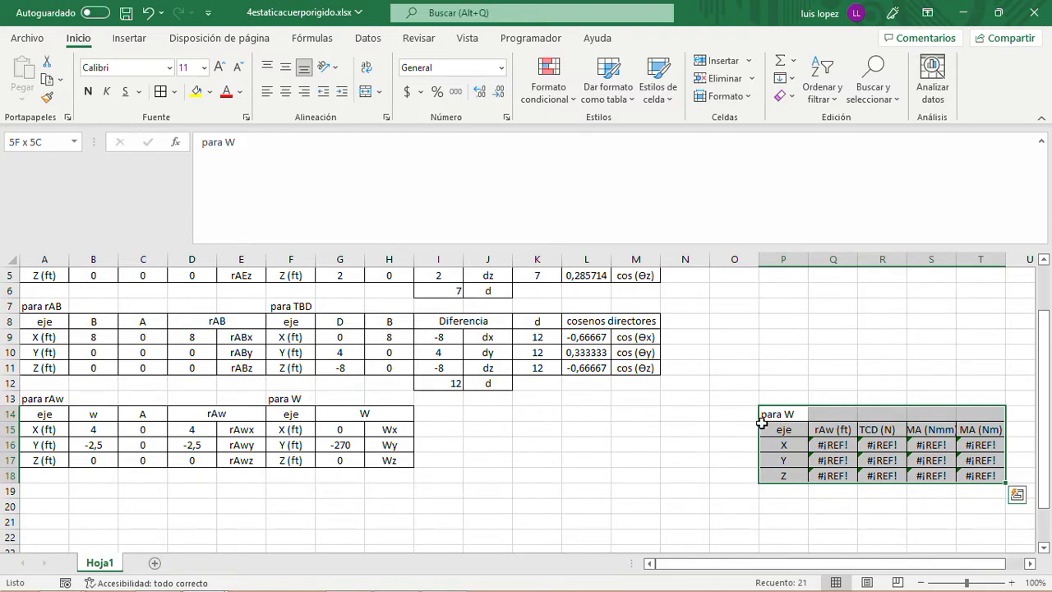
key("ctrl+c")
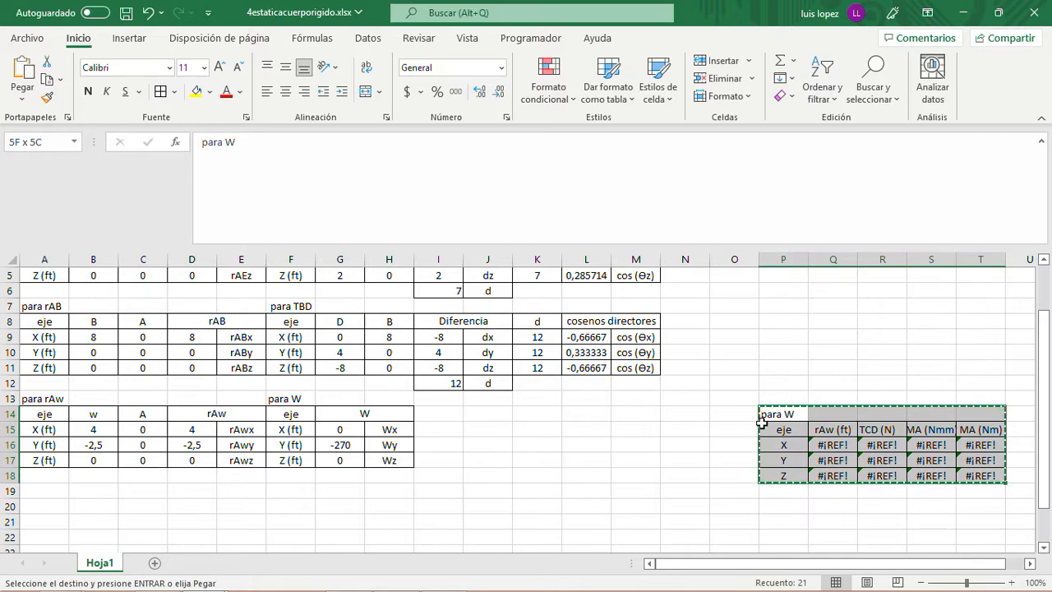
key("Up")
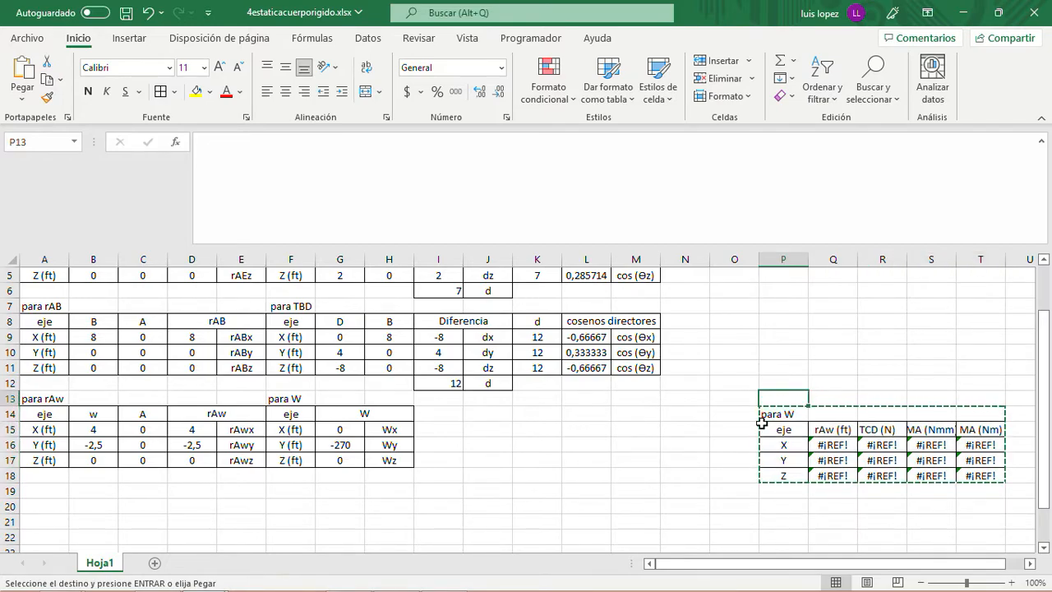
key("Up")
key("Up")
key("Up")
key("Up")
key("Up")
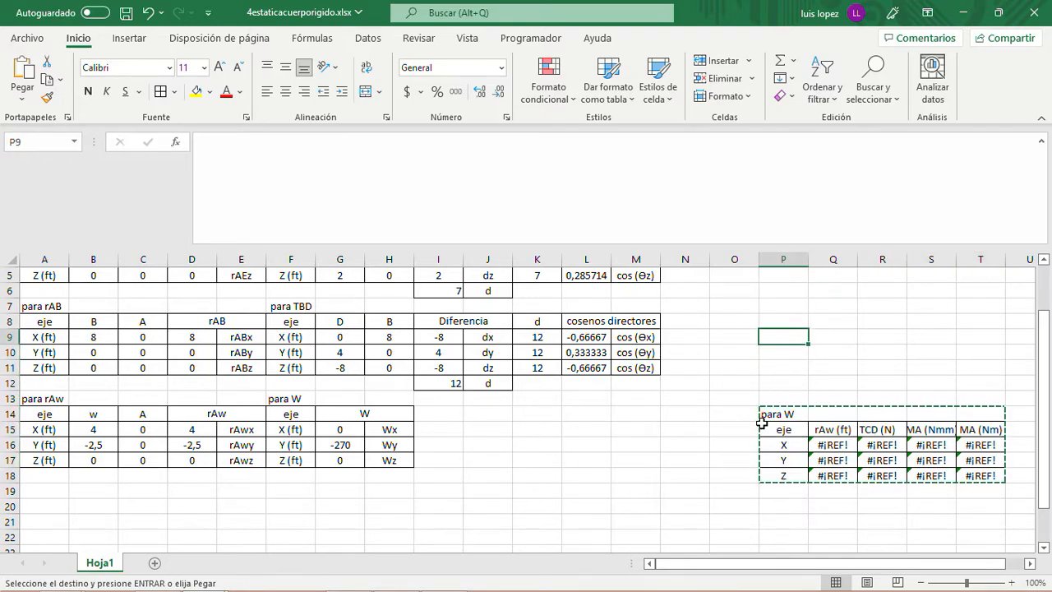
key("ctrl+v")
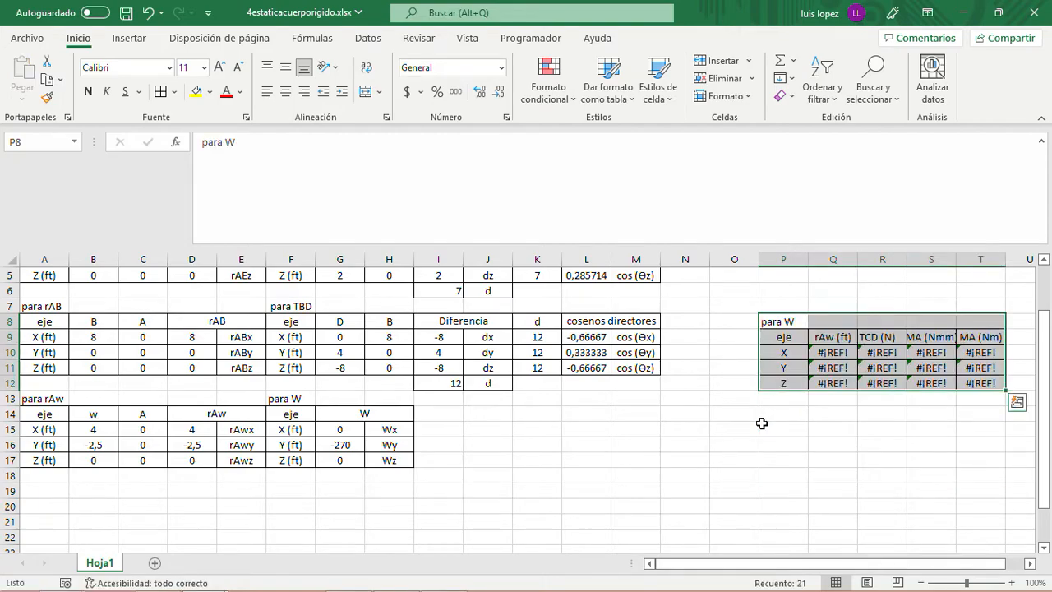
- Move the "para W" moment table from P8:T12 to cell P13, in line with the "para rAw" table
key("shift+Down")
key("shift+Down")
key("shift+Down")
key("shift+Down")
key("shift+Right")
key("shift+Right")
key("shift+Right")
key("shift+Right")
key("ctrl+c")
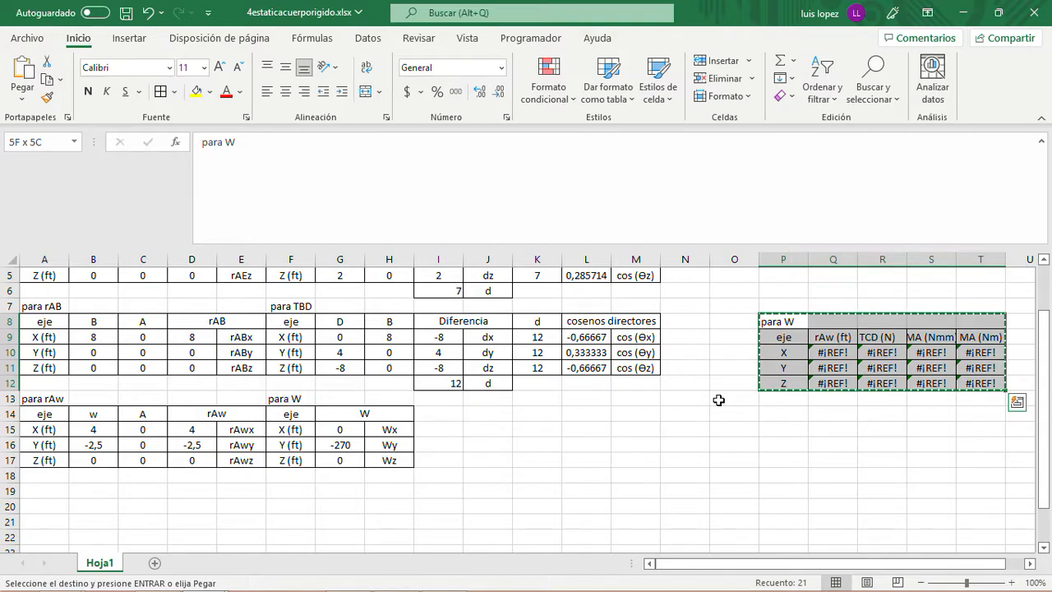
left_click(779, 400)
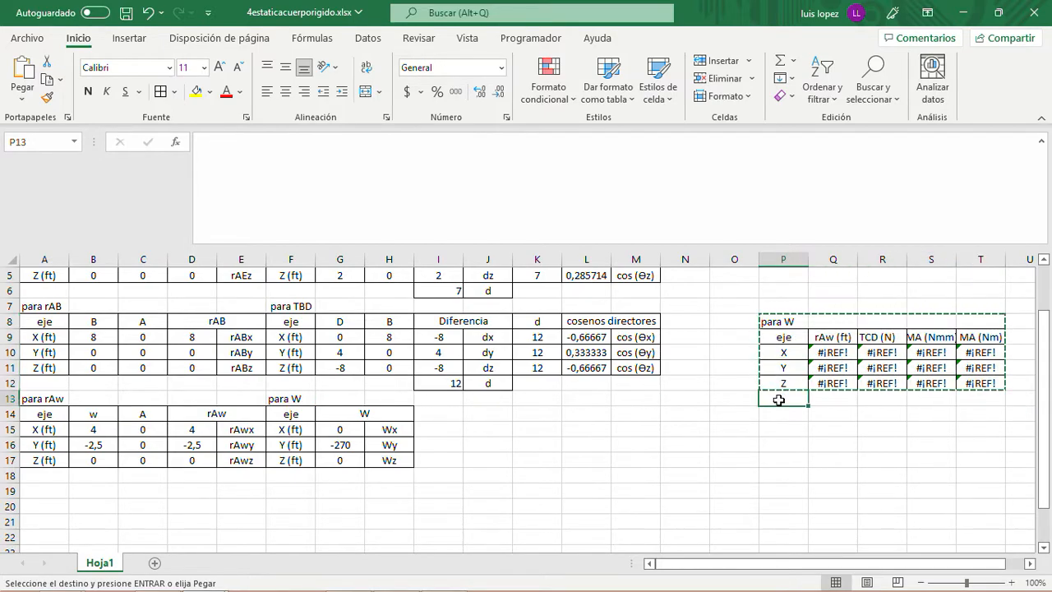
key("ctrl+v")
left_click(772, 476)
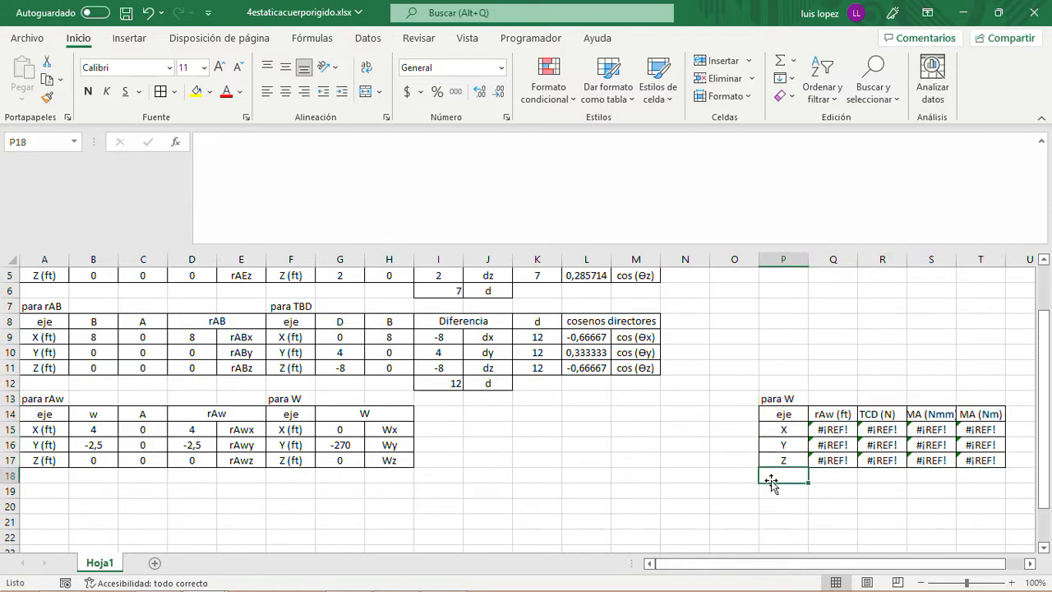
- Link the rAw (ft) X component in Q15 to D15 and fill the formula down to Q17
left_click(833, 427)
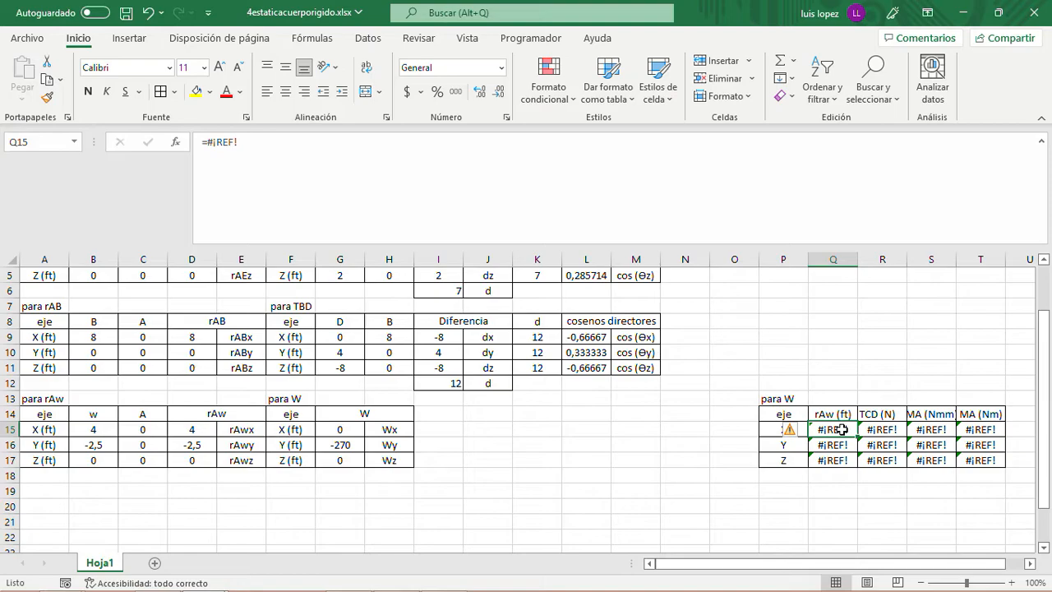
type("=")
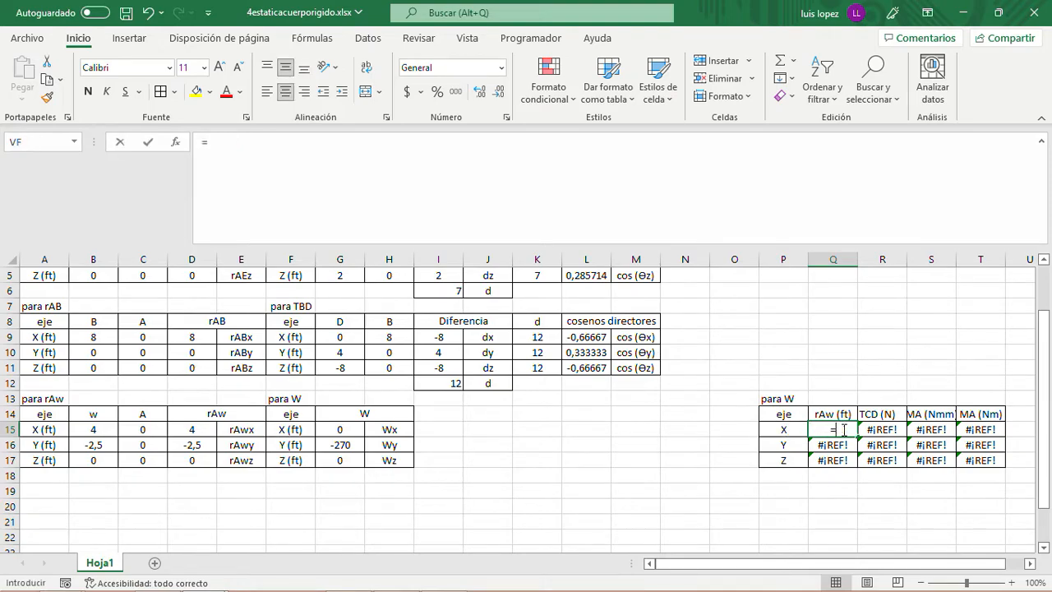
left_click(194, 427)
key("Return")
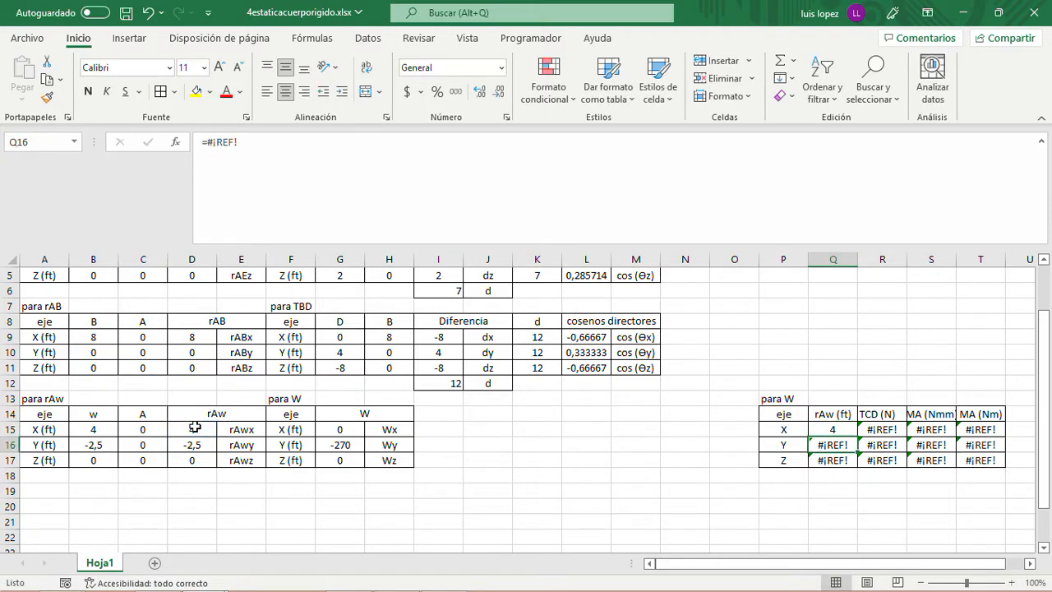
left_click(835, 429)
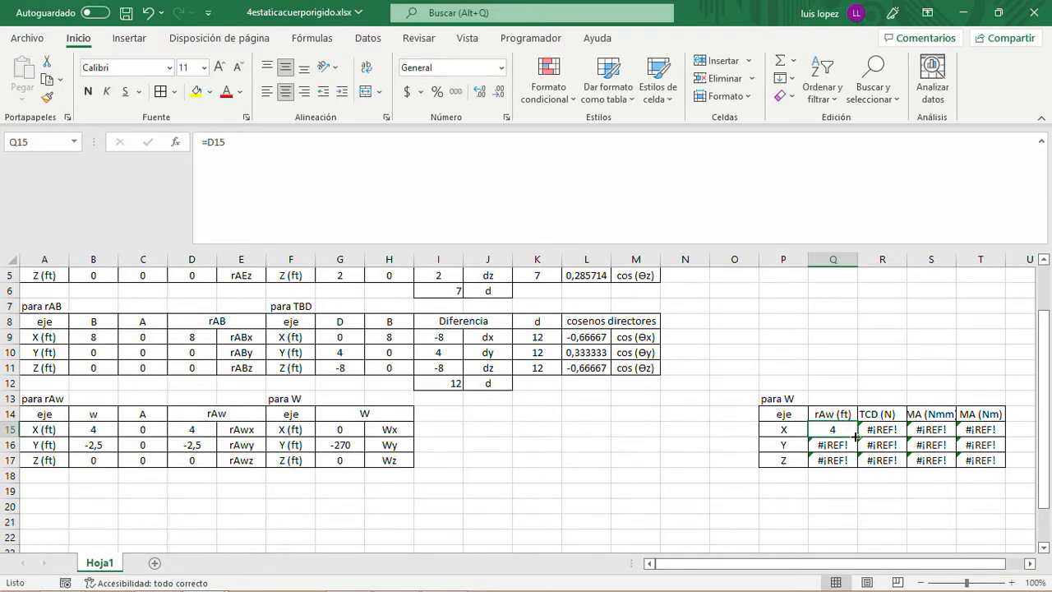
left_click_drag(857, 444, 857, 464)
left_click(777, 490)
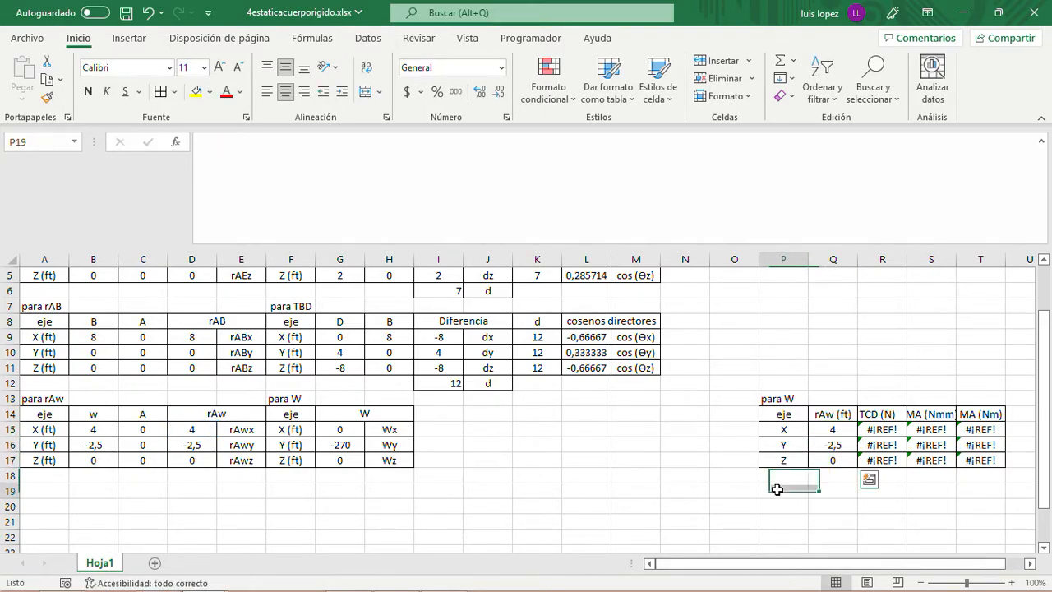
- Change the "TCD (N)" header in R14 of the "para W" moment table to "W (Lb)"
left_click(877, 415)
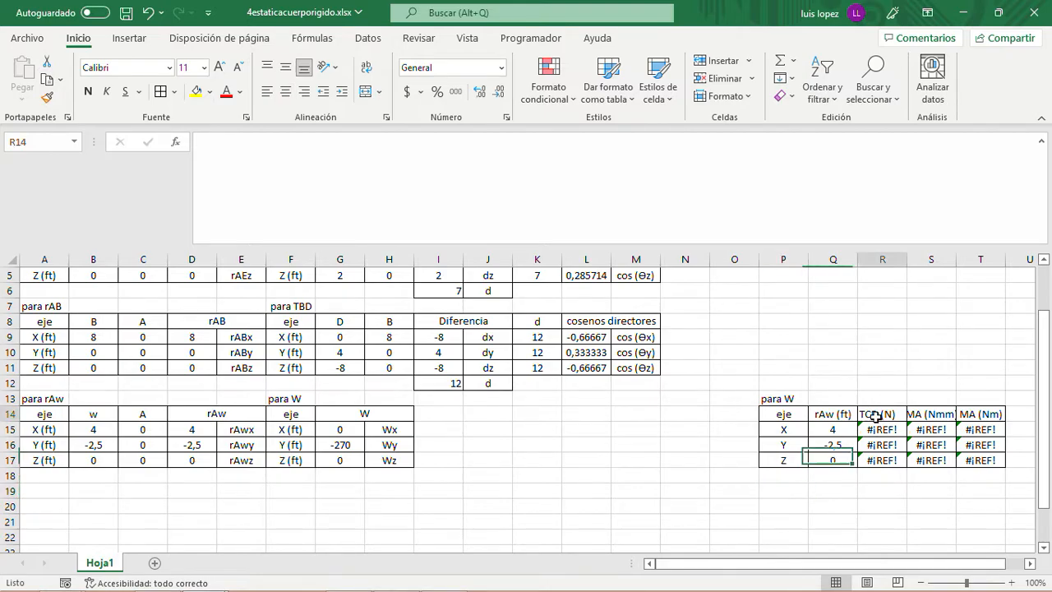
left_click(241, 144)
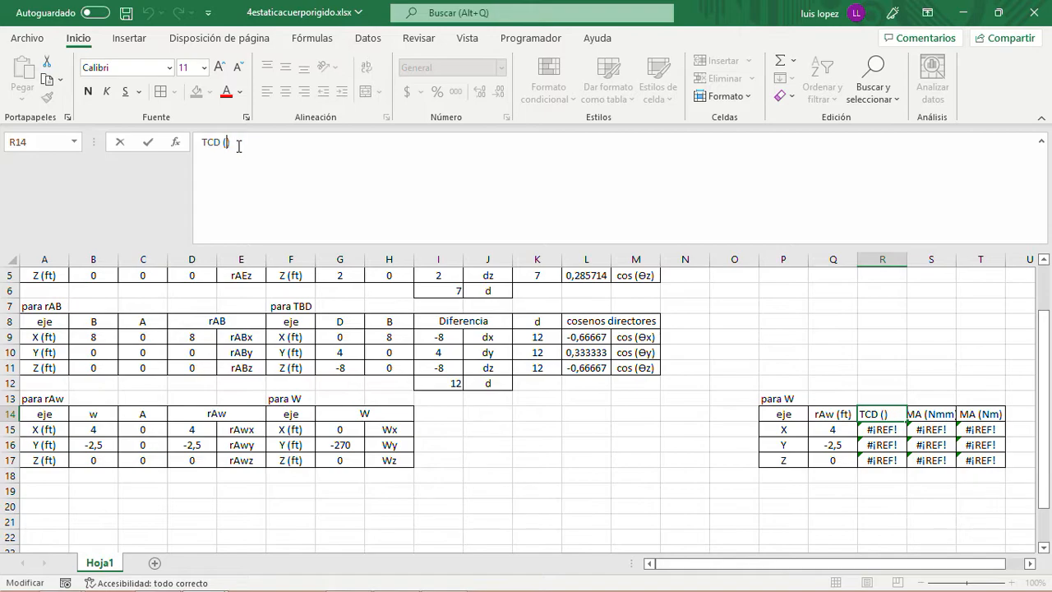
key("Return")
key("Up")
key("Left")
key("Right")
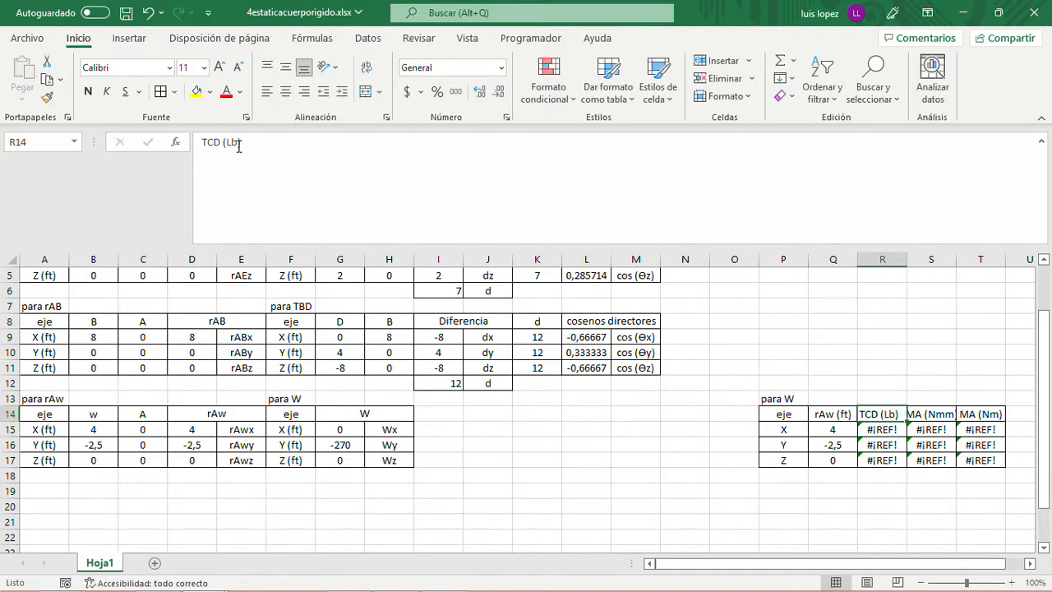
left_click_drag(218, 145, 198, 143)
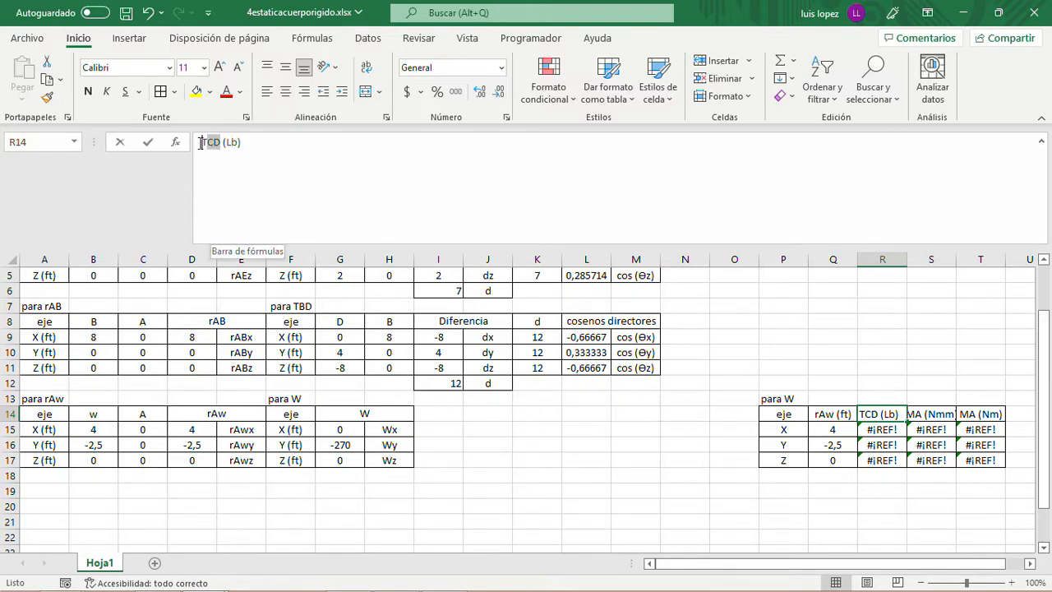
type("W")
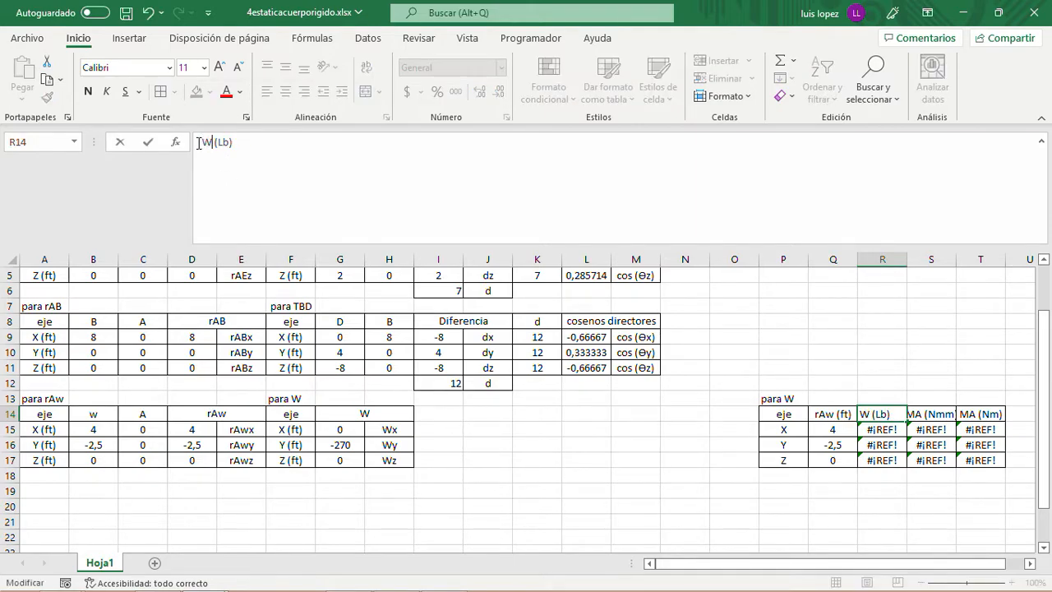
key("Return")
- Link the W (Lb) X component in R15 to G15 and fill the formula down to R17
left_click_drag(340, 429, 342, 460)
left_click_drag(480, 445, 516, 447)
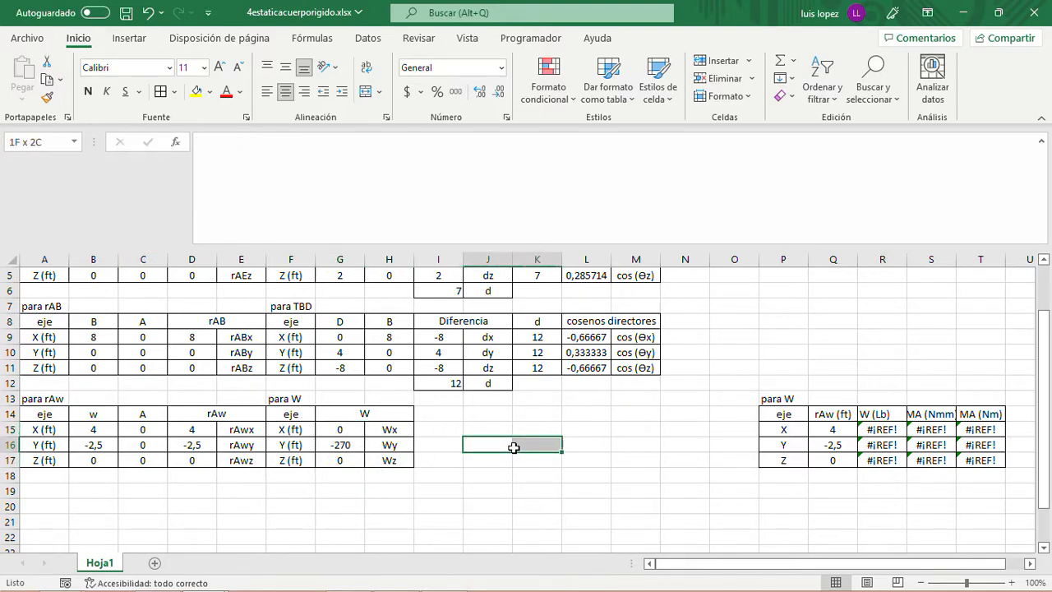
left_click(881, 429)
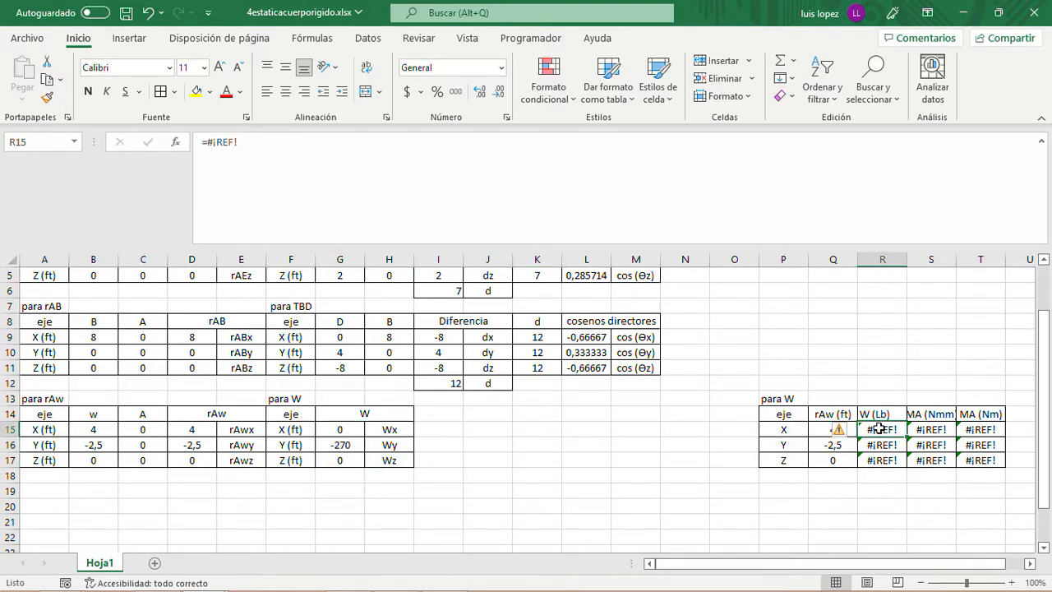
type("=")
left_click(355, 432)
key("Return")
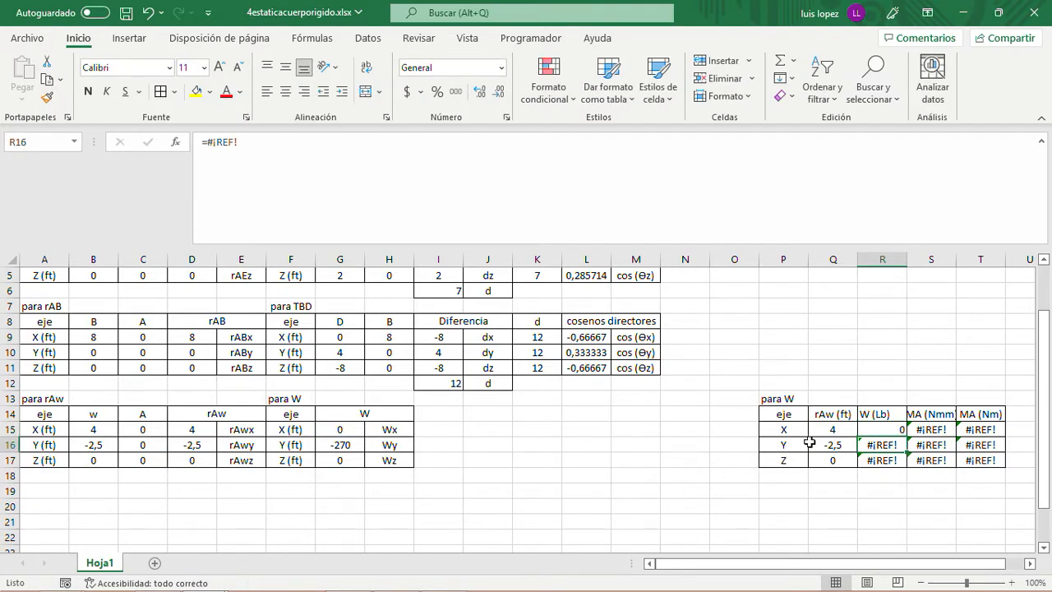
left_click(889, 431)
left_click_drag(907, 438, 908, 467)
left_click(805, 513)
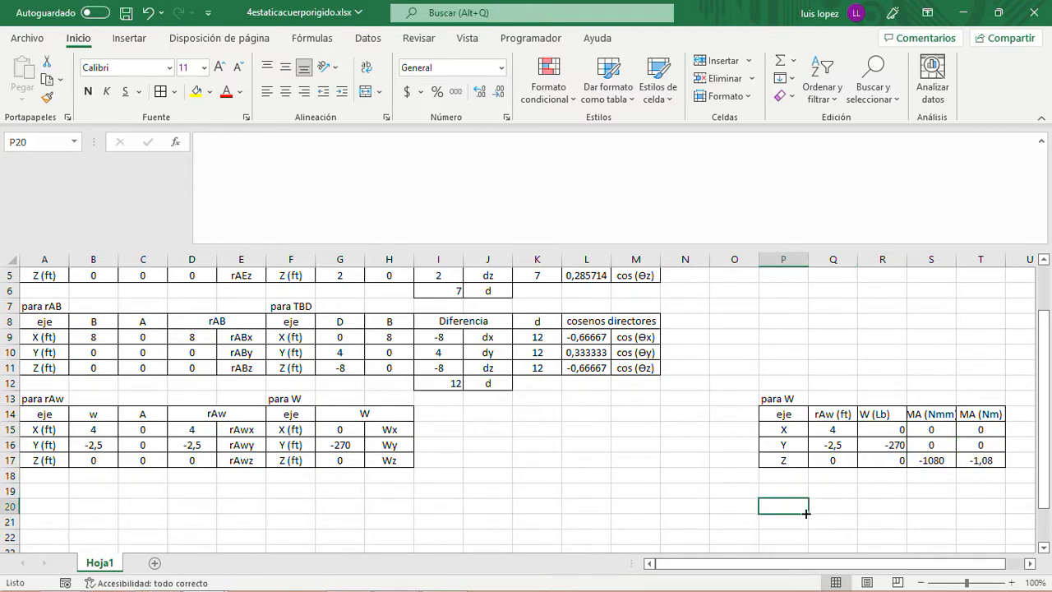
- Change the "MA (Nmm)" header in S14 of the "para W" moment table to "MAW (Nmm)"
left_click_drag(924, 560, 943, 562)
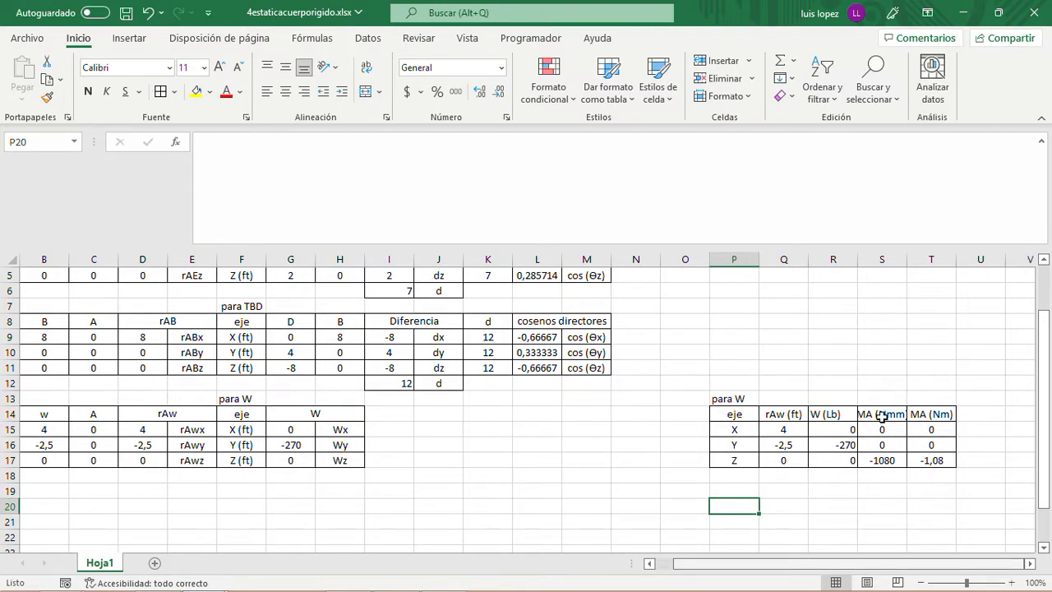
left_click(875, 415)
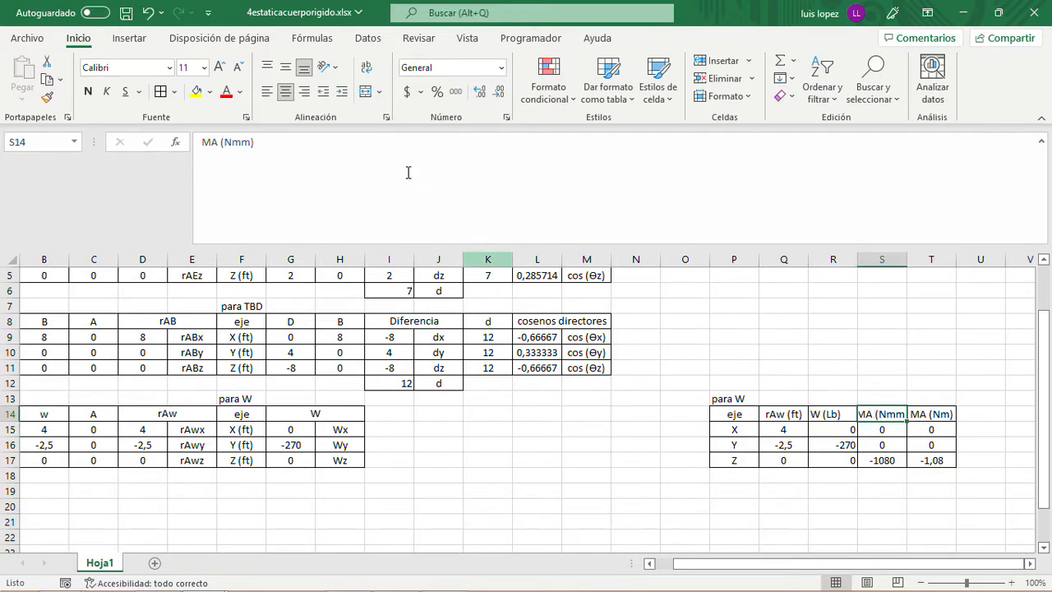
left_click(220, 142)
key("BackSpace")
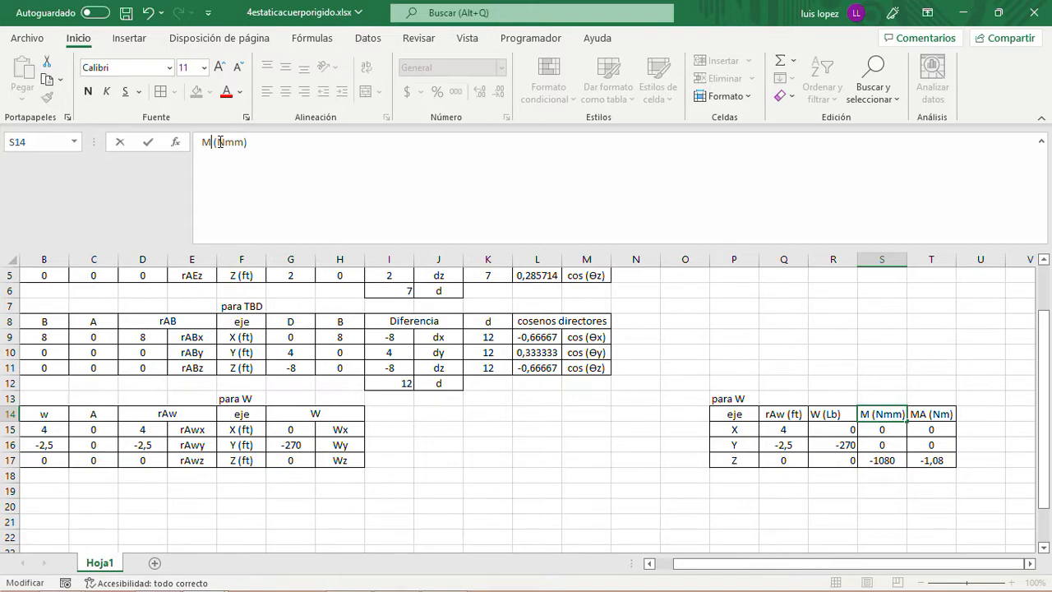
type("W")
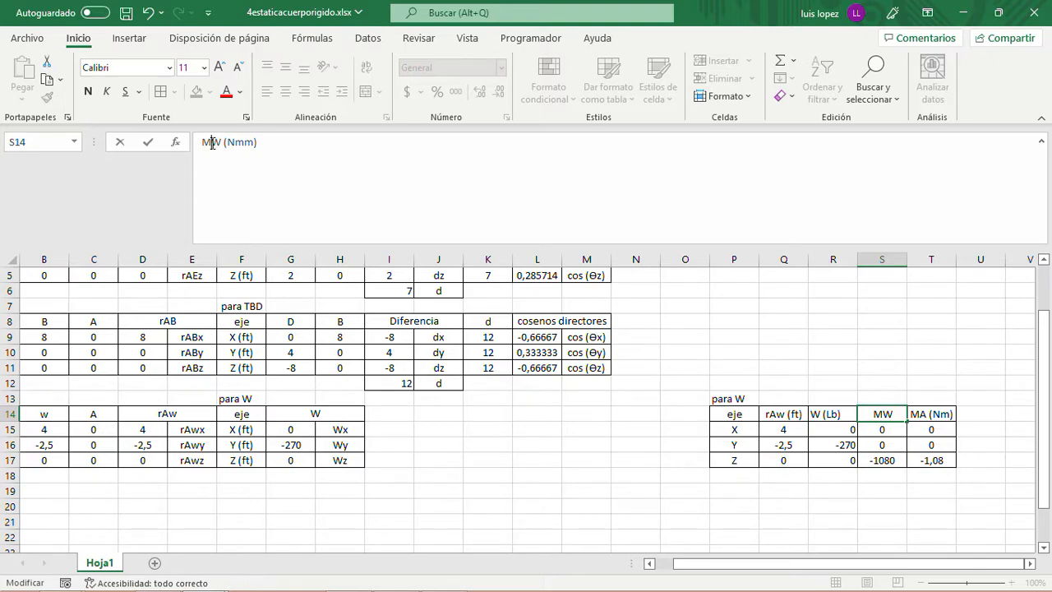
type("A")
key("Return")
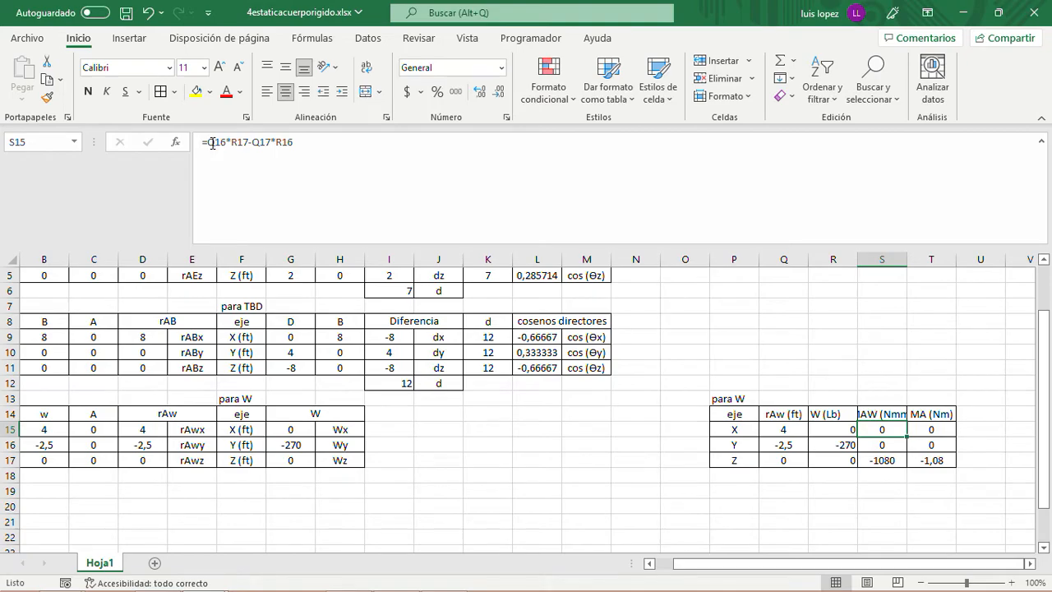
- Widen column S to fit its header and change the S14 header to "MAW (Lbft)"
left_click_drag(907, 259, 937, 259)
left_click(914, 411)
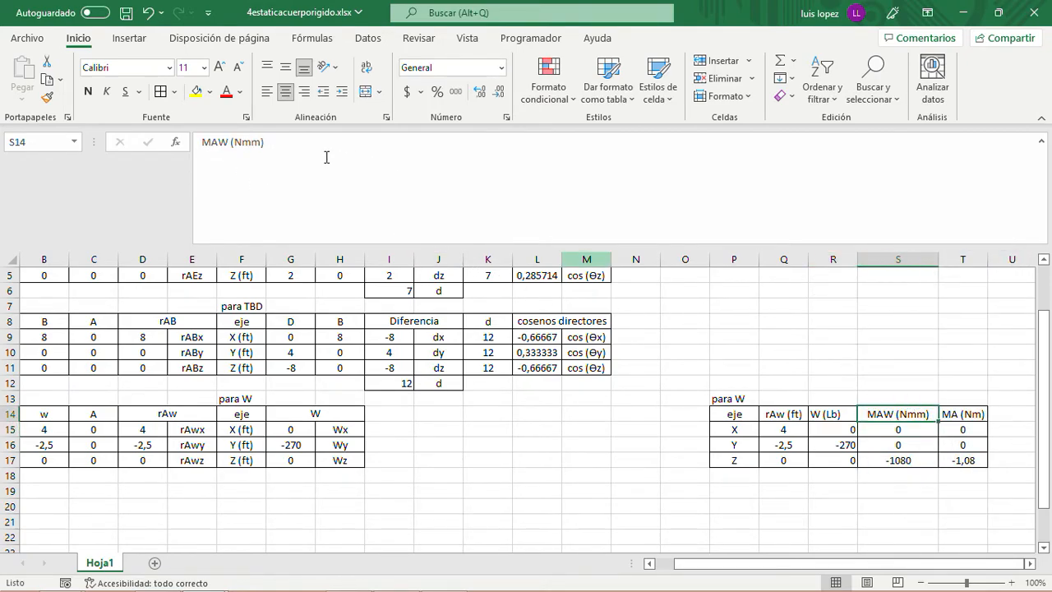
left_click(260, 143)
key("BackSpace")
key("BackSpace")
key("BackSpace")
type("Lb")
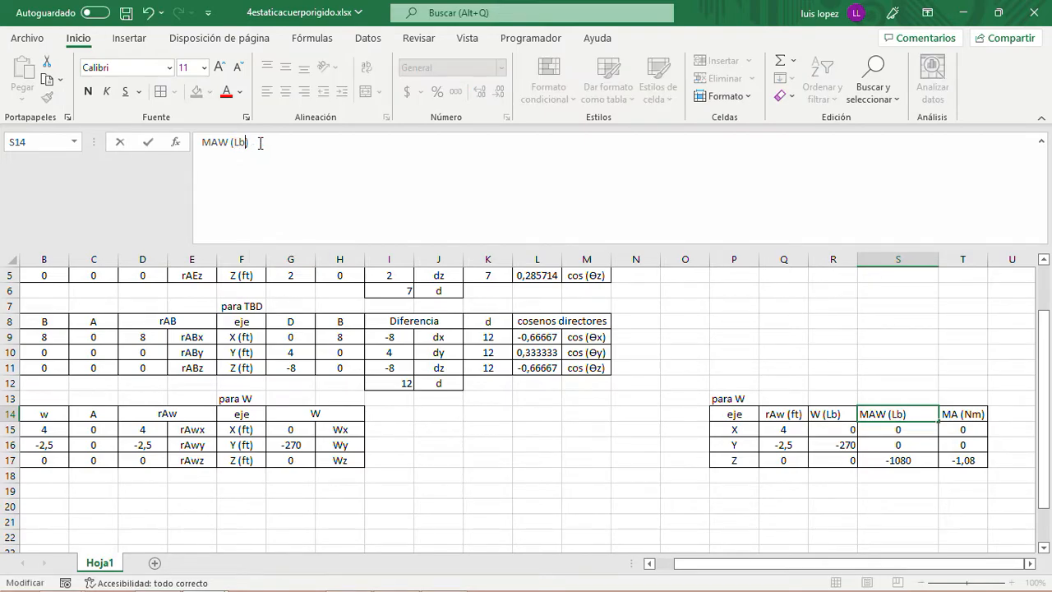
type("ft")
key("Return")
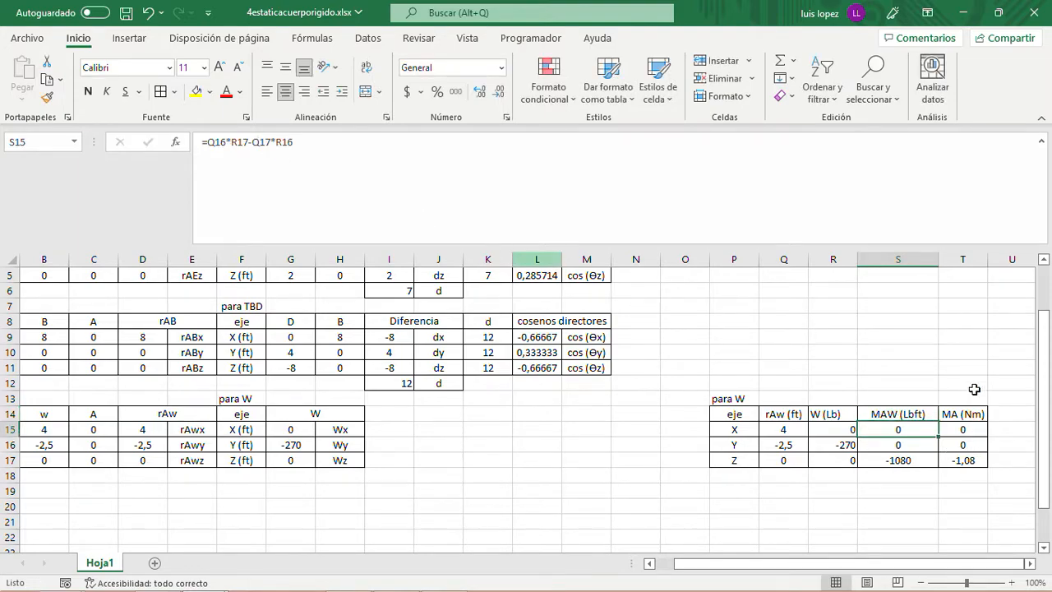
- Delete column T containing the "MA (Nm)" moment values
right_click(960, 258)
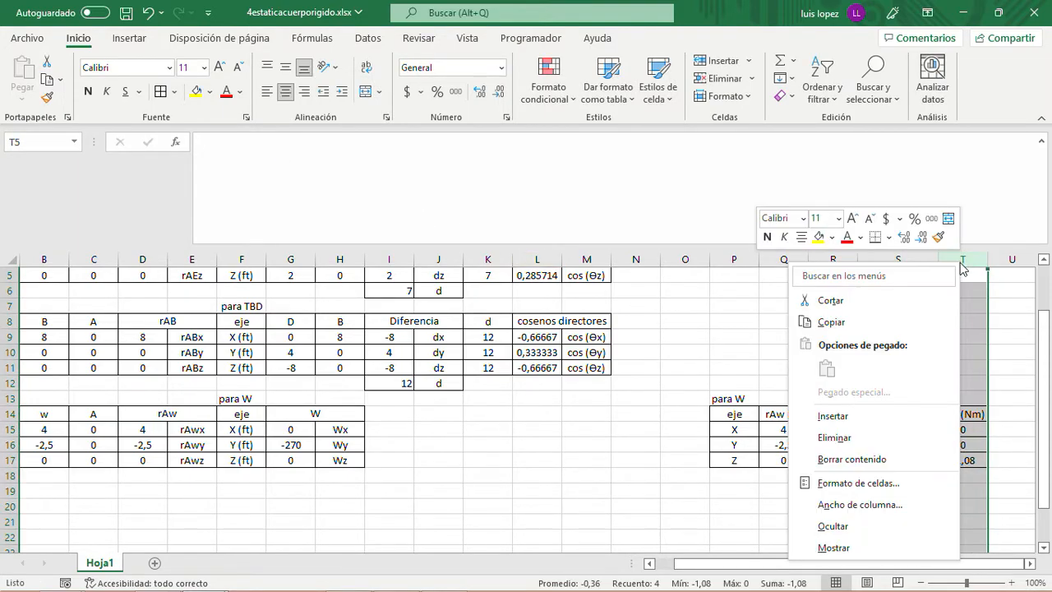
left_click(868, 436)
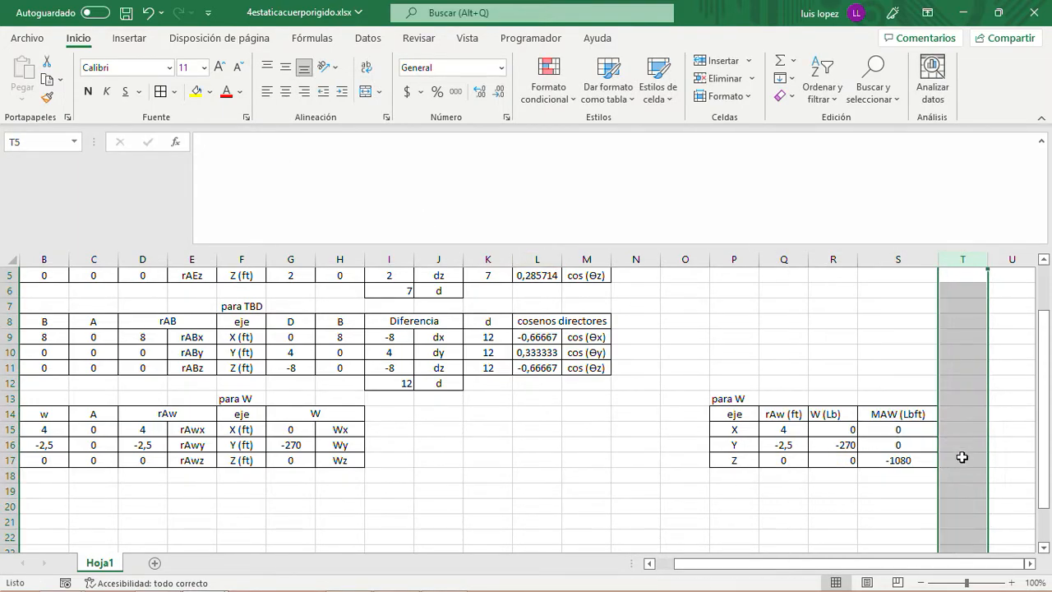
left_click(903, 488)
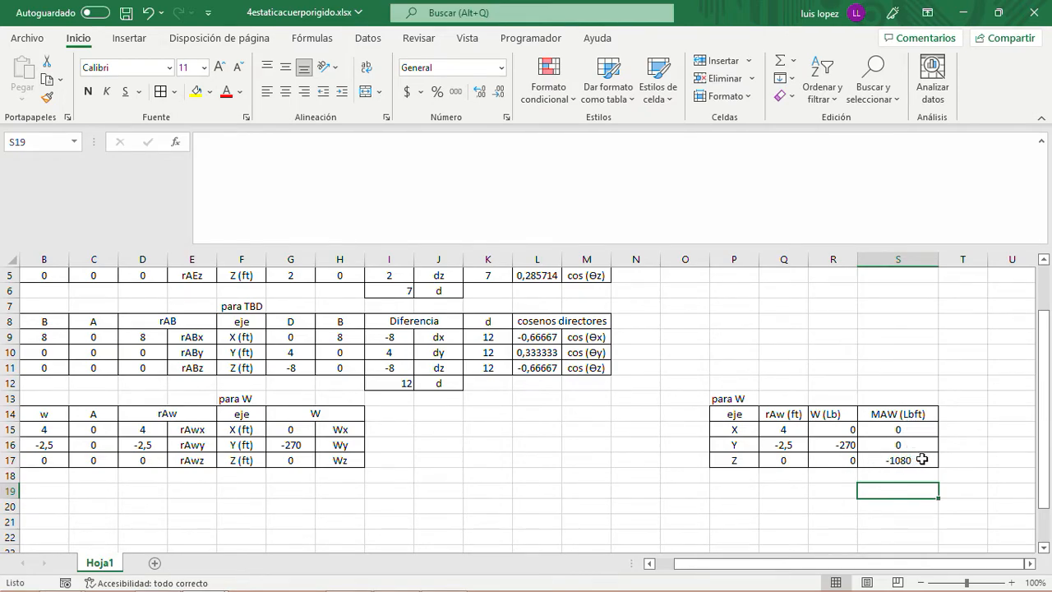
- Insert an asterisk in the S14 unit so the header reads "MAW (Lb*ft)"
left_click(925, 417)
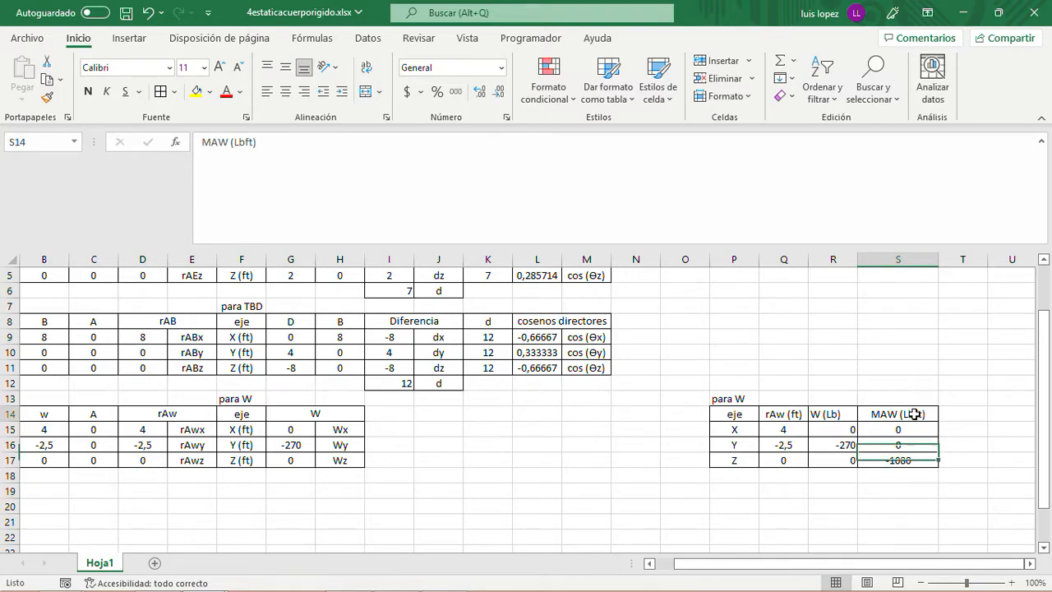
left_click(247, 144)
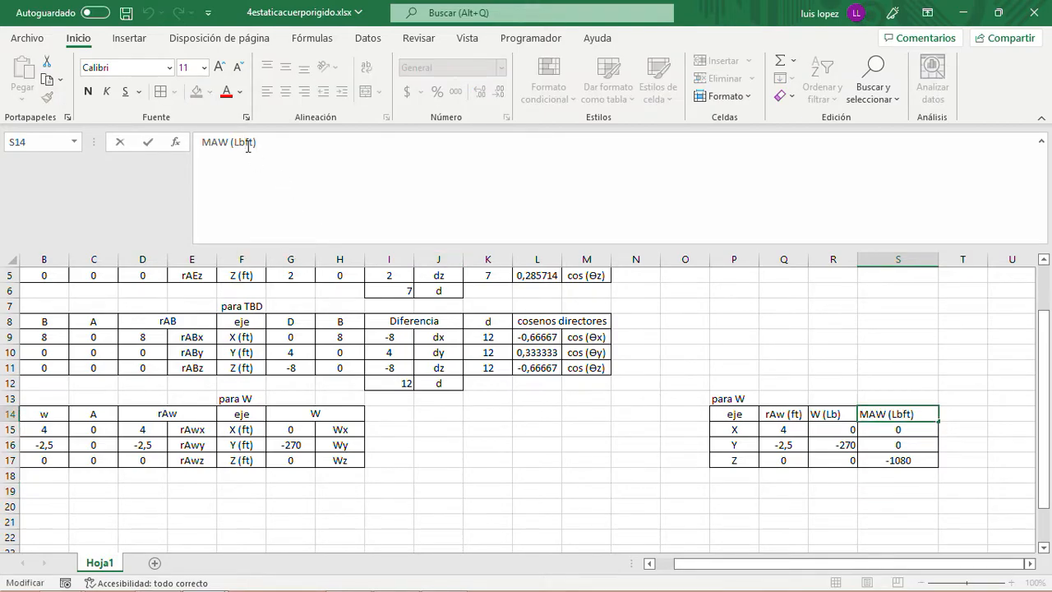
type("*")
key("Return")
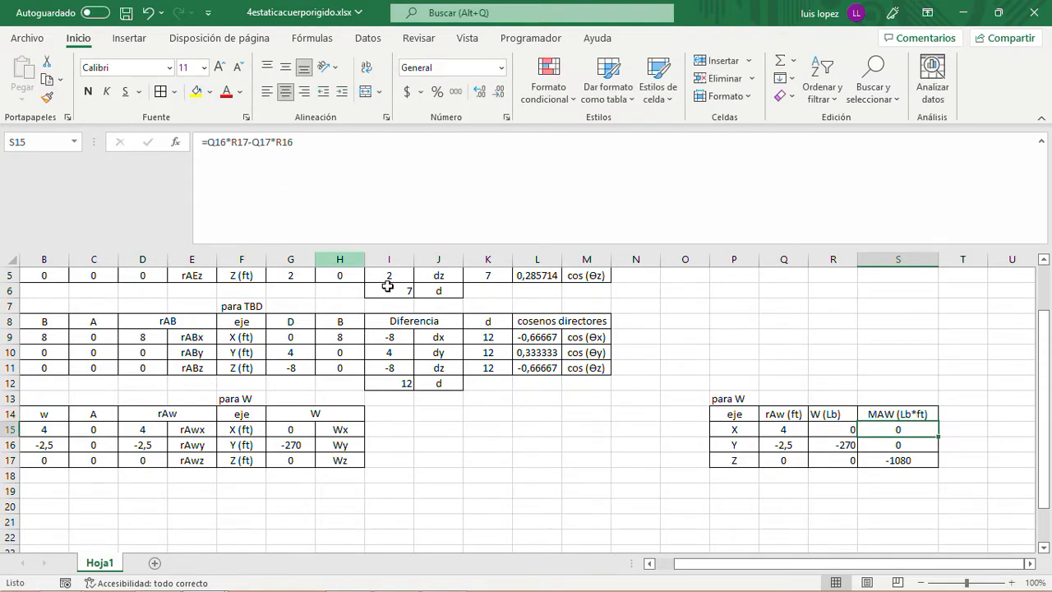
- Copy the "para W" moment table in P13:S17 and paste it starting at P7, alongside the TBD table
scroll(690, 429, "up", 2)
left_click_drag(732, 461, 904, 521)
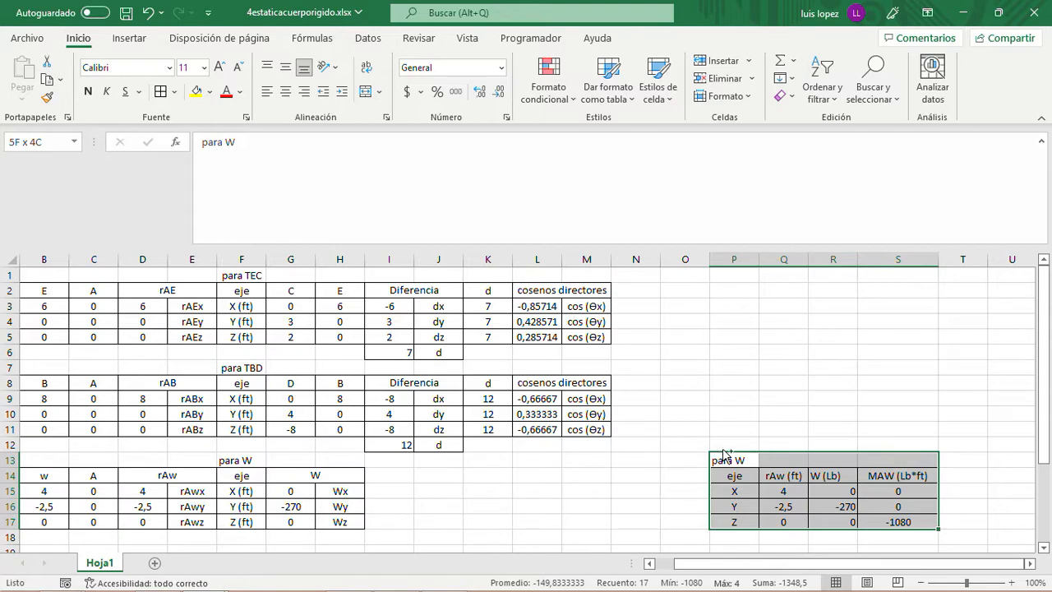
key("ctrl+c")
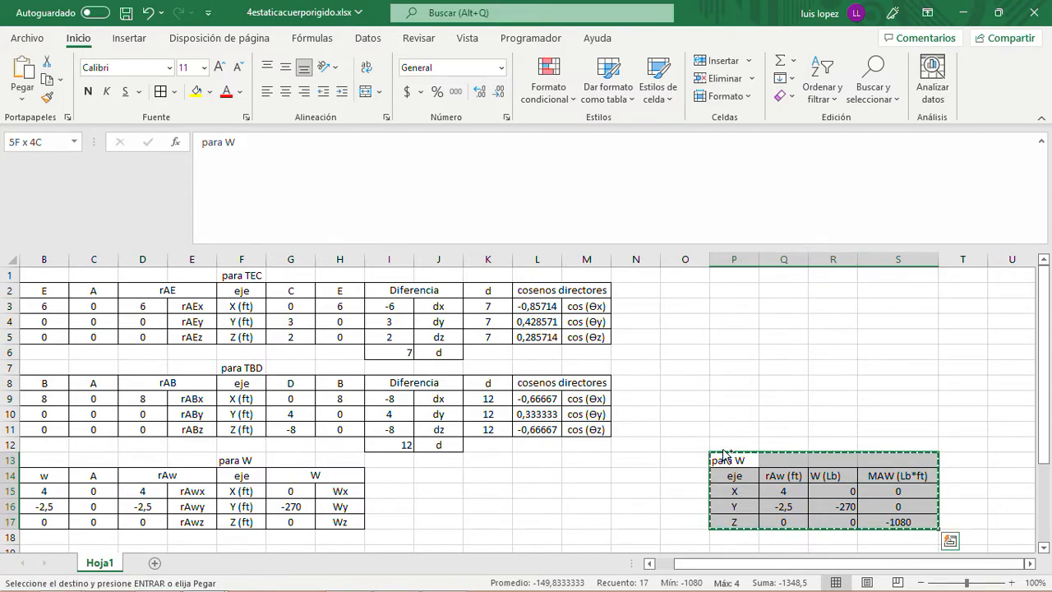
left_click(727, 369)
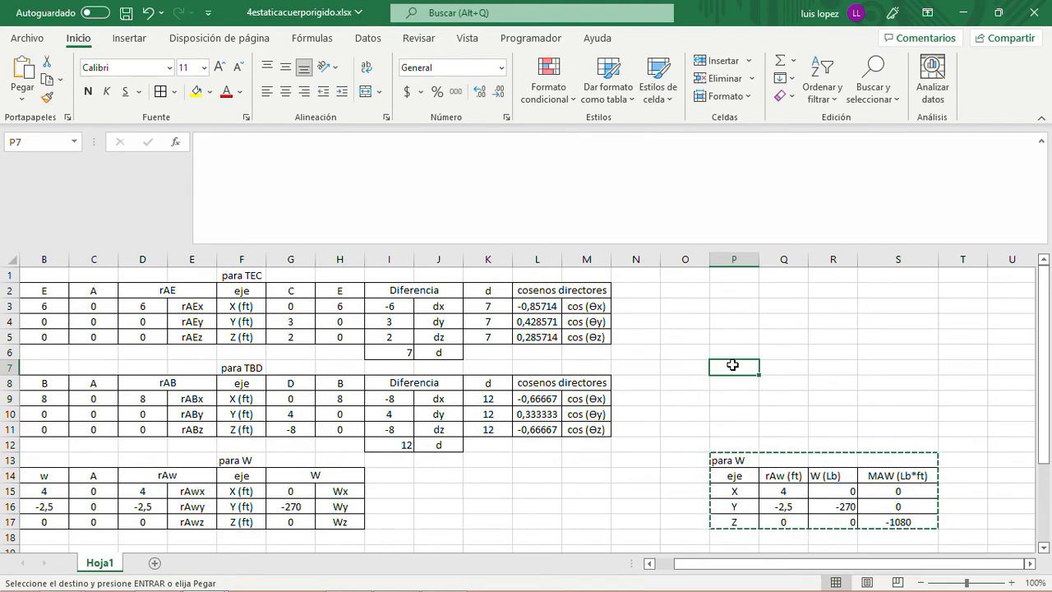
key("ctrl+v")
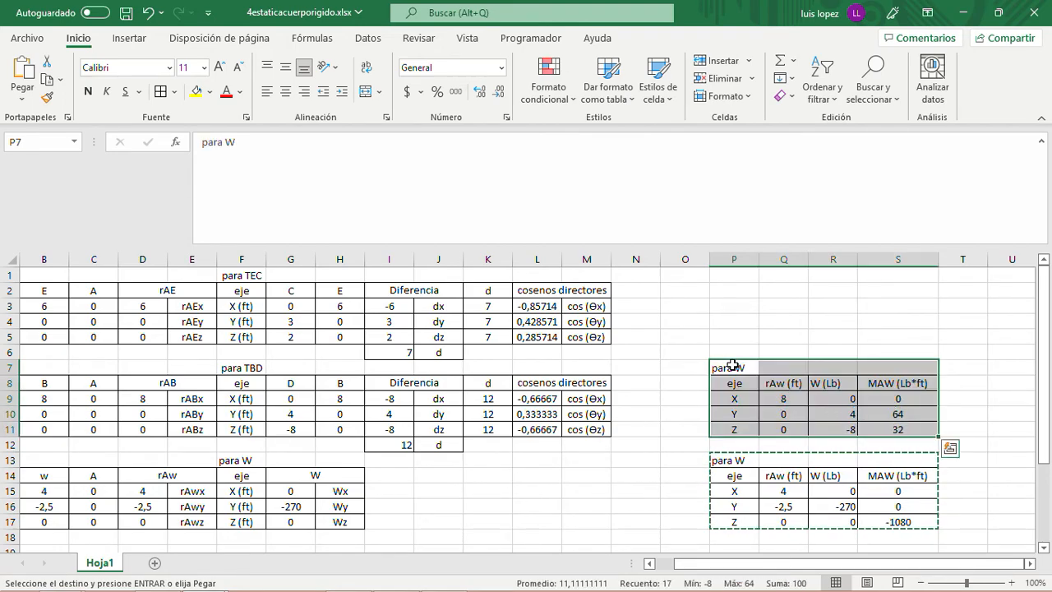
- Consult the sign diagram in Word, return to Excel and change the copied table's Q8 header to "rAB (ft)"
left_click(778, 384)
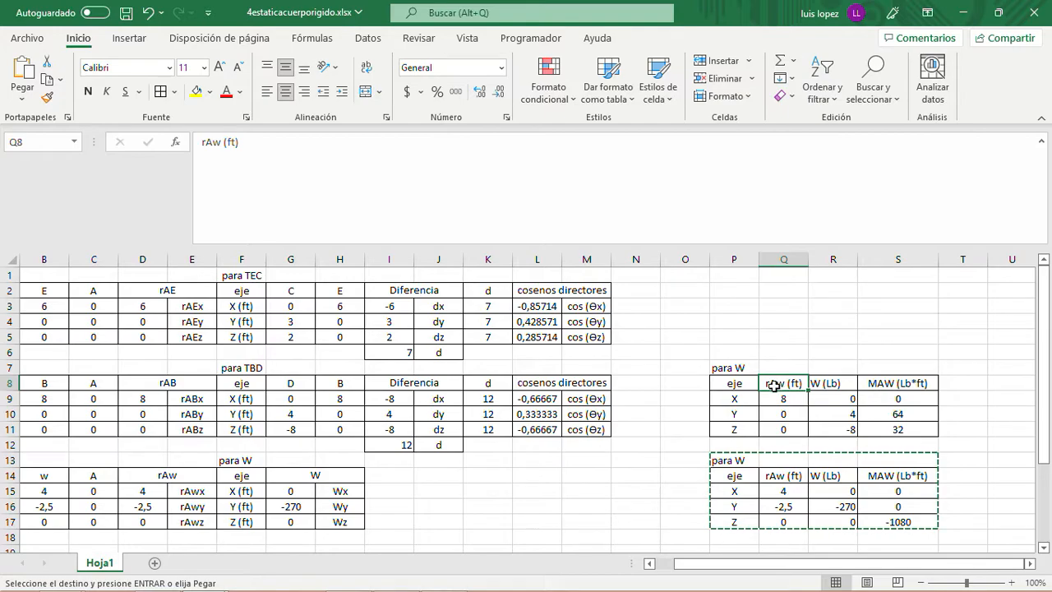
left_click_drag(712, 565, 687, 566)
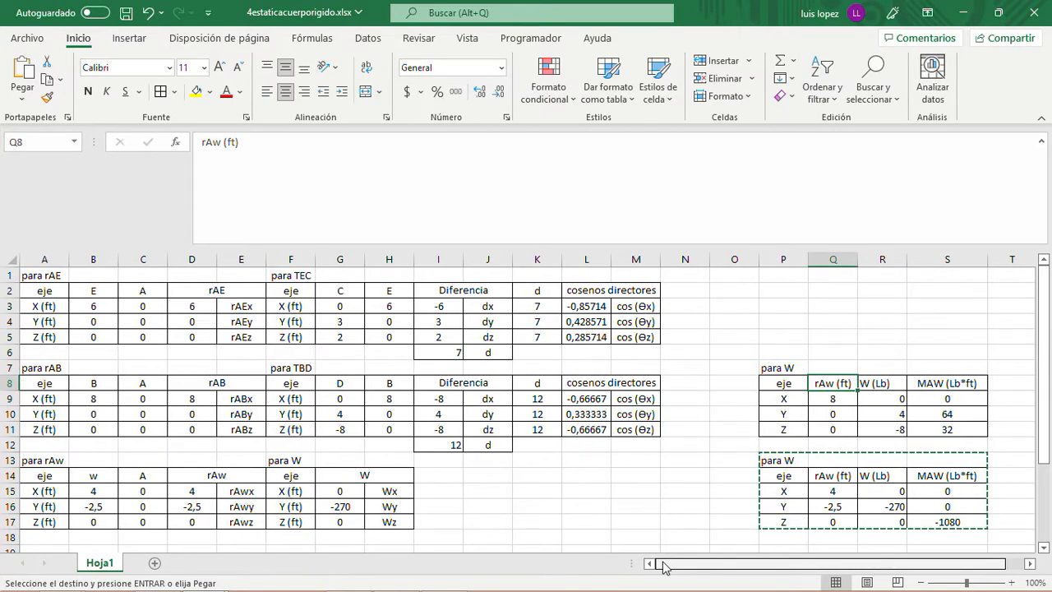
mouse_move(554, 582)
left_click(411, 581)
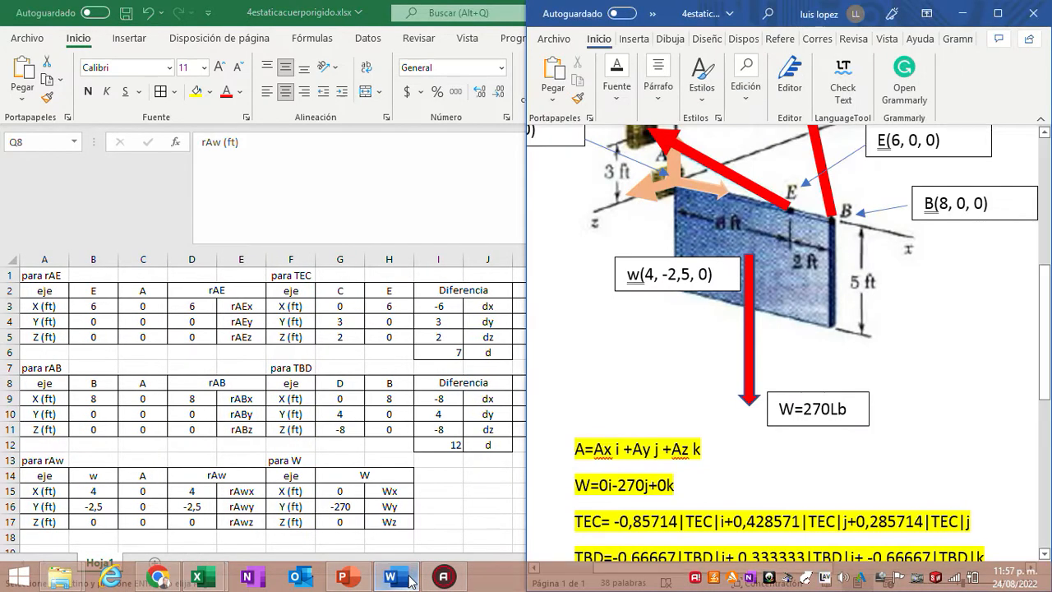
scroll(830, 345, "up", 3)
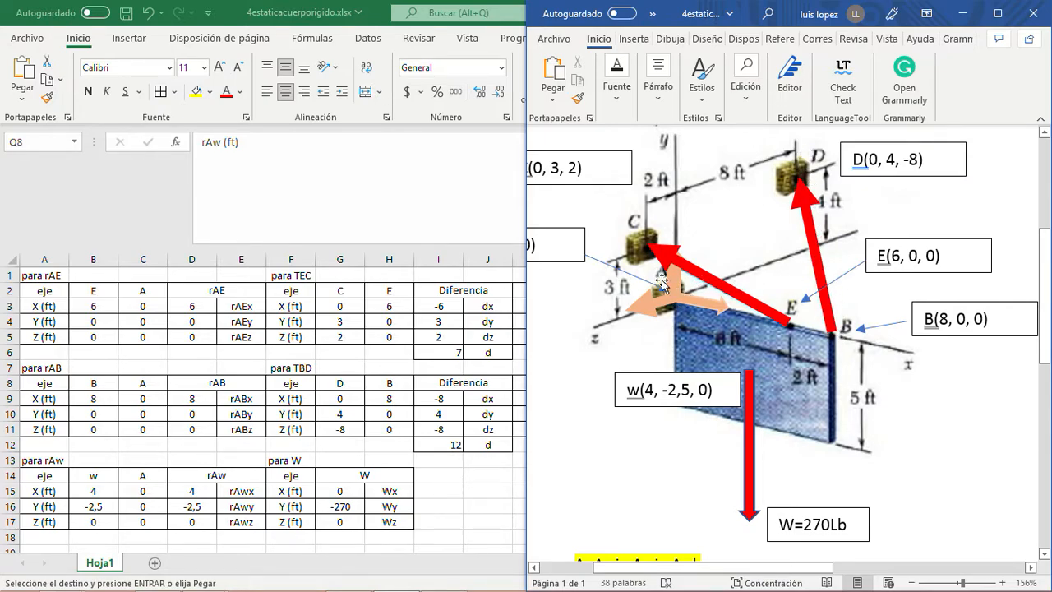
left_click(482, 494)
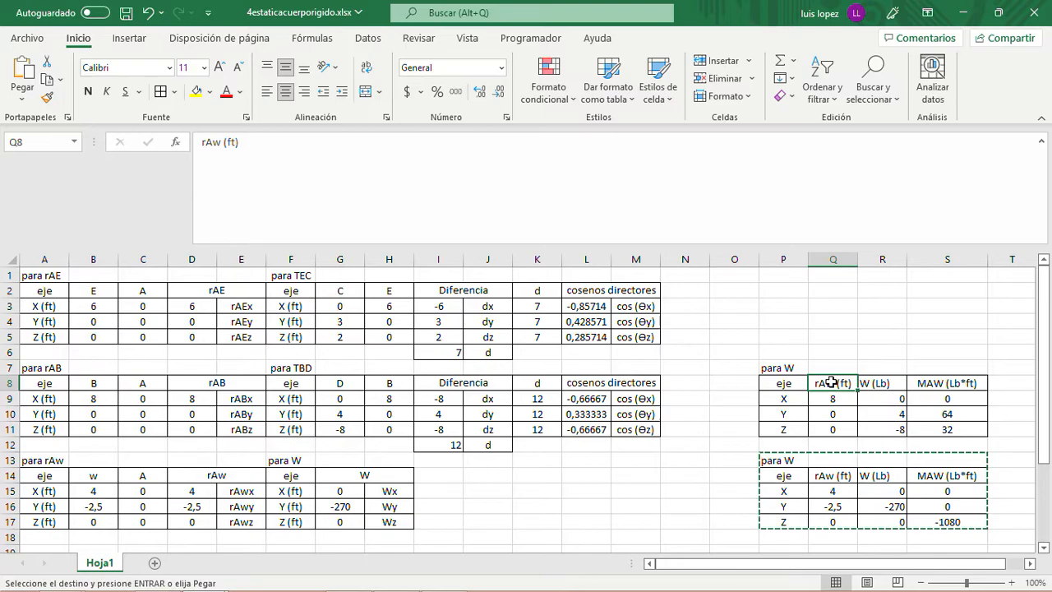
left_click(222, 143)
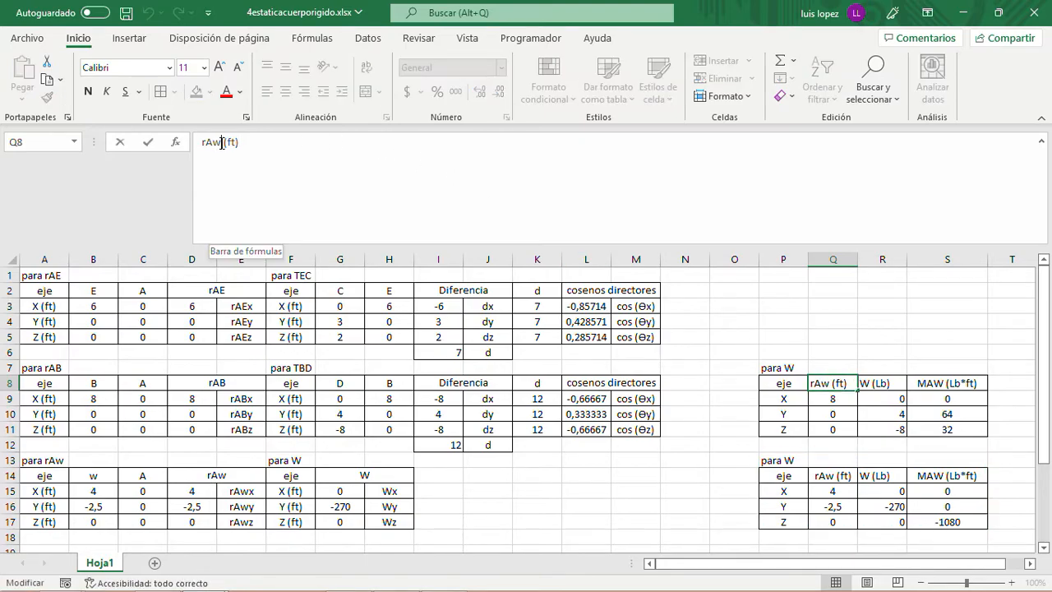
key("BackSpace")
type("B")
key("Return")
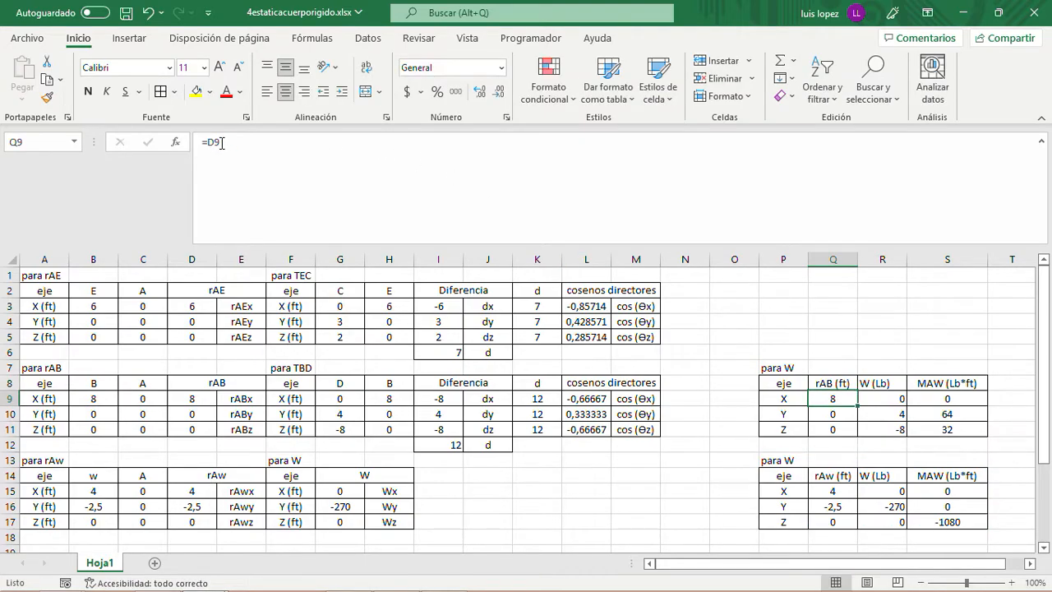
- Link the rAB (ft) X component in Q9 to D9 and fill the formula down to Q11
type("=")
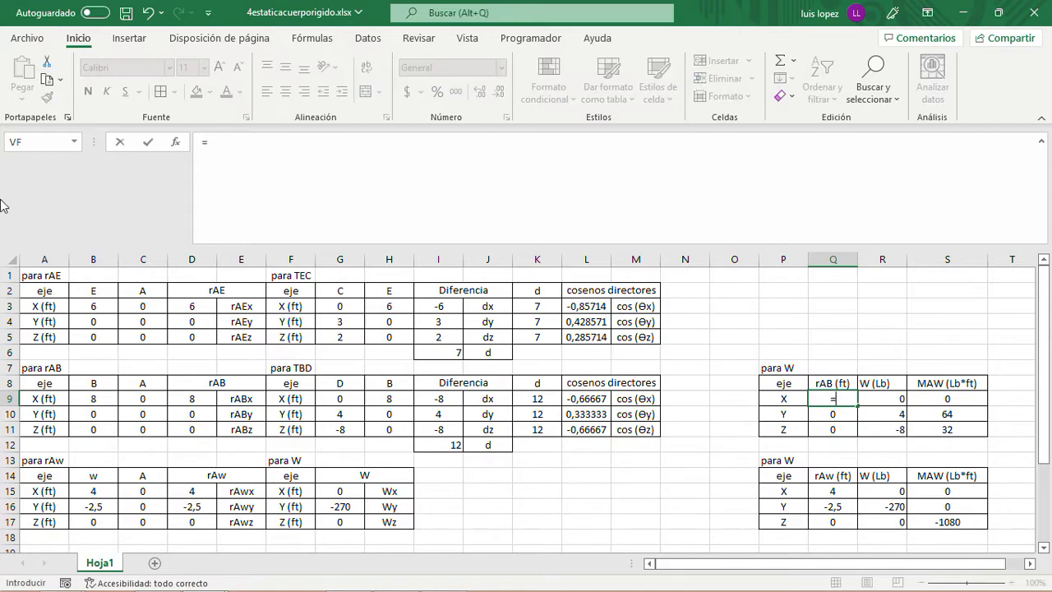
left_click(193, 400)
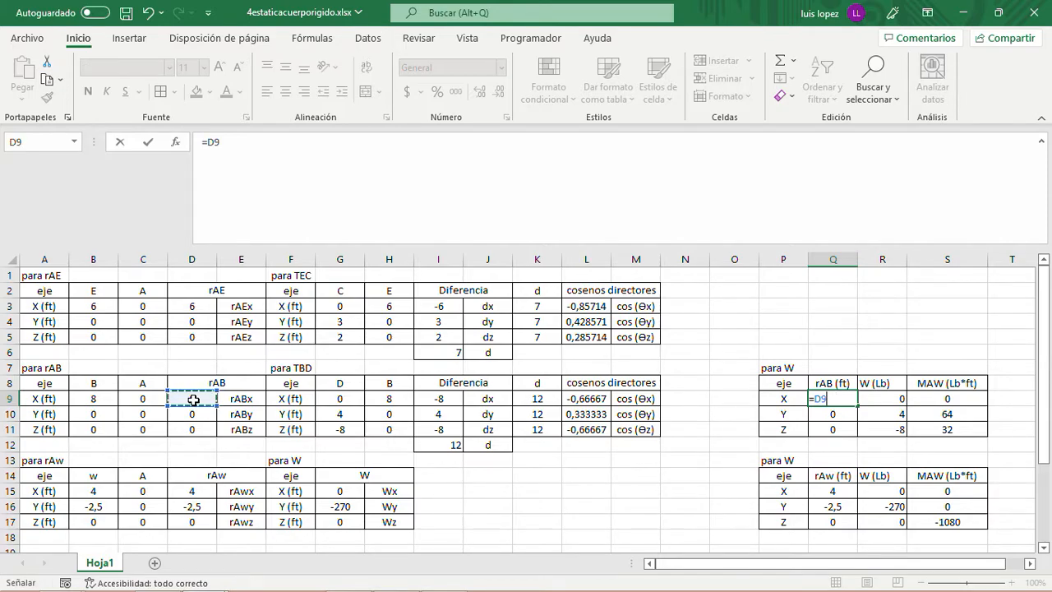
key("Return")
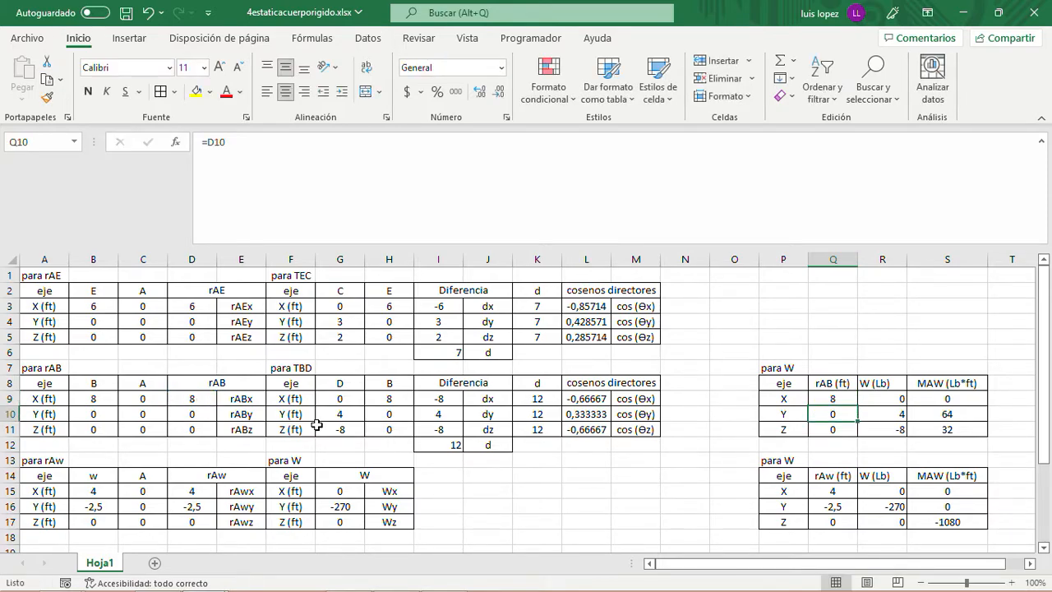
left_click(849, 398)
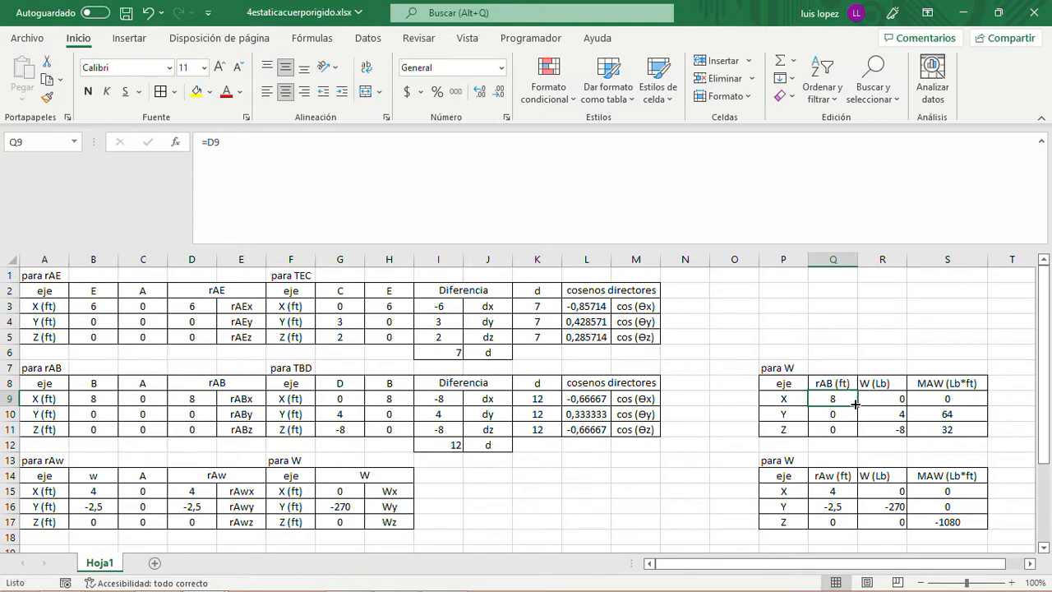
left_click_drag(857, 405, 856, 438)
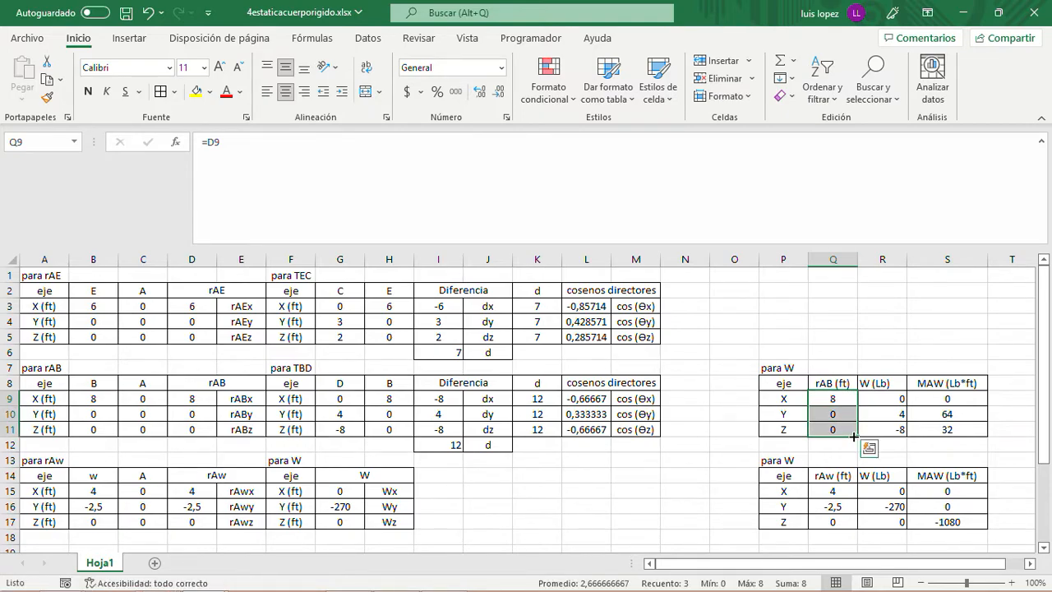
- Change the "W (Lb)" header in R8 of the copied moment table to "TBD (Lb)"
left_click(873, 398)
left_click(870, 384)
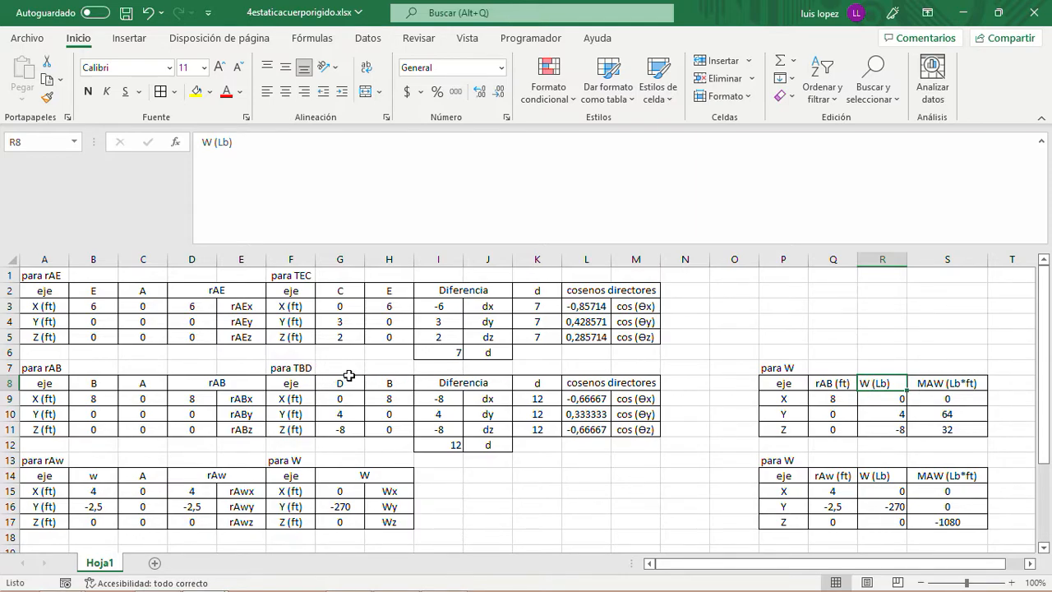
left_click(213, 142)
key("BackSpace")
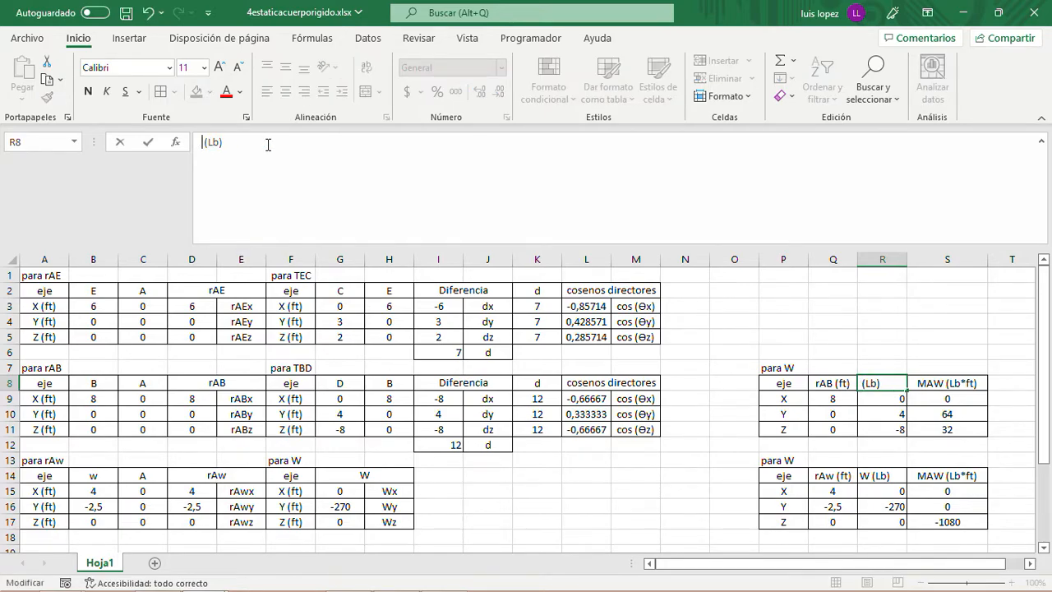
type("TBD")
key("Return")
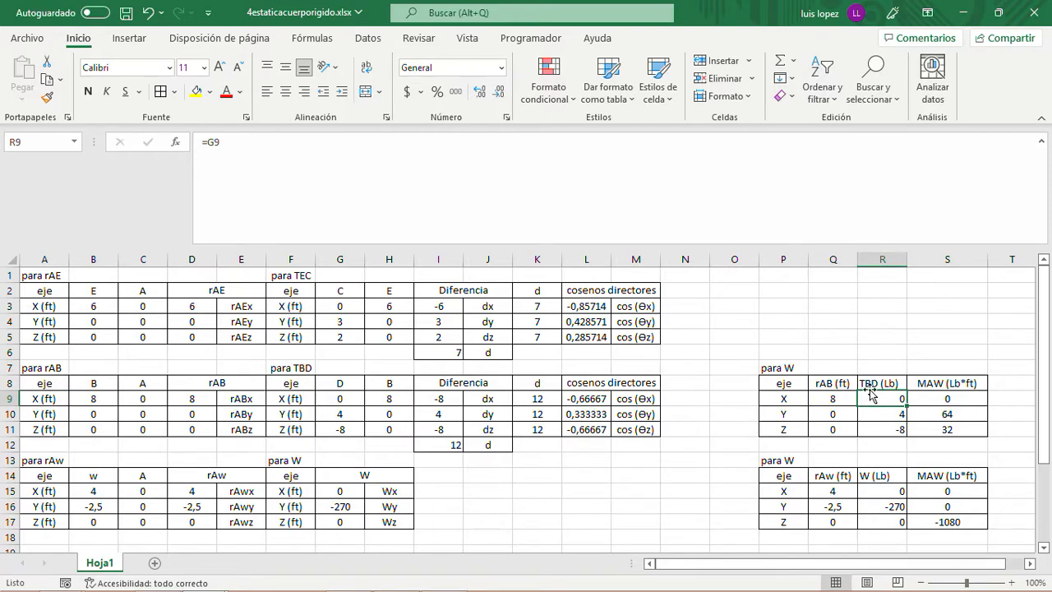
- Link the TBD (Lb) X component in R9 to the direction cosine in L9 and fill the formula down to R11
type("=")
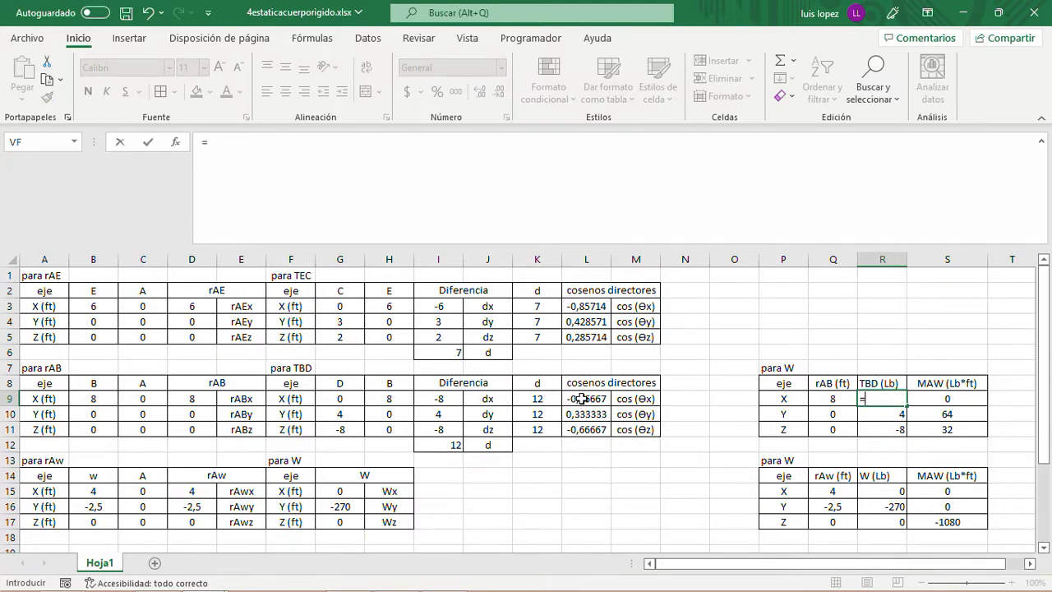
left_click(581, 399)
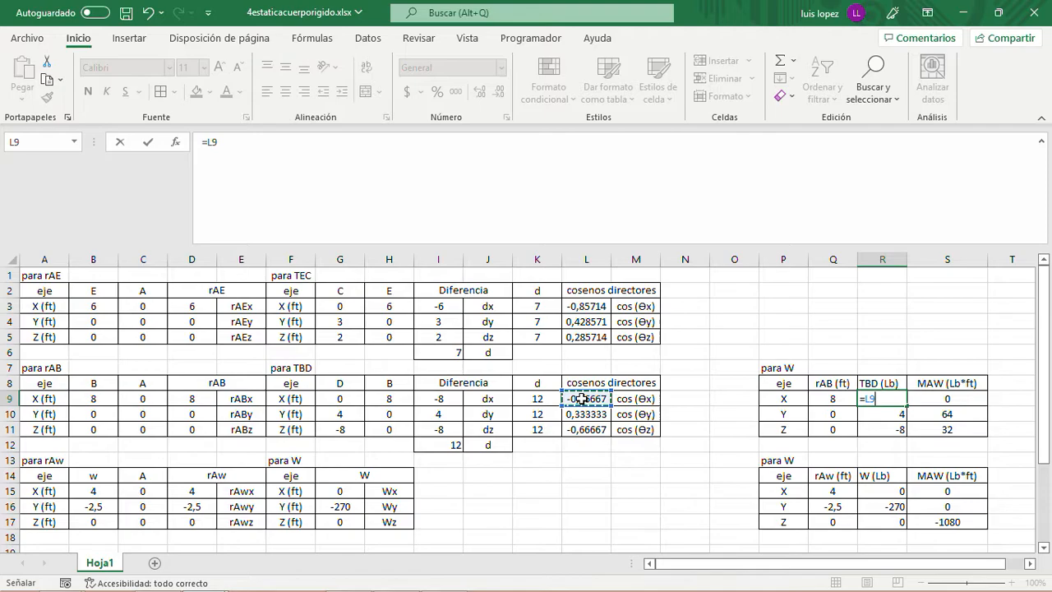
key("Return")
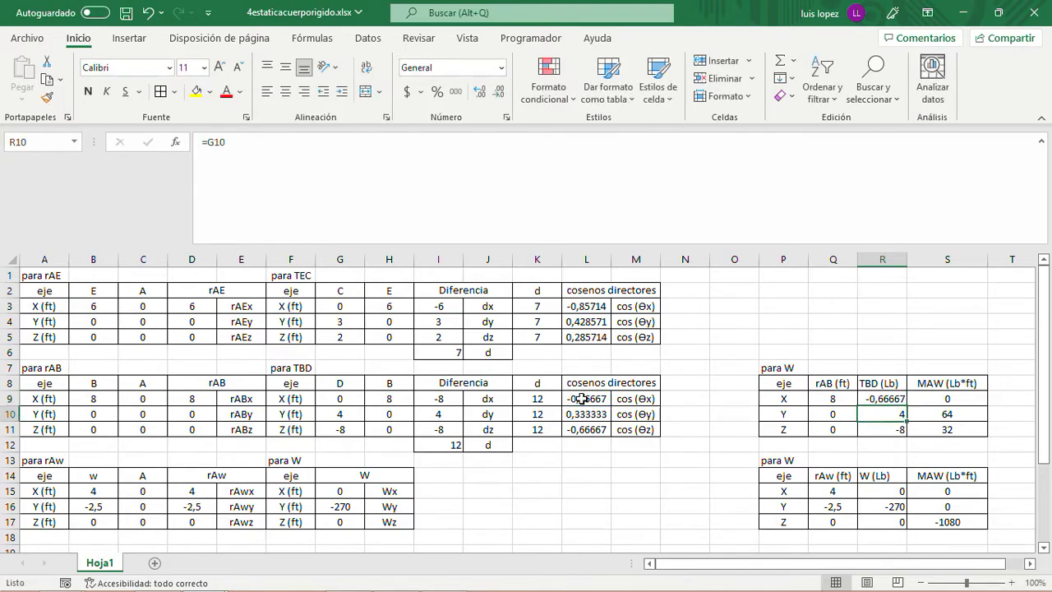
left_click(885, 400)
left_click_drag(907, 406, 907, 430)
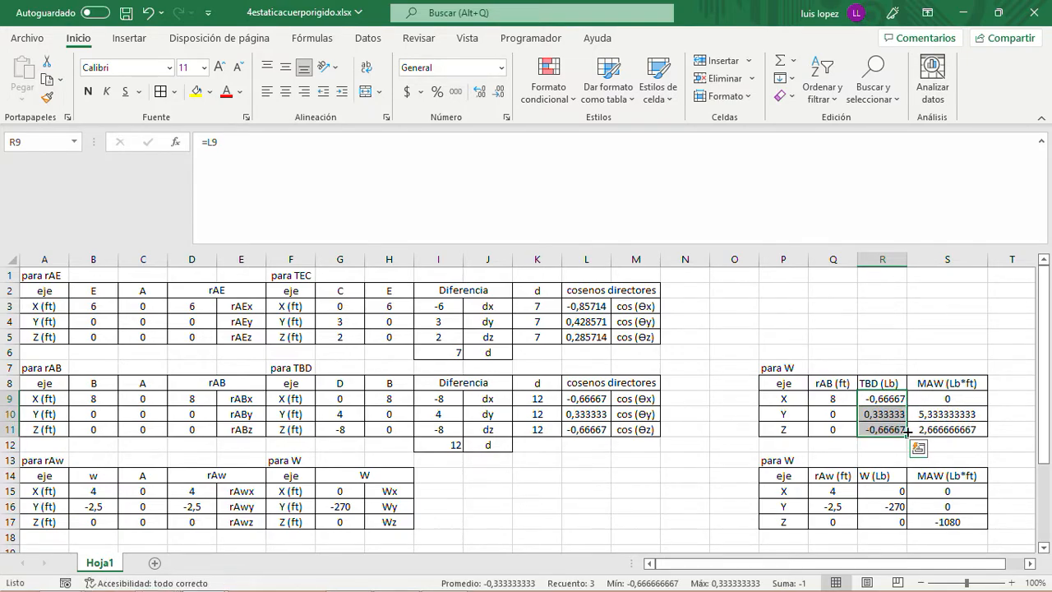
- Check the X-component moment formula in S9 of the copied table
left_click(942, 402)
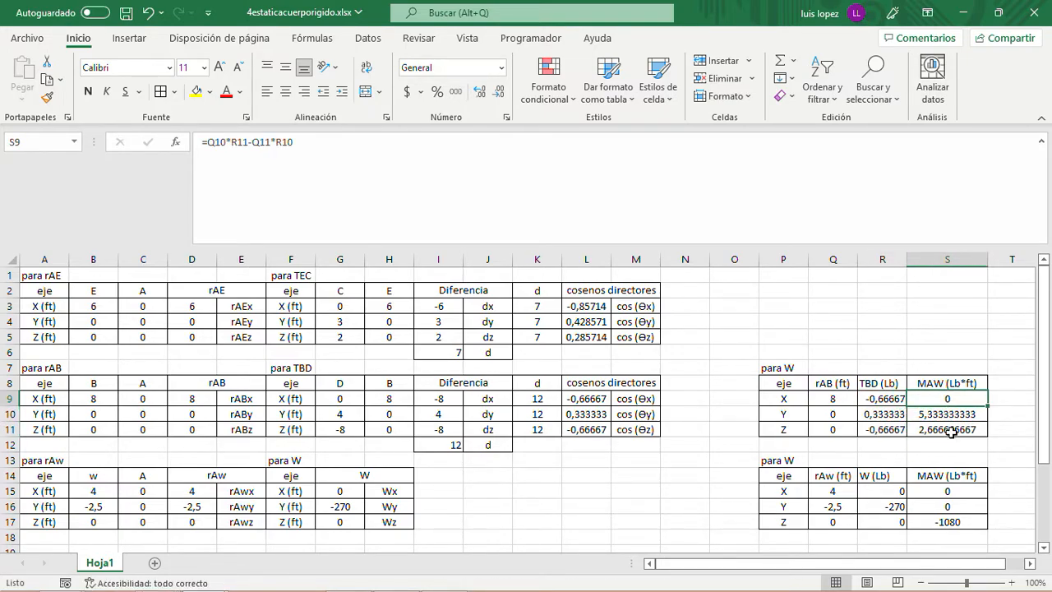
left_click(1004, 401)
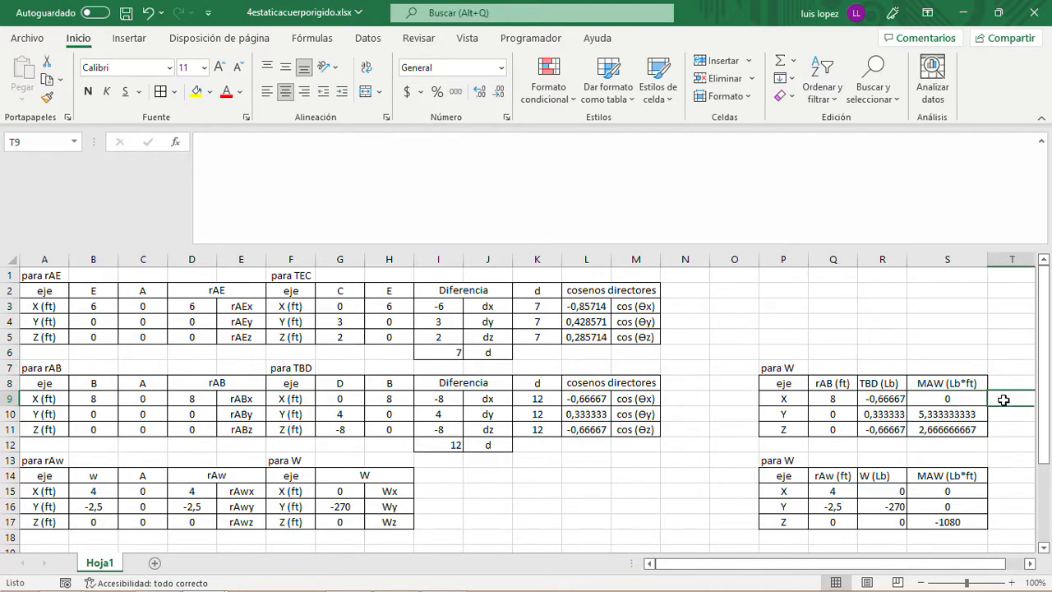
left_click(952, 399)
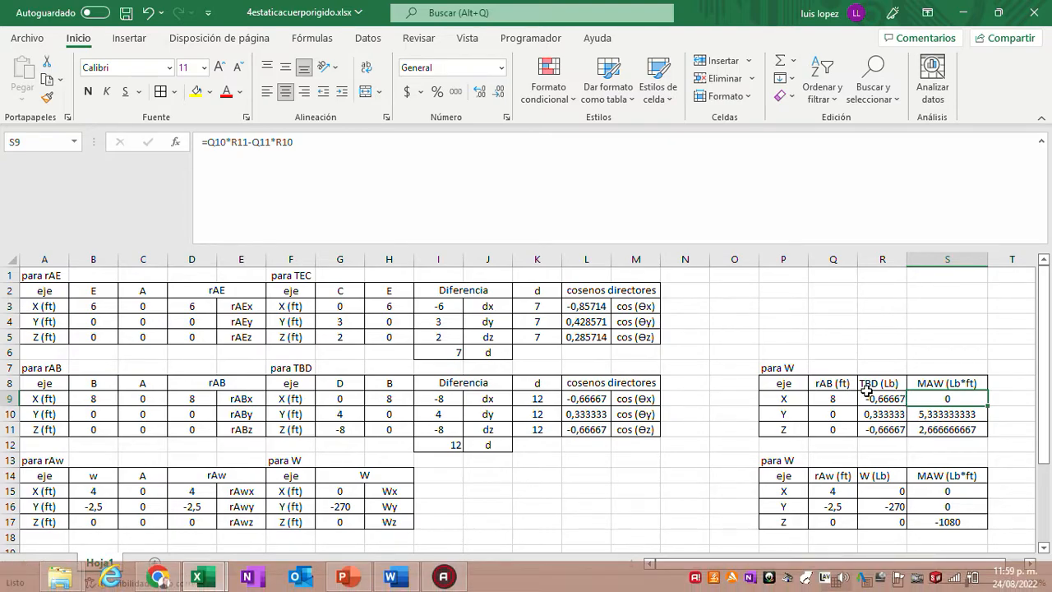
- Switch to the Word document, examine the coefficient and |TBD| magnitude in the TBD vector's i term, and return to Excel
left_click(393, 577)
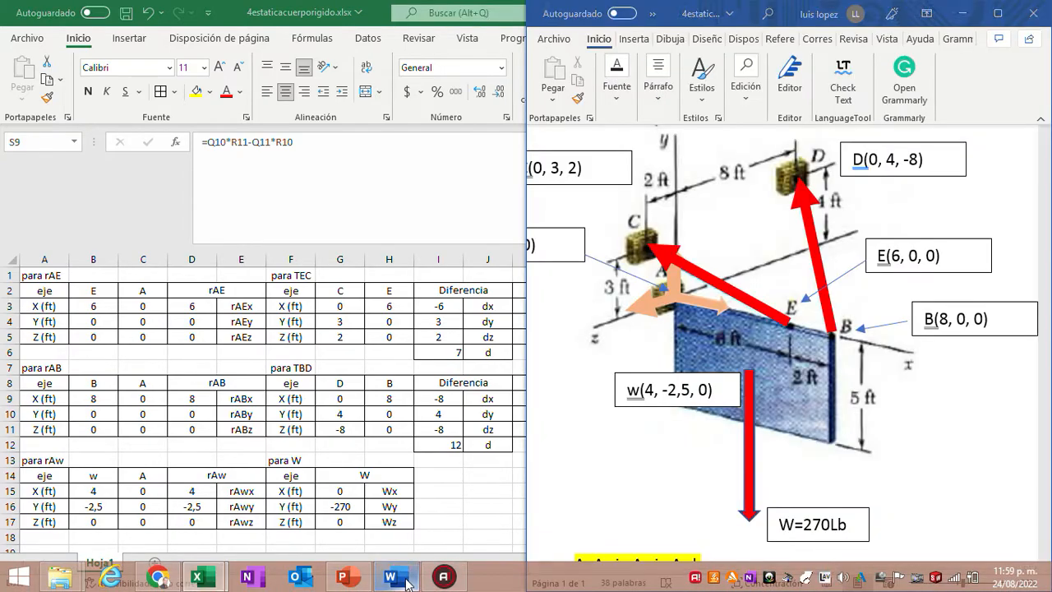
scroll(777, 417, "down", 5)
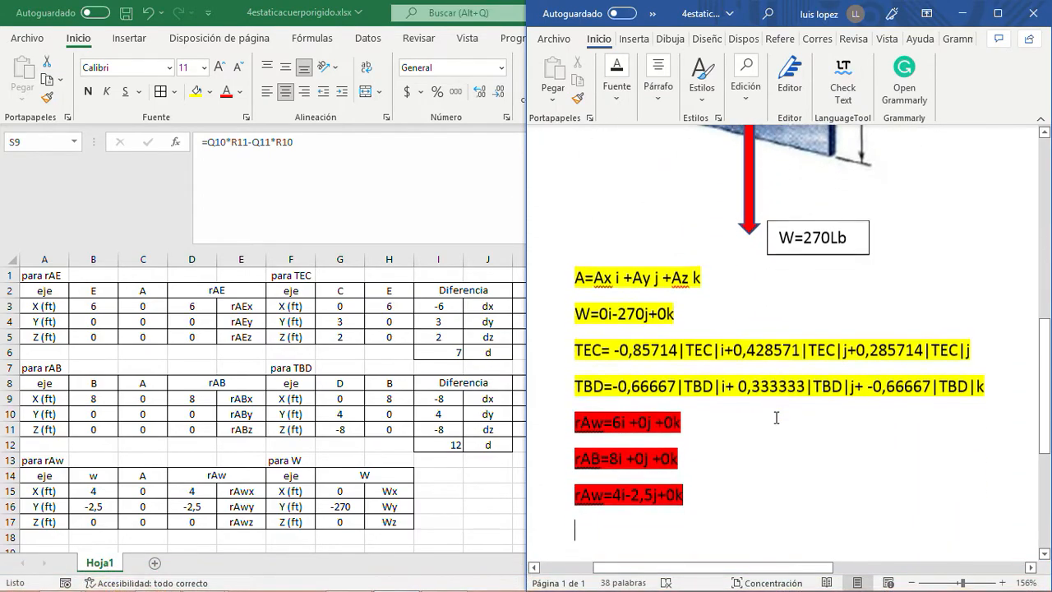
left_click_drag(577, 383, 996, 385)
left_click(674, 384)
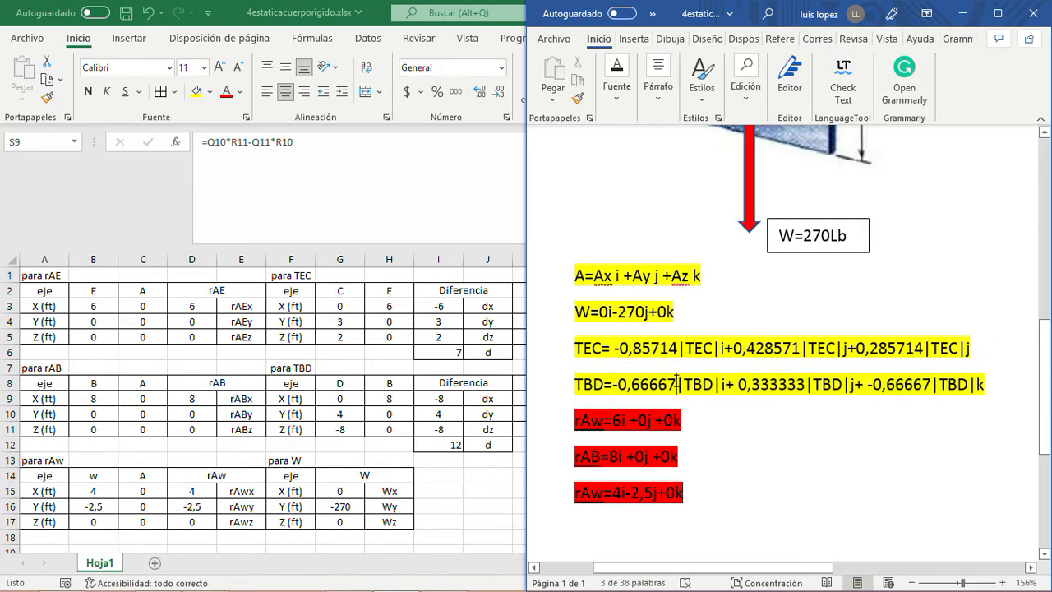
left_click_drag(677, 384, 613, 384)
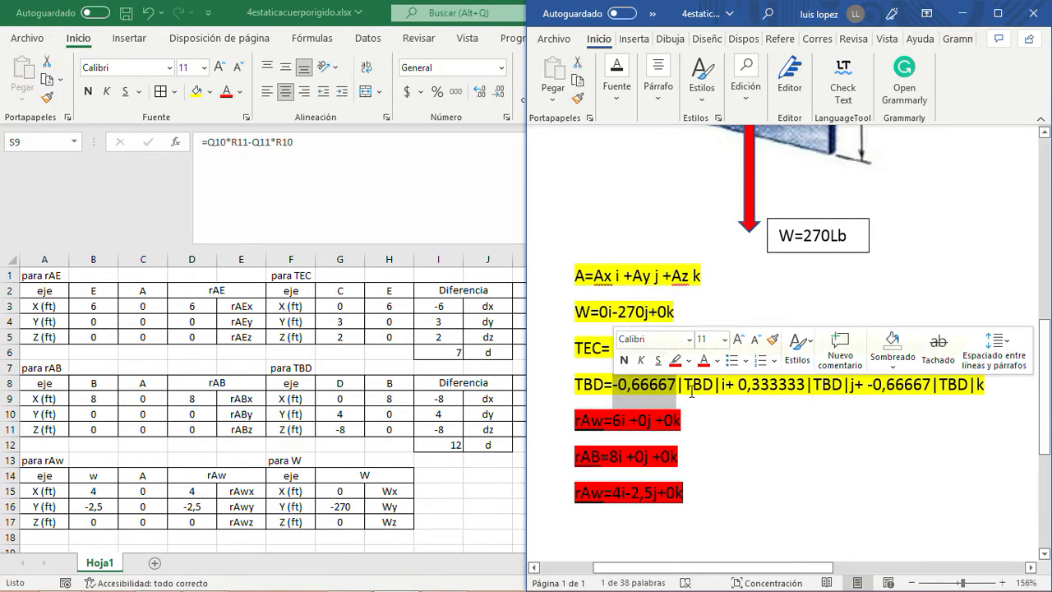
left_click(716, 387)
left_click_drag(720, 384, 679, 383)
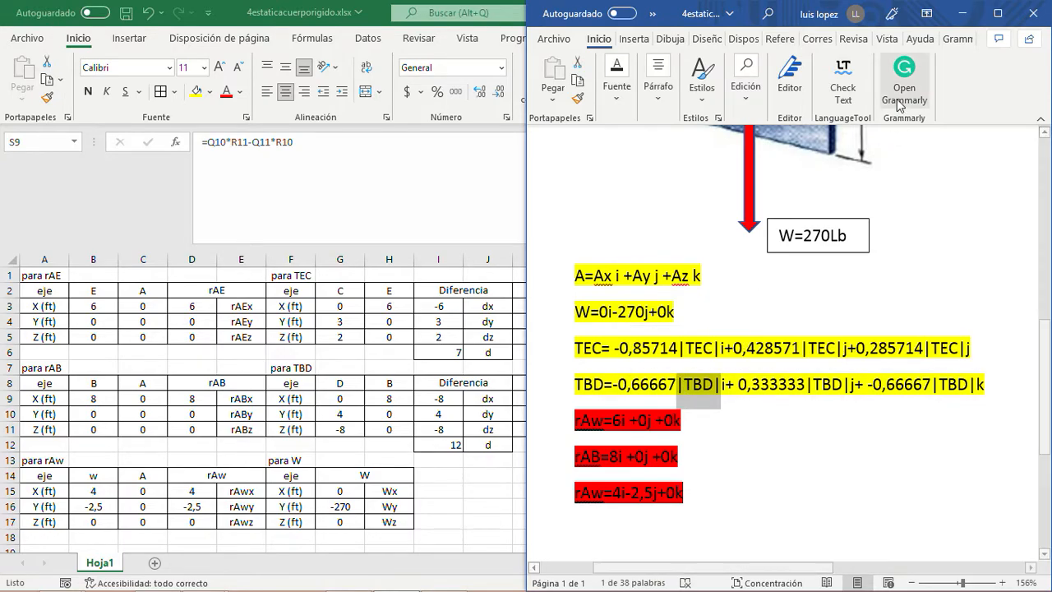
left_click(464, 501)
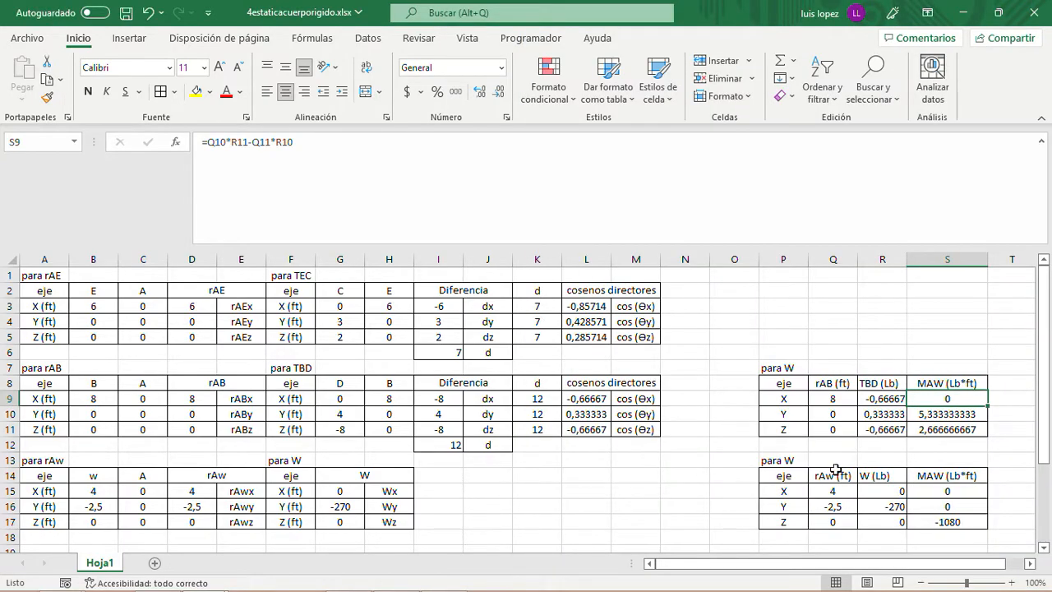
- Change the "MAW (Lb*ft)" header in S8 of the cable TBD moment table to "MATBD(Lb*ft)"
left_click(947, 383)
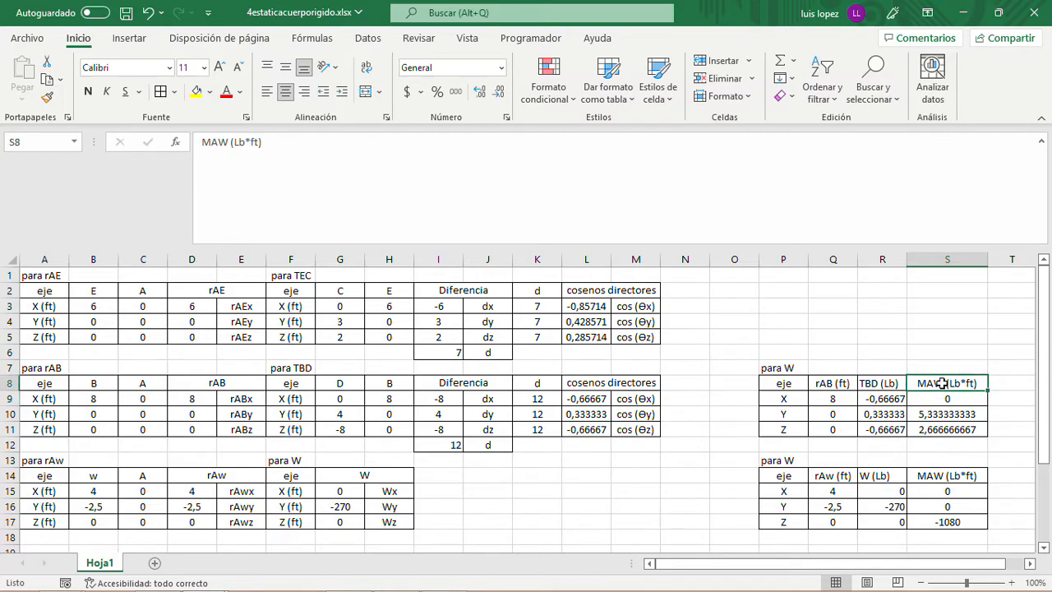
left_click(234, 143)
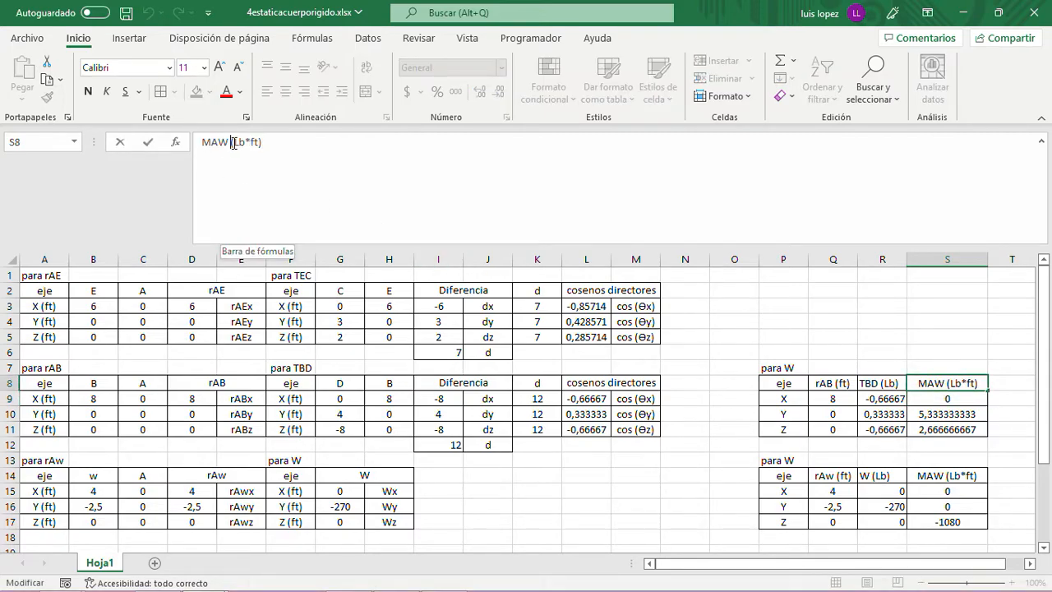
key("BackSpace")
key("BackSpace")
key("BackSpace")
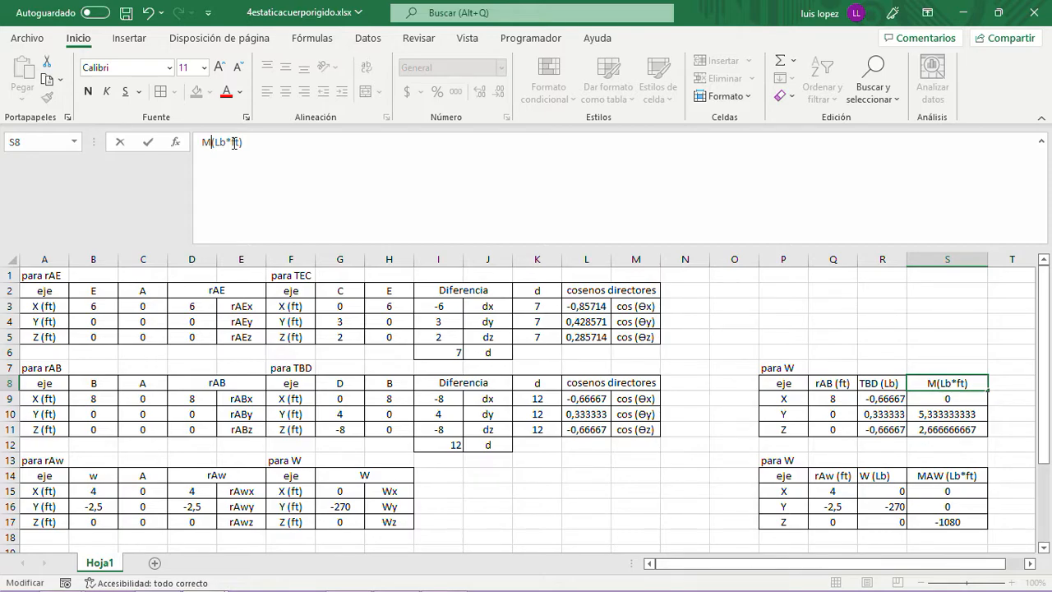
type("A")
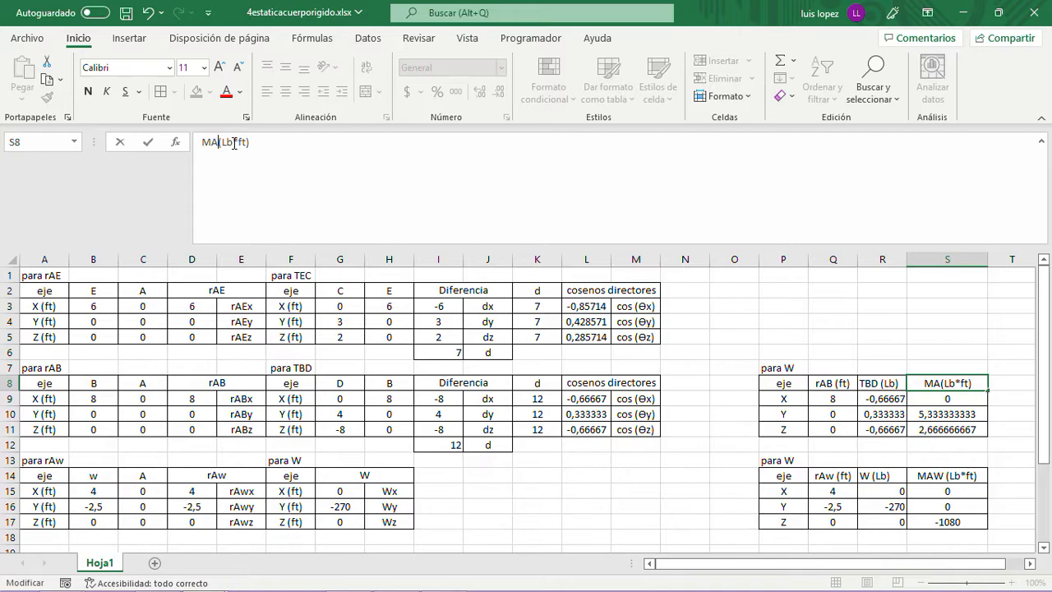
type("B")
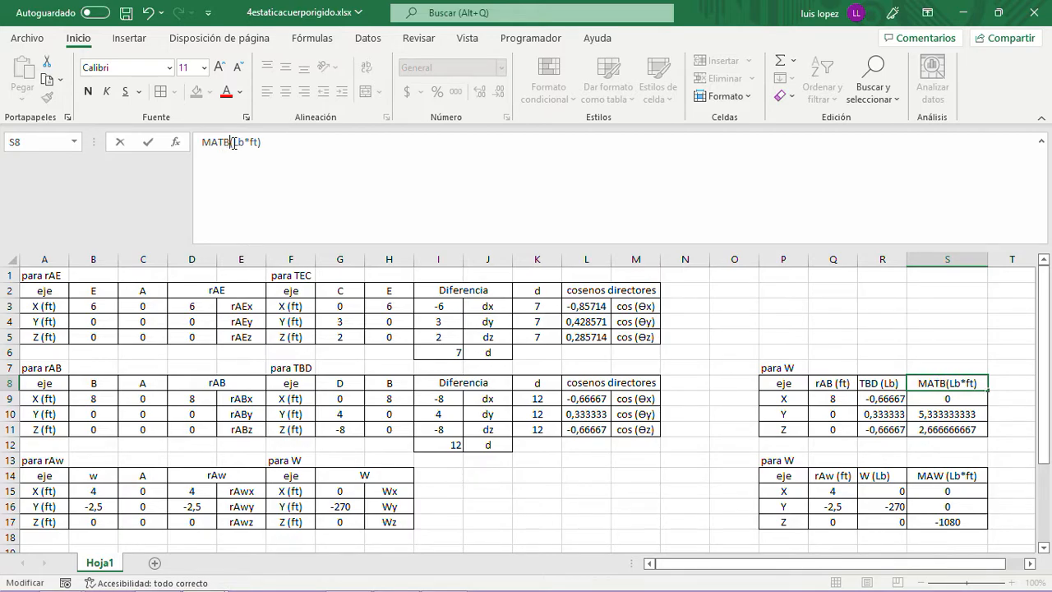
type("D")
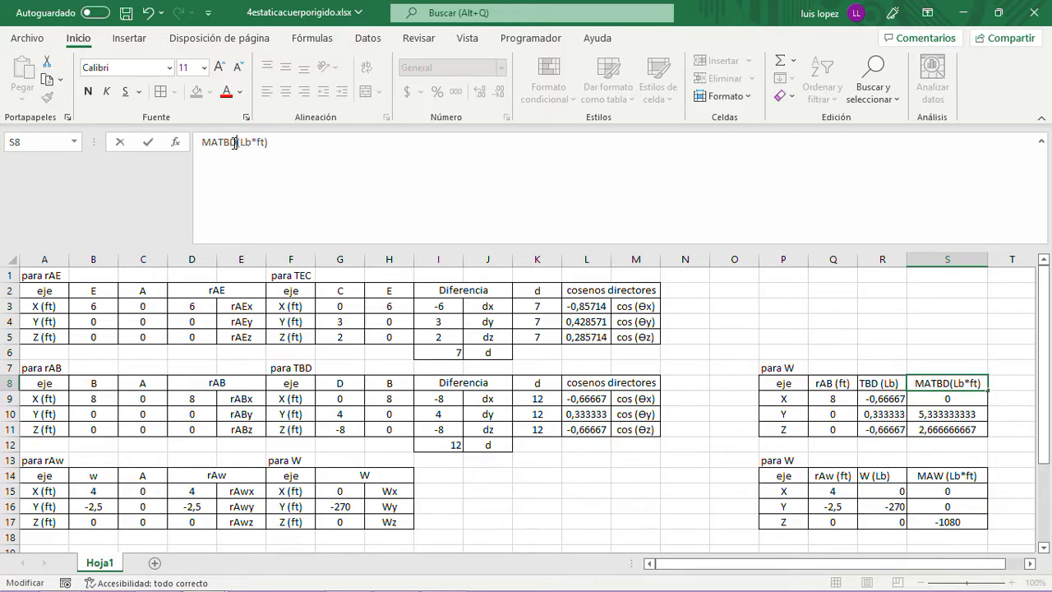
key("Return")
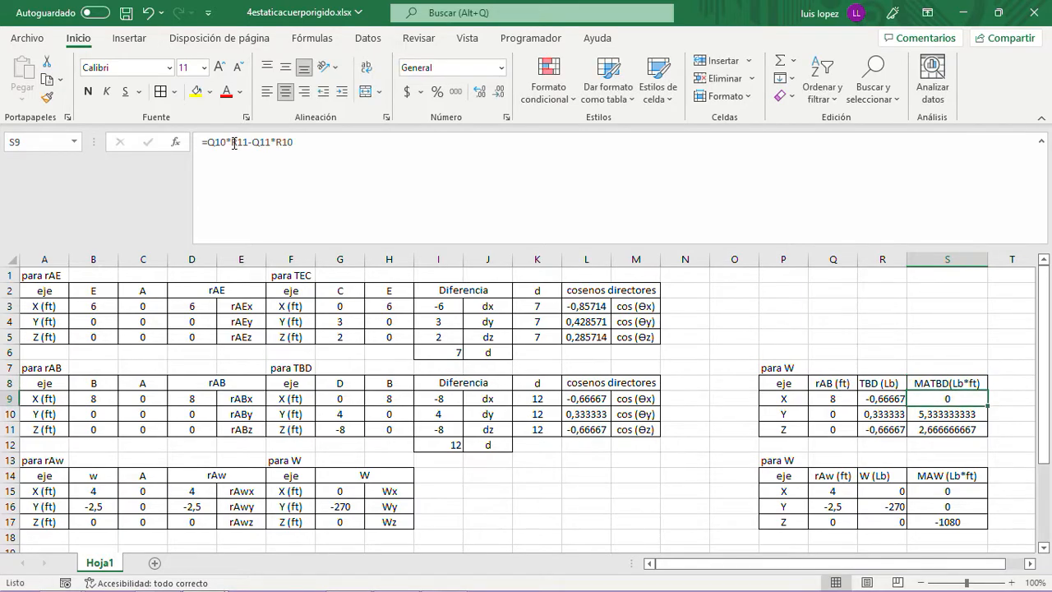
- Extend the moment header in S8 to "MATBD(Lb*ft)/TBD" and widen column S to fit it
key("Up")
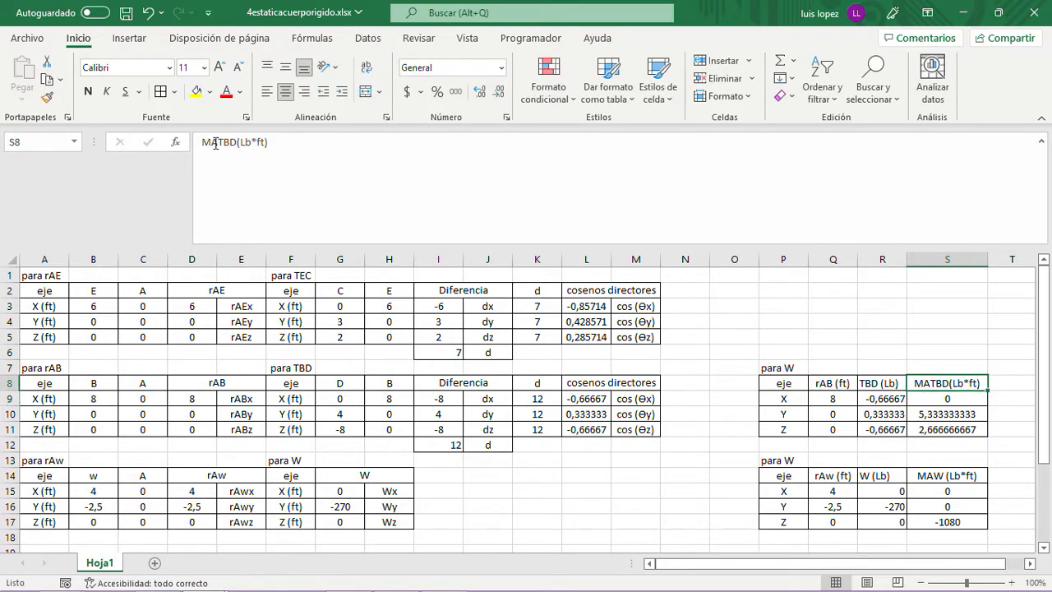
left_click(292, 151)
type("/")
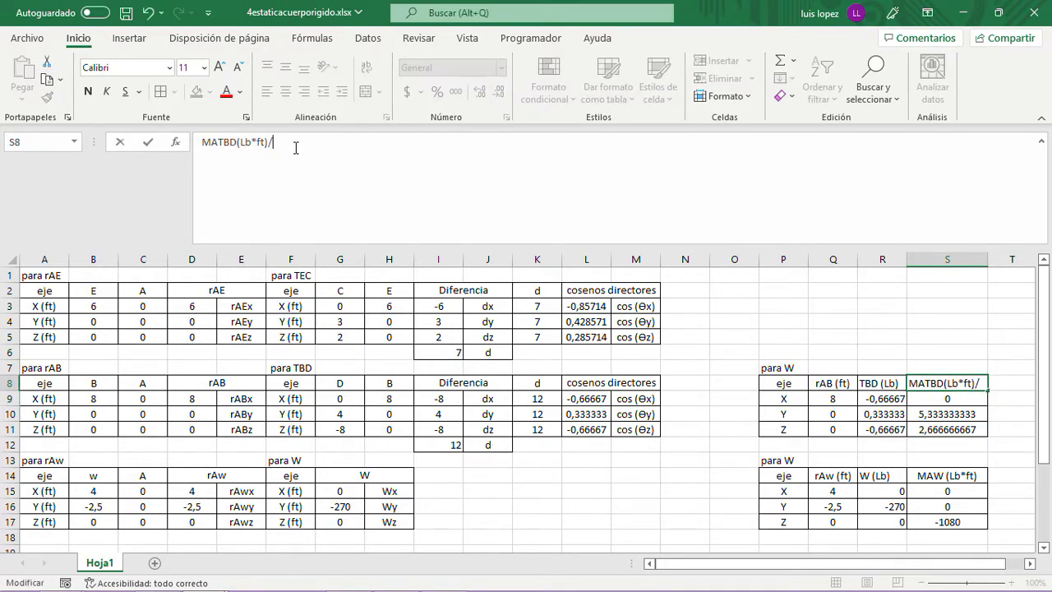
type("TBD")
key("Return")
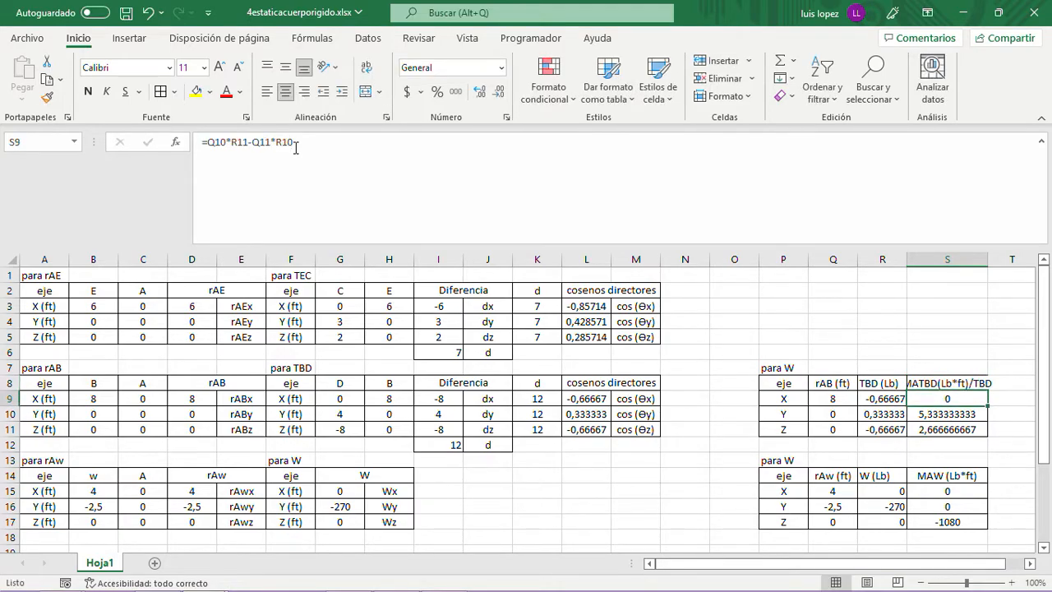
left_click_drag(987, 260, 1020, 260)
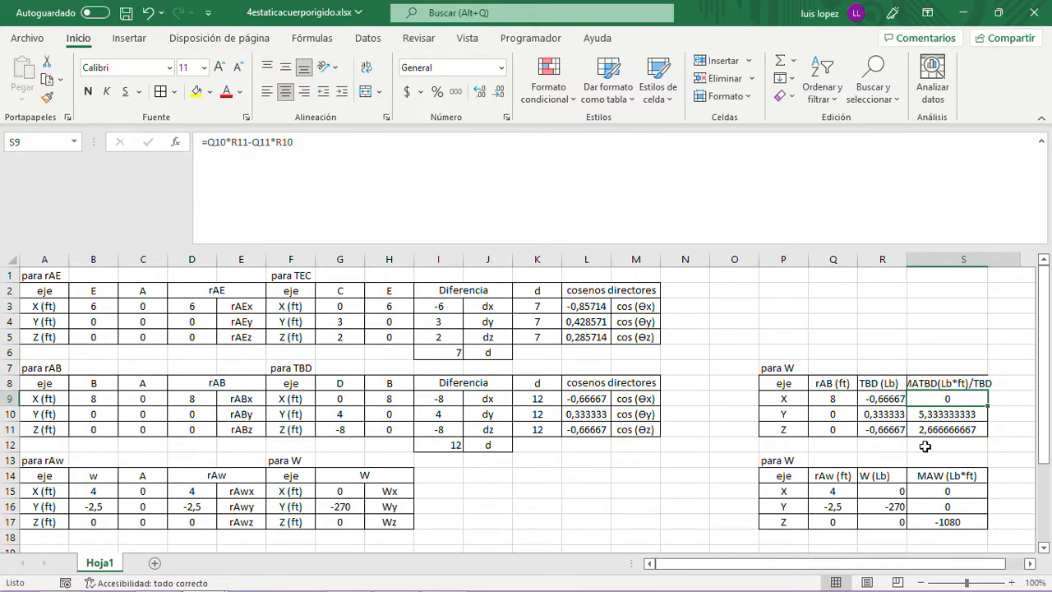
- Change the title in P7 above the rAB and TBD moment table to "para TBD"
left_click(779, 332)
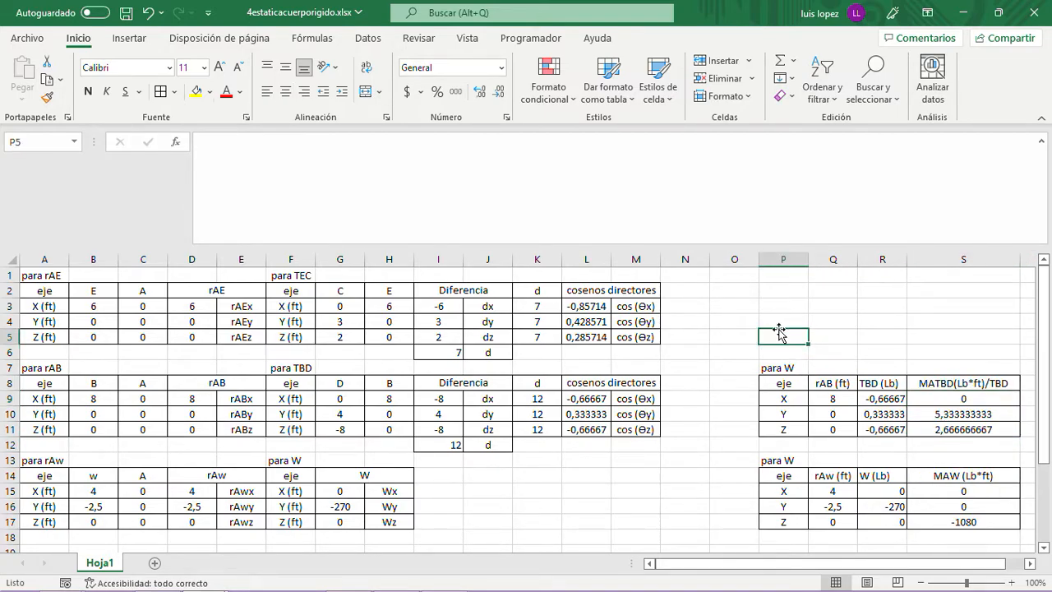
key("Up")
key("Up")
key("Up")
key("Up")
key("Down")
key("Down")
key("Down")
key("Down")
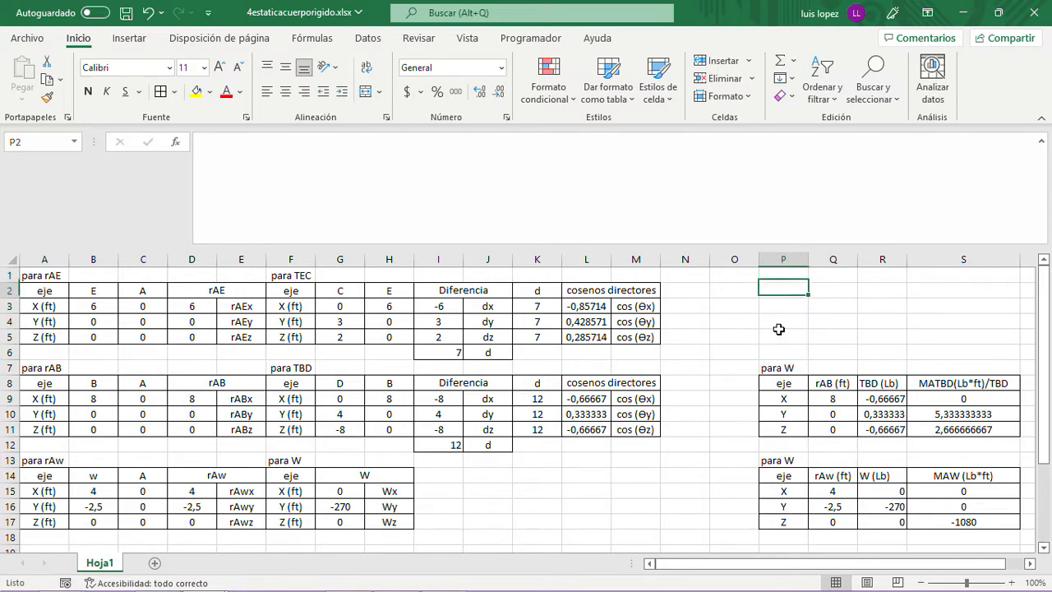
key("Down")
key("Down")
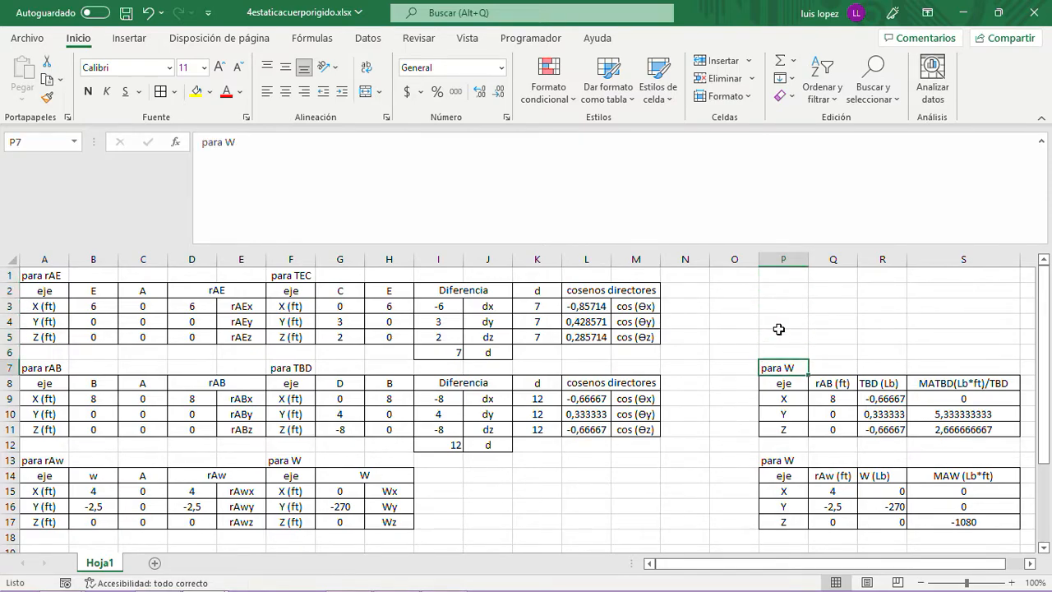
left_click(237, 144)
key("BackSpace")
type("TBD")
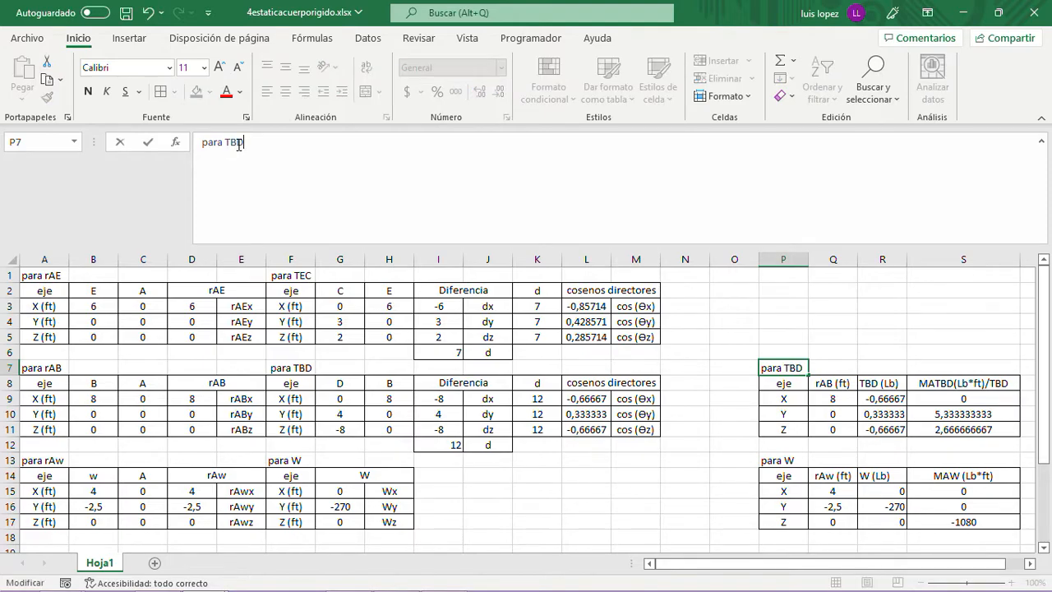
key("Return")
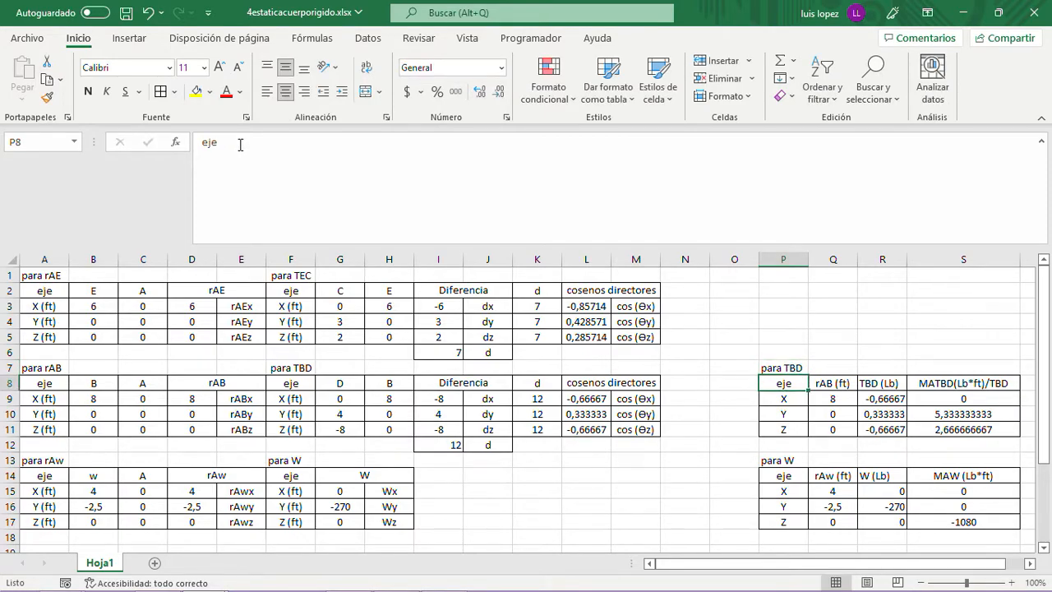
- Copy the "para TBD" moment table in P7:S11 and paste it starting at P1
left_click(787, 367)
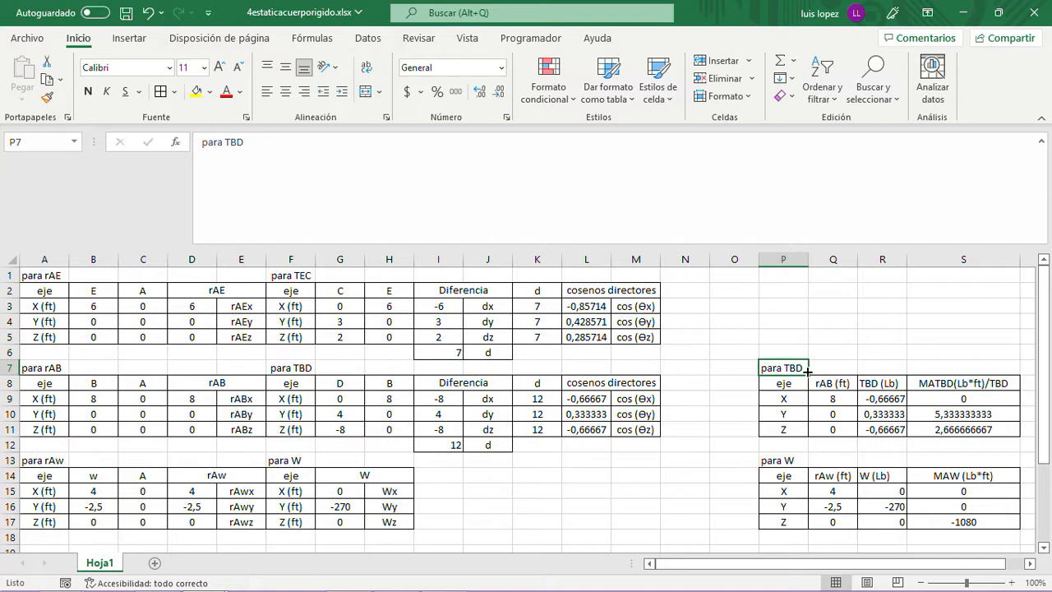
left_click_drag(808, 371, 806, 371)
key("ctrl+c")
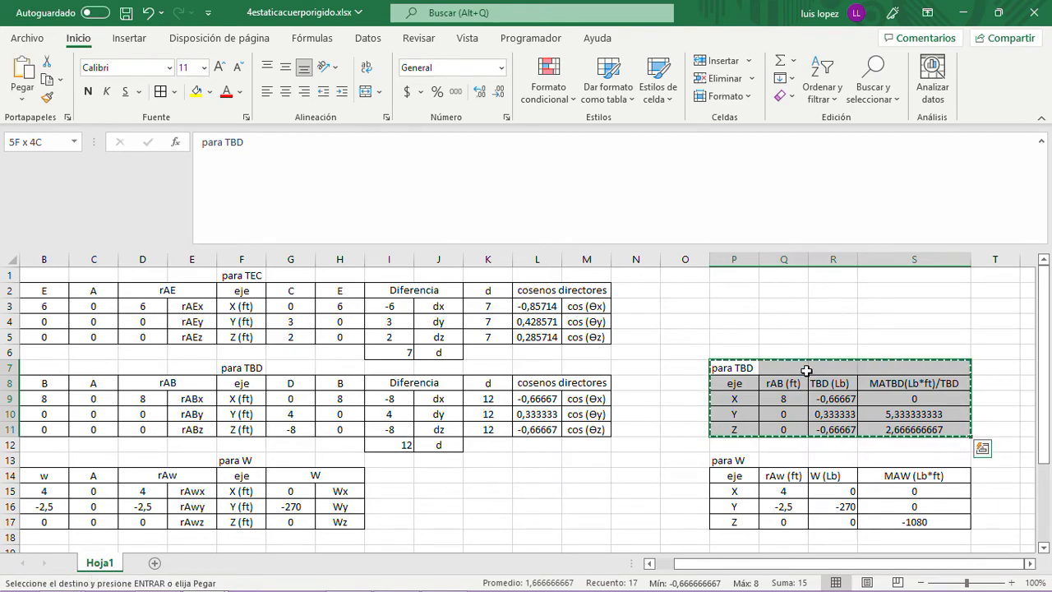
left_click(727, 282)
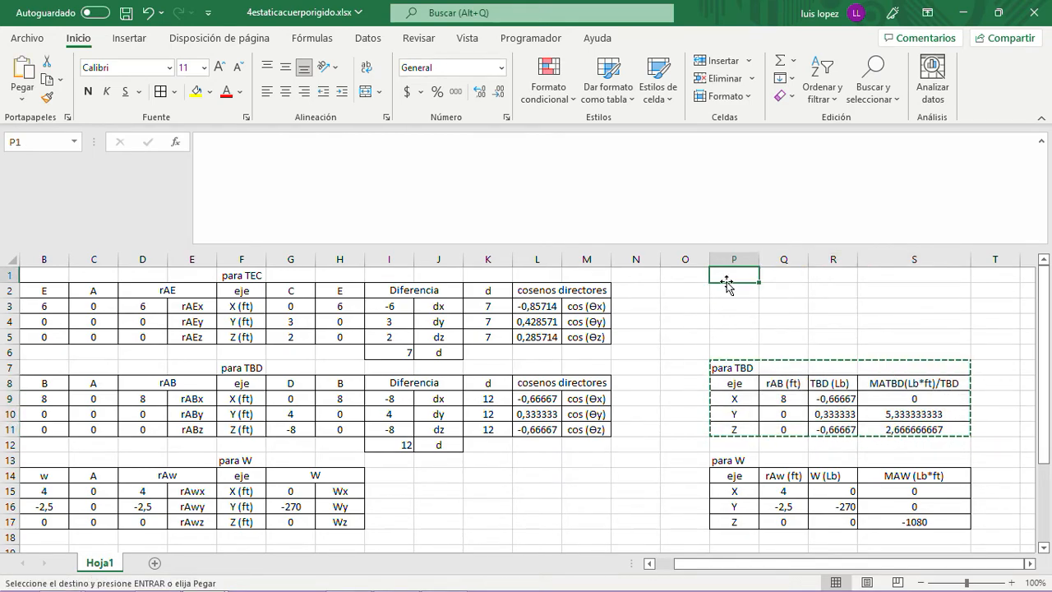
key("ctrl+v")
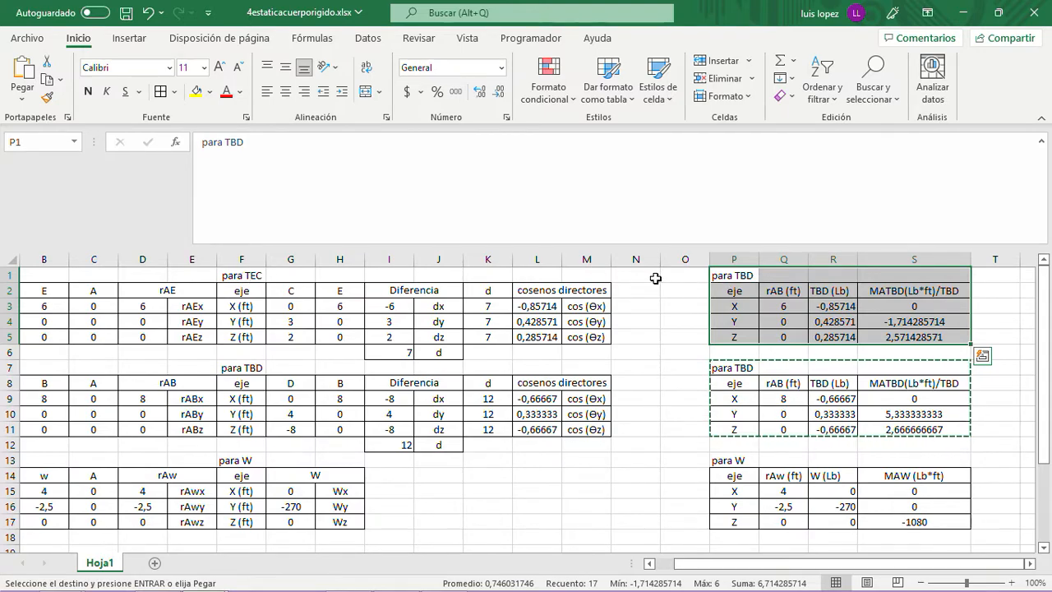
- Change the title of the pasted moment table in P1 to "para TEC"
left_click(721, 272)
left_click(241, 143)
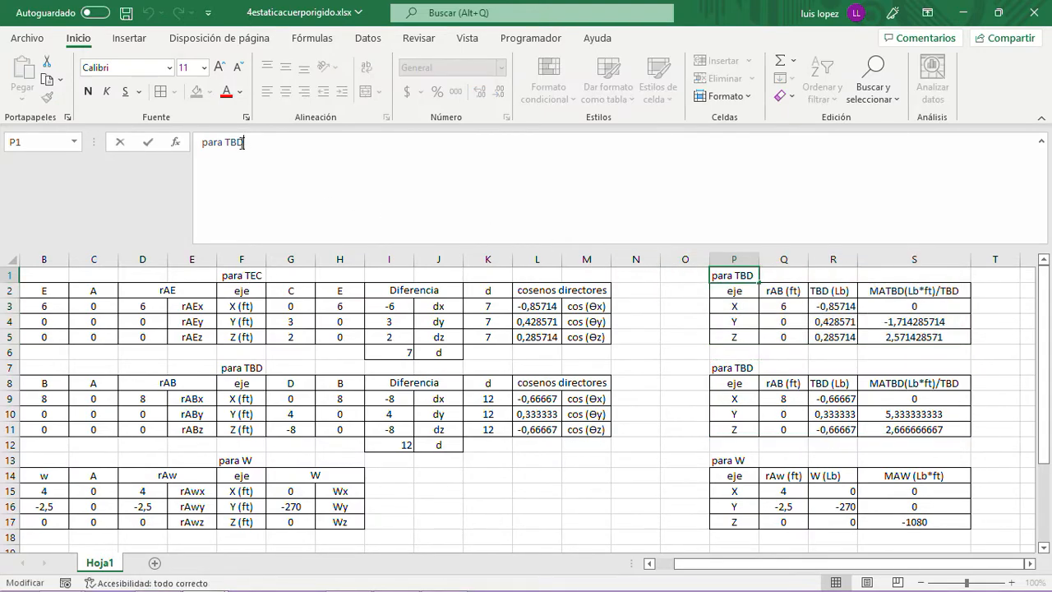
key("BackSpace")
key("BackSpace")
type("EC")
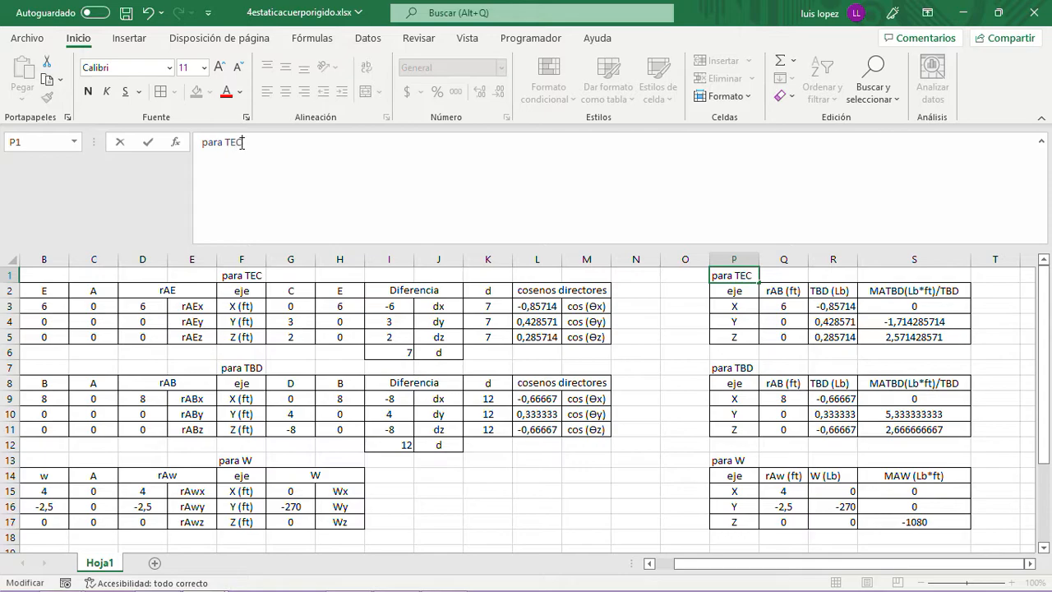
key("Return")
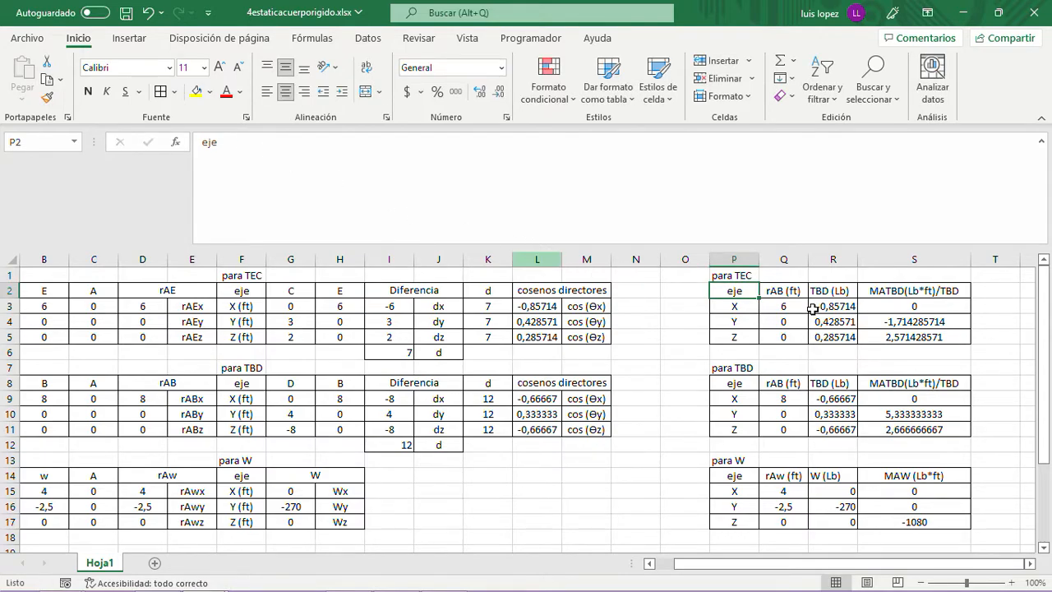
- Check the linked component formulas in the "para TEC" table and change its position vector header in Q2 to "rAE (ft)"
left_click(787, 306)
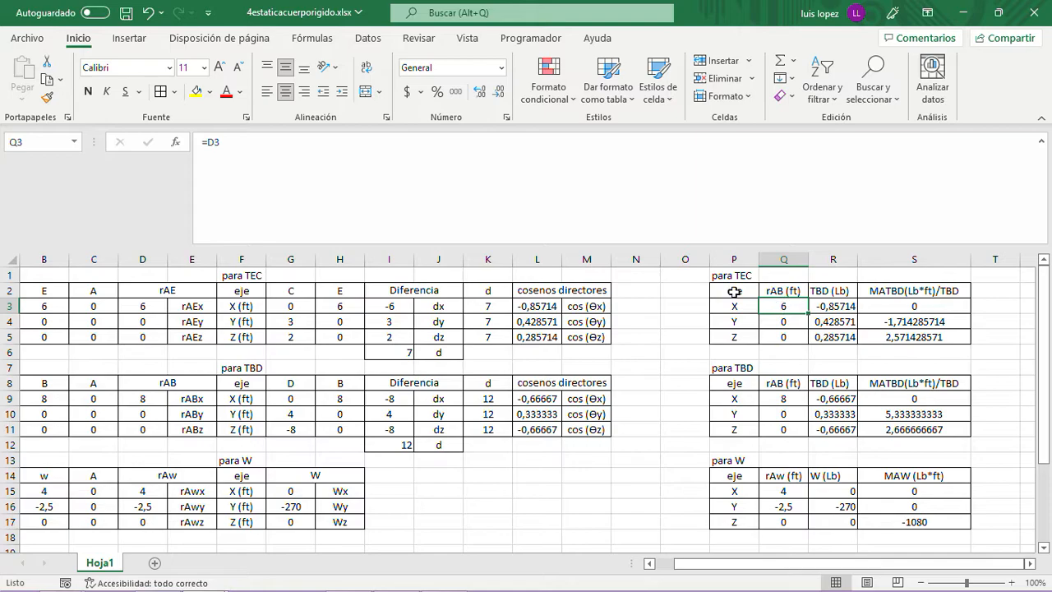
left_click(474, 174)
key("Return")
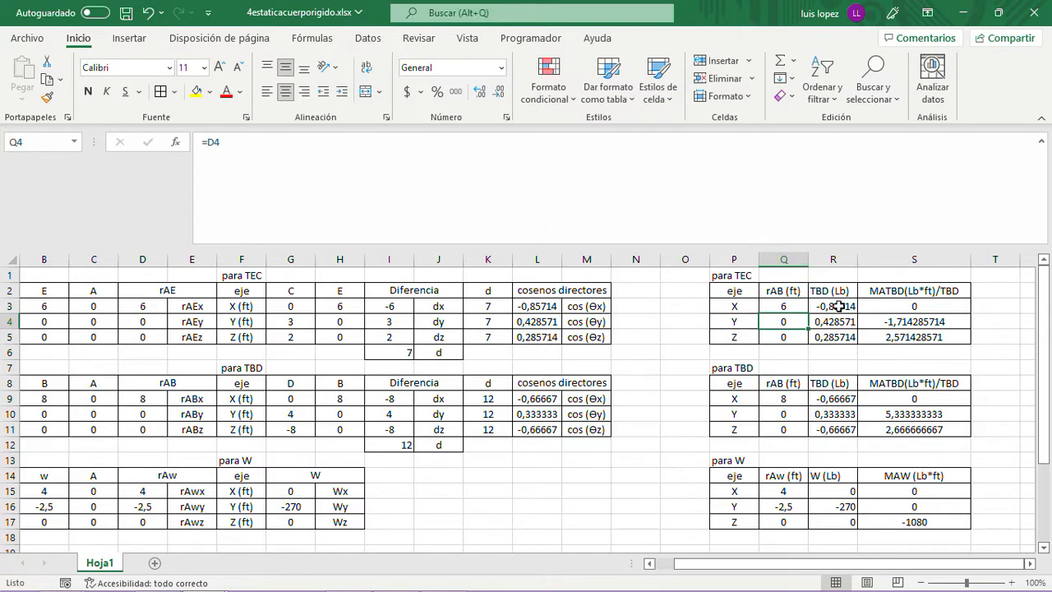
left_click(837, 305)
left_click(781, 290)
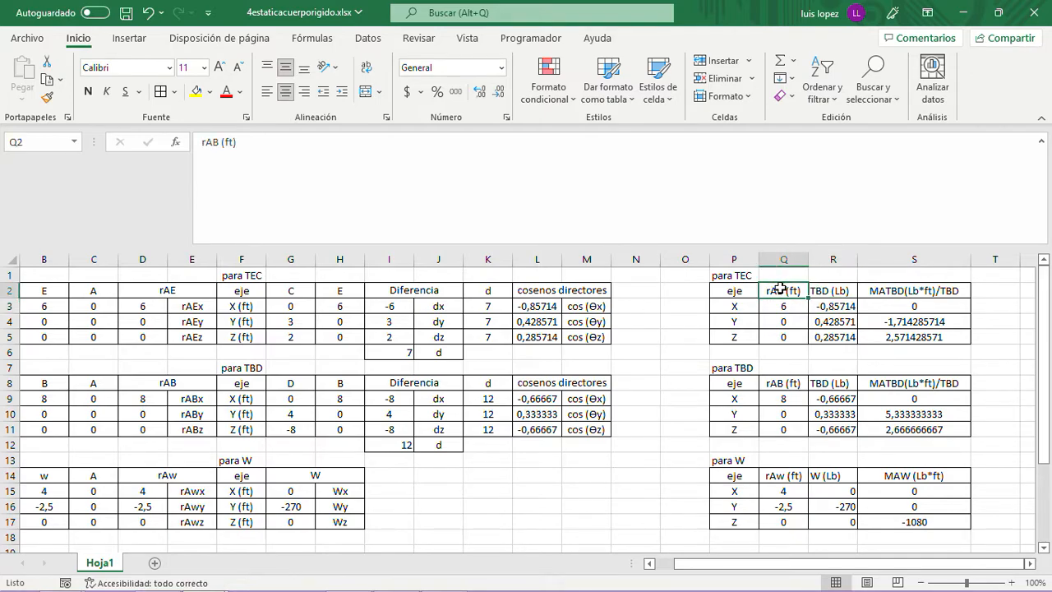
left_click(222, 142)
key("BackSpace")
type("E")
key("Return")
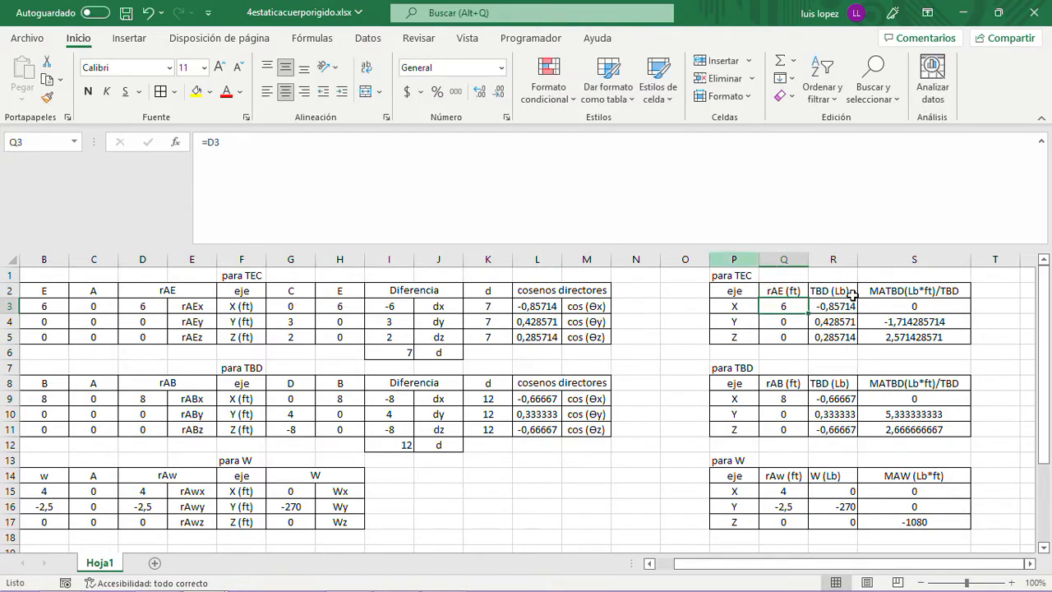
- Change the force header in R2 of the "para TEC" table to "TEC (Lb)"
left_click(828, 291)
left_click(337, 145)
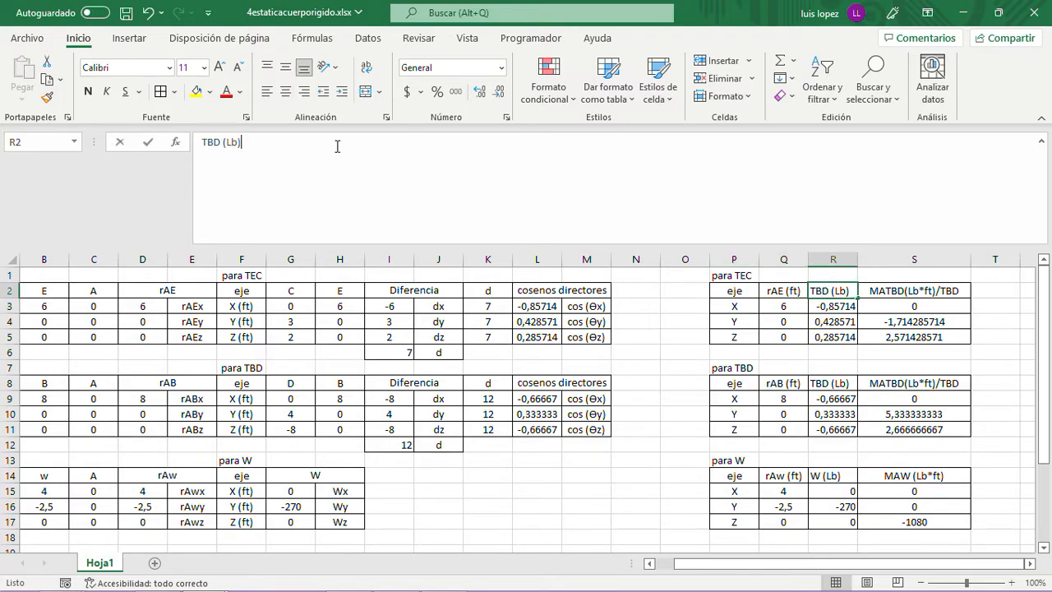
left_click(223, 146)
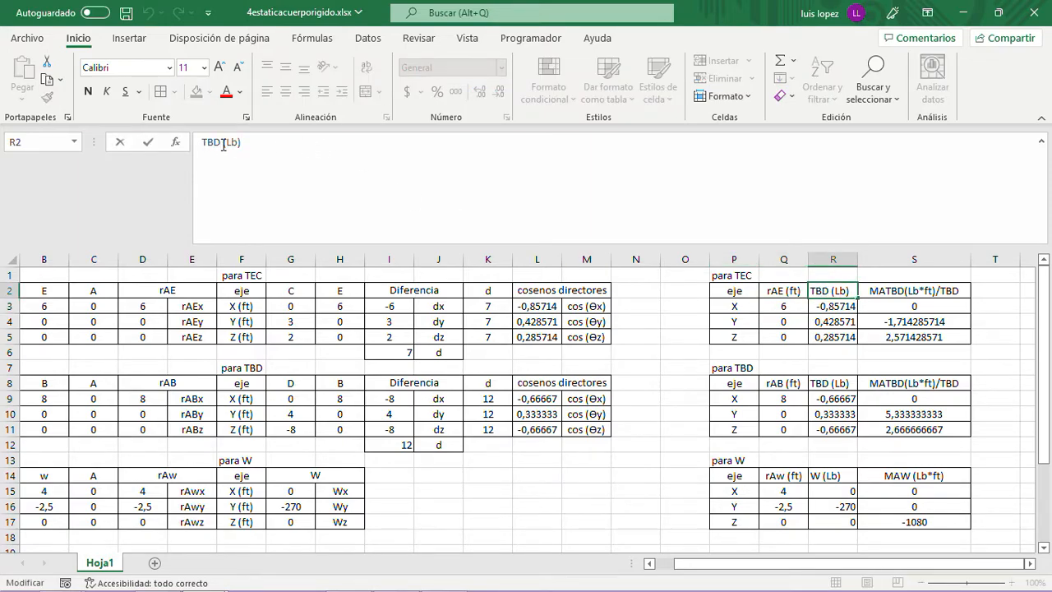
key("BackSpace")
key("BackSpace")
type("EC")
key("Return")
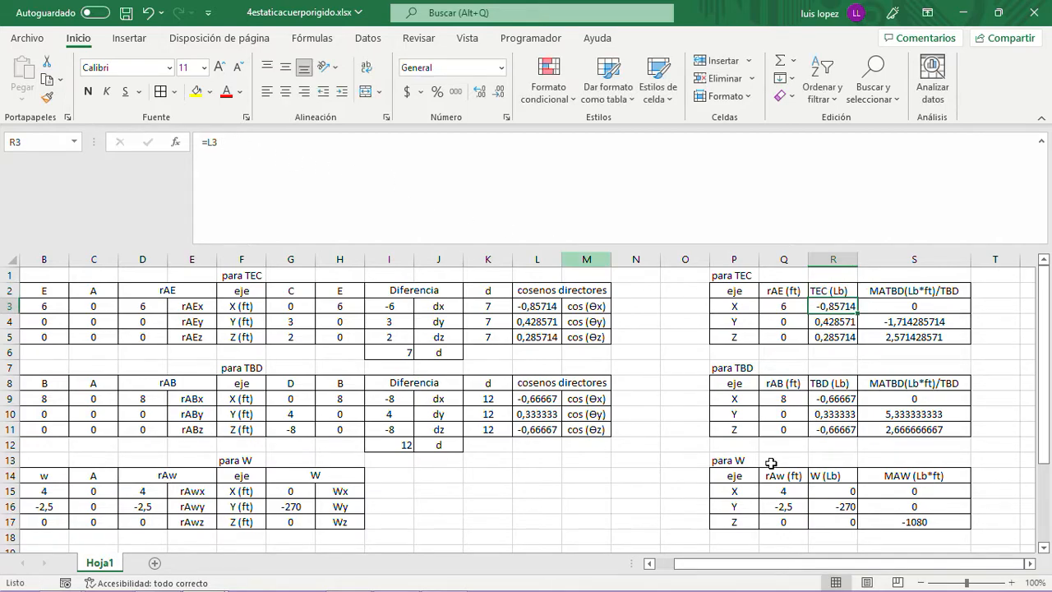
- Change the moment header in S2 of the "para TEC" table to "MATEC(Lb*ft)/TEC"
left_click(889, 284)
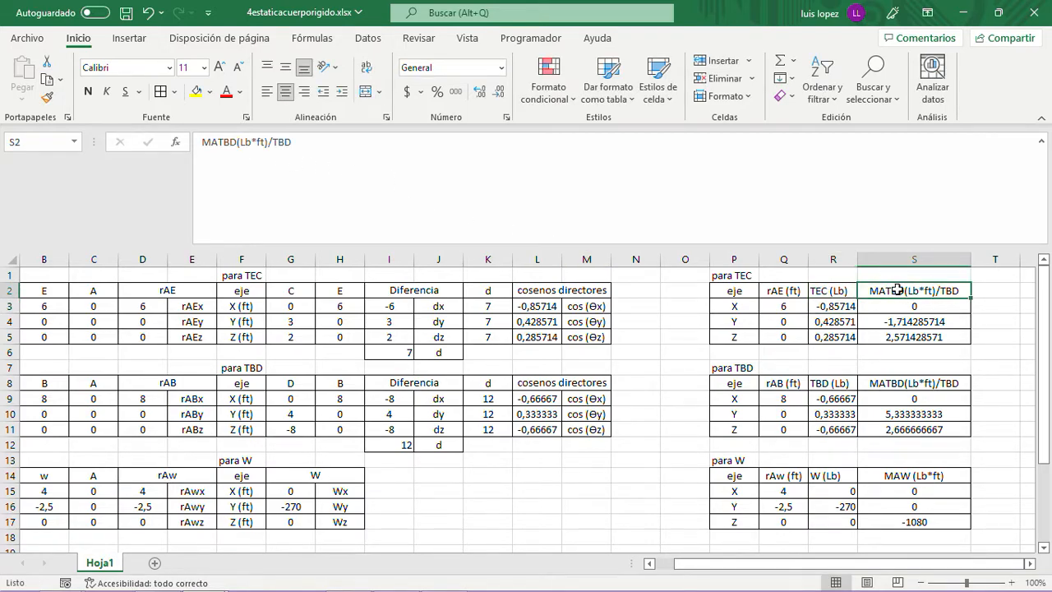
left_click(239, 144)
key("BackSpace")
key("BackSpace")
type("EC")
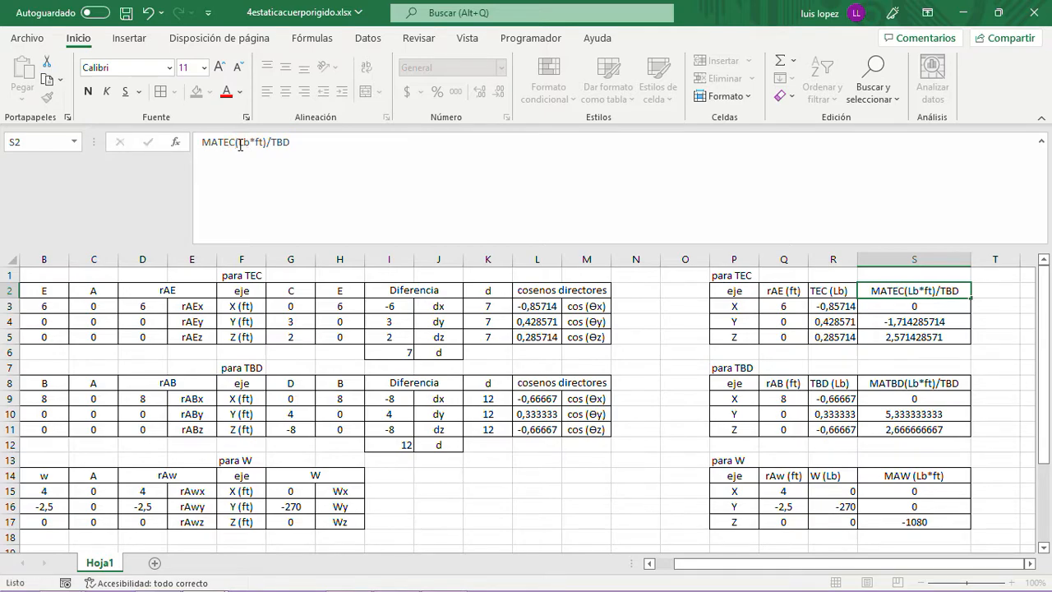
key("ctrl+Return")
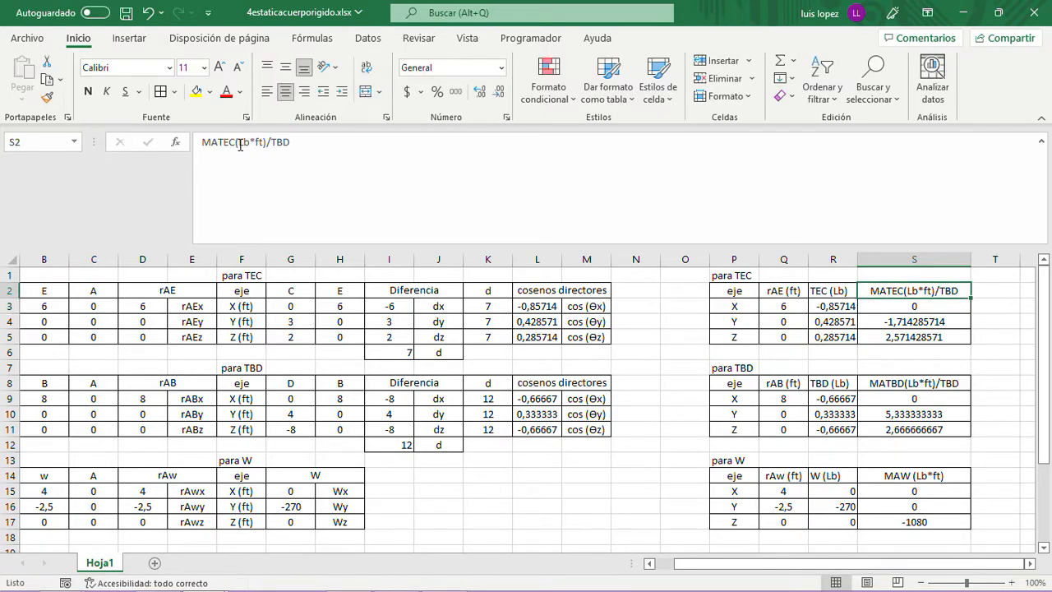
left_click(289, 144)
key("BackSpace")
key("BackSpace")
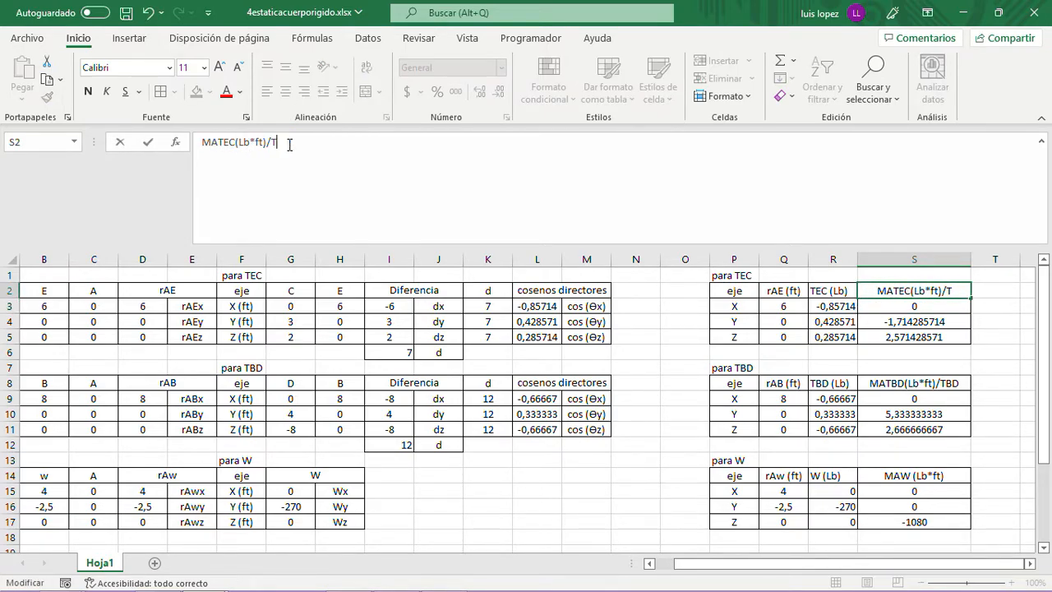
type("EC")
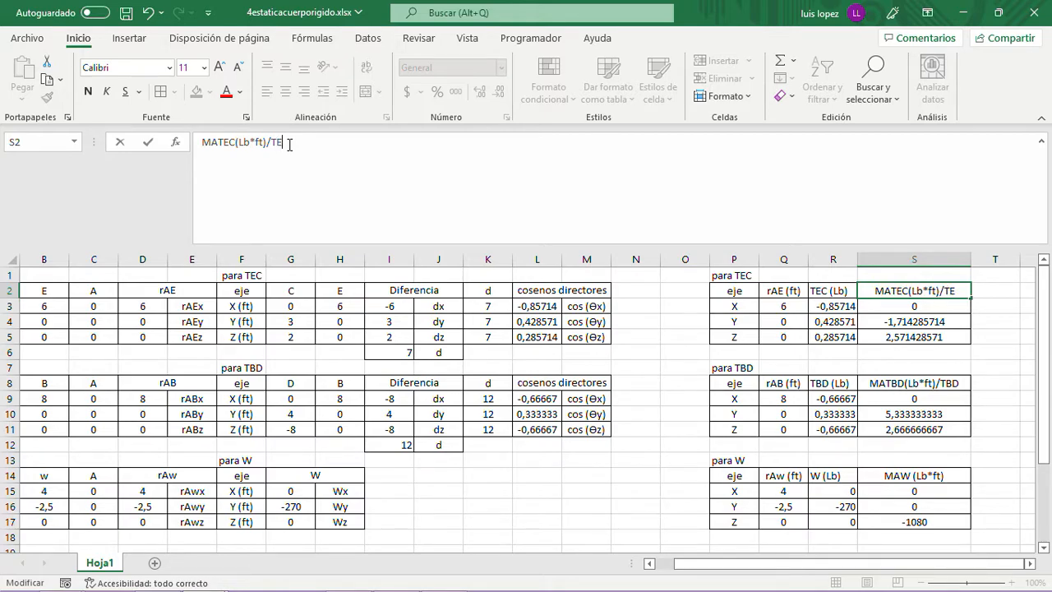
key("Return")
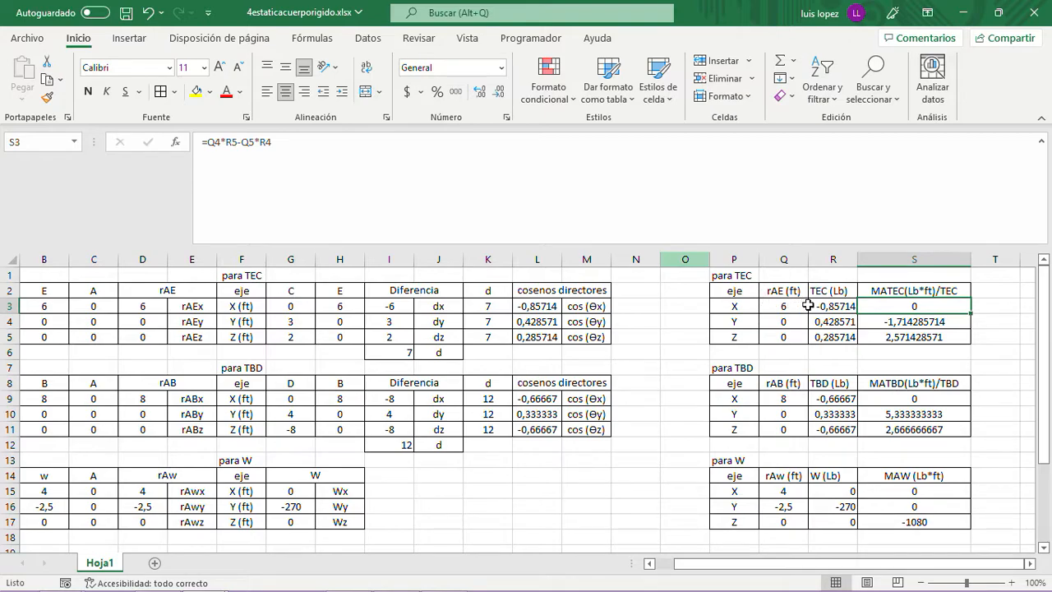
- Place the Excel workbook beside the Word document, with the moment tables in columns P to S and the vector list in view
scroll(944, 355, "down", 1)
scroll(941, 353, "up", 1)
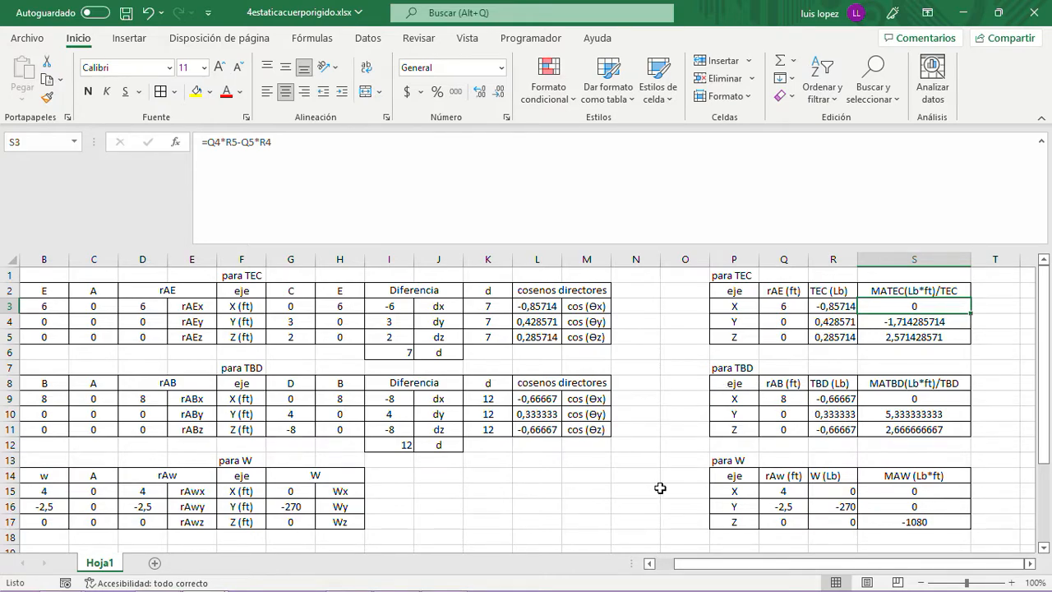
key("super+Left")
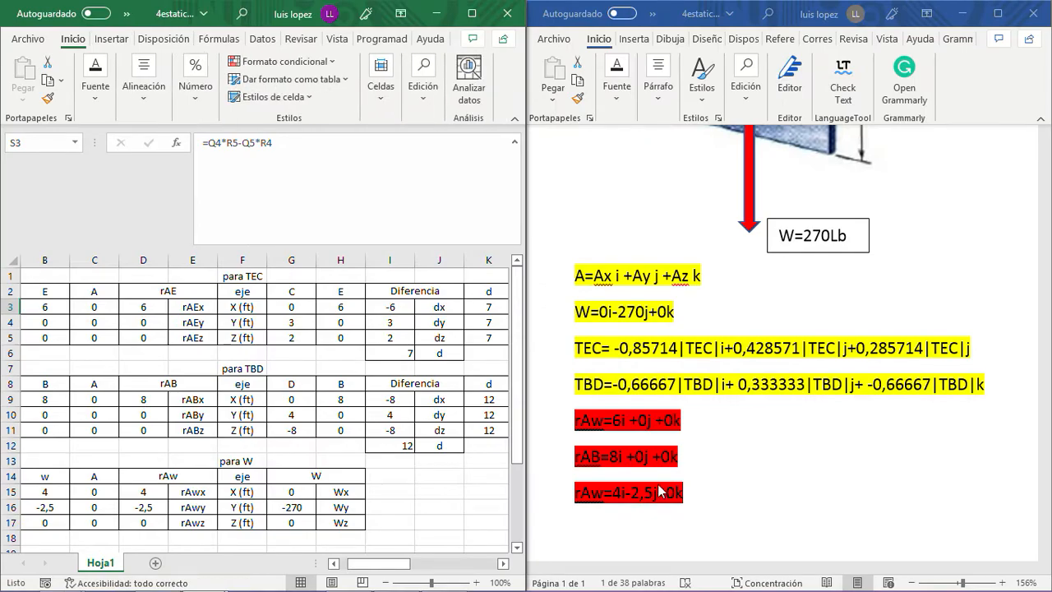
left_click(728, 488)
scroll(730, 489, "down", 3)
scroll(730, 490, "down", 3)
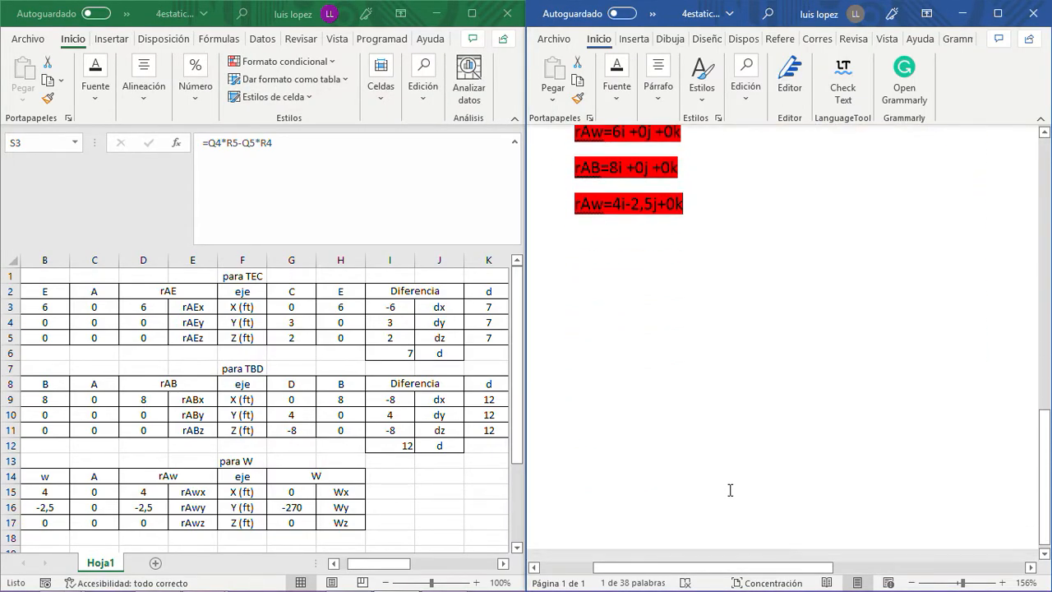
scroll(730, 490, "up", 4)
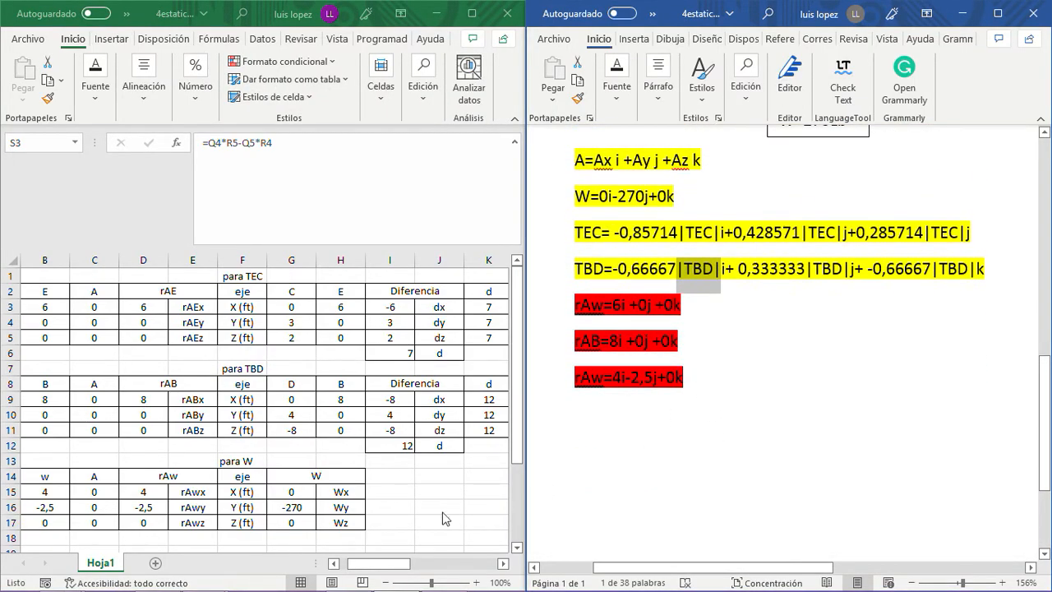
left_click(387, 563)
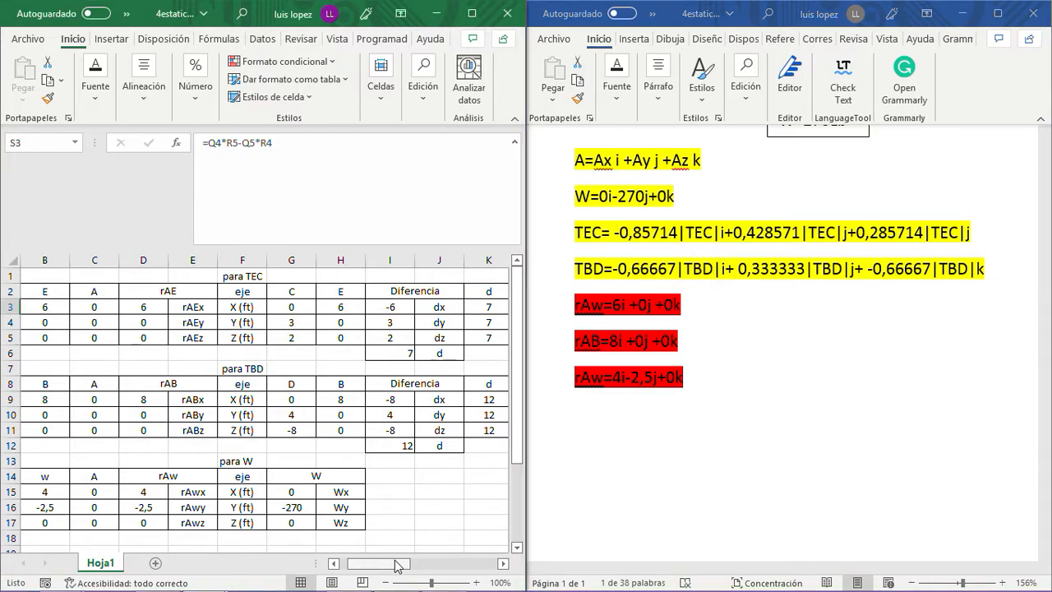
left_click(503, 564)
left_click(503, 565)
left_click(504, 564)
left_click(503, 564)
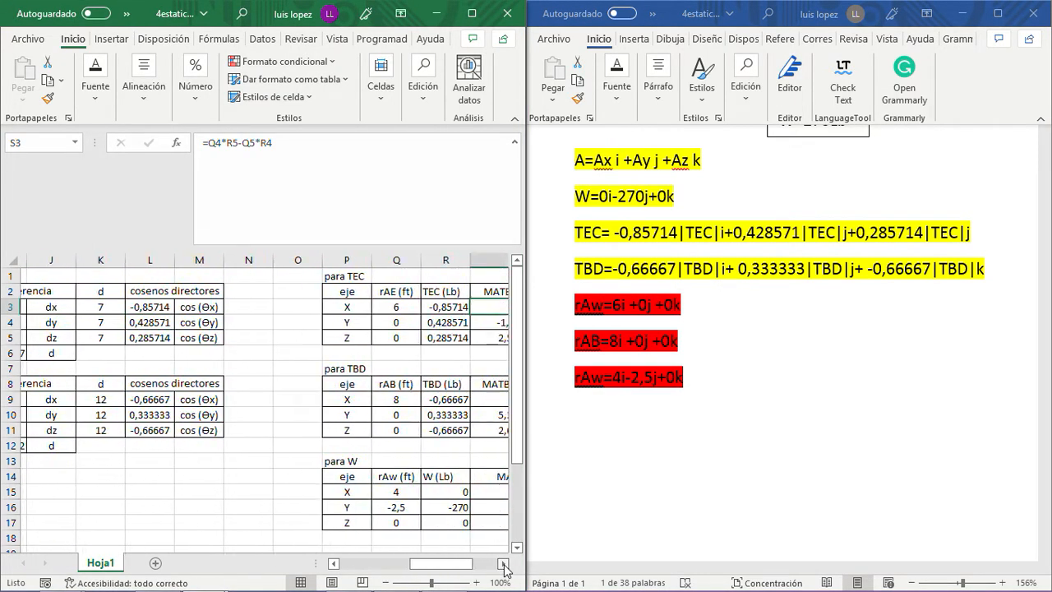
left_click(503, 565)
left_click(504, 564)
left_click(504, 565)
left_click(504, 565)
- Write "MAW=0i+0j-1080k" on a new line below the position vectors in the Word document, using the MAW column's values
left_click(690, 446)
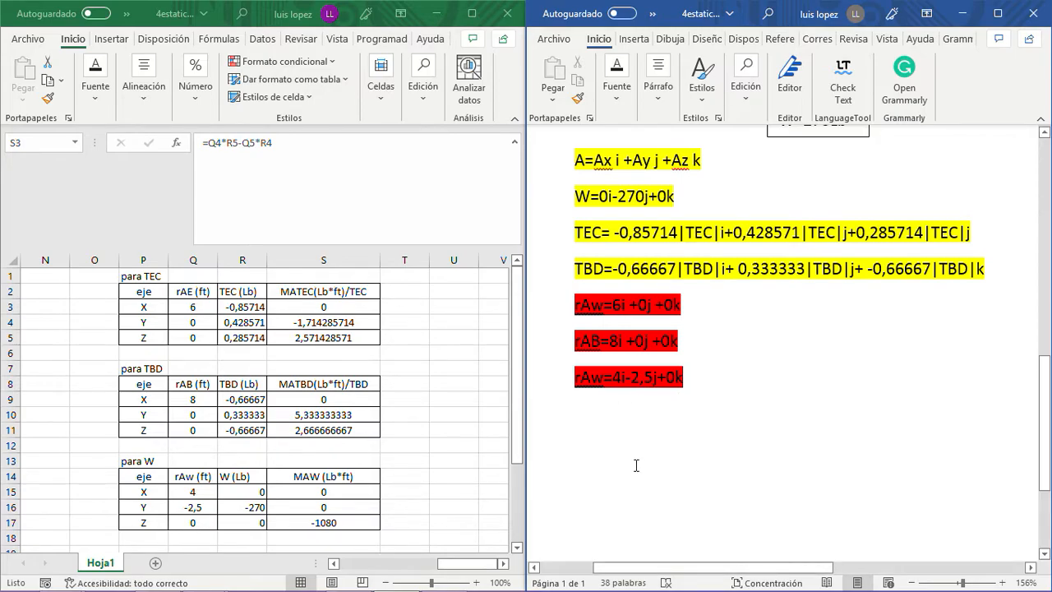
type("M")
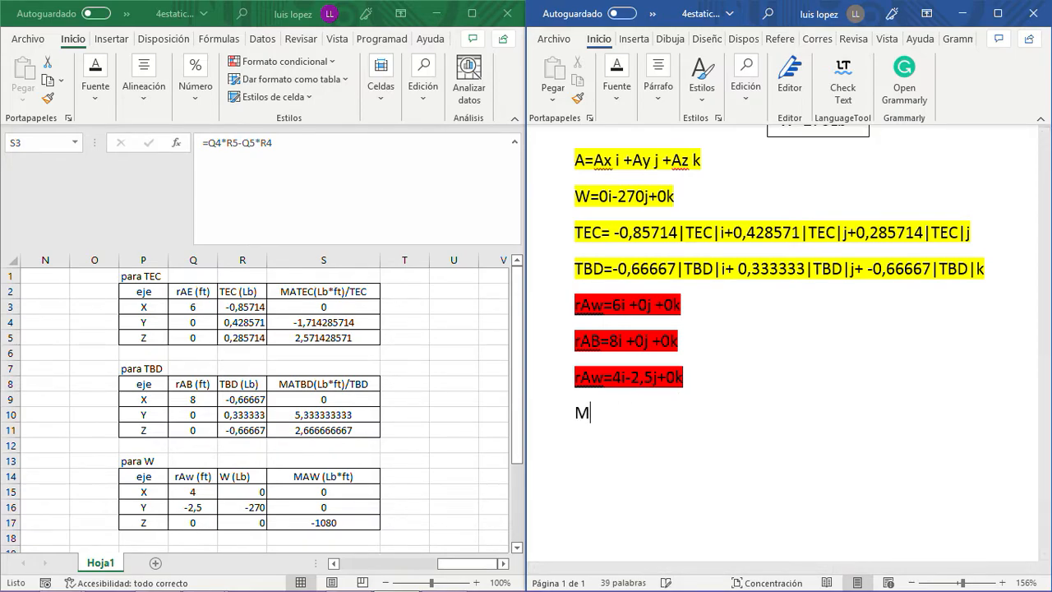
type("W=")
key("Left")
key("Left")
key("Right")
type("A")
key("End")
type("0i+0")
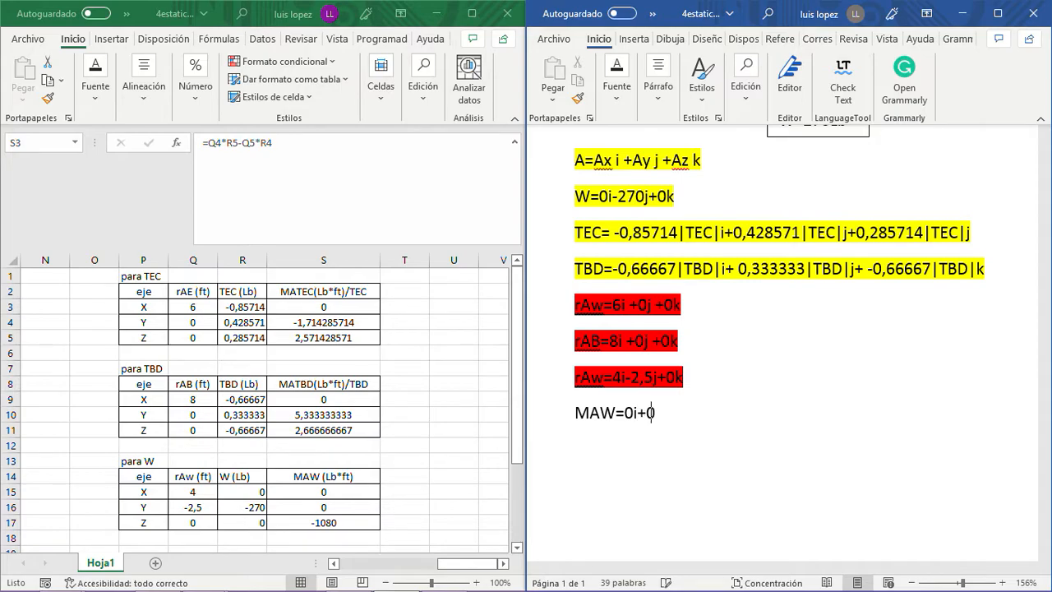
type("j-1080k")
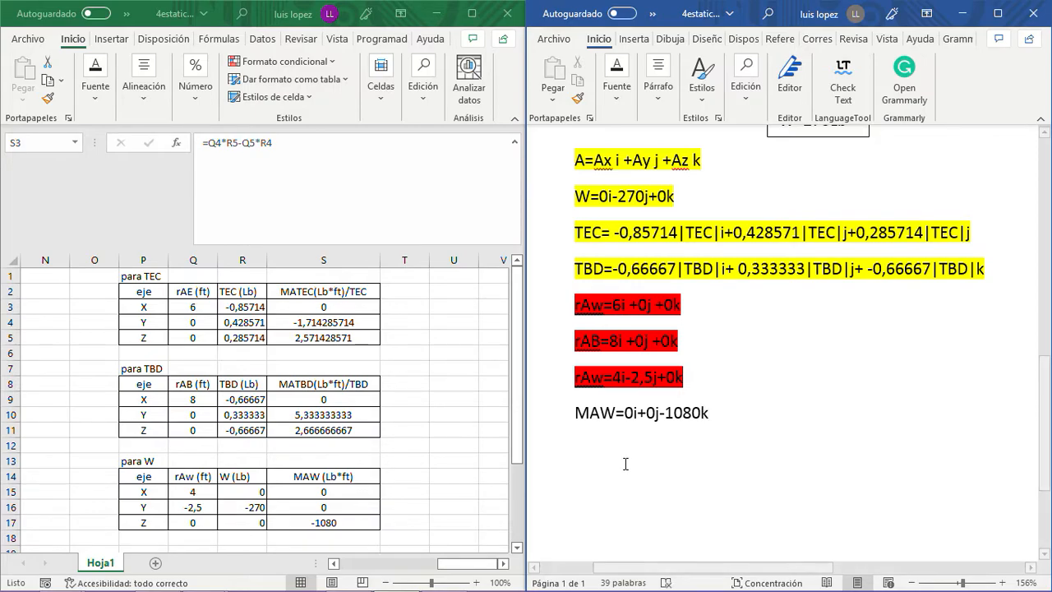
left_click(359, 501)
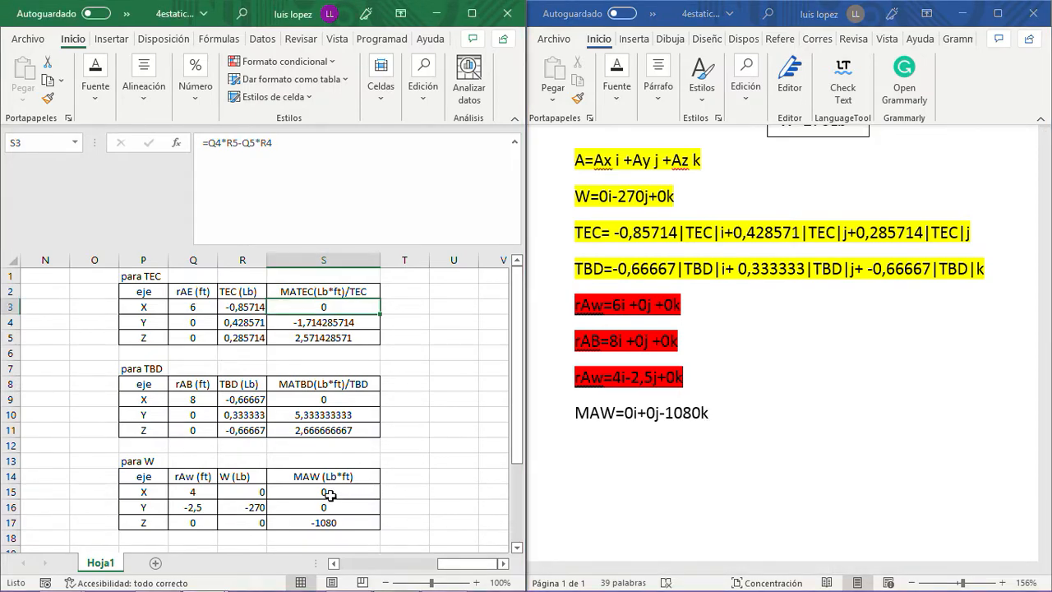
- Highlight the "MAW=0i+0j-1080k" line in turquoise
left_click(719, 412)
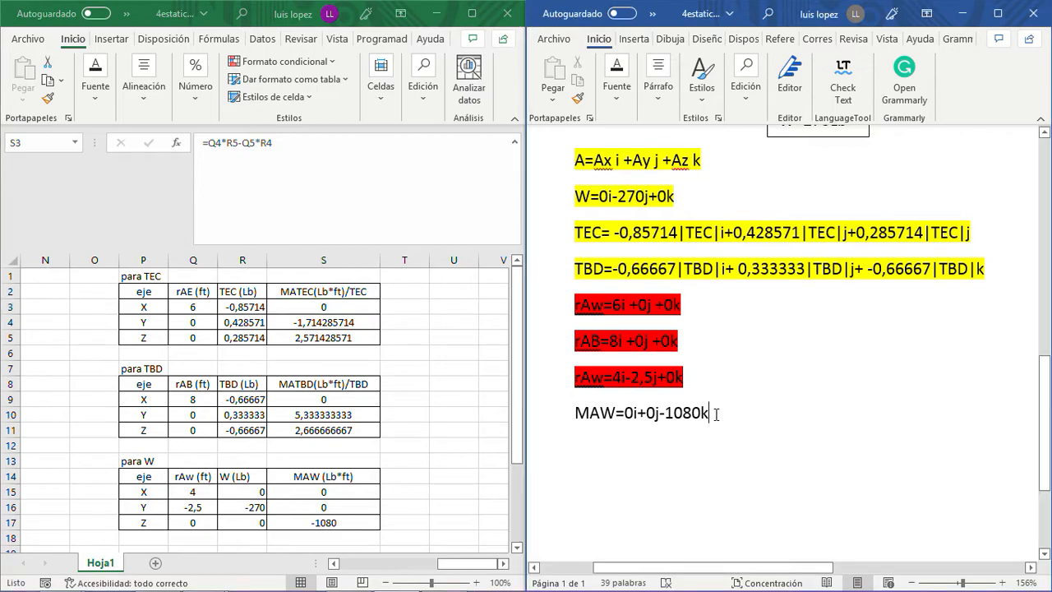
left_click_drag(719, 413, 552, 415)
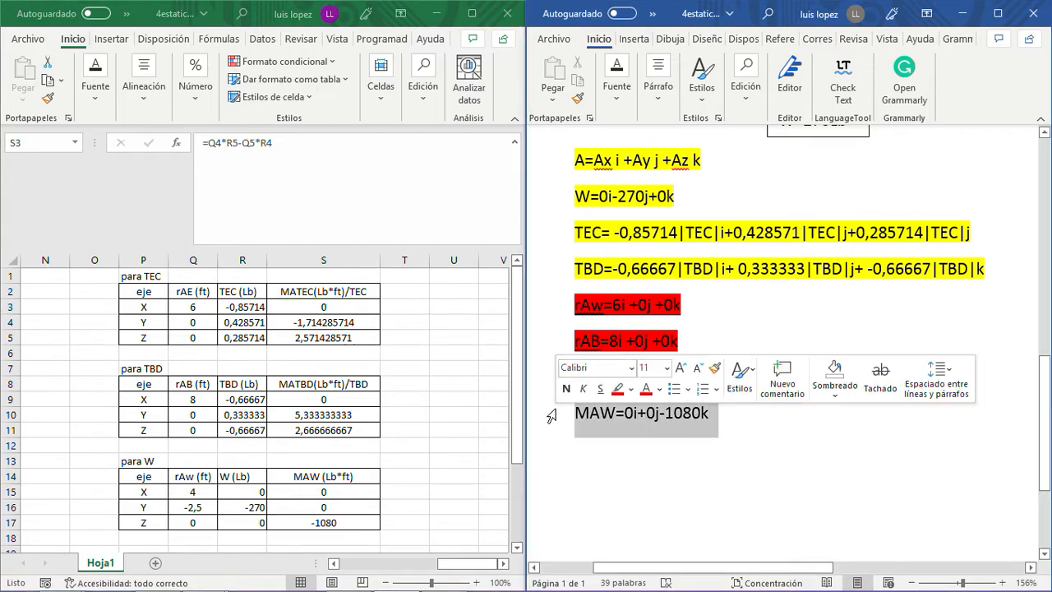
left_click(617, 82)
left_click(781, 165)
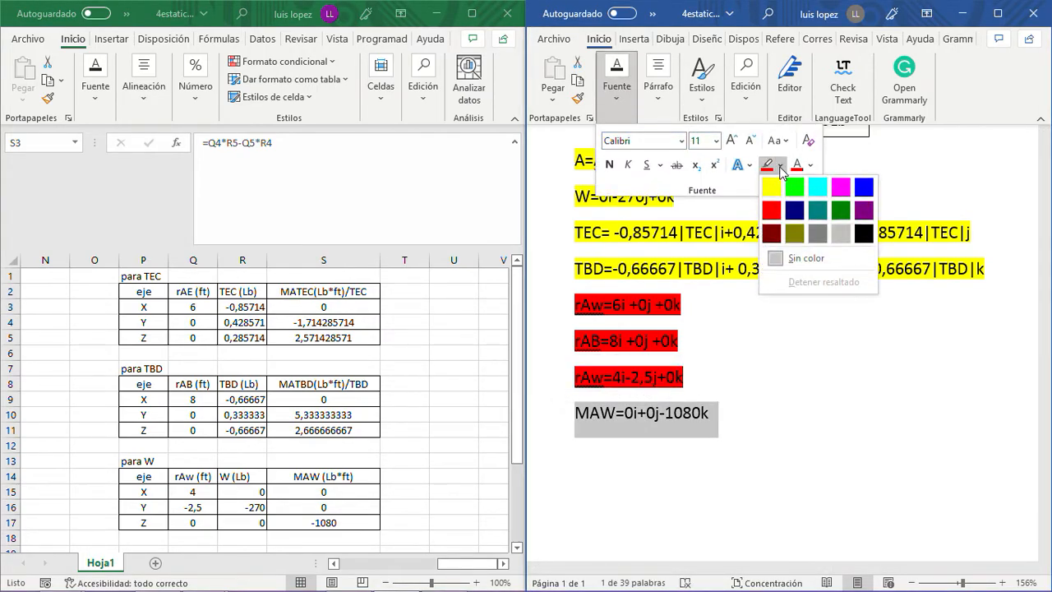
left_click(814, 190)
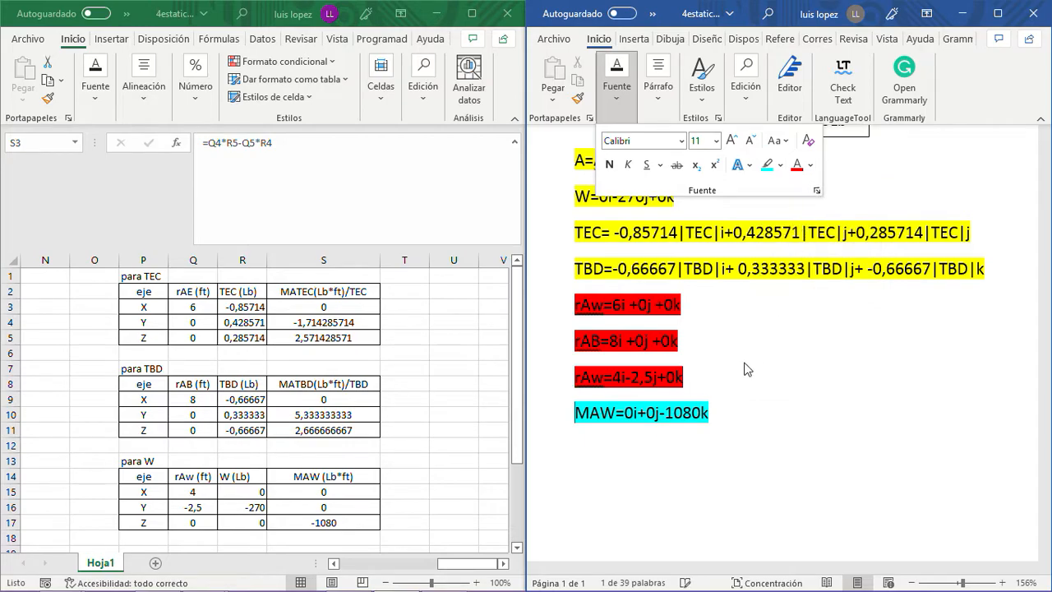
- Begin the TBD moment expression with "MATBD=0i+" on a new line below the MAW equation
left_click(722, 411)
key("Return")
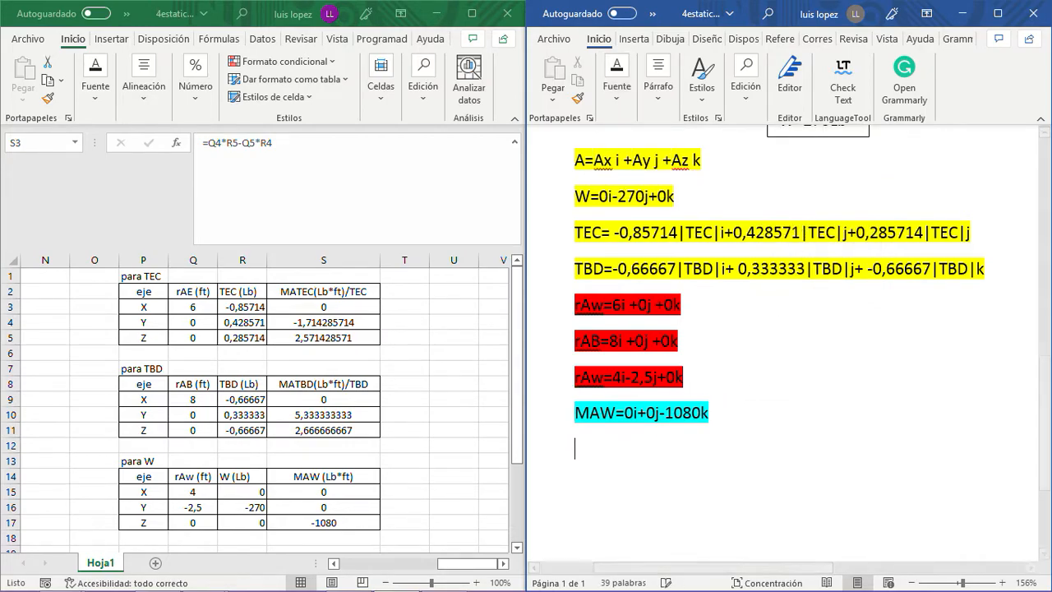
type("M")
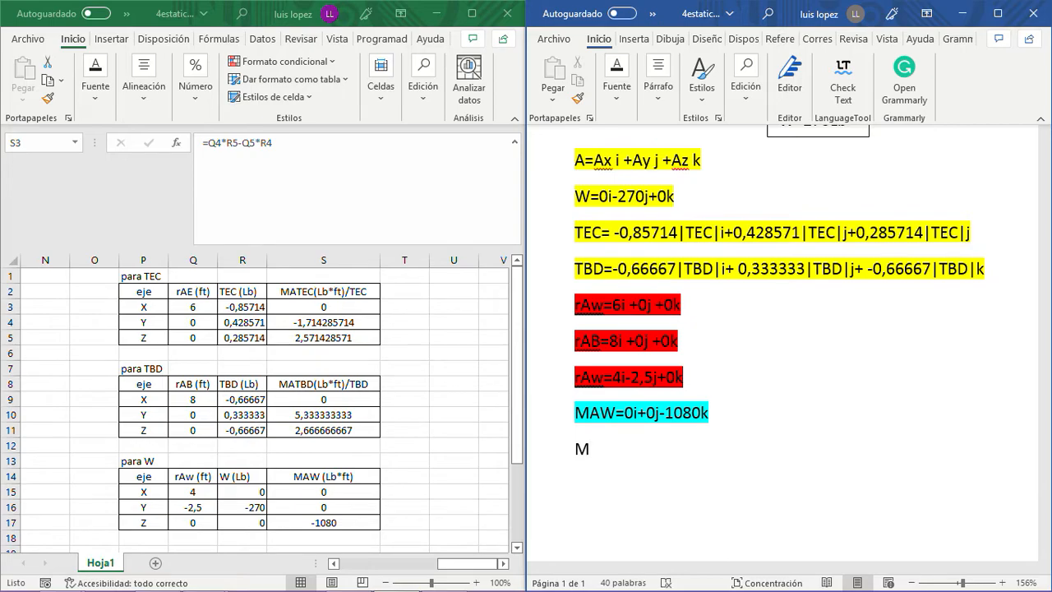
type("A")
type("TBD")
type("=")
type("0i")
type("+")
type("5.")
type(",")
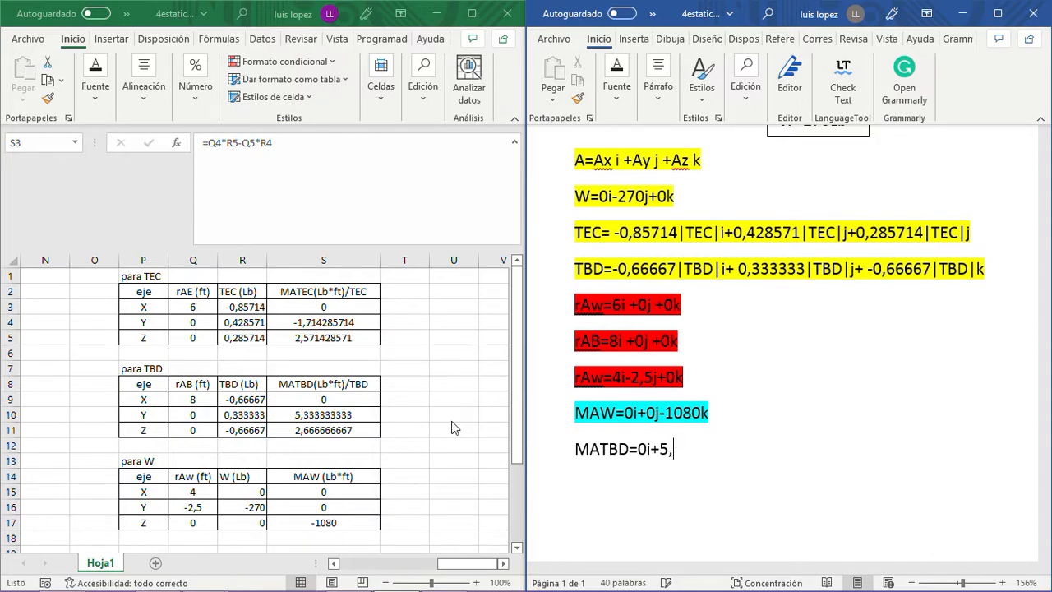
type("33")
key("BackSpace")
key("BackSpace")
key("BackSpace")
key("BackSpace")
key("BackSpace")
type("+")
- Copy the Y-axis moment from S10 of the "para TBD" table in Excel and paste it after "MATBD=0i+" in Word
left_click(332, 413)
left_click(339, 415)
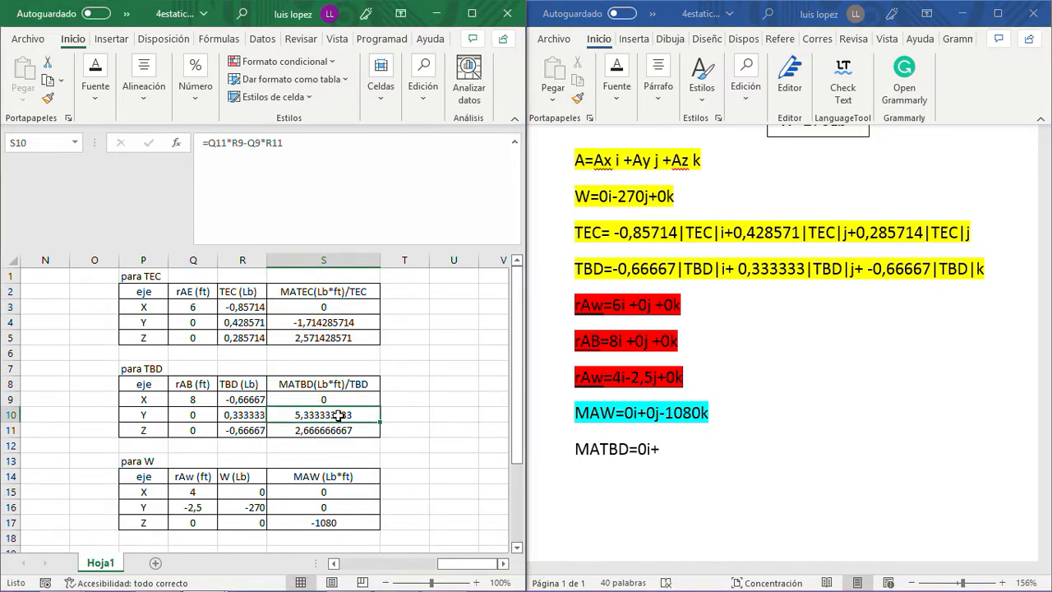
key("ctrl+c")
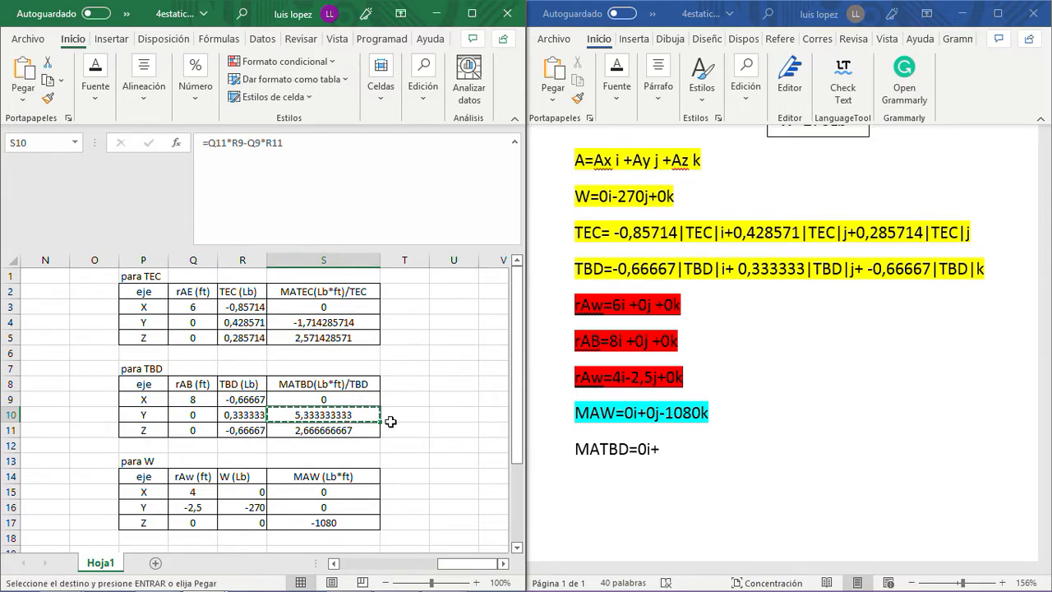
left_click(665, 449)
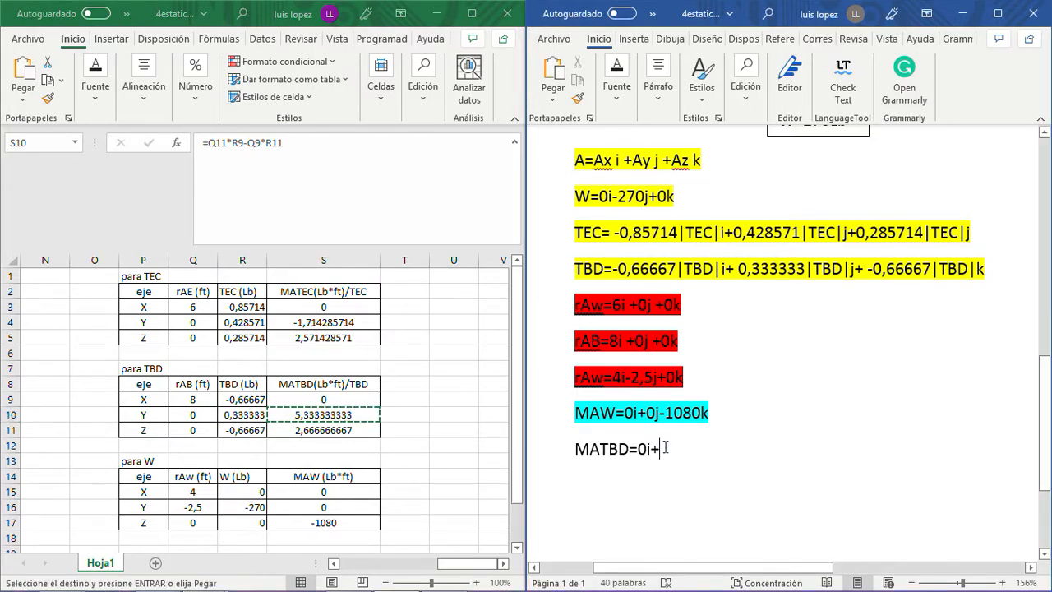
key("ctrl+v")
left_click(761, 450)
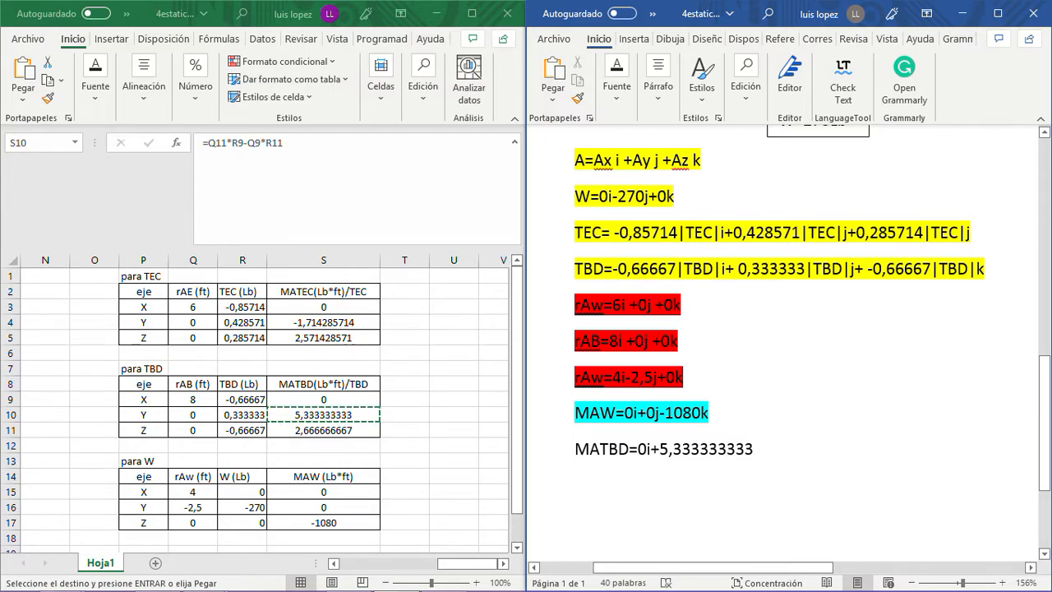
- Append "TBD j+" to the pasted Y moment in the MATBD expression, with spaces around TBD
type("TBD")
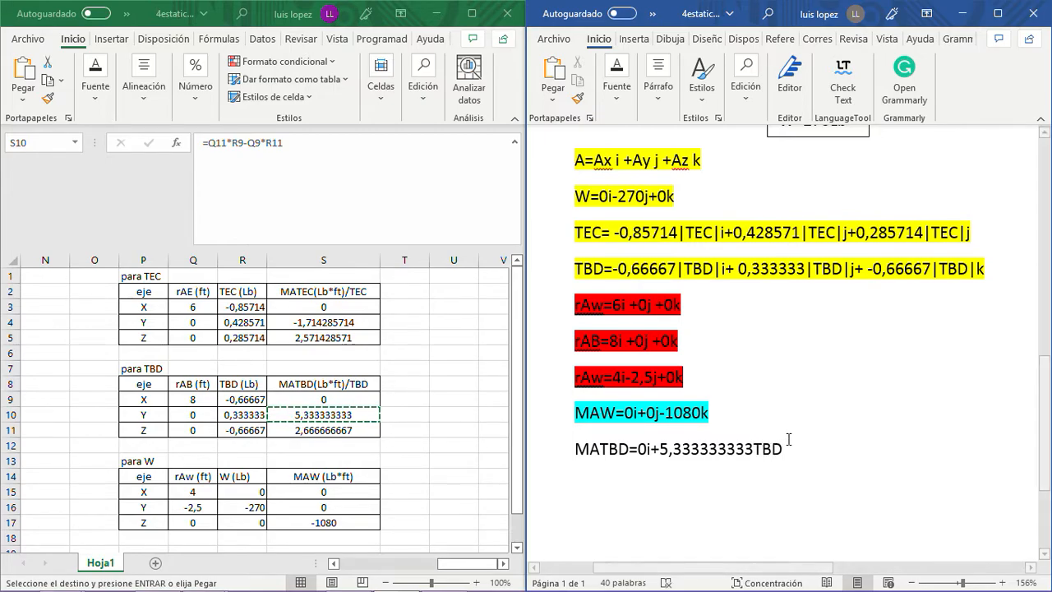
type("j")
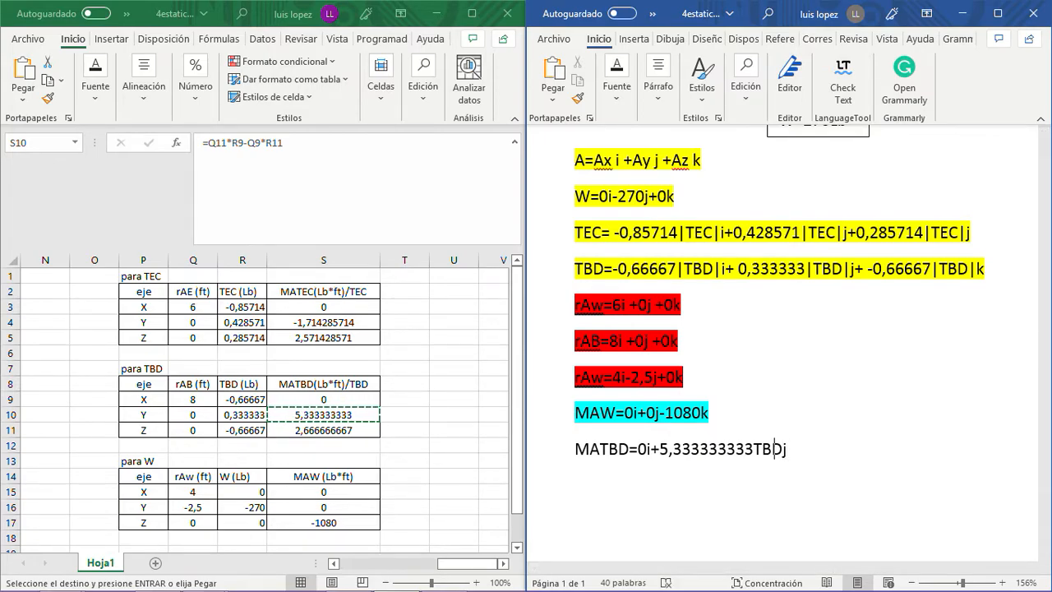
key("Right")
key("Right")
key("Right")
key("End")
type("+")
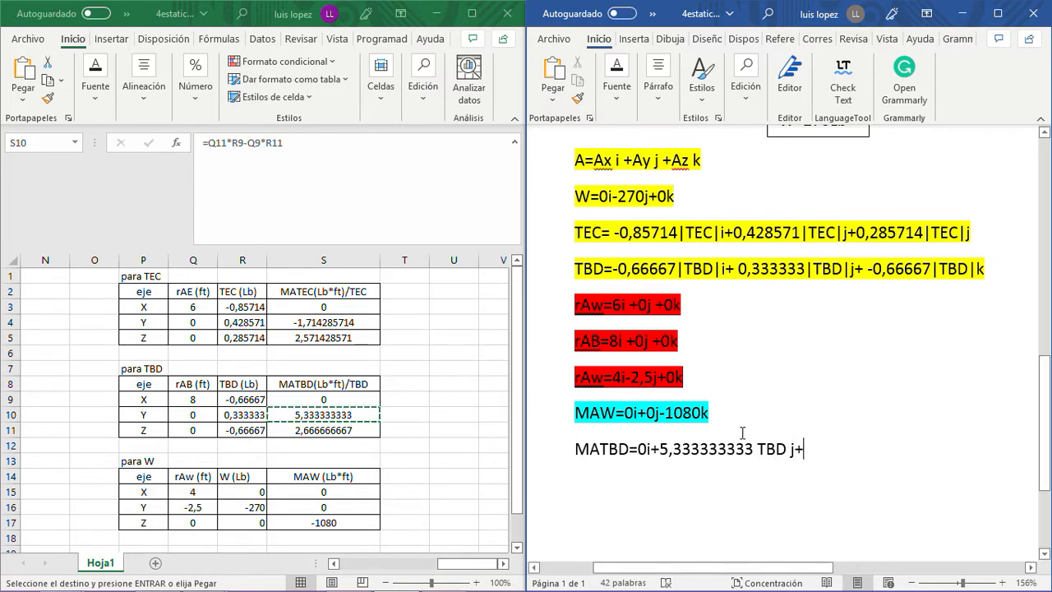
- Copy the Z-axis moment from S11 of the "para TBD" table, paste it after "j+" in the Word MATBD expression and append "TBD k"
left_click(338, 434)
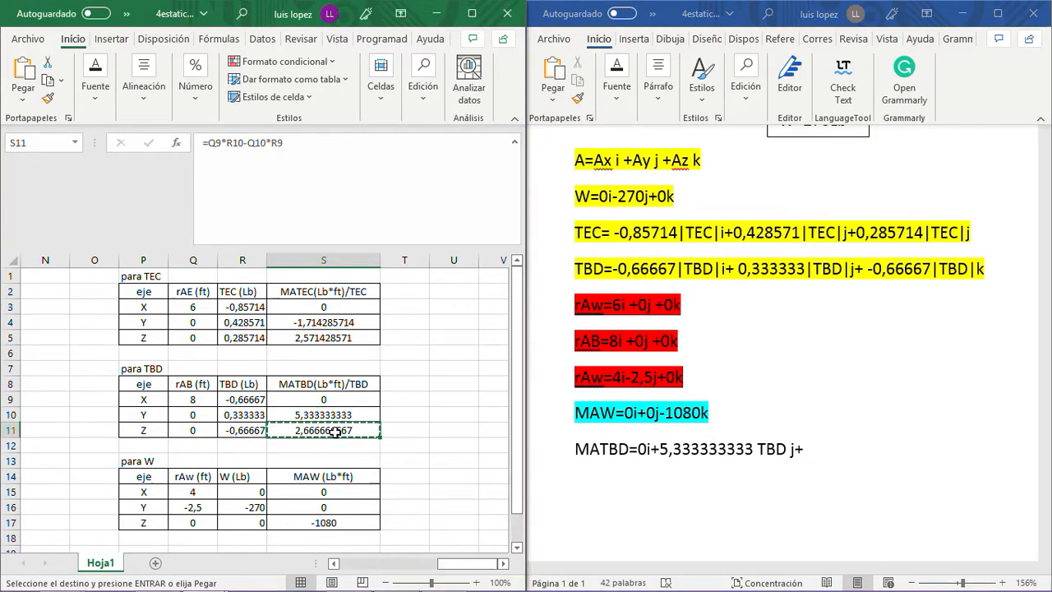
left_click(834, 450)
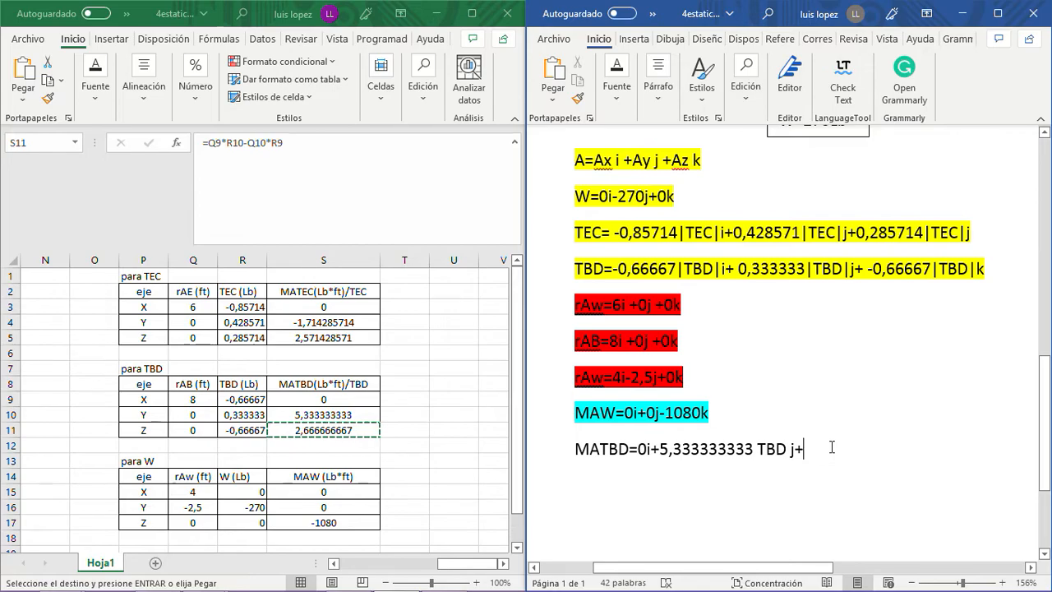
key("ctrl+v")
key("BackSpace")
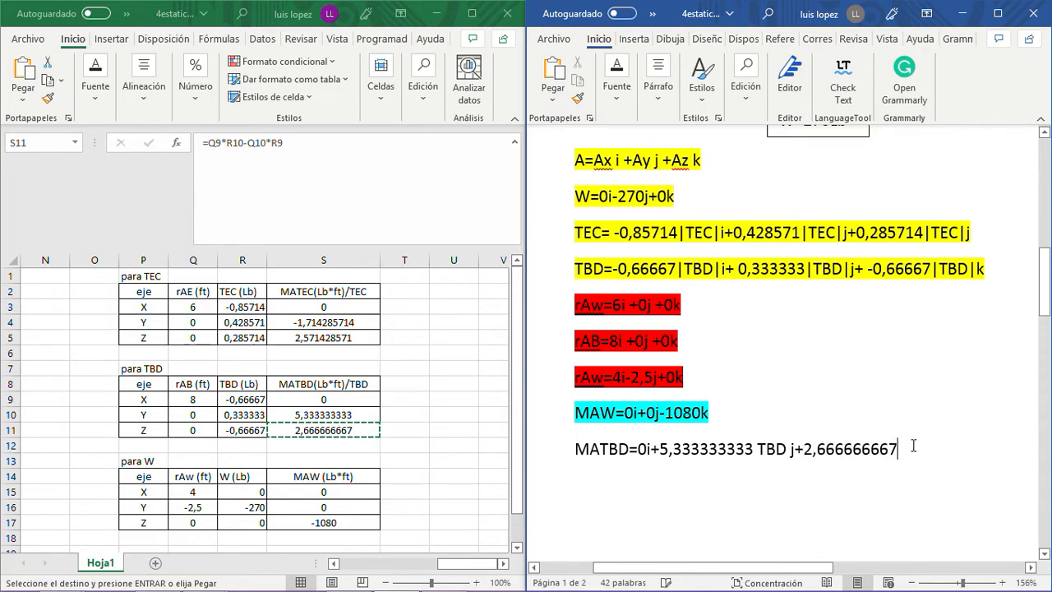
type("TBD")
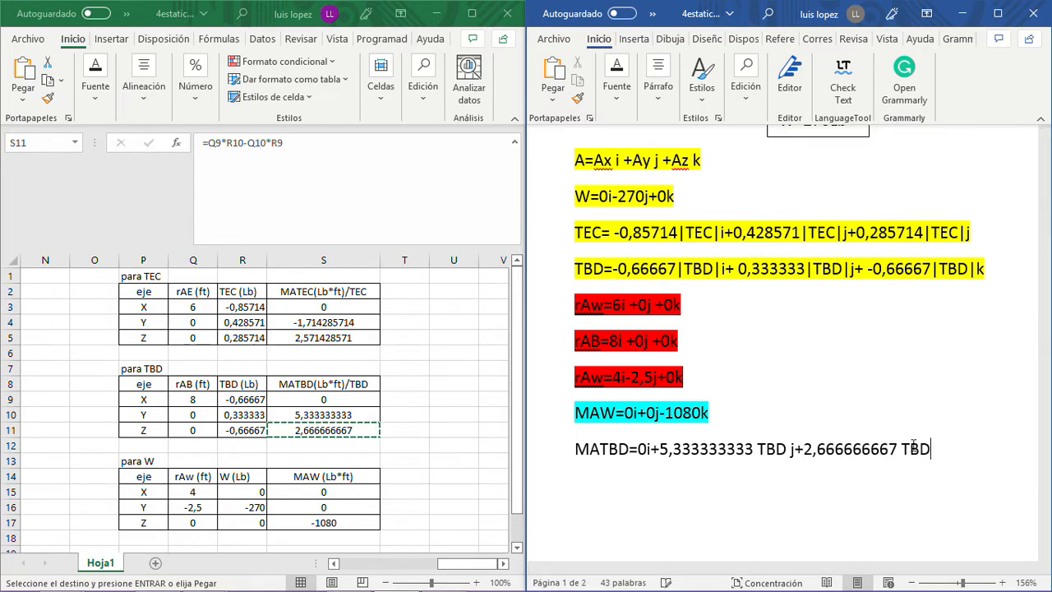
type(" k")
key("Return")
- Highlight the completed MATBD line in turquoise
left_click_drag(952, 450, 574, 450)
left_click(617, 97)
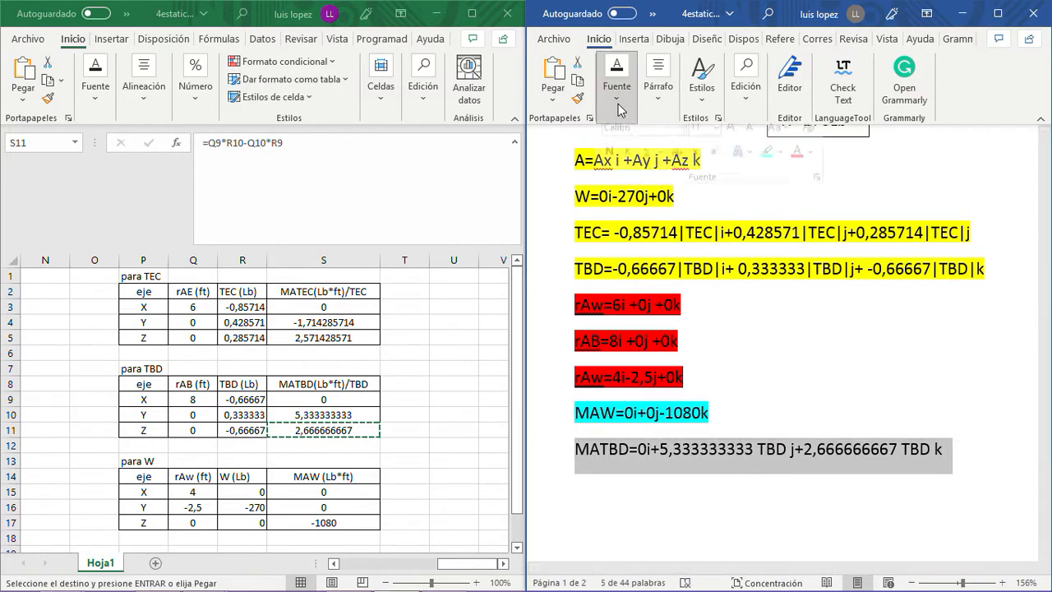
left_click(766, 166)
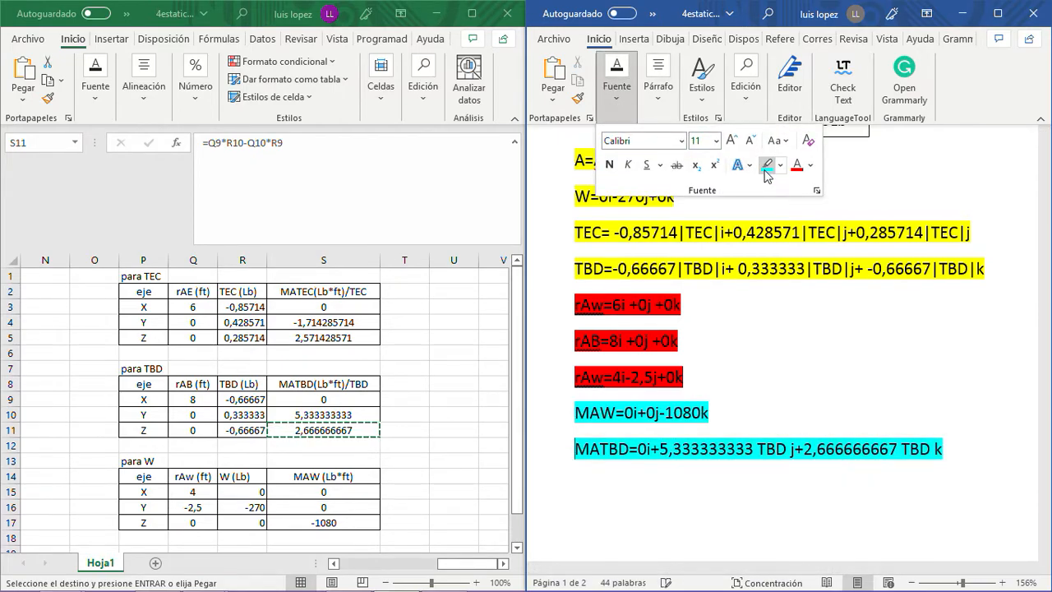
- Begin the TEC moment expression with "MATEC=0i" on a new line below the MATBD equation
left_click(623, 477)
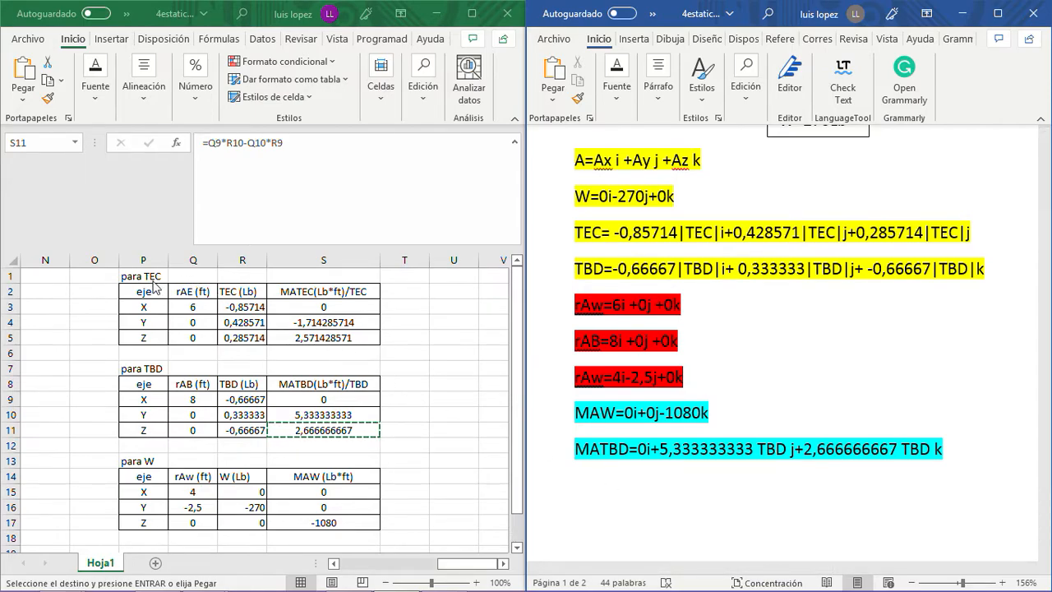
type("MATE")
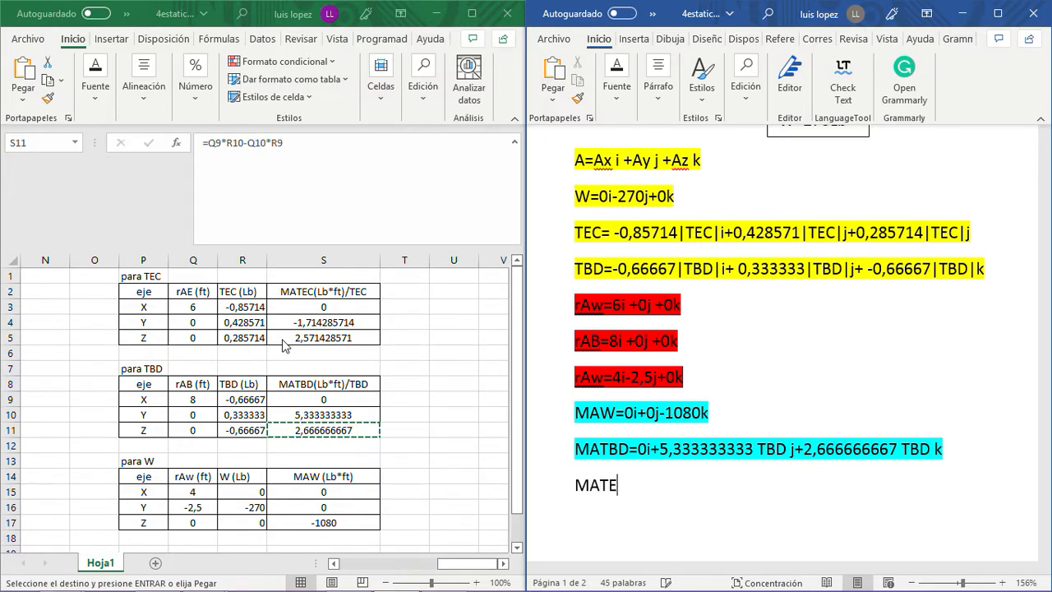
type("C=")
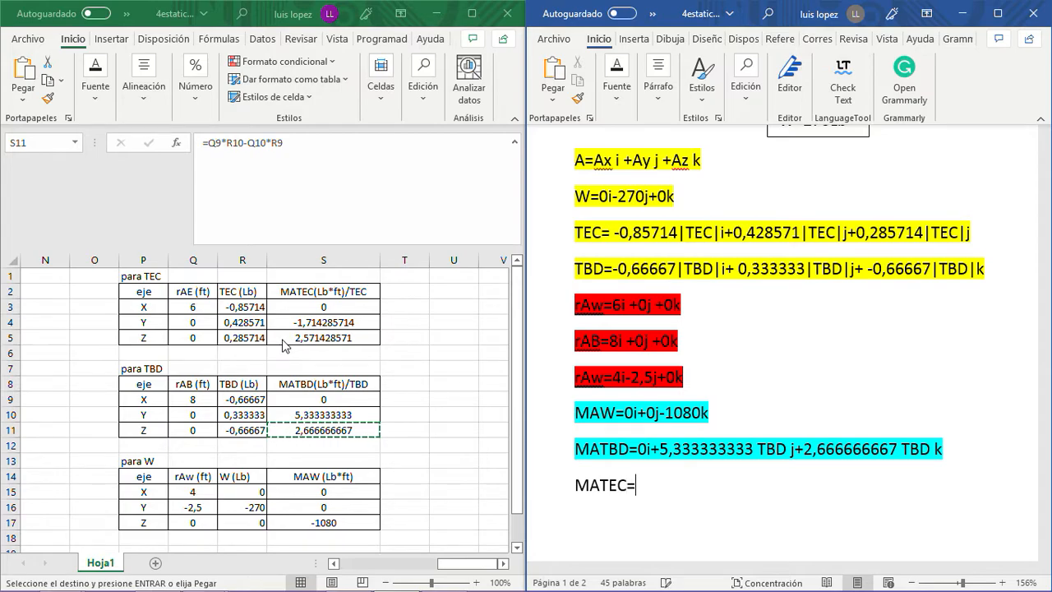
type("0")
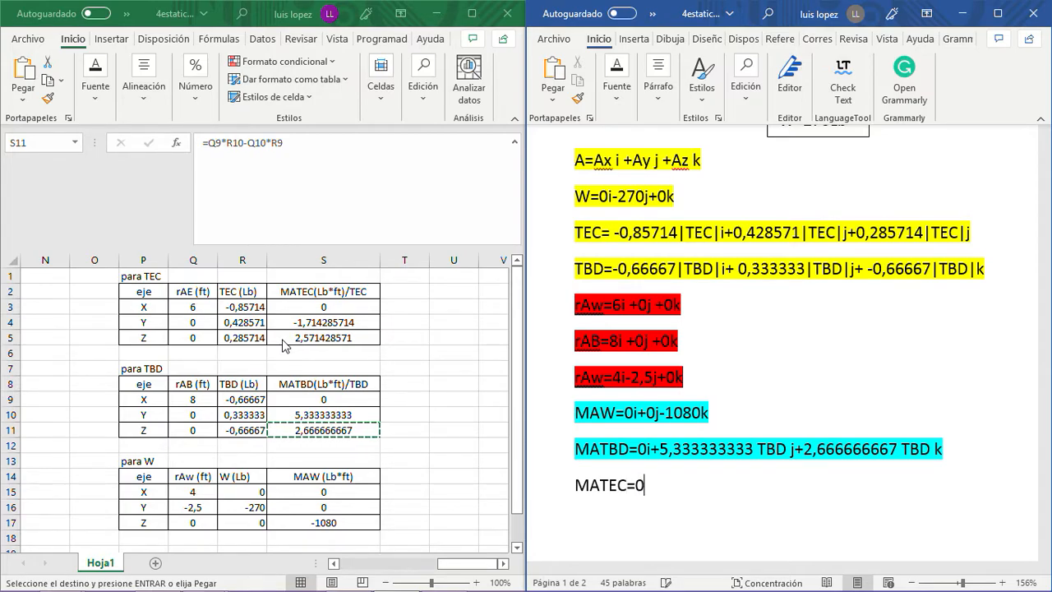
type("i-")
key("BackSpace")
- Copy the Y-axis moment from S4 of the "para TEC" table, paste it after "MATEC=0i" in Word and append "TEC j+"
left_click(317, 324)
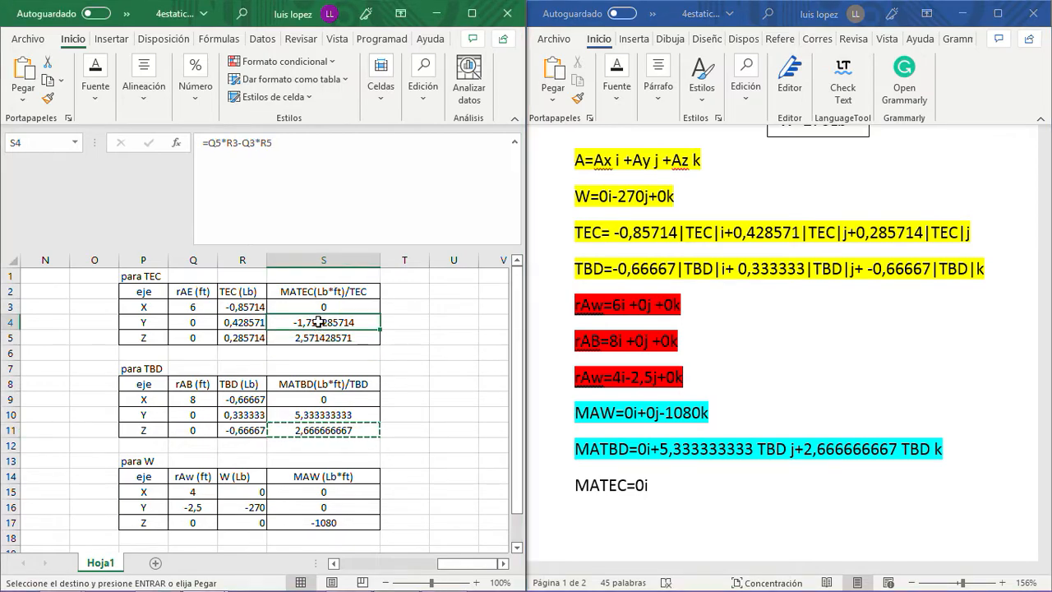
key("ctrl+c")
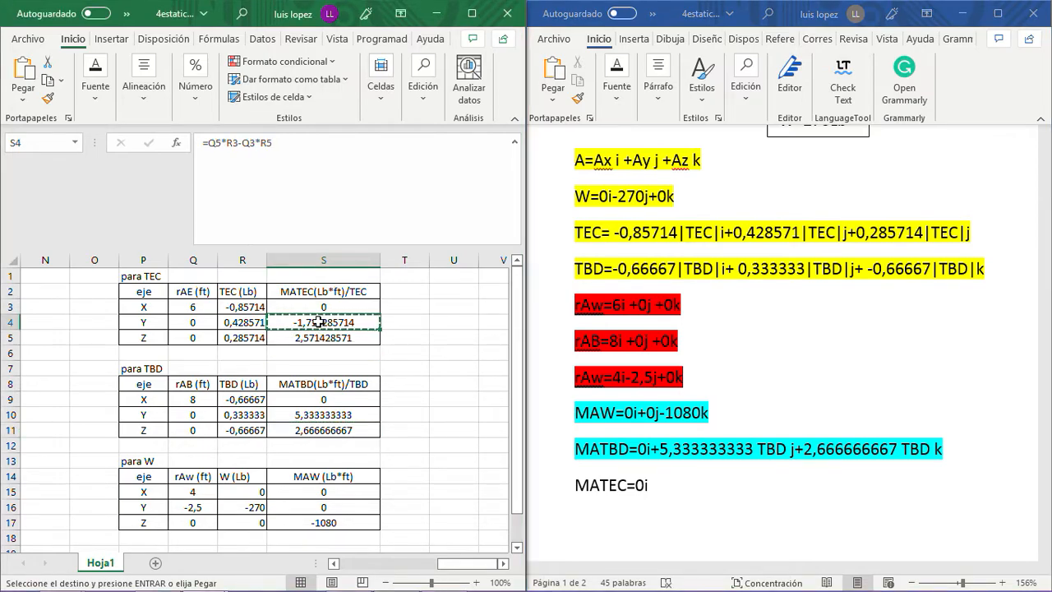
left_click(677, 482)
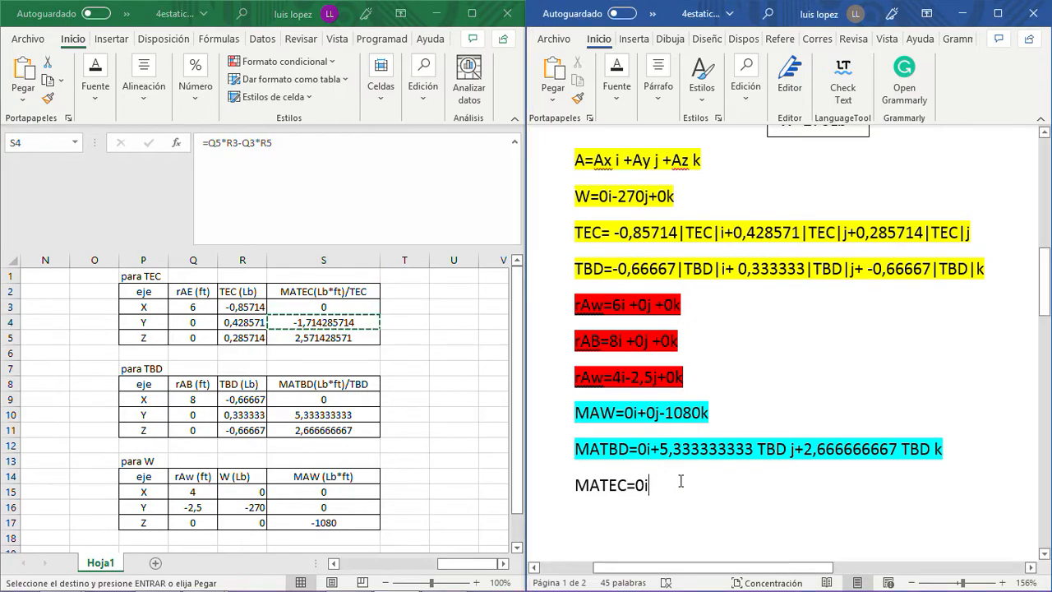
key("ctrl+v")
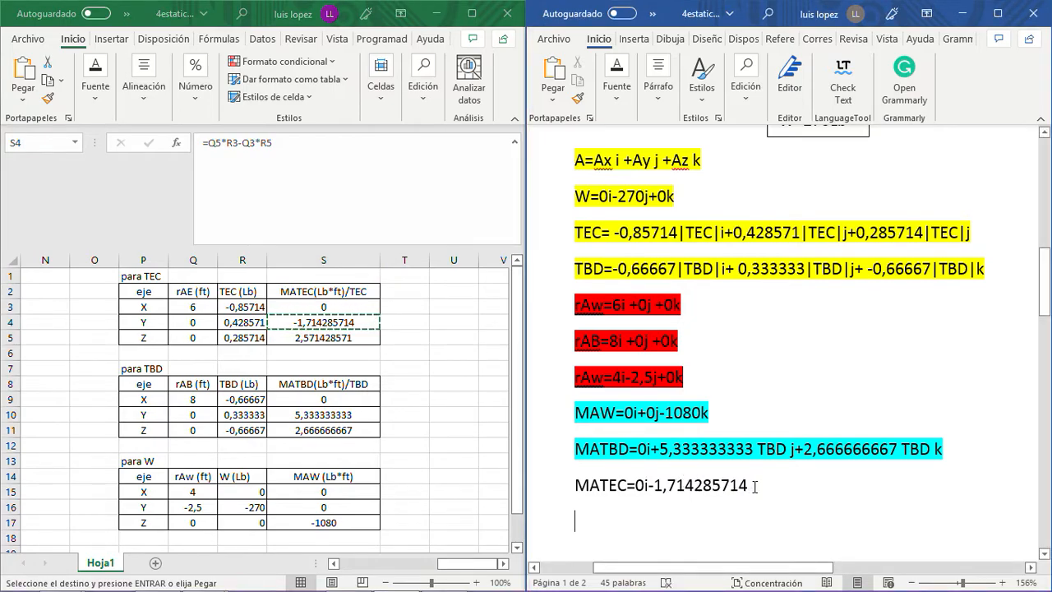
key("BackSpace")
type("TEC")
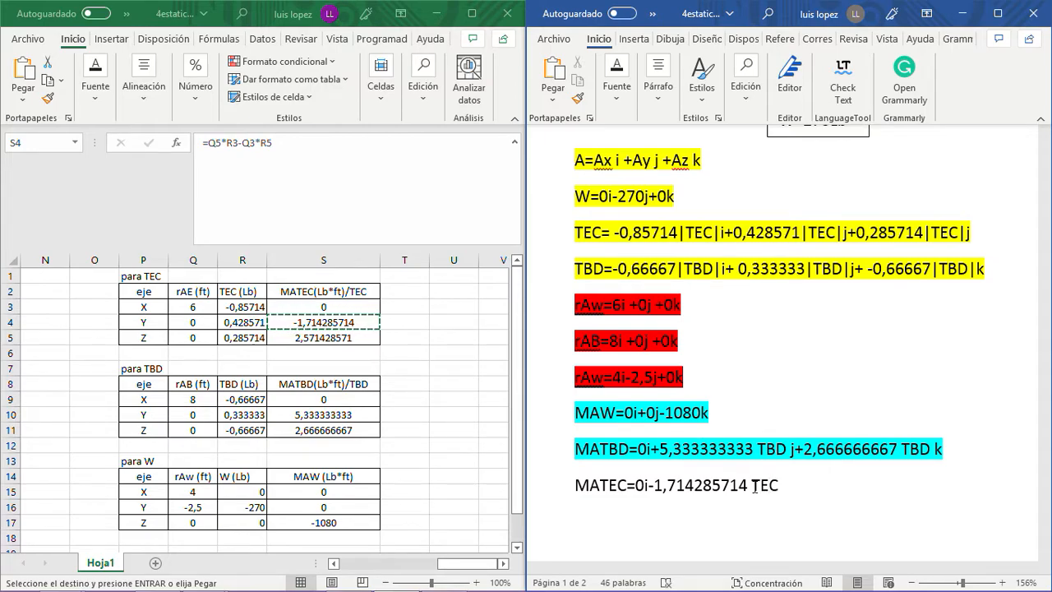
type(" j")
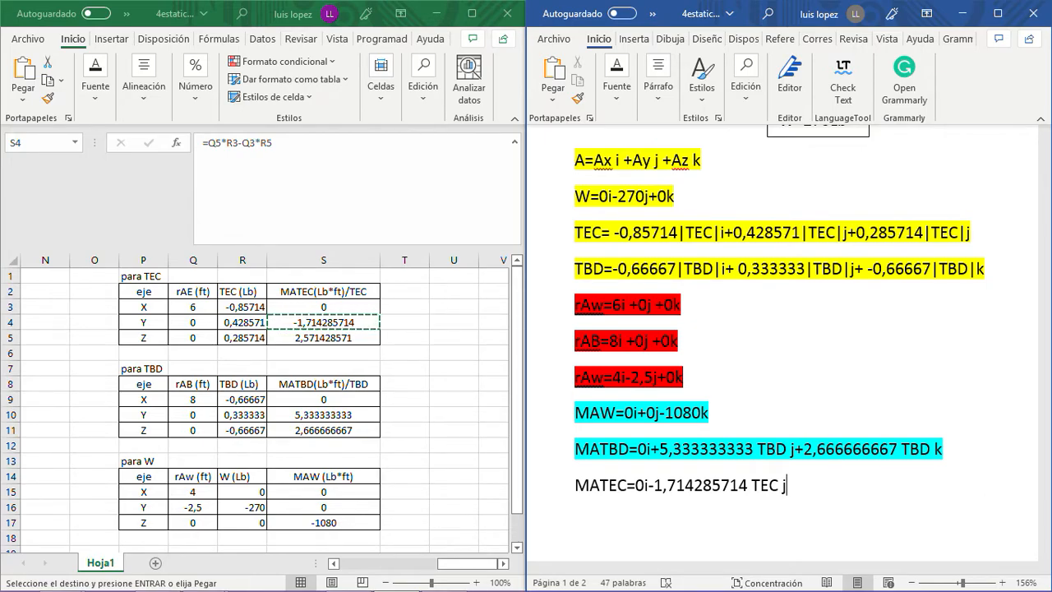
type("+")
- Copy the Z-axis moment from S5 of the "para TEC" table, paste it at the end of the Word MATEC expression and append "TEC k"
left_click(350, 339)
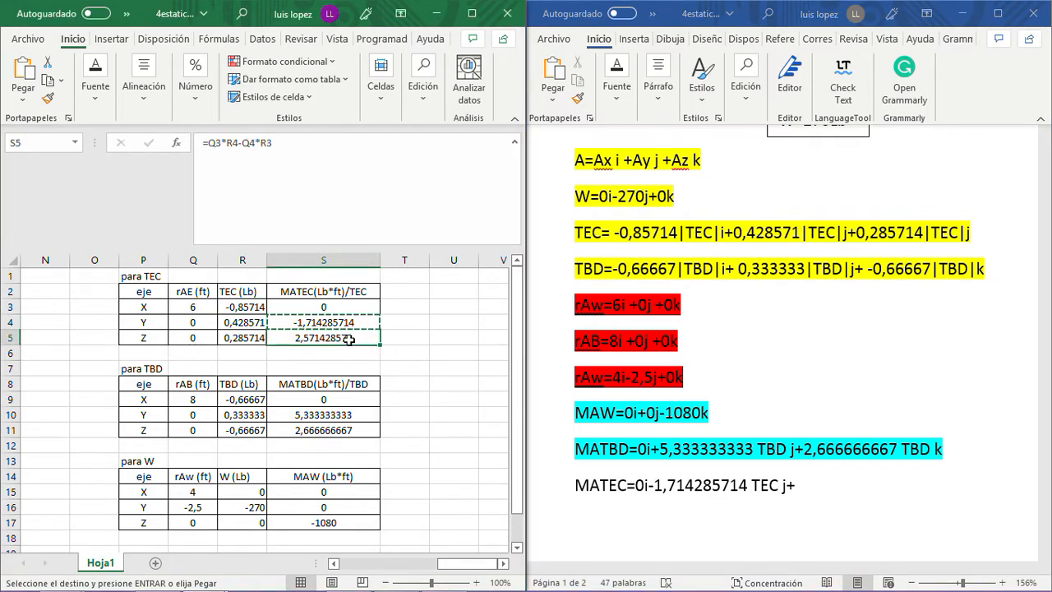
key("ctrl+c")
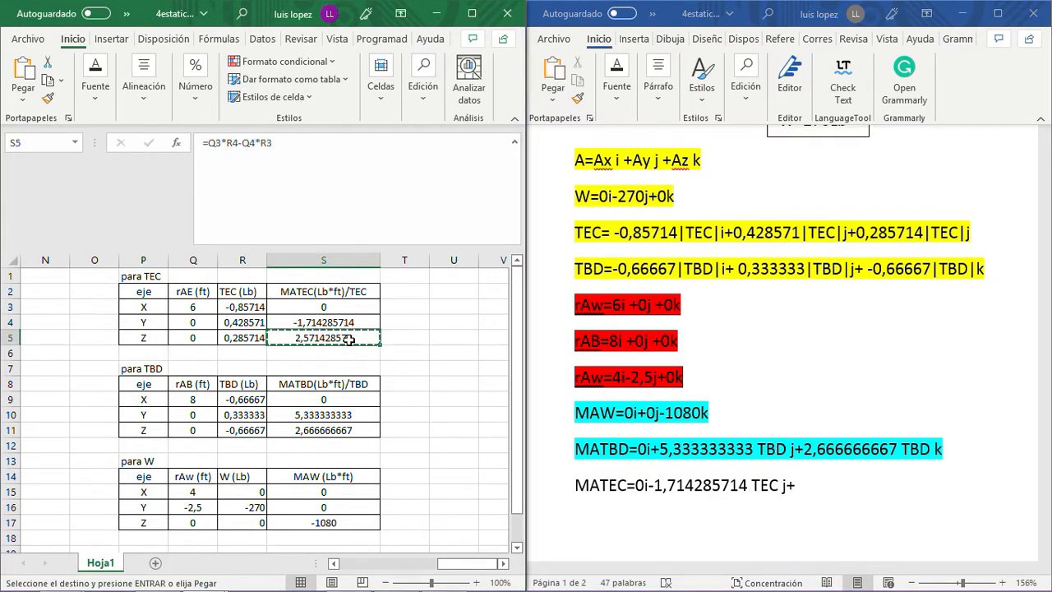
left_click(816, 487)
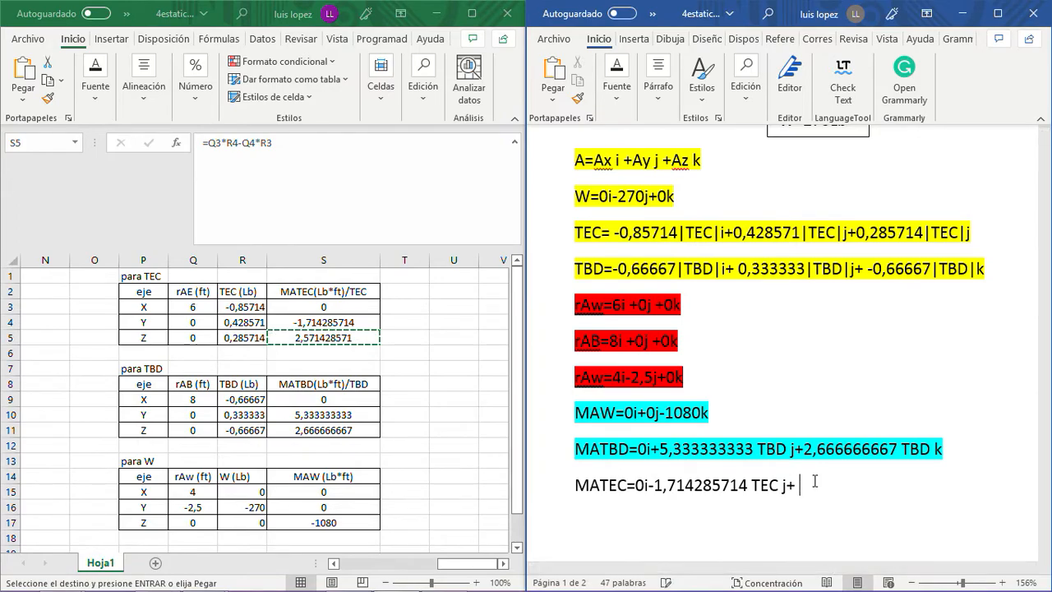
key("ctrl+v")
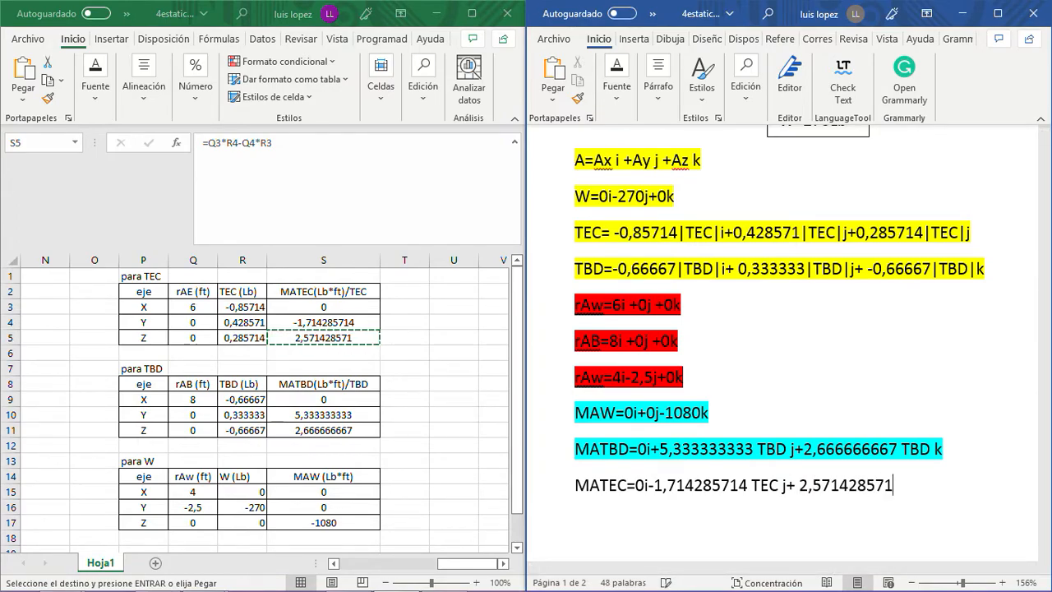
type("TEC k")
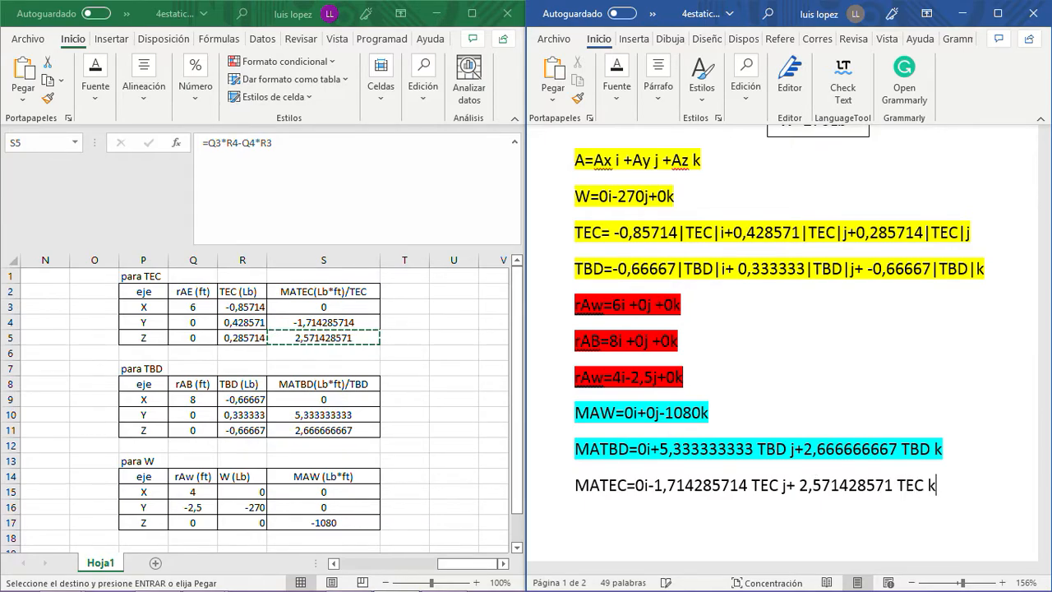
- Highlight the completed MATEC line in turquoise
left_click_drag(944, 487, 575, 487)
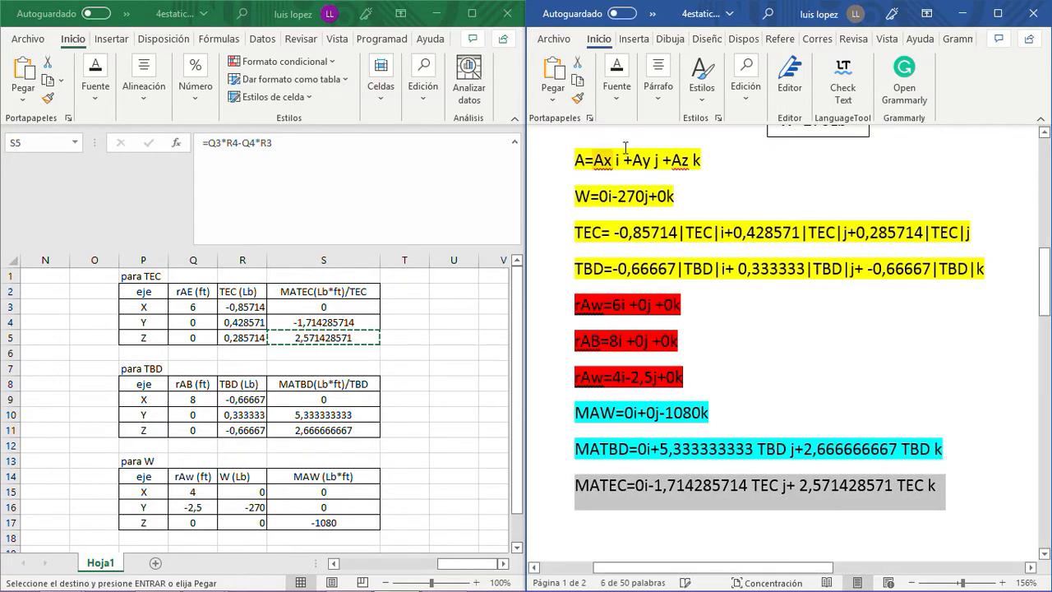
left_click(616, 82)
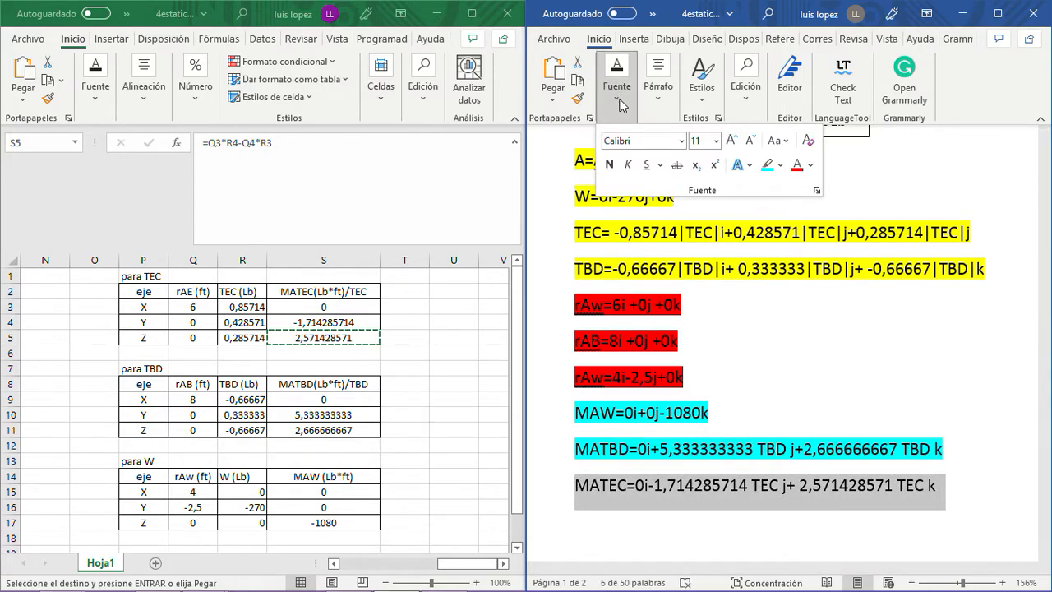
left_click(768, 165)
left_click(748, 372)
- Review the yellow force vectors and the turquoise moment vectors in the Word document
scroll(754, 377, "up", 2)
scroll(755, 377, "down", 2)
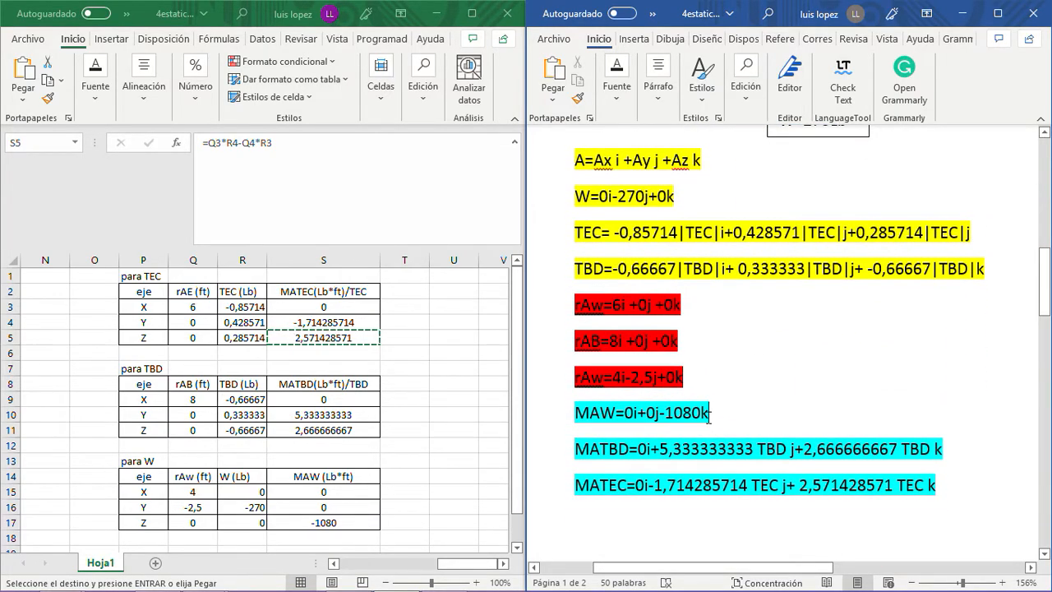
scroll(709, 318, "up", 2)
scroll(708, 317, "down", 2)
left_click_drag(575, 158, 1007, 278)
left_click_drag(575, 411, 950, 481)
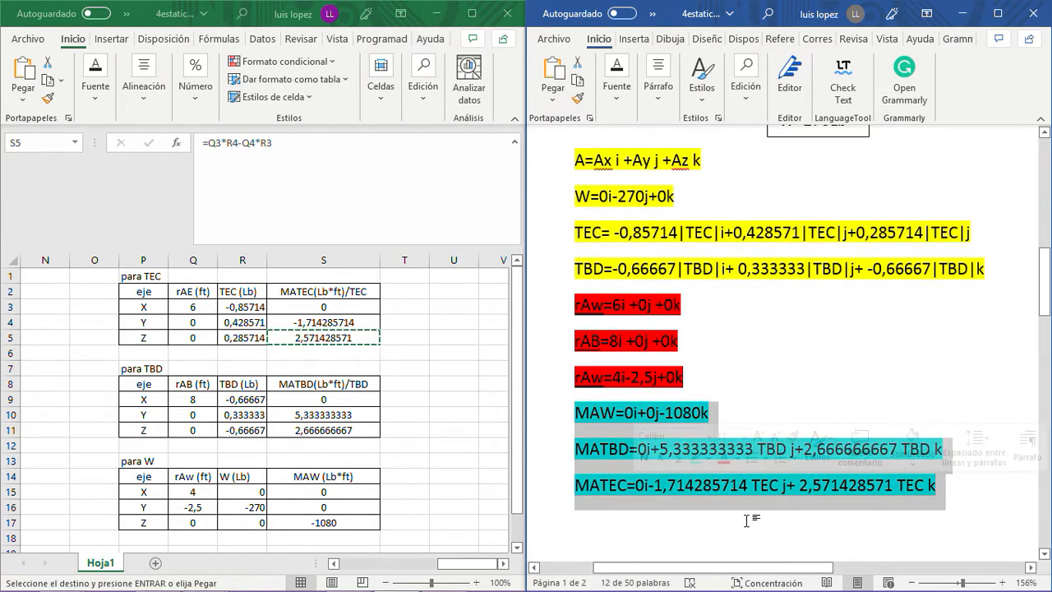
left_click(699, 525)
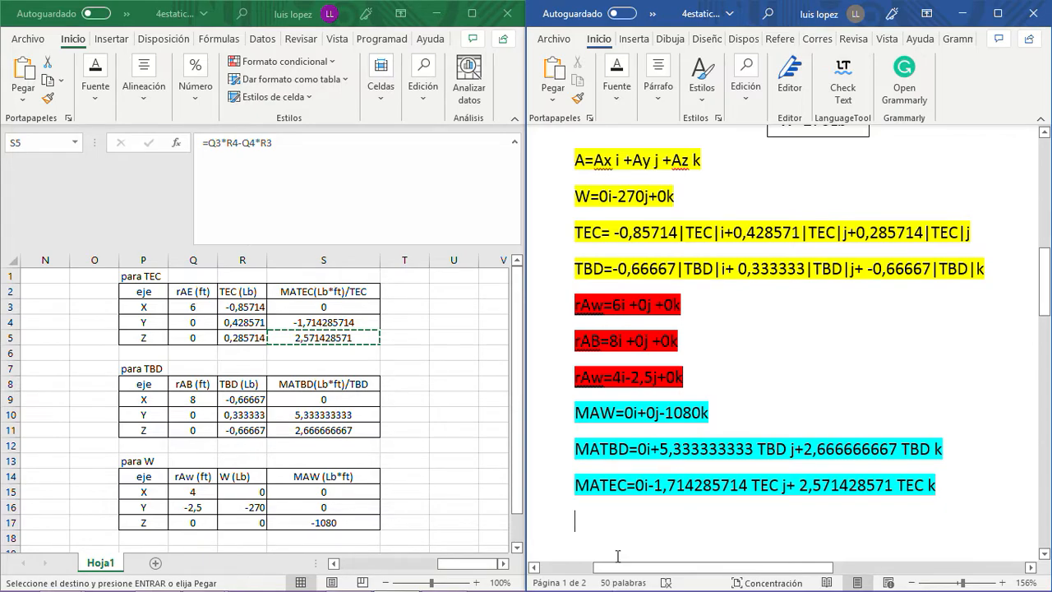
- Switch to the PowerPoint presentation and open slide 11, "Equilibrio de cuerpo Rígido"
mouse_move(511, 582)
left_click(359, 572)
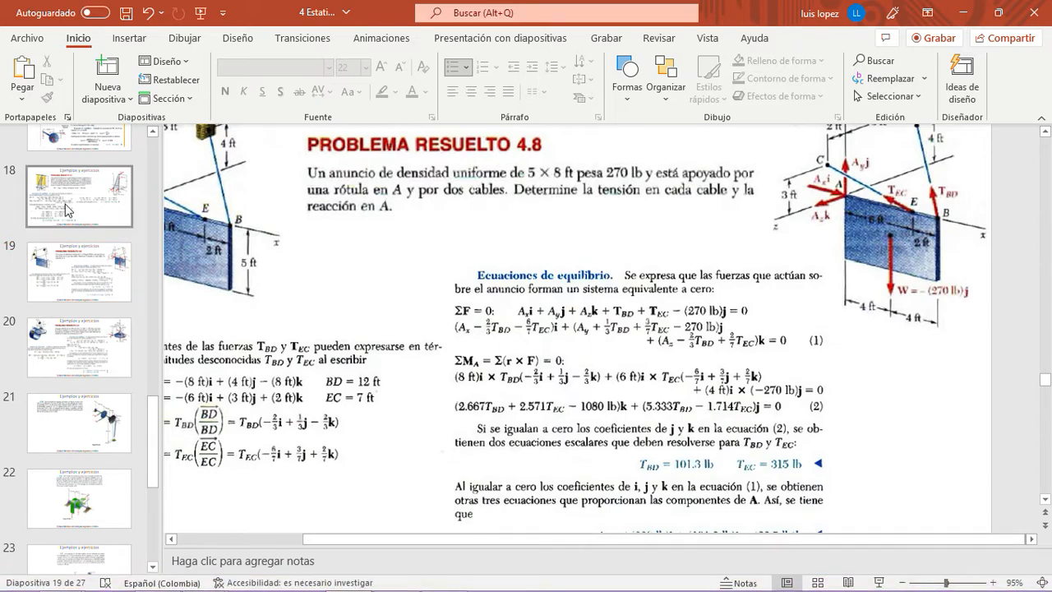
left_click(66, 209)
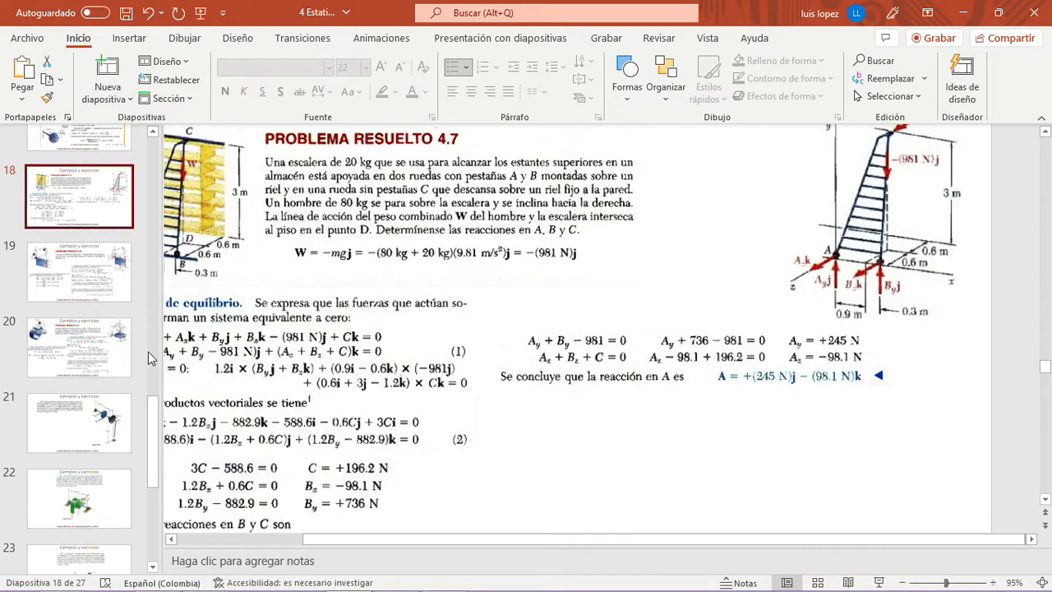
left_click(154, 373)
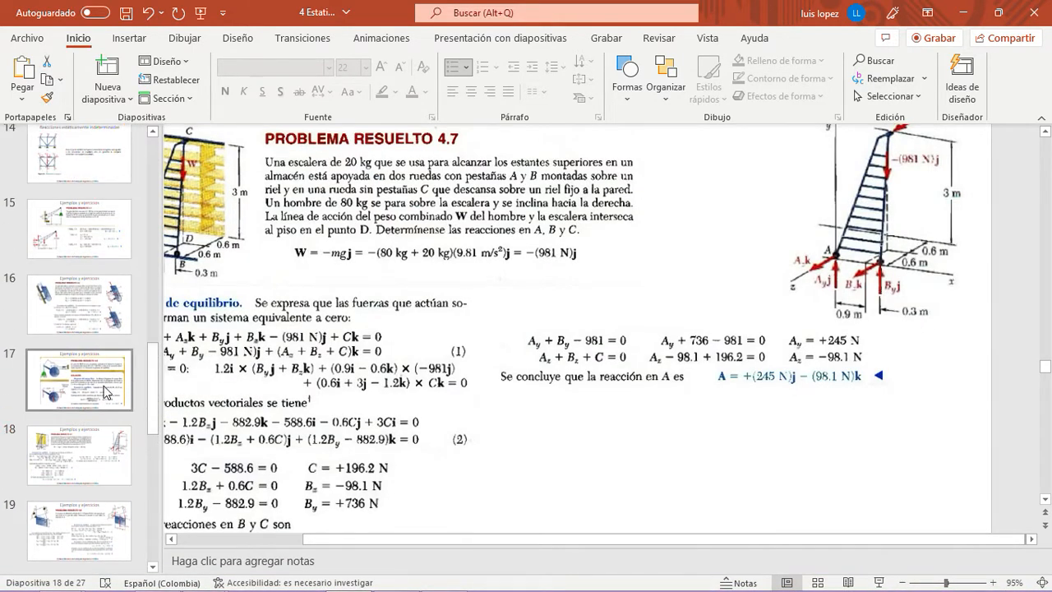
left_click(107, 392)
left_click(87, 313)
left_click(85, 242)
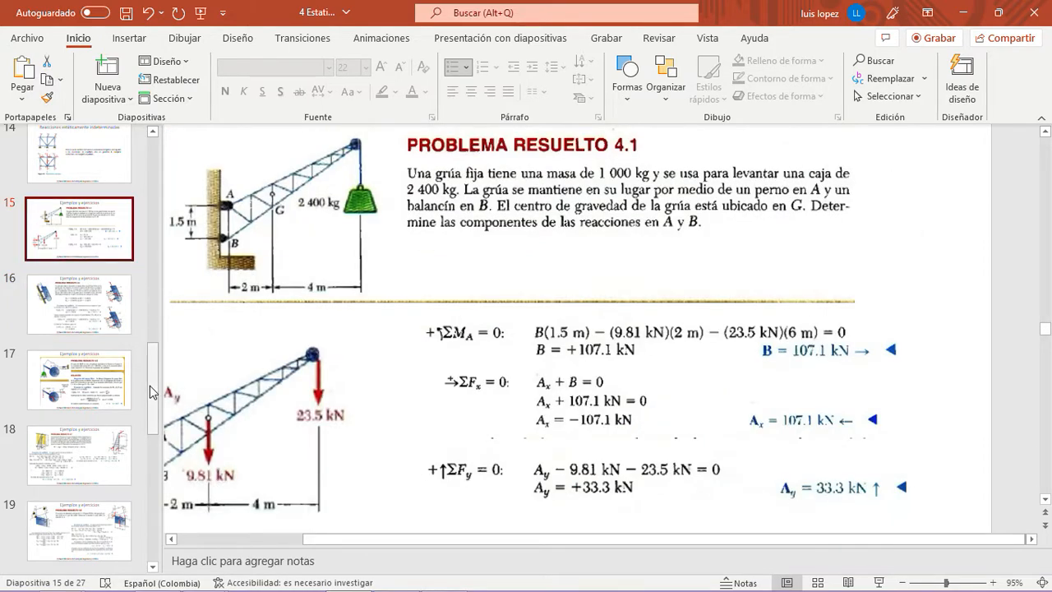
scroll(124, 386, "up", 6)
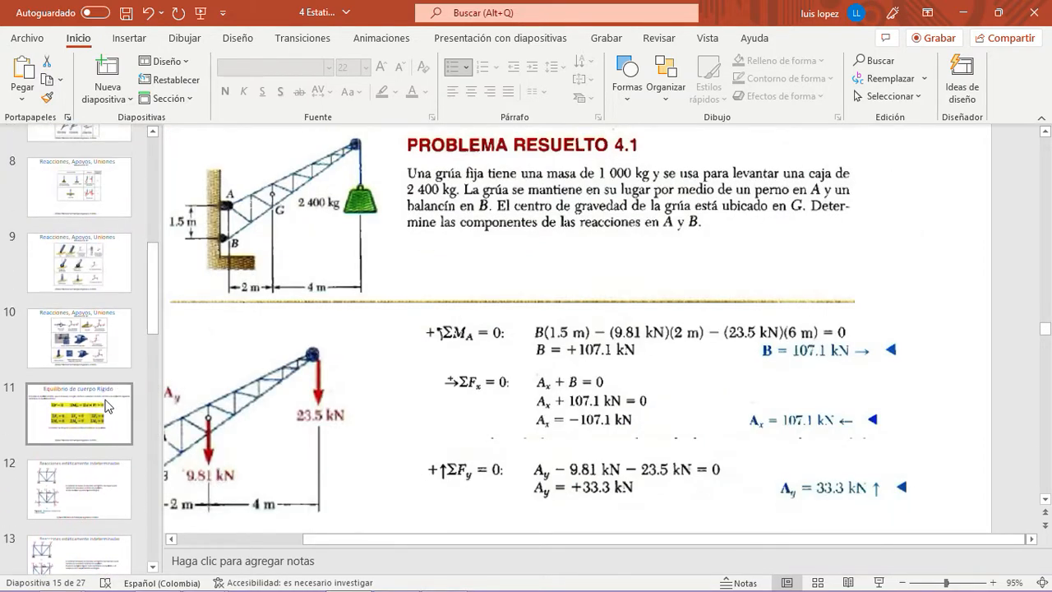
left_click(107, 402)
- Copy the image with the six component equilibrium equations (ΣFx to ΣMz) from the slide and return to the Word document
left_click(541, 247)
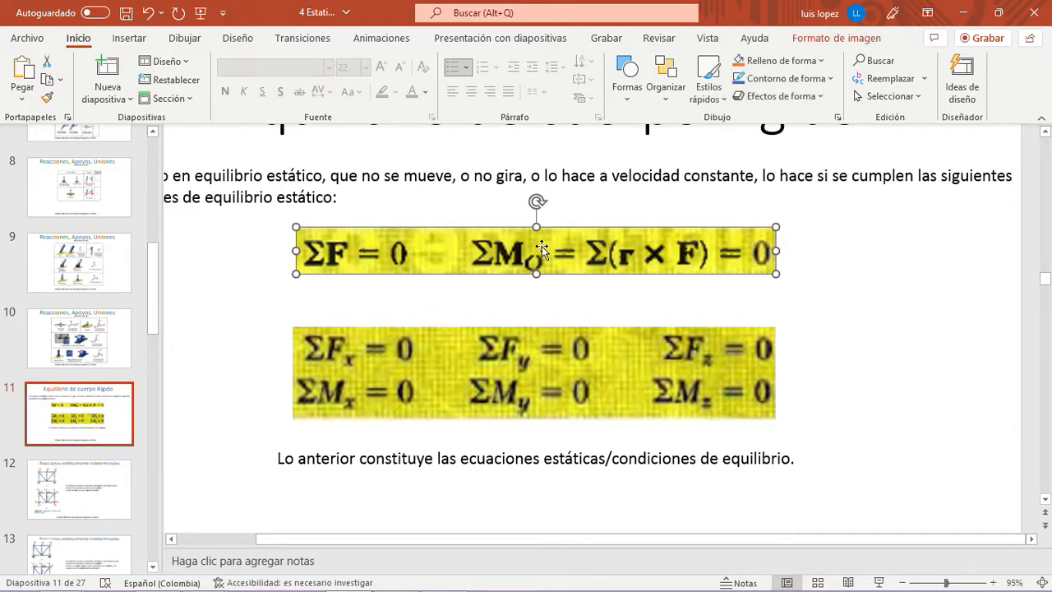
left_click(561, 353)
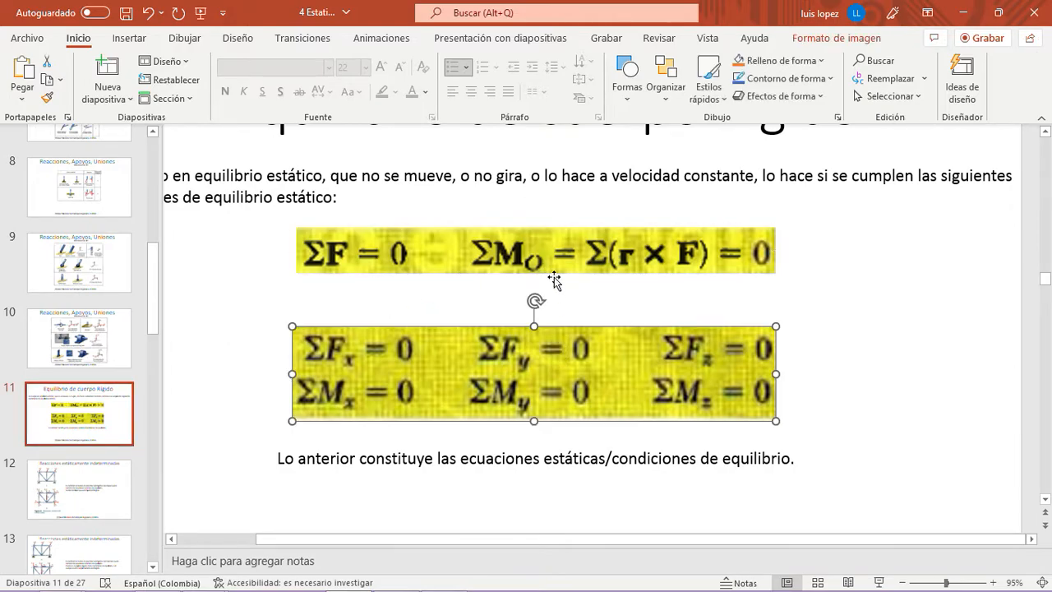
right_click(535, 354)
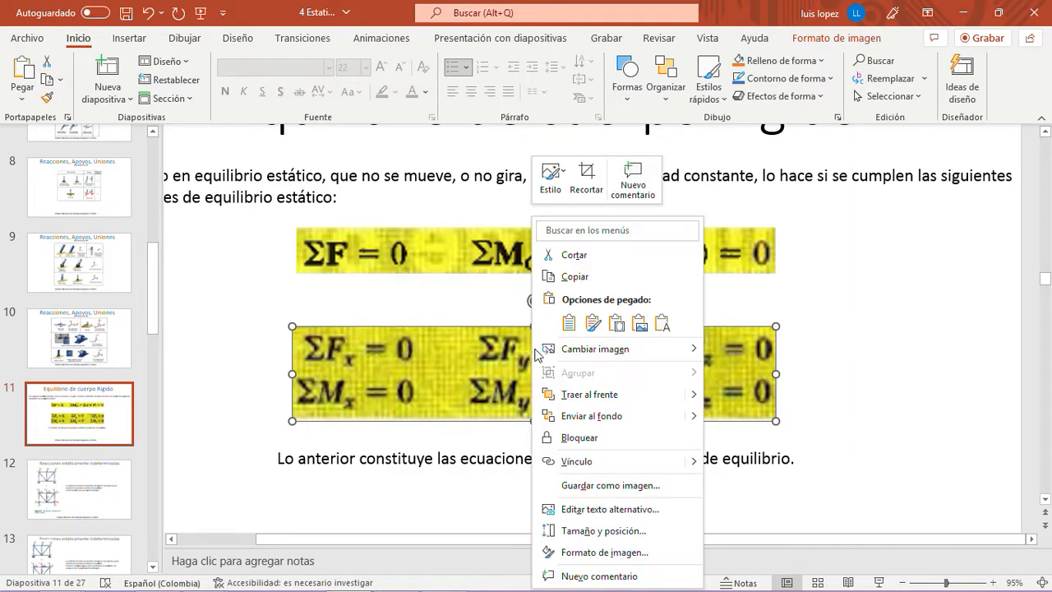
left_click(575, 277)
double_click(765, 12)
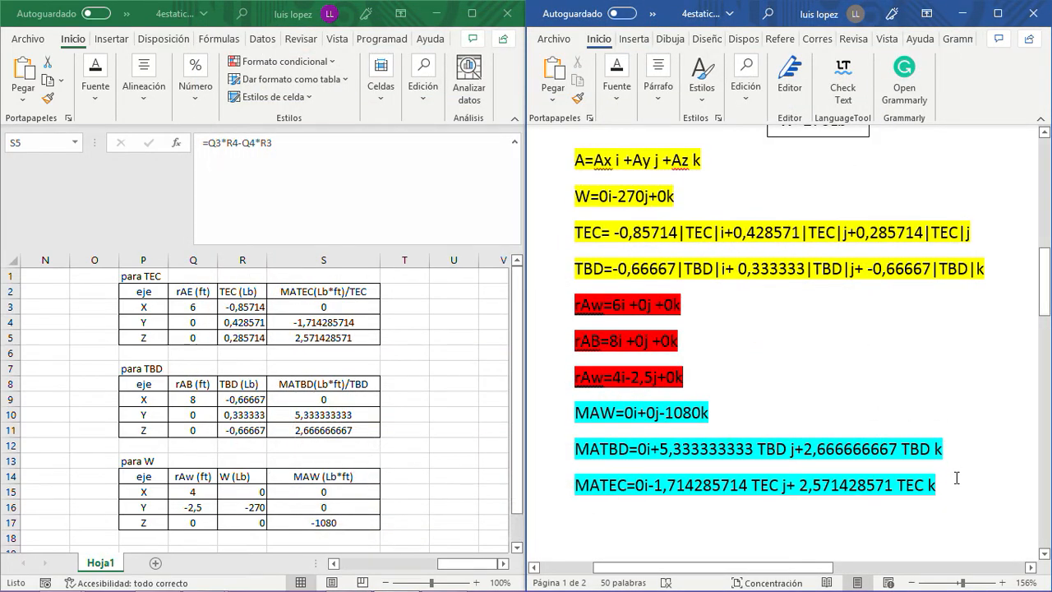
- Paste the image with the six equilibrium equations on a new line below MATEC and maximize the Word window
key("Return")
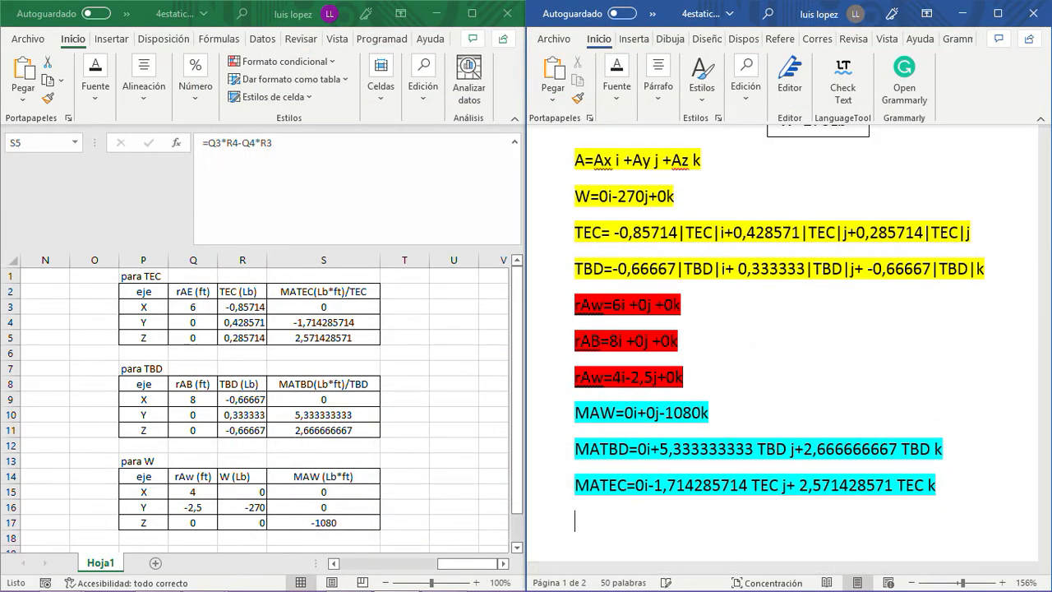
key("ctrl+v")
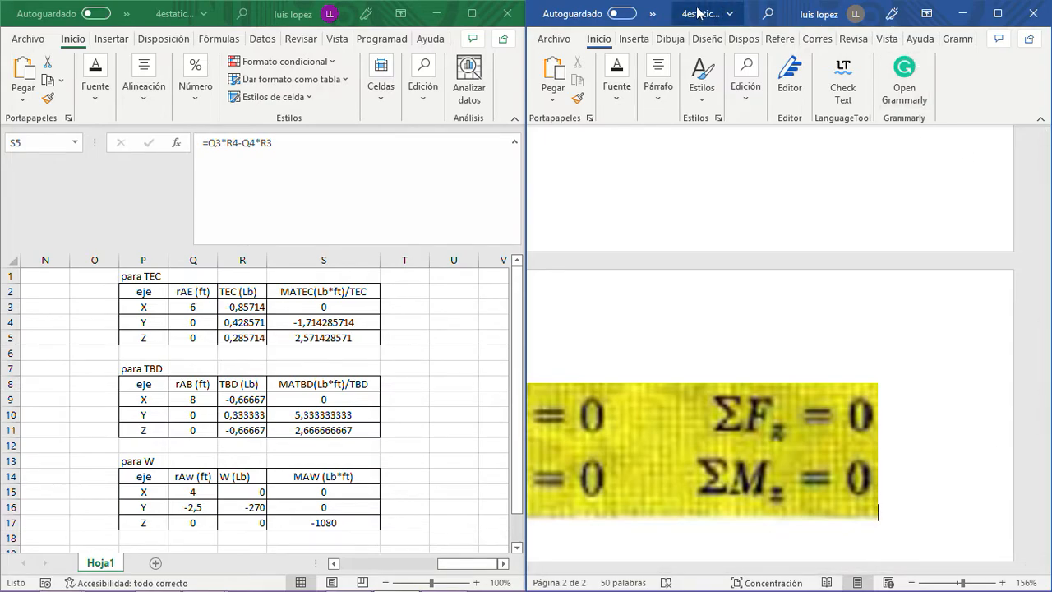
left_click_drag(667, 7, 476, 49)
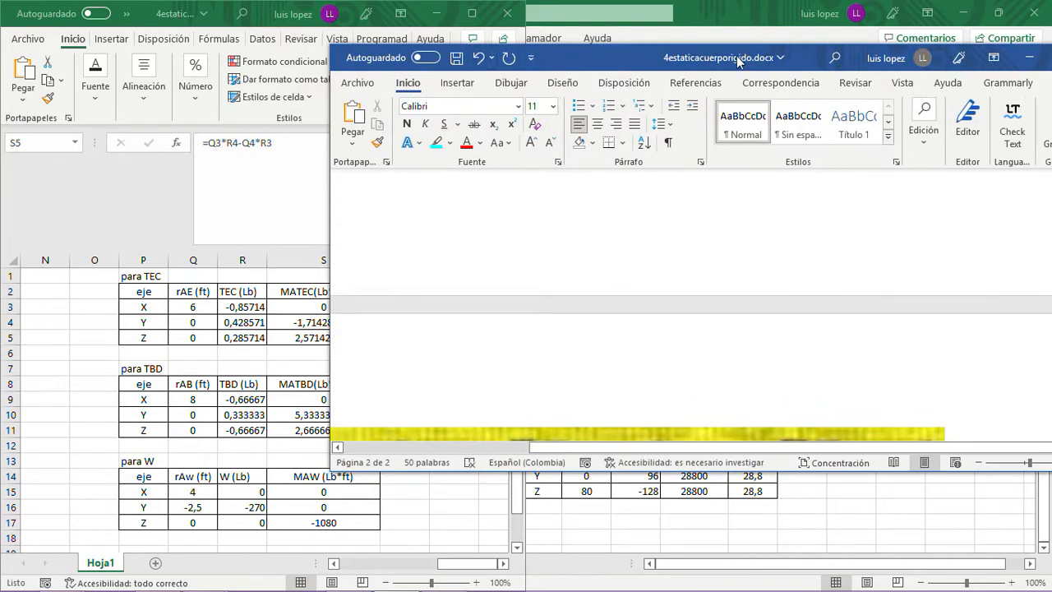
left_click_drag(741, 64, 574, 63)
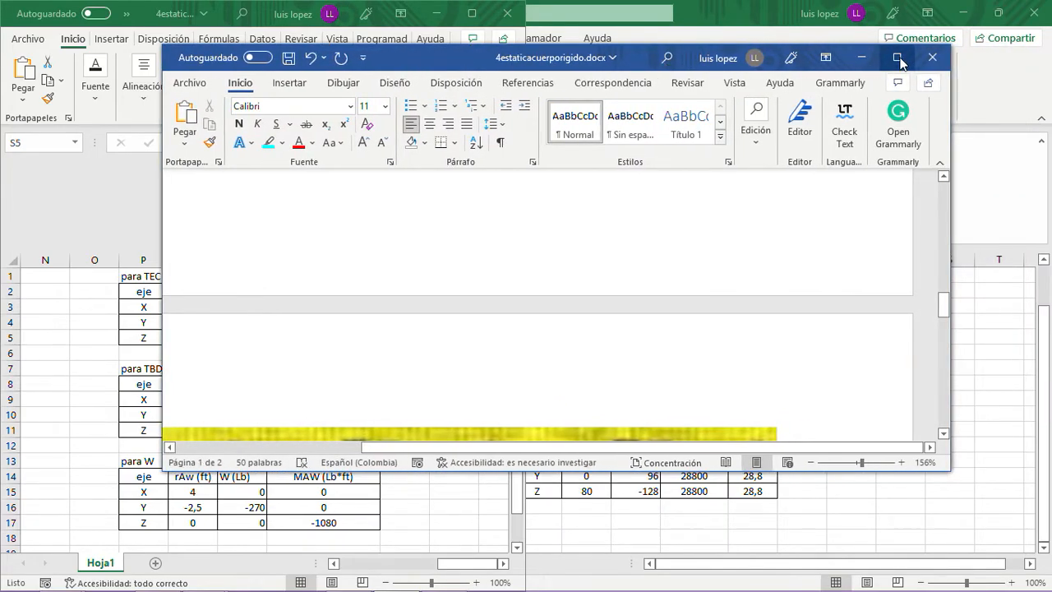
left_click(899, 57)
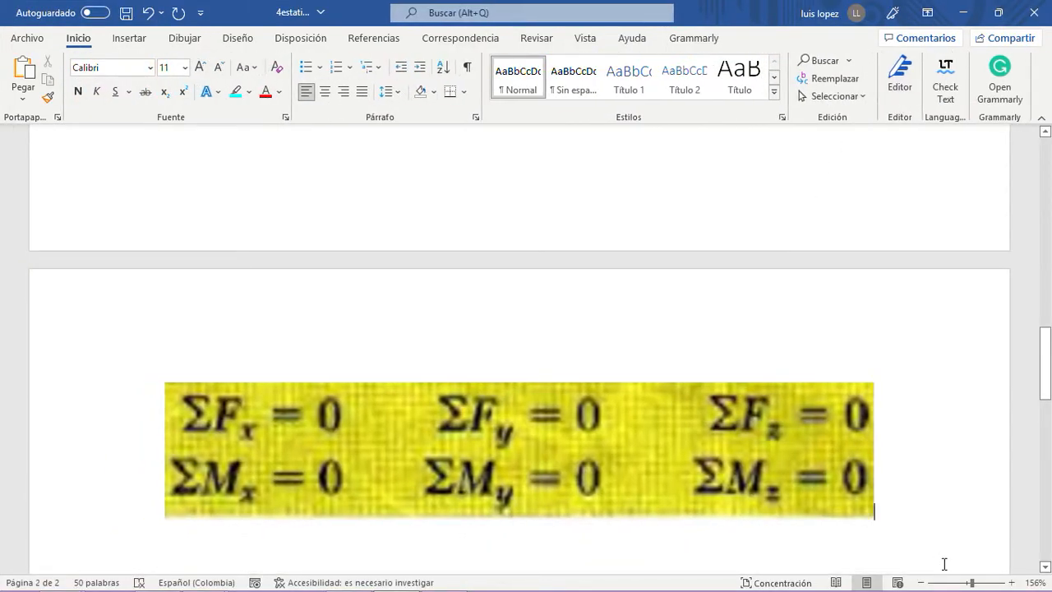
- Set the Word document's zoom to 110%
left_click(922, 582)
left_click(922, 582)
left_click(922, 583)
left_click(922, 583)
left_click(923, 583)
left_click(922, 583)
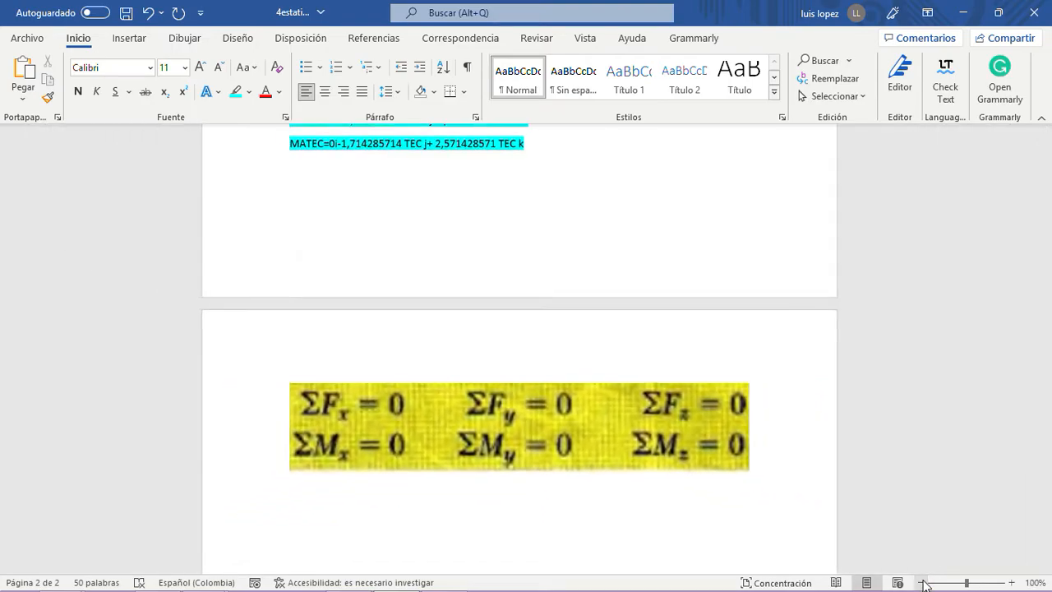
left_click(922, 583)
left_click(922, 583)
left_click(922, 582)
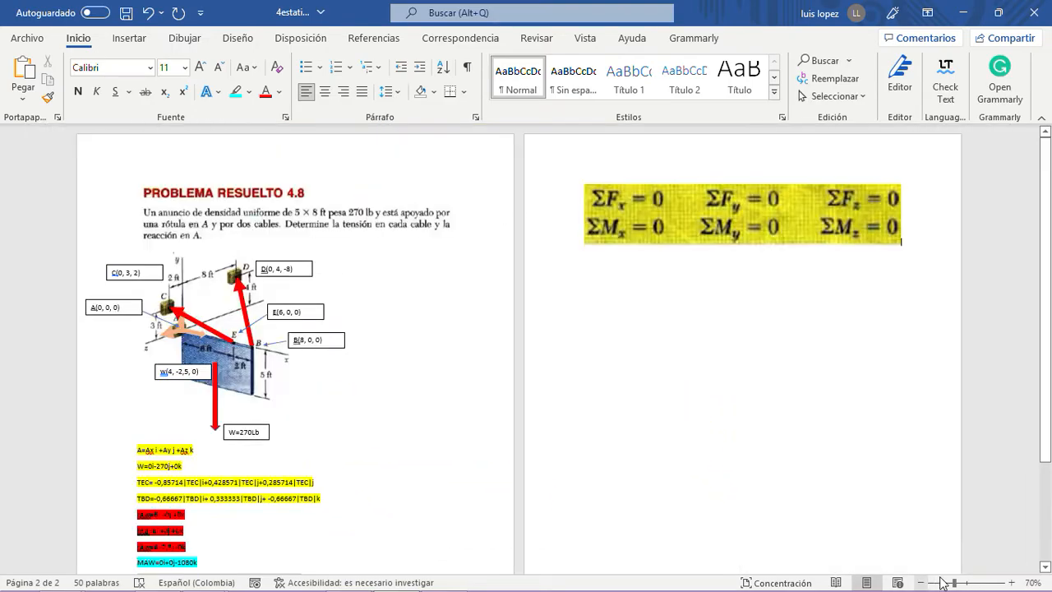
left_click(1011, 582)
left_click(1011, 583)
left_click(1011, 583)
left_click(1011, 583)
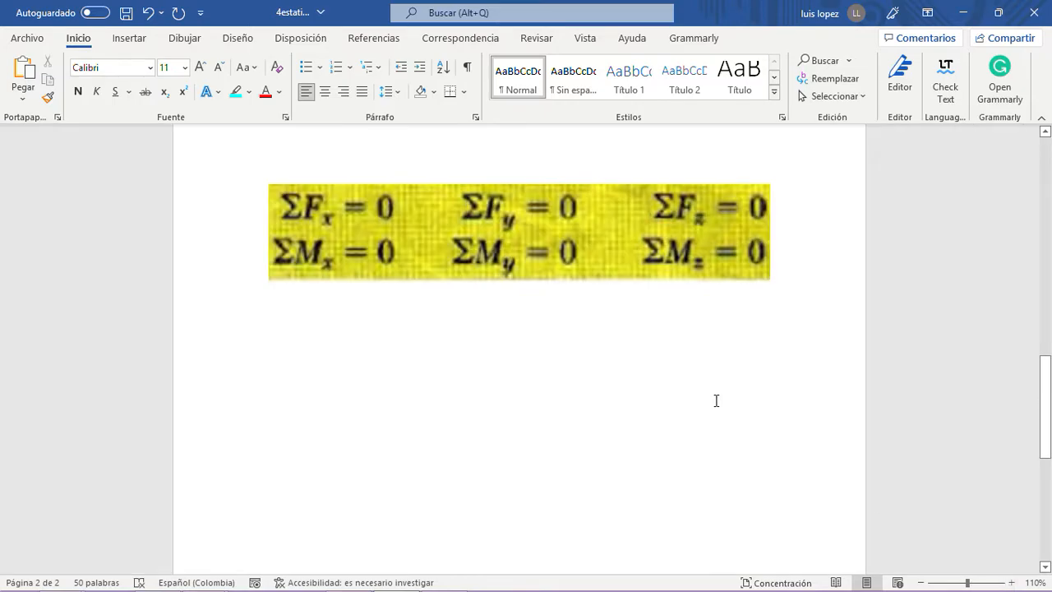
- Add the heading "Fuerzas" on a new line above the A=Ax i +Ay j +Az k force vector
scroll(581, 250, "up", 6)
scroll(582, 250, "down", 1)
scroll(582, 251, "up", 3)
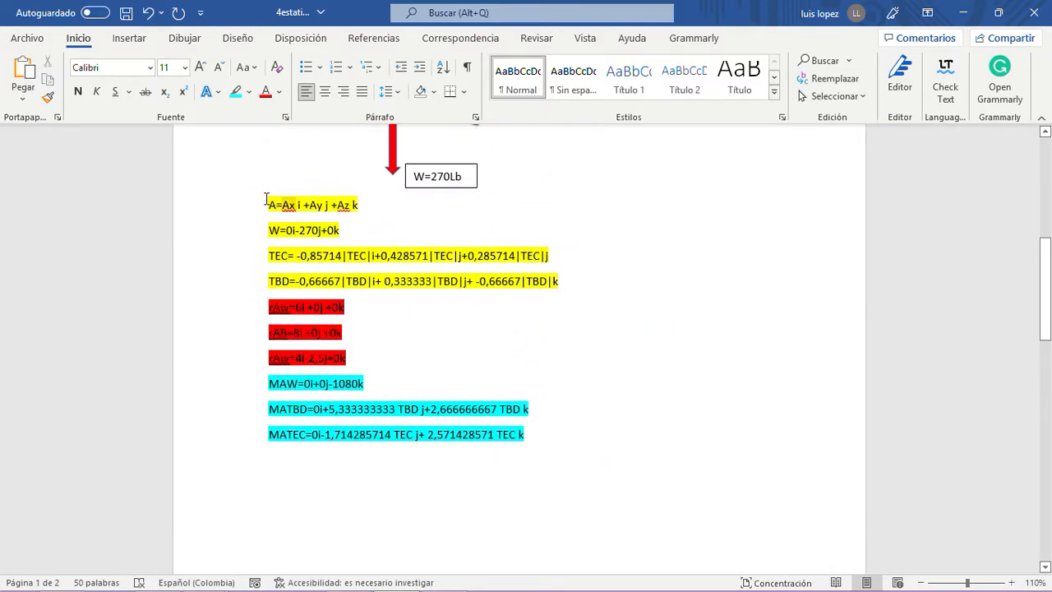
left_click(266, 199)
key("Return")
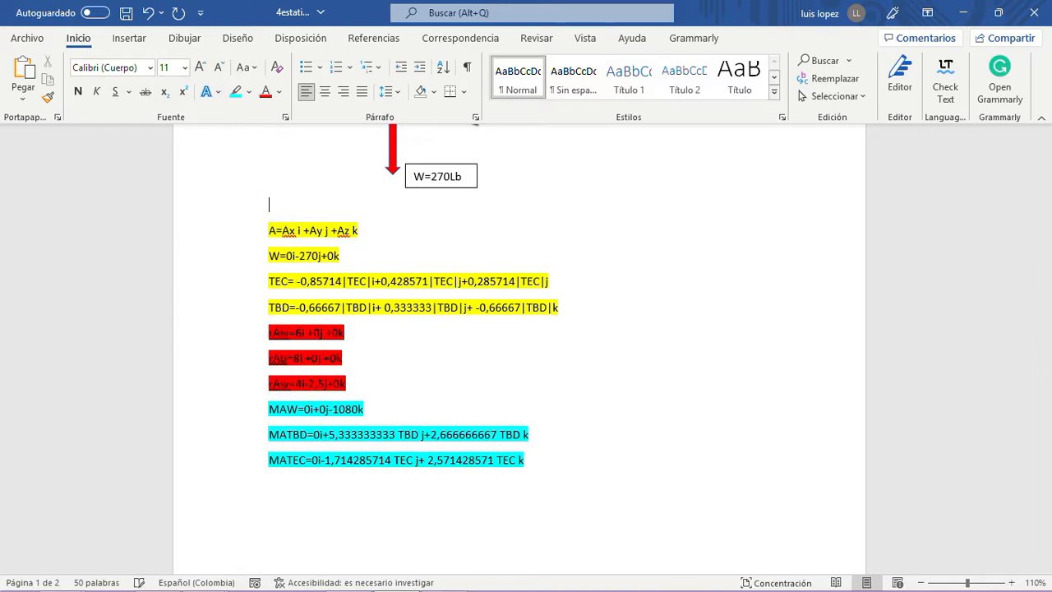
type("Fuerzas")
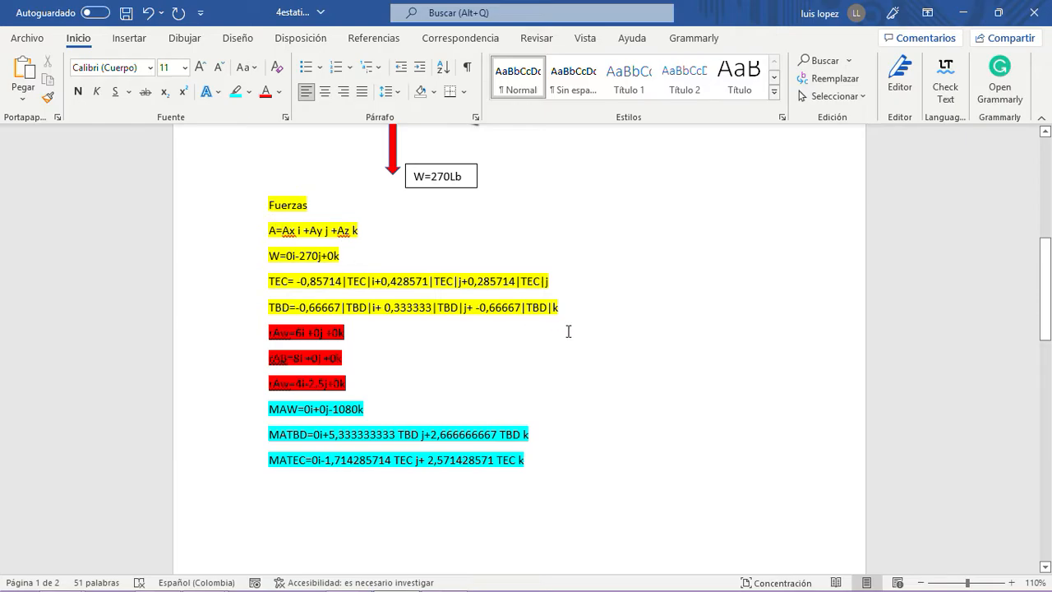
- Copy the yellow block from the "Fuerzas" heading through the TBD vector and paste it below the equilibrium equations image
left_click_drag(573, 312, 267, 203)
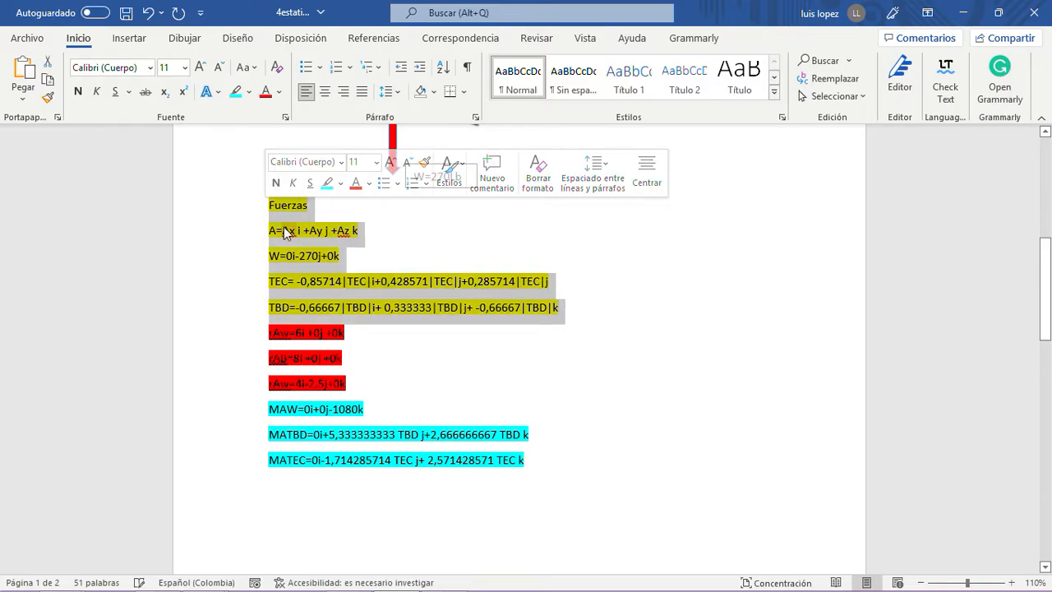
right_click(285, 233)
left_click(327, 312)
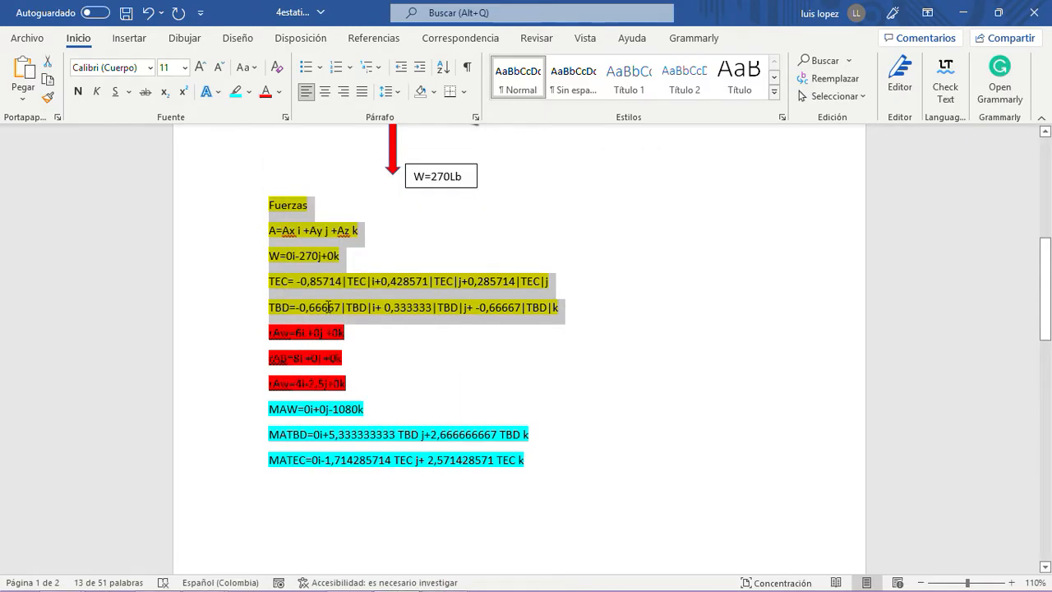
scroll(329, 311, "down", 5)
left_click(318, 418)
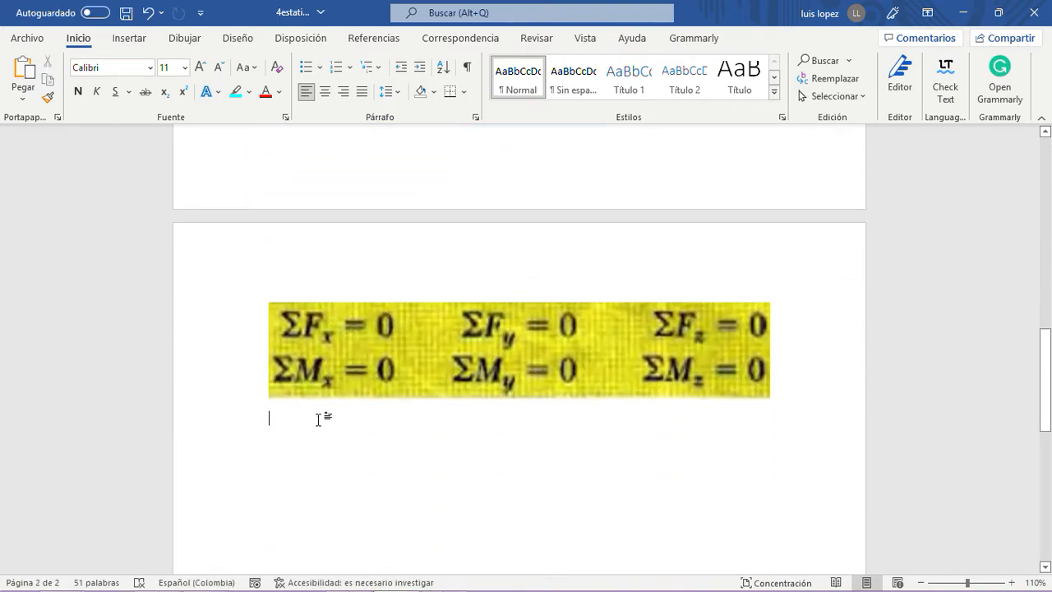
key("ctrl+v")
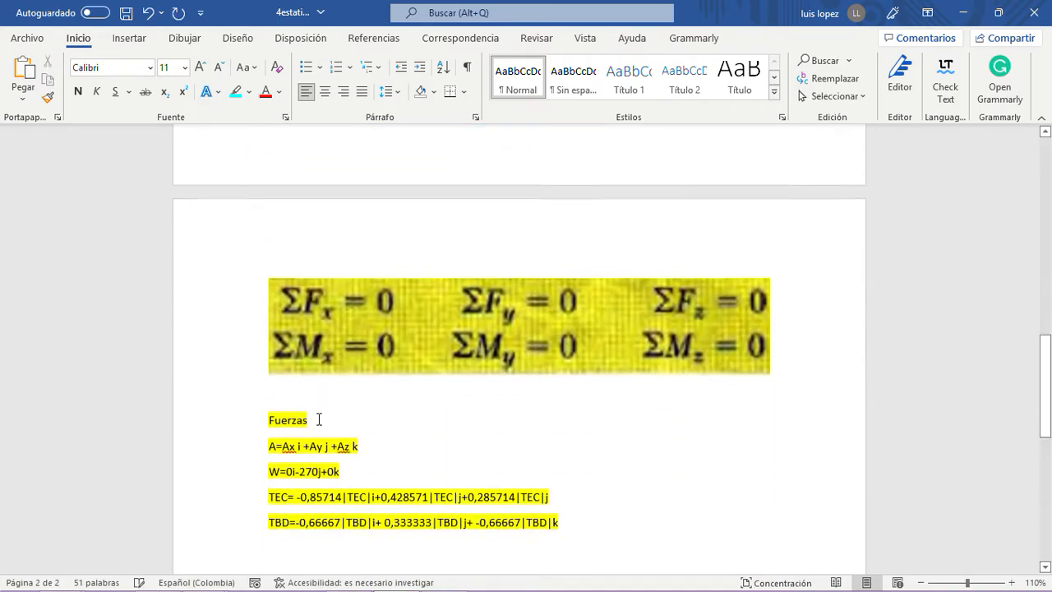
- Remove the blank line between the equations image and the pasted "Fuerzas" heading
scroll(363, 435, "down", 1)
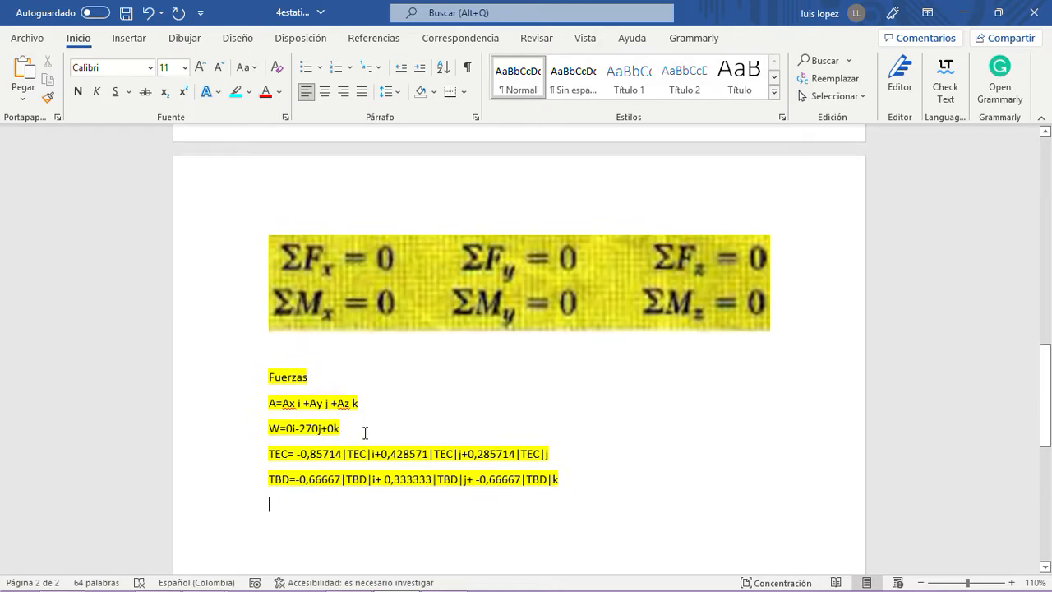
left_click(270, 378)
key("BackSpace")
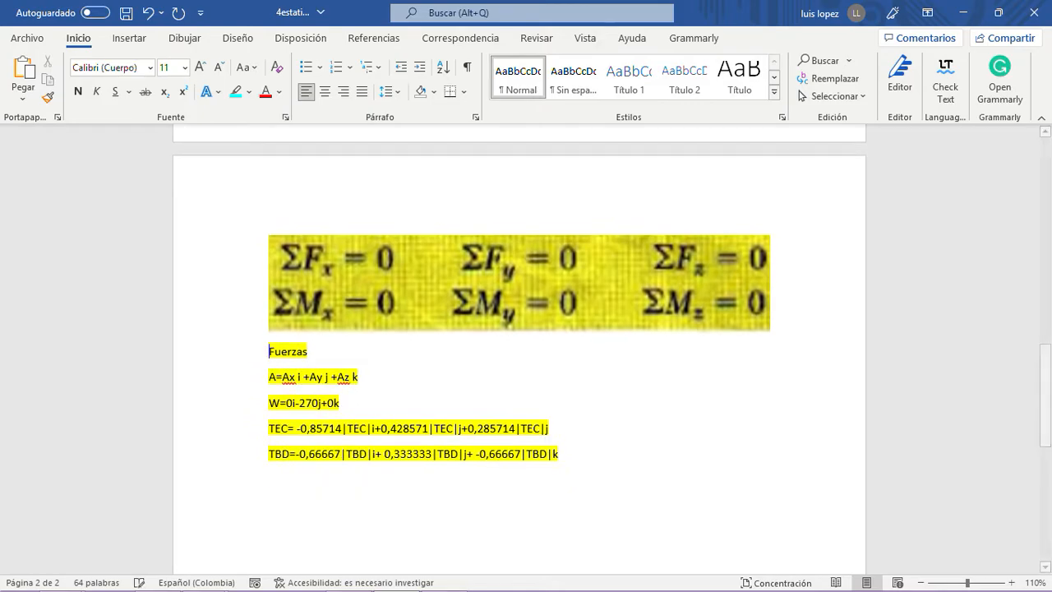
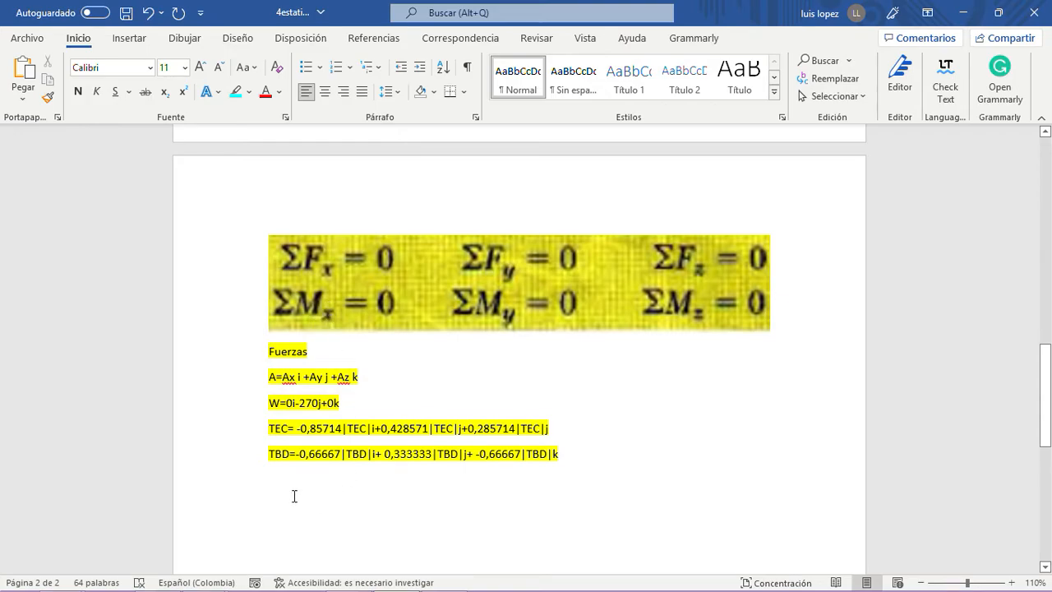
- Duplicate the six-equation equilibrium picture and place the copy below the TBD line
left_click(392, 280)
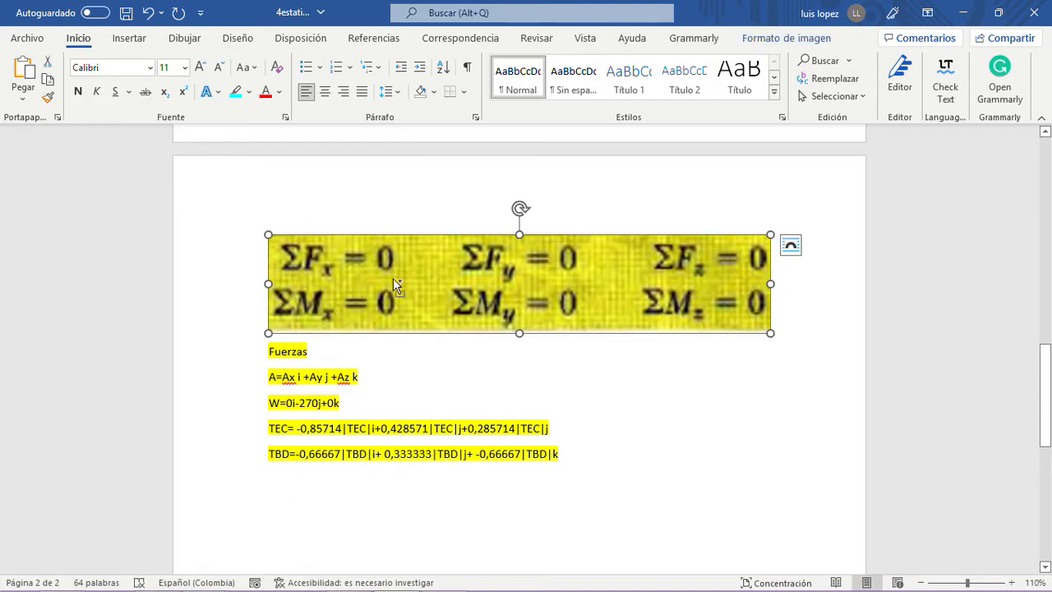
double_click(322, 494)
key("ctrl+v")
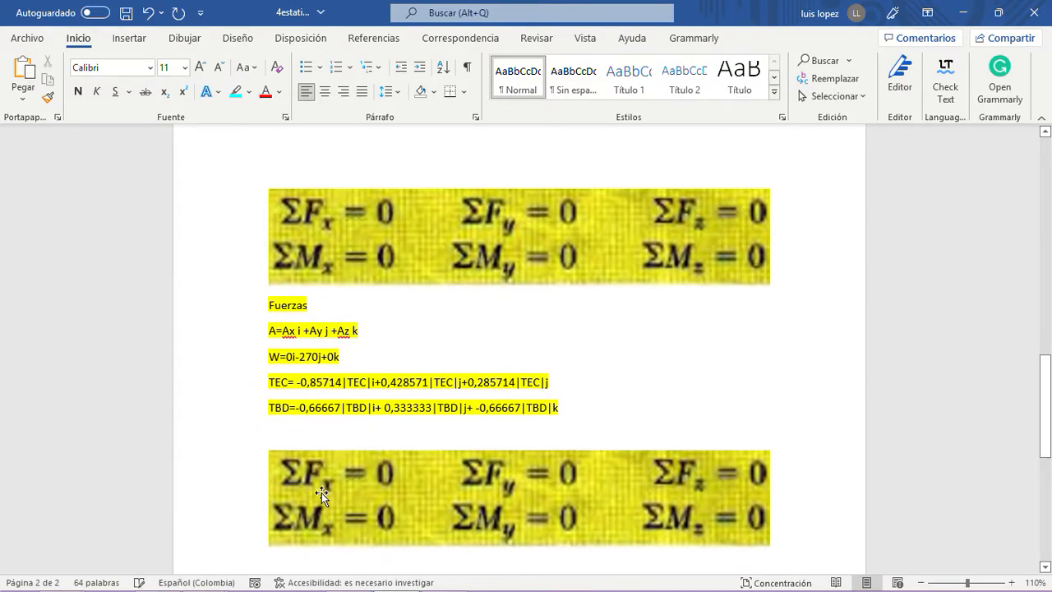
- Crop the lower copy of the equilibrium picture so that only the ΣFx = 0 equation remains
double_click(323, 490)
left_click(932, 69)
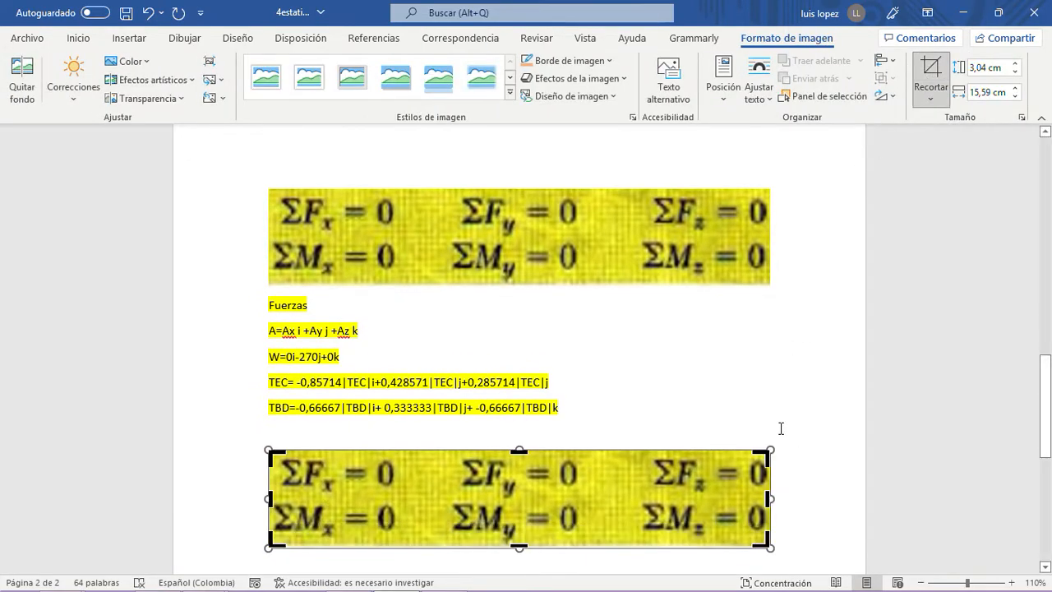
left_click_drag(766, 496, 398, 493)
left_click_drag(332, 544, 333, 494)
left_click(403, 432)
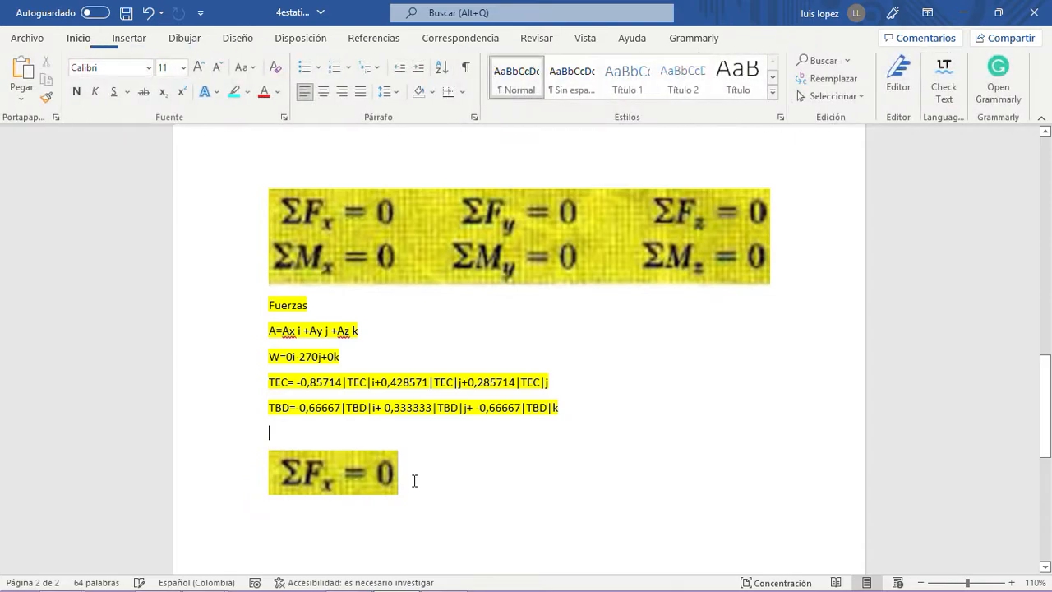
left_click(402, 477)
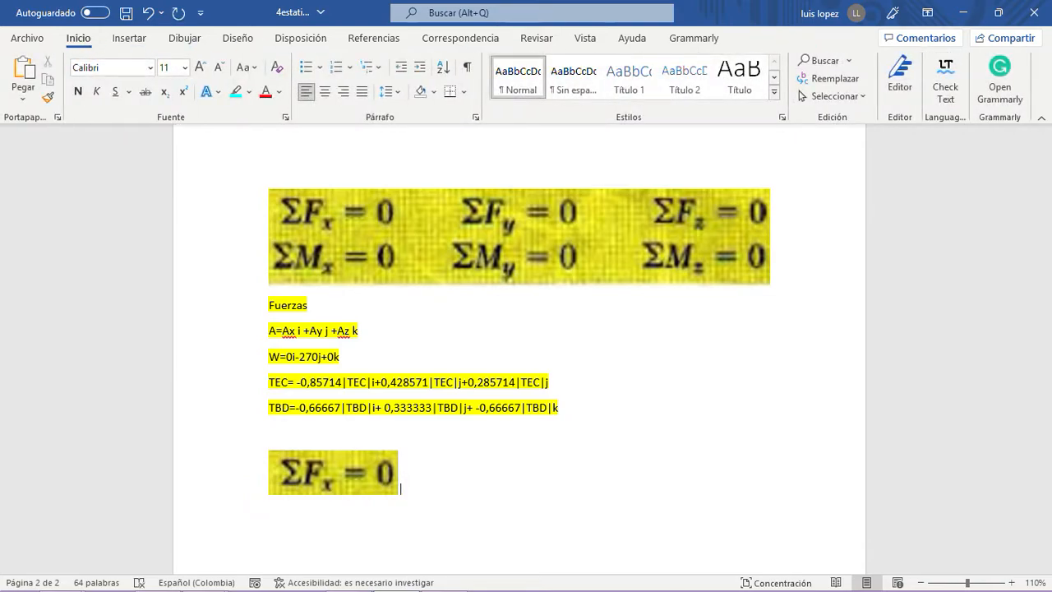
- Shrink the full equilibrium equations picture and the cropped ΣFx = 0 picture proportionally
left_click(444, 254)
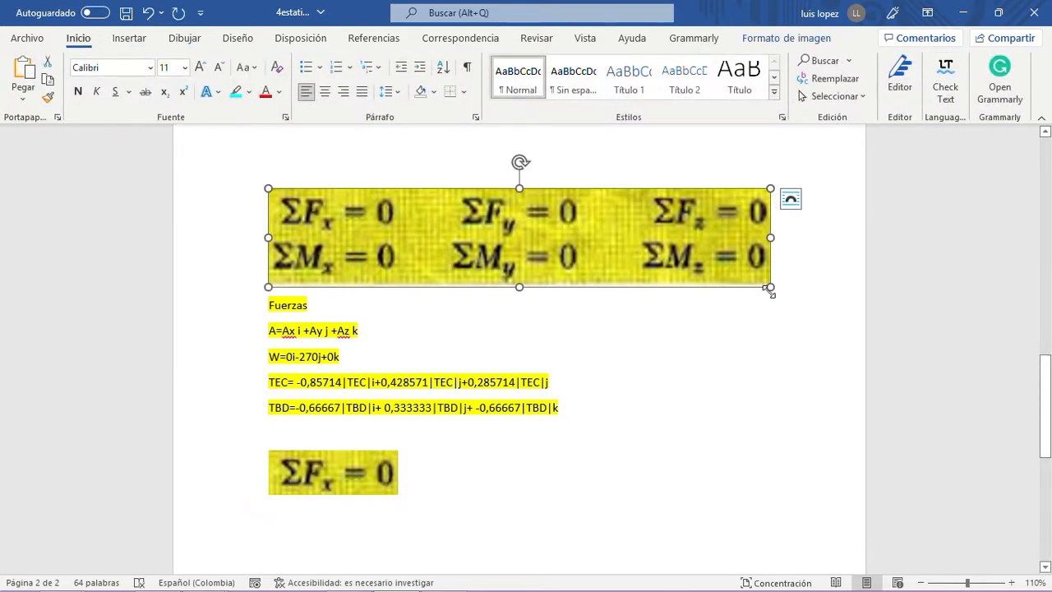
left_click(921, 583)
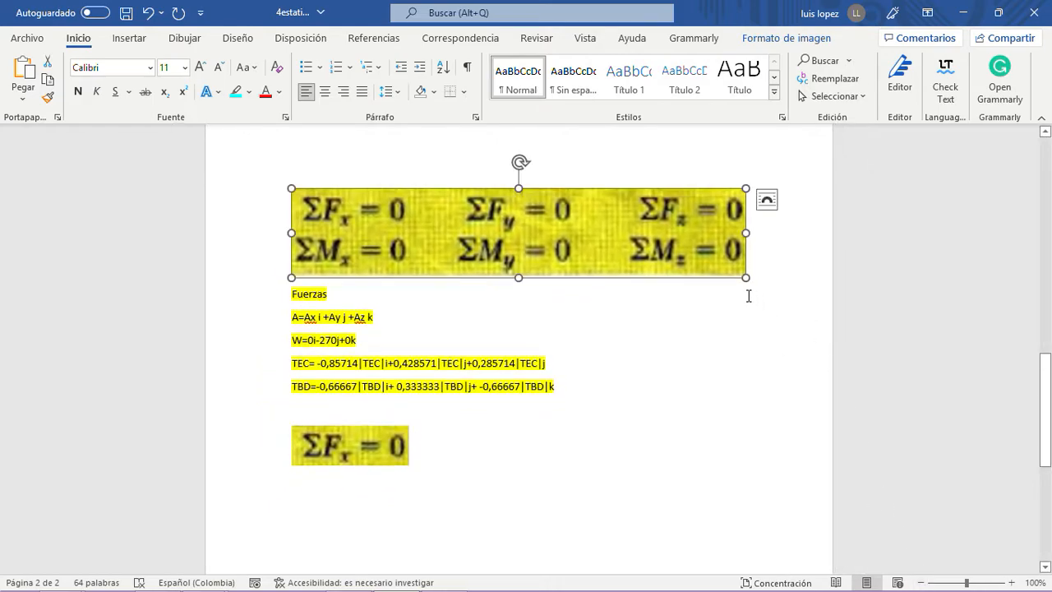
left_click_drag(745, 278, 598, 233)
left_click(380, 429)
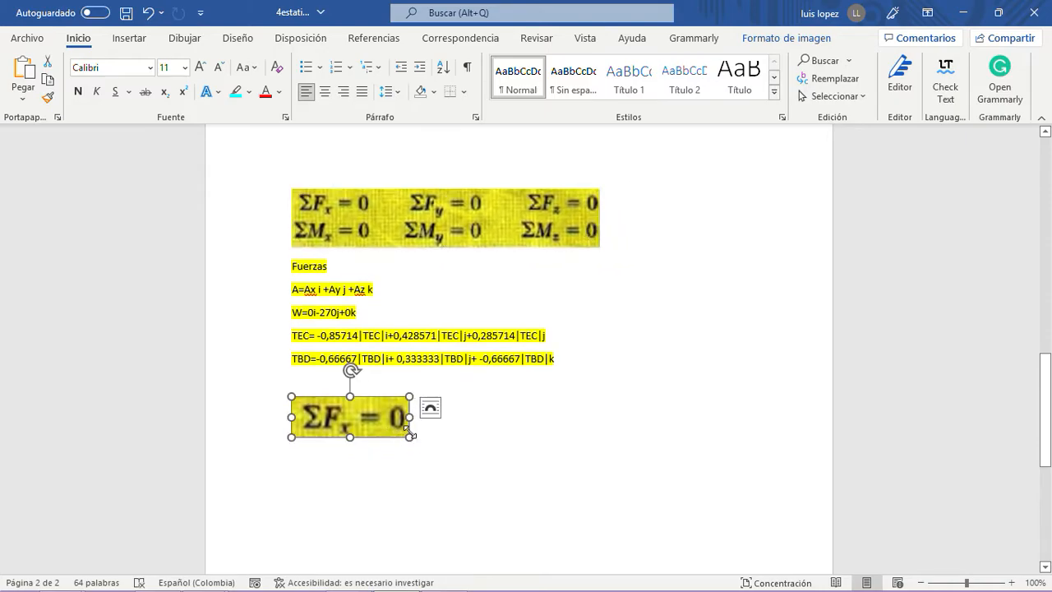
left_click_drag(409, 437, 378, 427)
- Add an opening parenthesis after the ΣFx = 0 picture and set the text from Fuerzas down to it to size 20
left_click(397, 422)
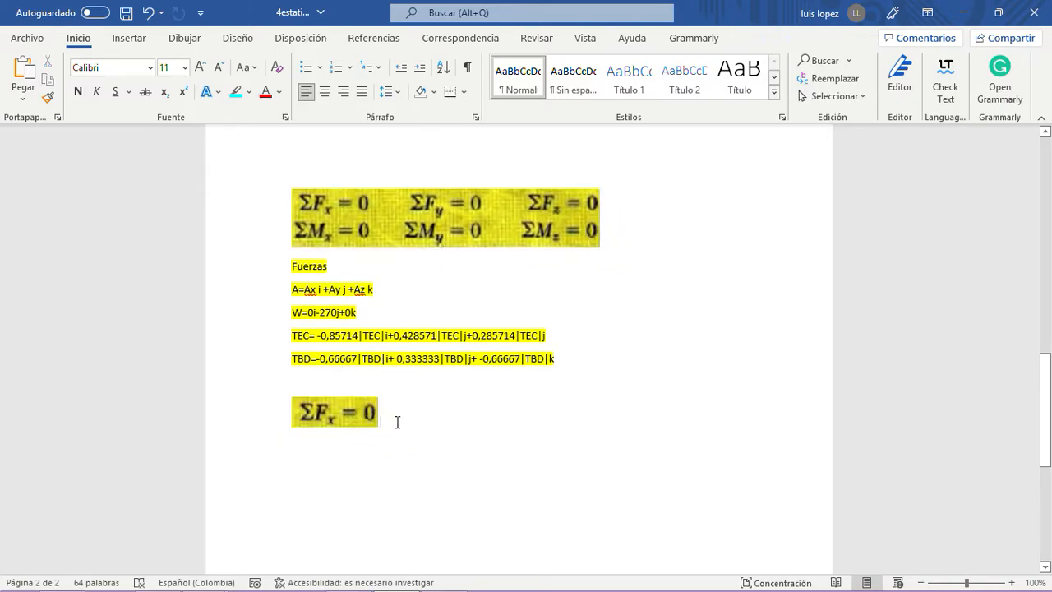
type("(")
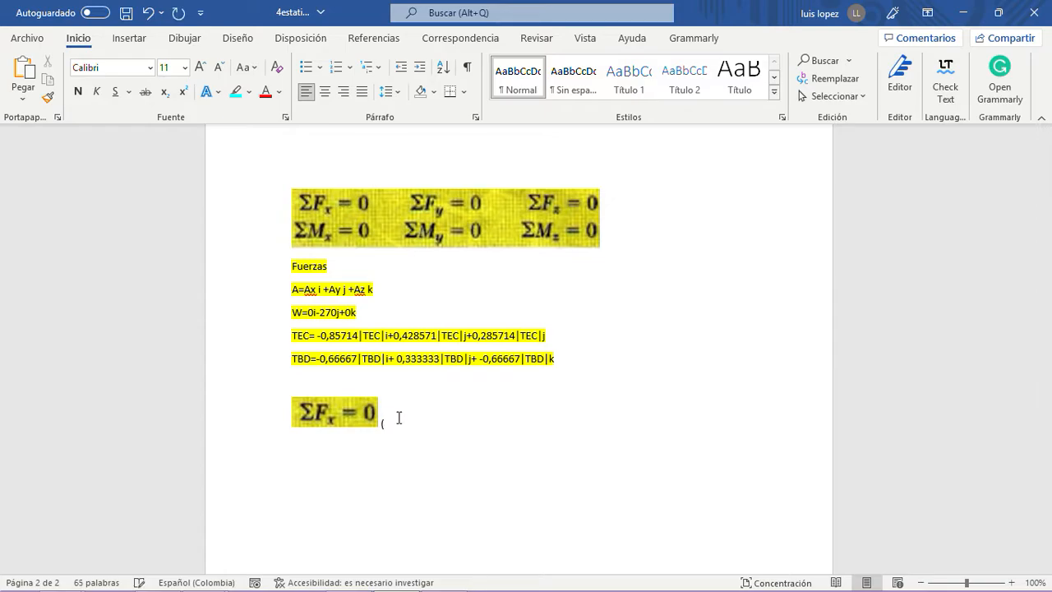
left_click_drag(406, 417, 279, 193)
left_click(184, 69)
left_click(172, 225)
left_click(454, 508)
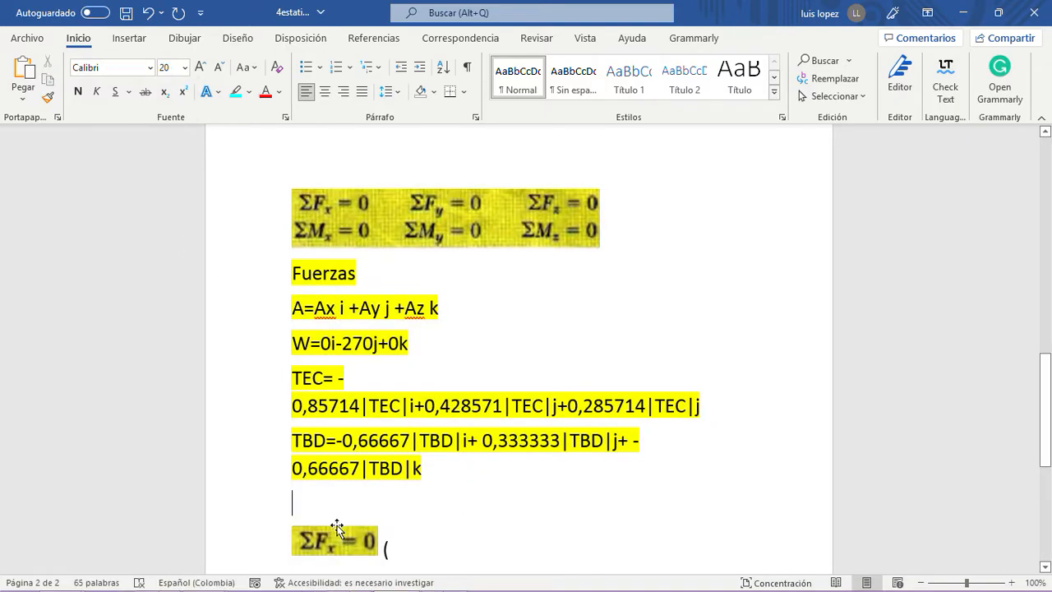
- Remove the blank line above the ΣFx = 0 picture, complete its label as (1), and start a new line below
key("BackSpace")
left_click(408, 501)
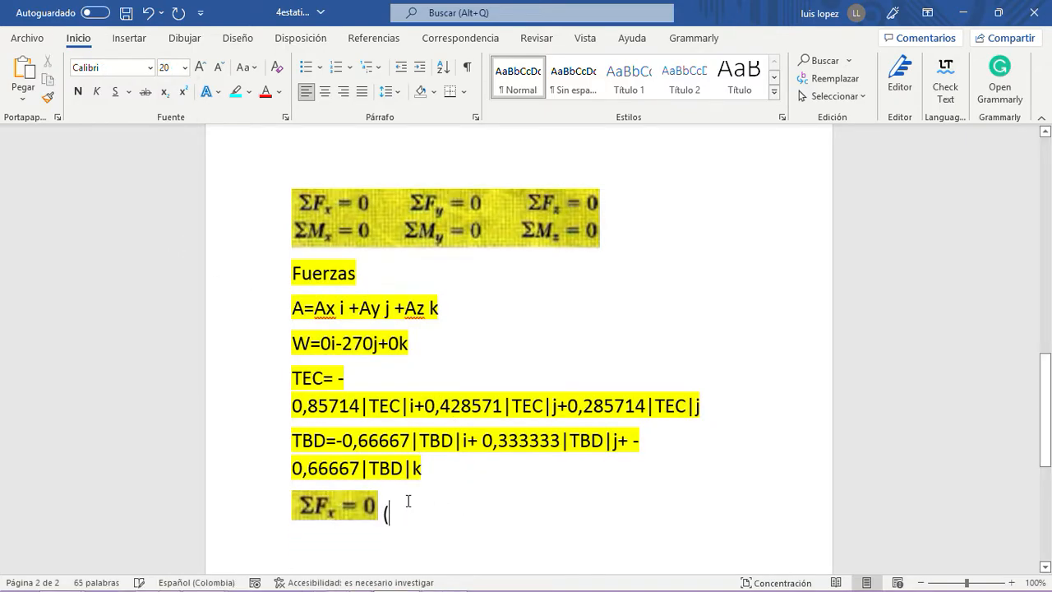
type("1)")
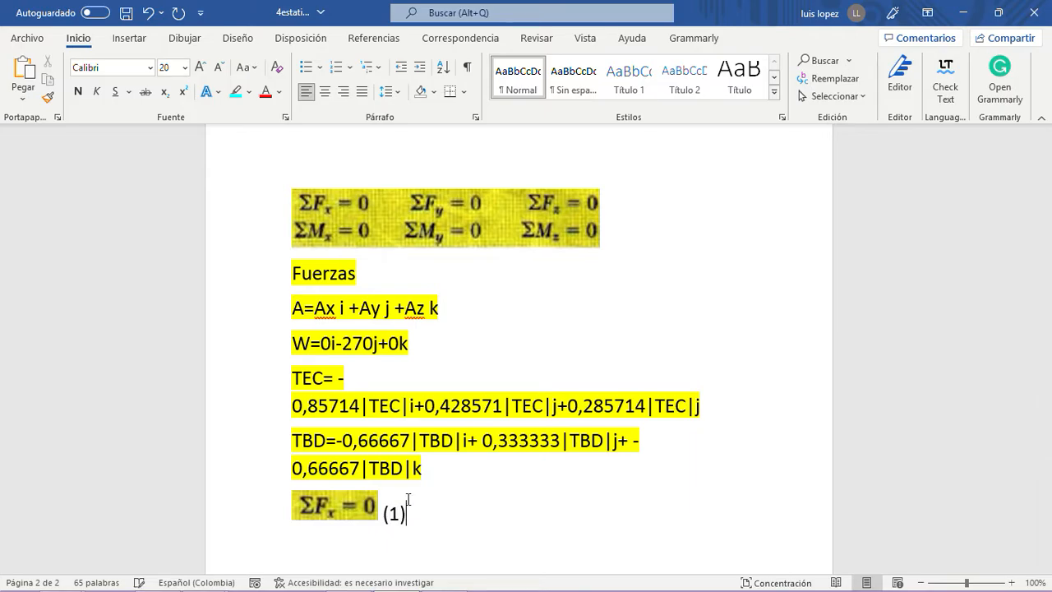
key("Return")
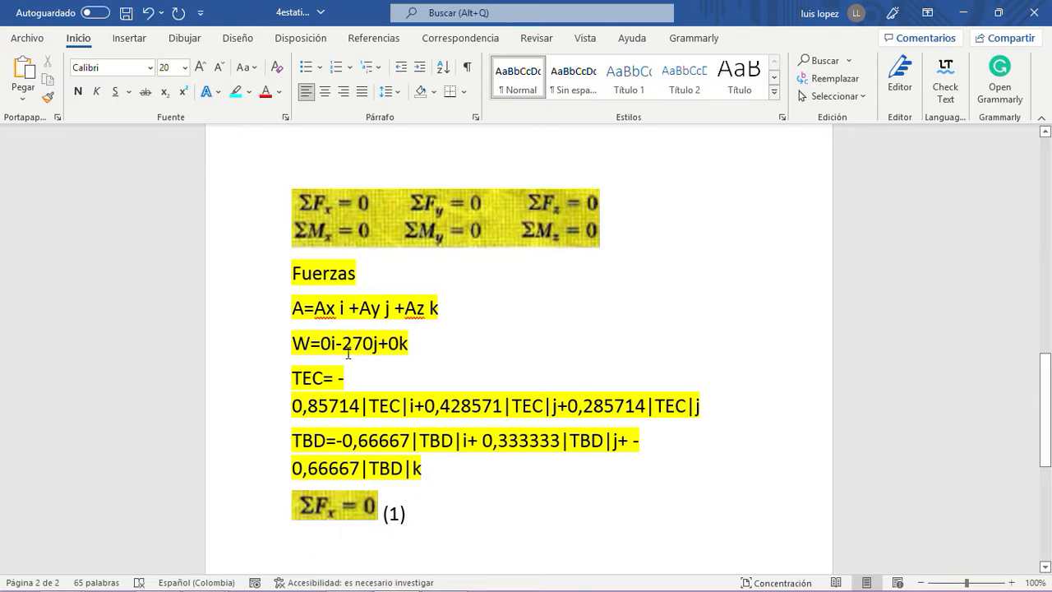
- Copy the Ax term from the A force line to the line below ΣFx = 0 and add a plus sign
left_click_drag(335, 307, 314, 308)
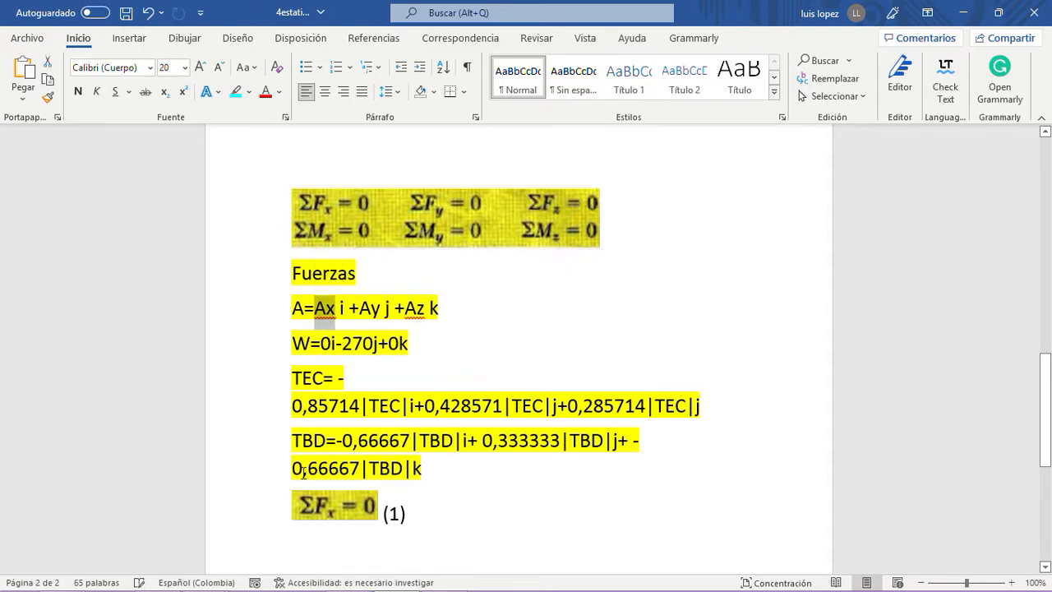
scroll(304, 464, "down", 1)
right_click(322, 234)
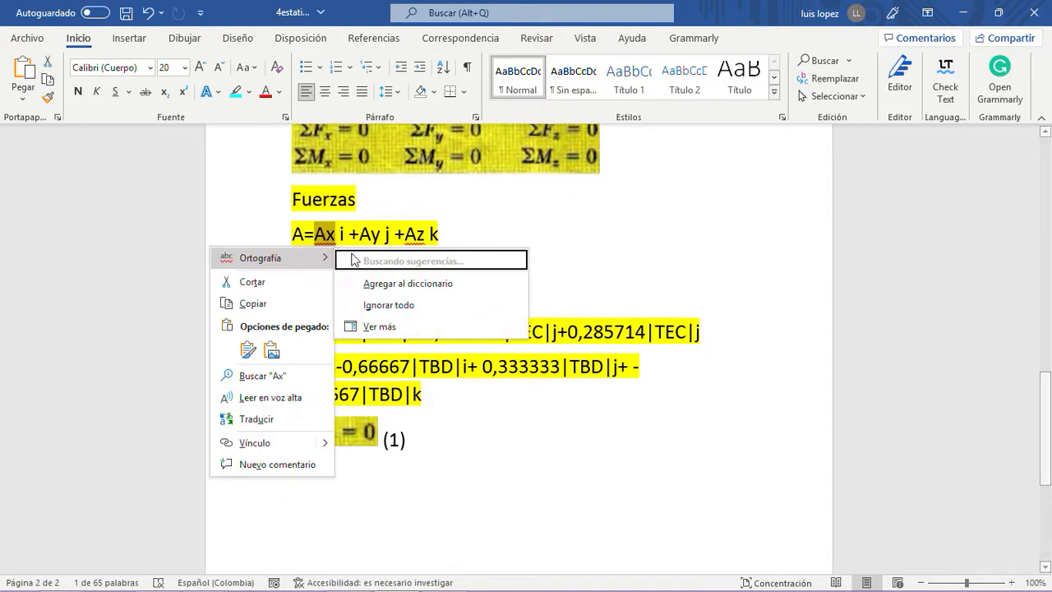
left_click(272, 308)
left_click(319, 485)
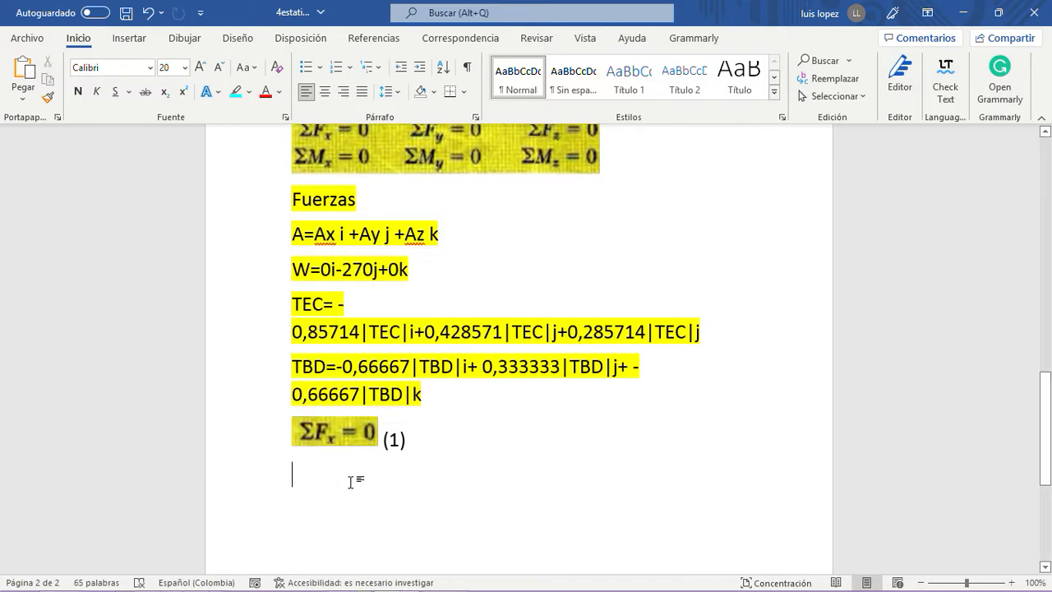
key("ctrl+v")
type("+")
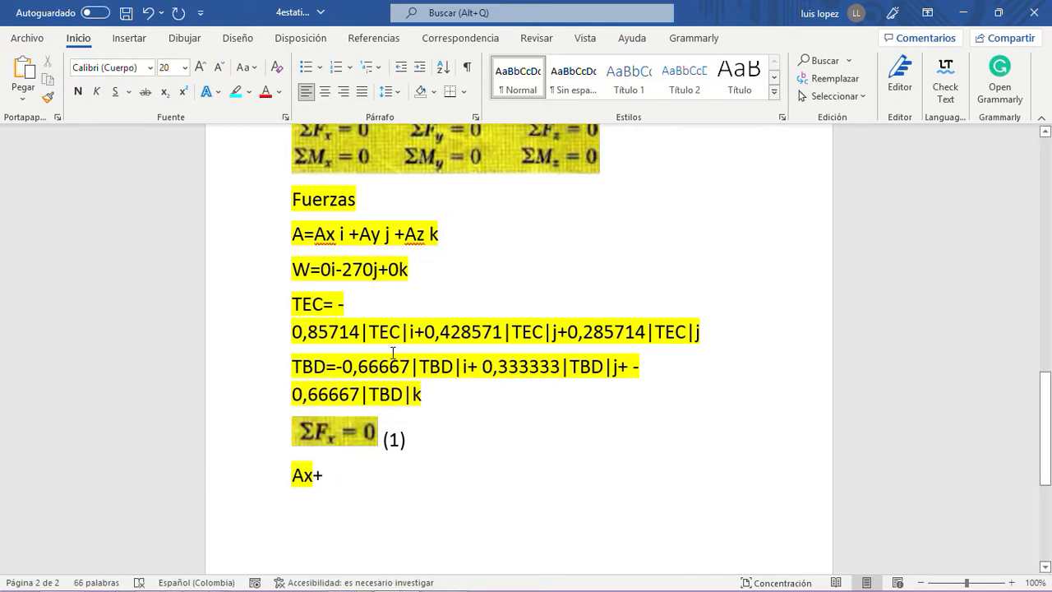
- Copy the 0 i-component from the W line into the ΣFx sum after Ax+, followed by another plus sign
left_click_drag(327, 268, 332, 269)
right_click(328, 292)
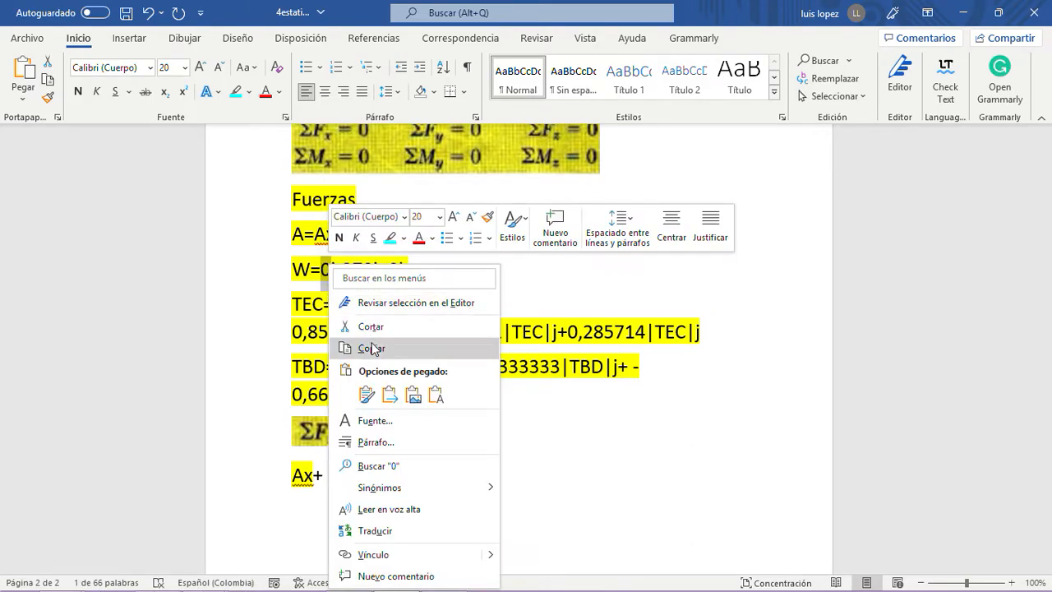
left_click(353, 346)
left_click(333, 475)
key("ctrl+v")
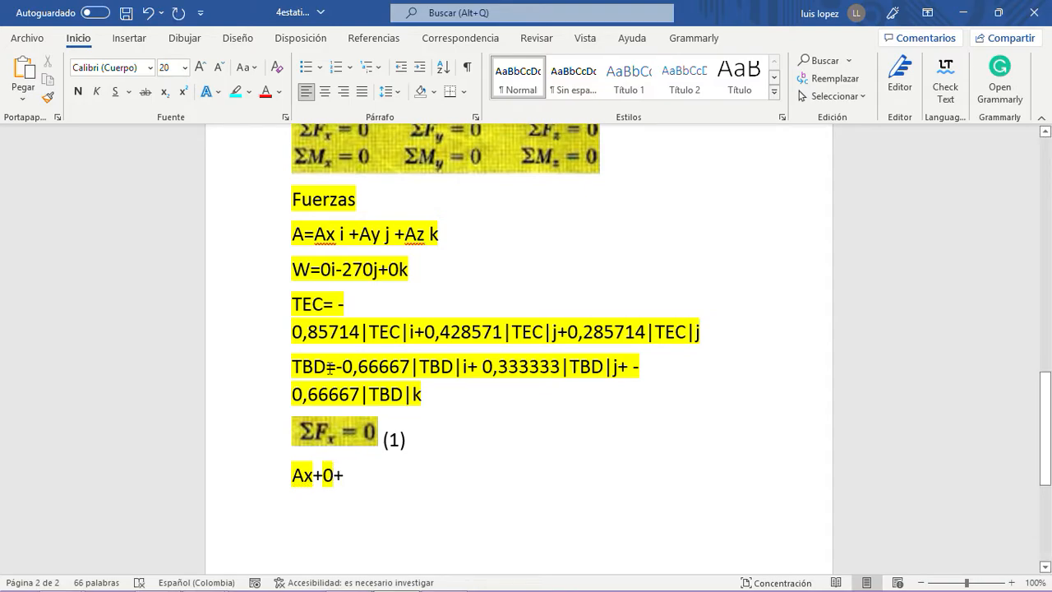
left_click(293, 331)
key("BackSpace")
left_click(149, 13)
left_click_drag(423, 395, 378, 327)
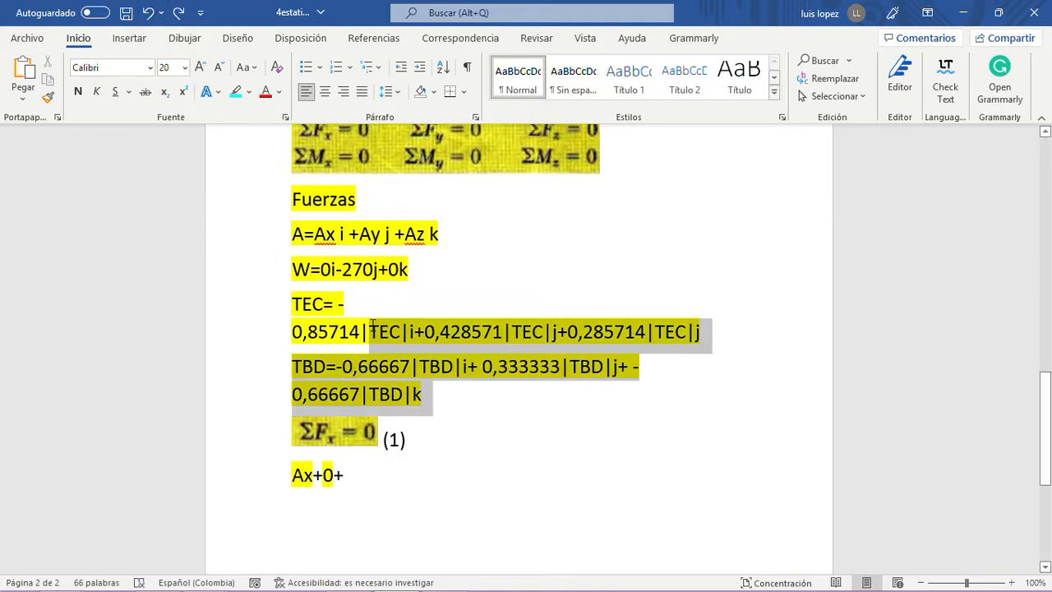
- Set the first page's force, position and moment lines, from Fuerzas through MATEC, to font size 16
scroll(378, 326, "up", 10)
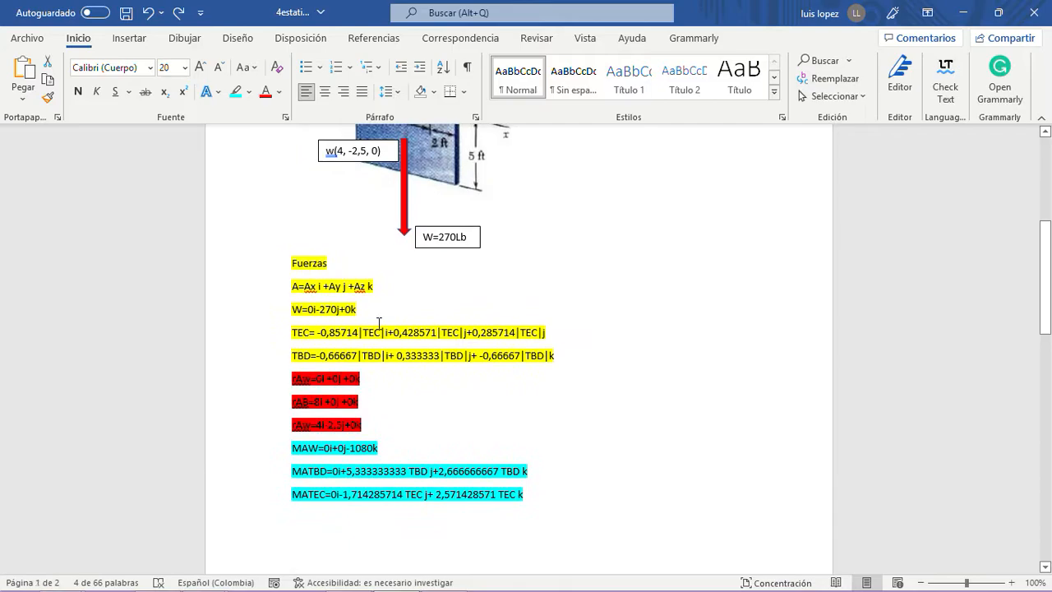
scroll(381, 326, "down", 1)
left_click_drag(536, 420, 289, 187)
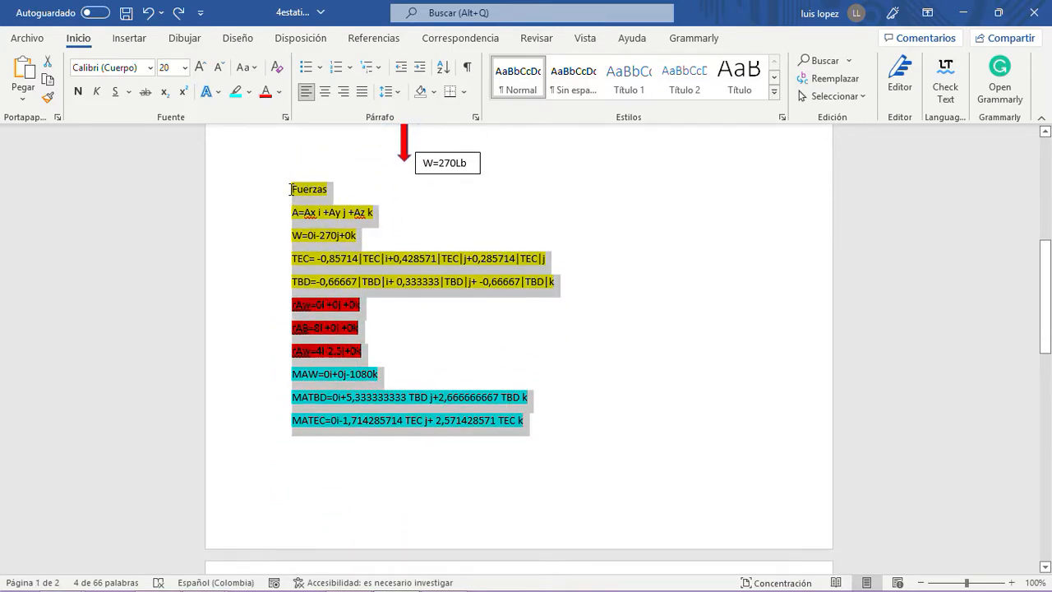
left_click(185, 68)
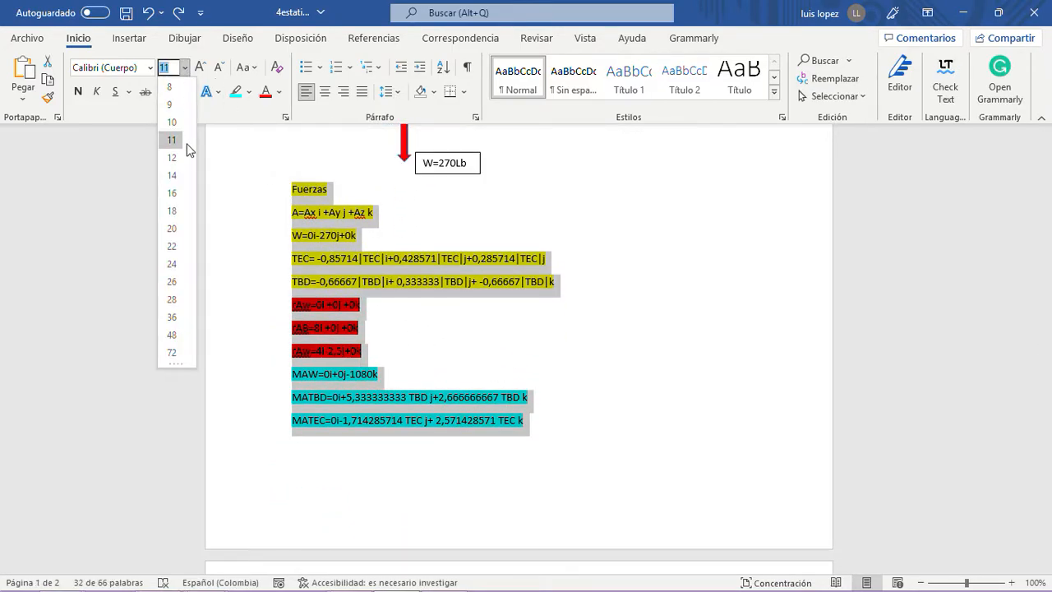
left_click(172, 193)
- Set the second page's force lines, from Fuerzas through TBD, to font size 16
scroll(409, 314, "down", 10)
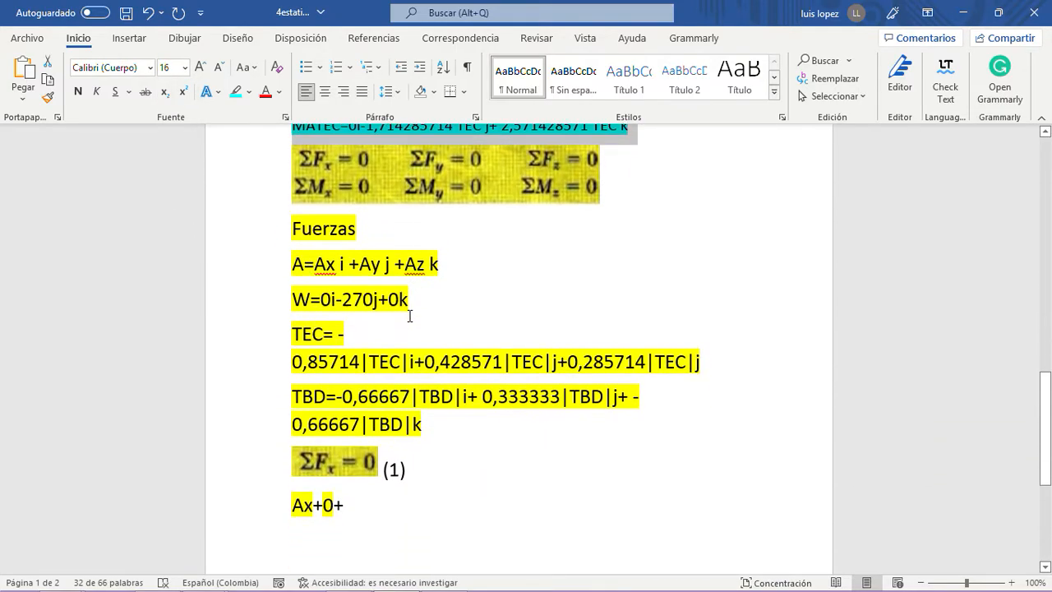
scroll(410, 316, "down", 2)
scroll(429, 348, "up", 1)
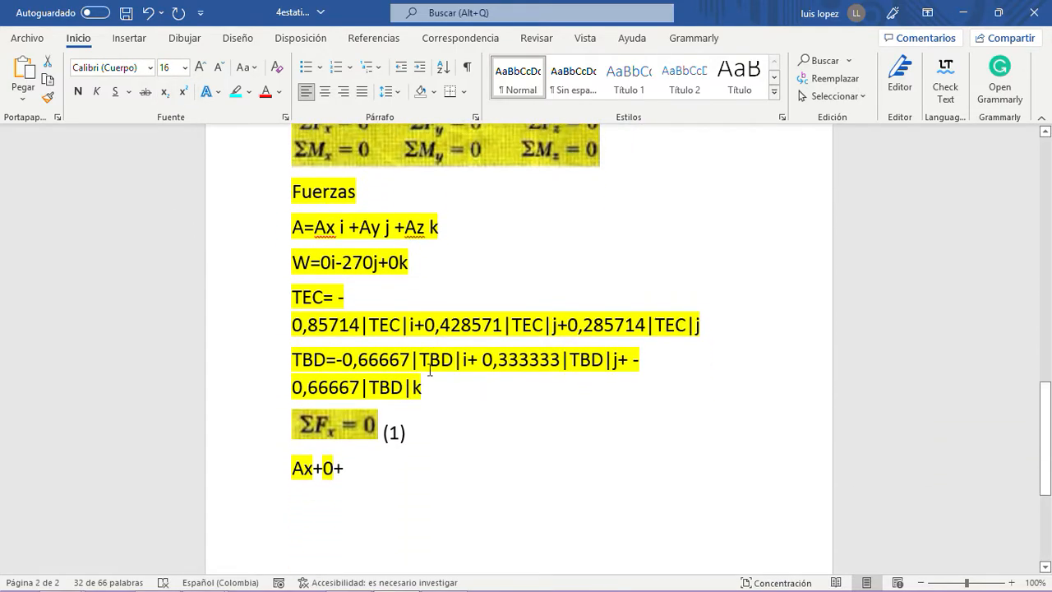
left_click_drag(431, 385, 285, 197)
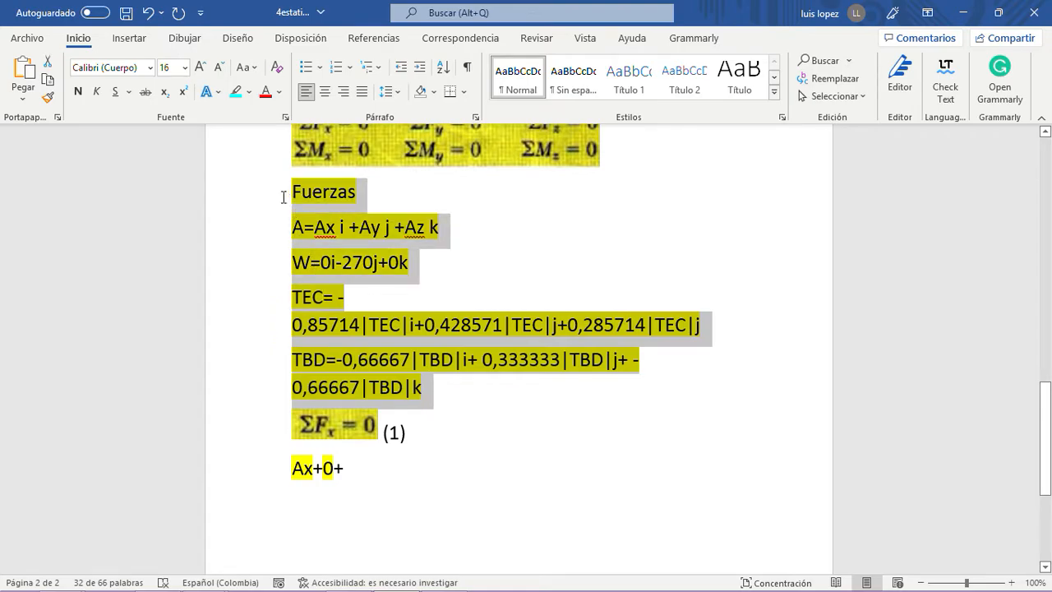
left_click(185, 67)
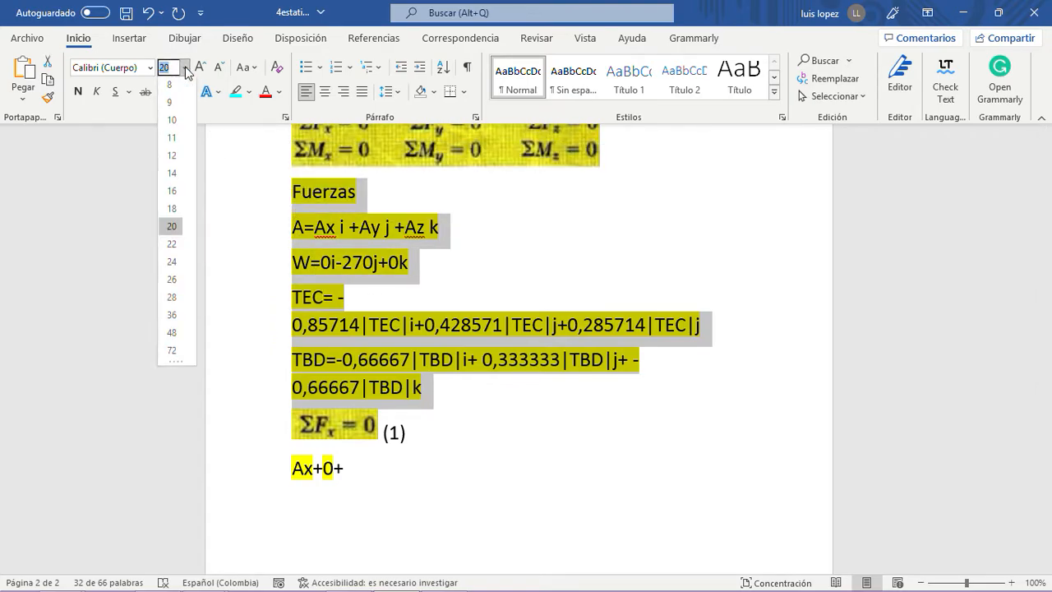
left_click(172, 192)
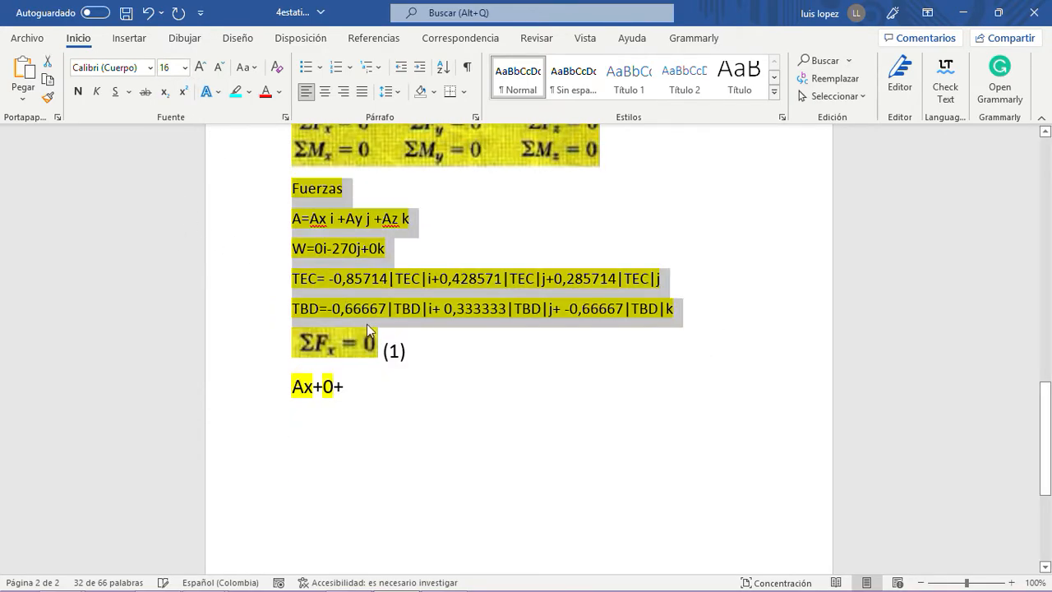
left_click(383, 392)
- Copy "= -0,85714|TEC|" from the TEC line and paste it over the trailing plus sign of the ΣFx sum
double_click(323, 220)
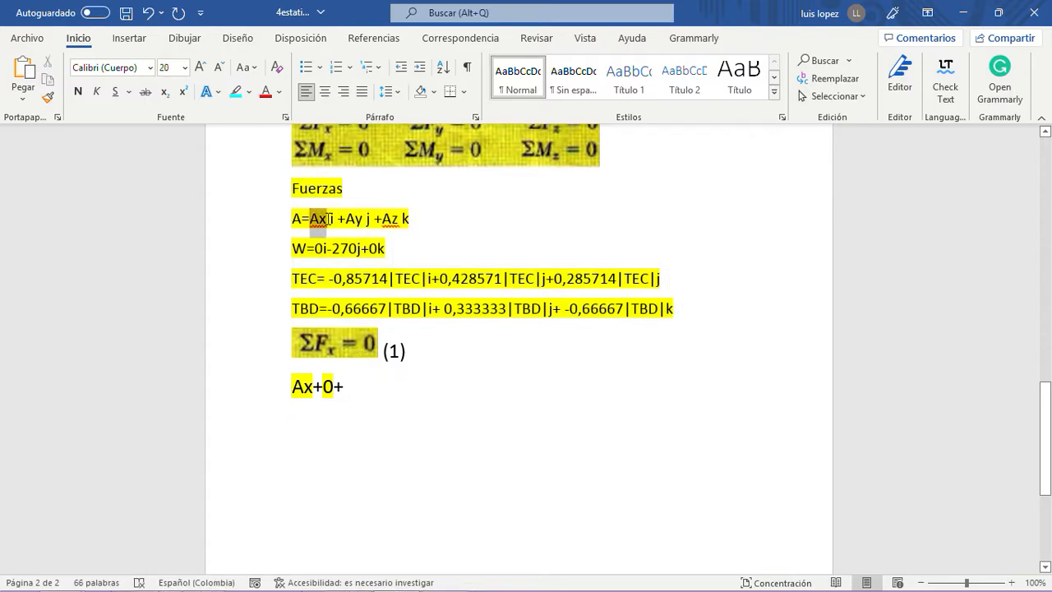
left_click_drag(315, 248, 427, 284)
key("ctrl+c")
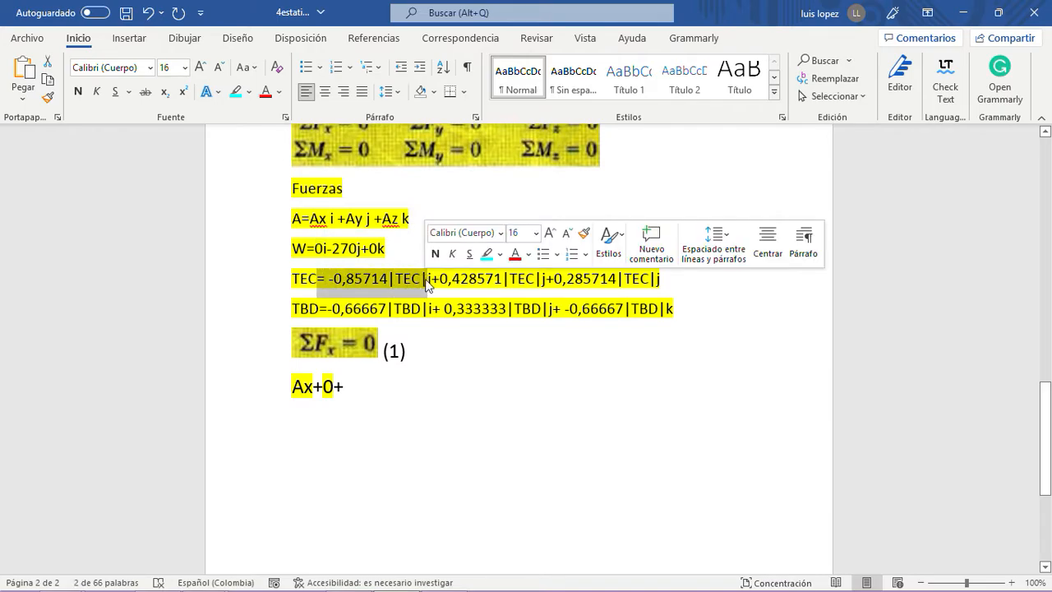
left_click(348, 392)
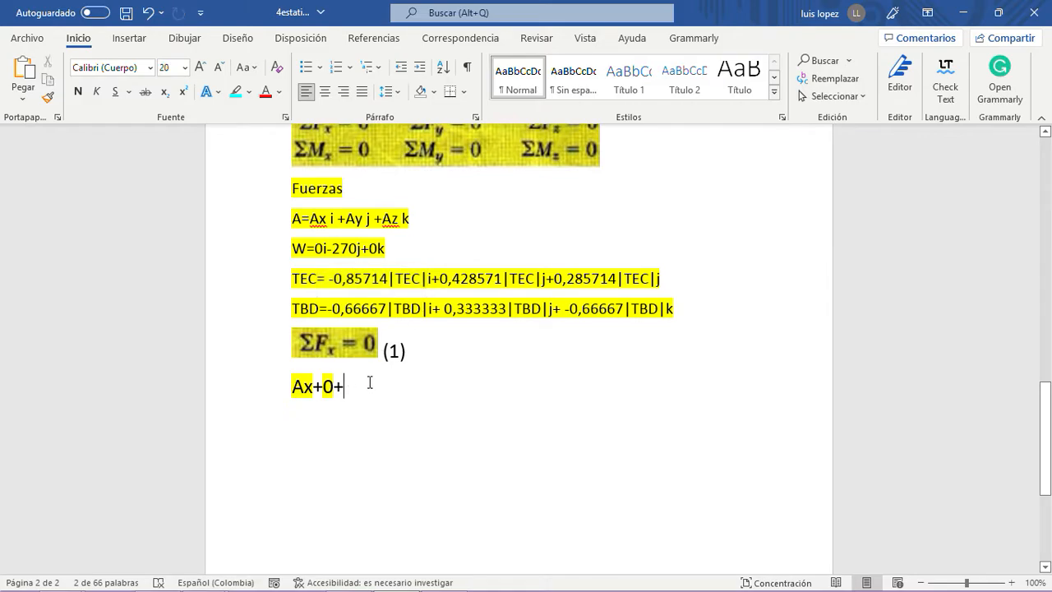
key("BackSpace")
key("ctrl+v")
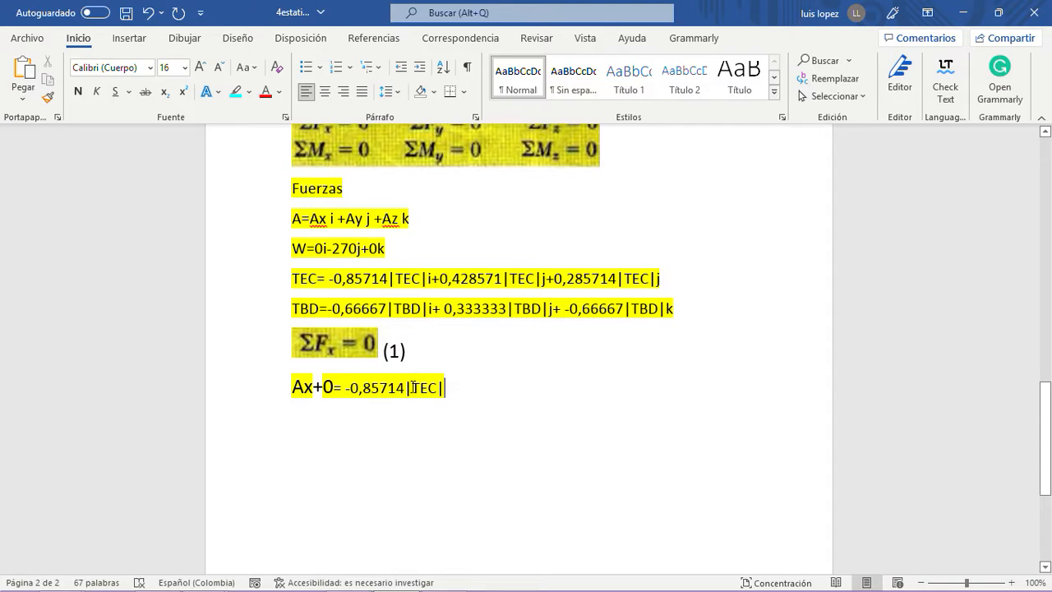
- Remove the vertical bars around TEC in the ΣFx sum so the term reads -0,85714 TEC
left_click(411, 387)
key("BackSpace")
type("|")
key("BackSpace")
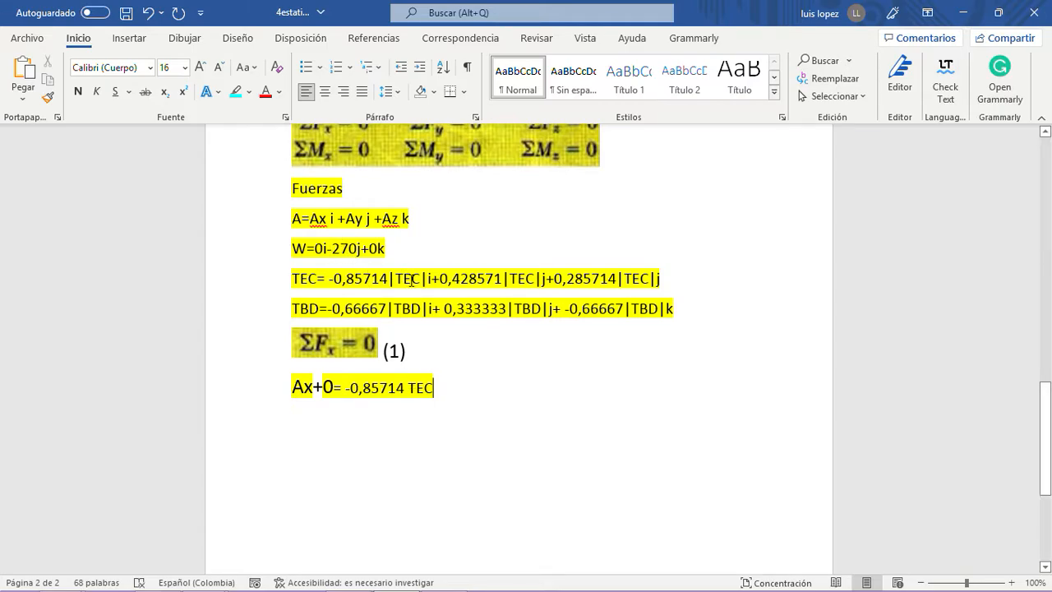
scroll(411, 280, "up", 5)
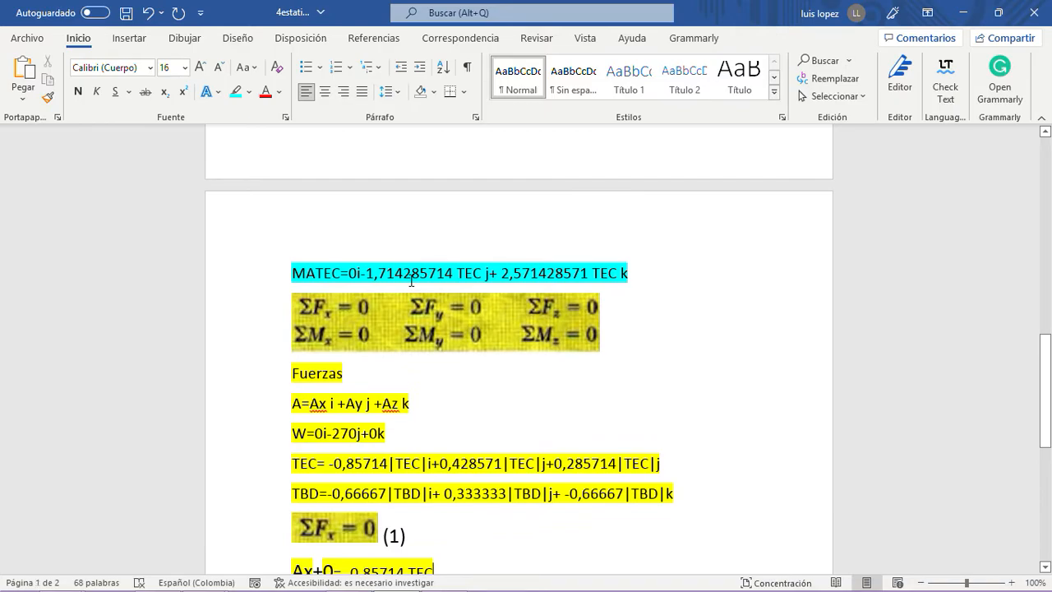
- Copy "=-0,66667|TBD|" from the TBD line and paste it at the end of the ΣFx sum
scroll(411, 280, "down", 5)
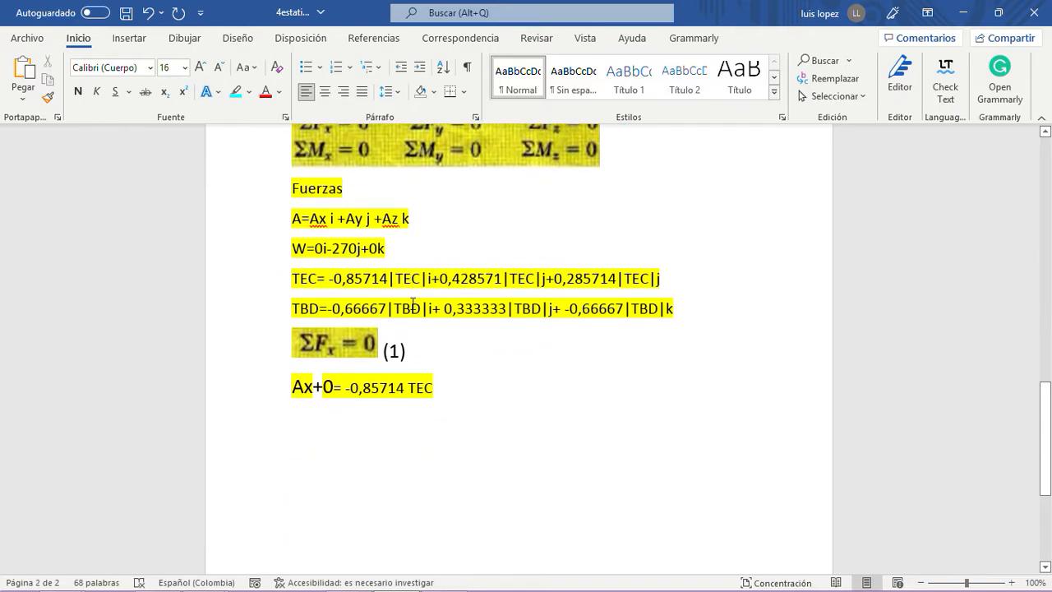
left_click_drag(327, 305, 428, 306)
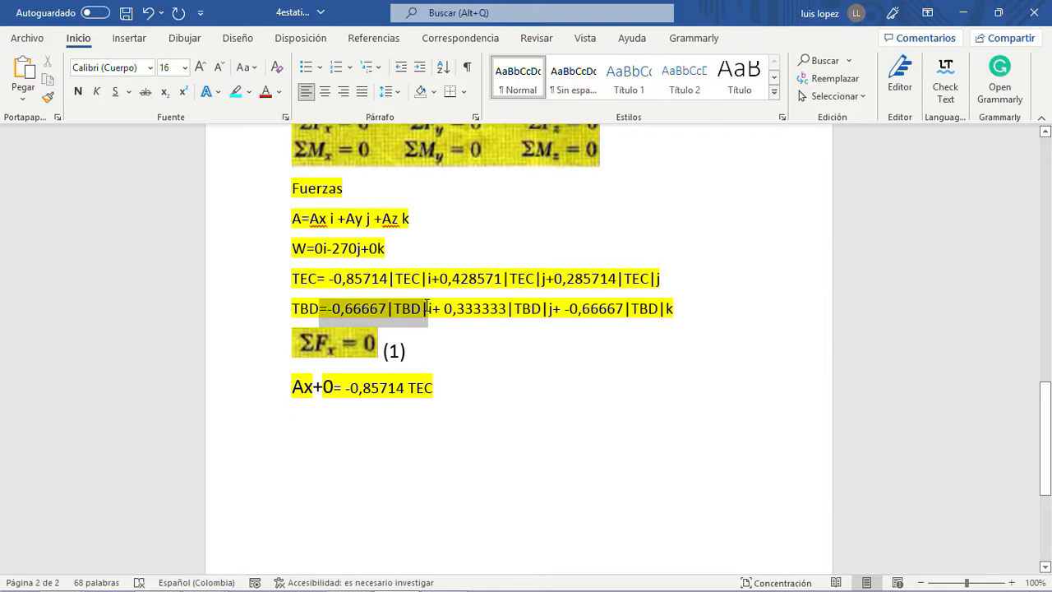
right_click(412, 313)
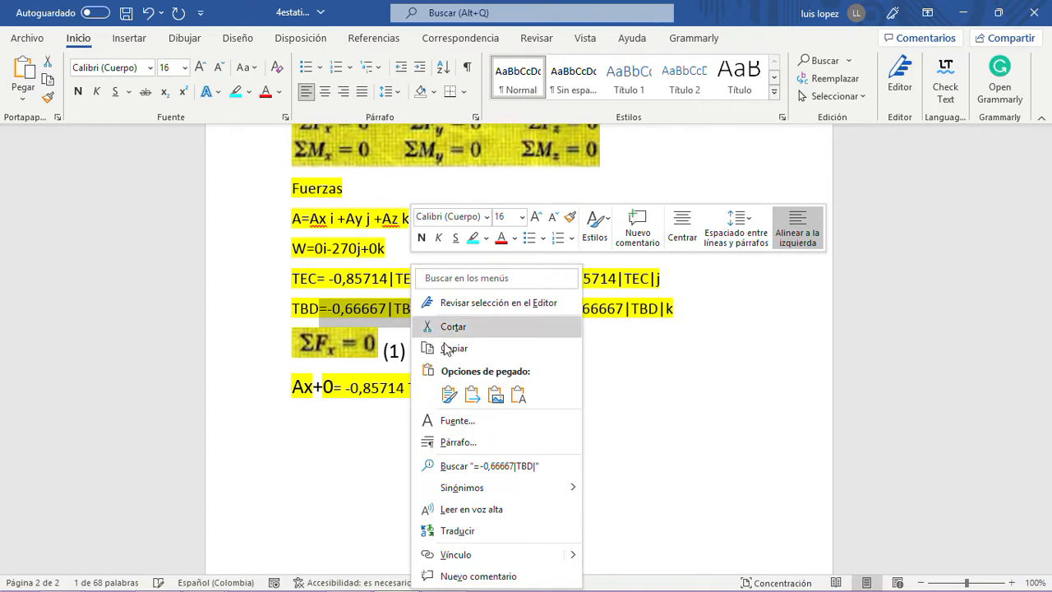
left_click(454, 348)
left_click(452, 387)
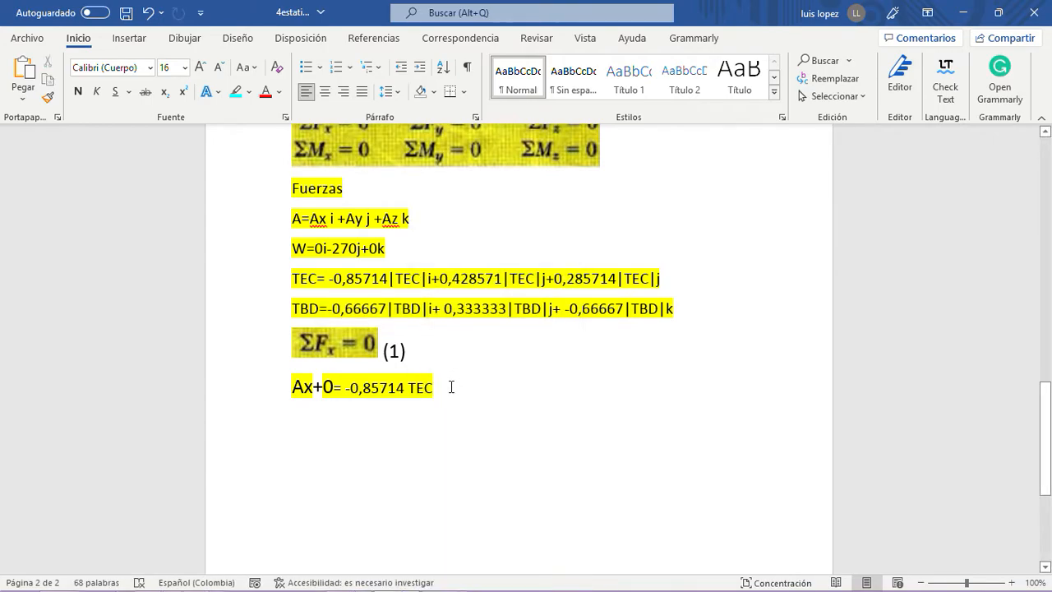
key("ctrl+v")
- Set the whole ΣFx sum line to font size 16
left_click_drag(551, 387, 274, 387)
left_click(185, 68)
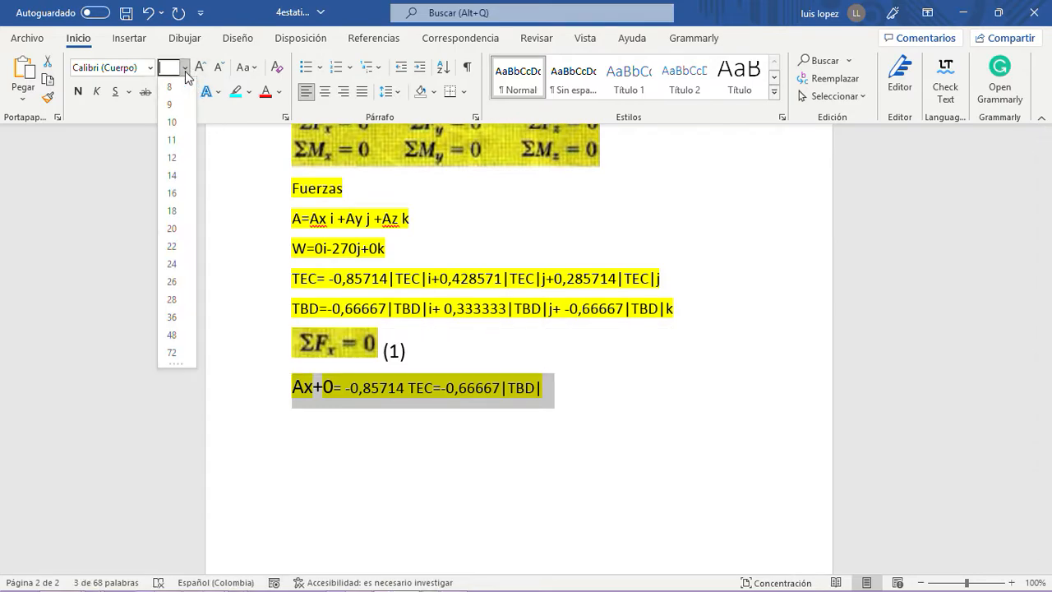
left_click(173, 197)
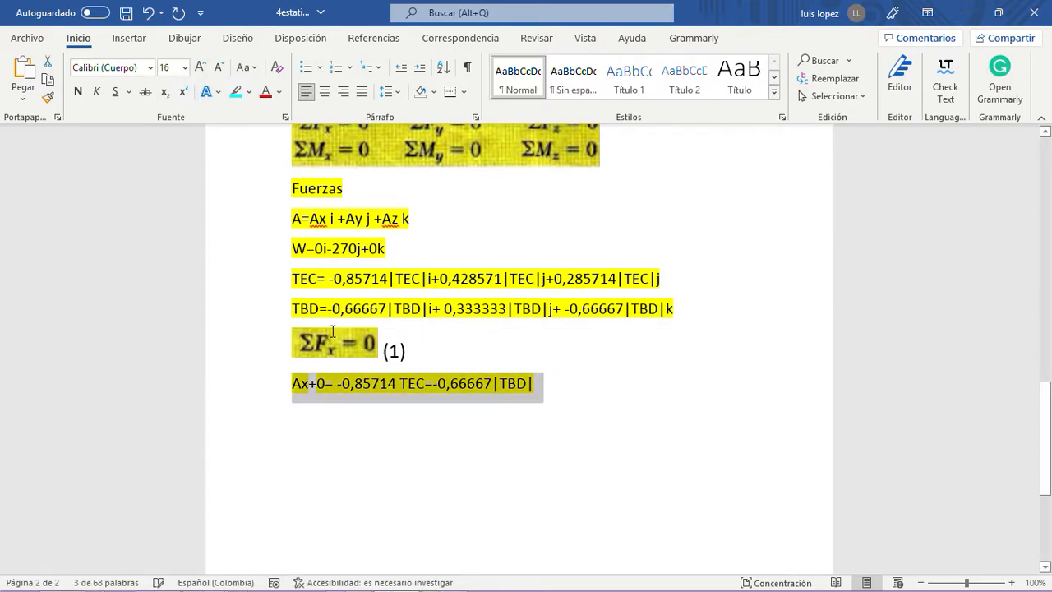
left_click(396, 403)
- Remove the two inner equals signs and the bars around TBD so the ΣFx sum reads Ax+0 -0,85714 TEC-0,66667 TBD
left_click(332, 385)
key("BackSpace")
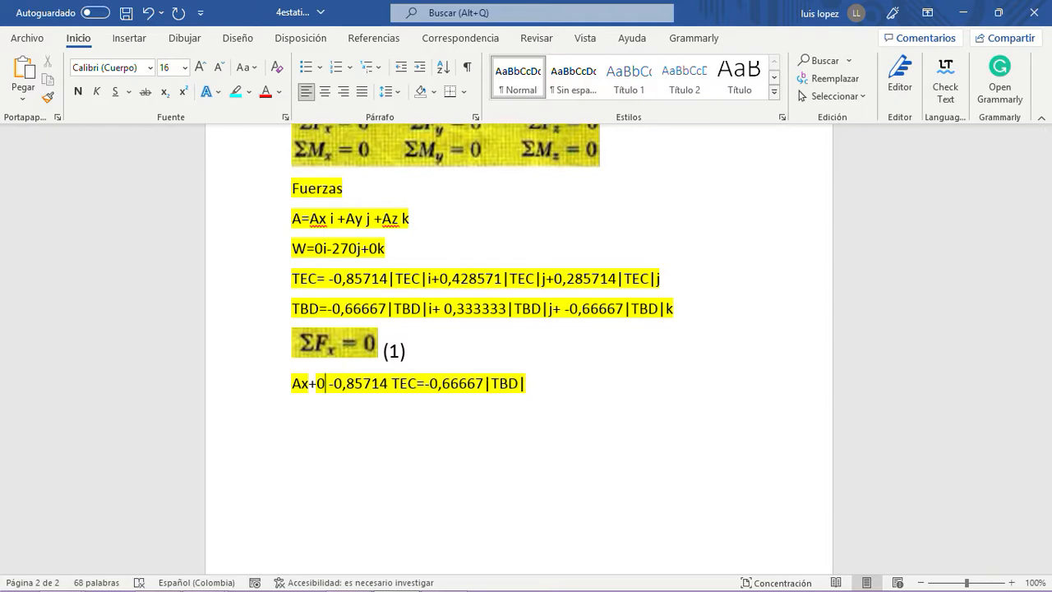
left_click(425, 385)
key("BackSpace")
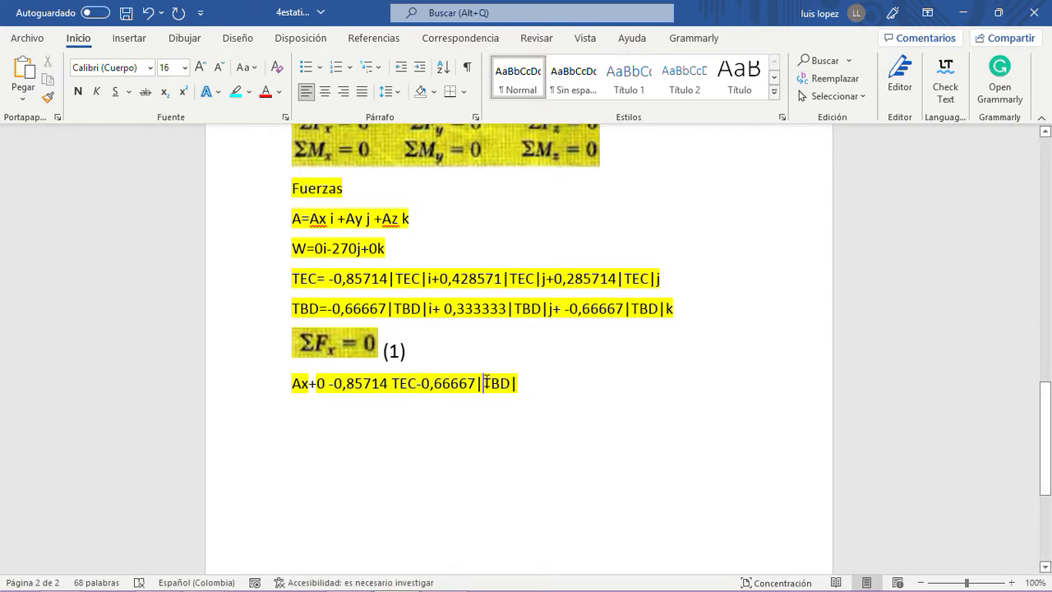
key("BackSpace")
key("BackSpace")
key("Left")
key("Left")
key("Left")
- Complete the ΣFx sum with "=0 (1)" and start a new line below it
key("End")
type("=0 ")
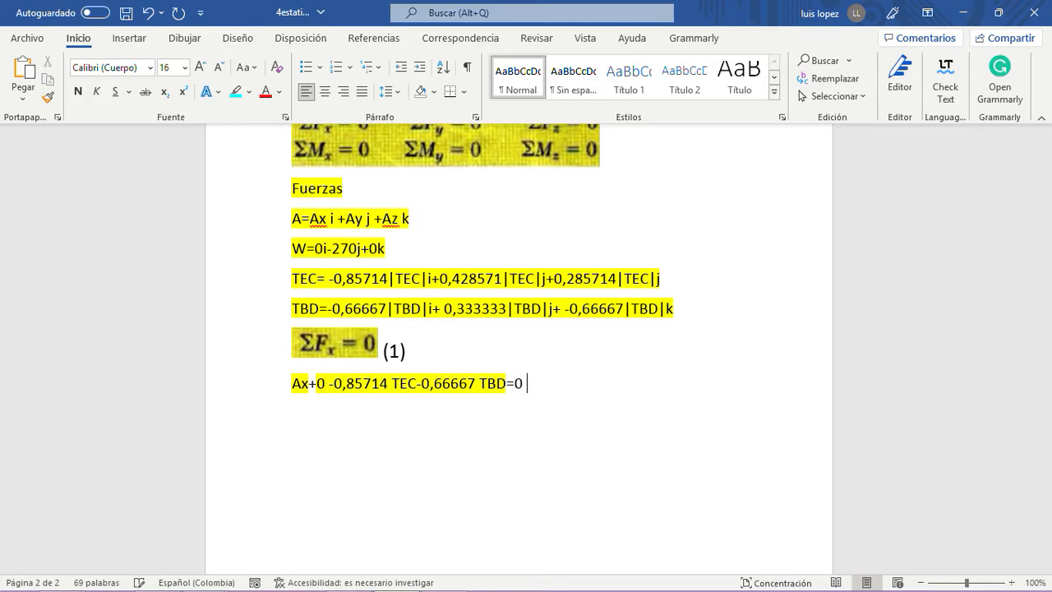
type("(1)")
key("Return")
- Copy the picture of the six equilibrium conditions and paste it on the line below equation (1)
scroll(655, 369, "up", 2)
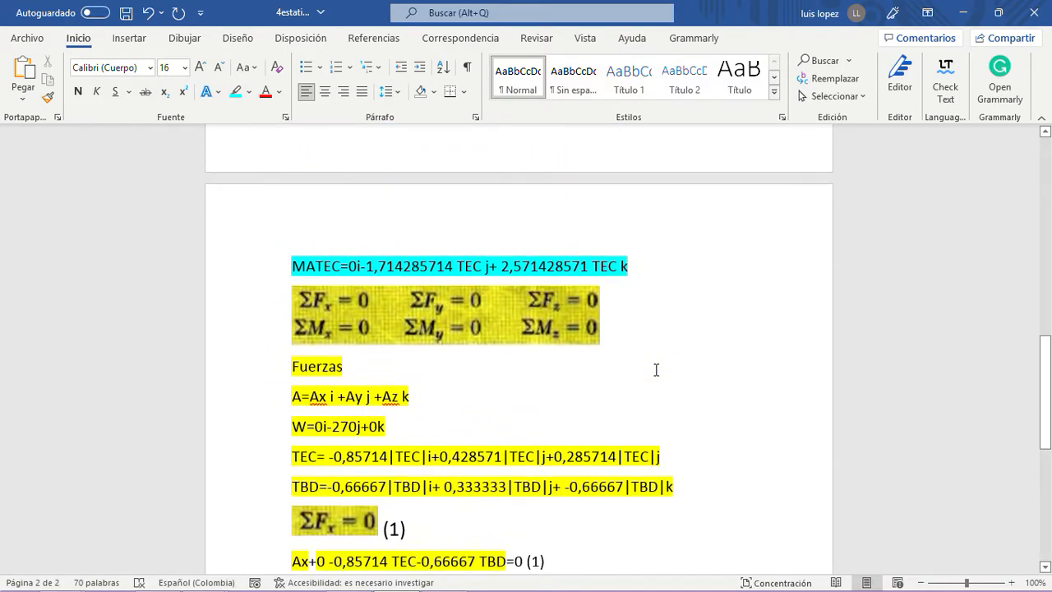
scroll(655, 369, "down", 3)
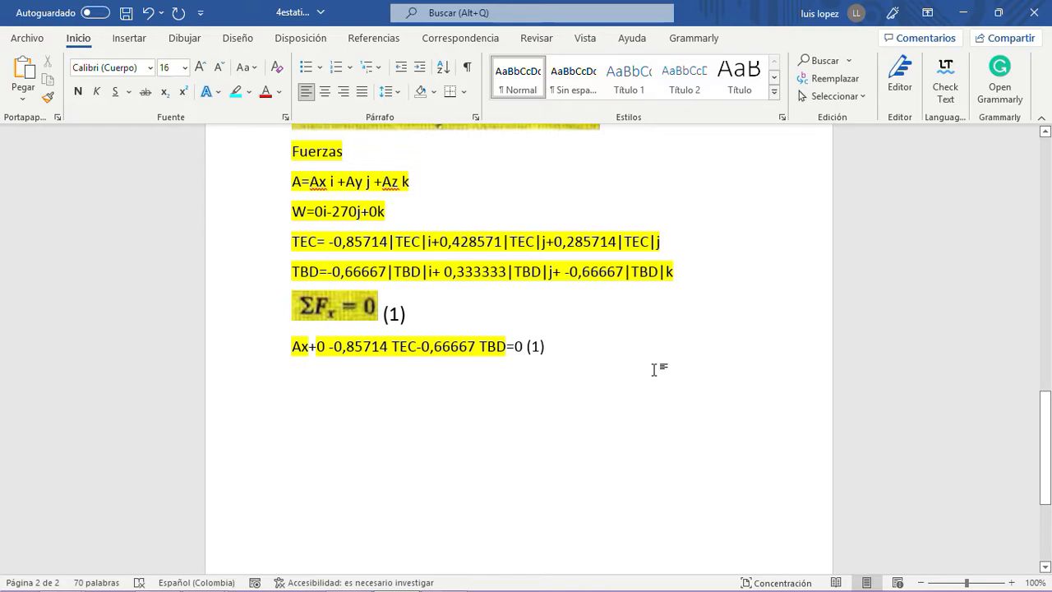
scroll(655, 369, "up", 3)
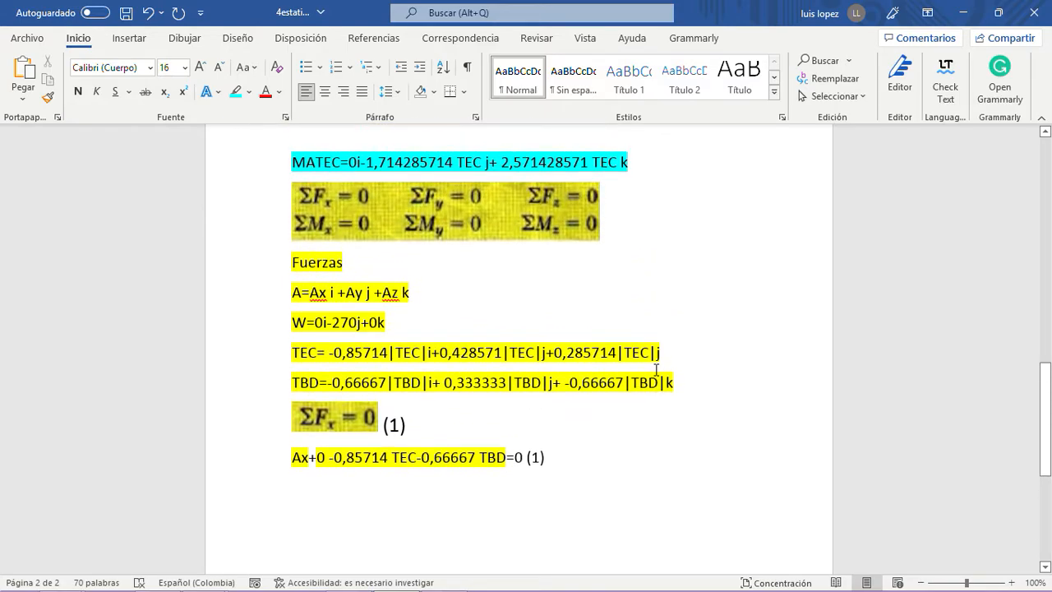
key("Return")
scroll(482, 329, "up", 2)
scroll(480, 321, "down", 2)
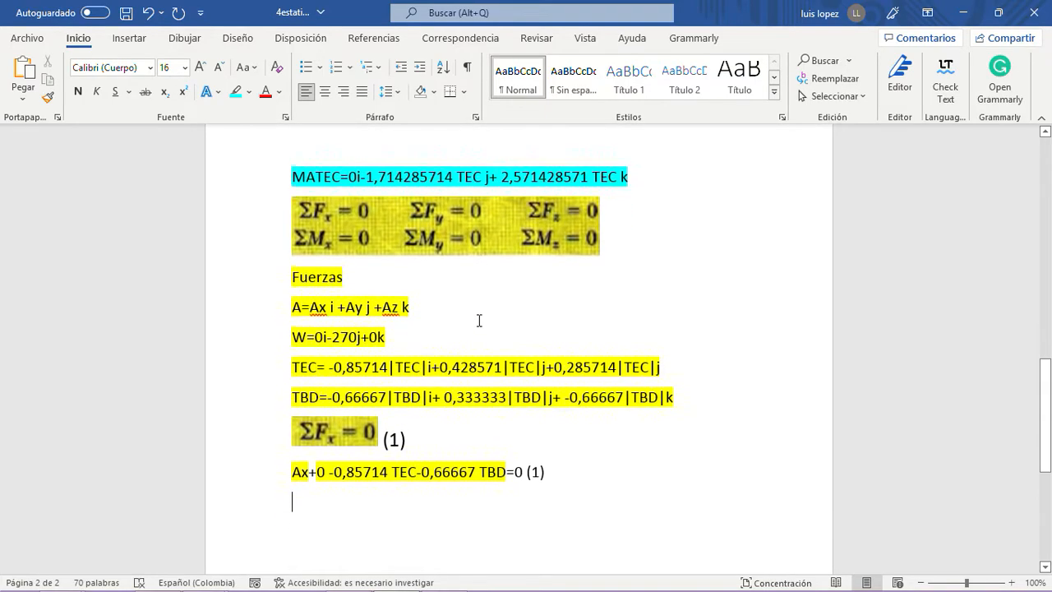
scroll(479, 321, "down", 1)
left_click(349, 415)
left_click(422, 420)
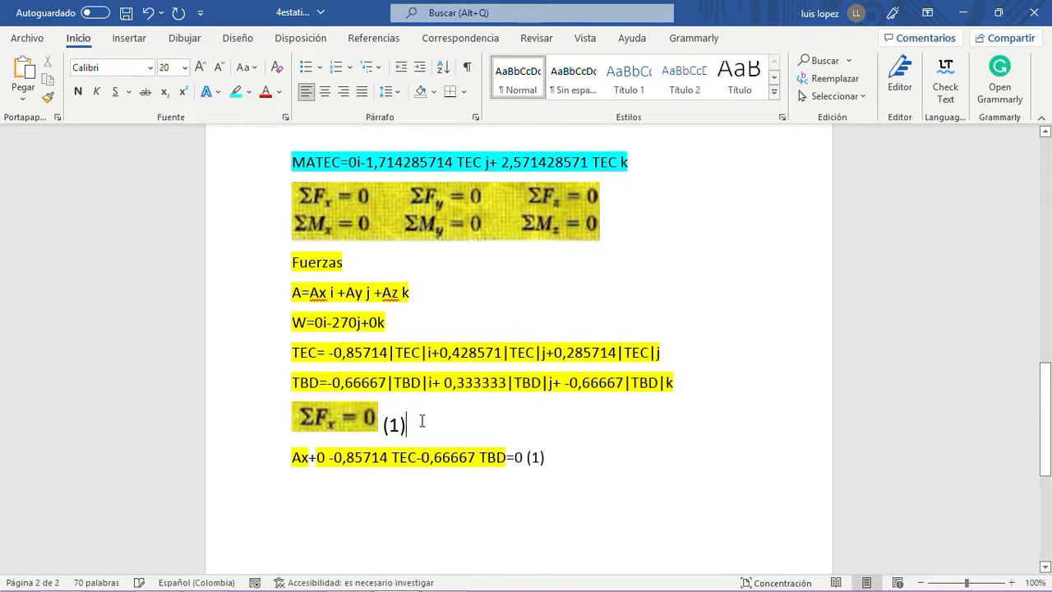
left_click(404, 214)
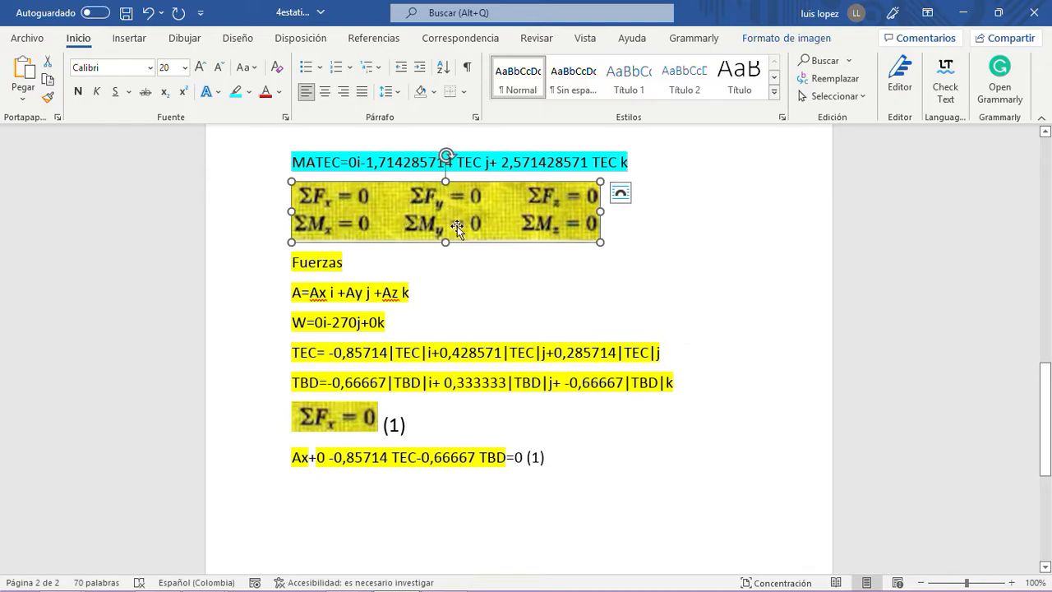
left_click(559, 451)
key("Return")
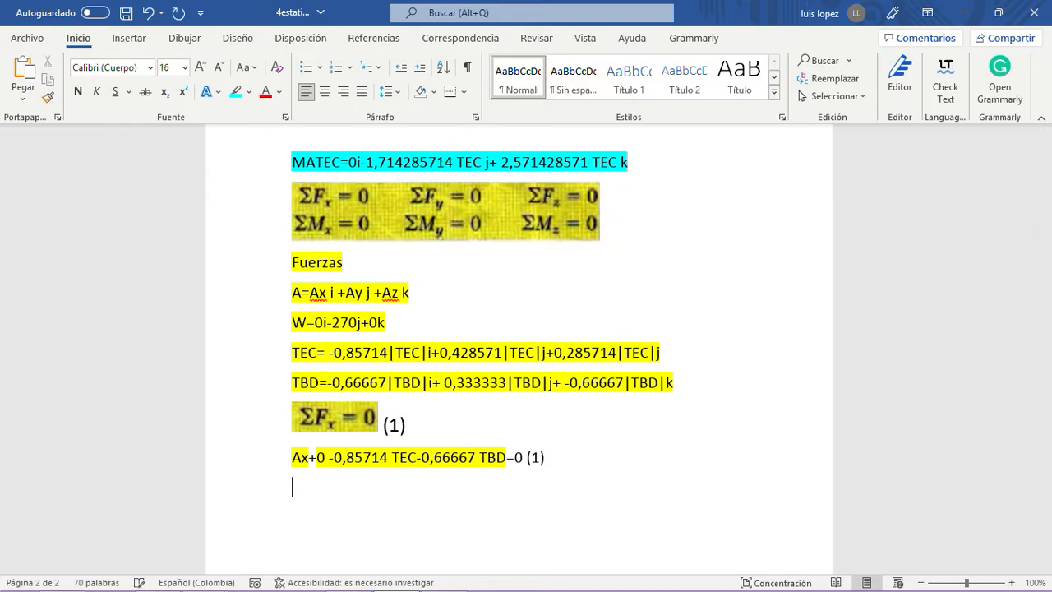
key("ctrl+v")
- Crop the pasted picture down to ΣFy = 0 and label it "(2)"
left_click(463, 493)
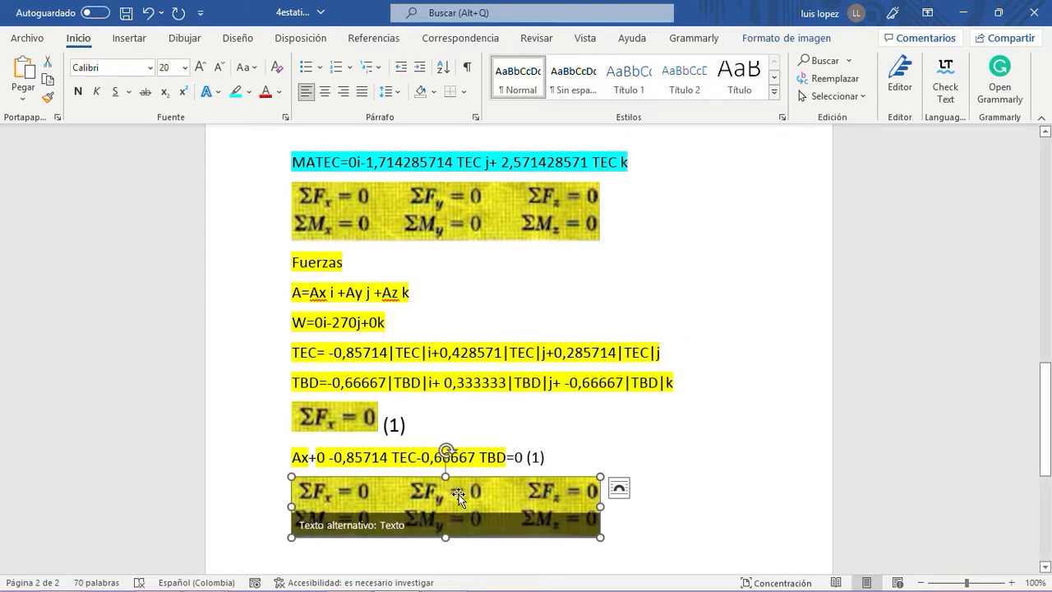
left_click(930, 69)
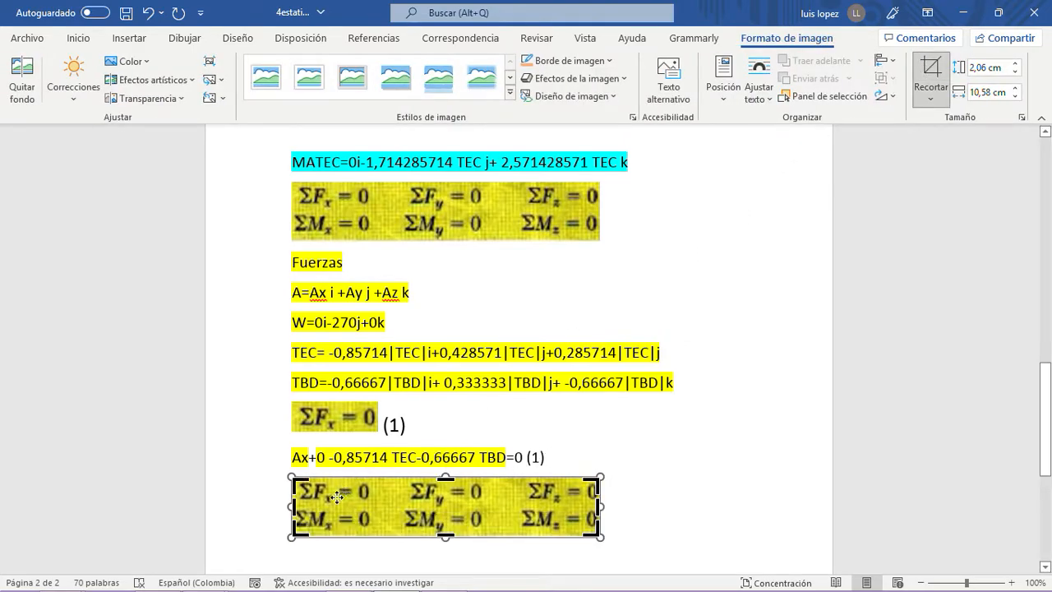
left_click_drag(293, 507, 375, 495)
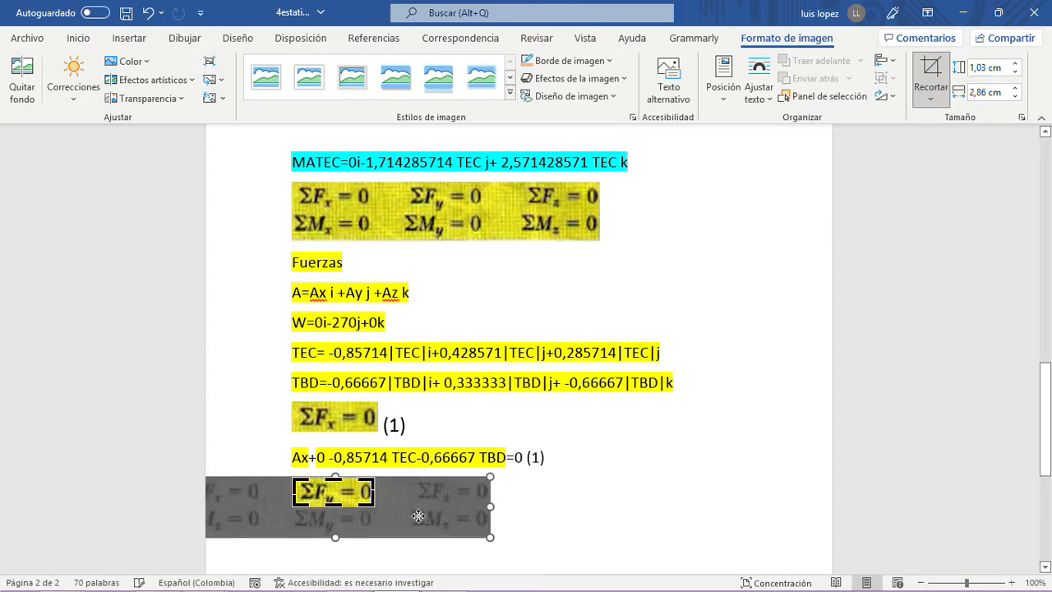
left_click(536, 514)
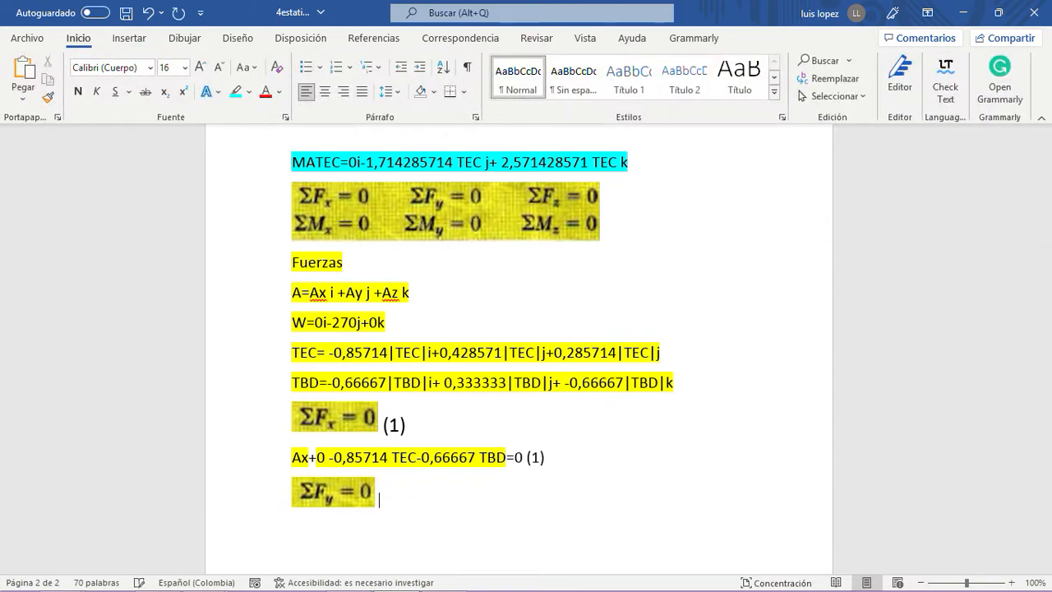
type("(2)")
- Begin the ΣFy sum on the line below its heading with the y components of A and W: "Ay-270"
scroll(400, 498, "up", 2)
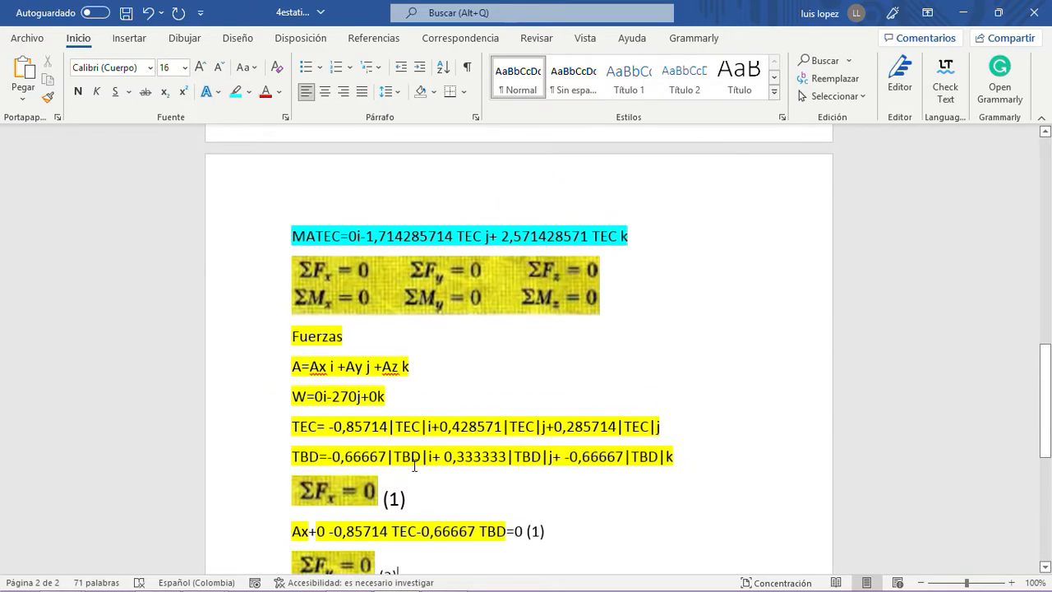
double_click(350, 367)
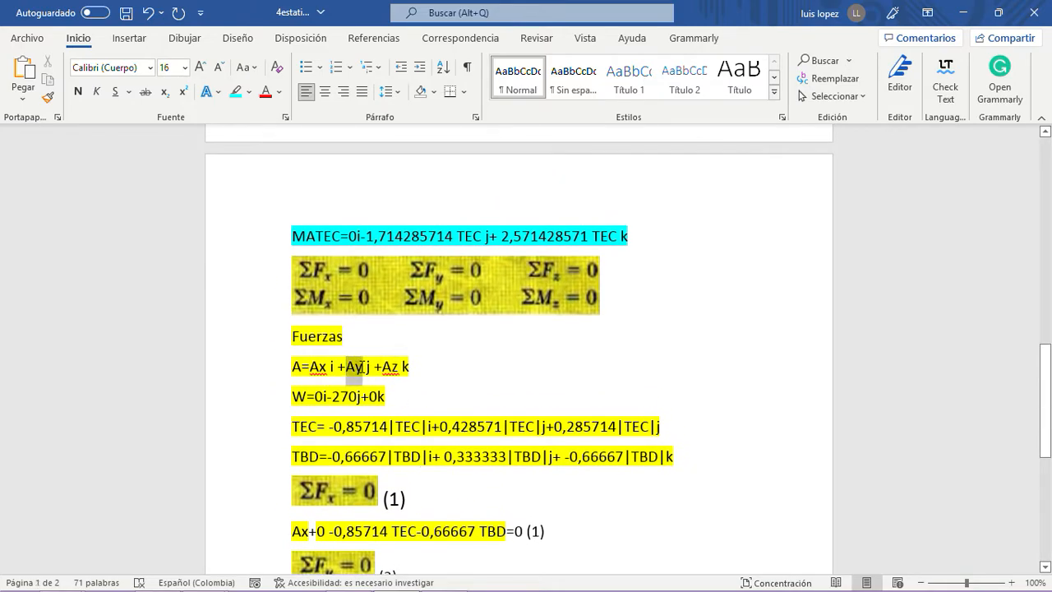
scroll(359, 374, "down", 2)
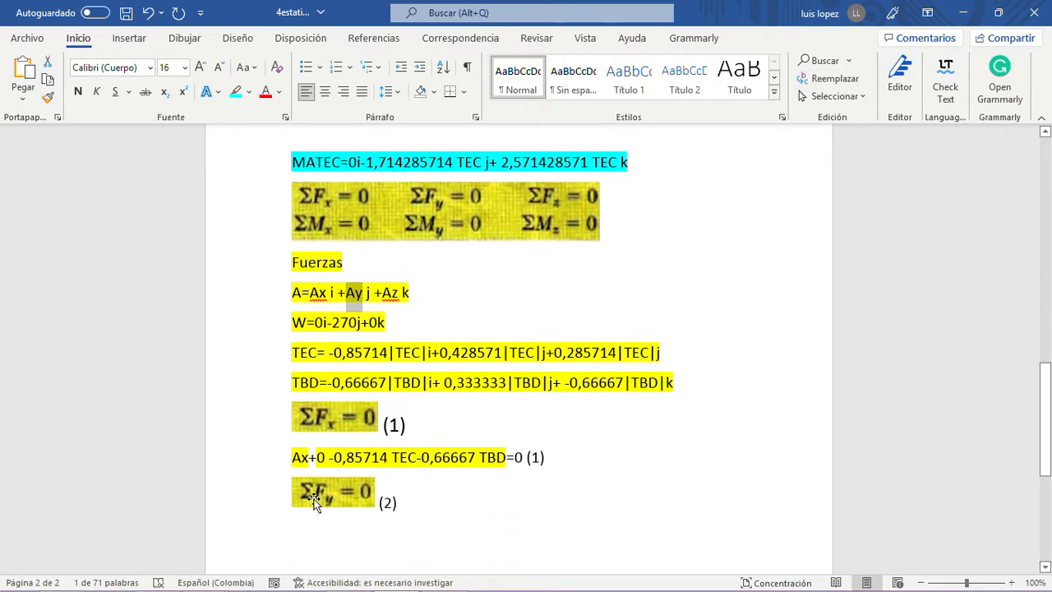
left_click(301, 534)
type("Ay")
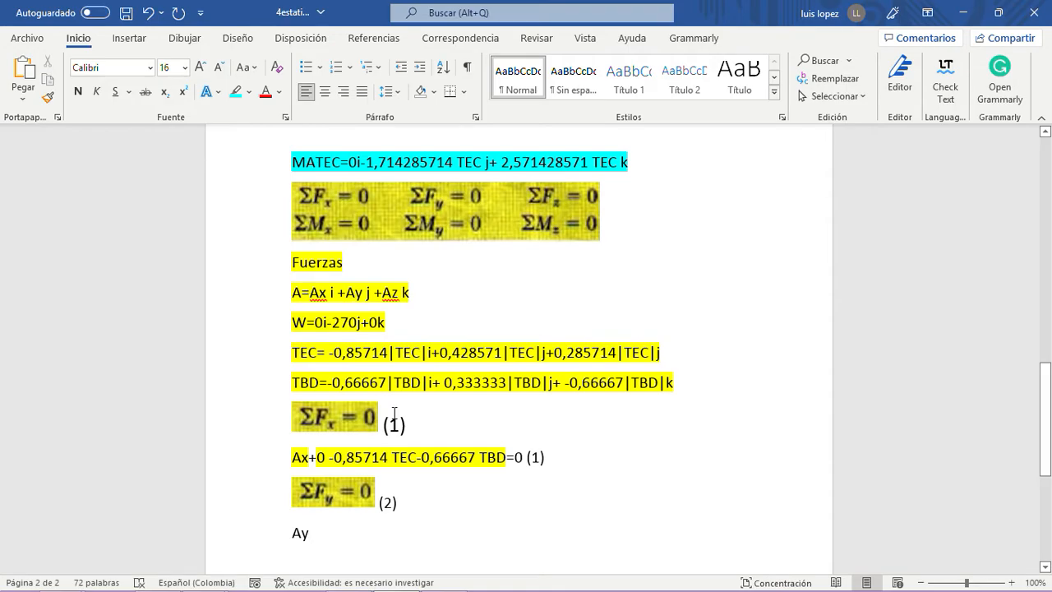
type("-270")
- Add a plus sign and the copied j component "0,428571|TEC|" from the TEC line to the ΣFy sum
left_click_drag(442, 352, 540, 356)
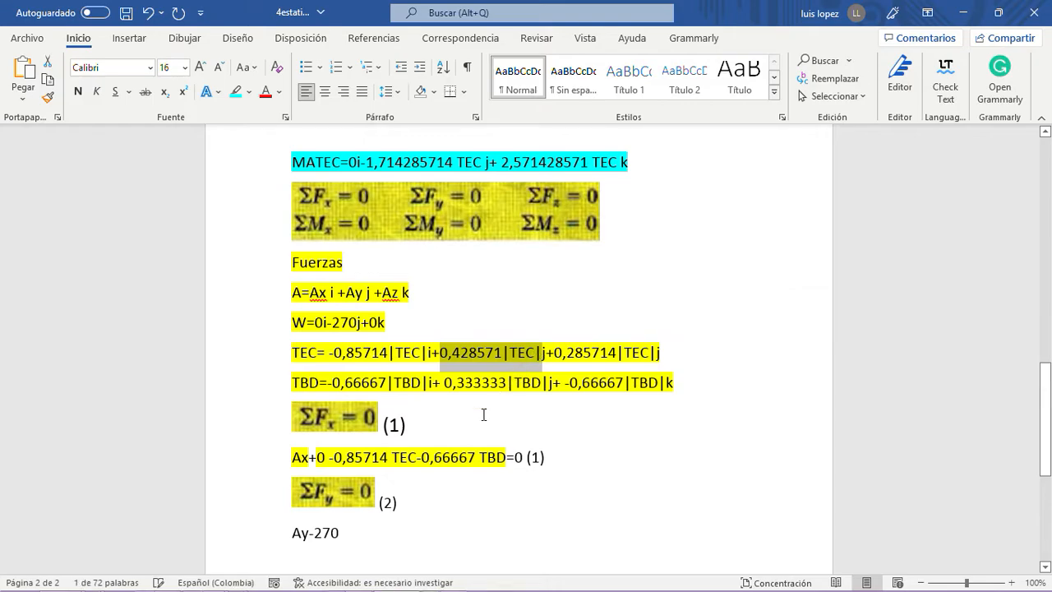
left_click(356, 539)
type("+")
type("0,428571|TEC|")
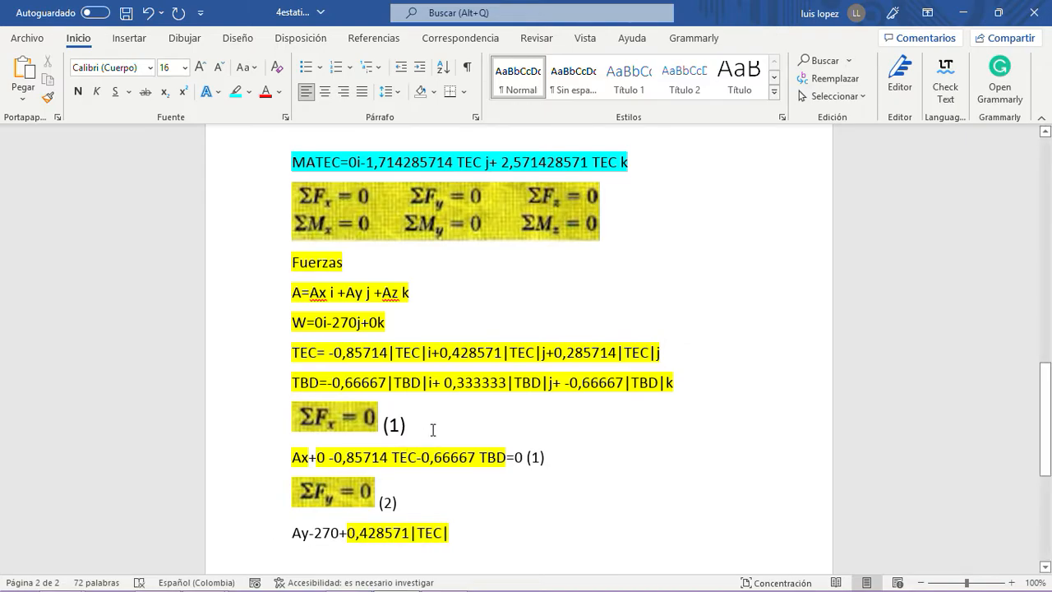
- Append the copied j component "0,333333|TBD|" from the TBD line to the ΣFy sum, preceded by a plus sign
left_click_drag(444, 384, 548, 389)
key("ctrl+c")
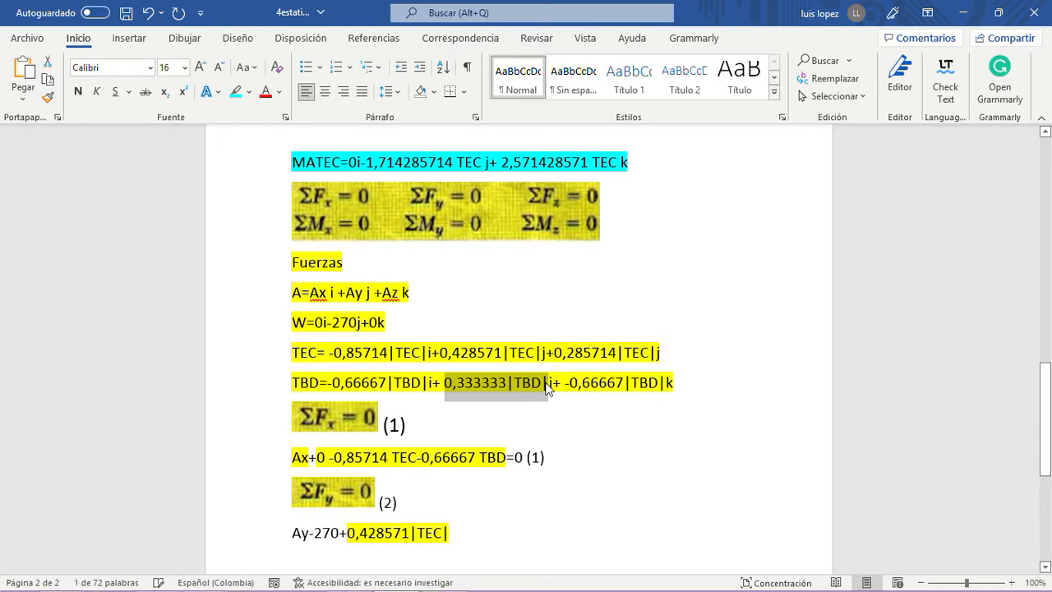
left_click(459, 530)
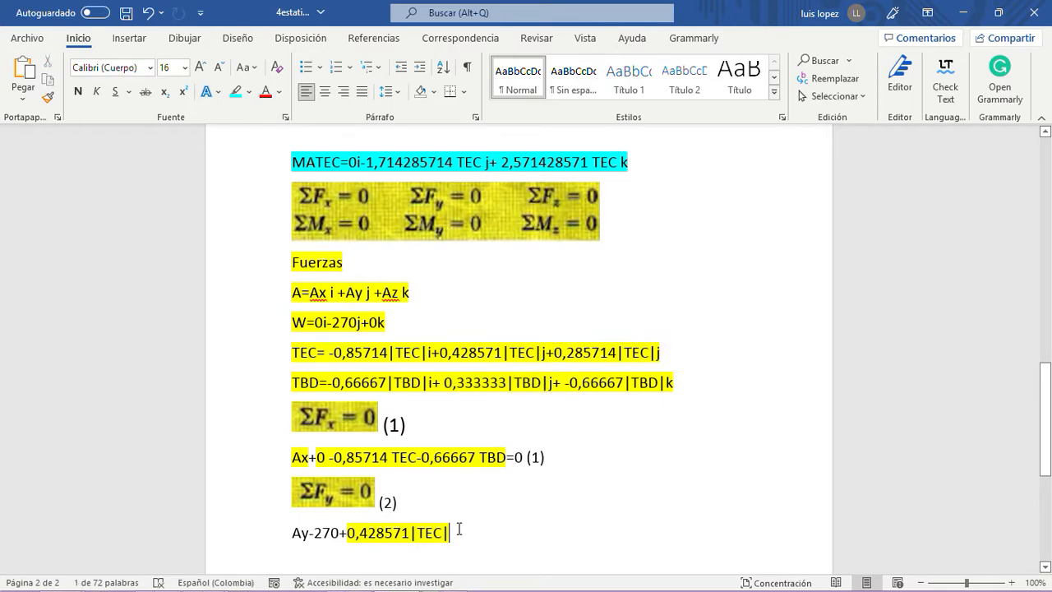
key("ctrl+v")
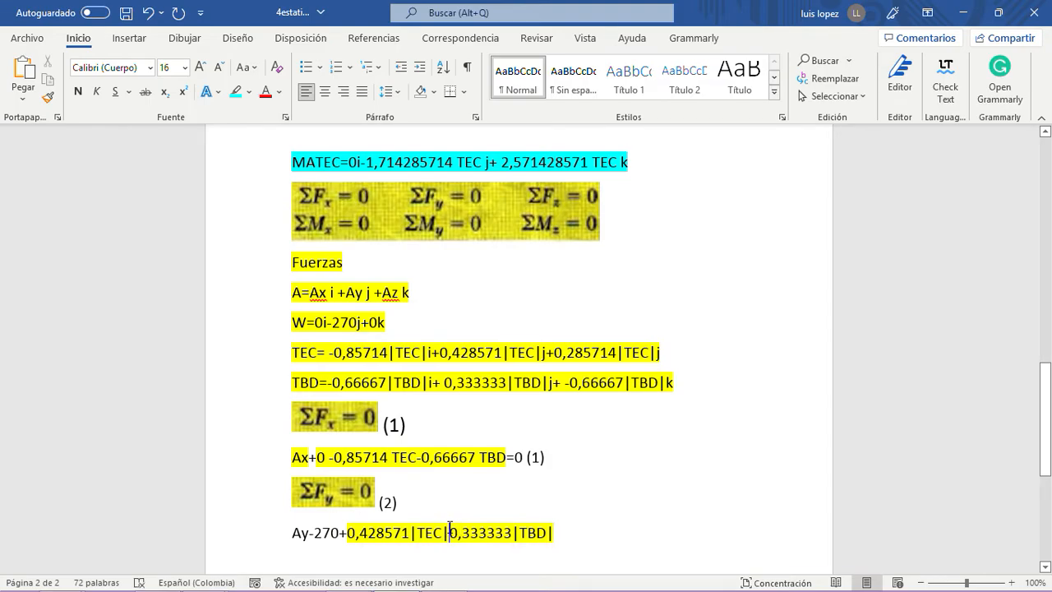
left_click(450, 530)
type("+")
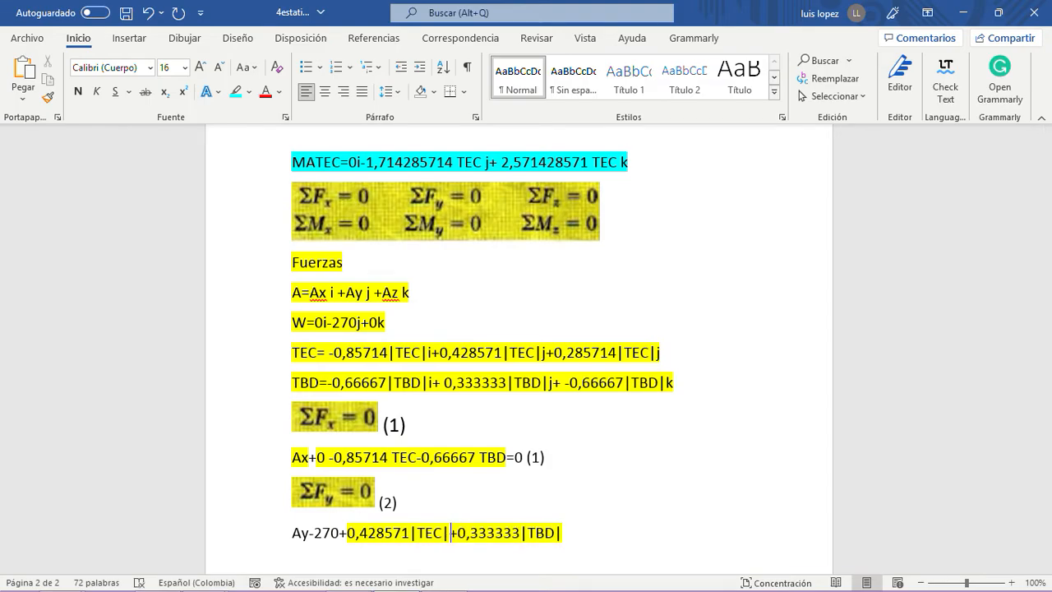
- Remove the vertical bars around TEC and TBD in the ΣFy sum
left_click(445, 533)
key("BackSpace")
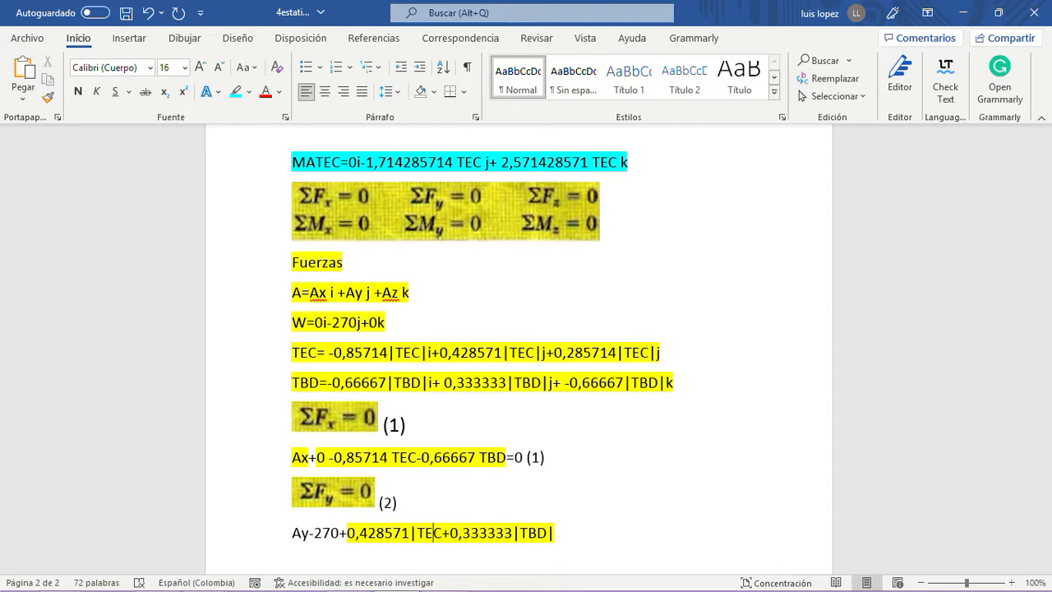
left_click(419, 532)
key("BackSpace")
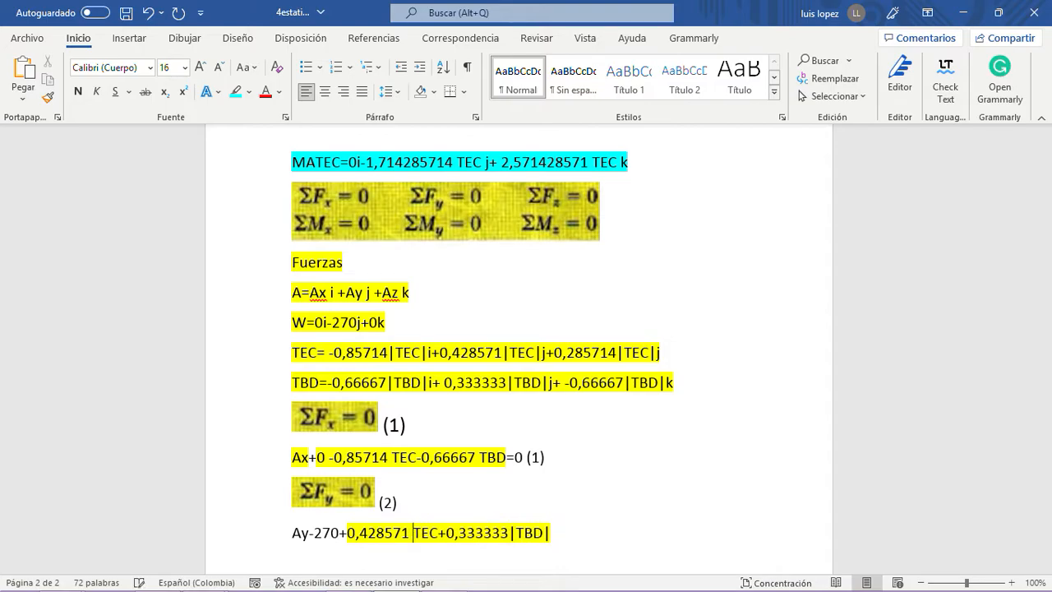
left_click(512, 532)
key("BackSpace")
left_click(542, 533)
key("BackSpace")
- Complete the ΣFy sum with "=0 (2)" and start a new line below it
type("=0")
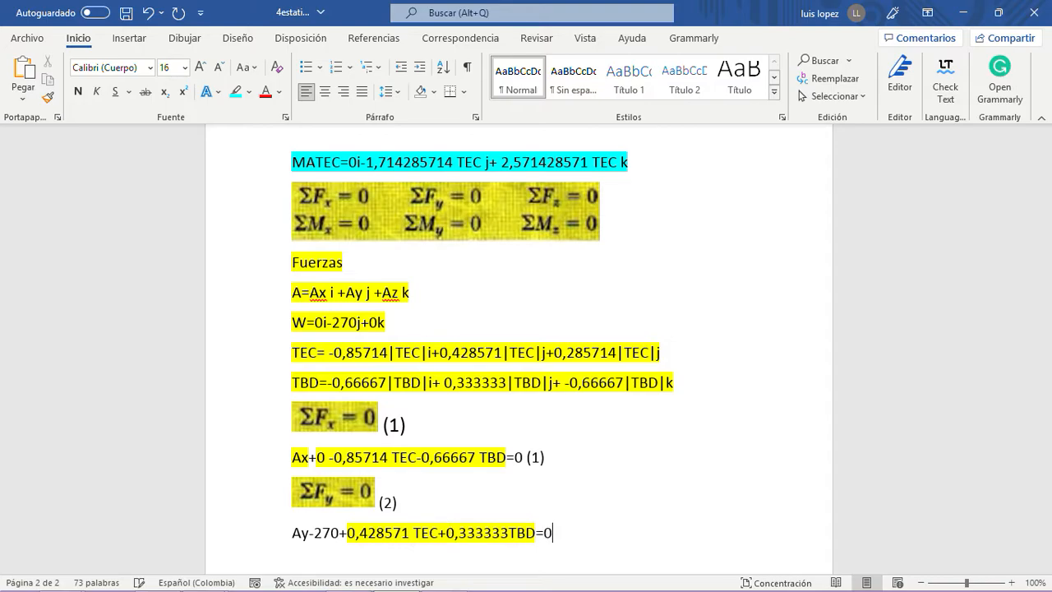
type("   (2)")
key("Return")
scroll(453, 525, "down", 2)
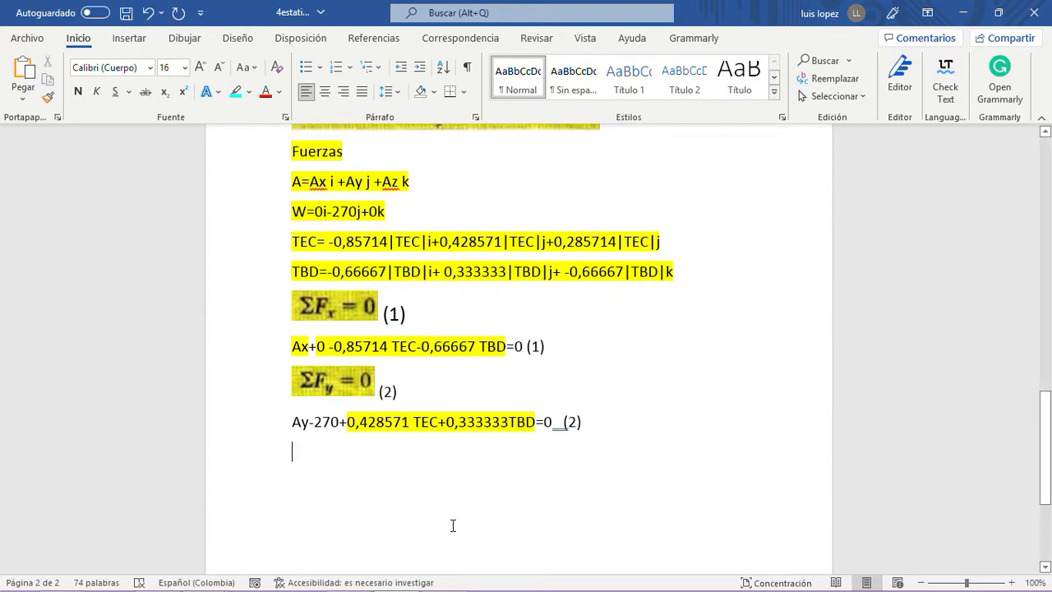
scroll(456, 518, "up", 3)
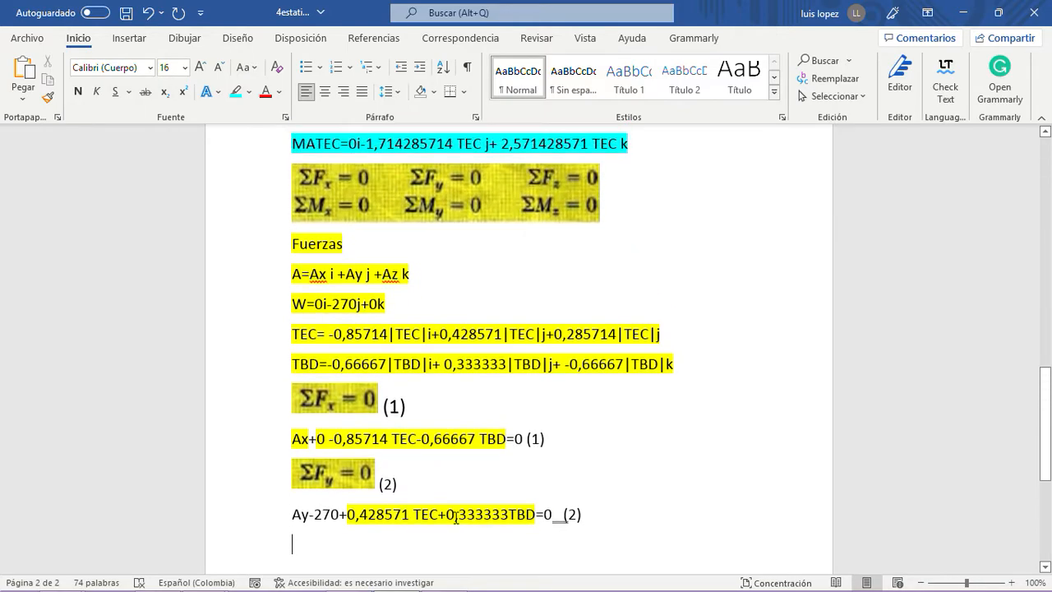
- Copy the image of the six equilibrium equations and paste it on a new line below the ΣFy sum
scroll(457, 517, "down", 3)
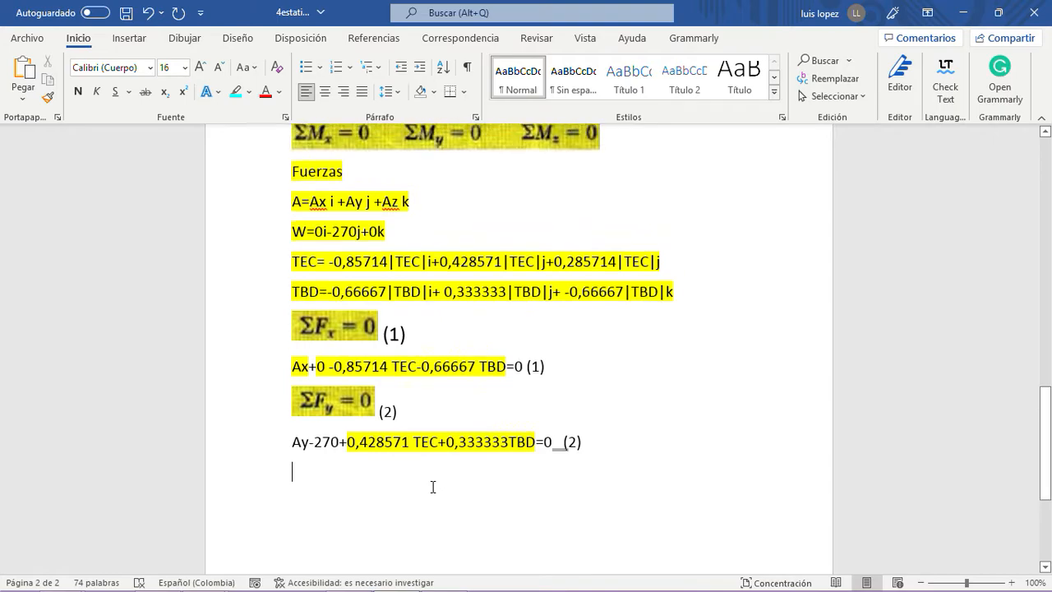
scroll(432, 486, "up", 4)
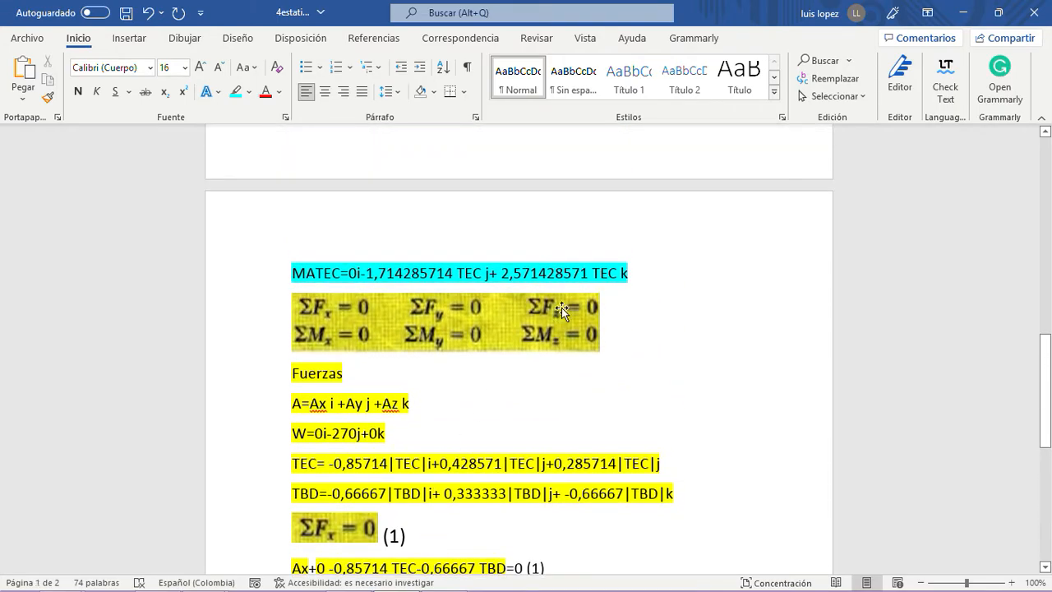
left_click(561, 308)
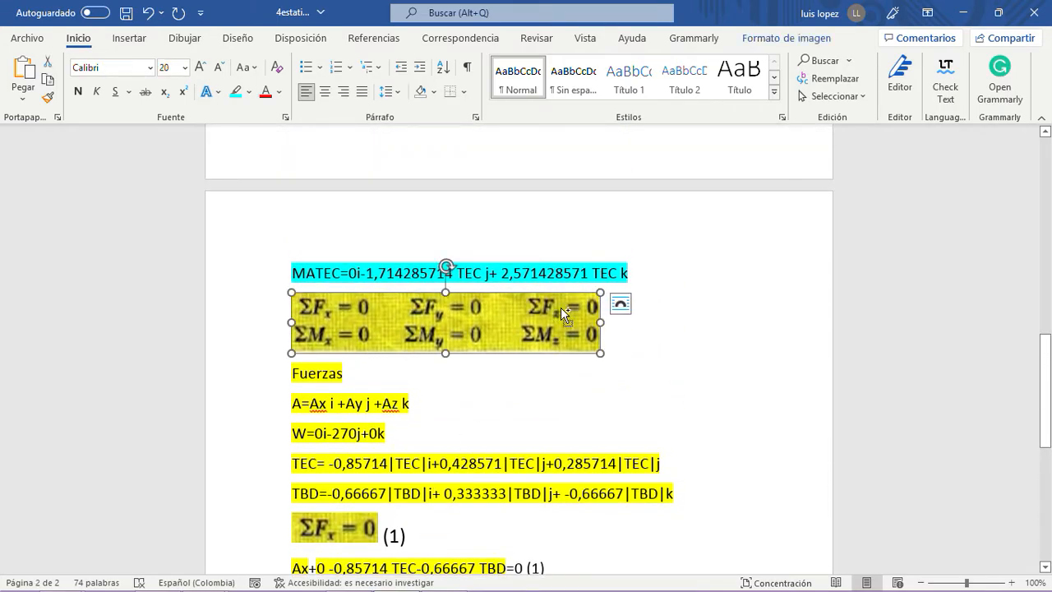
scroll(561, 307, "down", 5)
left_click(605, 389)
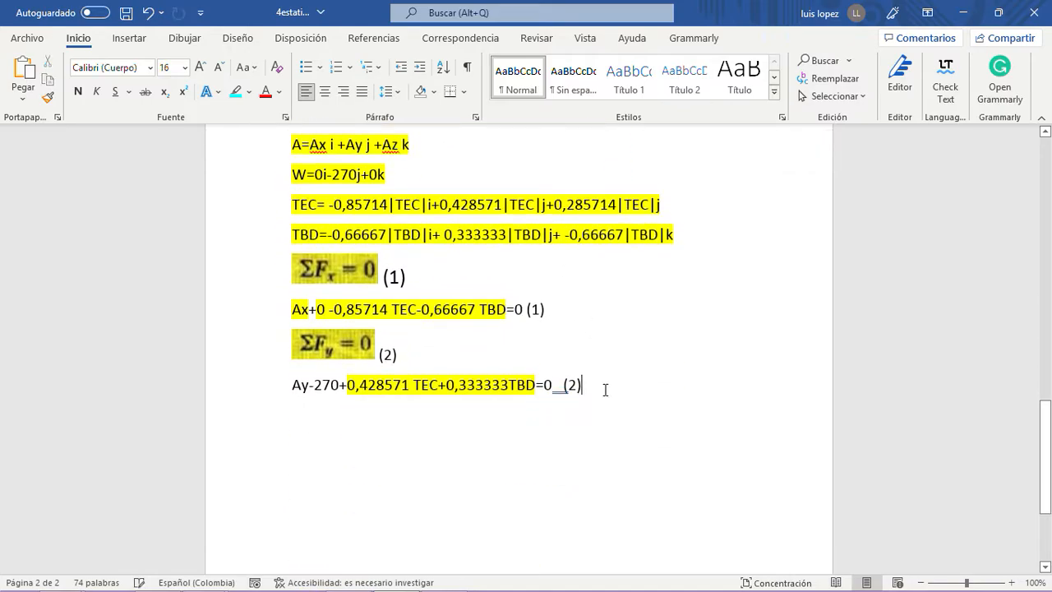
key("Return")
key("ctrl+v")
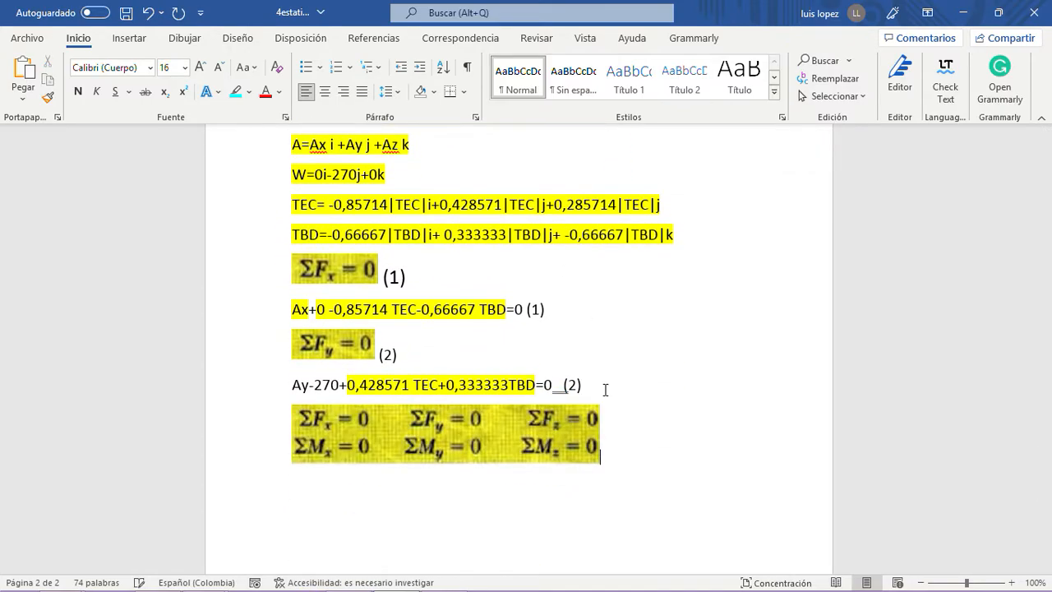
- Crop the pasted equations image so only ΣFz = 0 remains, and place the cursor on the line below it
left_click(486, 430)
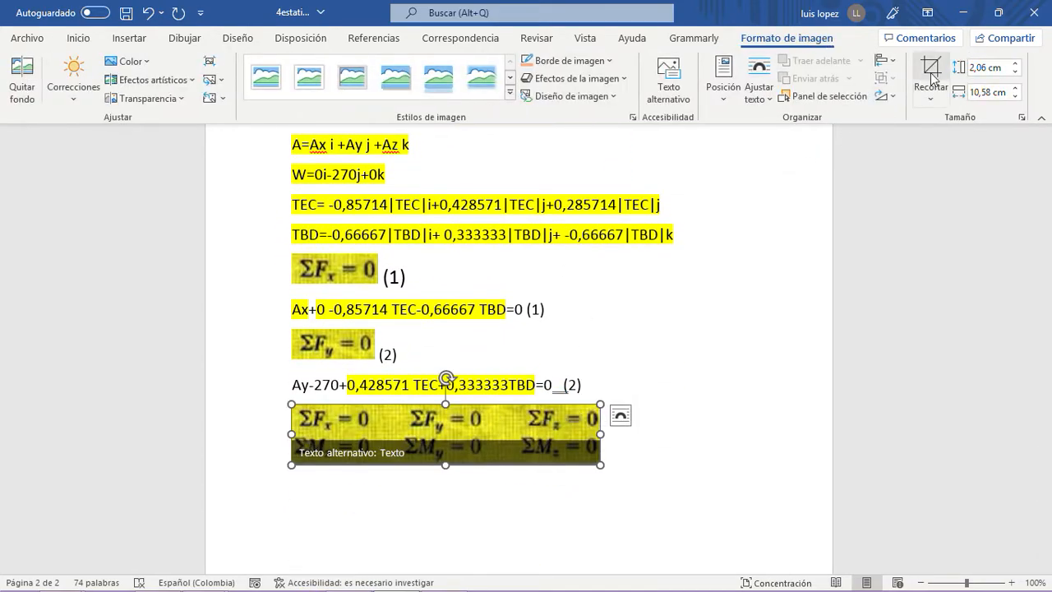
left_click(932, 76)
left_click_drag(449, 460, 445, 431)
left_click_drag(297, 421, 528, 422)
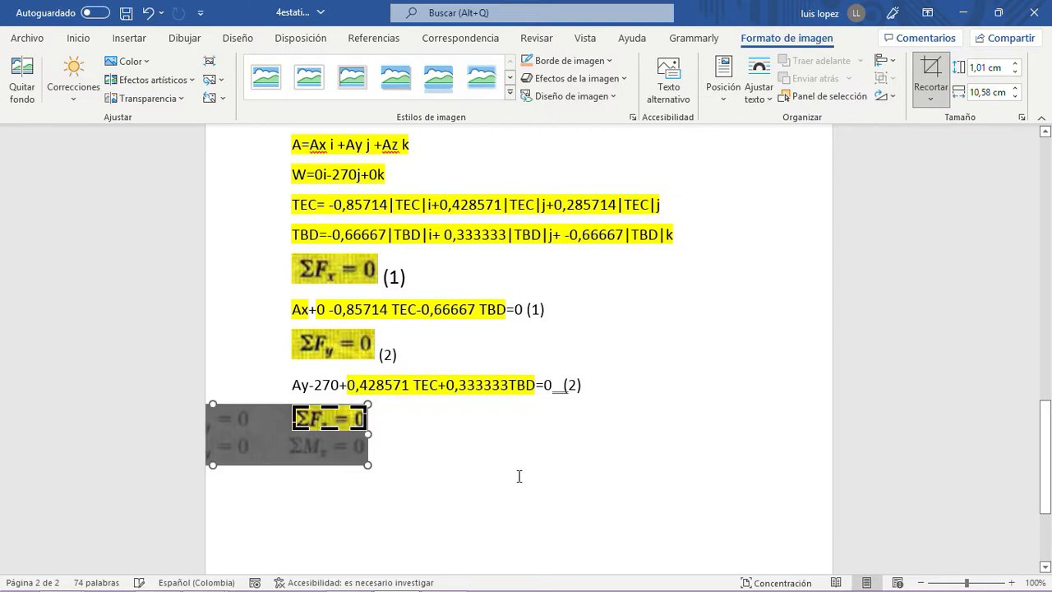
left_click(476, 462)
- Examine the k components of A, W and TEC in the list of forces
scroll(476, 463, "up", 5)
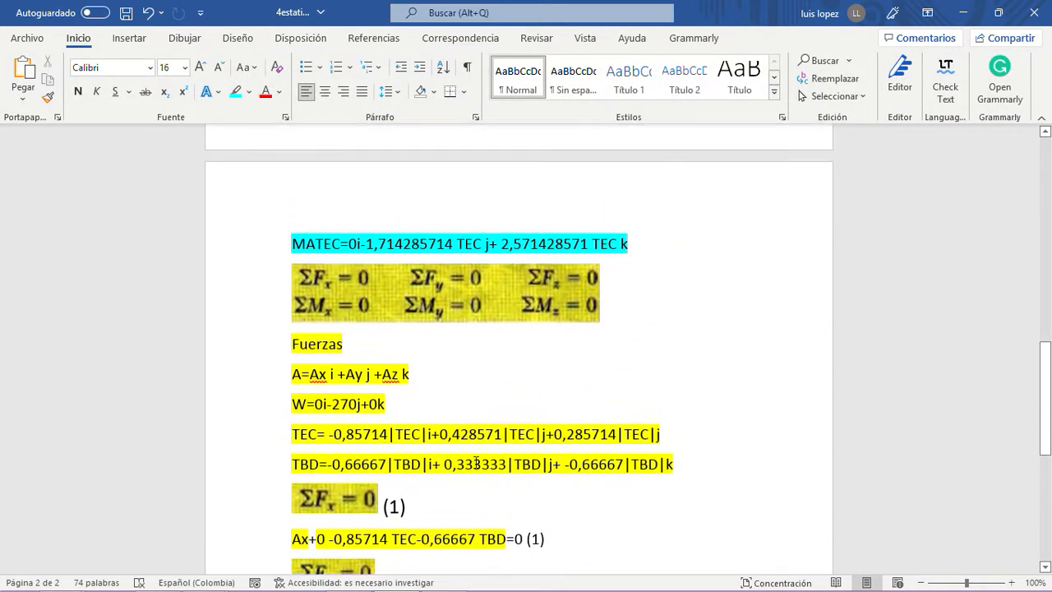
scroll(476, 463, "up", 4)
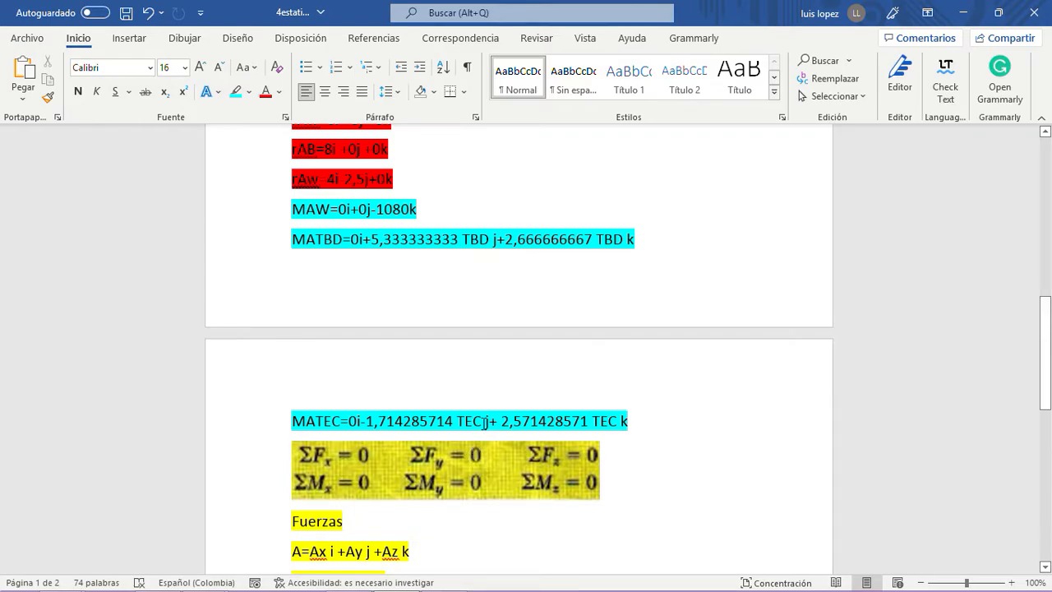
scroll(488, 406, "down", 3)
scroll(489, 406, "up", 3)
scroll(488, 406, "down", 12)
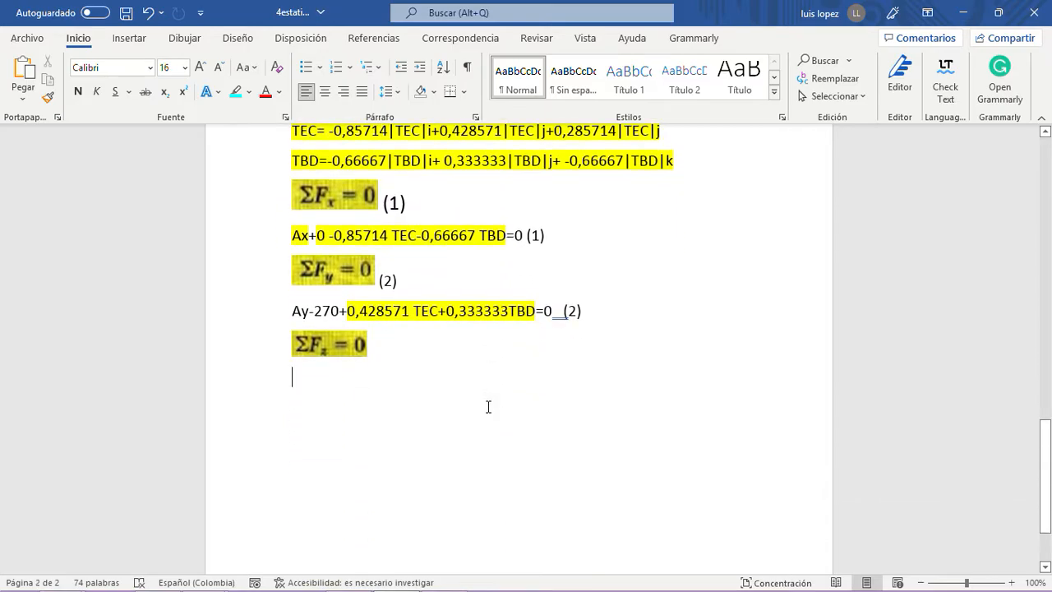
scroll(476, 391, "up", 6)
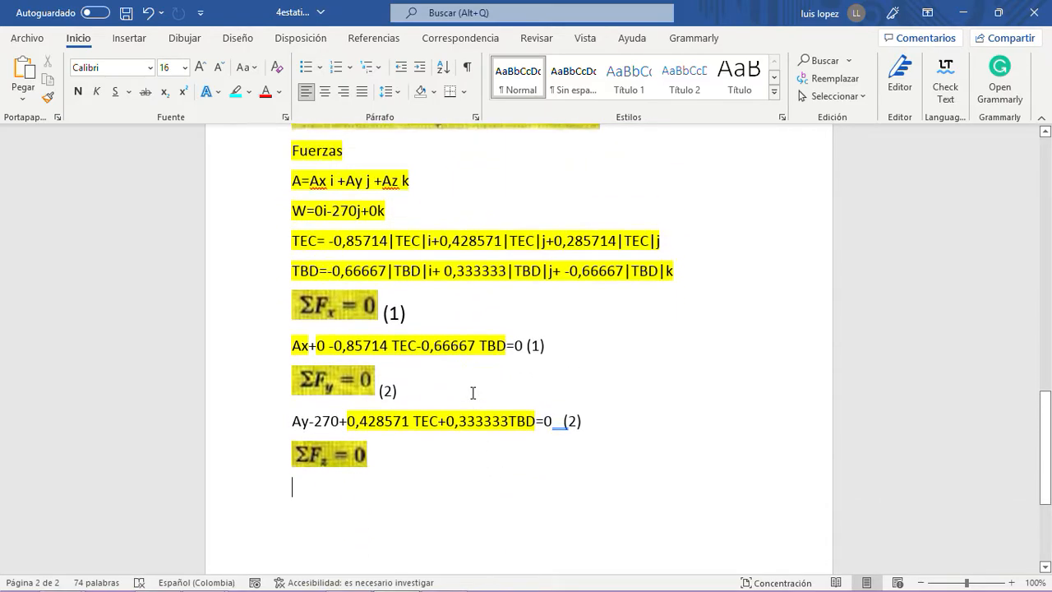
double_click(386, 293)
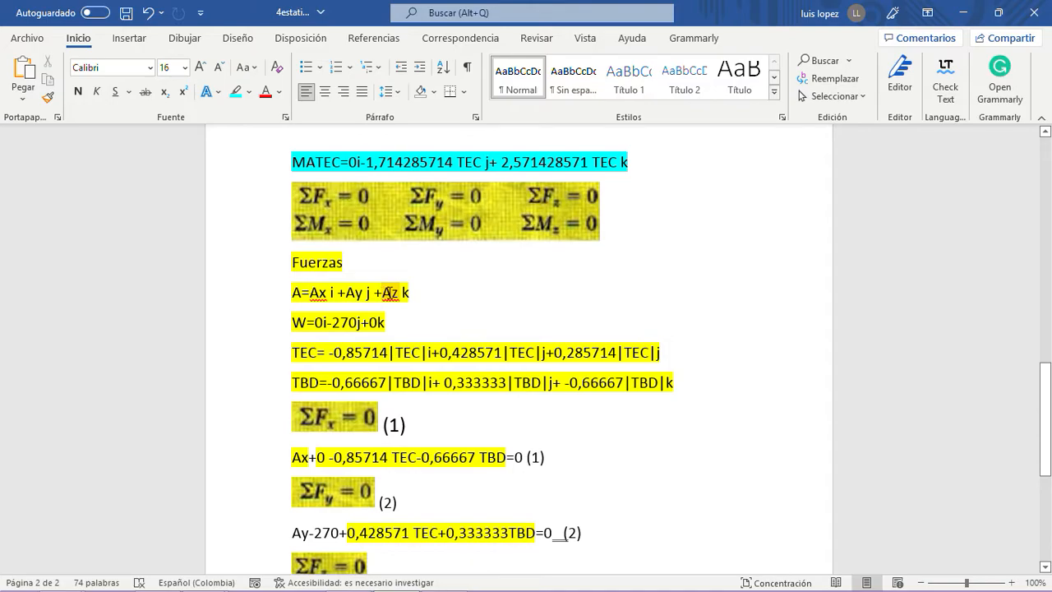
double_click(371, 325)
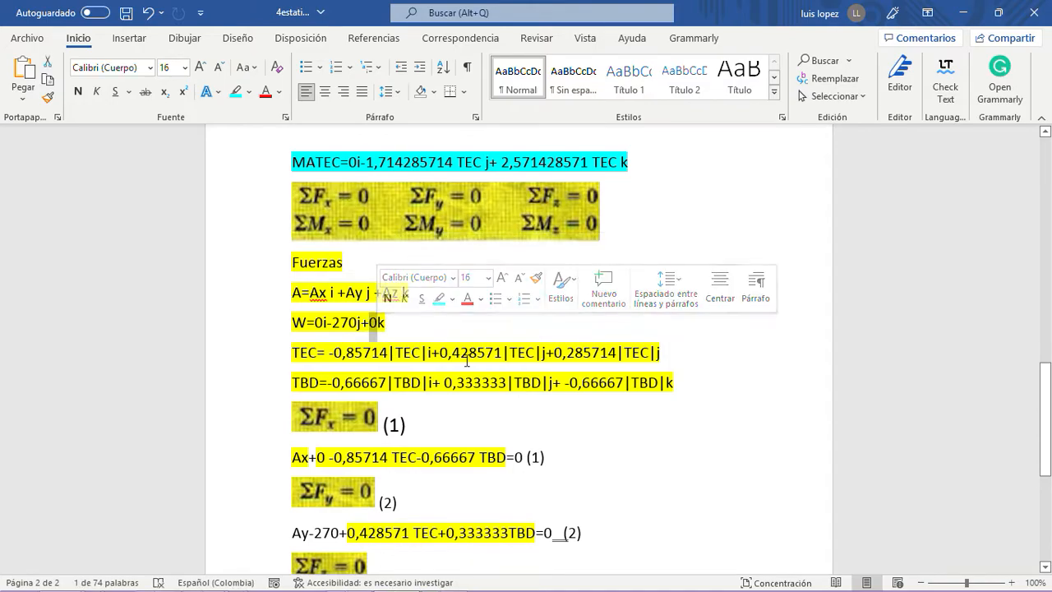
left_click_drag(554, 353, 658, 354)
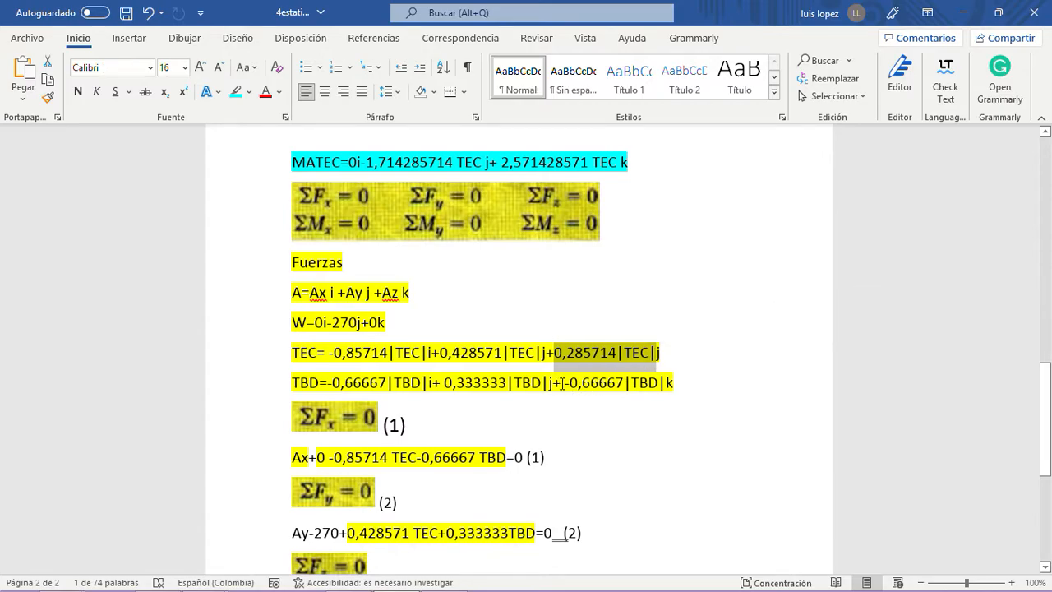
- Remove the redundant plus sign and space before "-0,66667|TBD|k" in the TBD line
left_click(562, 383)
key("Delete")
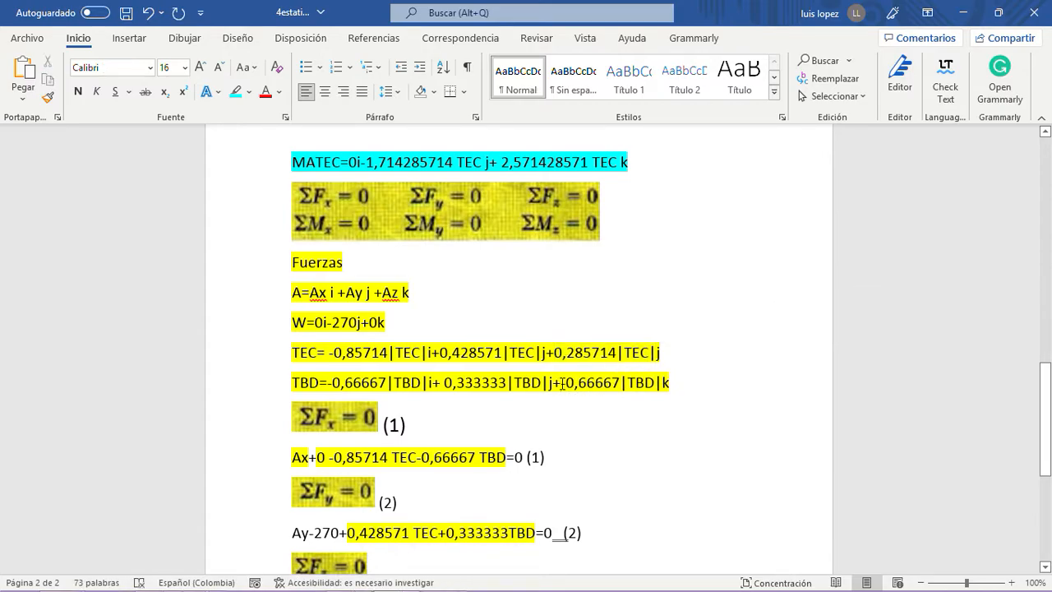
key("BackSpace")
left_click_drag(652, 383, 558, 383)
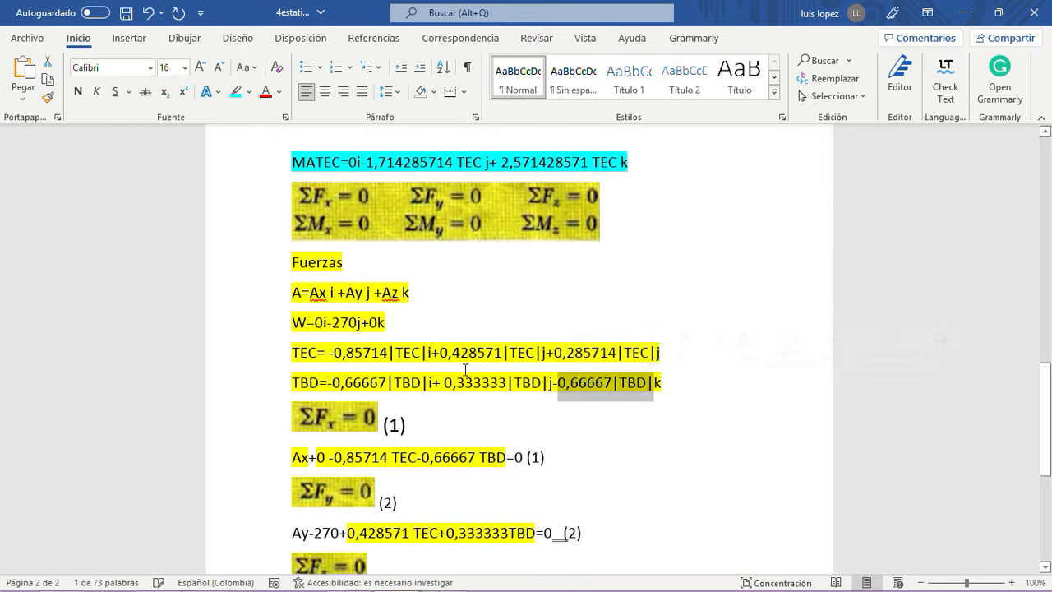
- Begin the ΣFz sum below its heading image with "Az+0", using the k components of A and W
scroll(469, 362, "down", 3)
left_click(306, 457)
type("Az+")
scroll(518, 353, "up", 5)
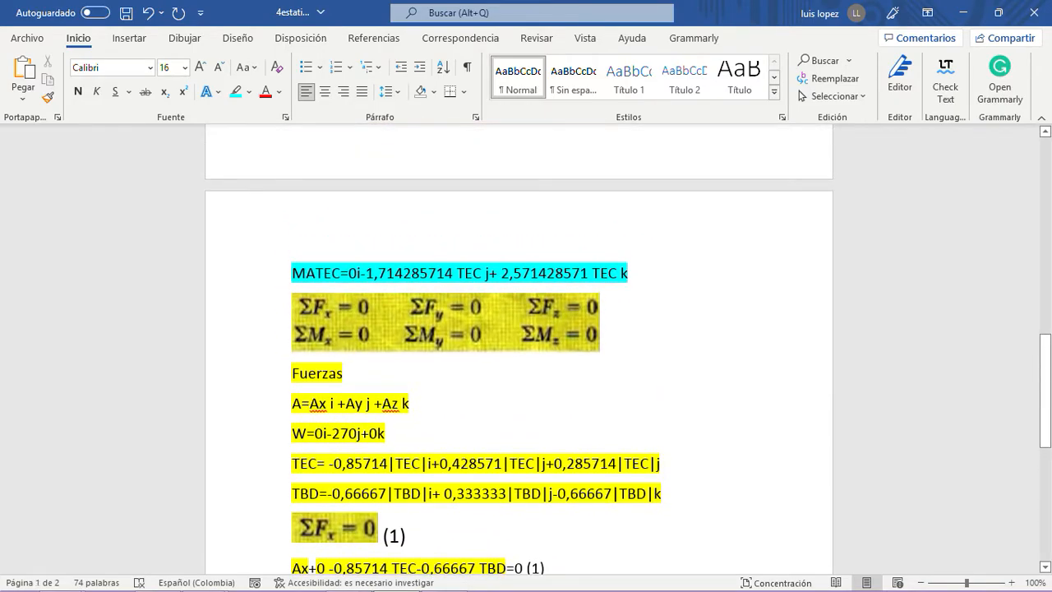
scroll(308, 456, "down", 6)
scroll(308, 456, "up", 4)
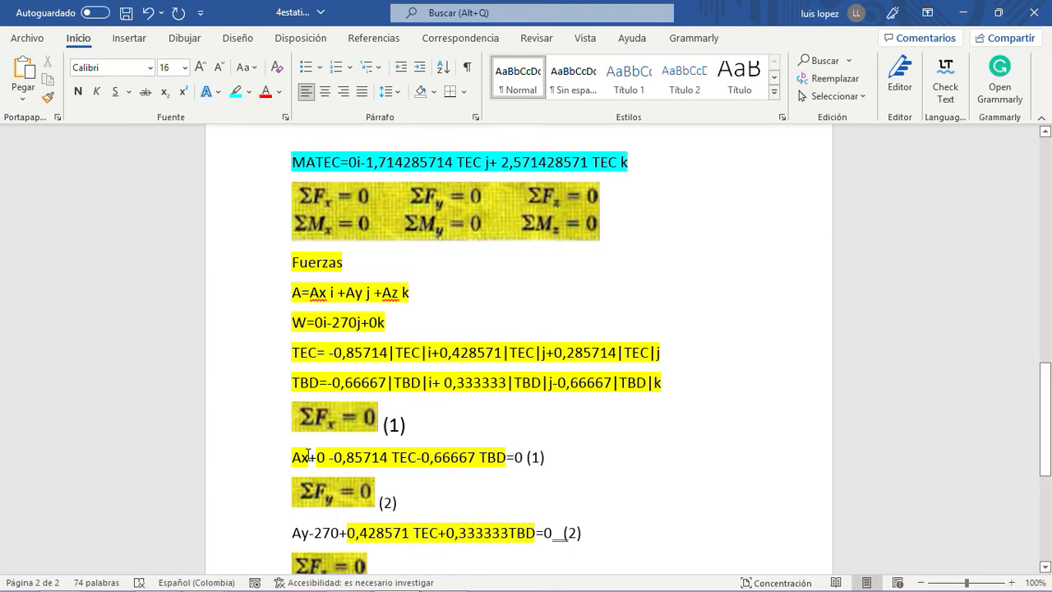
scroll(391, 354, "down", 4)
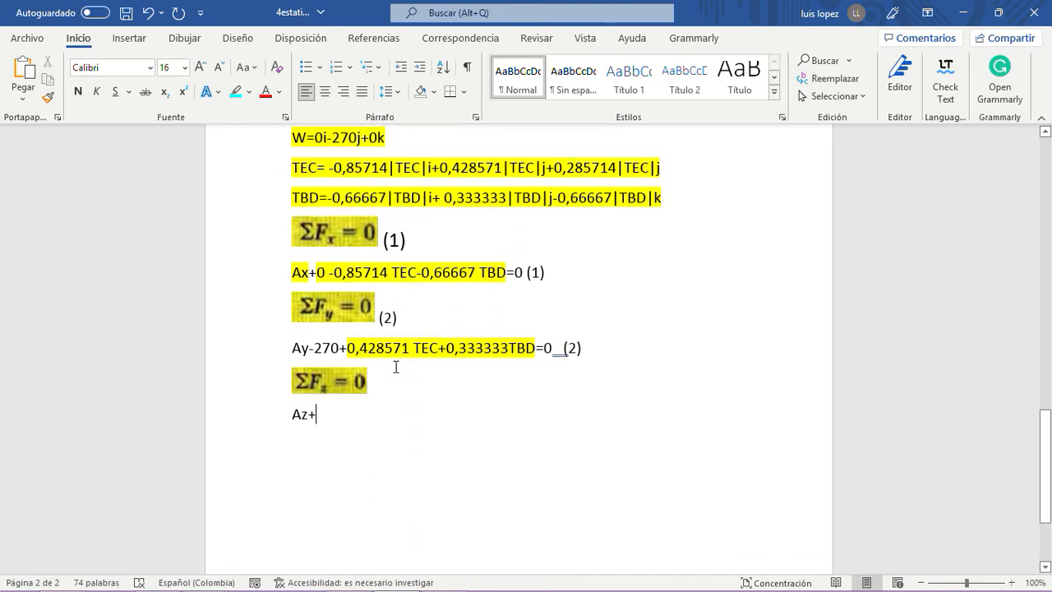
type("0")
- Append a plus sign and the copied last component "0,285714|TEC|" from the TEC line to the ΣFz sum
scroll(398, 362, "up", 6)
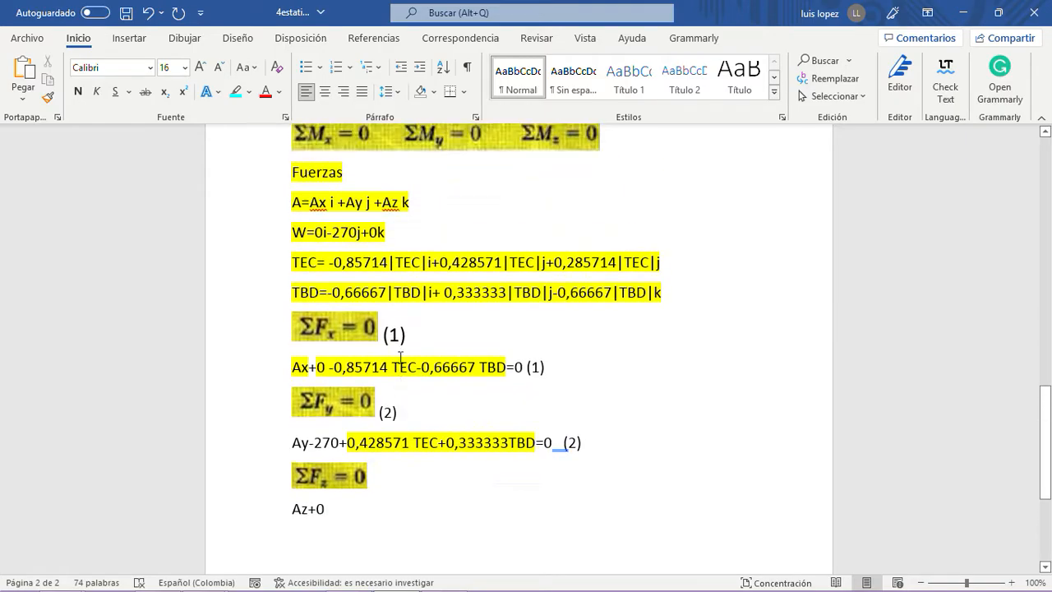
double_click(370, 397)
left_click_drag(553, 425, 653, 426)
key("ctrl+c")
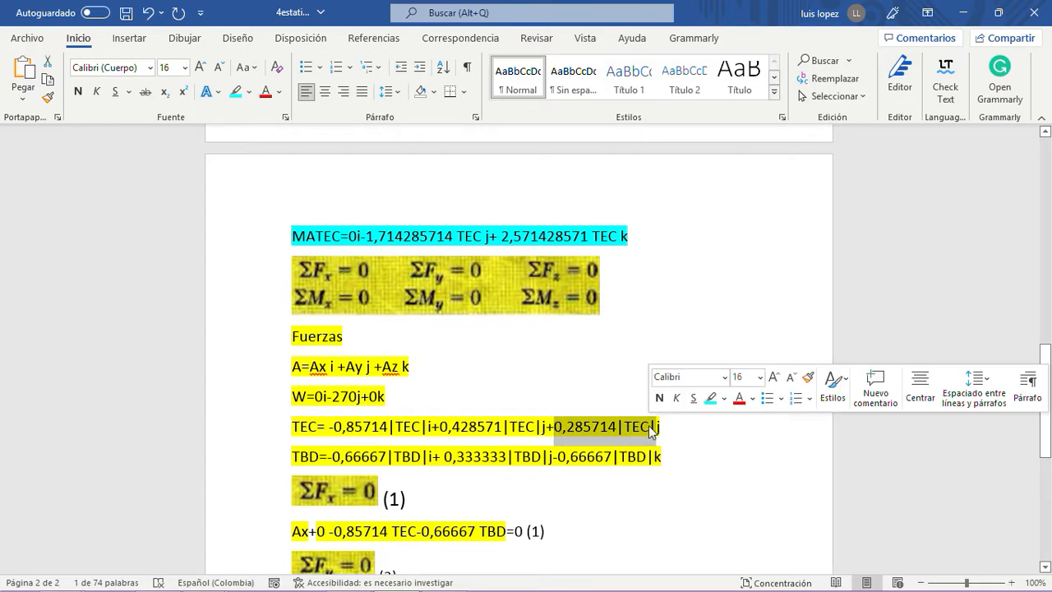
scroll(645, 434, "down", 3)
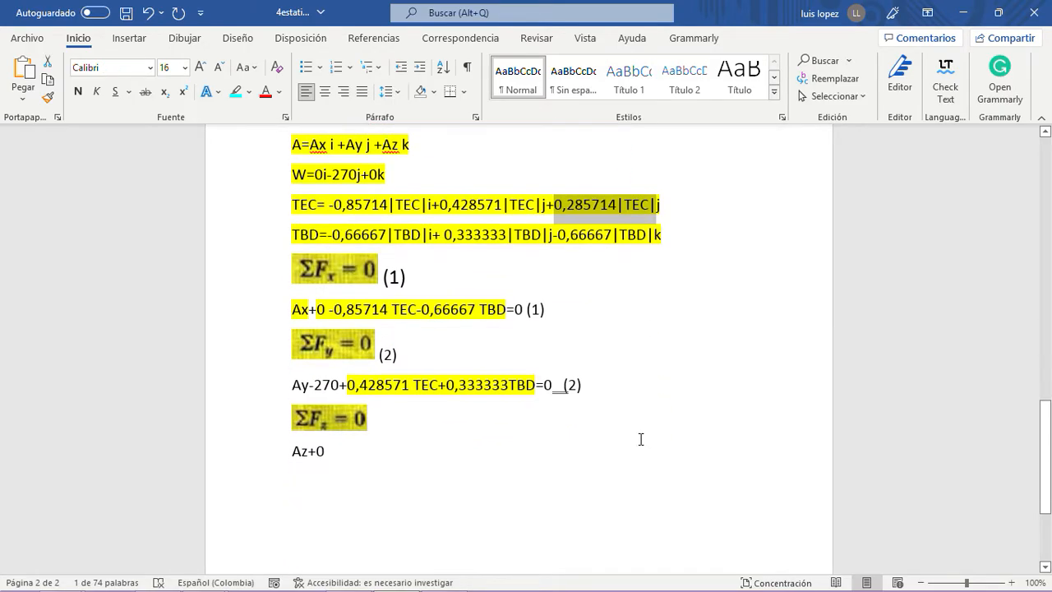
left_click(362, 446)
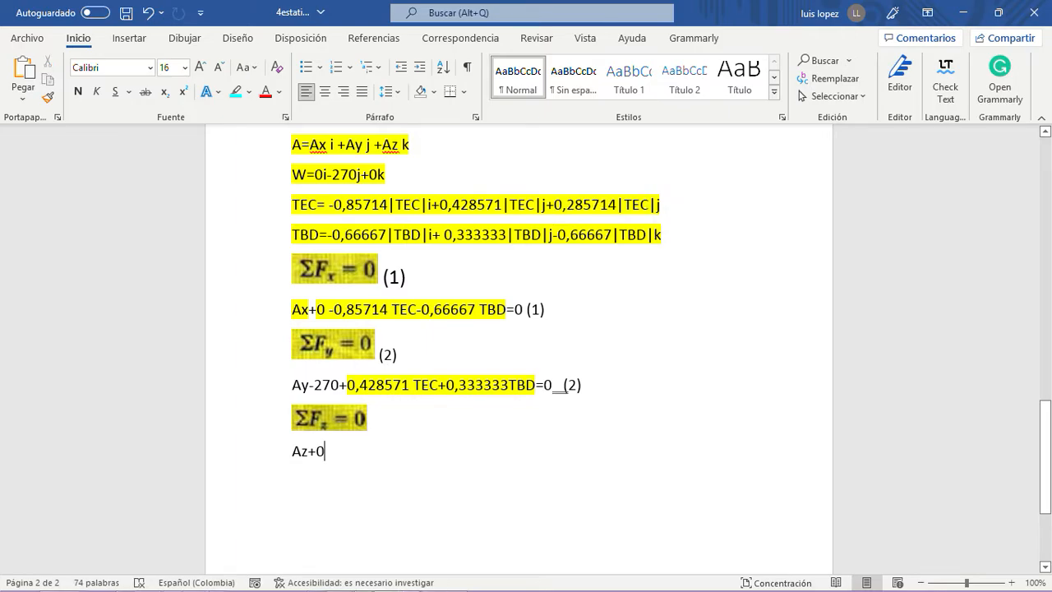
type("+")
key("ctrl+v")
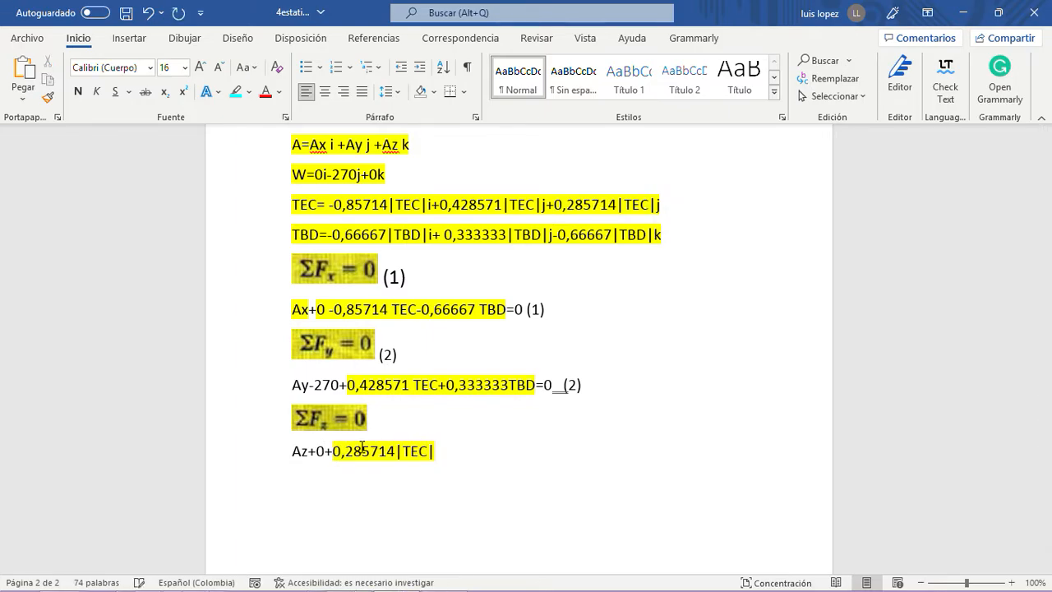
- Correct the unit vector of the last component in the TEC line to k
left_click_drag(555, 234, 653, 237)
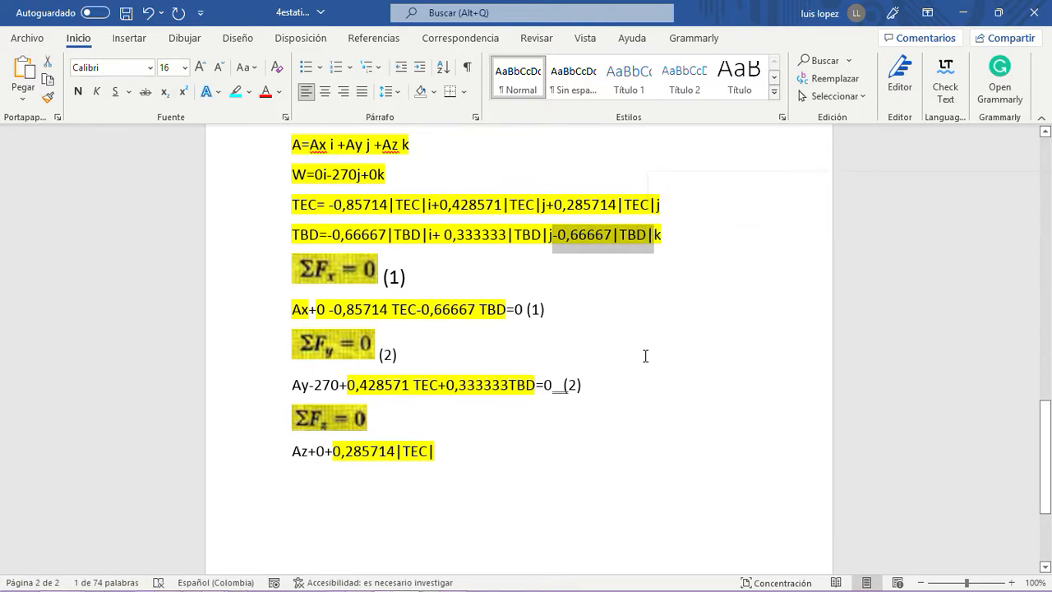
left_click(668, 205)
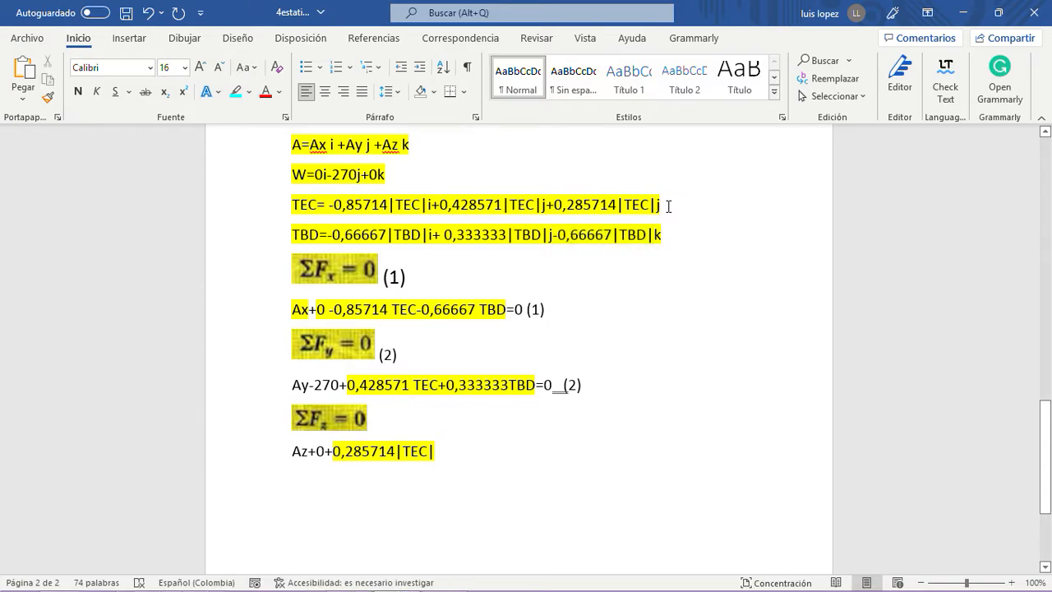
key("BackSpace")
type("k")
- Append the copied k component "-0,66667|TBD|" to the ΣFz sum, complete it with "=0 (3)" and start a new line
left_click_drag(553, 234, 653, 238)
key("ctrl+c")
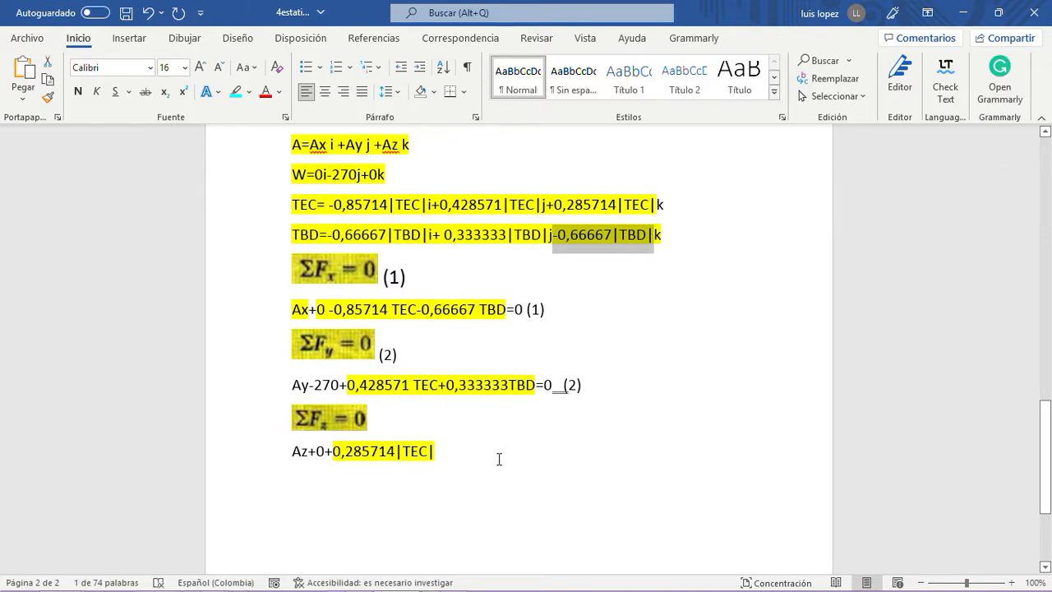
left_click(441, 452)
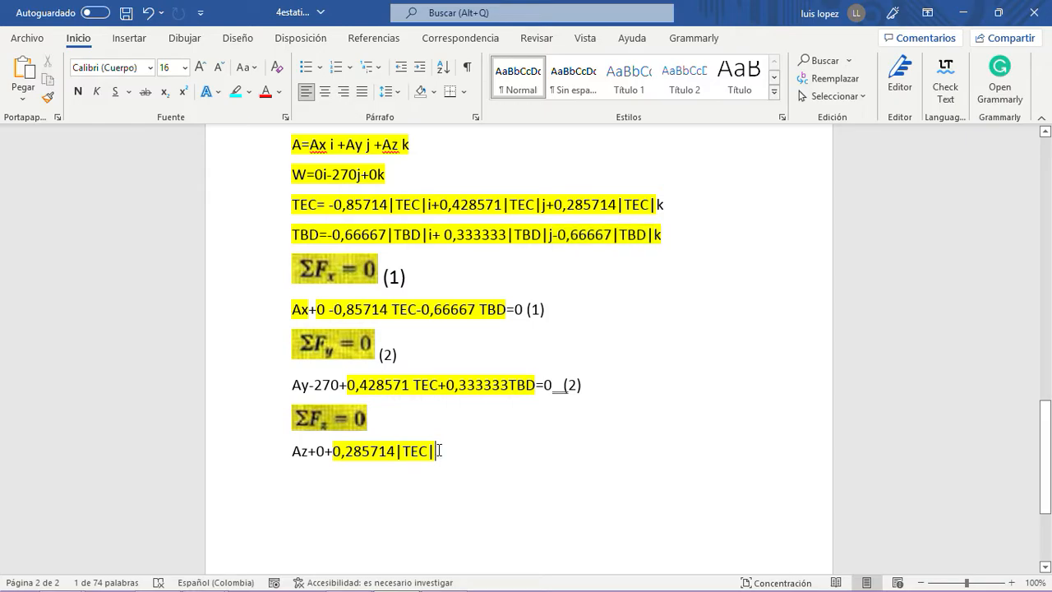
key("ctrl+v")
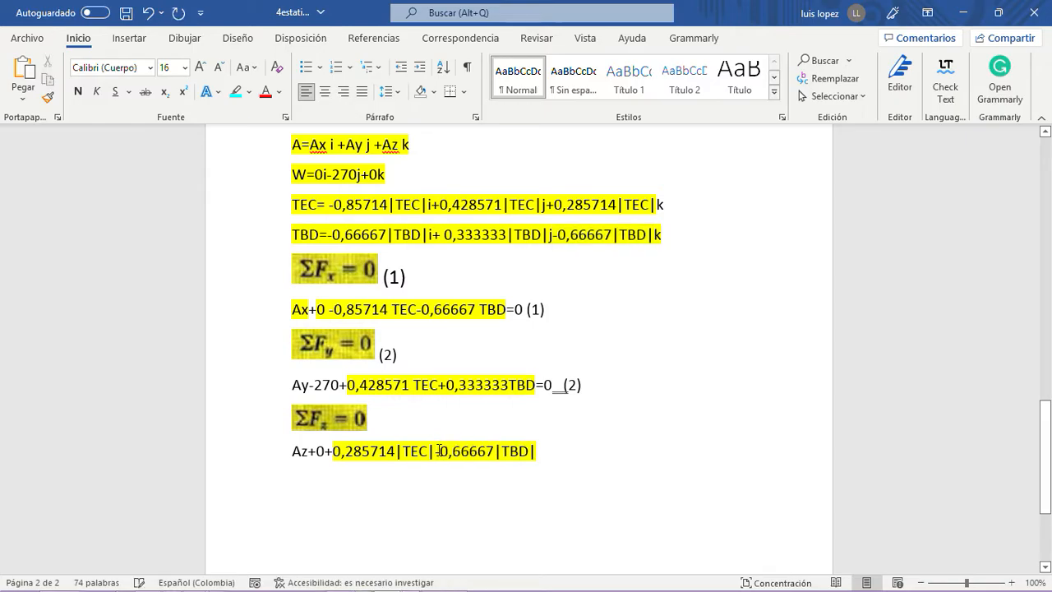
type("=")
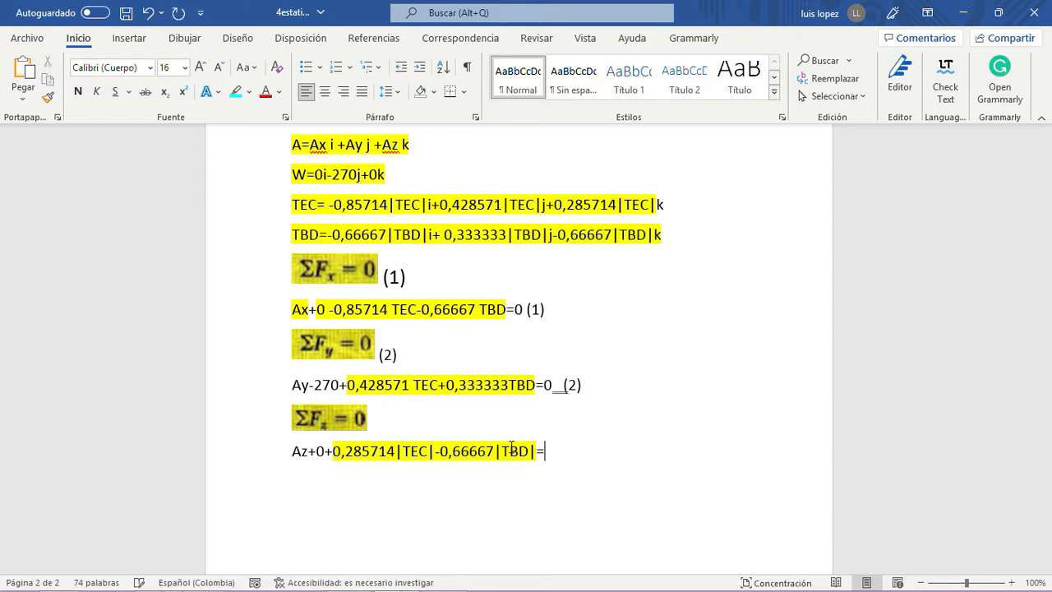
type("0 (3)")
key("Return")
- Review the force components against the three numbered force sums
scroll(545, 457, "up", 1)
scroll(545, 458, "down", 4)
scroll(544, 465, "up", 3)
scroll(544, 465, "up", 1)
scroll(544, 465, "down", 2)
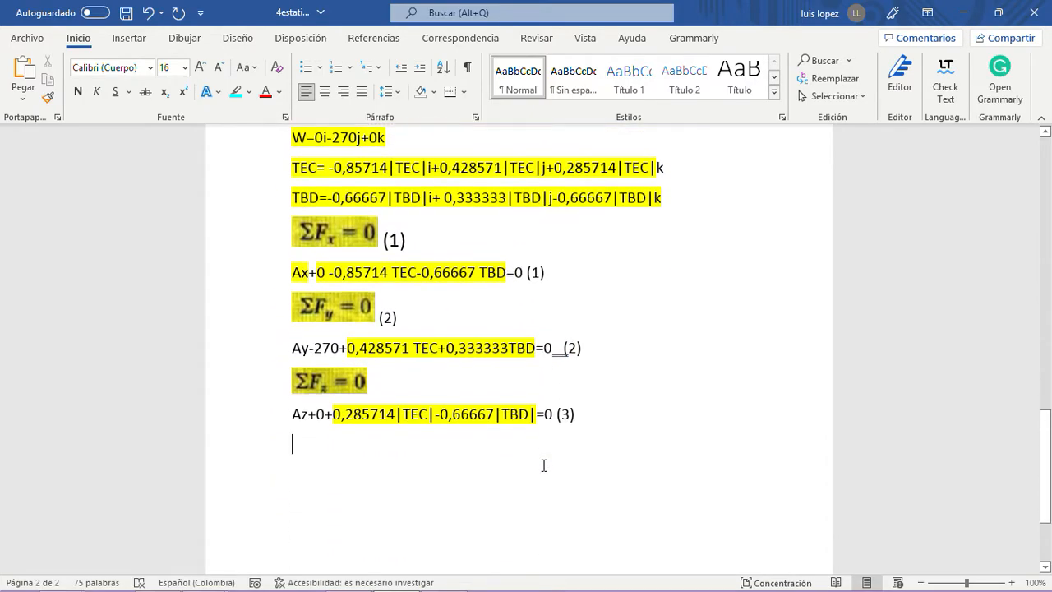
scroll(543, 465, "up", 3)
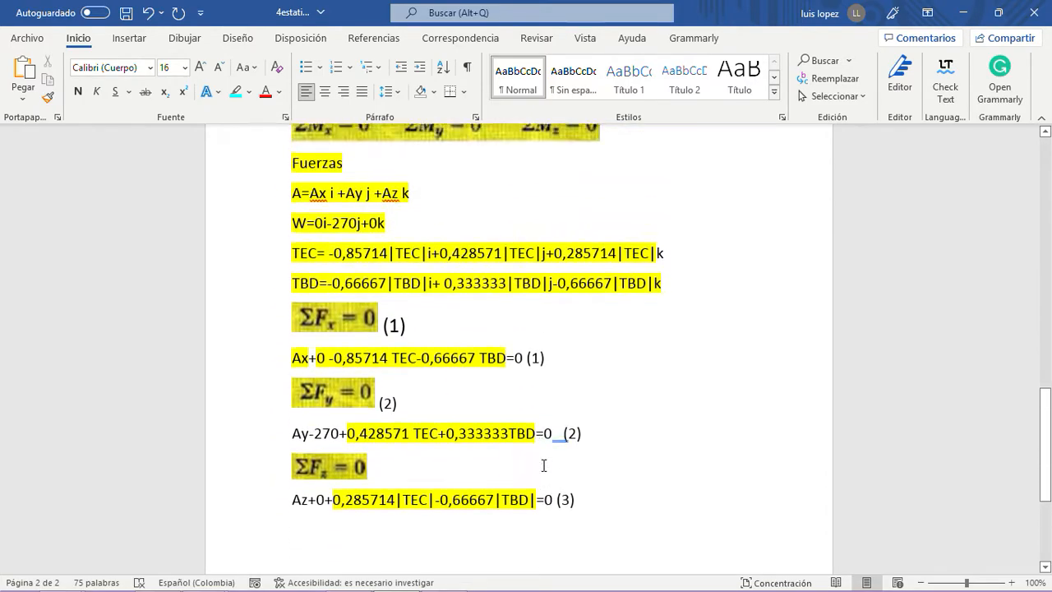
scroll(543, 466, "down", 3)
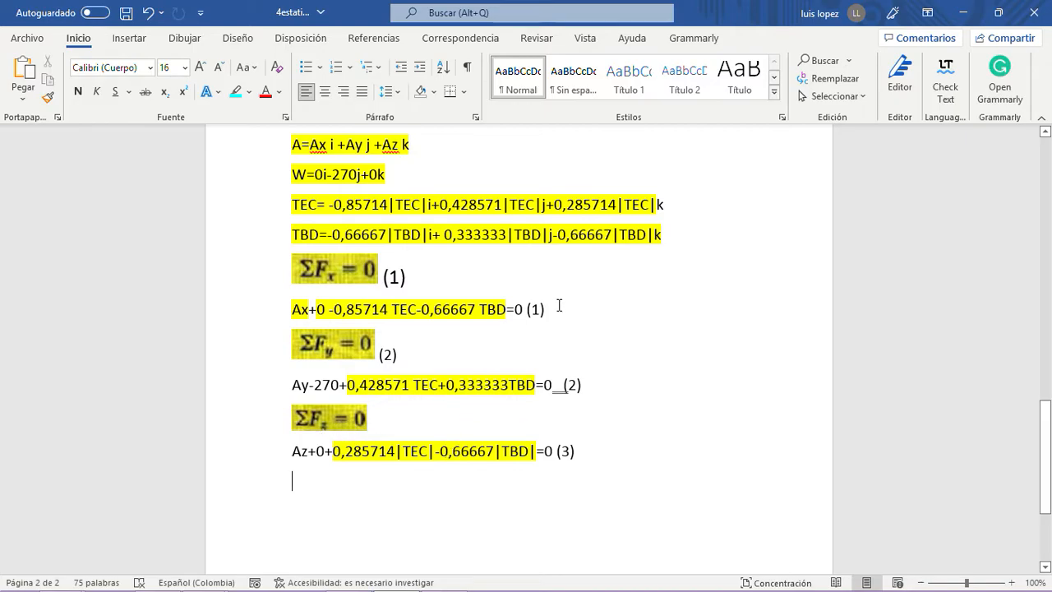
- Insert a new line below the ΣFx equation (1) and begin its simplified form with "Ax"
double_click(321, 311)
left_click(559, 315)
key("Return")
type("A")
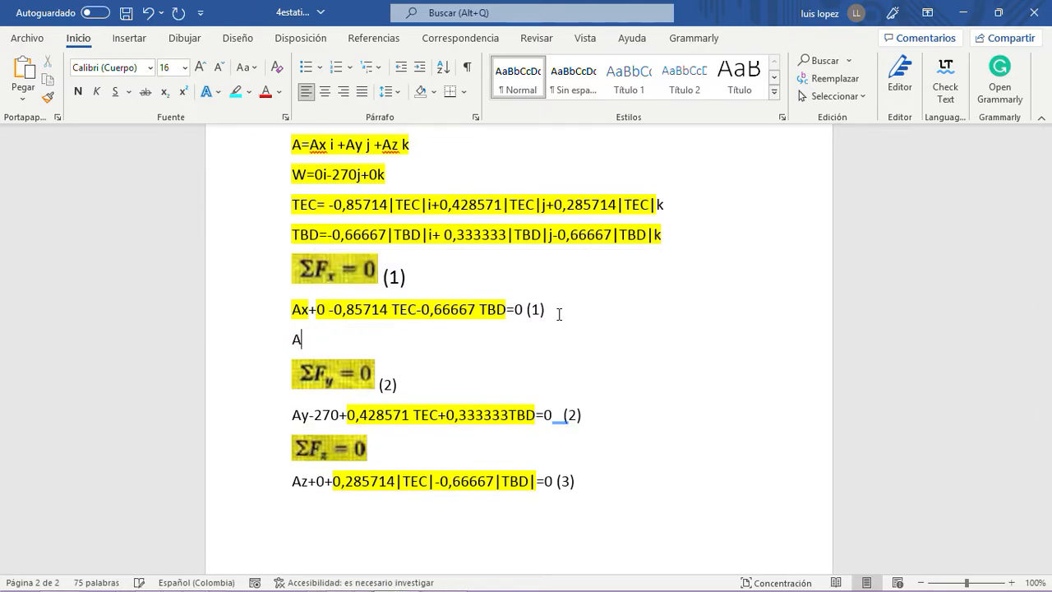
type("x")
- Complete the simplified ΣFx line after "Ax" with the copied "-0,85714 TEC-0,66667 TBD=0" and insert a space after TEC
left_click_drag(525, 309, 328, 309)
right_click(340, 309)
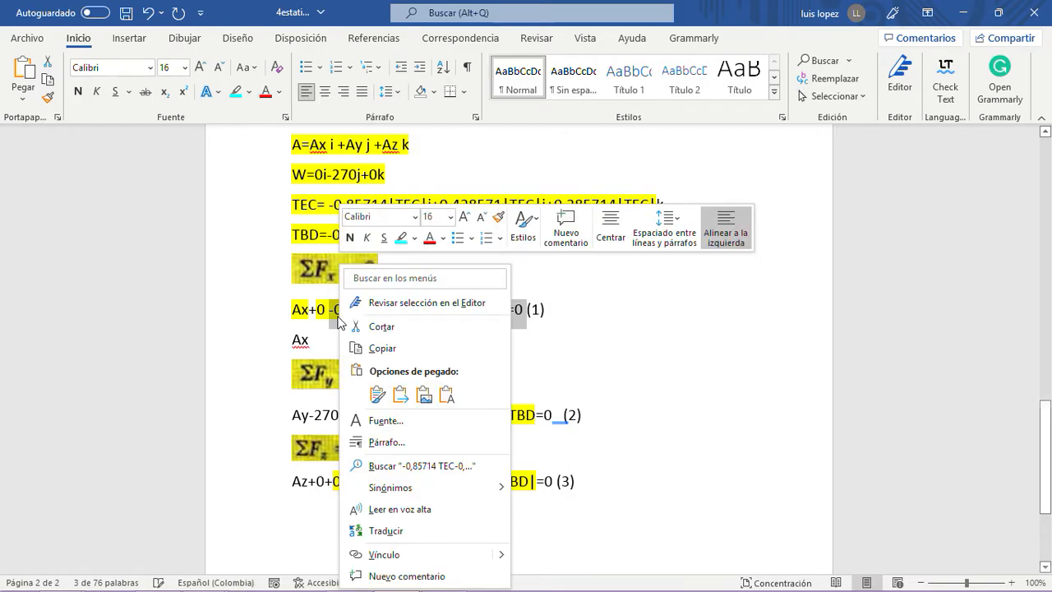
left_click(392, 350)
left_click(326, 339)
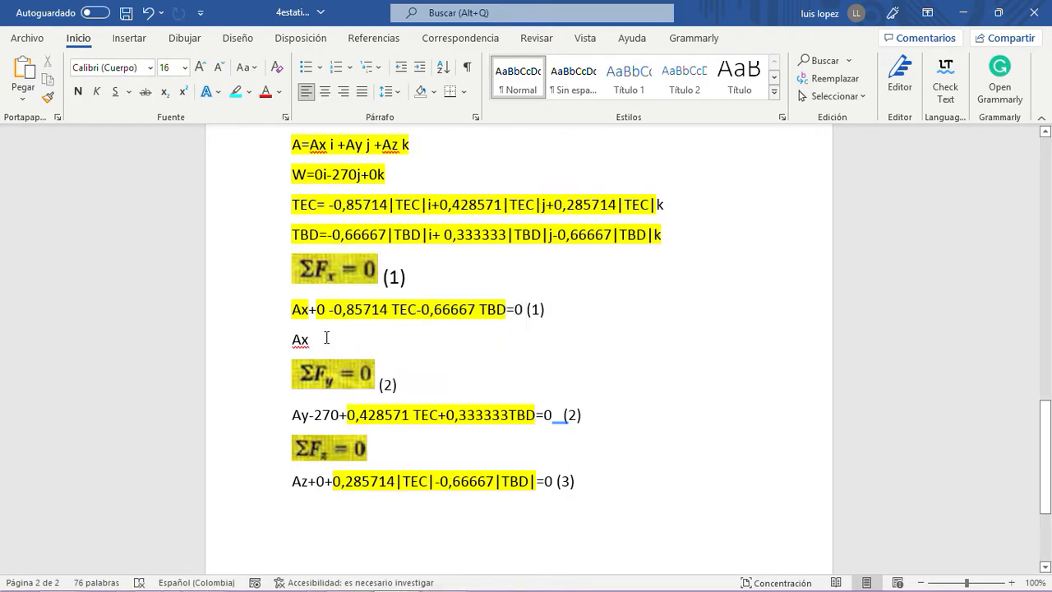
key("ctrl+v")
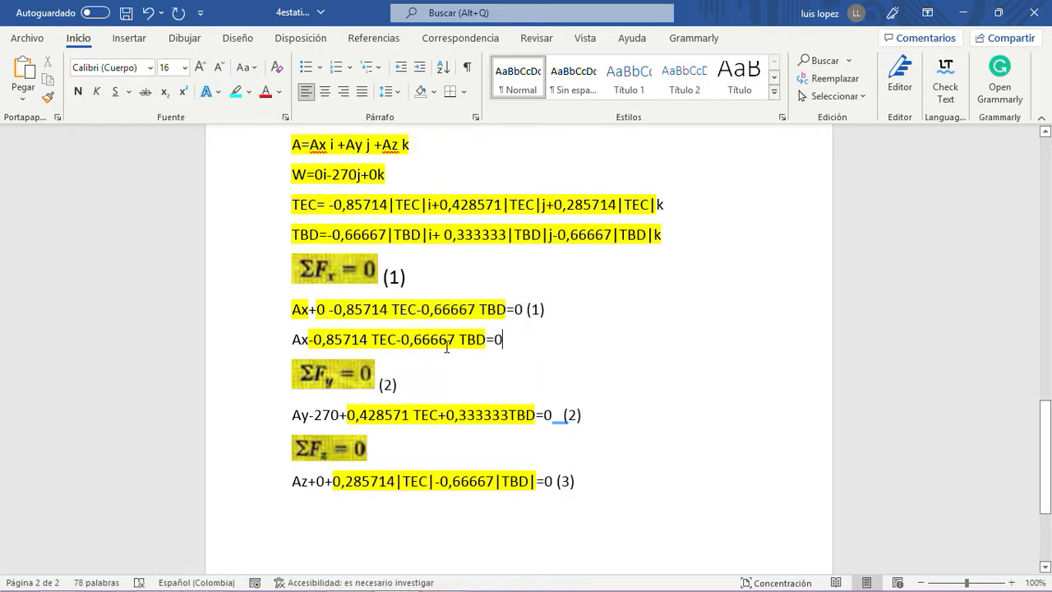
left_click(399, 339)
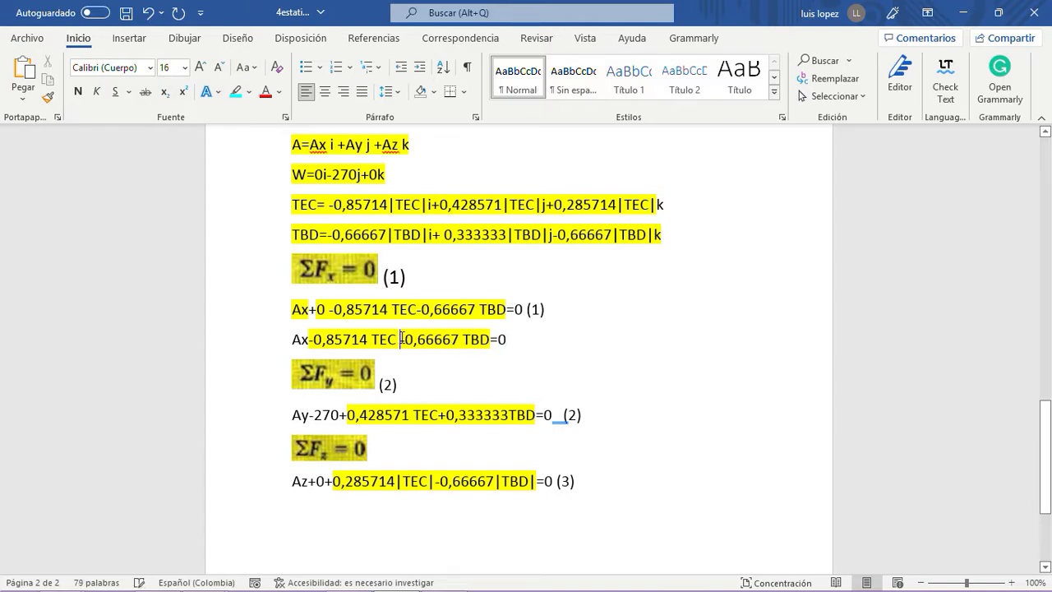
- Duplicate the ΣFy equation "Ay-270+0,428571 TEC+0,333333TBD=0" onto a new line directly below it
scroll(503, 344, "down", 2)
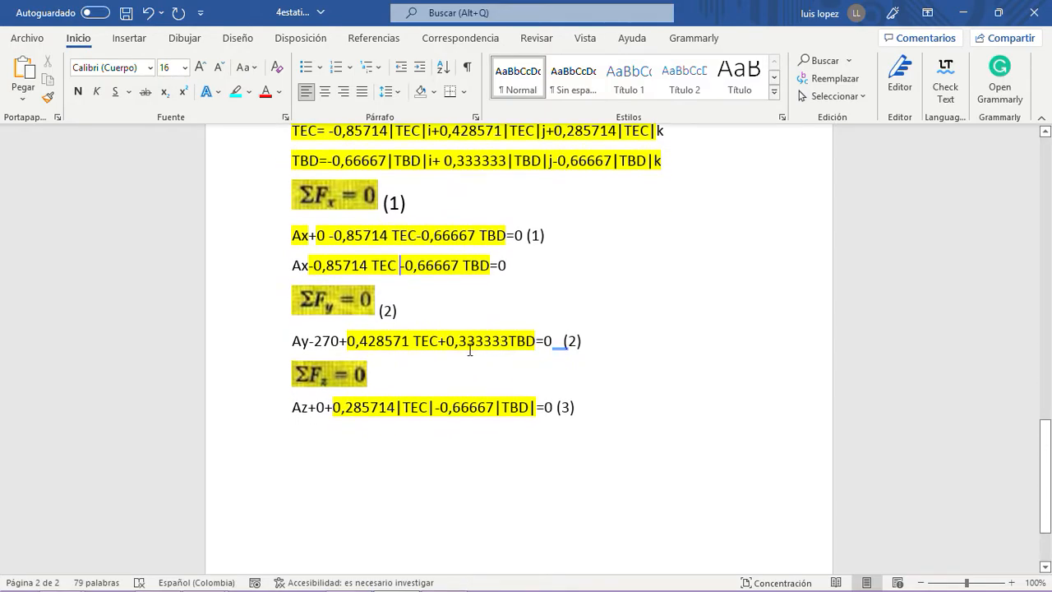
left_click_drag(562, 341, 292, 340)
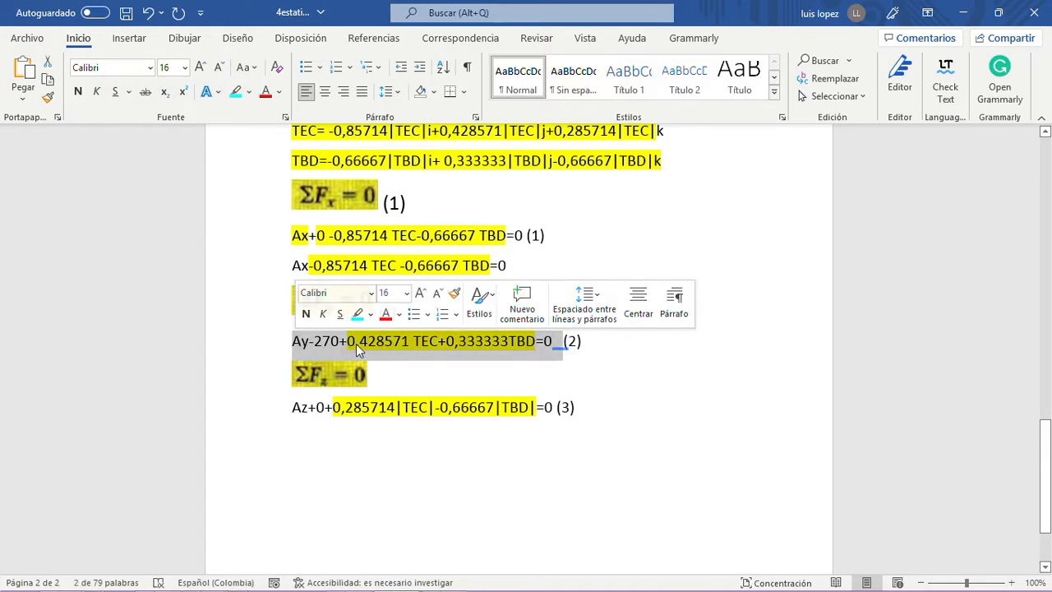
left_click(560, 340)
key("Return")
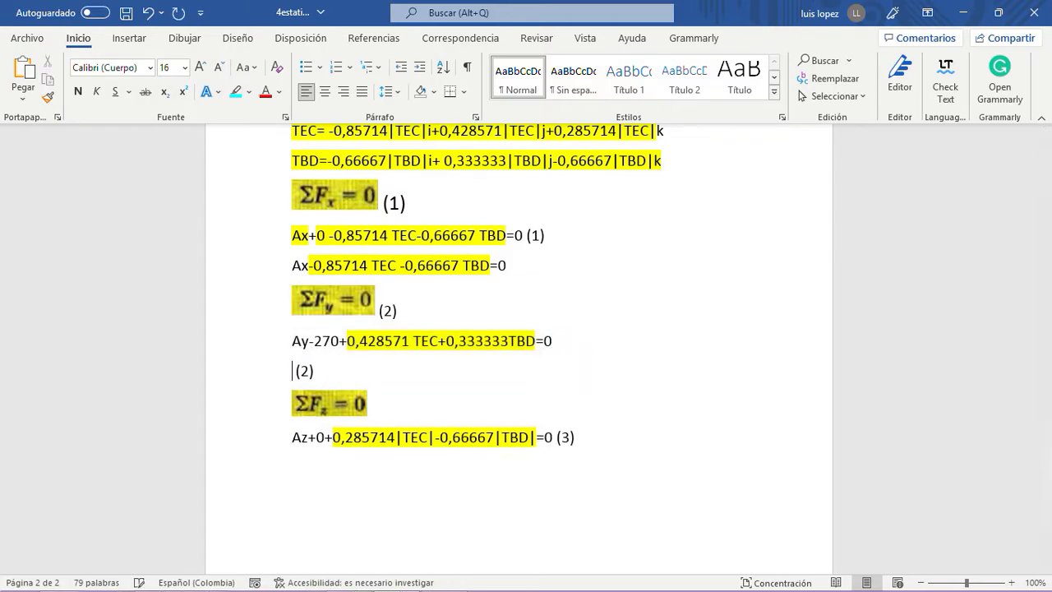
key("BackSpace")
key("BackSpace")
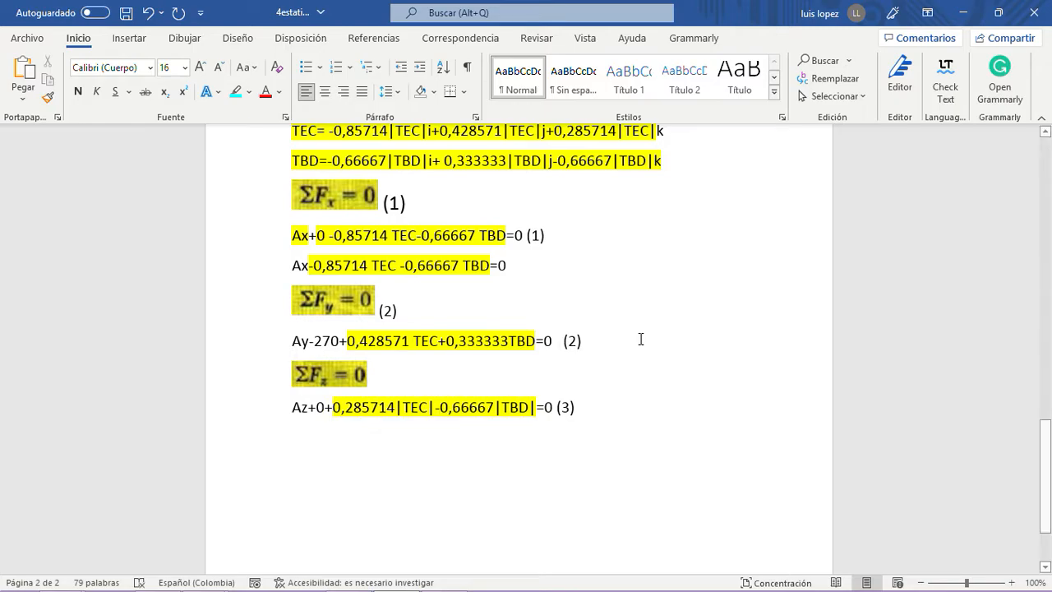
left_click(604, 343)
key("Return")
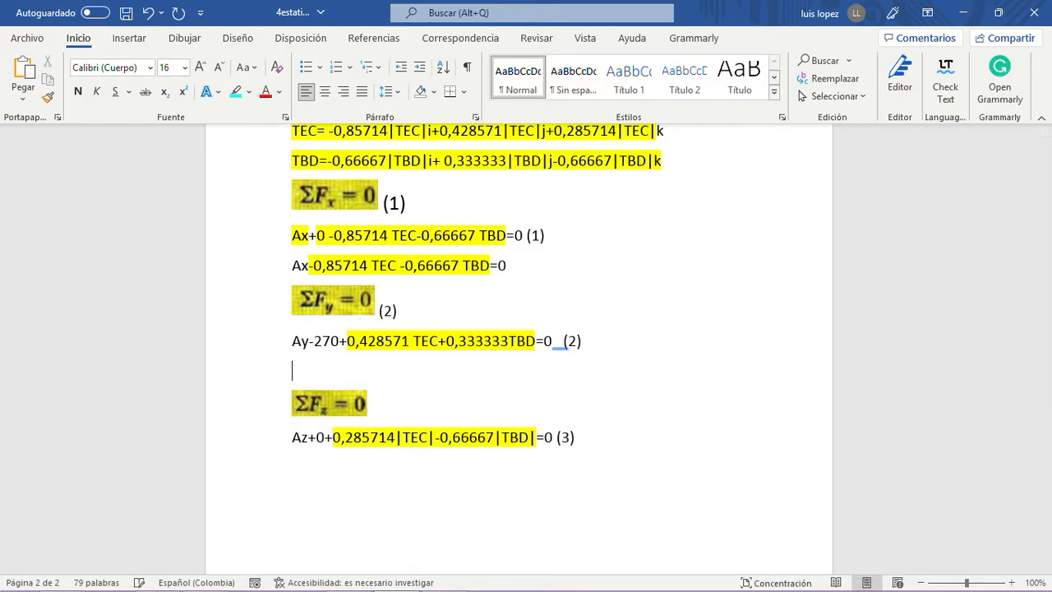
key("ctrl+v")
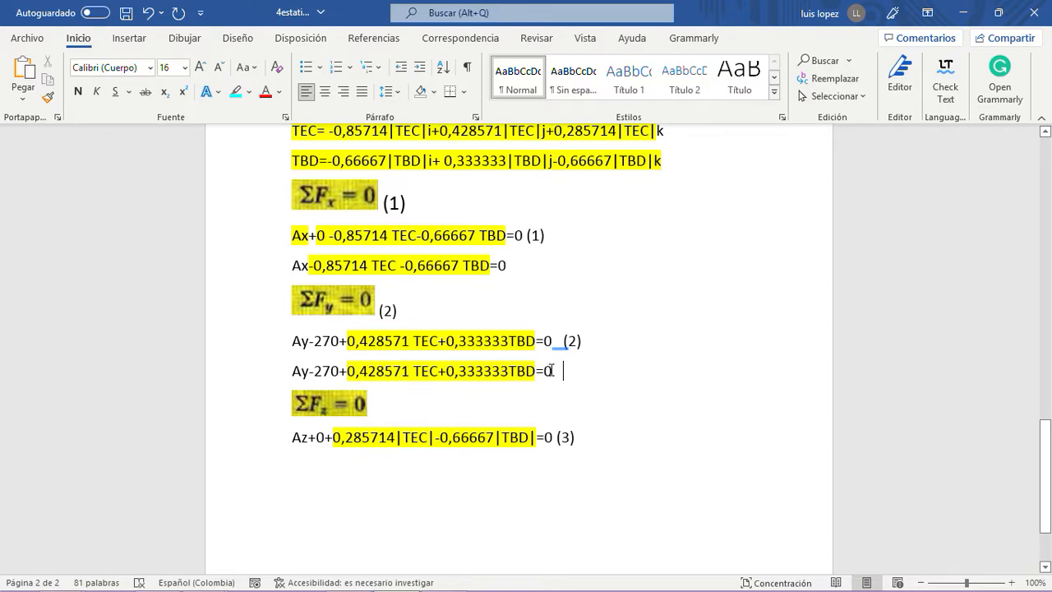
- Rearrange the duplicated ΣFy equation to "Ay+0,428571 TEC+0,333333TBD=270" and label it (2)
key("BackSpace")
type("27")
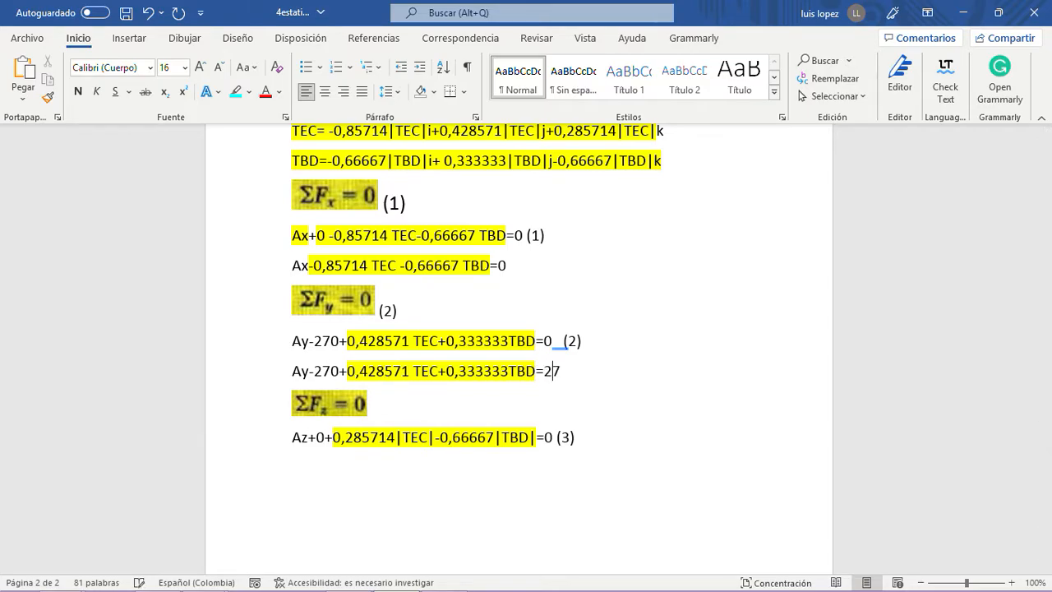
left_click(341, 371)
key("BackSpace")
key("BackSpace")
key("BackSpace")
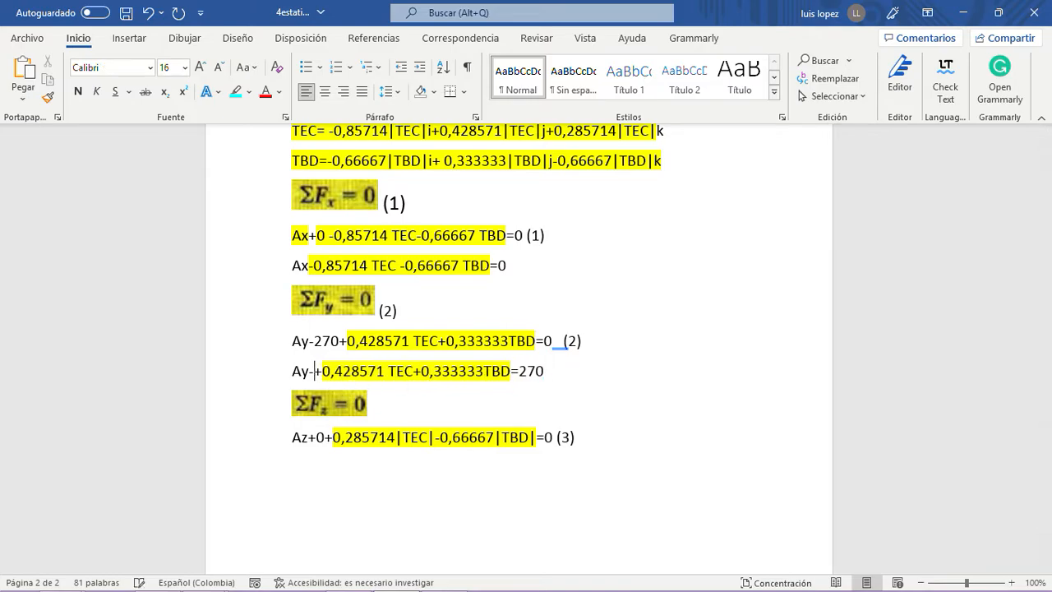
key("BackSpace")
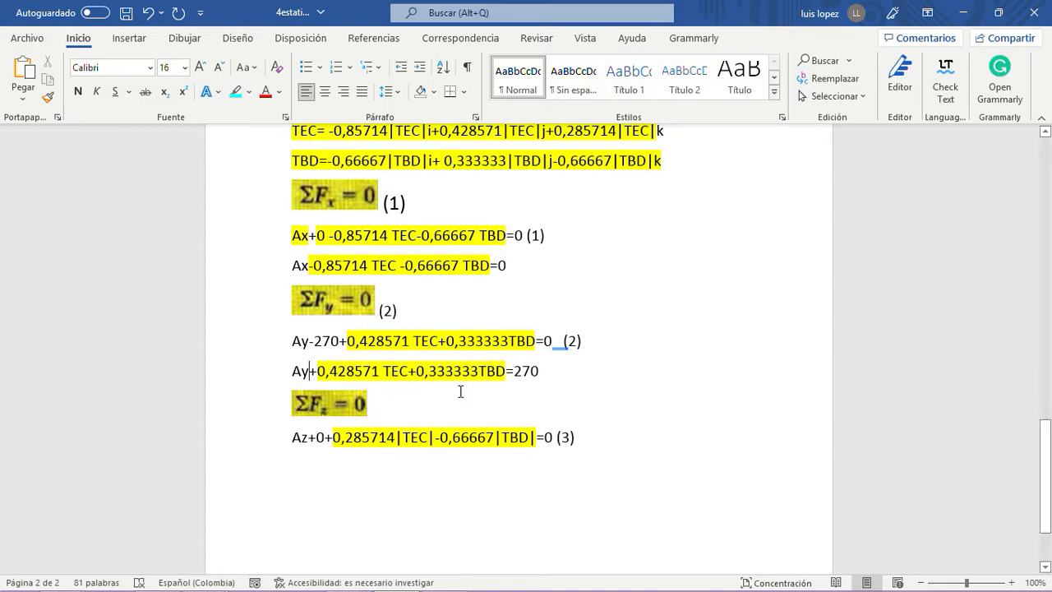
scroll(552, 348, "down", 2)
left_click(571, 296)
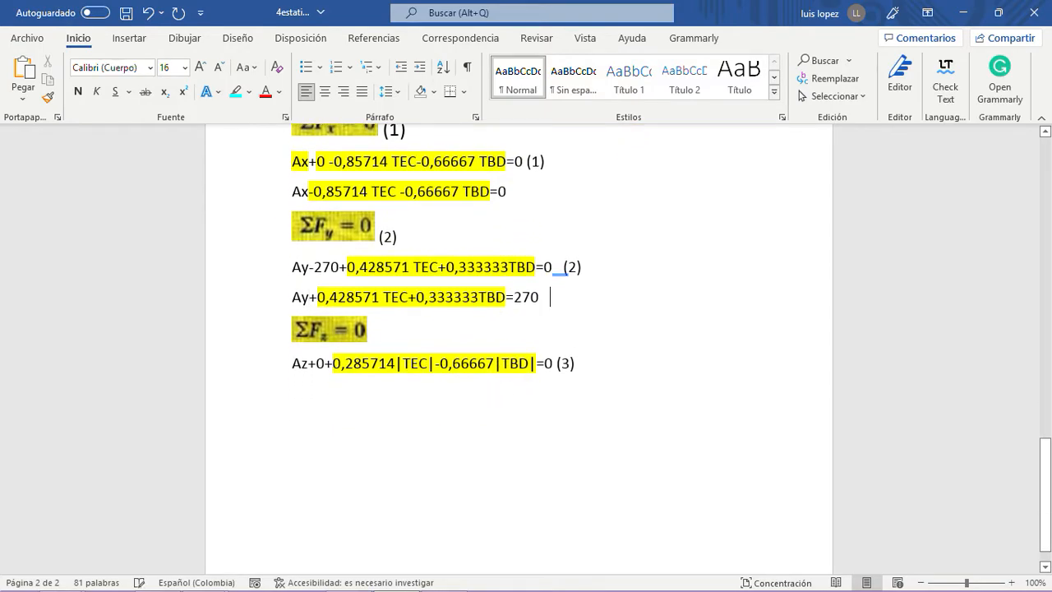
type("(2)")
- Simplify equation (3) to "Az+0,285714TEC-0,66667TBD=0" by deleting the magnitude bars and the zero term
left_click(403, 362)
key("BackSpace")
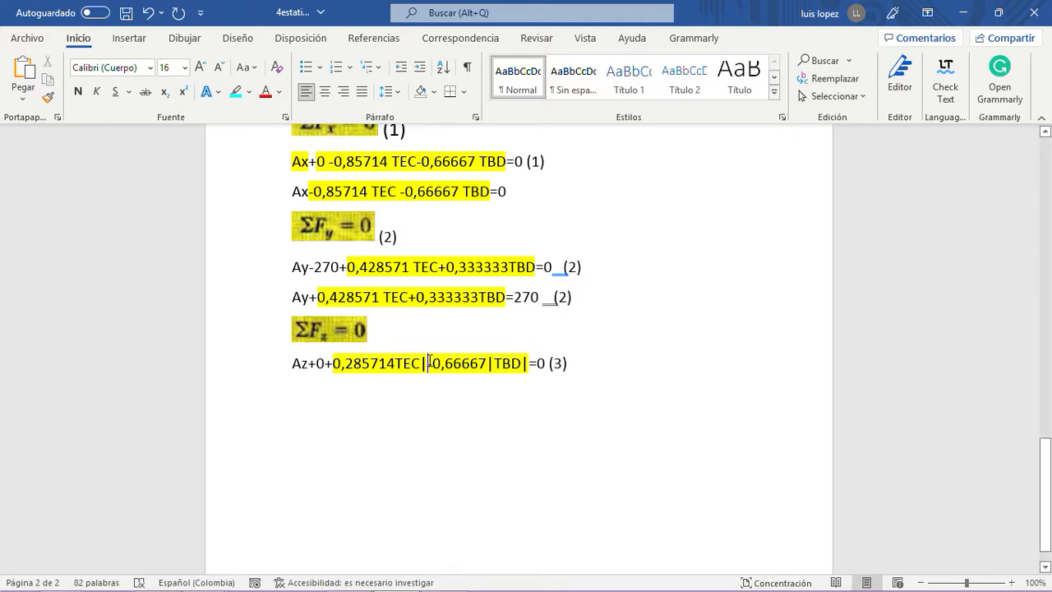
left_click(429, 361)
key("BackSpace")
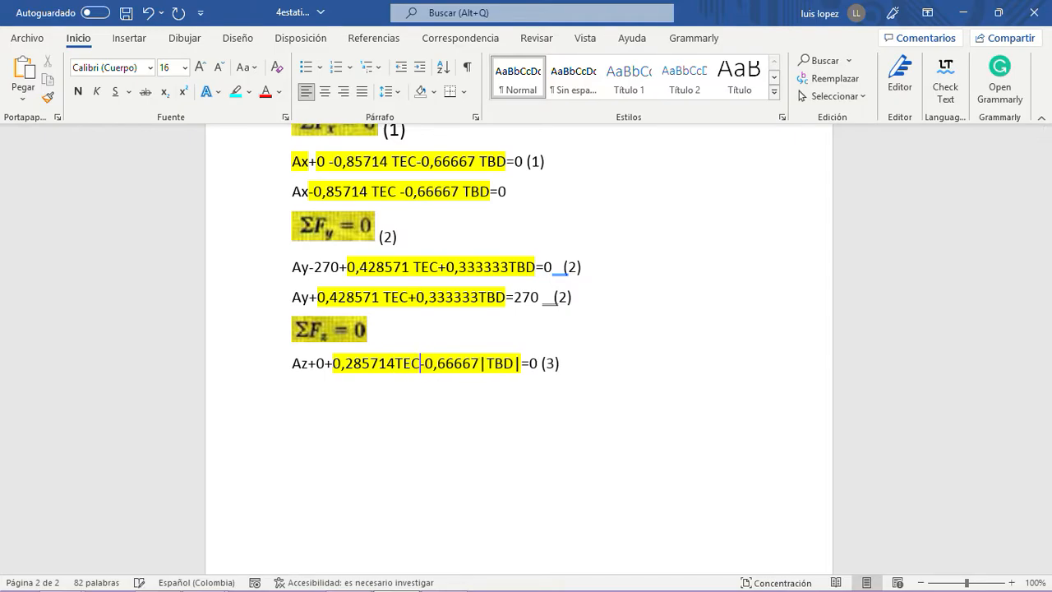
left_click(486, 363)
key("BackSpace")
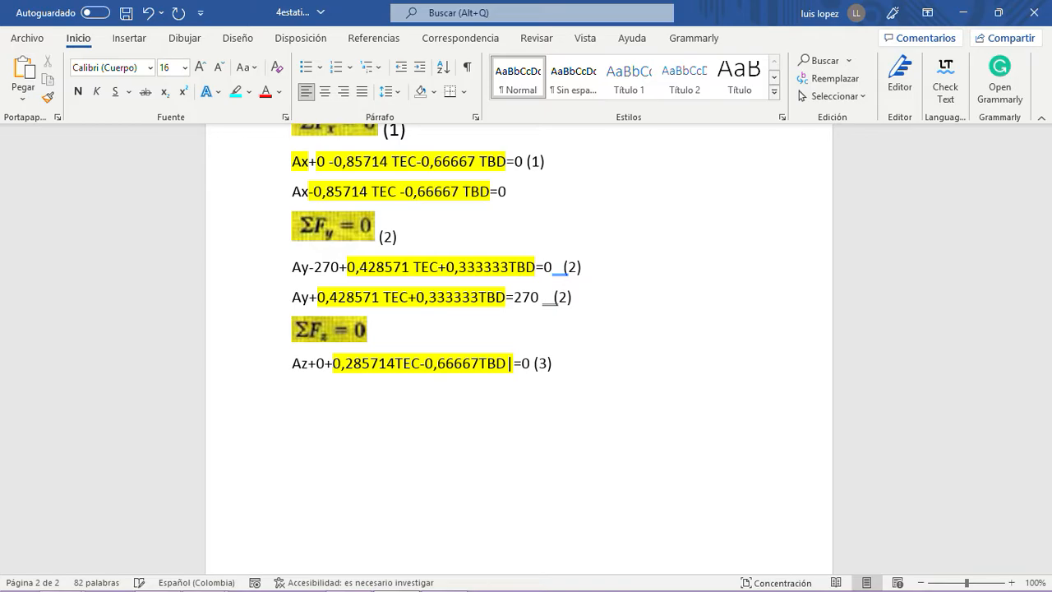
left_click(513, 362)
key("BackSpace")
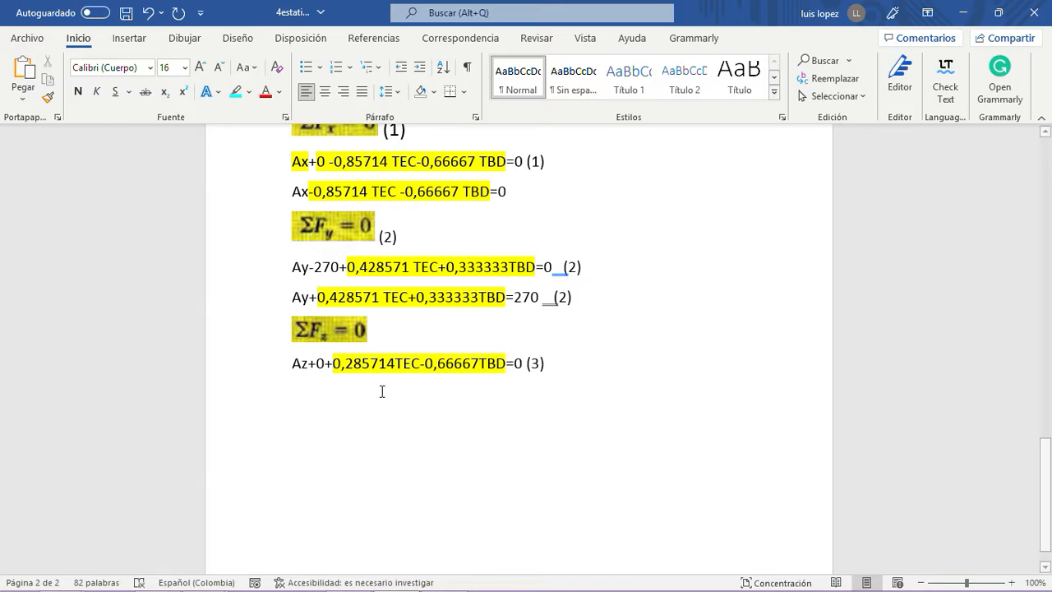
left_click(324, 363)
key("BackSpace")
key("BackSpace")
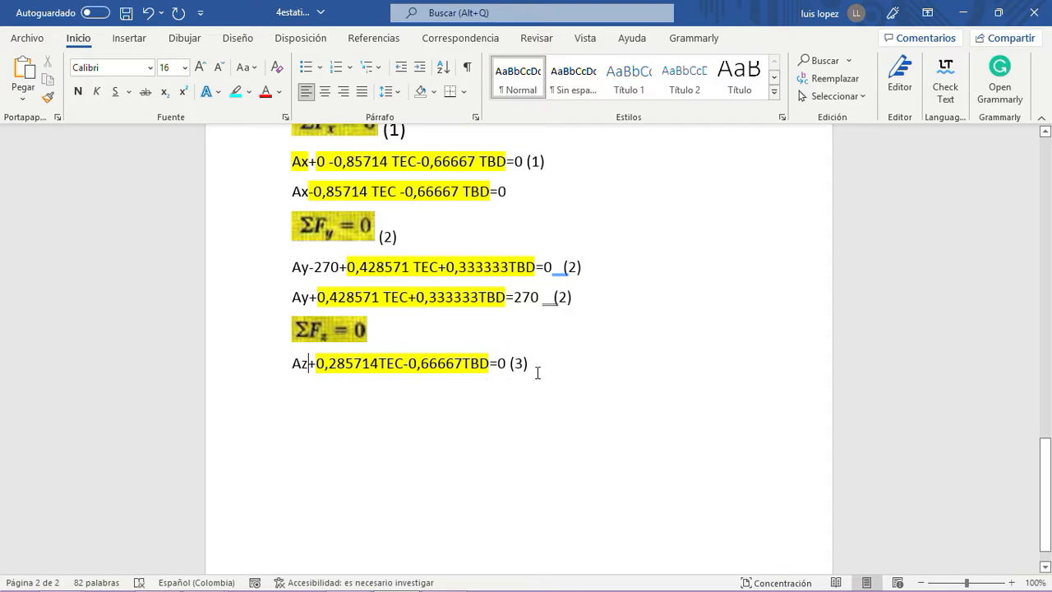
- Copy the MAW, MATBD and MATEC moment lines and paste them below the ΣFz equation (3)
scroll(552, 366, "up", 2)
scroll(550, 362, "down", 2)
scroll(407, 338, "up", 5)
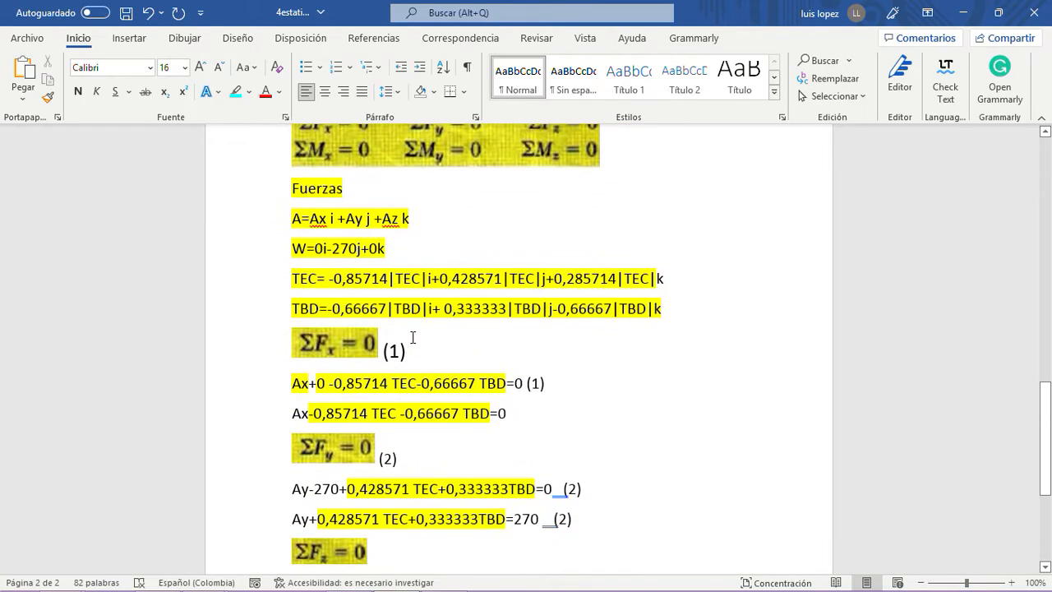
scroll(415, 337, "up", 3)
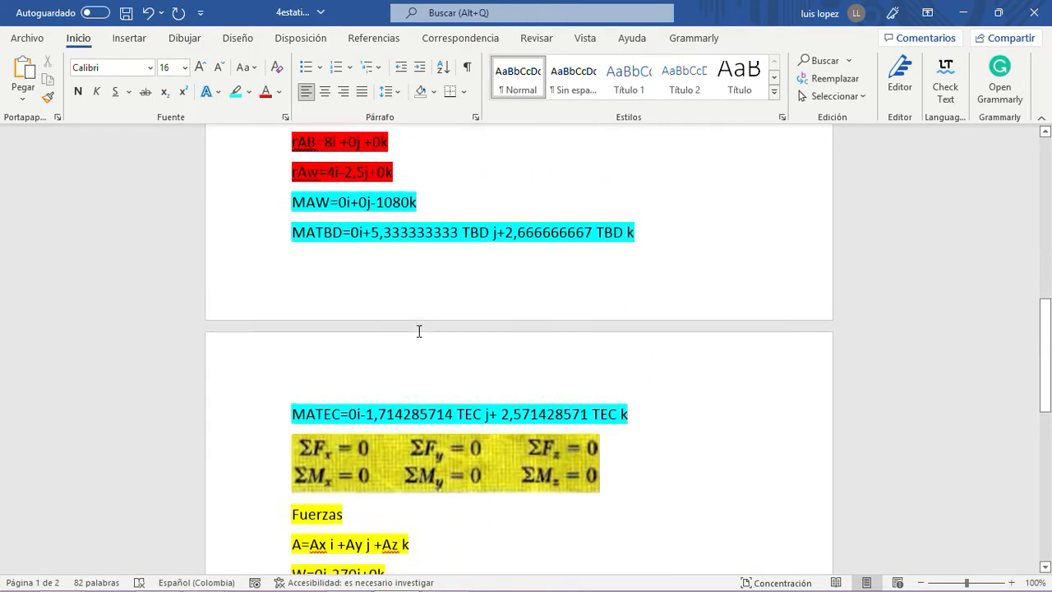
scroll(421, 331, "down", 2)
scroll(422, 331, "up", 1)
left_click_drag(636, 455, 298, 261)
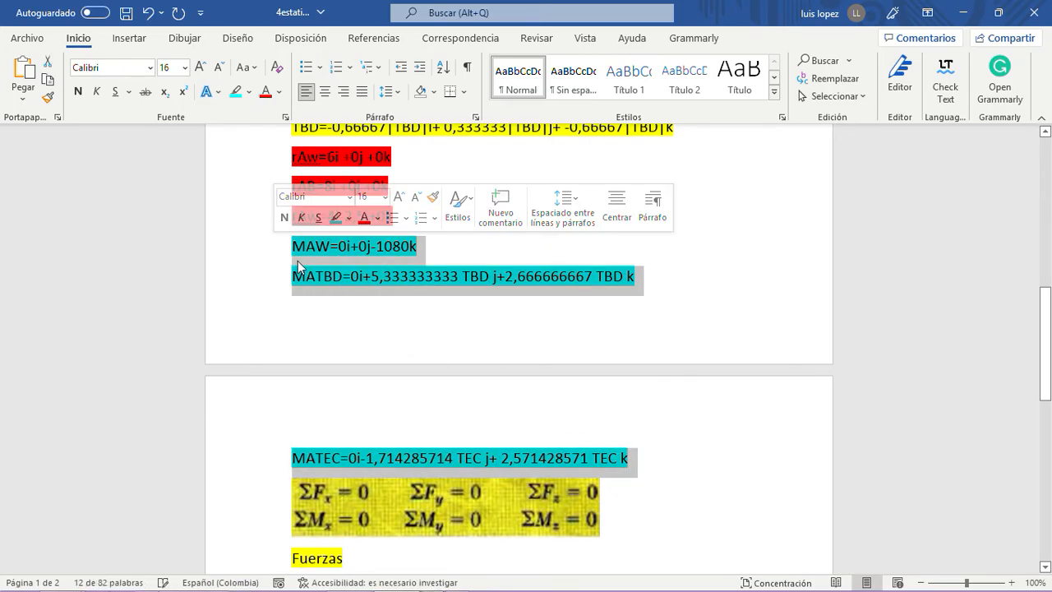
right_click(297, 260)
left_click(364, 342)
scroll(370, 327, "down", 3)
scroll(371, 327, "down", 5)
left_click(316, 386)
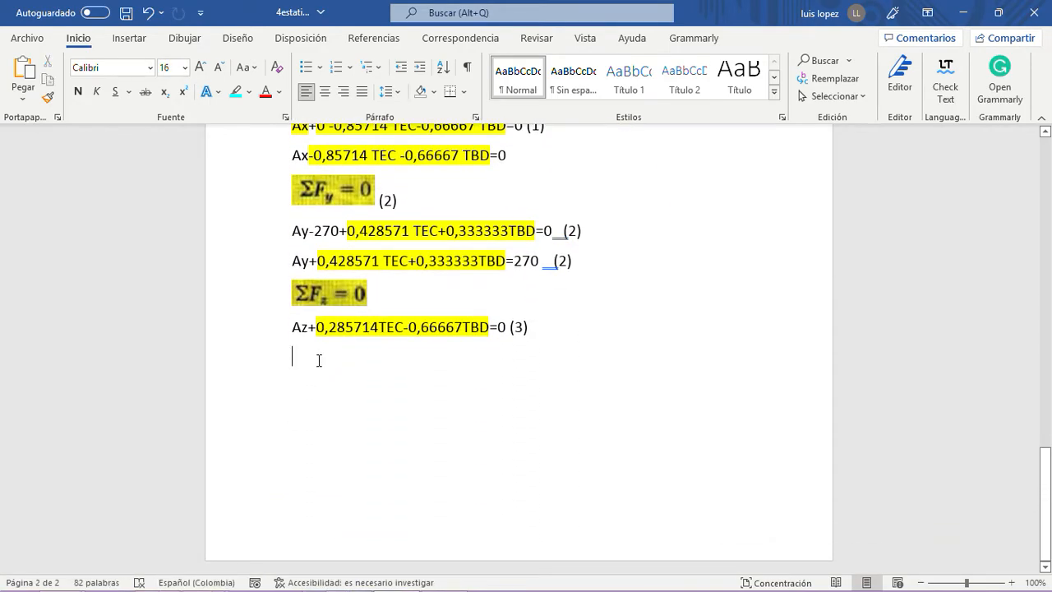
key("ctrl+v")
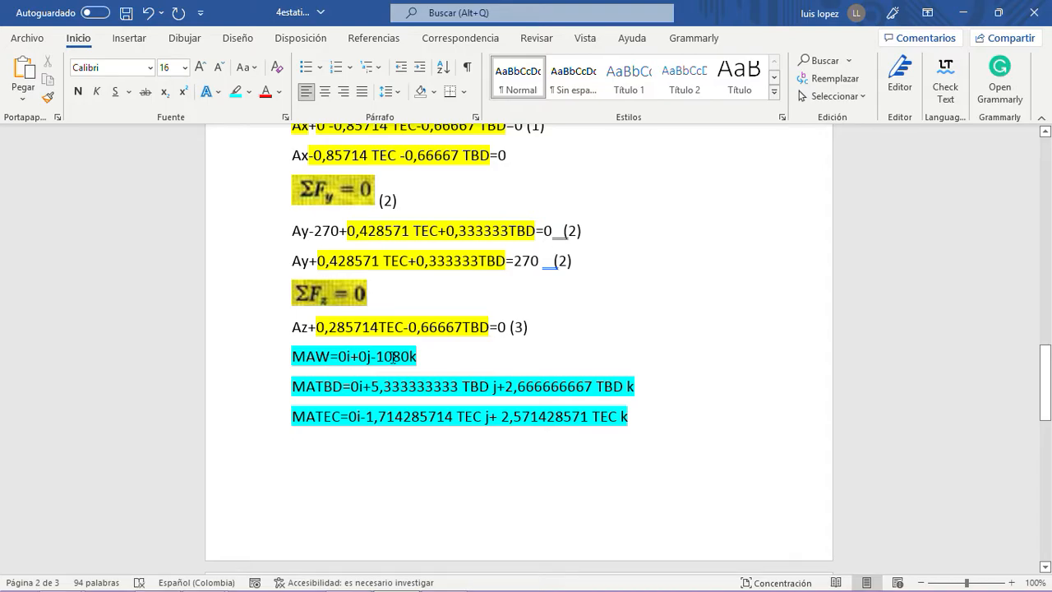
scroll(395, 353, "up", 5)
scroll(393, 353, "up", 1)
left_click(395, 390)
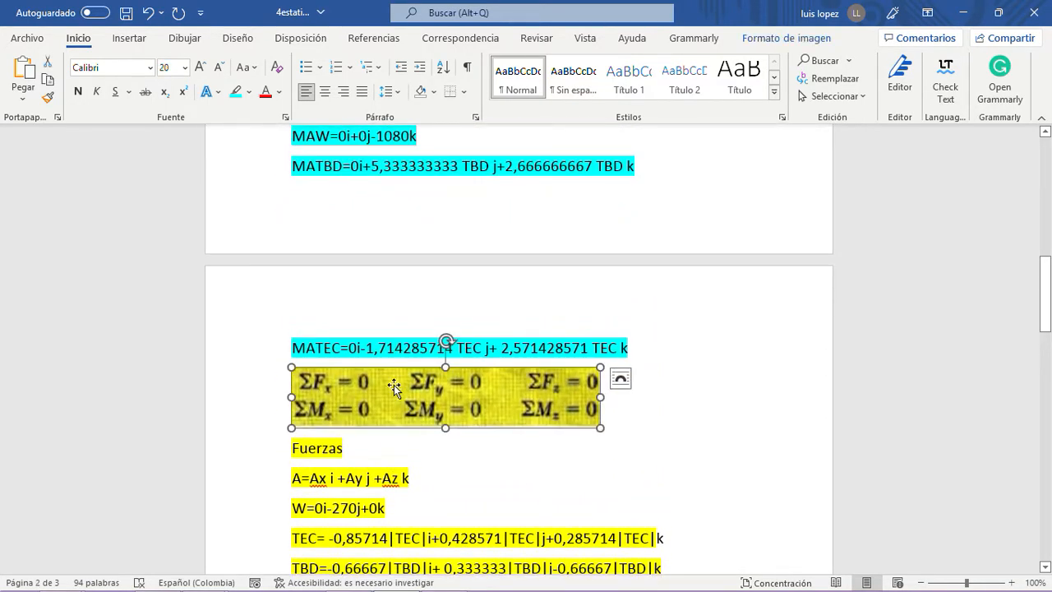
scroll(395, 386, "down", 6)
left_click(639, 385)
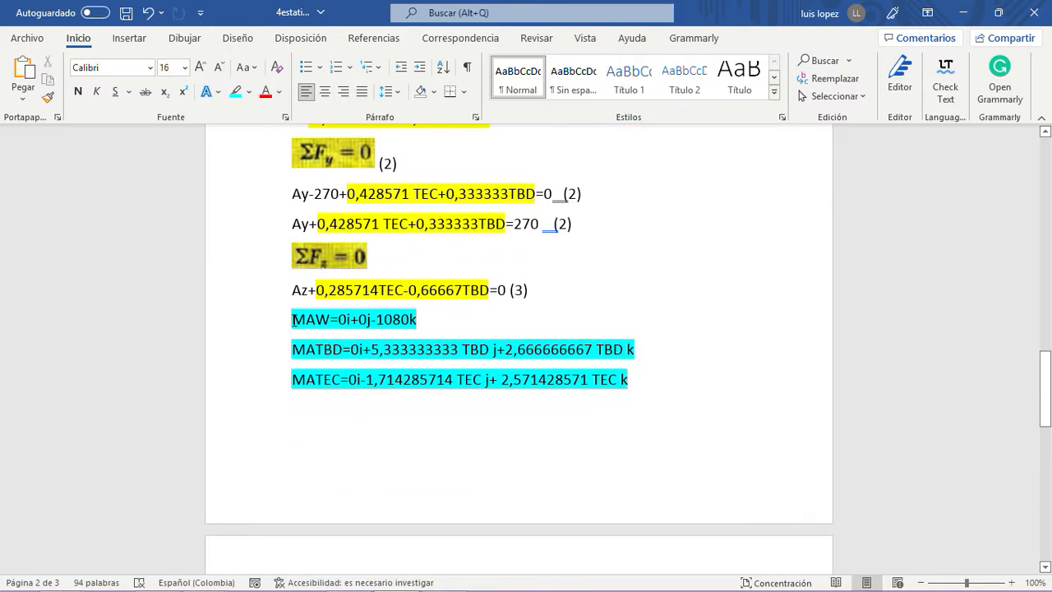
- Insert blank lines between equation (3) and the pasted MAW line to move the moment lines onto the following page
left_click(294, 319)
key("Return")
key("Return")
key("Return")
key("Return")
key("Return")
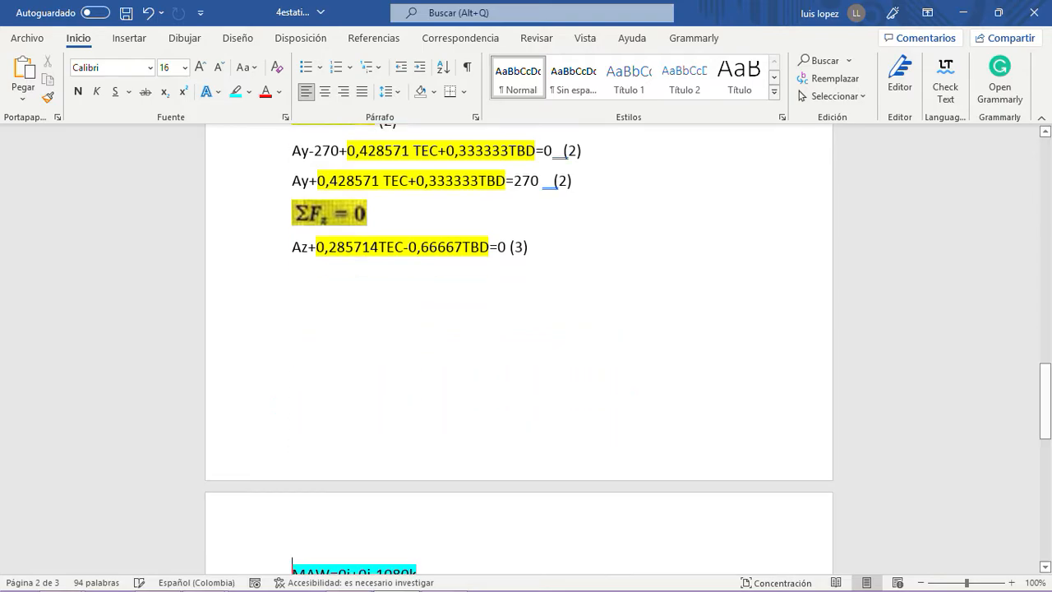
- Highlight the whole ΣFz equation (3) in bright green and add spaces before its label (3)
scroll(288, 298, "up", 3)
left_click_drag(535, 363, 276, 362)
left_click(249, 92)
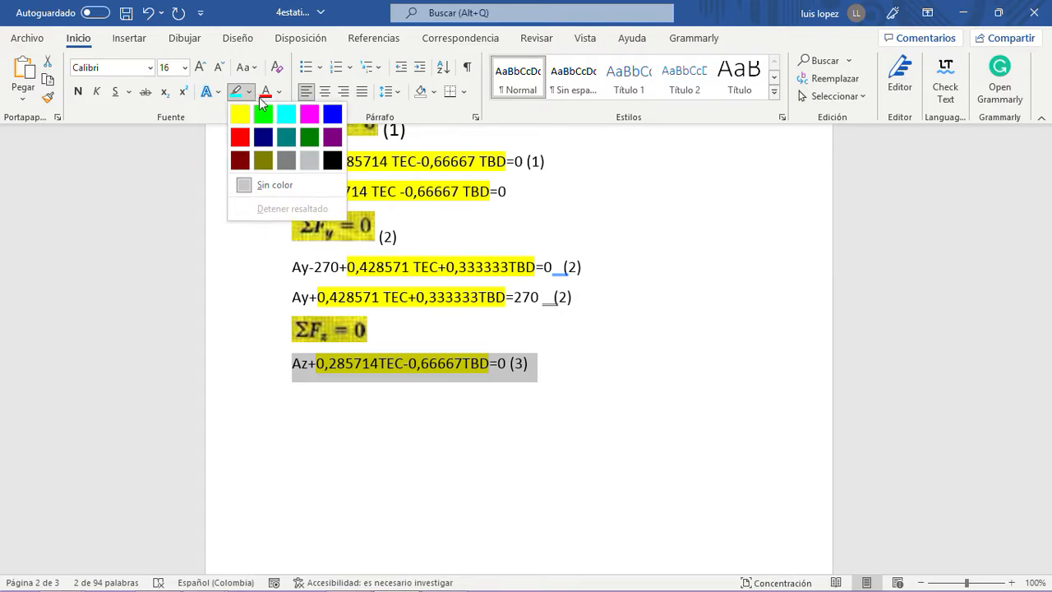
left_click(264, 113)
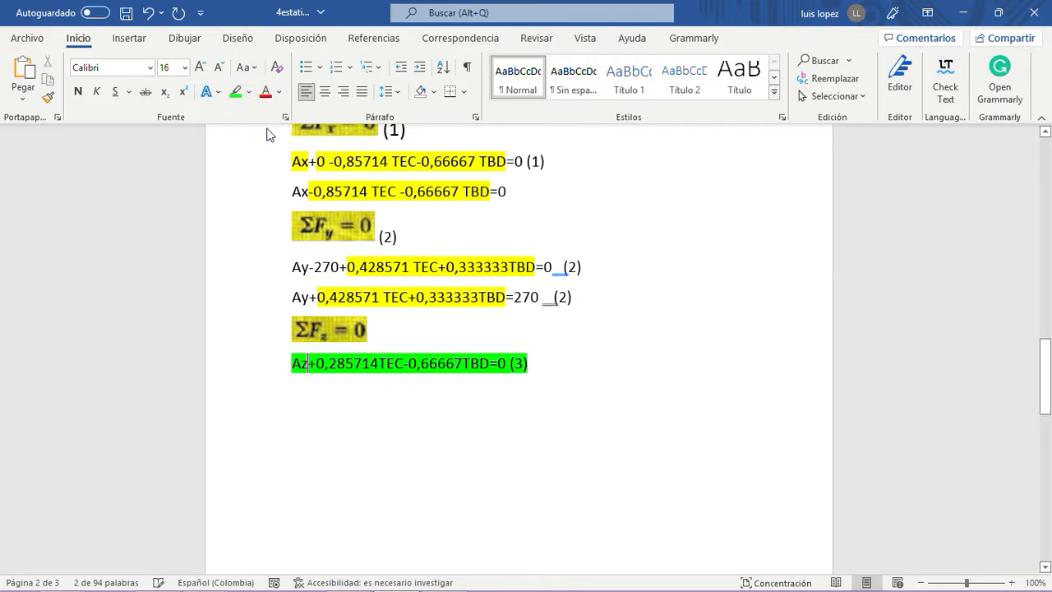
left_click(544, 295)
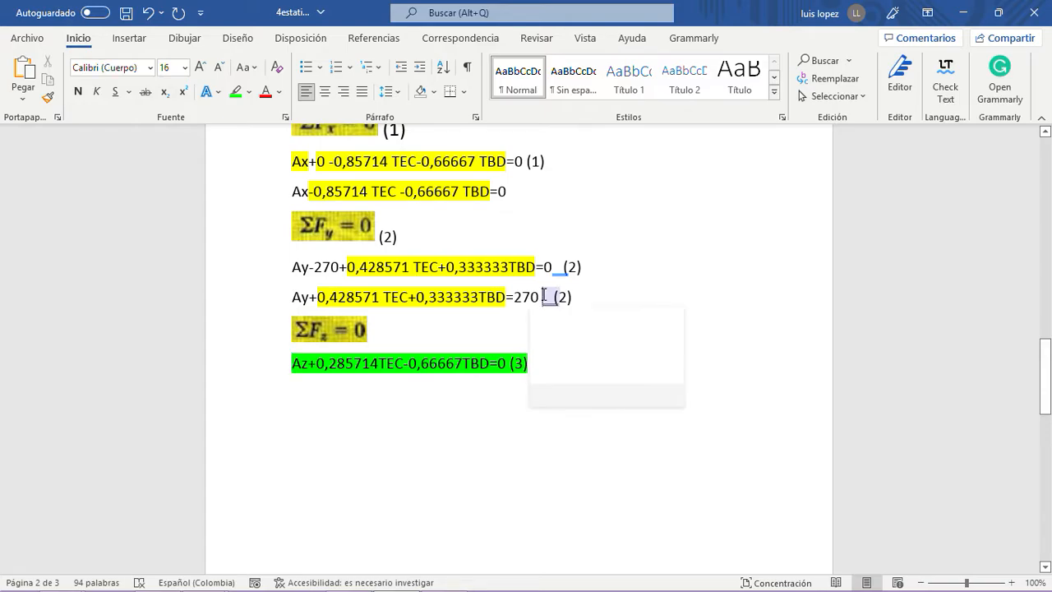
left_click_drag(573, 297, 266, 296)
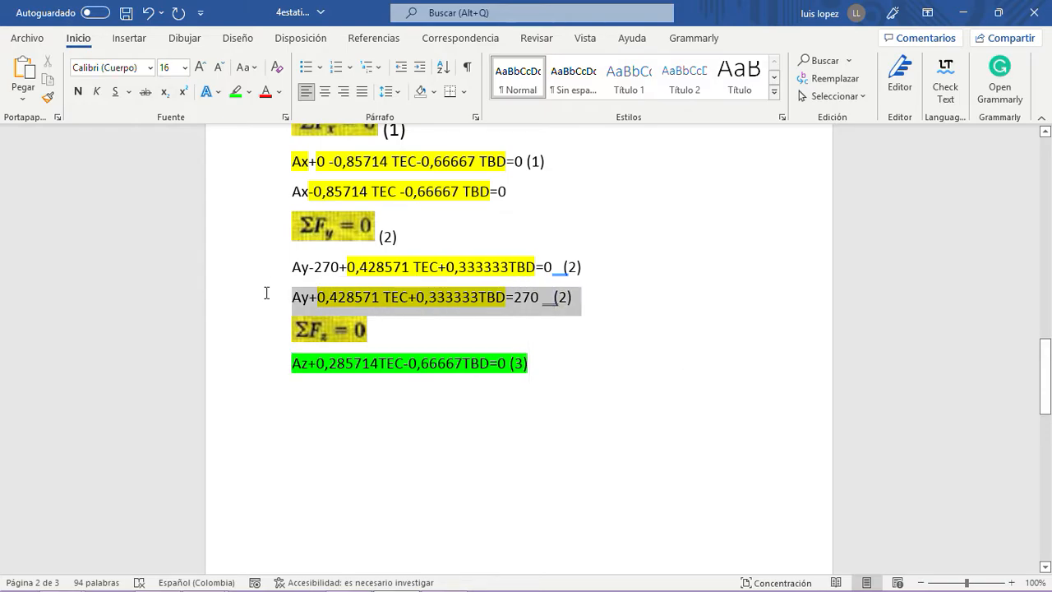
left_click(511, 361)
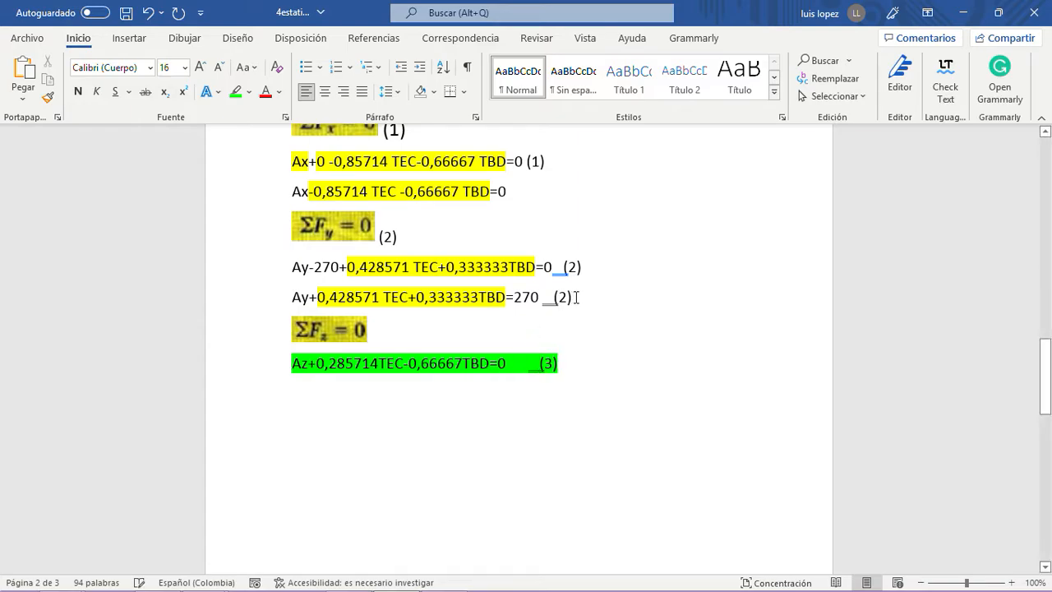
- Highlight the simplified ΣFy equation (2) and the simplified ΣFx equation in the same bright green
left_click_drag(576, 297, 290, 297)
left_click(235, 91)
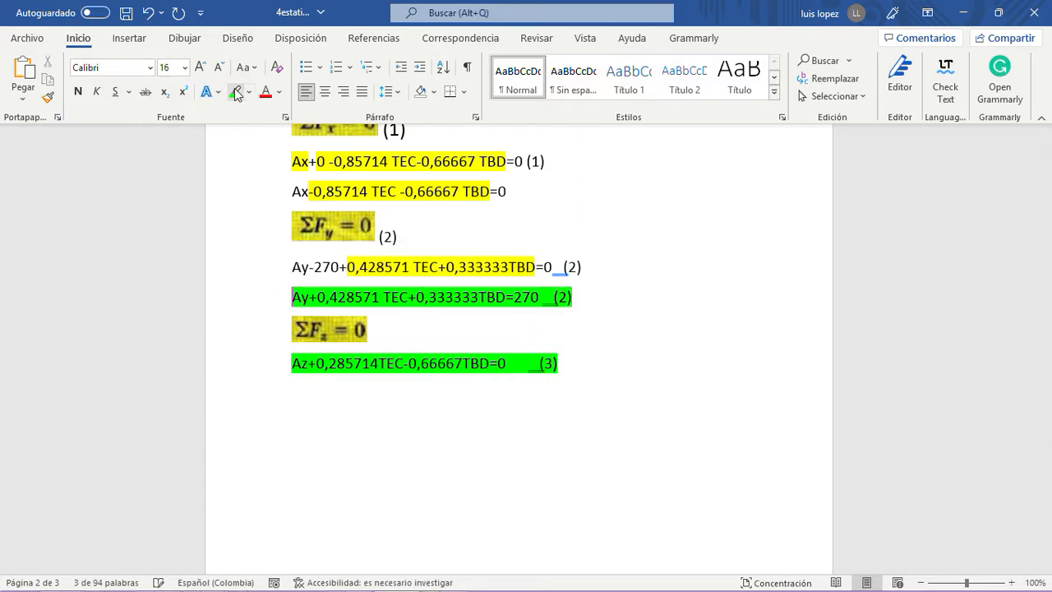
scroll(462, 308, "up", 2)
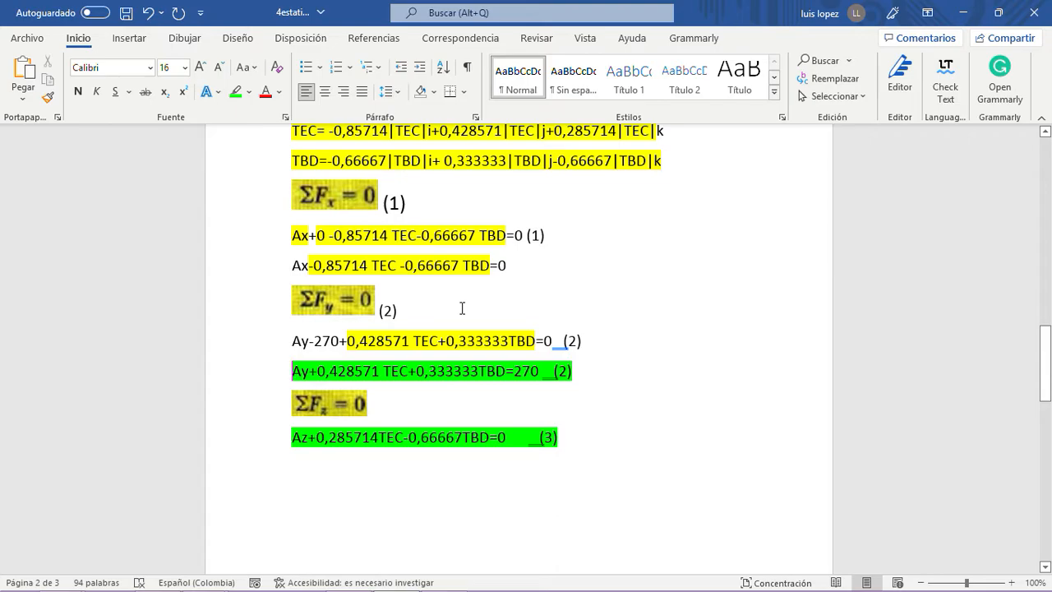
left_click_drag(510, 266, 290, 265)
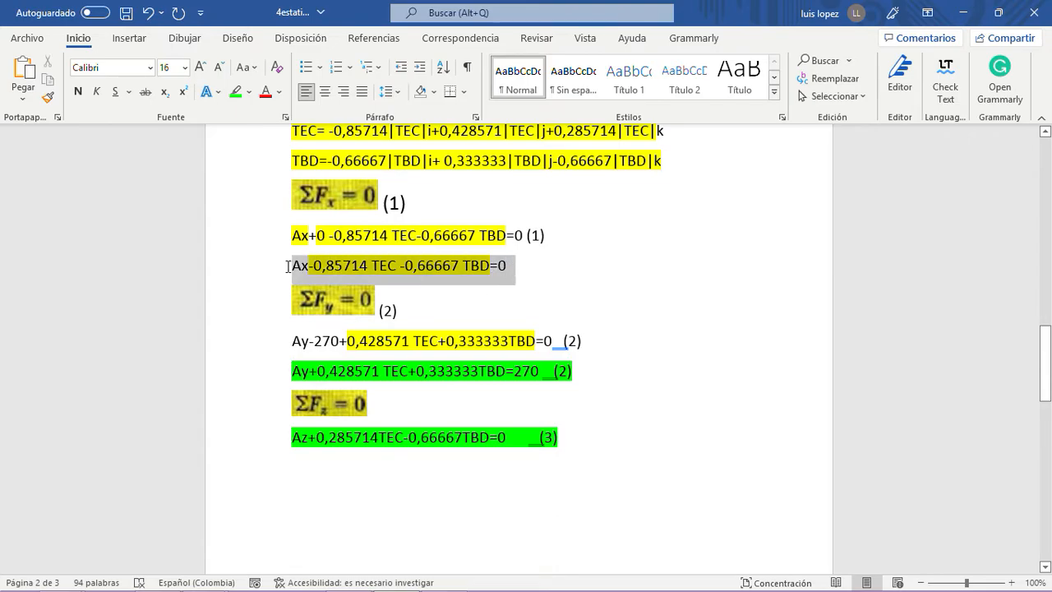
left_click(238, 91)
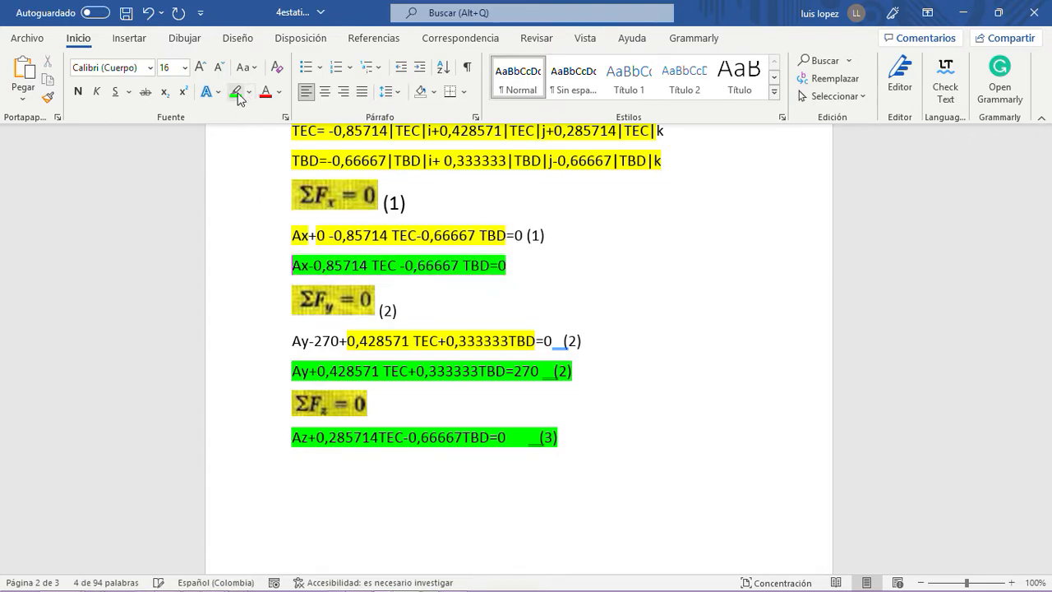
- Label the simplified ΣFx equation (1) and extend its bright green highlight over the label
left_click(559, 313)
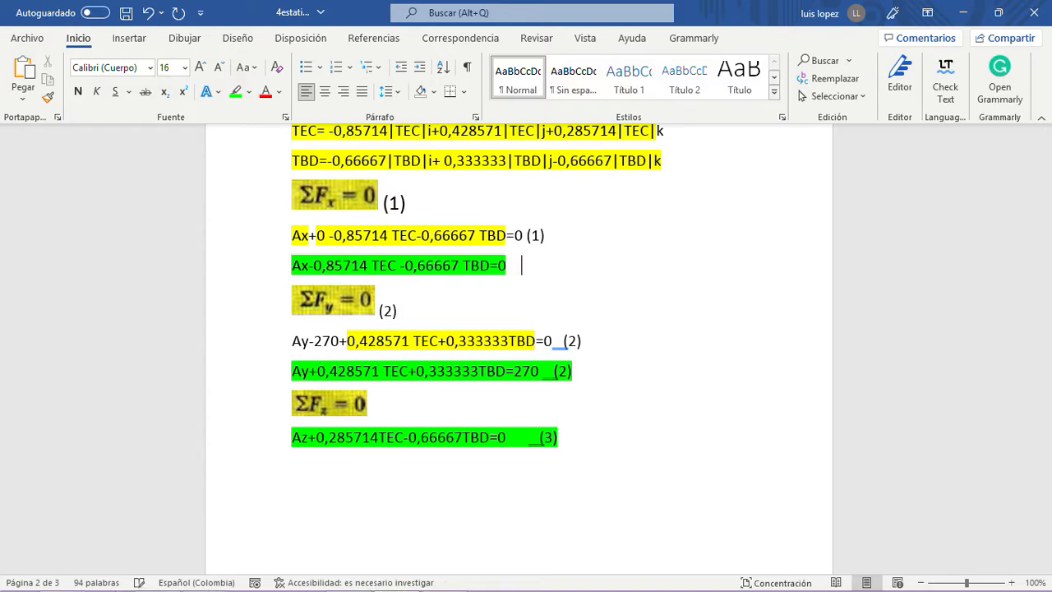
left_click(519, 264)
type("(1)")
left_click_drag(541, 265, 417, 265)
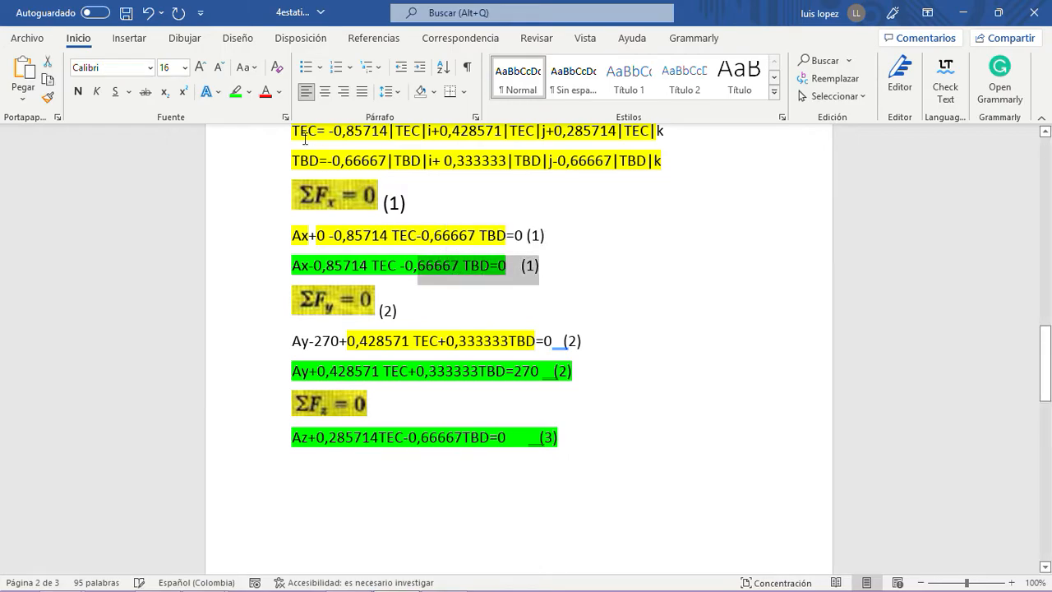
left_click(236, 93)
left_click(649, 298)
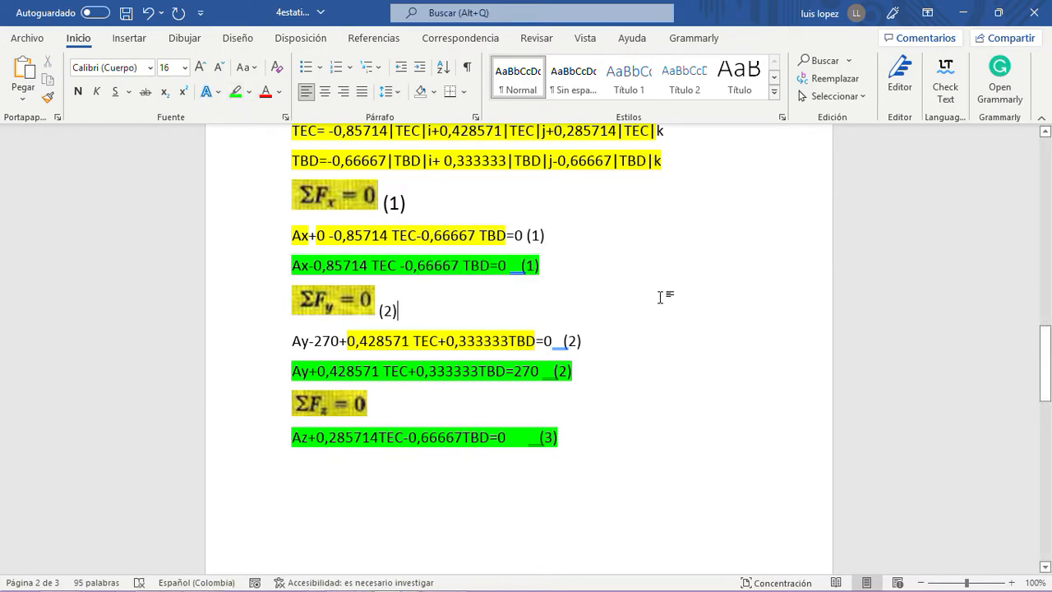
- Copy the picture of the six equilibrium equations and paste it on a new line below the second MATEC line
scroll(639, 361, "down", 5)
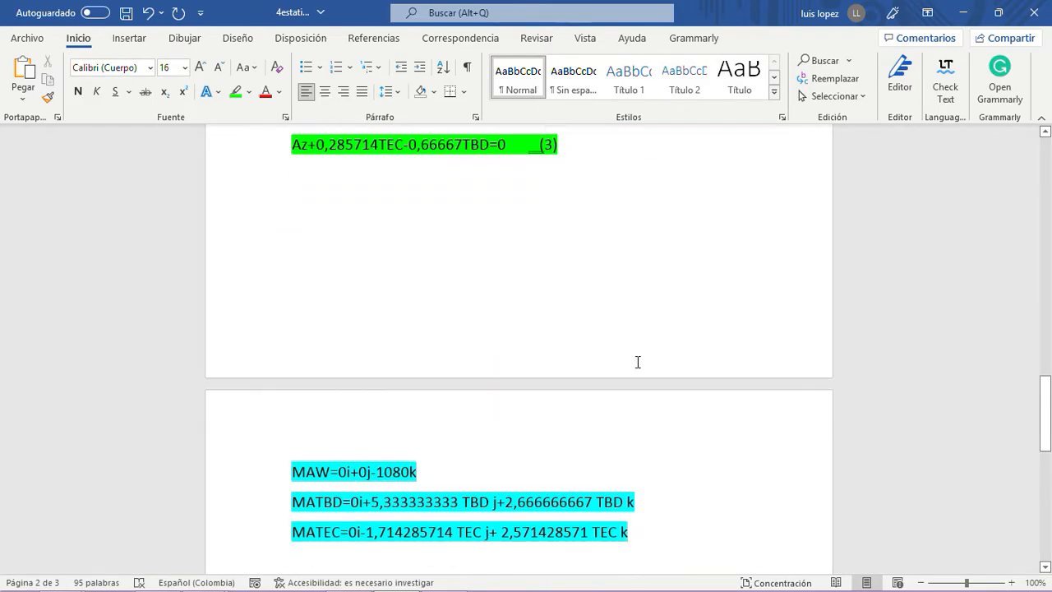
scroll(411, 365, "up", 6)
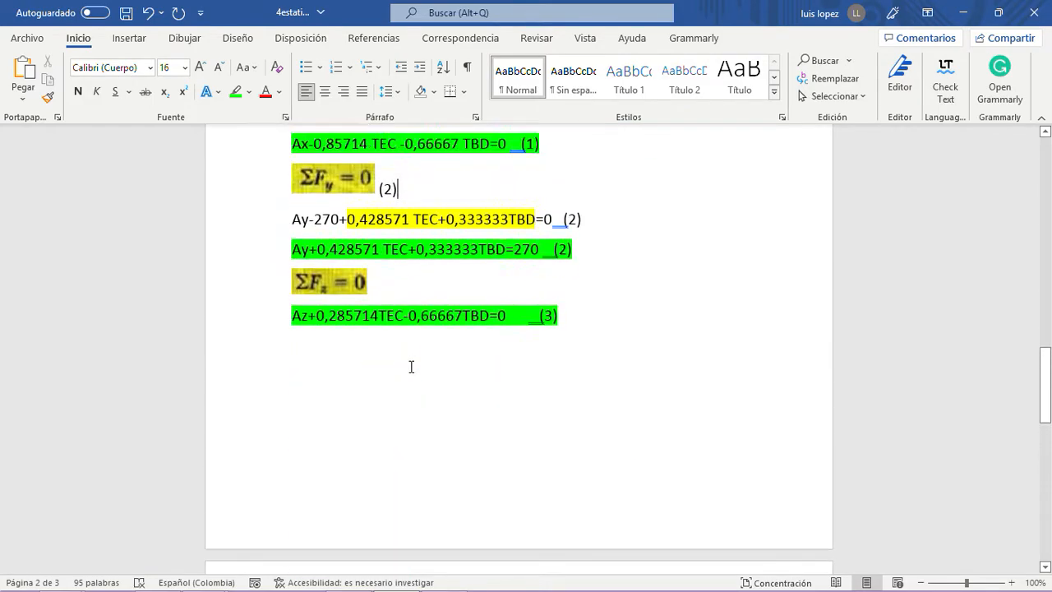
scroll(412, 332, "up", 4)
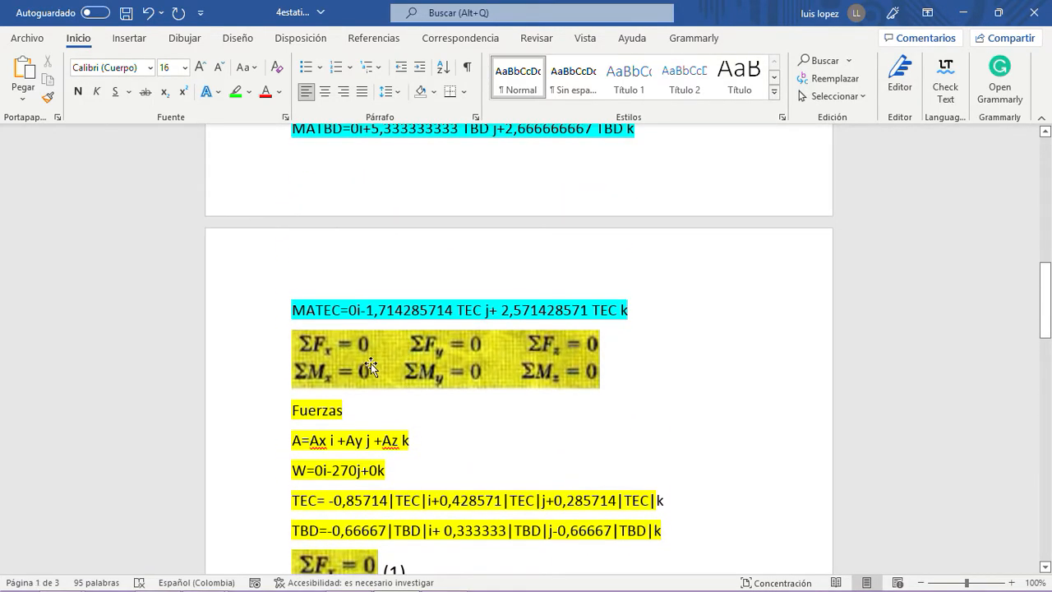
left_click(369, 367)
right_click(369, 368)
left_click(411, 251)
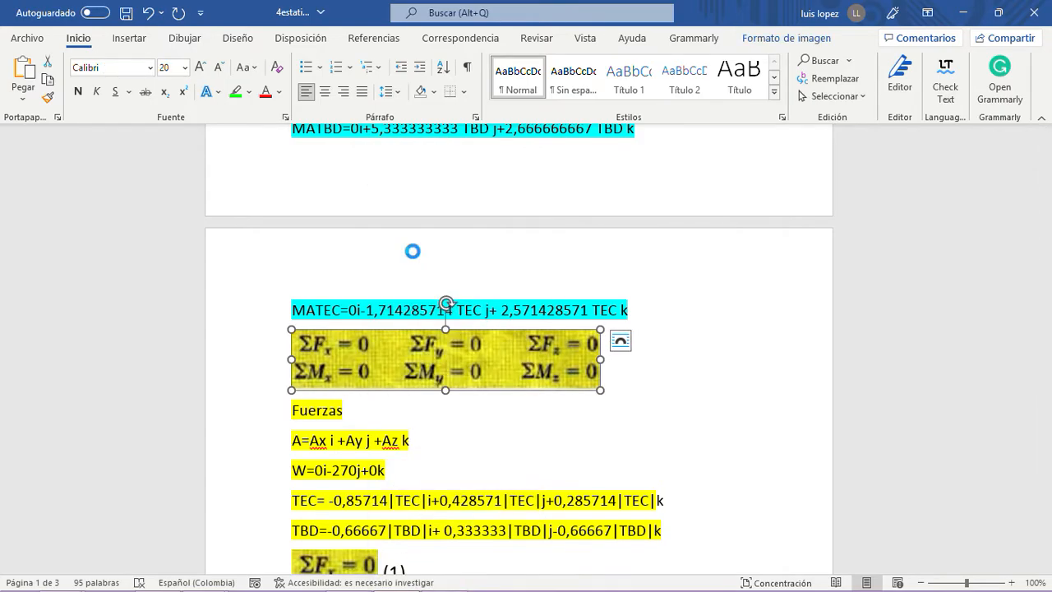
scroll(420, 511, "down", 3)
scroll(420, 510, "down", 10)
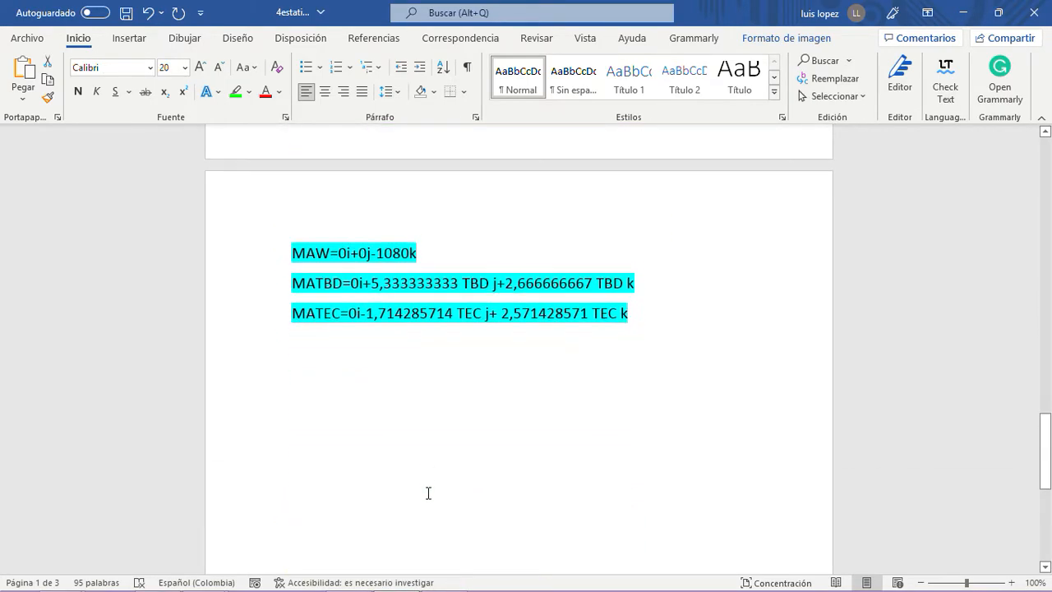
left_click(638, 308)
key("Return")
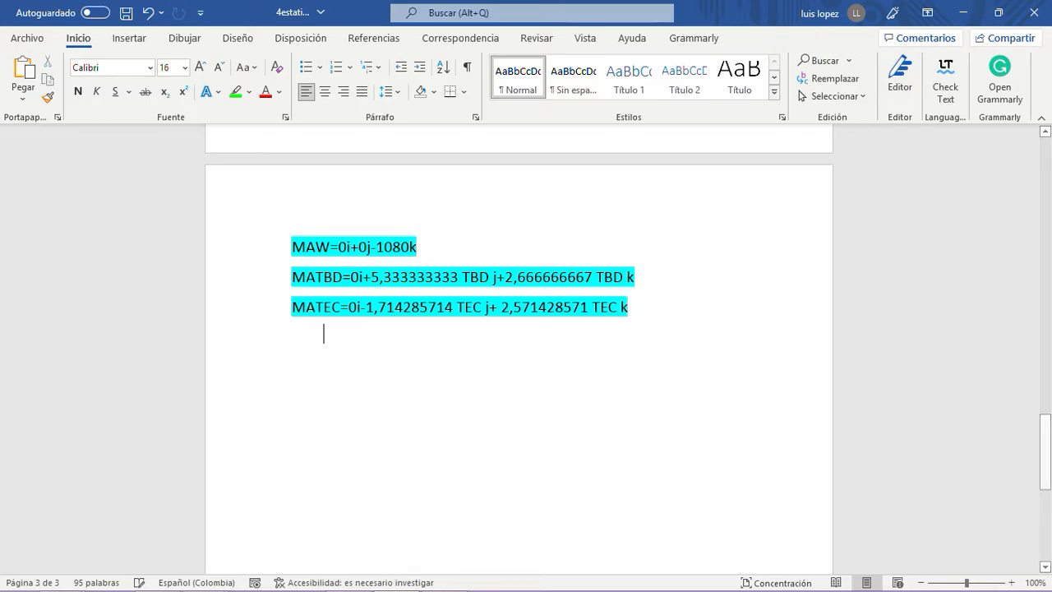
key("ctrl+v")
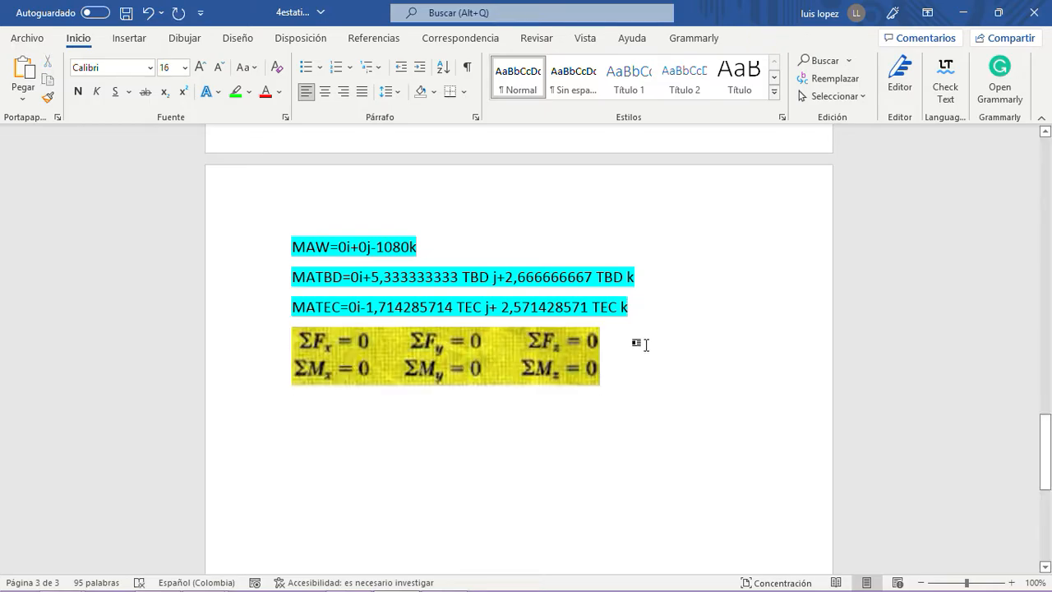
- Crop the pasted equations picture to show only ΣMx = 0 and add the label (4) beside it
left_click(463, 349)
double_click(463, 349)
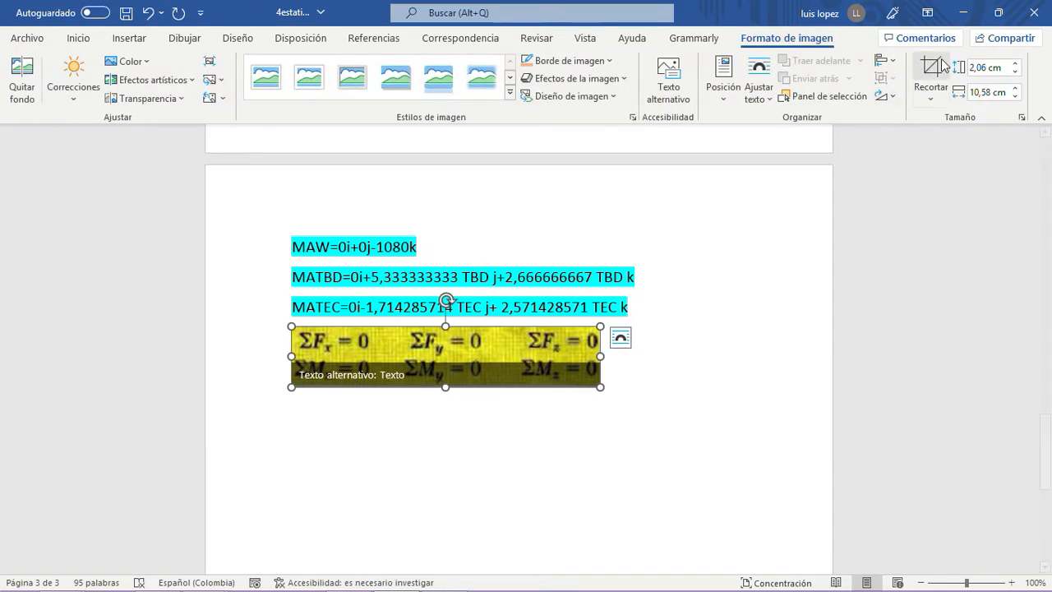
left_click_drag(446, 327, 445, 358)
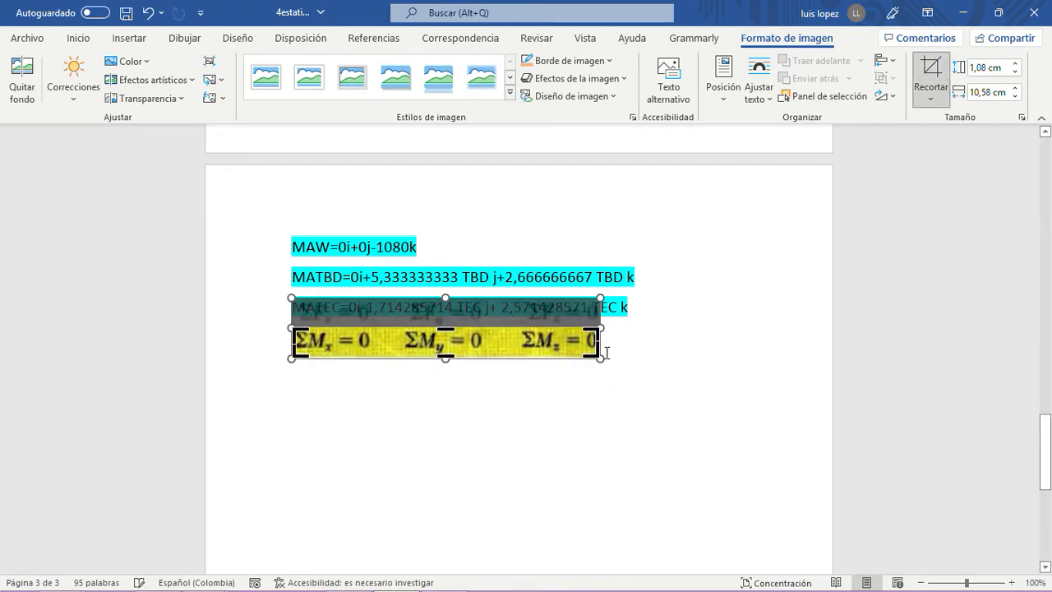
left_click_drag(596, 340, 380, 354)
left_click(379, 402)
left_click(400, 348)
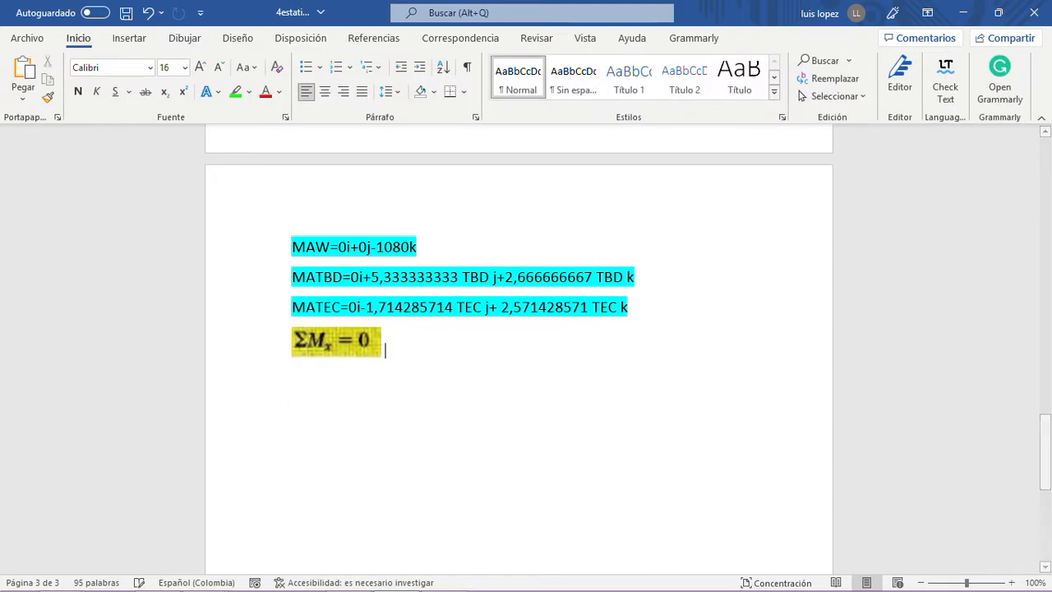
type("(4)")
left_click(419, 408)
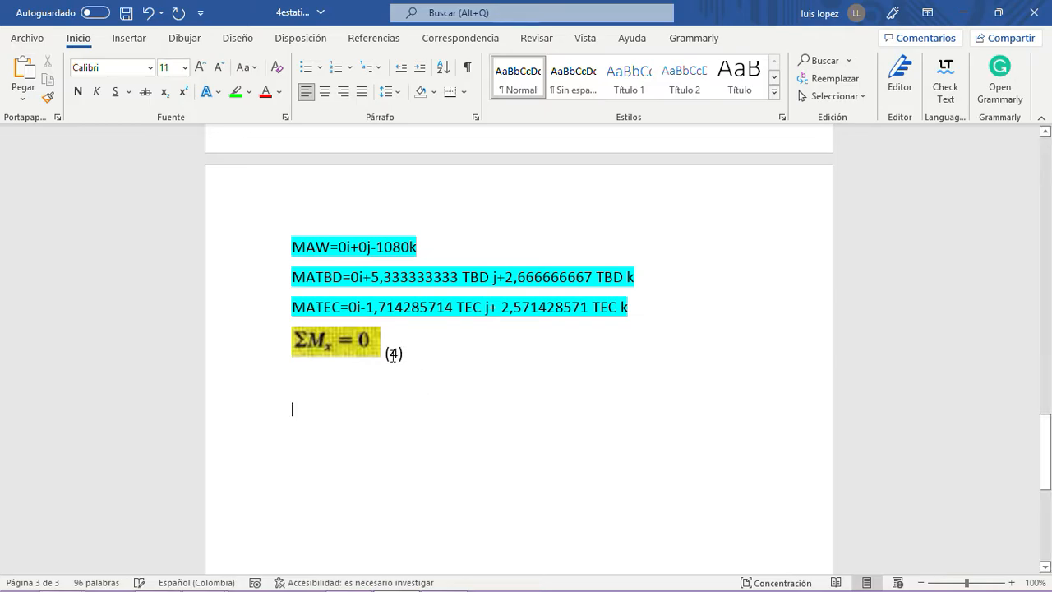
- Check the i components of MAW, MATBD and MATEC and write 0=0 below the ΣMx = 0 picture
left_click_drag(339, 246, 347, 247)
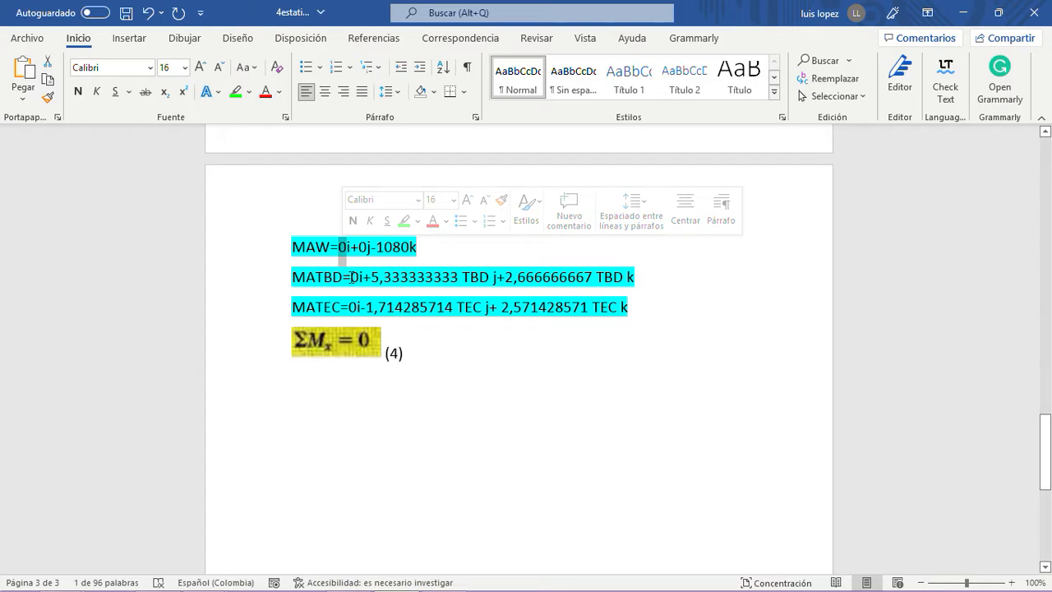
left_click_drag(351, 277, 358, 277)
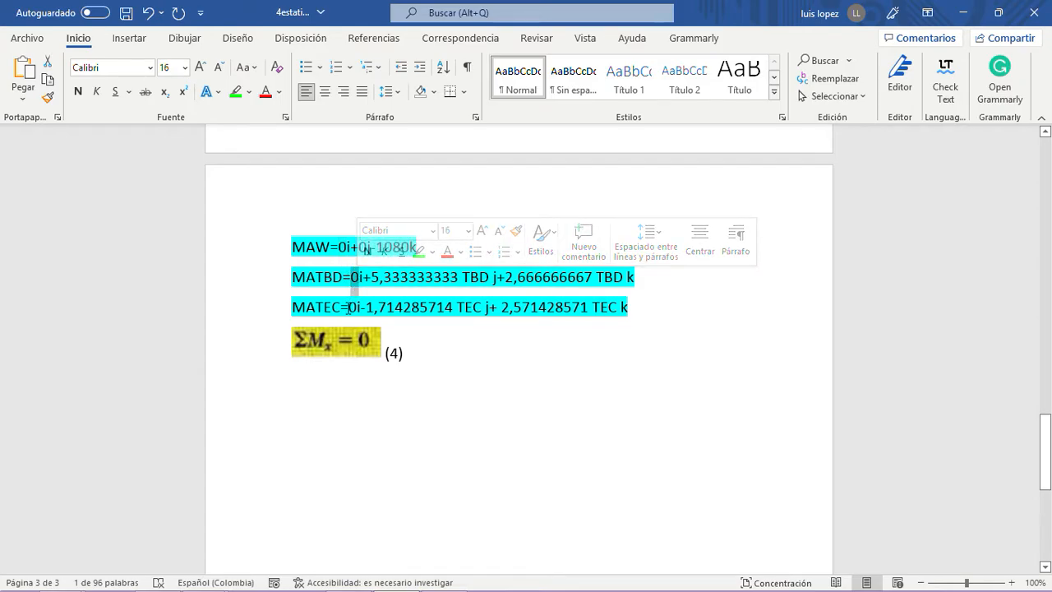
left_click_drag(348, 307, 358, 307)
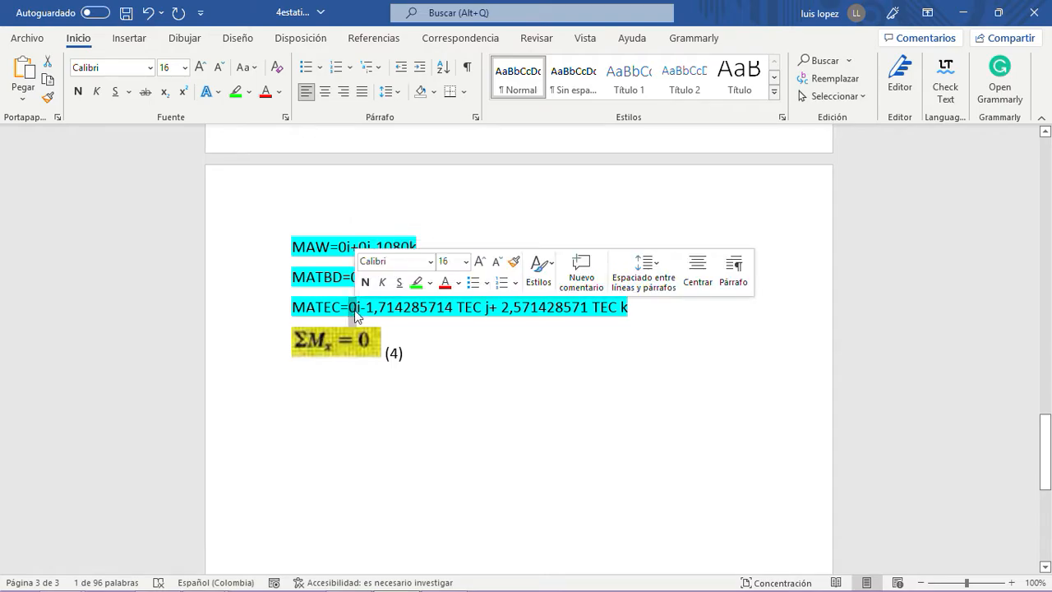
left_click(352, 391)
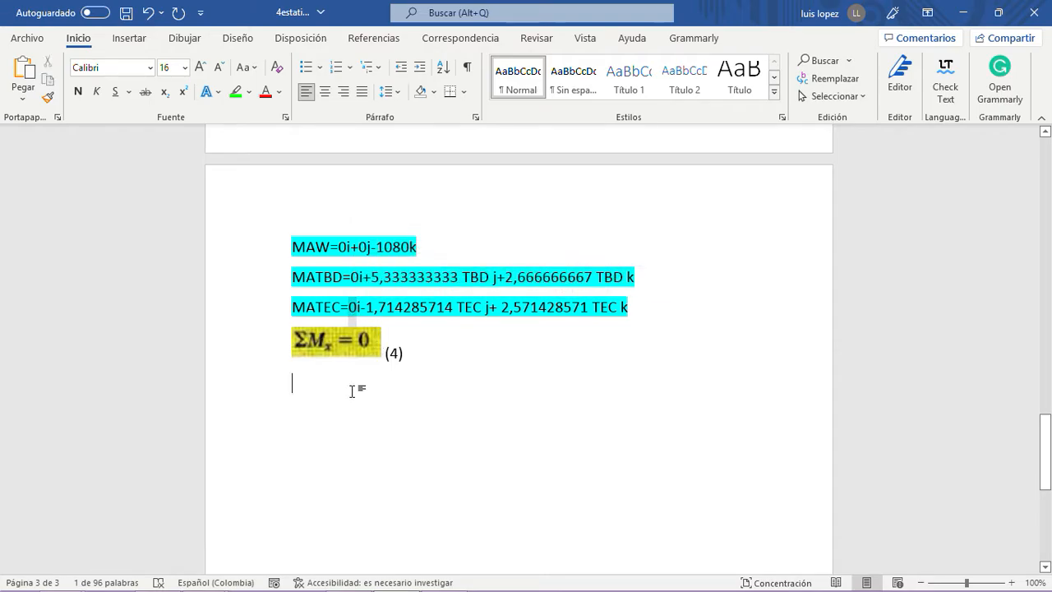
type("0")
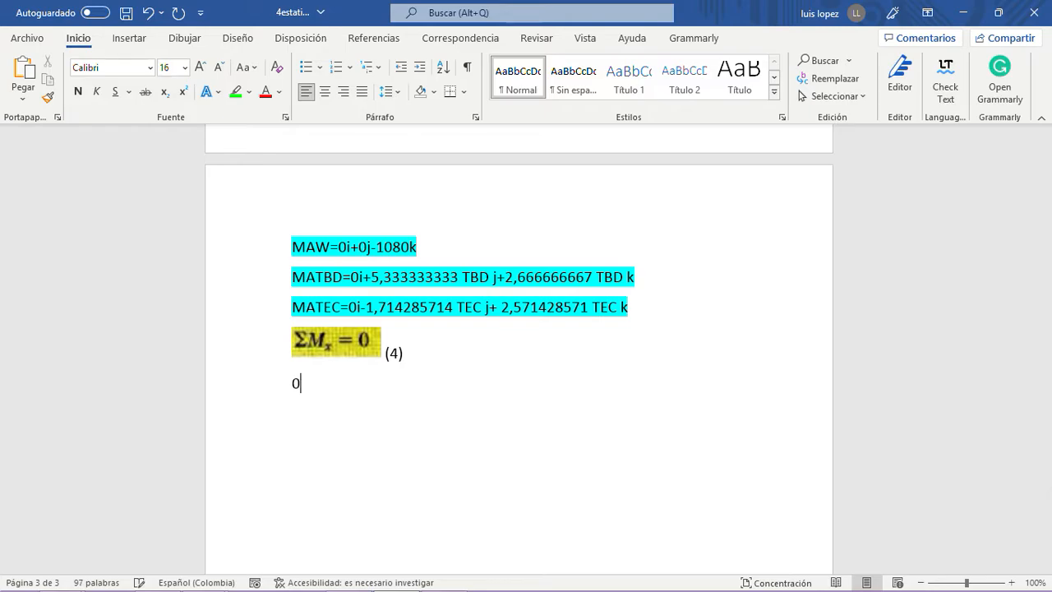
type("=0")
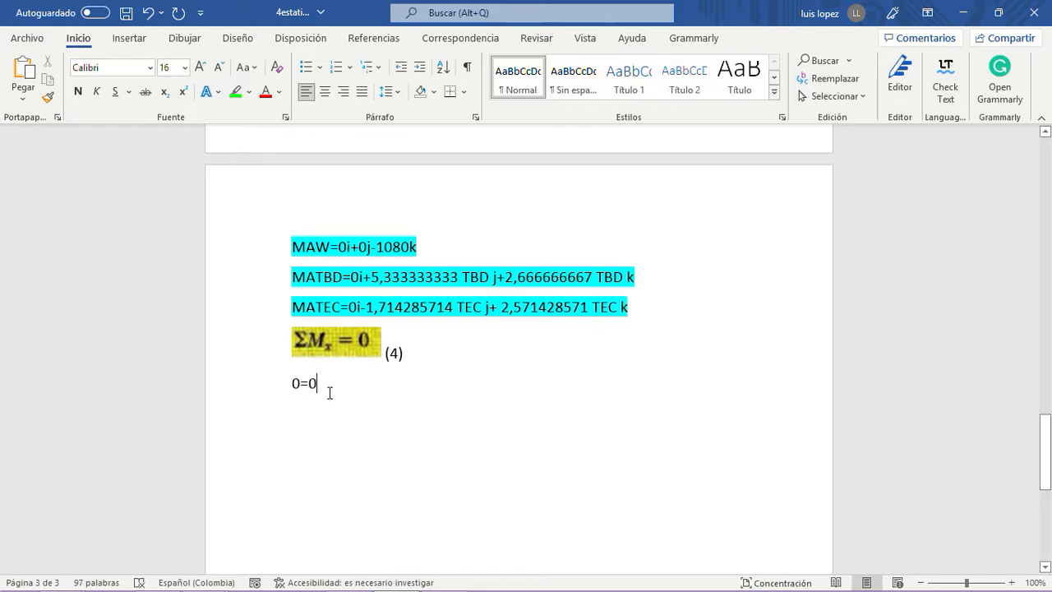
- Try to delete the ΣMx = 0 picture together with its label and the 0=0 line
left_click(306, 365, "shift")
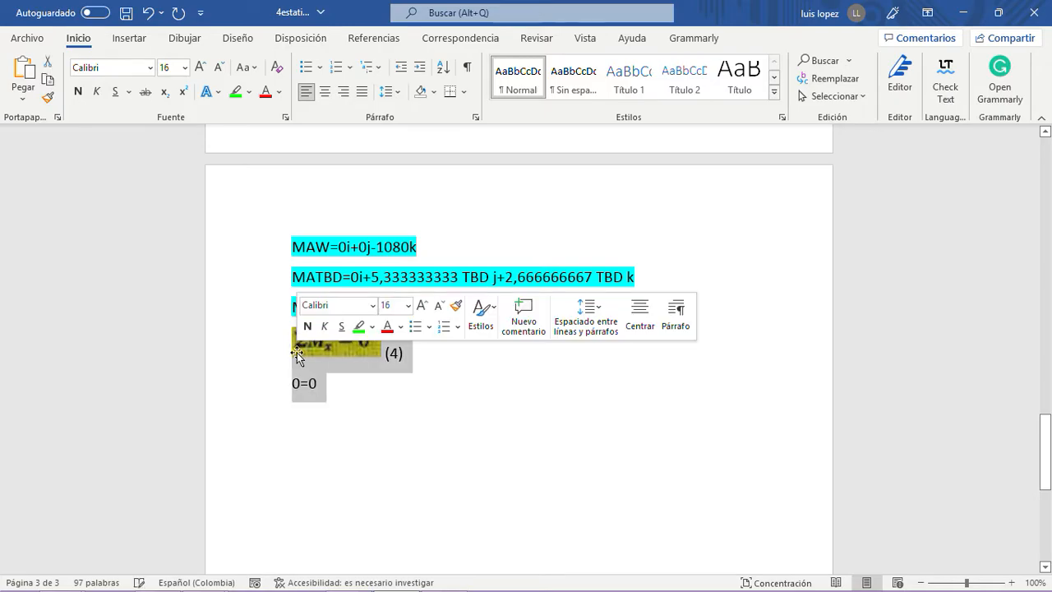
key("BackSpace")
scroll(359, 398, "up", 10)
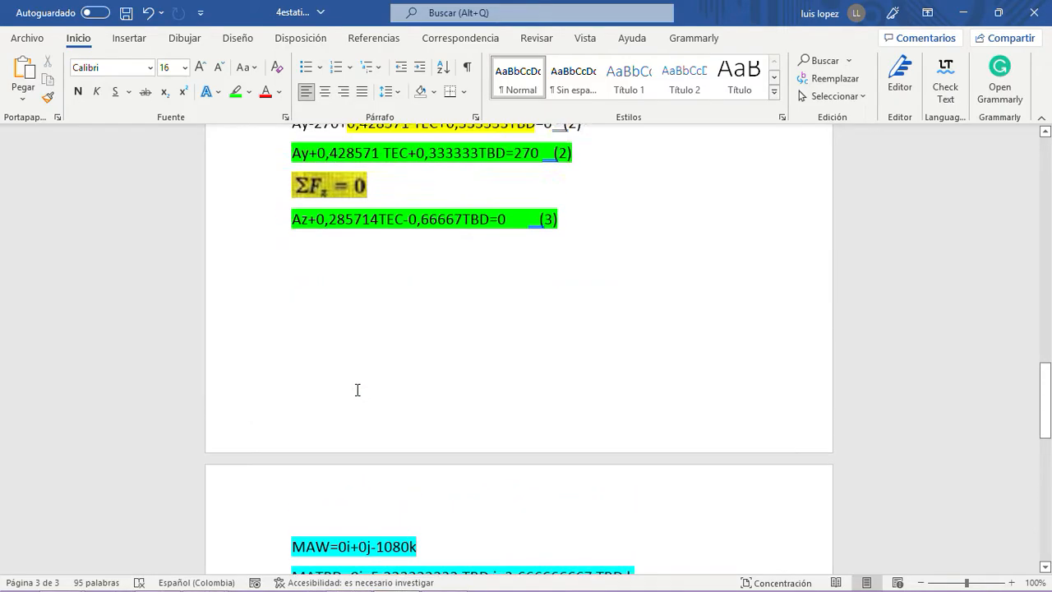
scroll(354, 387, "down", 10)
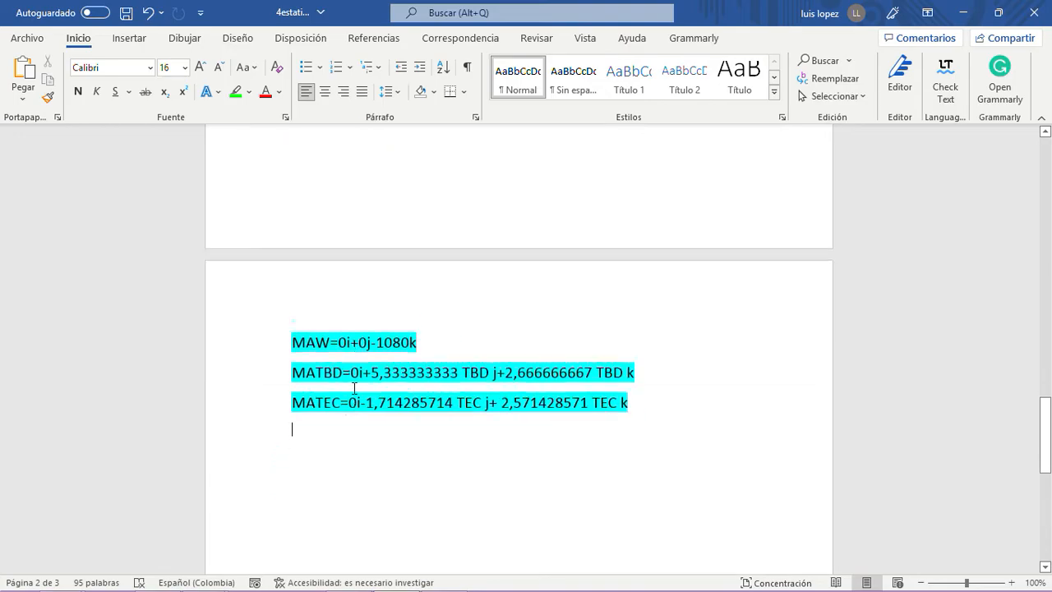
left_click(147, 13)
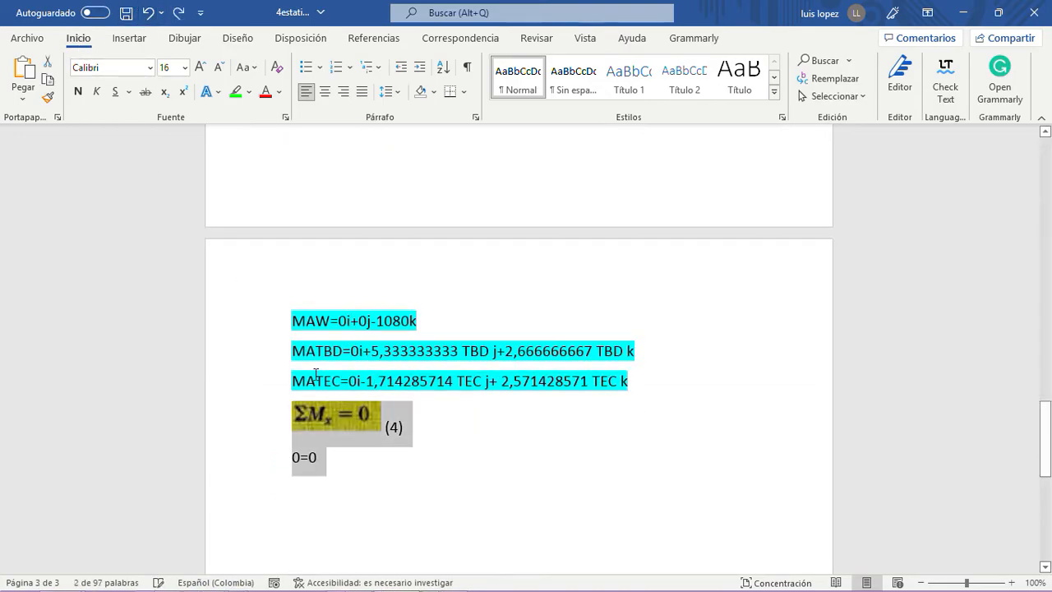
- Delete the 0=0 line and the label (4) beside the ΣMx = 0 picture, keeping the picture
left_click(366, 470)
left_click_drag(334, 455, 291, 457)
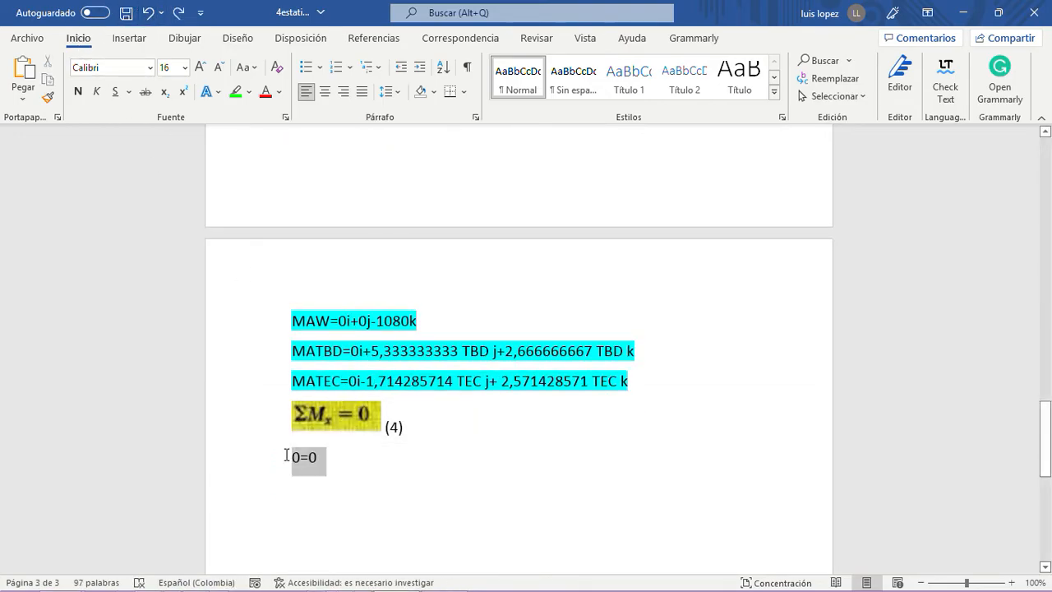
key("Delete")
key("BackSpace")
left_click_drag(404, 428, 384, 428)
key("Delete")
- Shift the picture's crop to show ΣMy = 0 instead and label it (4)
left_click(338, 417)
left_click(931, 72)
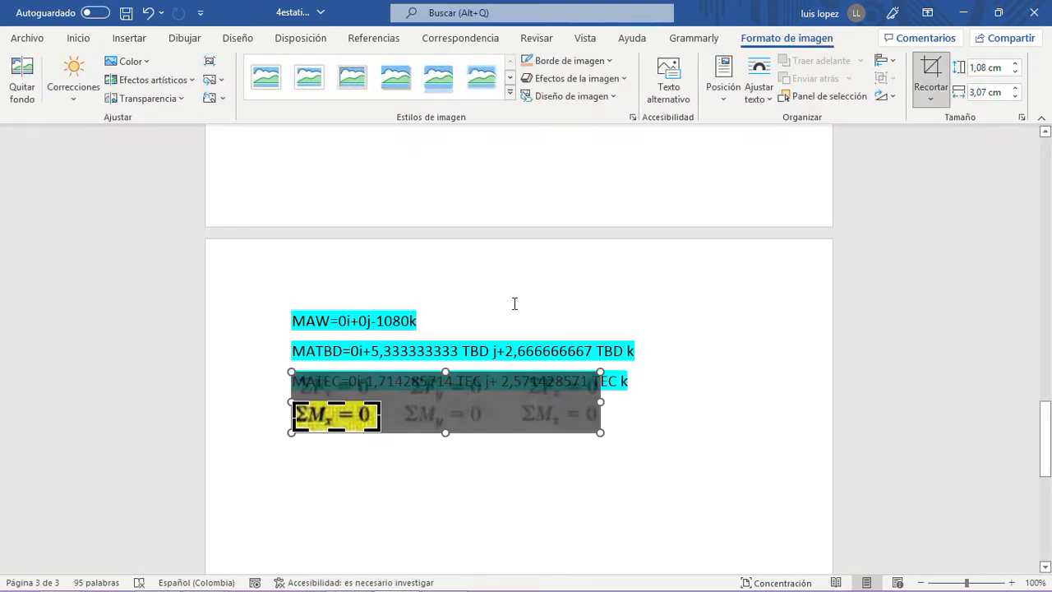
left_click_drag(344, 413, 262, 413)
left_click(348, 480)
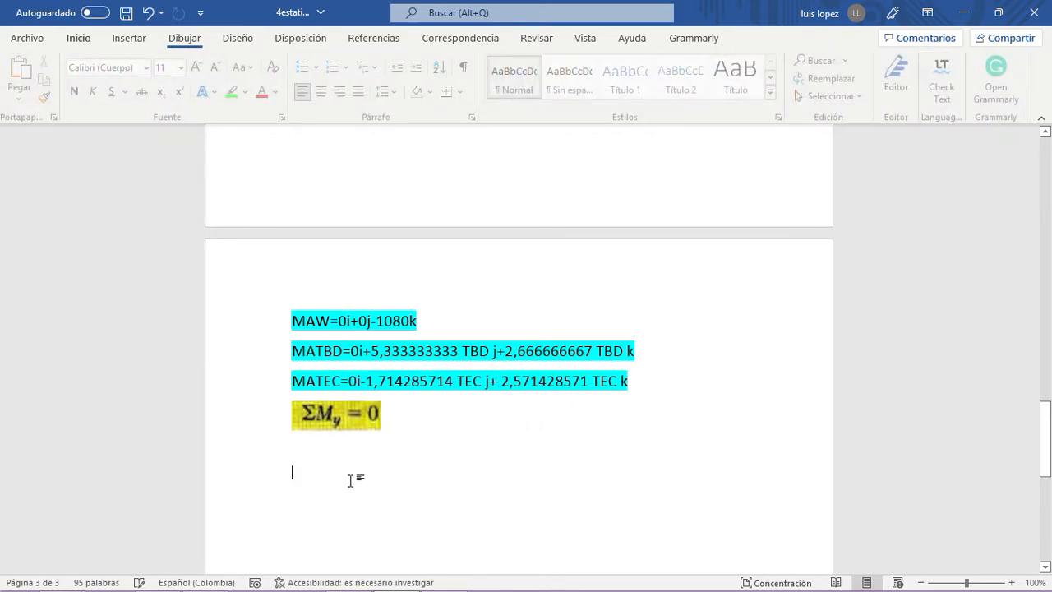
left_click(429, 422)
type("(4)")
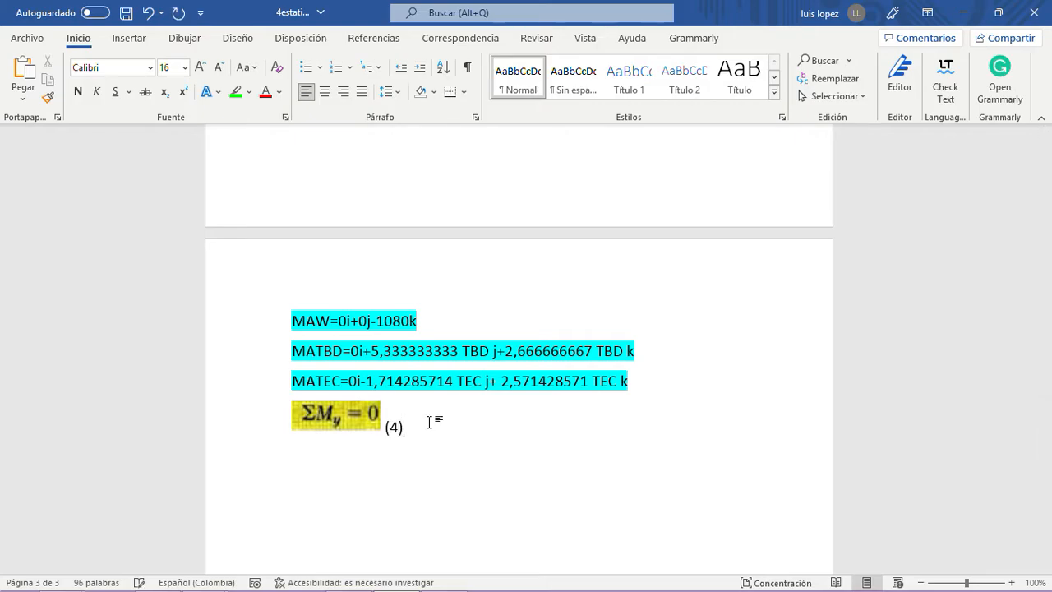
- Start the moment sum below ΣMy = 0 as 0+5,333333333 TBD, copying the TBD term from the MATBD line
key("Return")
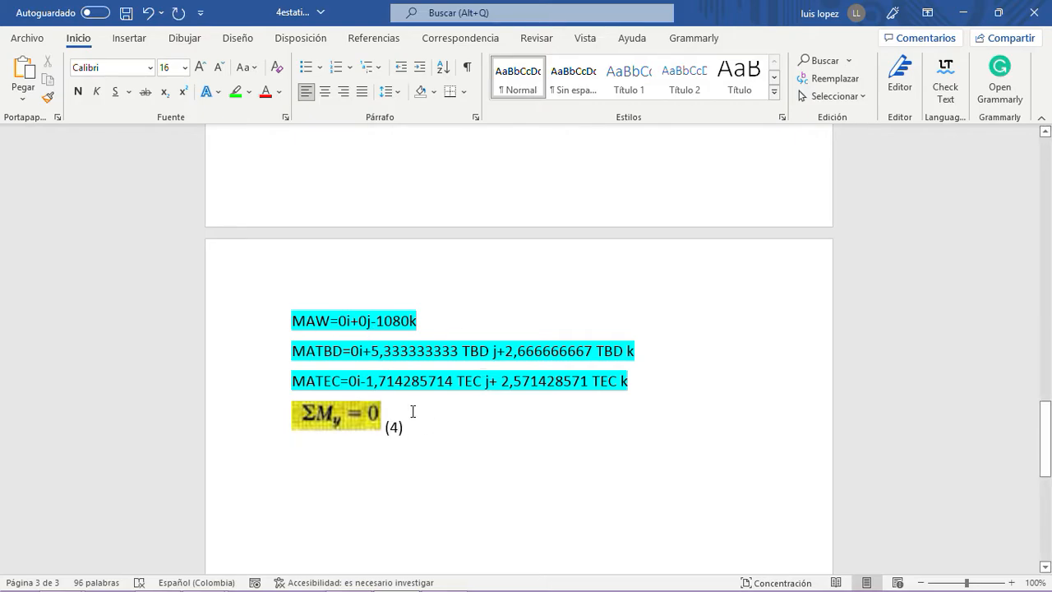
type("0")
left_click_drag(372, 350, 477, 359)
key("ctrl+c")
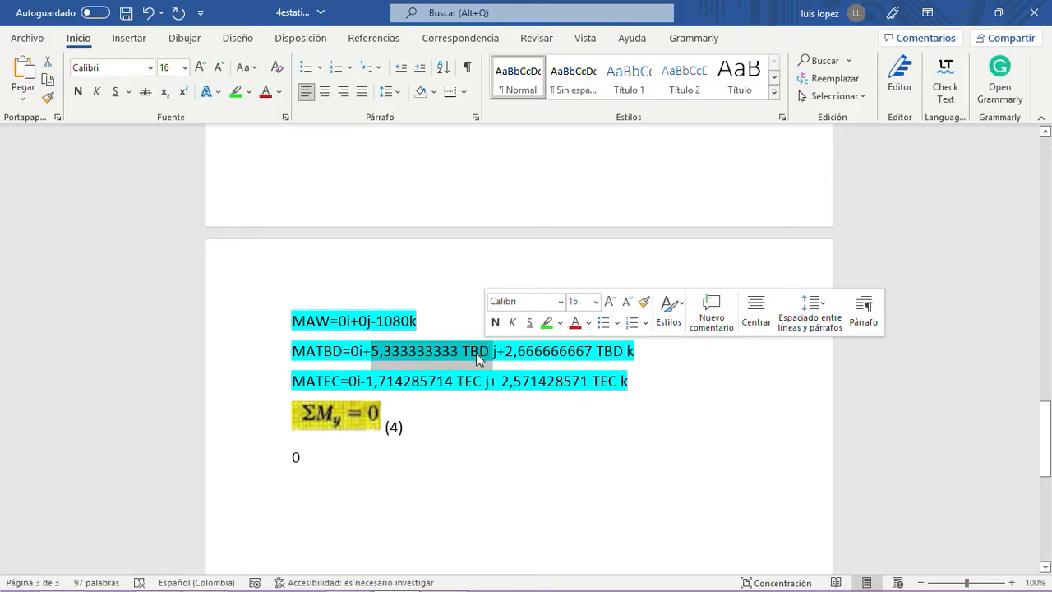
right_click(477, 359)
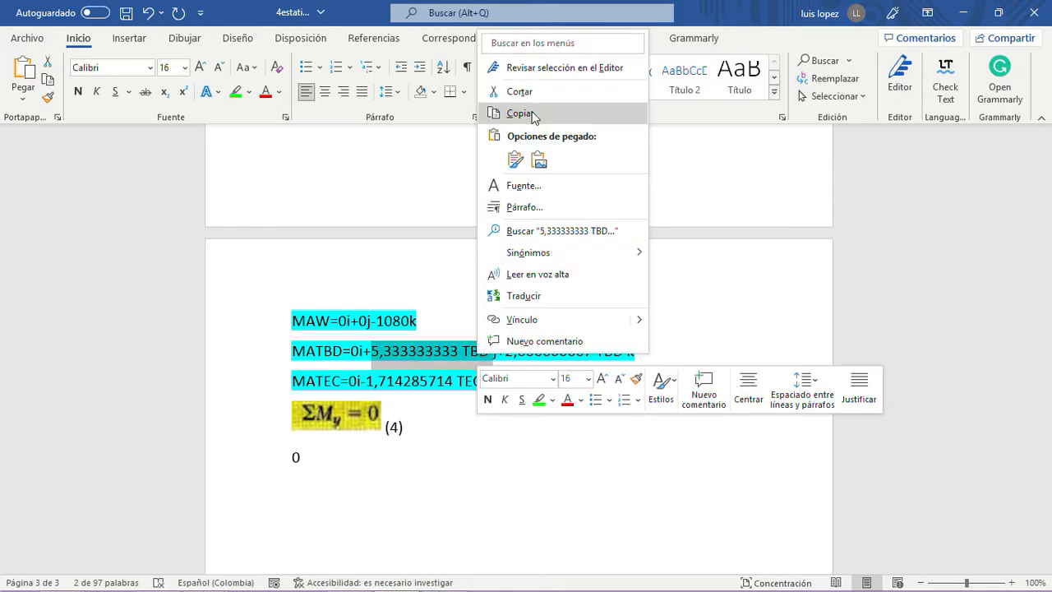
left_click(532, 115)
left_click(333, 454)
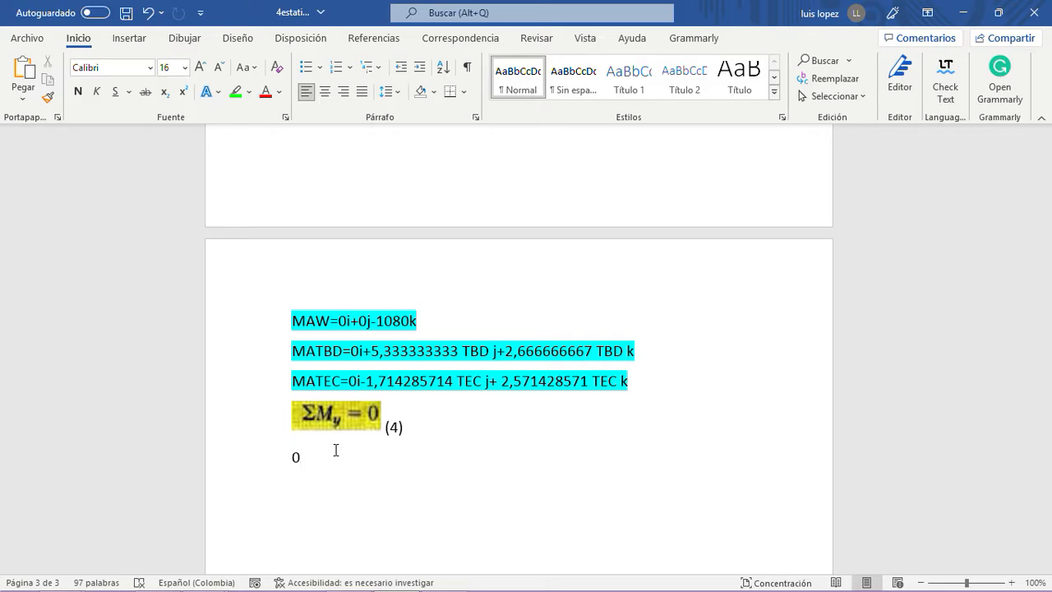
key("ctrl+v")
left_click(303, 457)
type("+")
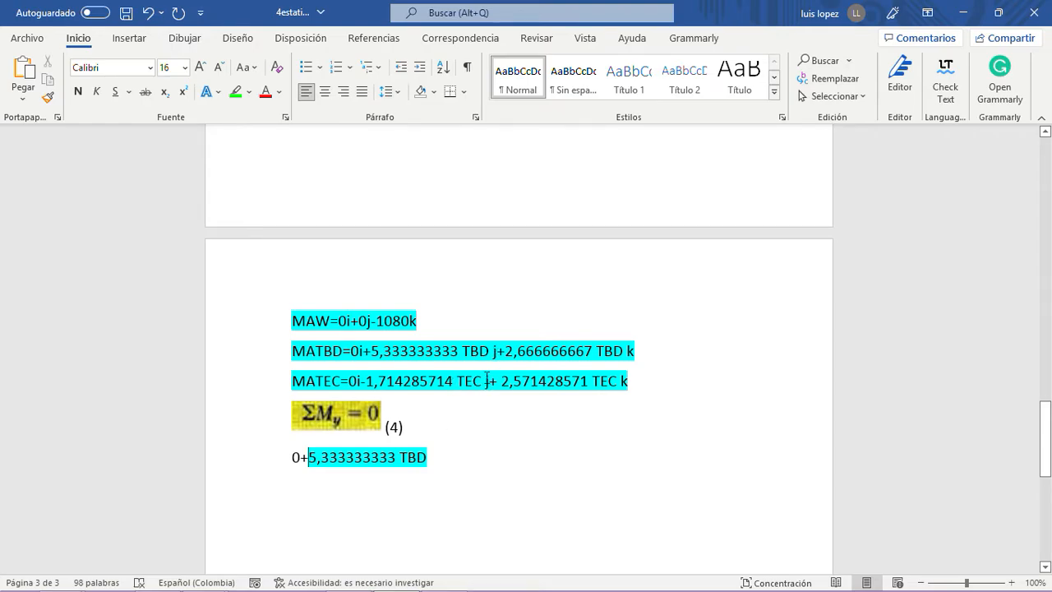
- Append the term -1,714285714 TEC from the MATEC line to the ΣMy sum and set the expression equal to 0
left_click_drag(485, 379, 367, 384)
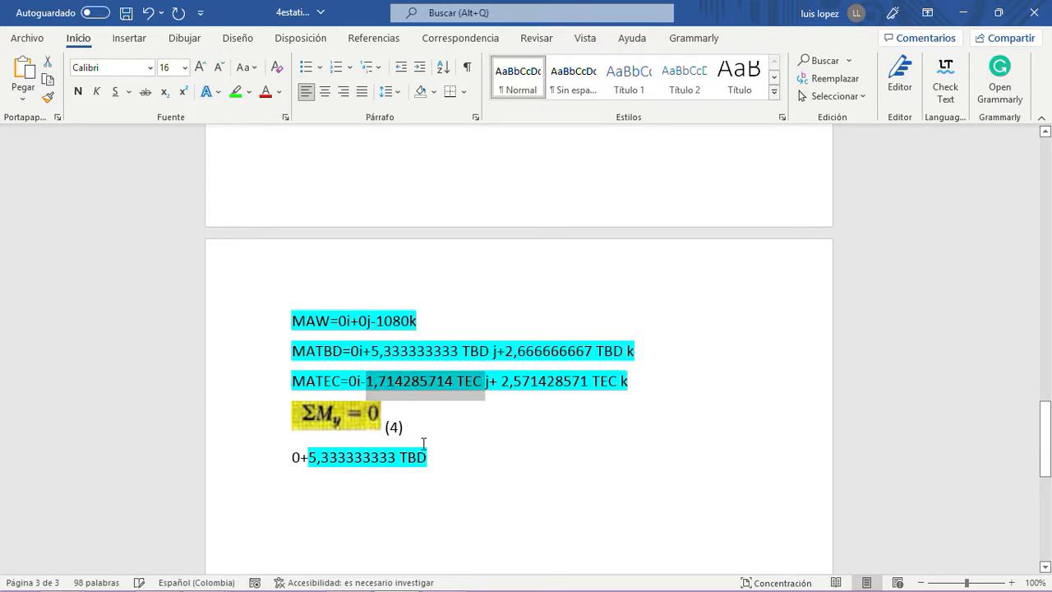
key("shift+Left")
key("ctrl+c")
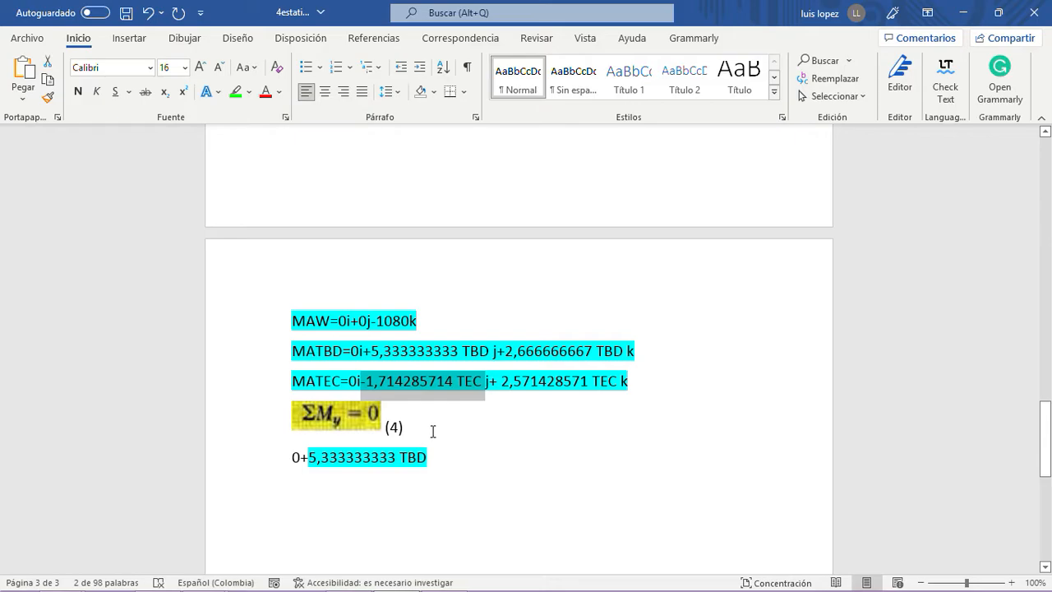
left_click(445, 458)
key("ctrl+v")
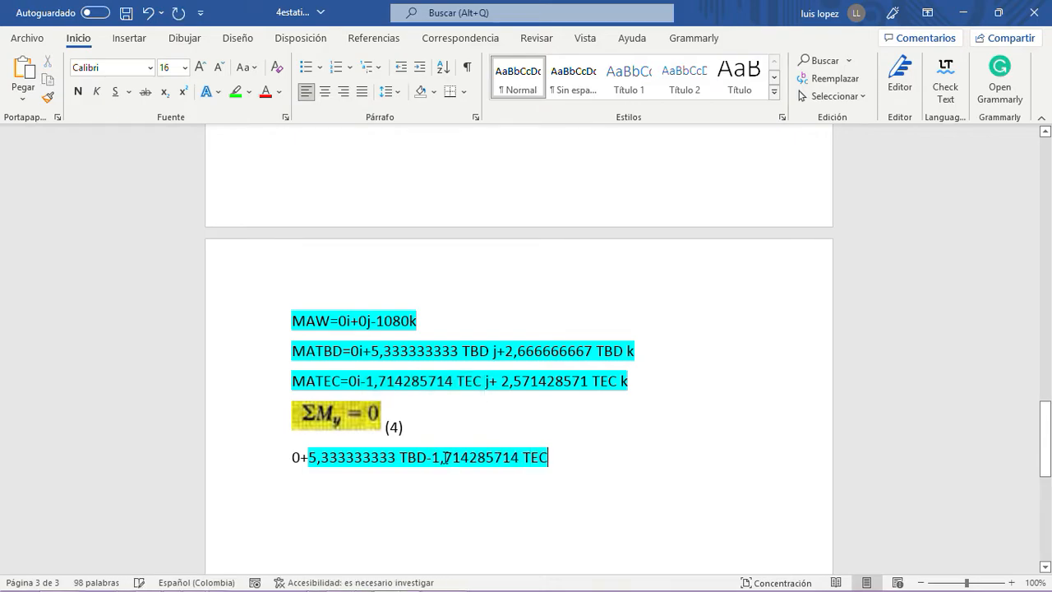
type("=0")
- Remove the leading 0+ from the ΣMy equation, highlight the whole equation in bright green and add a new line below it
left_click(303, 456)
key("BackSpace")
key("BackSpace")
left_click_drag(556, 458, 263, 458)
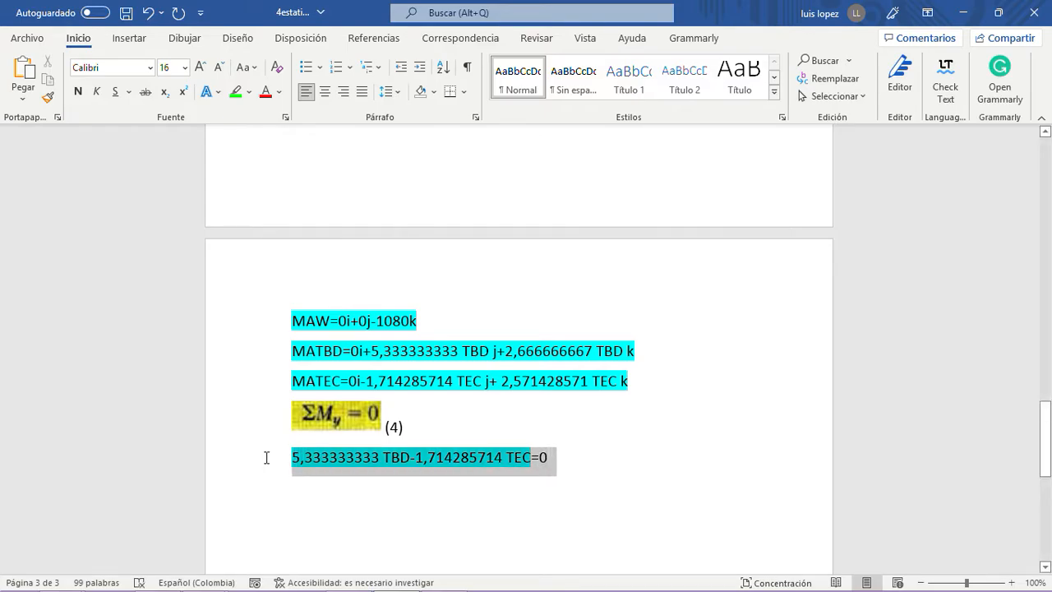
left_click(236, 93)
left_click(559, 458)
key("Return")
- Copy the ΣMy = 0 picture onto the empty line below the green equation
scroll(573, 439, "up", 1)
scroll(653, 442, "down", 3)
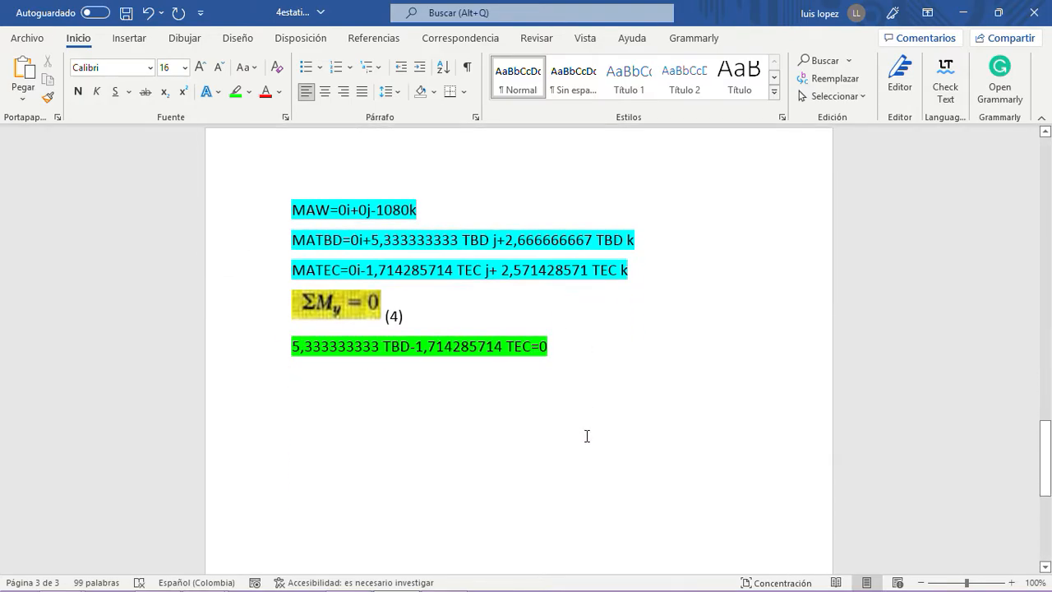
scroll(586, 435, "up", 3)
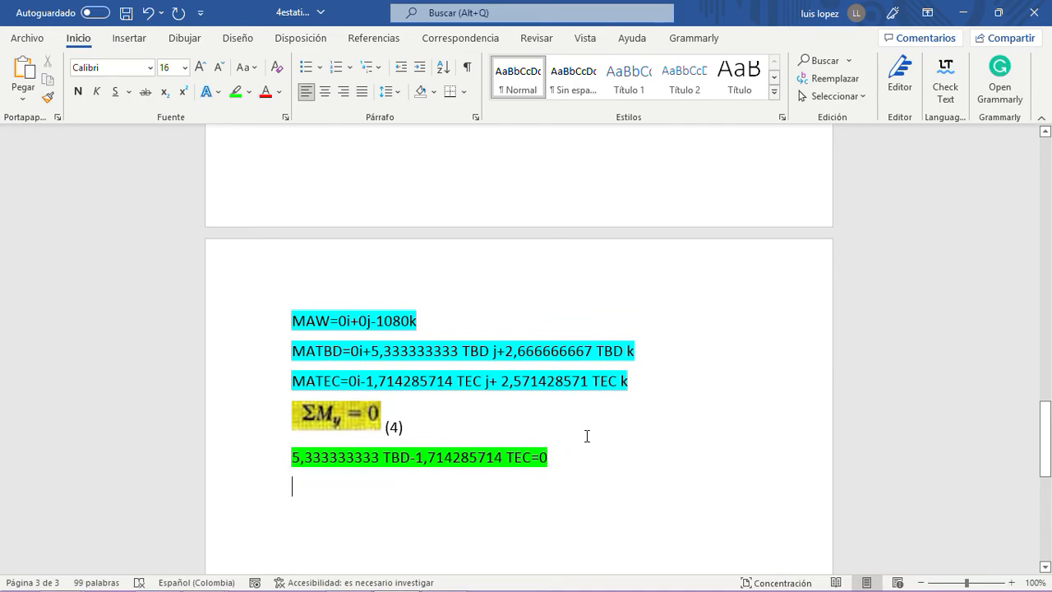
left_click(352, 420)
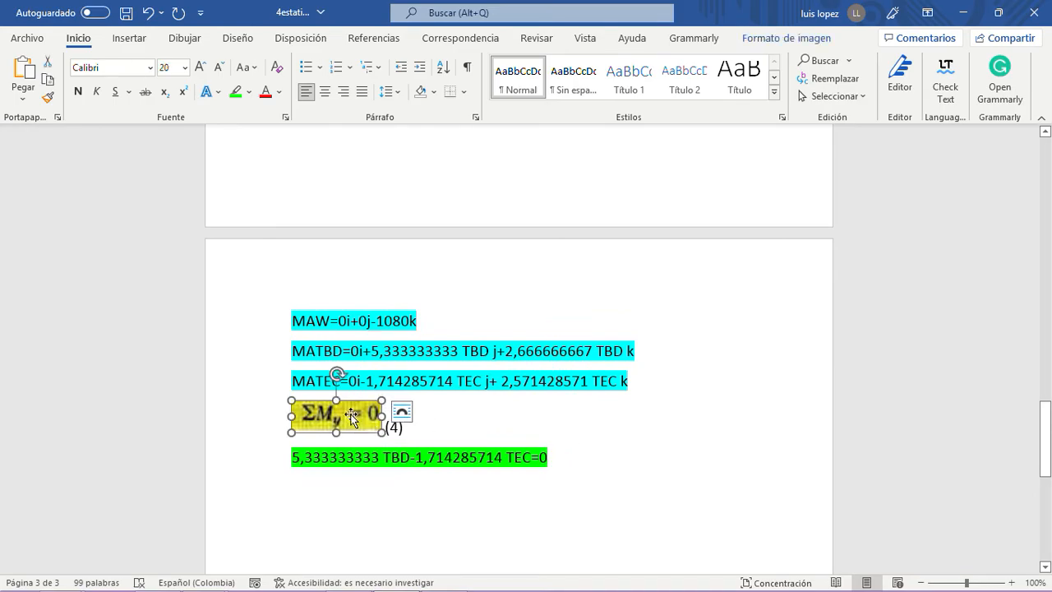
left_click(578, 465)
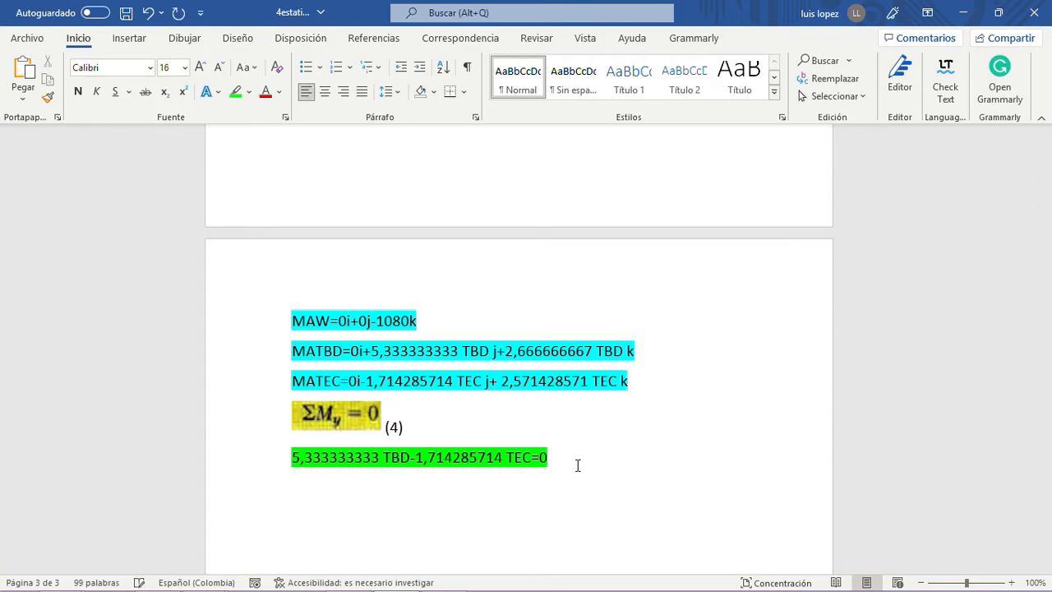
key("ctrl+v")
- Shift the copied picture's crop to show ΣMz = 0 instead and label it (5)
left_click(327, 491)
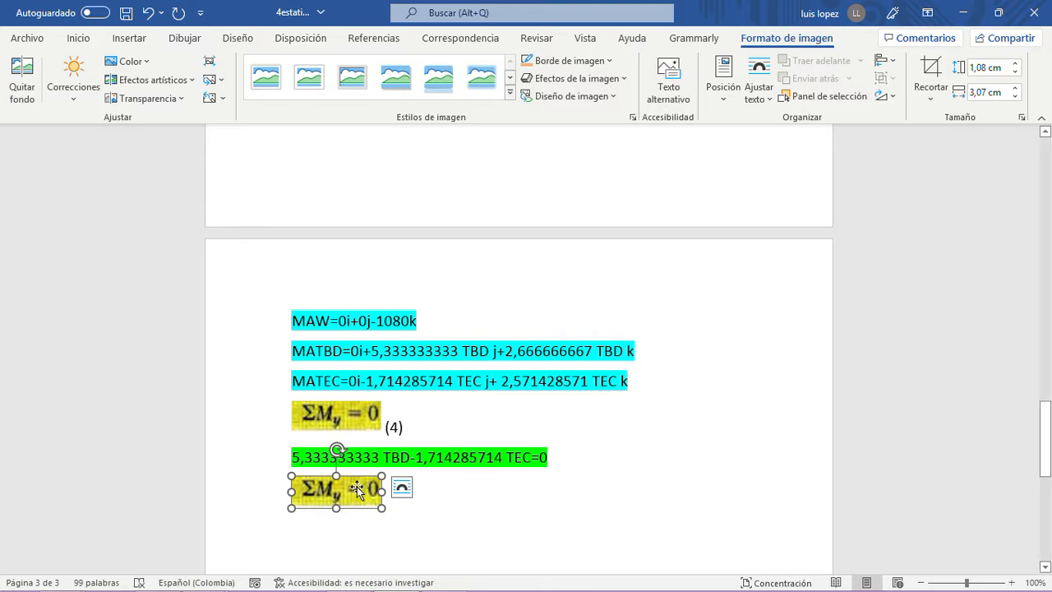
left_click(931, 70)
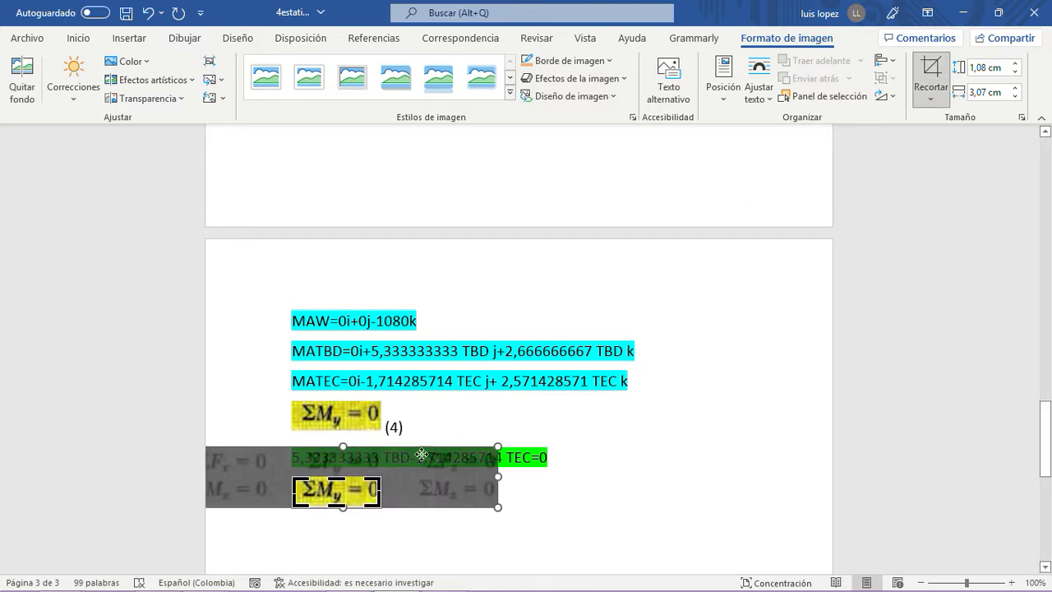
left_click_drag(364, 492, 236, 494)
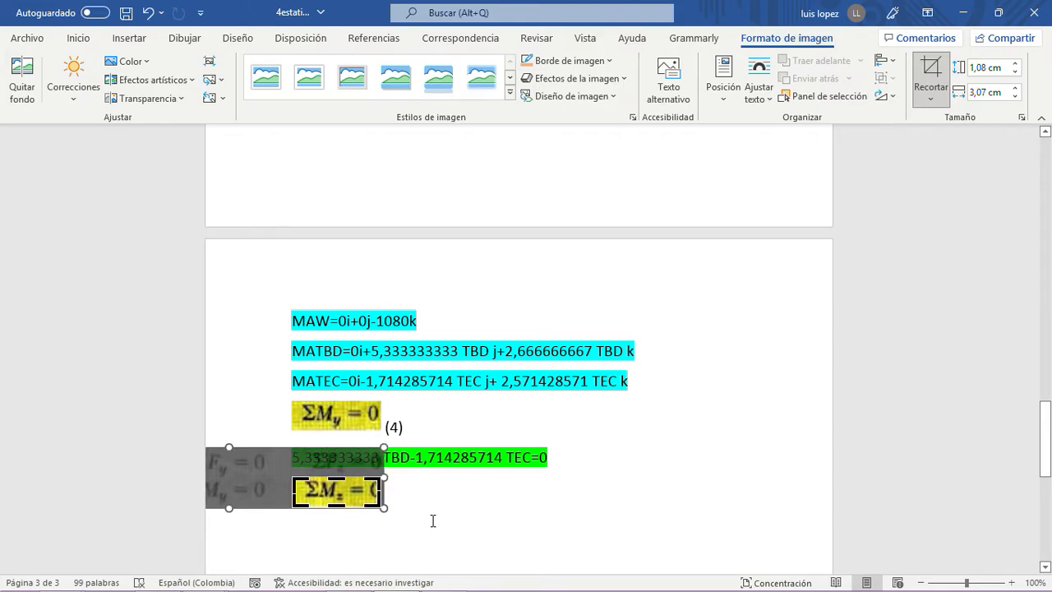
left_click(435, 516)
left_click(404, 494)
type("(5")
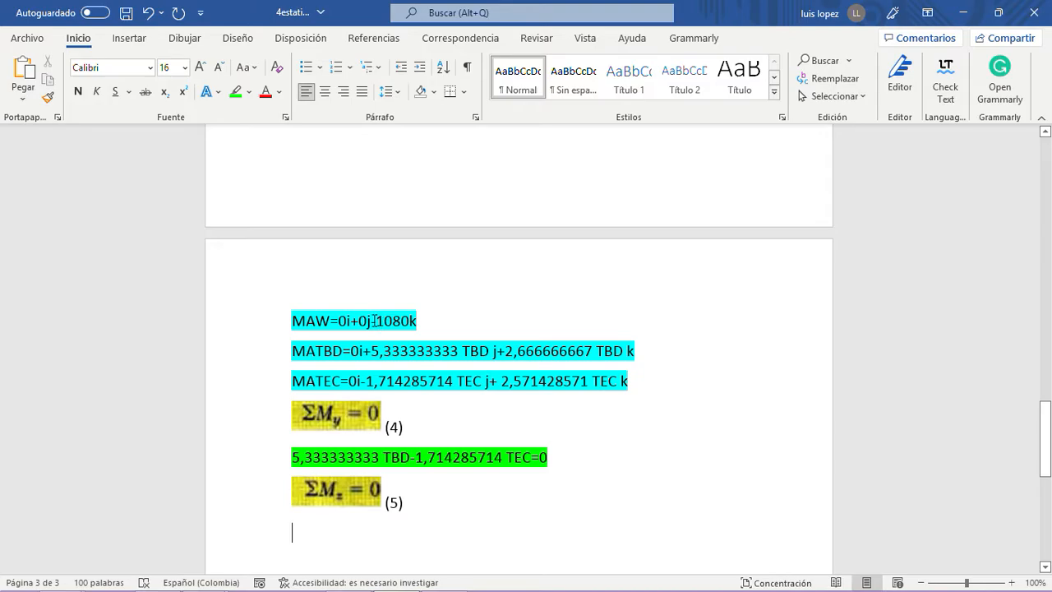
- Start the moment sum below ΣMz = 0 with -1080, copied from the MAW line without its k
left_click_drag(373, 320, 407, 319)
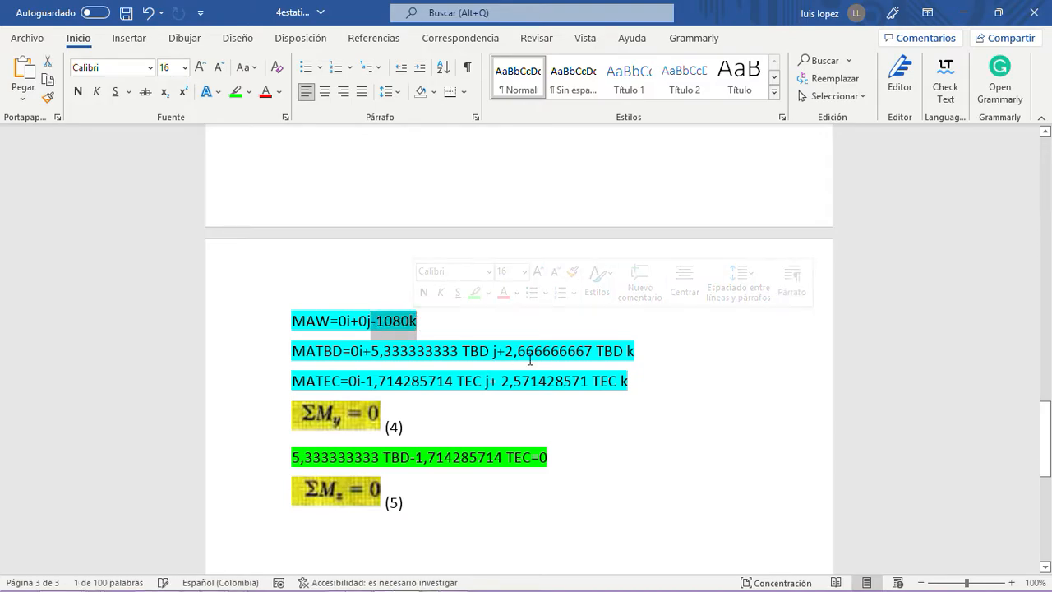
left_click_drag(504, 351, 618, 345)
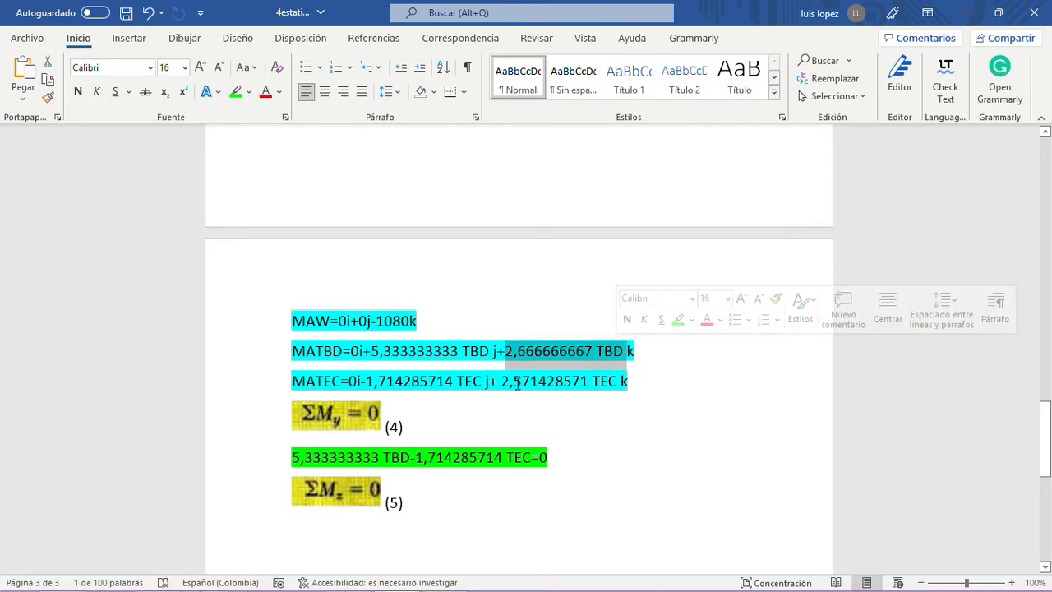
left_click_drag(501, 381, 615, 379)
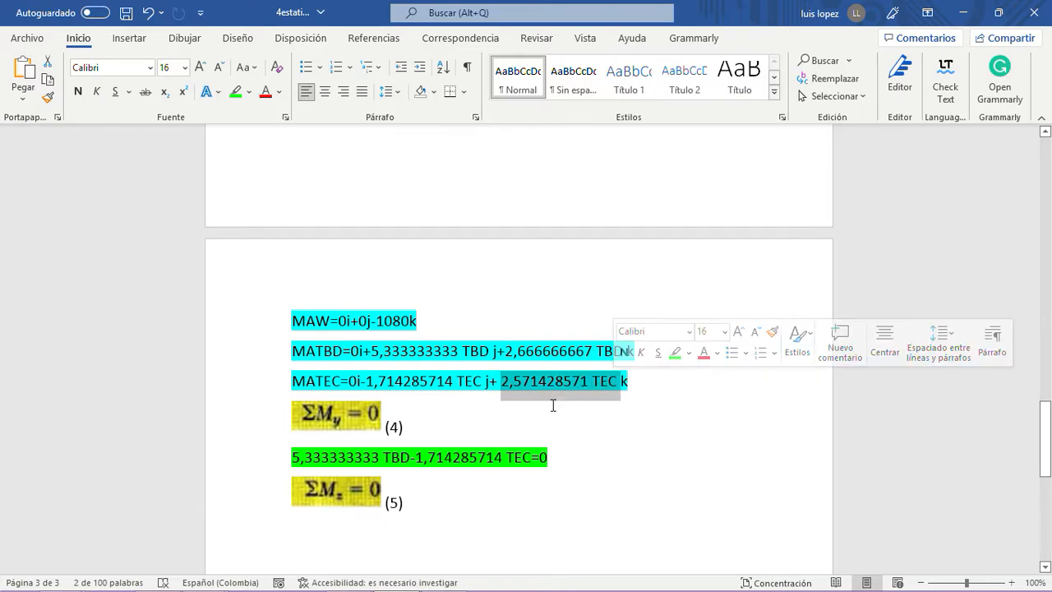
mouse_move(418, 321)
left_mouse_down()
mouse_move(374, 322)
mouse_move(413, 323)
left_mouse_up()
key("ctrl+c")
left_click(373, 323)
right_click(412, 325)
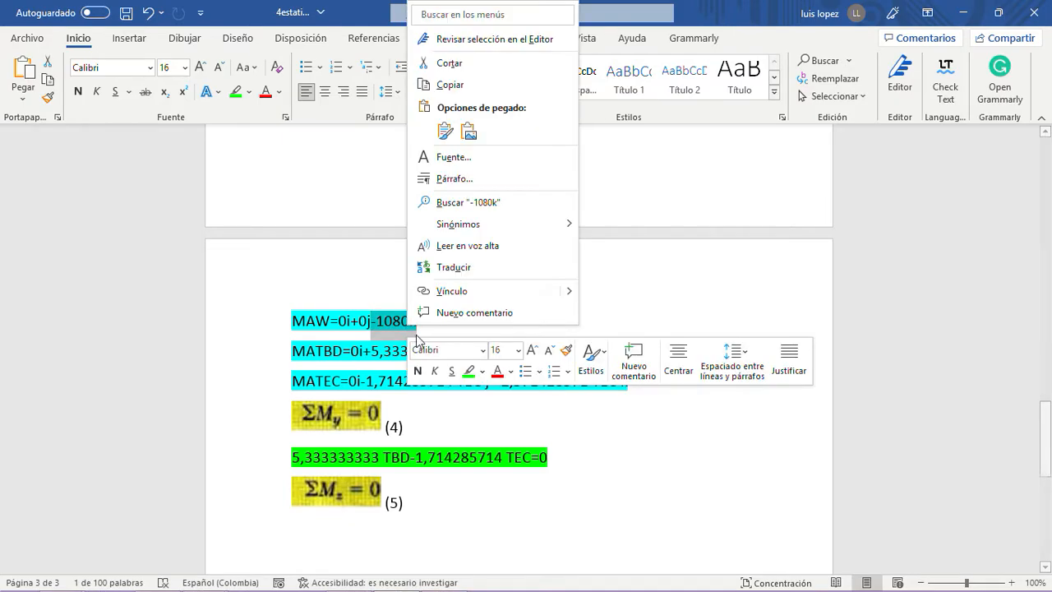
left_click(473, 87)
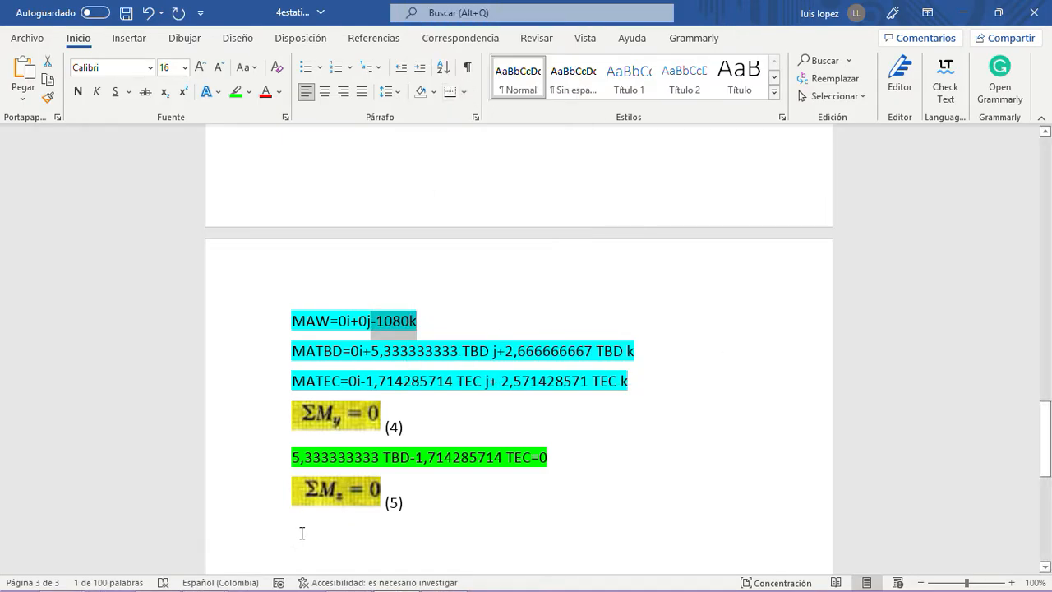
left_click(301, 534)
key("ctrl+v")
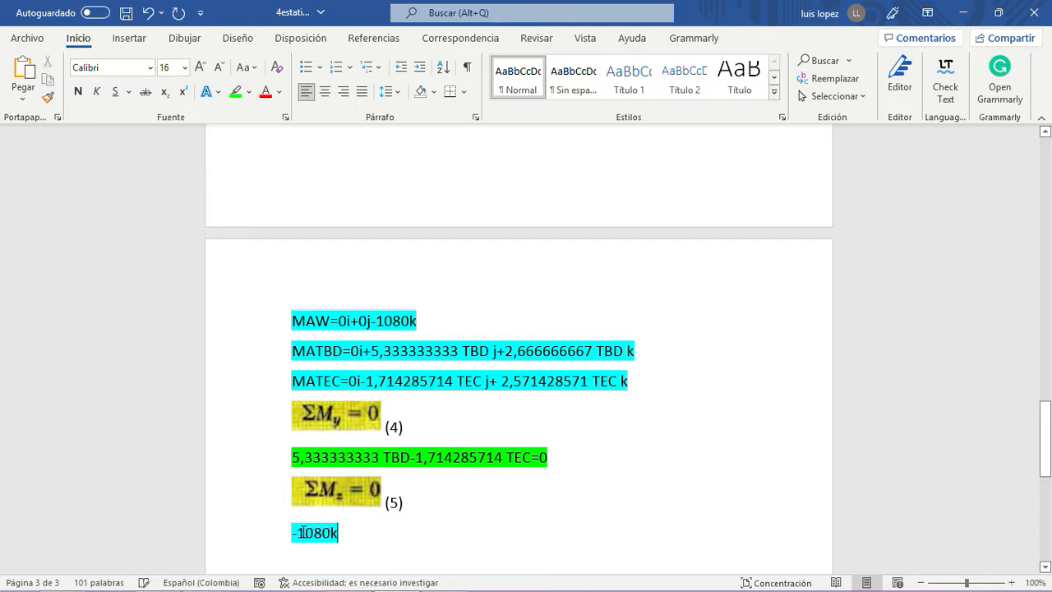
key("BackSpace")
- Append +2,666666667 TBD from the MATBD line and + 2,571428571 TEC from the MATEC line to the ΣMz sum, equal to 0
left_click_drag(499, 350, 613, 349)
key("ctrl+c")
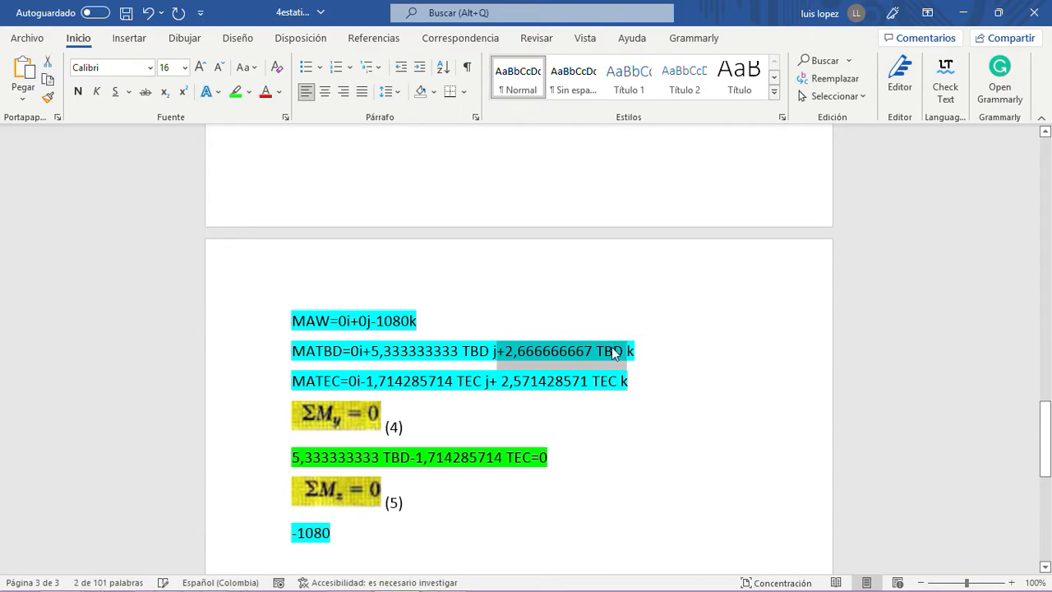
left_click(337, 535)
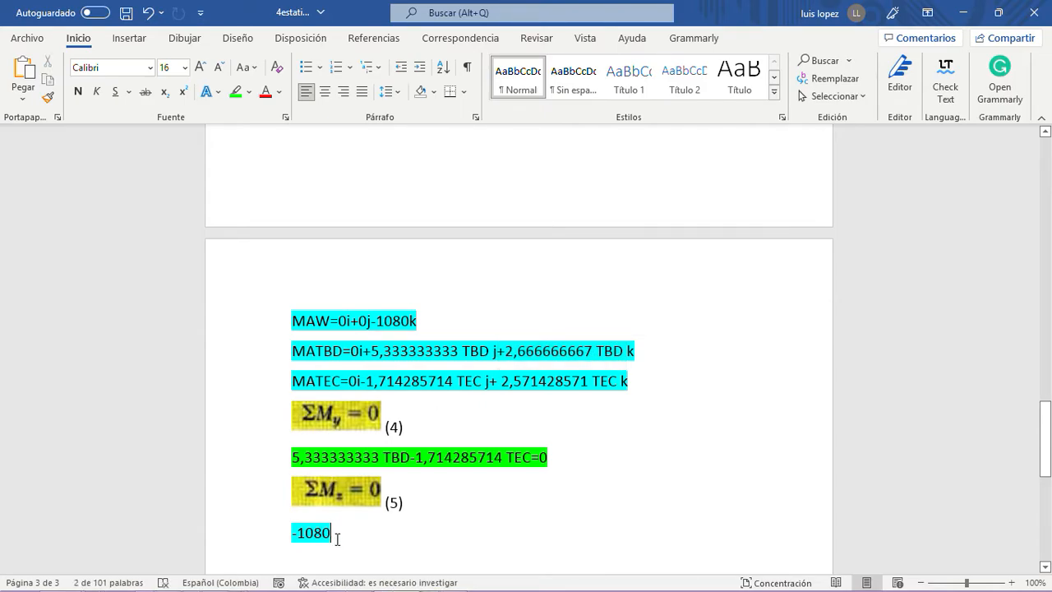
key("ctrl+v")
type("+")
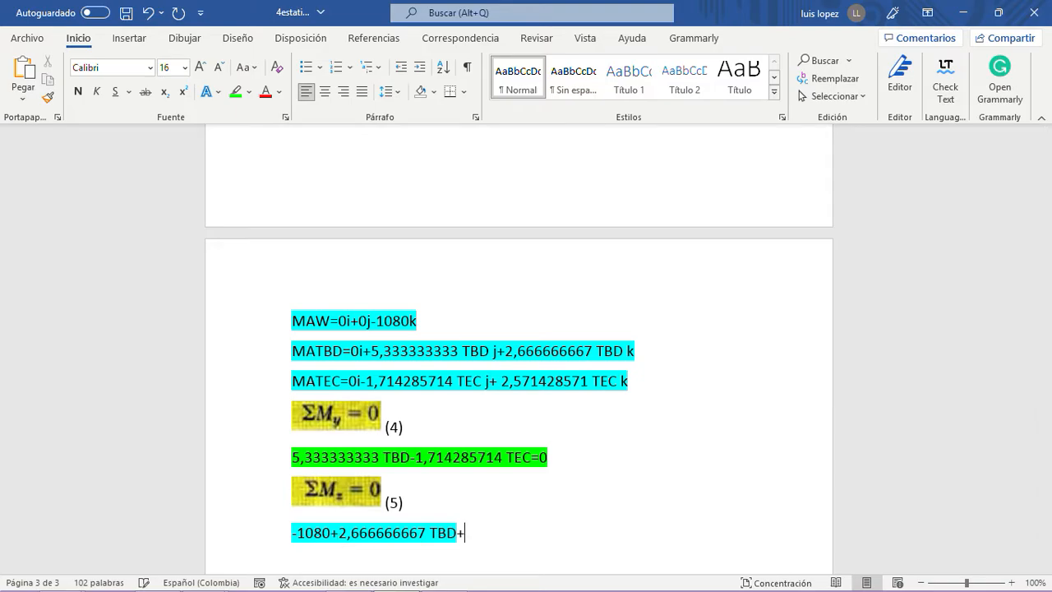
left_click_drag(490, 379, 612, 379)
key("ctrl+c")
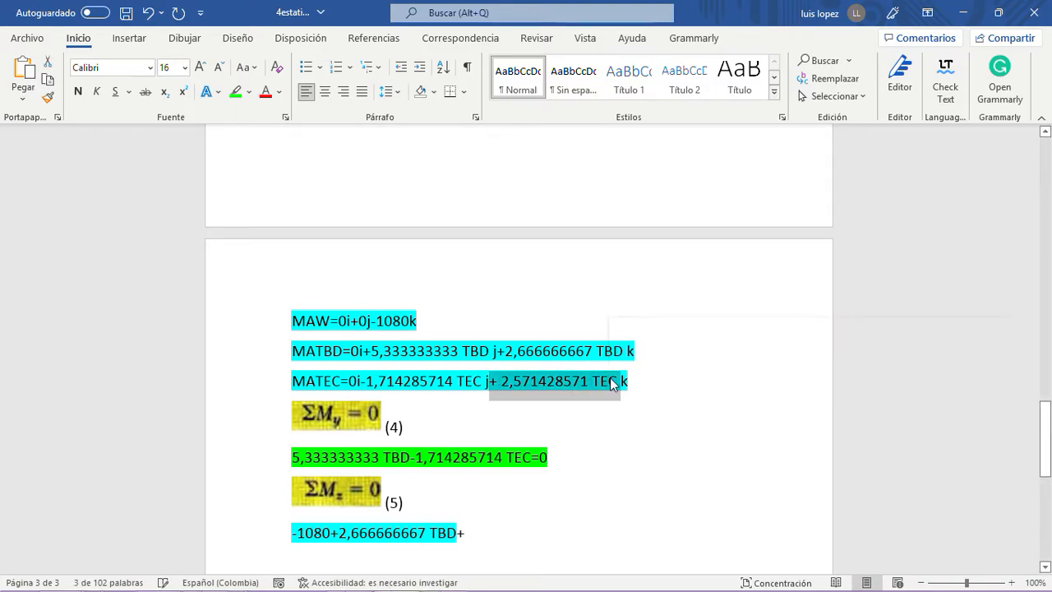
left_click(462, 536)
key("BackSpace")
key("ctrl+v")
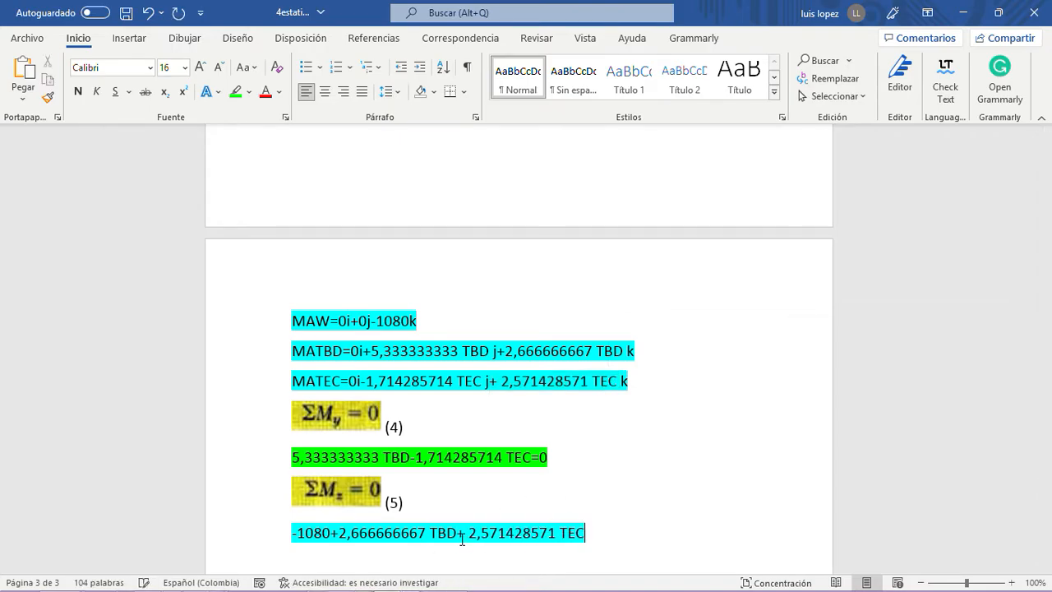
type("=0")
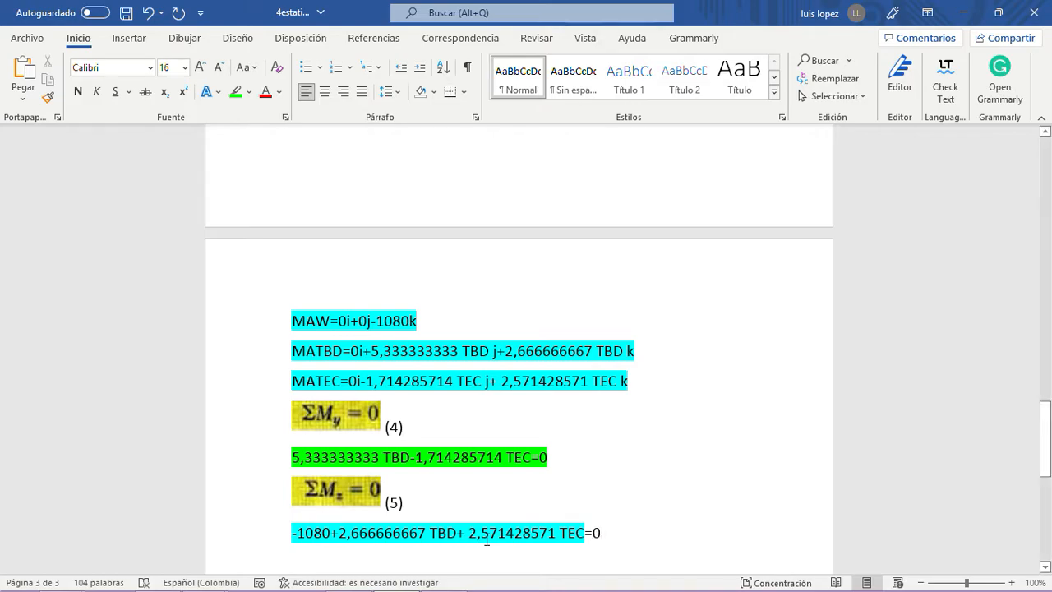
- Move the constant to the other side of the ΣMz equation, making it =1080 and deleting the leading -1080
left_click_drag(330, 533, 299, 532)
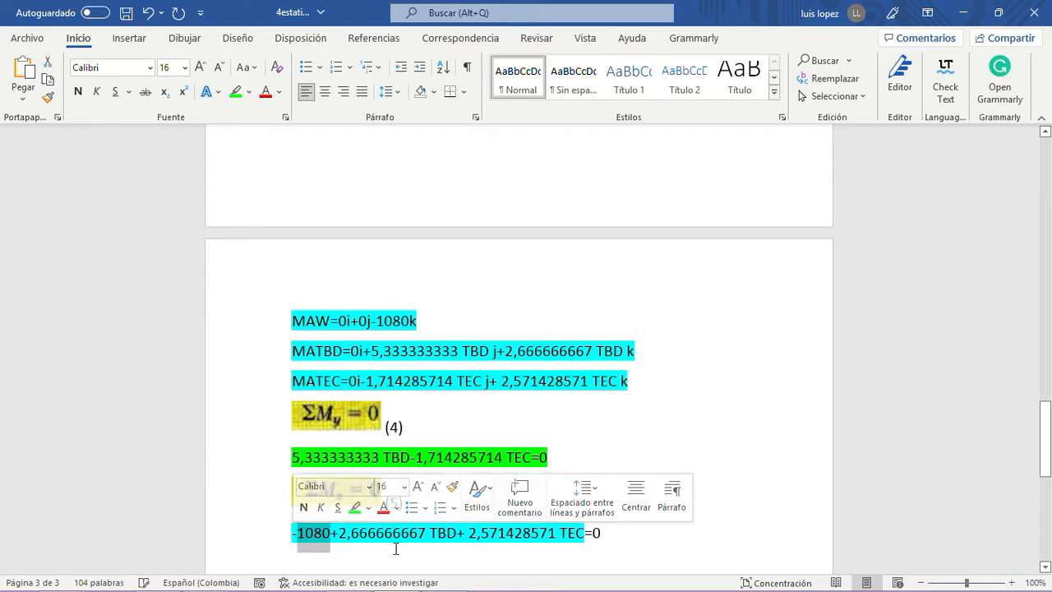
left_click(604, 534)
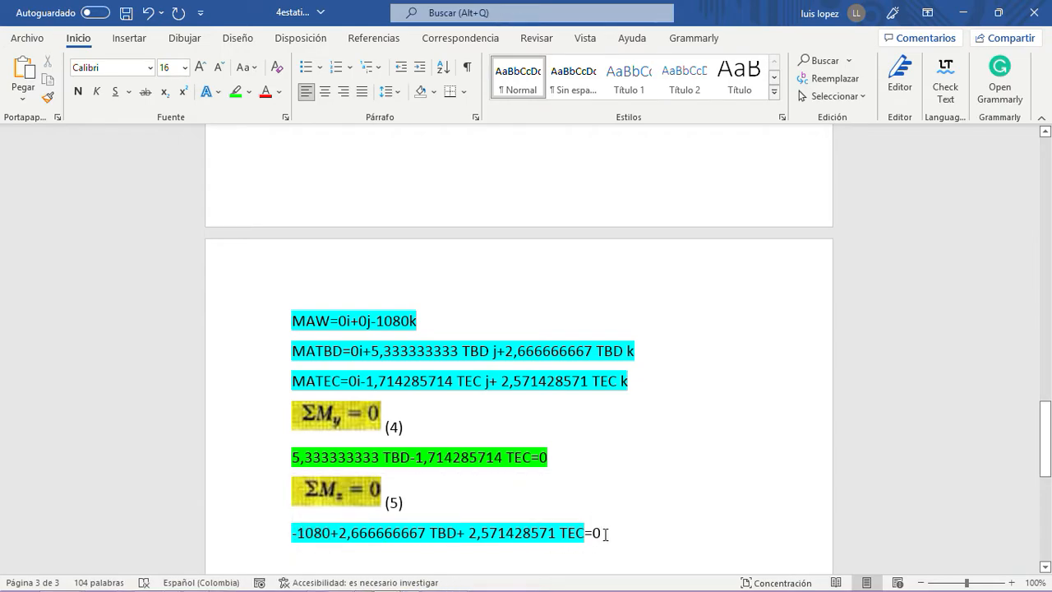
key("BackSpace")
type("1080")
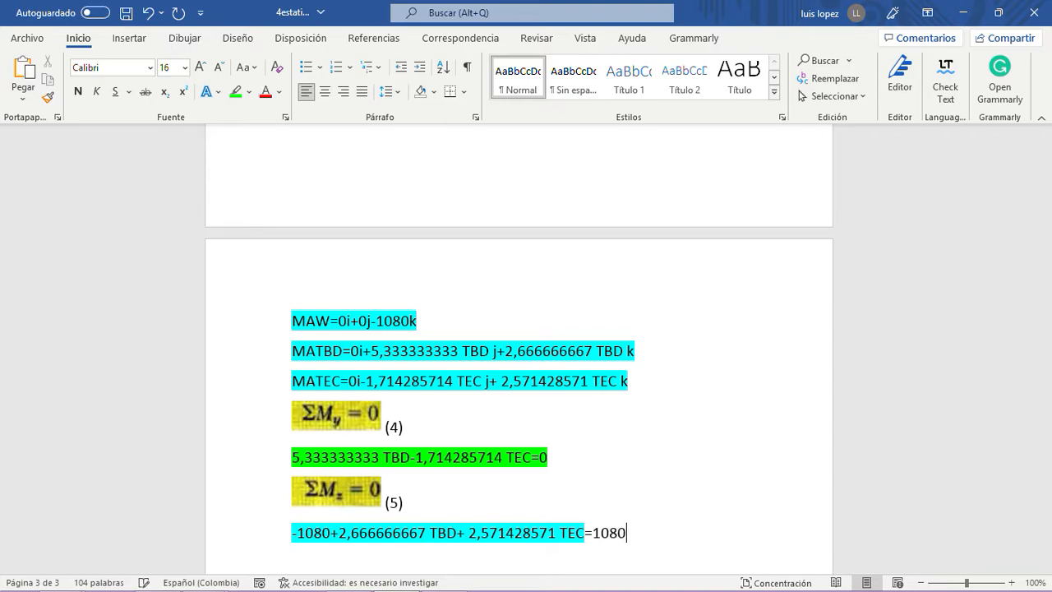
left_click_drag(332, 534, 293, 537)
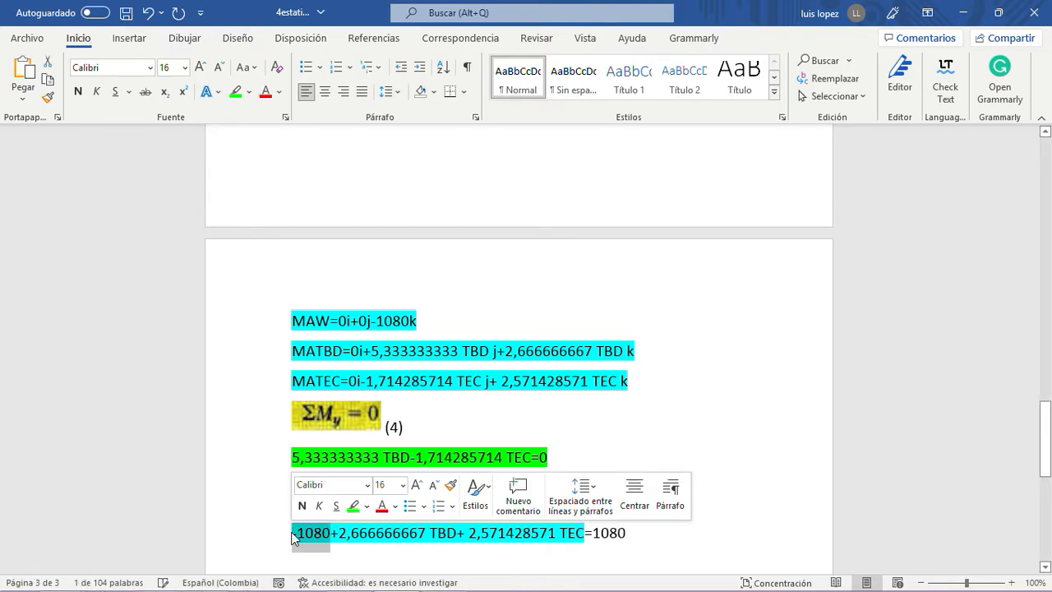
key("BackSpace")
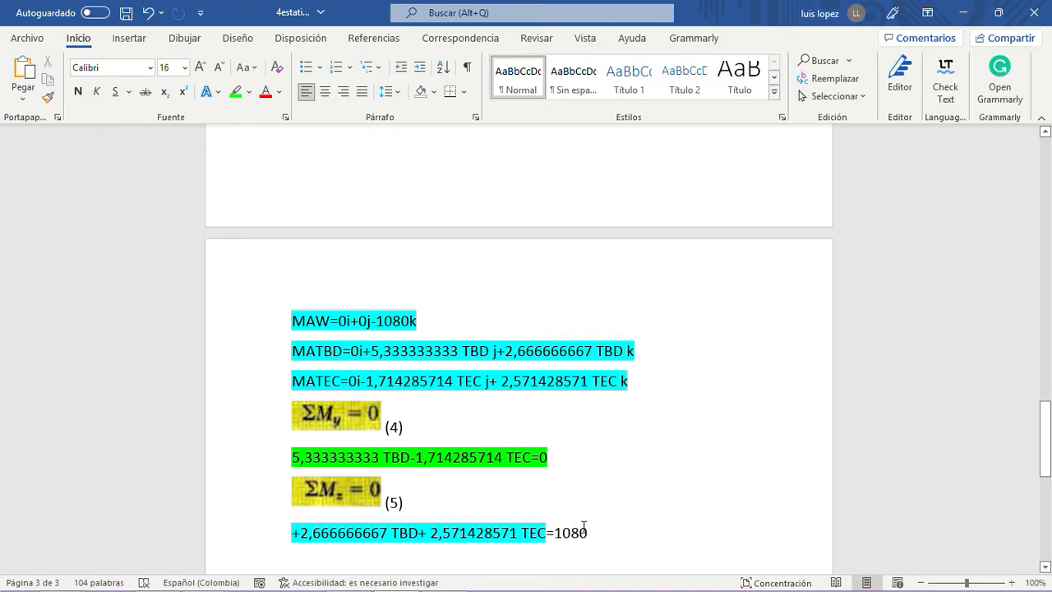
- Highlight the whole ΣMz equation in bright green
left_click_drag(589, 530, 283, 532)
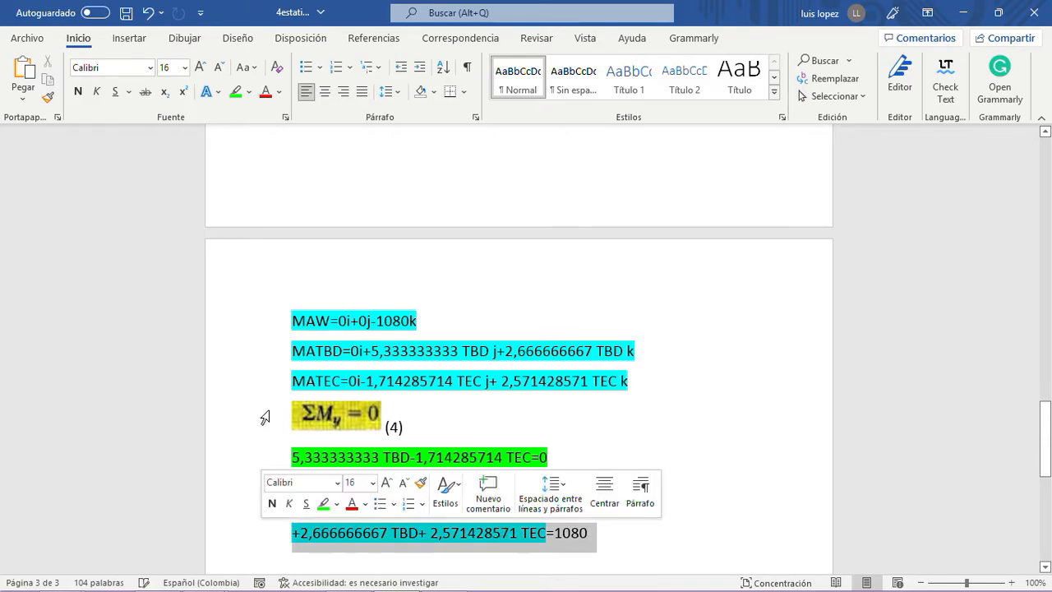
left_click(235, 92)
left_click(588, 463)
scroll(615, 525, "down", 3)
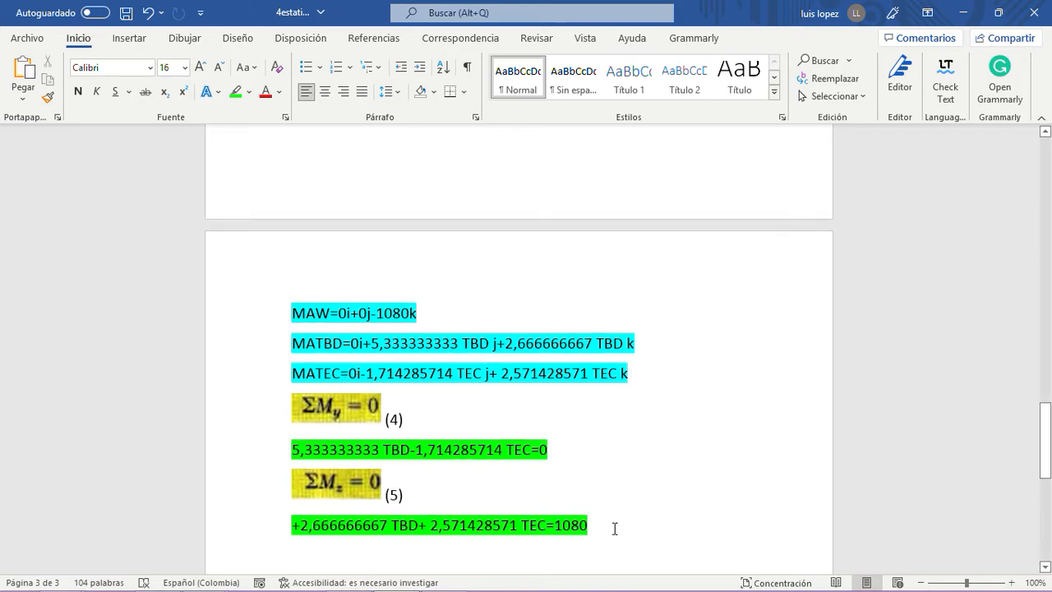
- Number the ΣMy equation (4) and the ΣMz equation (5) at their line ends, and add a new line below
scroll(615, 523, "down", 3)
scroll(614, 521, "up", 7)
scroll(613, 514, "down", 3)
left_click(556, 346)
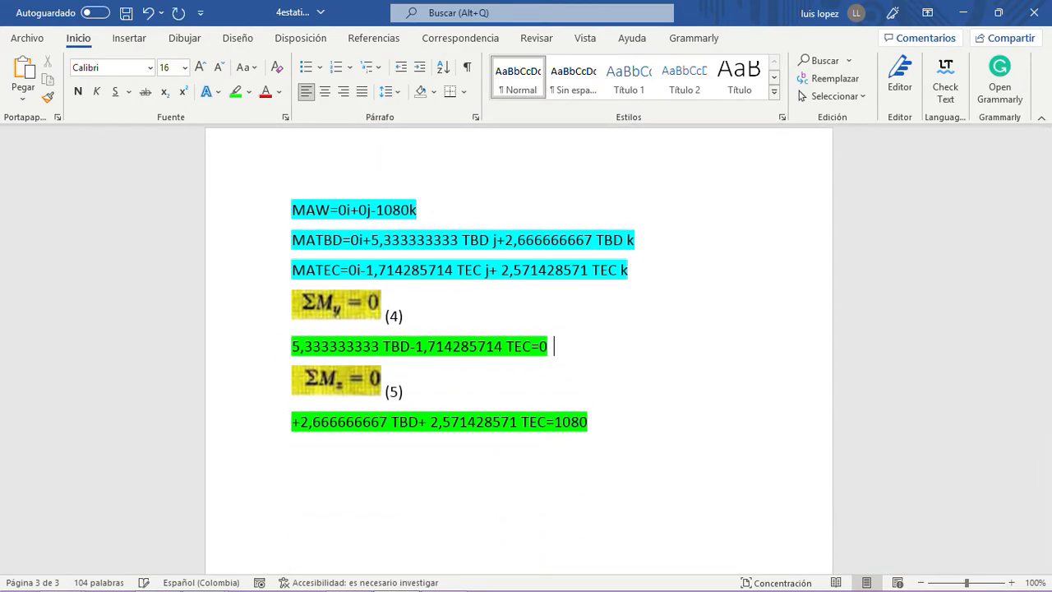
type("(5")
key("BackSpace")
type("4)")
left_click(615, 423)
type("(5)")
key("Return")
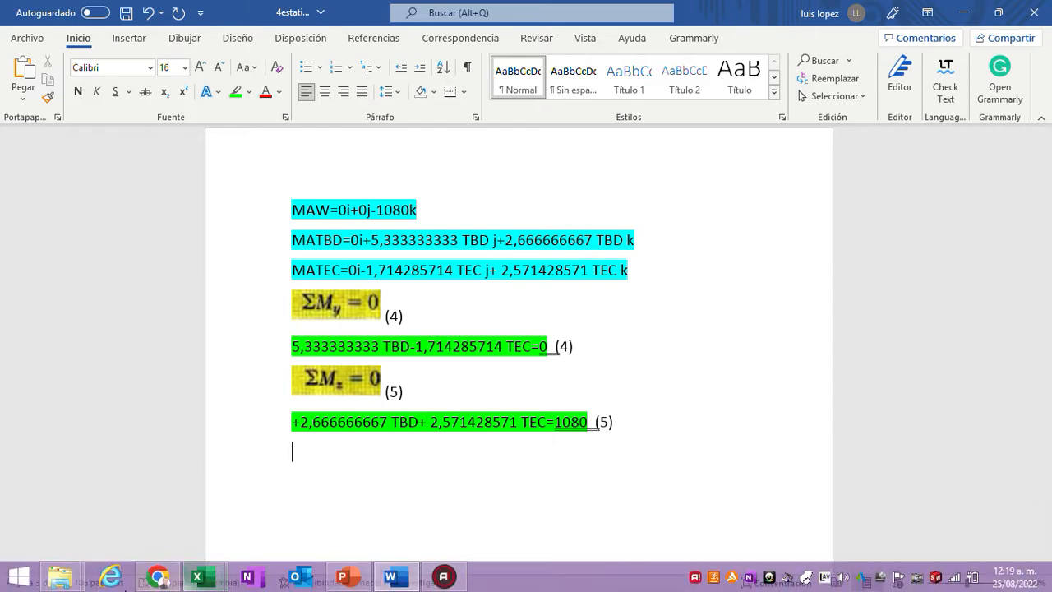
- Open 2estaticaparticula.docx from the ejerc folder and return to the 4estaticacuerporigido document
mouse_move(60, 576)
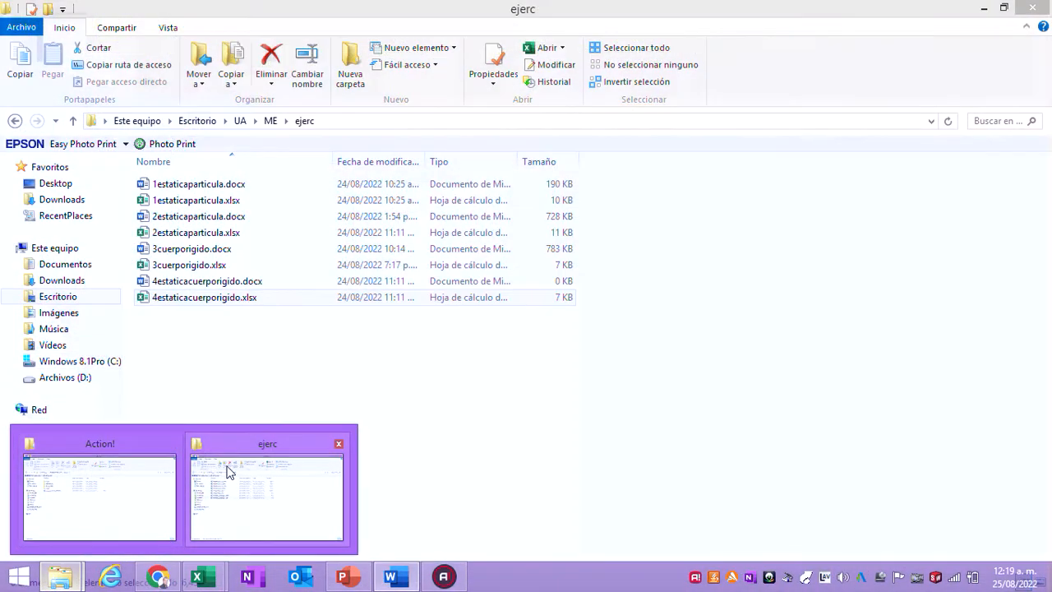
left_click(230, 466)
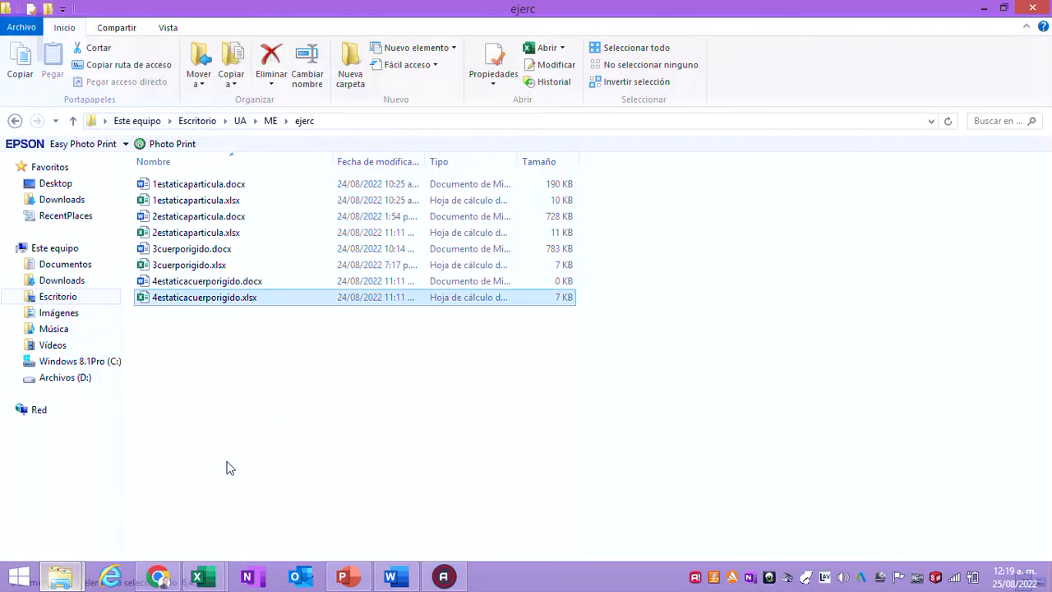
left_click(188, 219)
double_click(188, 220)
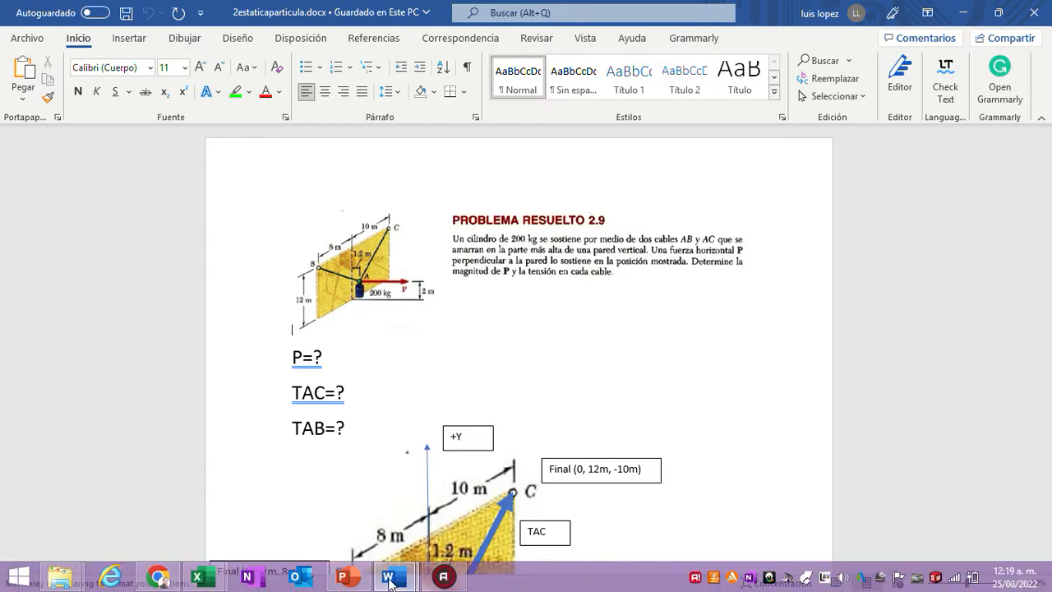
mouse_move(390, 579)
left_click(308, 493)
- Copy the green ΣFx equation (1), Ax-0,85714 TEC -0,66667 TBD=0, to a line a little below the ΣMz equation (5)
scroll(450, 406, "up", 5)
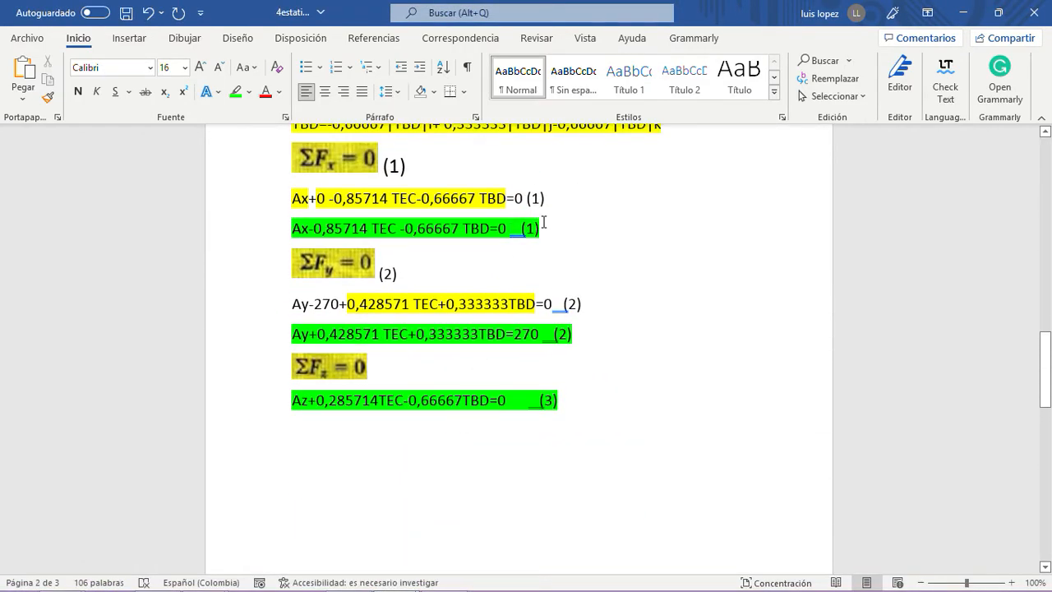
left_click_drag(545, 226, 306, 230)
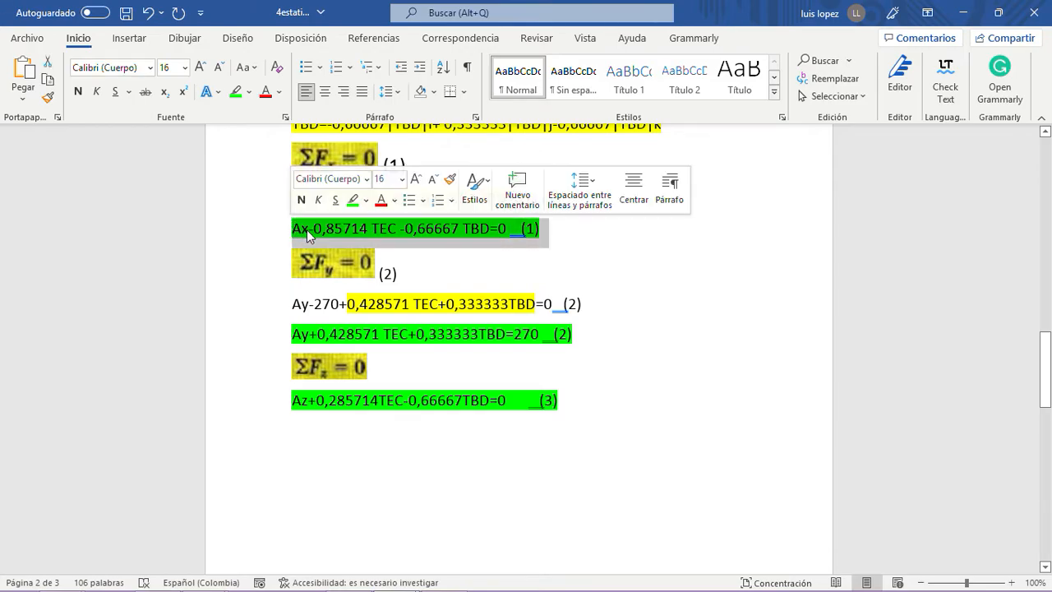
right_click(307, 229)
left_click(345, 314)
scroll(359, 327, "down", 10)
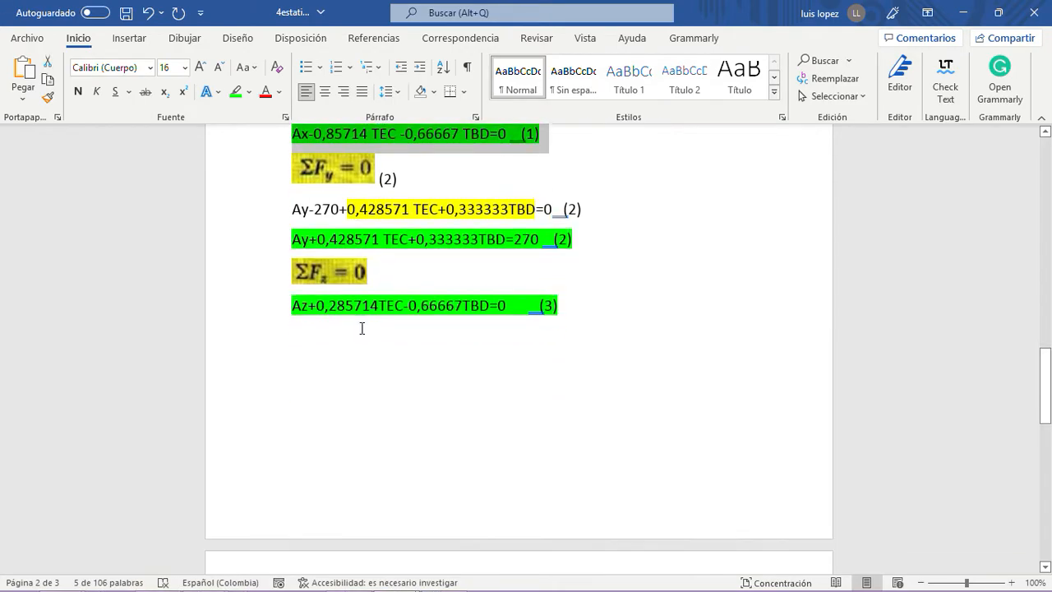
scroll(365, 339, "down", 5)
scroll(359, 324, "up", 2)
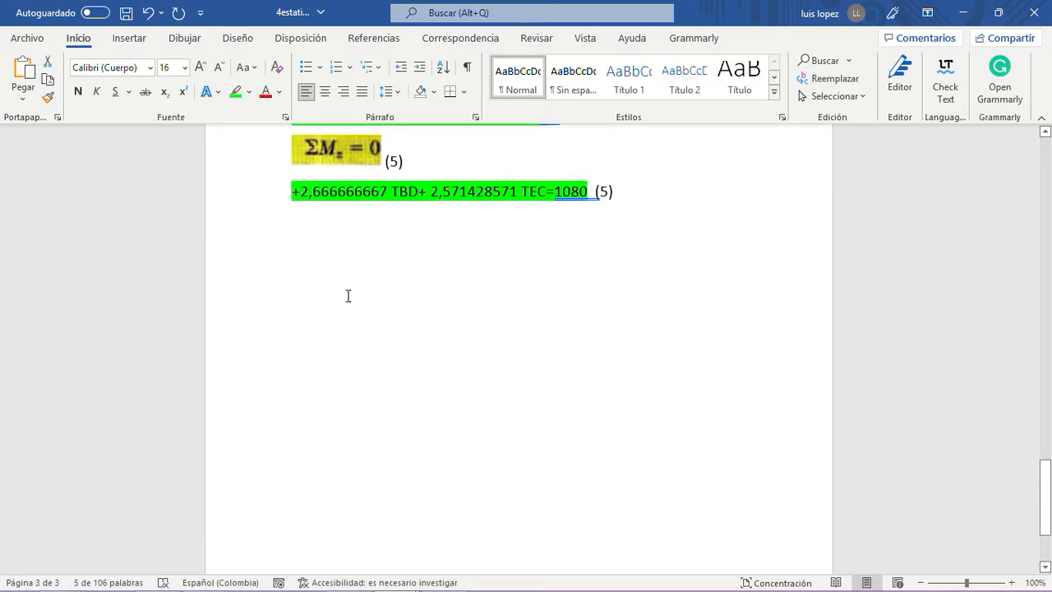
left_click(325, 315)
key("ctrl+v")
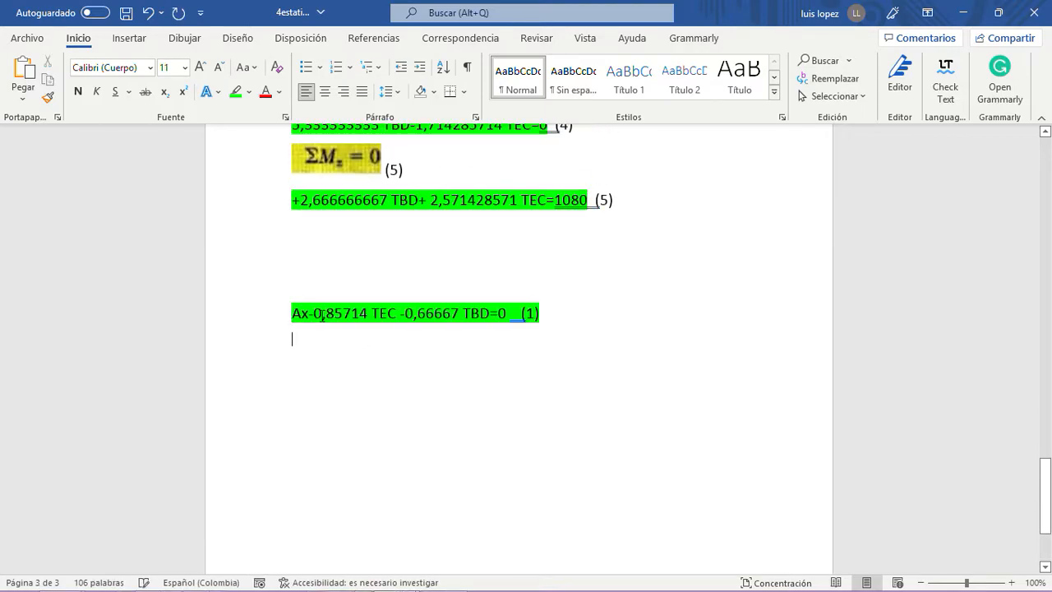
- Copy the green ΣFy equation (2) beneath the copied equation (1), and add spaces so the number (1) lines up with (2)
scroll(327, 324, "up", 2)
scroll(327, 324, "up", 10)
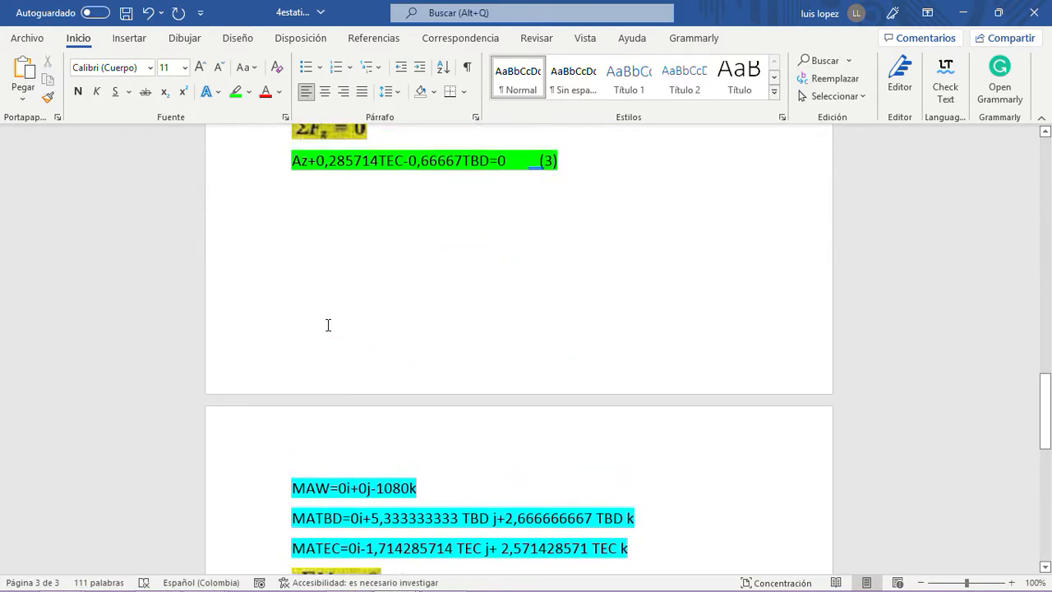
left_click_drag(577, 260, 293, 259)
right_click(296, 261)
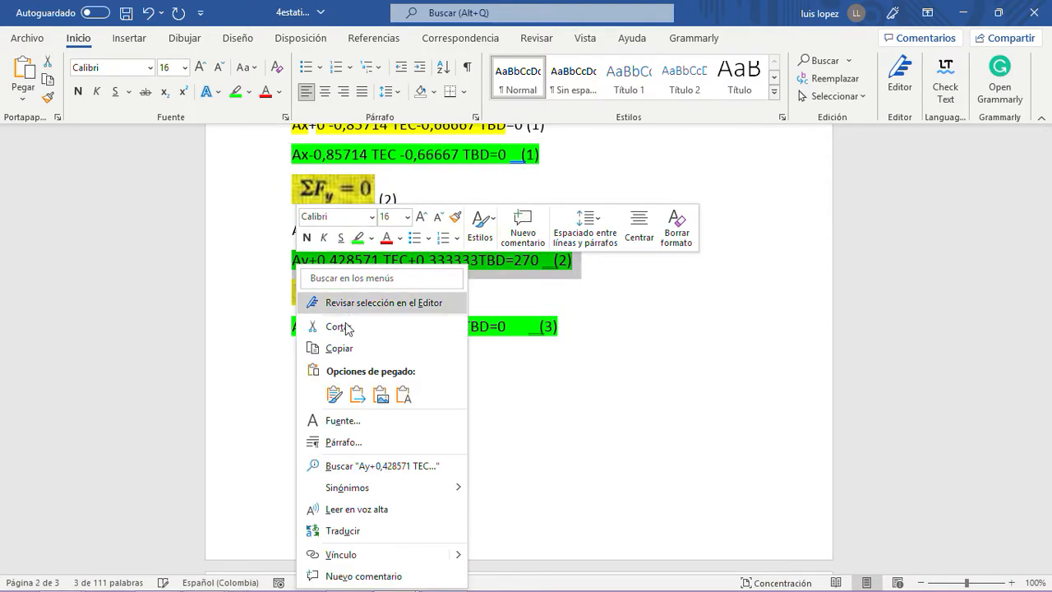
left_click(345, 349)
scroll(352, 353, "down", 10)
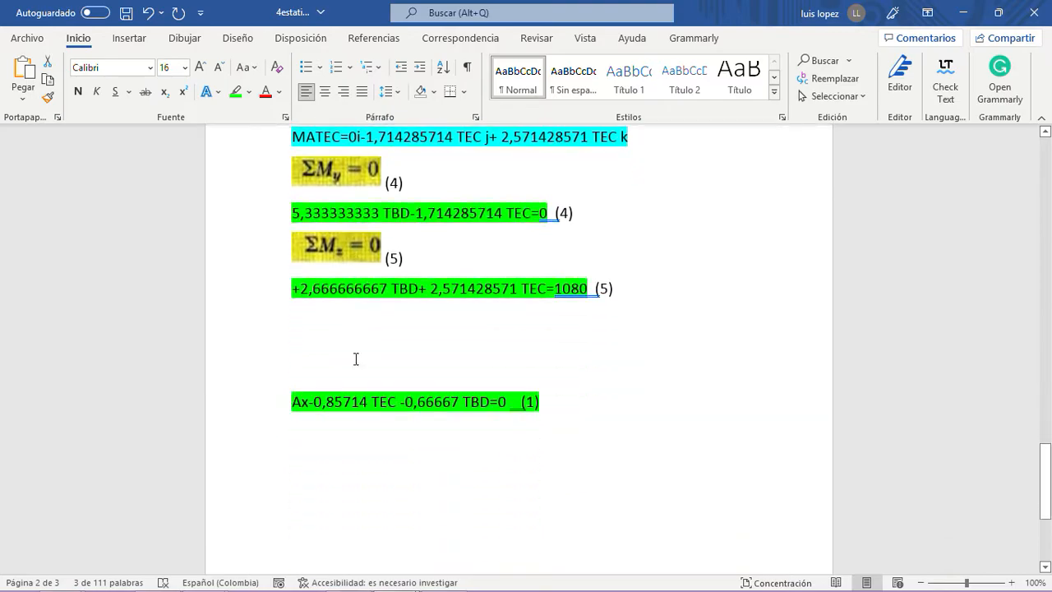
left_click(311, 380)
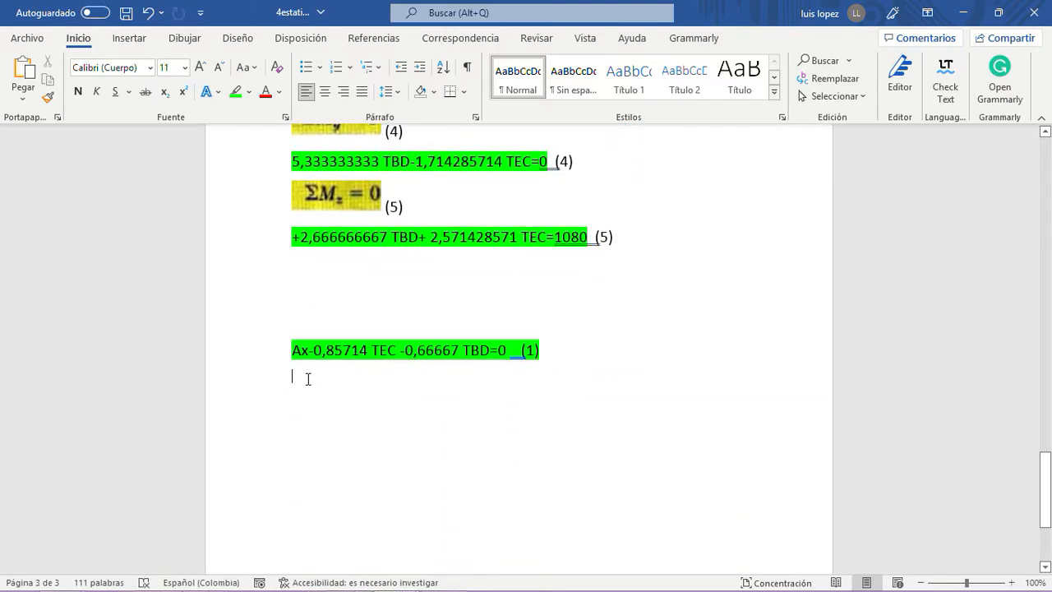
key("ctrl+v")
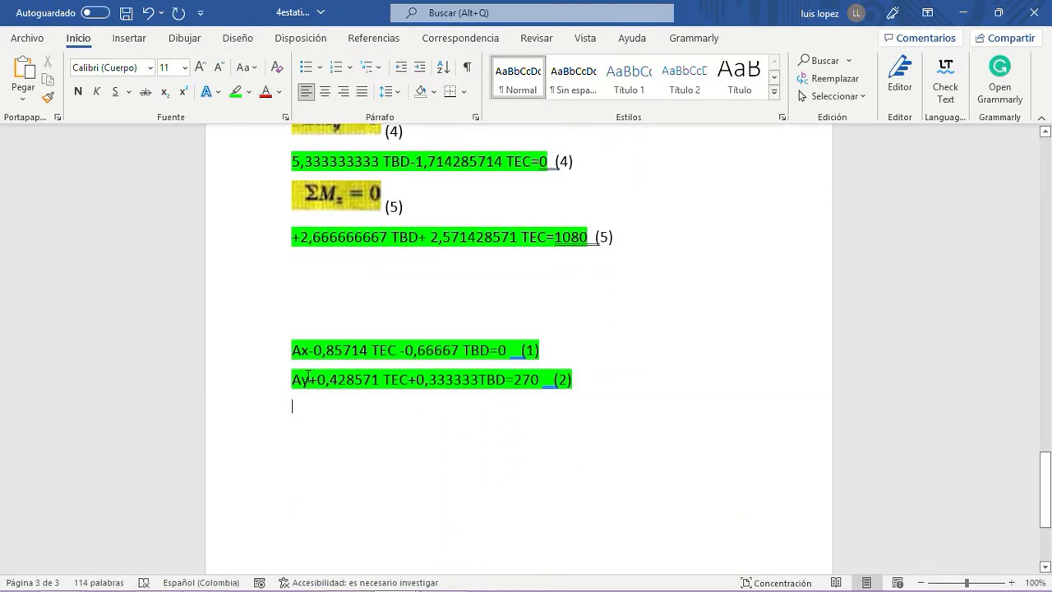
left_click(522, 351)
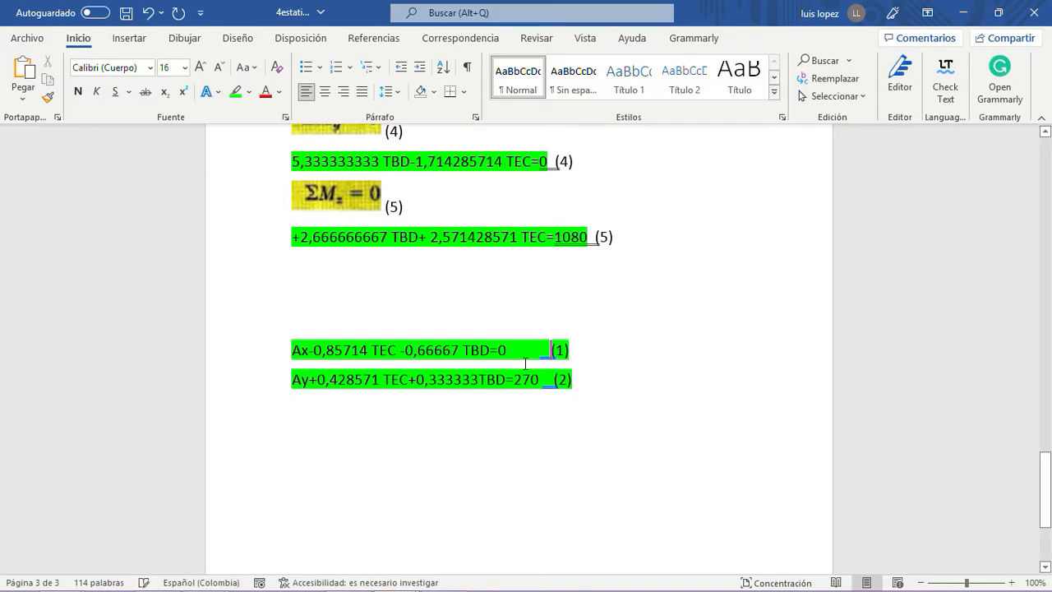
- Copy the green ΣFz equation (3) beneath the copied equation (2), and add spaces so its number lines up with (2)
scroll(525, 363, "up", 3)
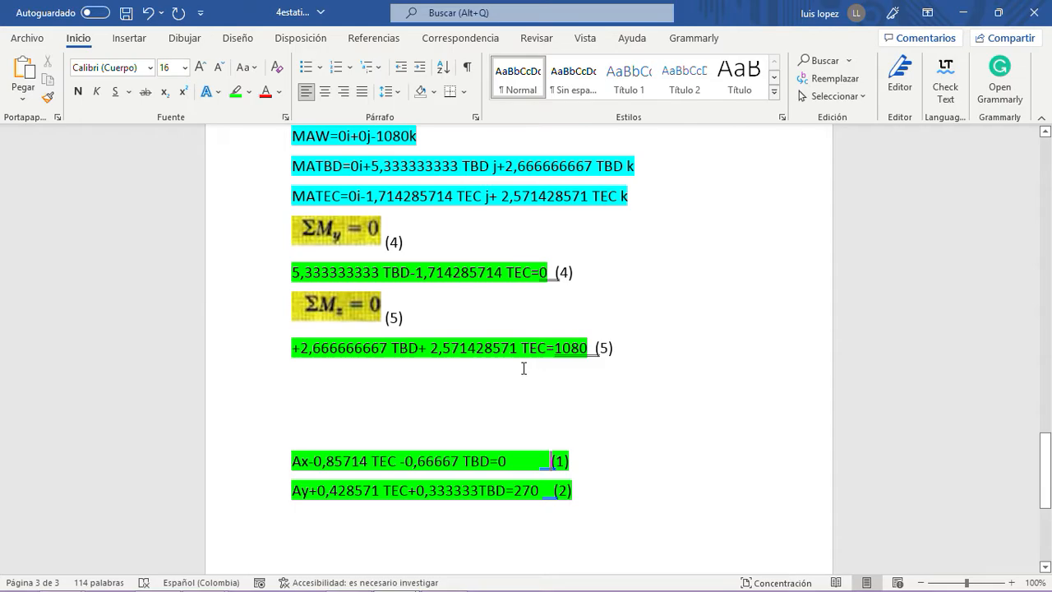
scroll(523, 368, "up", 15)
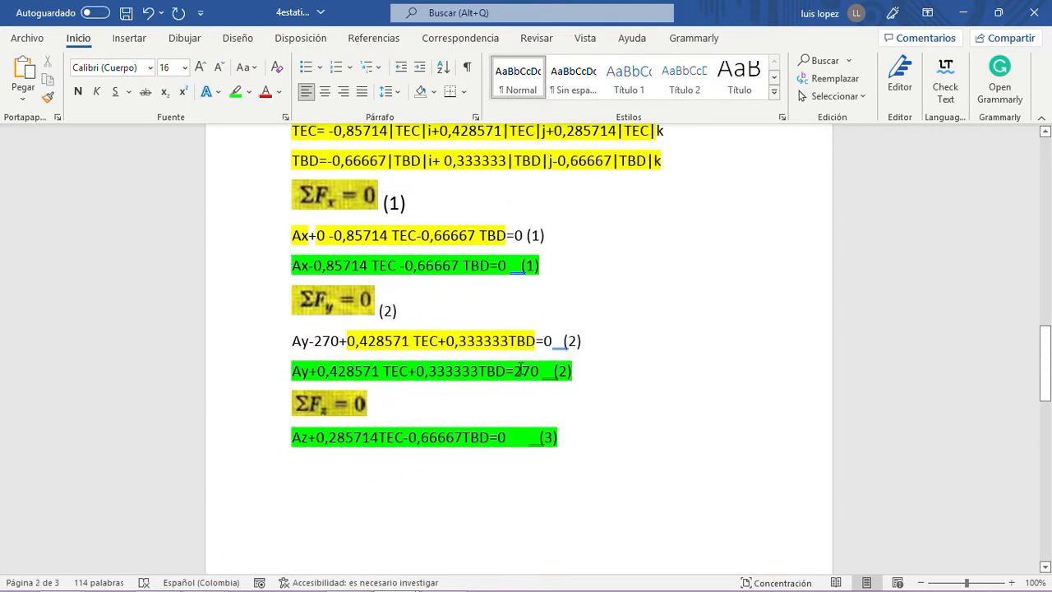
scroll(521, 370, "up", 2)
scroll(521, 371, "down", 2)
left_click_drag(559, 437, 303, 439)
right_click(303, 439)
left_click(361, 198)
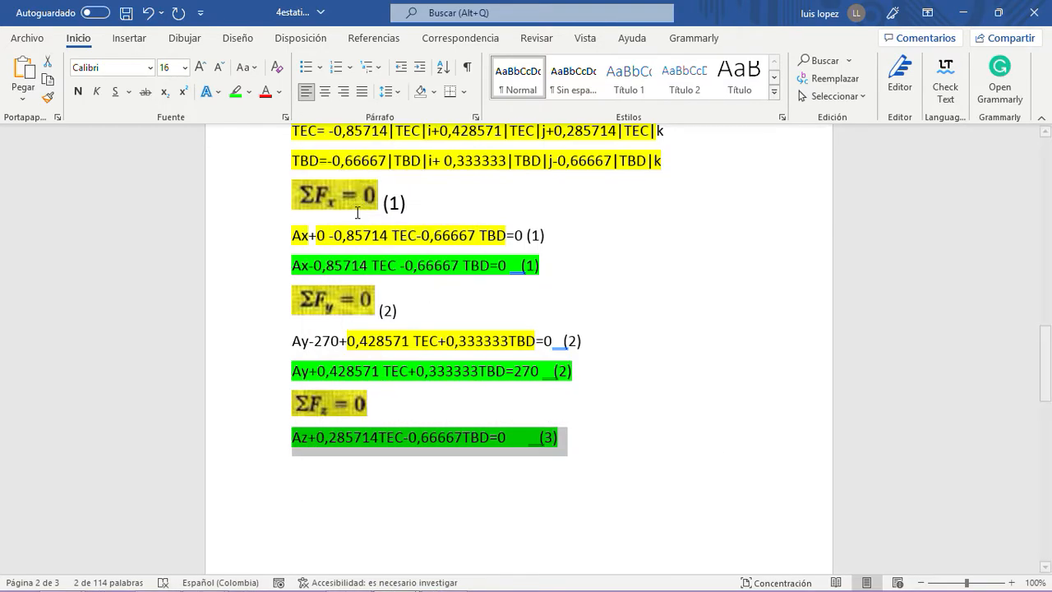
scroll(425, 401, "down", 5)
scroll(425, 400, "down", 10)
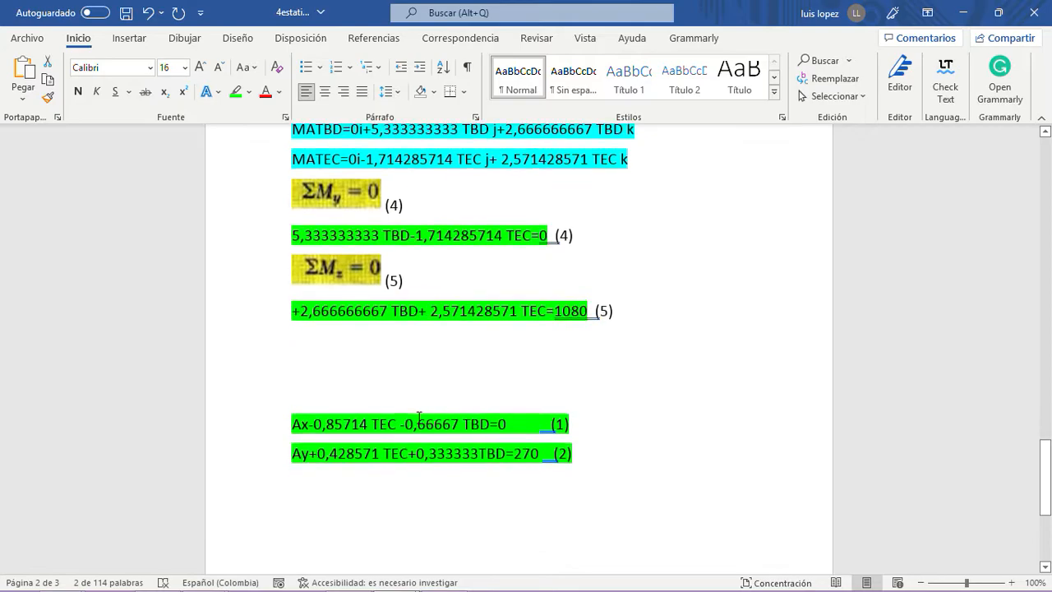
left_click(300, 482)
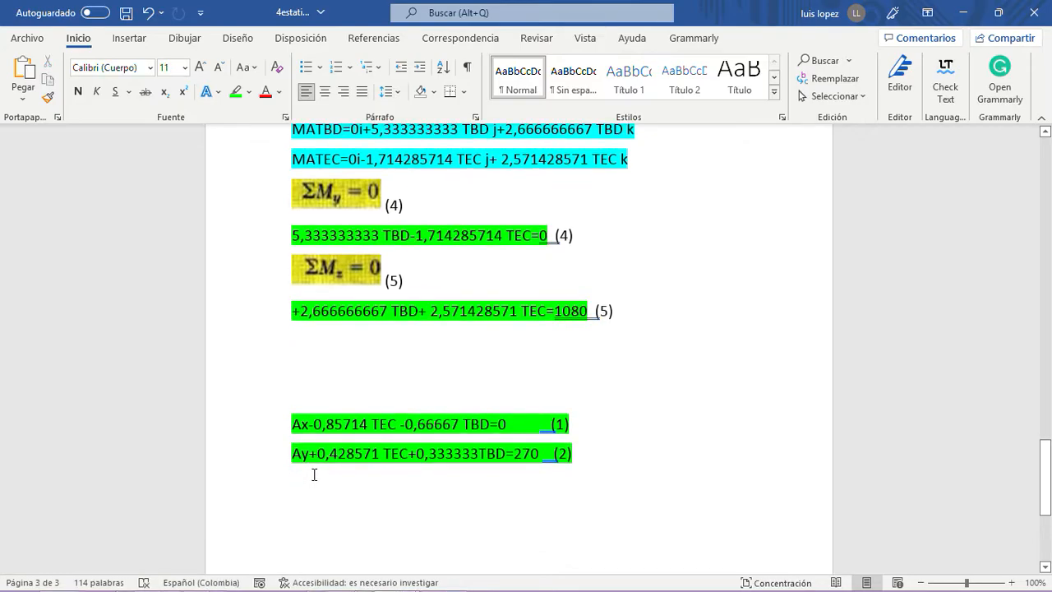
key("ctrl+v")
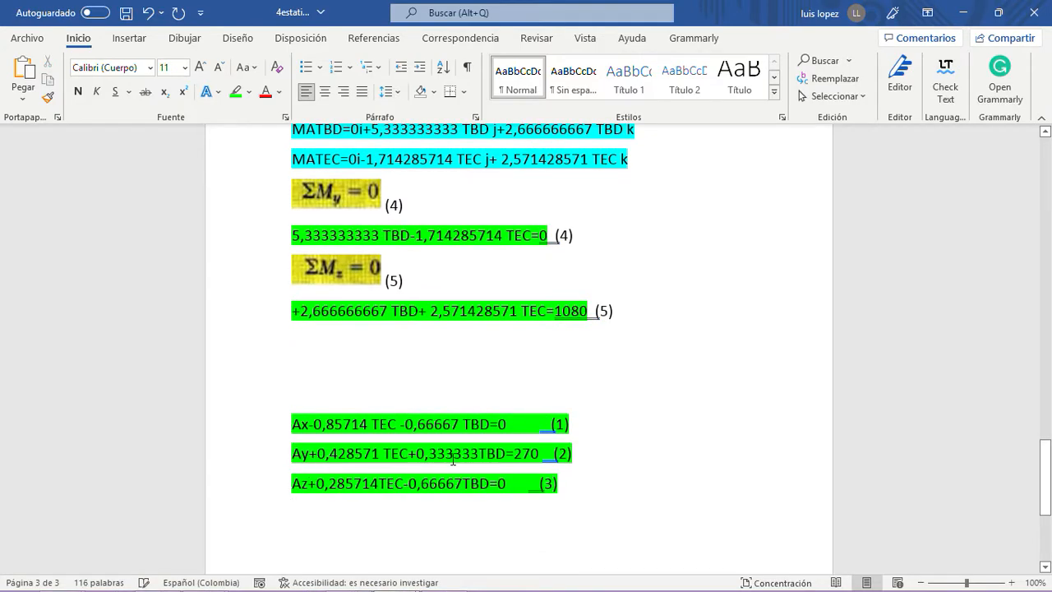
left_click(541, 484)
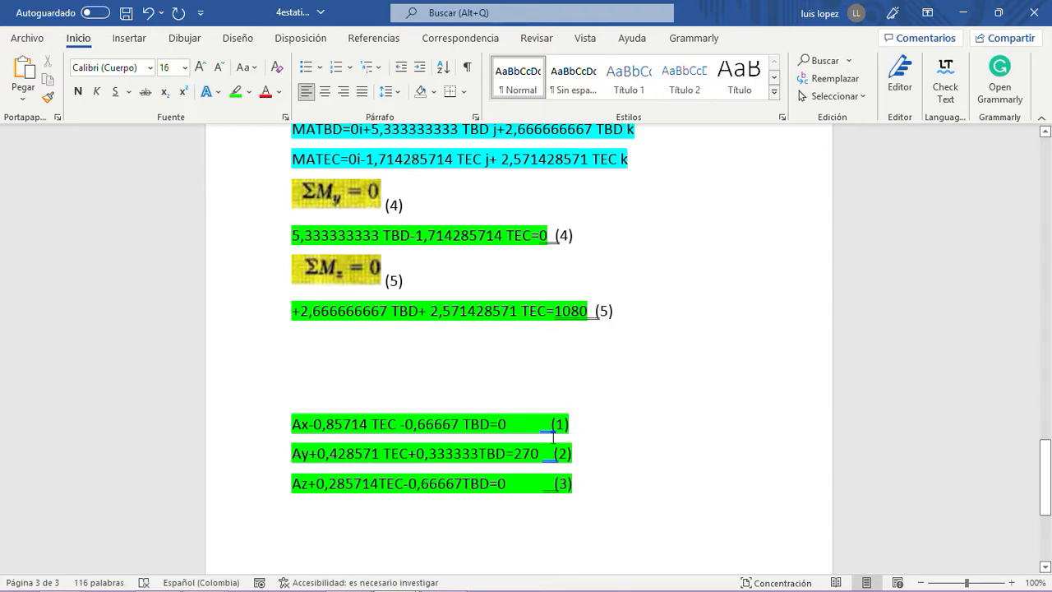
- Copy the ΣMy equation (4) beneath the copied equation (3), and highlight the whole copied line in bright green
scroll(555, 437, "up", 2)
left_click_drag(573, 309, 289, 310)
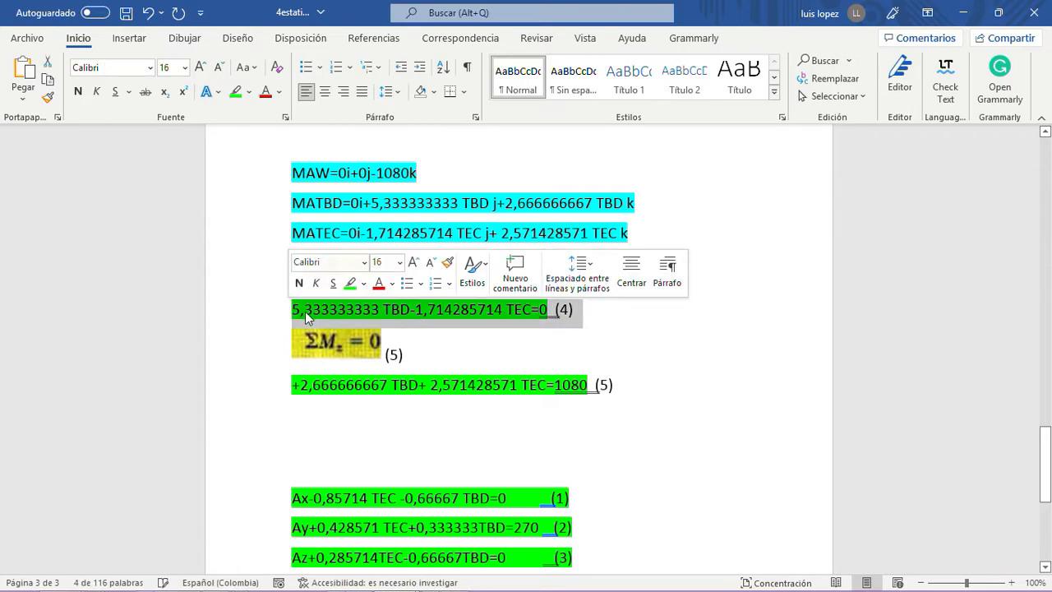
right_click(305, 312)
left_click(352, 349)
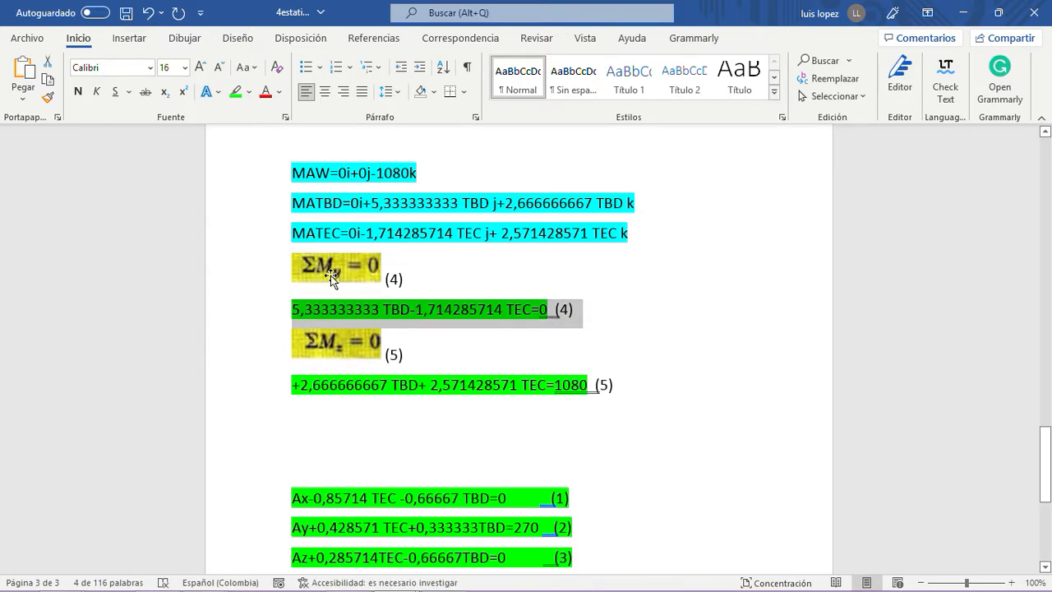
scroll(364, 399, "down", 5)
left_click(599, 374)
key("Return")
key("ctrl+v")
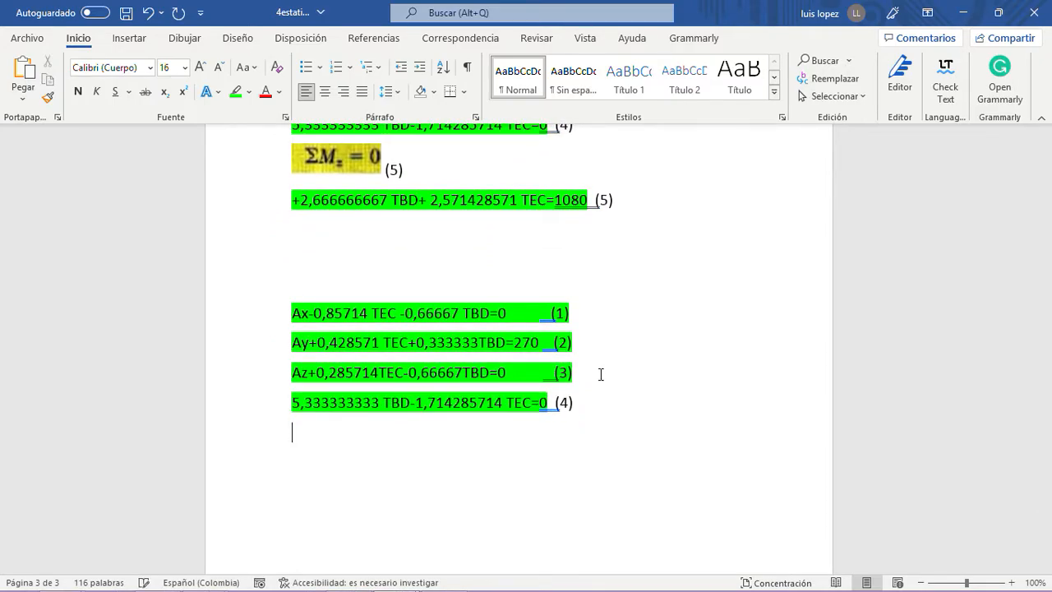
left_click_drag(580, 401, 289, 401)
left_click(238, 94)
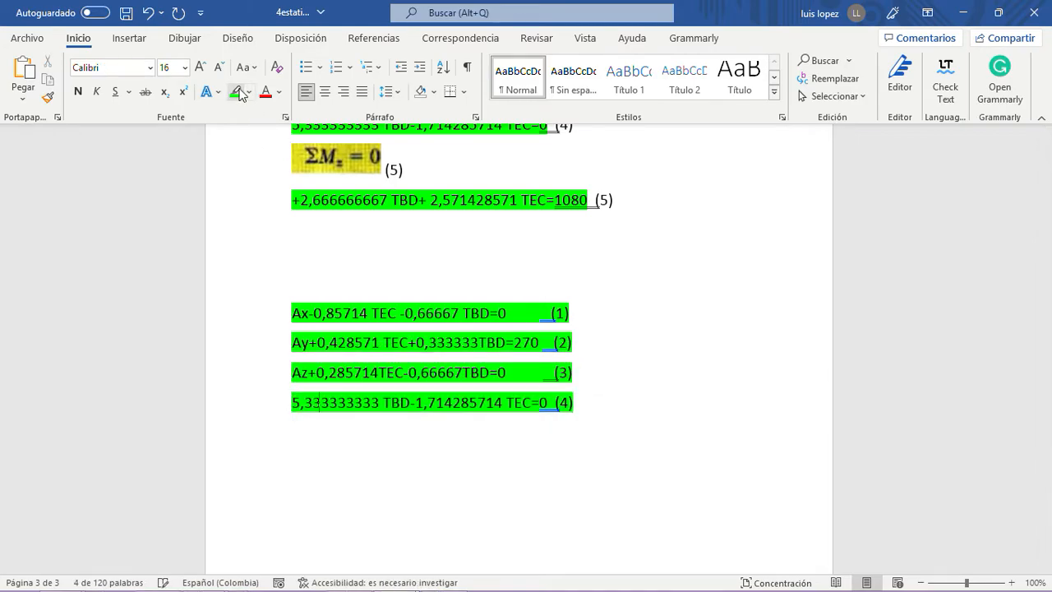
- Copy the ΣMz equation (5) beneath the copied equation (4), and extend its bright green highlight over the number (5)
scroll(501, 243, "up", 3)
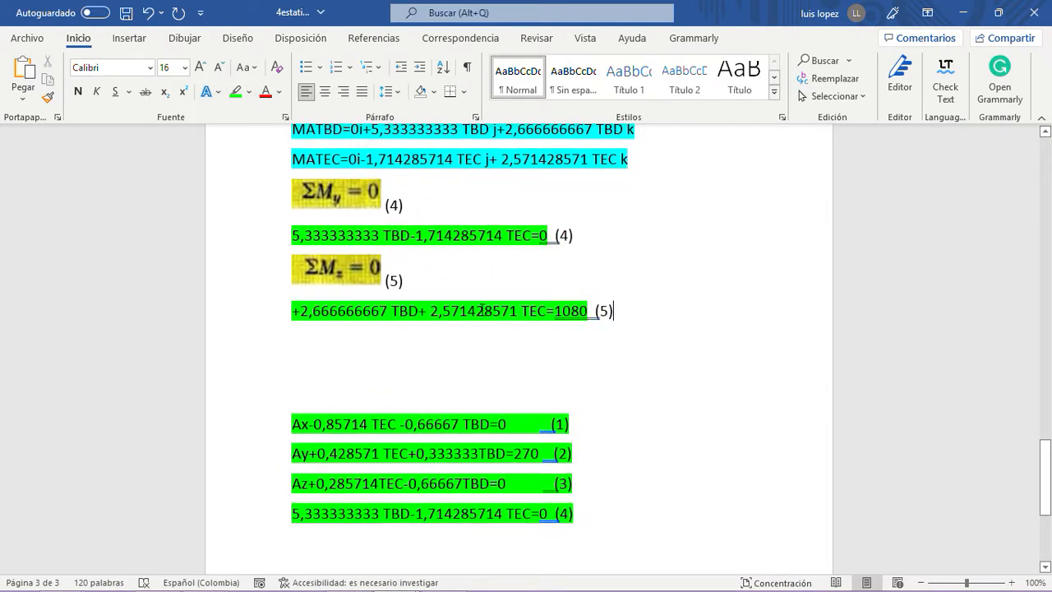
left_click_drag(618, 311, 286, 310)
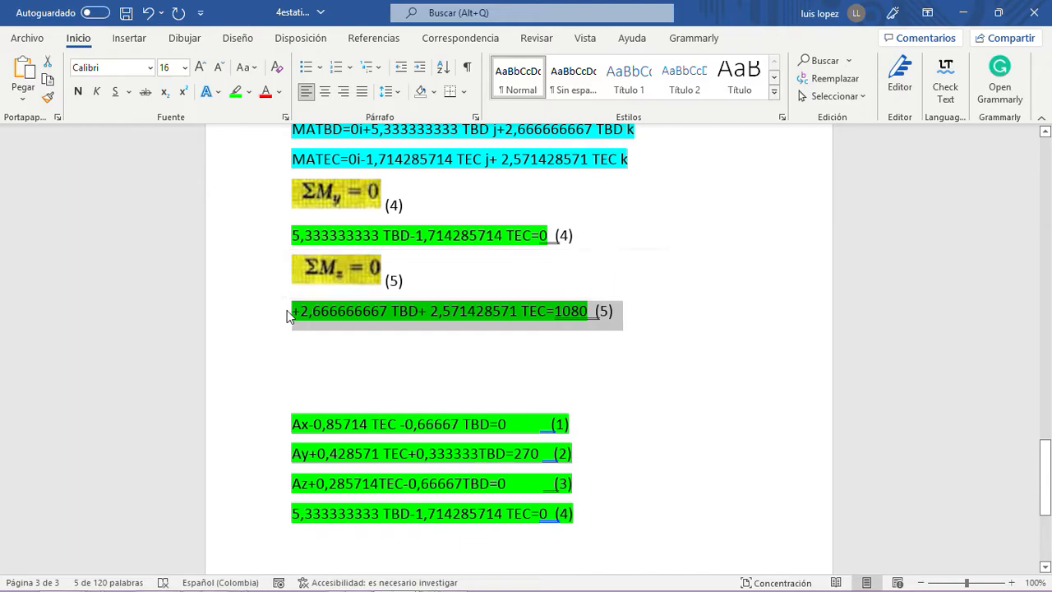
scroll(288, 317, "down", 3)
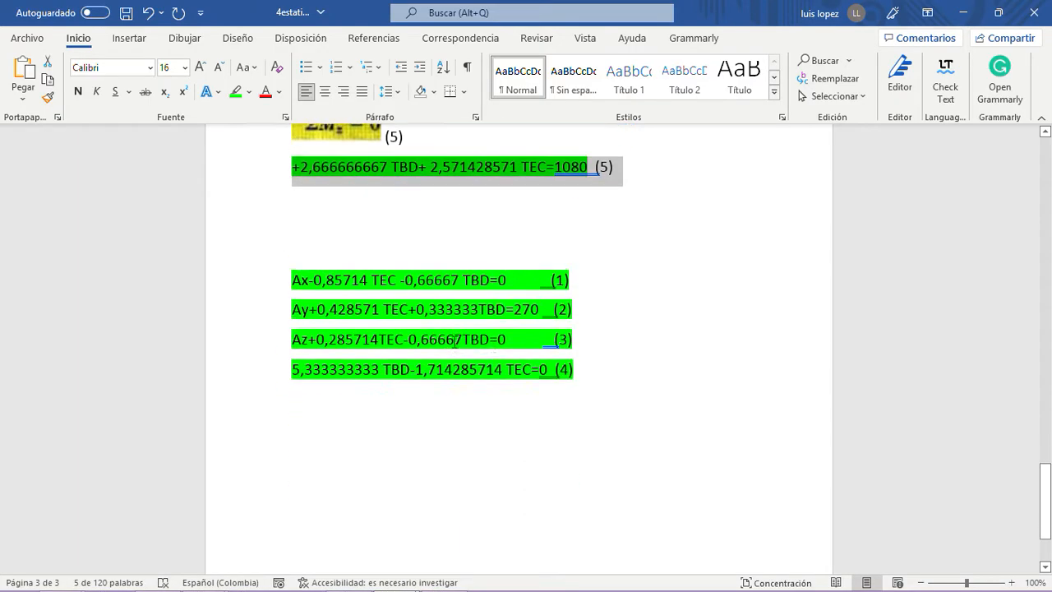
left_click(602, 366)
key("Return")
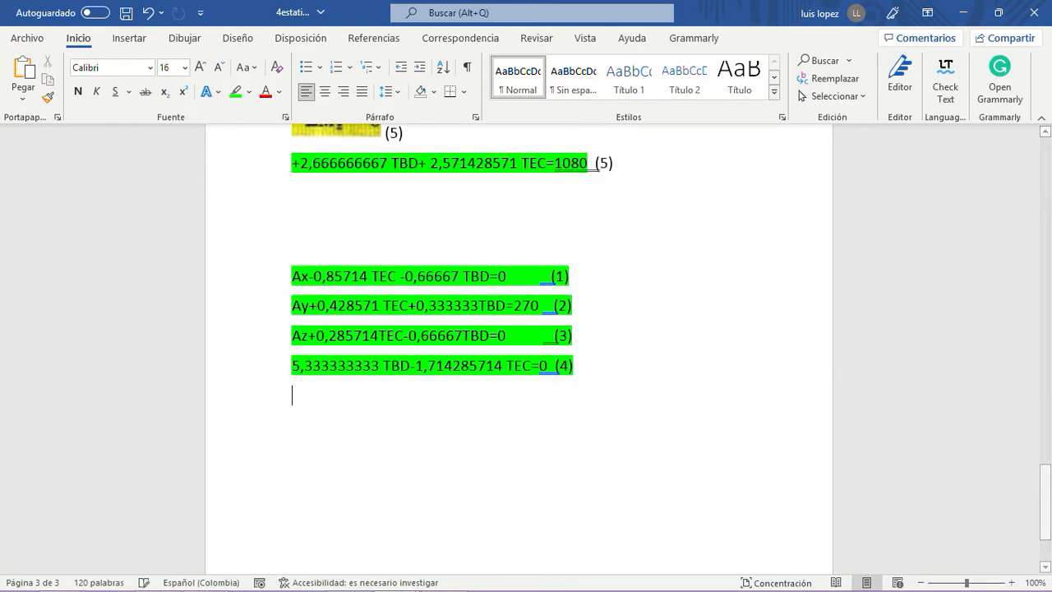
key("ctrl+v")
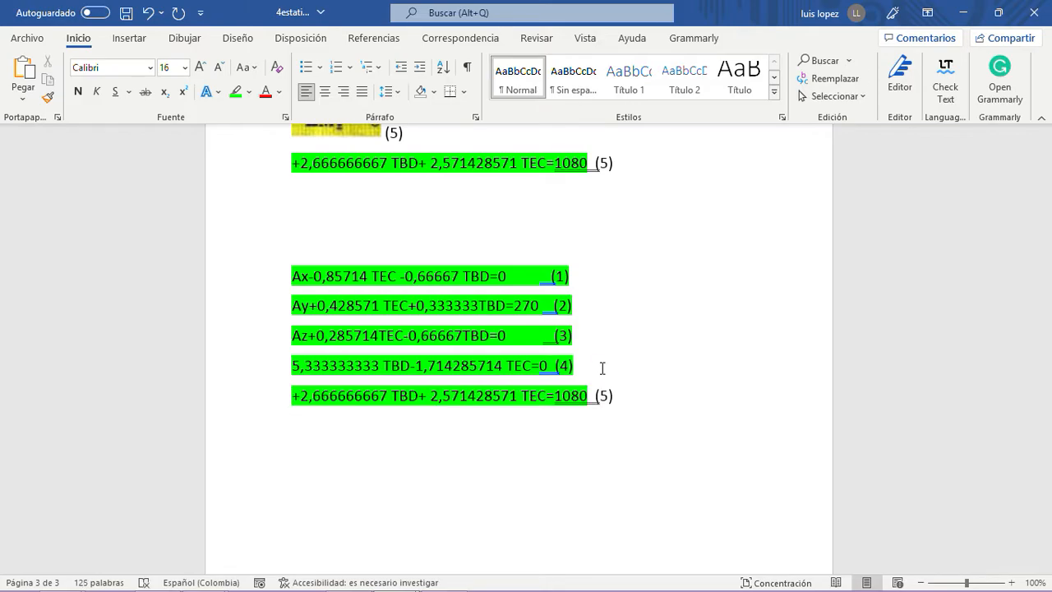
left_click_drag(622, 396, 553, 396)
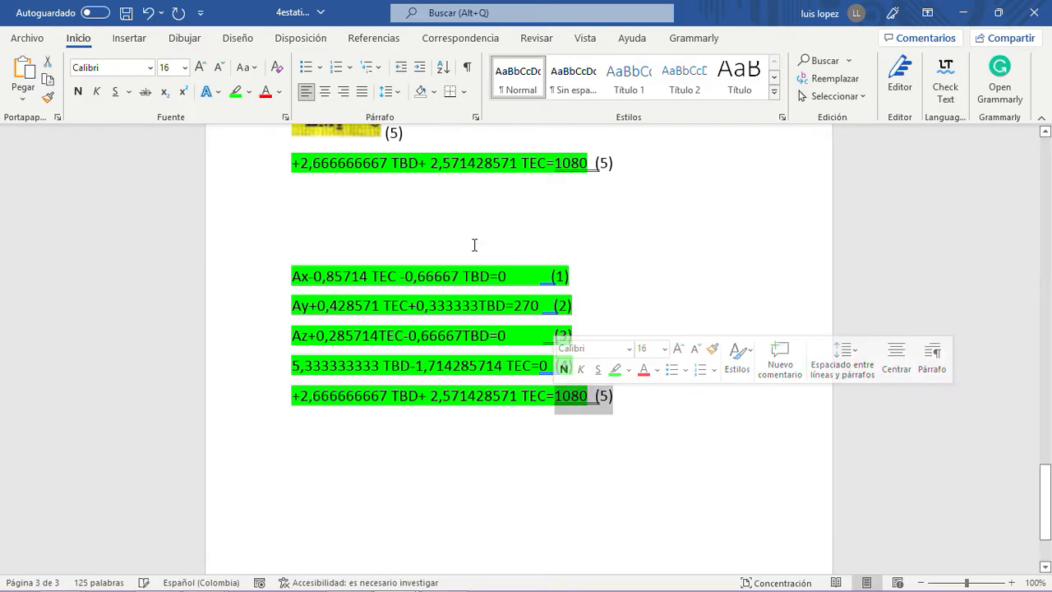
left_click(369, 195)
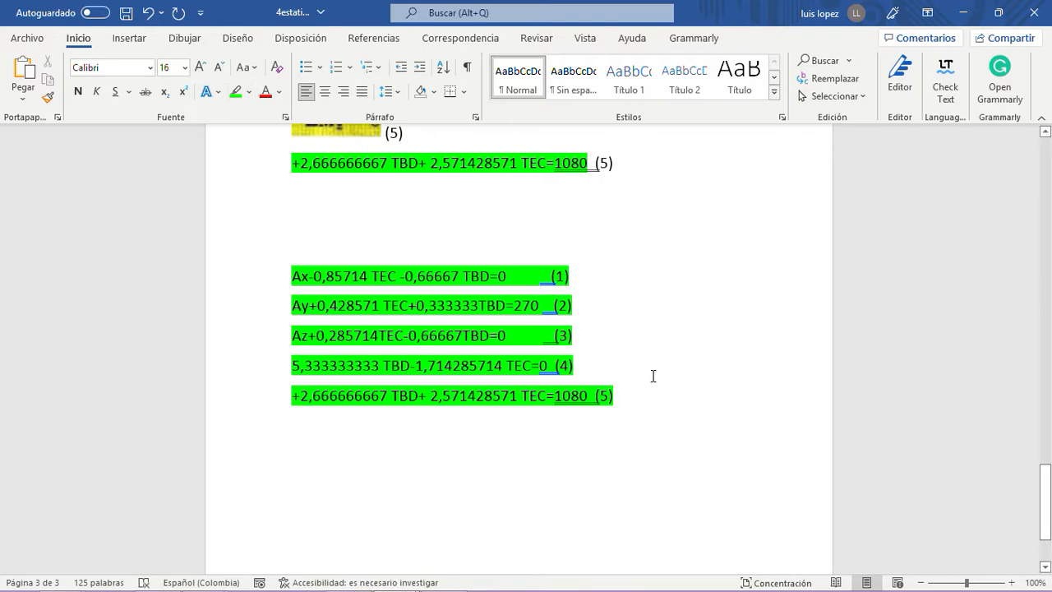
- Add spaces before the numbers (4), (3), (2) and (1) in the highlighted equation list so they line up with (5)
key("End")
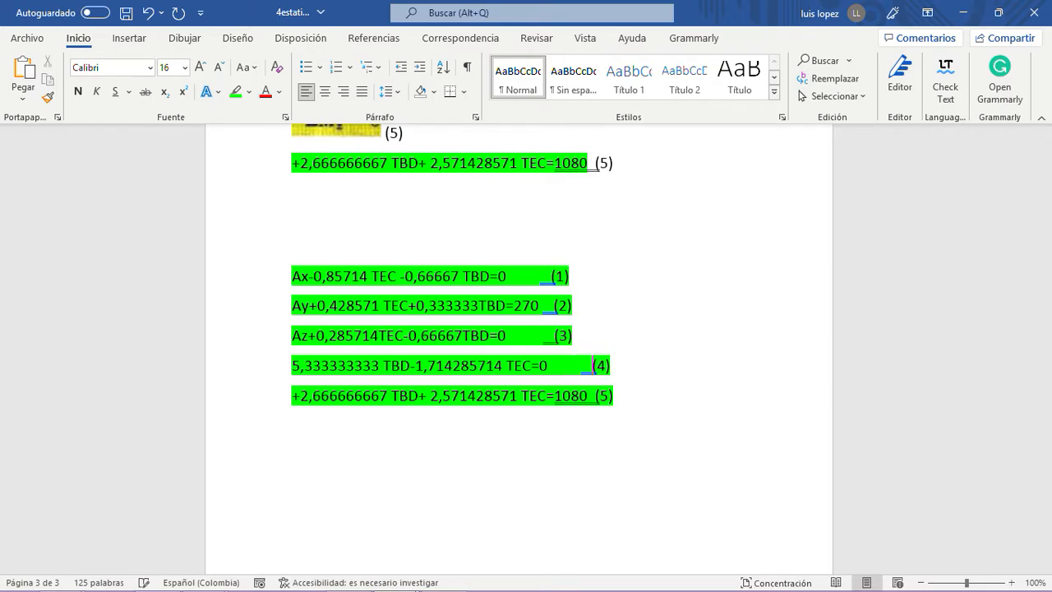
left_click(546, 331)
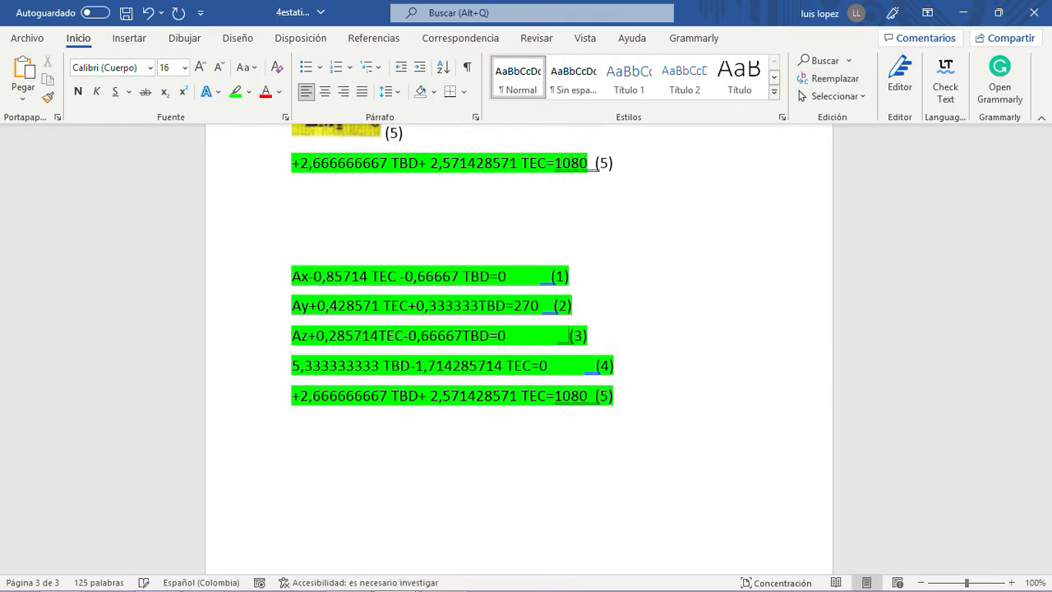
left_click(547, 306)
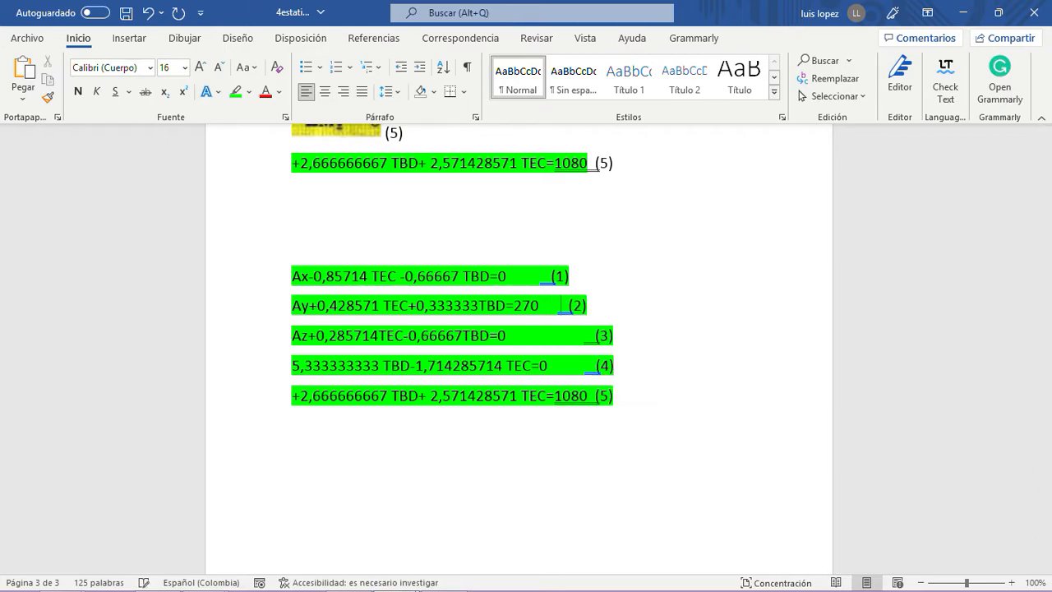
left_click_drag(540, 279, 553, 277)
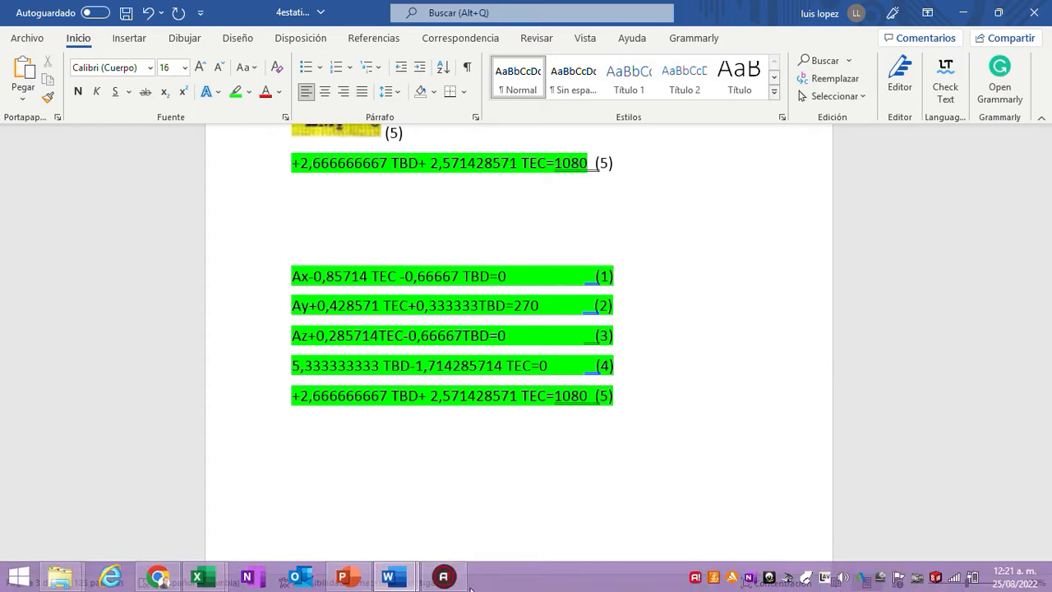
- Review the matrix setup, the F=(Q^(-1))*V derivation and the solution table in 2estaticaparticula.docx, and return to 4estaticacuerporigido.docx
mouse_move(393, 577)
left_click(496, 505)
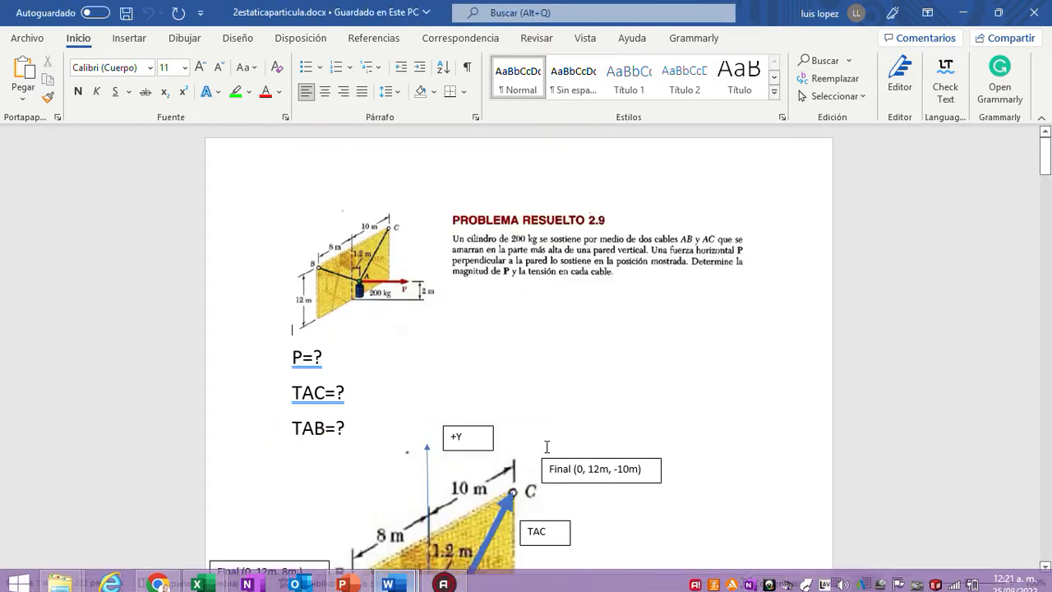
scroll(551, 442, "down", 12)
scroll(569, 432, "down", 15)
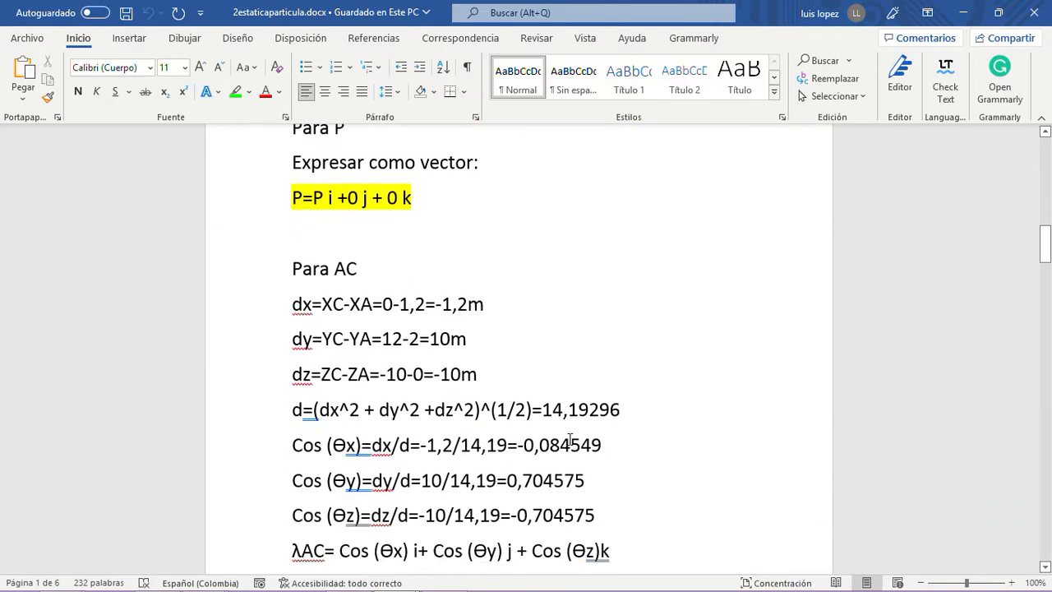
scroll(564, 439, "down", 15)
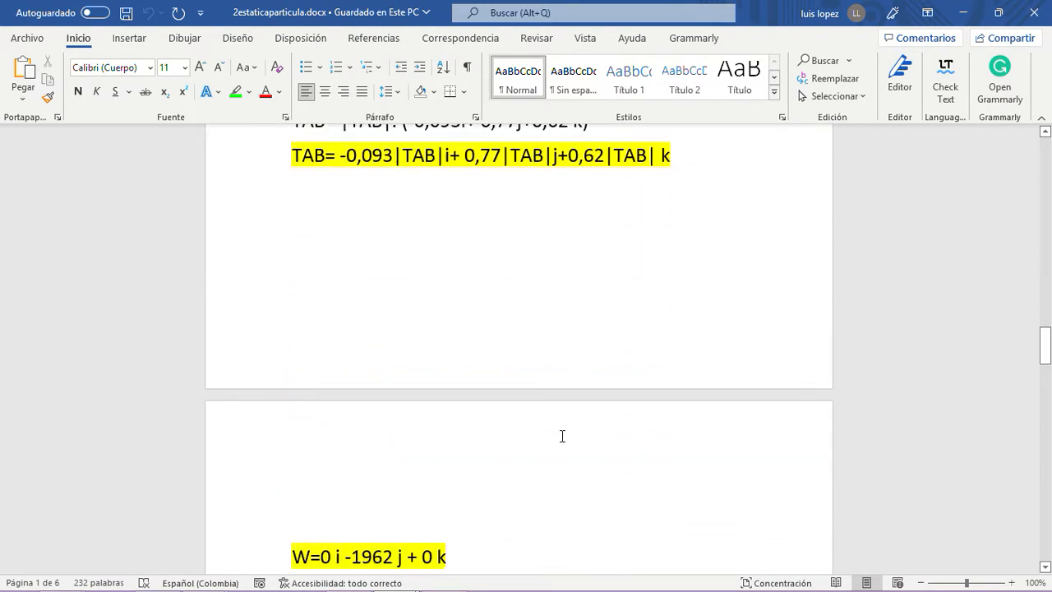
scroll(561, 434, "down", 8)
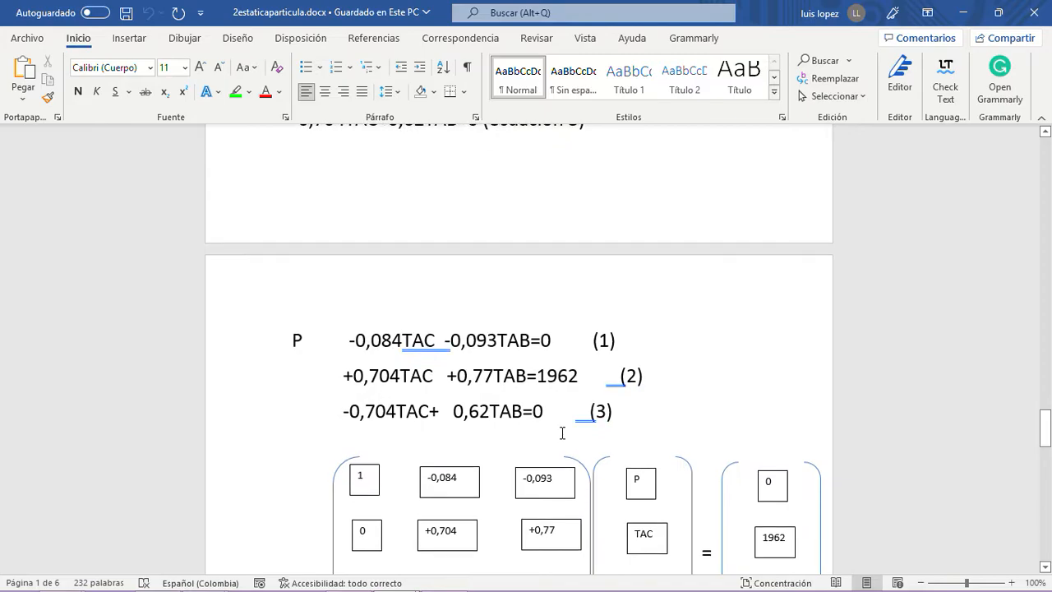
scroll(556, 430, "up", 3)
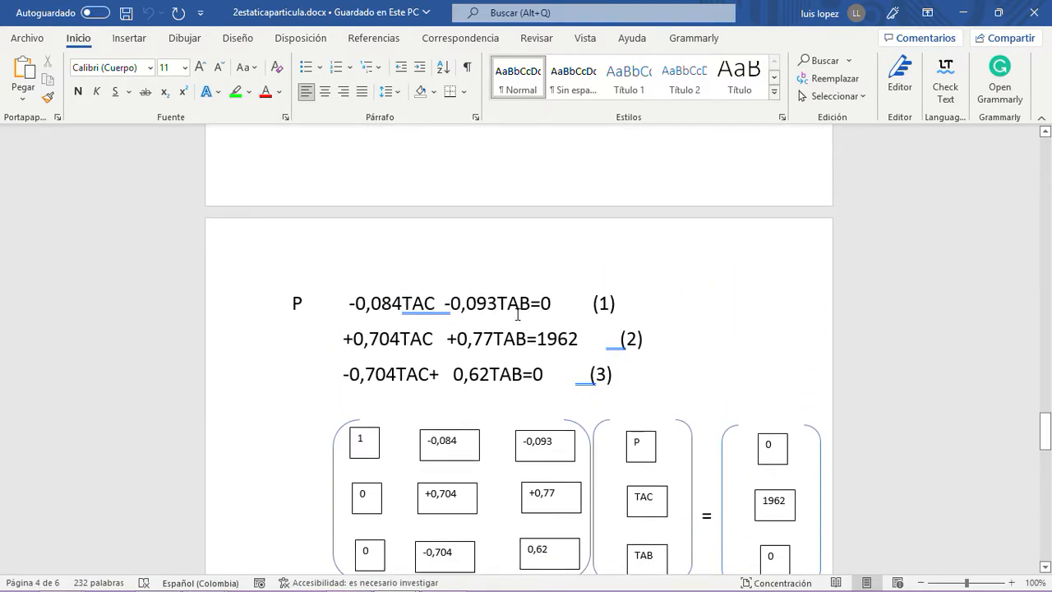
scroll(517, 314, "down", 5)
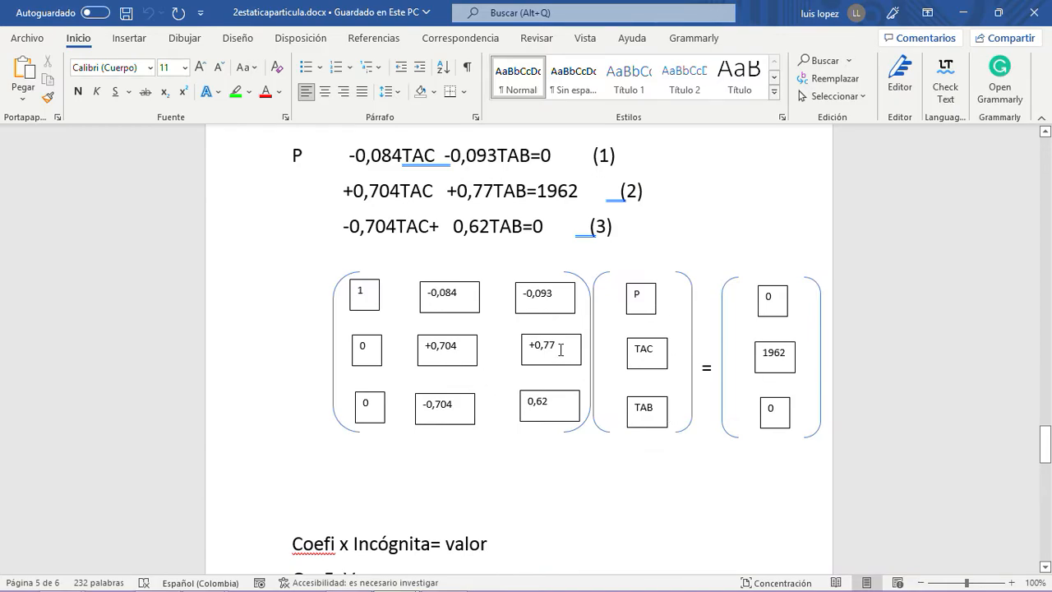
scroll(561, 349, "down", 7)
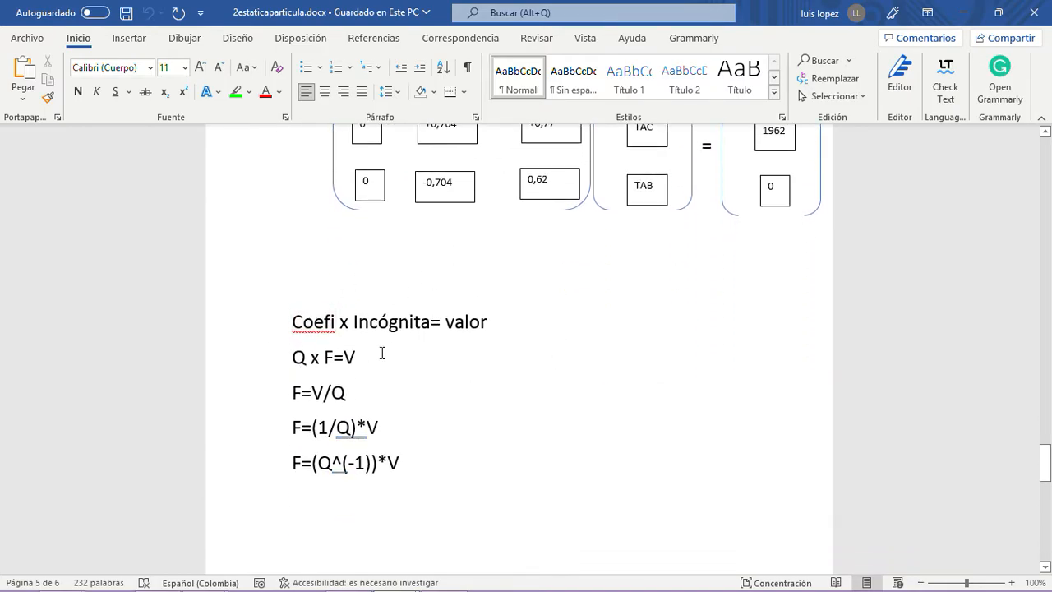
scroll(437, 462, "down", 6)
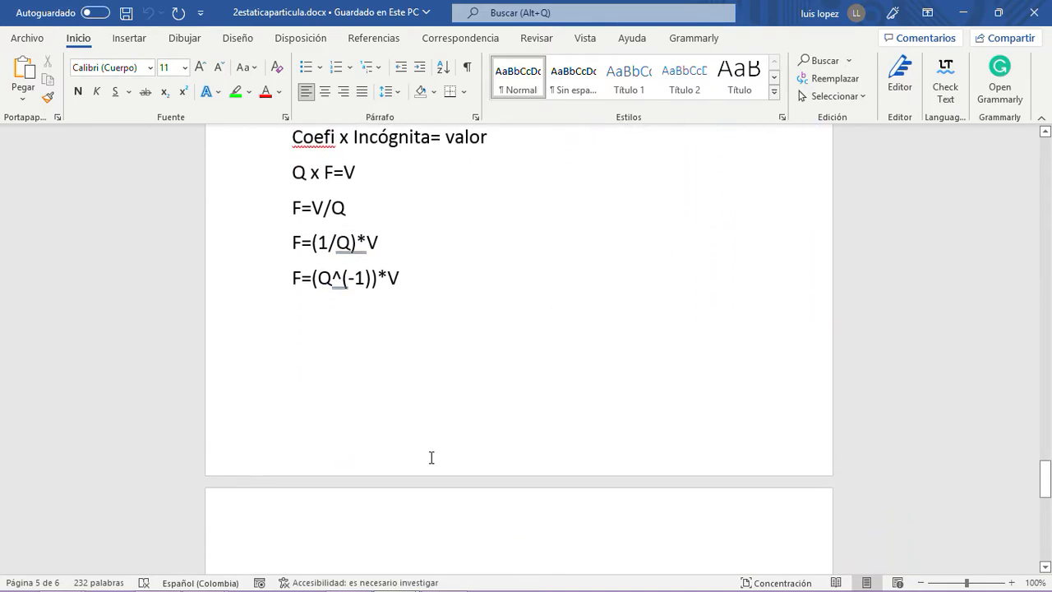
scroll(430, 453, "down", 10)
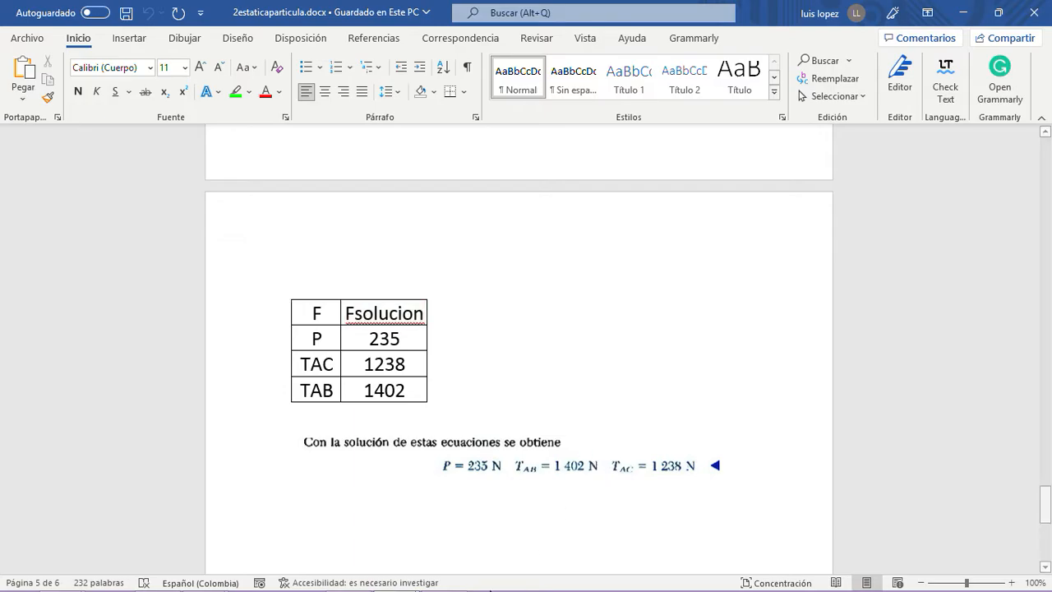
mouse_move(410, 580)
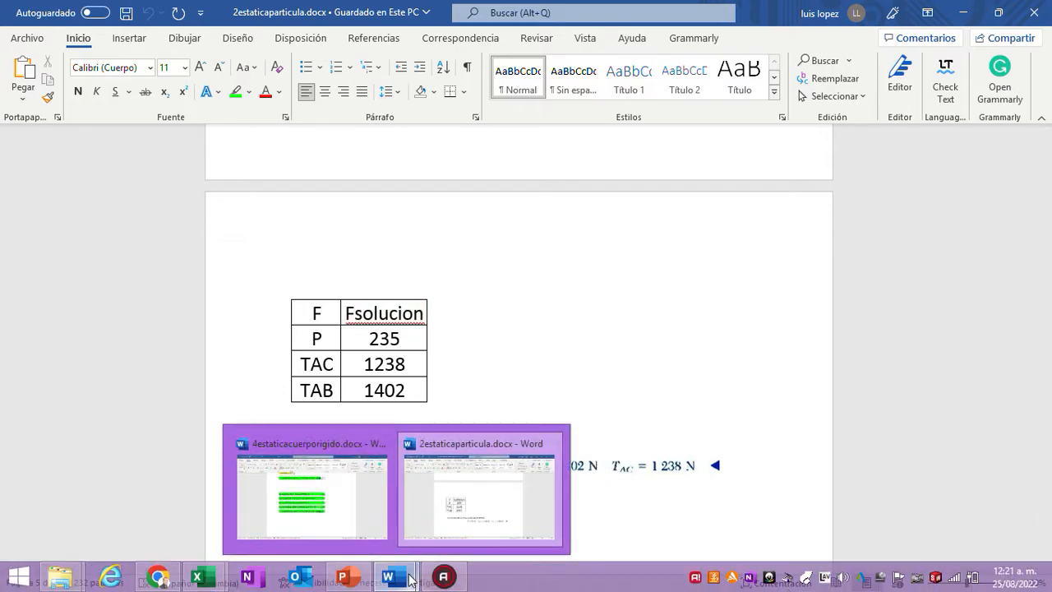
left_click(317, 510)
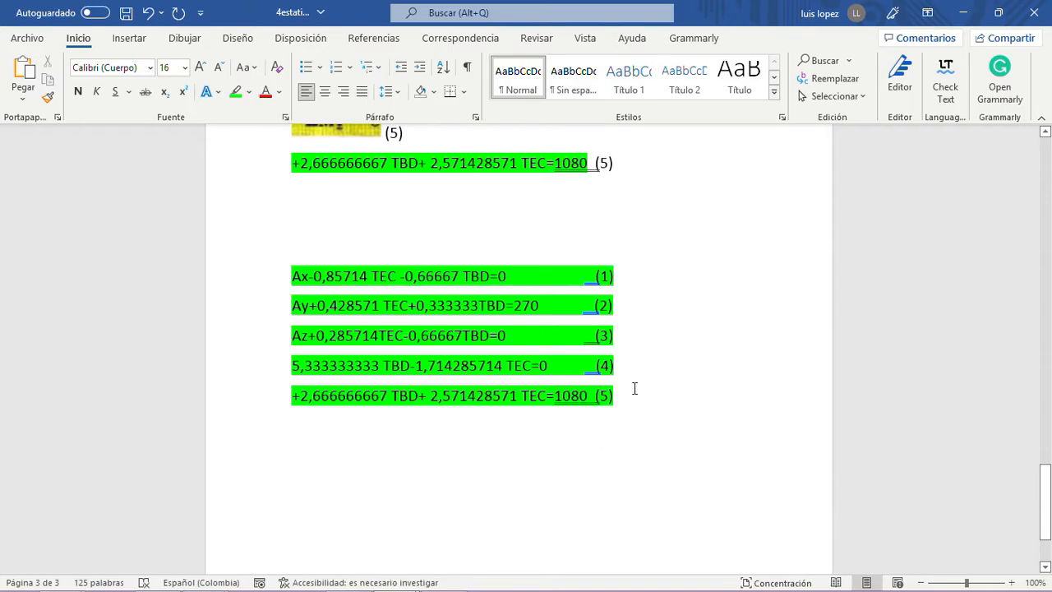
left_click_drag(621, 397, 343, 376)
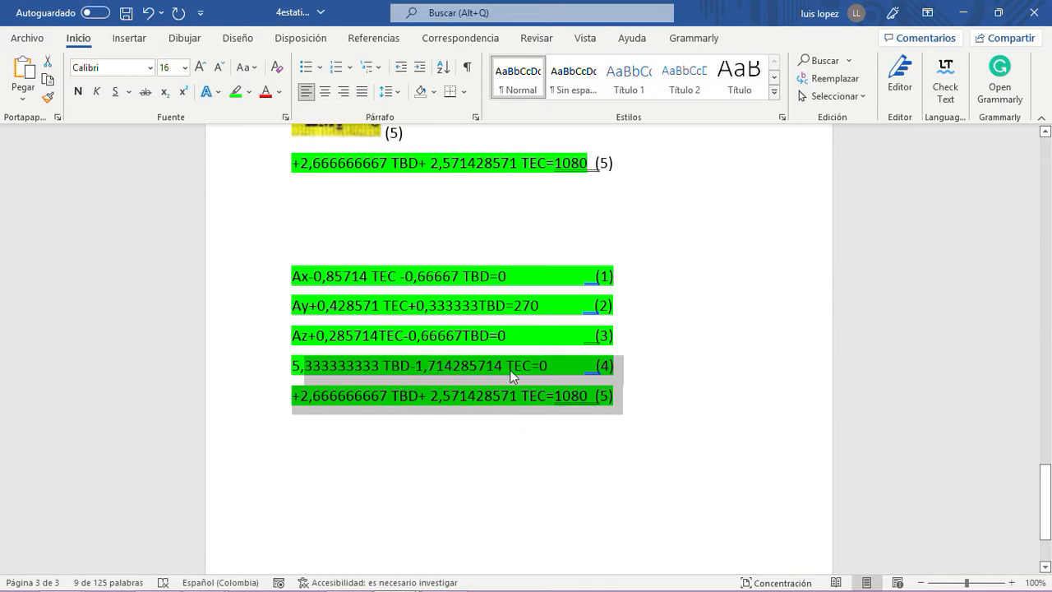
left_click(534, 427)
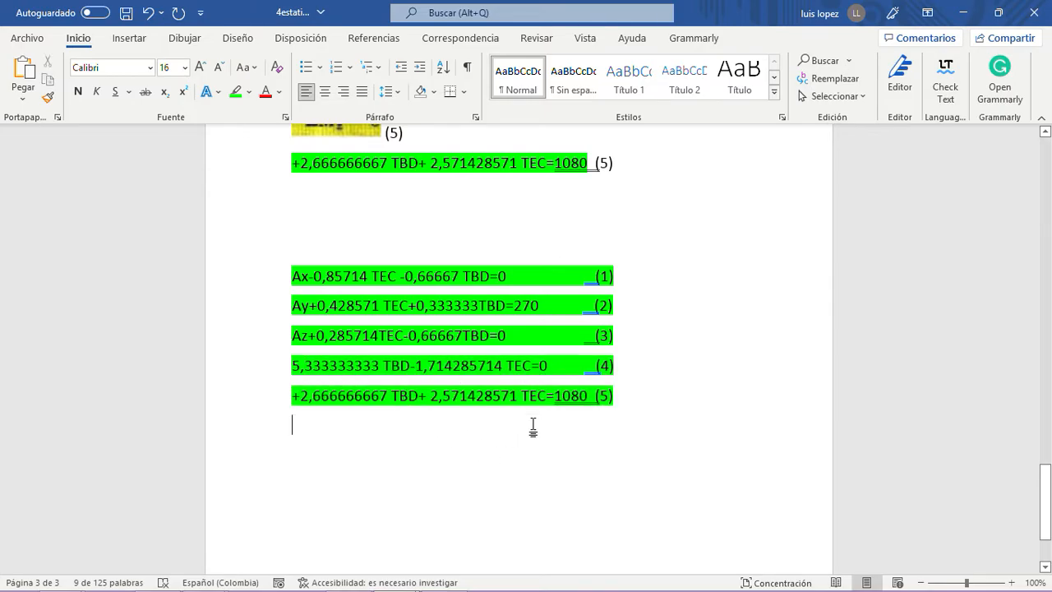
left_click_drag(625, 395, 334, 368)
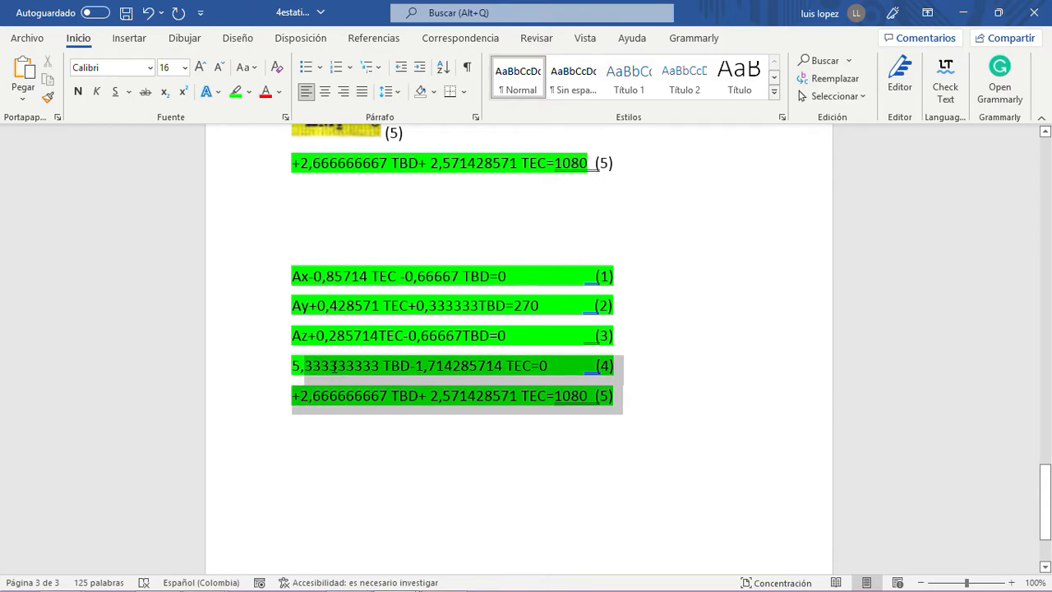
left_click(411, 428)
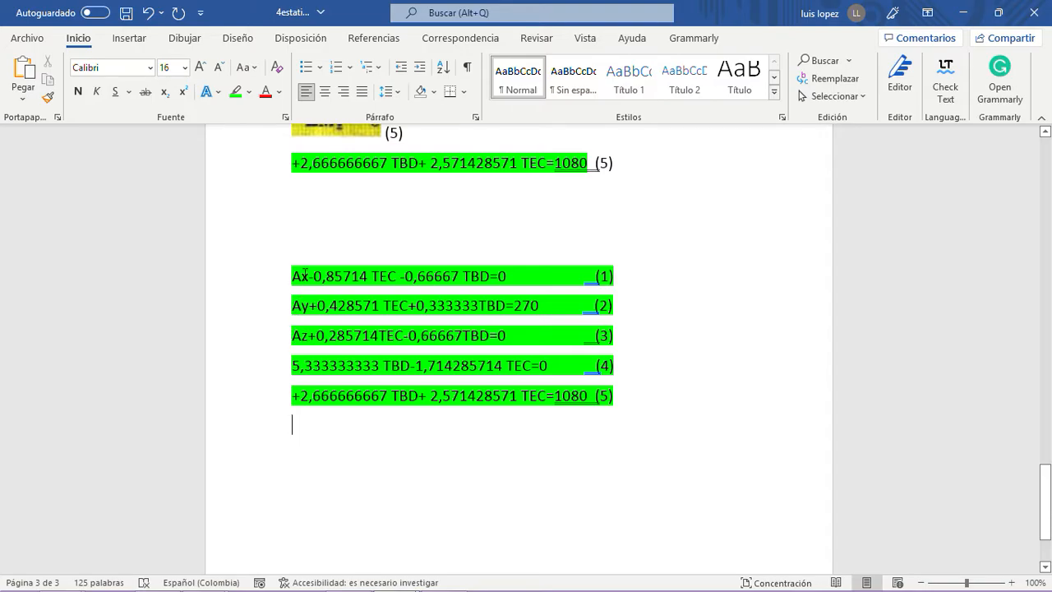
left_click(670, 401)
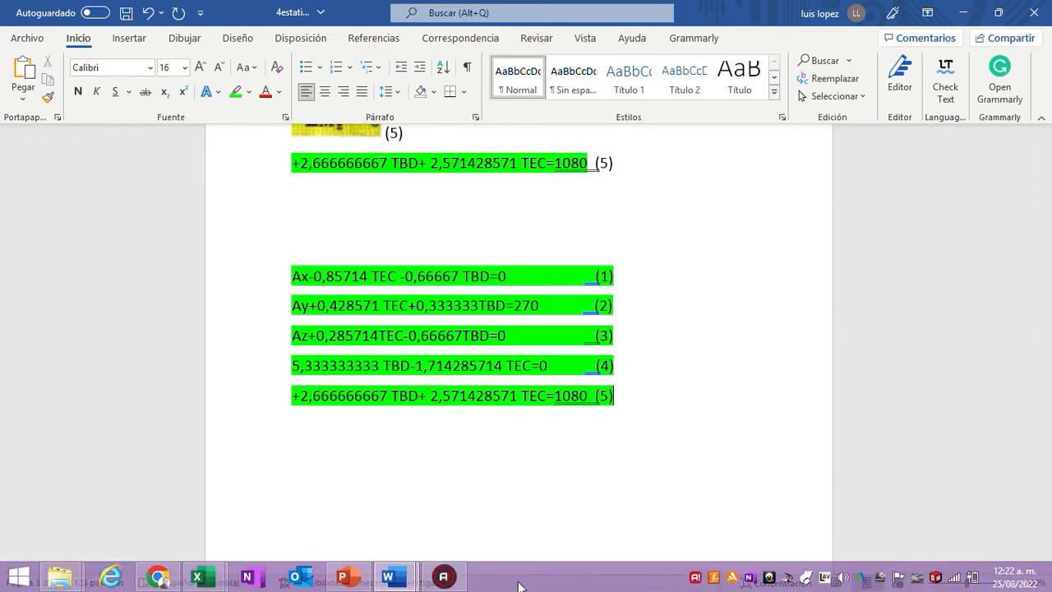
left_click(451, 582)
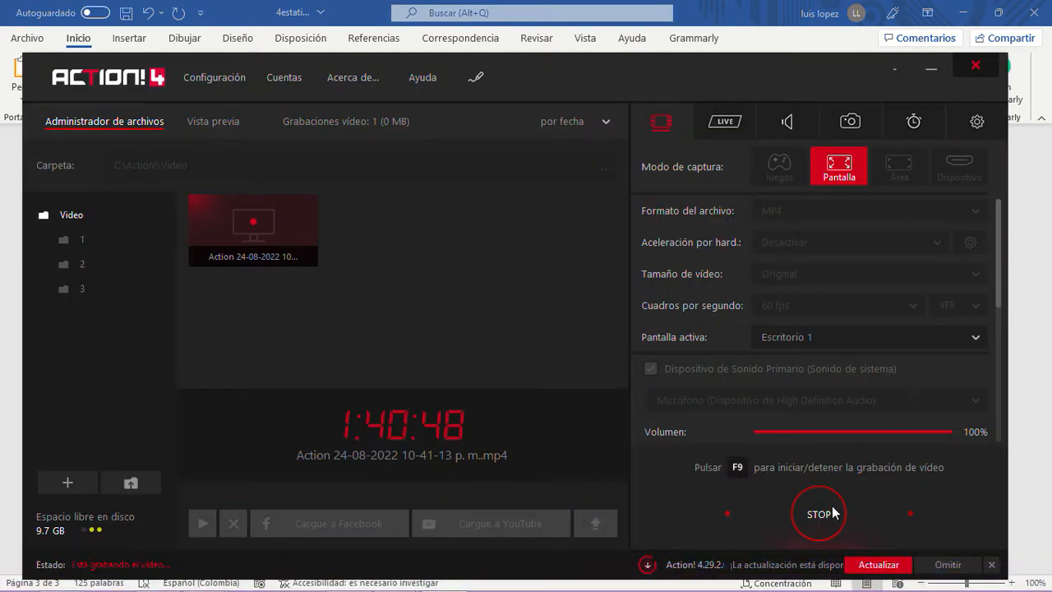
left_click(925, 69)
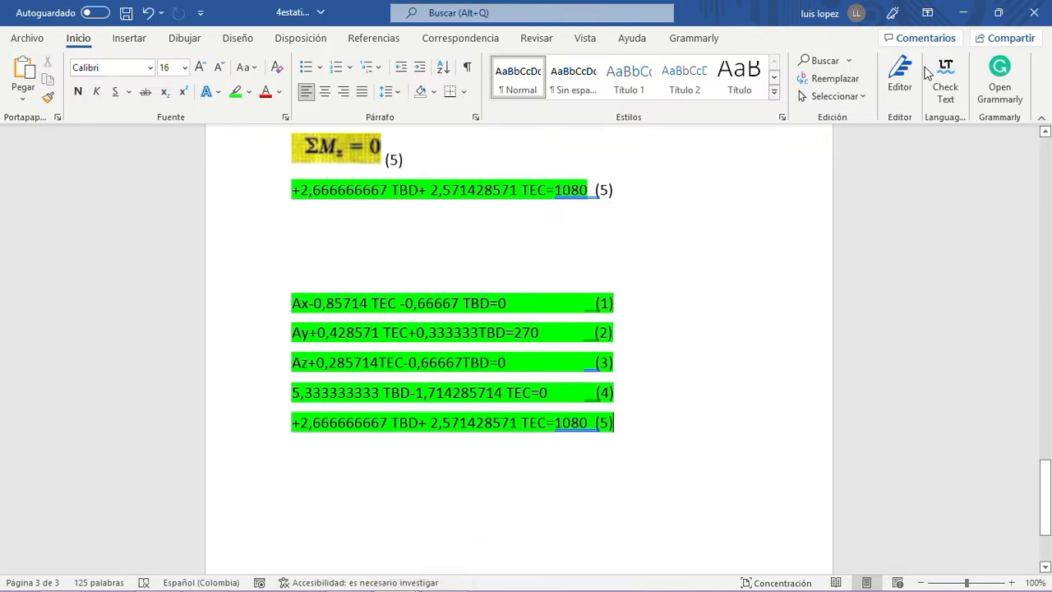
- Add a blank line beneath equation (5) at the end of the highlighted equation list
left_click(624, 432)
scroll(624, 428, "down", 3)
scroll(625, 425, "up", 2)
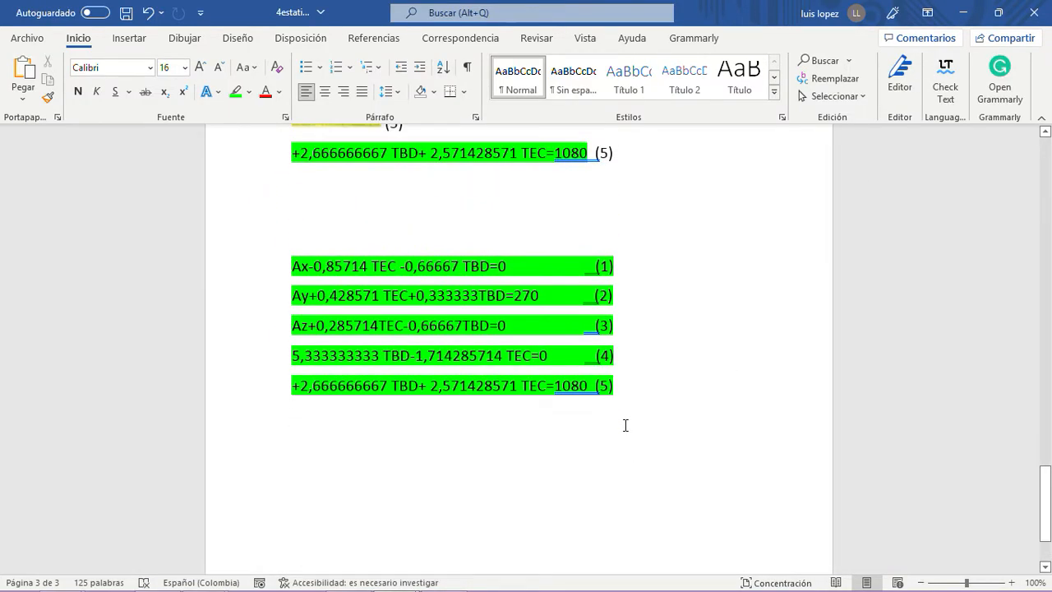
key("Return")
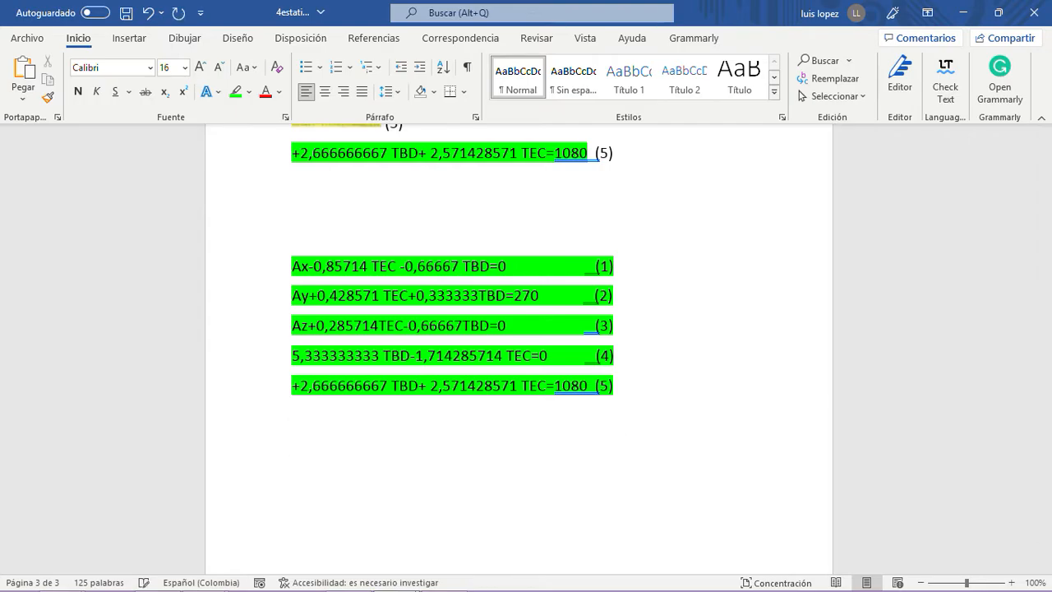
left_click_drag(618, 356, 291, 372)
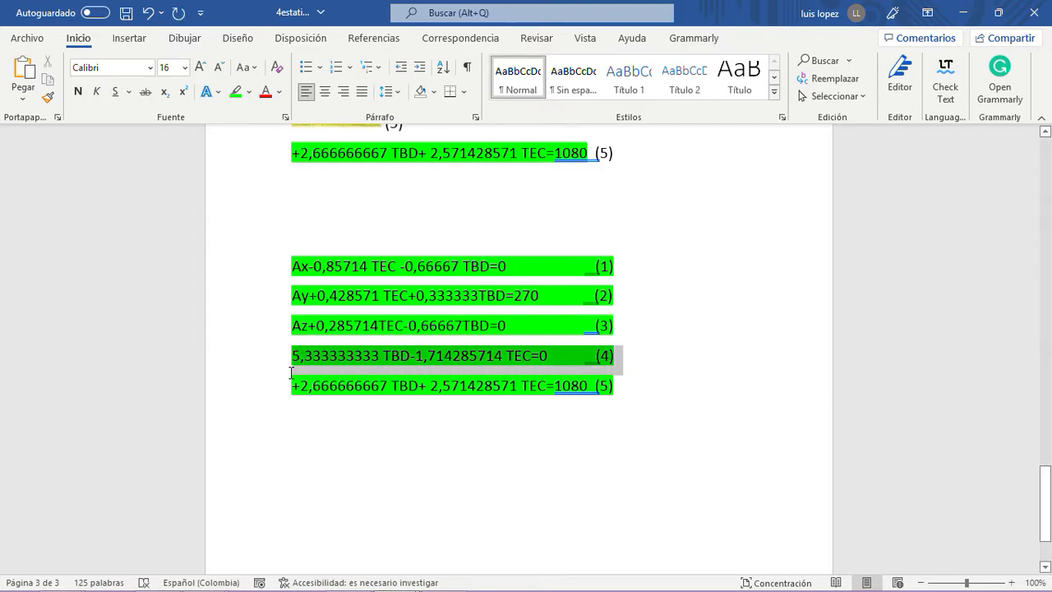
left_click(420, 444)
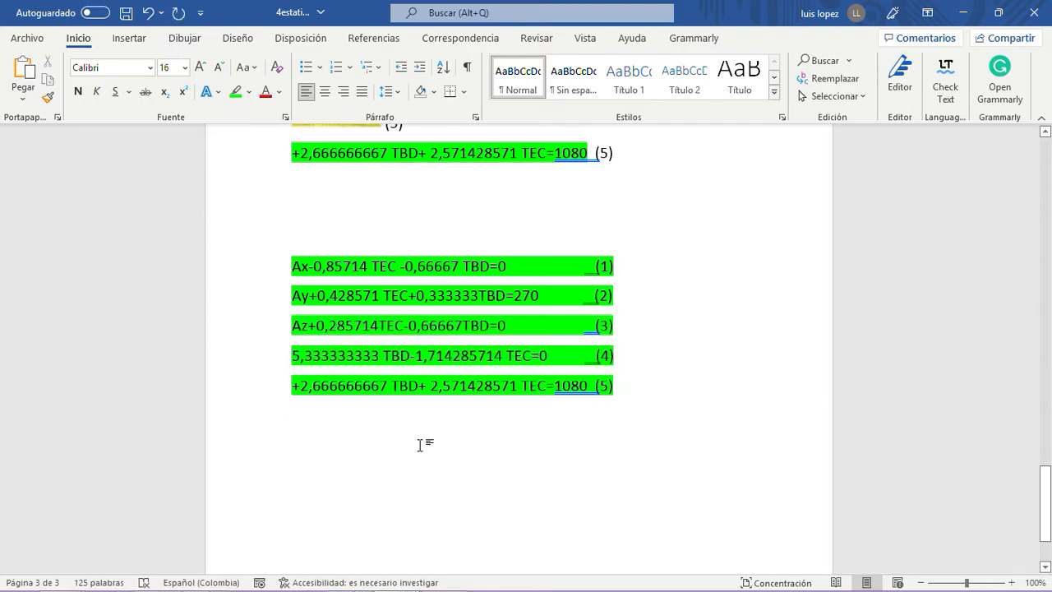
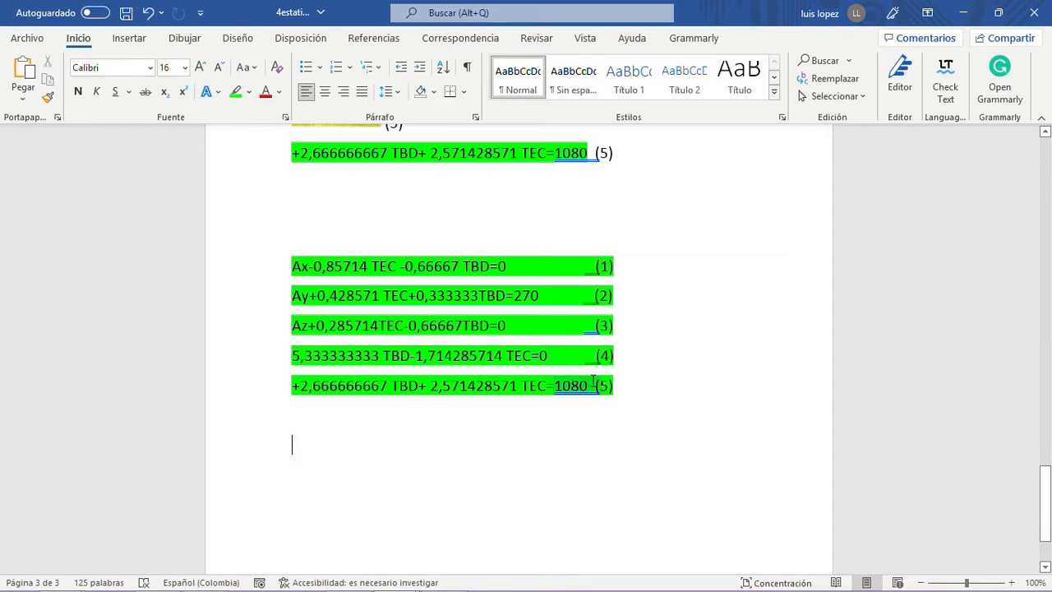
- Write De (4) beneath the highlighted equation list and copy equation (4), without its number, onto the line below it
key("Return")
key("Return")
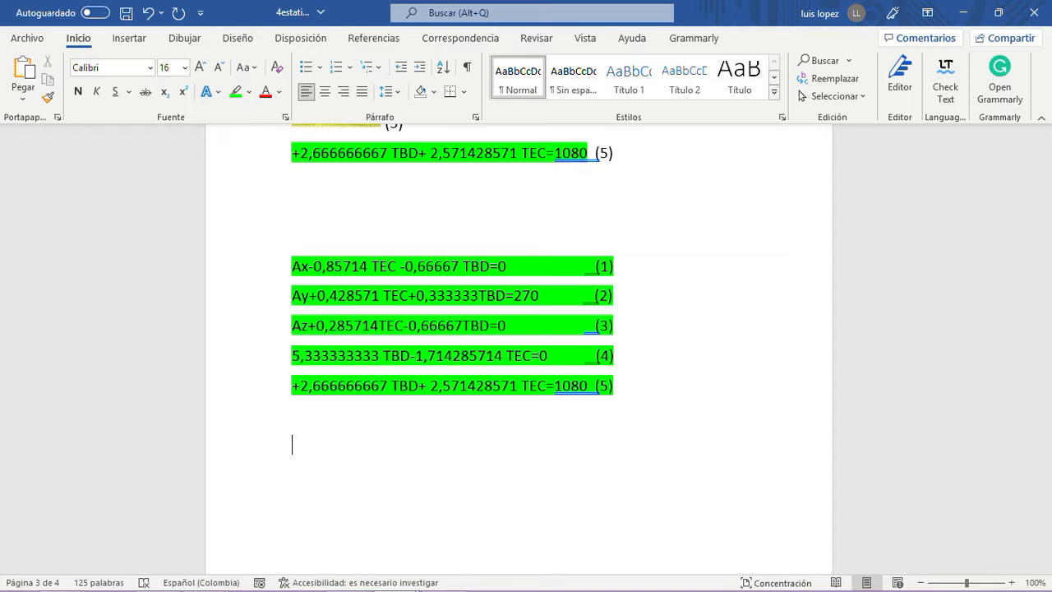
left_click(558, 356)
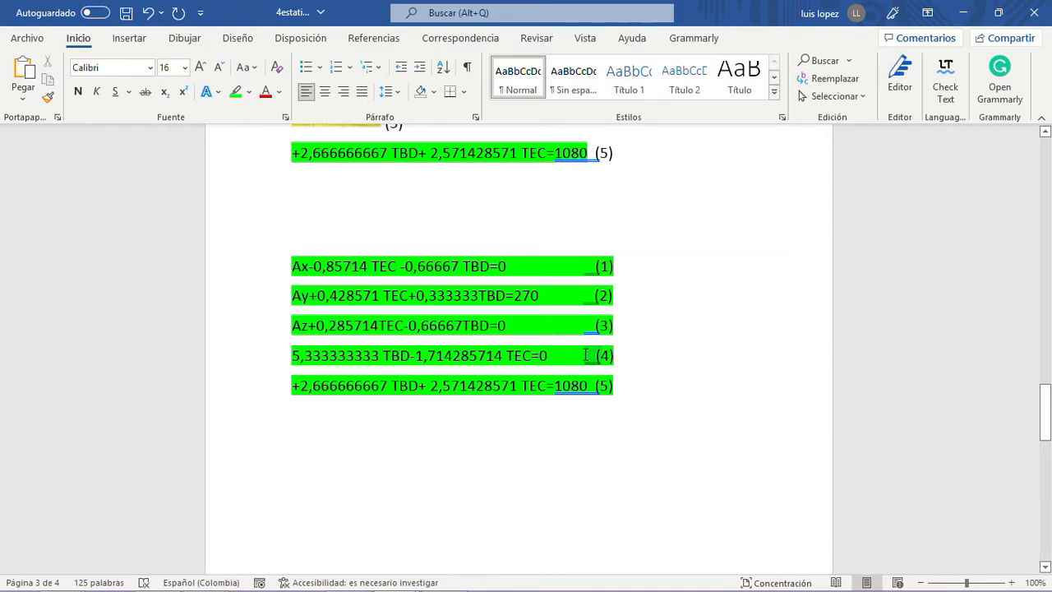
left_click_drag(564, 355, 292, 355)
key("ctrl+c")
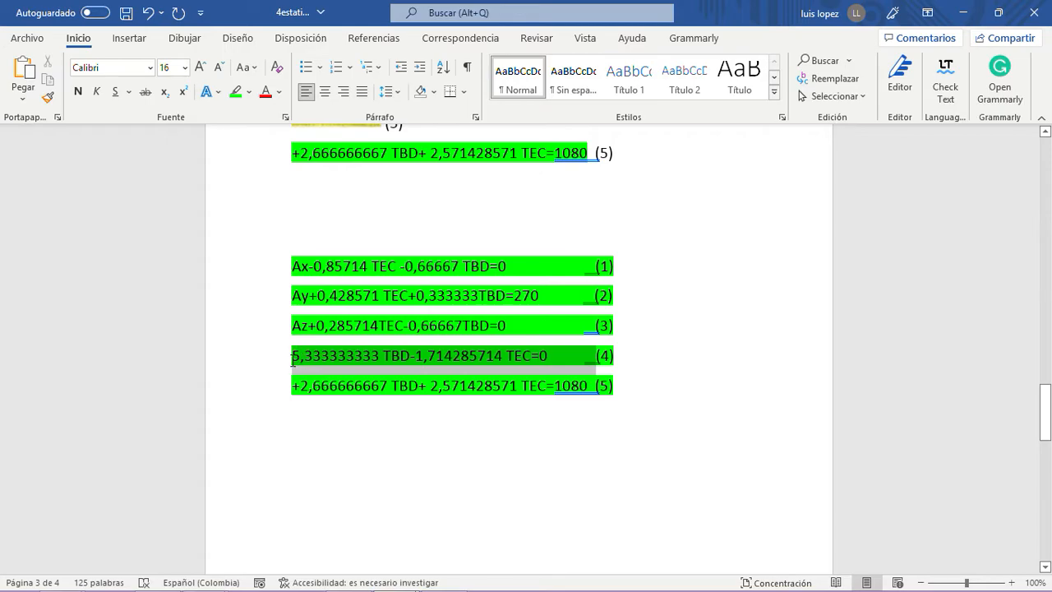
right_click(302, 361)
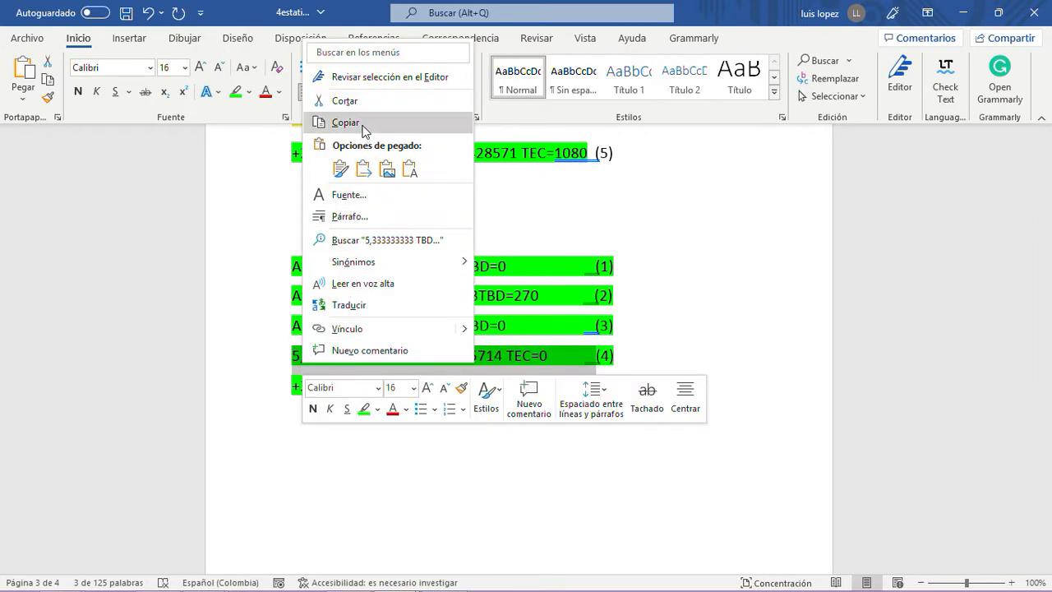
left_click(345, 122)
left_click(306, 436)
type("de ")
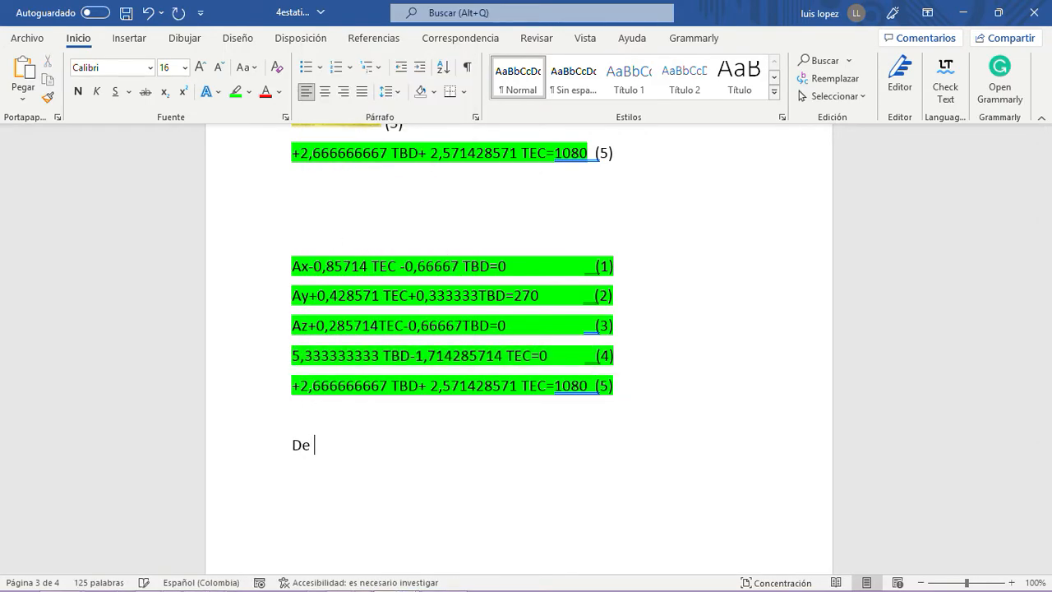
type("(4)")
key("Return")
key("ctrl+v")
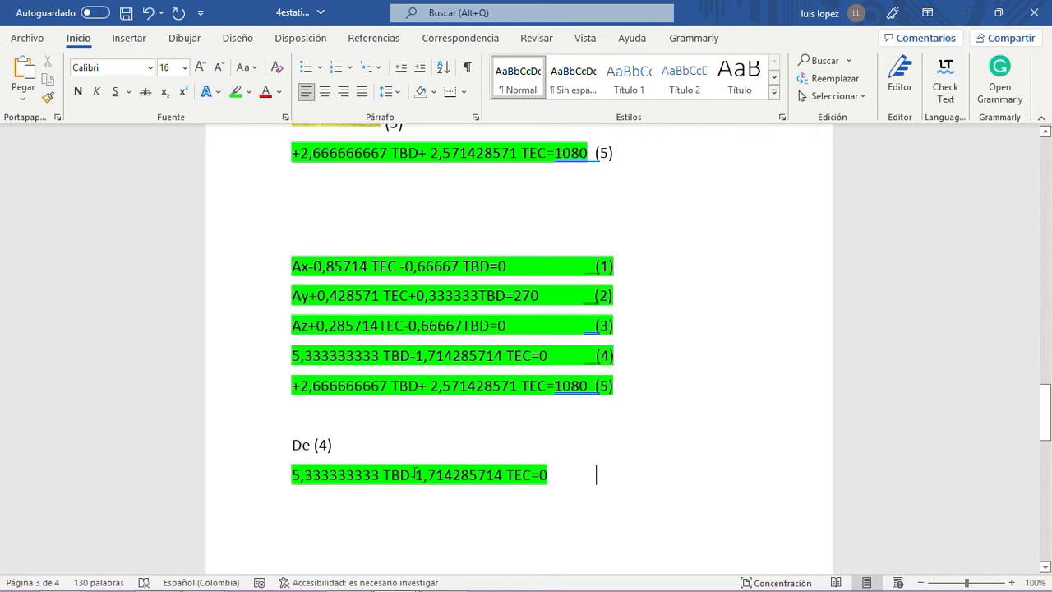
- Rearrange the copied equation (4) to 5,333333333 TBD =1,714285714 TEC by moving the TEC term to the other side with a positive sign
left_click_drag(413, 474, 538, 468)
key("ctrl+c")
key("BackSpace")
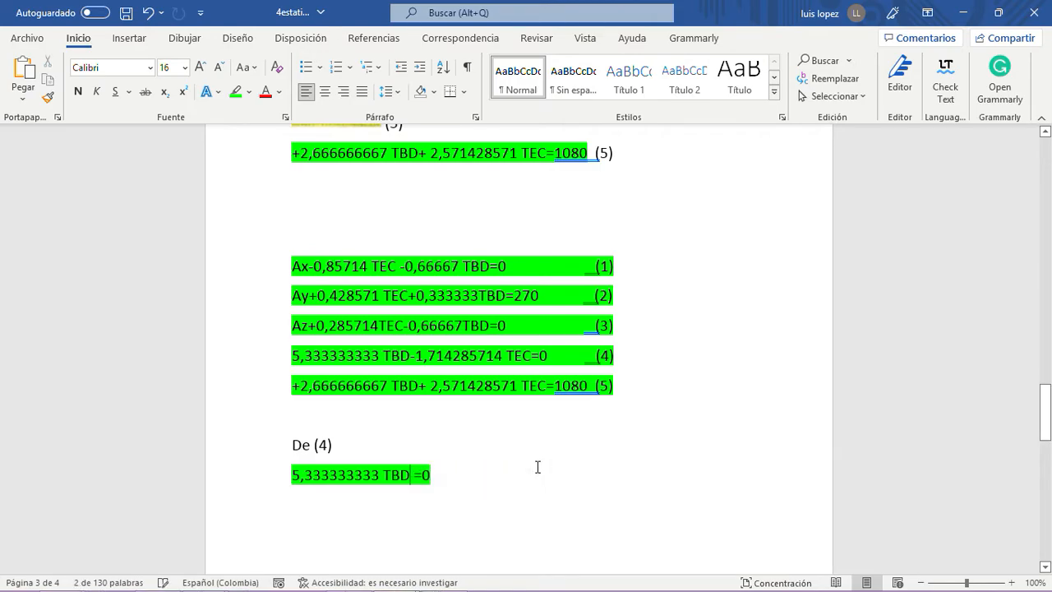
left_click(430, 473)
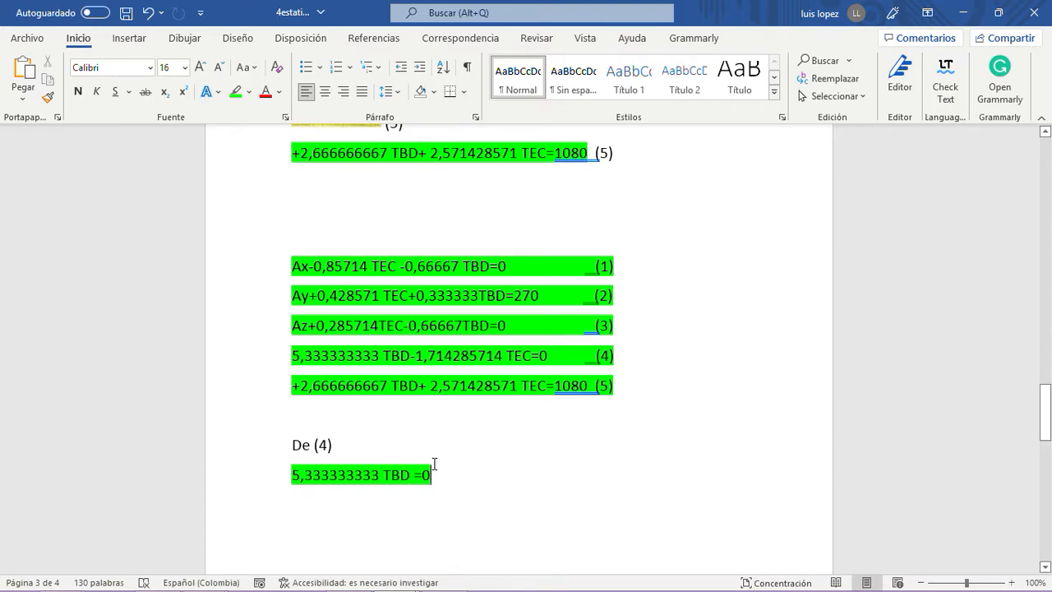
key("BackSpace")
key("ctrl+v")
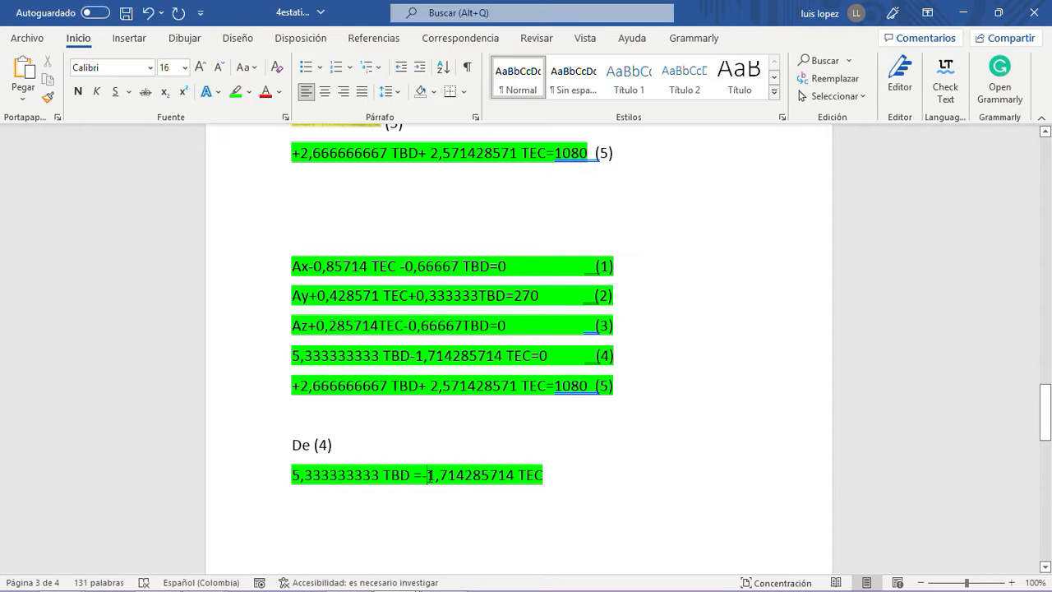
left_click(429, 475)
key("BackSpace")
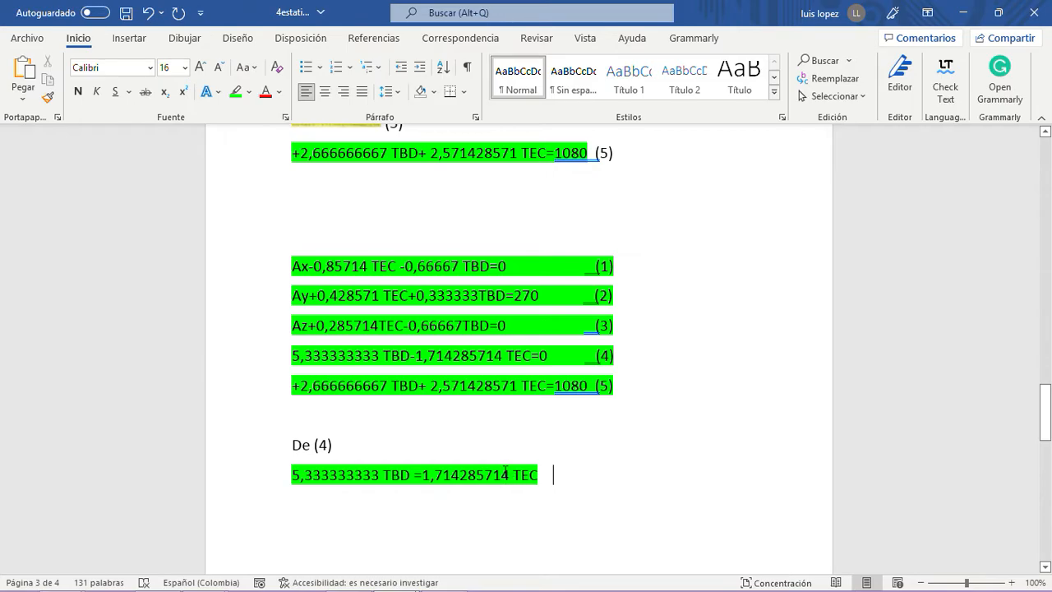
- Start a new line with TBD= under the rearranged equation and copy 1,714285714 TEC after the equals sign
left_click_drag(511, 473, 422, 474)
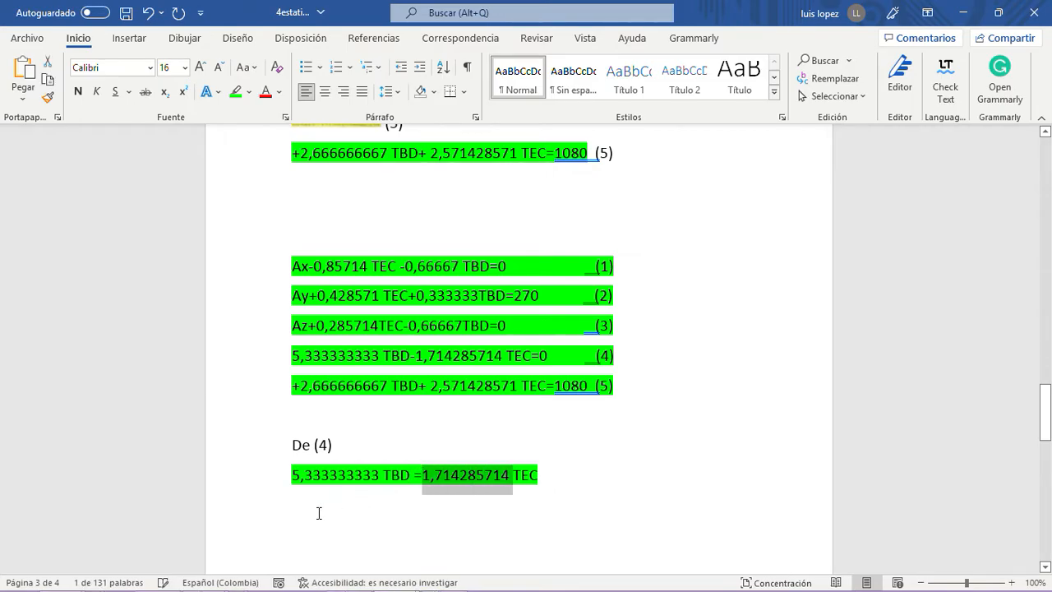
left_click(571, 481)
key("Return")
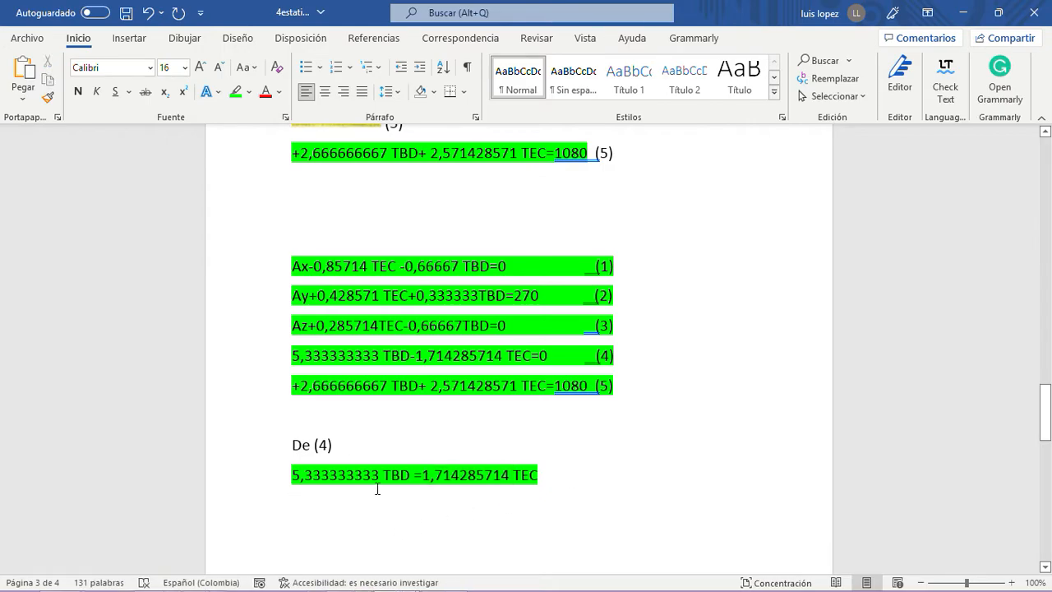
type("TBD=")
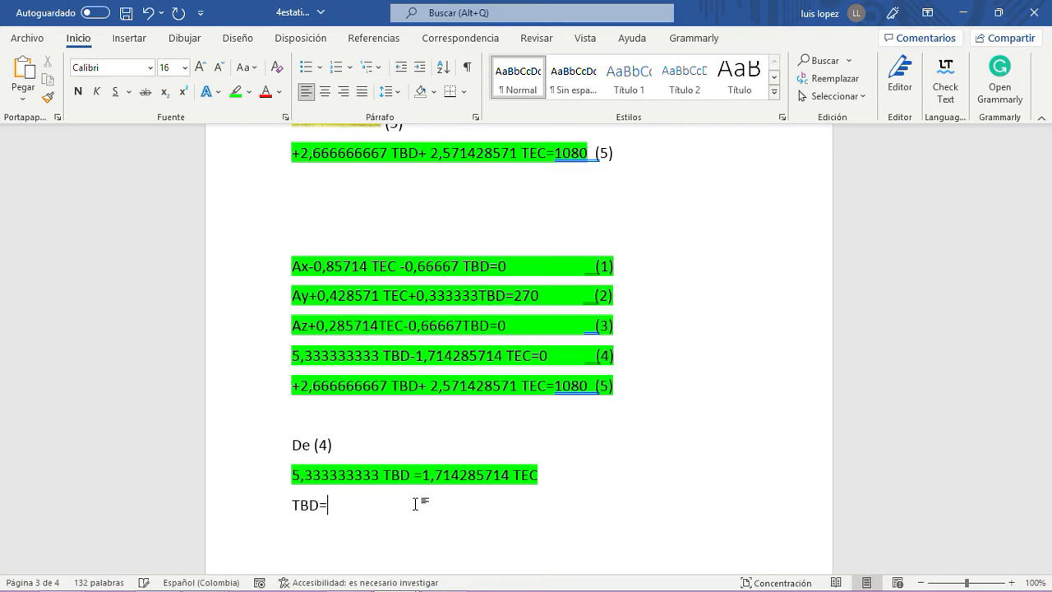
type("1")
left_click_drag(422, 471, 525, 472)
left_click_drag(528, 473, 528, 473)
key("ctrl+c")
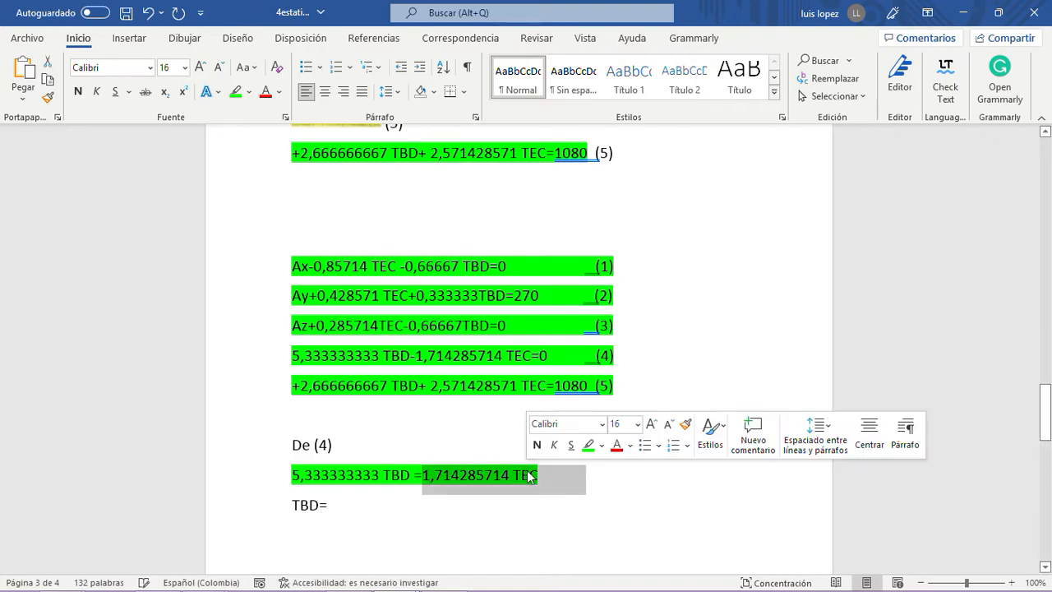
left_click(362, 505)
key("ctrl+v")
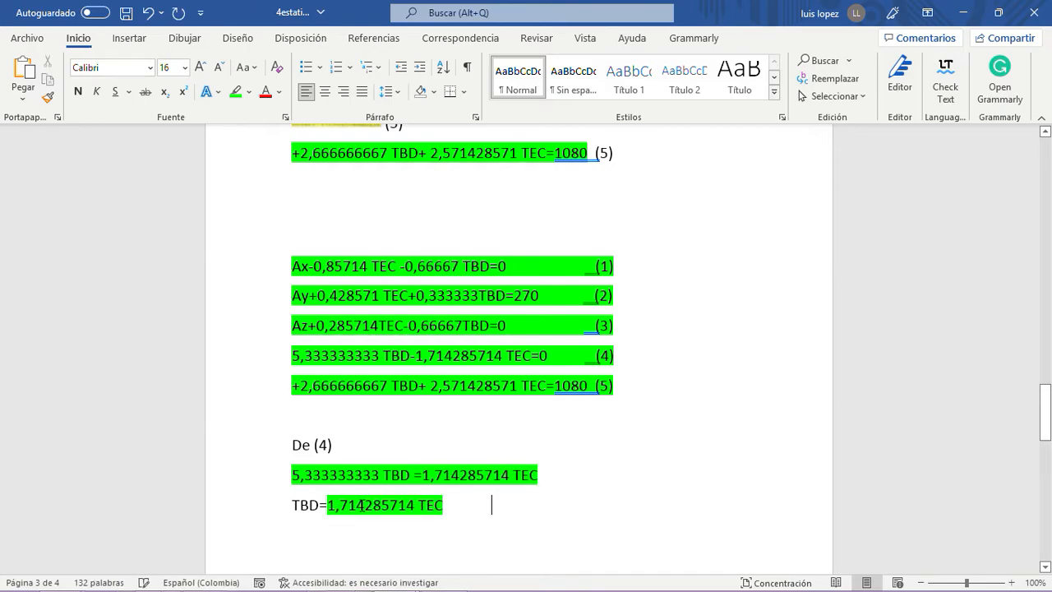
left_click(415, 504)
type("/")
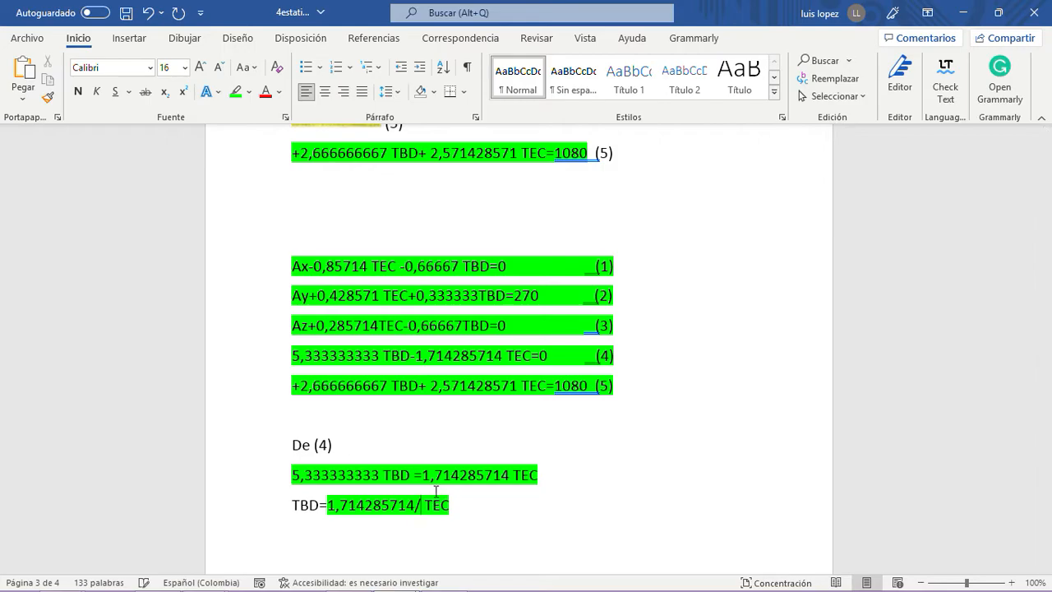
key("BackSpace")
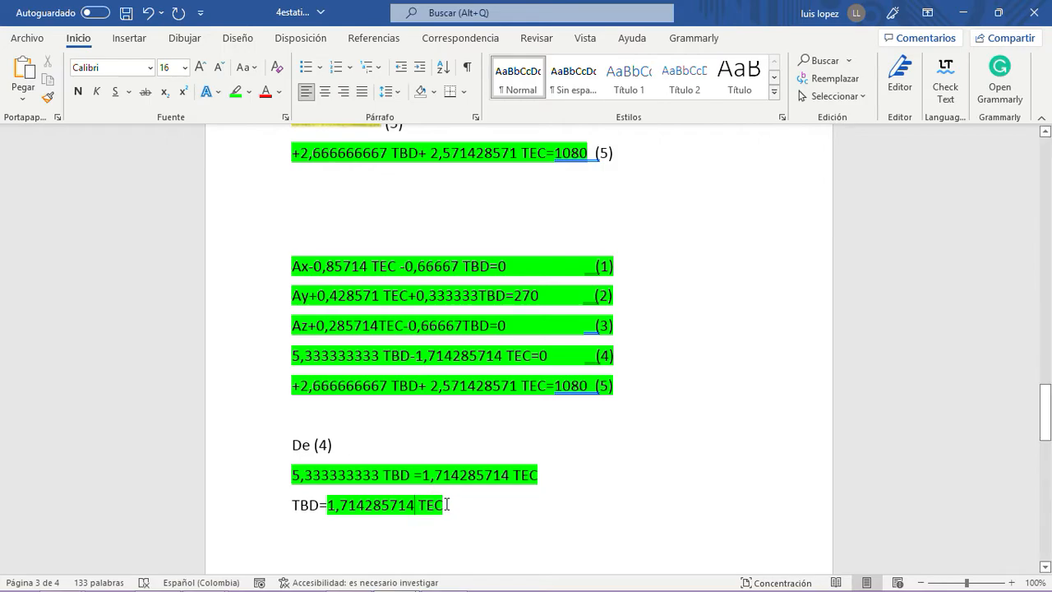
- Complete the line as TBD=1,714285714 TEC / 5,333333333, copying the divisor from the line above, and start a new line
left_click(448, 505)
type("/")
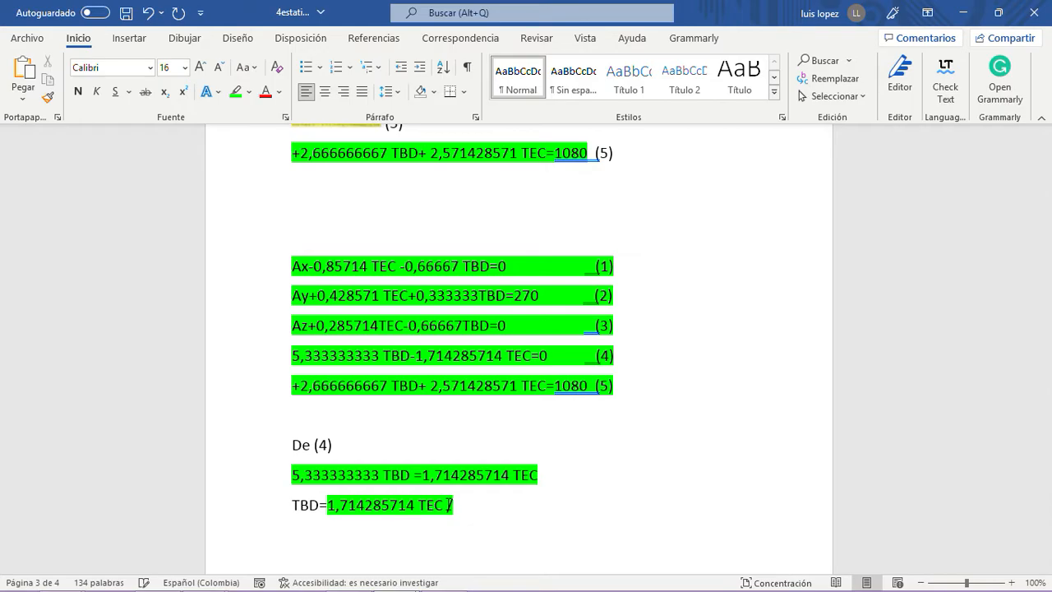
left_click_drag(290, 473, 377, 474)
right_click(374, 475)
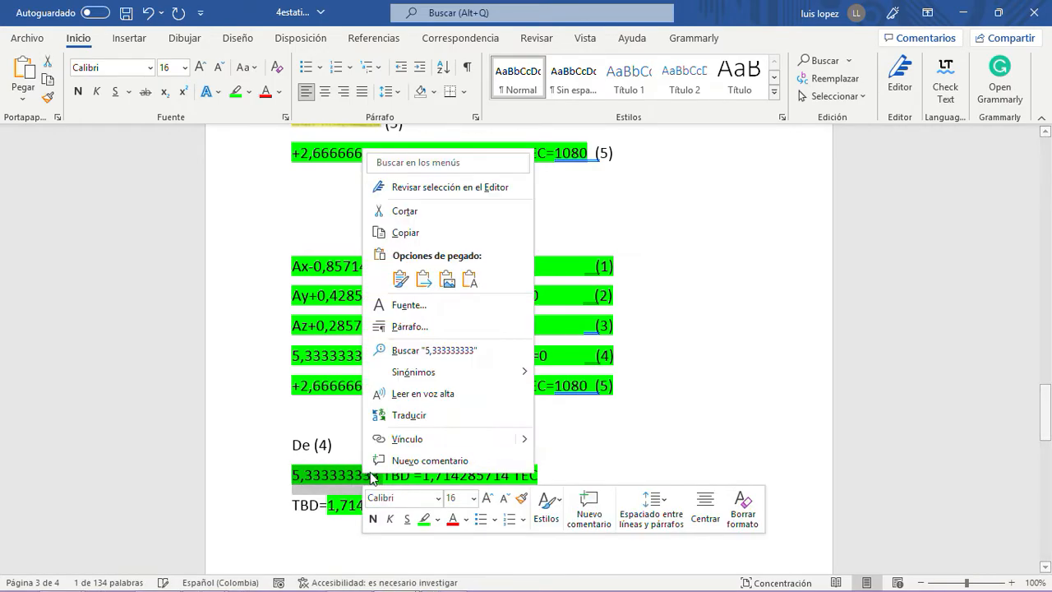
left_click(406, 235)
left_click(467, 504)
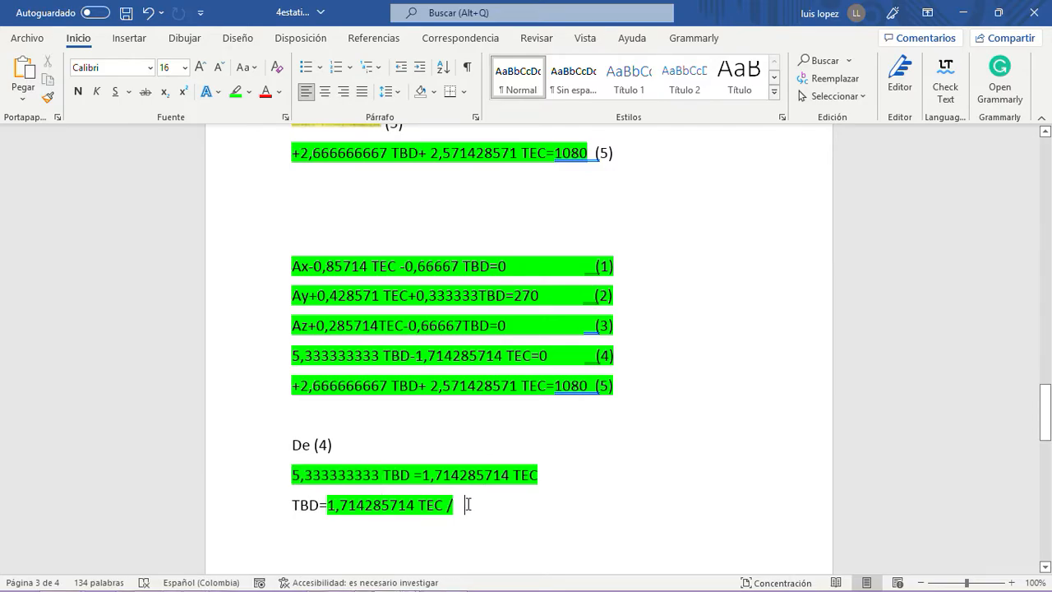
key("BackSpace")
key("BackSpace")
type("5,333333333")
key("Return")
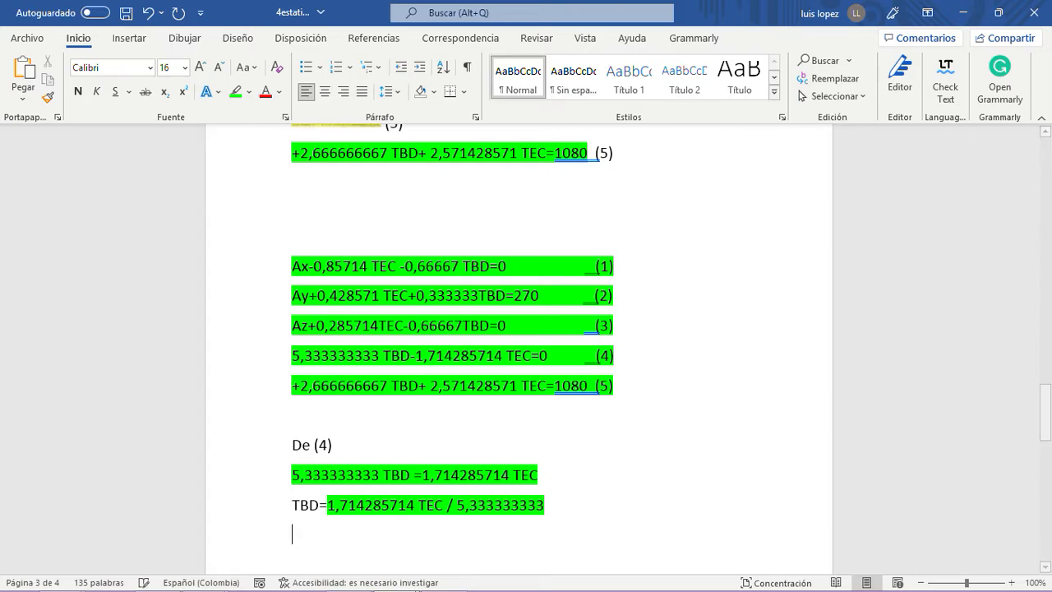
- Write the simplified relation TBD=0.3214285716*TEC beneath the quotient and start a new line
type("TBD=")
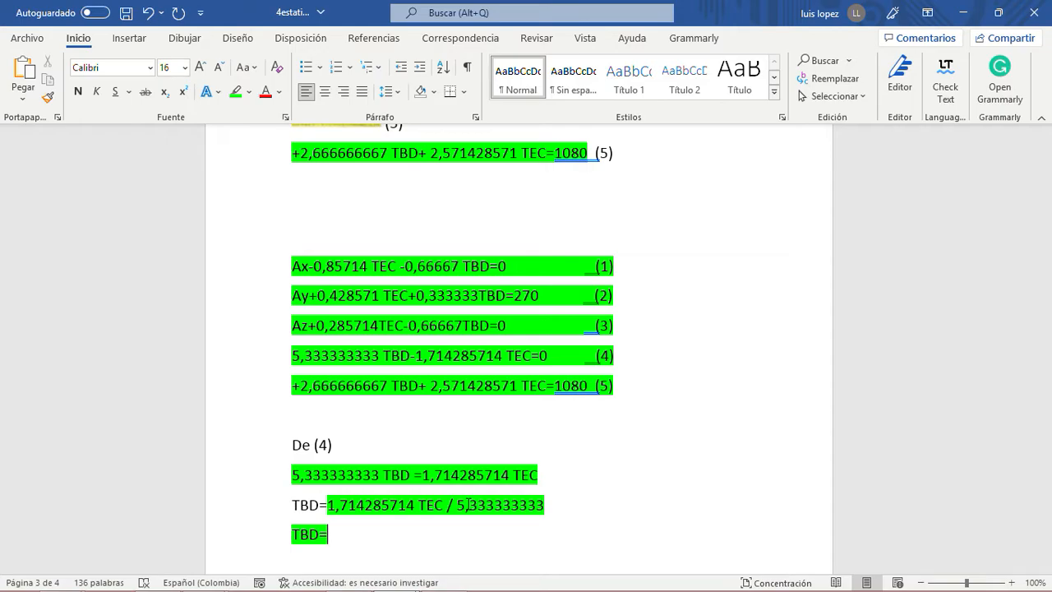
type("0.32")
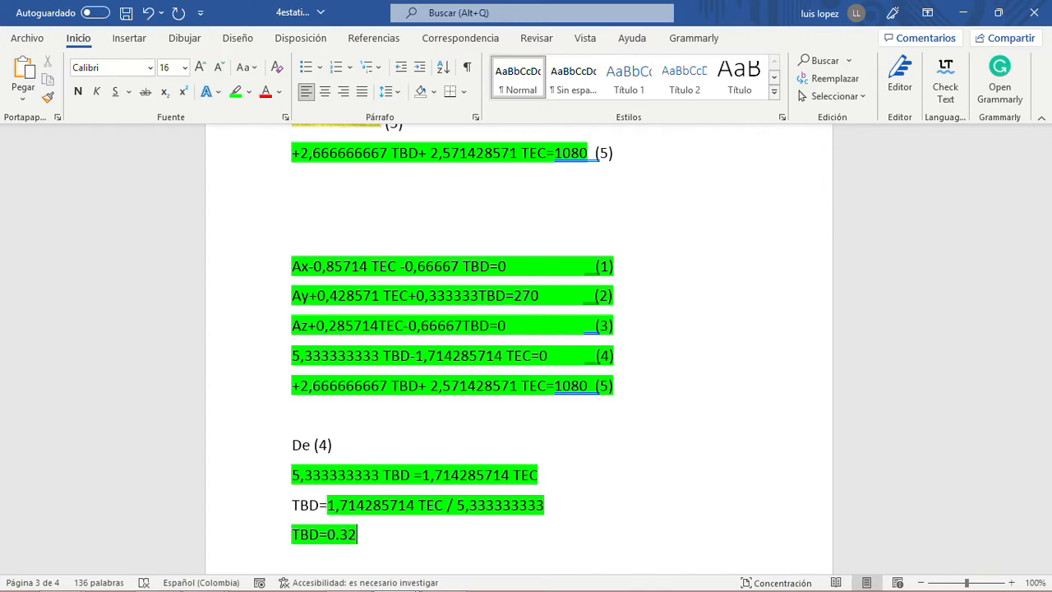
type("1428")
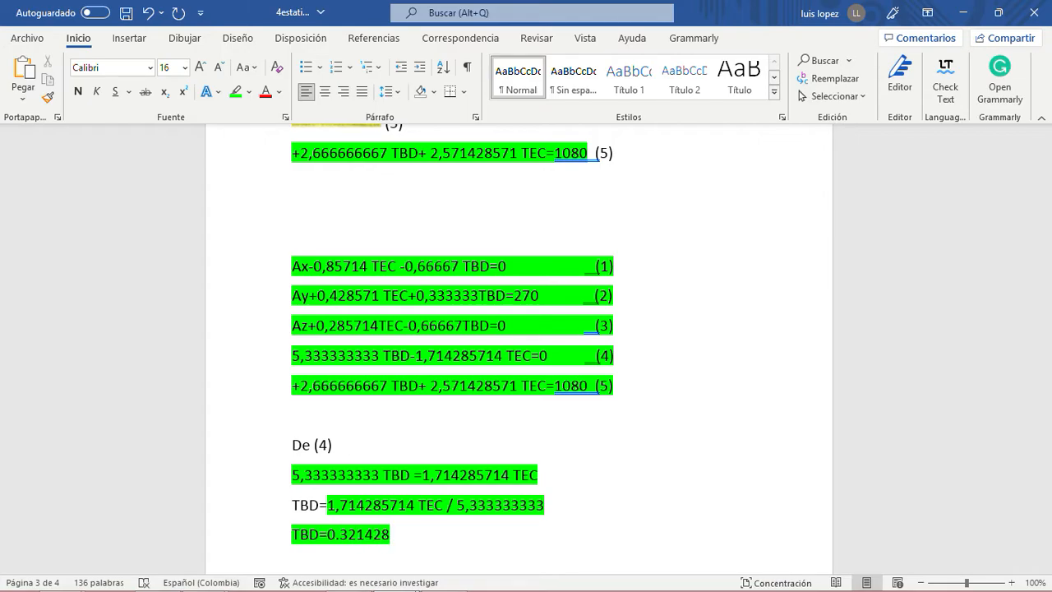
type("5716")
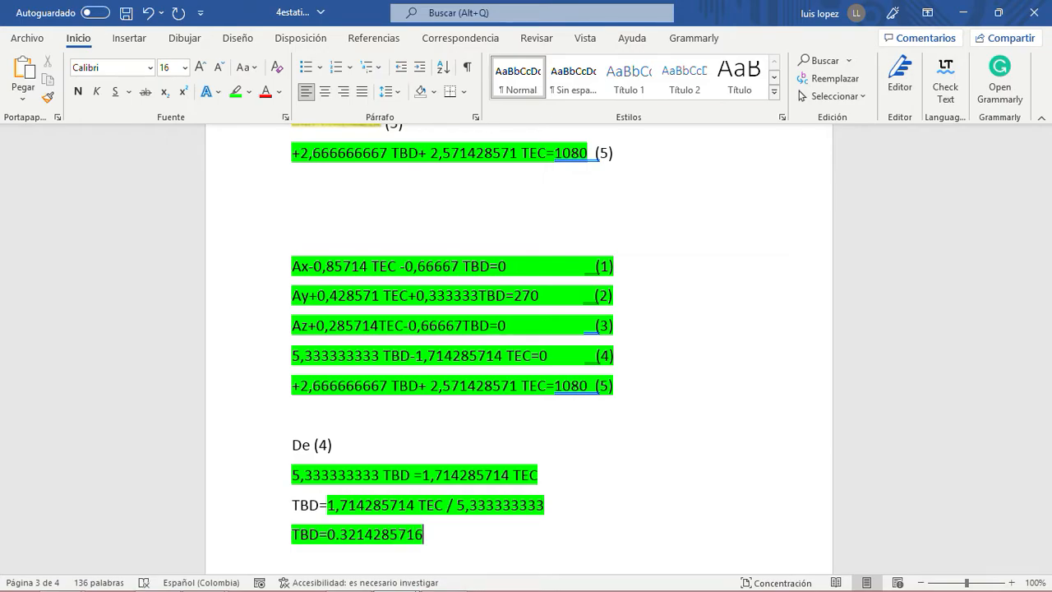
type("TEC")
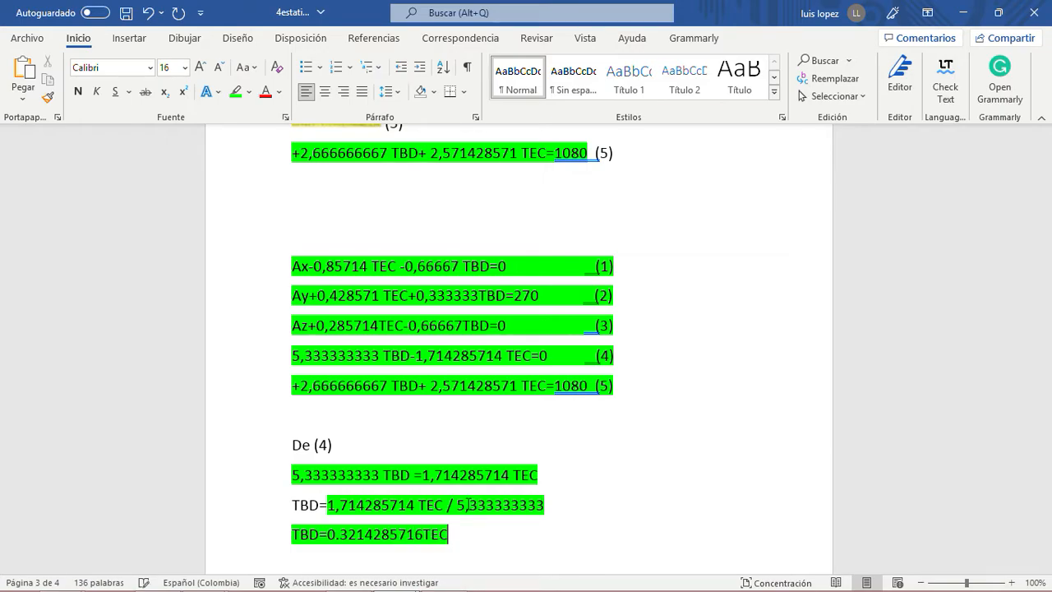
key("Left")
key("Left")
key("Left")
type("*")
key("Right")
key("Right")
key("Return")
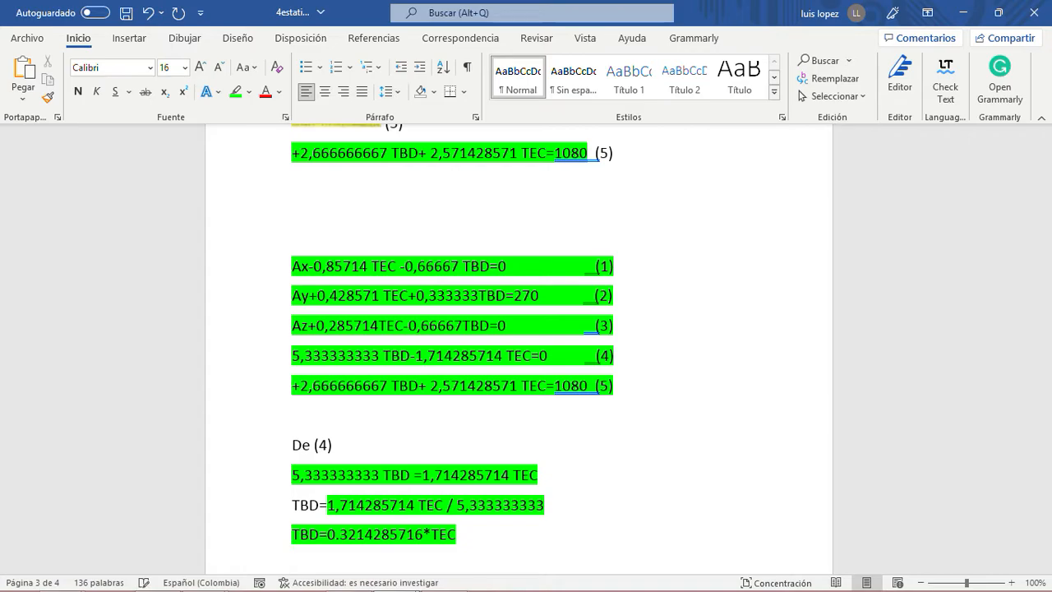
- Write the instruction Reemplazar TBD en (5) on the line below the simplified TBD relation
scroll(490, 481, "down", 4)
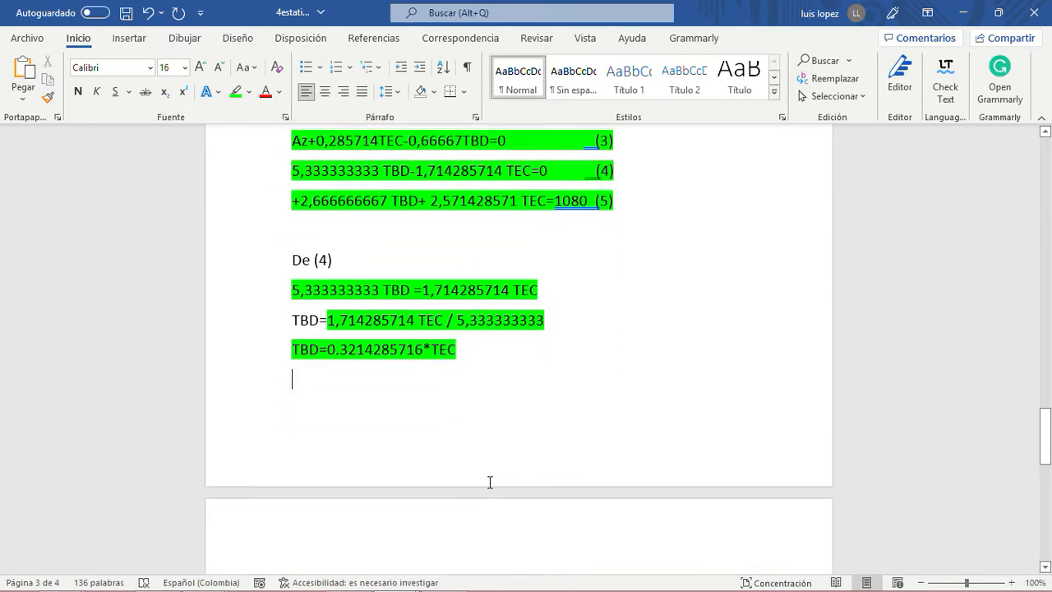
type("re")
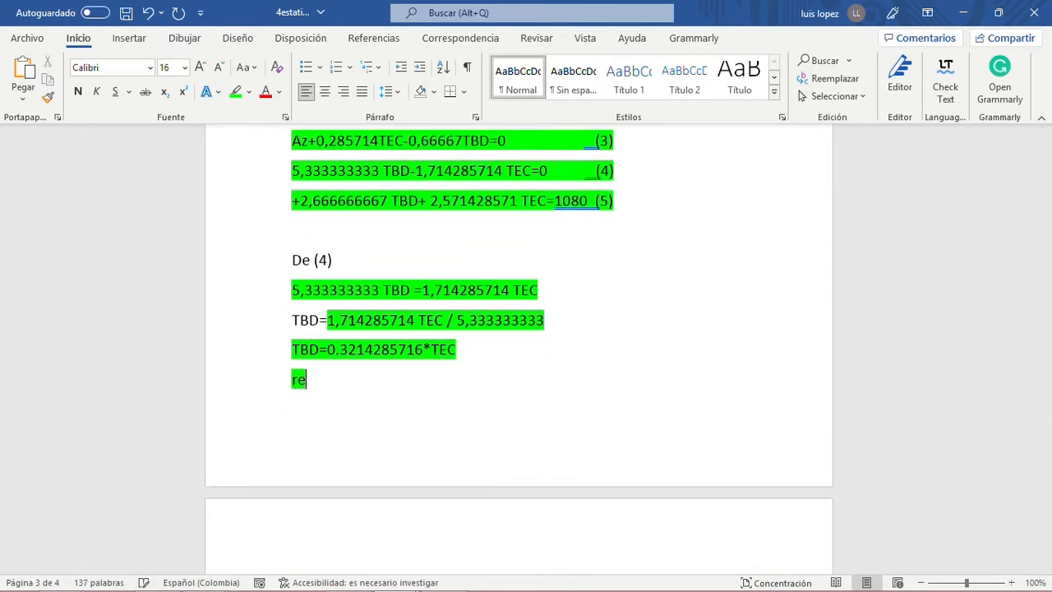
type("e")
type("mplaza")
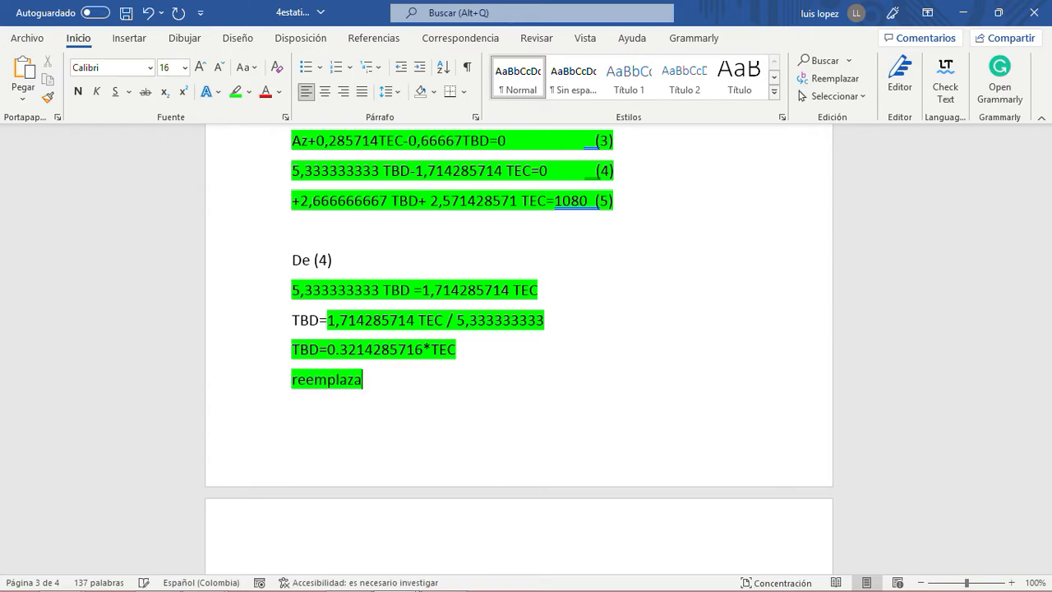
type("r TBD en ")
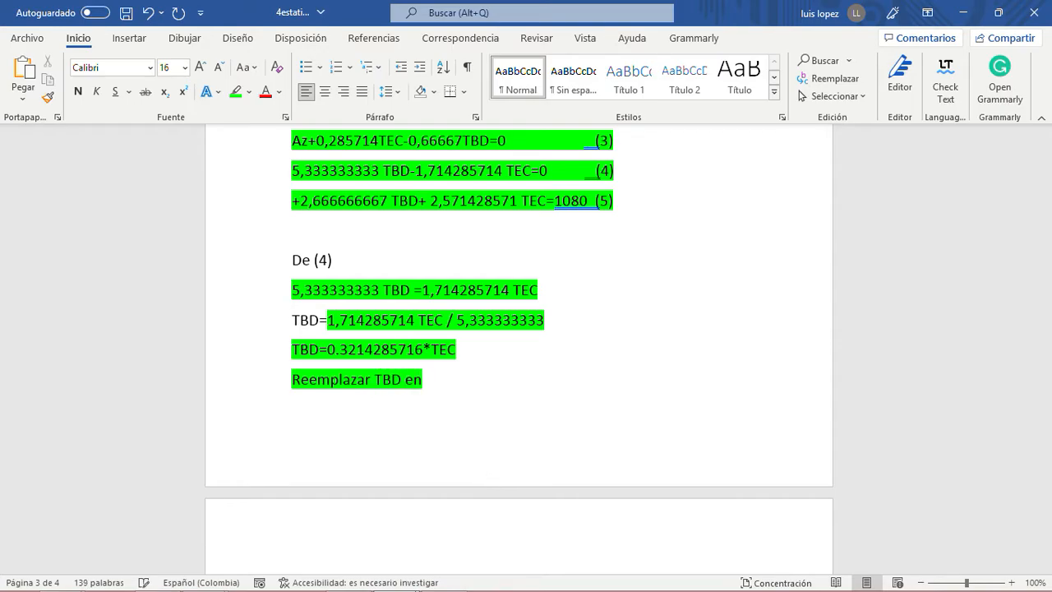
type("(5)")
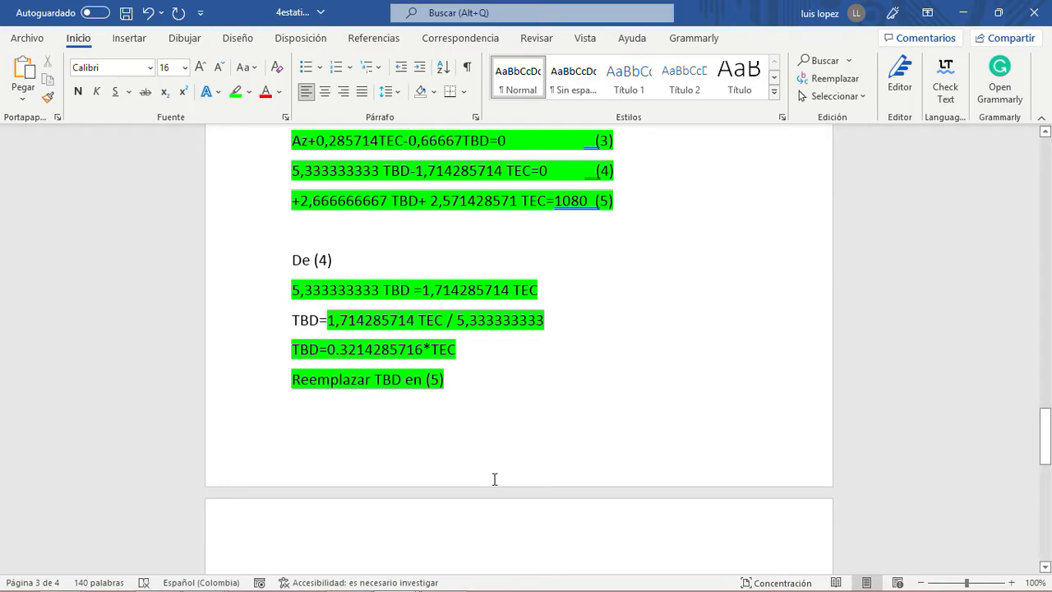
left_click(340, 350)
key("BackSpace")
type(",")
- Copy equation (5) from the highlighted list and remove the blank line above De (4)
left_click_drag(554, 201, 573, 199)
left_click_drag(291, 201, 593, 202)
right_click(527, 212)
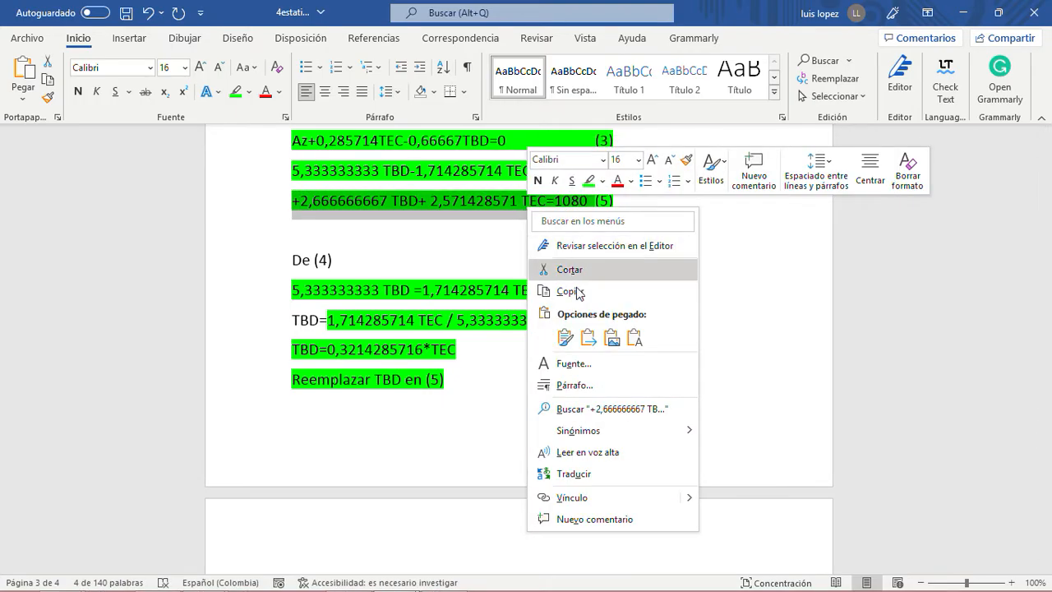
left_click(577, 270)
left_click(365, 432)
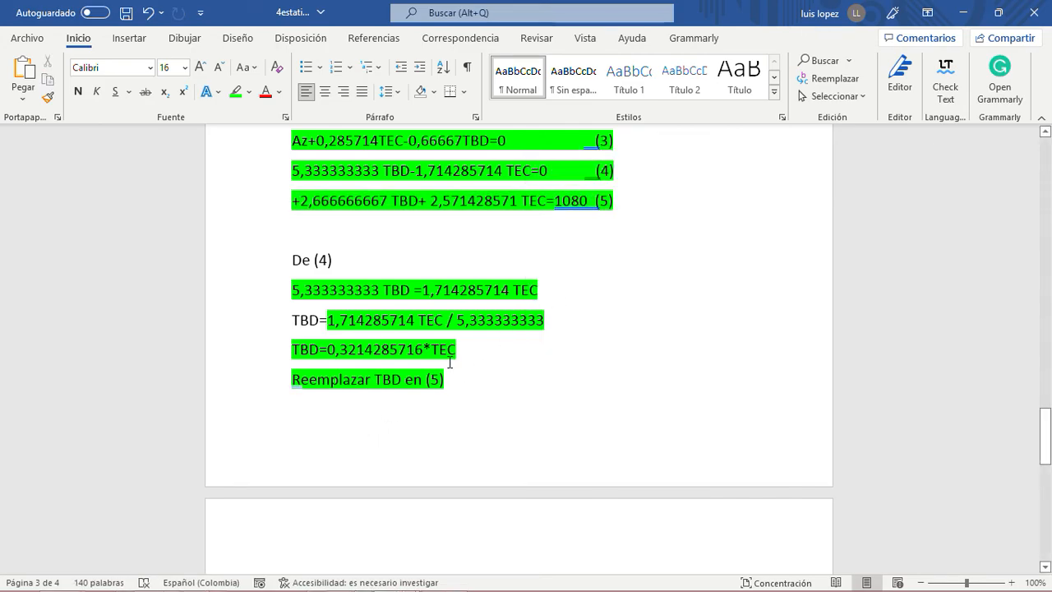
left_click(295, 259)
key("BackSpace")
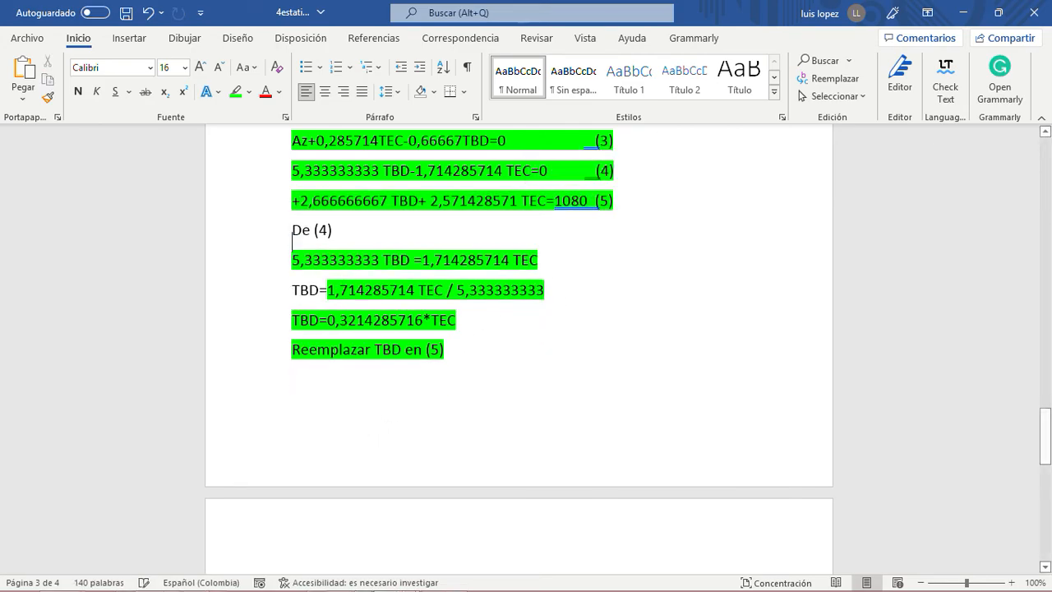
- Add an equals sign after the TBD quotient and paste equation (5) on a new line below Reemplazar TBD en (5)
left_click(462, 349)
left_click(556, 293)
type("=")
left_click(468, 349)
key("Return")
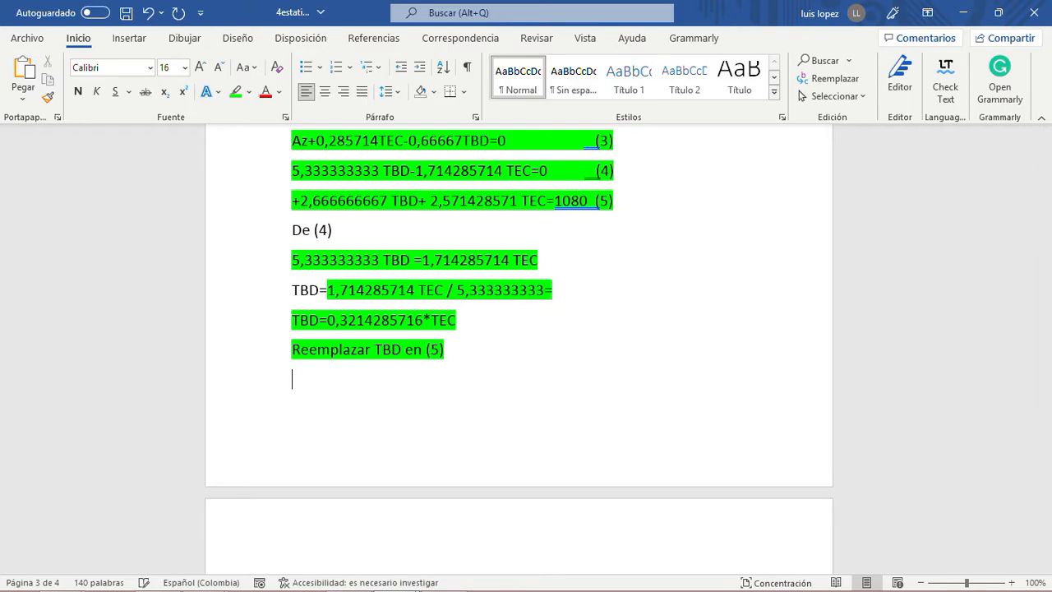
key("ctrl+v")
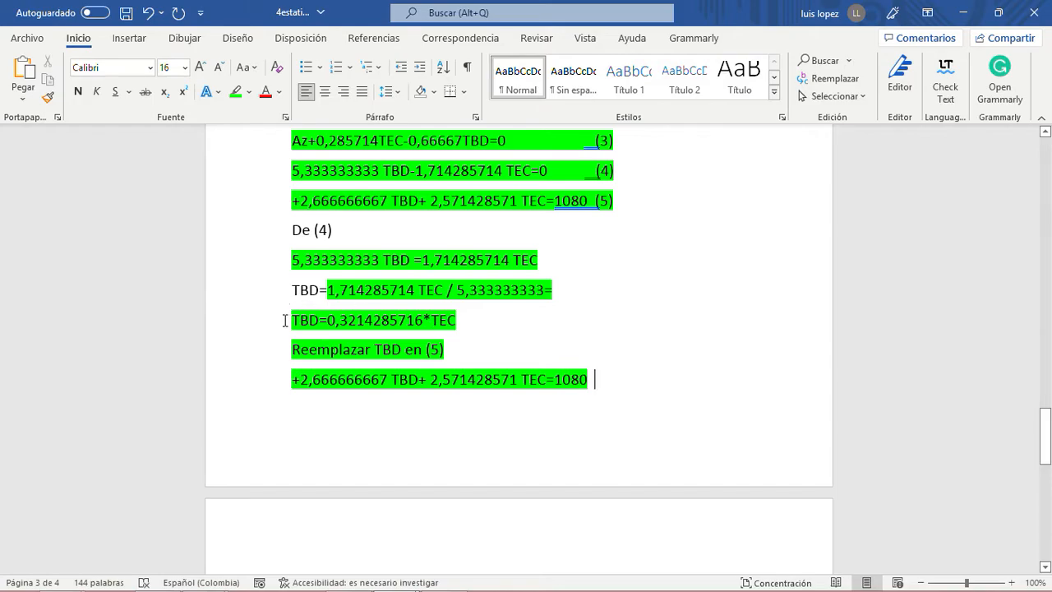
left_click_drag(328, 320, 464, 319)
key("BackSpace")
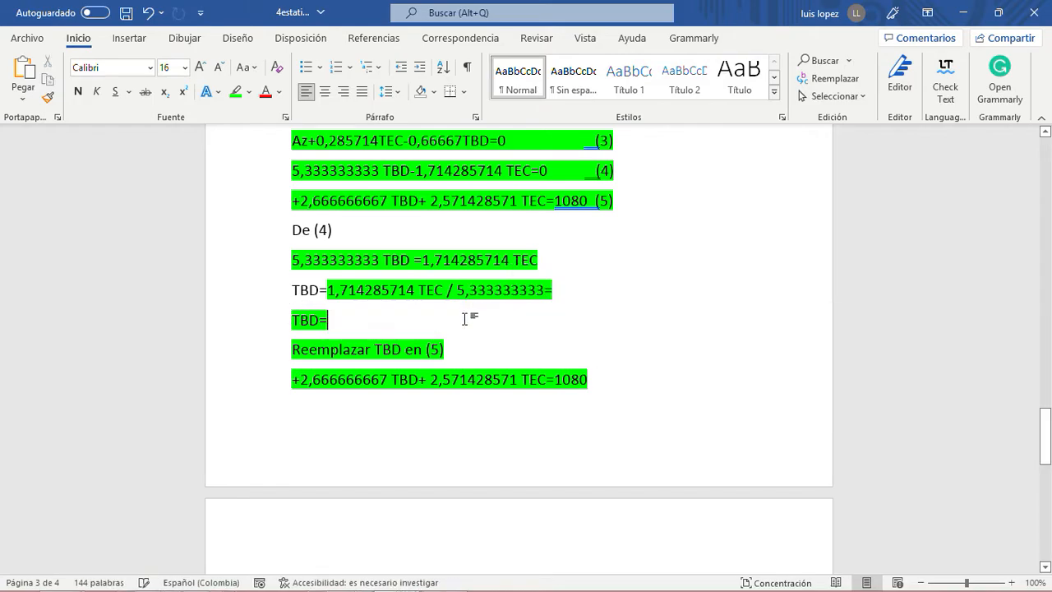
left_click(563, 290)
key("ctrl+v")
key("Return")
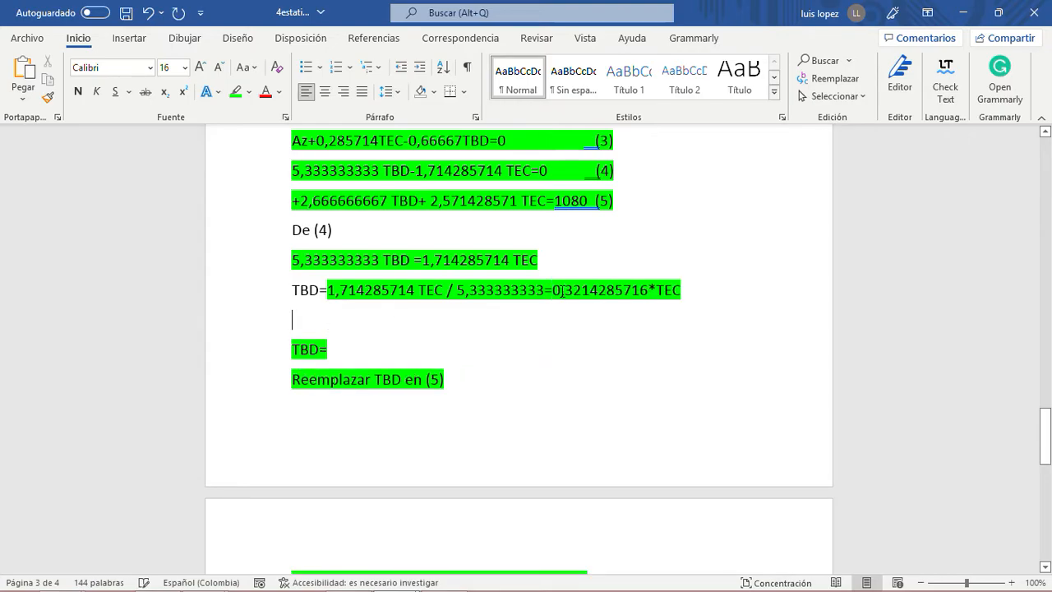
left_click(277, 348)
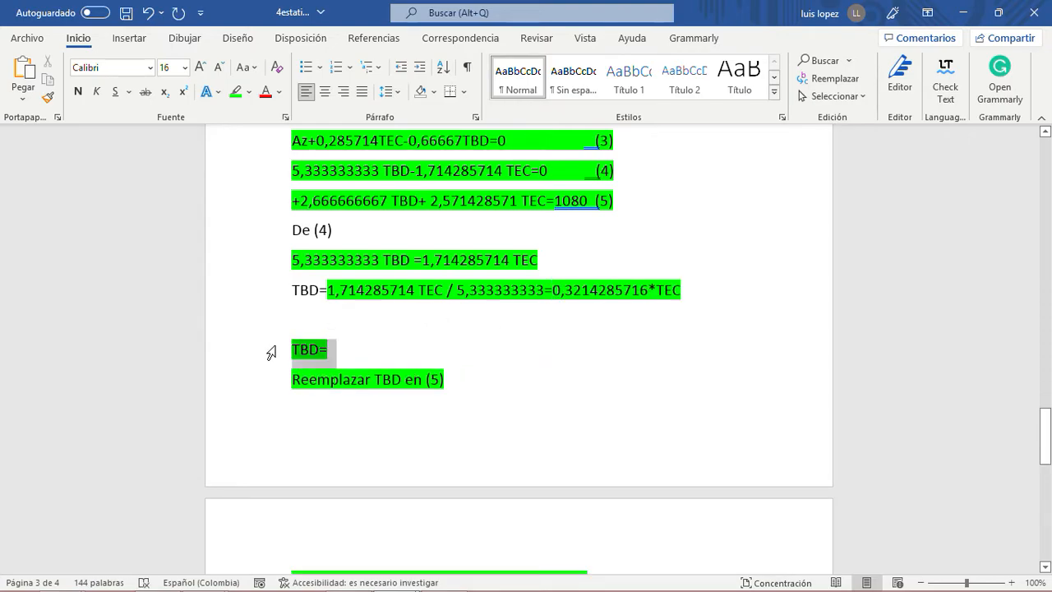
key("BackSpace")
key("BackSpace")
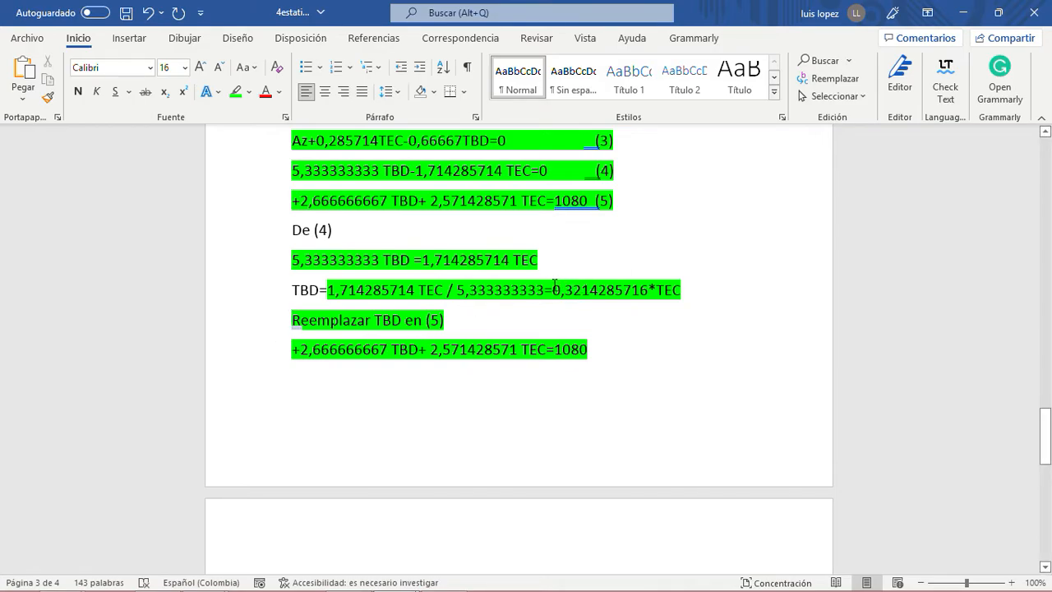
- Replace TBD in the pasted copy of equation (5) with a multiplication sign and empty parentheses
left_click(417, 350)
key("BackSpace")
key("BackSpace")
key("BackSpace")
key("BackSpace")
type("*")
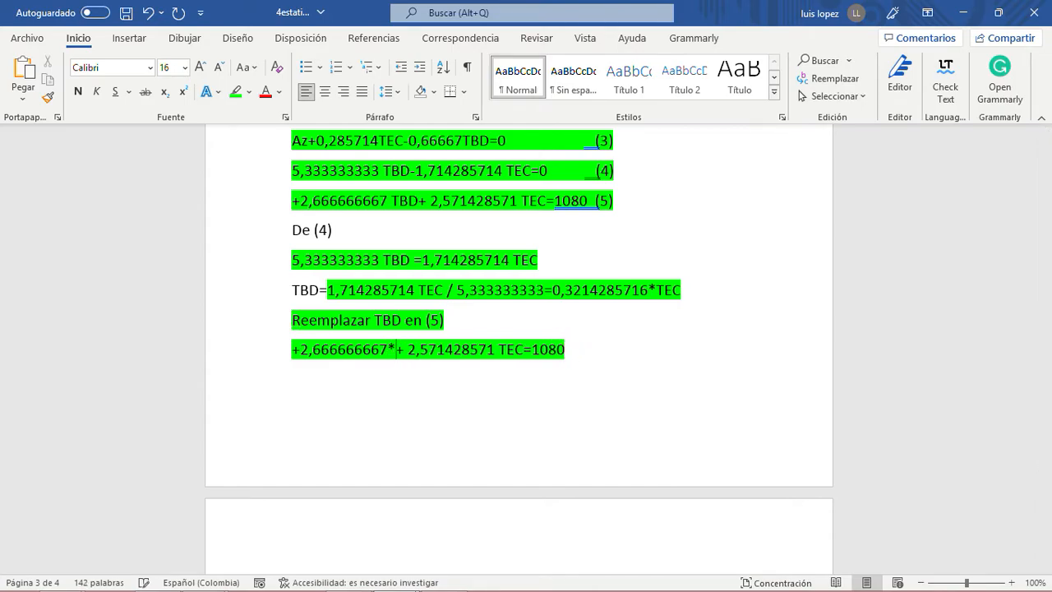
type("()")
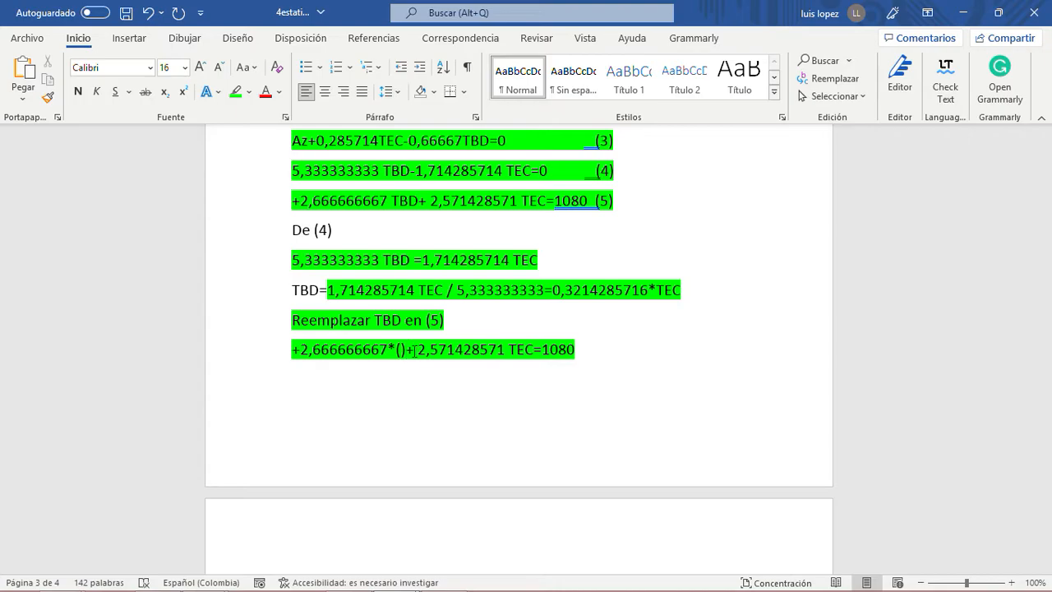
left_click_drag(682, 290, 555, 292)
right_click(557, 291)
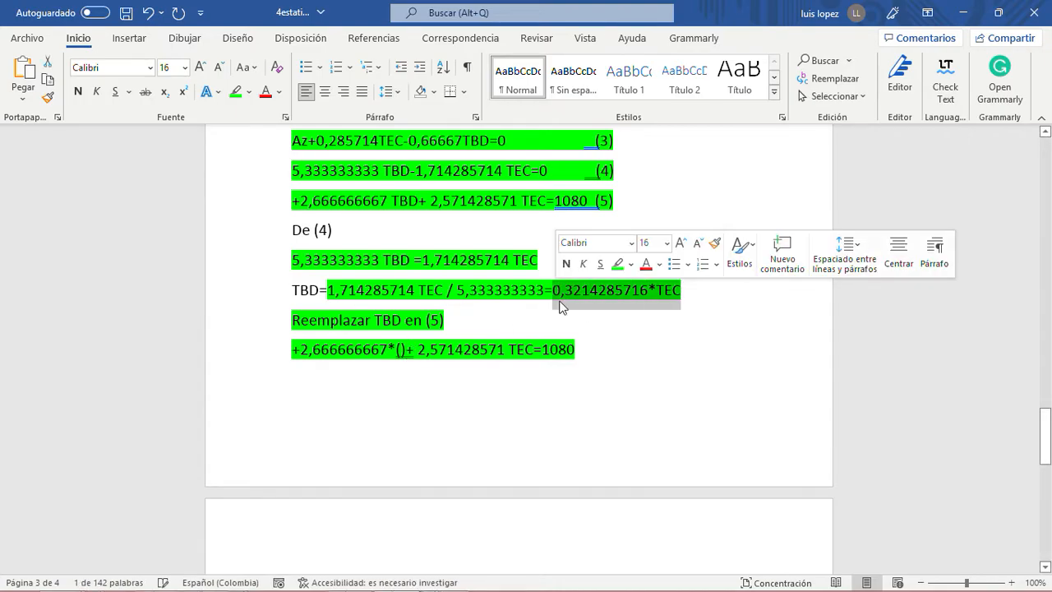
left_click(606, 347)
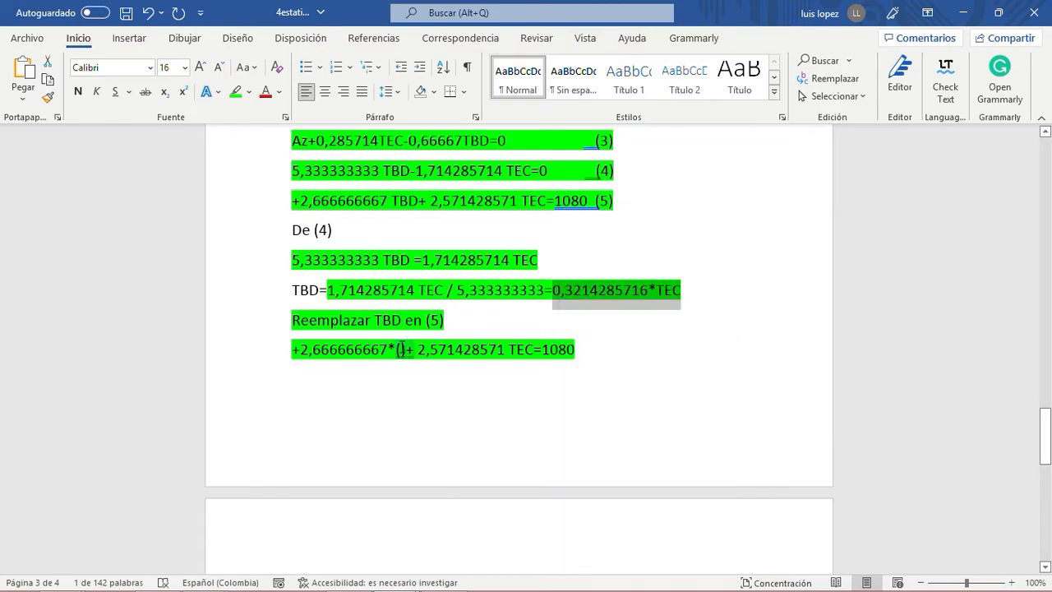
left_click(402, 349)
key("ctrl+v")
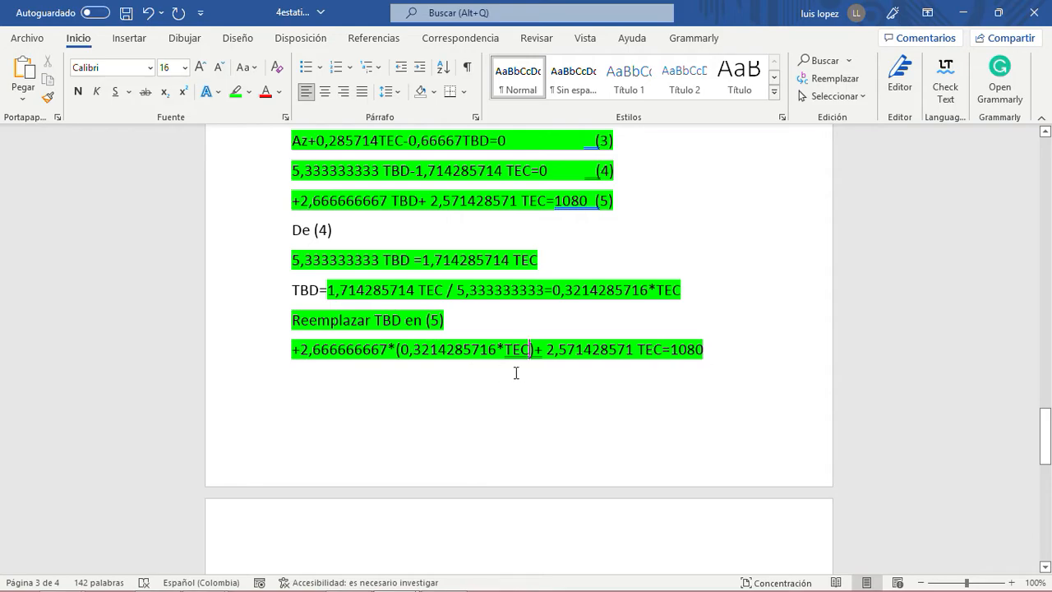
- Write the reduced equation 0,857TEC+2,57TEC=1080 on a new line beneath the substituted equation
left_click_drag(497, 348, 387, 350)
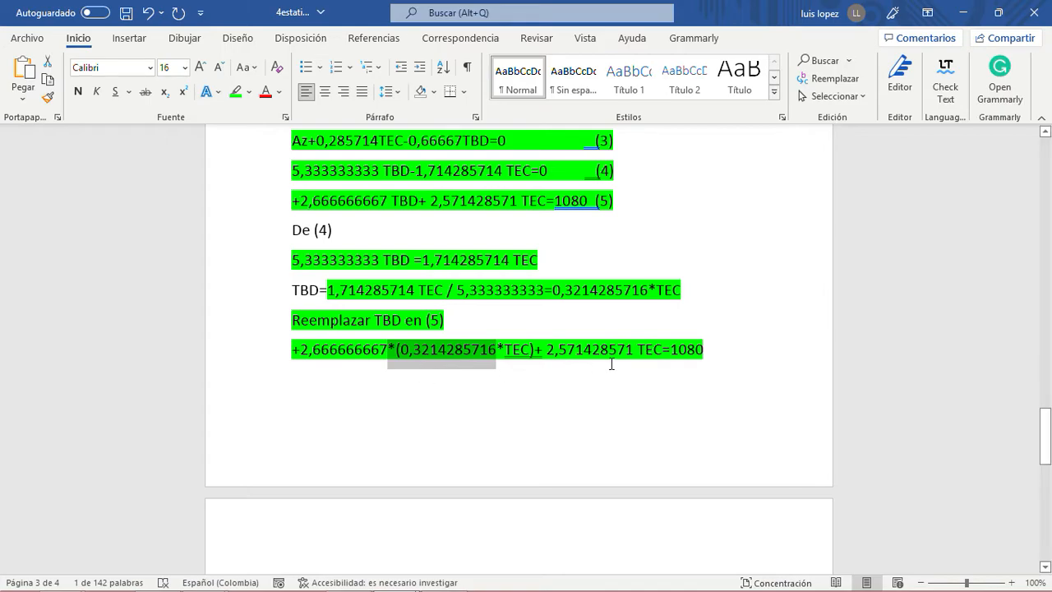
left_click(720, 353)
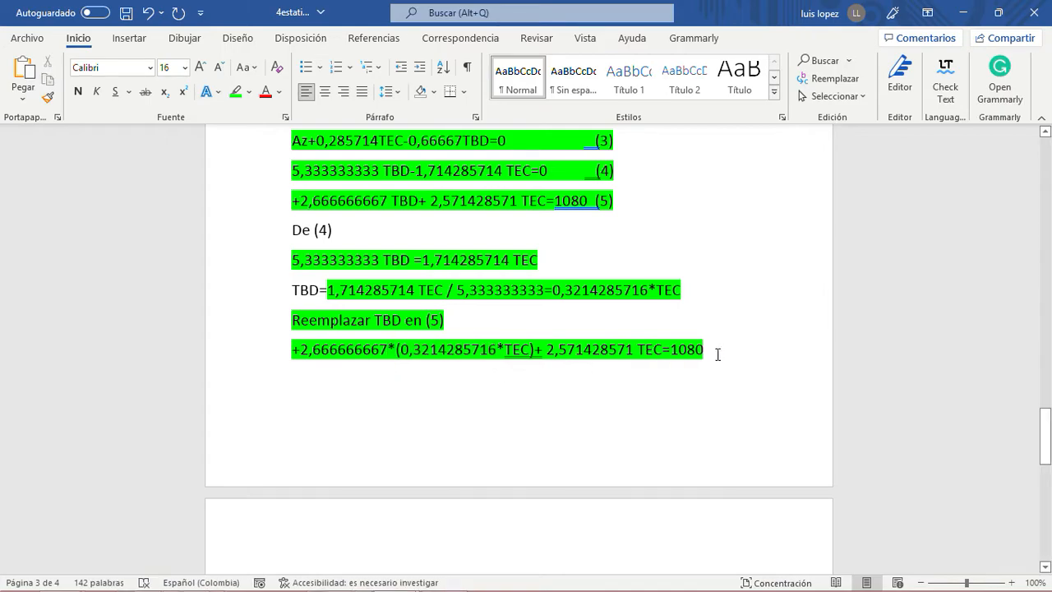
key("Return")
type("0,")
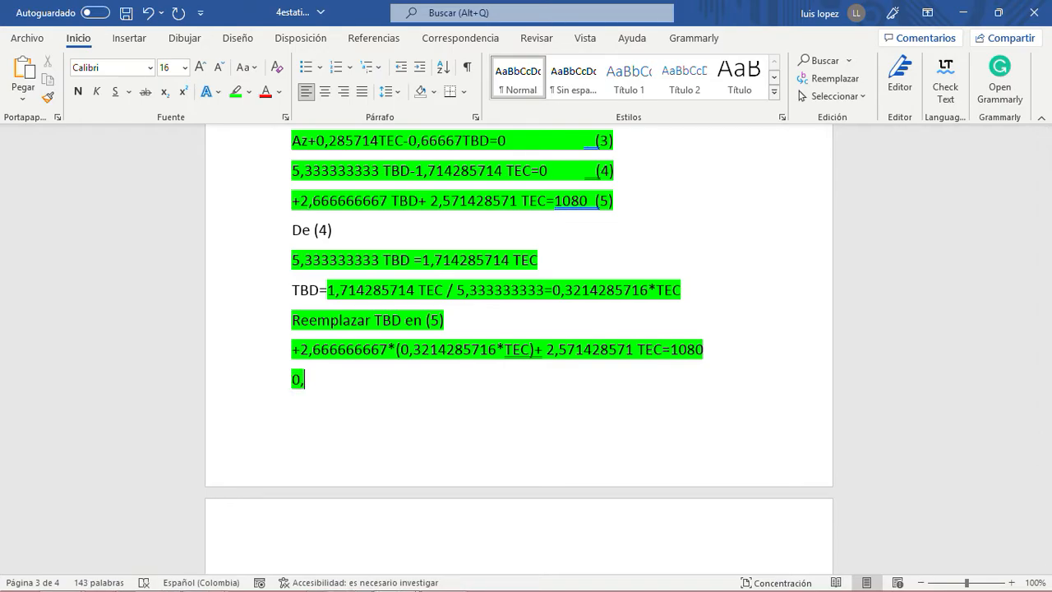
type("857")
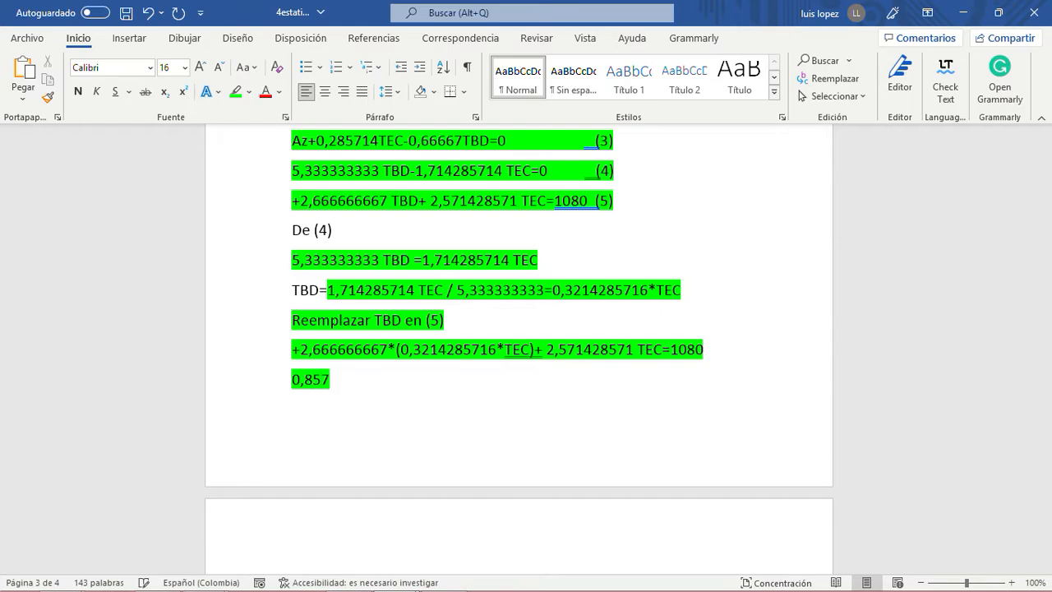
type("TEC")
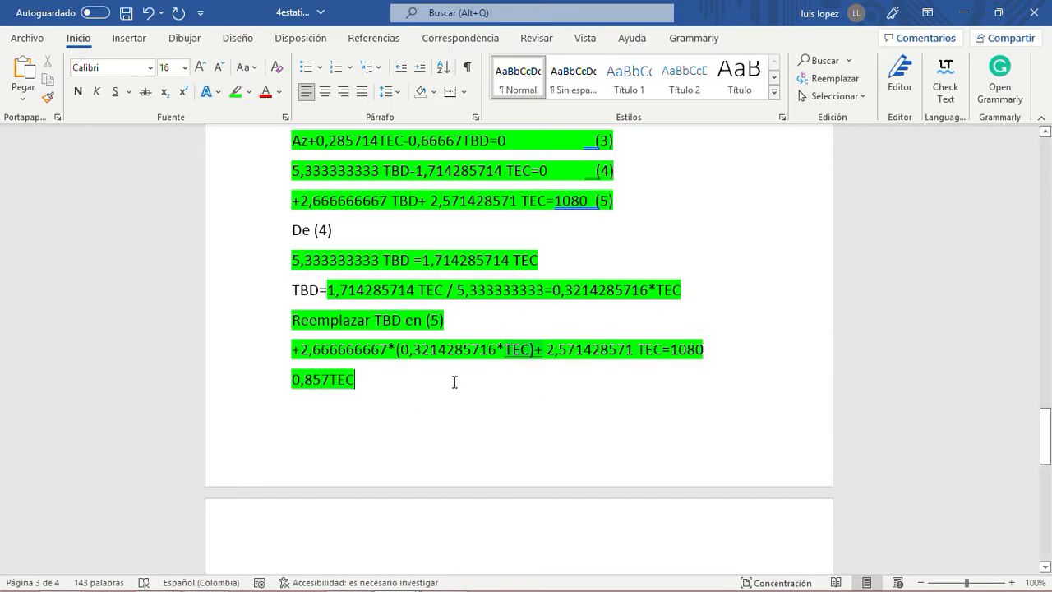
type("+2,57TEC")
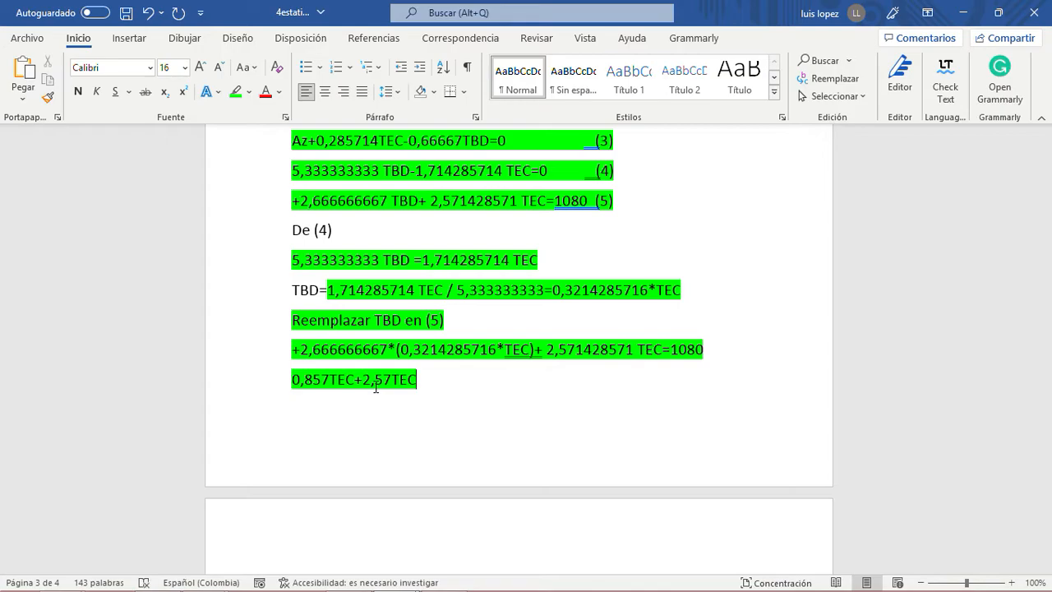
type("=1080")
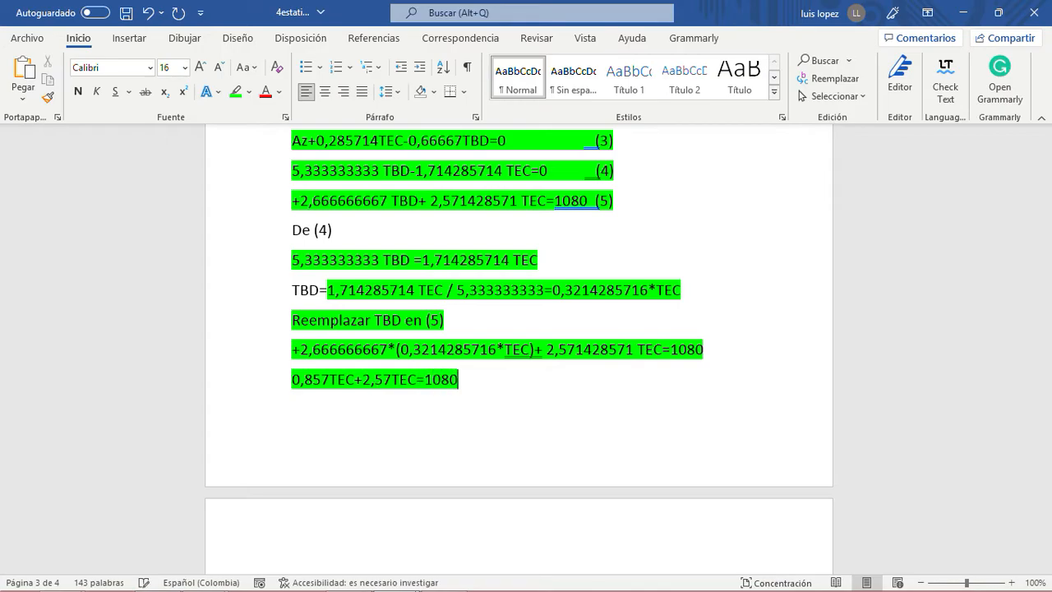
- Write the solution TEC=1080/3,427=315LB at the end of the document, on the next page
left_click_drag(330, 379, 293, 379)
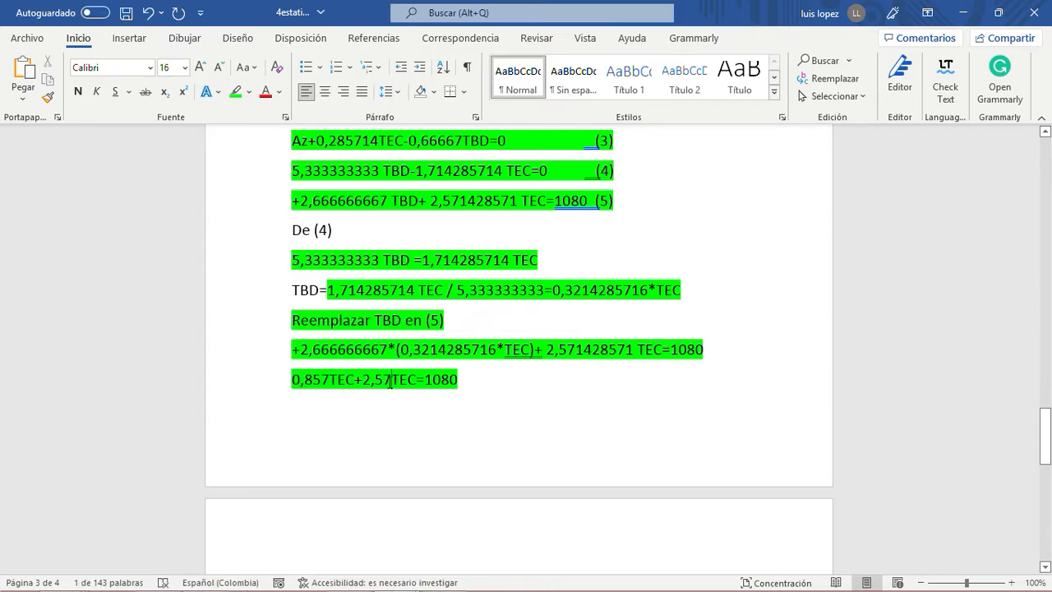
left_click(484, 384)
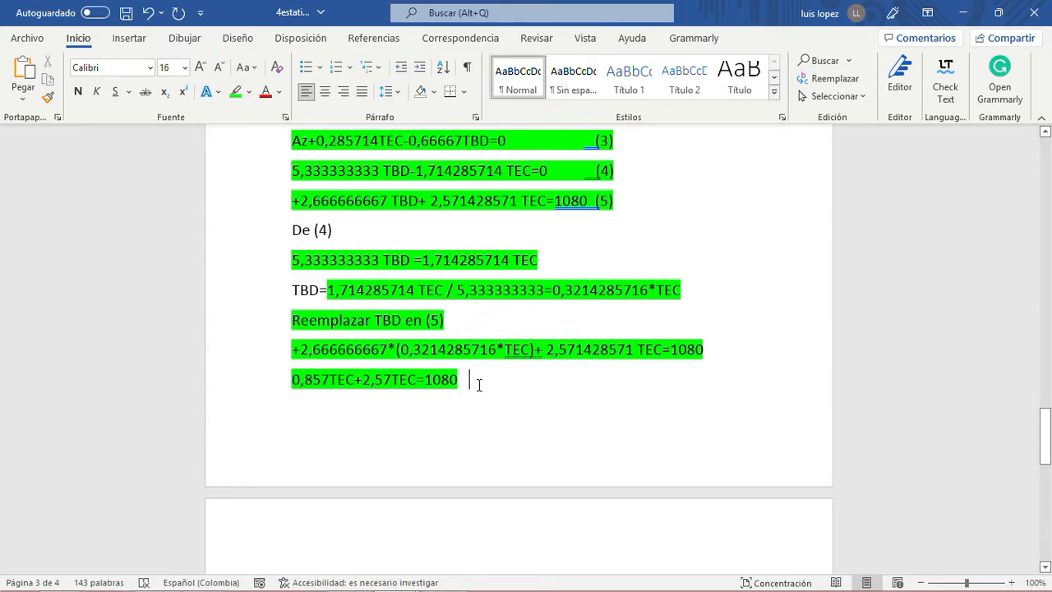
key("ctrl+End")
type("TEC")
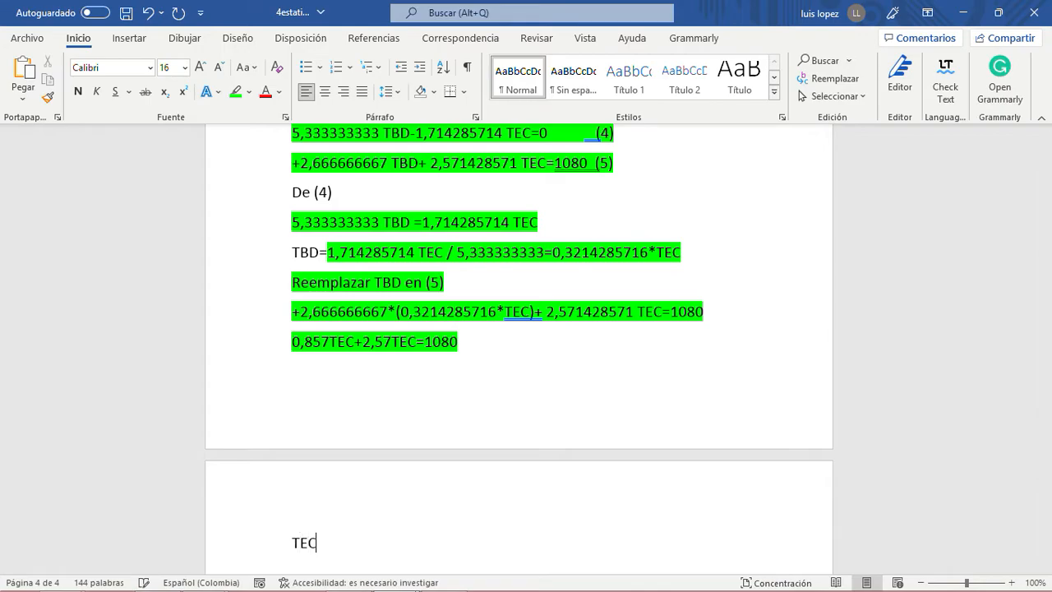
type("=")
type("1080/3,42")
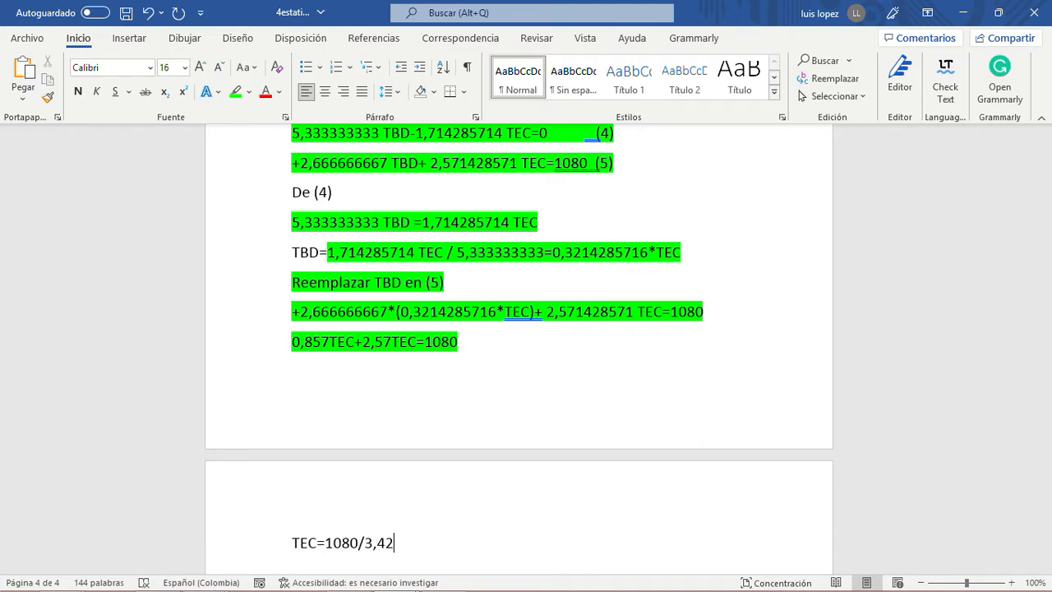
type("7")
type("=315LB")
key("Return")
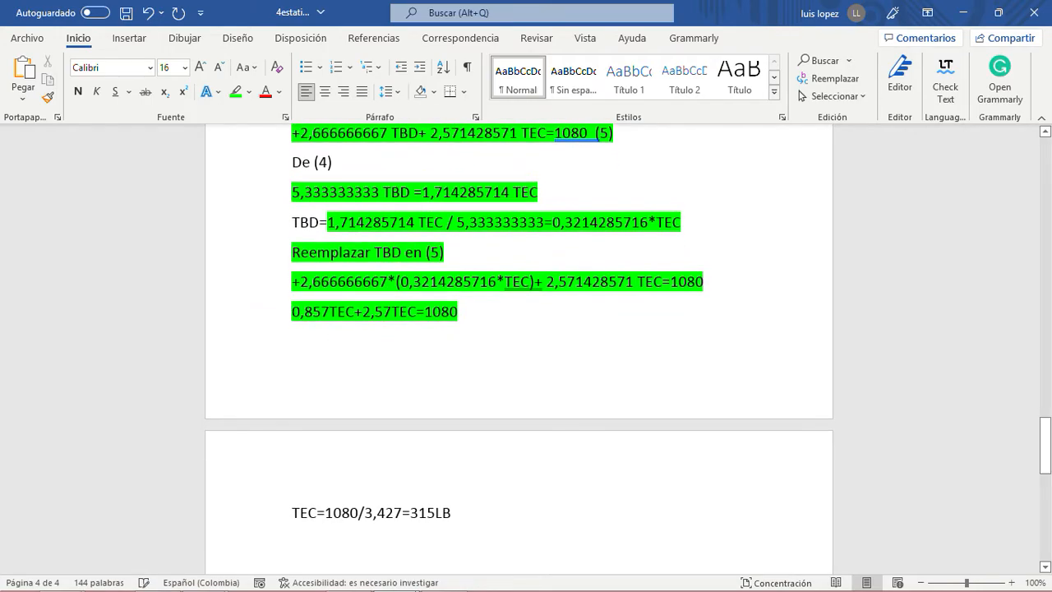
- Review the TBD relation and start a new line reading TBD= beneath the TEC solution
scroll(588, 334, "up", 2)
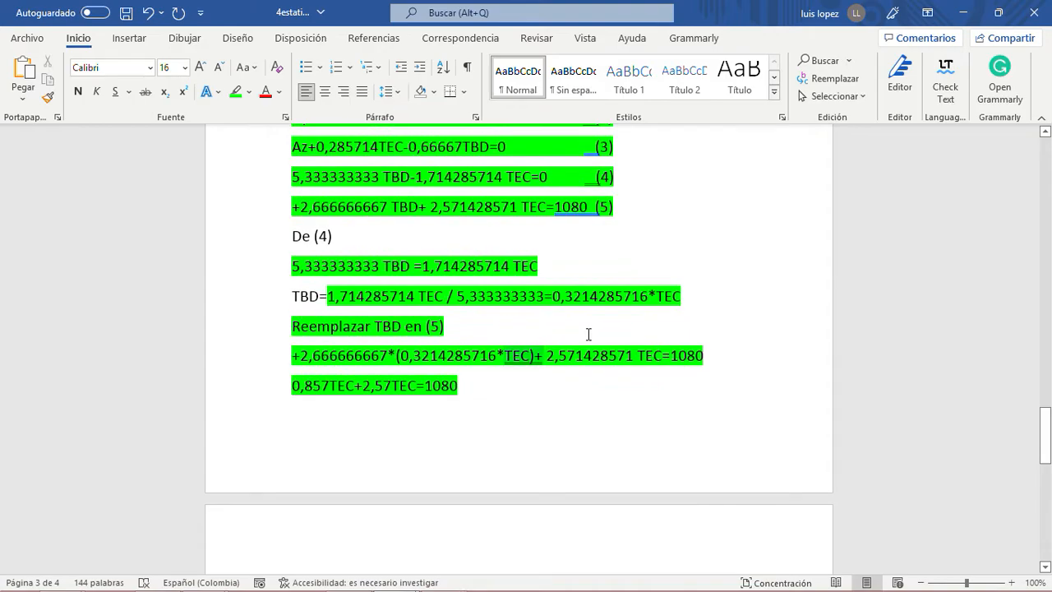
left_click_drag(687, 295, 562, 298)
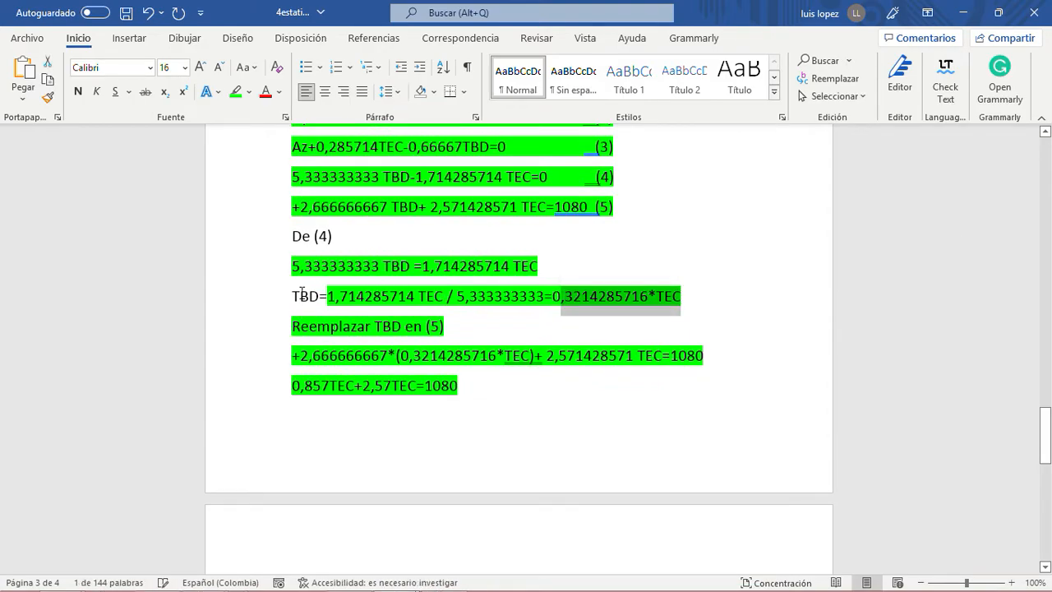
scroll(426, 378, "down", 5)
left_click(472, 369)
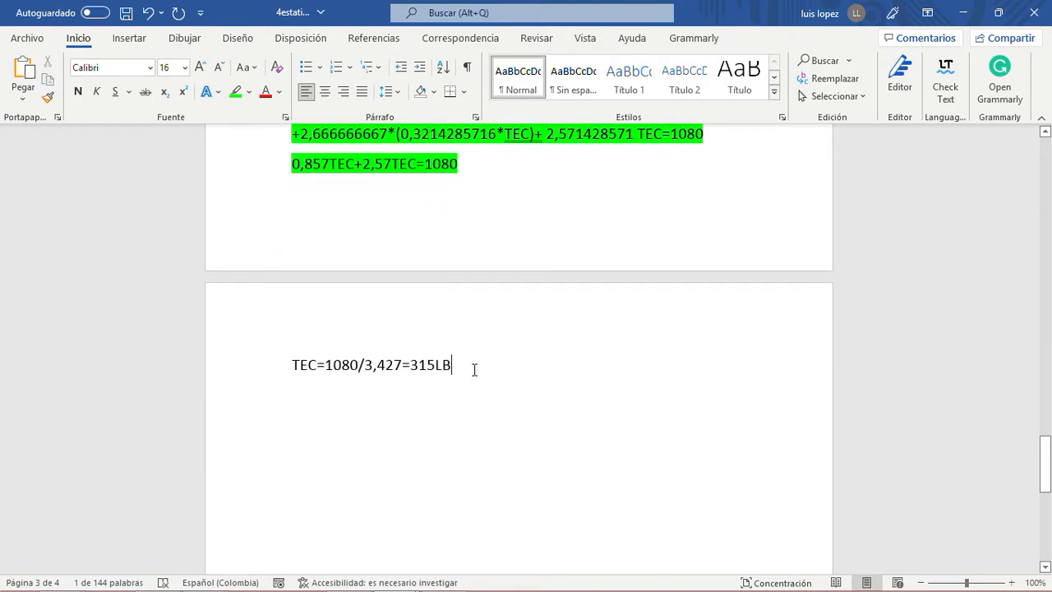
key("Return")
type("T")
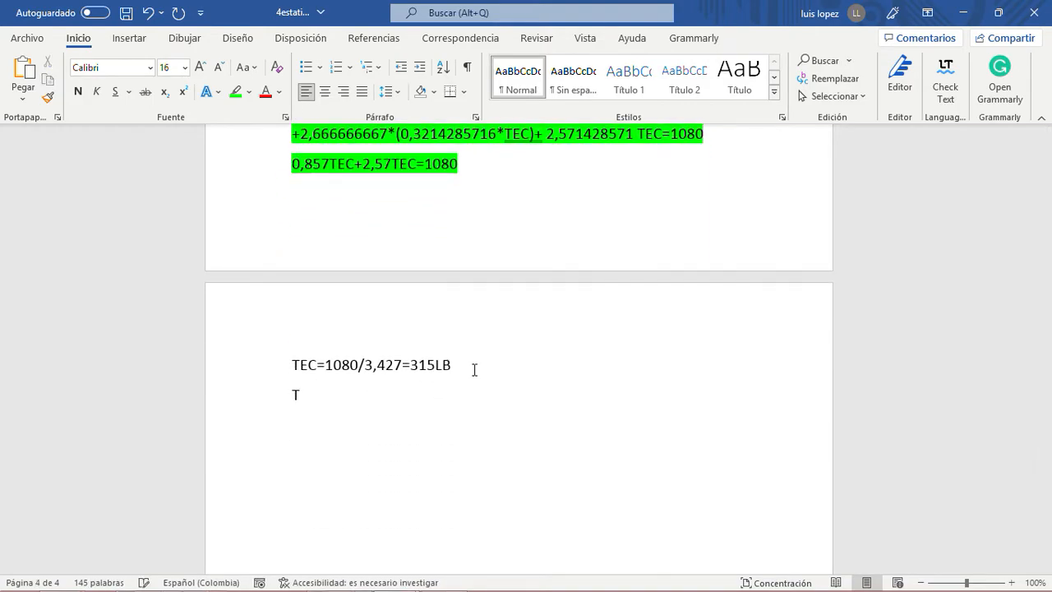
scroll(468, 372, "up", 3)
type("B")
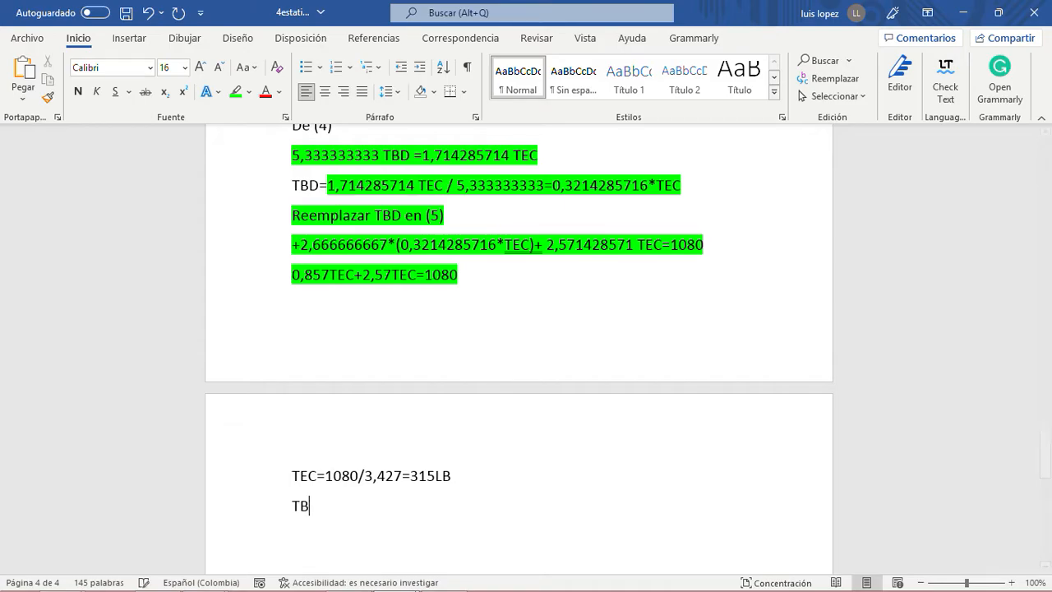
type("D=")
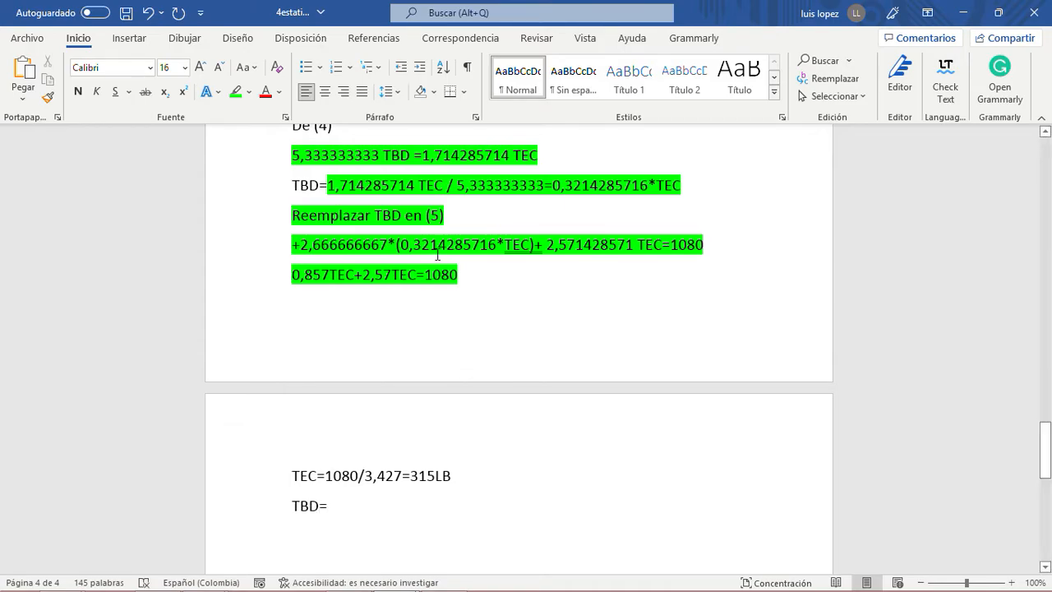
double_click(589, 184)
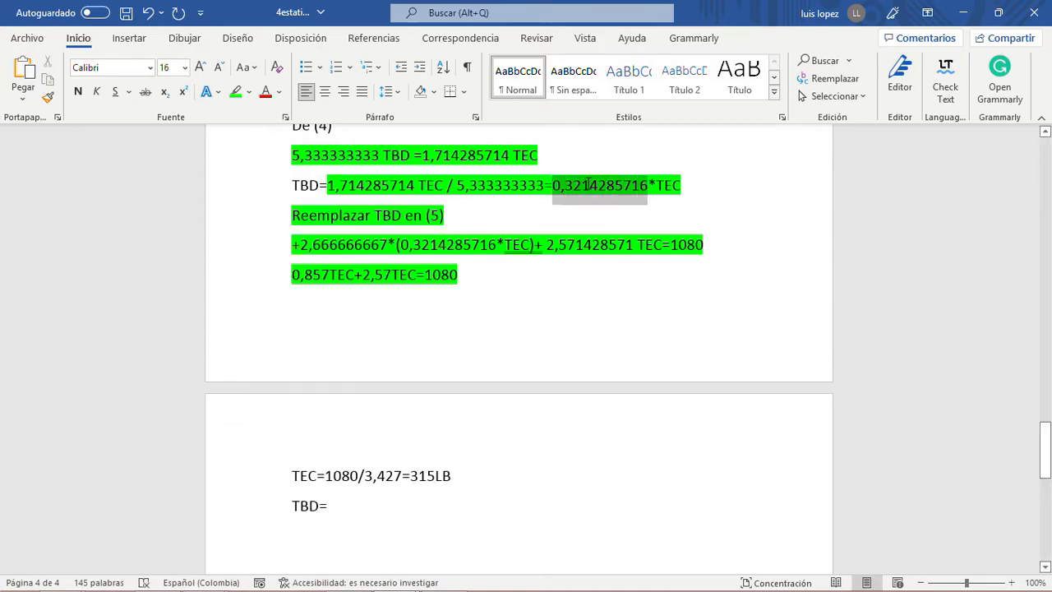
scroll(578, 281, "down", 1)
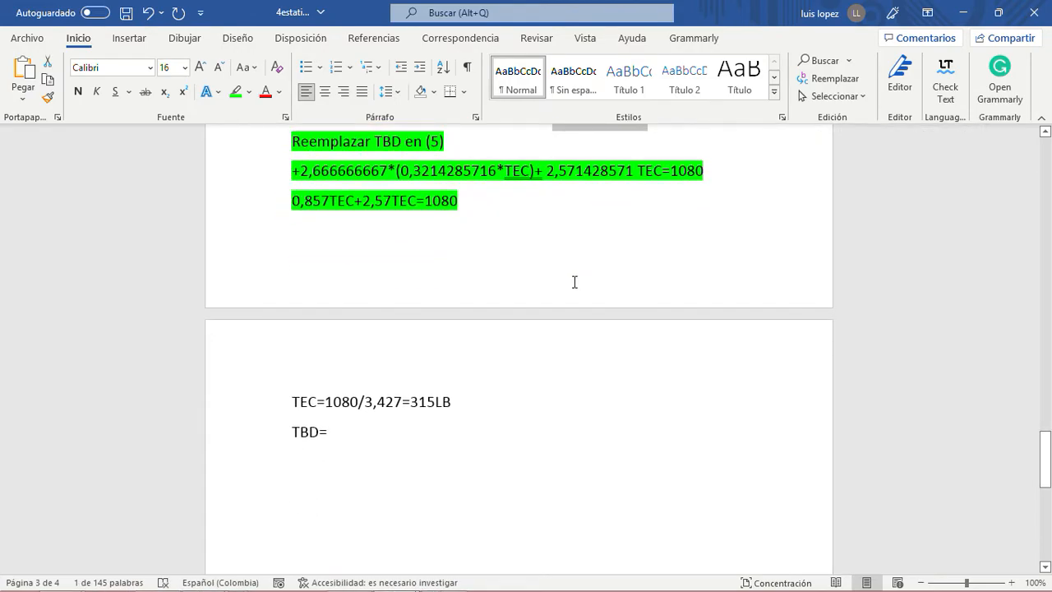
key("ctrl+c")
scroll(575, 281, "up", 1)
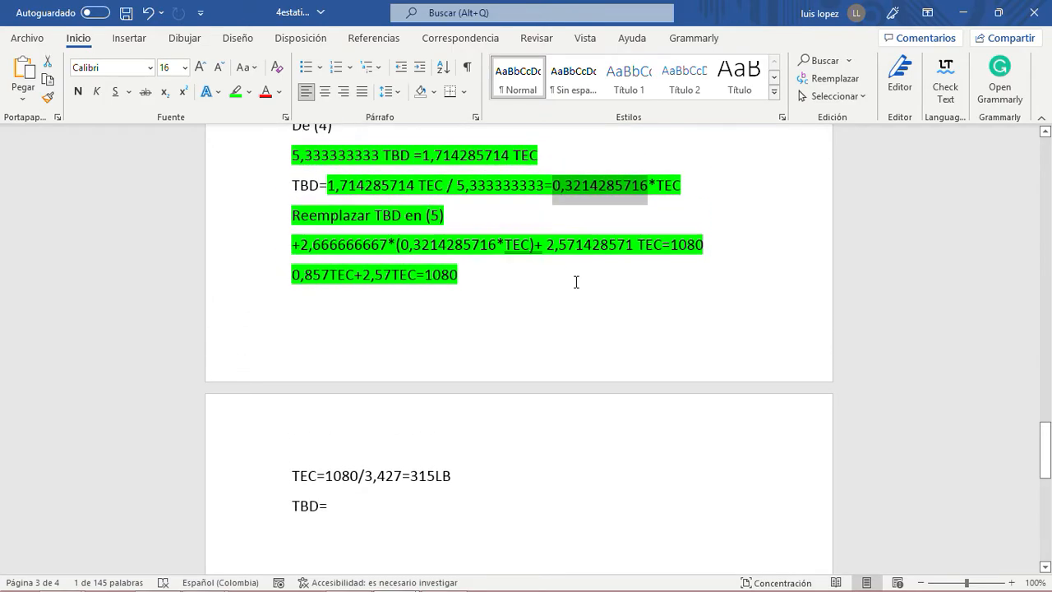
- Complete the TBD line with 101,3 LB and refine the TEC result to 315,14LB
left_click(336, 506)
type("101")
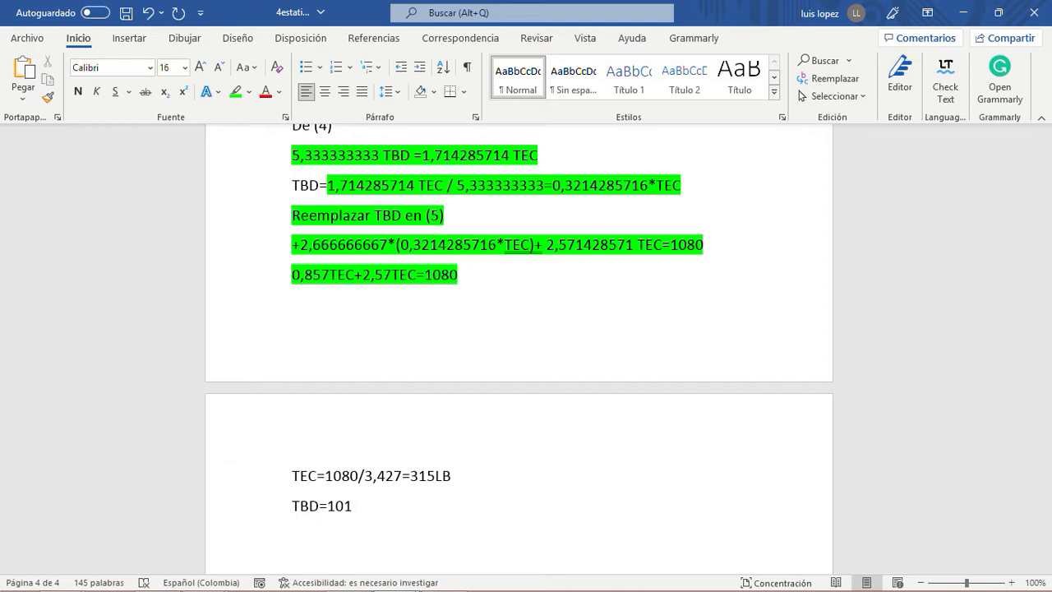
type(",3 LB")
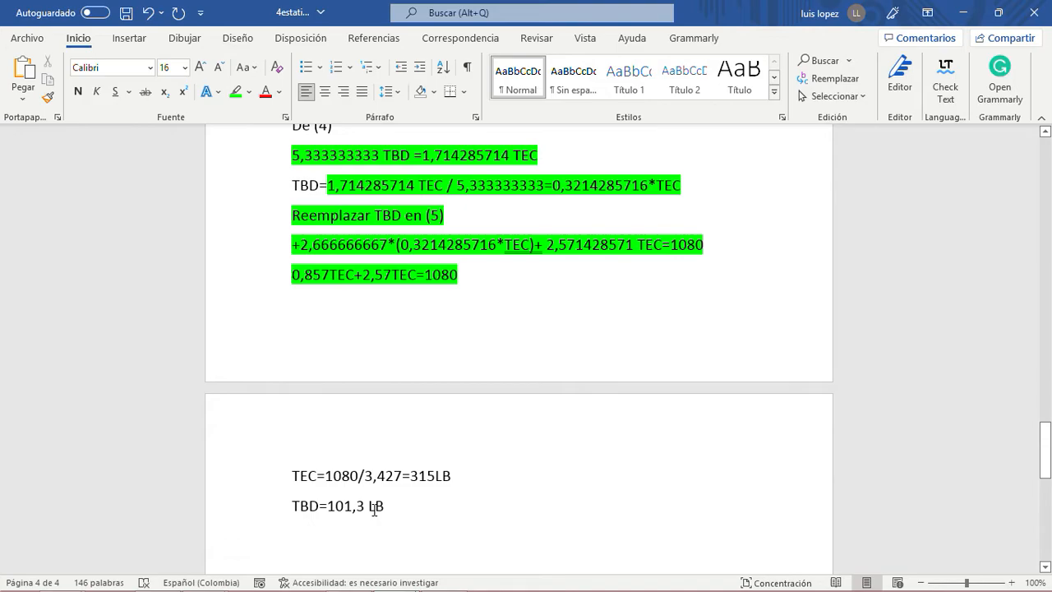
left_click(434, 476)
type(",14")
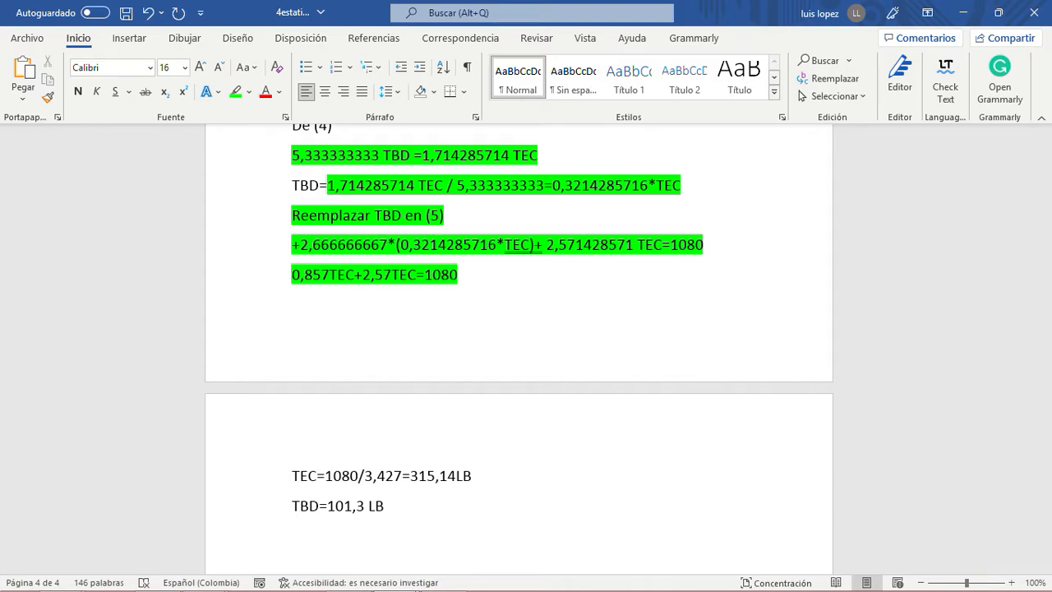
- Correct the TBD result beneath the TEC solution to 101,16 LB
double_click(362, 505)
key("BackSpace")
type("16")
left_click(406, 504)
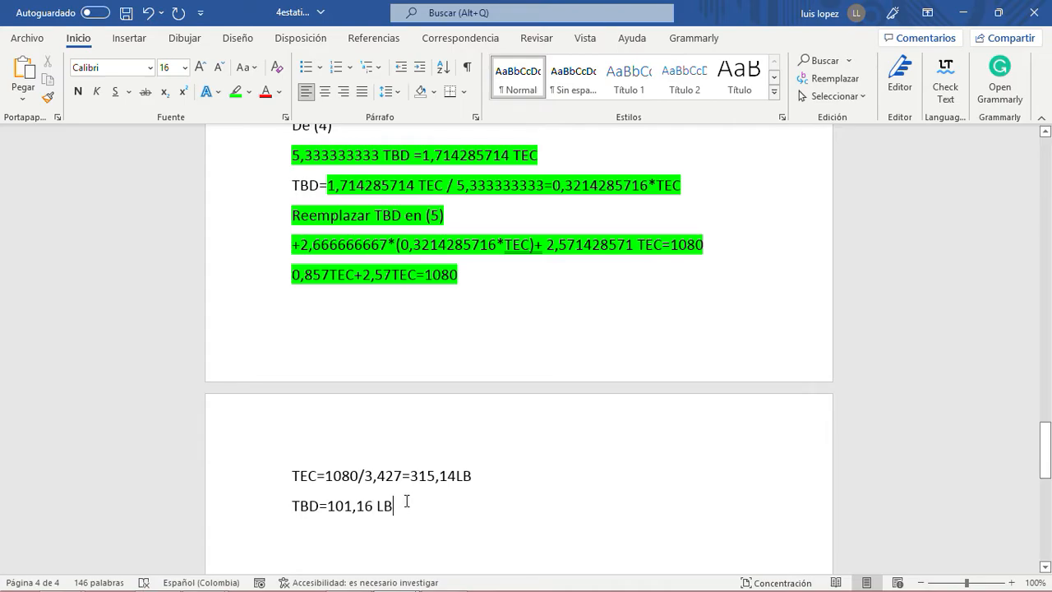
- Add a line below the TBD result reading "Esto lo sustituyo en (1), (2) y (3)"
scroll(405, 504, "up", 6)
scroll(406, 502, "down", 8)
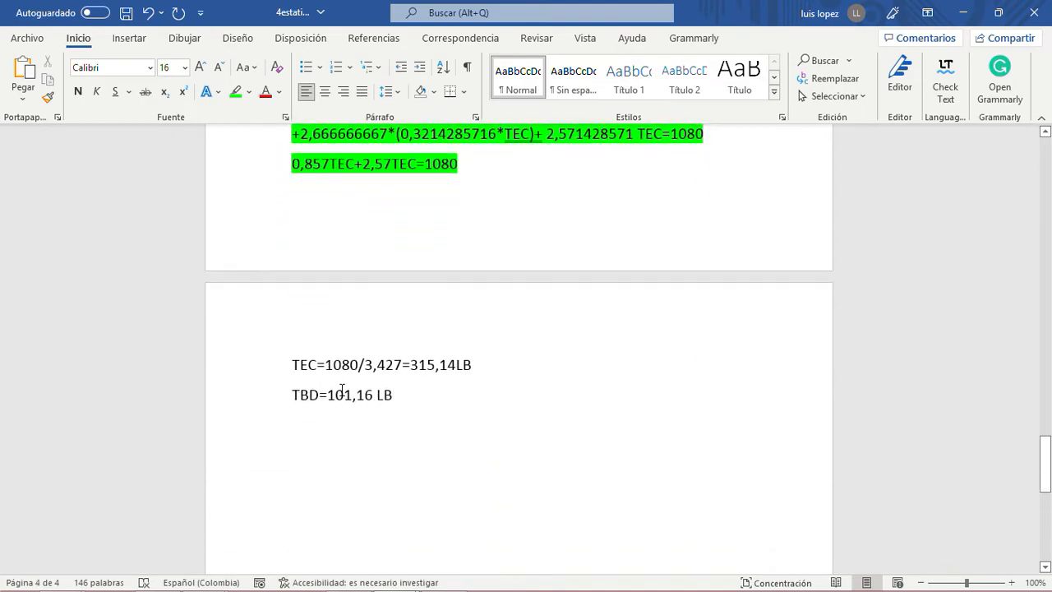
scroll(362, 419, "up", 9)
scroll(444, 401, "down", 8)
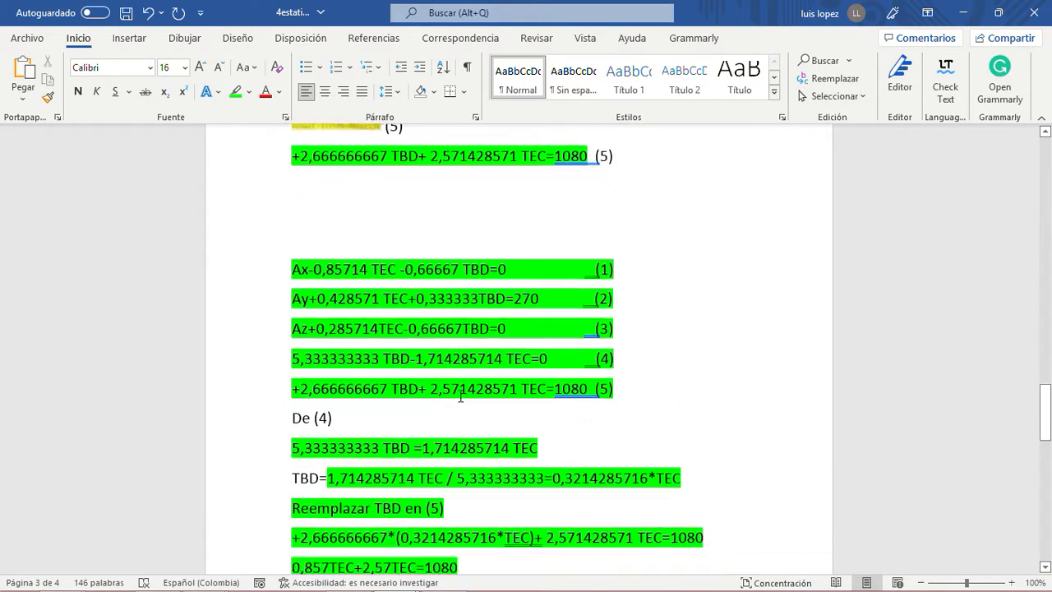
key("Return")
type("Esto lo s")
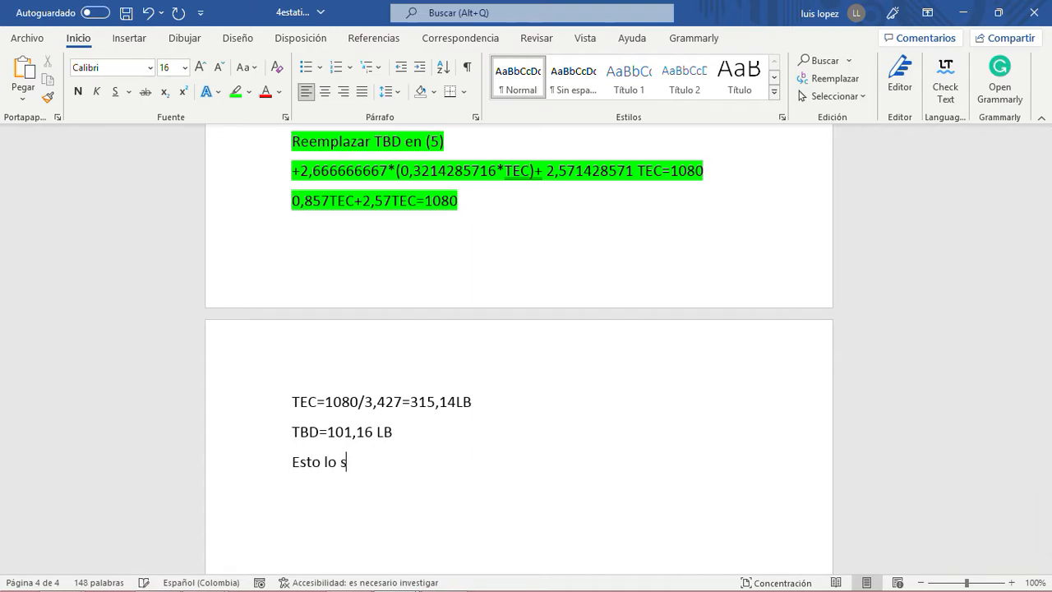
type("ustituyo e")
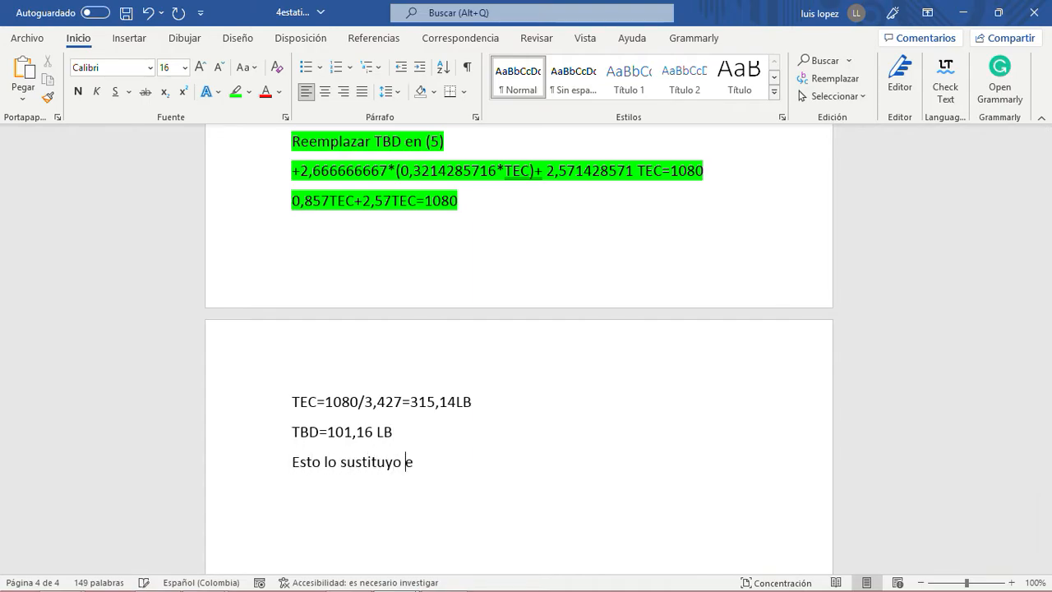
type("n (1), (2) y ")
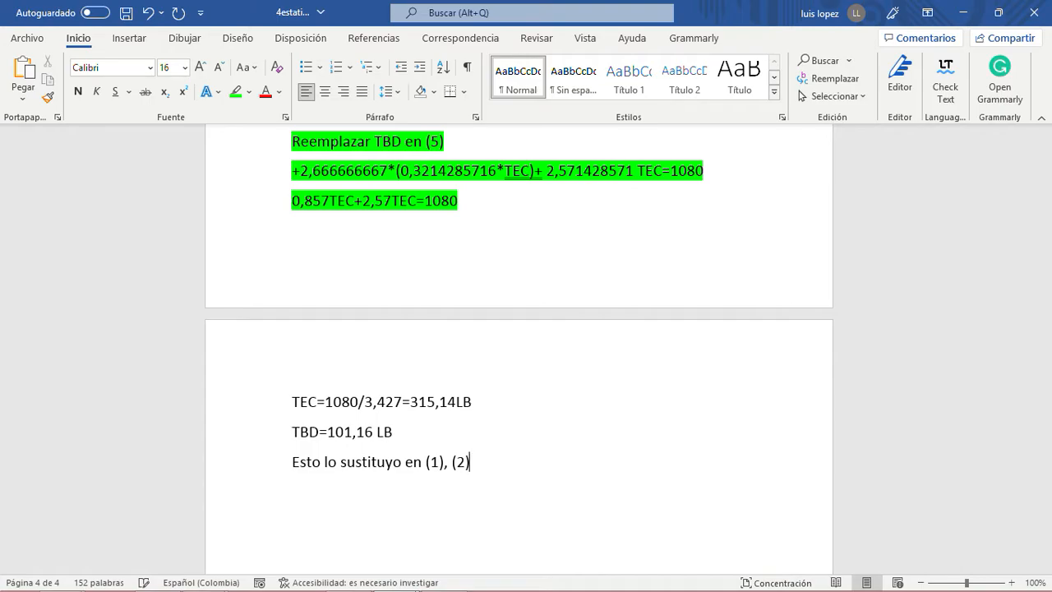
type("(3)")
- Review equations (1), (2) and (3) for Ax, Ay and Az together with the TEC and TBD results that go into them
scroll(445, 419, "up", 8)
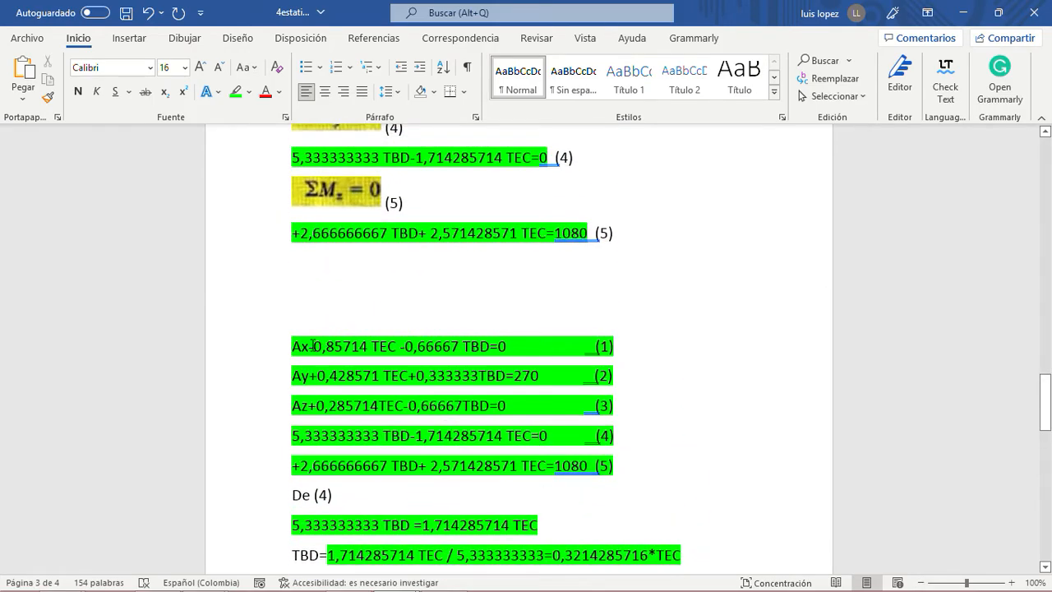
left_click_drag(289, 342, 497, 346)
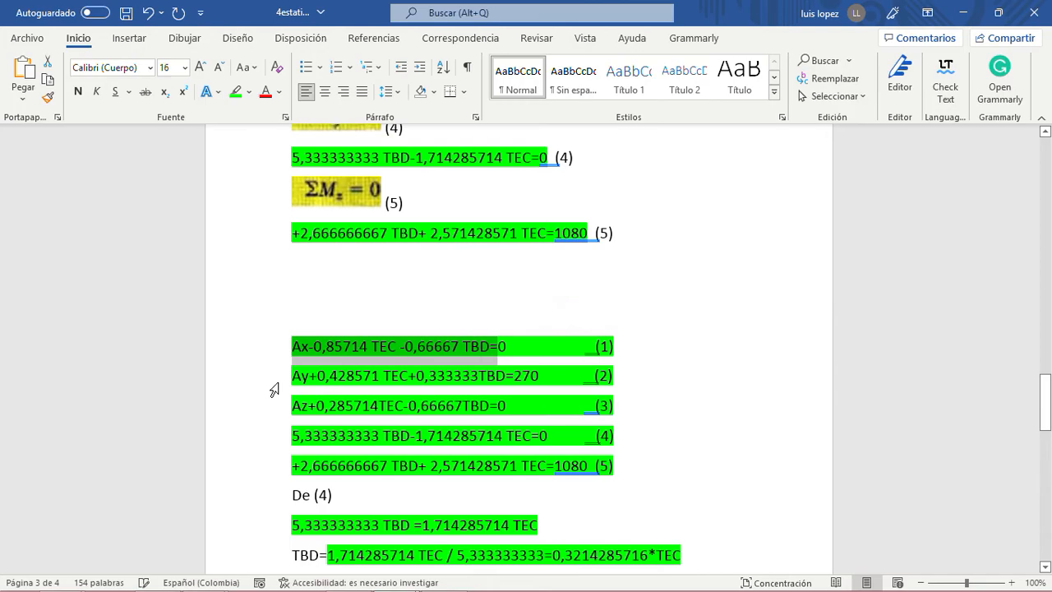
left_click_drag(293, 376, 543, 376)
left_click_drag(291, 405, 595, 405)
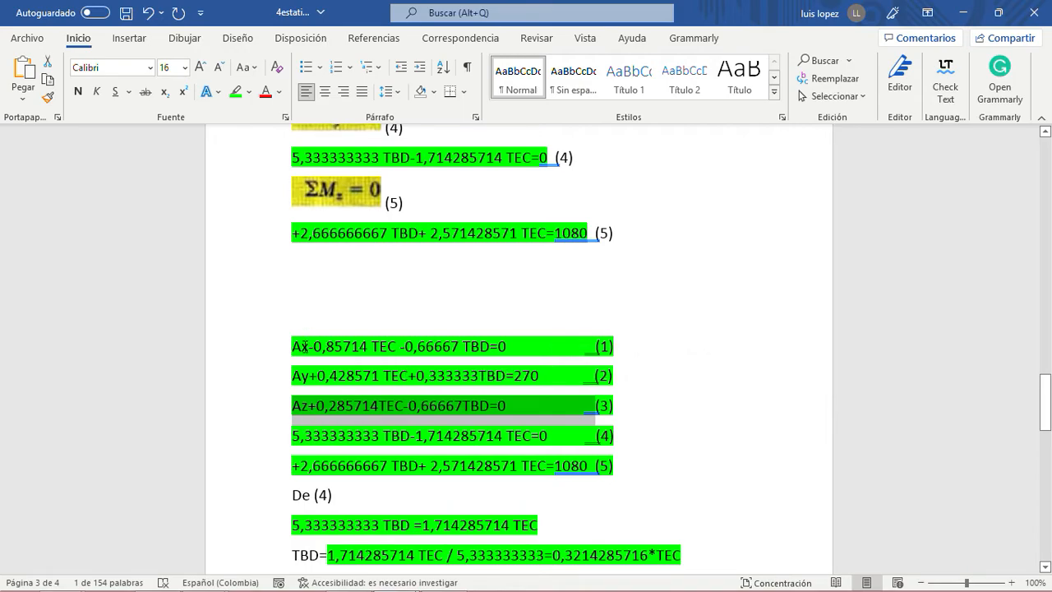
scroll(391, 448, "down", 3)
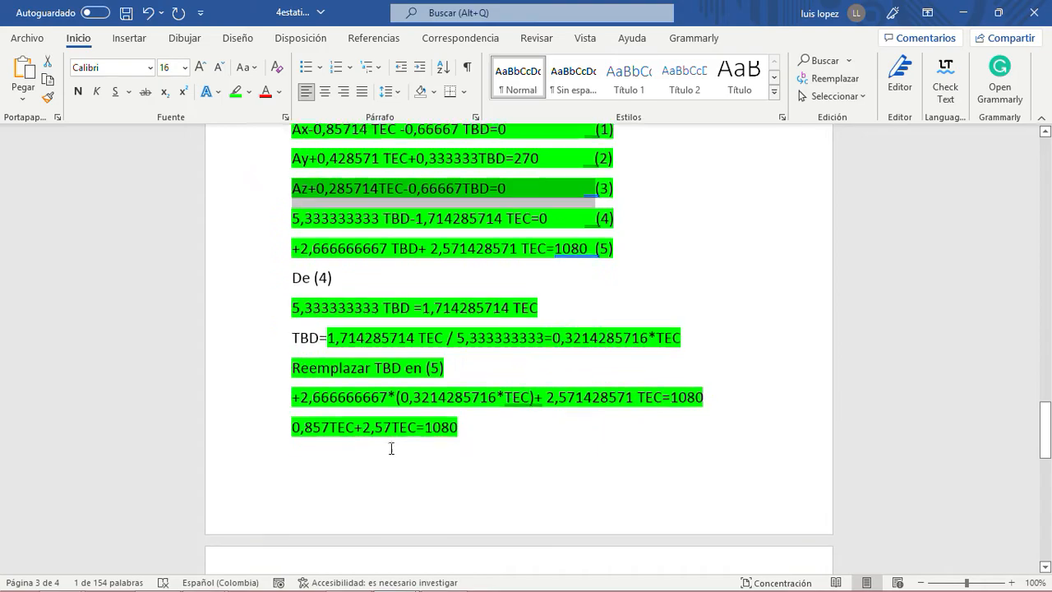
scroll(392, 448, "down", 3)
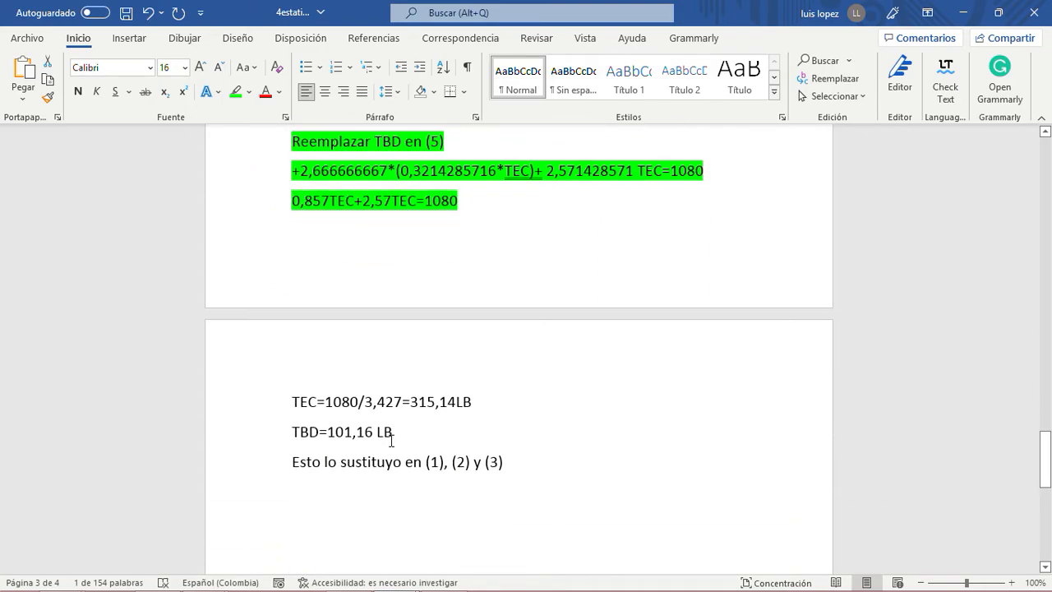
left_click_drag(393, 430, 292, 407)
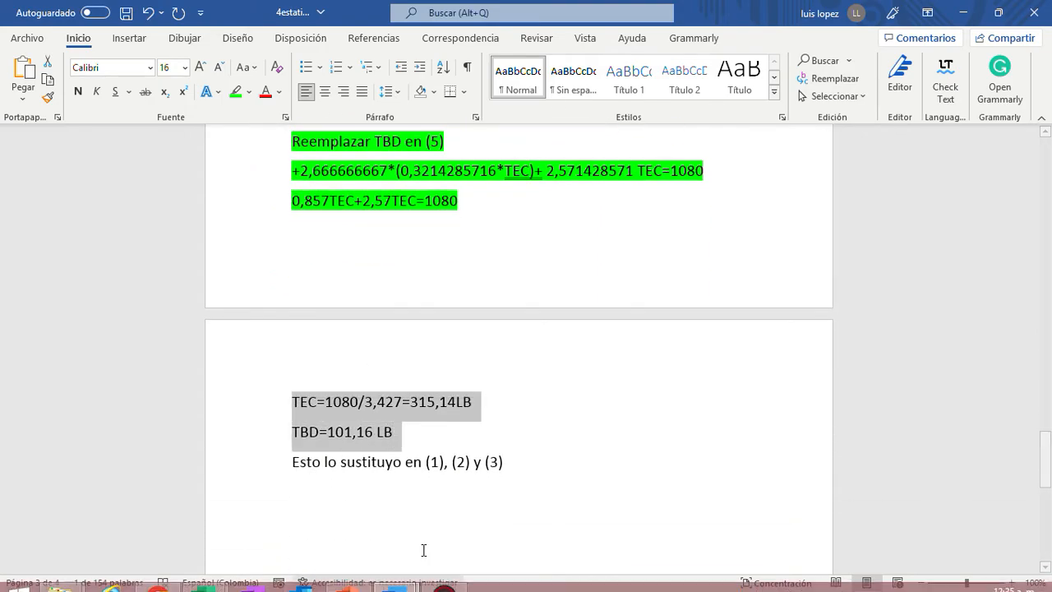
left_click(542, 456)
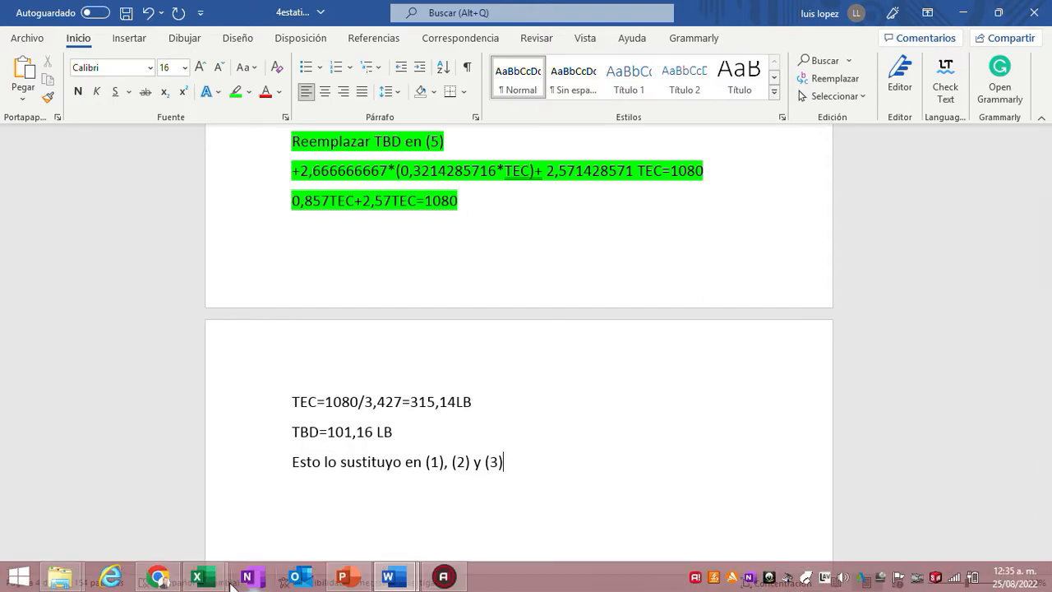
- Switch to the PowerPoint presentation and advance the slide show from slide 12 to the Problema Resuelto 4.8 slide
left_click(343, 578)
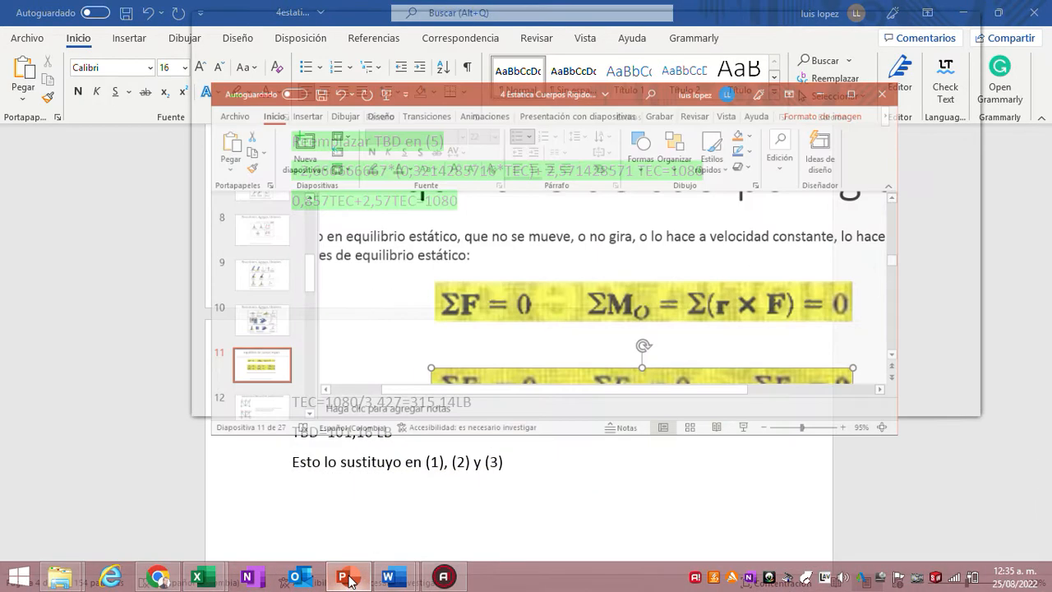
left_click(926, 24)
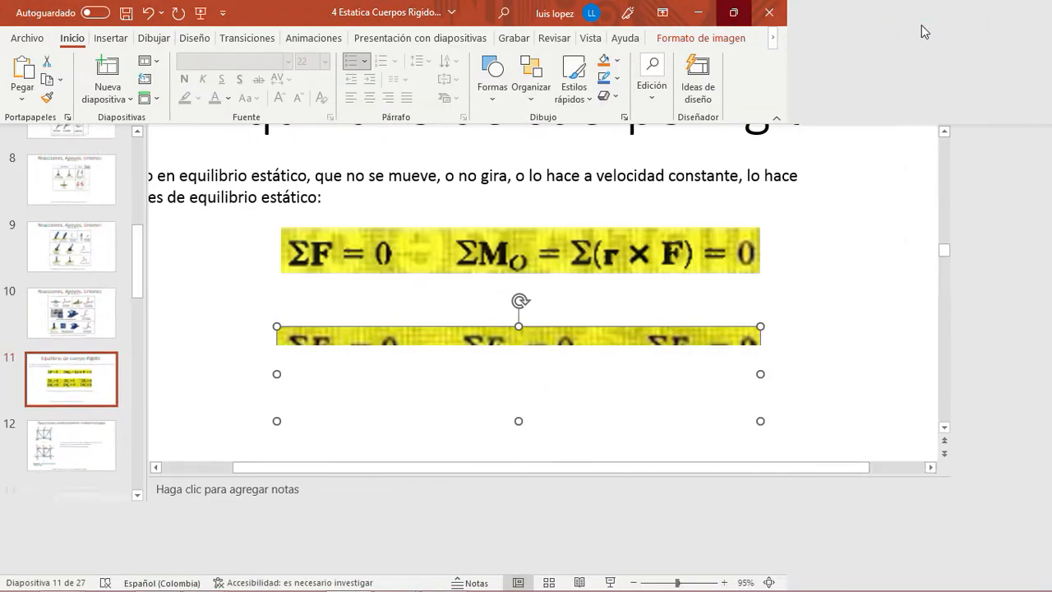
left_click(97, 487)
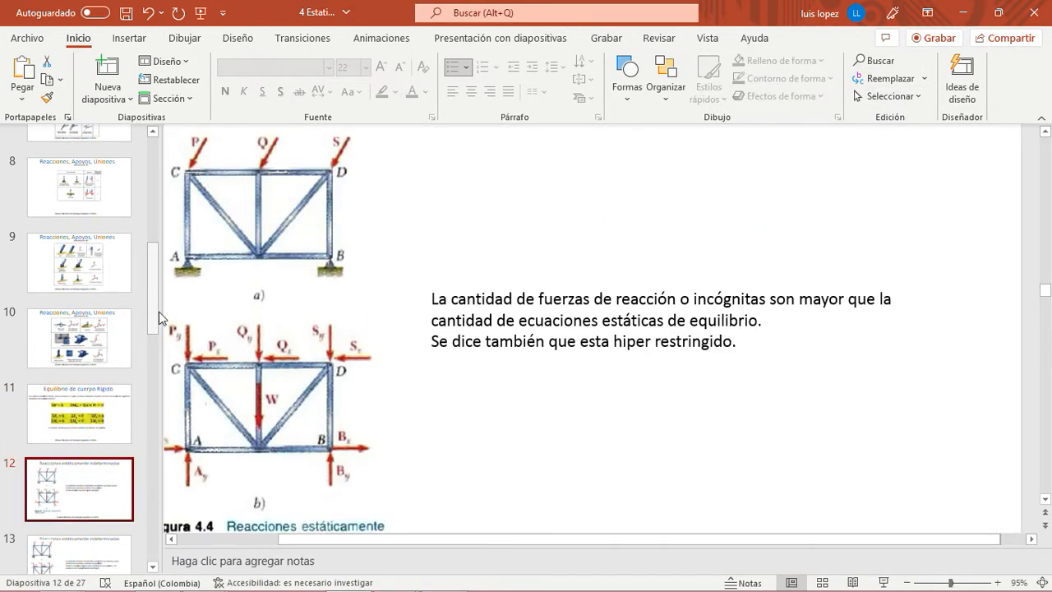
left_click(883, 582)
key("Right")
key("Right")
key("Right")
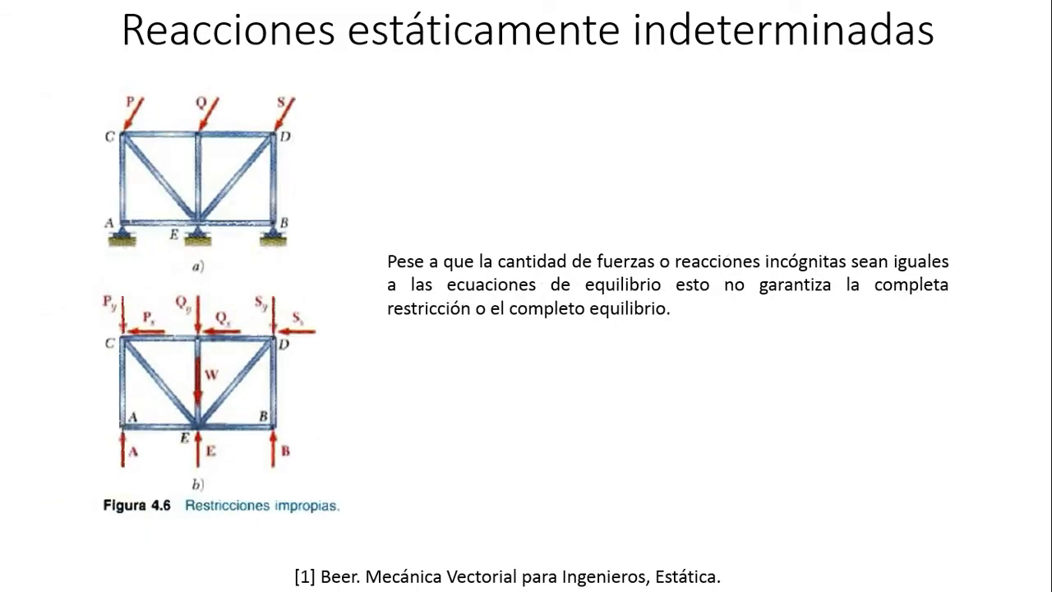
key("Right")
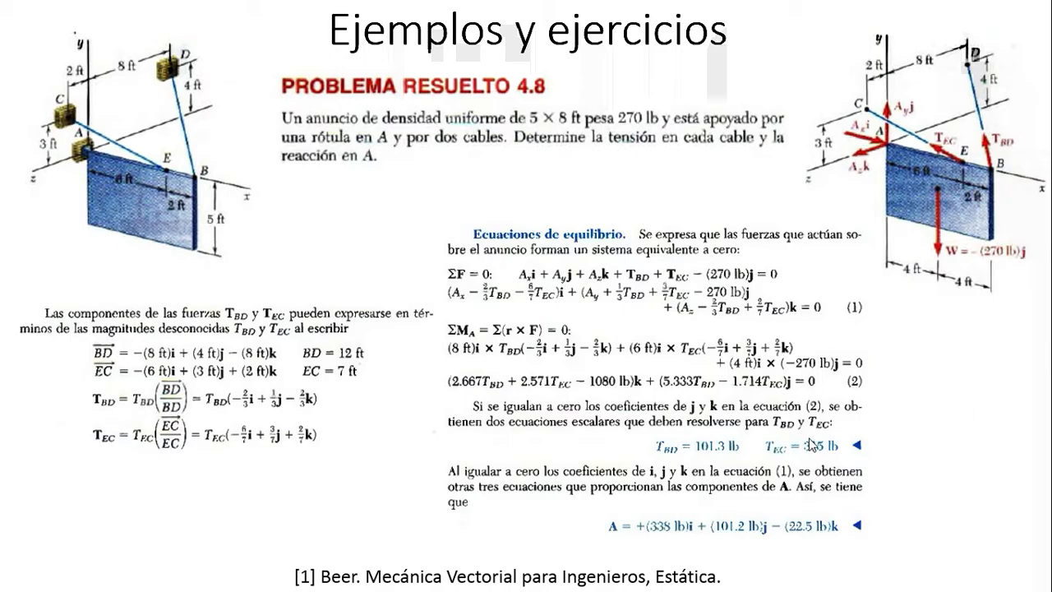
- Copy the Ecuaciones de equilibrio picture from the slide and paste it below the substitution note in the 4estaticacuerporigido.docx Word document
key("Escape")
left_click(766, 425)
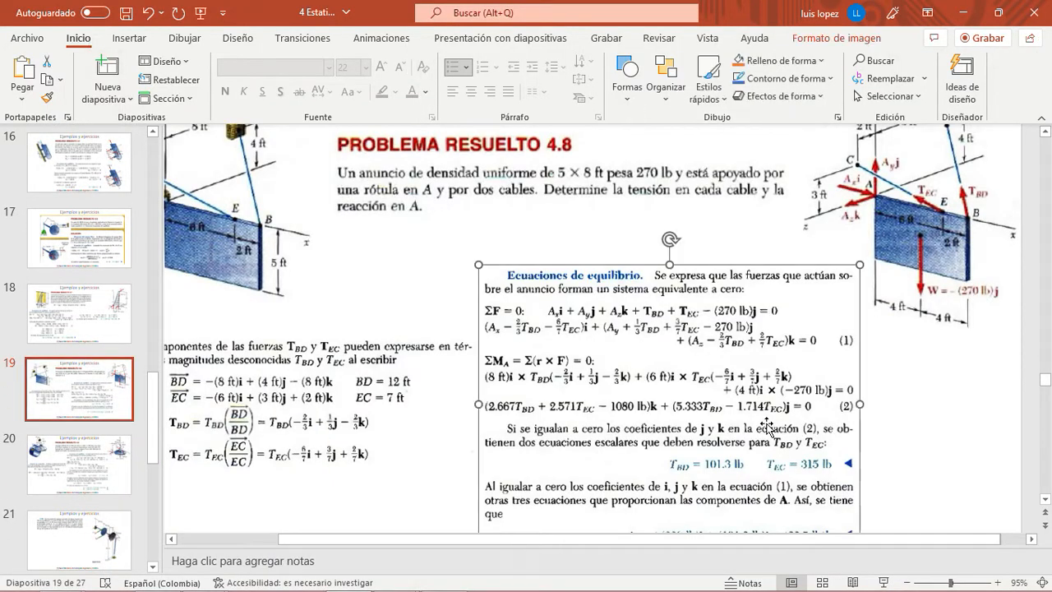
right_click(766, 424)
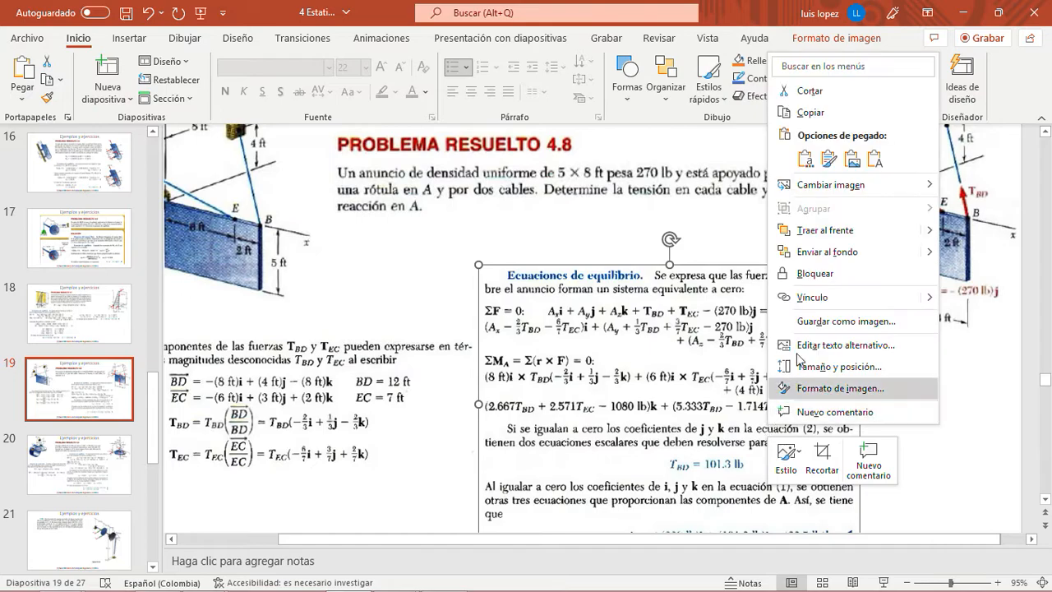
left_click(814, 115)
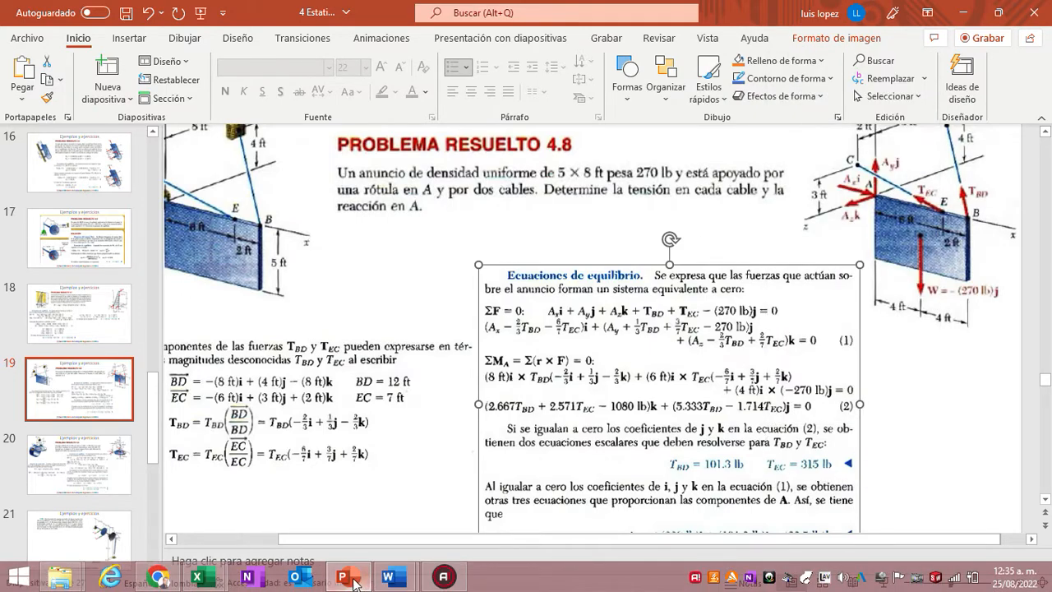
mouse_move(354, 582)
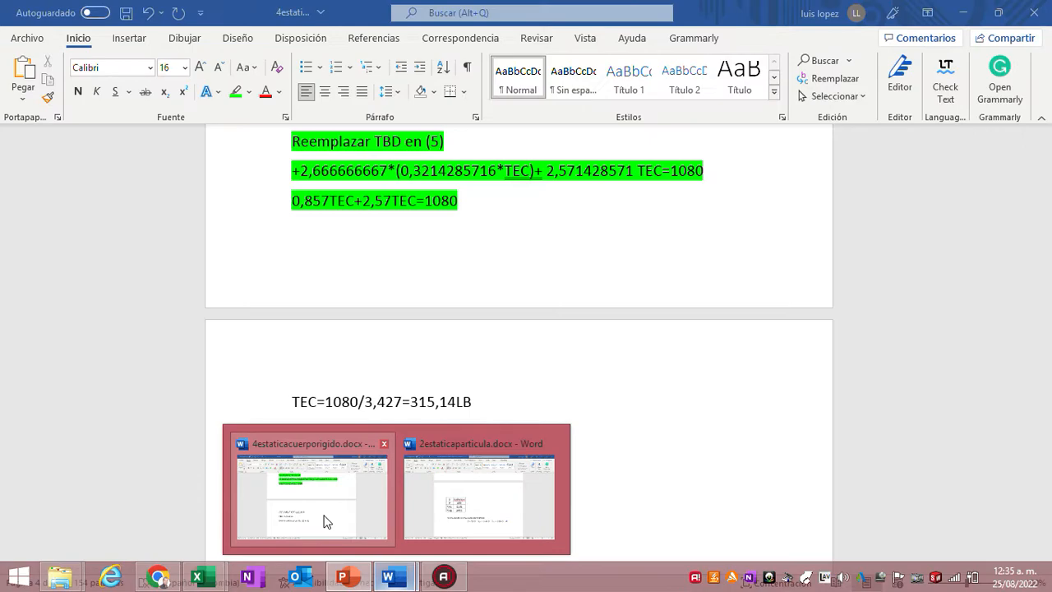
left_click(324, 464)
scroll(488, 451, "down", 3)
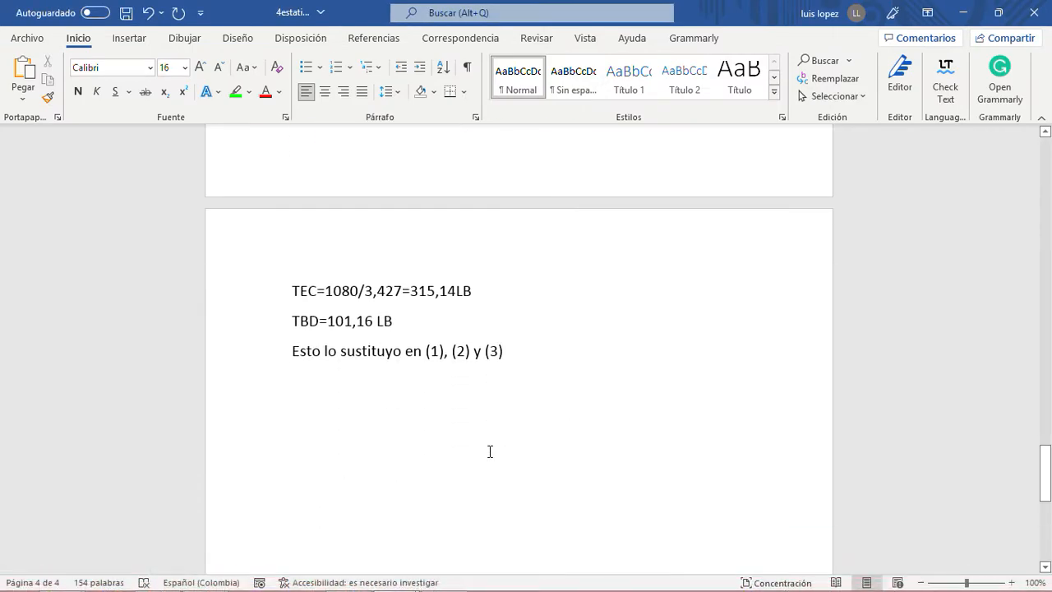
key("Return")
key("ctrl+v")
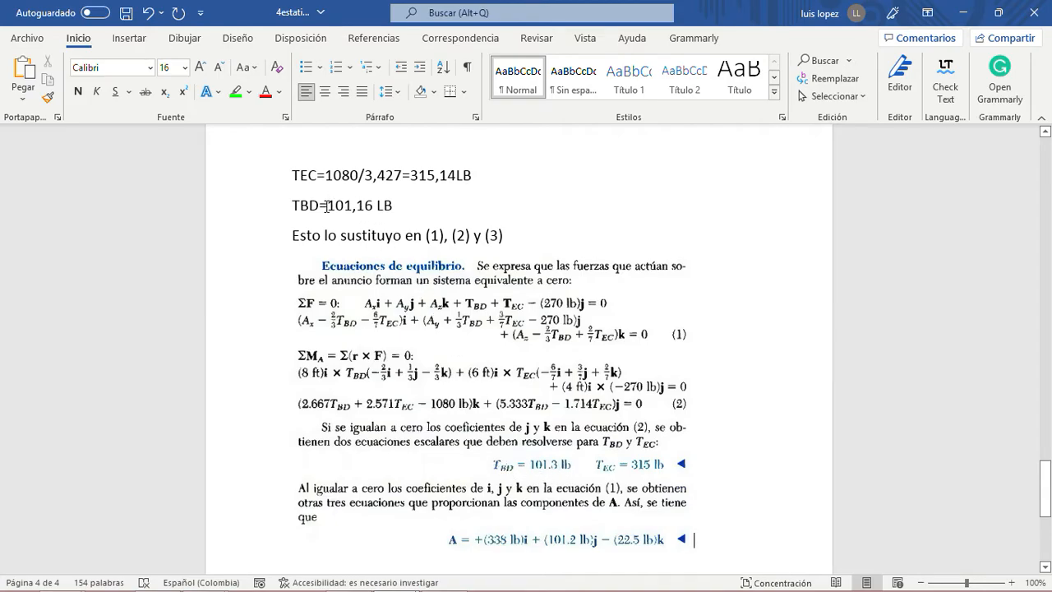
- Compare the calculated TEC and TBD results with the tensions given in the pasted textbook solution
double_click(366, 205)
left_click(409, 213)
scroll(566, 470, "down", 2)
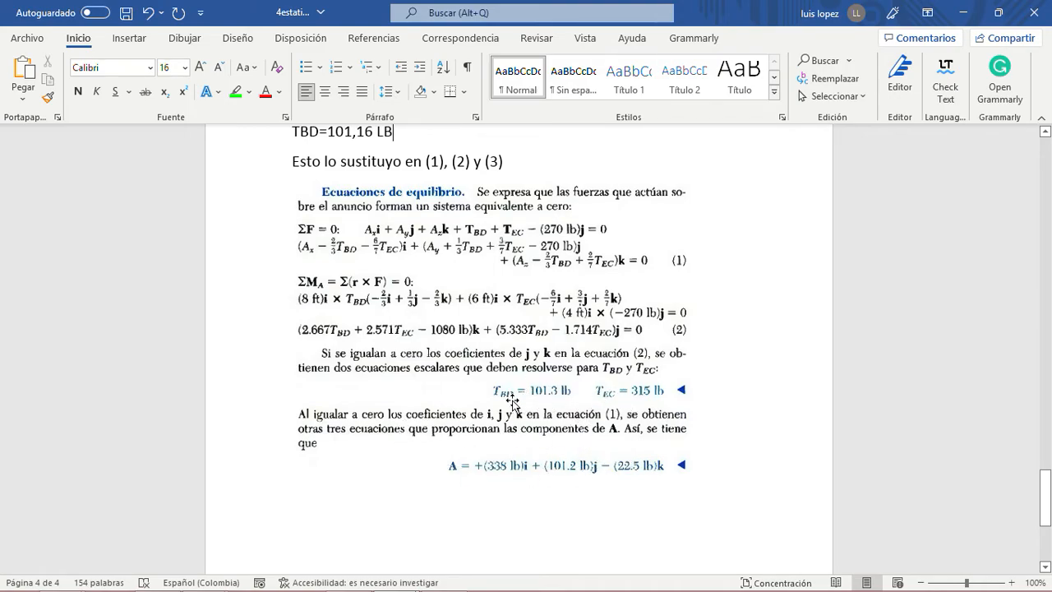
scroll(457, 400, "up", 5)
scroll(461, 403, "down", 4)
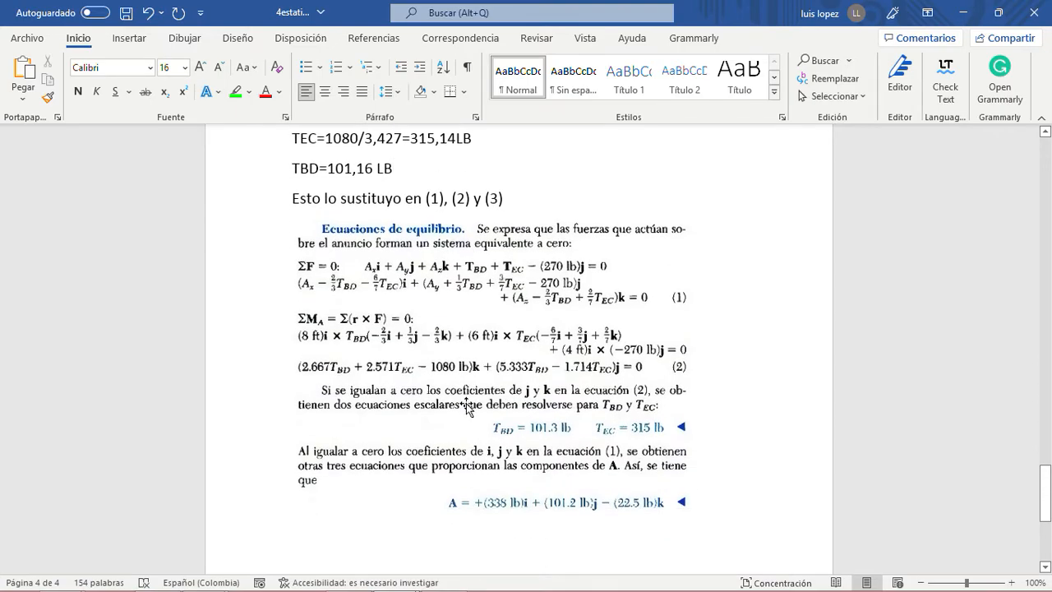
- Switch to 2estaticaparticula.docx and examine the matrix form of its equation system for P, TAC and TAB
scroll(469, 408, "up", 10)
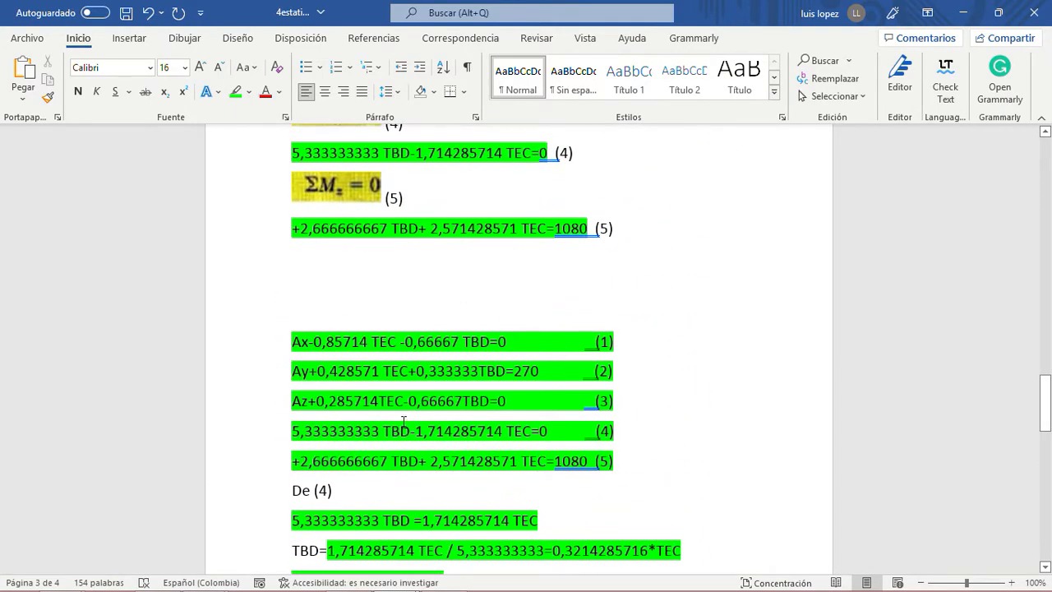
mouse_move(393, 575)
mouse_move(537, 499)
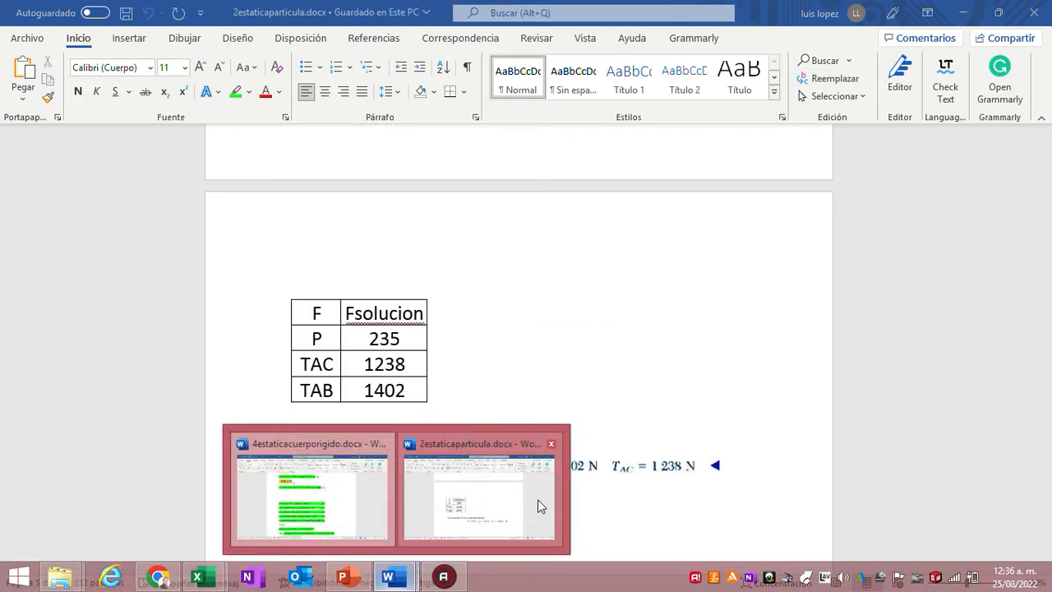
left_click(479, 497)
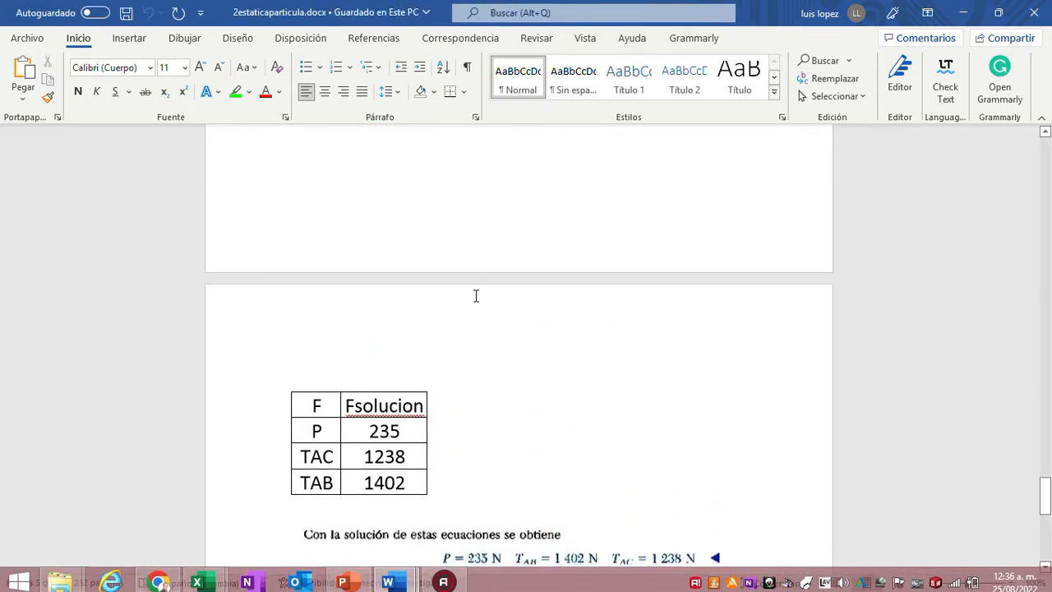
scroll(477, 296, "up", 13)
scroll(479, 297, "down", 5)
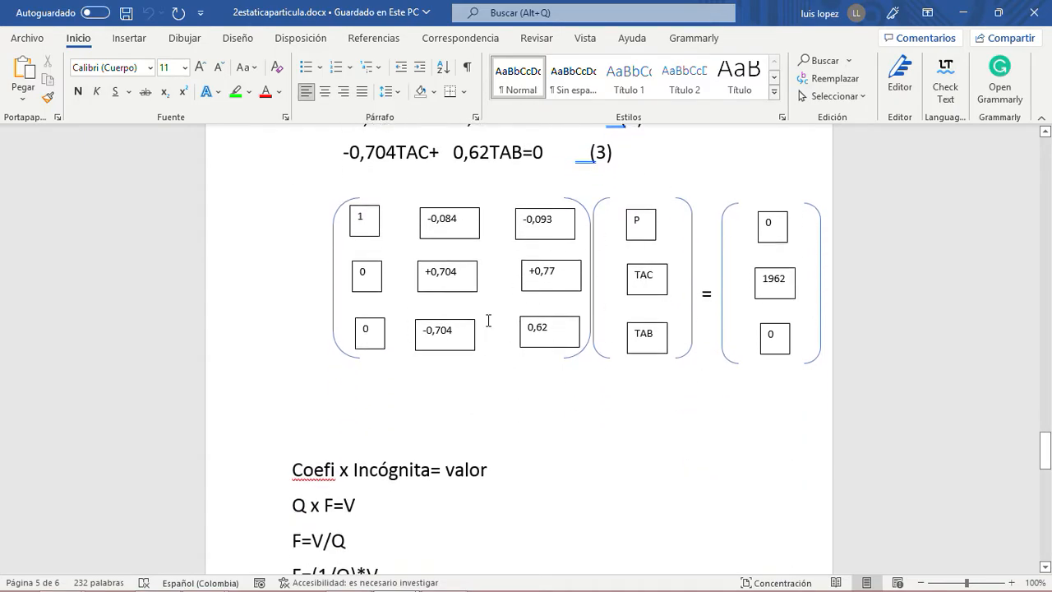
- Switch to 4estaticacuerporigido.docx and review the five equilibrium equations and the TEC and TBD solution
mouse_move(393, 577)
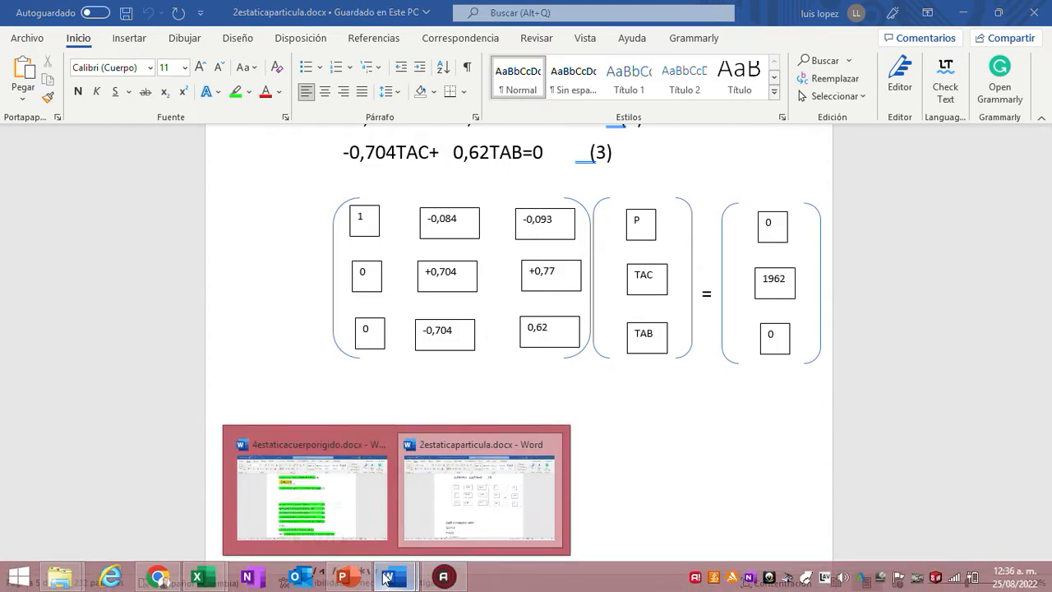
left_click(308, 527)
scroll(573, 340, "down", 3)
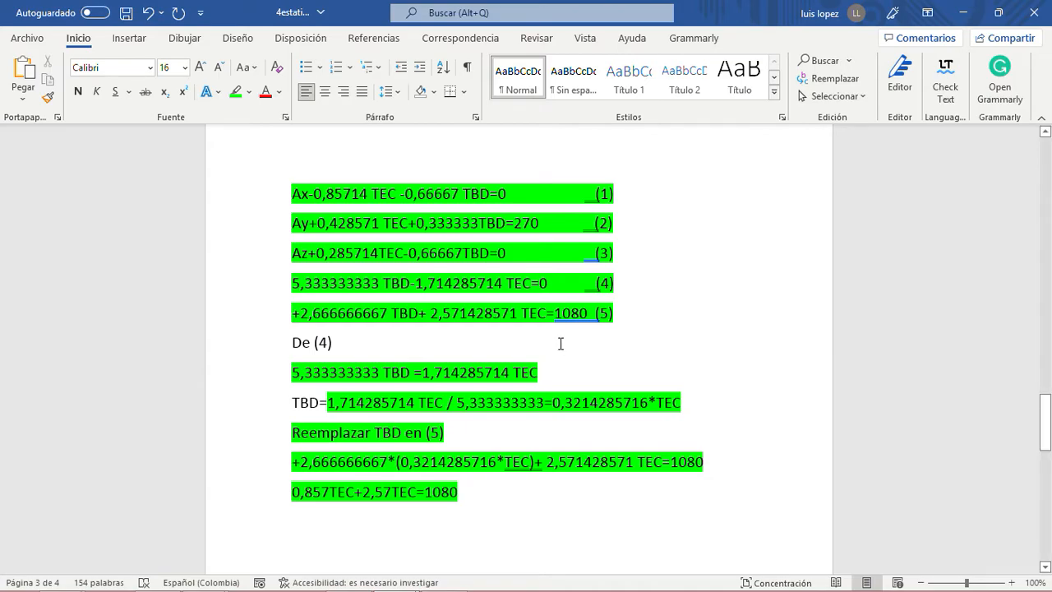
scroll(561, 343, "down", 4)
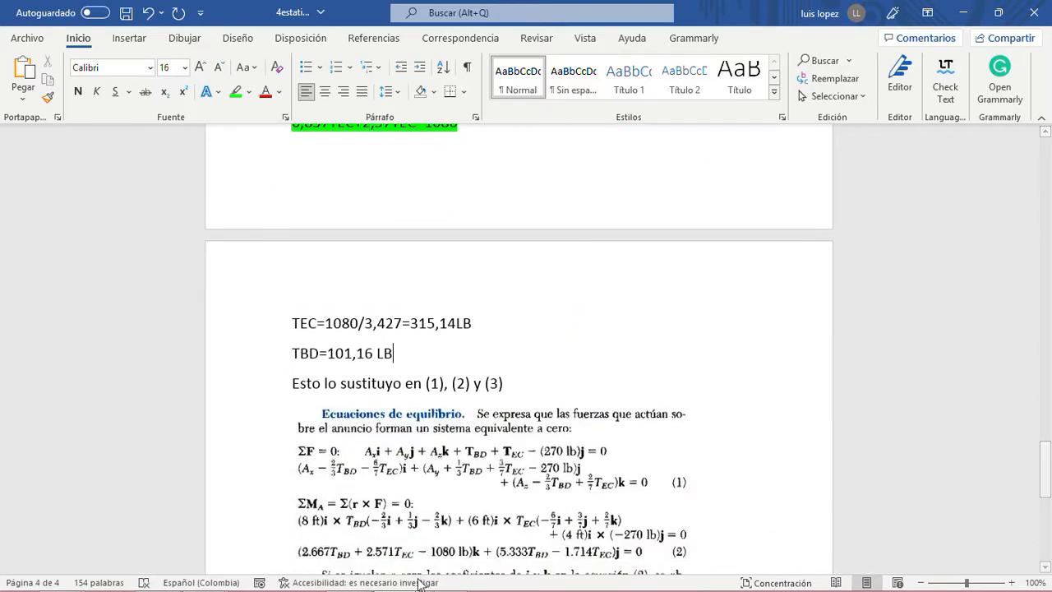
- Switch to the 3cuerporigido.xlsx workbook in Excel, save it and close it
mouse_move(212, 578)
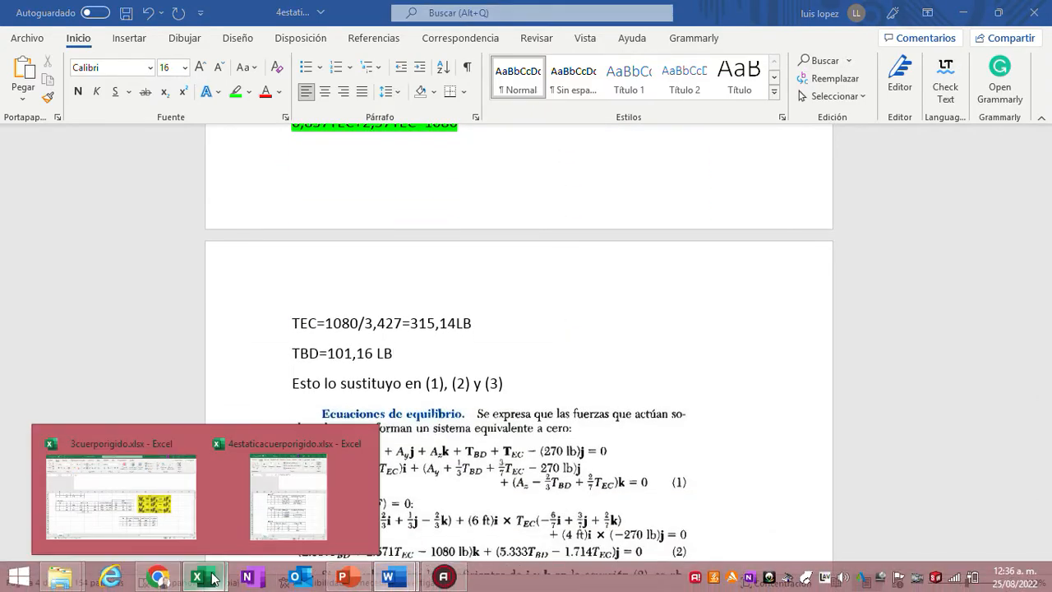
mouse_move(289, 508)
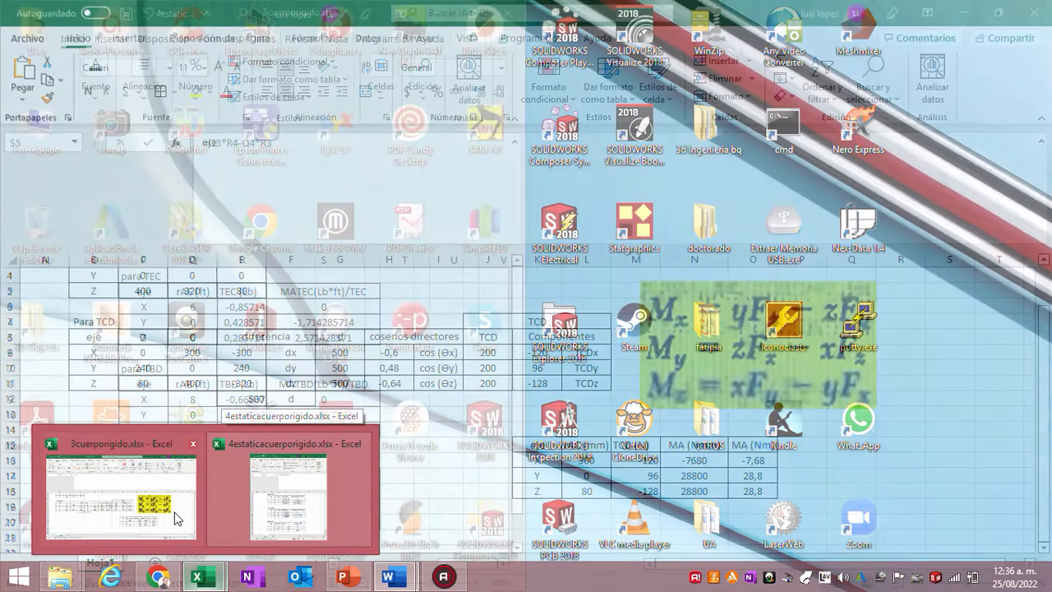
left_click(176, 507)
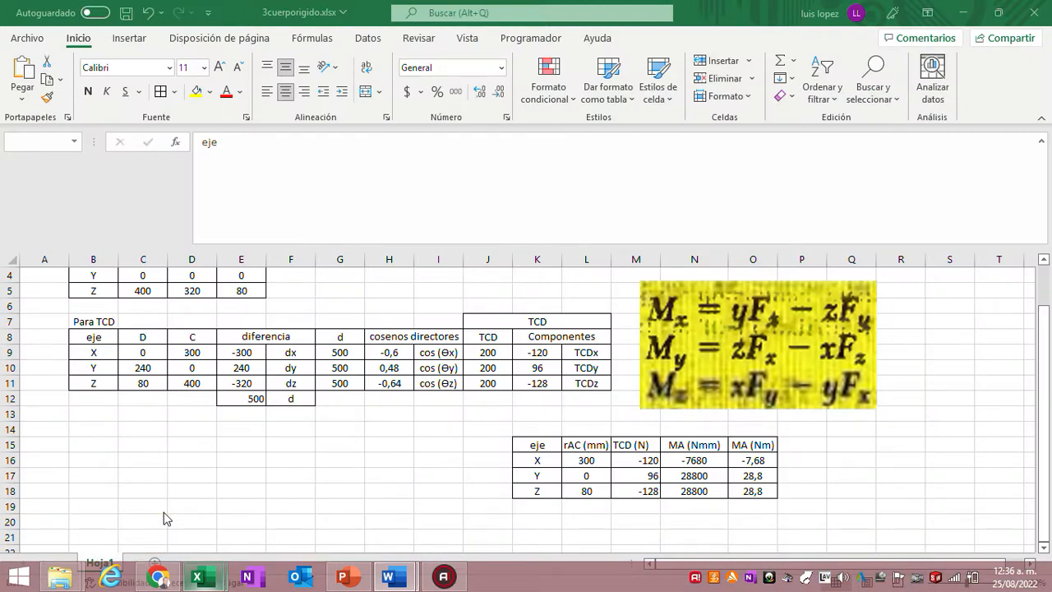
left_click(382, 446)
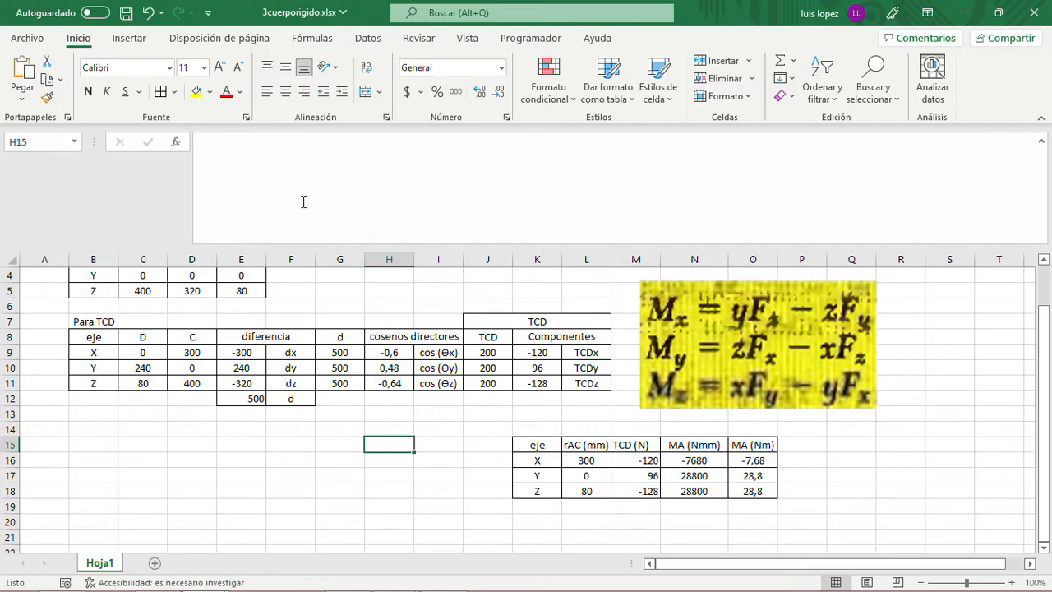
left_click(126, 12)
left_click_drag(722, 11, 632, 63)
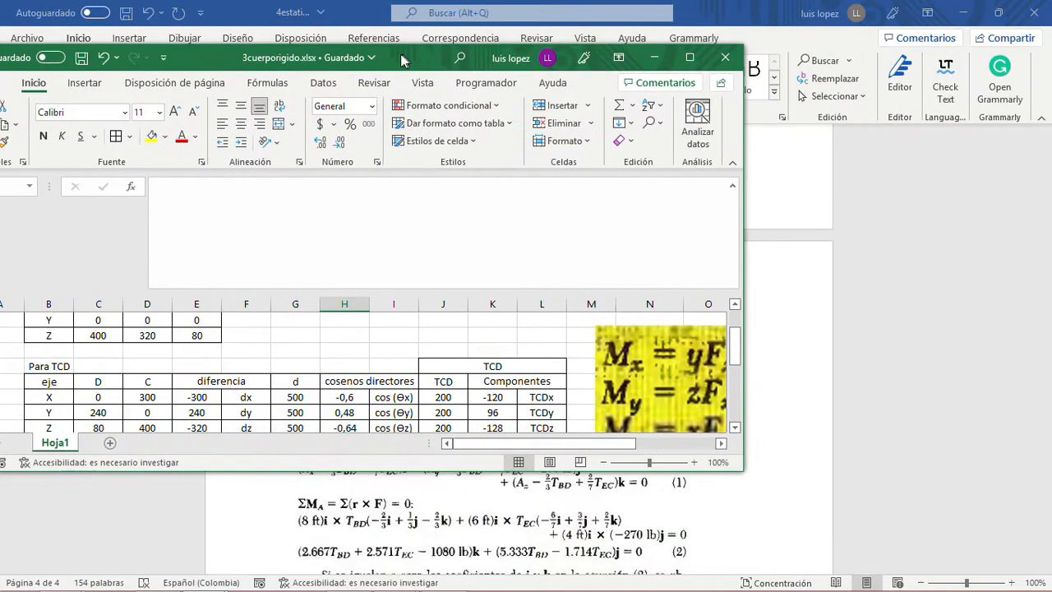
left_click(728, 57)
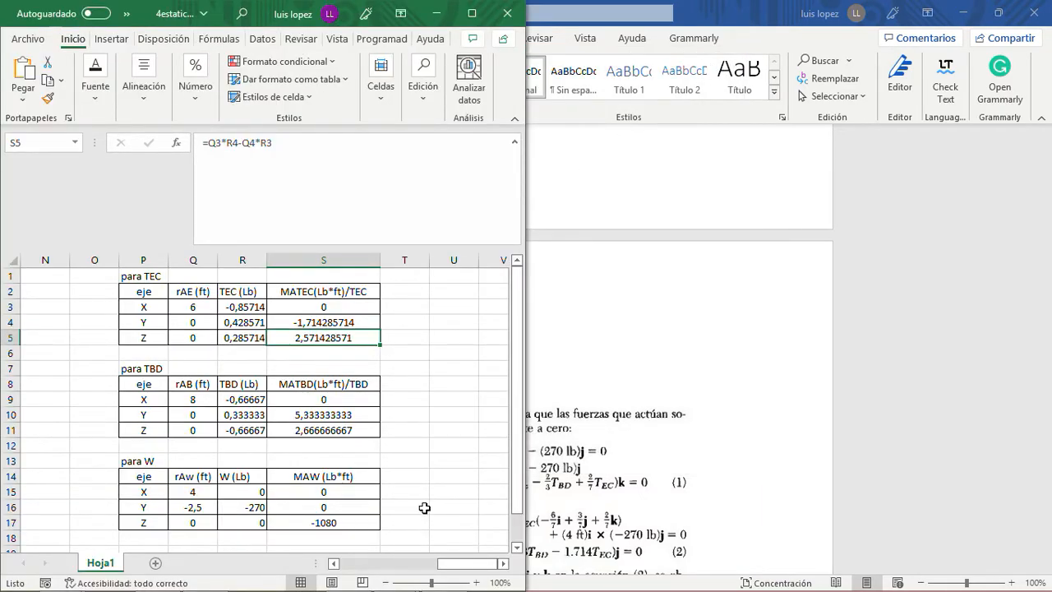
- Look over the moment tables for TEC, TBD and W in 4estaticacuerporigido.xlsx, and save and close the workbook
scroll(446, 391, "down", 3)
scroll(450, 394, "up", 3)
left_click(472, 13)
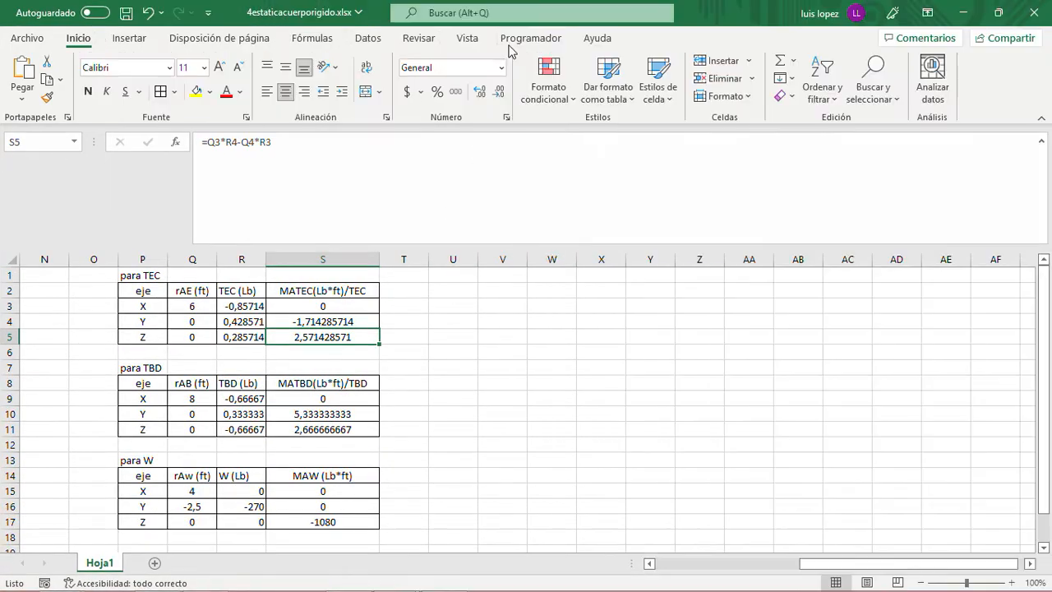
left_click(126, 12)
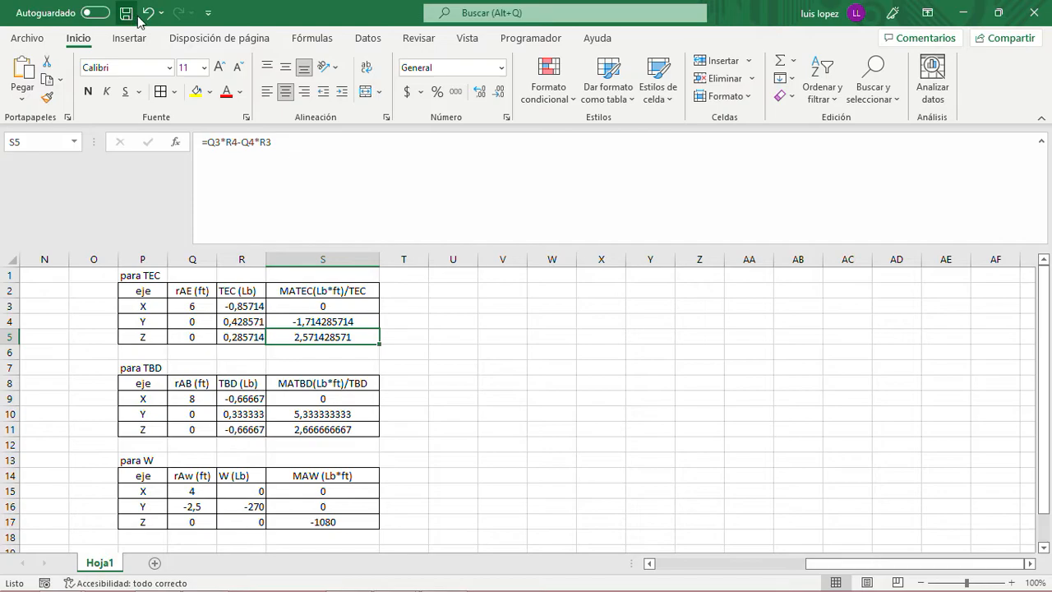
left_click_drag(729, 17, 507, 107)
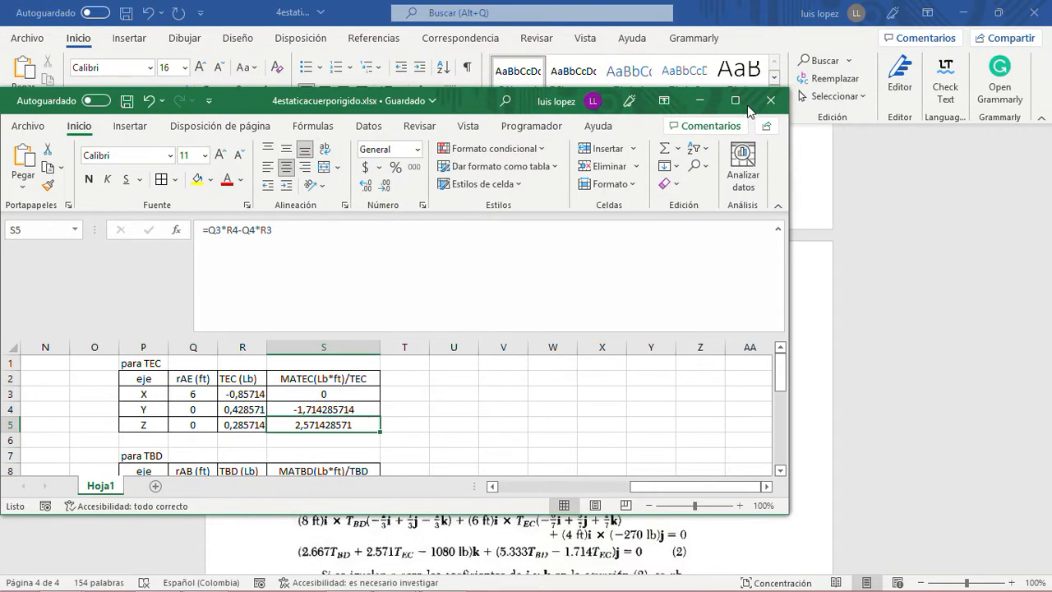
left_click(770, 100)
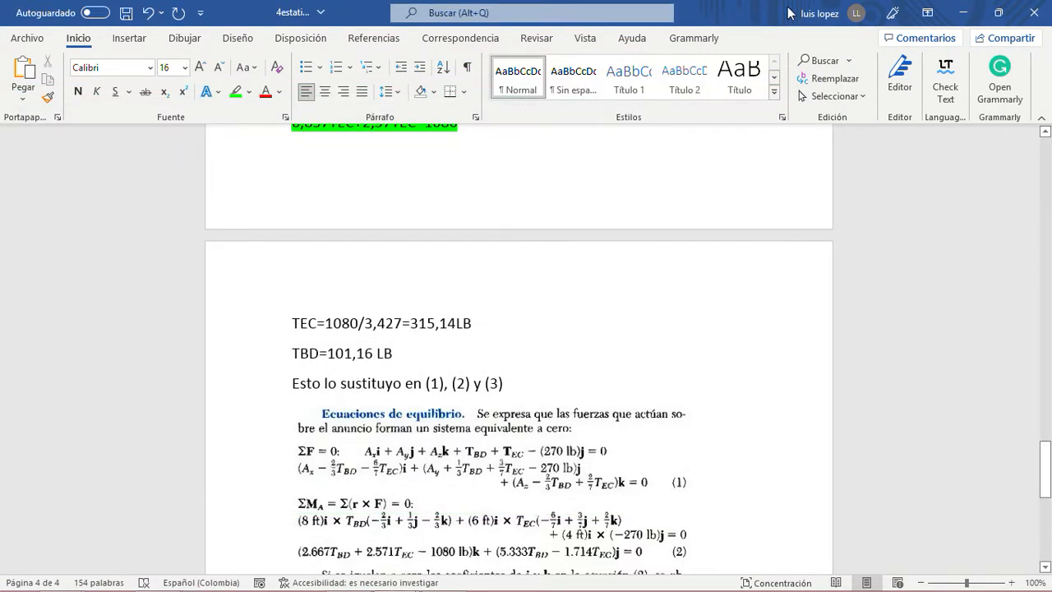
- Save and close the 4estaticacuerporigido.docx document
double_click(787, 12)
left_click(241, 46)
left_click(893, 47)
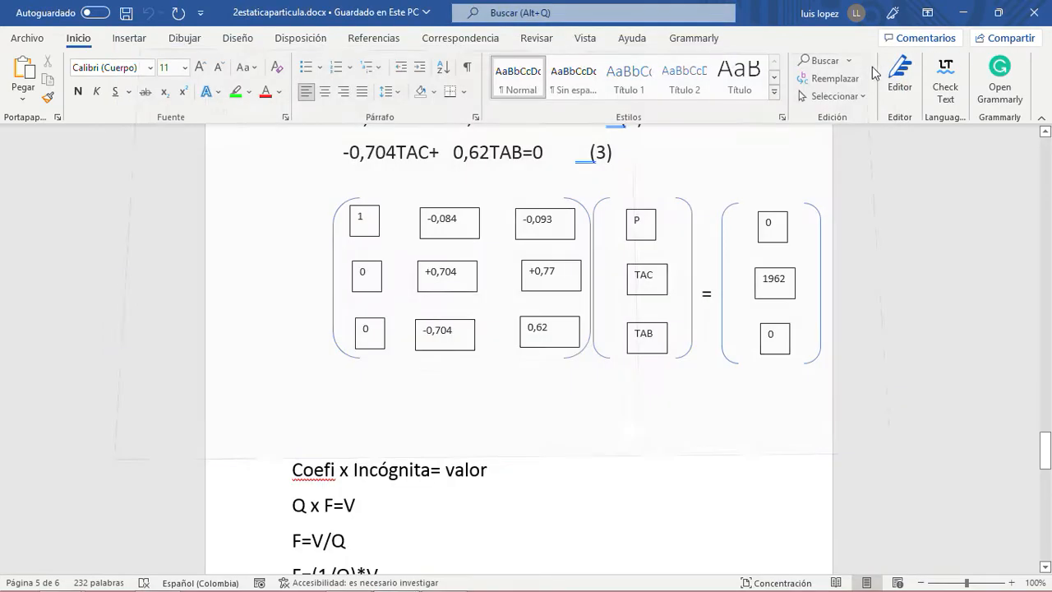
- Review the equilibrium equations for P, TAC and TAB in 2estaticaparticula.docx
scroll(556, 462, "down", 4)
scroll(559, 458, "up", 9)
scroll(561, 457, "up", 6)
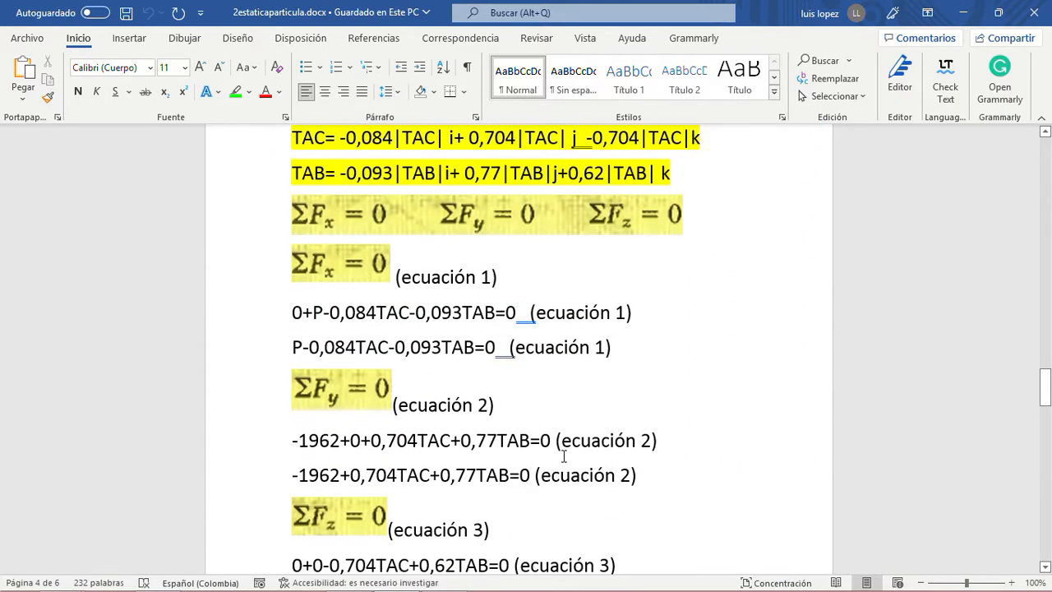